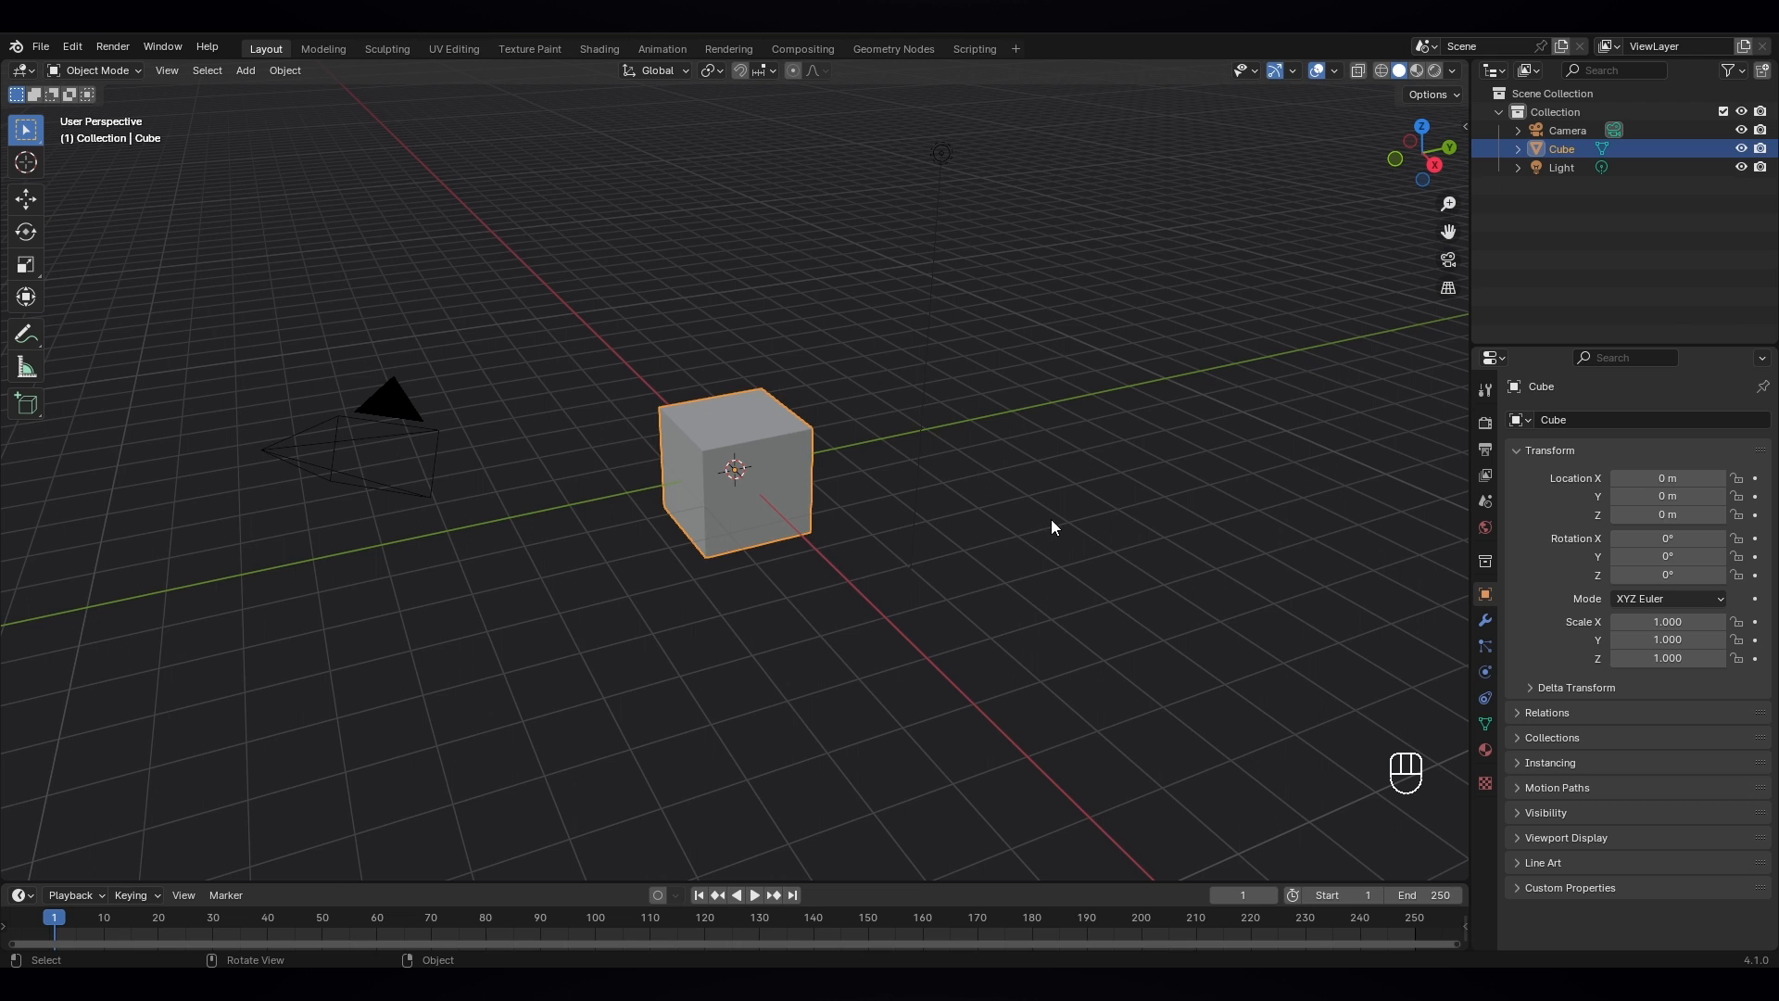
# - Delete every default object from the scene
pyautogui.press('a')
pyautogui.press('x')
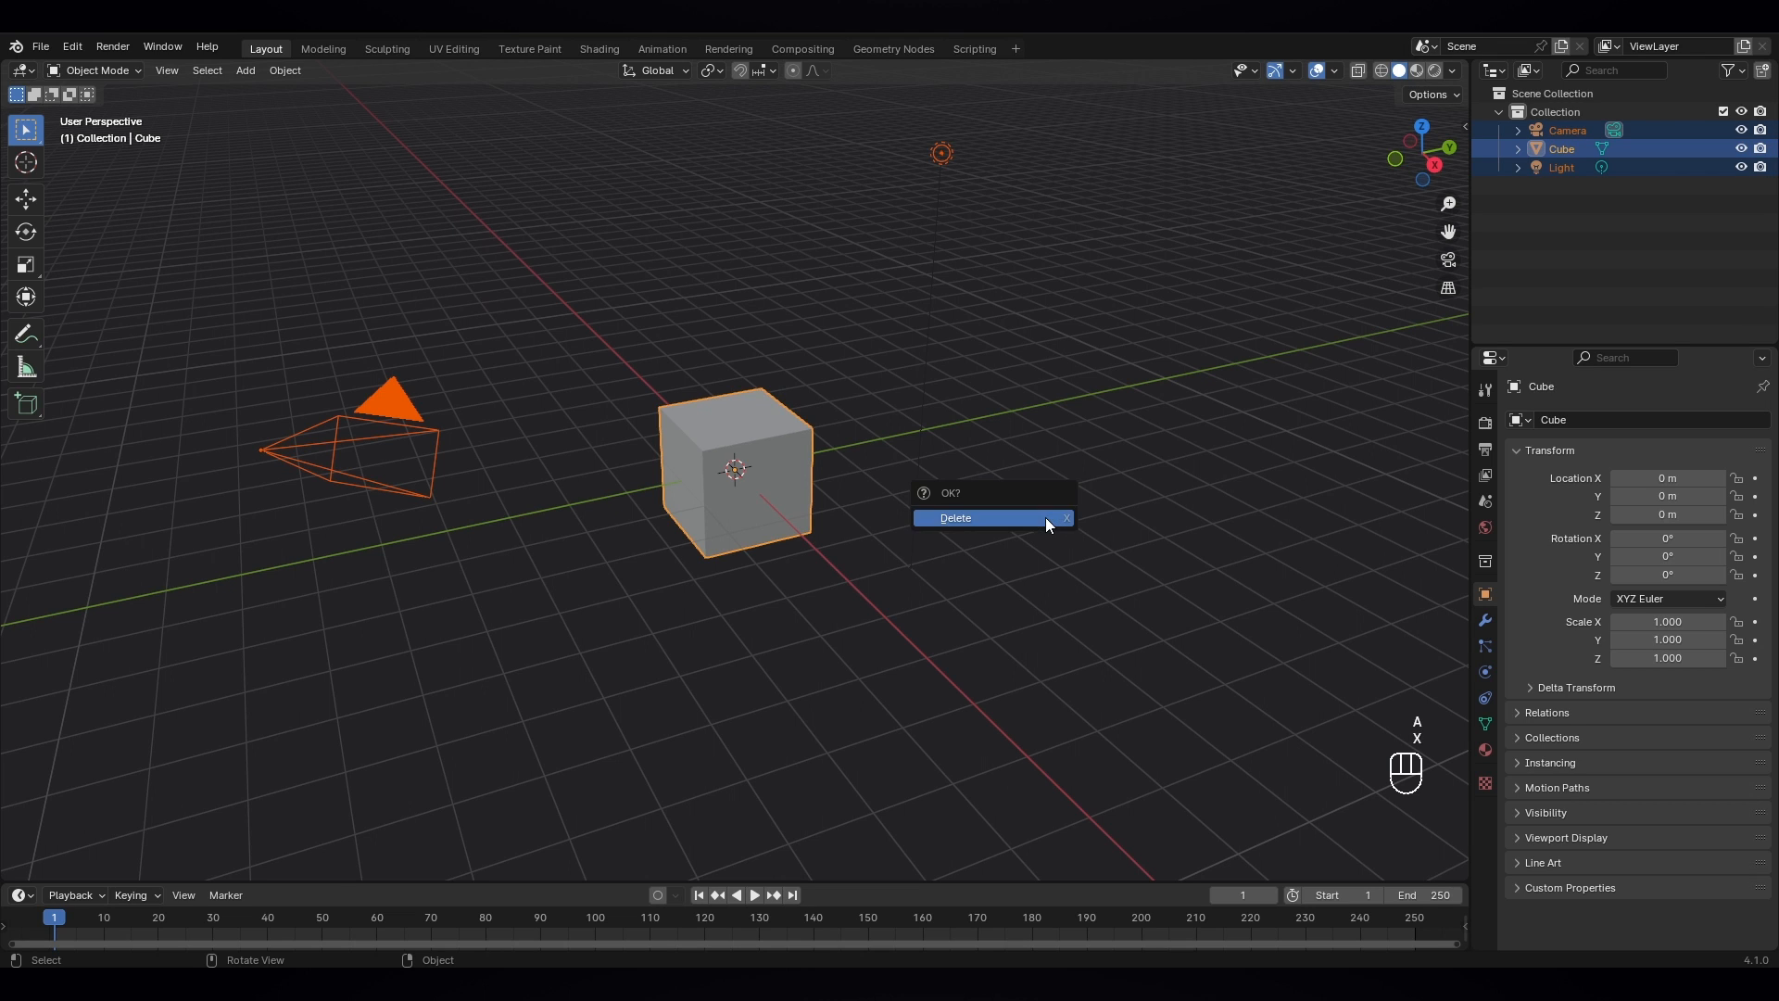
pyautogui.click(1047, 518)
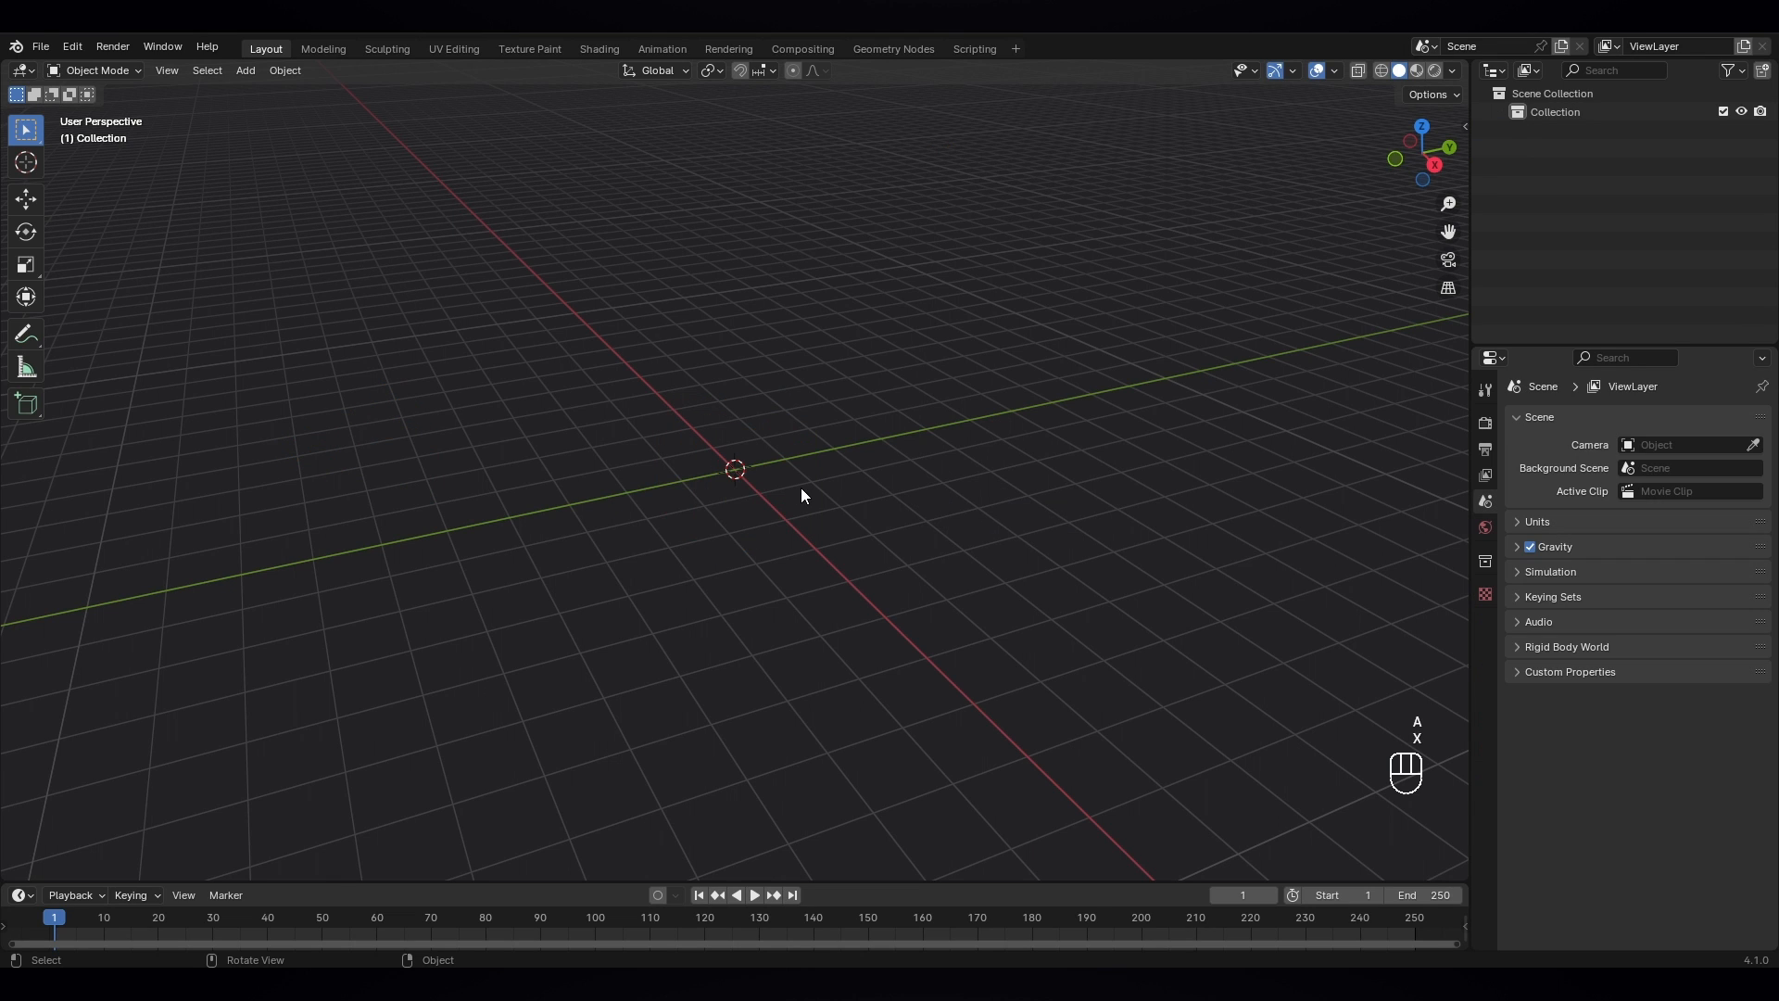
# - Add a cylinder mesh at the world origin
pyautogui.hotkey('shift', 'a')
pyautogui.moveTo(803, 488)
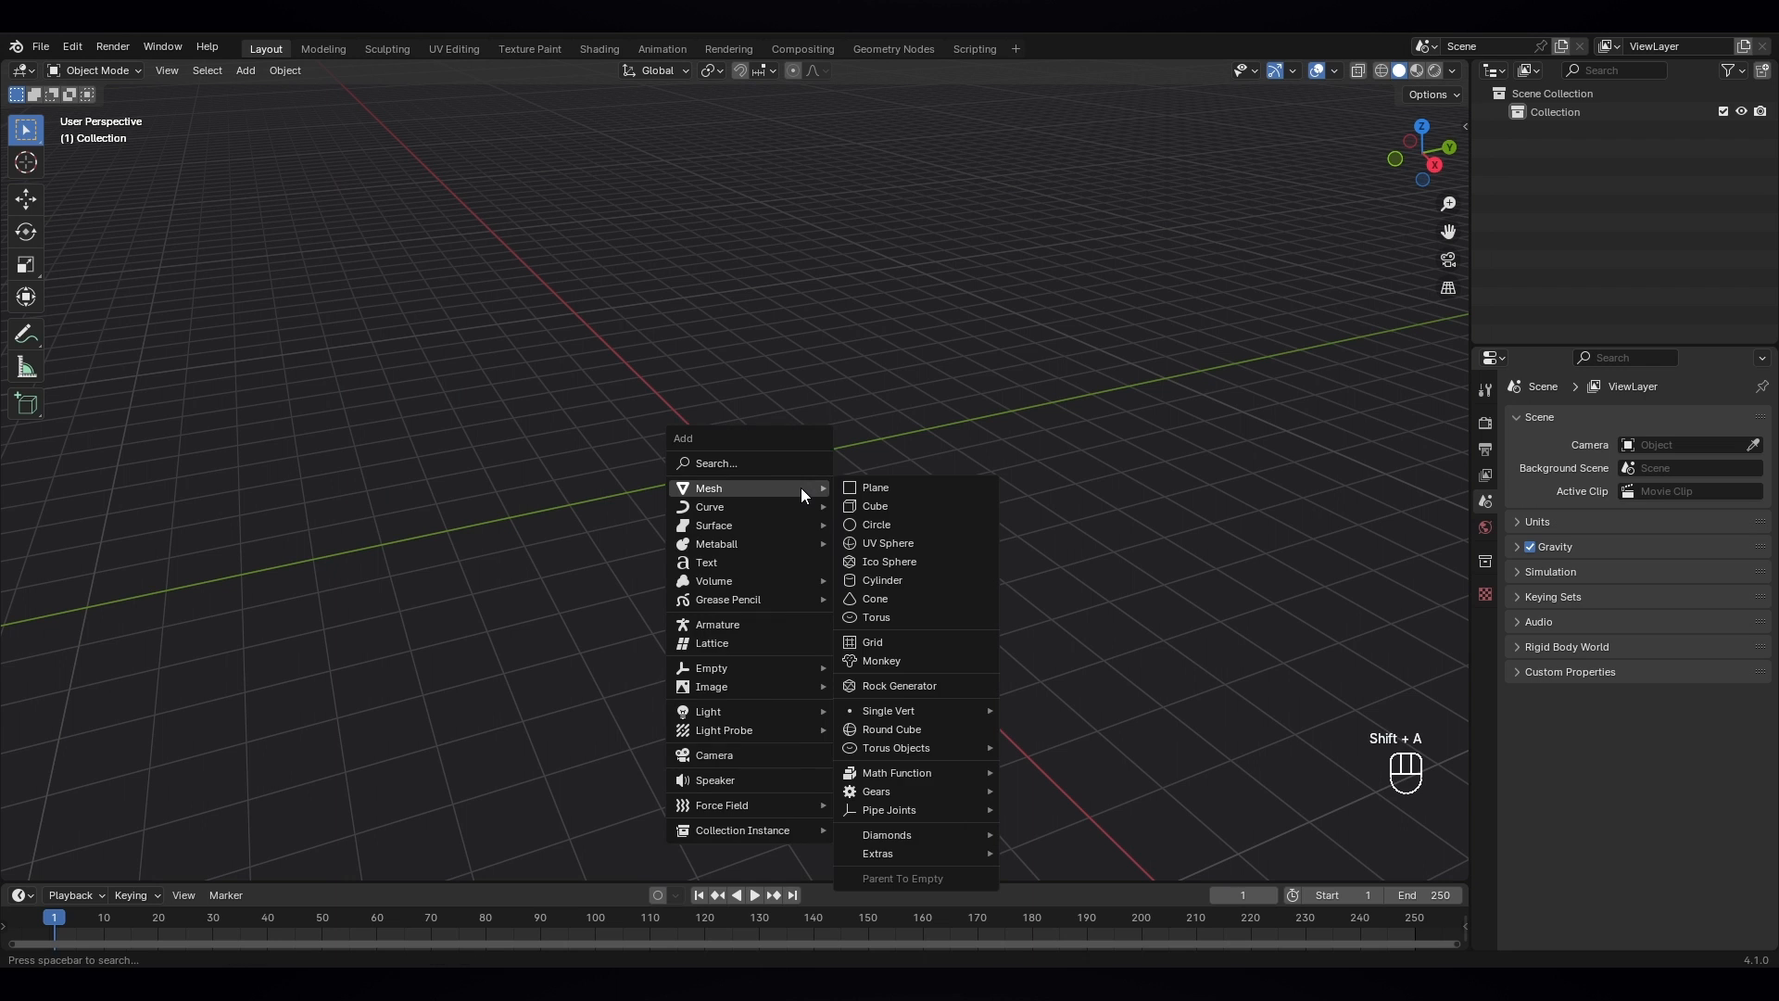
pyautogui.click(907, 578)
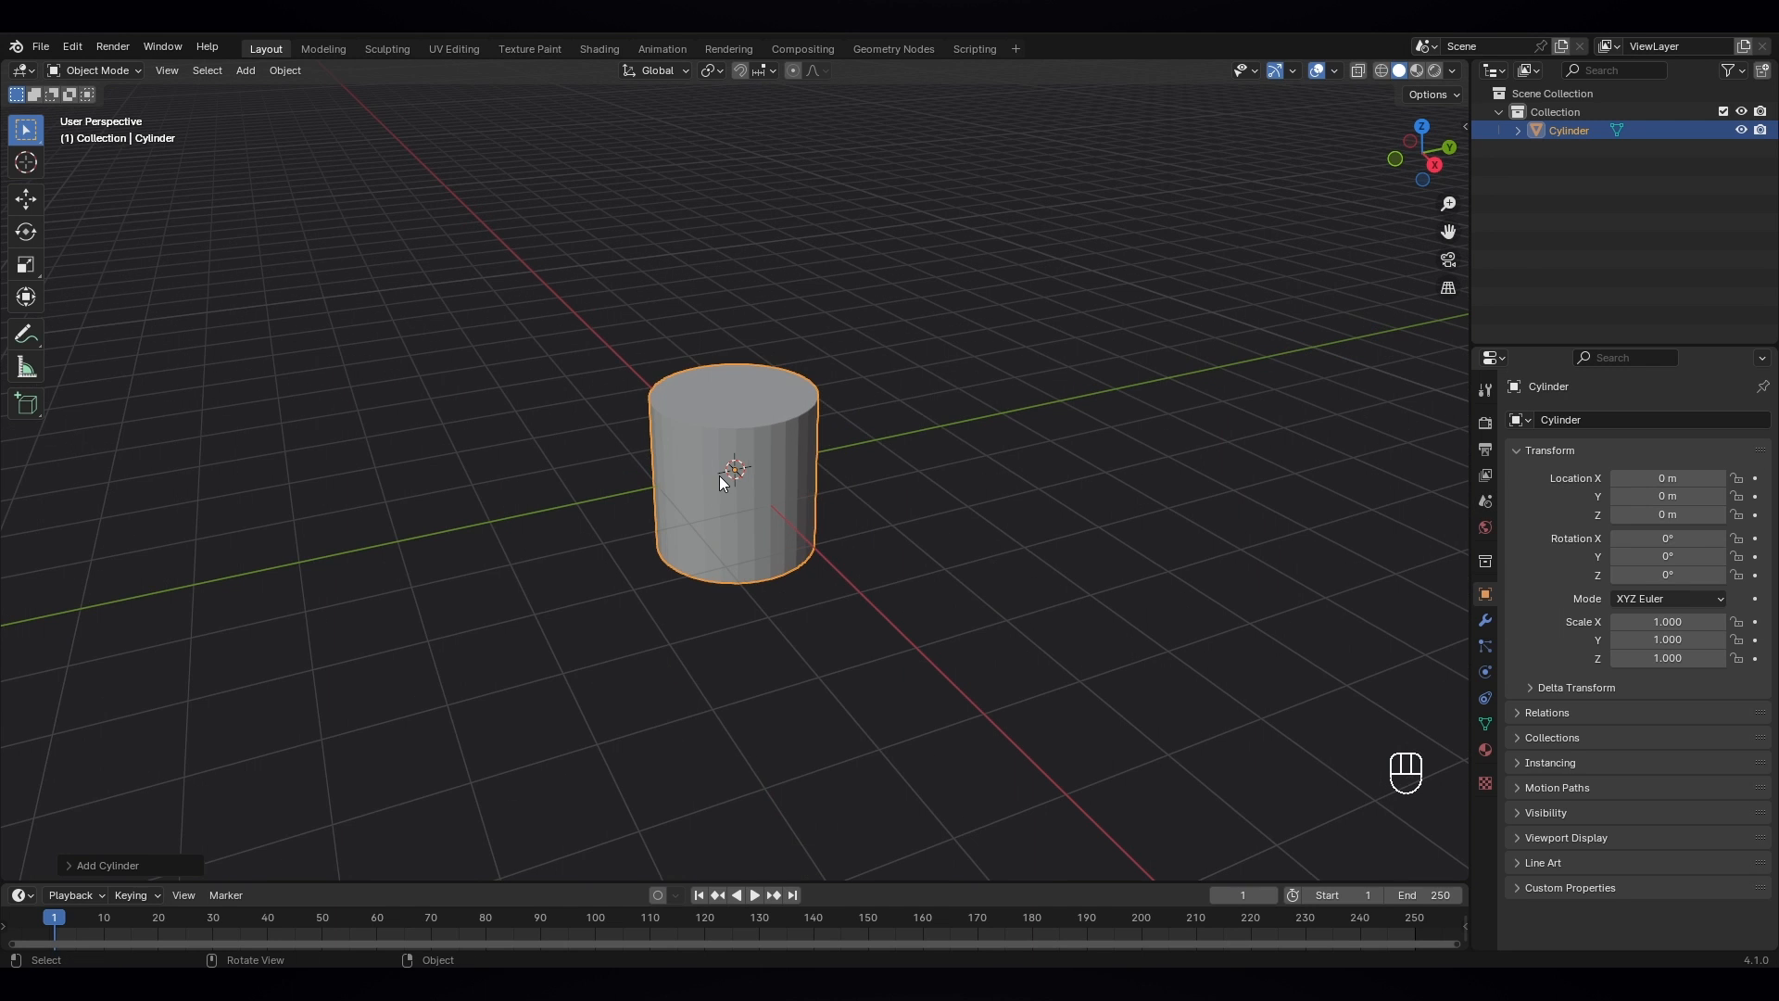
# - In Edit Mode, scale the cylinder's top face down to about 0.35 so the body tapers like a cone
pyautogui.press('KP_3')
pyautogui.scroll(1, 720, 487)
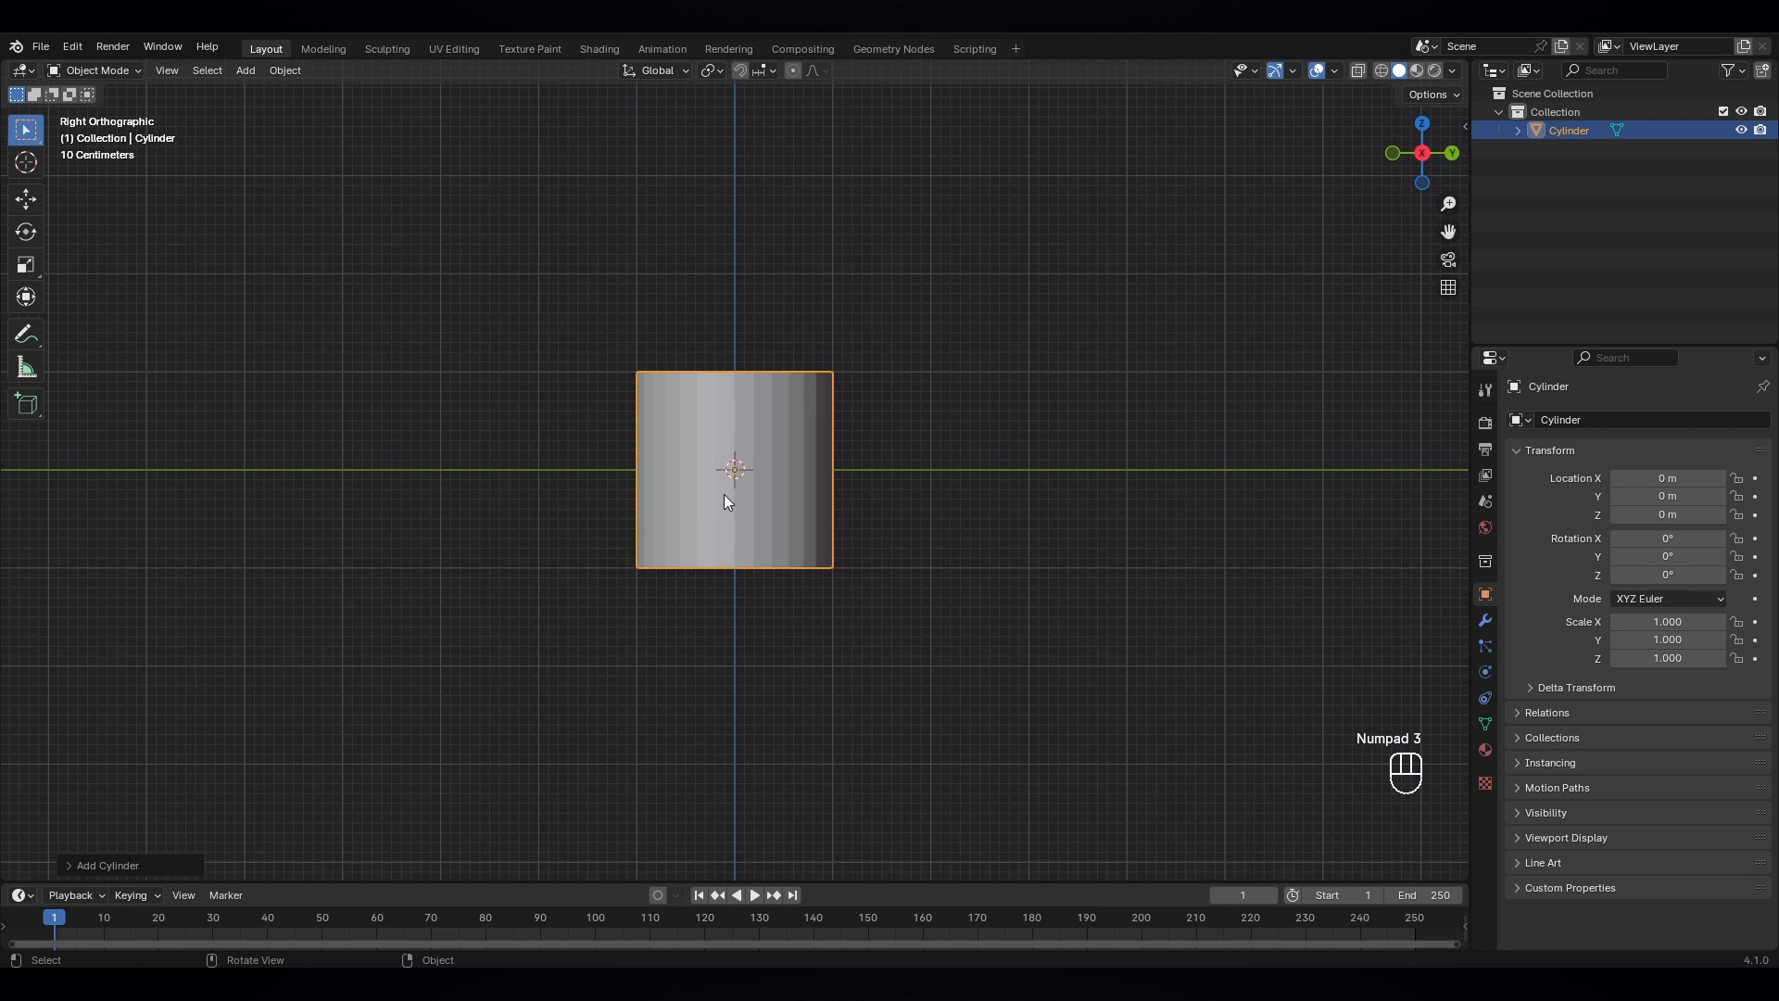
pyautogui.click(102, 71)
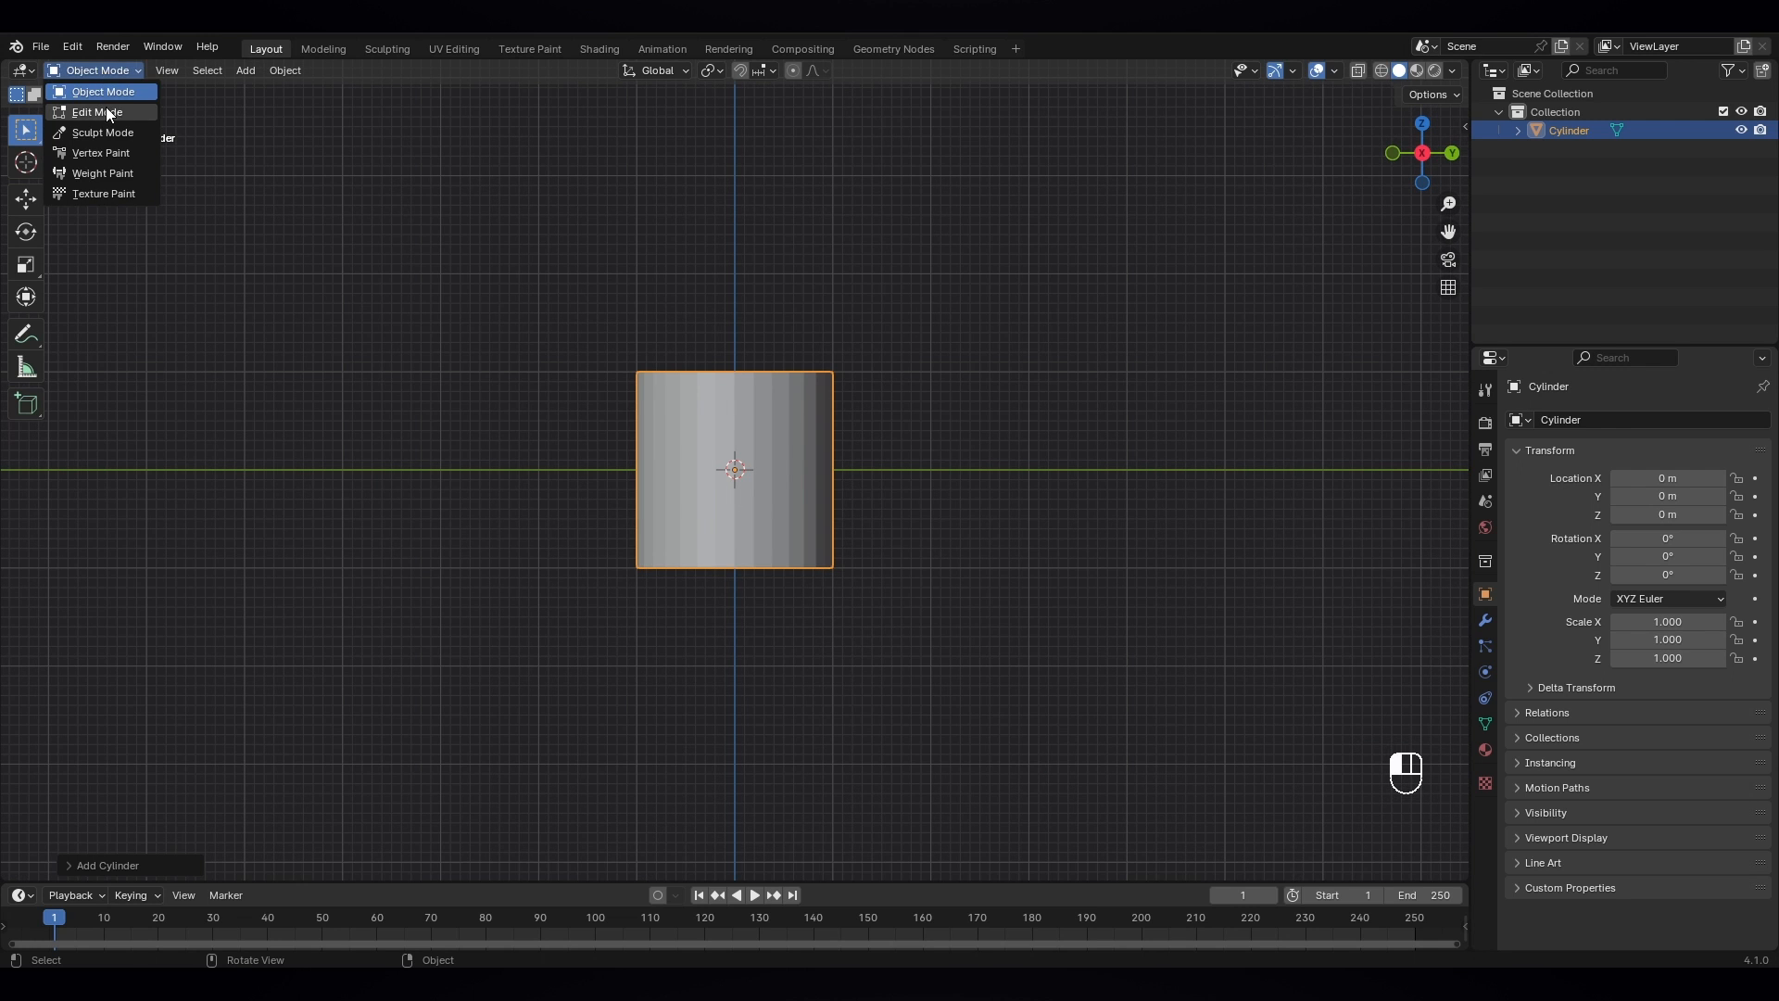
pyautogui.click(106, 108)
pyautogui.scroll(1, 291, 143)
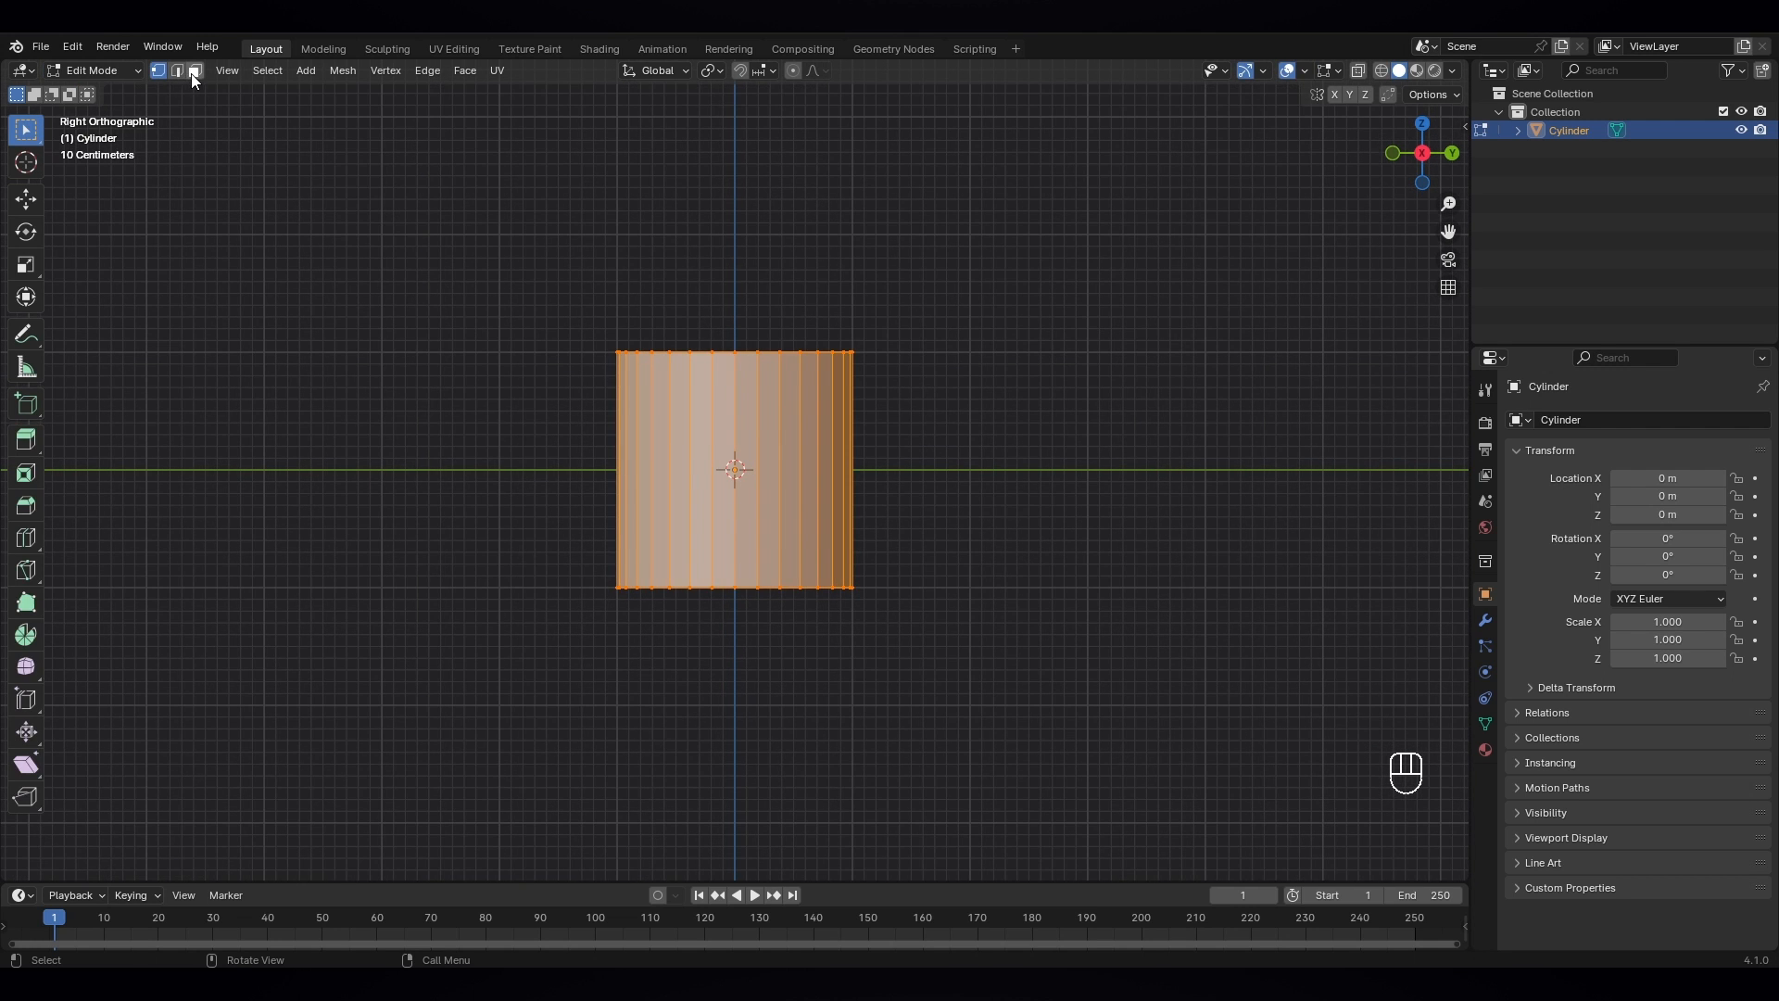
pyautogui.click(194, 72)
pyautogui.moveTo(722, 300); pyautogui.dragTo(721, 355, button='middle')
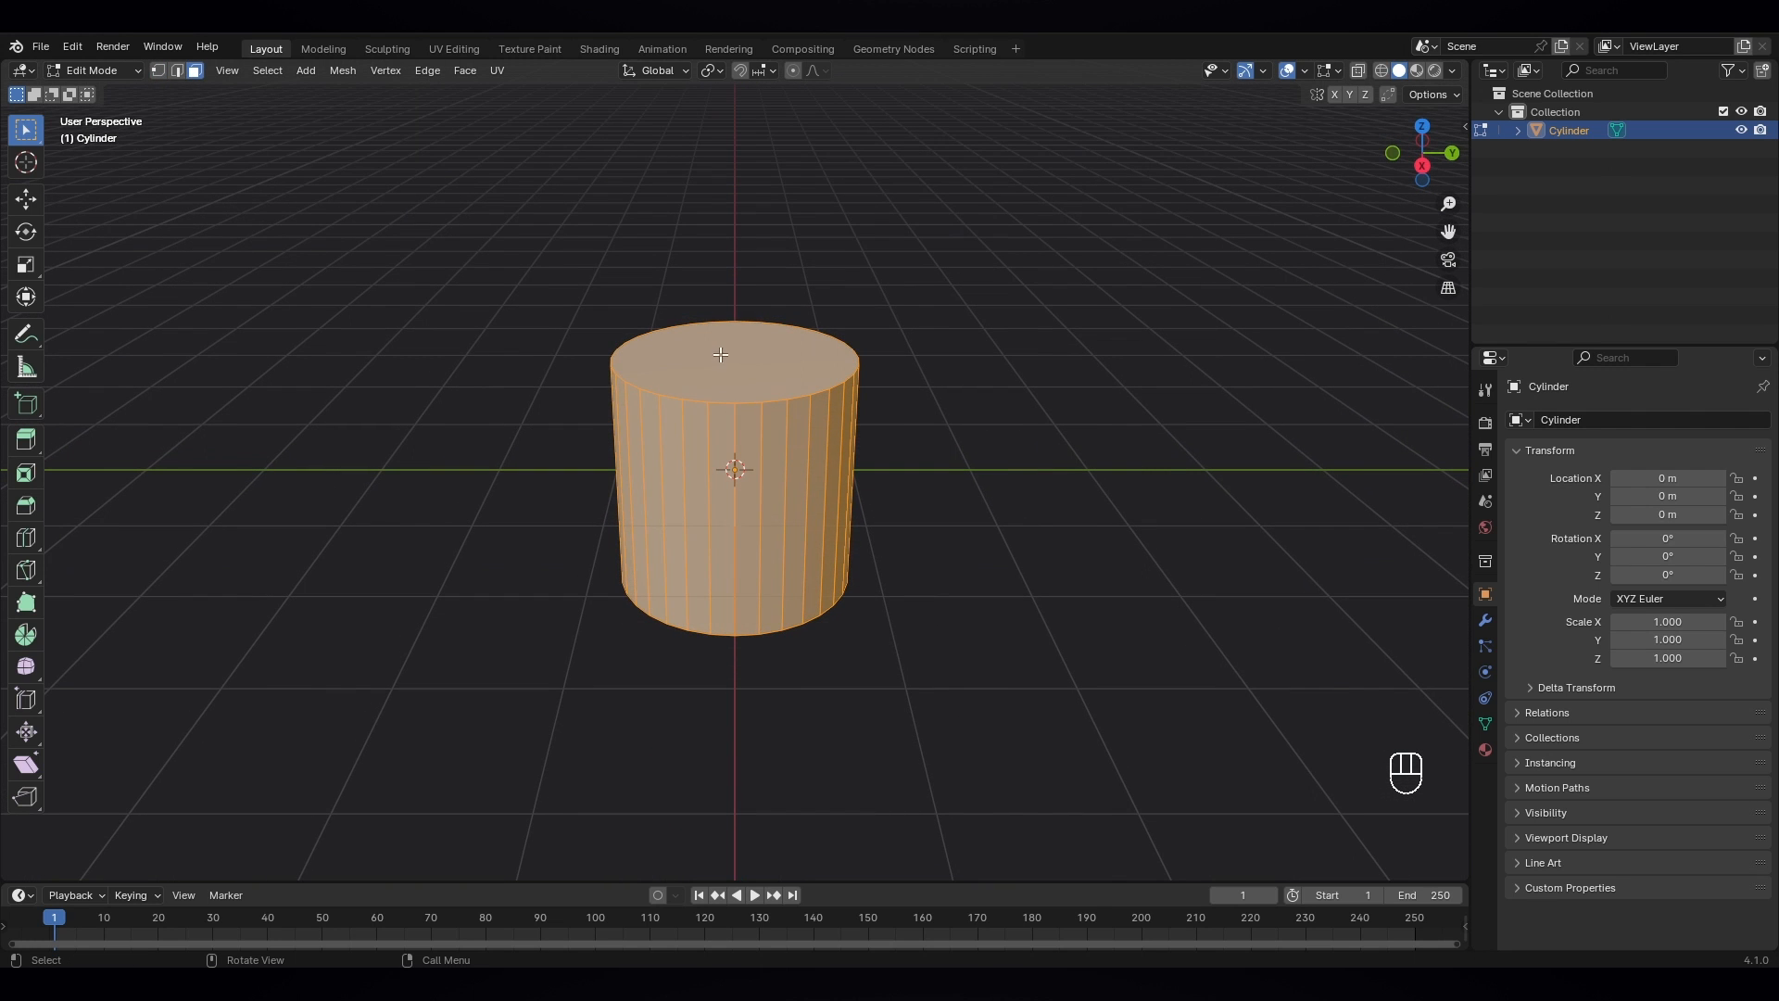
pyautogui.click(742, 372)
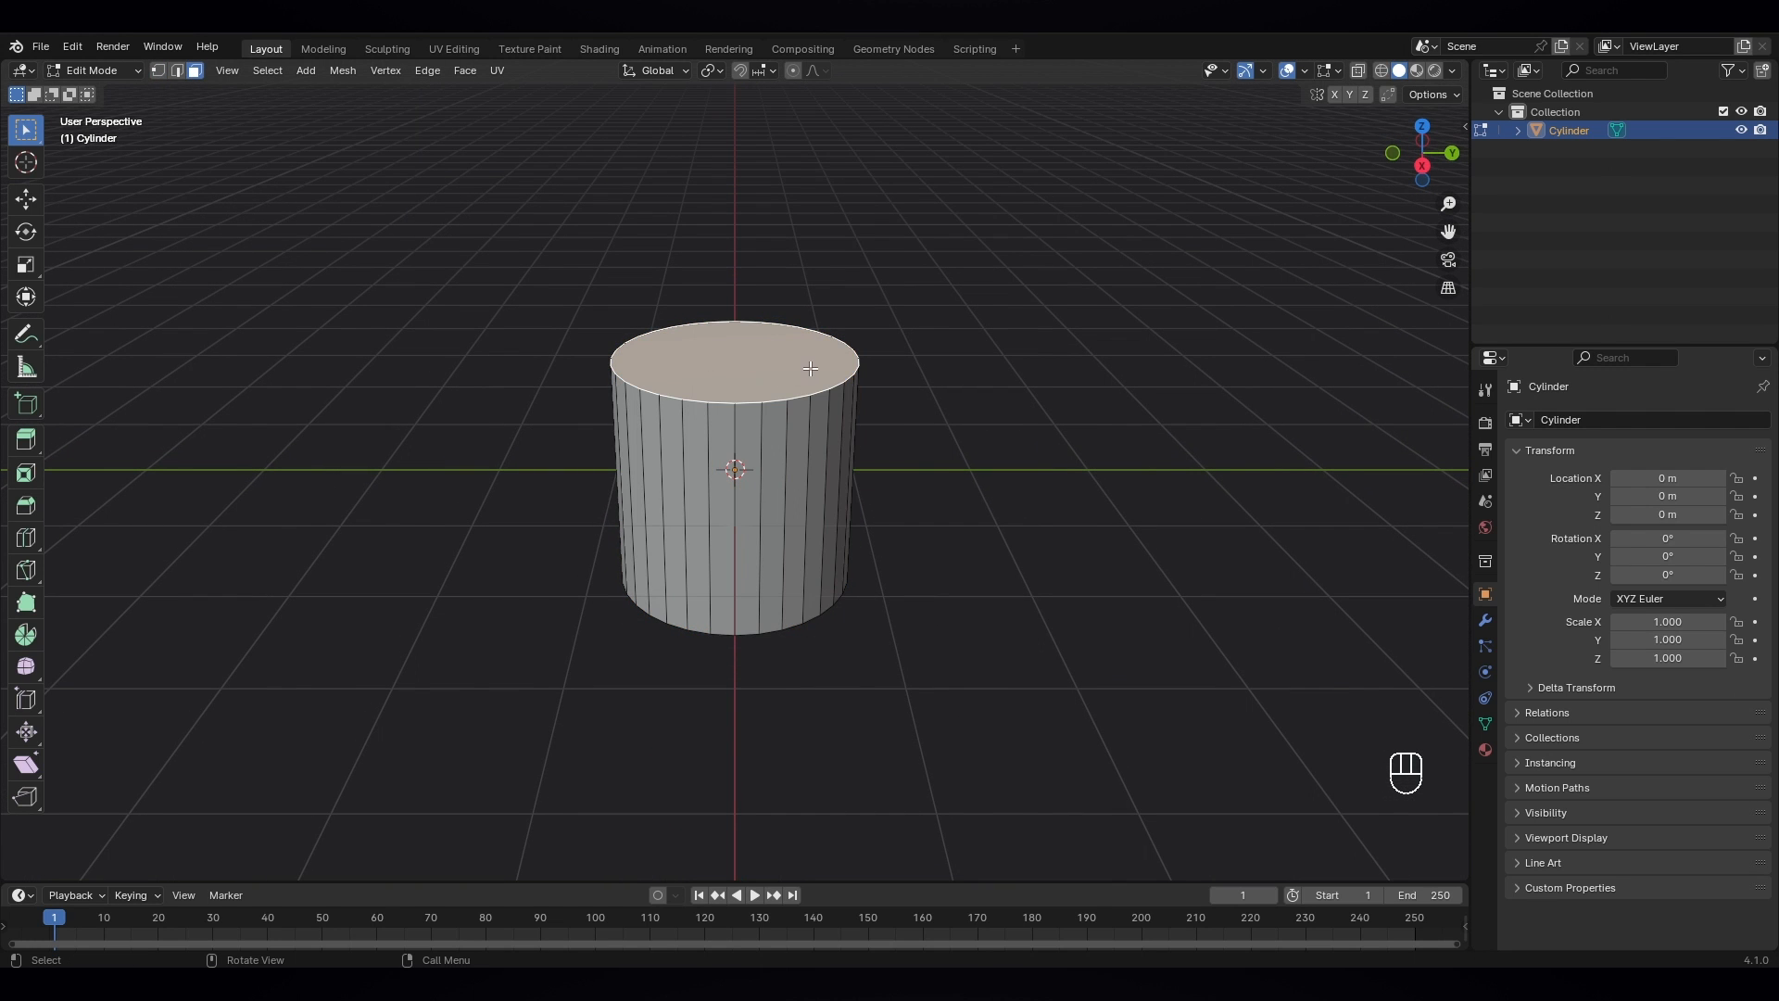
pyautogui.press('KP_3')
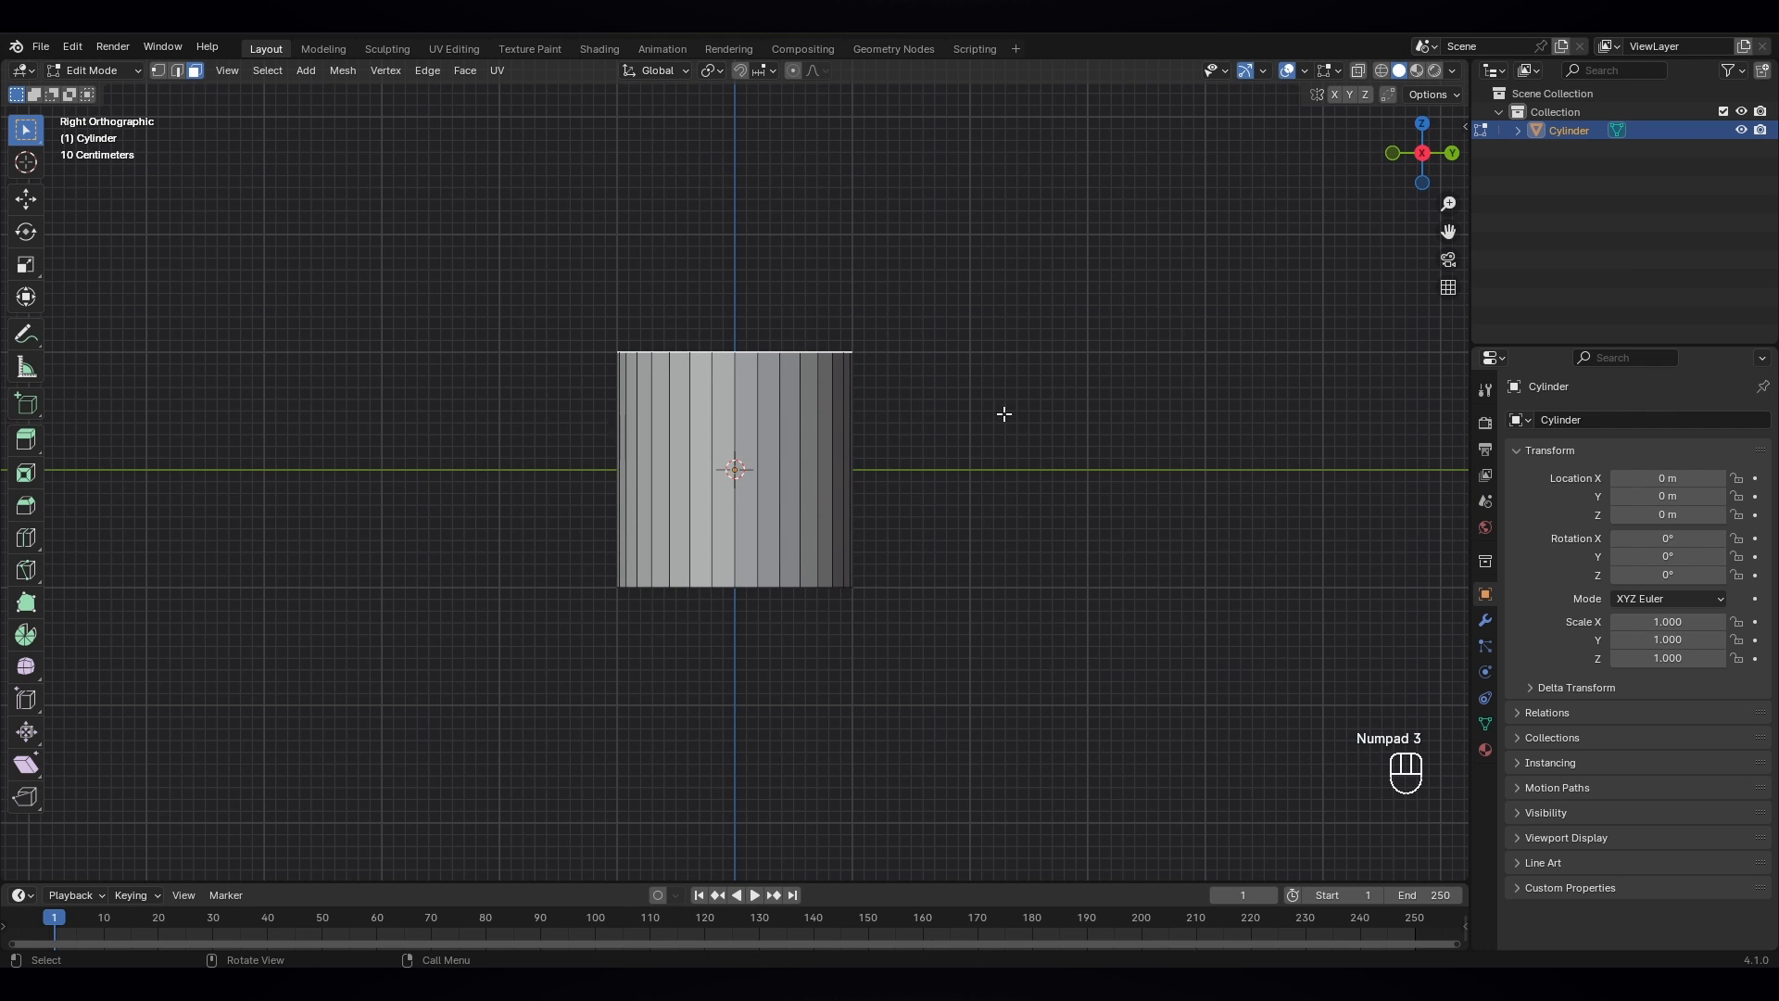
pyautogui.press('s')
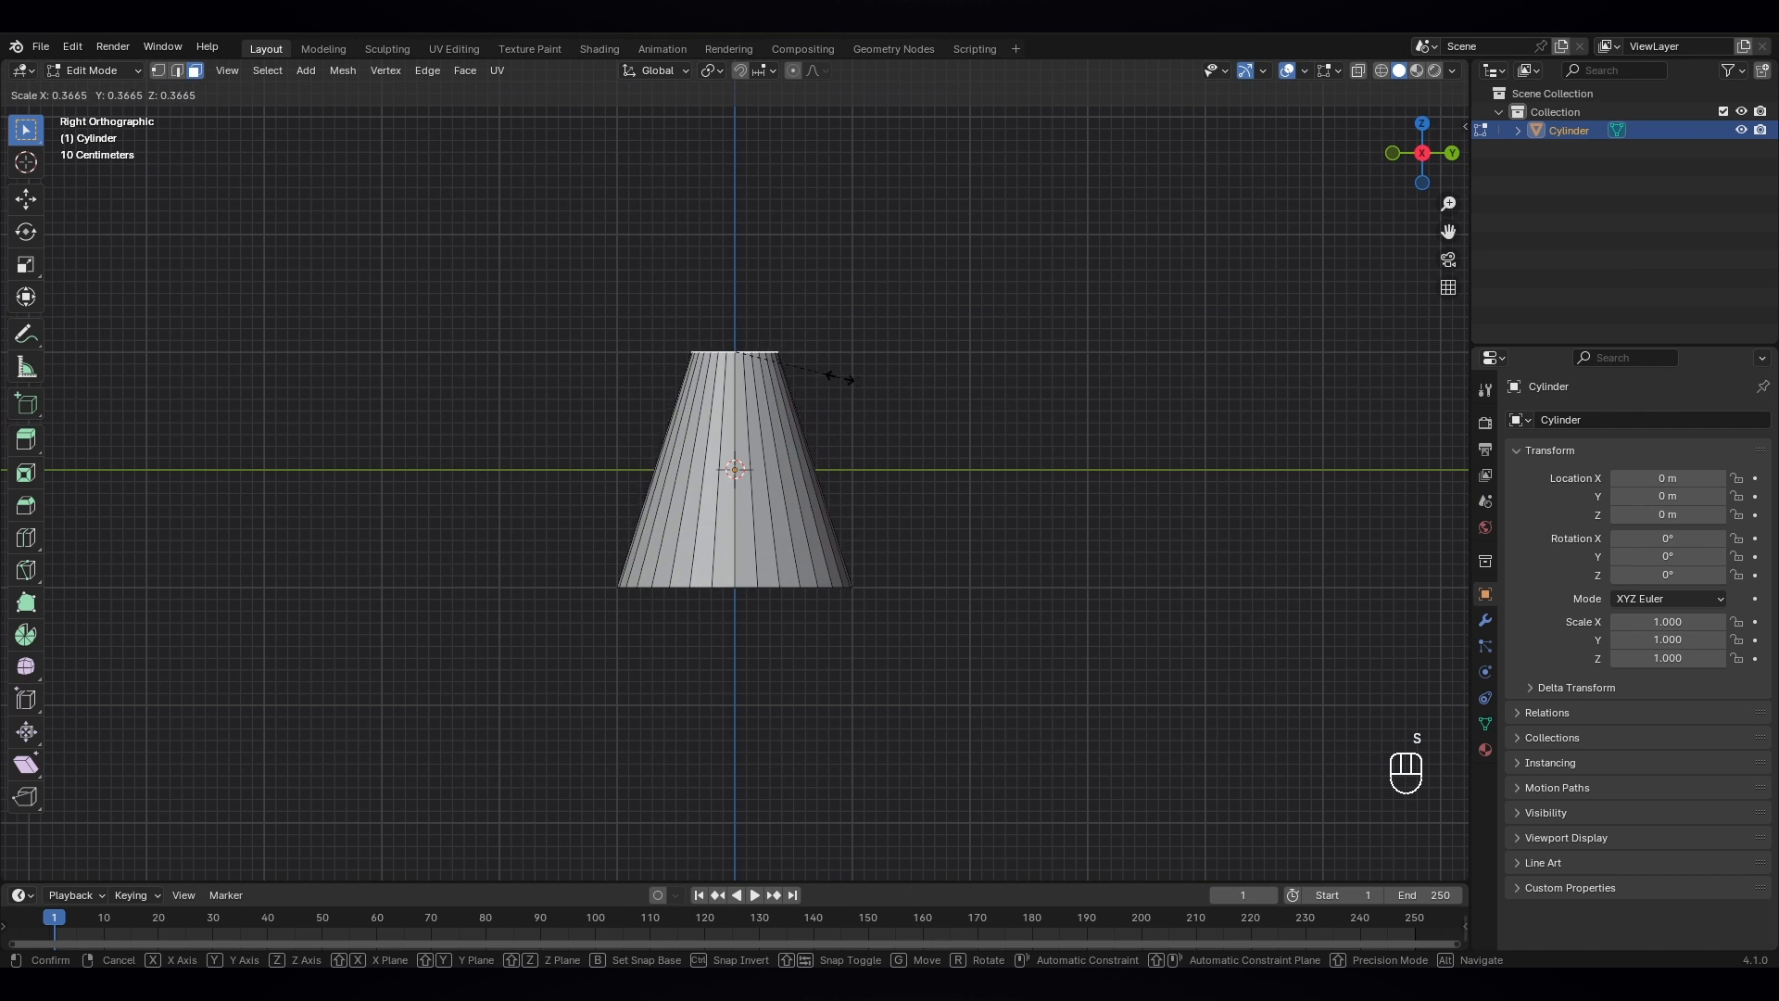
pyautogui.click(831, 374)
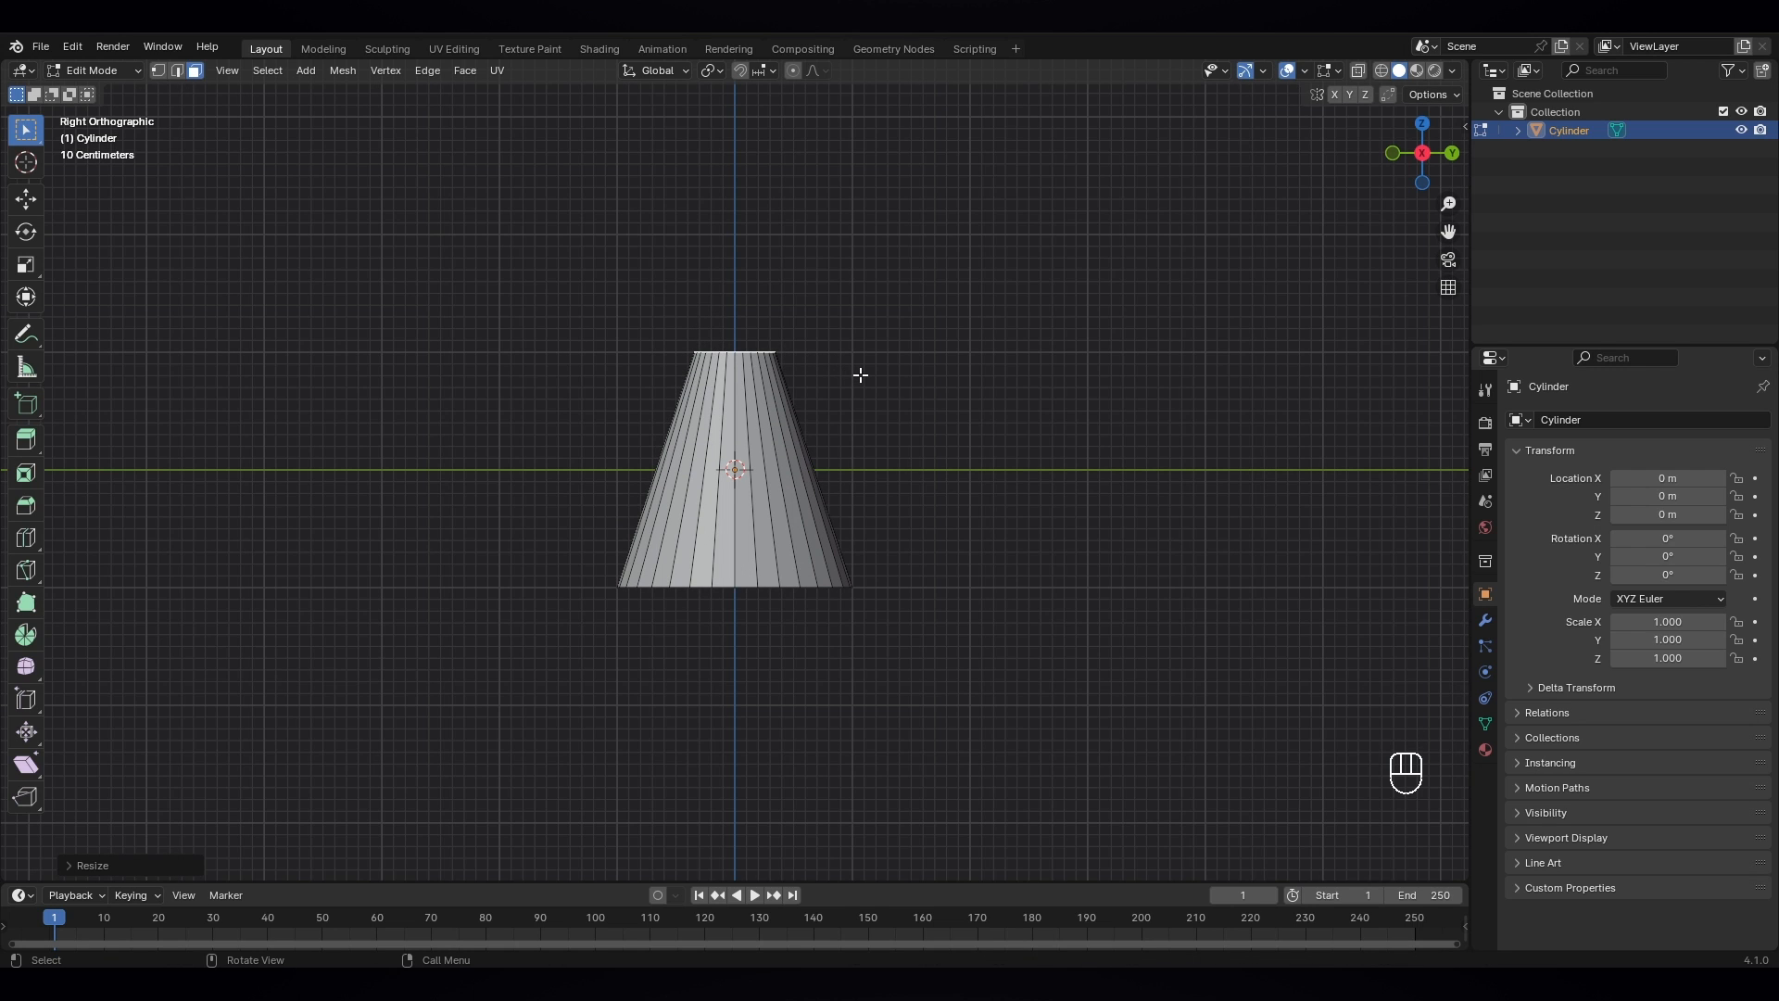
# - Lower the narrowed top face along the Z axis to a little above the origin, shortening the cone
pyautogui.press('g')
pyautogui.press('z')
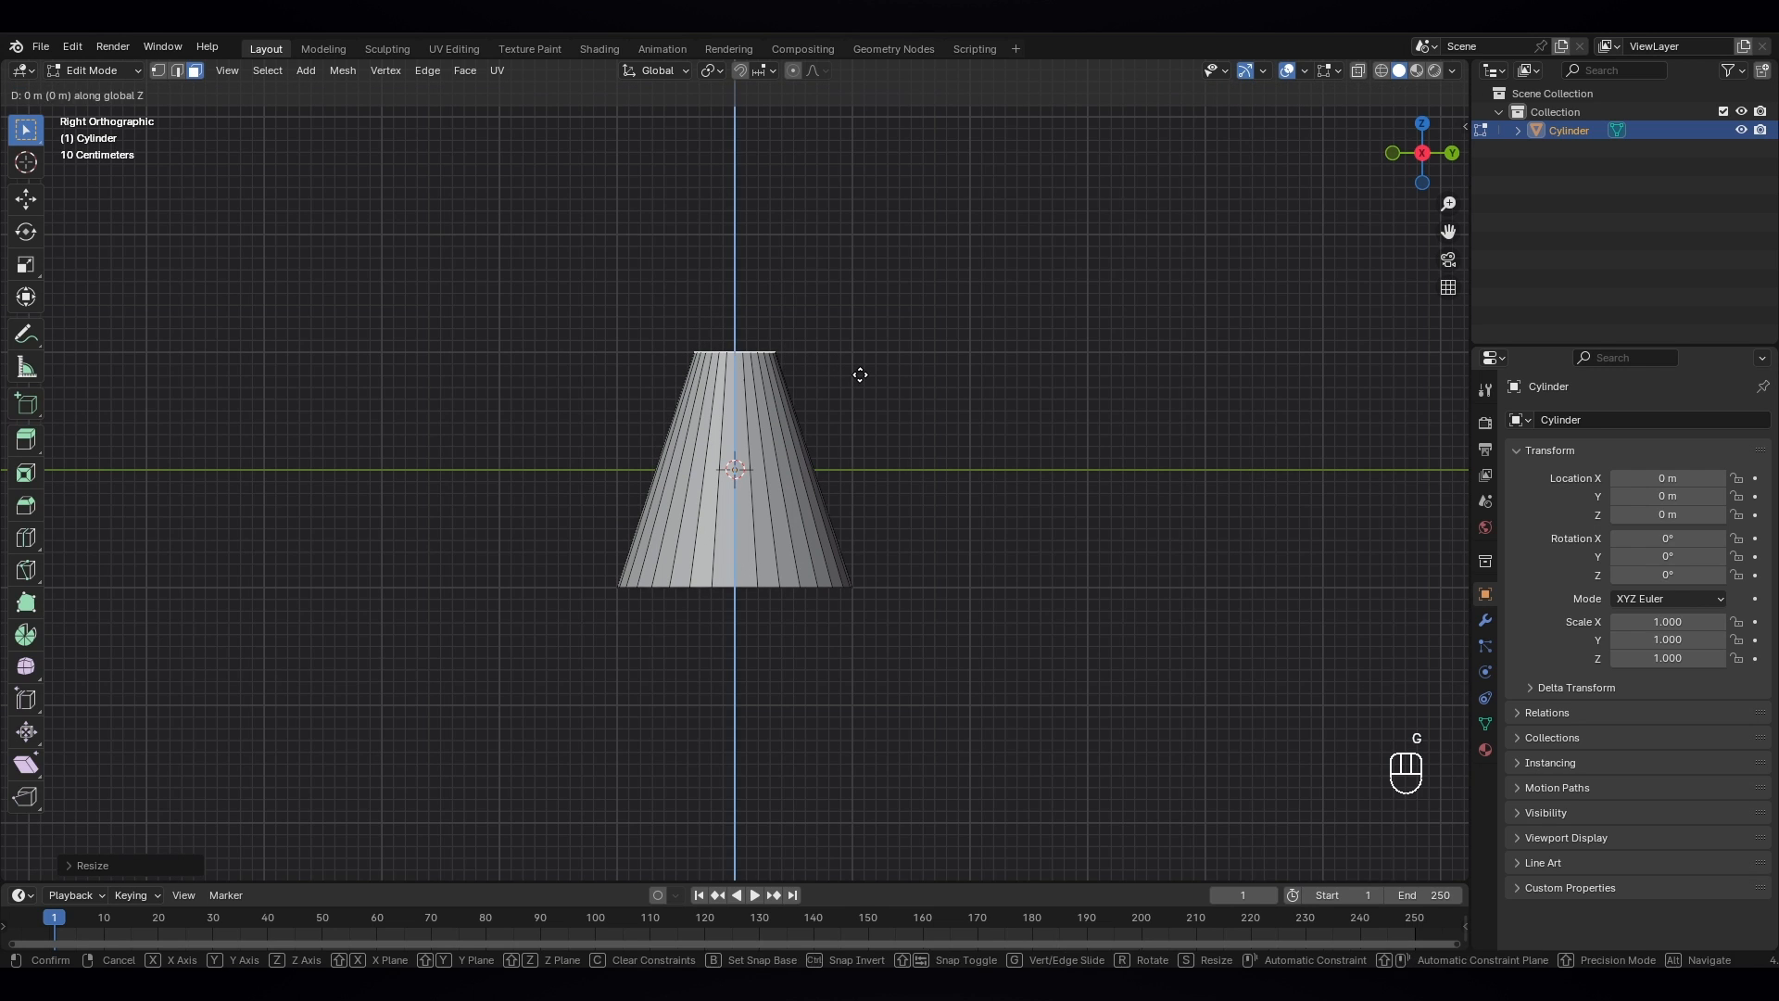
pyautogui.click(877, 454)
pyautogui.scroll(3, 718, 493)
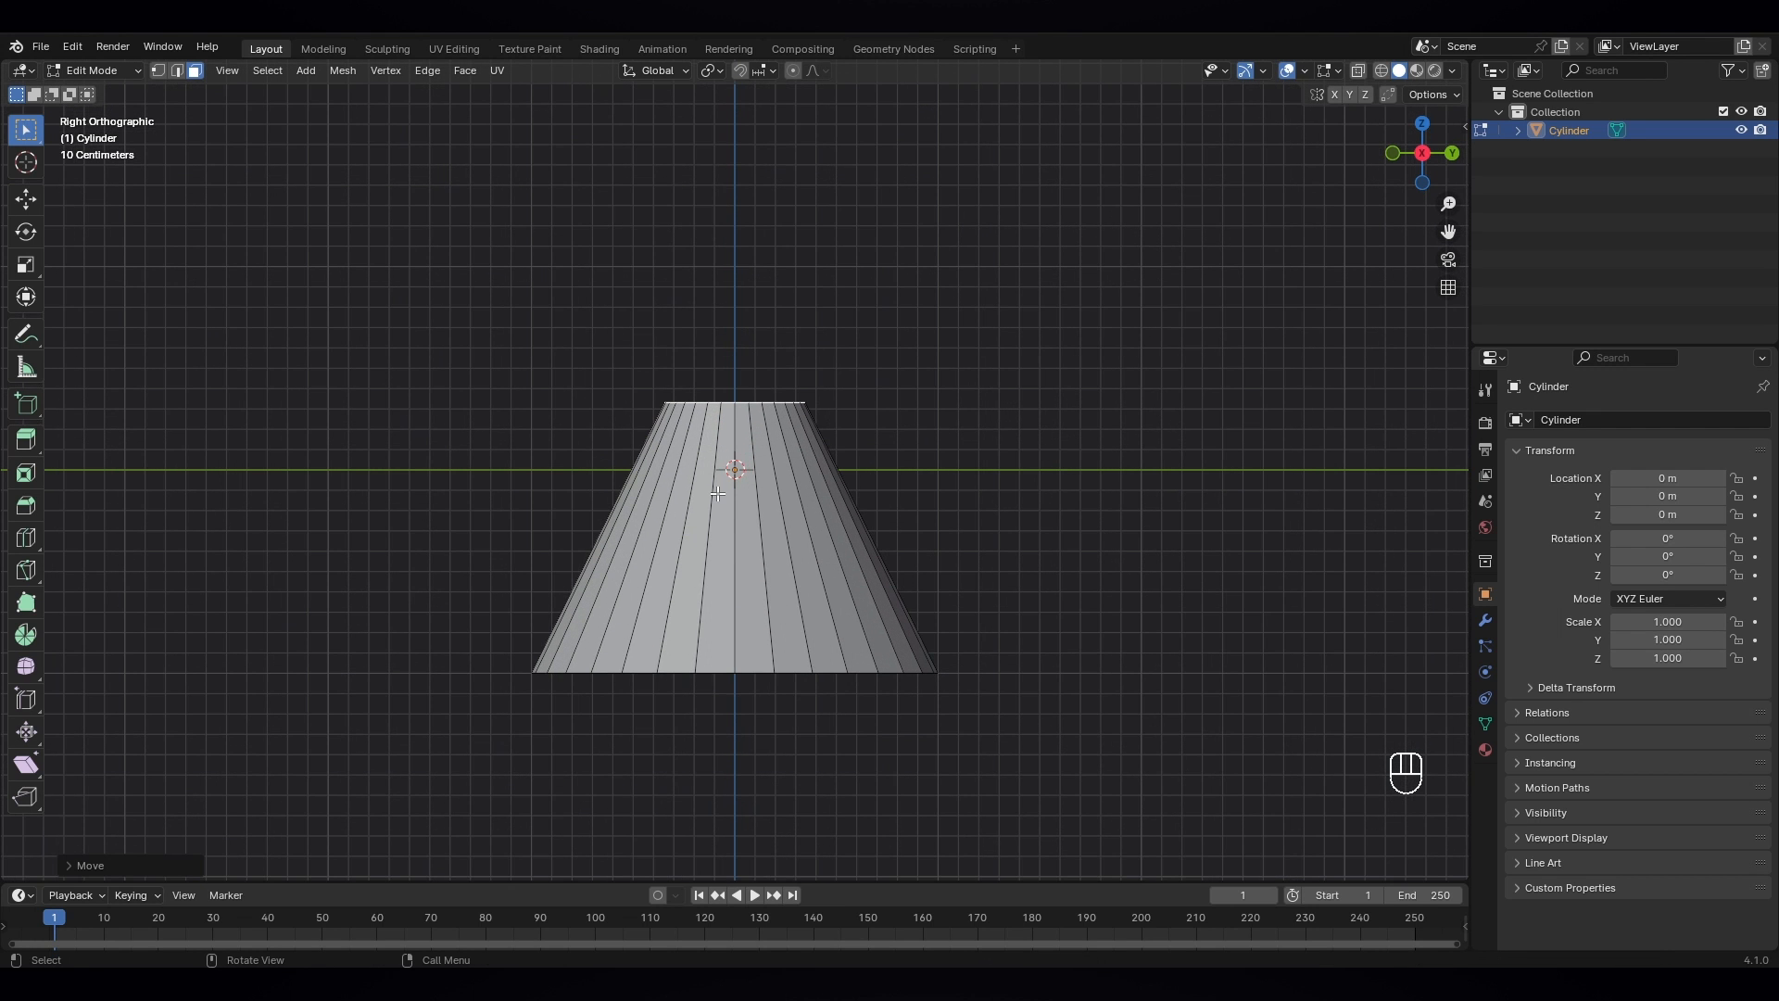
# - Extrude the top face up about 0.09 m as a neck, and extrude it again in place, scaled out to about 1.18
pyautogui.moveTo(912, 423); pyautogui.dragTo(912, 464, button='middle')
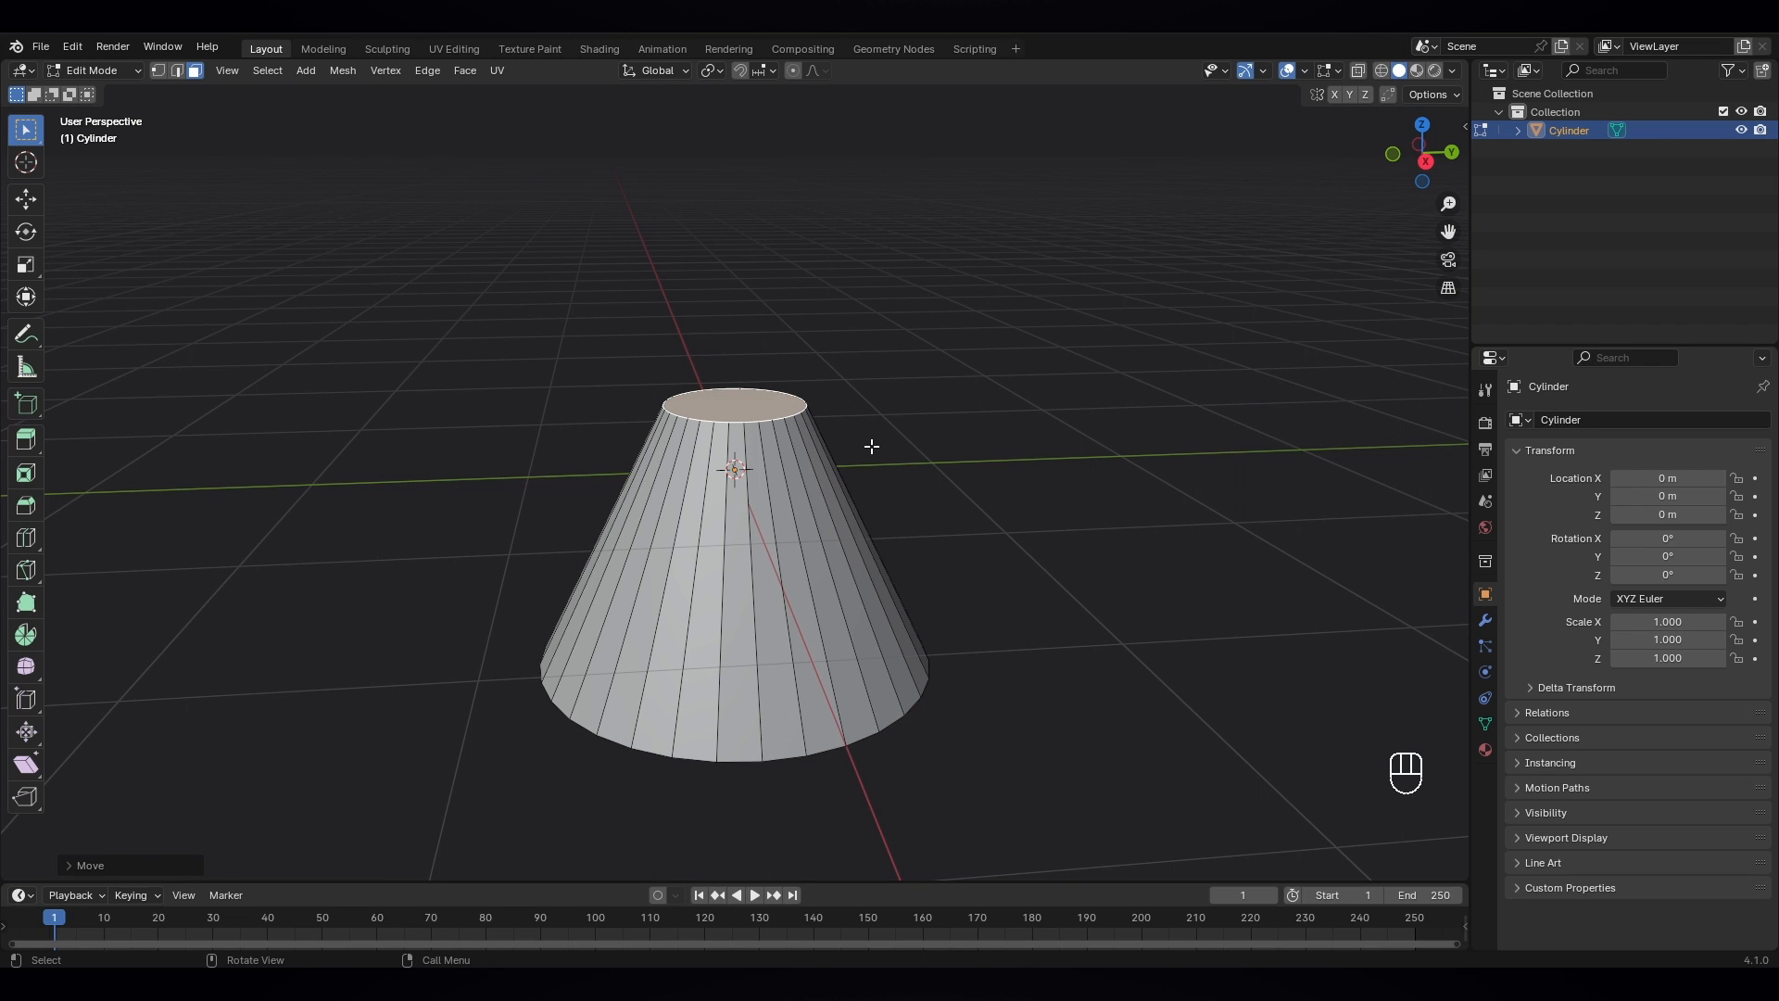
pyautogui.press('e')
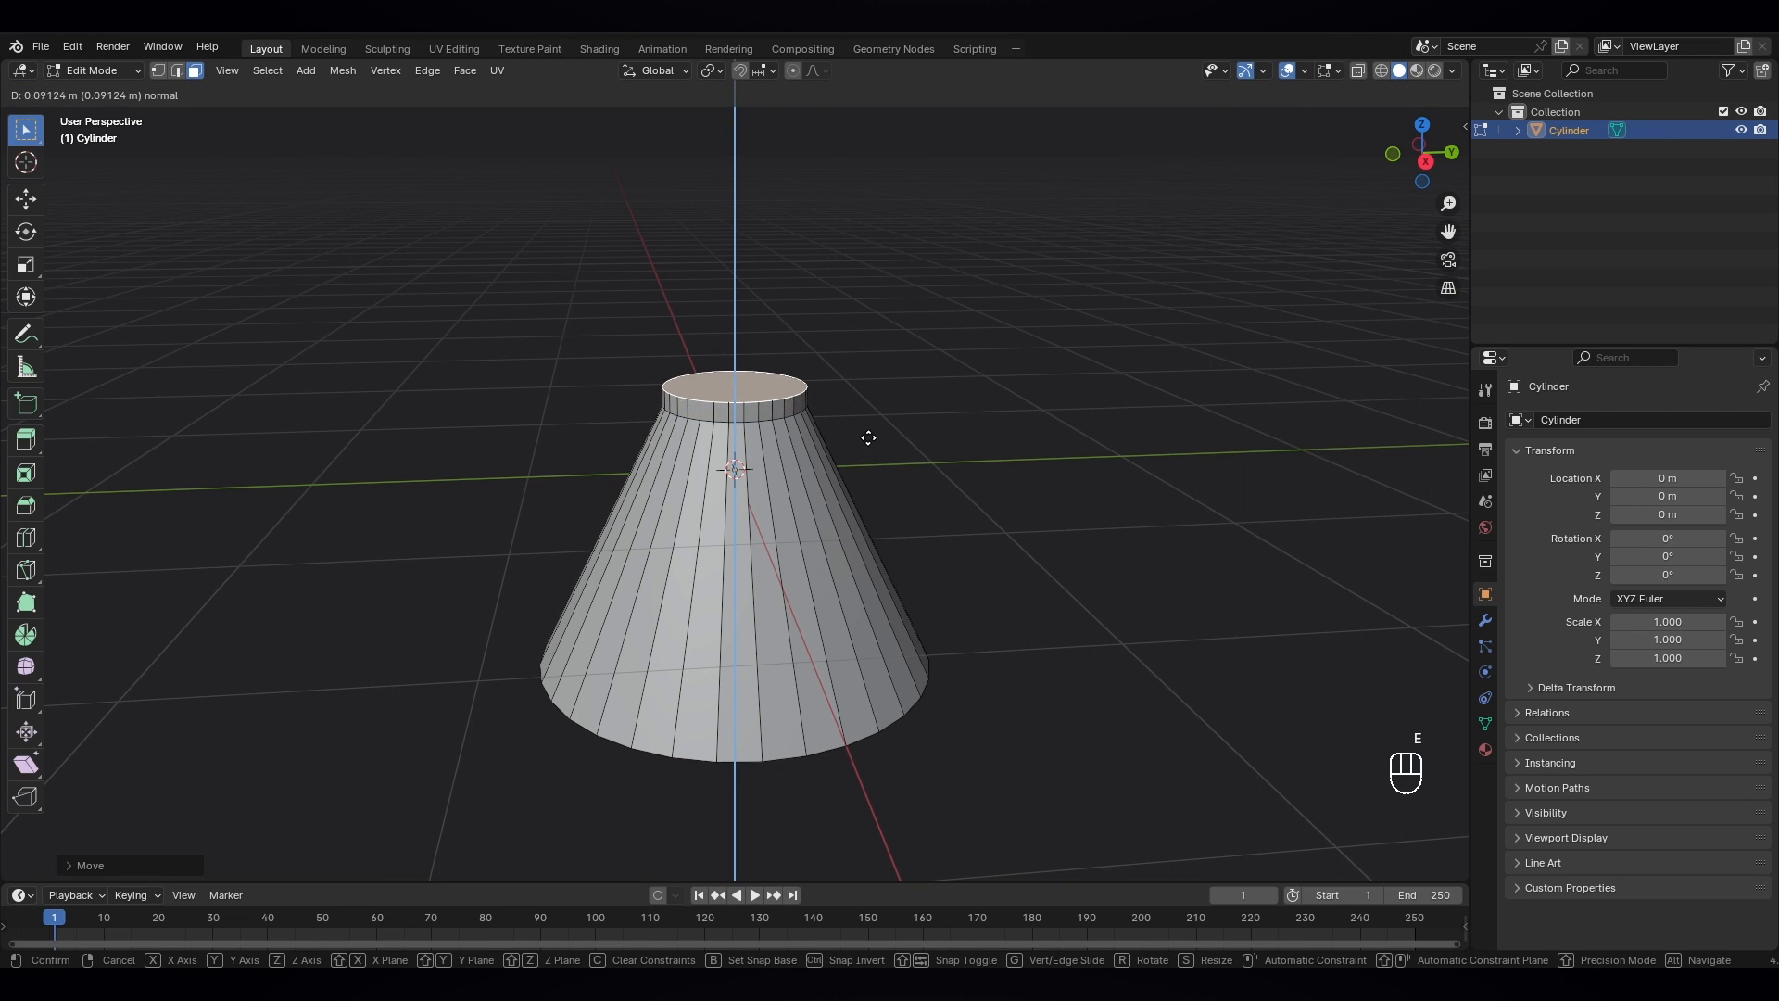
pyautogui.click(868, 435)
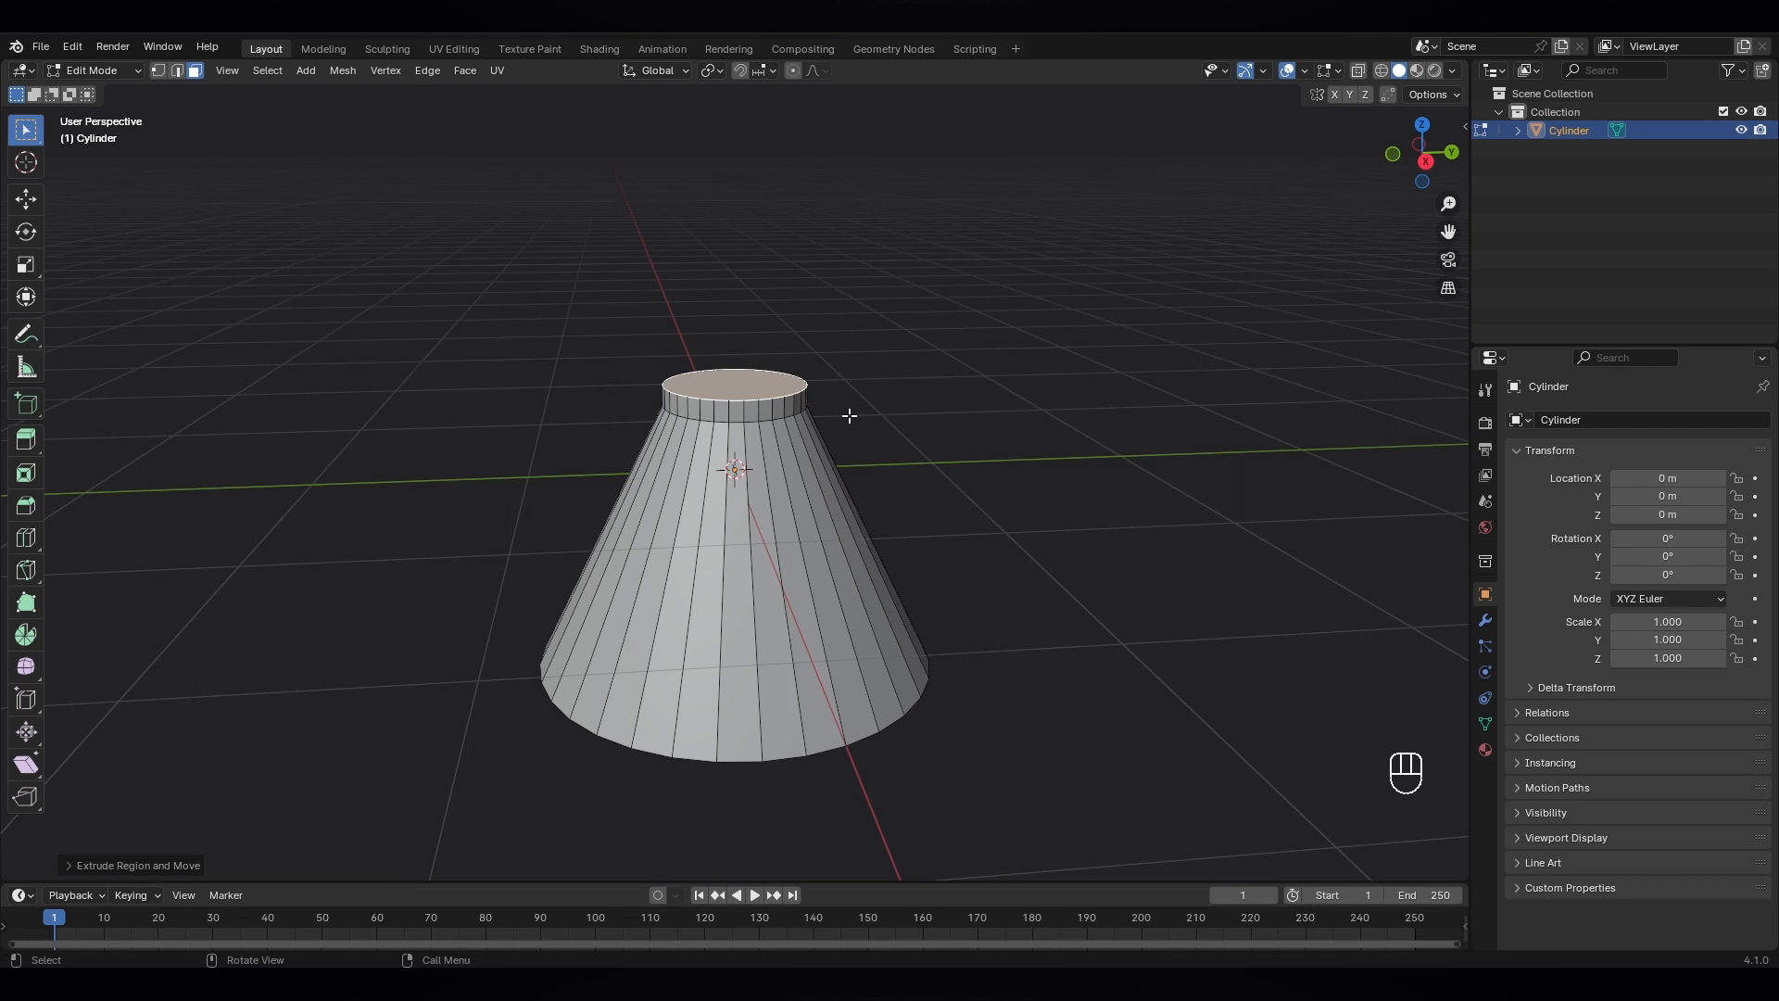
pyautogui.press('e')
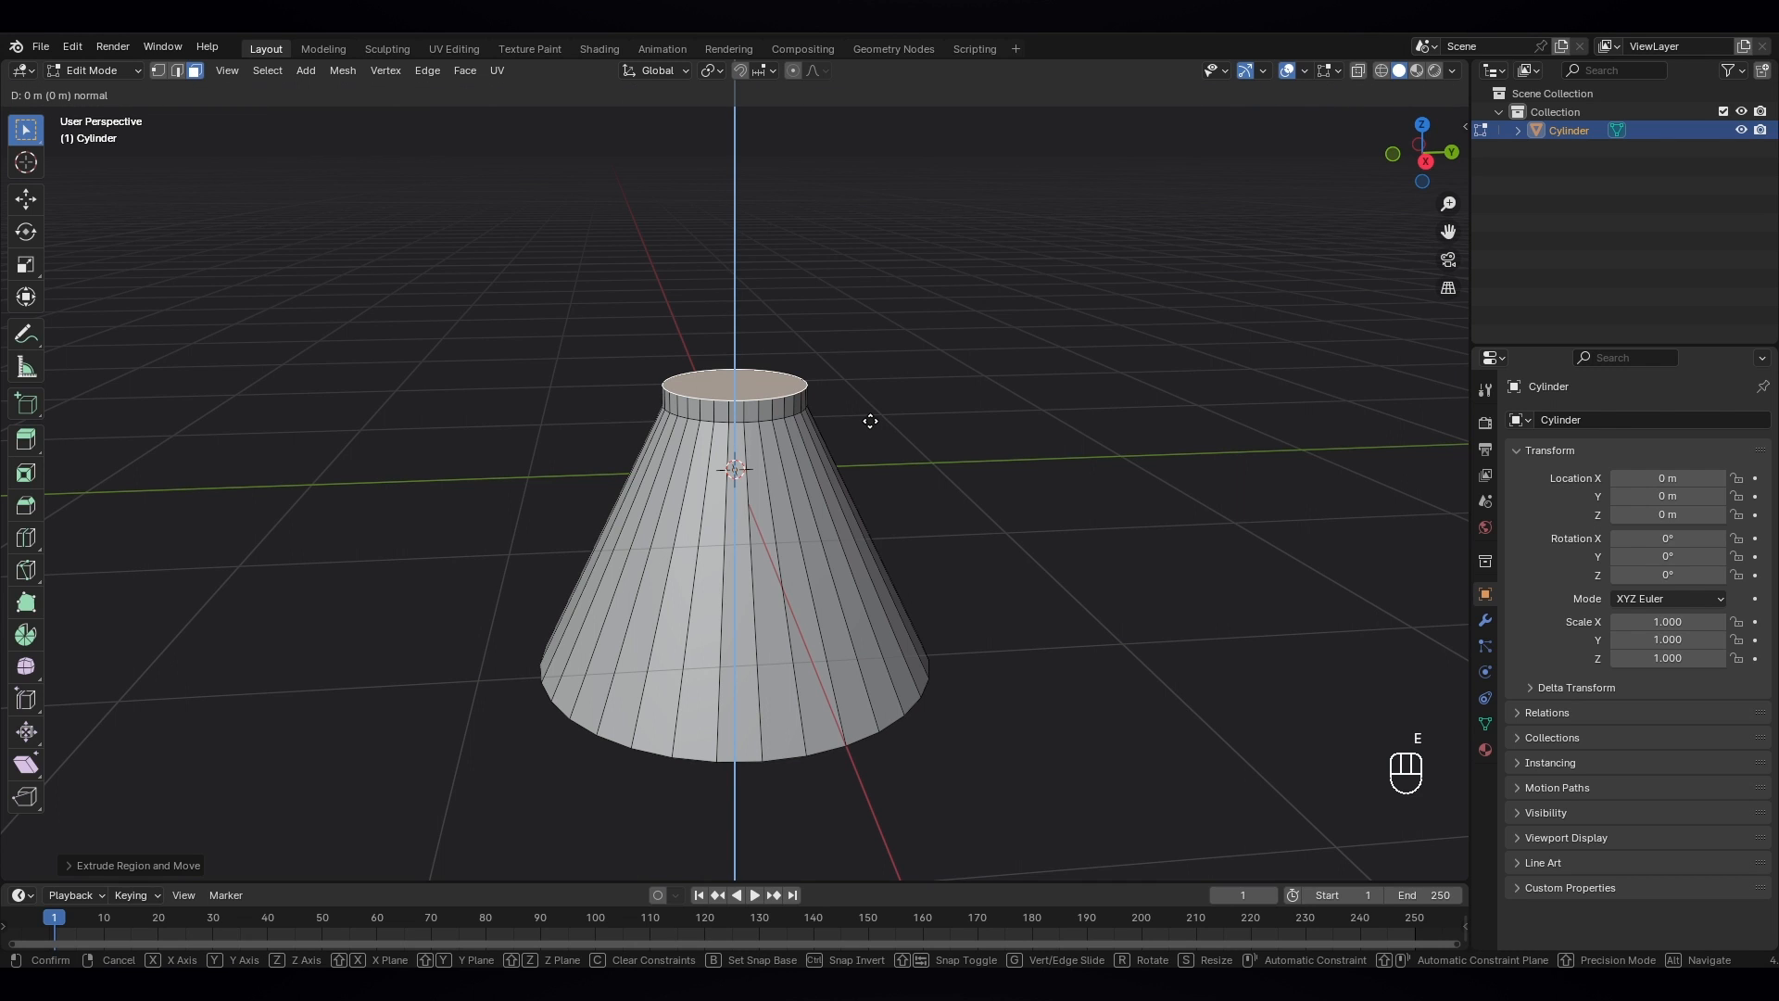
pyautogui.press('s')
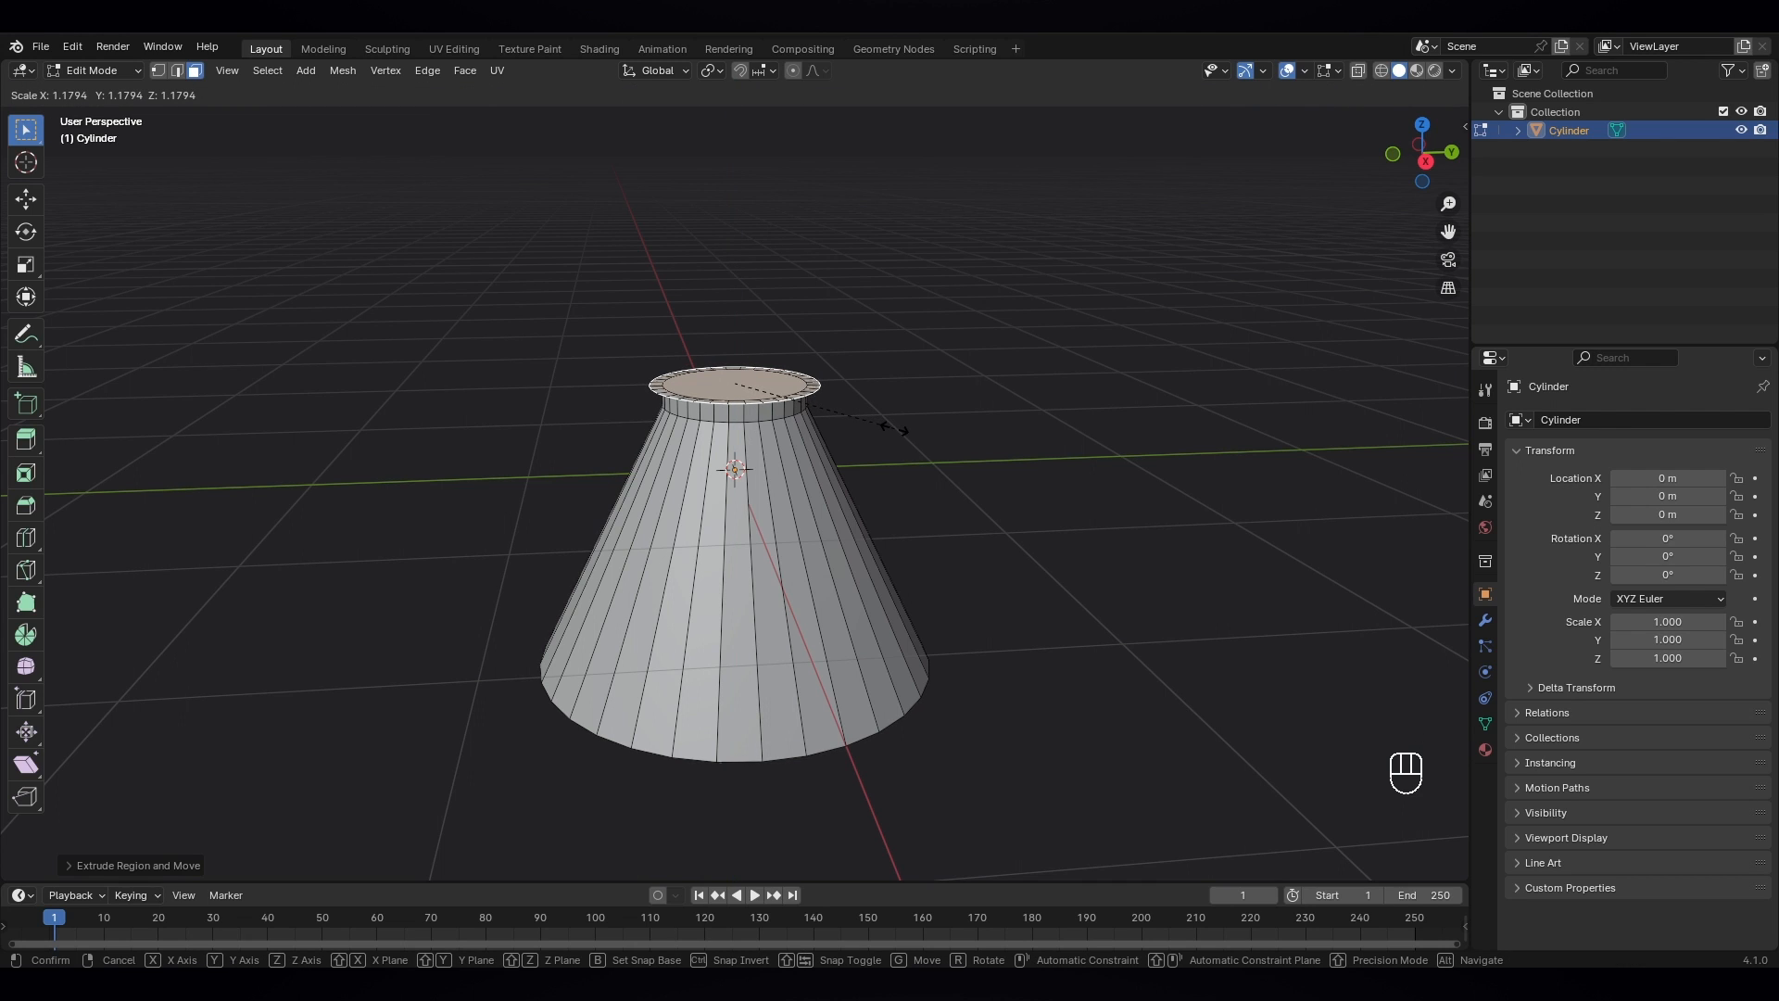
pyautogui.click(894, 428)
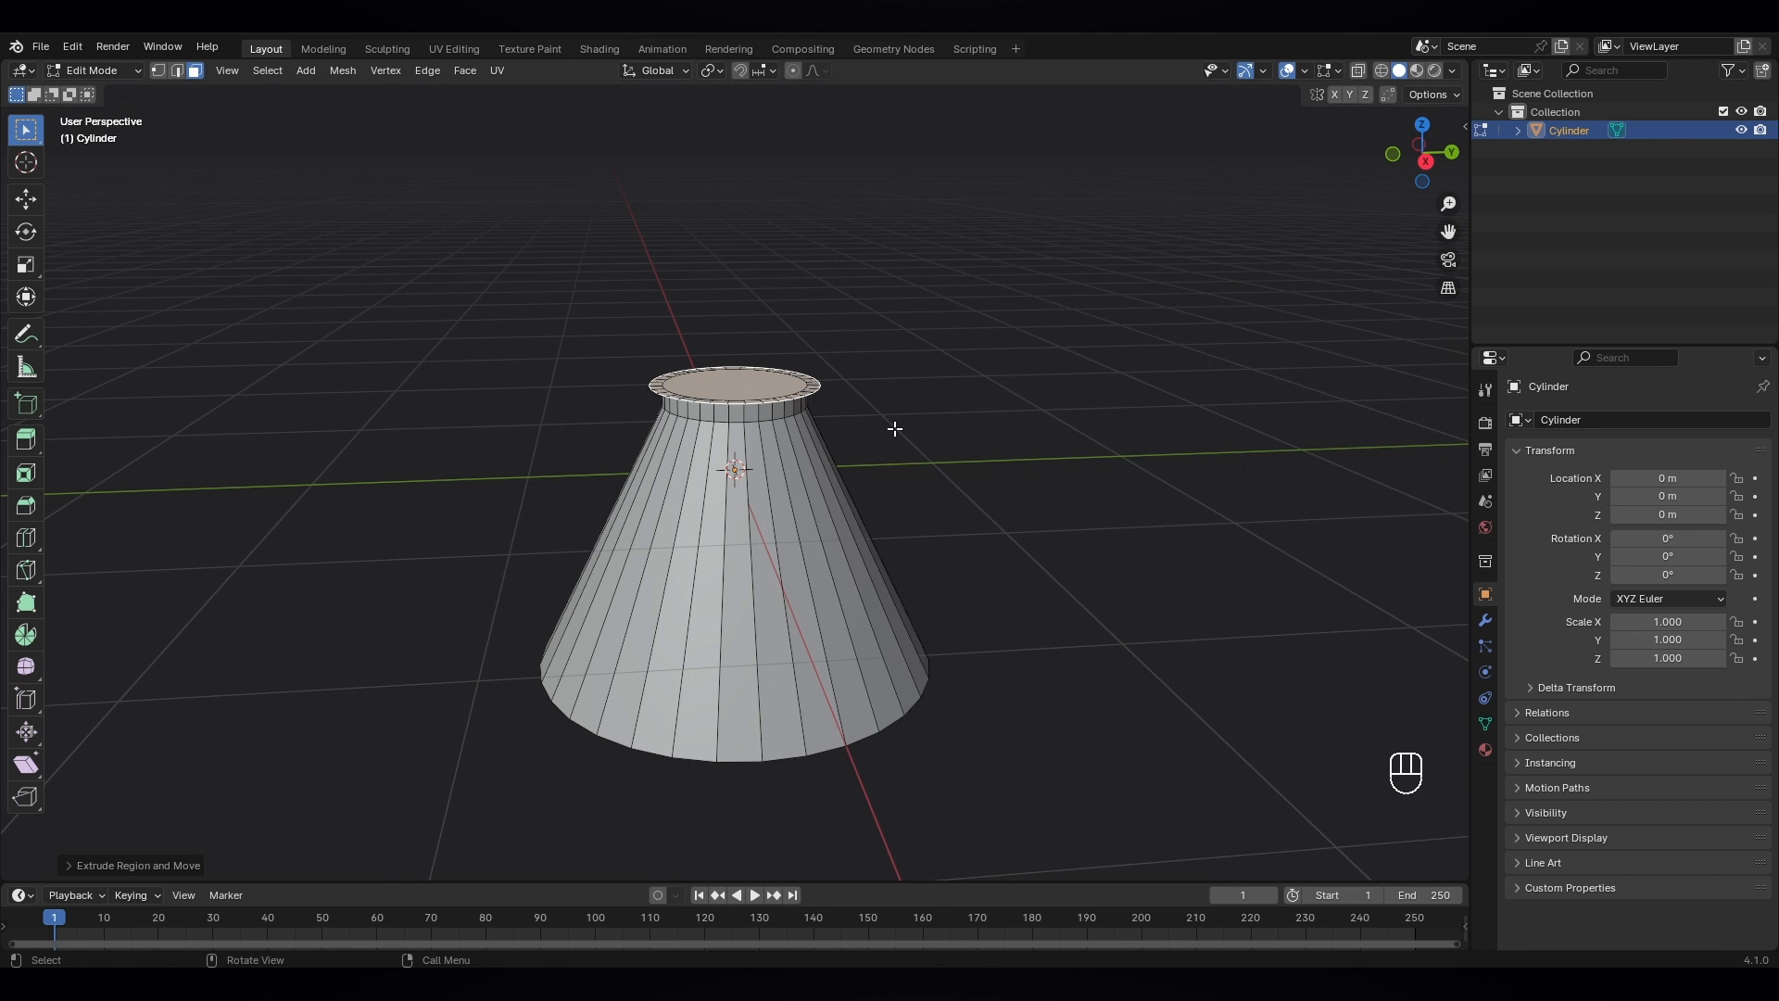
# - Extrude the widened top face upward about 0.29 m to form a collar above the neck
pyautogui.moveTo(905, 429); pyautogui.dragTo(889, 398, button='middle')
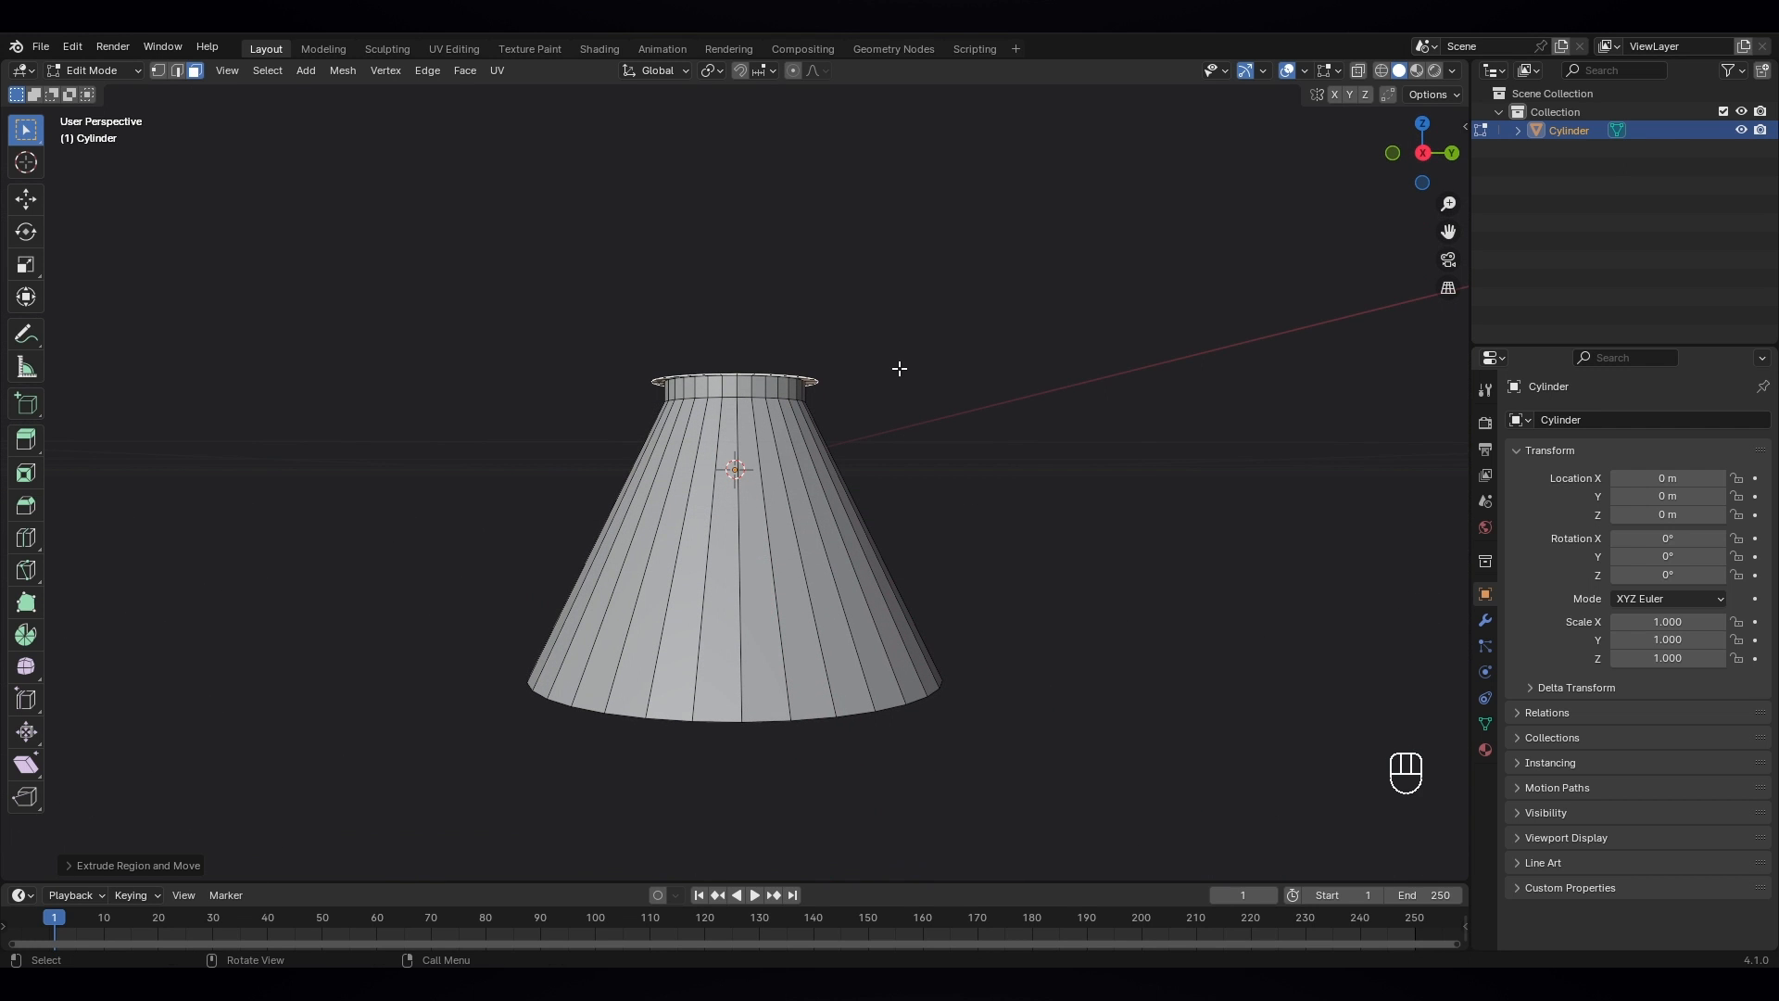
pyautogui.moveTo(1212, 334); pyautogui.dragTo(926, 449, button='middle')
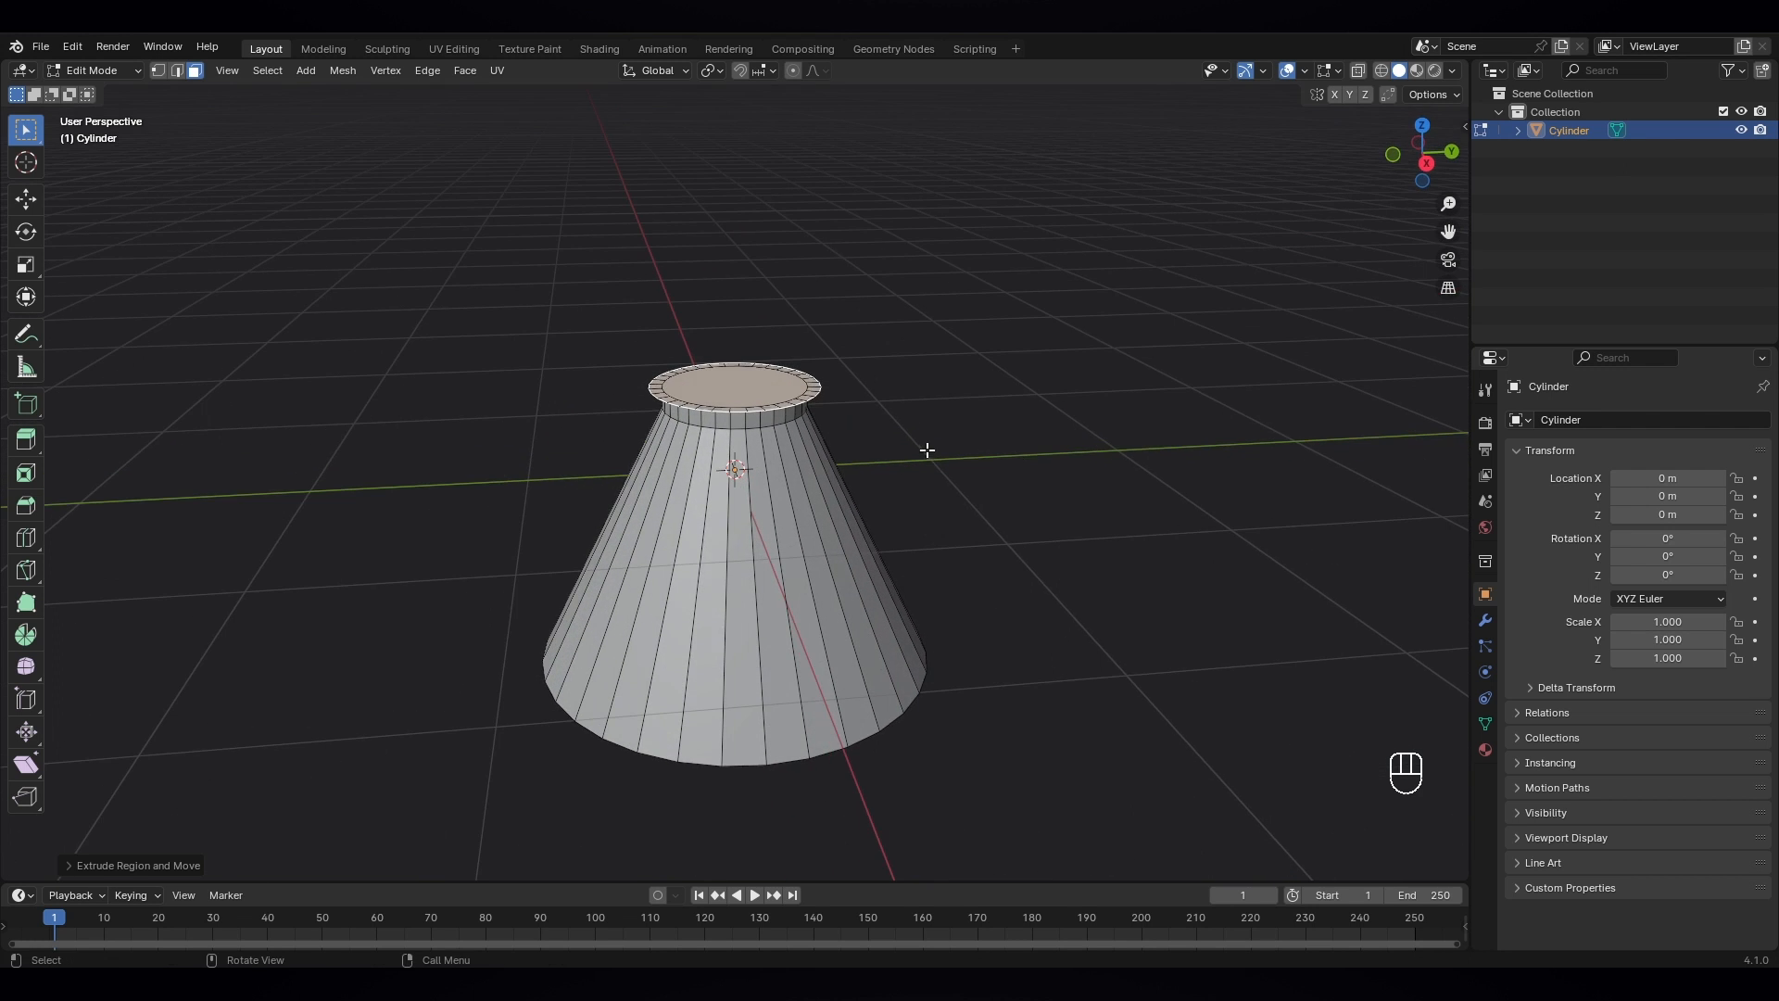
pyautogui.press('e')
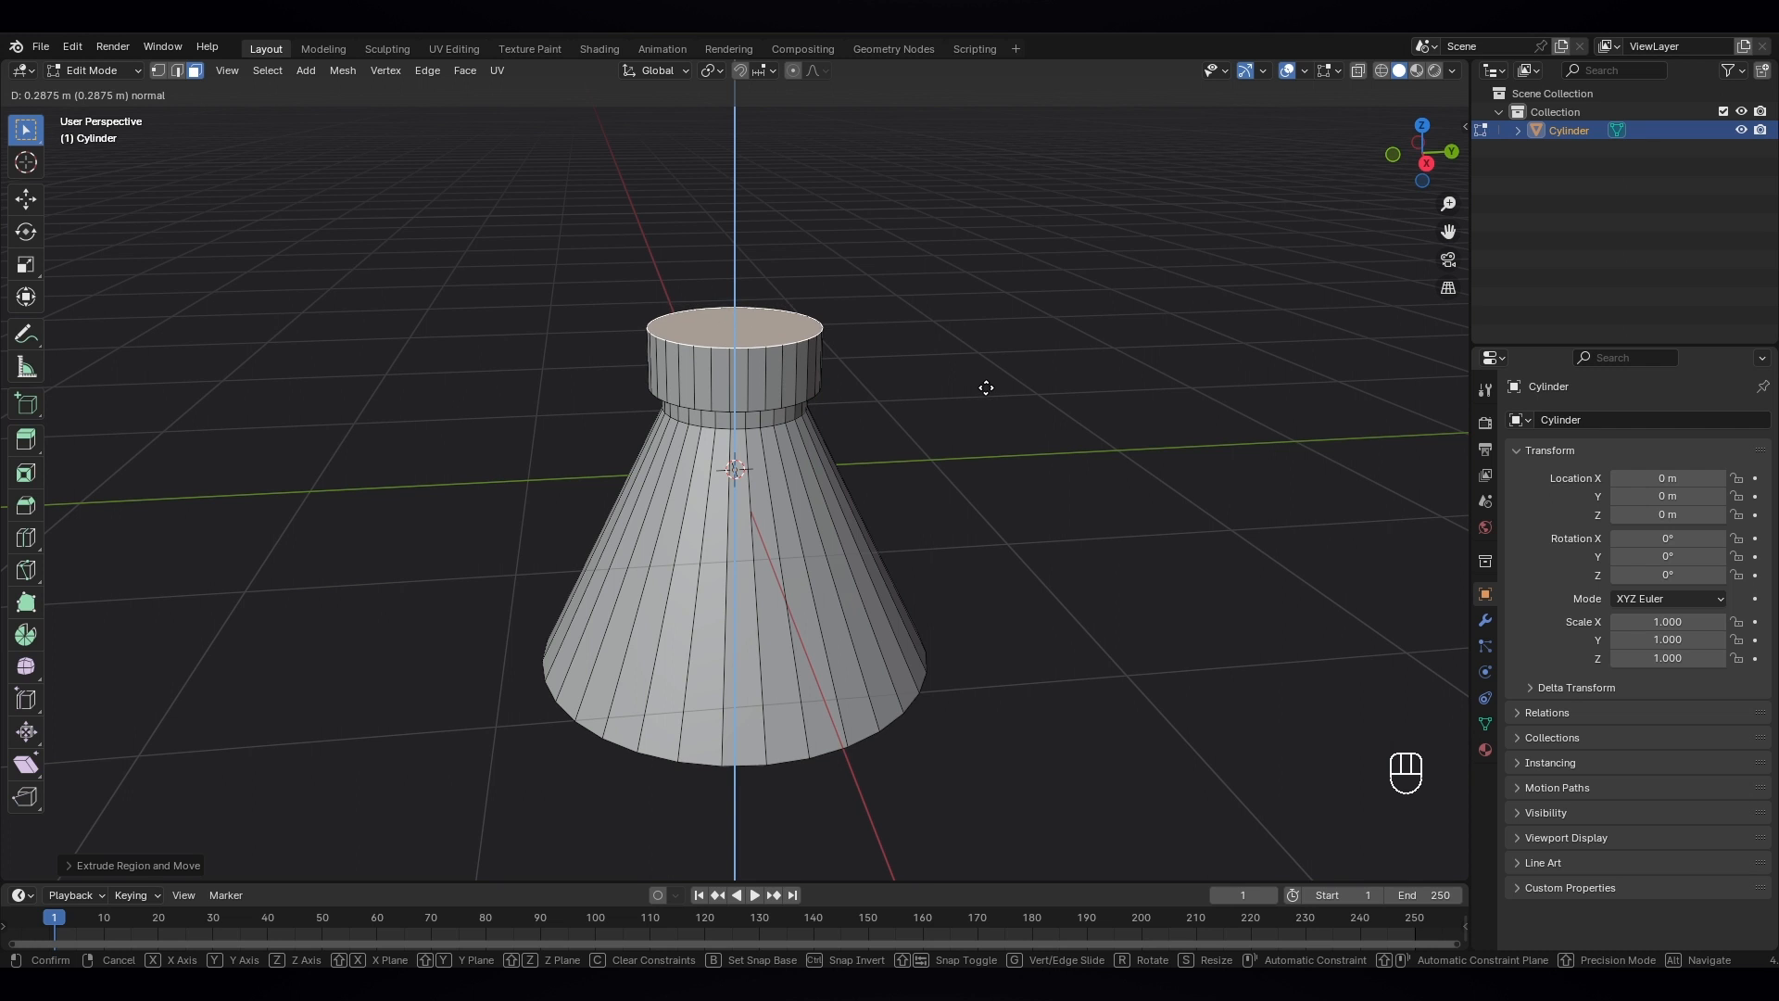
pyautogui.click(984, 385)
# - Inset the collar's top face by about 0.12 m and extrude the inner face down about 0.2 m
pyautogui.moveTo(858, 374); pyautogui.dragTo(803, 374, button='middle')
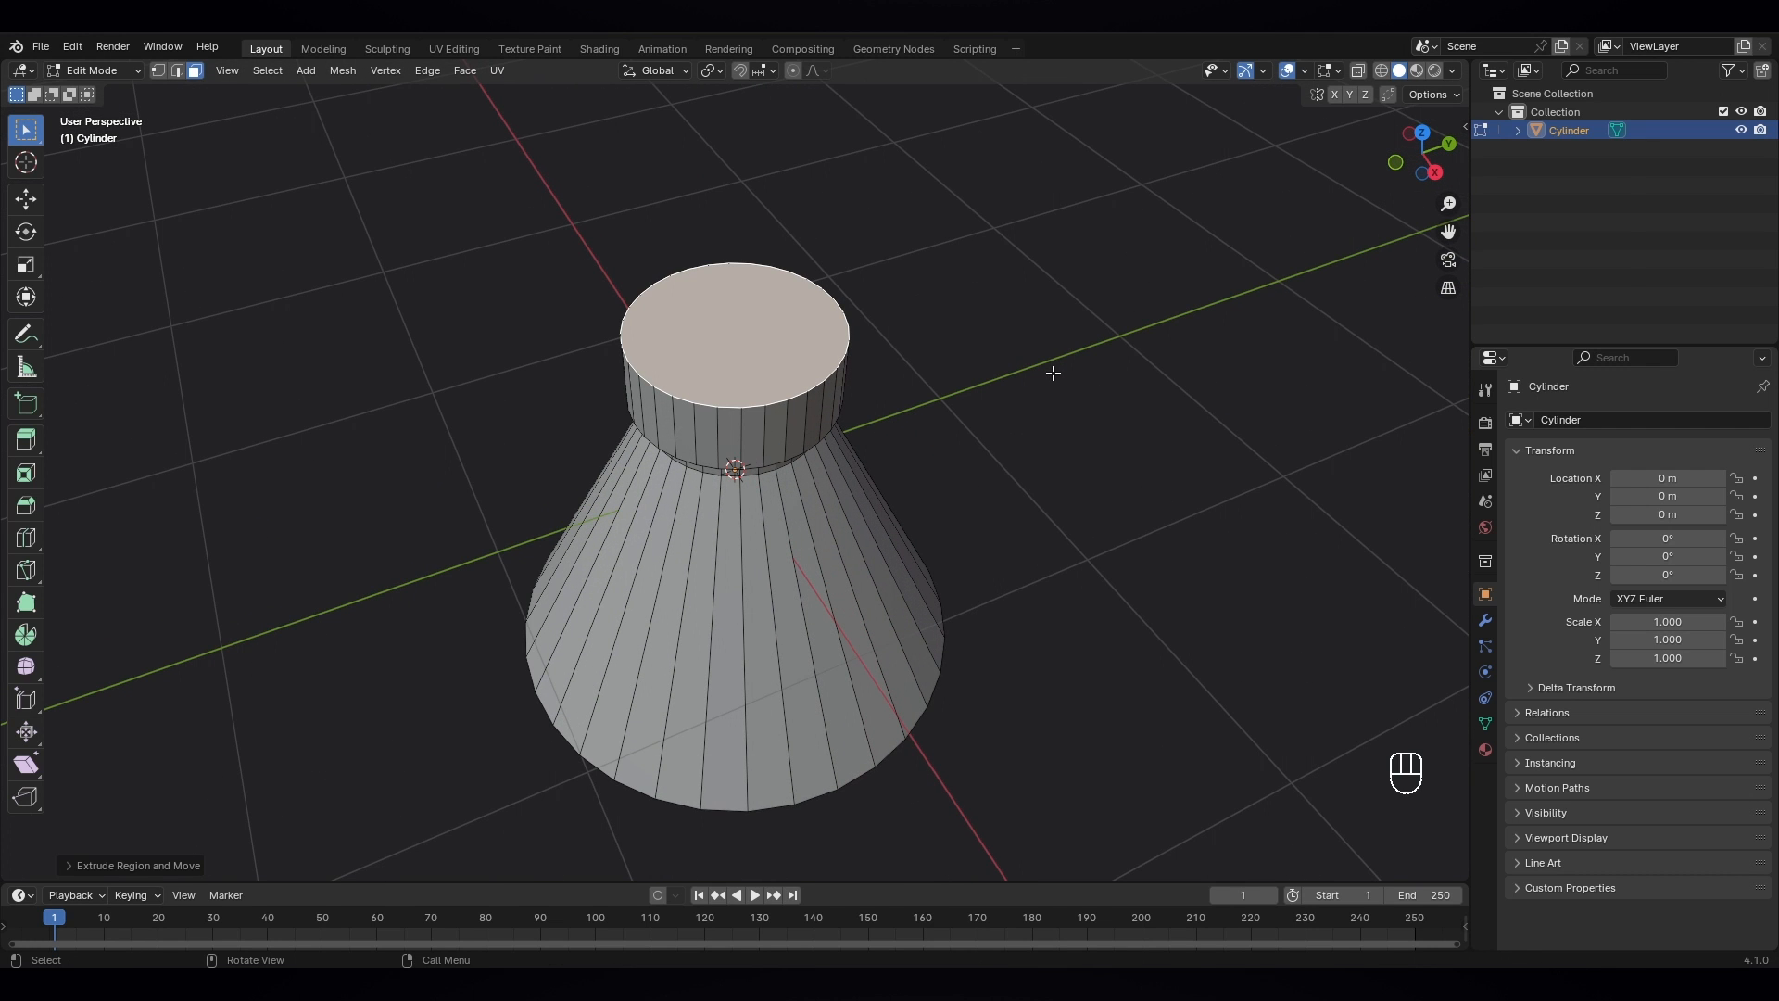
pyautogui.press('i')
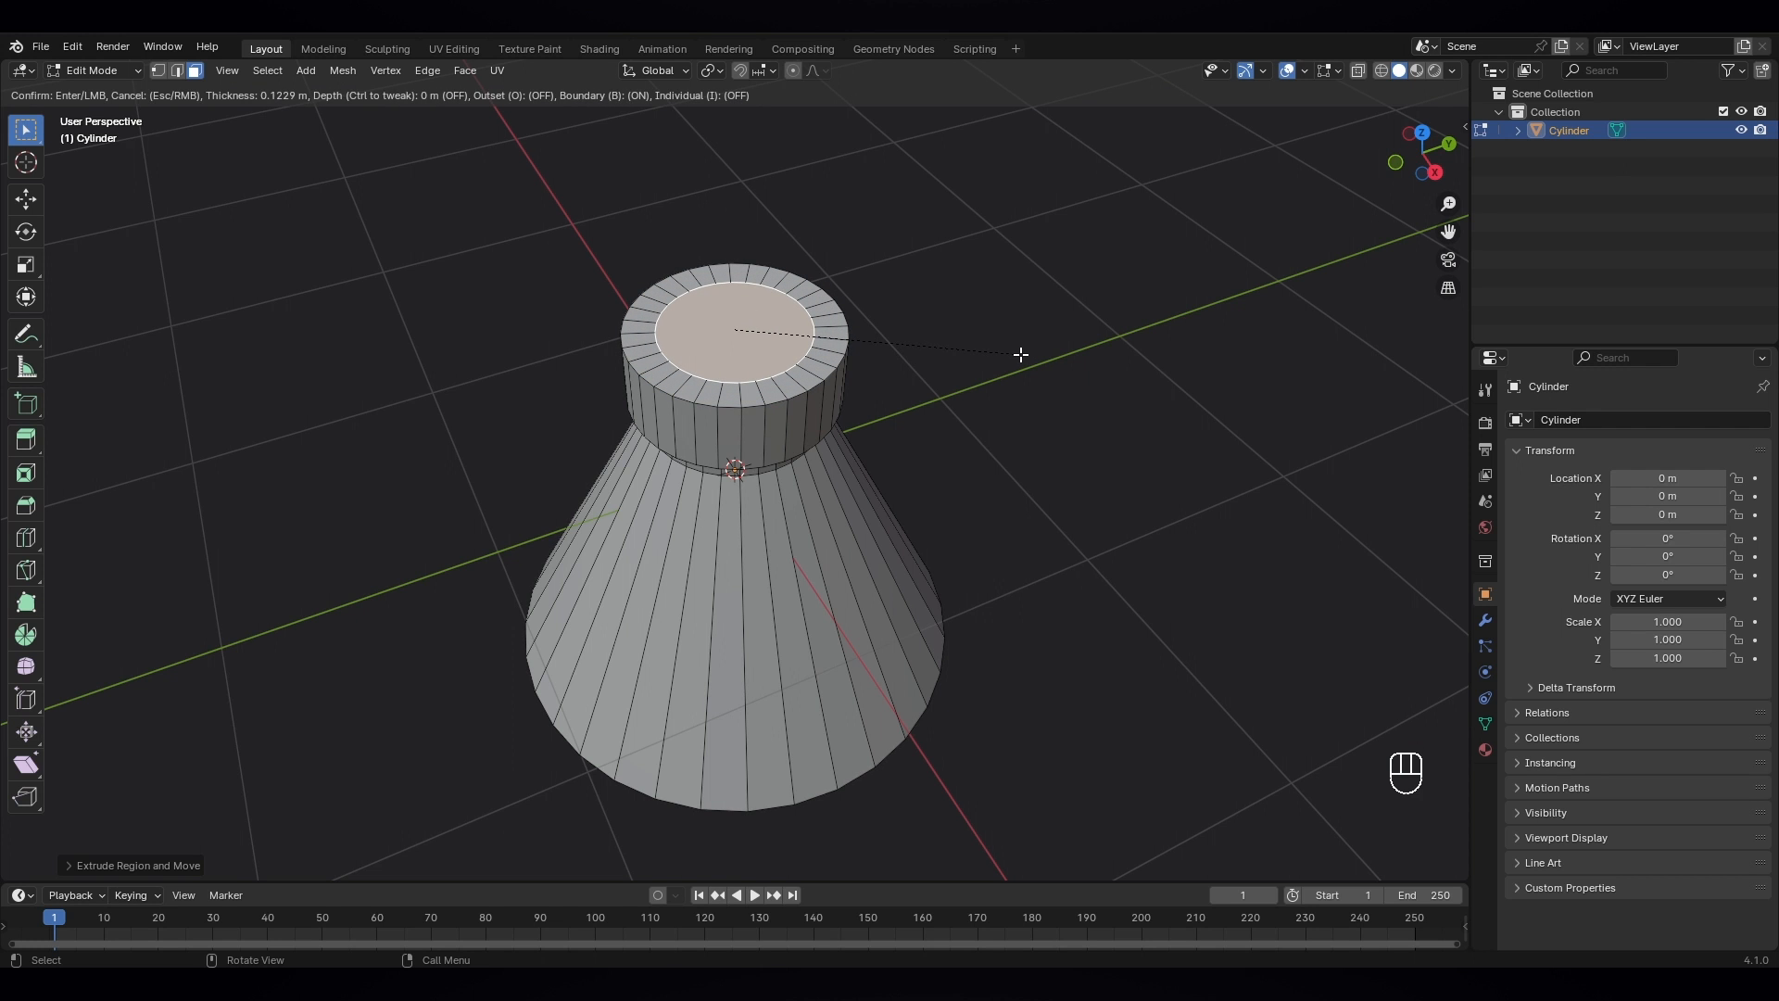
pyautogui.click(1019, 353)
pyautogui.moveTo(1019, 353); pyautogui.dragTo(918, 375, button='middle')
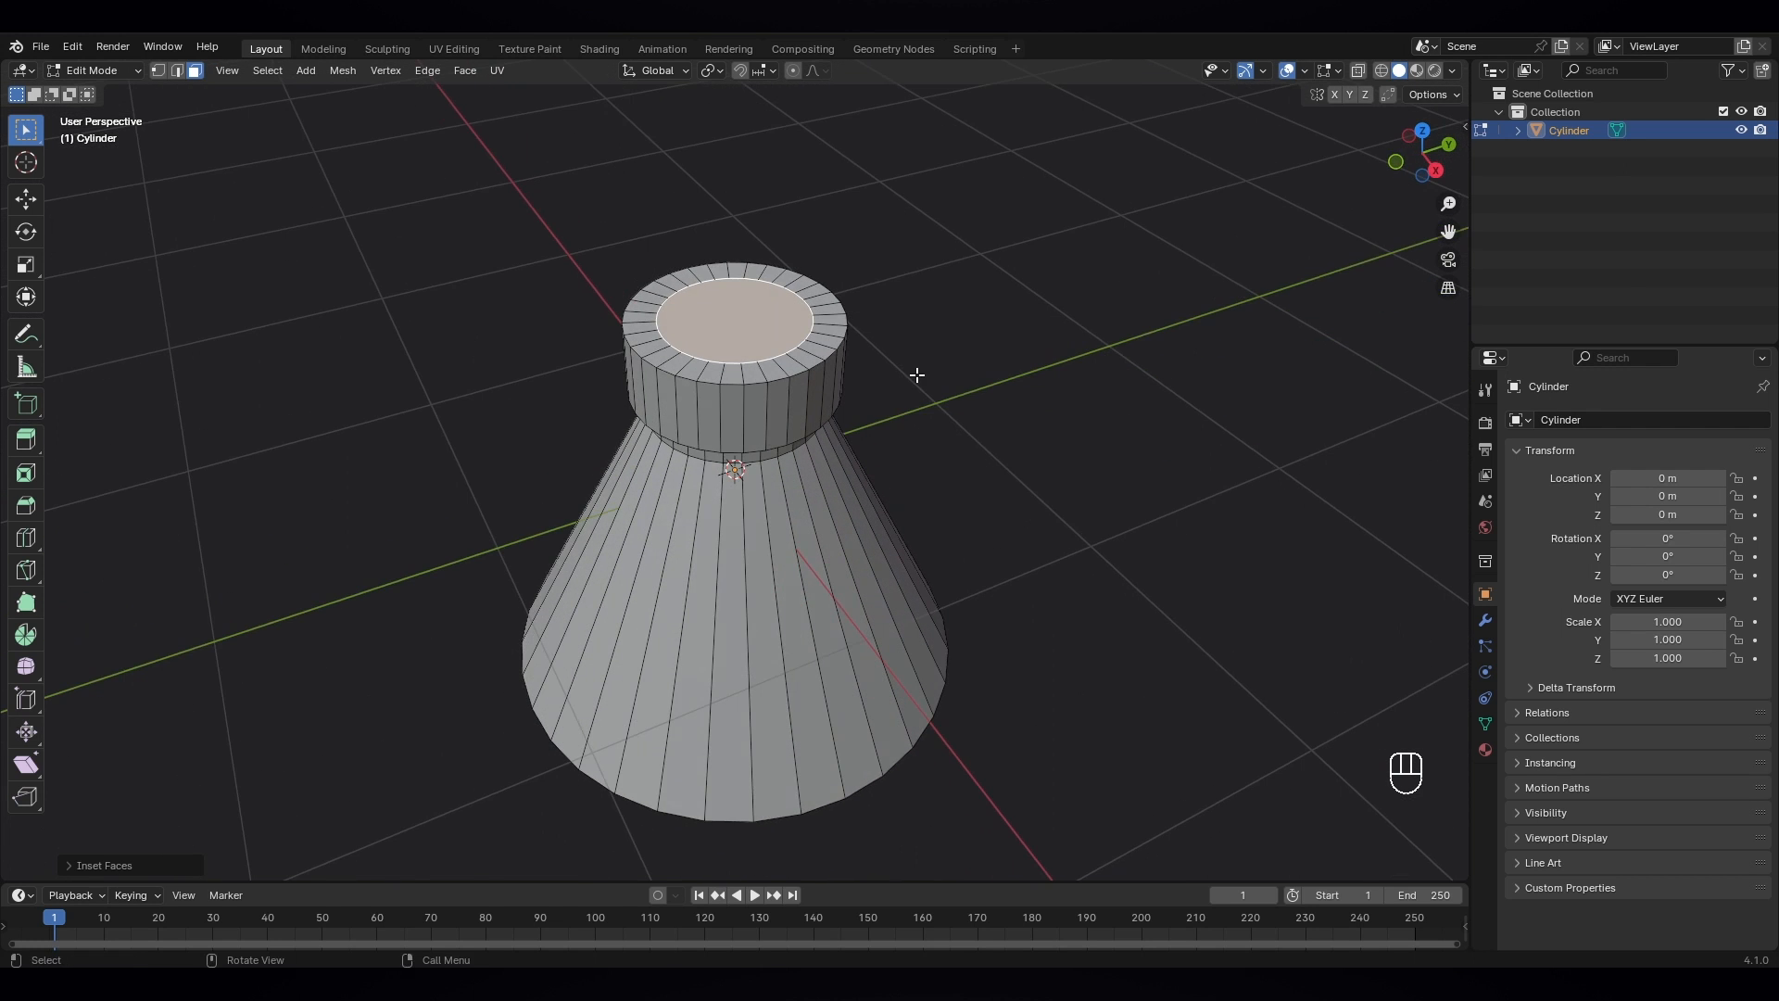
pyautogui.press('e')
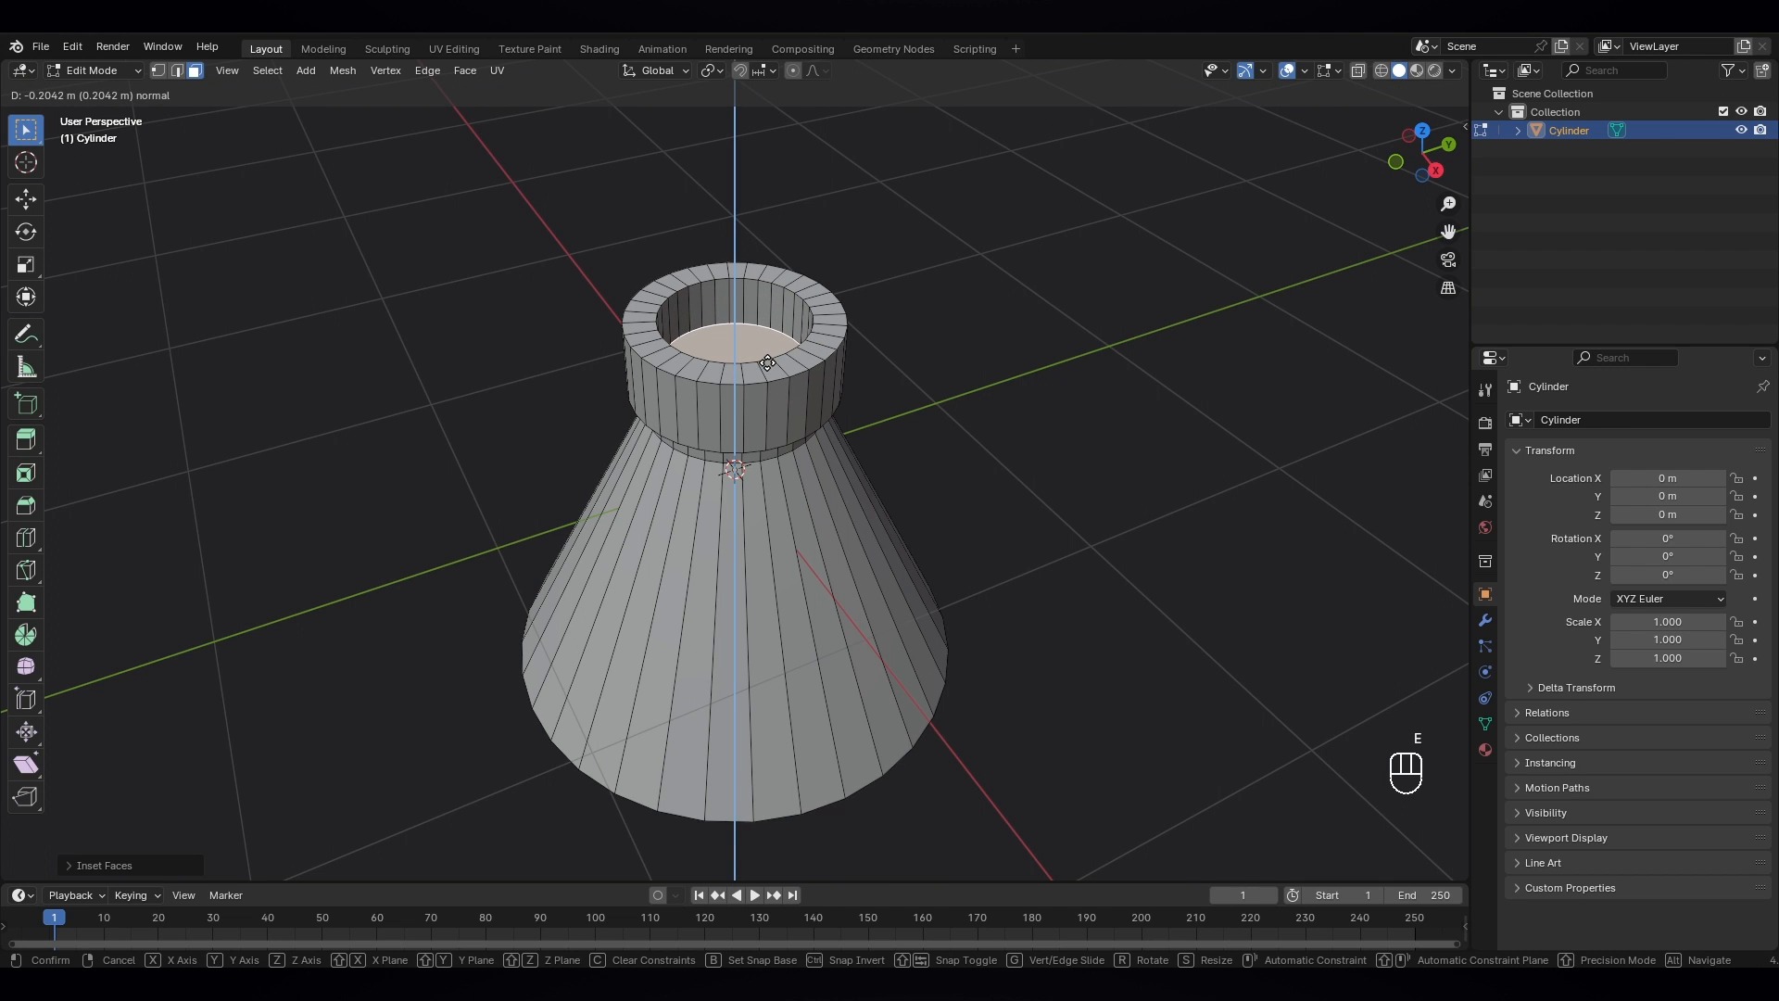
pyautogui.click(767, 367)
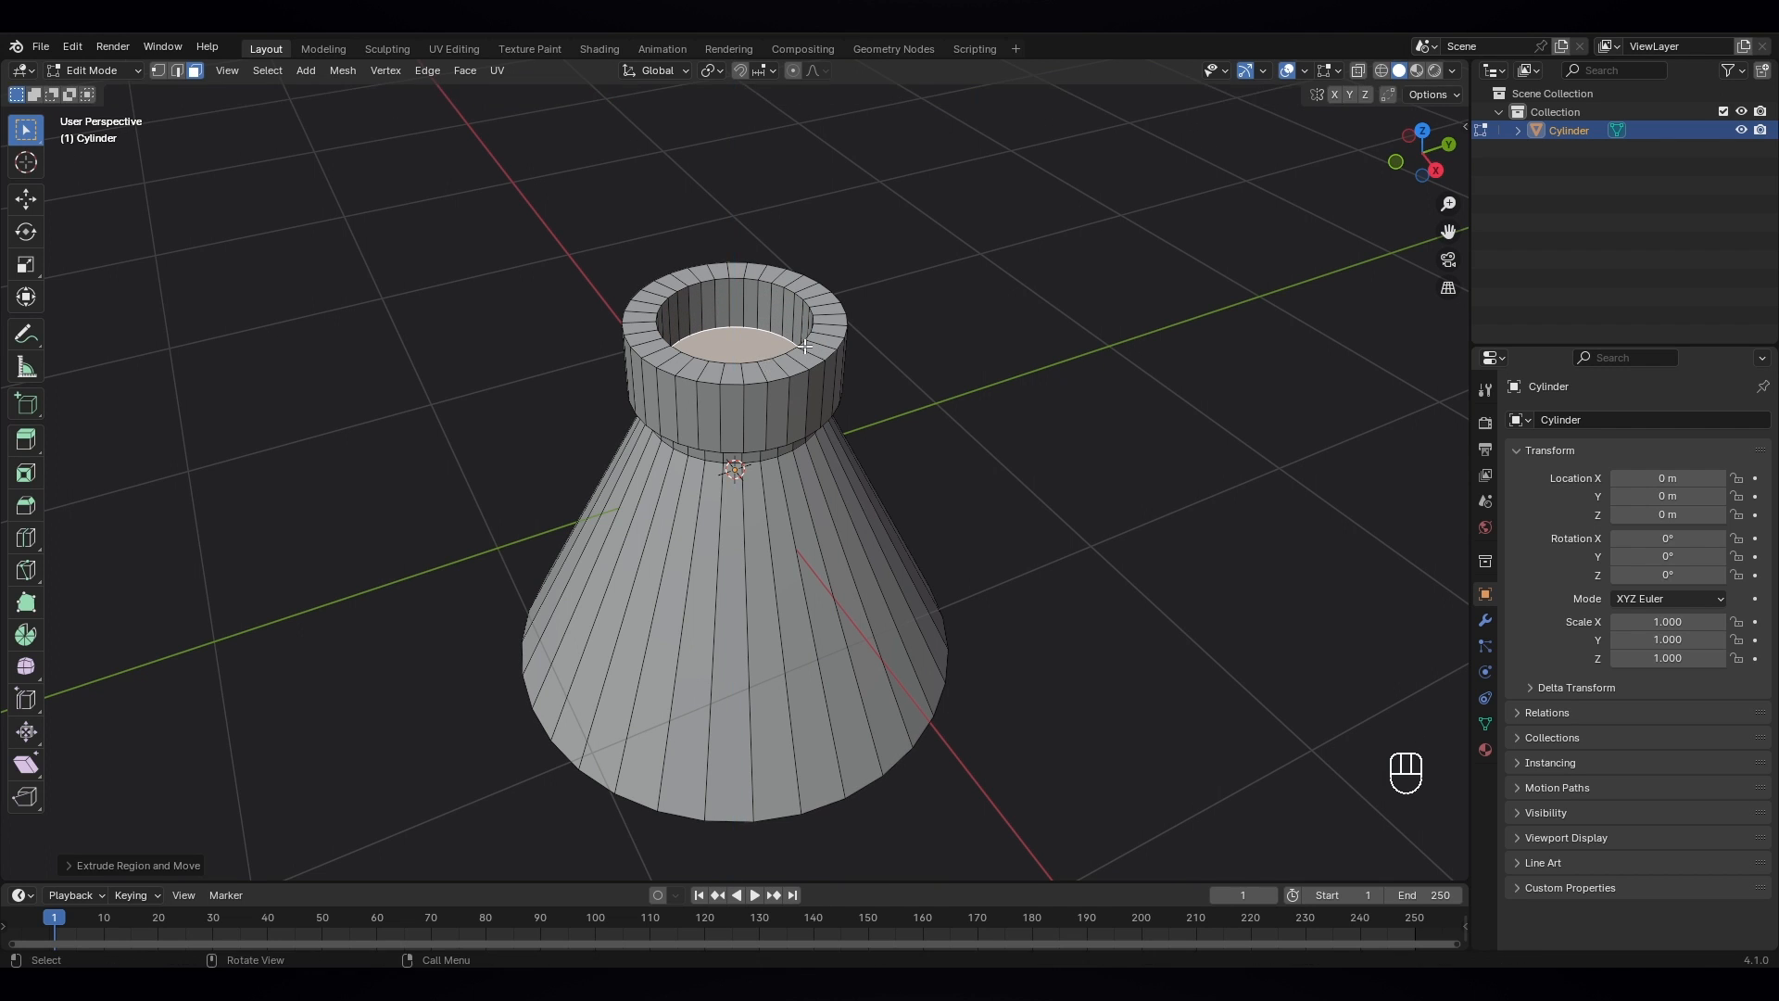
# - Delete the floor face of the collar's recess to open the hole
pyautogui.moveTo(767, 367)
pyautogui.mouseDown(button='middle')
pyautogui.moveTo(893, 449)
pyautogui.moveTo(953, 385)
pyautogui.moveTo(734, 355)
pyautogui.mouseUp(button='middle')
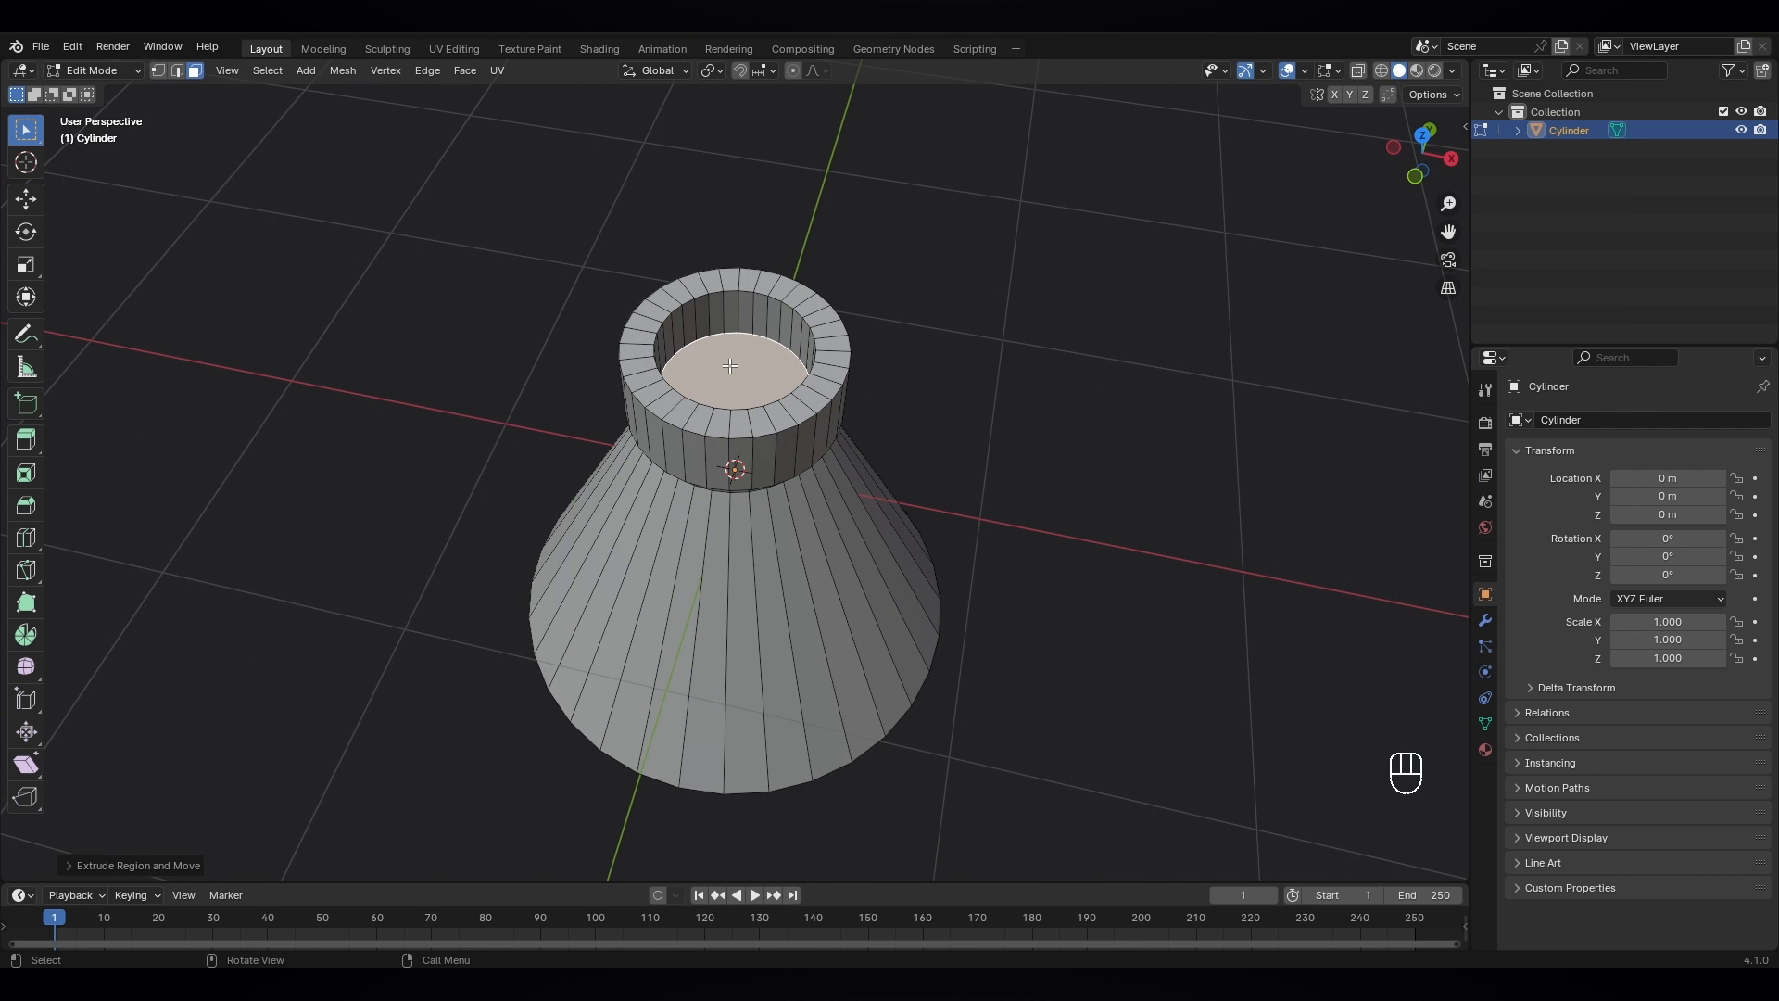
pyautogui.press('x')
pyautogui.click(698, 409)
# - Inset the large bottom face of the cone by about 0.35 m
pyautogui.moveTo(698, 409); pyautogui.dragTo(688, 339, button='middle')
pyautogui.scroll(-3, 732, 379)
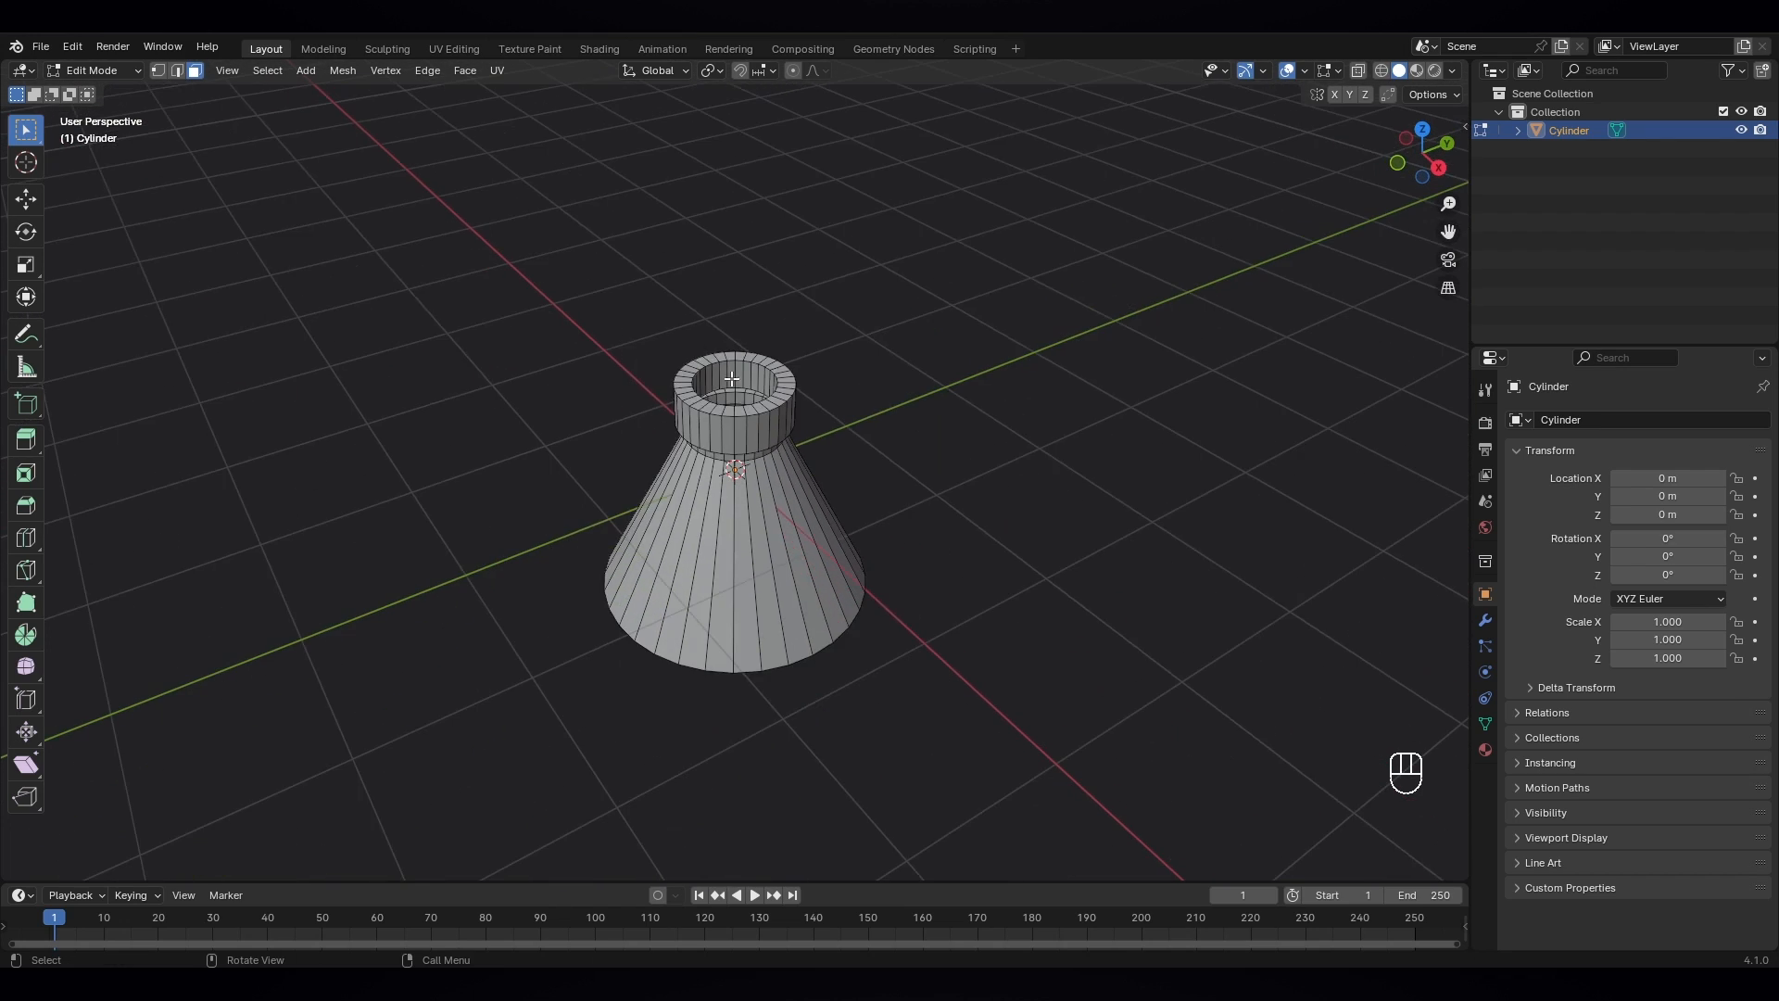
pyautogui.moveTo(800, 528); pyautogui.dragTo(774, 485, button='middle')
pyautogui.press('KP_3')
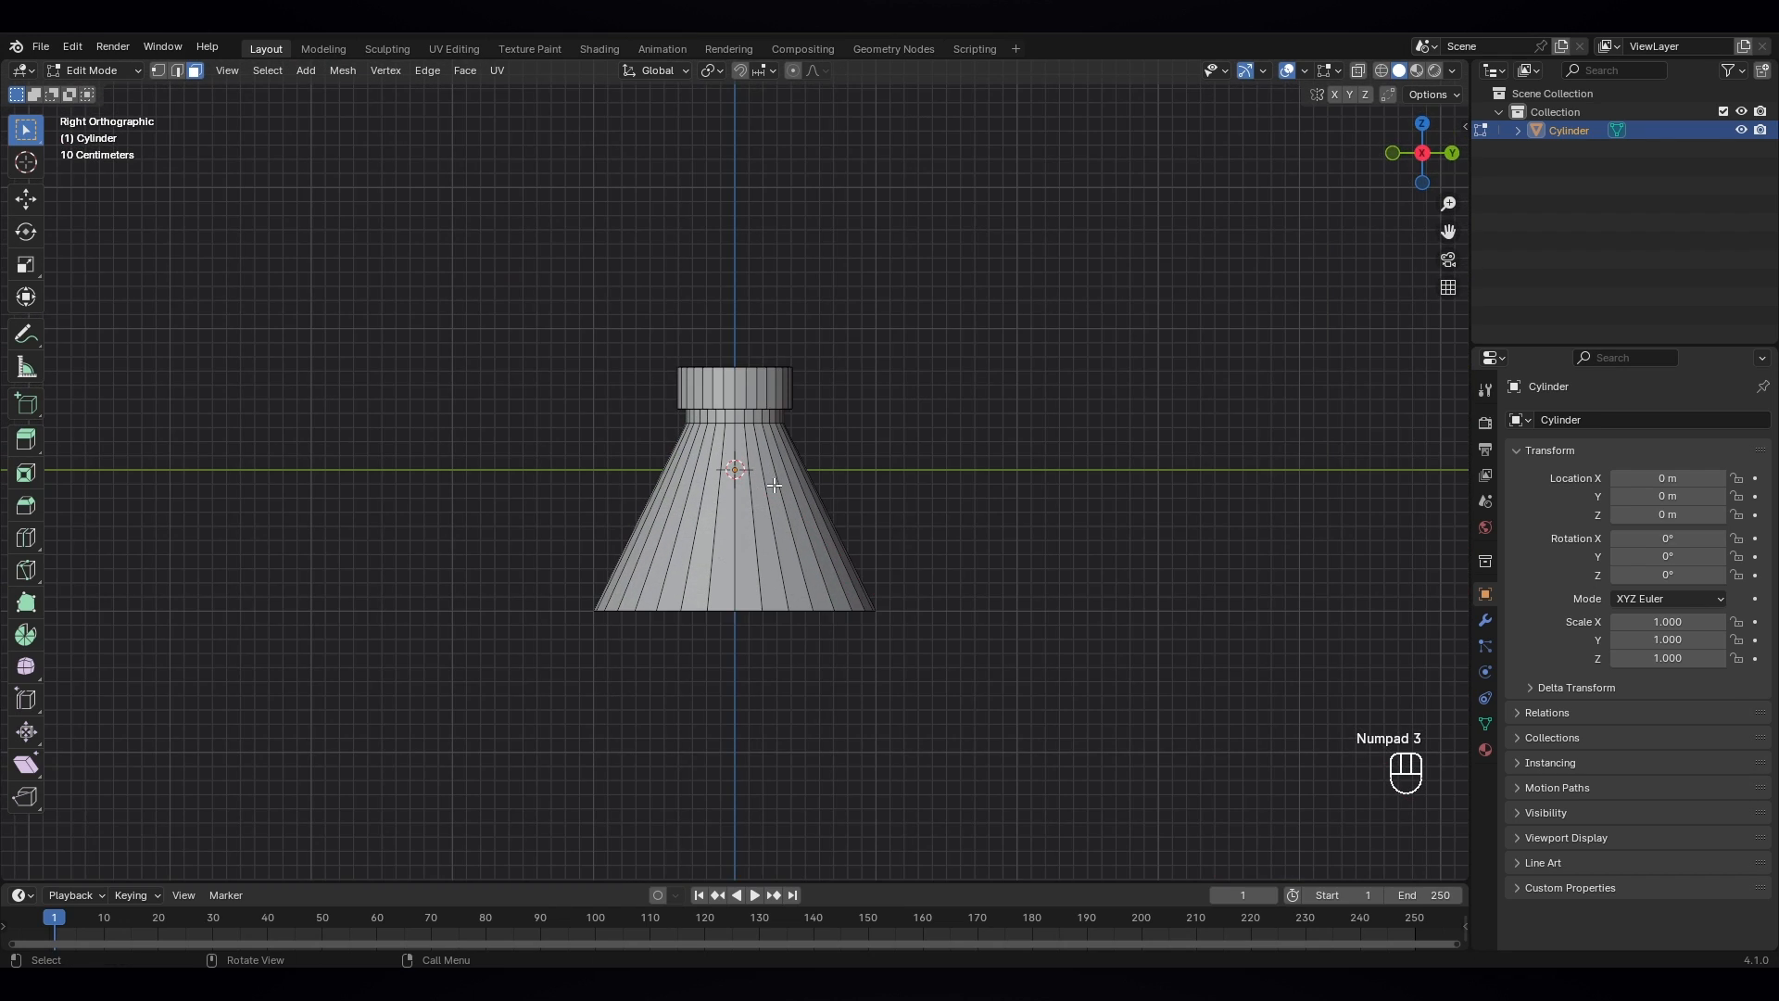
pyautogui.scroll(2, 777, 632)
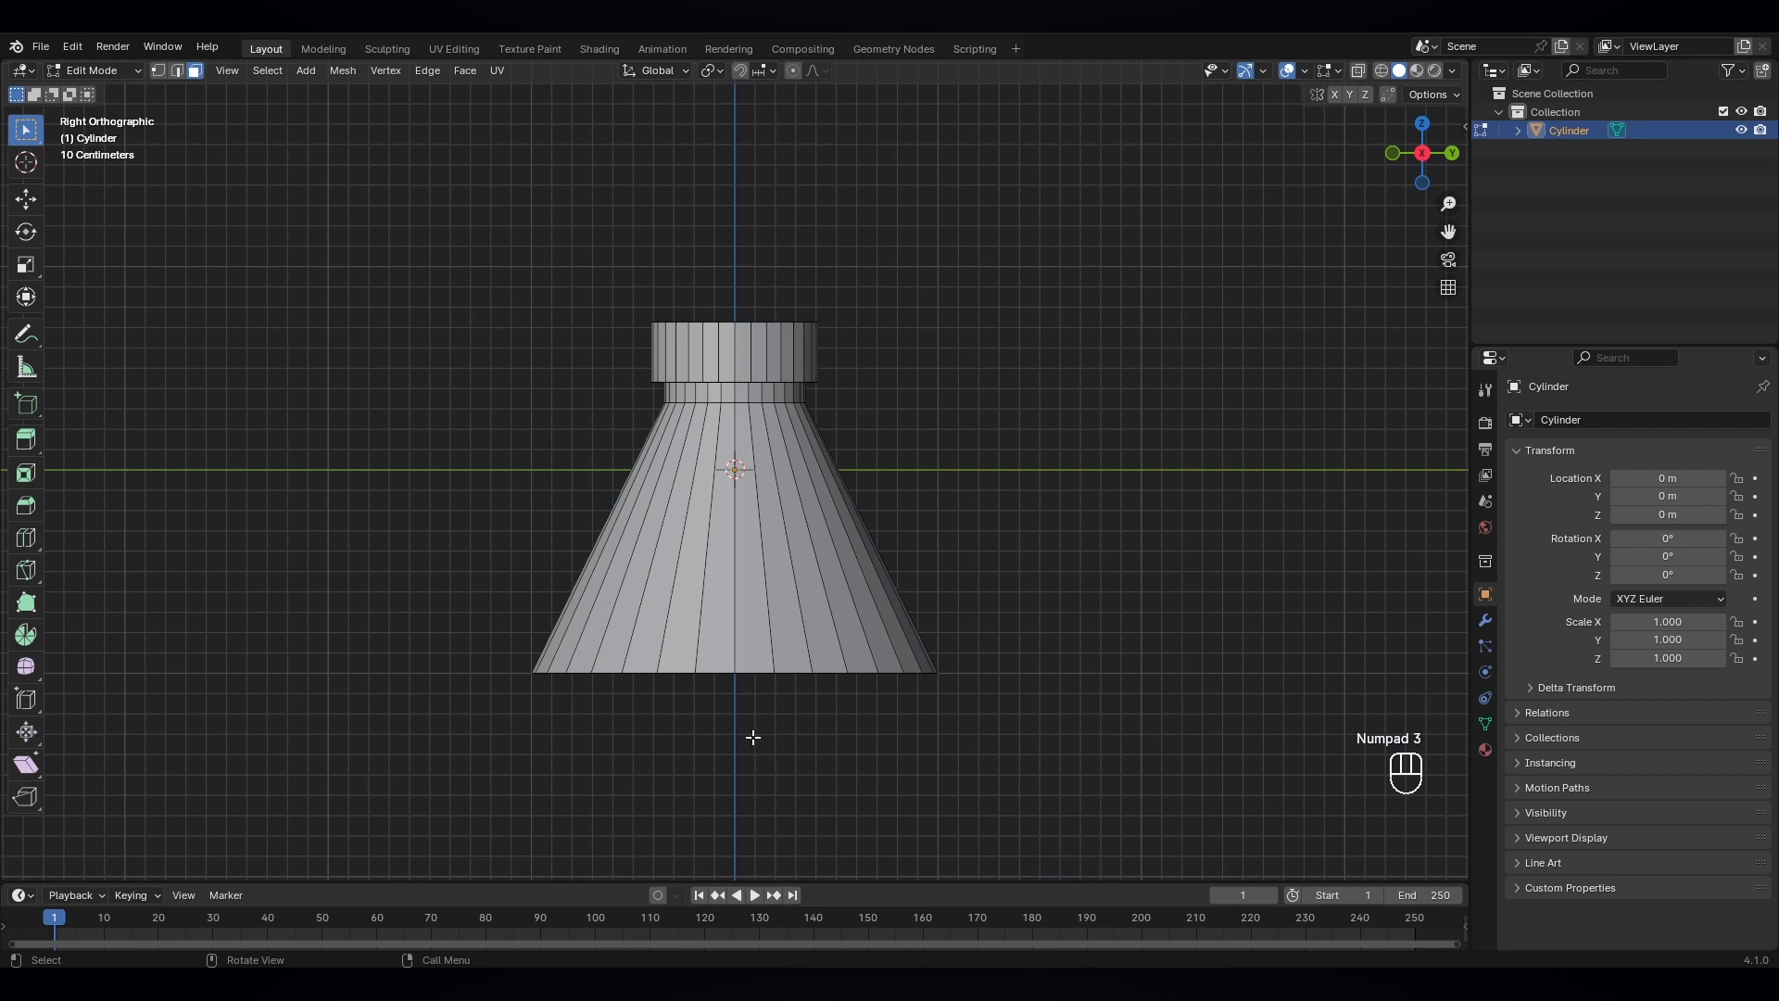
pyautogui.moveTo(753, 736); pyautogui.dragTo(765, 670, button='middle')
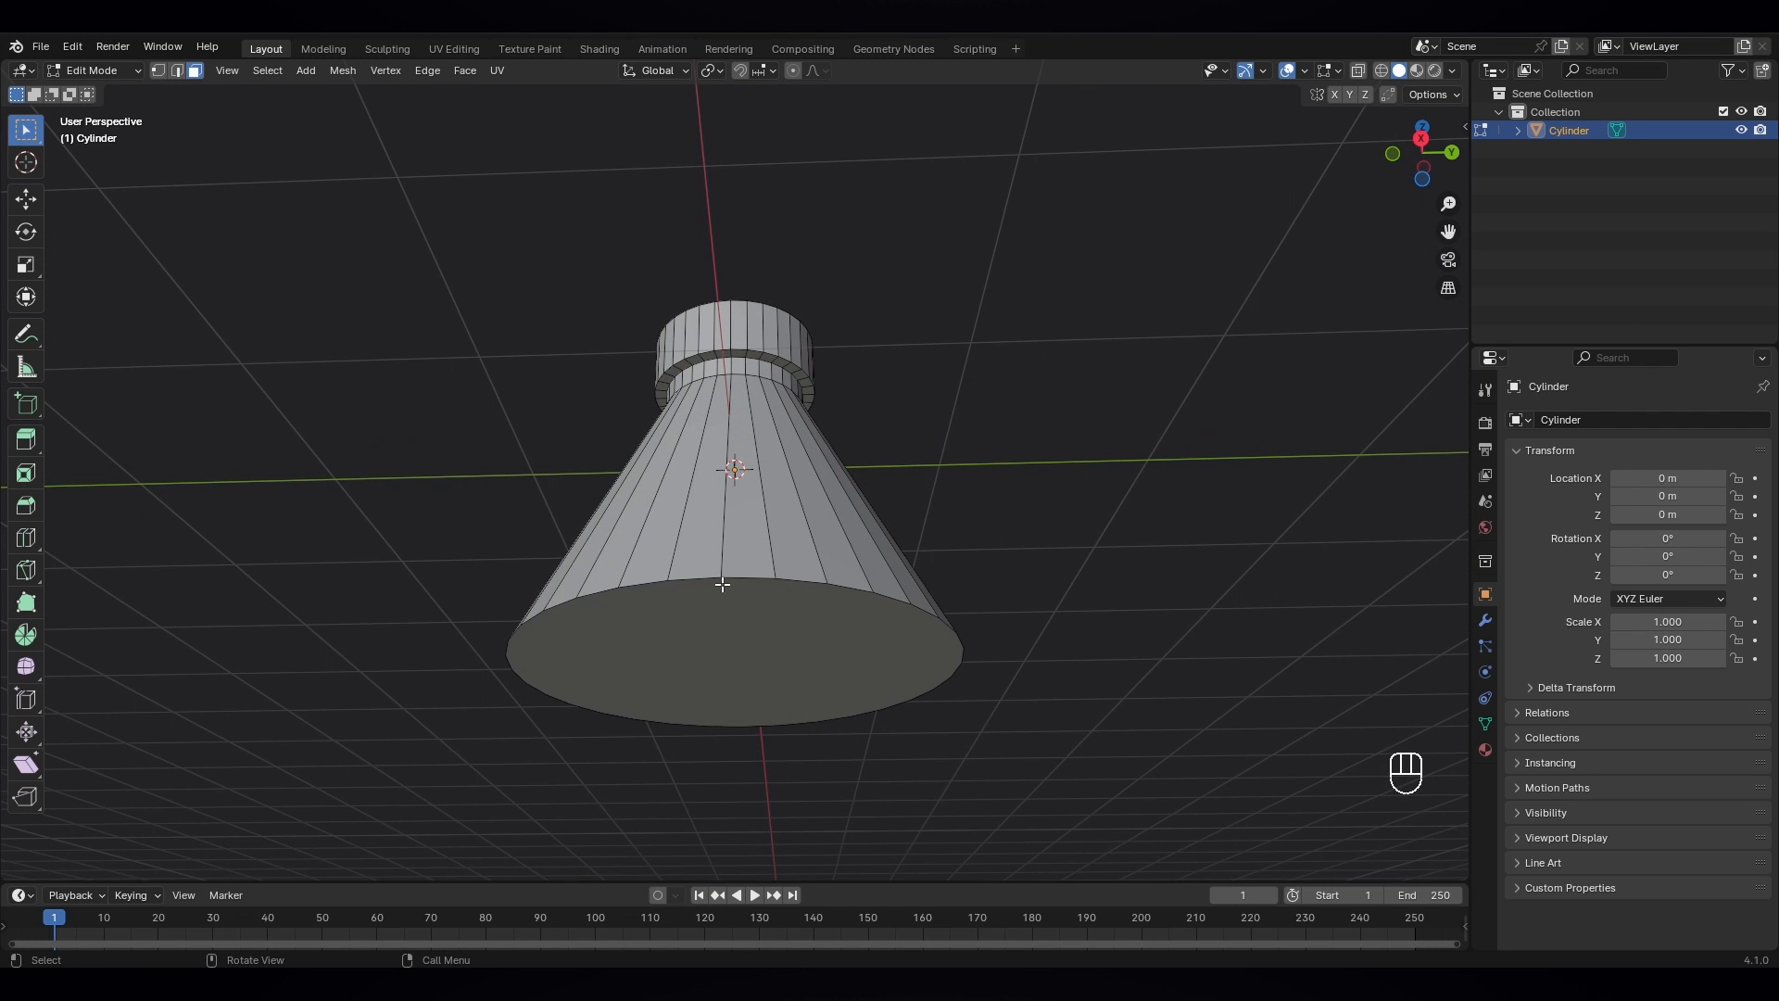
pyautogui.click(746, 657)
pyautogui.moveTo(834, 683); pyautogui.dragTo(837, 658, button='middle')
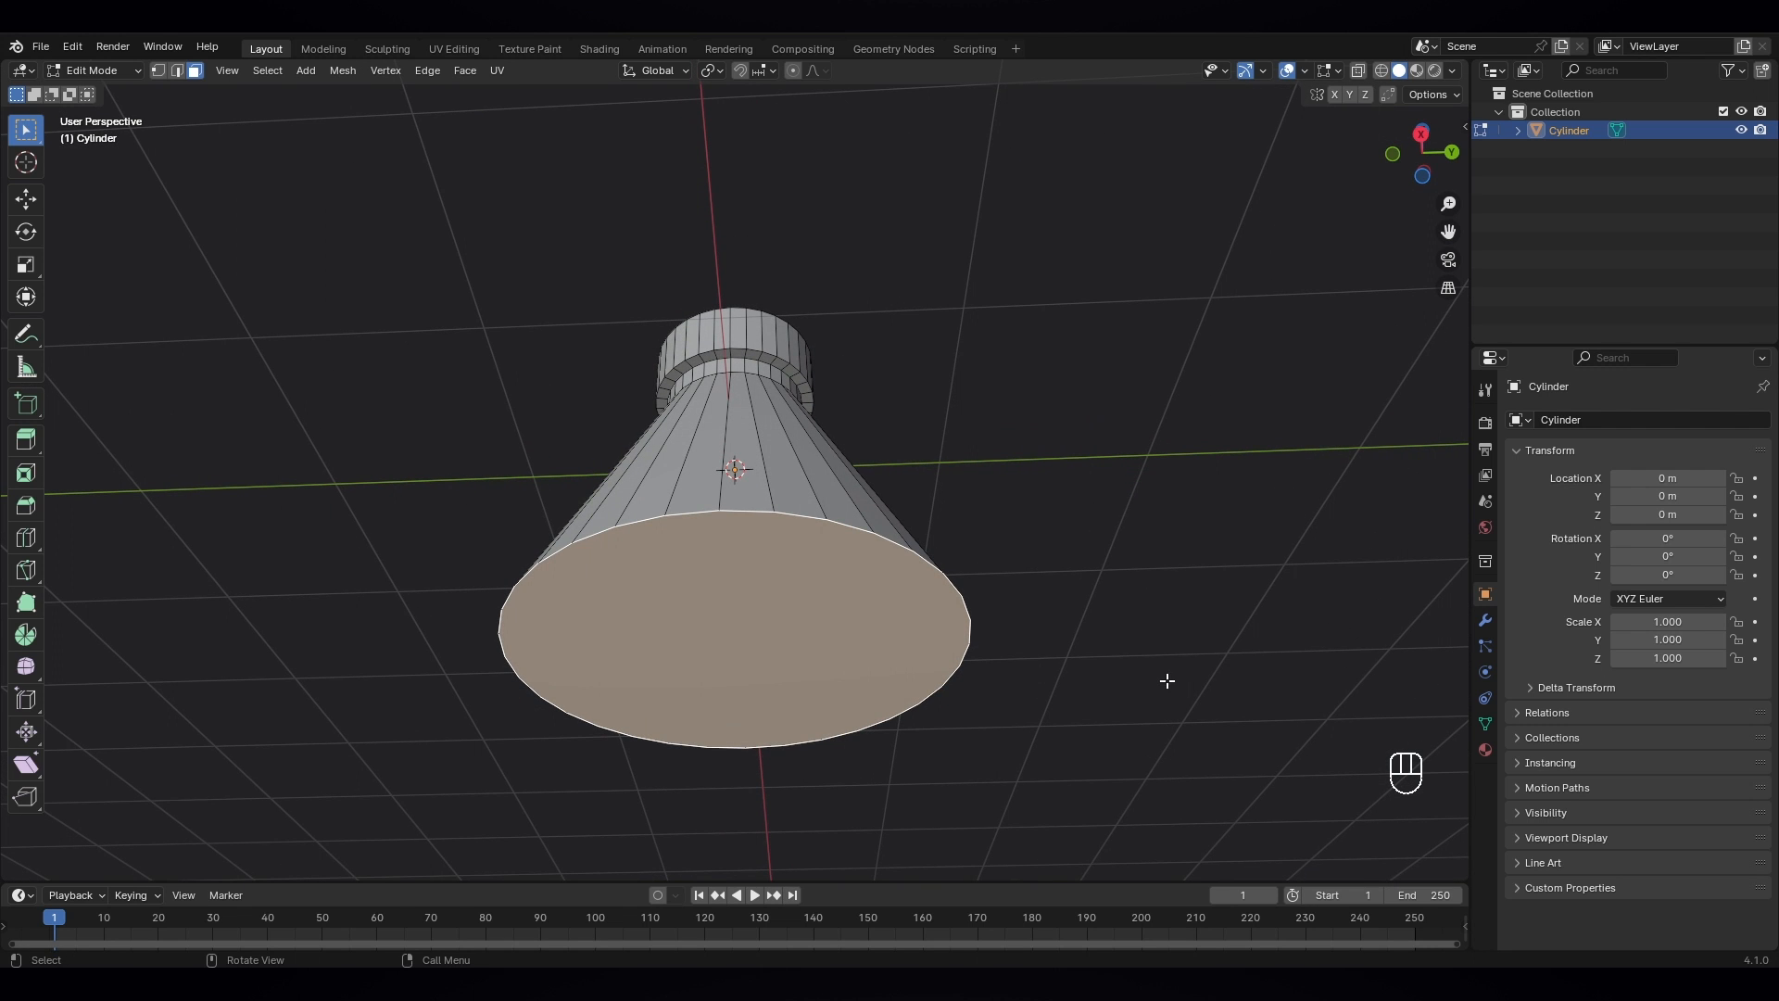
pyautogui.press('i')
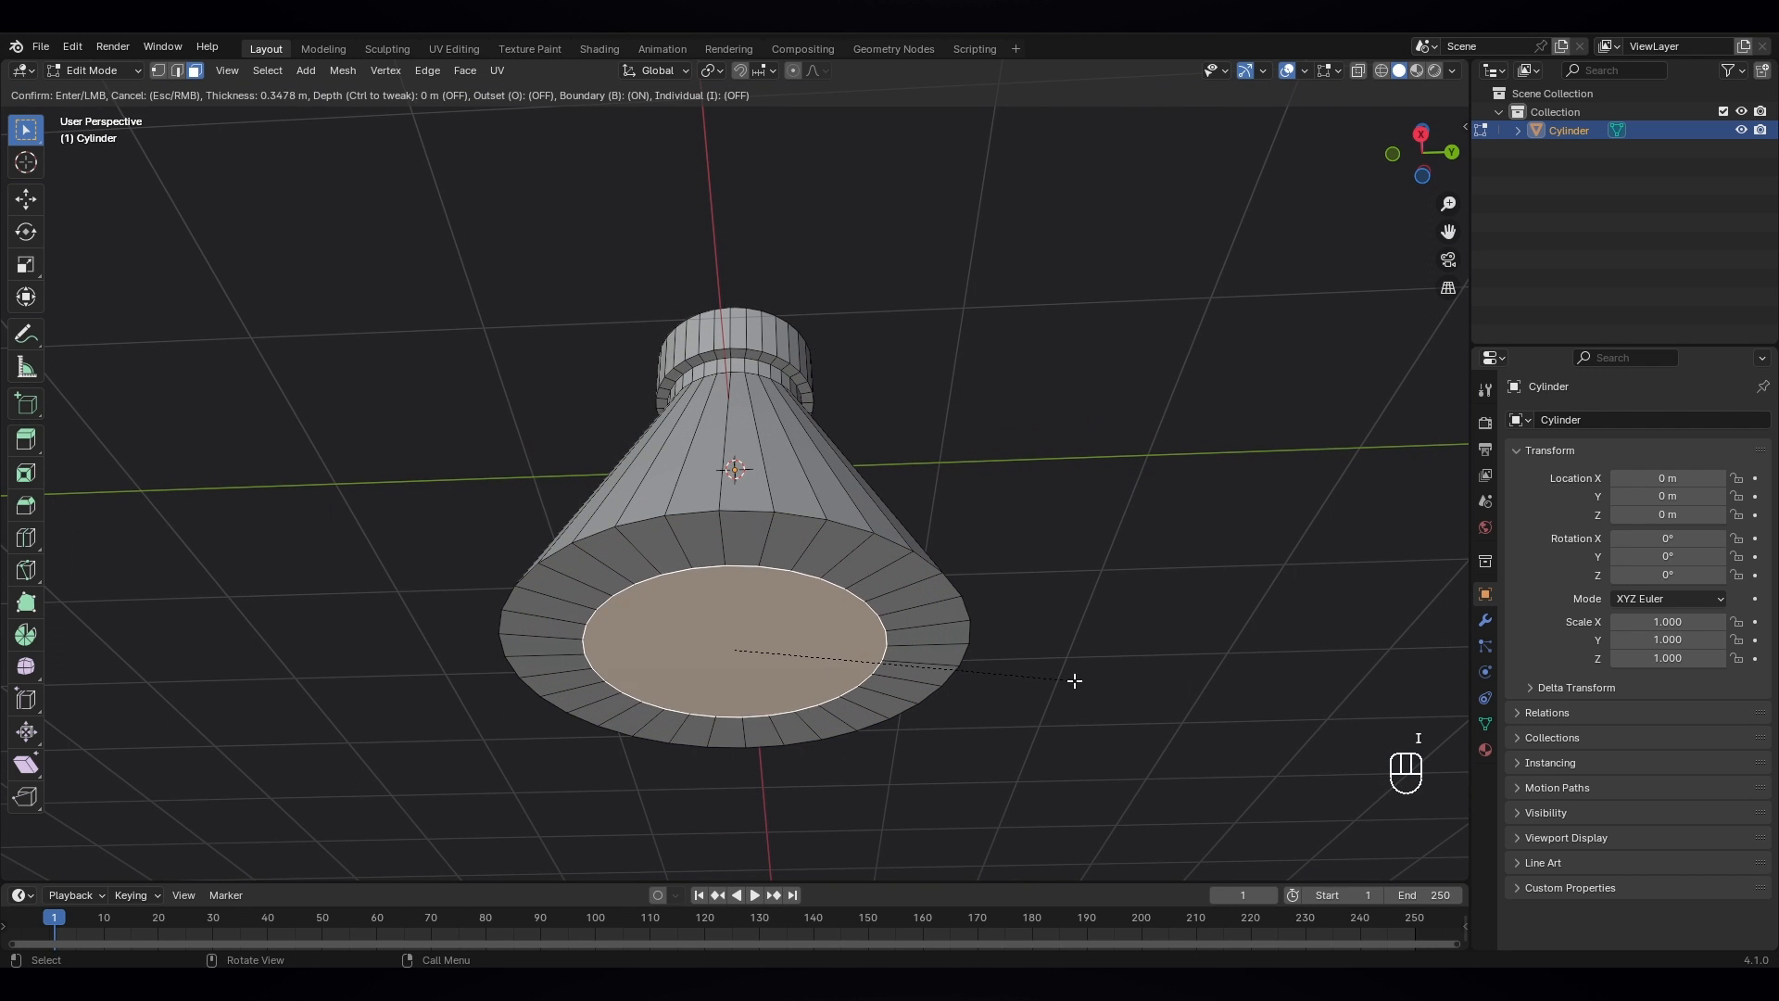
pyautogui.click(1074, 680)
# - Move the inset bottom face down along Z by about 0.4 m to form a tapered base
pyautogui.moveTo(1004, 683); pyautogui.dragTo(1000, 732, button='middle')
pyautogui.press('g')
pyautogui.press('z')
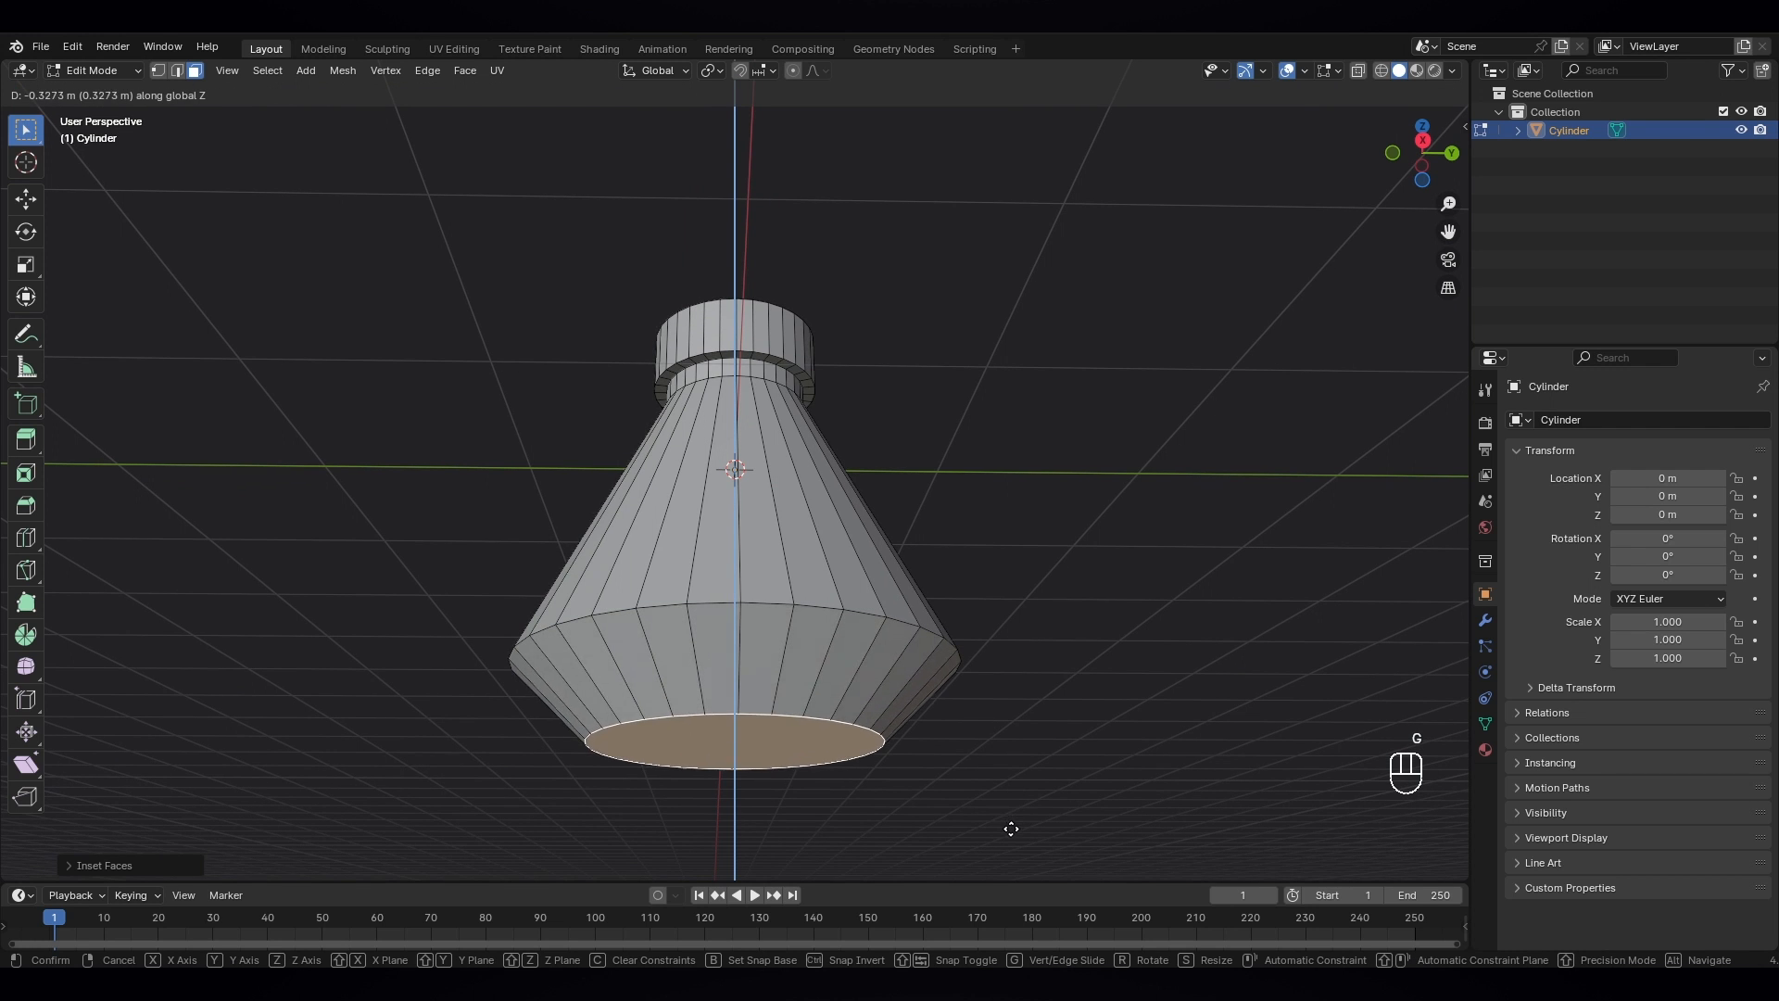
pyautogui.click(1005, 834)
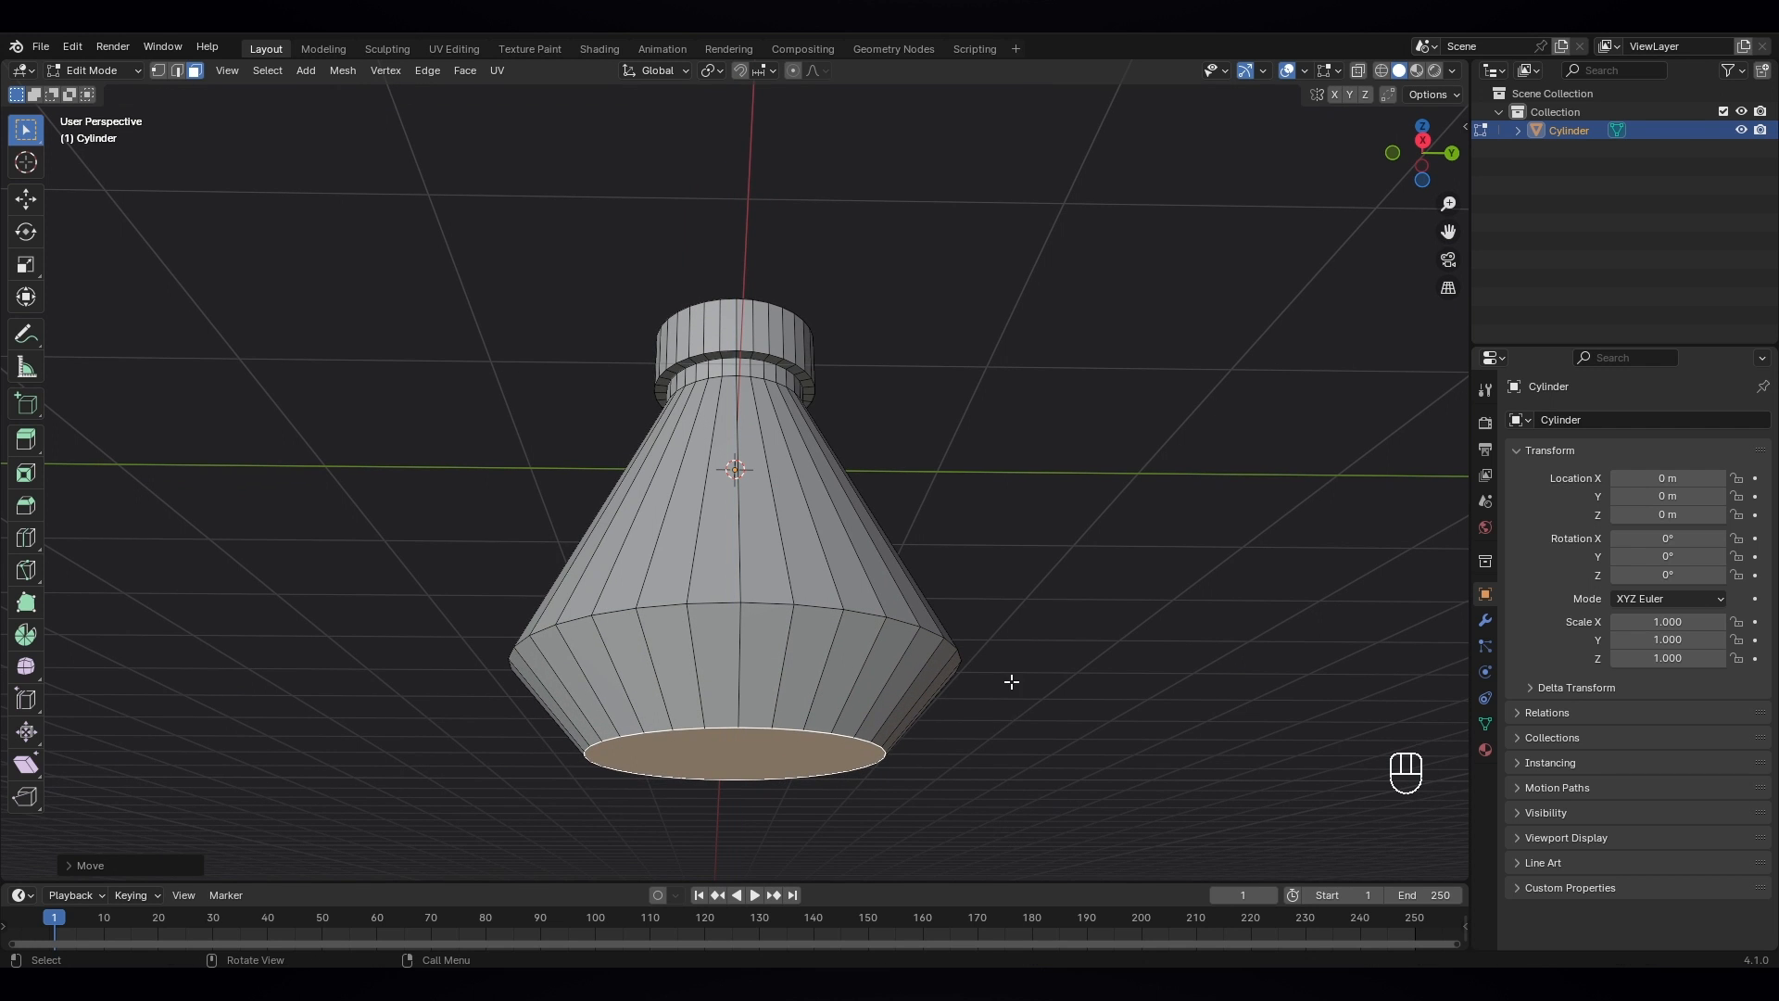
pyautogui.moveTo(1012, 681); pyautogui.dragTo(973, 735, button='middle')
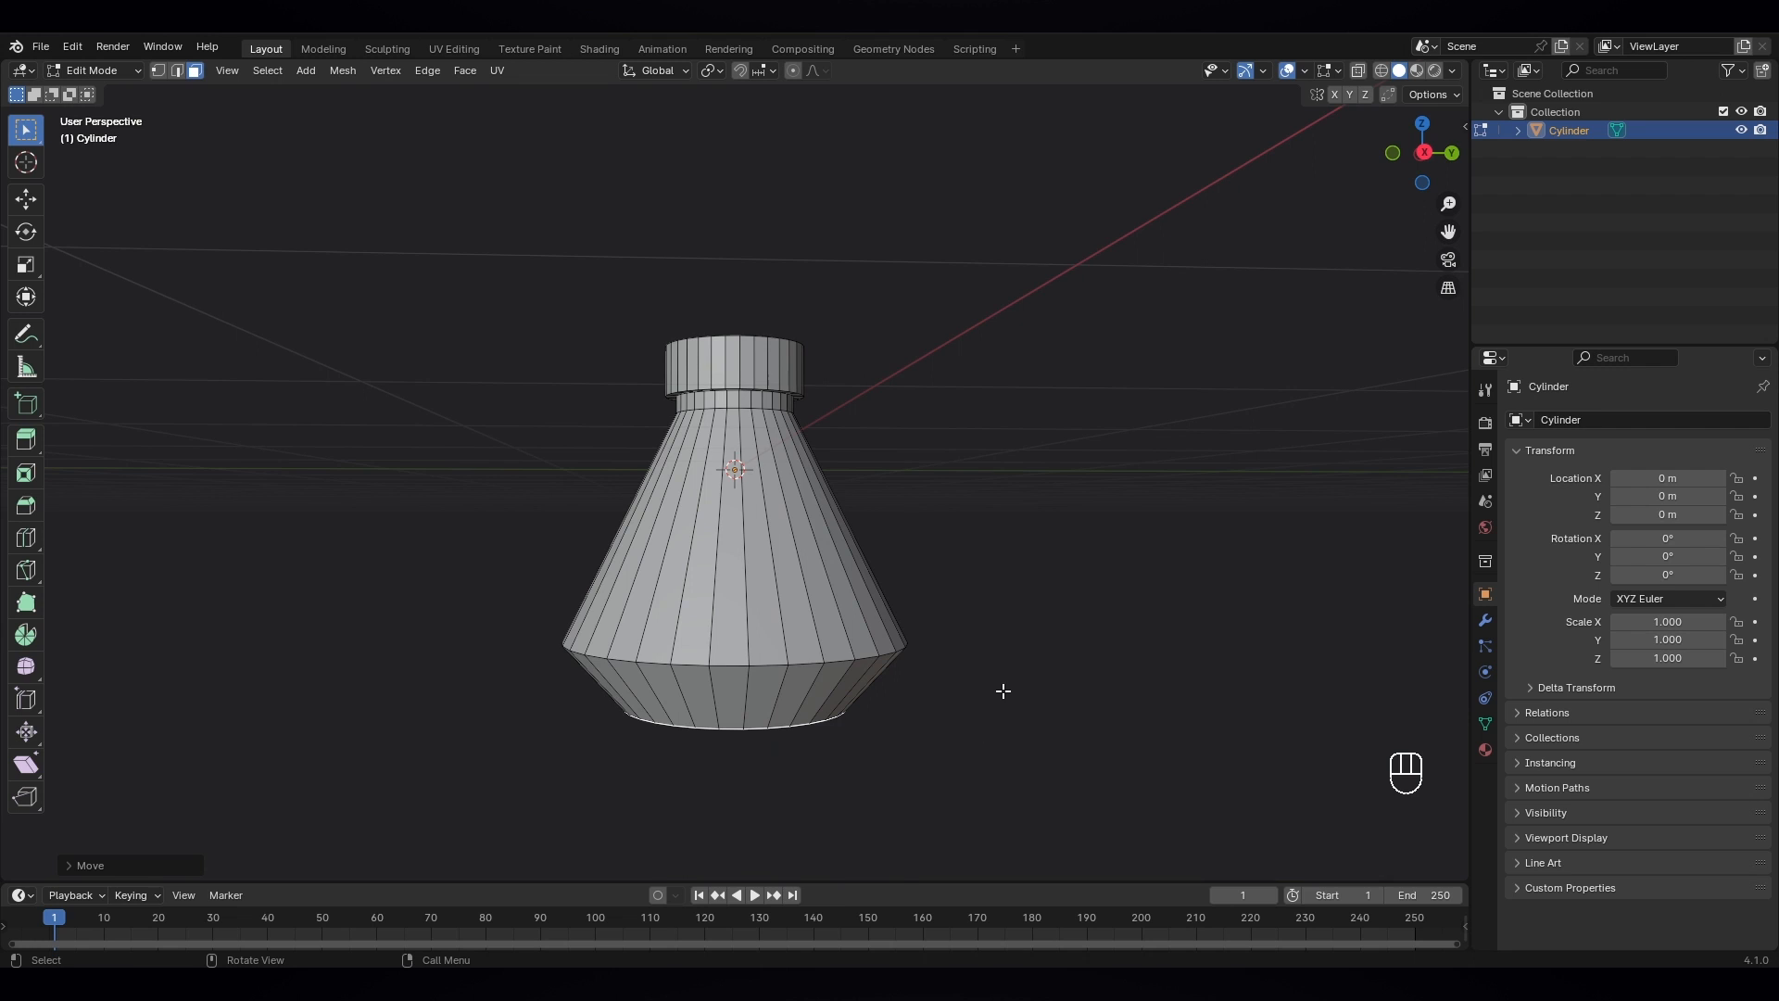
# - In the right side view, scale the lowered bottom face out slightly, to about 1.09
pyautogui.press('KP_3')
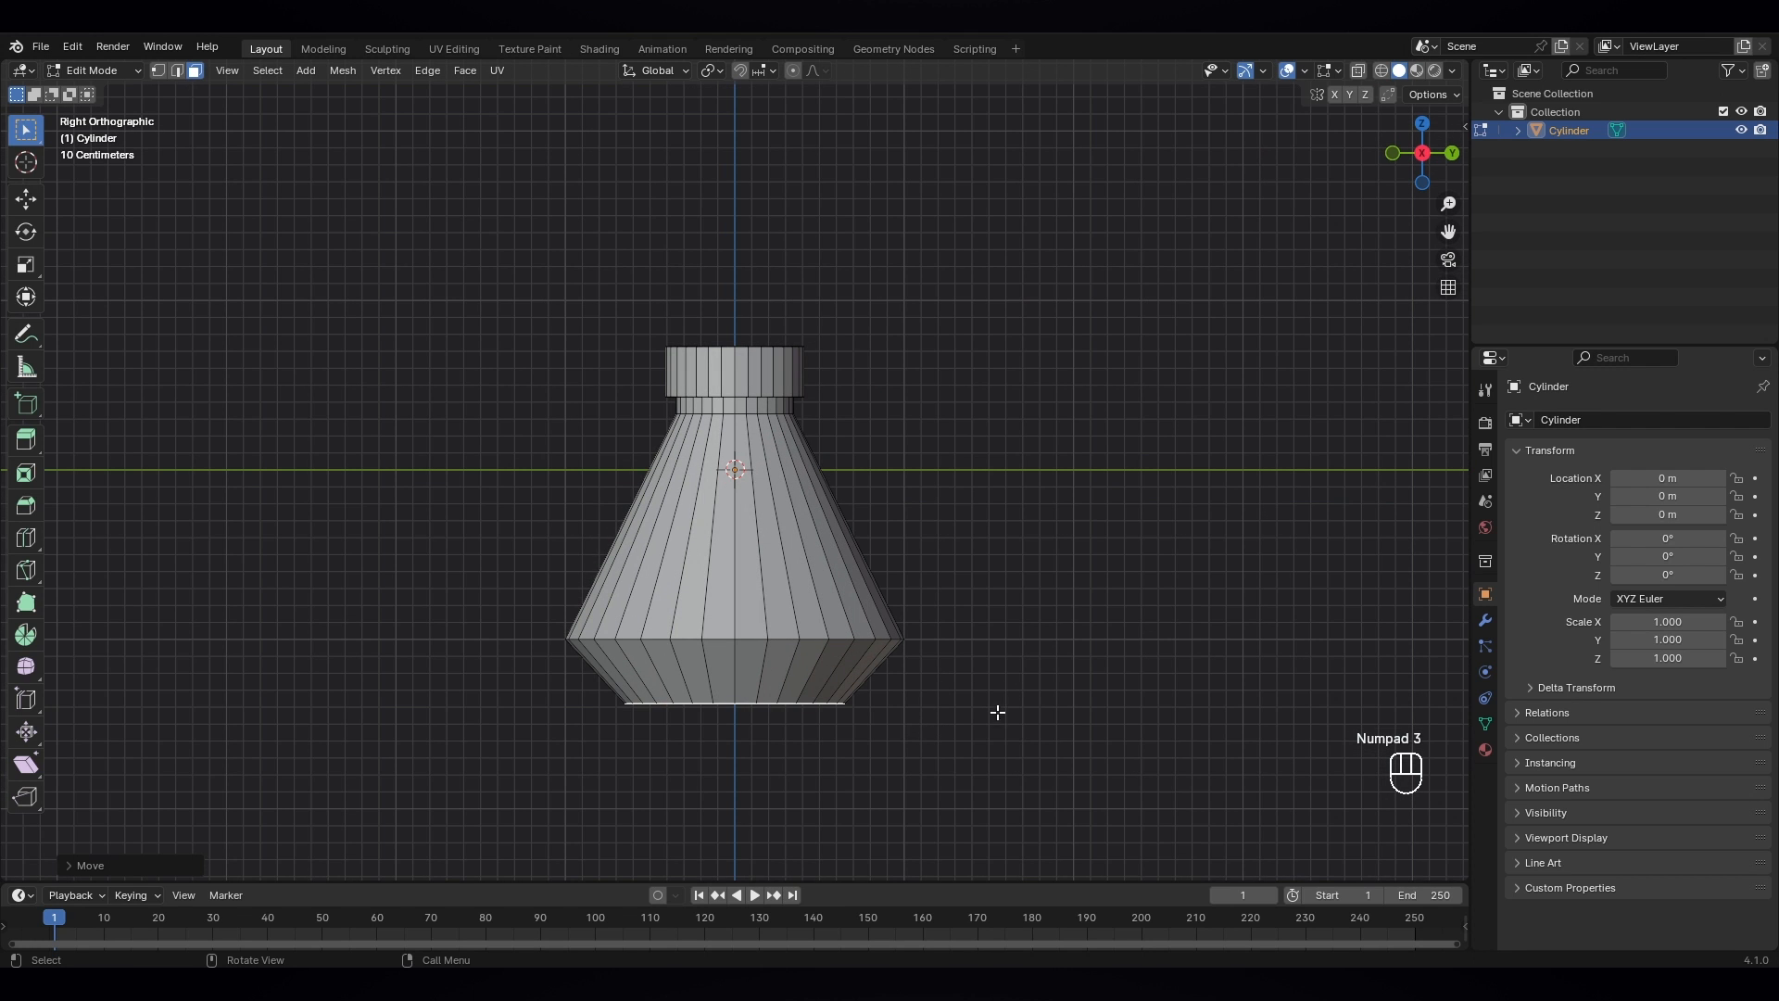
pyautogui.press('s')
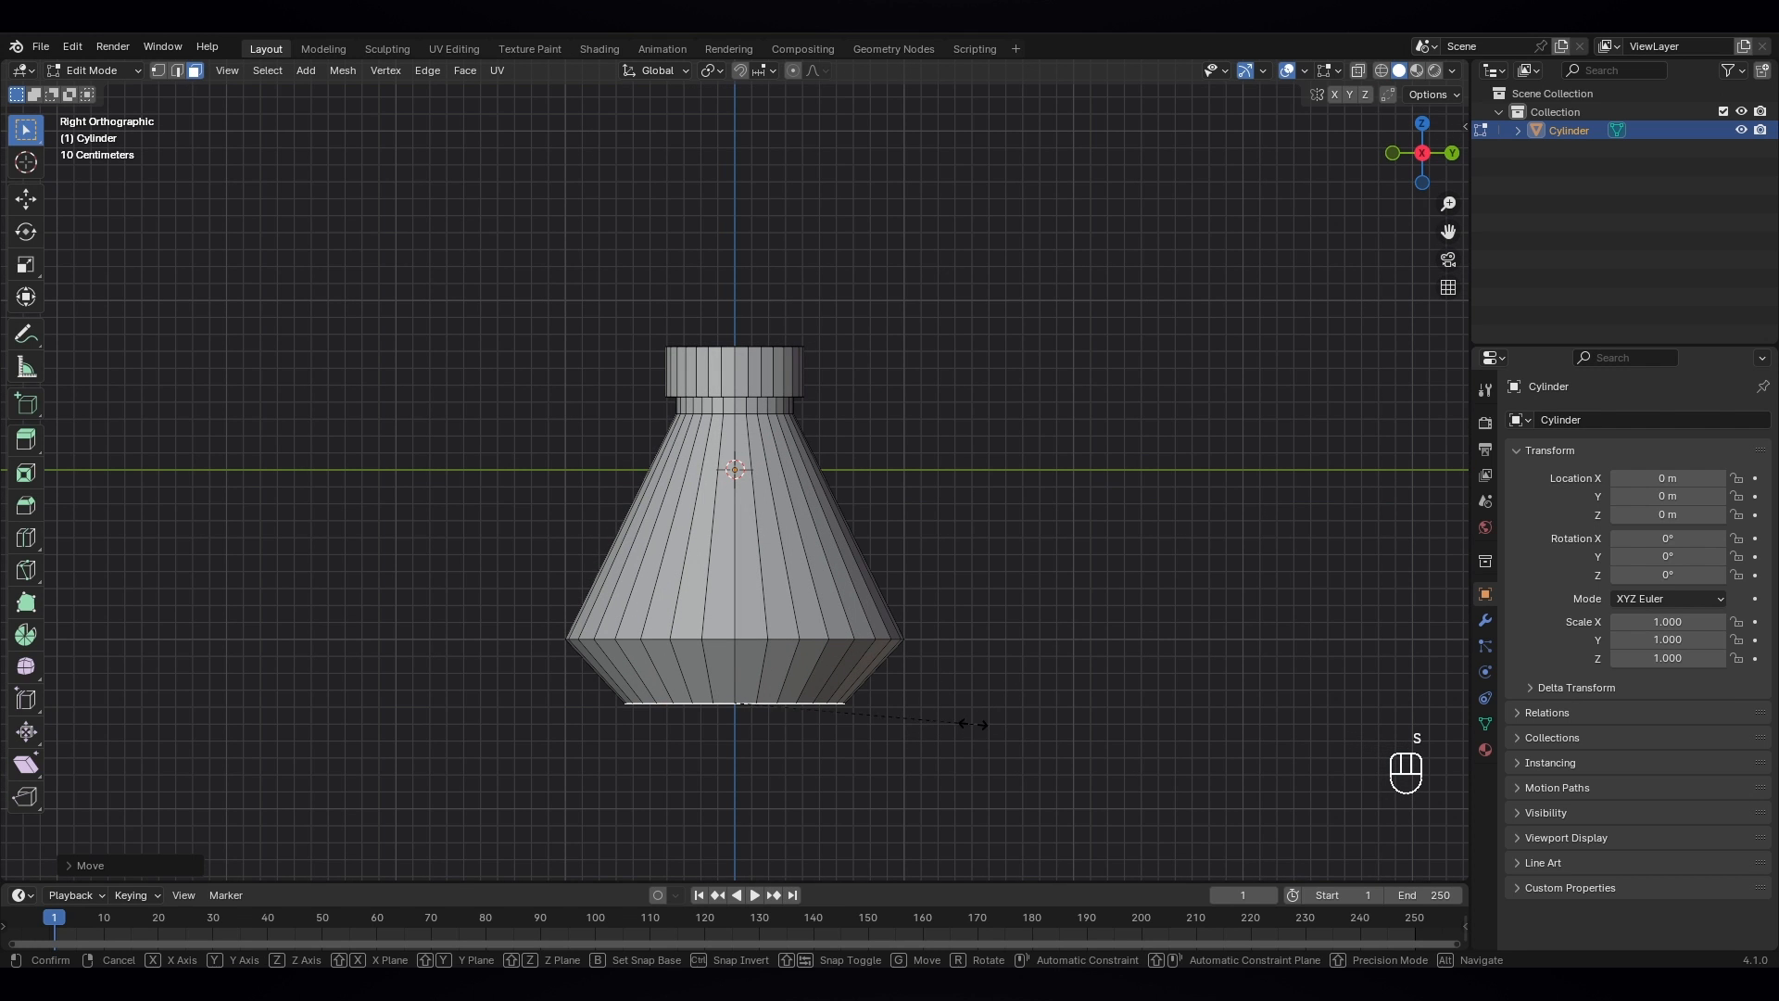
pyautogui.click(994, 738)
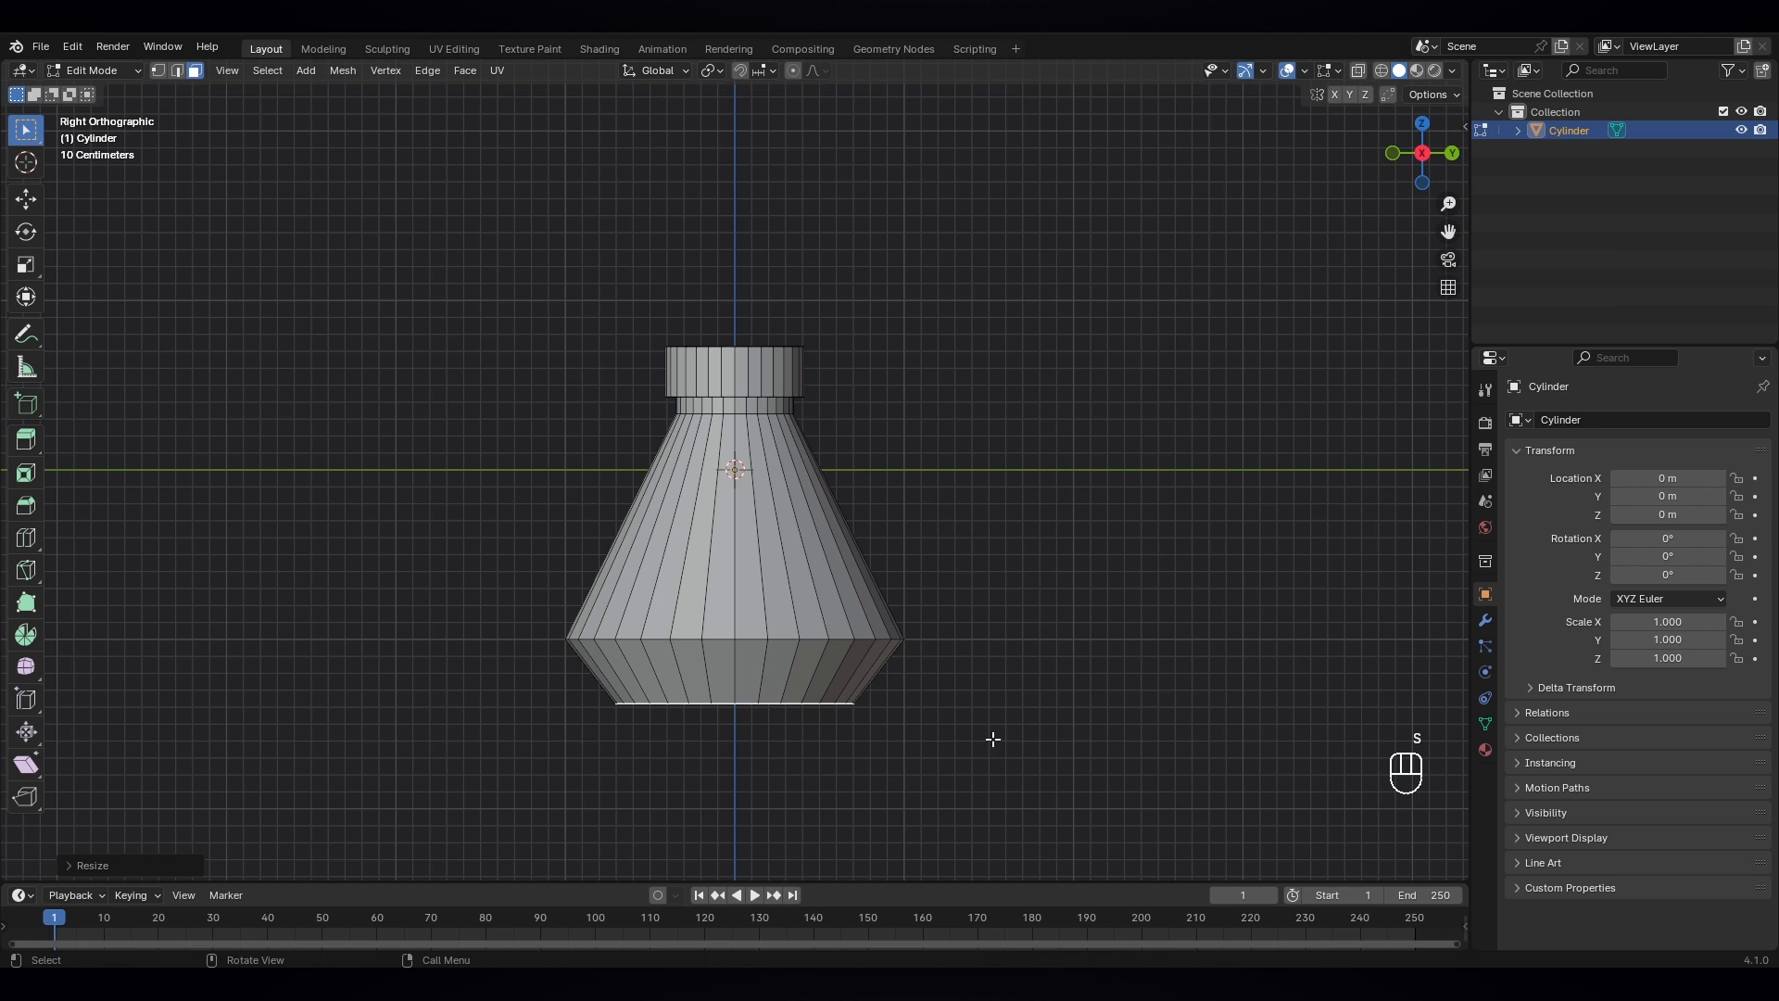
# - Select the edge loop around the widest part of the body and scale it in to about 0.84
pyautogui.click(176, 70)
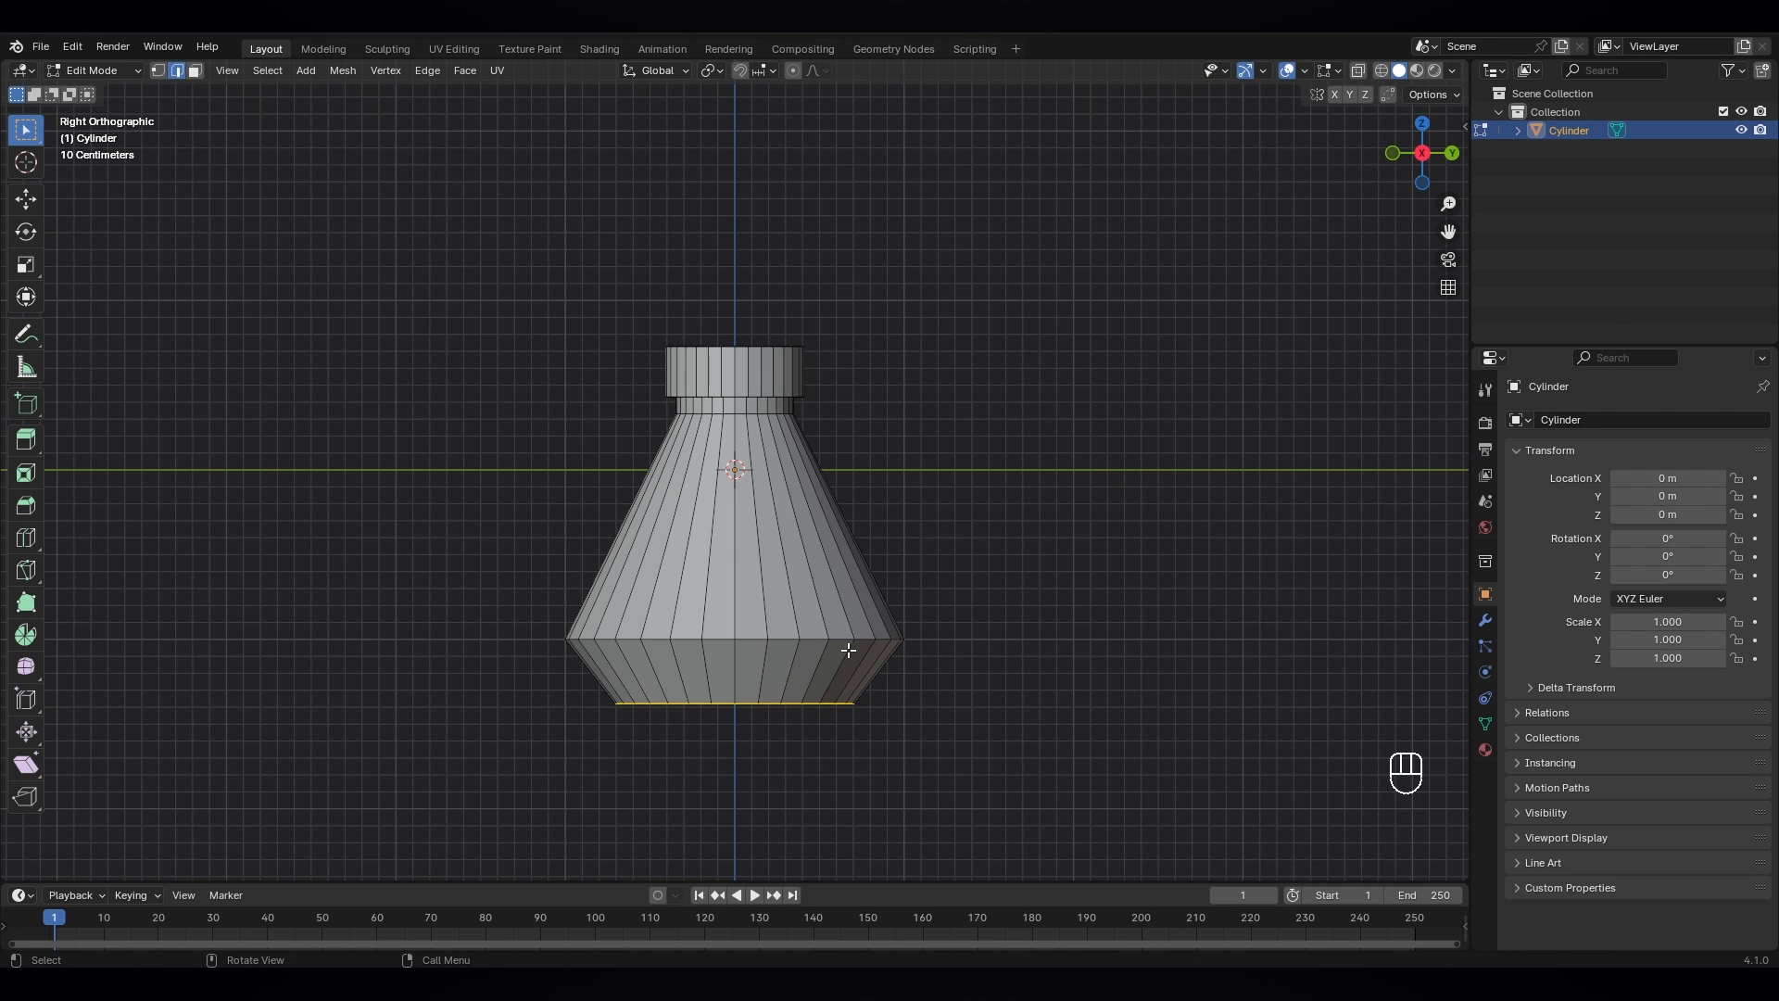
pyautogui.click(797, 640)
pyautogui.keyDown('alt'); pyautogui.click(793, 639); pyautogui.keyUp('alt')
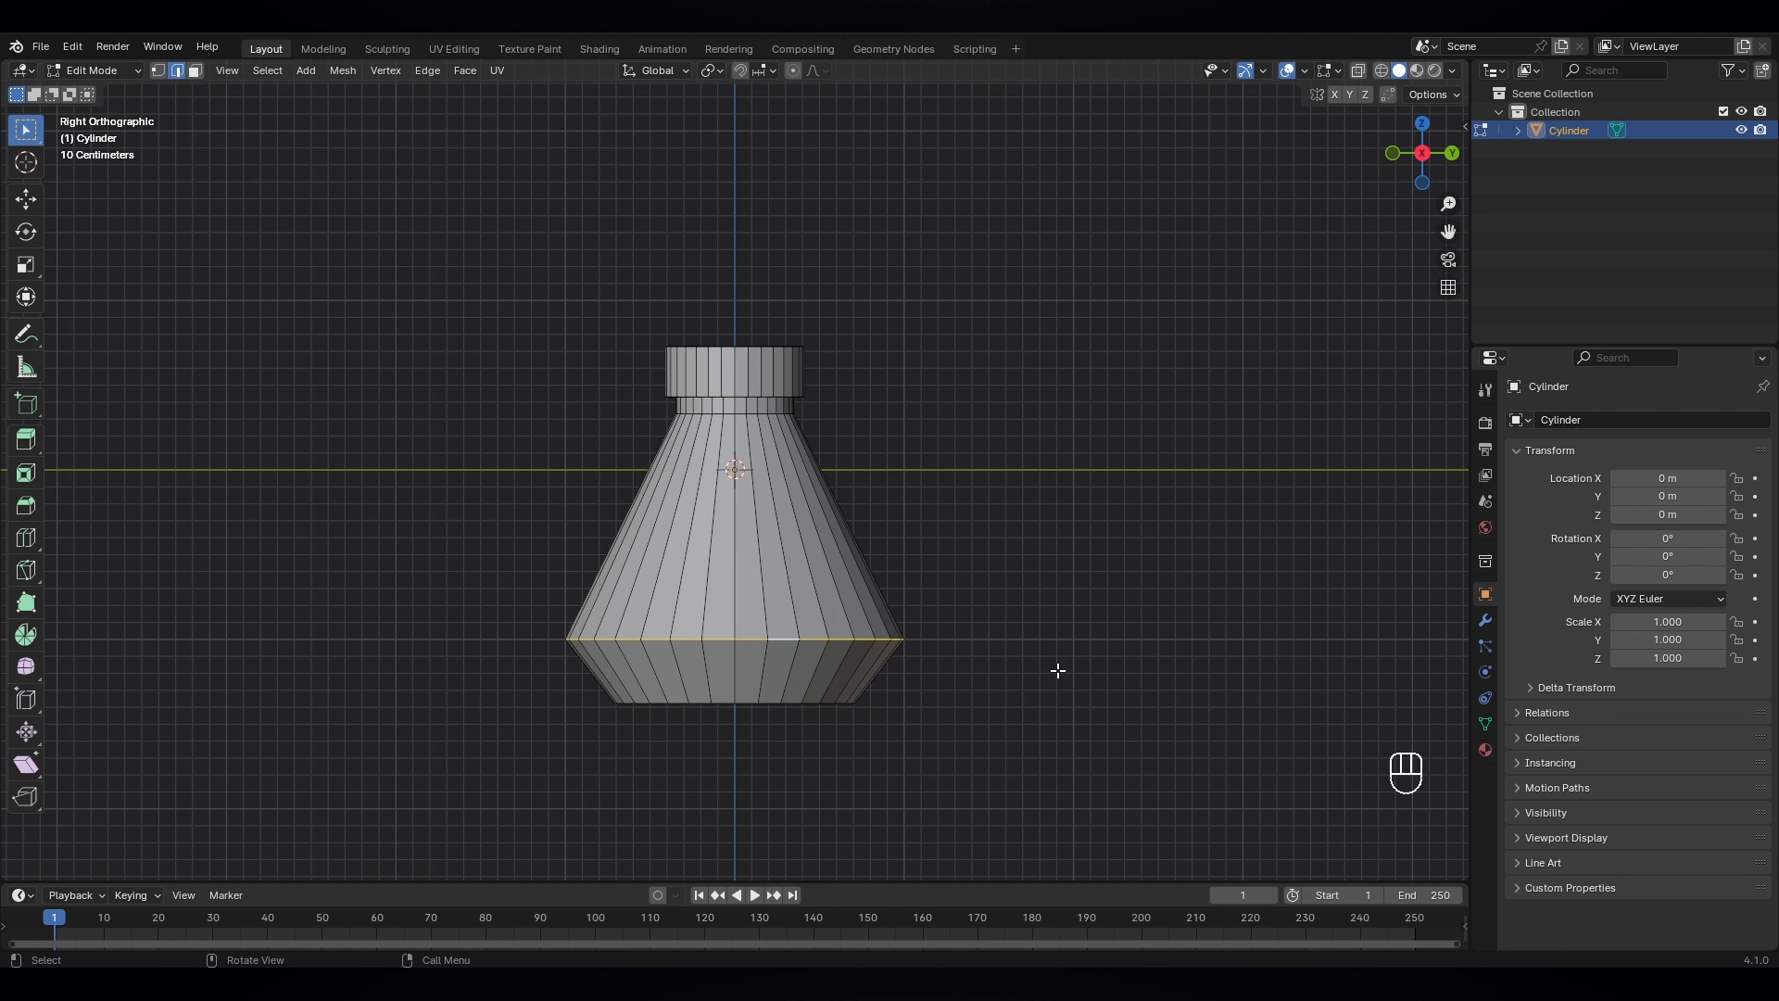
pyautogui.press('s')
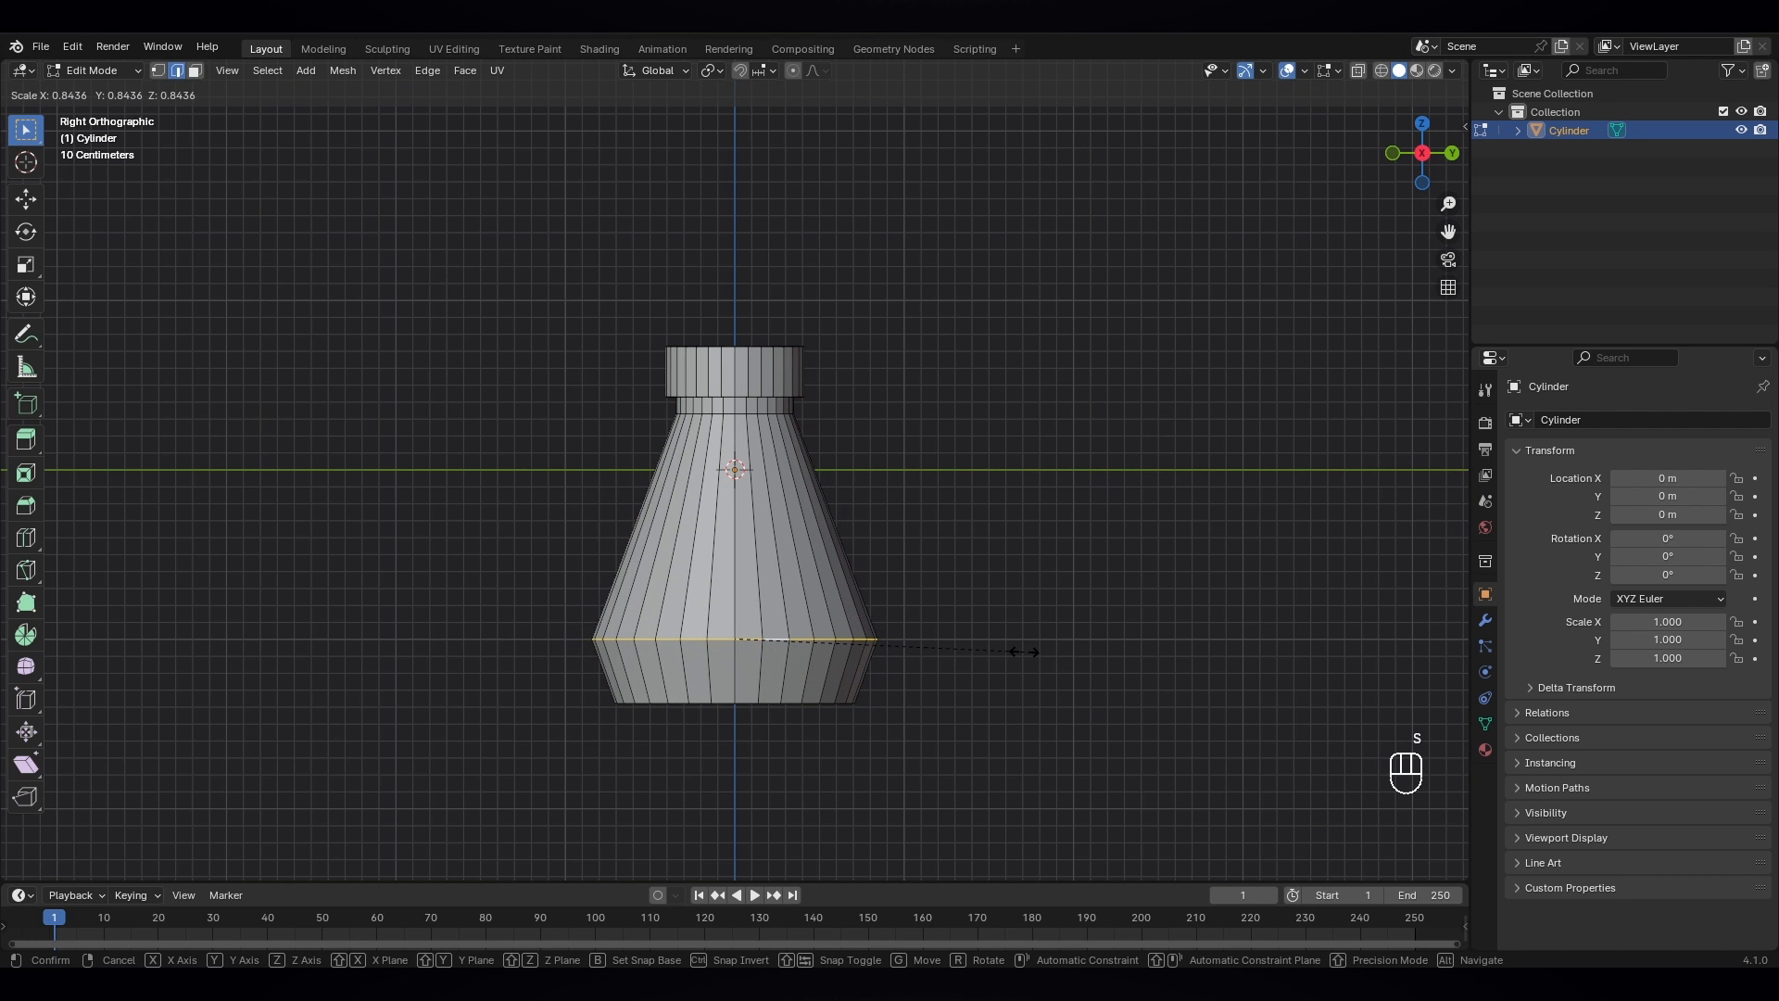
pyautogui.click(1023, 651)
# - Inset the bottom face of the body by about 0.25 m
pyautogui.moveTo(885, 760); pyautogui.dragTo(747, 655, button='middle')
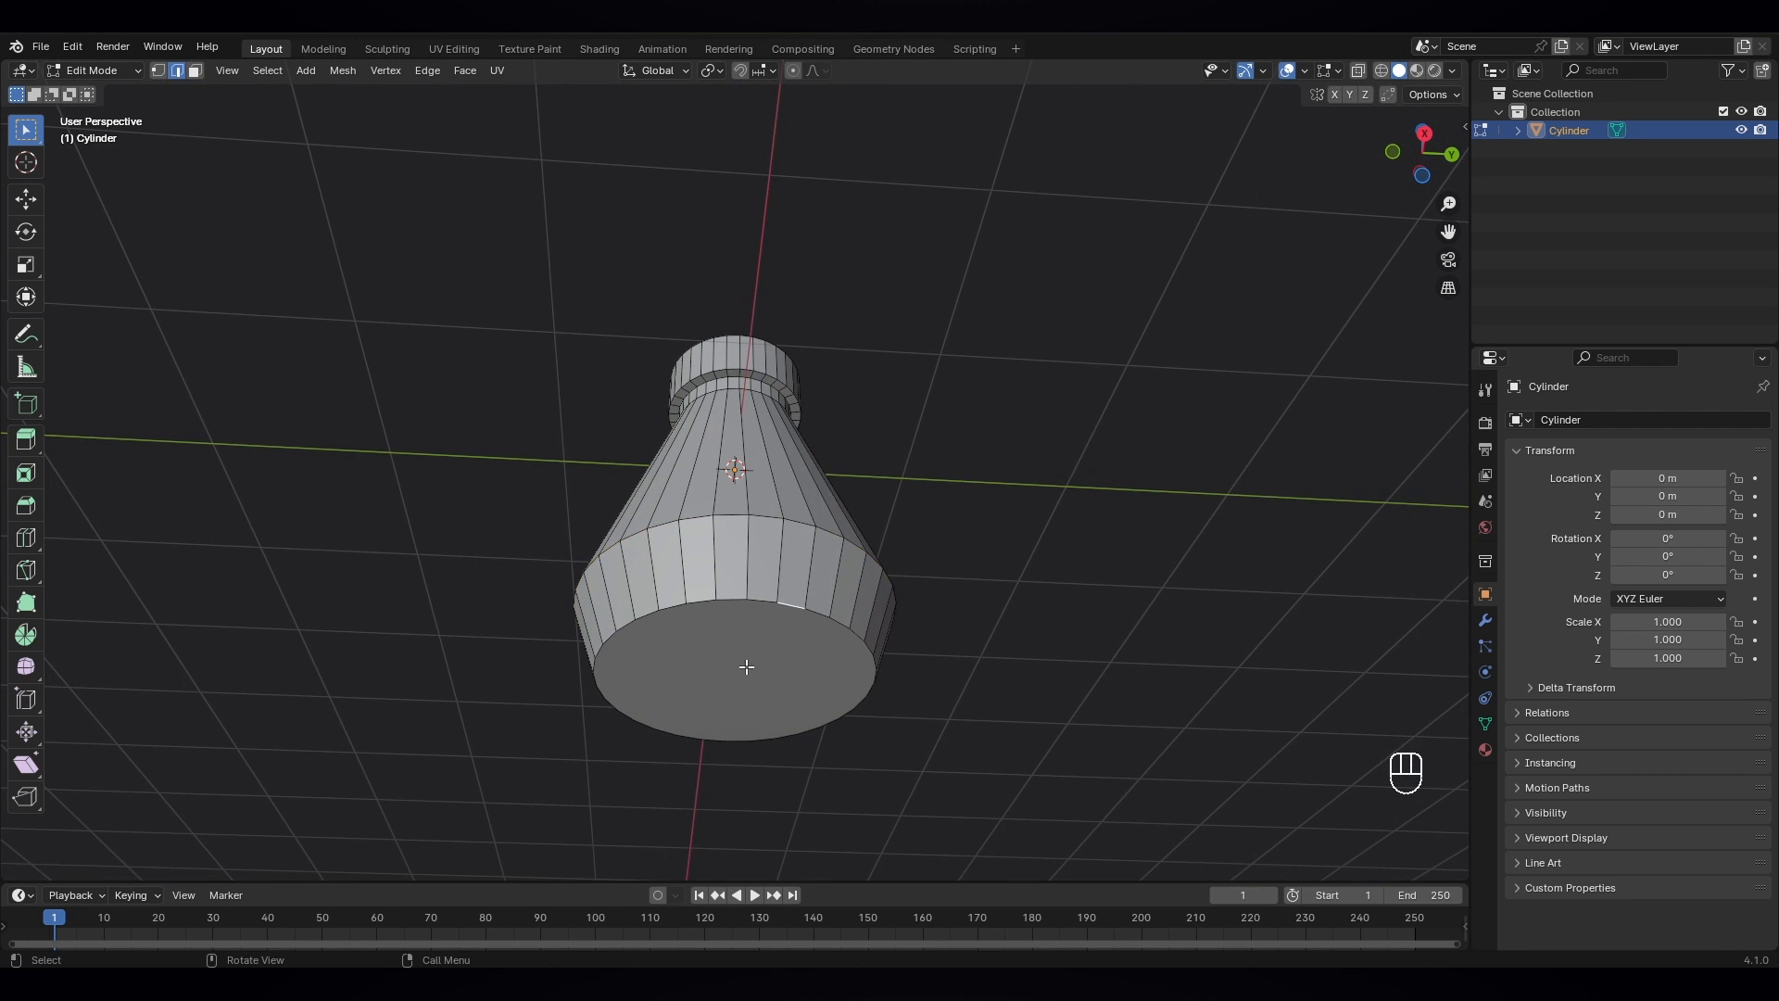
pyautogui.click(194, 70)
pyautogui.click(693, 648)
pyautogui.moveTo(695, 649); pyautogui.dragTo(838, 587, button='middle')
pyautogui.press('i')
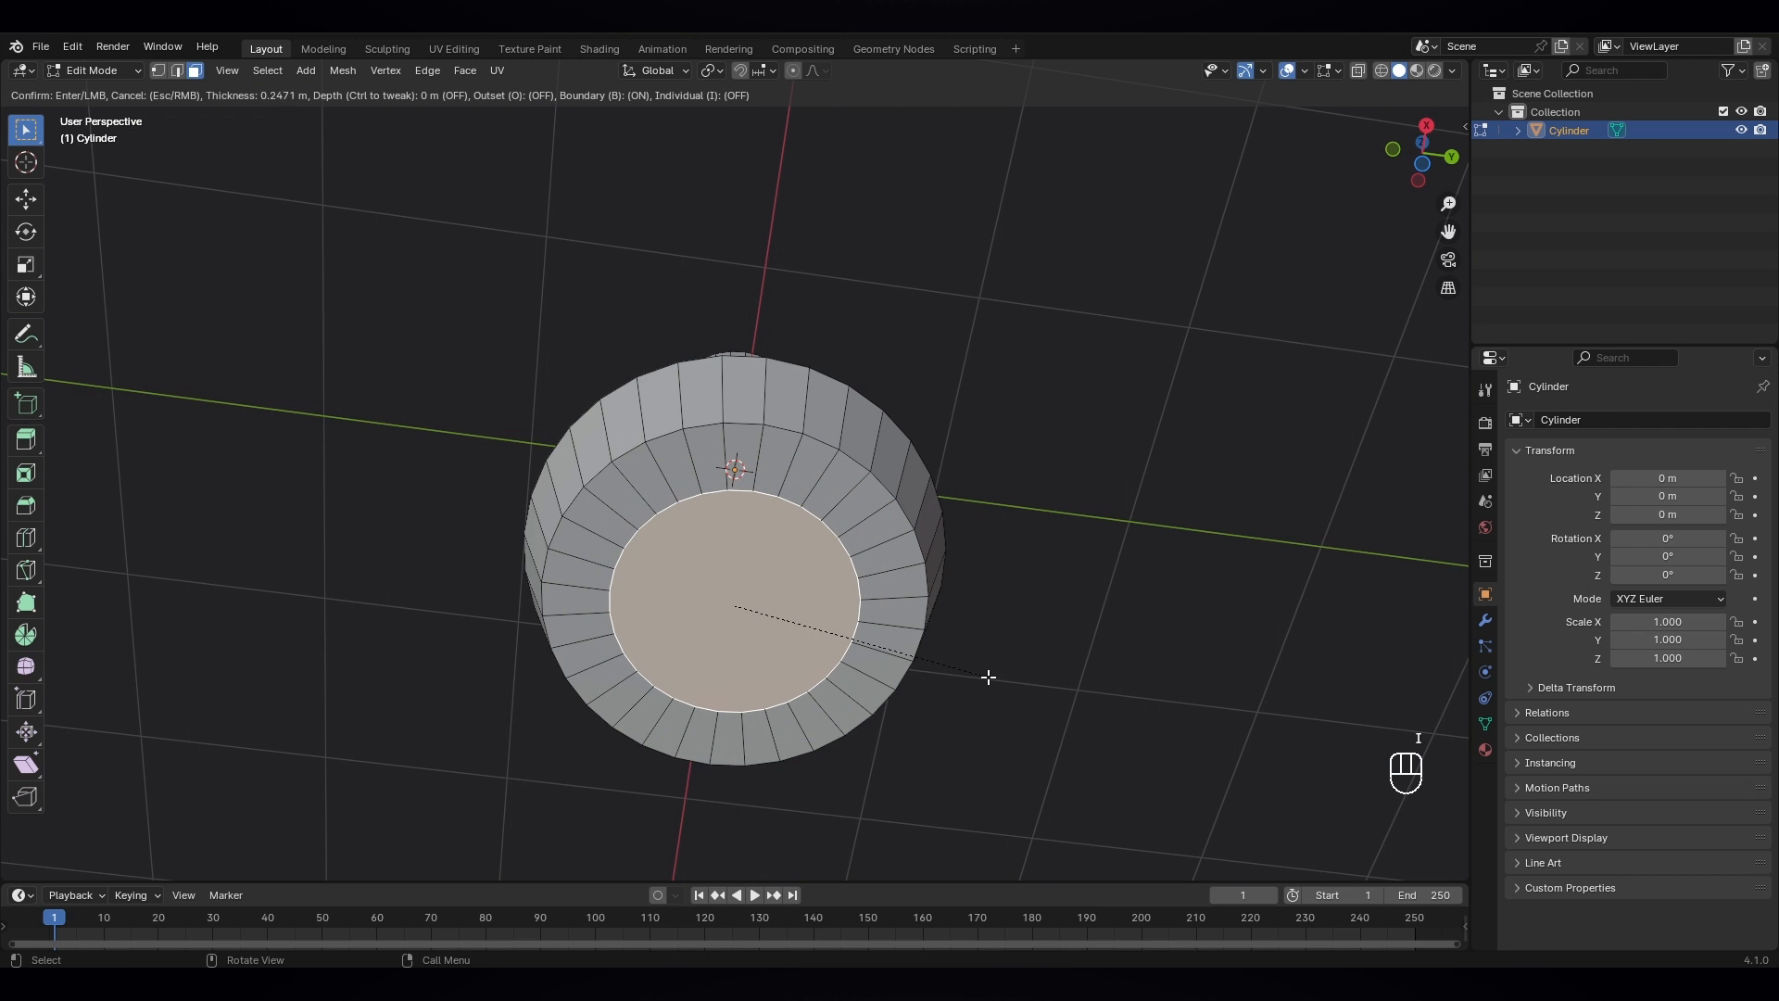
pyautogui.click(989, 677)
pyautogui.moveTo(985, 675); pyautogui.dragTo(1004, 750, button='middle')
pyautogui.press('g')
pyautogui.press('z')
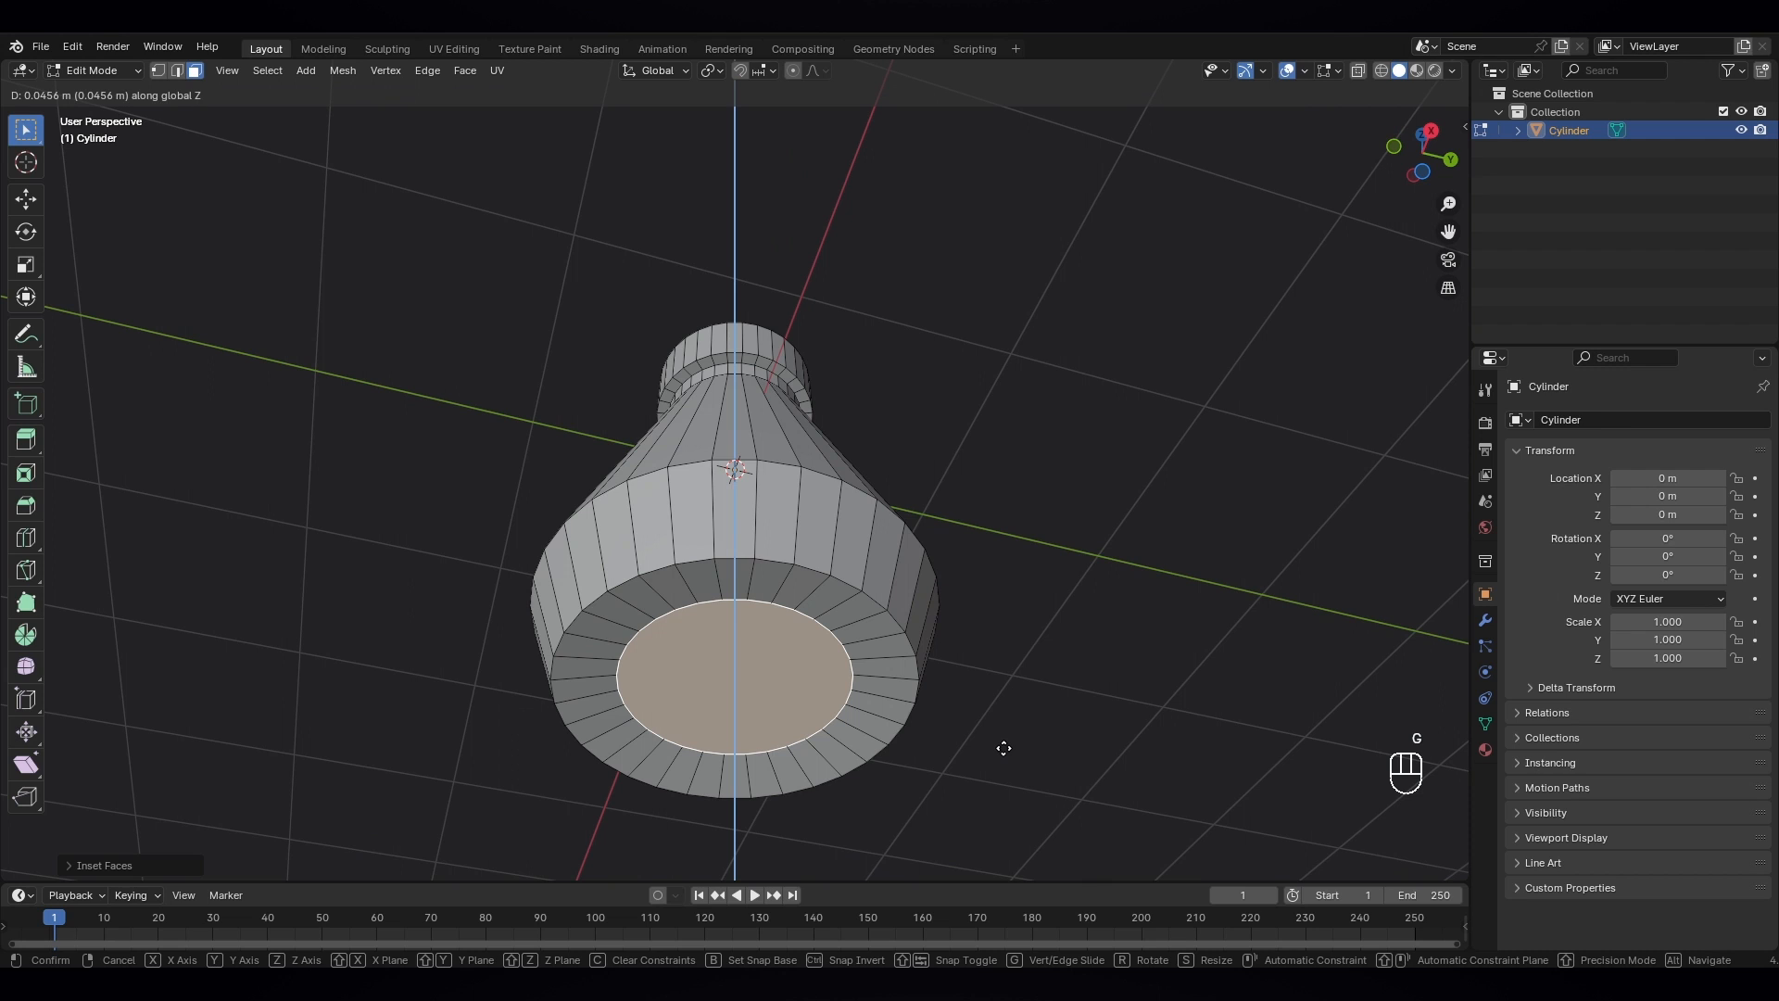
pyautogui.rightClick(1003, 747)
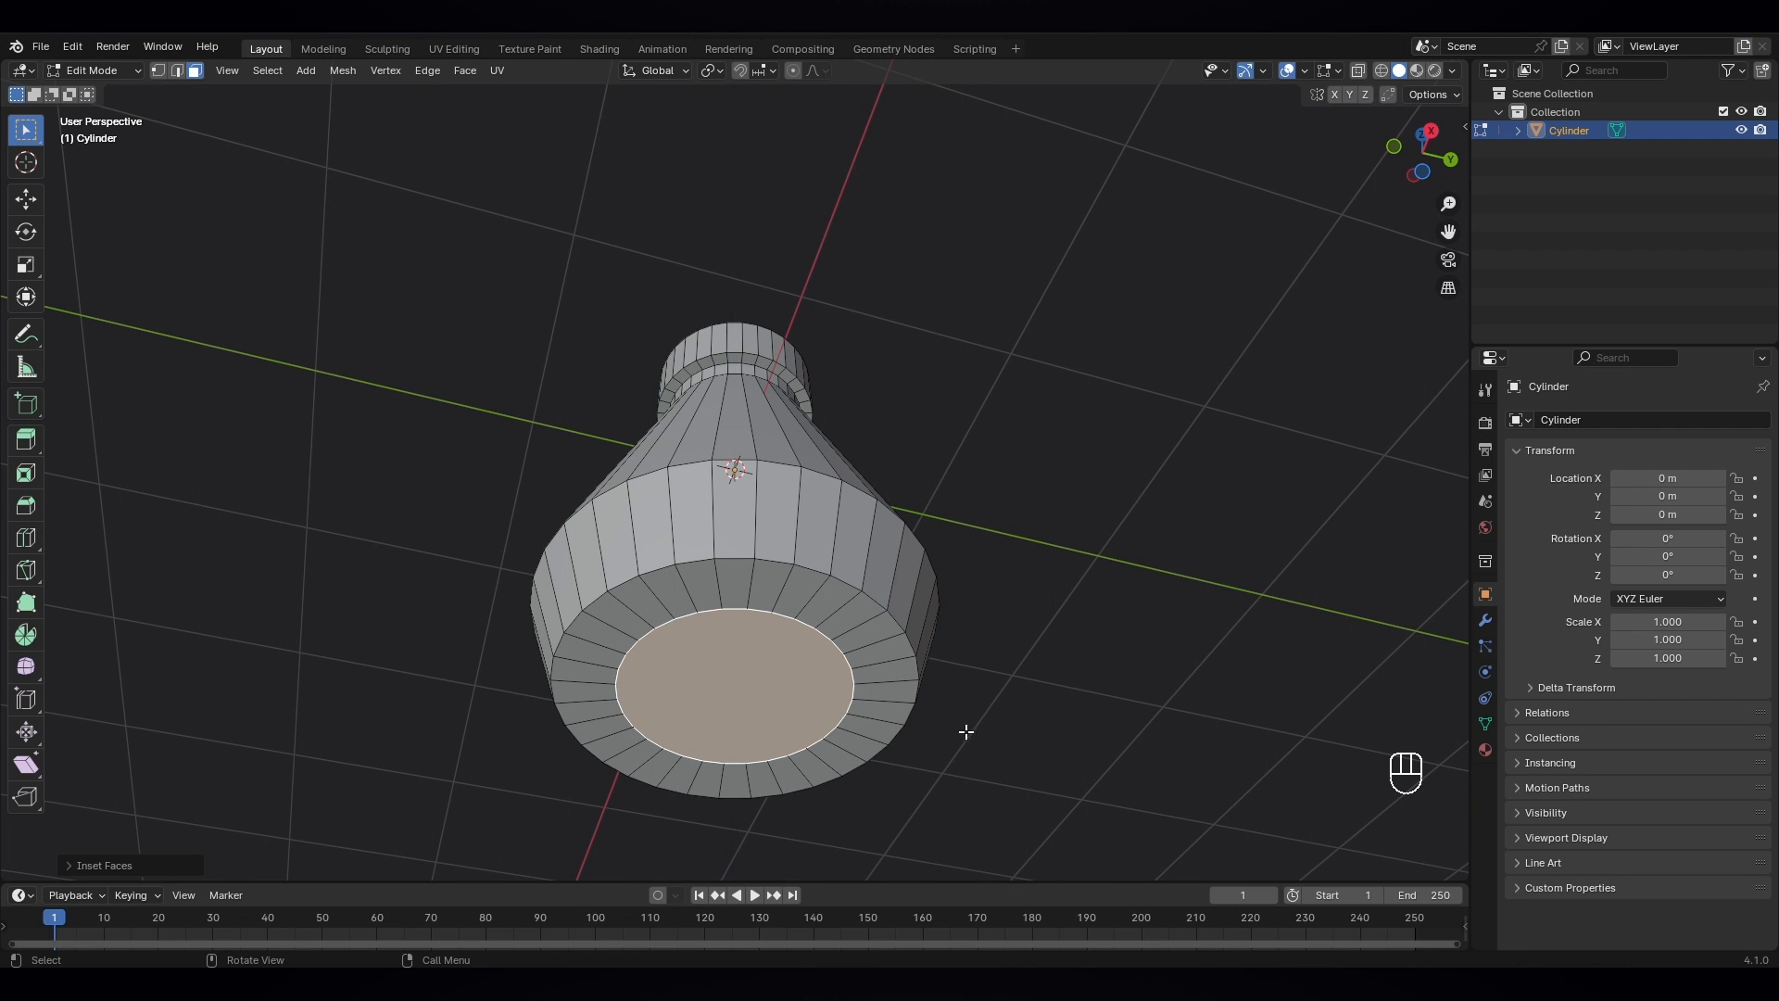
# - Inset the inner bottom face again to about half its width and move it slightly up along Z to recess the base
pyautogui.press('i')
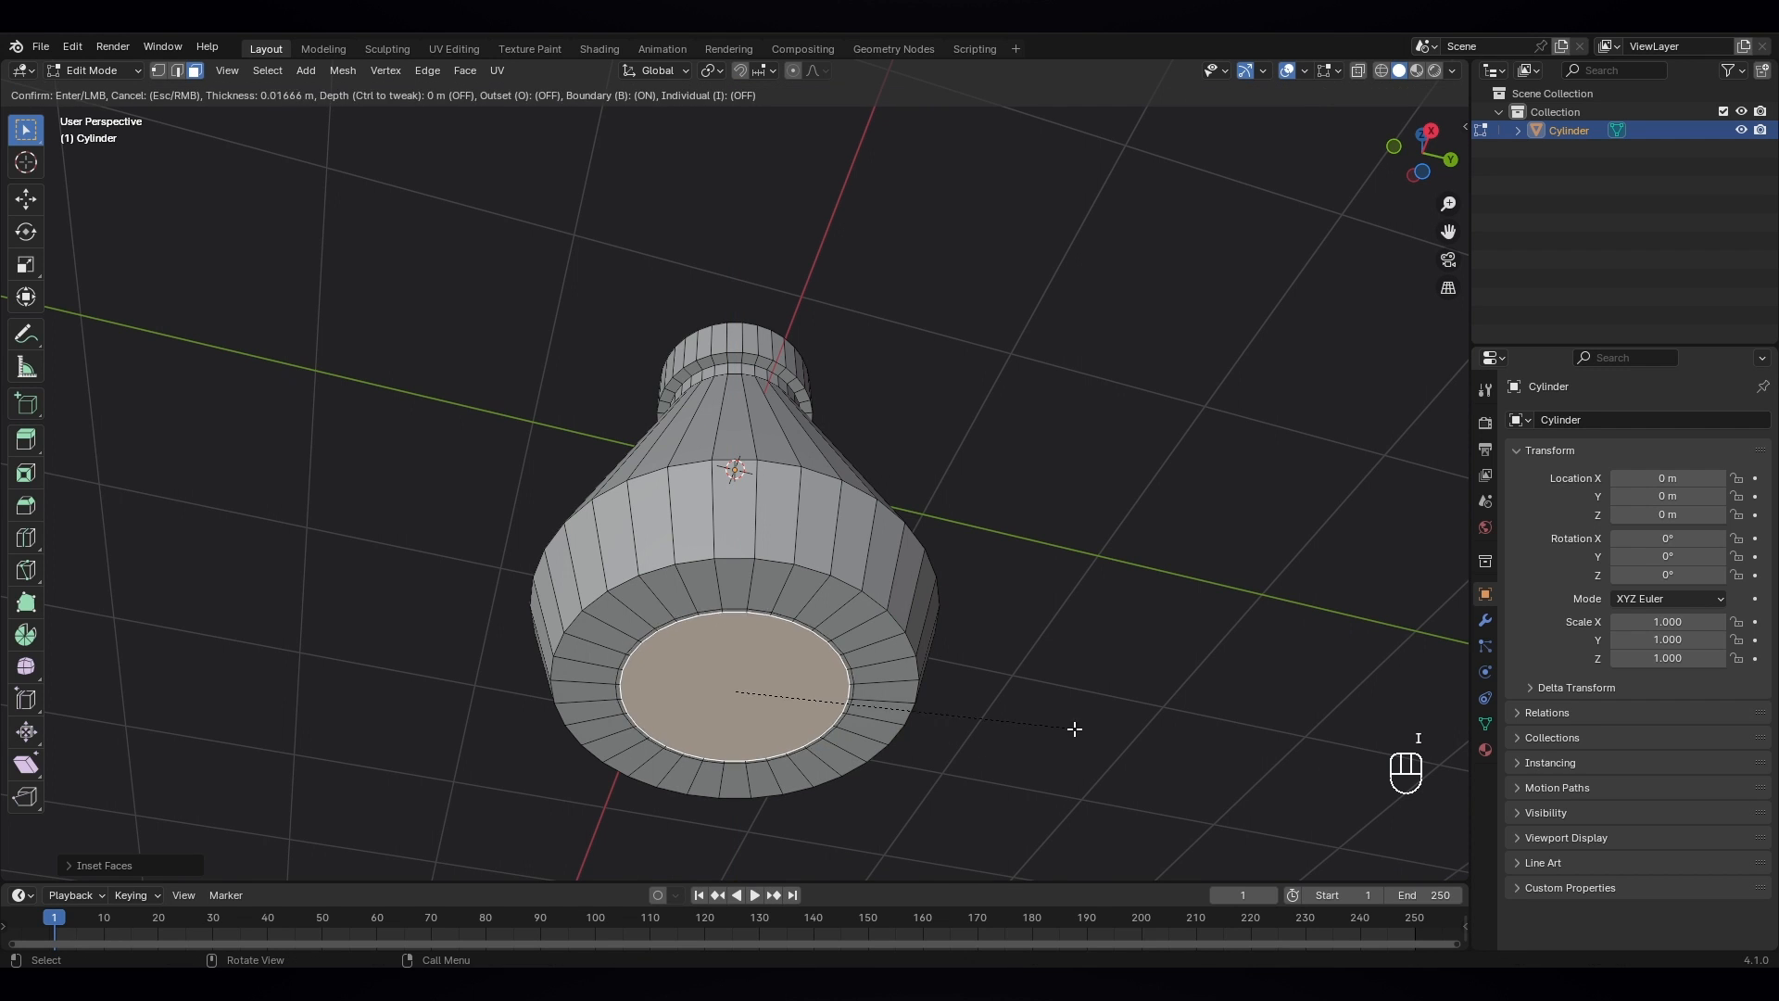
pyautogui.click(1023, 758)
pyautogui.moveTo(1023, 758); pyautogui.dragTo(1060, 798, button='middle')
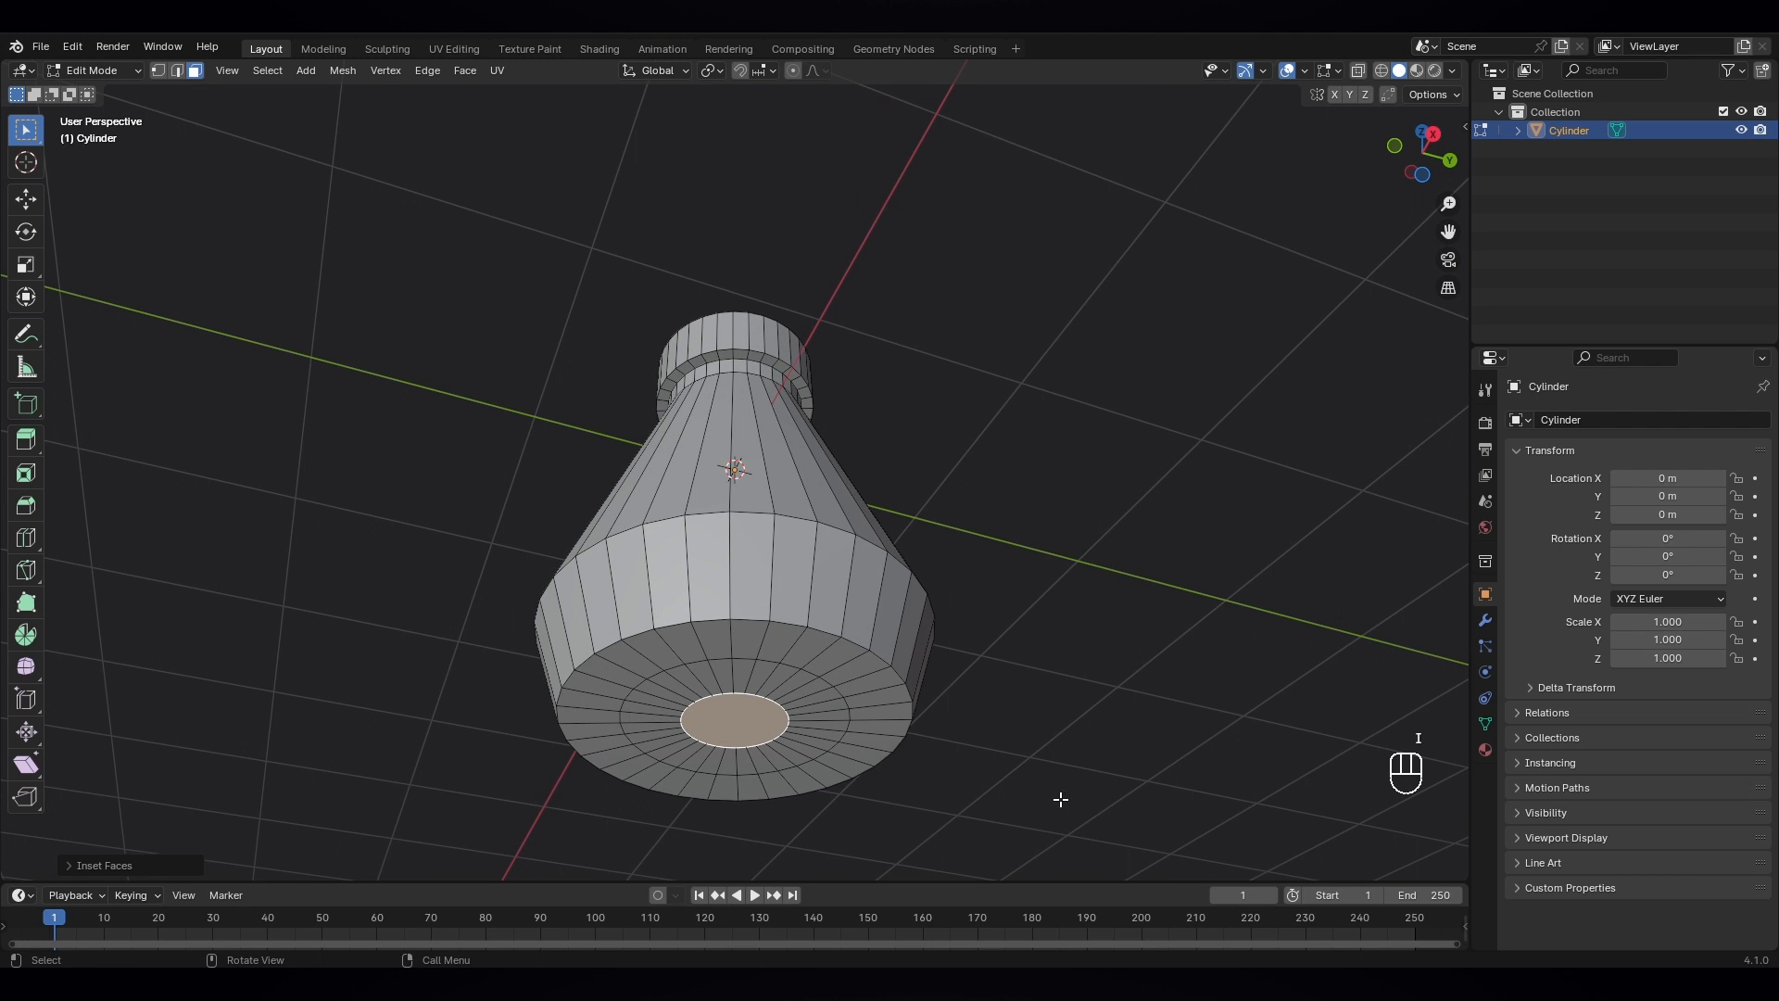
pyautogui.press('g')
pyautogui.press('z')
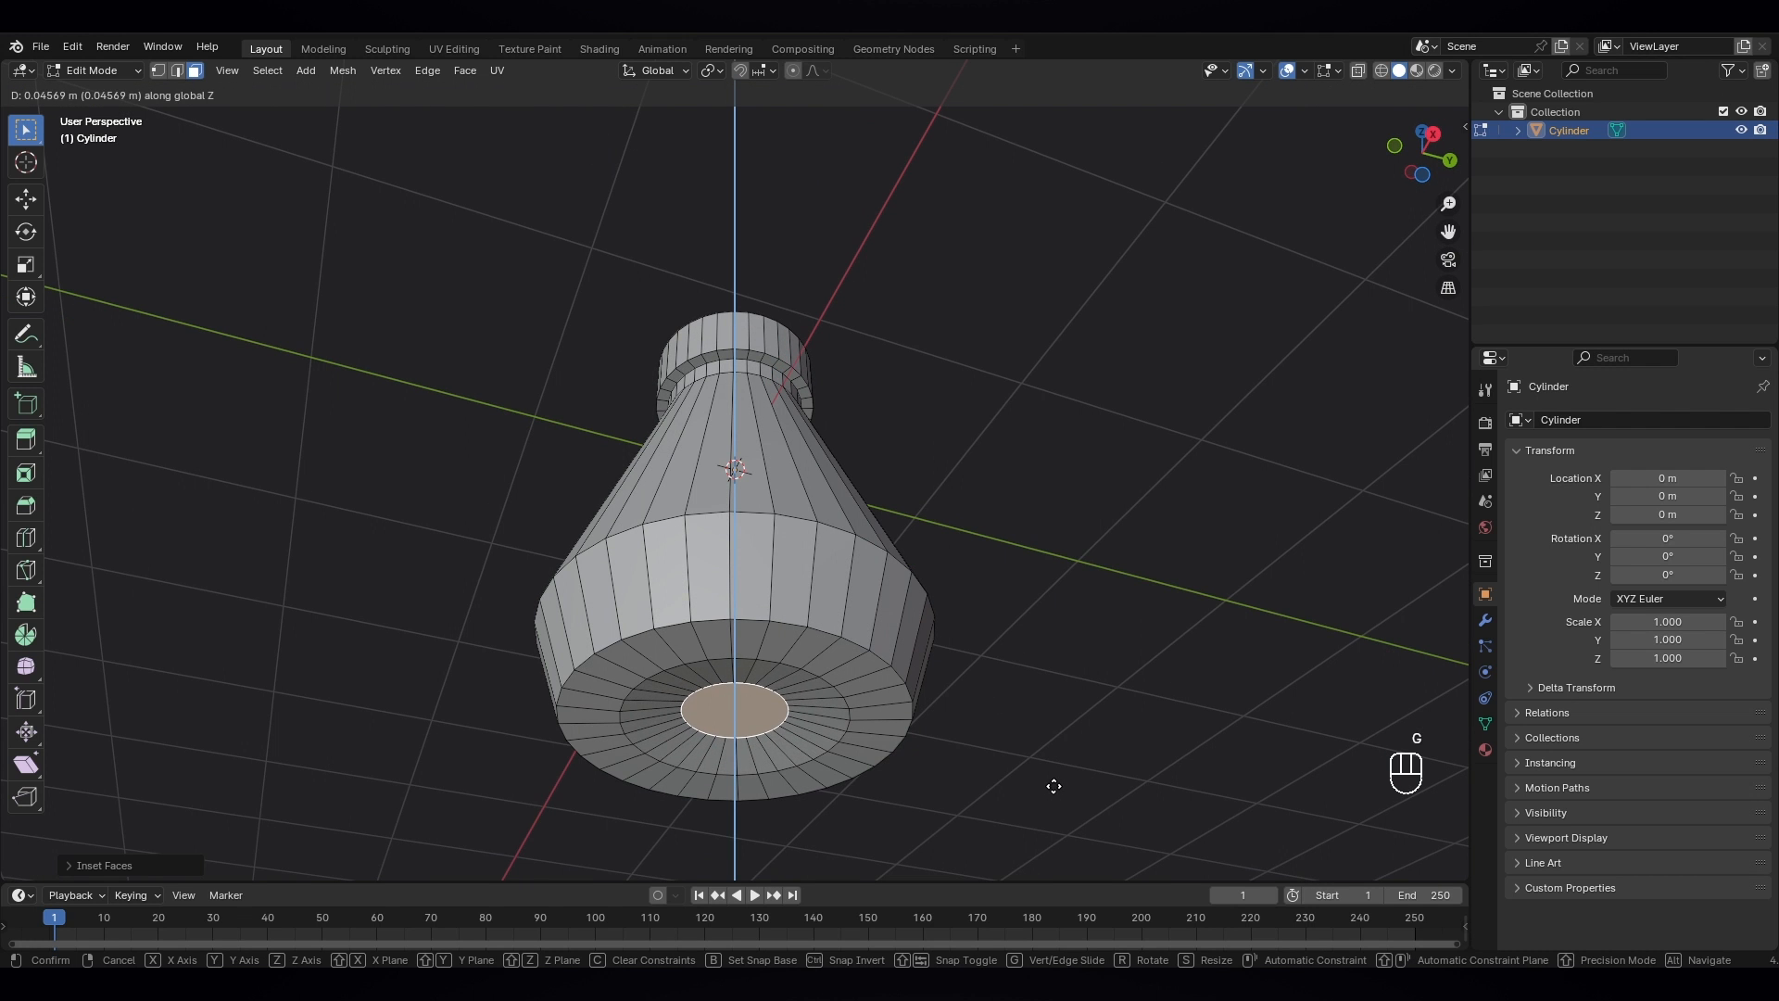
pyautogui.click(1053, 776)
pyautogui.moveTo(1053, 776); pyautogui.dragTo(992, 802, button='middle')
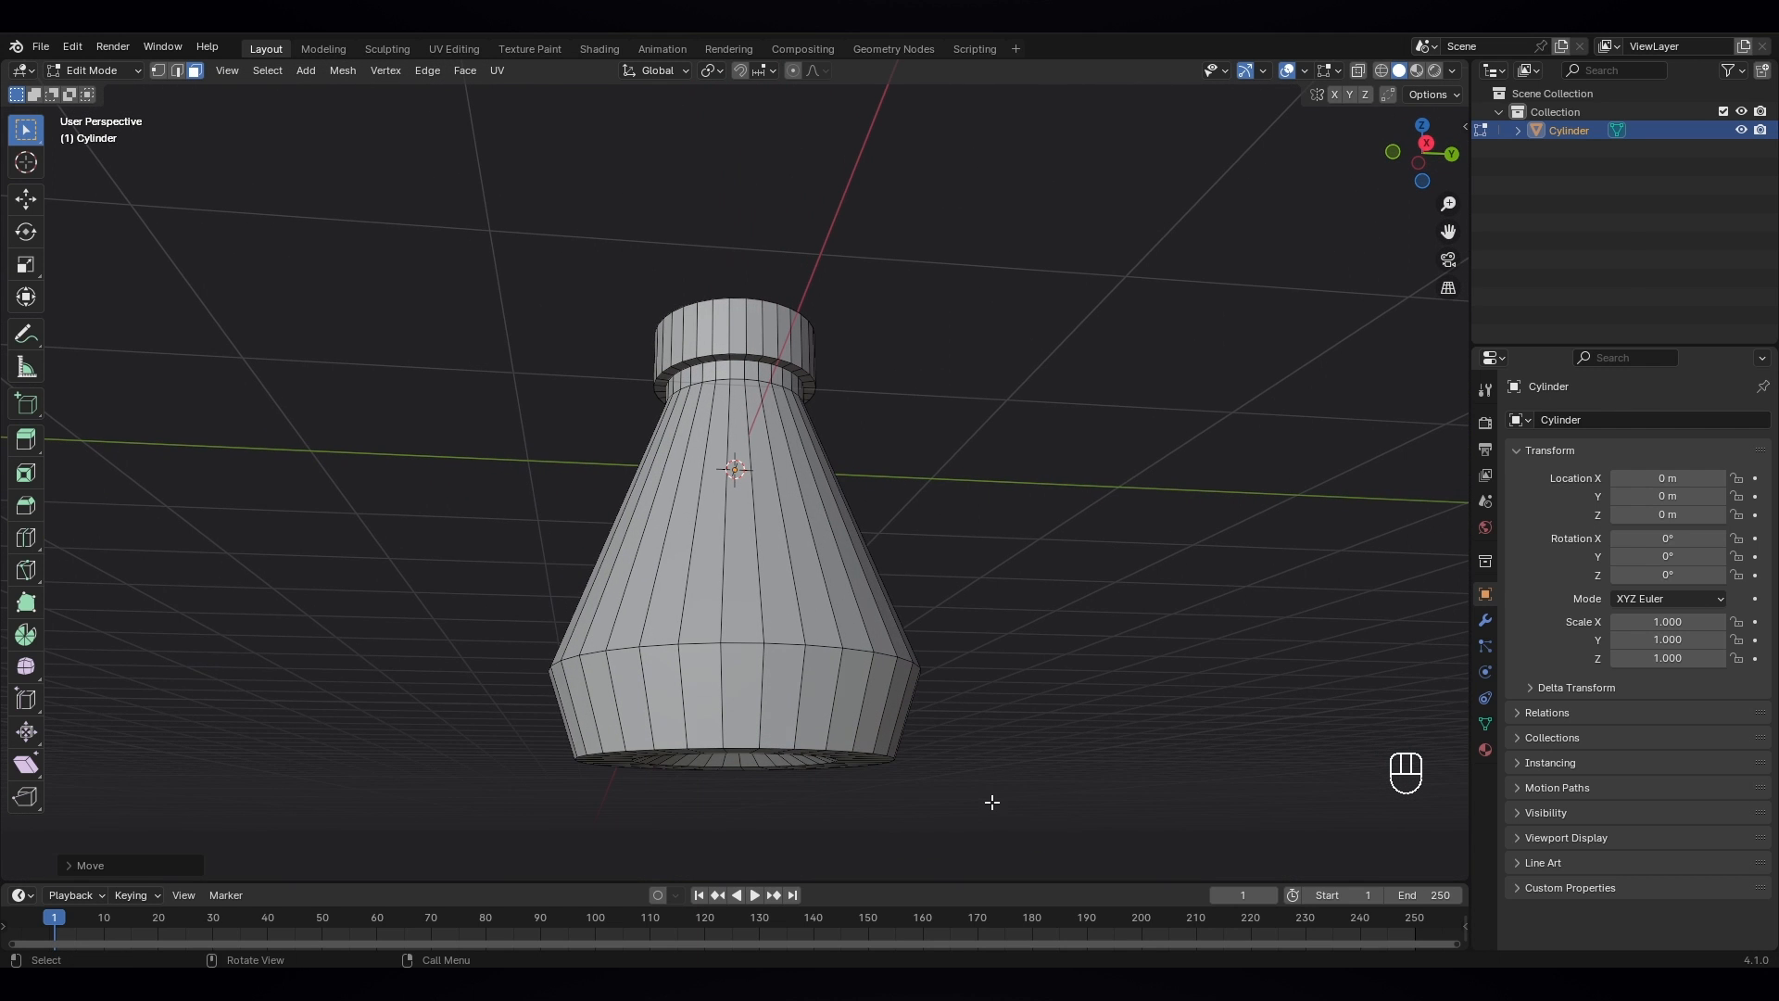
# - Bevel the outer edge loop around the bottom of the base with one segment
pyautogui.click(178, 71)
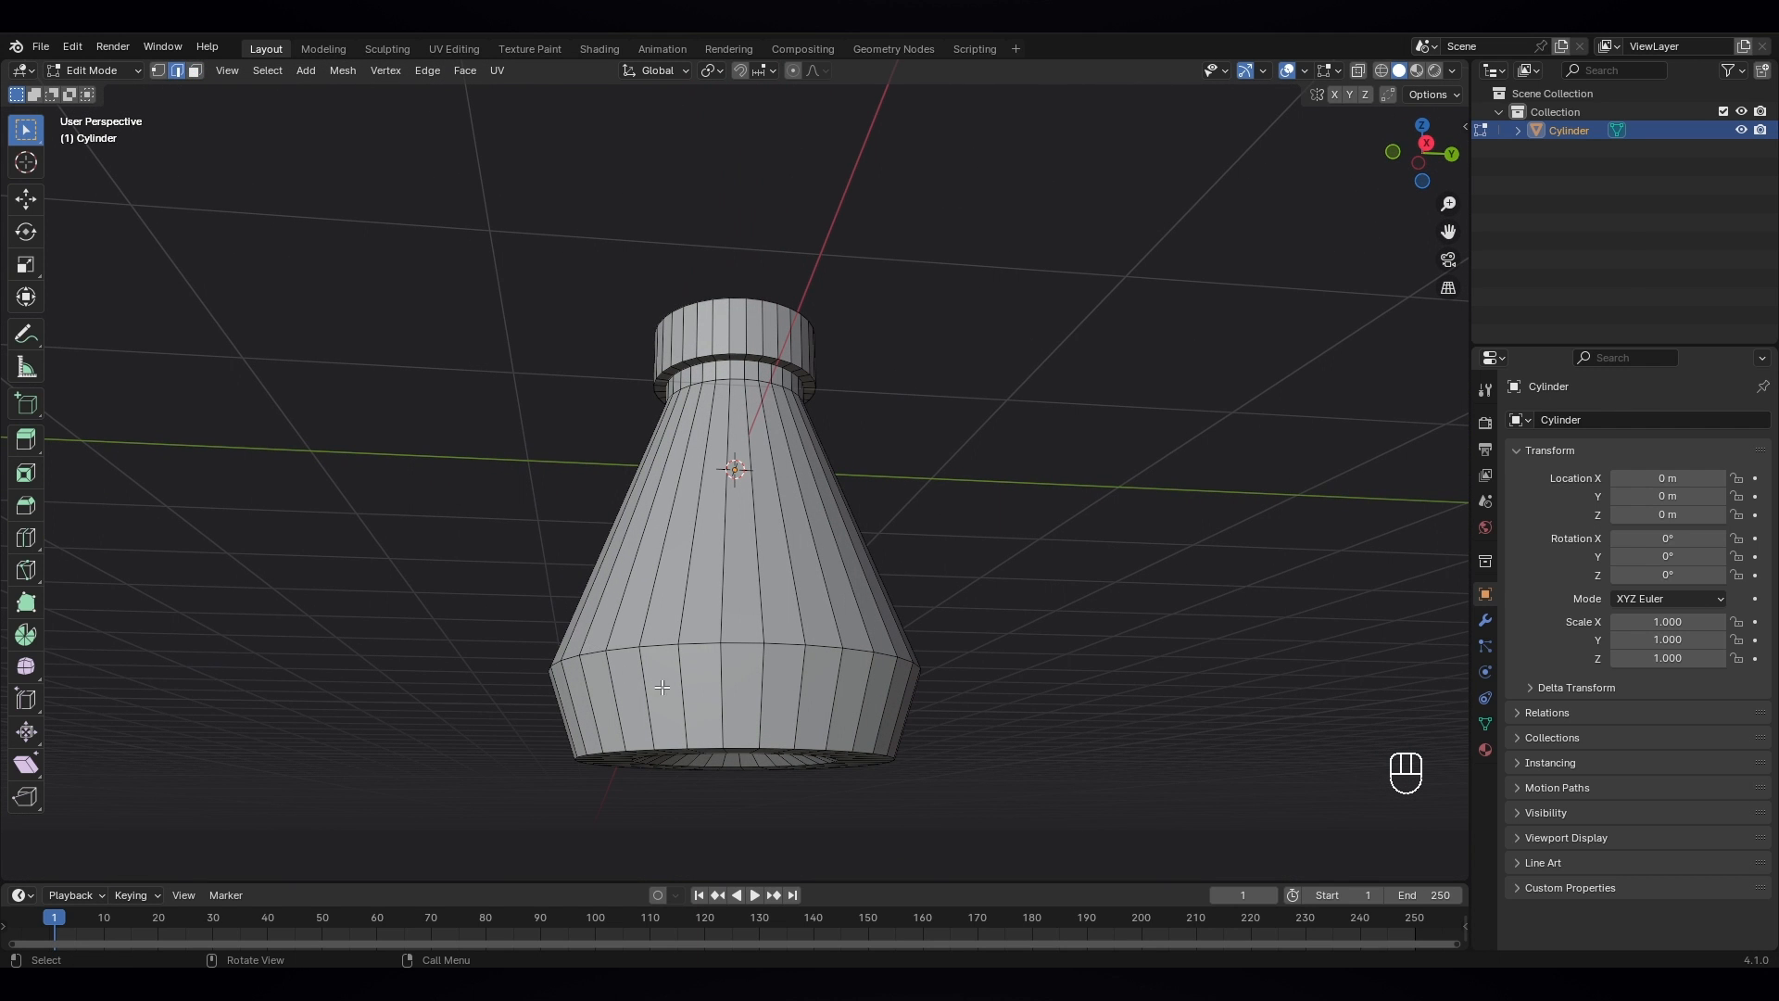
pyautogui.keyDown('alt'); pyautogui.click(732, 750); pyautogui.keyUp('alt')
pyautogui.moveTo(731, 749); pyautogui.dragTo(790, 704, button='middle')
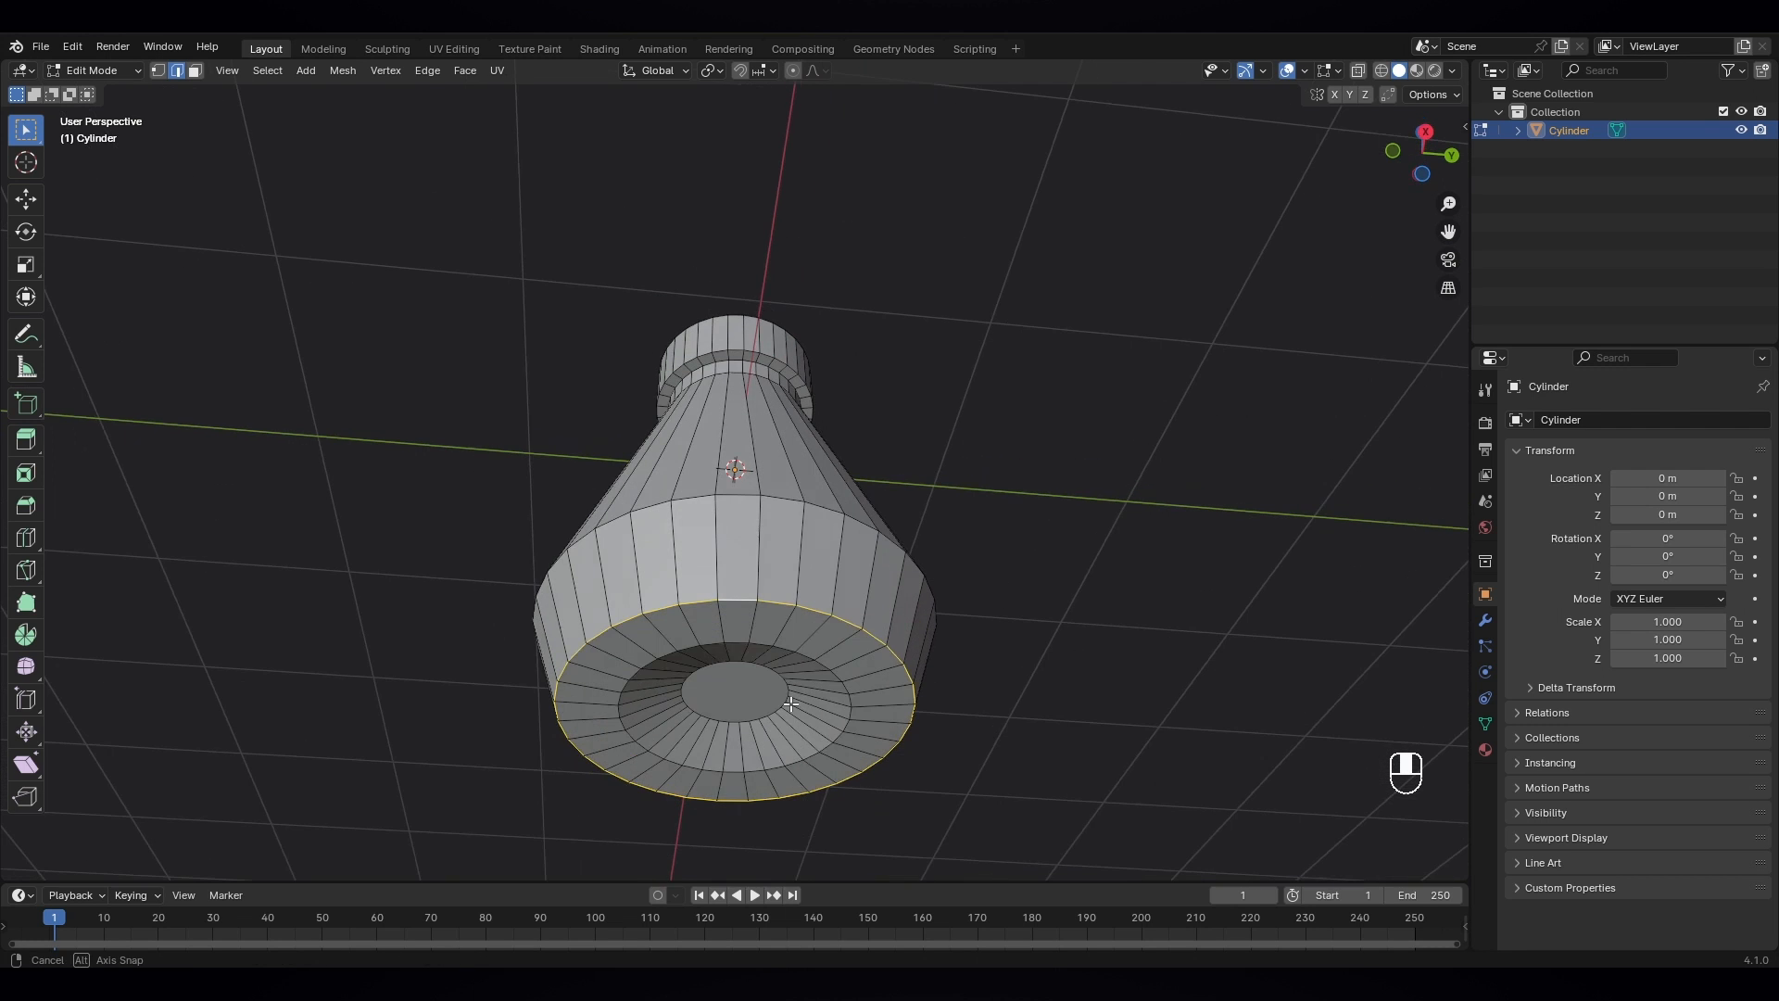
pyautogui.scroll(2, 833, 676)
pyautogui.hotkey('ctrl', 'b')
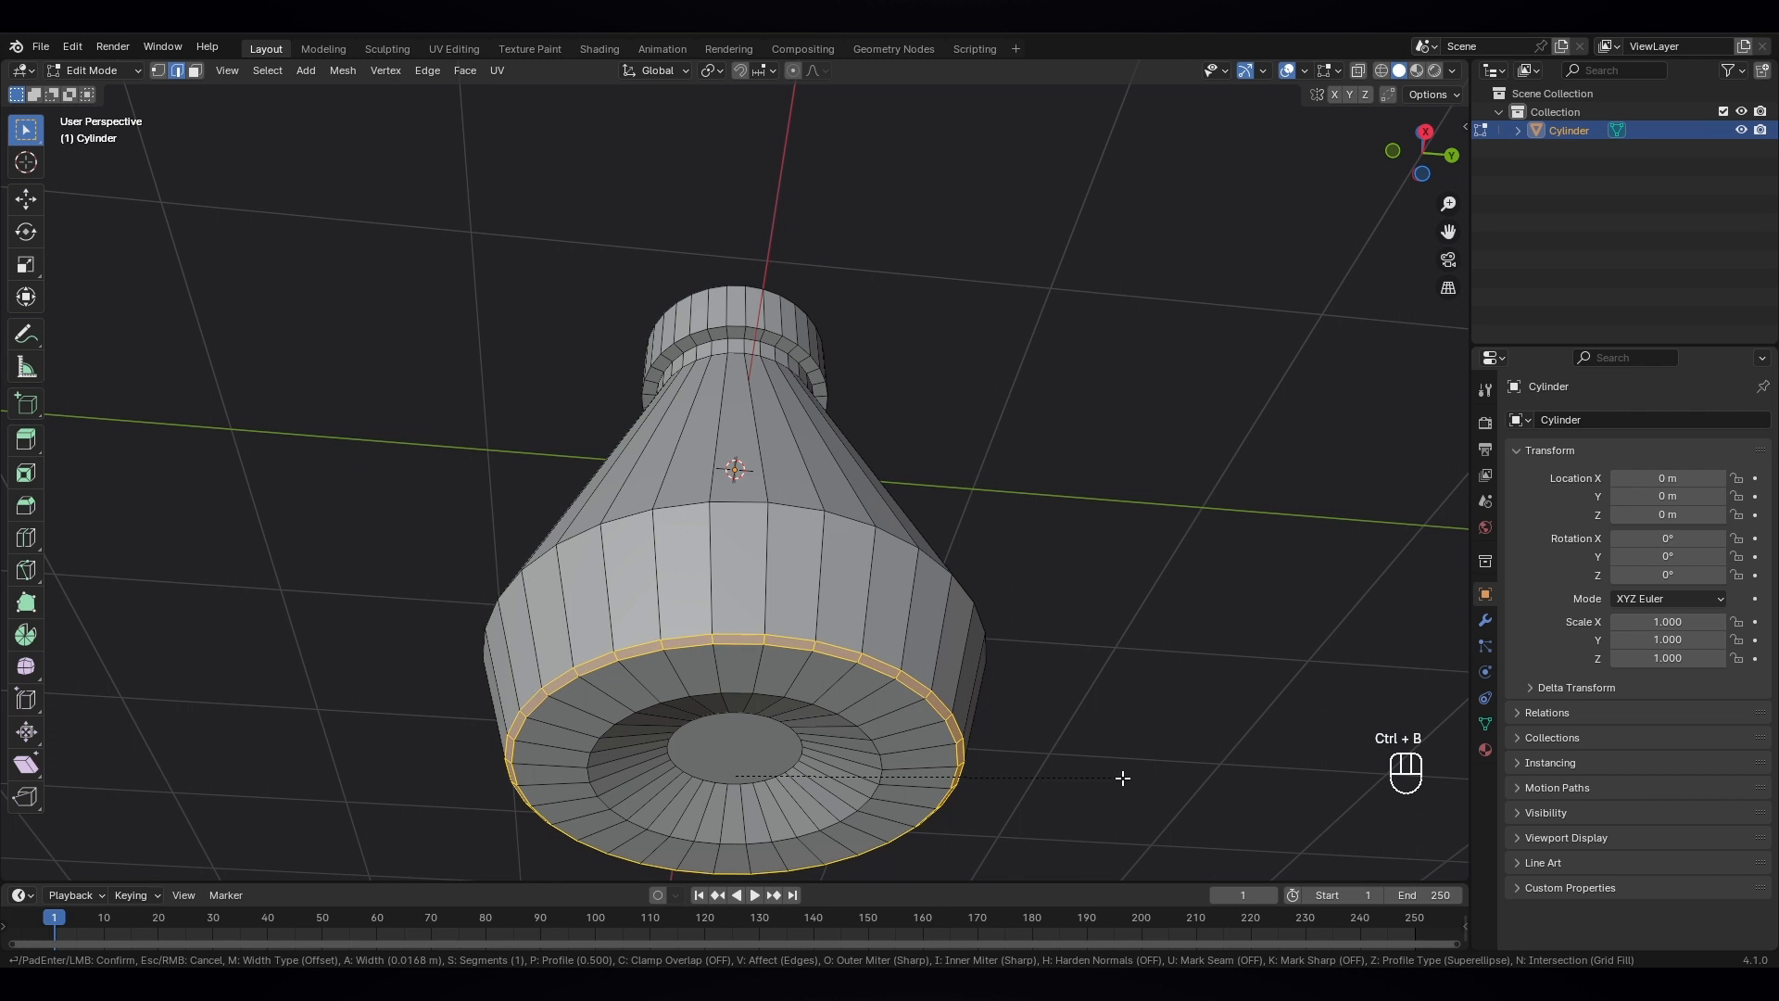
pyautogui.click(1127, 789)
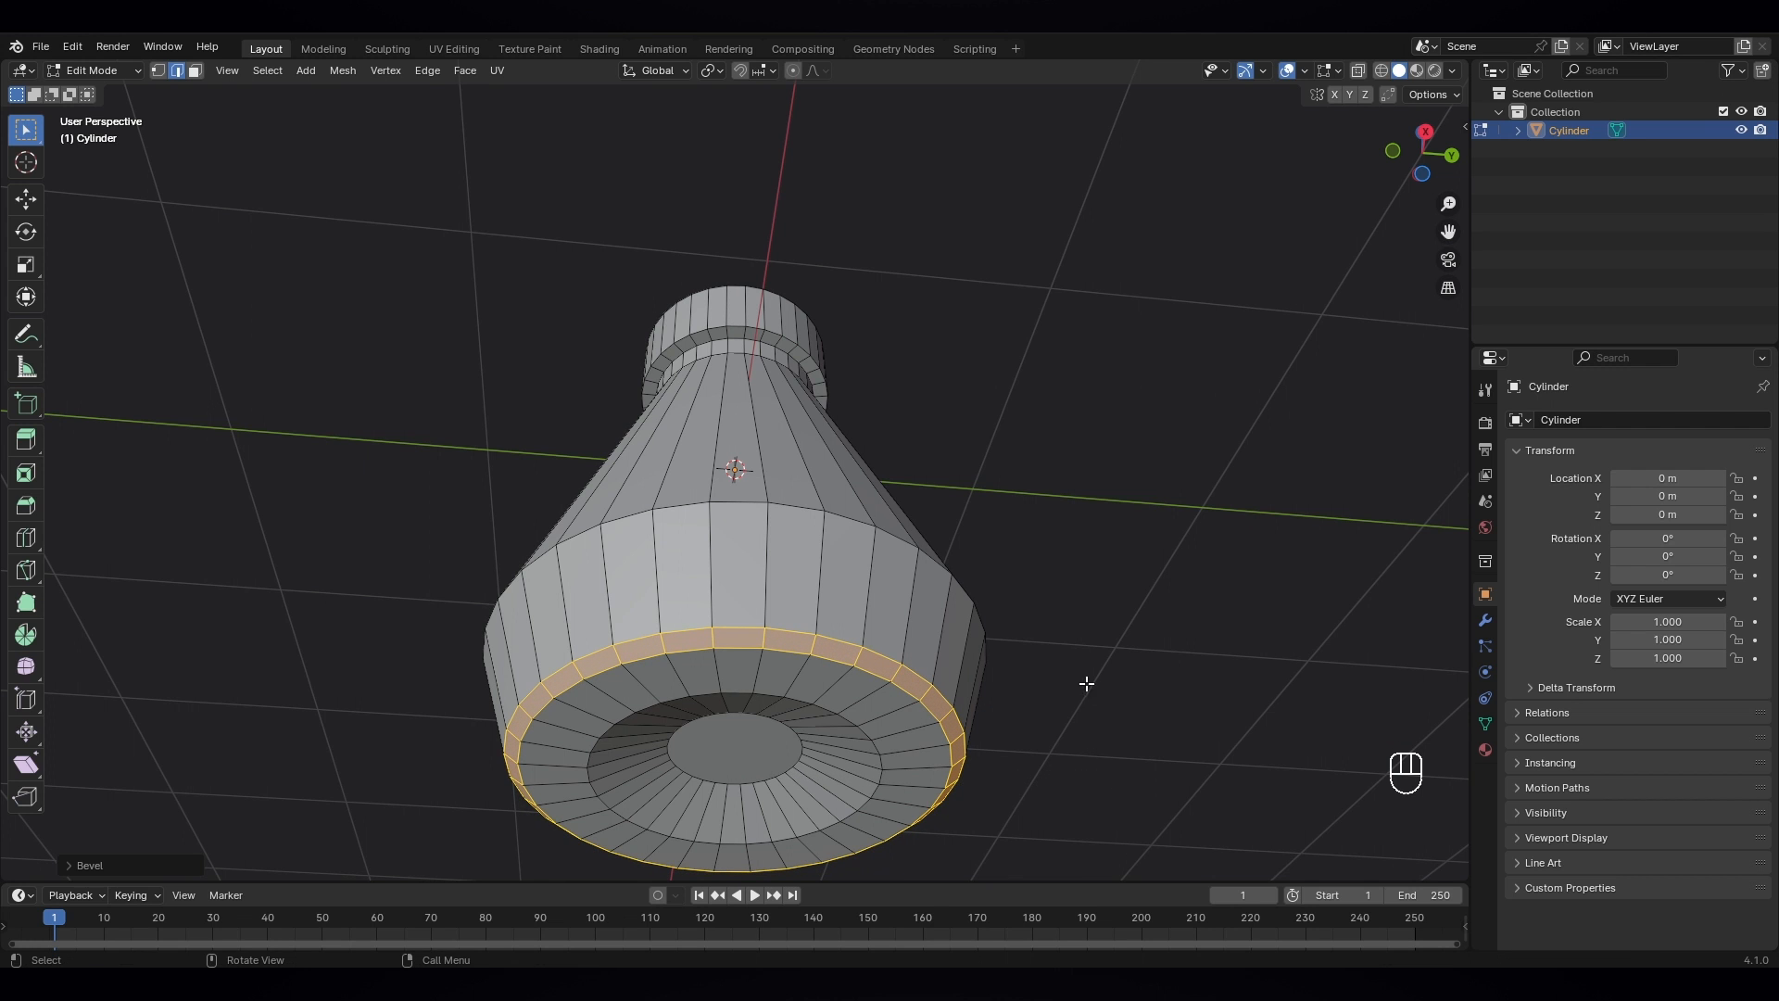
# - Bevel the edge loop around the body's widest part by about 0.1 m with three segments
pyautogui.moveTo(1087, 684); pyautogui.dragTo(1080, 774, button='middle')
pyautogui.keyDown('alt'); pyautogui.click(774, 760); pyautogui.keyUp('alt')
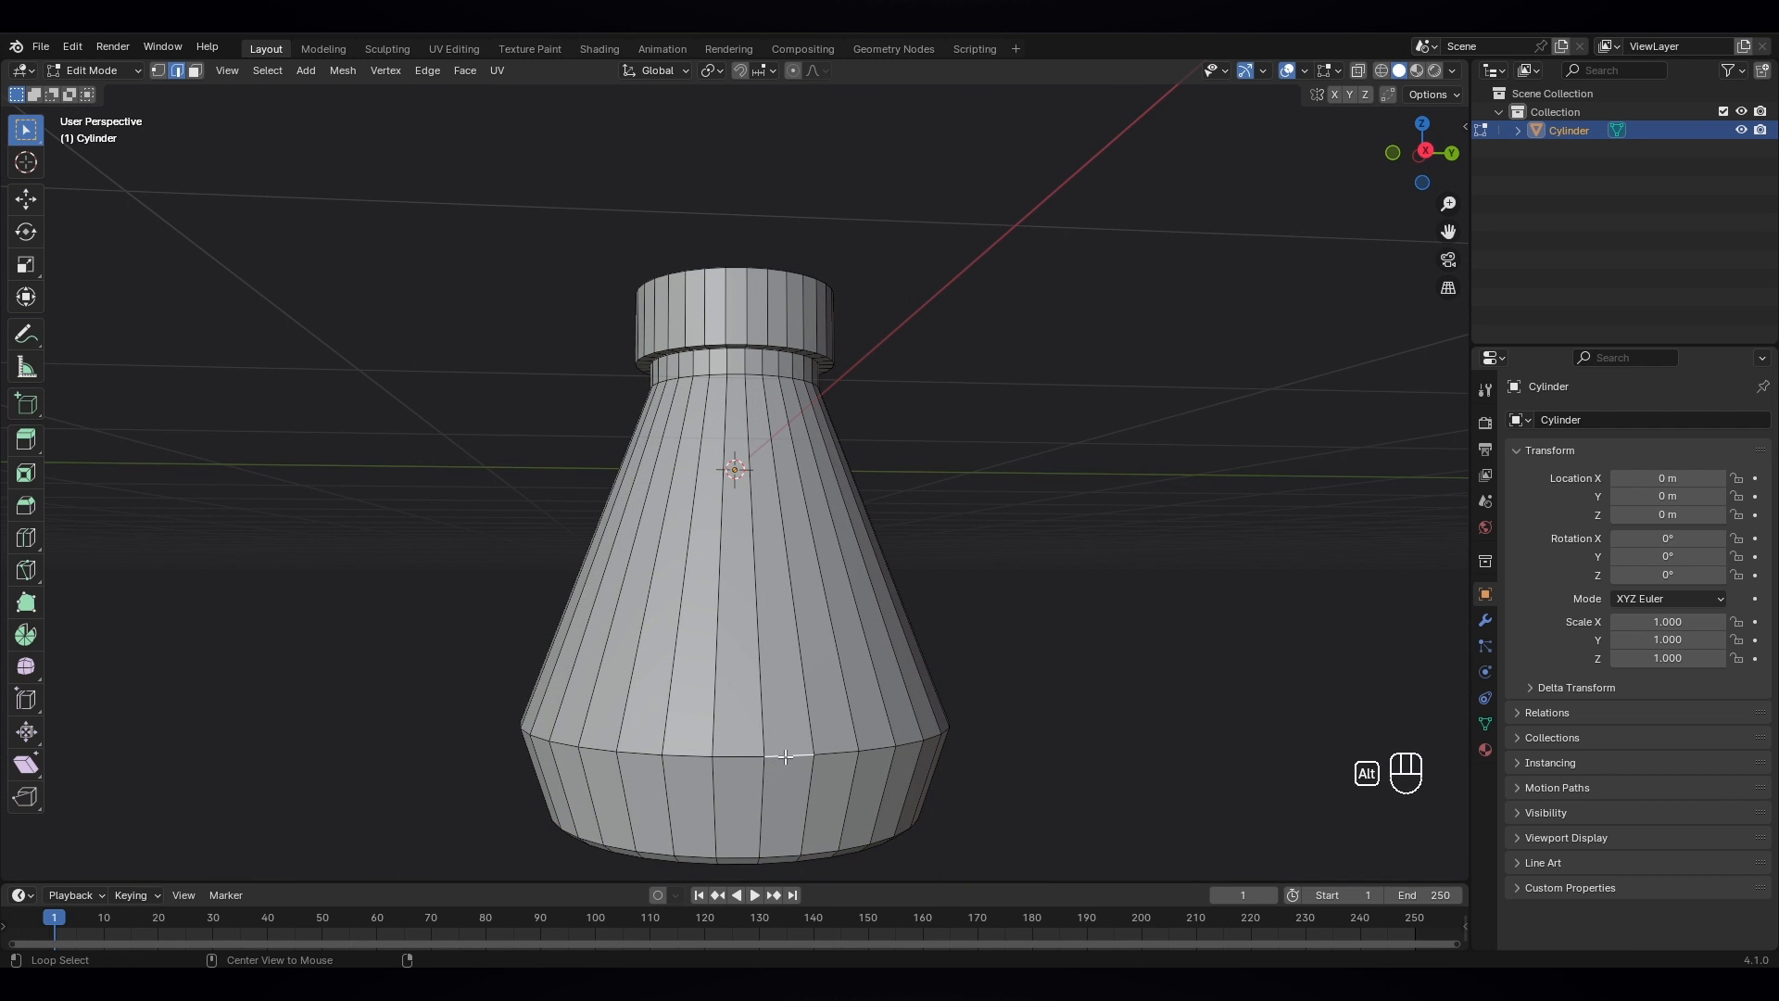
pyautogui.moveTo(788, 756); pyautogui.dragTo(1034, 809, button='middle')
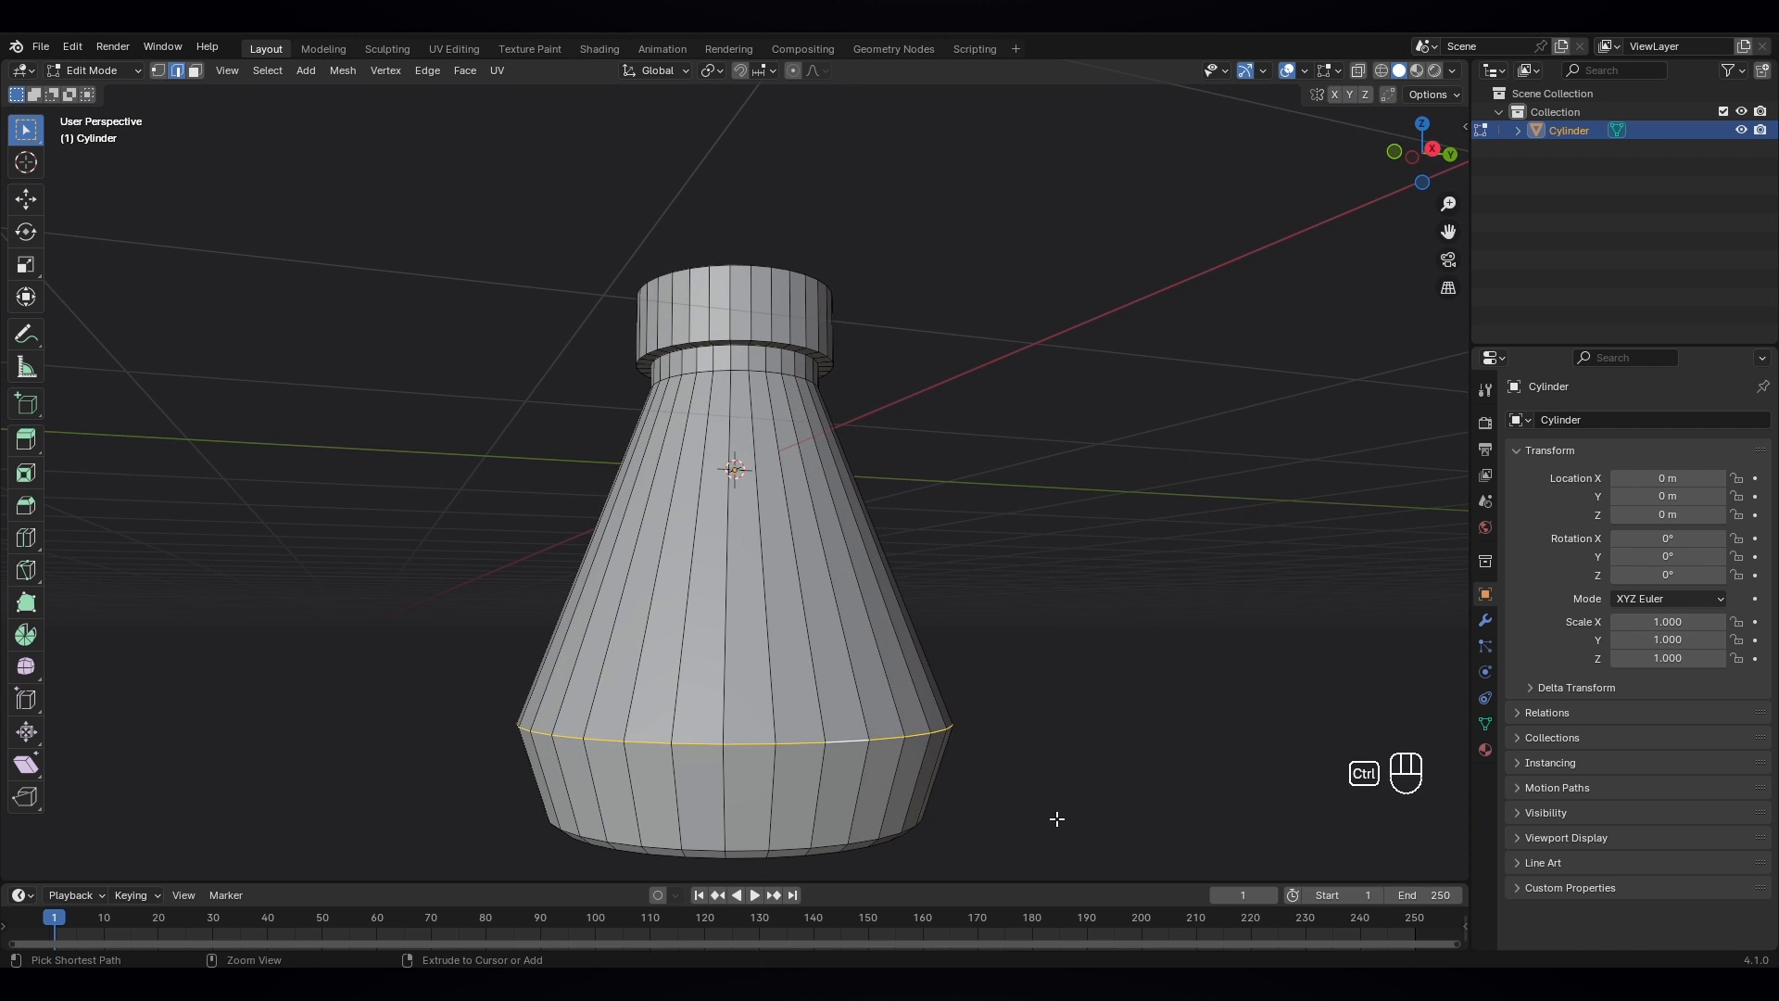
pyautogui.hotkey('ctrl', 'b')
pyautogui.scroll(1, 1073, 857)
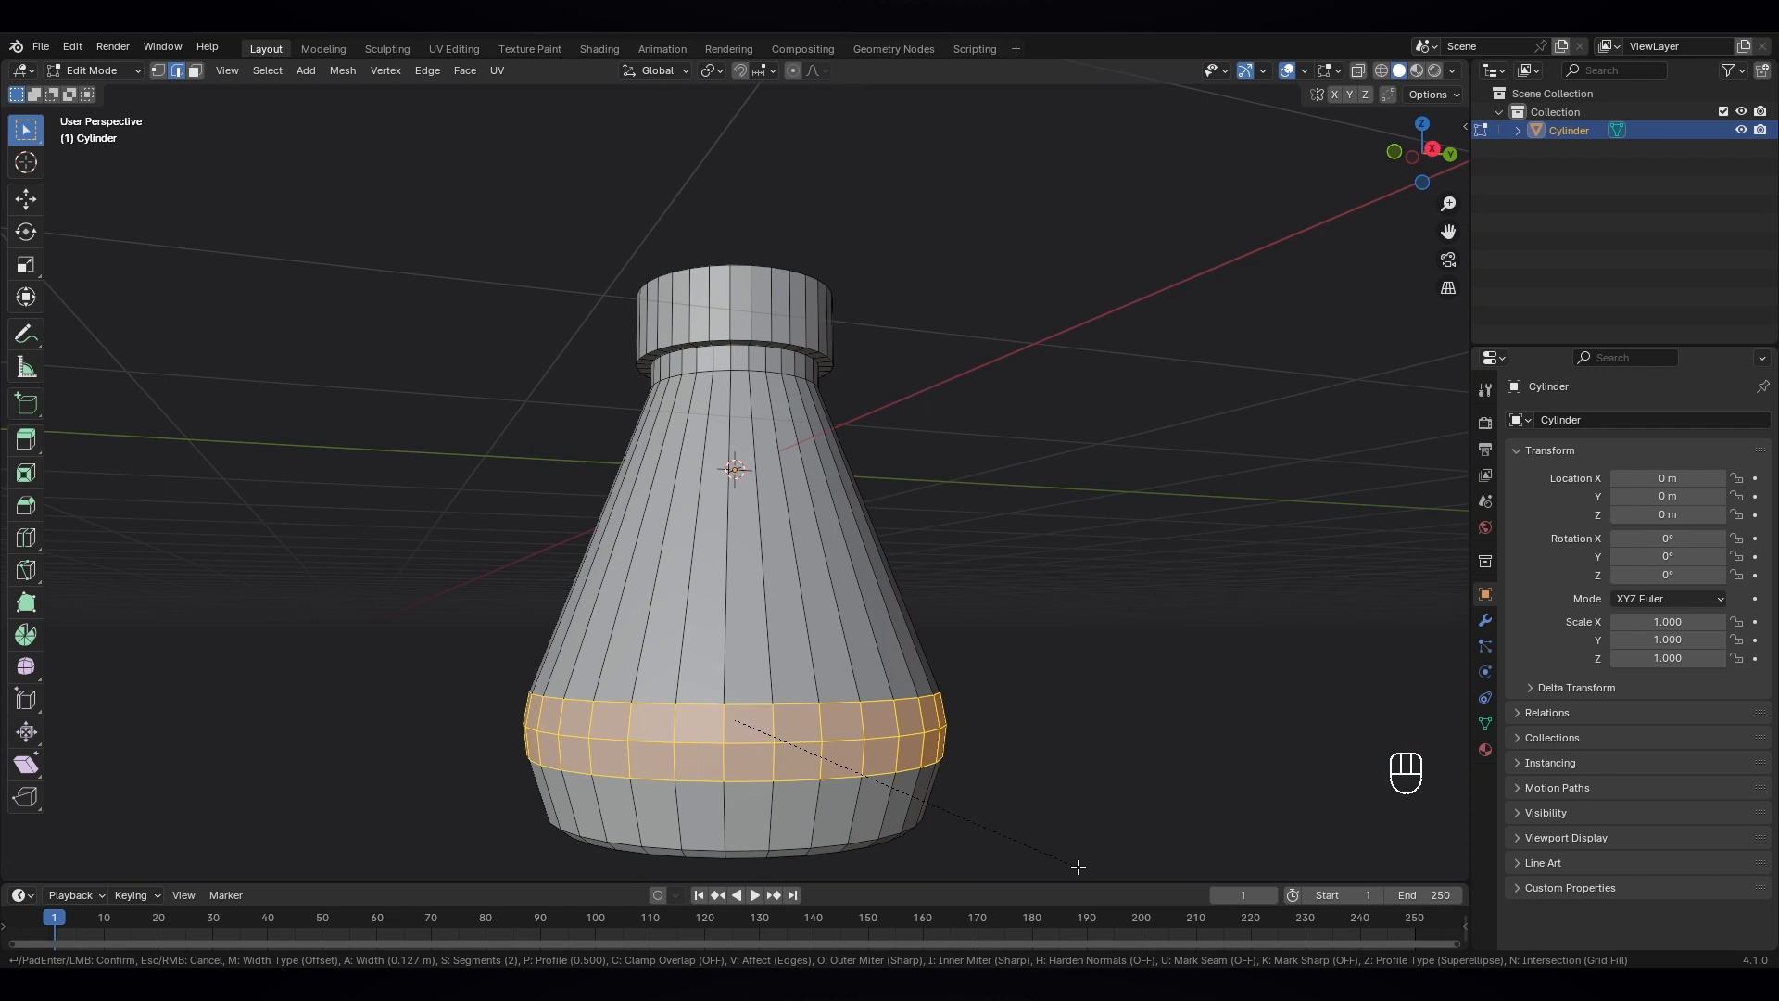
pyautogui.scroll(1, 1077, 863)
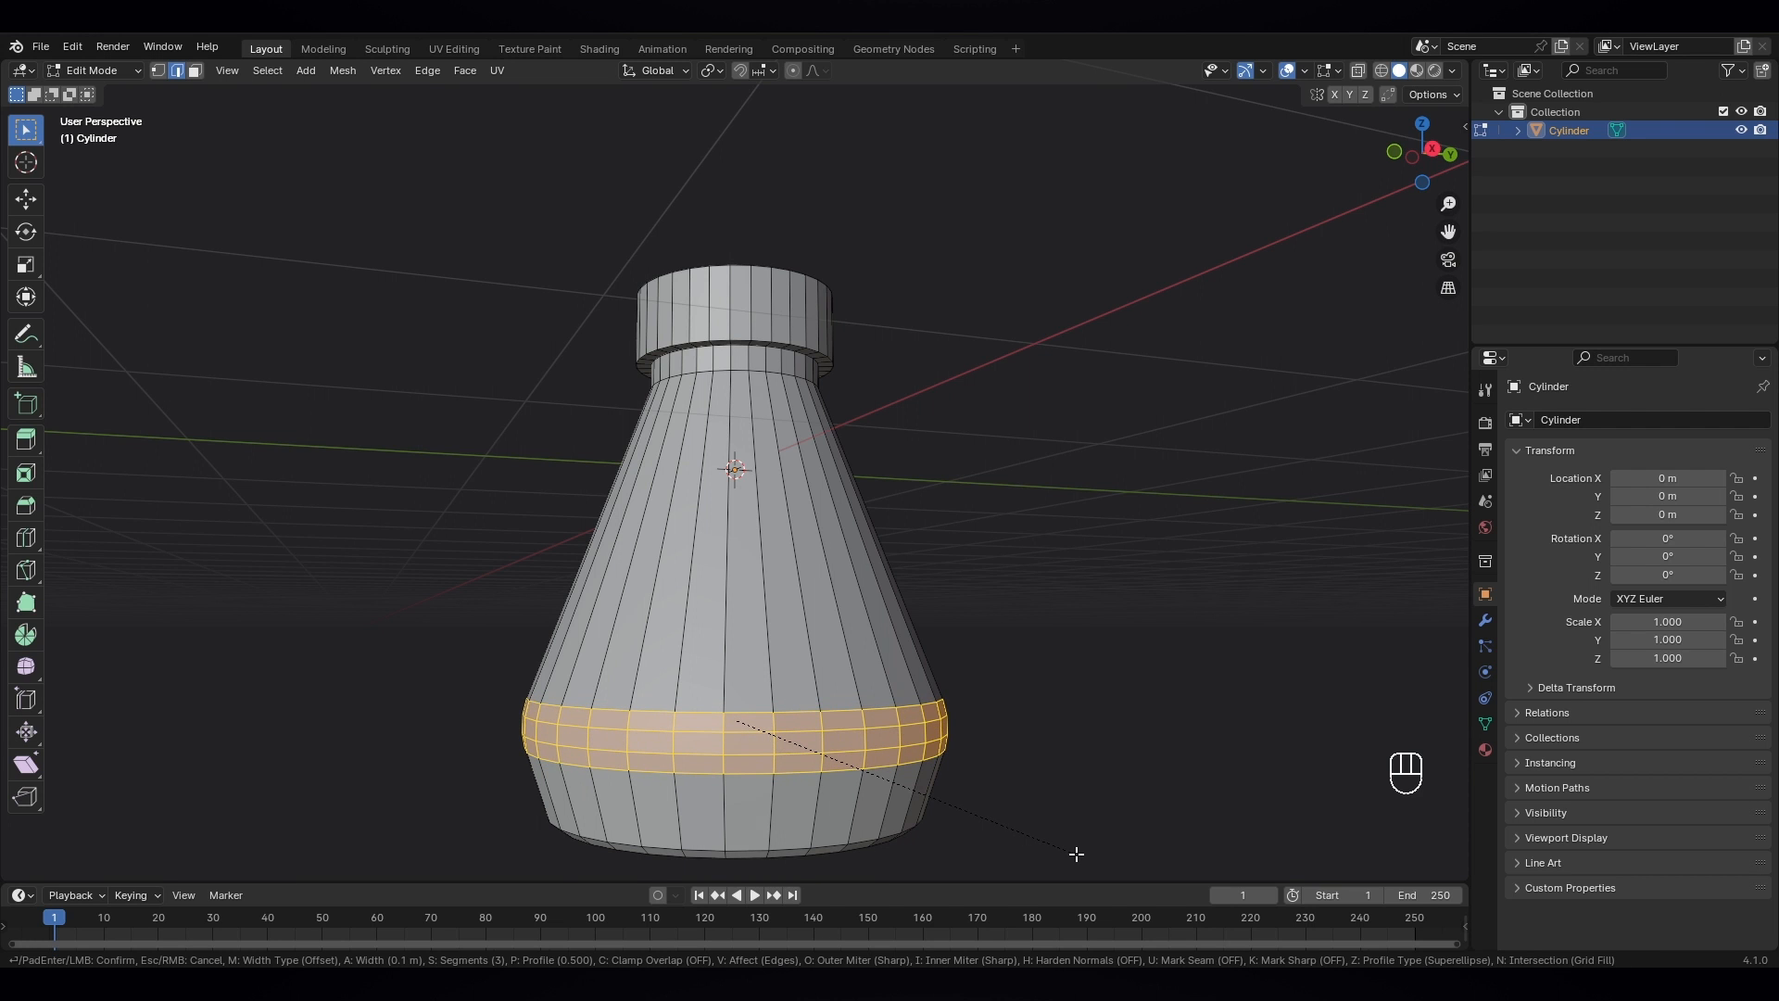
pyautogui.click(1075, 848)
# - Bevel the edge loop where the cone meets the neck by about 0.037 m with two segments
pyautogui.moveTo(1075, 848); pyautogui.dragTo(921, 484, button='middle')
pyautogui.scroll(3, 869, 534)
pyautogui.click(795, 417)
pyautogui.keyDown('alt'); pyautogui.click(791, 414); pyautogui.keyUp('alt')
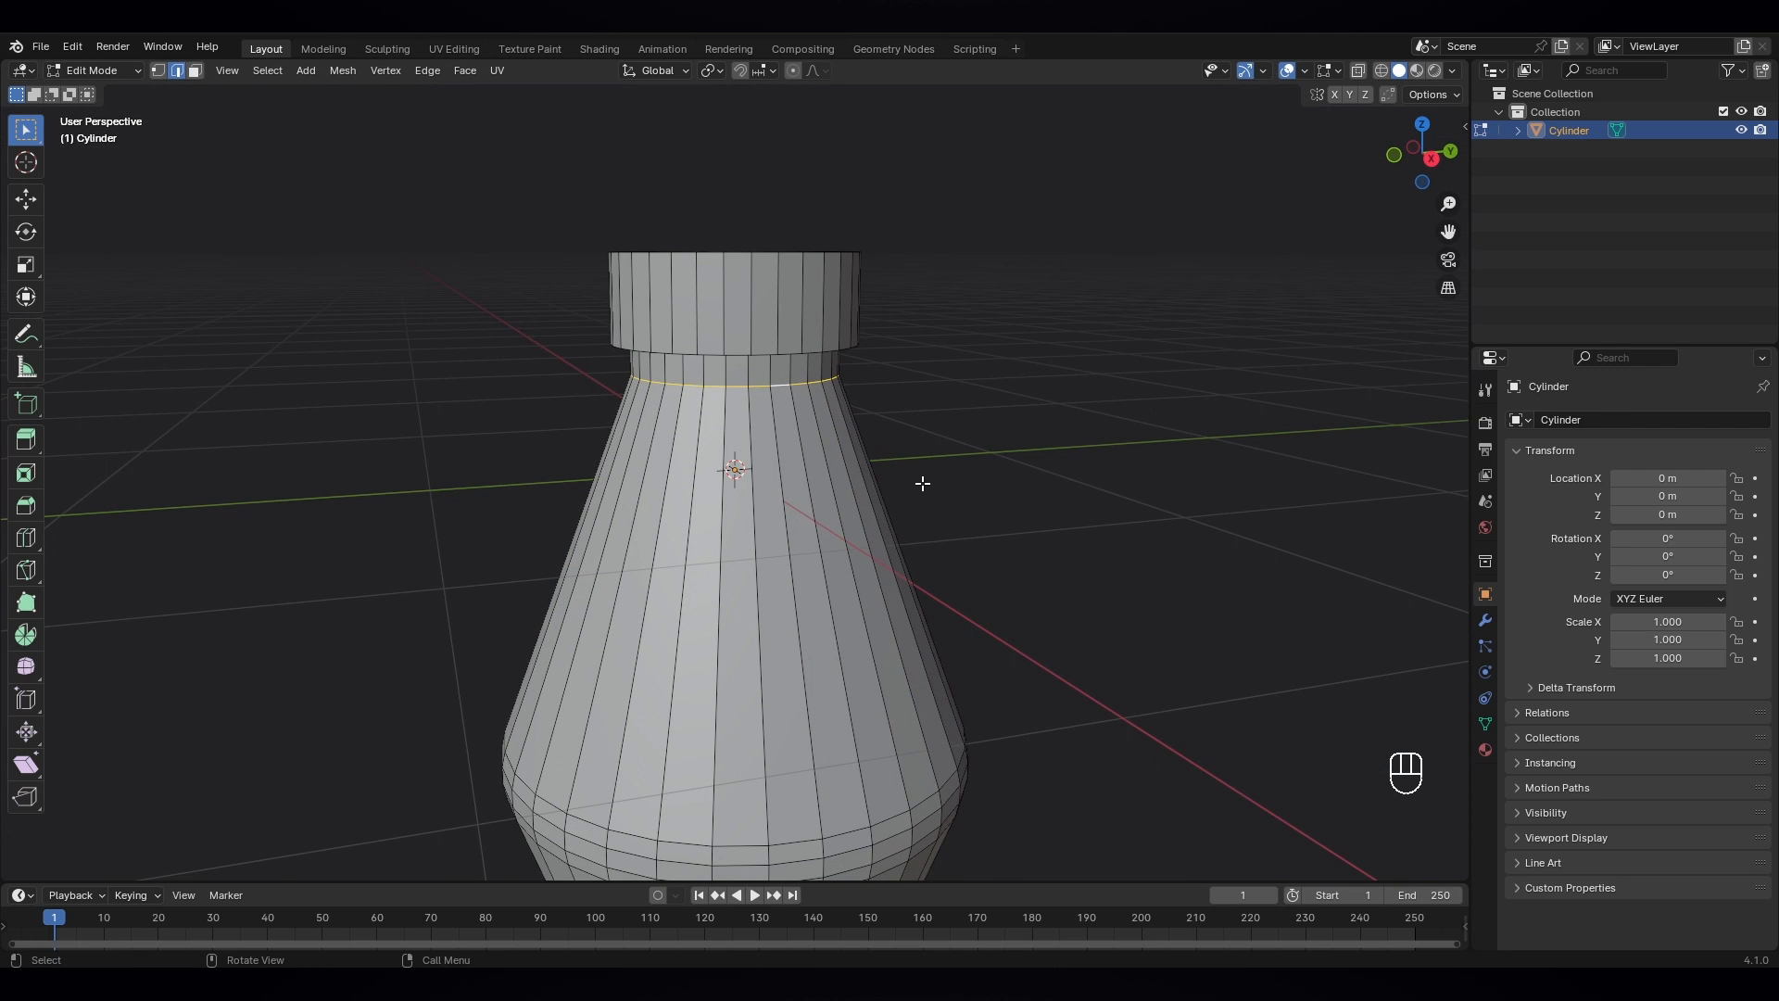
pyautogui.hotkey('ctrl', 'b')
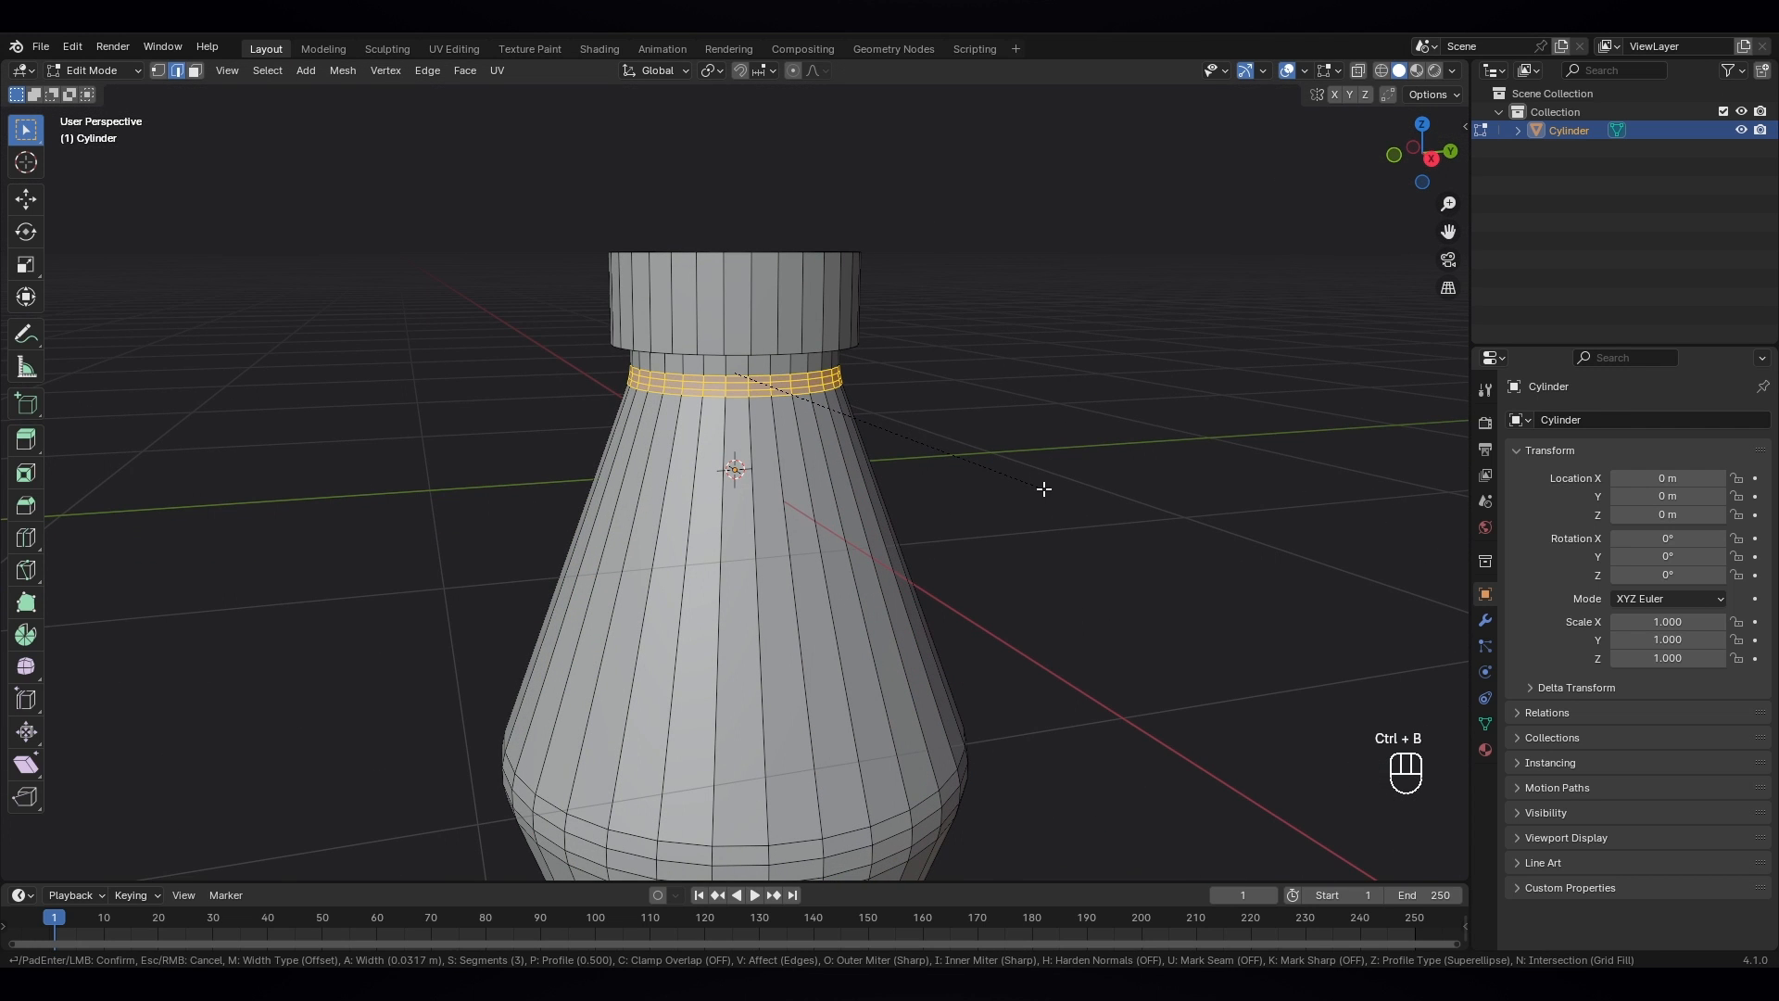
pyautogui.scroll(-1, 1045, 490)
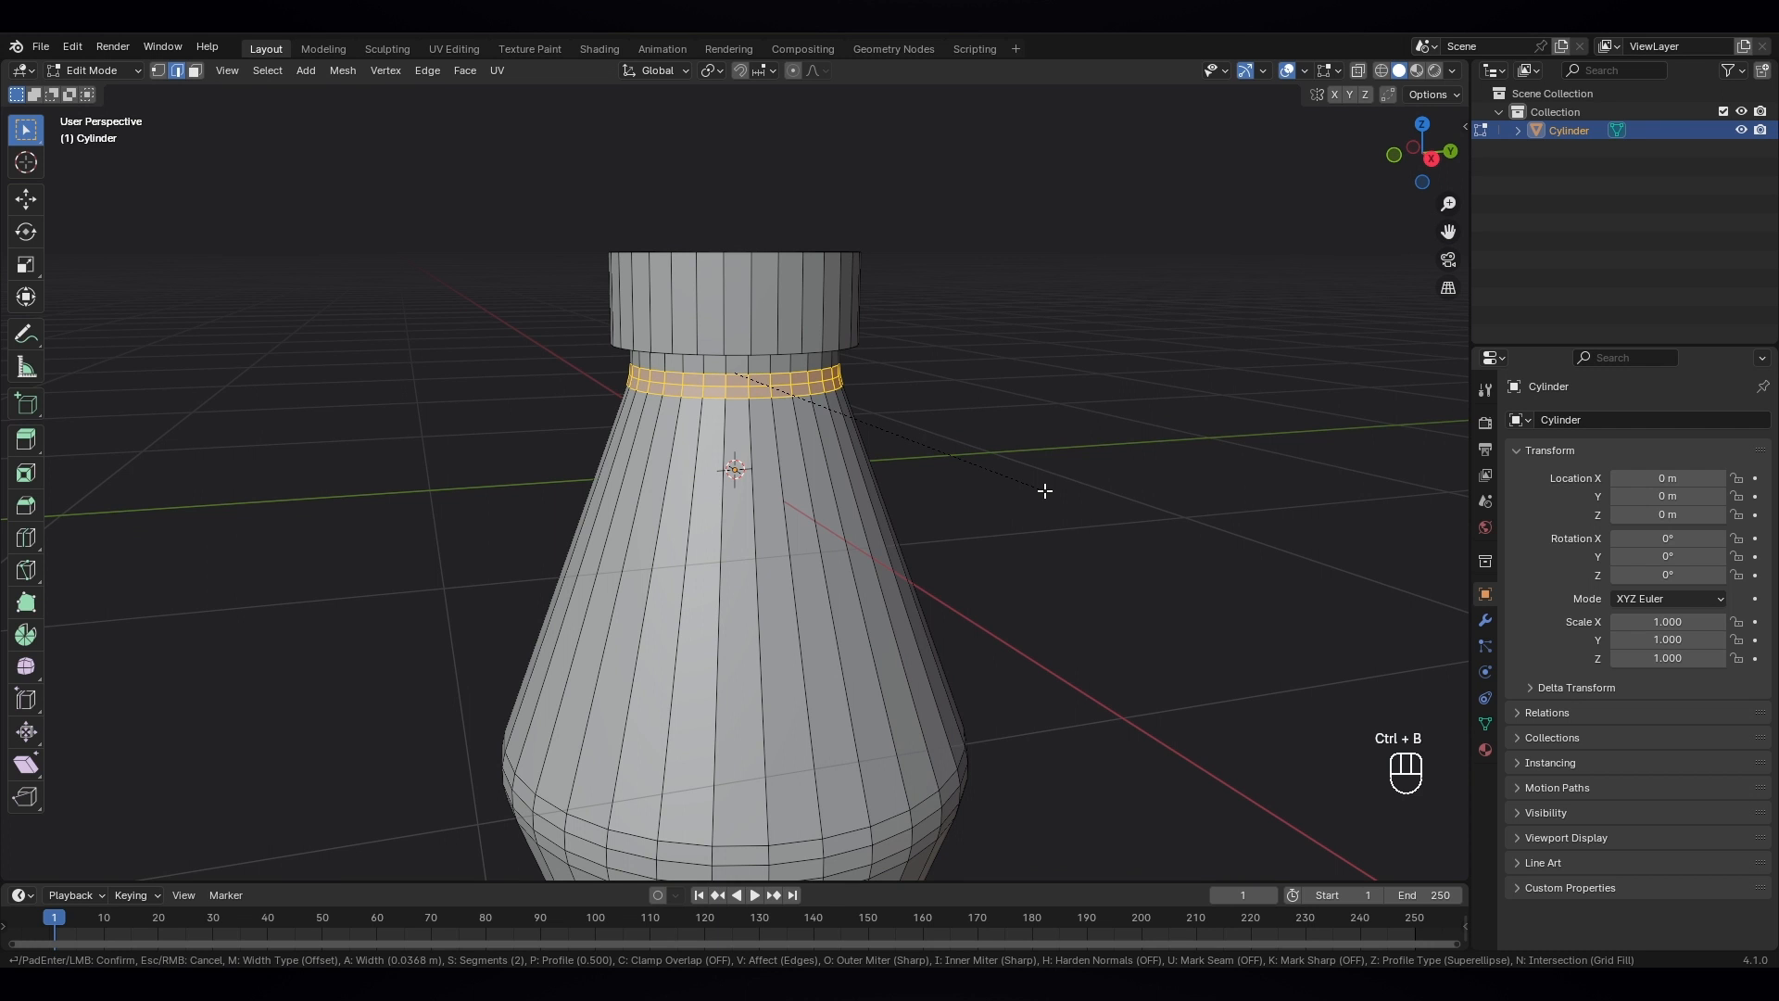
pyautogui.click(1045, 490)
pyautogui.moveTo(1004, 509); pyautogui.dragTo(1020, 556, button='middle')
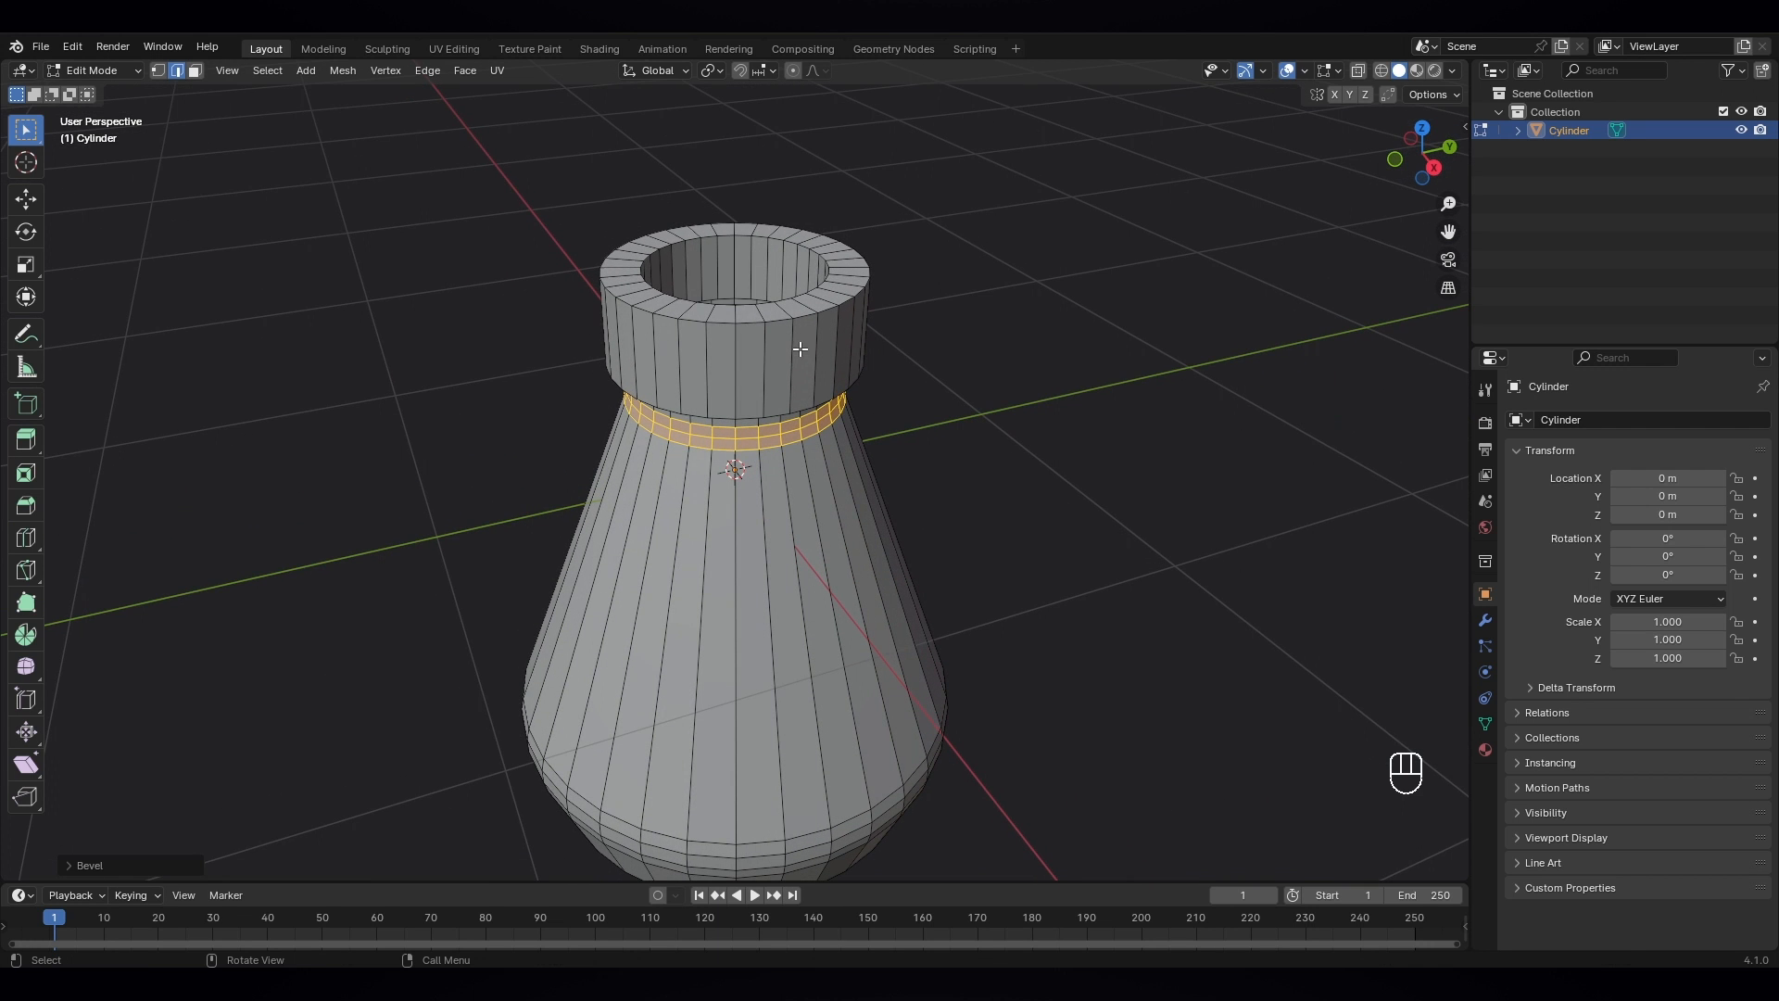
# - Bevel the collar's outer top and bottom edge loops together by about 0.019 m with one segment
pyautogui.hotkey('alt', 'a')
pyautogui.keyDown('alt'); pyautogui.click(790, 320); pyautogui.keyUp('alt')
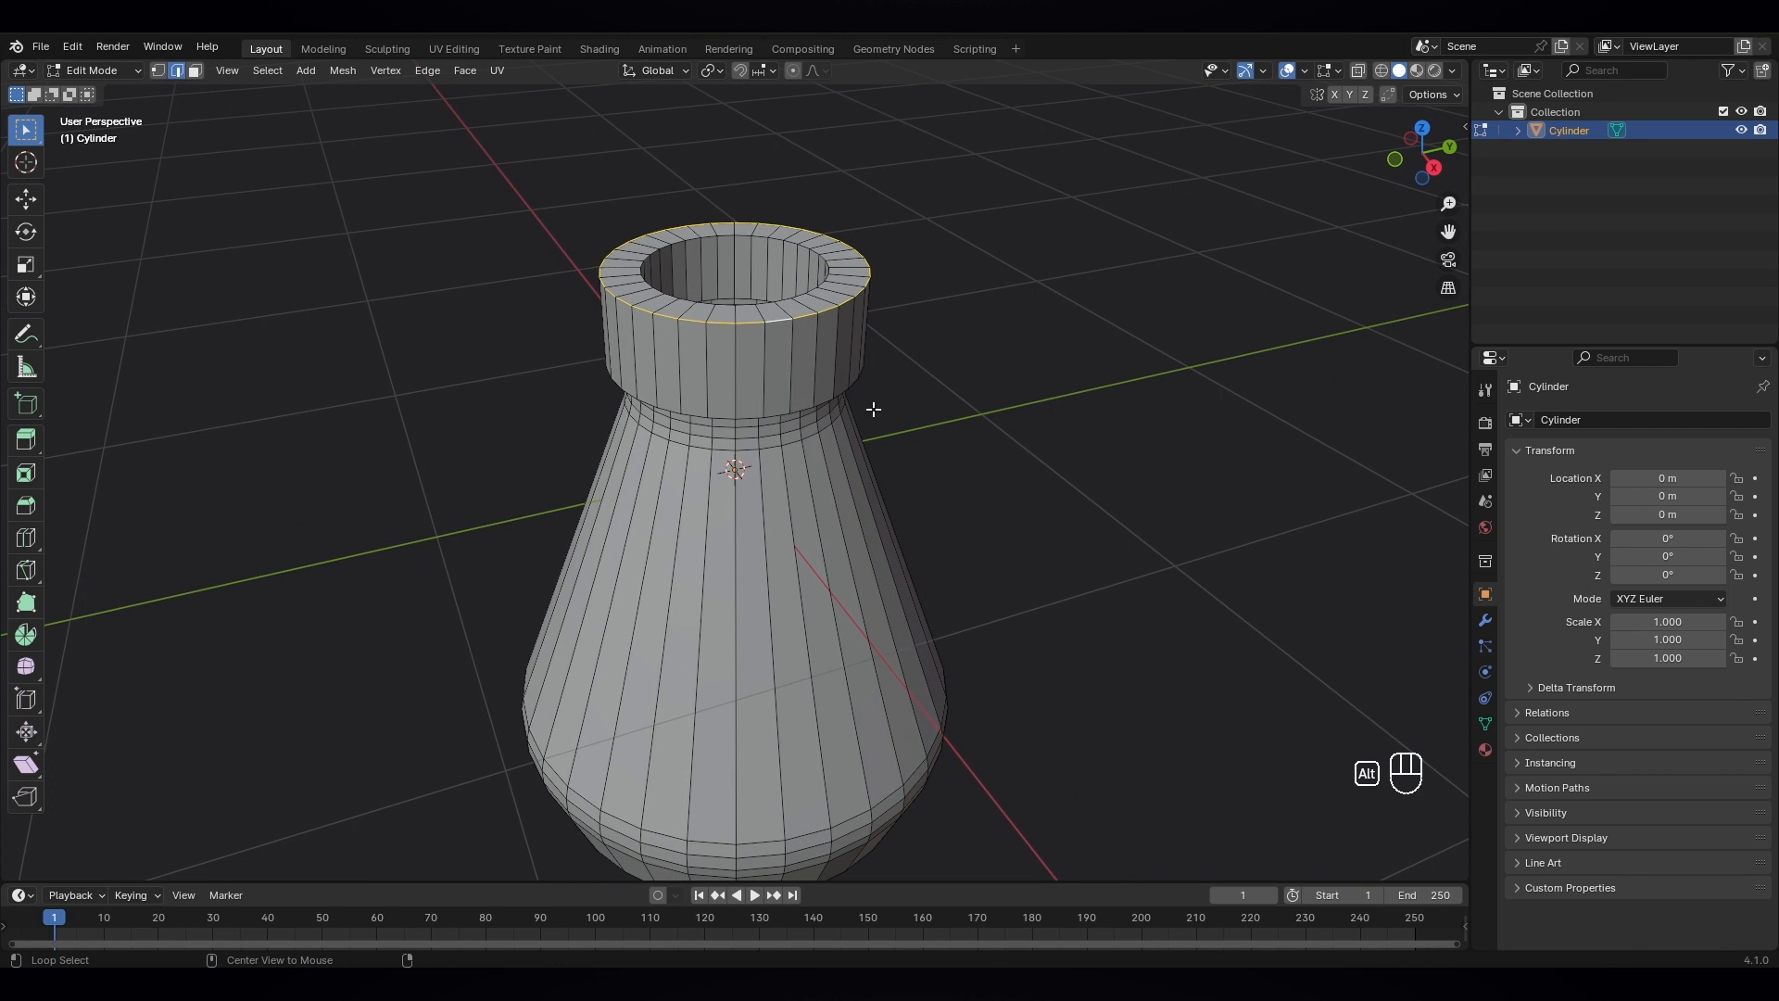
pyautogui.scroll(3, 873, 409)
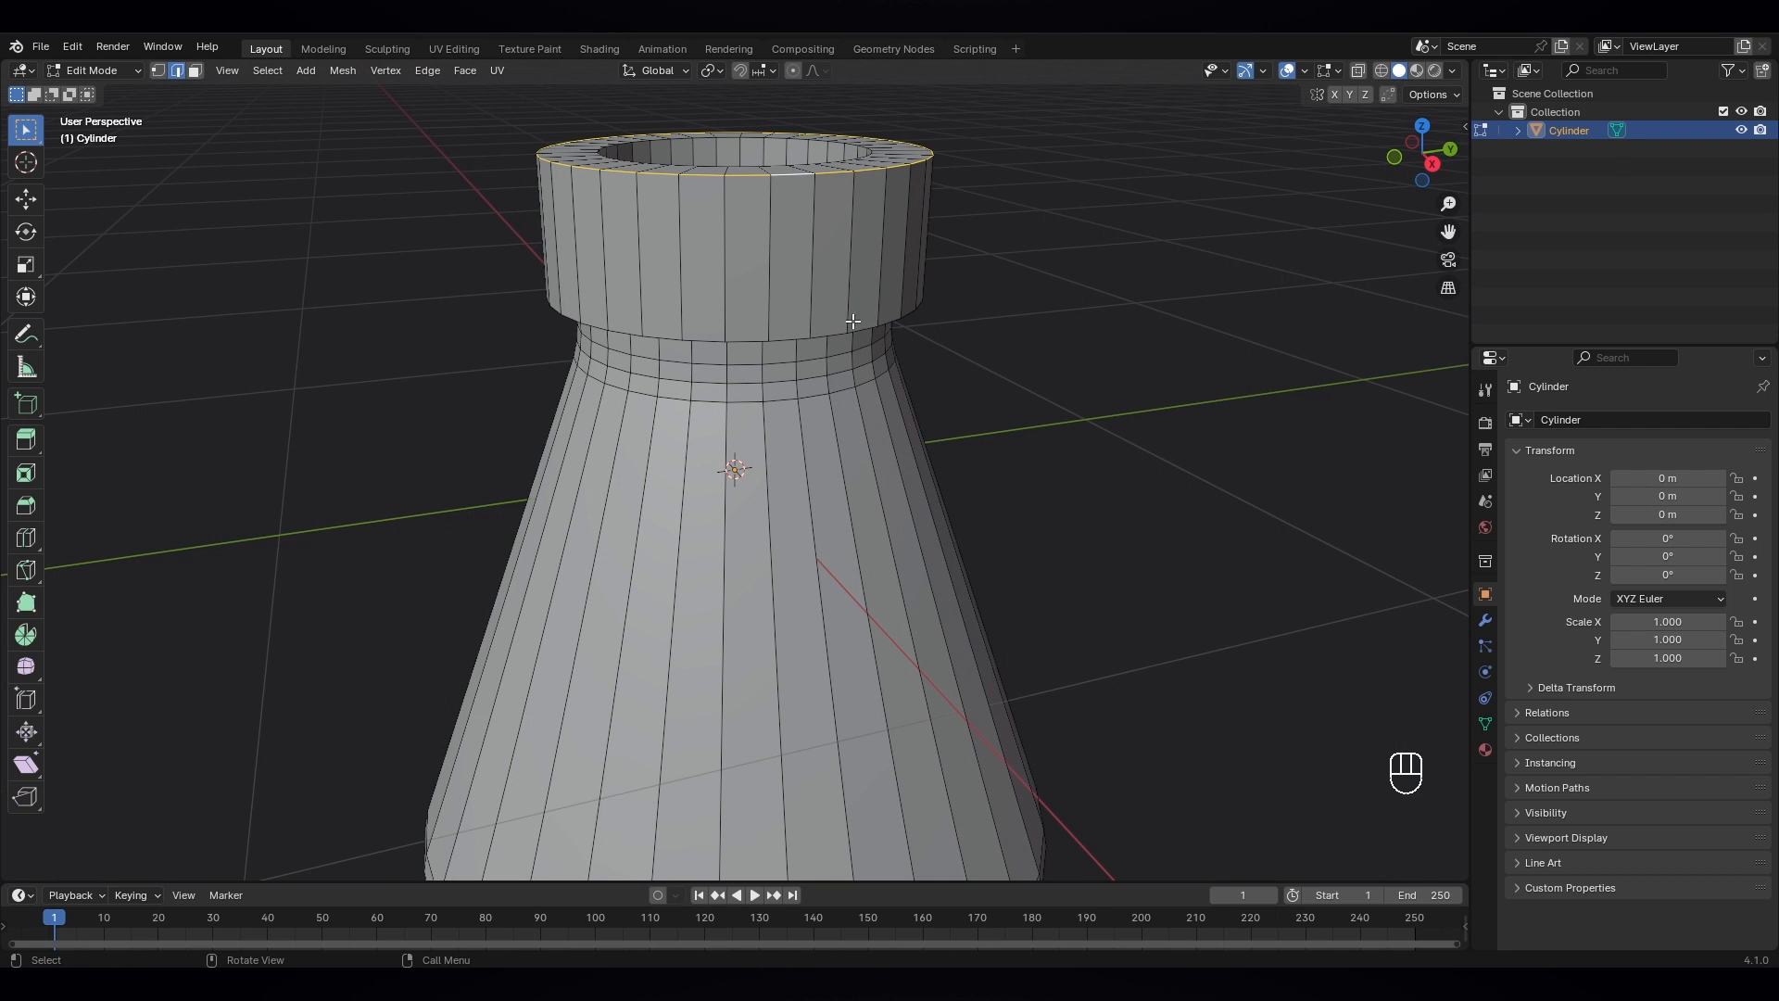
pyautogui.keyDown('alt'); pyautogui.keyDown('shift'); pyautogui.click(798, 341); pyautogui.keyUp('shift'); pyautogui.keyUp('alt')
pyautogui.moveTo(798, 341); pyautogui.dragTo(1010, 494, button='middle')
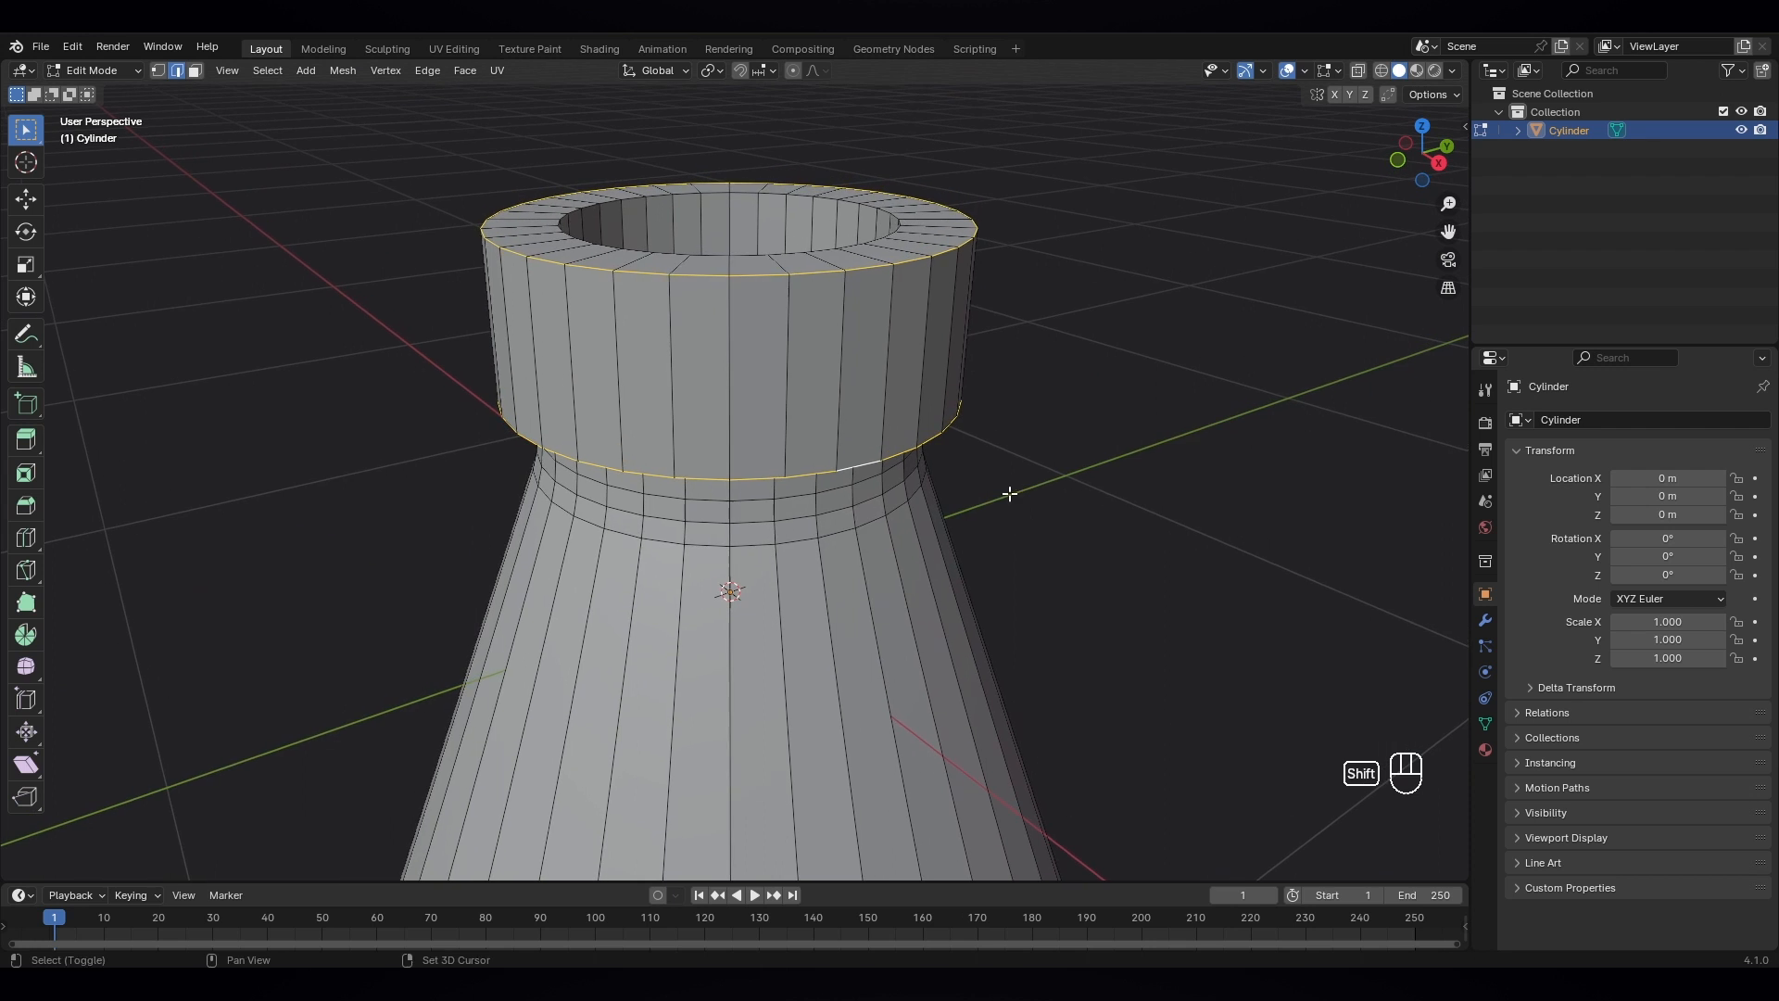
pyautogui.hotkey('ctrl', 'b')
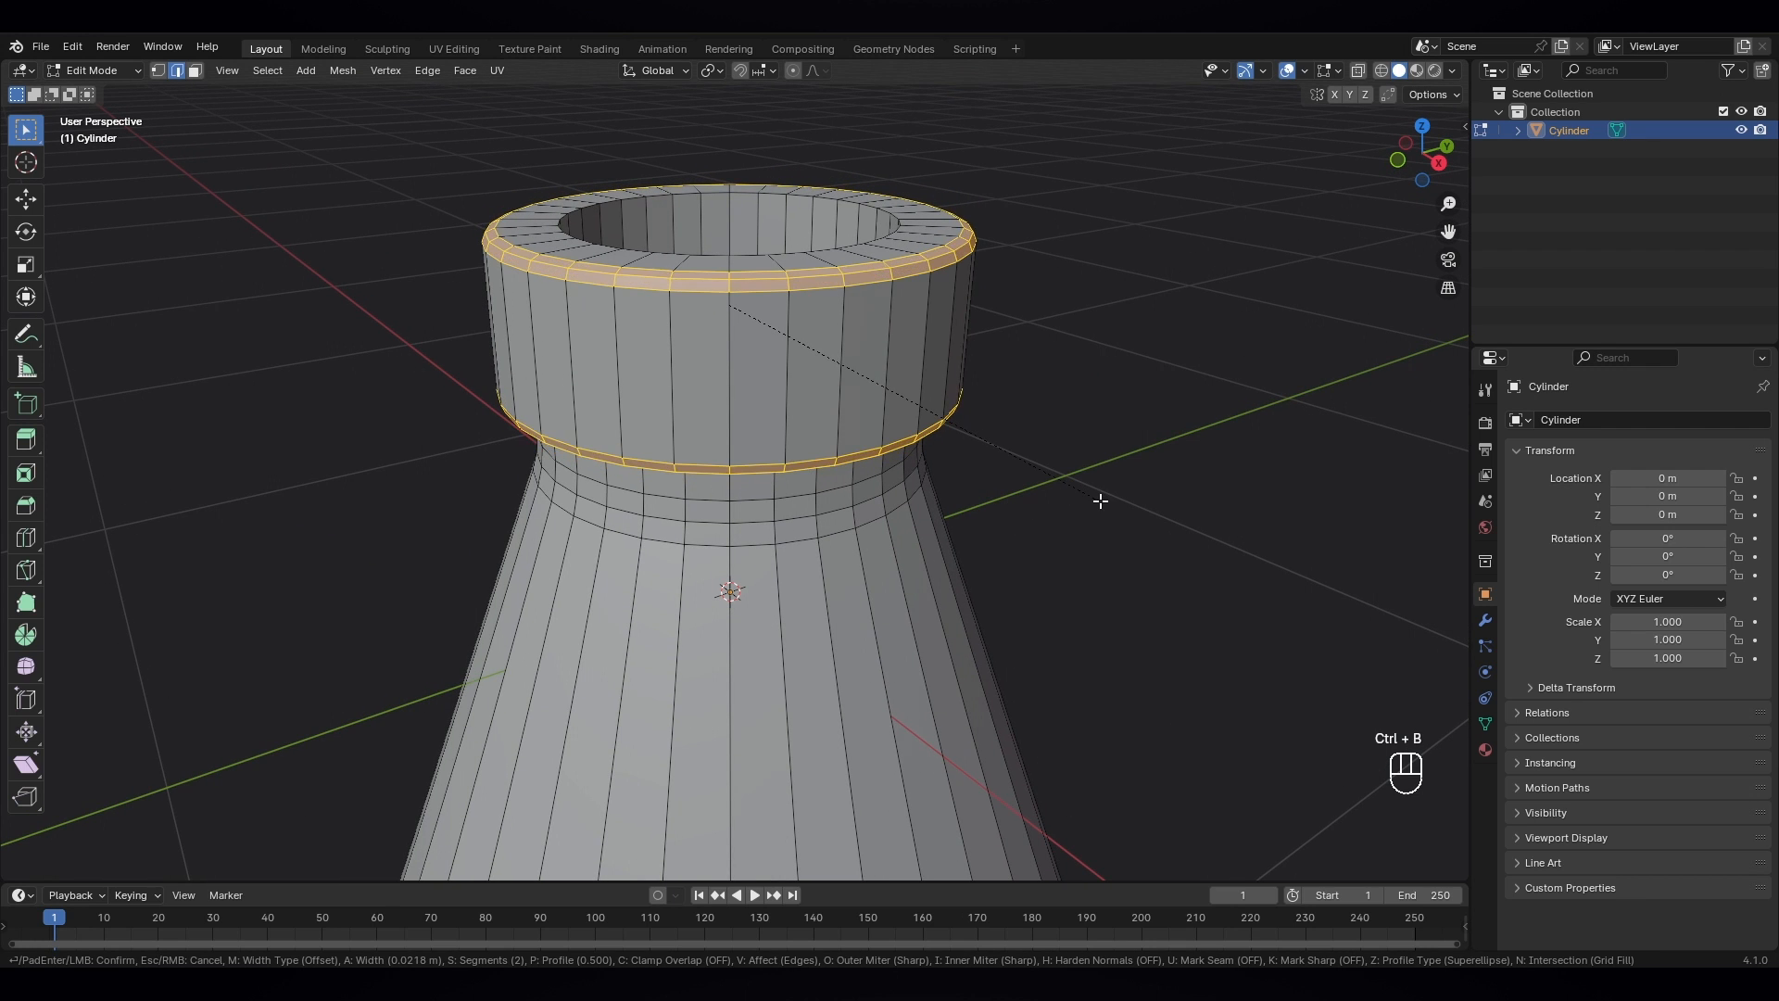
pyautogui.scroll(-1, 1105, 500)
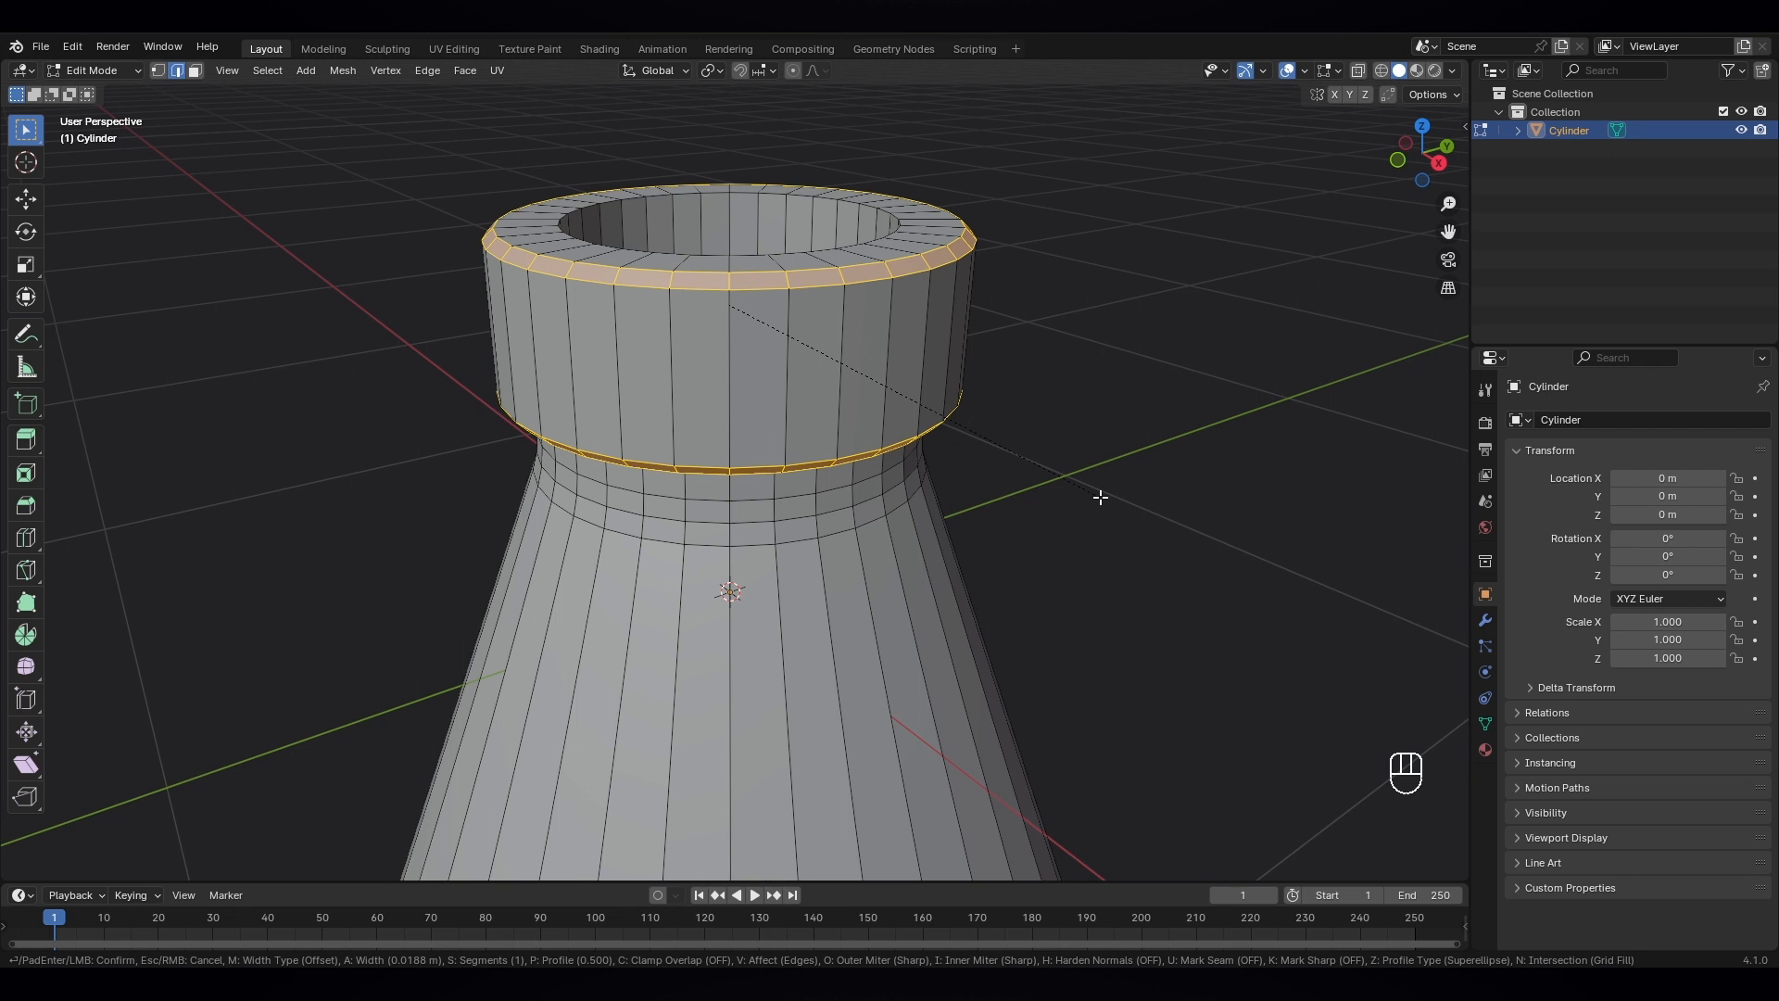
pyautogui.click(1100, 497)
# - Bevel the inner edge loop around the collar's opening by about 0.024 m
pyautogui.moveTo(1100, 496); pyautogui.dragTo(1096, 488, button='middle')
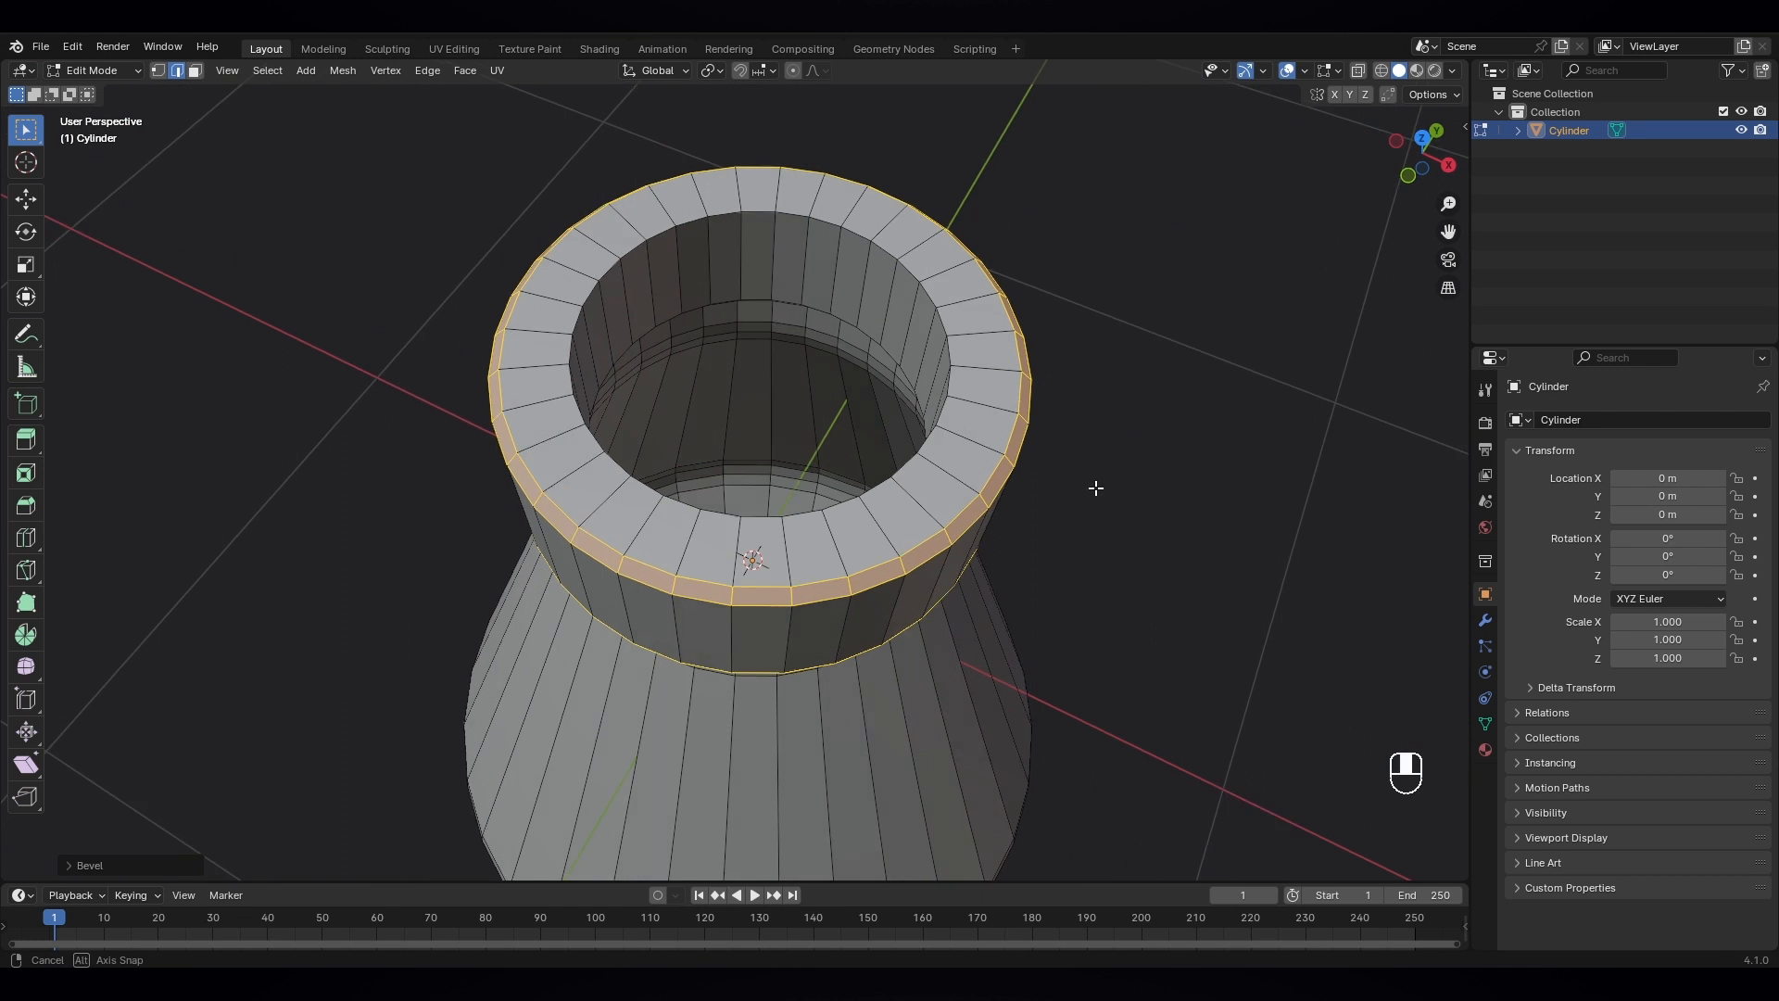
pyautogui.keyDown('alt'); pyautogui.click(937, 427); pyautogui.keyUp('alt')
pyautogui.moveTo(937, 427); pyautogui.dragTo(1136, 400, button='middle')
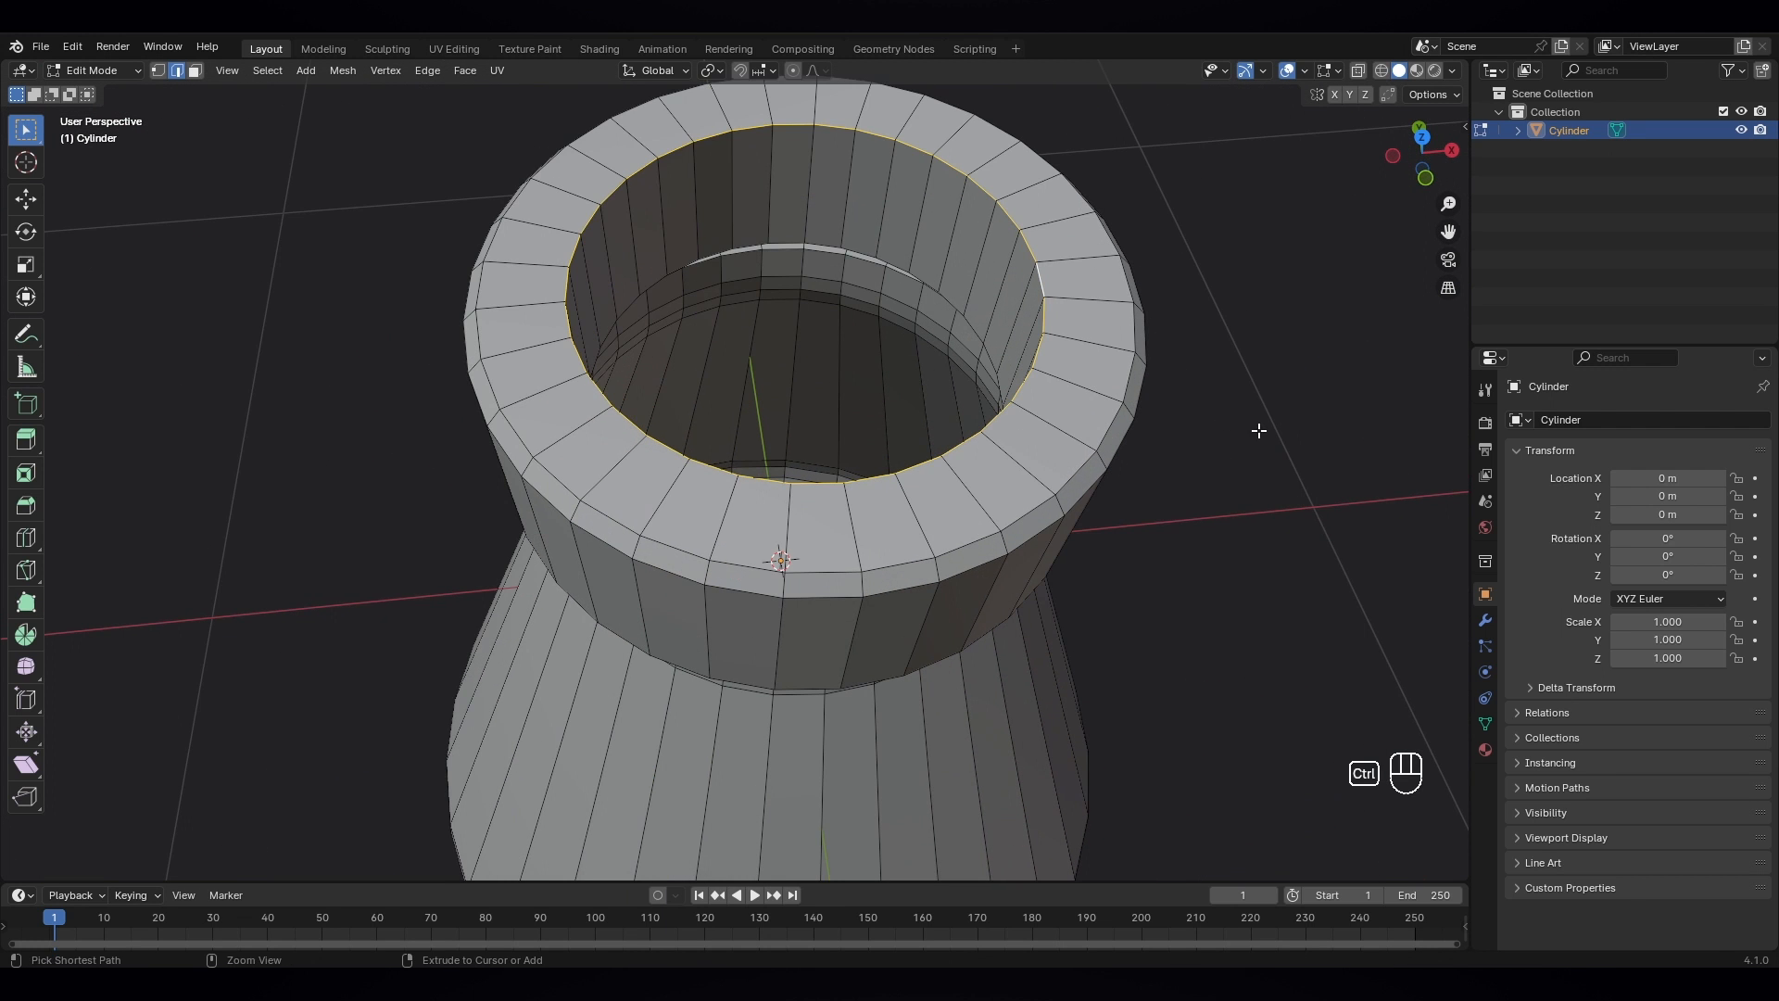
pyautogui.hotkey('ctrl', 'b')
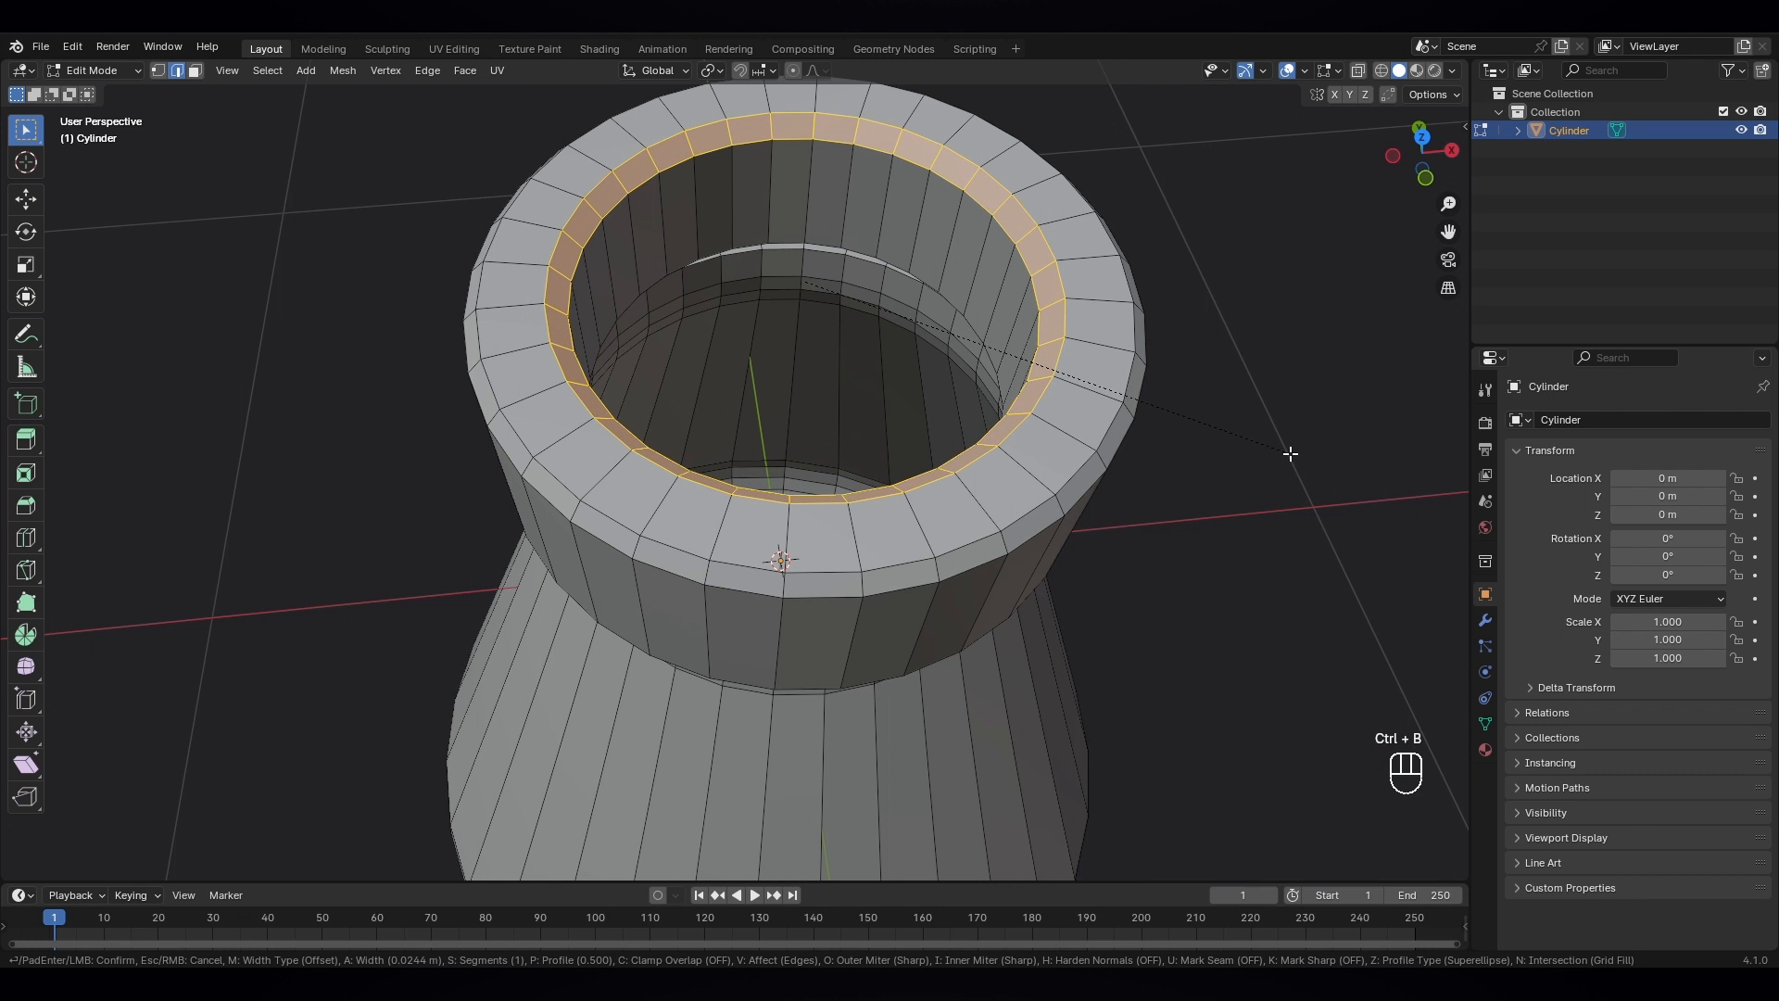
pyautogui.scroll(2, 1288, 448)
pyautogui.click(1287, 448)
pyautogui.scroll(-4, 1072, 548)
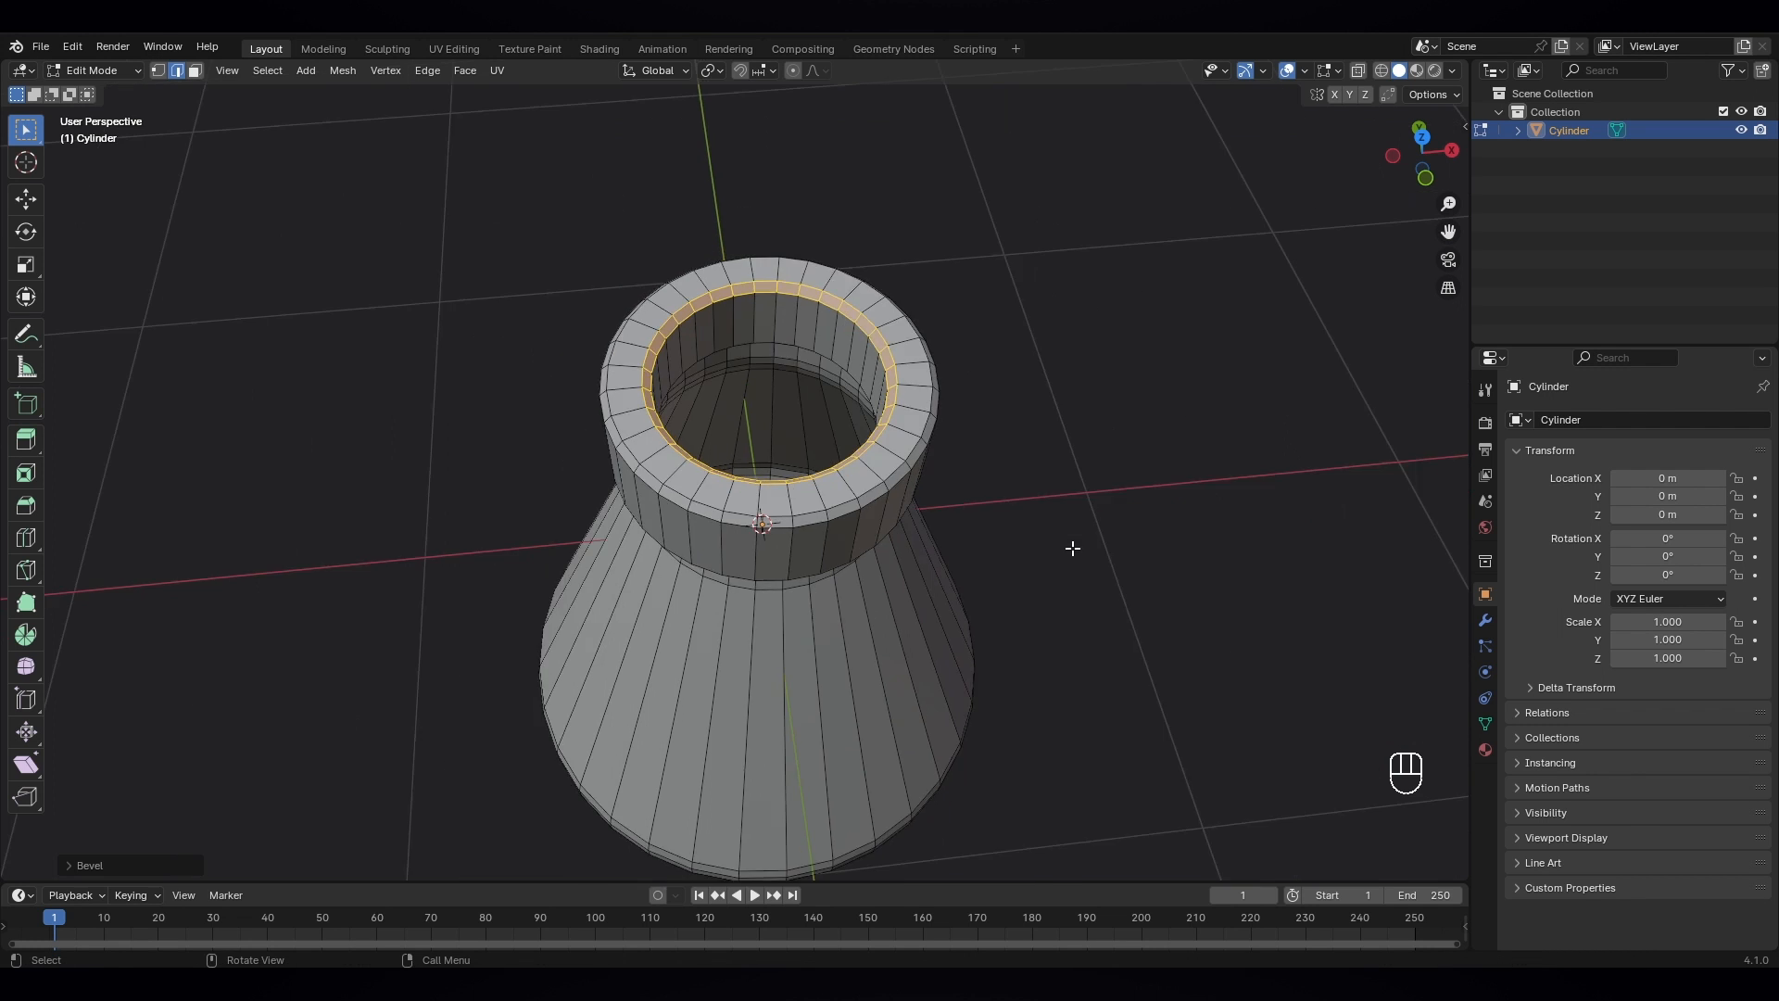
# - Return the bottle to Object Mode and add a Solidify modifier to it
pyautogui.moveTo(1072, 547); pyautogui.dragTo(1024, 426, button='middle')
pyautogui.scroll(-4, 938, 492)
pyautogui.moveTo(868, 579)
pyautogui.mouseDown(button='middle')
pyautogui.moveTo(901, 457)
pyautogui.moveTo(901, 584)
pyautogui.mouseUp(button='middle')
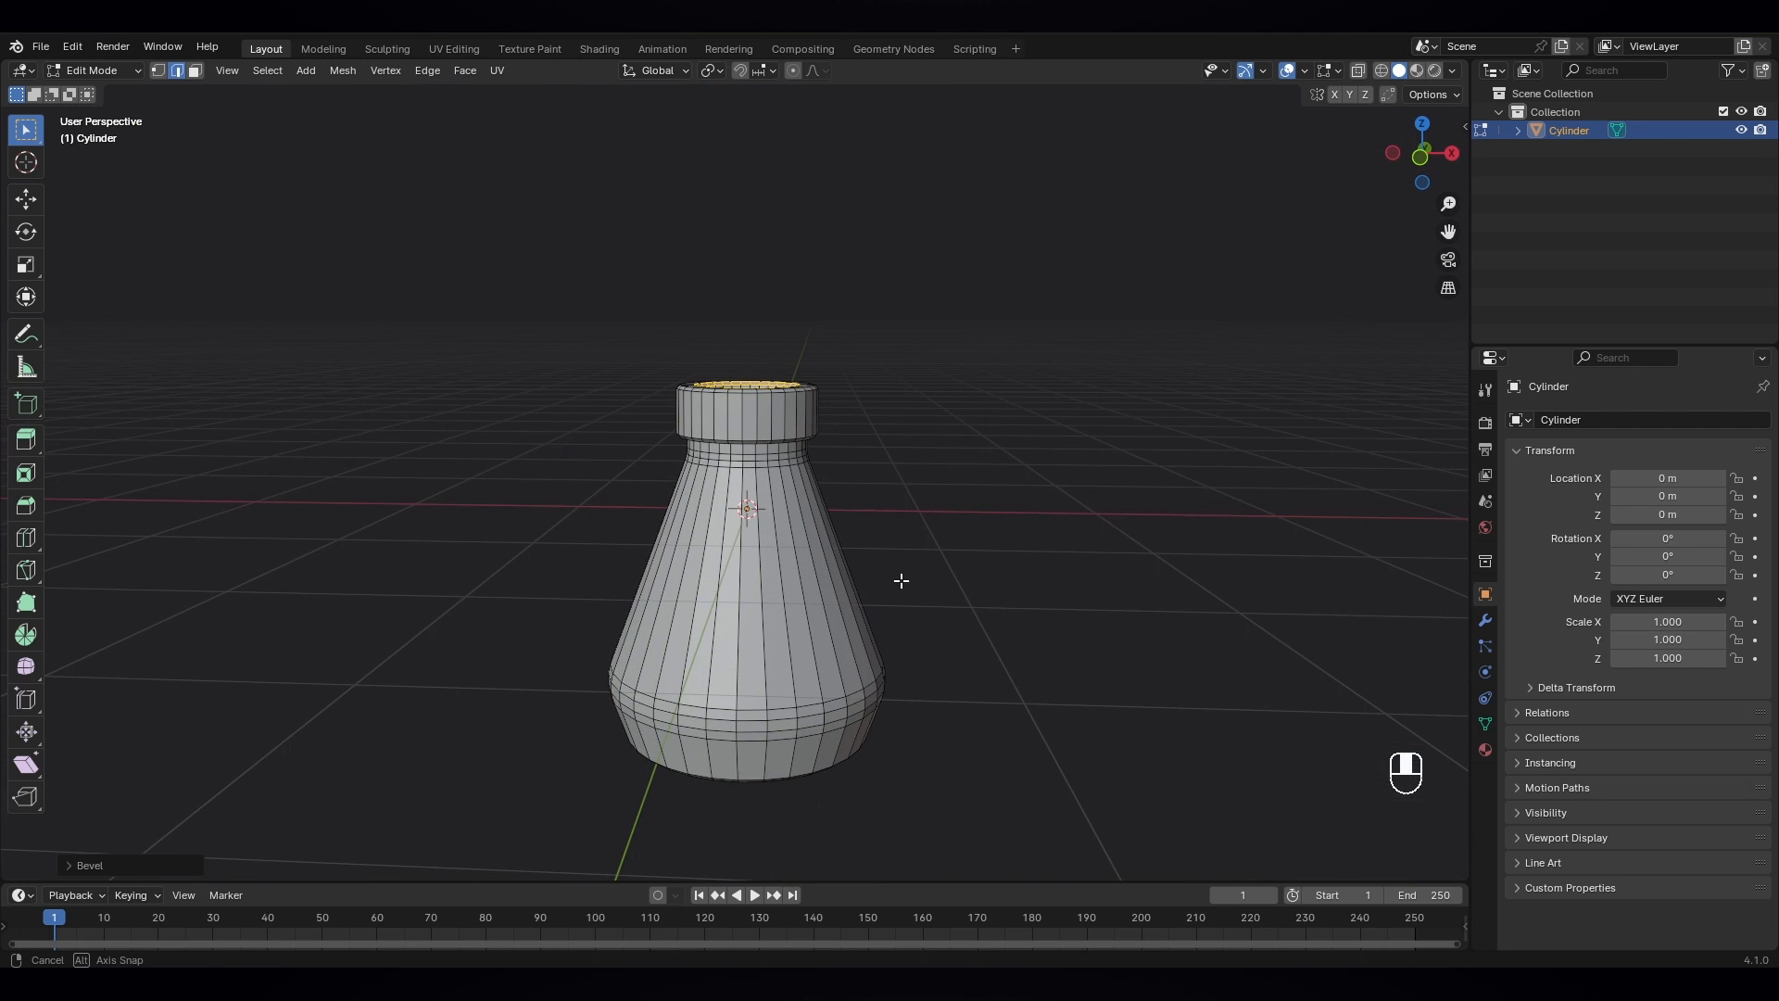
pyautogui.click(126, 78)
pyautogui.click(124, 95)
pyautogui.scroll(-2, 743, 543)
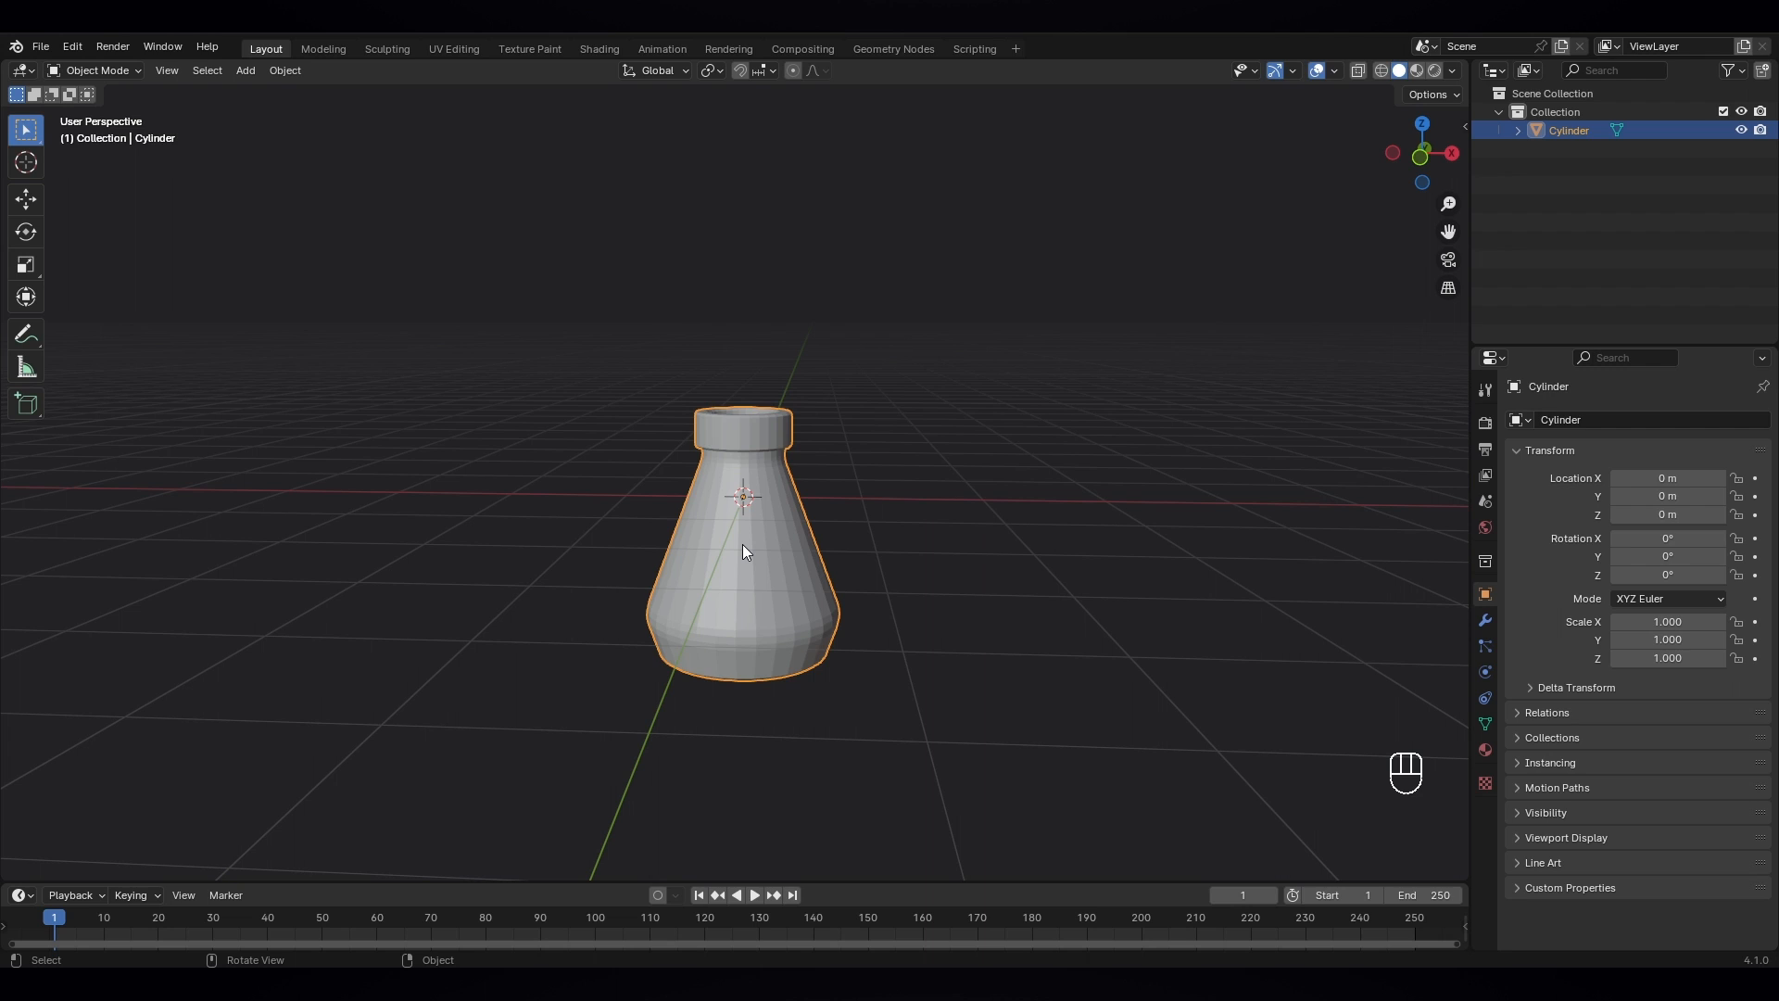
pyautogui.click(1486, 622)
pyautogui.click(1637, 419)
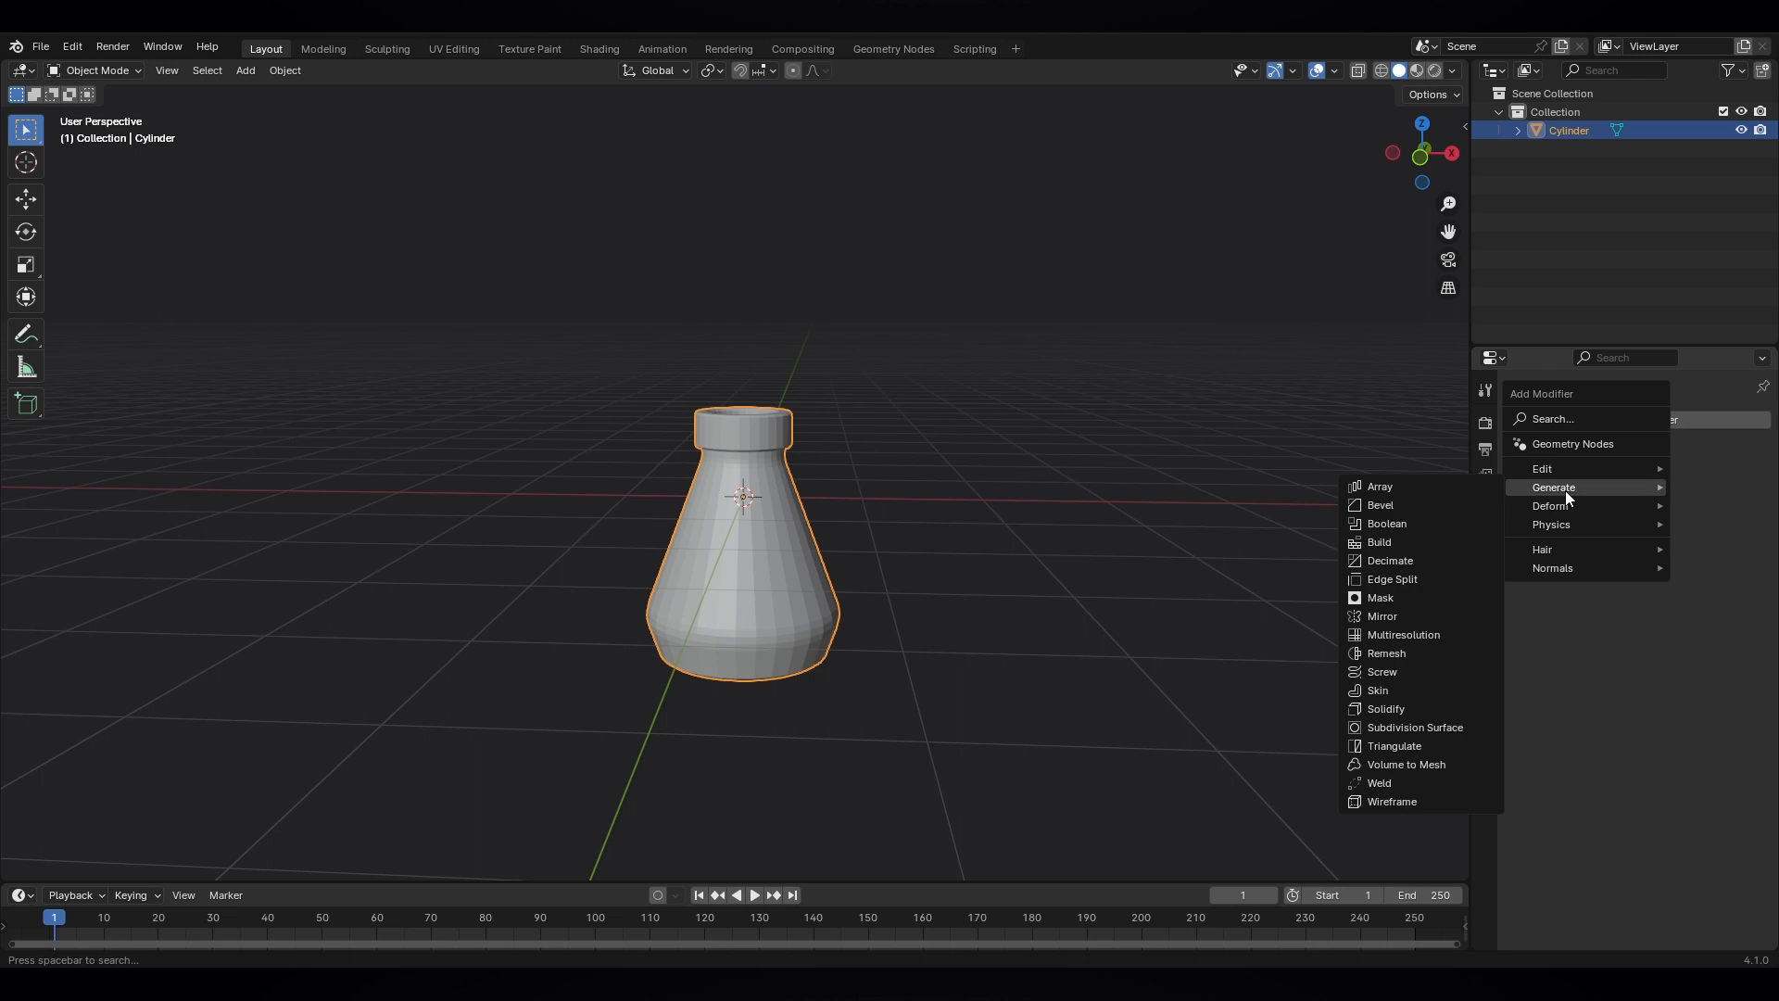
pyautogui.moveTo(1564, 491)
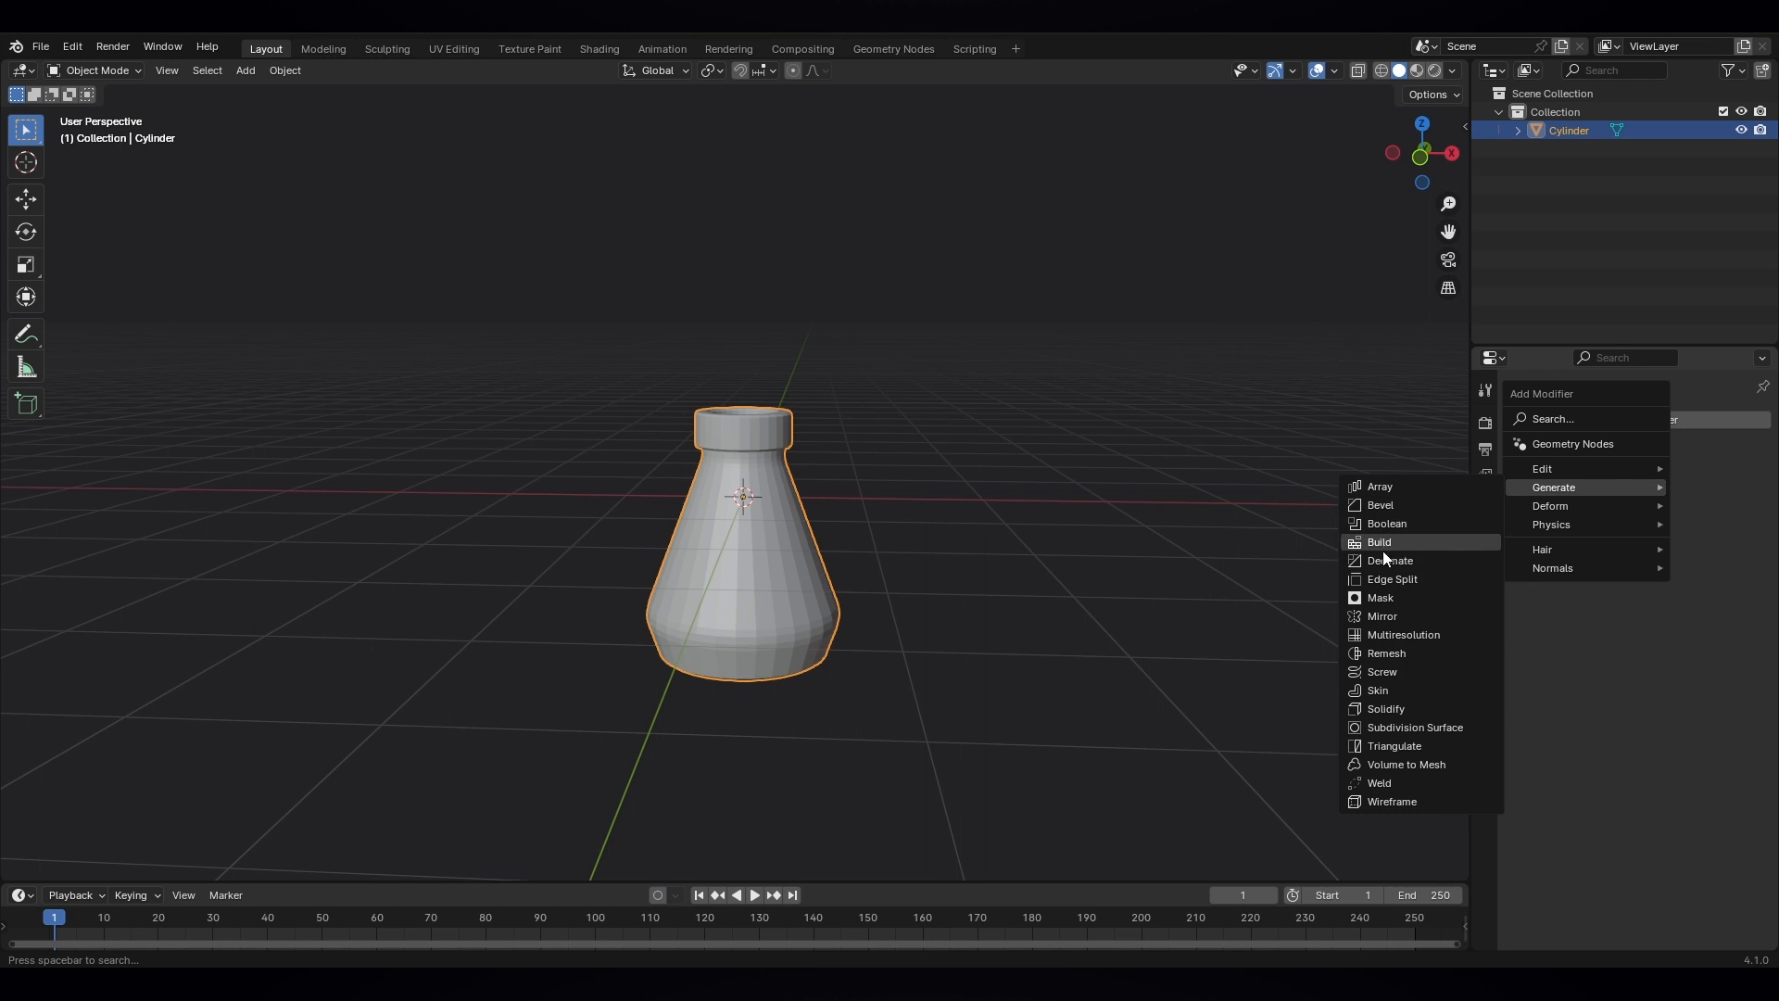
pyautogui.click(1386, 710)
# - Set the Solidify thickness to 0.06 m, using X-ray display to check the bottle's inner wall
pyautogui.scroll(2, 571, 379)
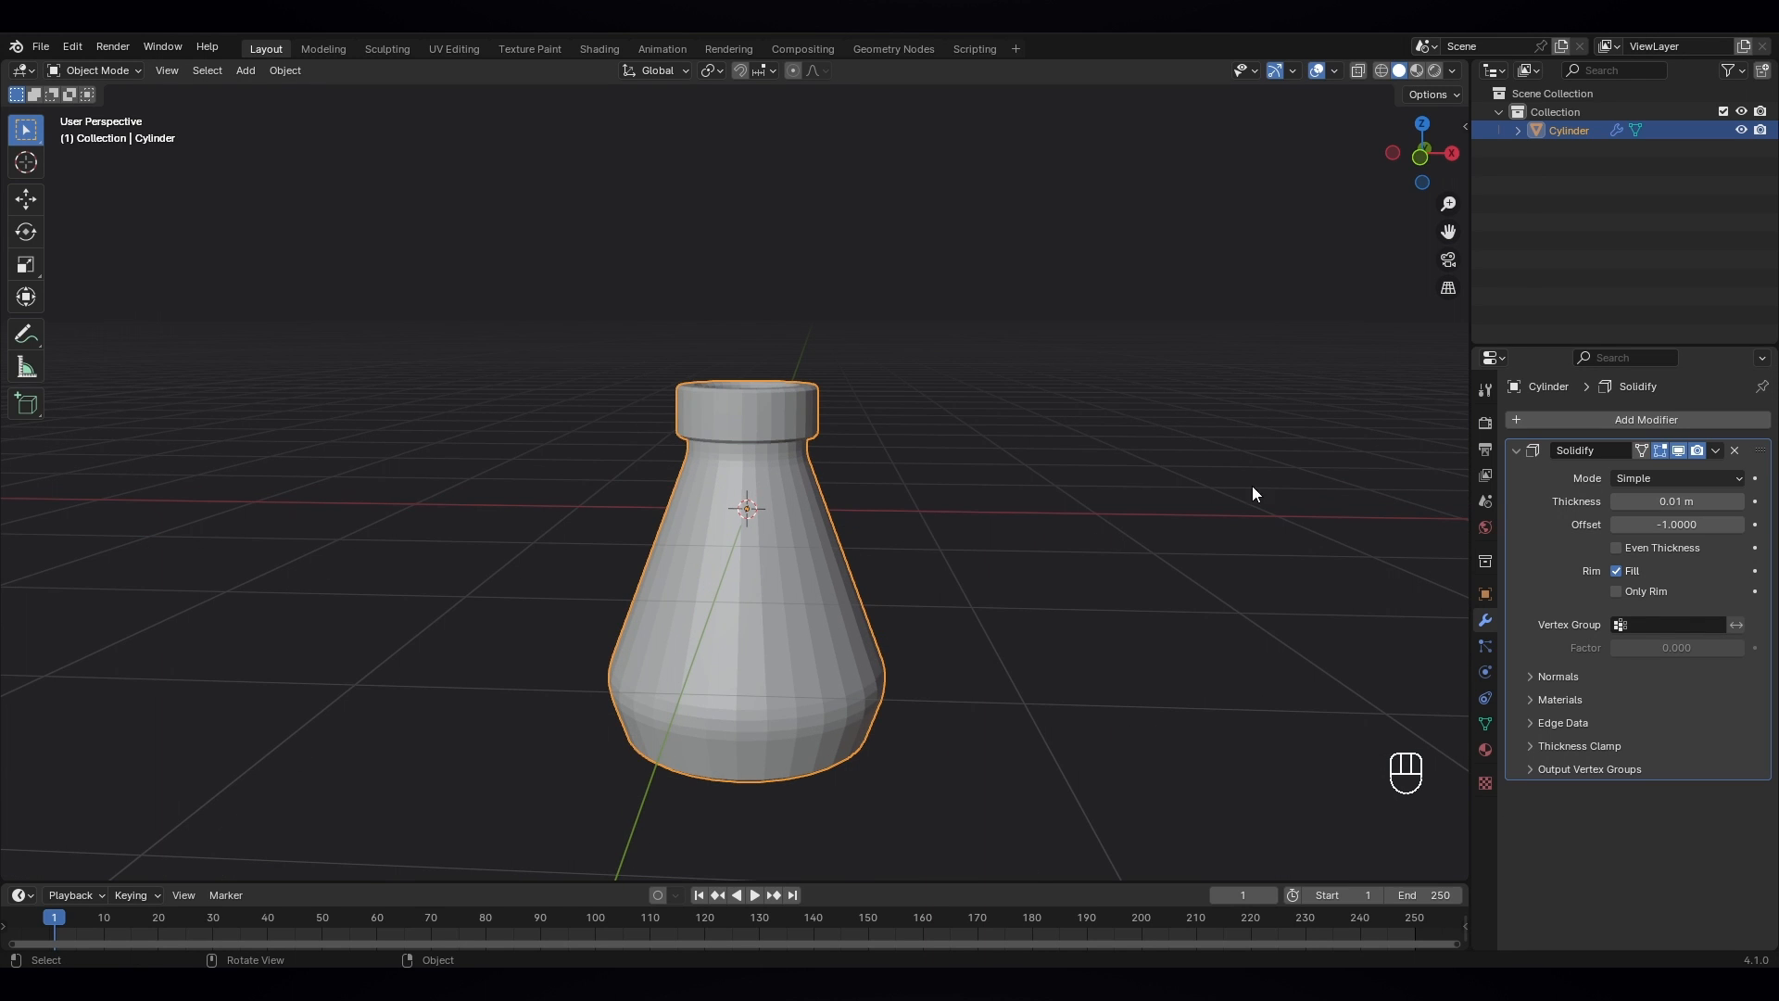
pyautogui.click(1665, 501)
pyautogui.click(1360, 72)
pyautogui.moveTo(682, 544)
pyautogui.mouseDown(button='middle')
pyautogui.moveTo(839, 603)
pyautogui.moveTo(701, 550)
pyautogui.mouseUp(button='middle')
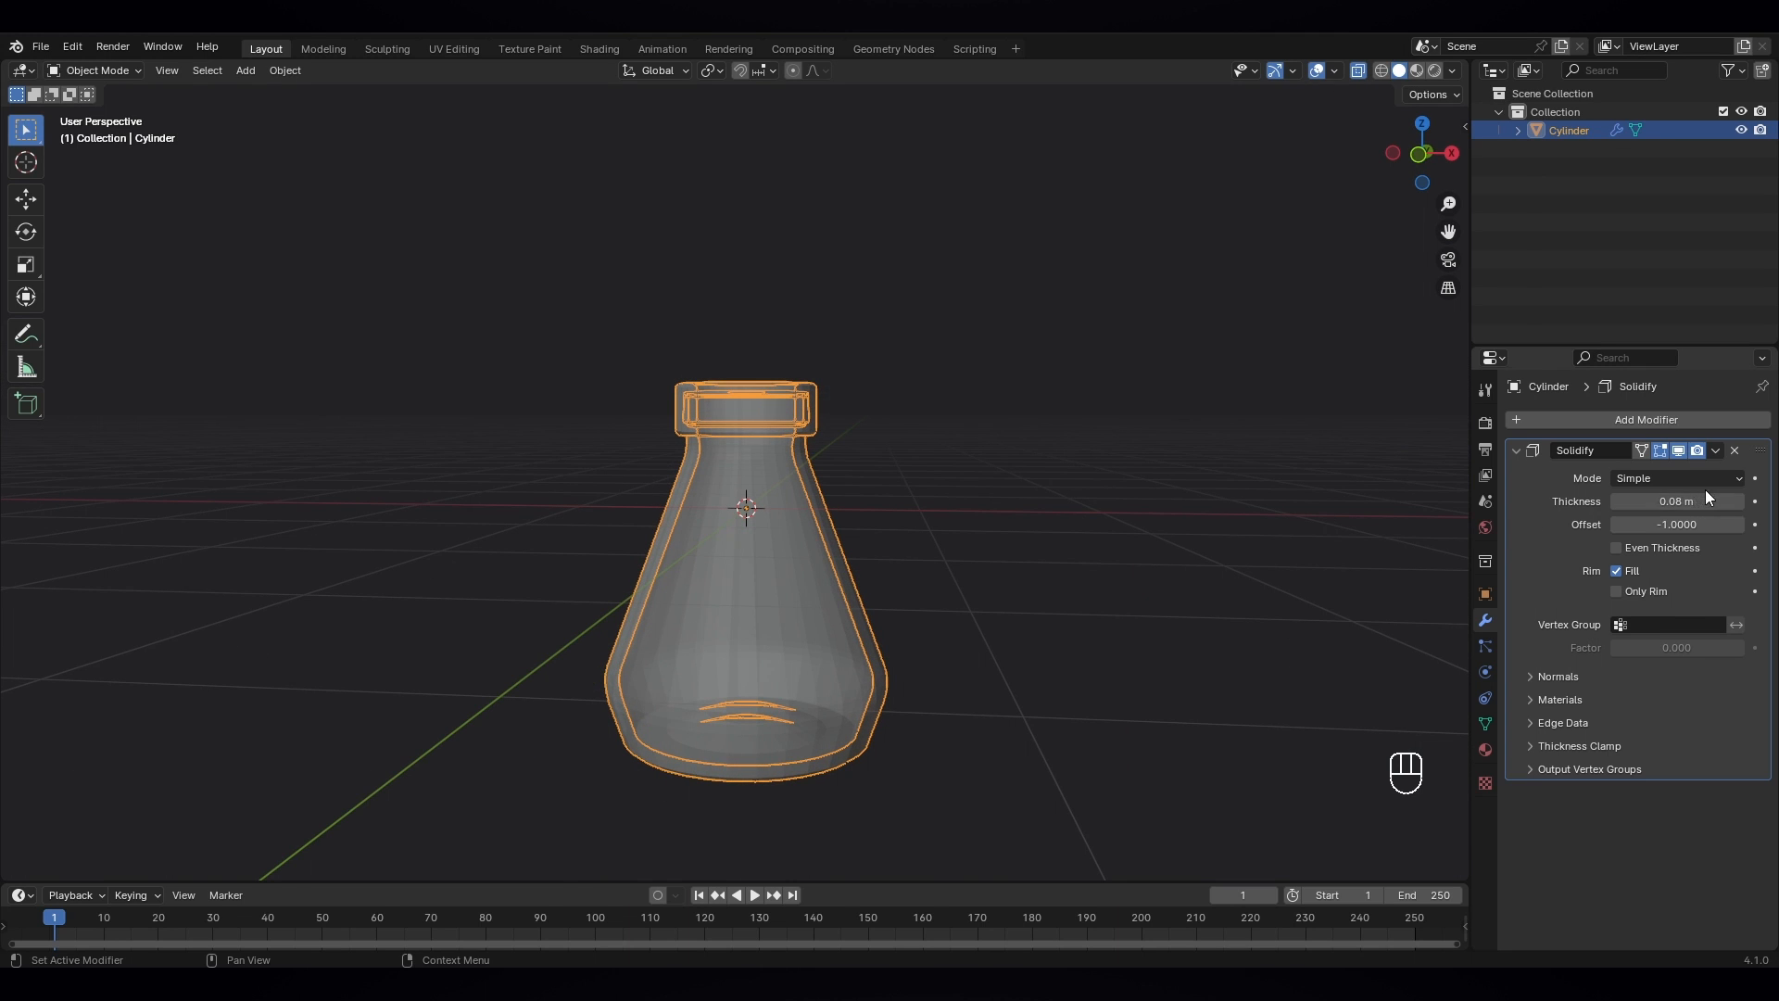
pyautogui.moveTo(1667, 501)
pyautogui.mouseDown()
pyautogui.moveTo(1695, 500)
pyautogui.moveTo(1651, 500)
pyautogui.moveTo(1679, 501)
pyautogui.mouseUp()
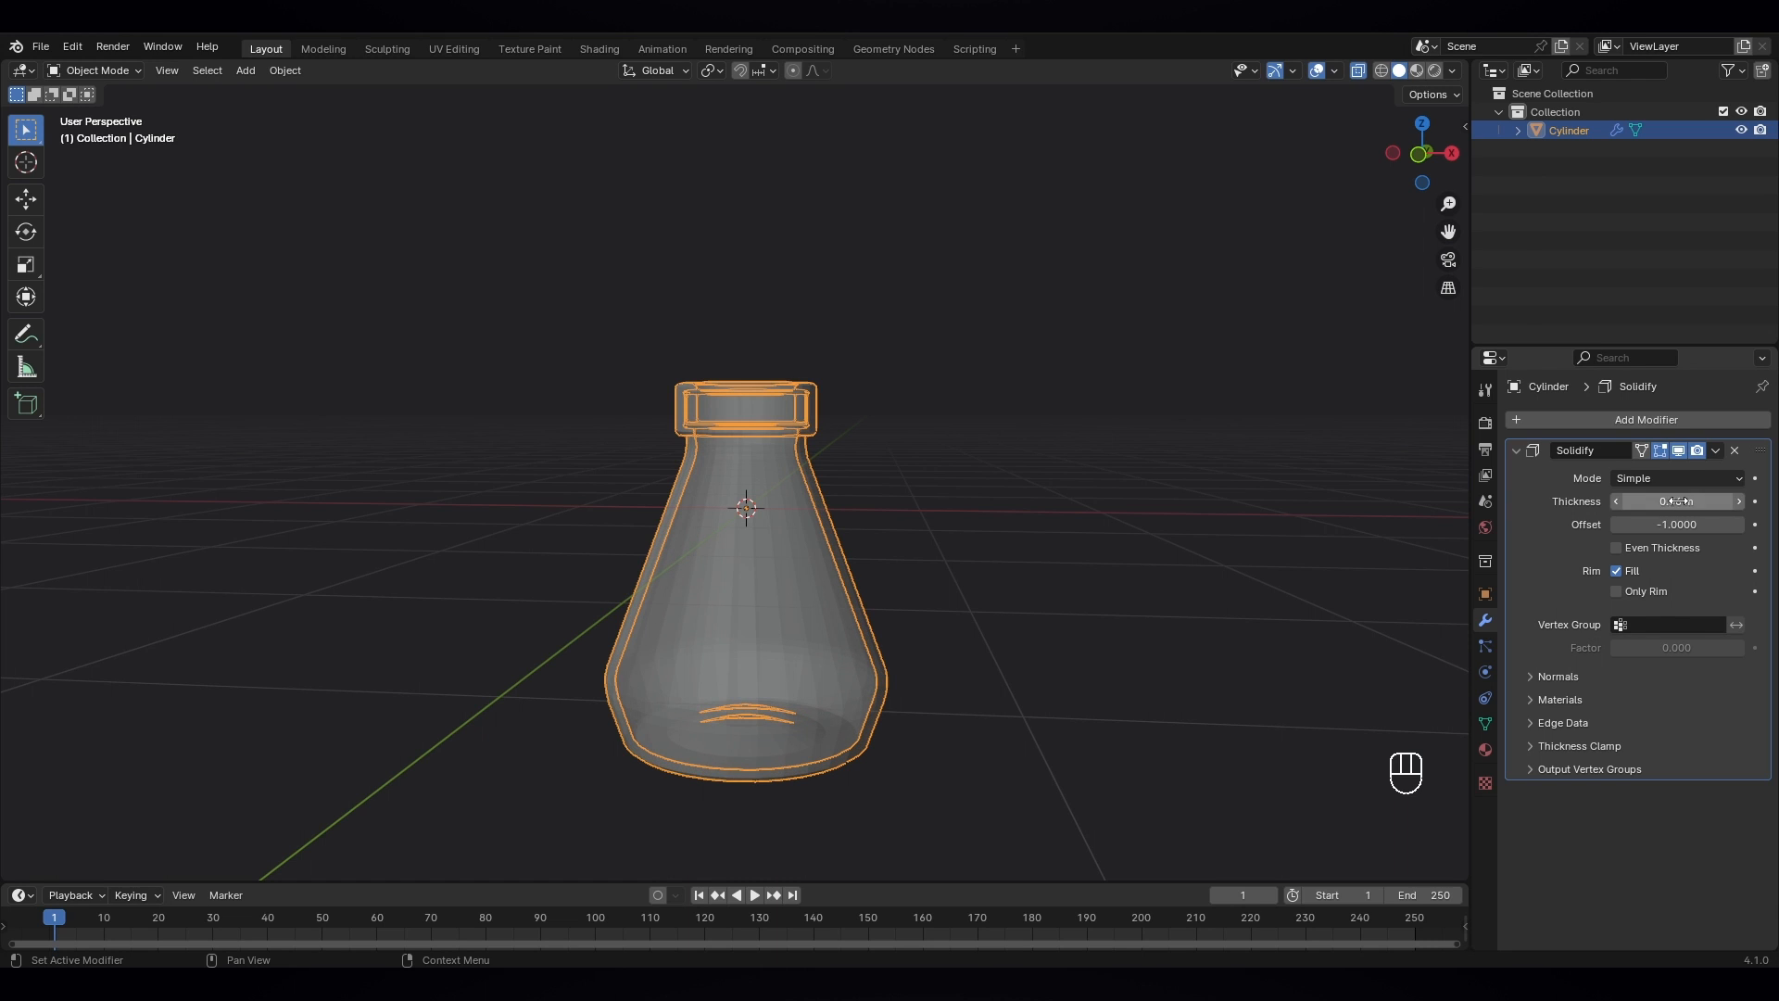
pyautogui.click(1739, 503)
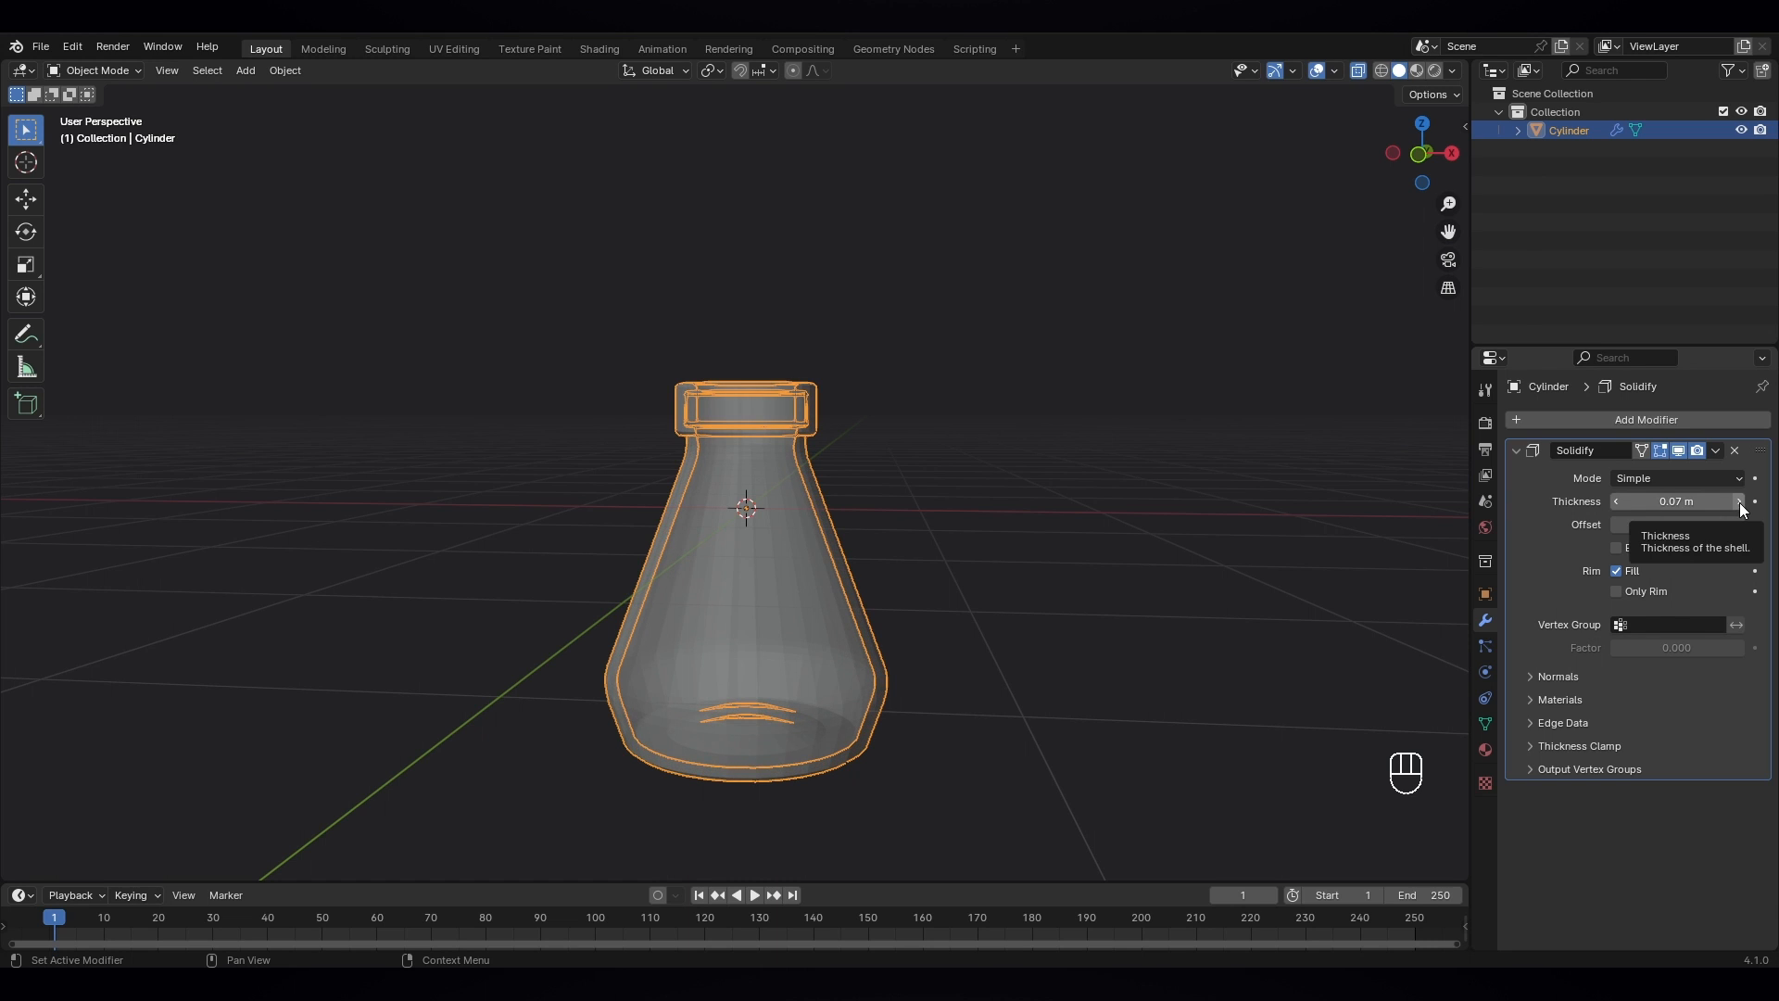
pyautogui.click(1617, 501)
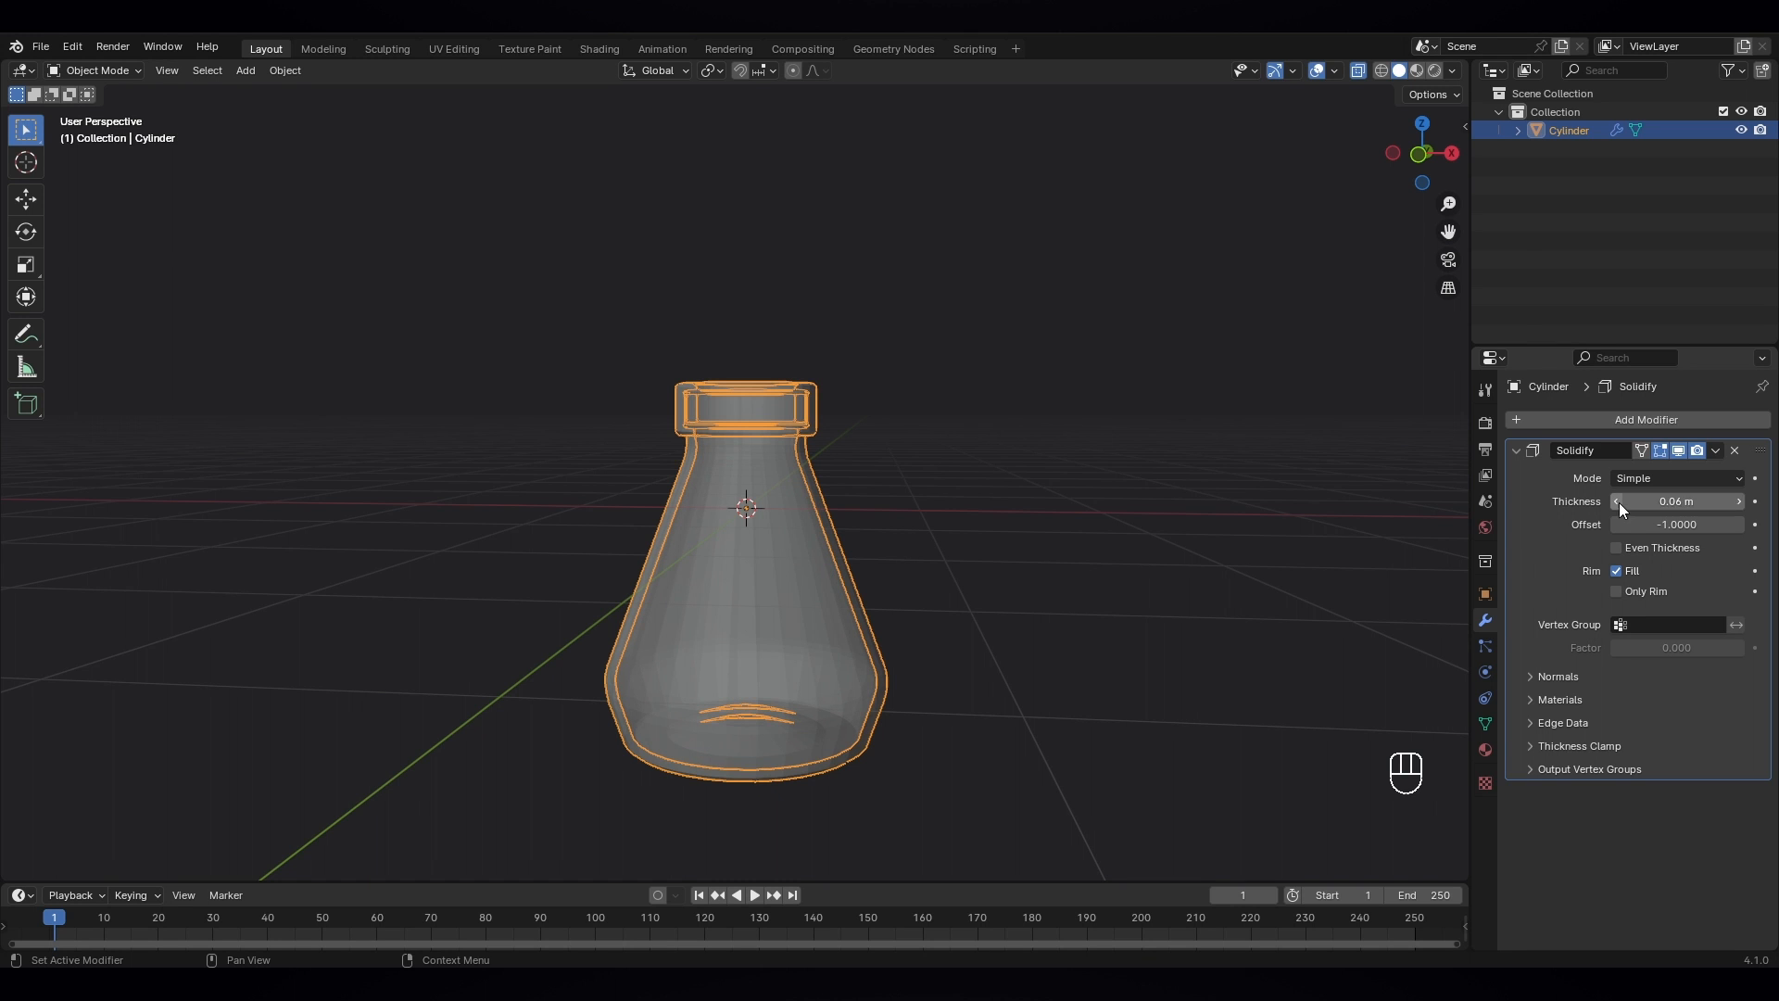
pyautogui.moveTo(1019, 556); pyautogui.dragTo(917, 593, button='middle')
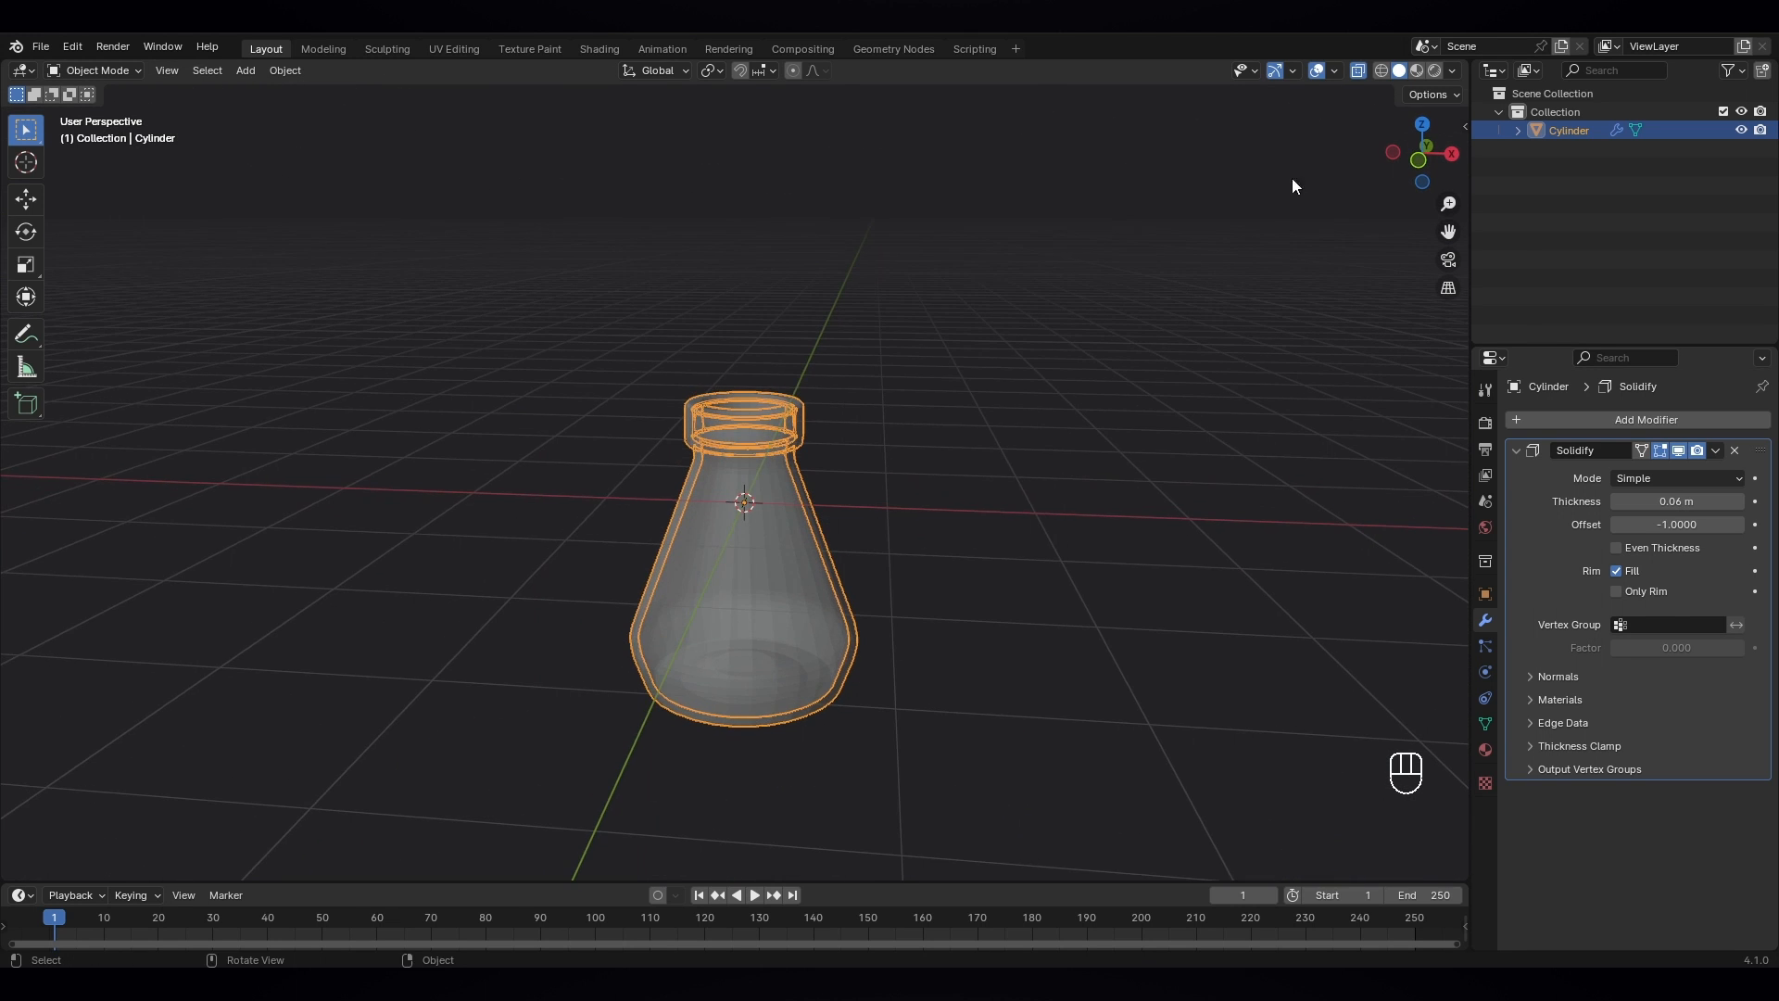
pyautogui.click(1358, 70)
pyautogui.scroll(-2, 976, 486)
# - Shade the bottle smooth by angle and deselect it
pyautogui.click(975, 485)
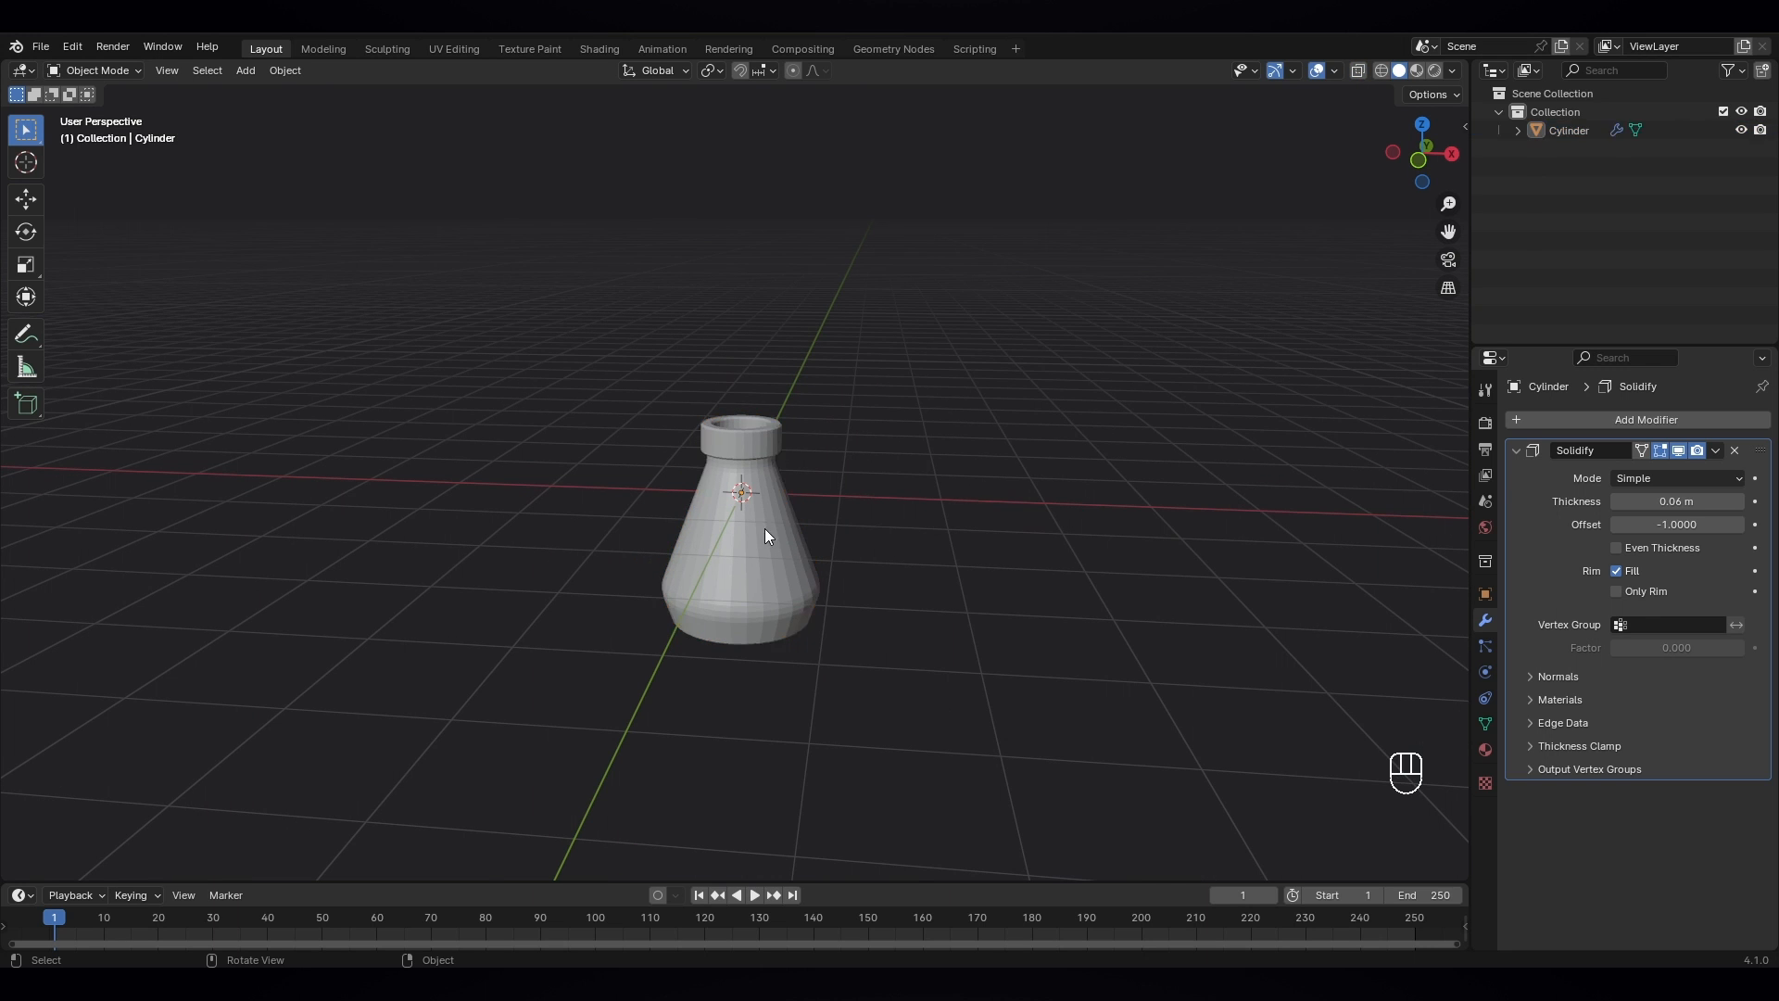
pyautogui.click(762, 528)
pyautogui.rightClick(762, 528)
pyautogui.click(707, 544)
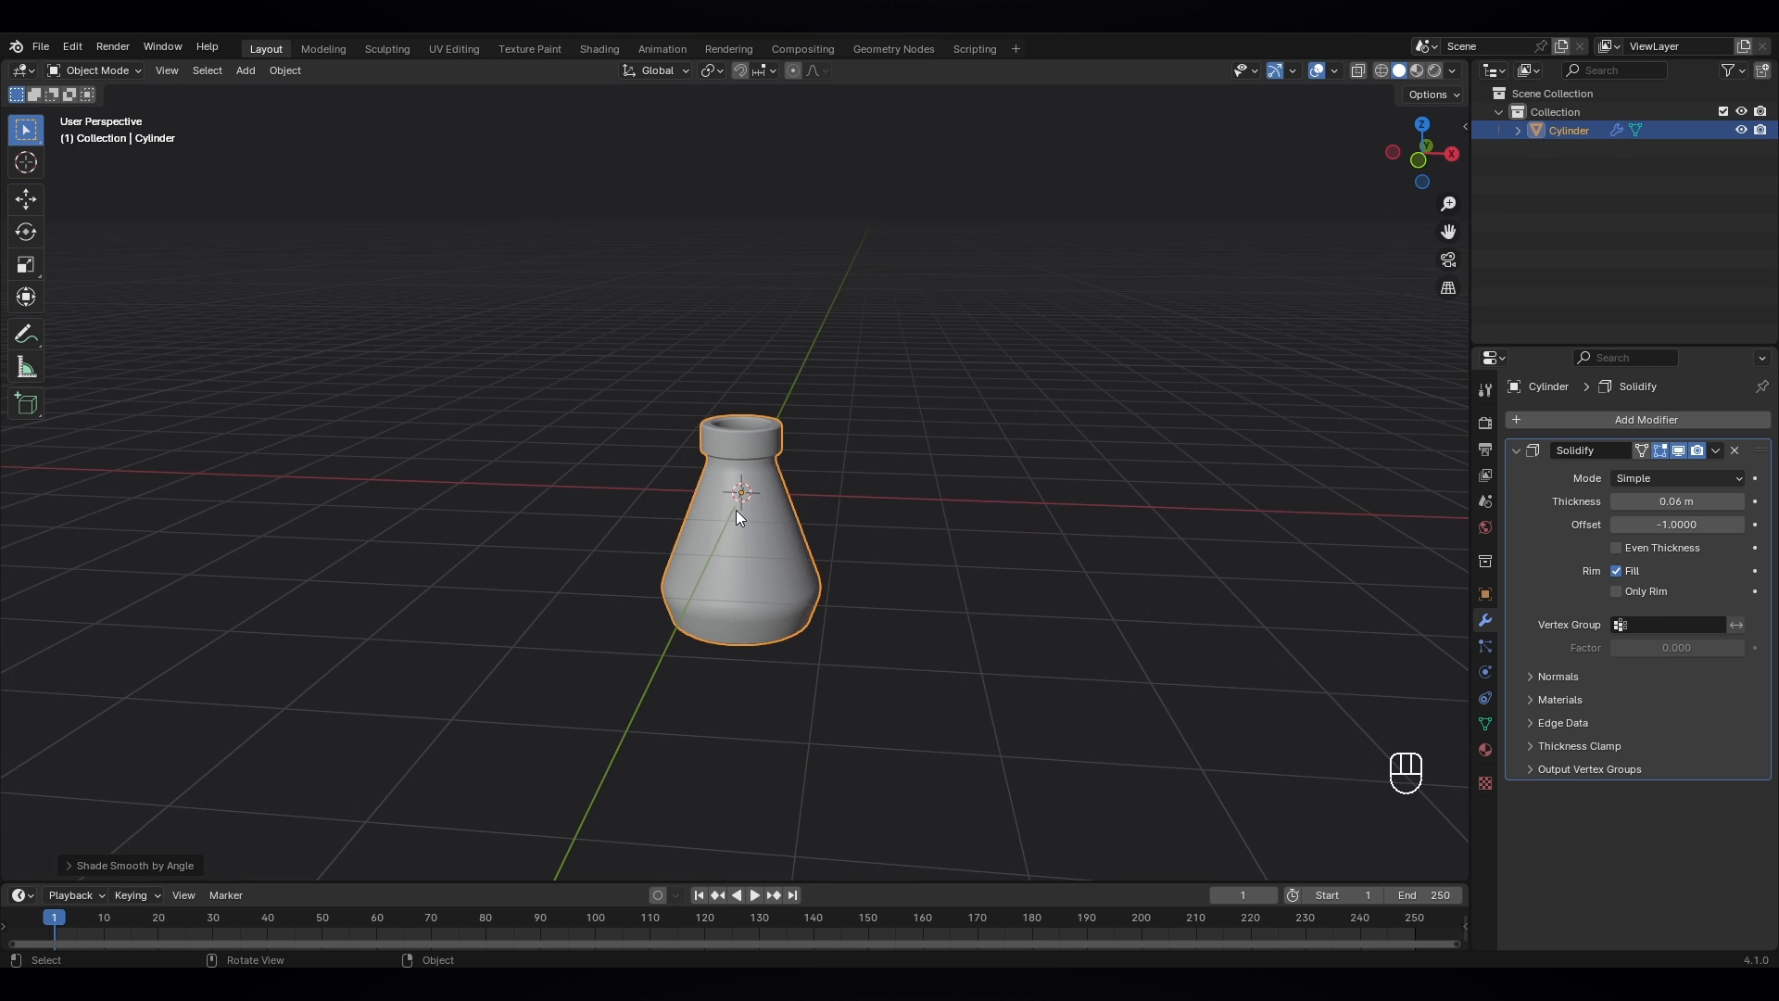
pyautogui.moveTo(832, 540); pyautogui.dragTo(775, 567, button='middle')
pyautogui.scroll(2, 775, 567)
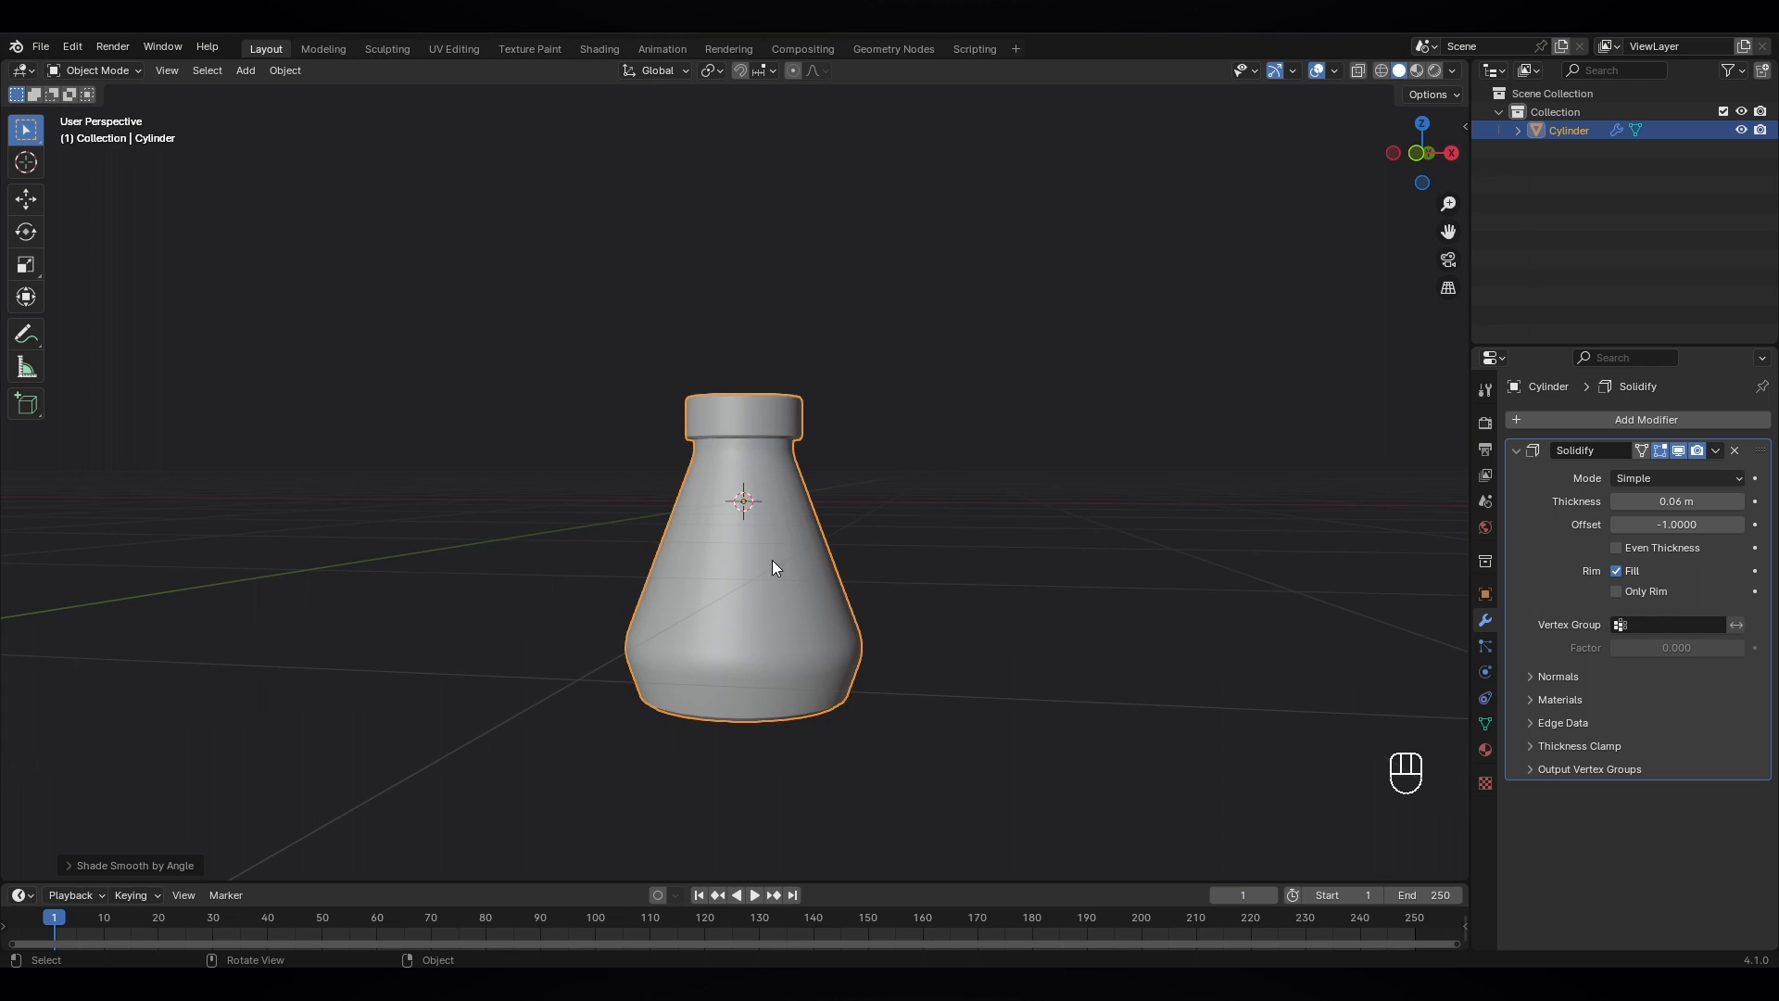
pyautogui.click(882, 584)
# - Add a cylinder mesh in the right orthographic view and scale it down to slightly narrower than the bottle's neck
pyautogui.press('KP_3')
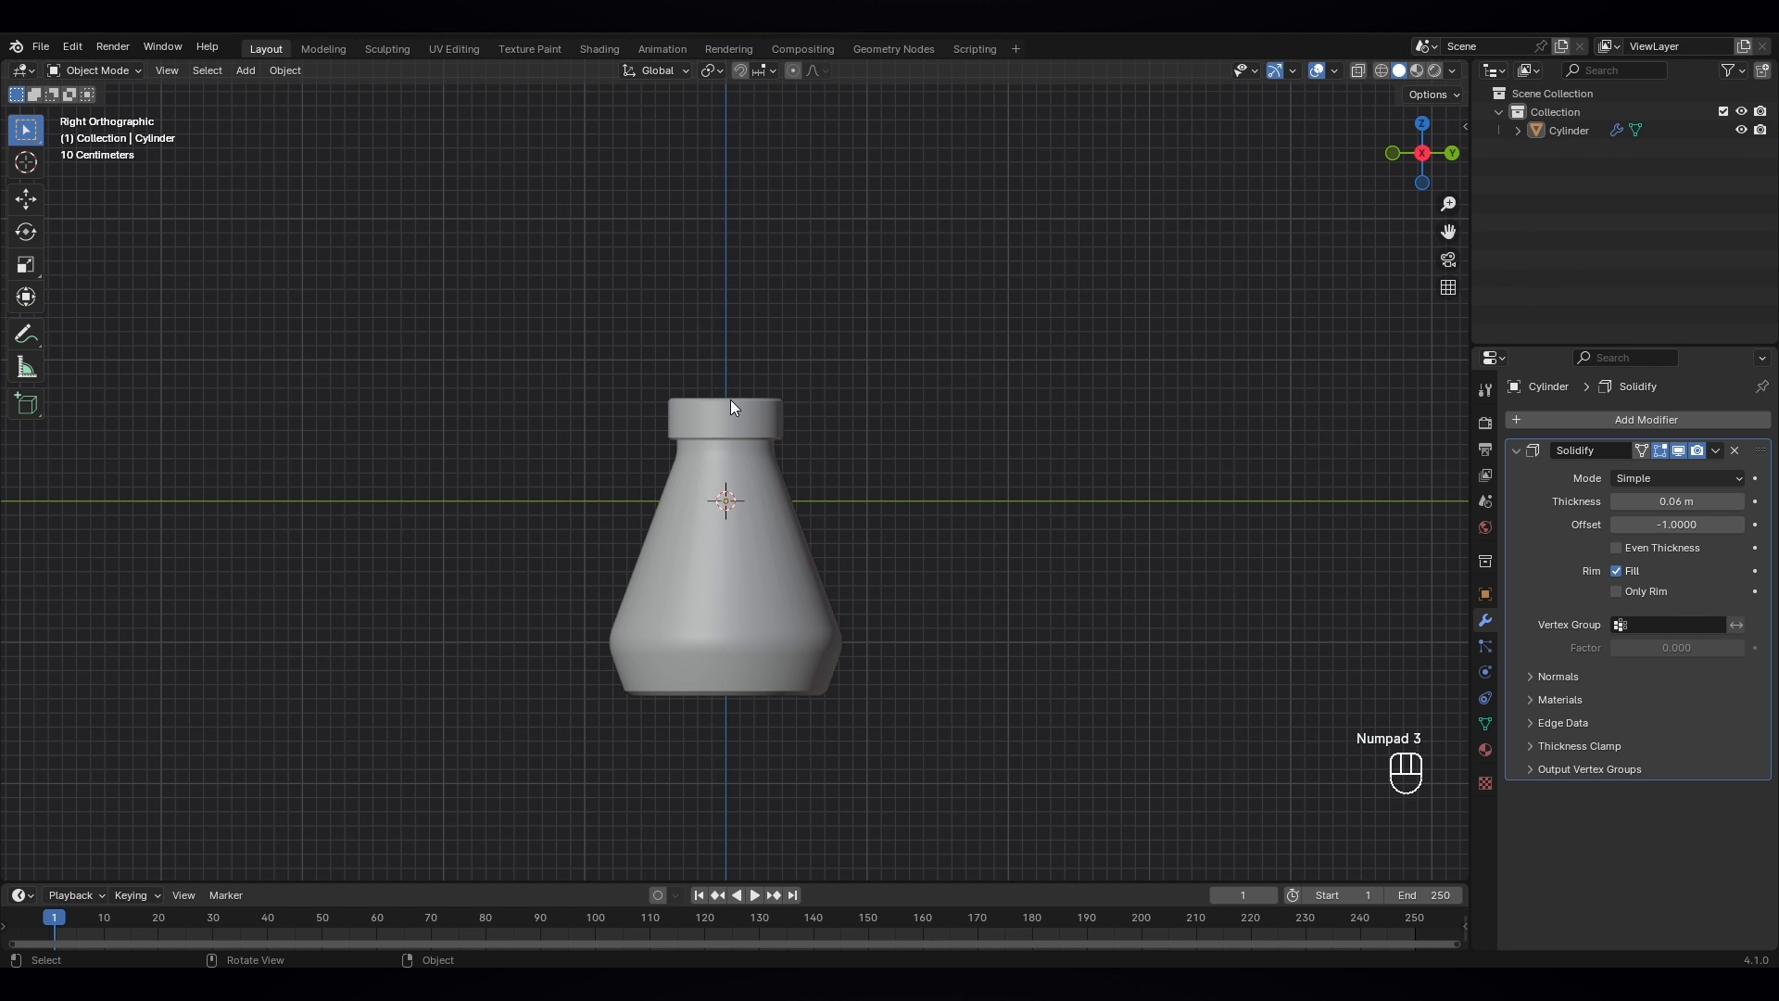
pyautogui.press('shift')
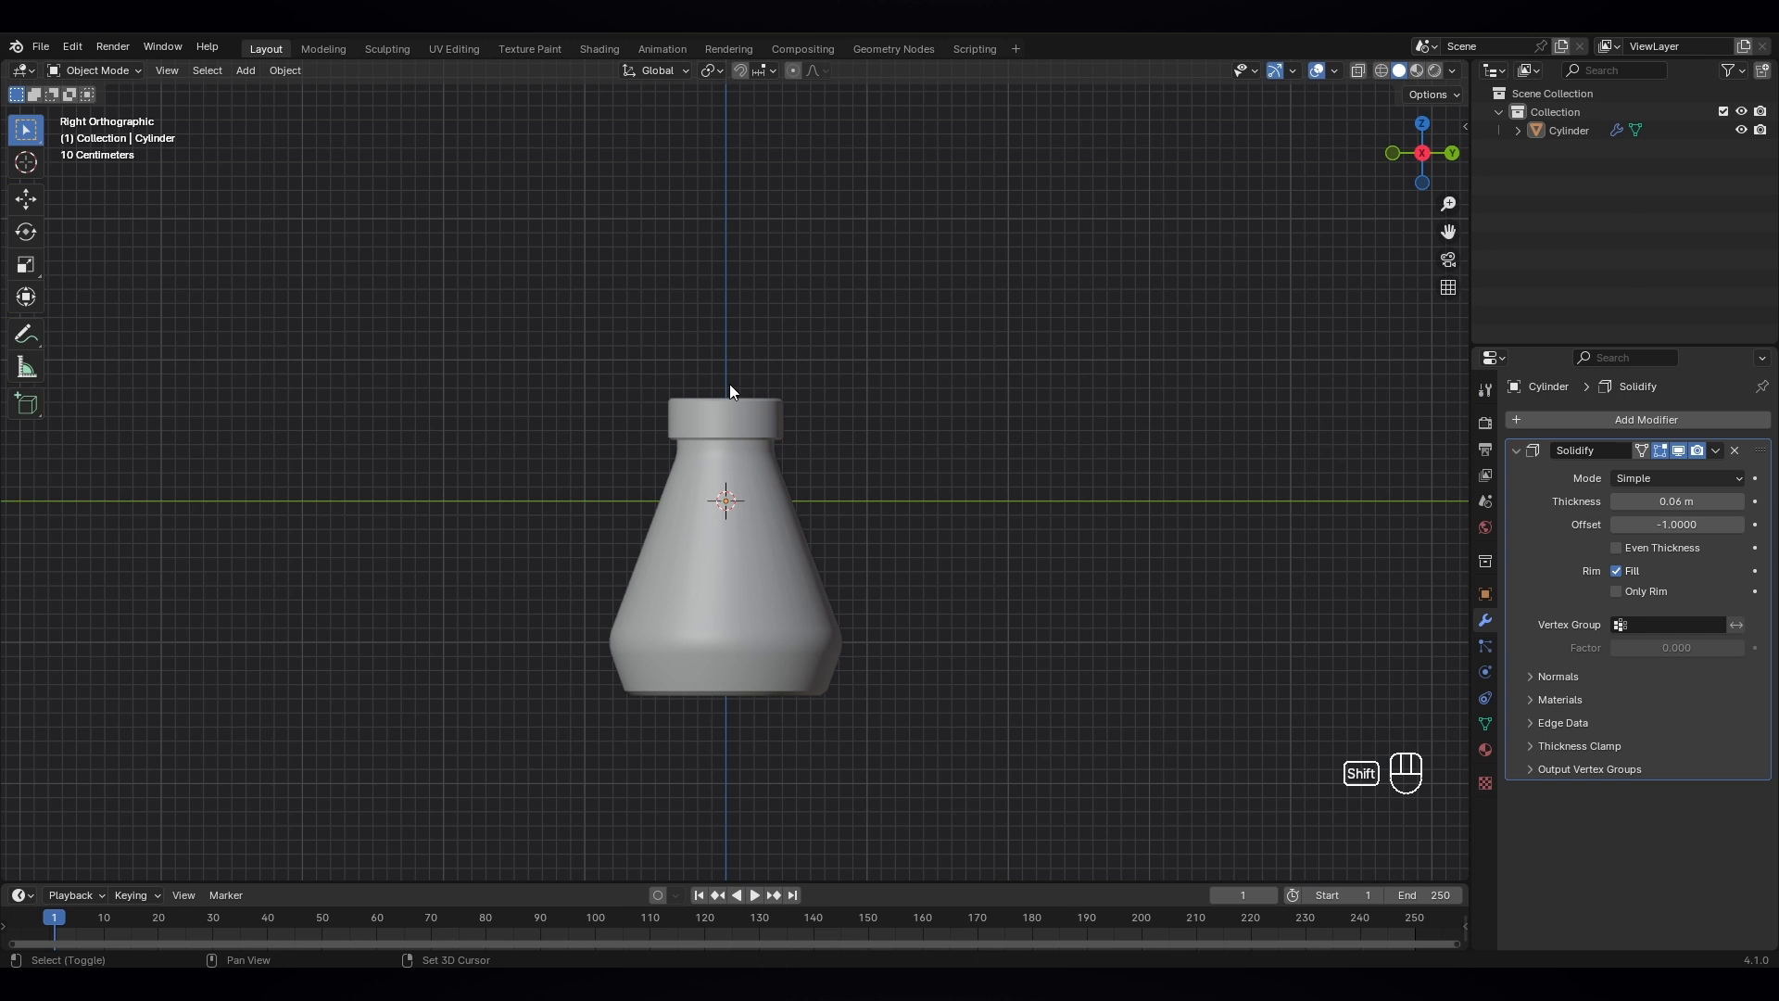
pyautogui.hotkey('shift', 'a')
pyautogui.moveTo(730, 384)
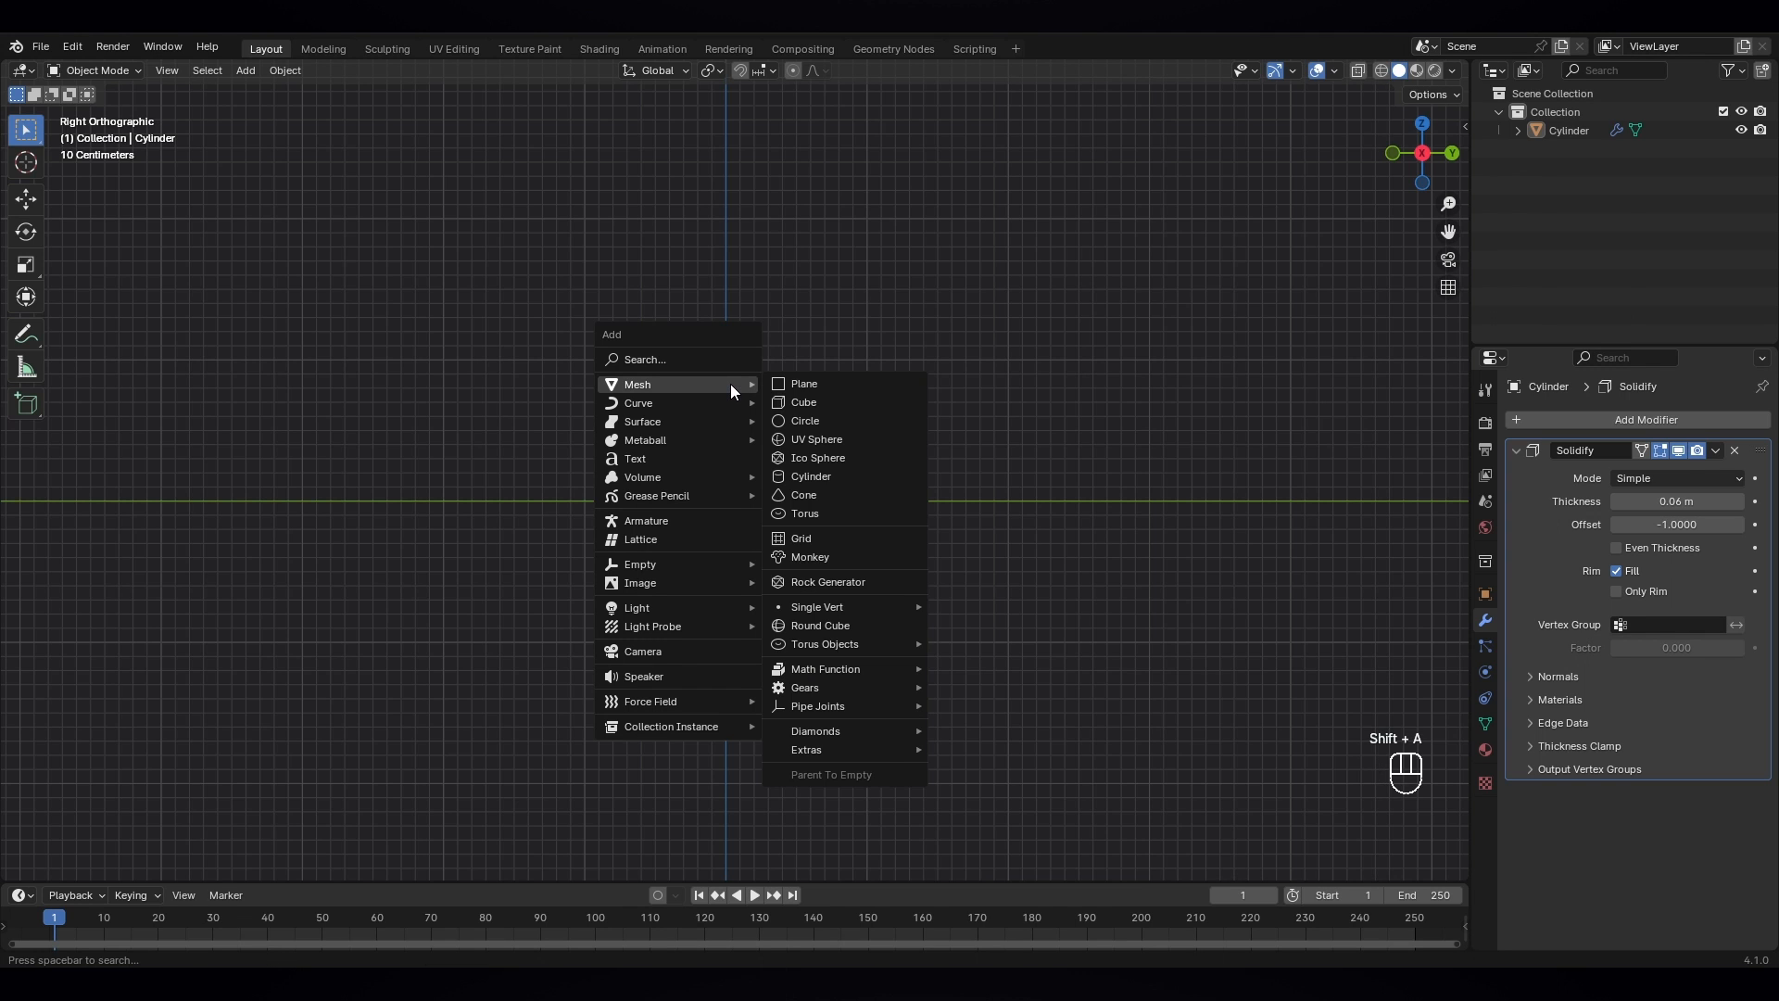
pyautogui.click(838, 478)
pyautogui.press('s')
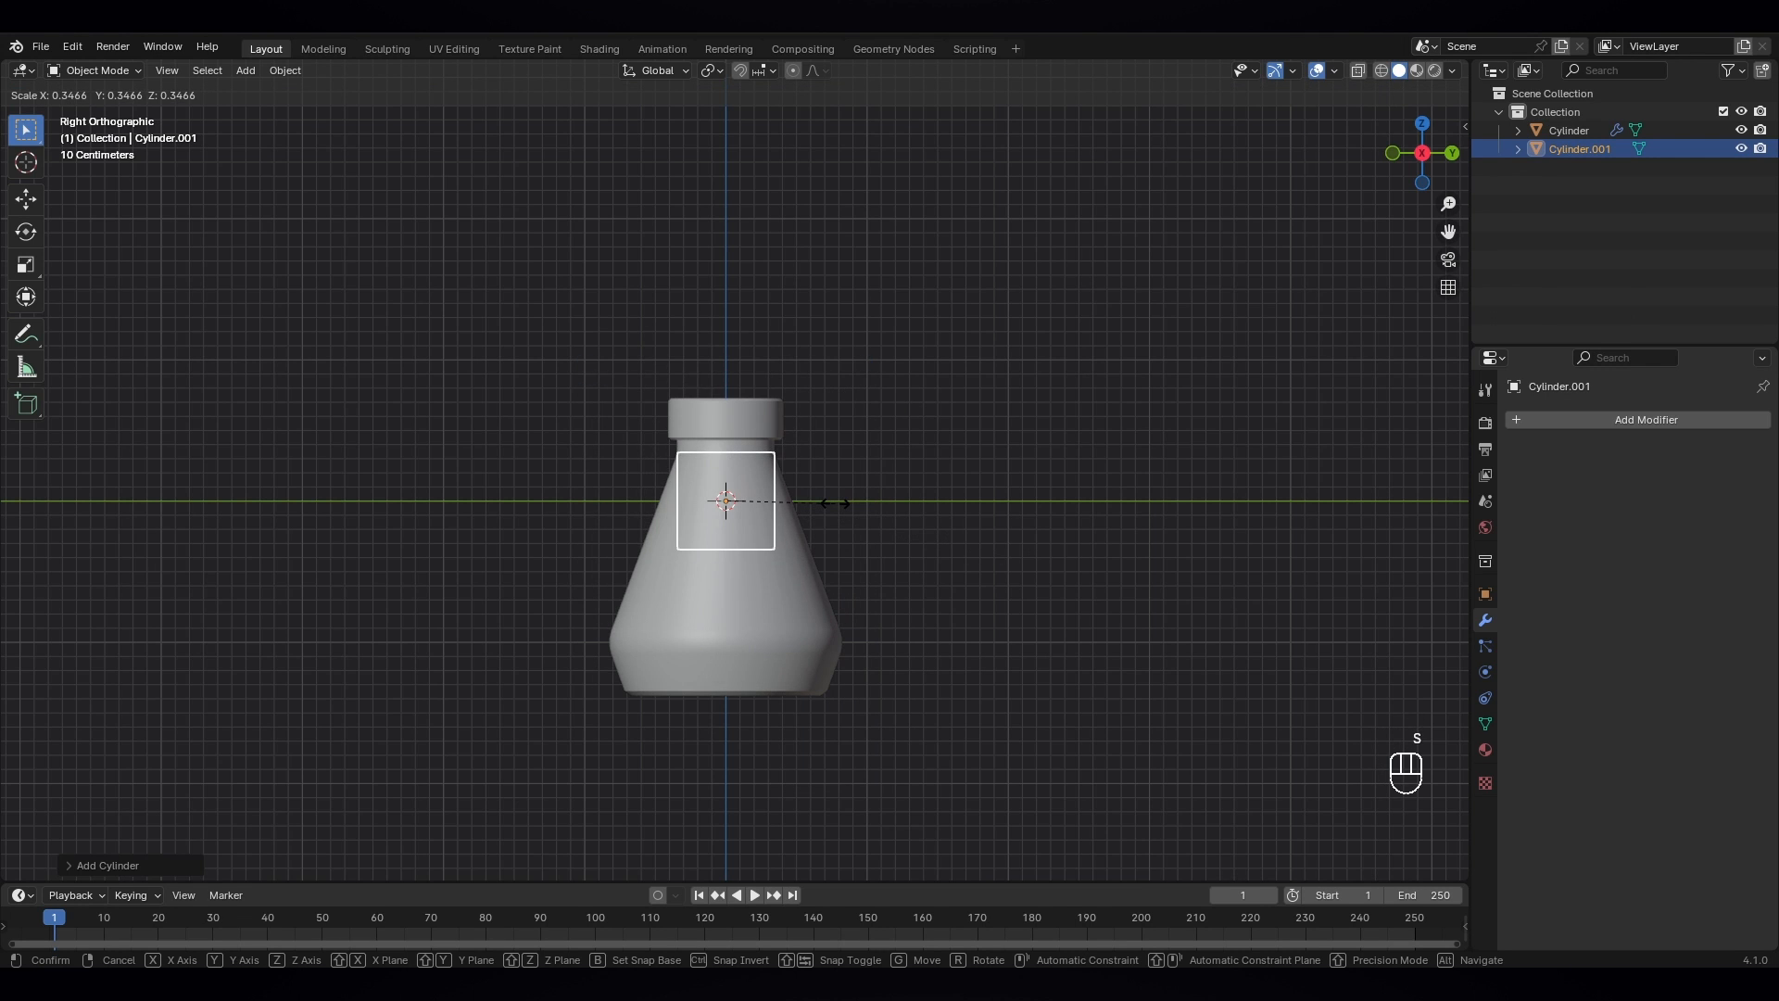
pyautogui.click(819, 503)
# - Move the new cylinder up along Z into the collar as a stopper and adjust its scale to fit the opening
pyautogui.press('g')
pyautogui.press('z')
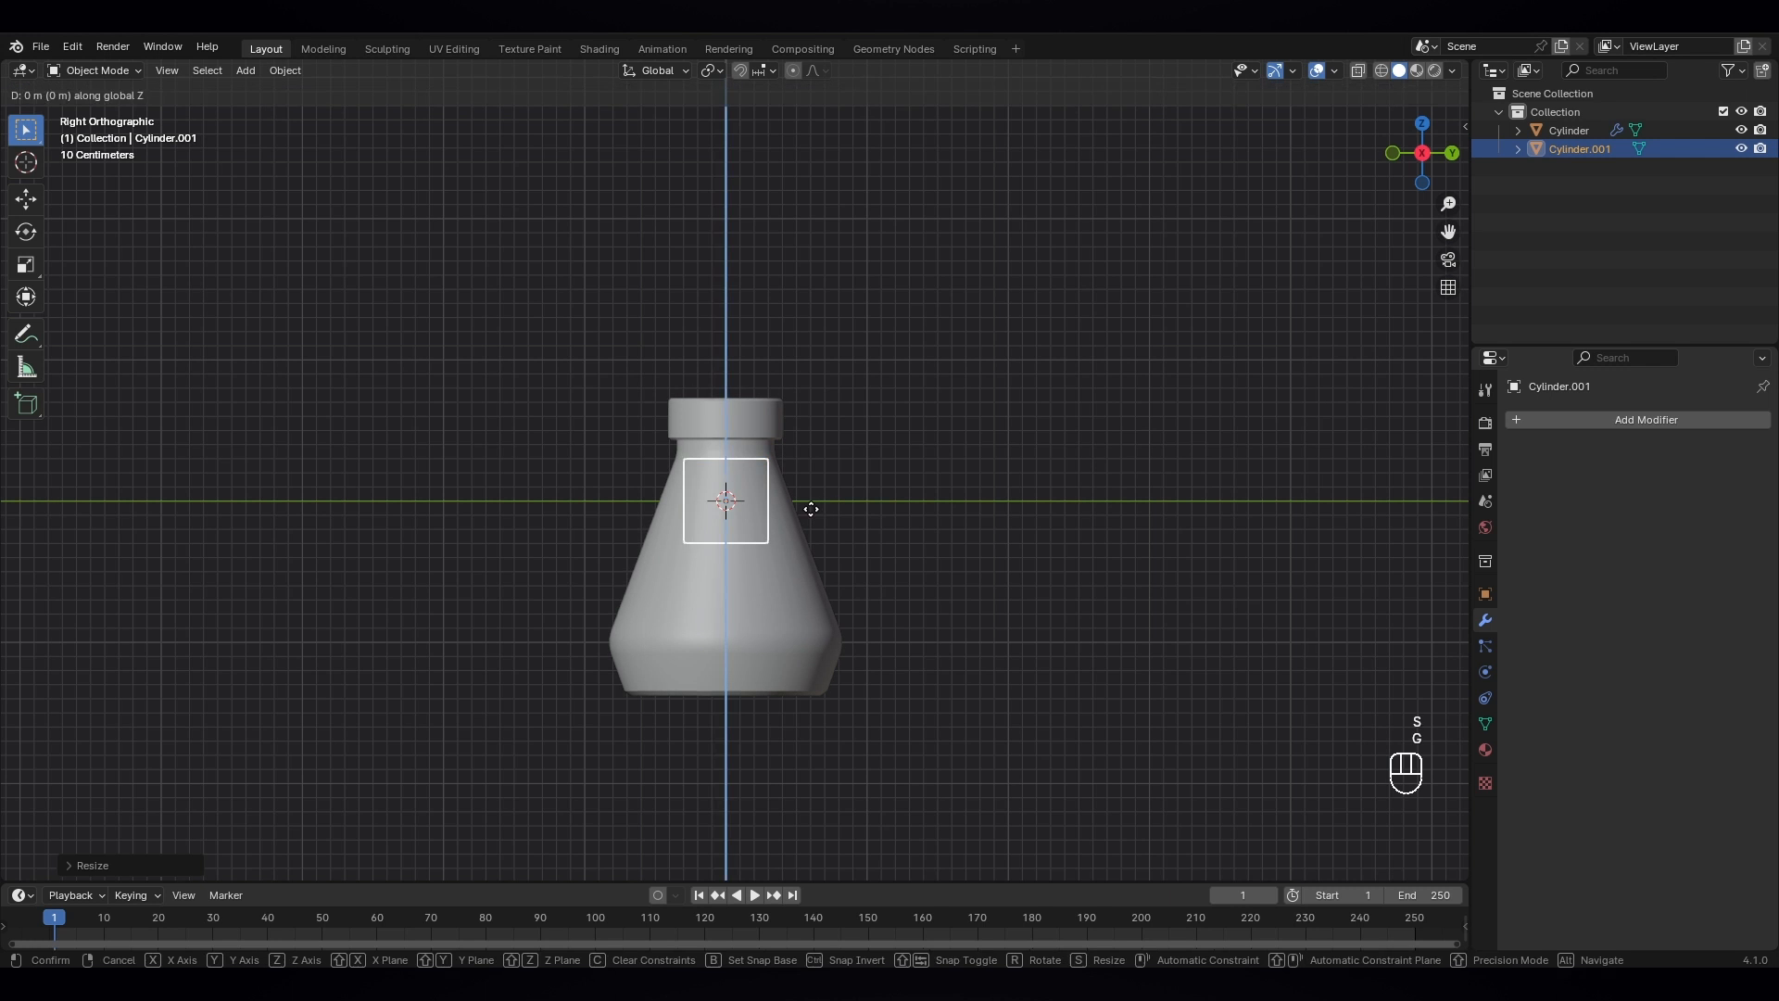
pyautogui.click(825, 389)
pyautogui.moveTo(824, 389); pyautogui.dragTo(847, 519, button='middle')
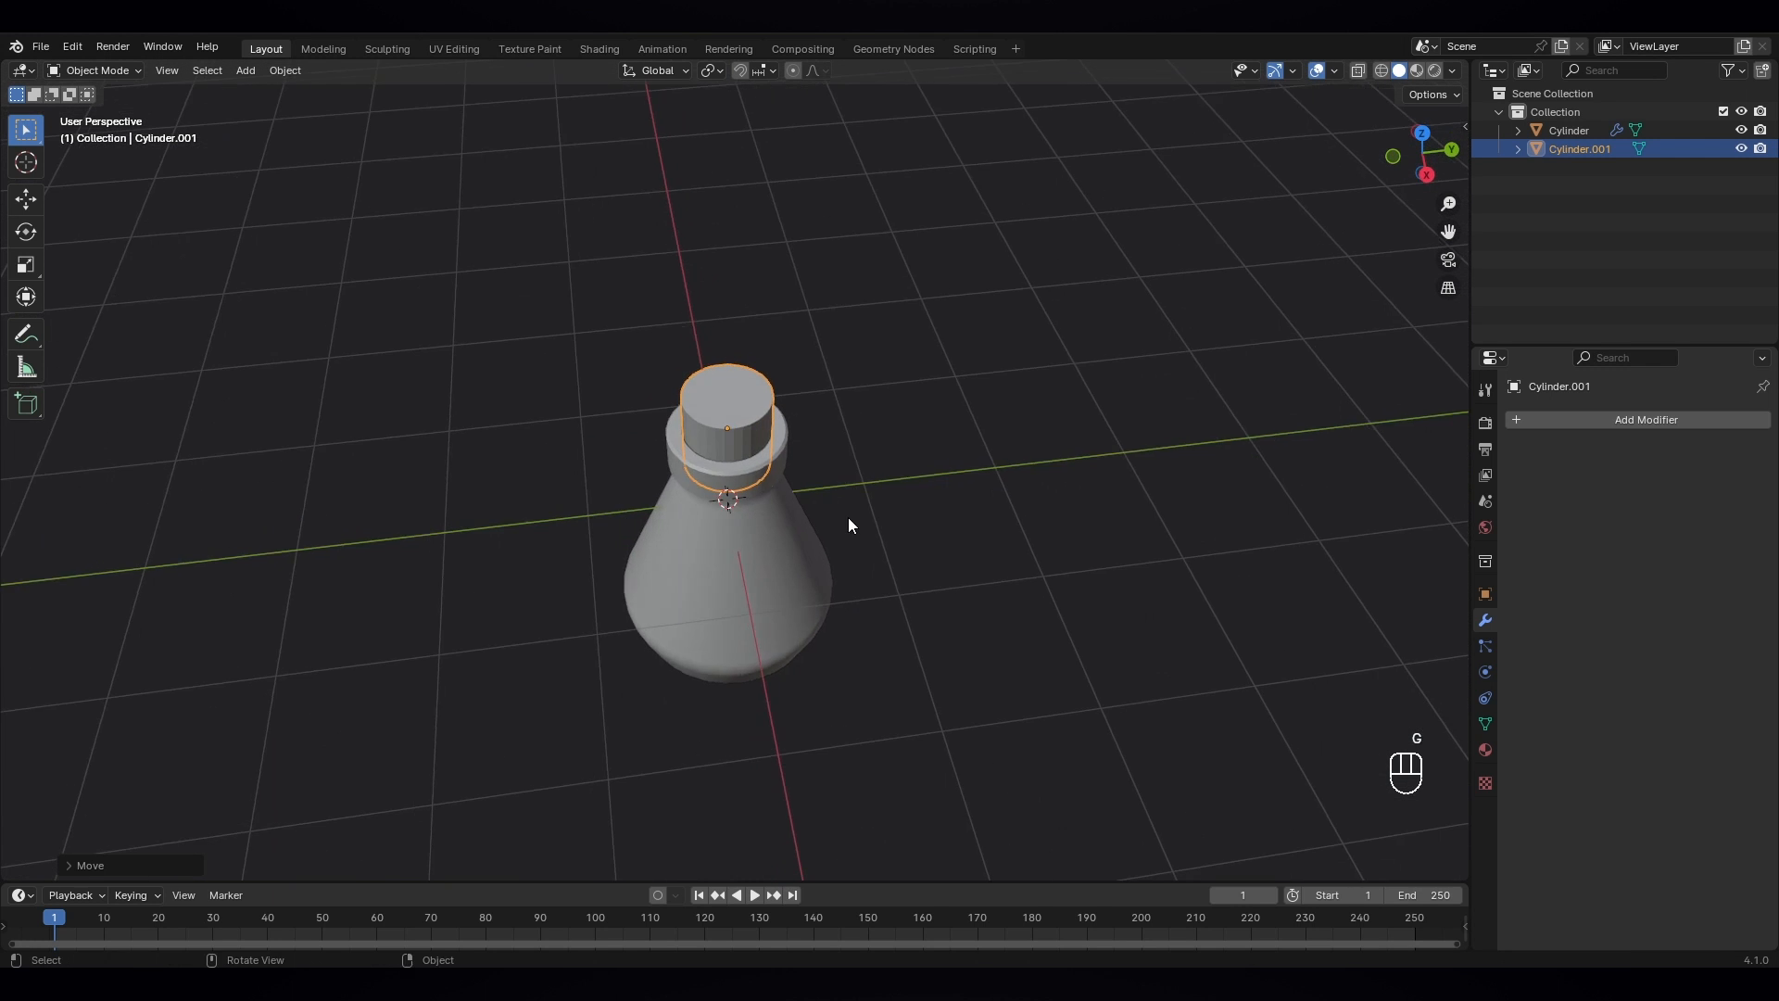
pyautogui.scroll(5, 858, 443)
pyautogui.scroll(3, 824, 388)
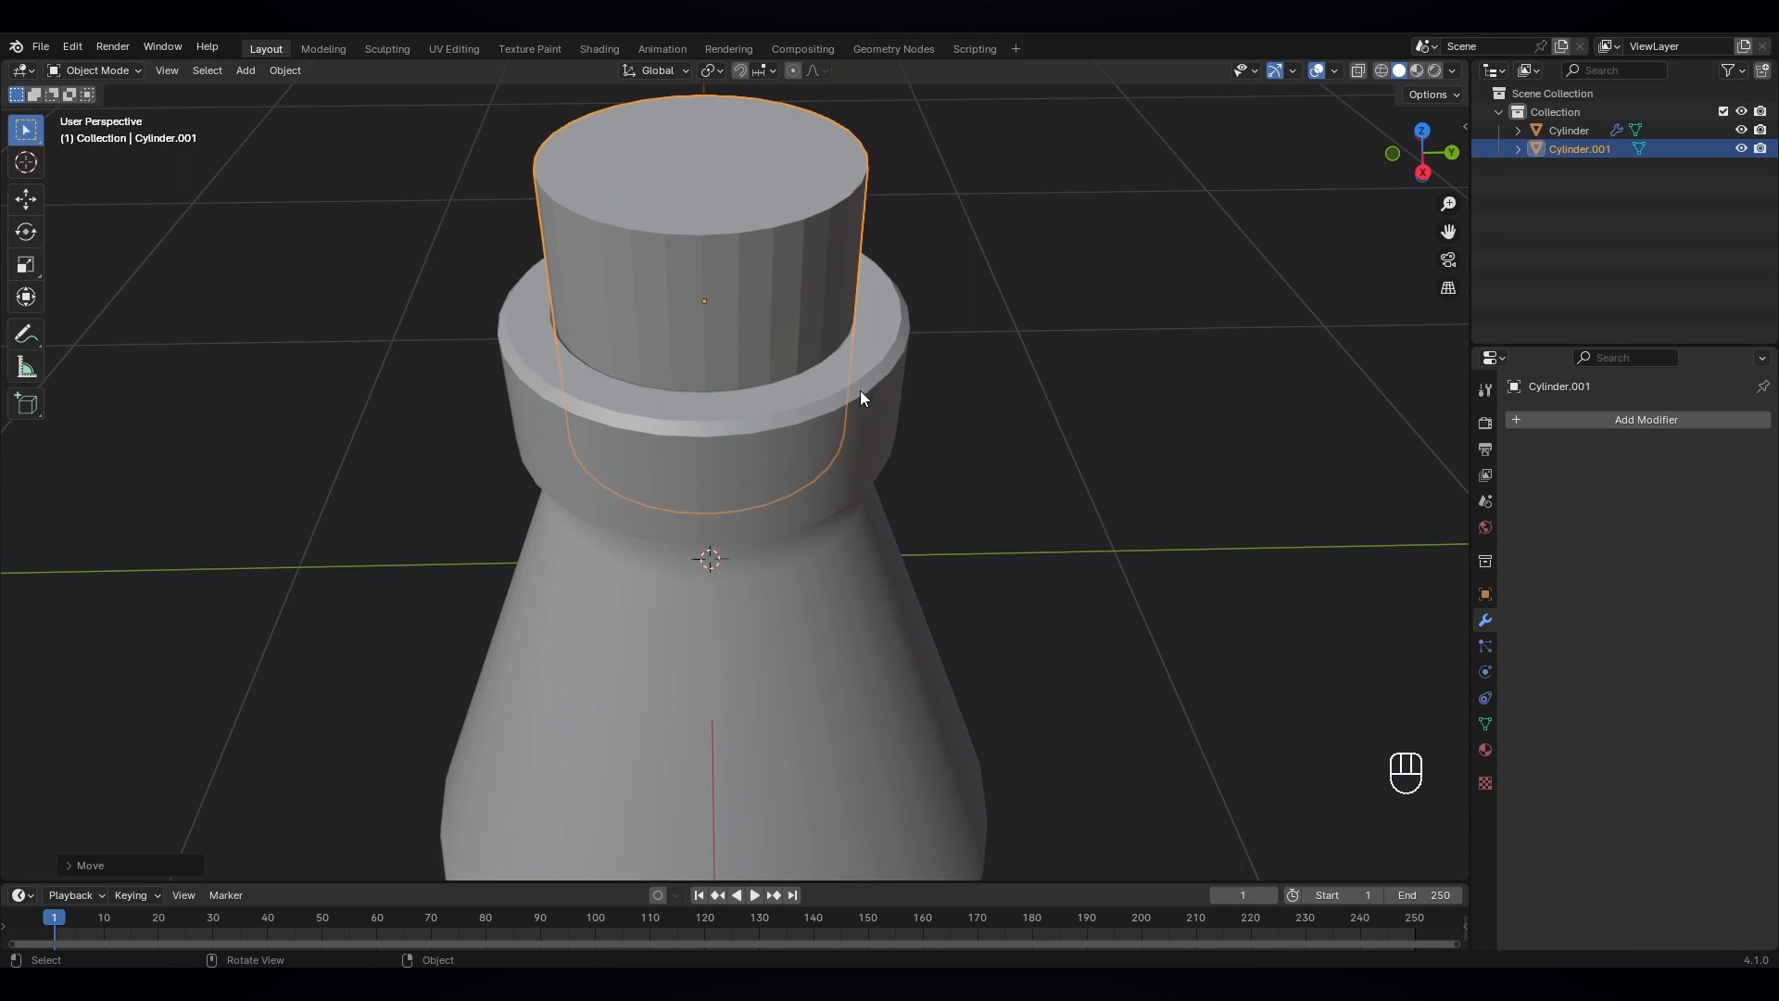
pyautogui.press('s')
pyautogui.click(1010, 412)
pyautogui.scroll(-2, 865, 357)
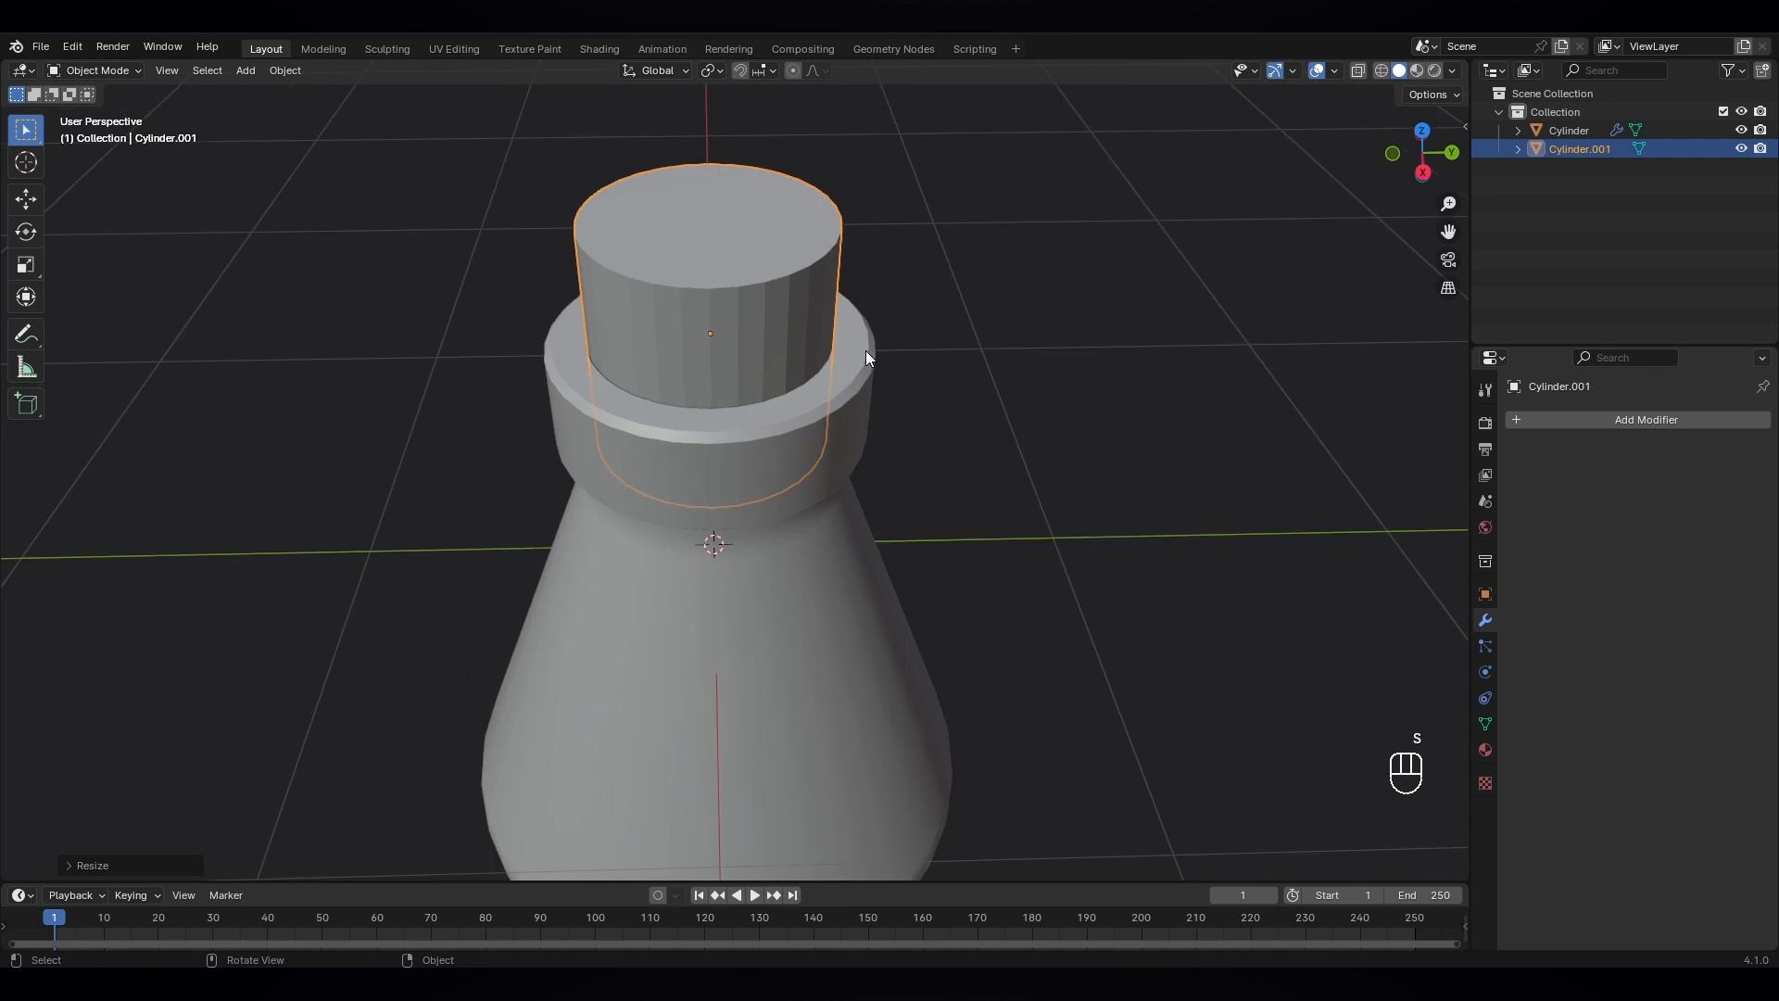
# - Apply the scale of the stopper cylinder
pyautogui.hotkey('ctrl', 'a')
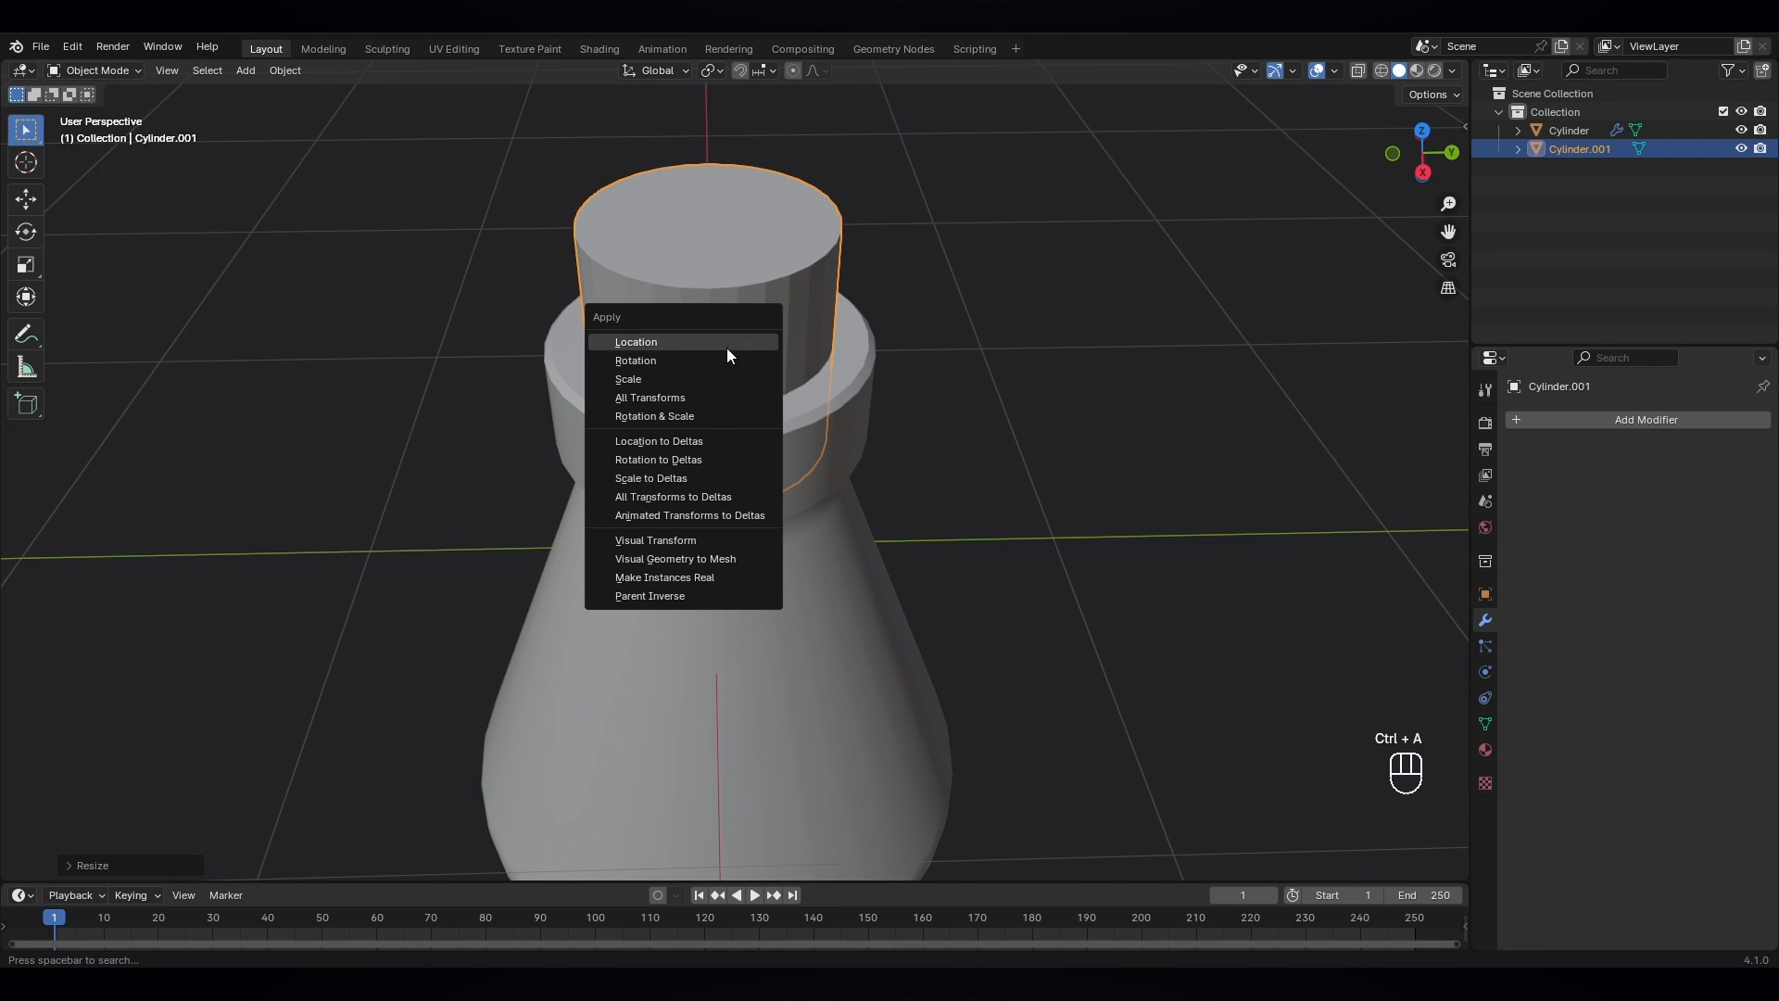
pyautogui.click(710, 381)
pyautogui.scroll(-3, 710, 381)
pyautogui.moveTo(727, 360); pyautogui.dragTo(749, 325, button='middle')
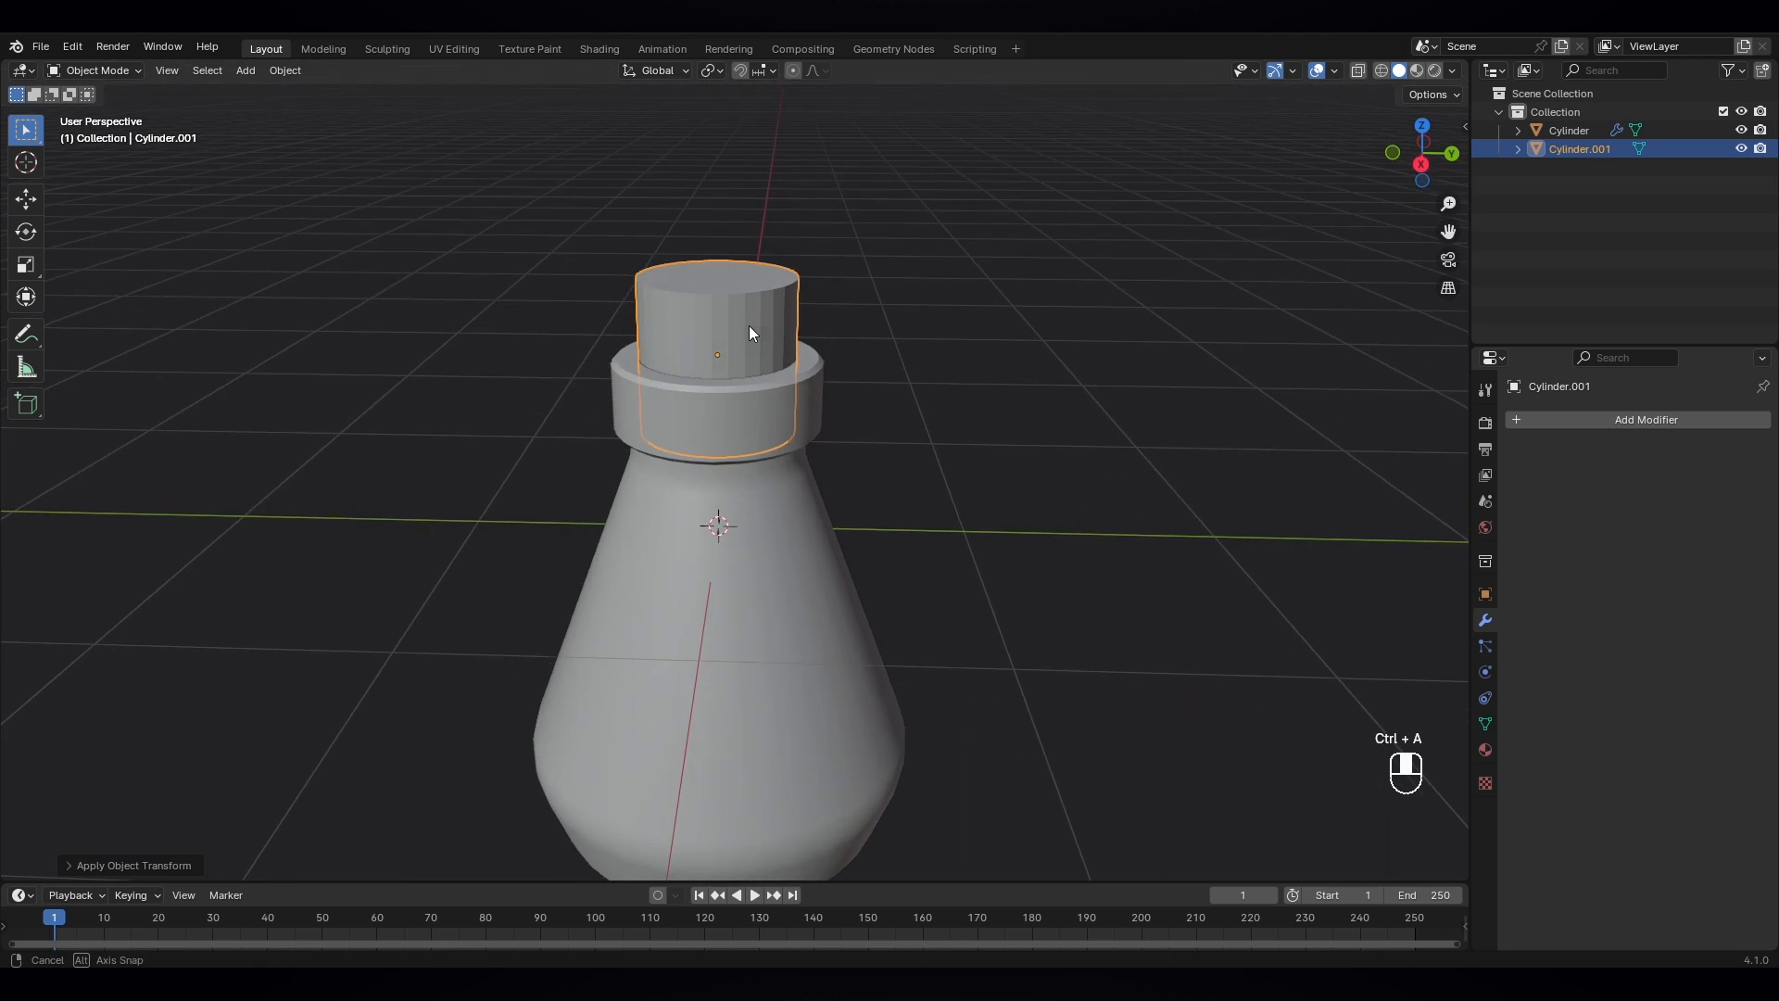
# - Enter Edit Mode on the stopper, select its top face and scale it up by about 1.23
pyautogui.click(115, 70)
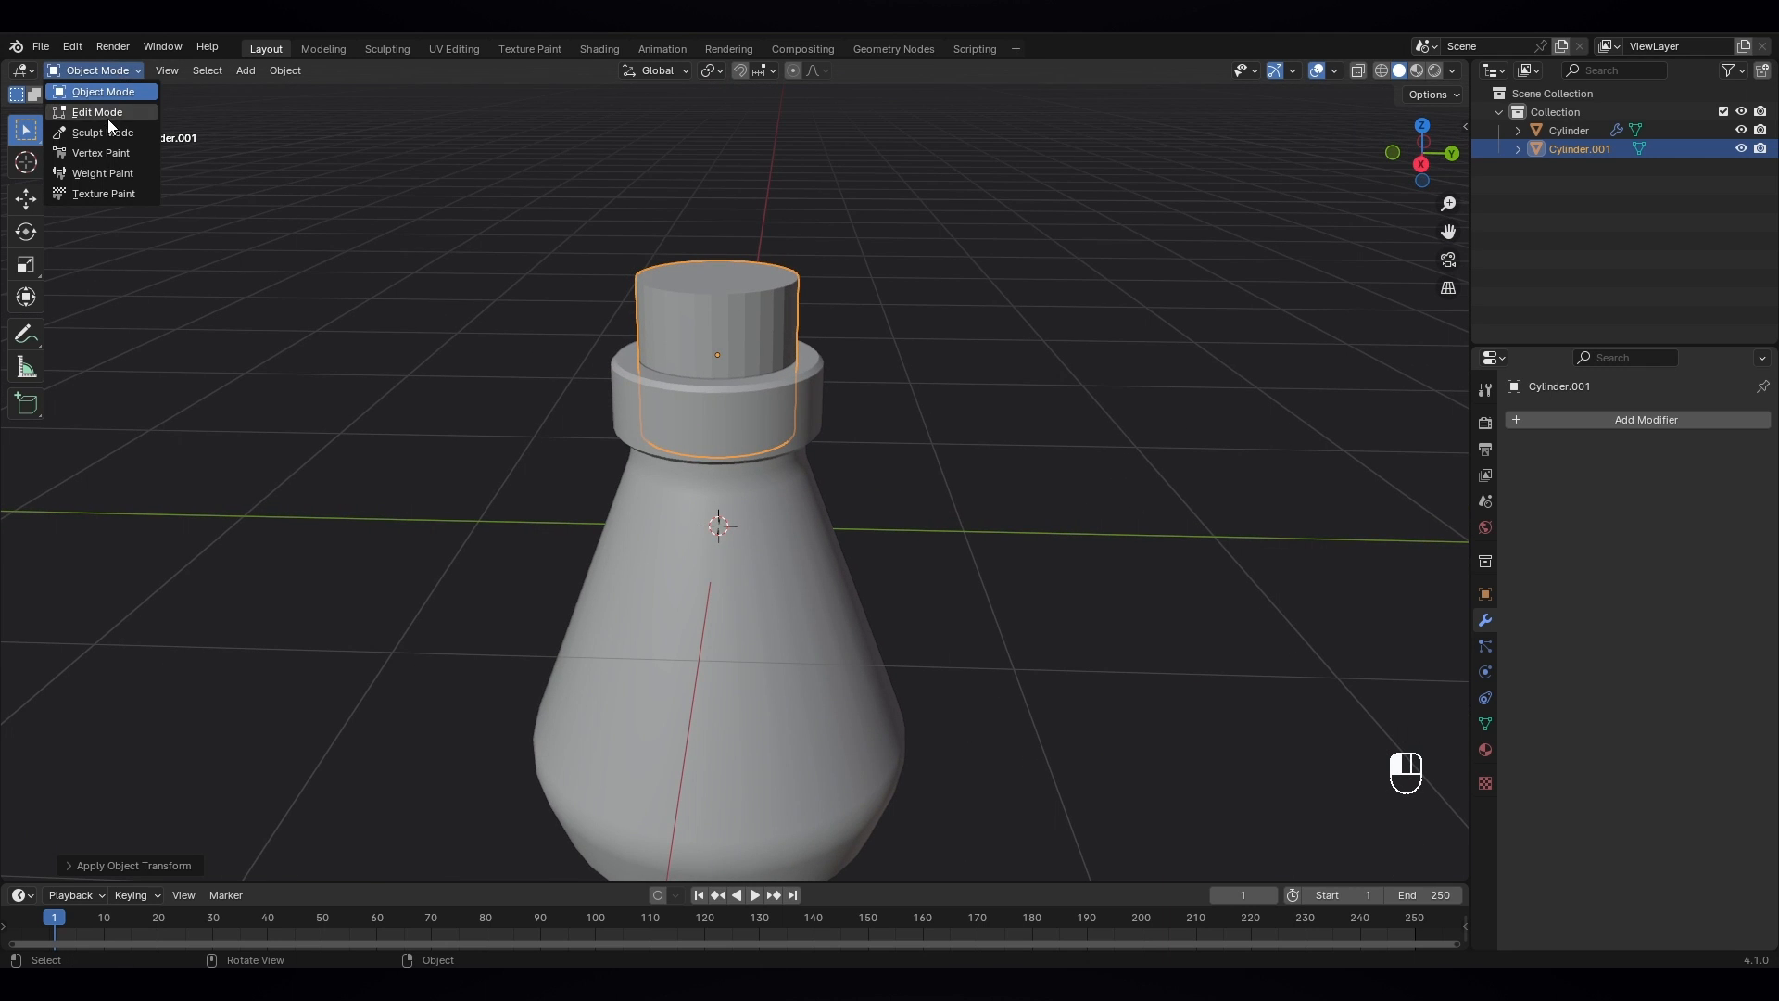
pyautogui.click(107, 115)
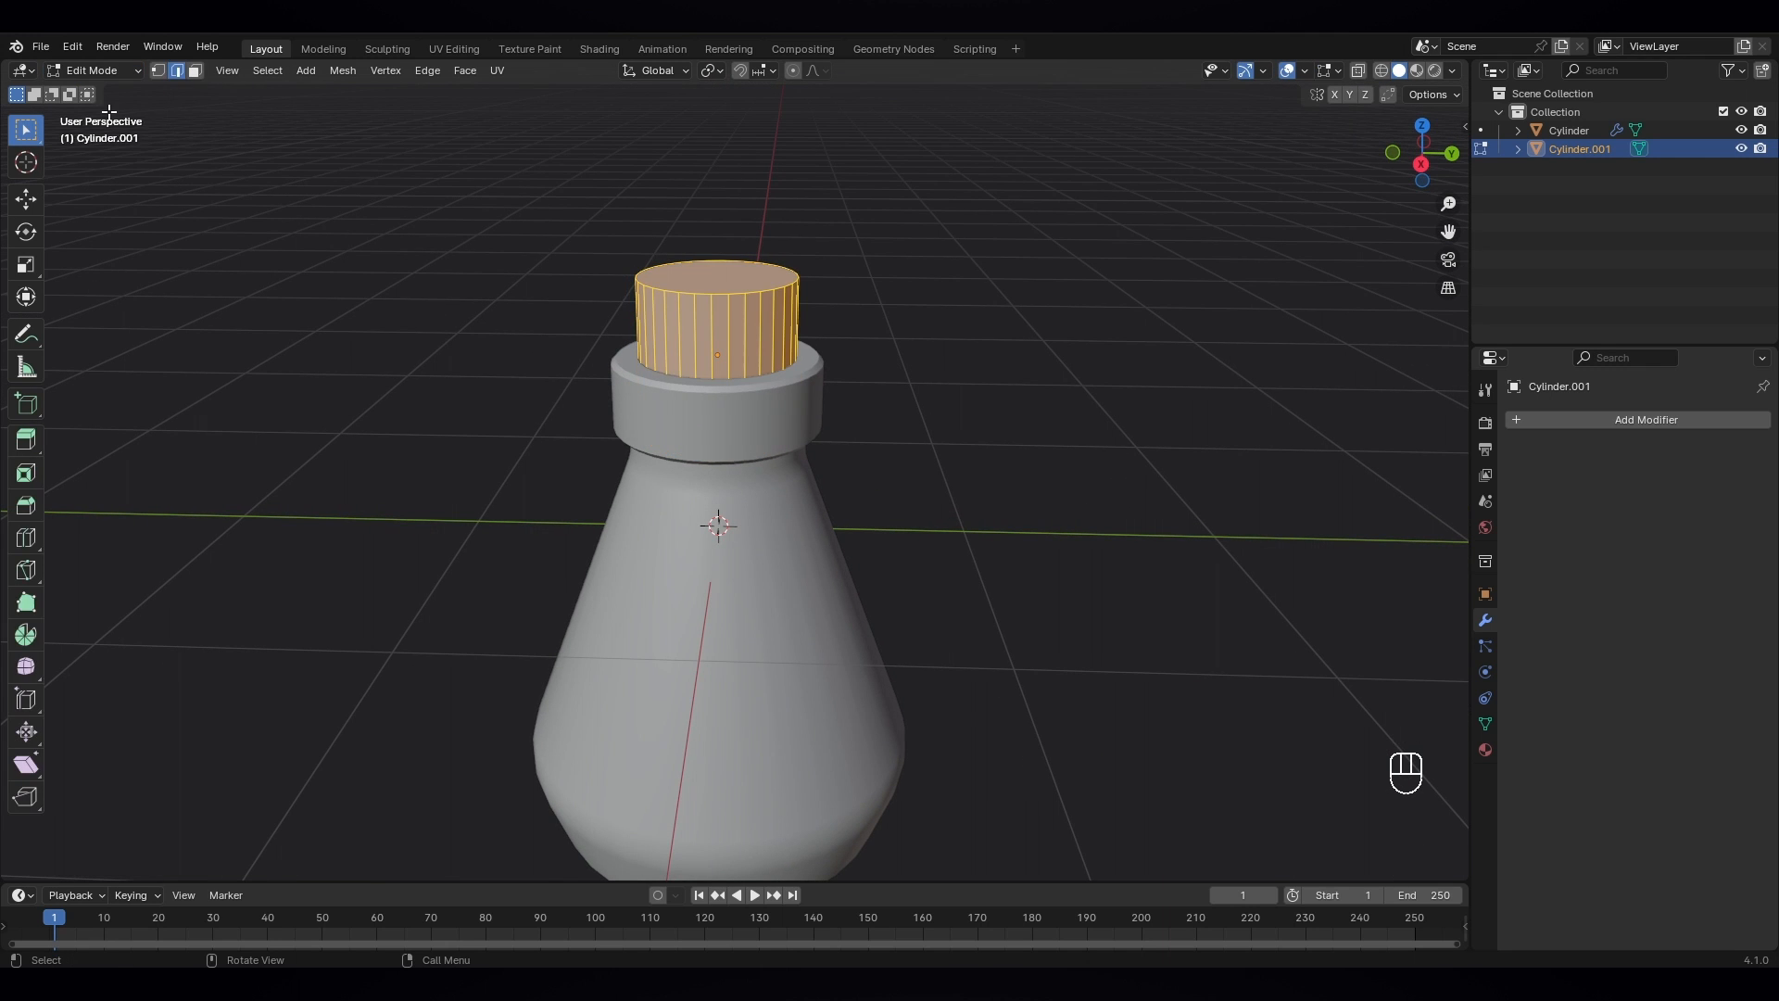
pyautogui.click(195, 71)
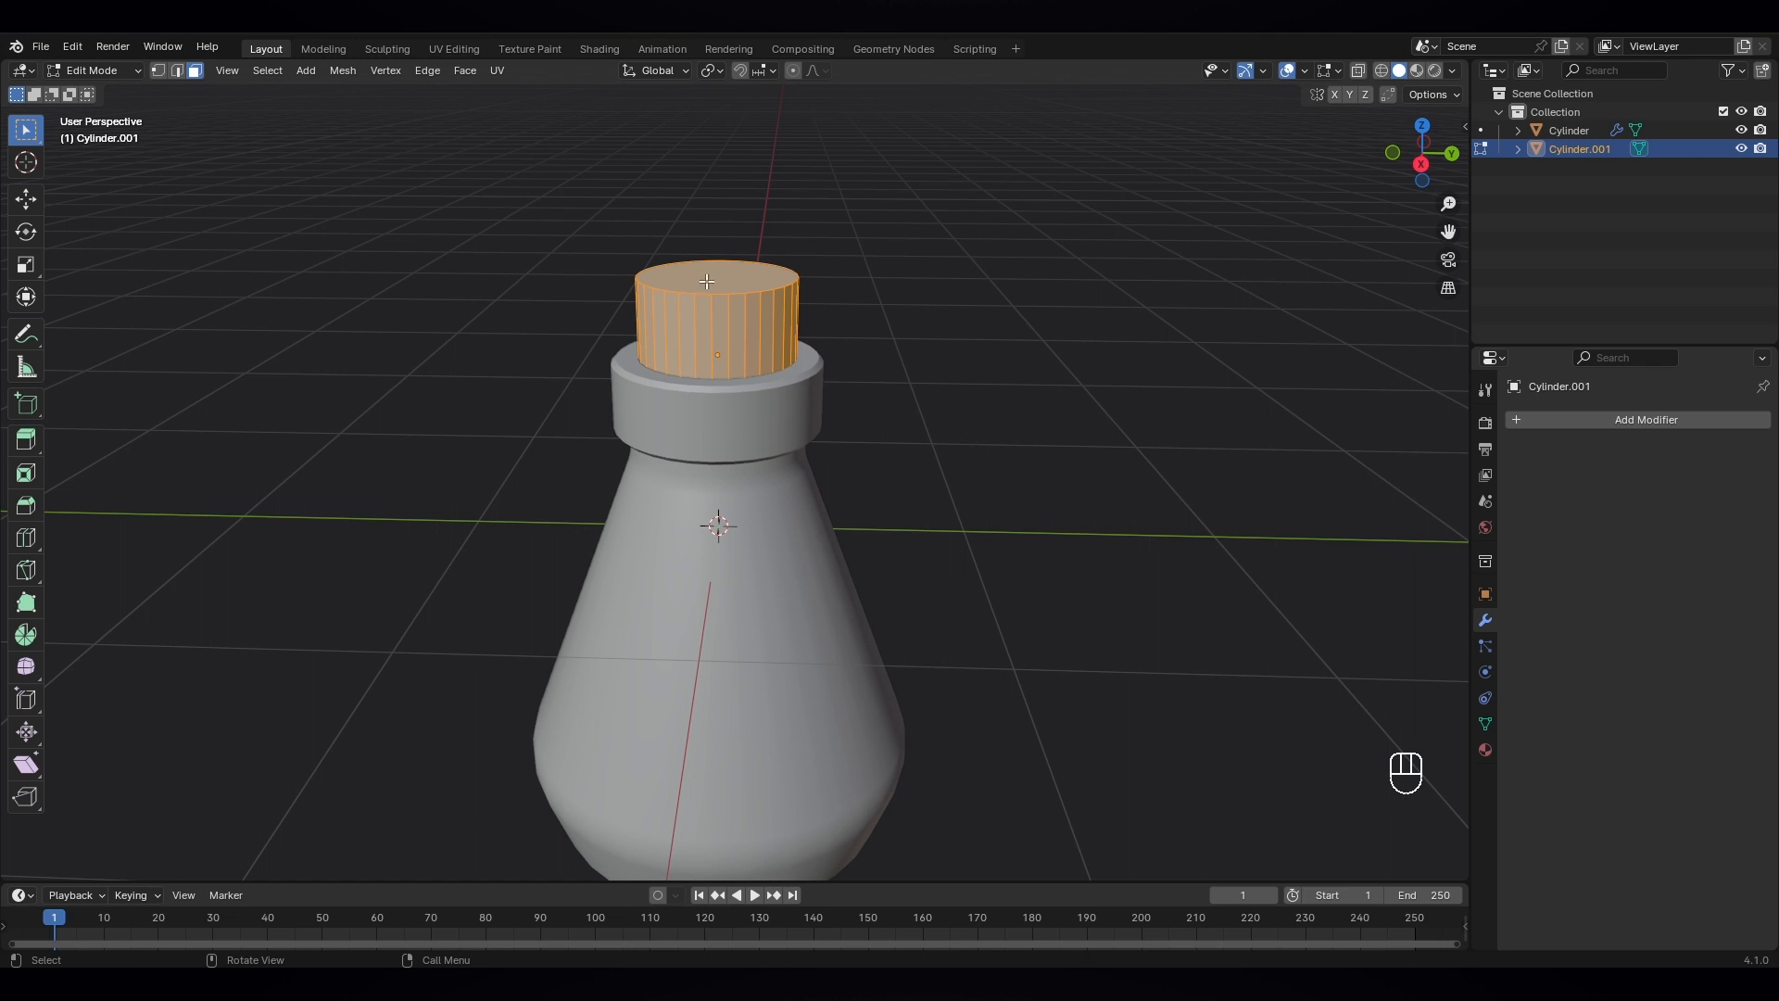
pyautogui.click(888, 311)
pyautogui.moveTo(889, 313); pyautogui.dragTo(873, 295, button='middle')
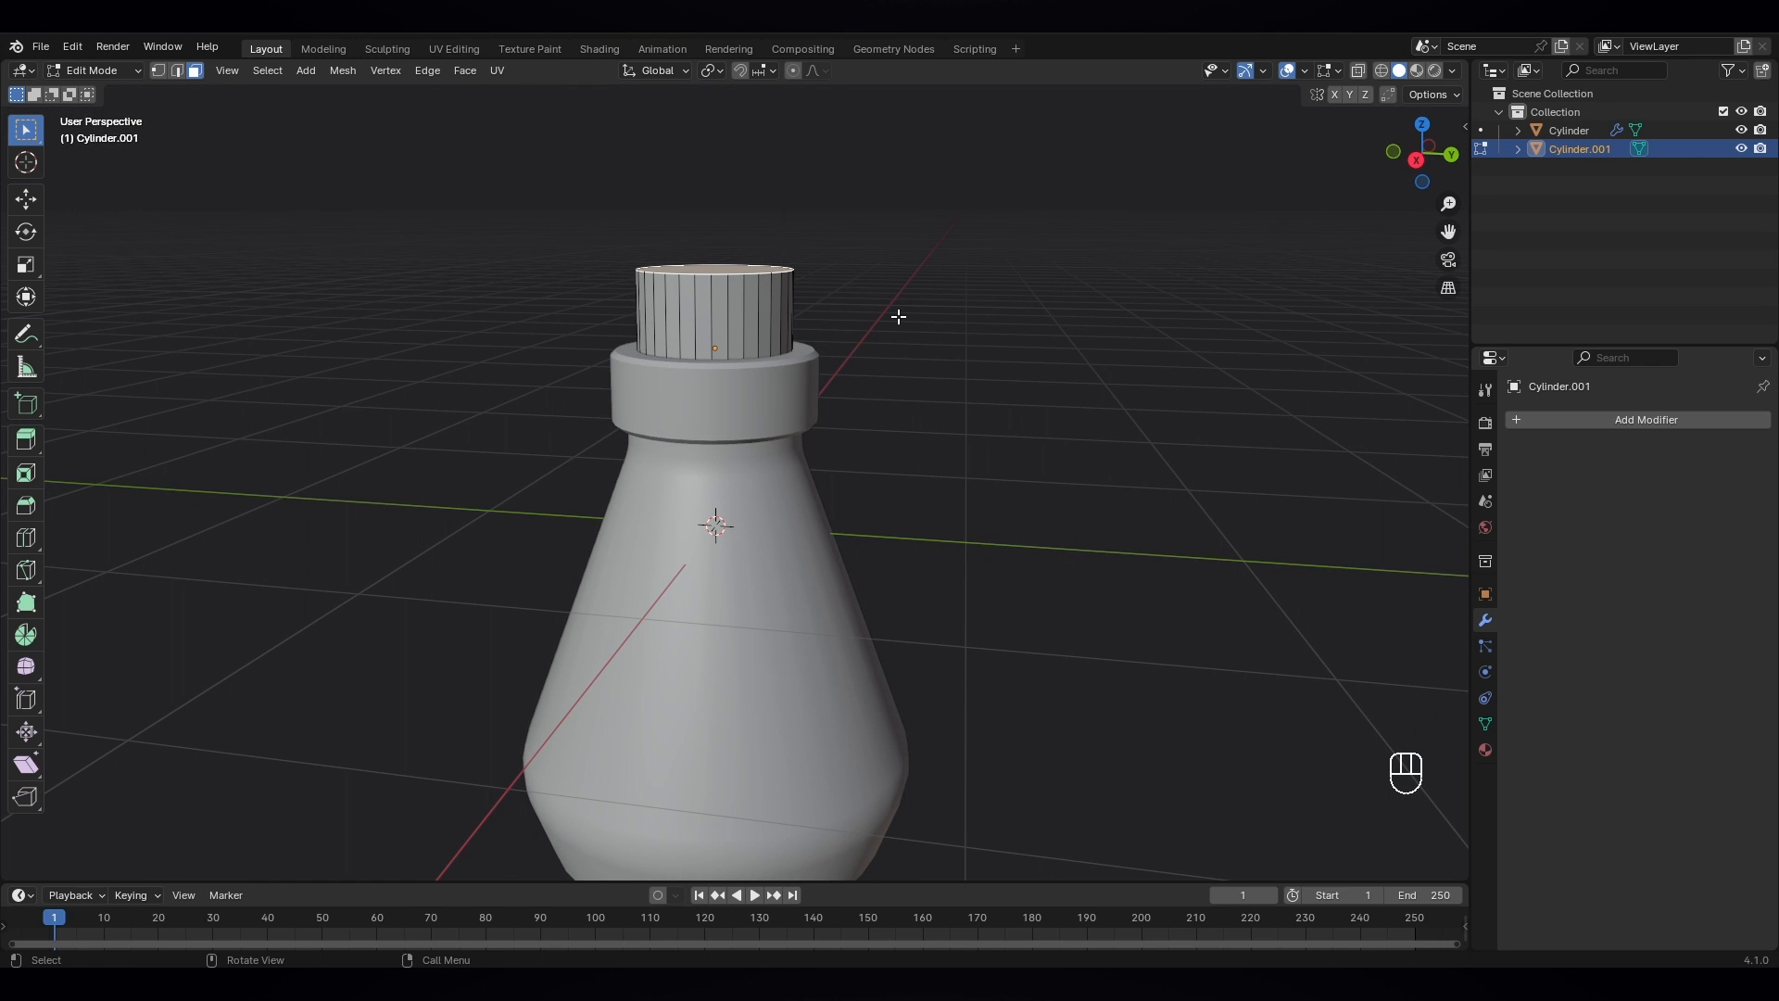
pyautogui.press('s')
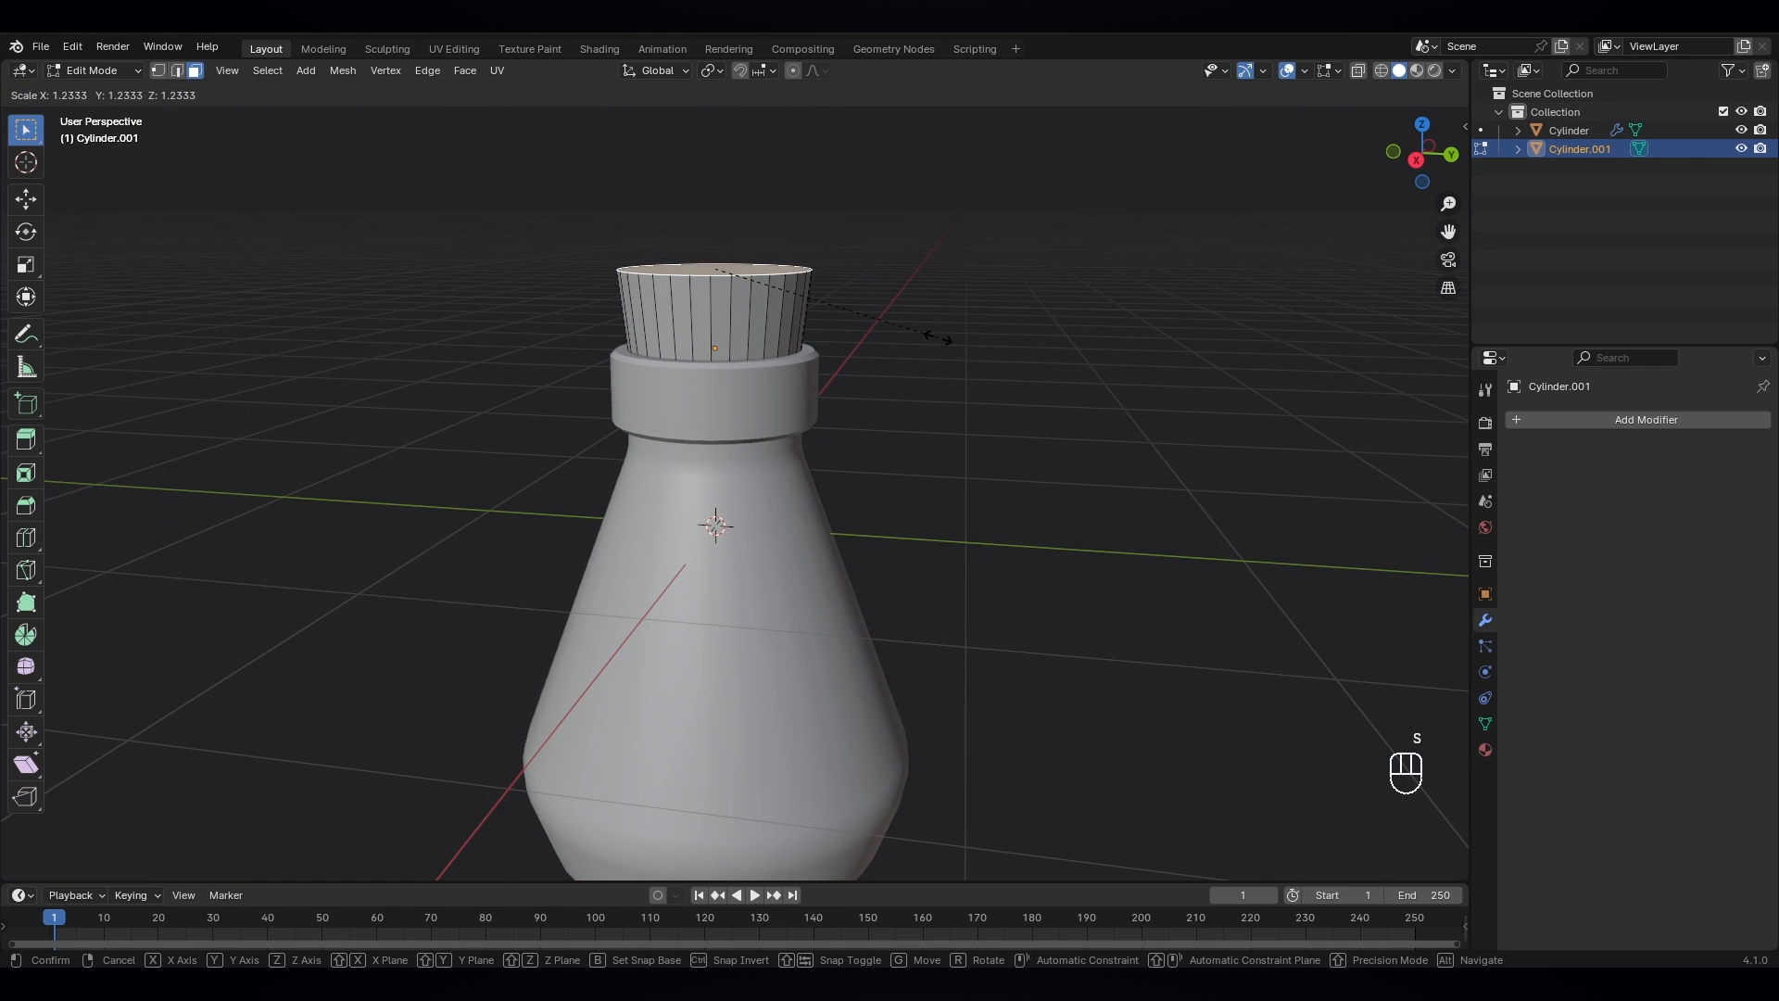
pyautogui.click(939, 338)
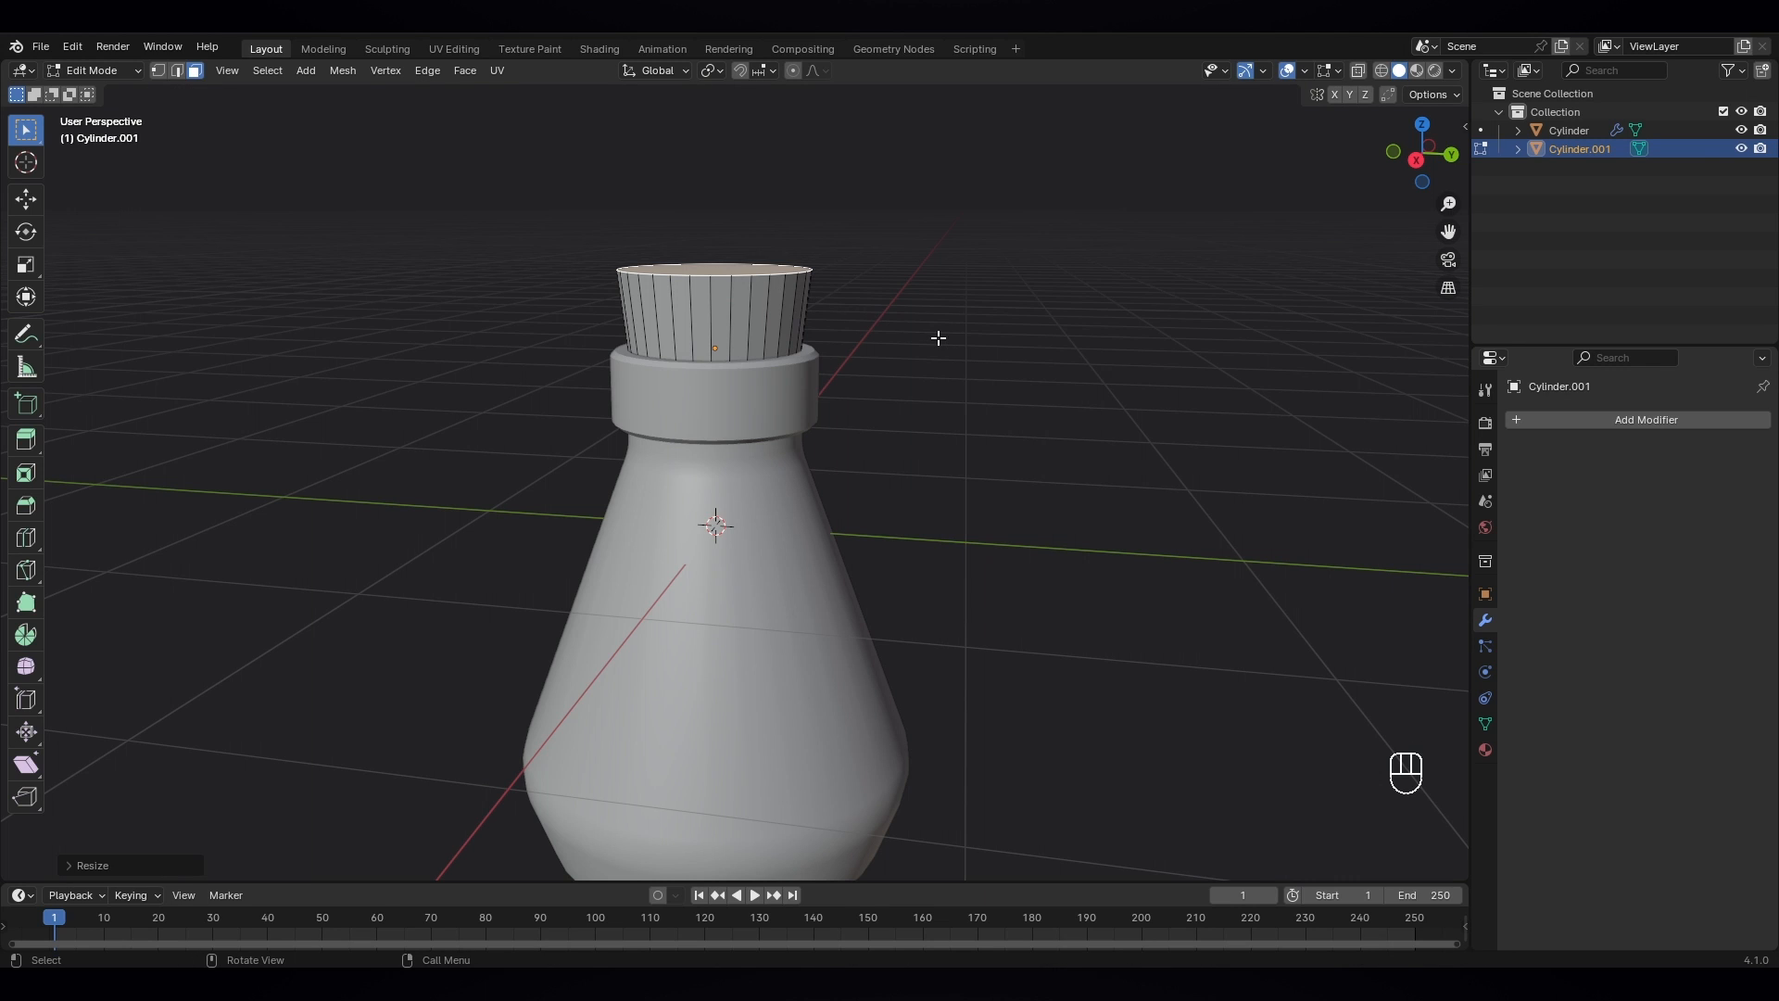
# - Select the whole stopper mesh and scale it down to about 0.86, then slightly more to fit the bottle opening
pyautogui.press('a')
pyautogui.press('s')
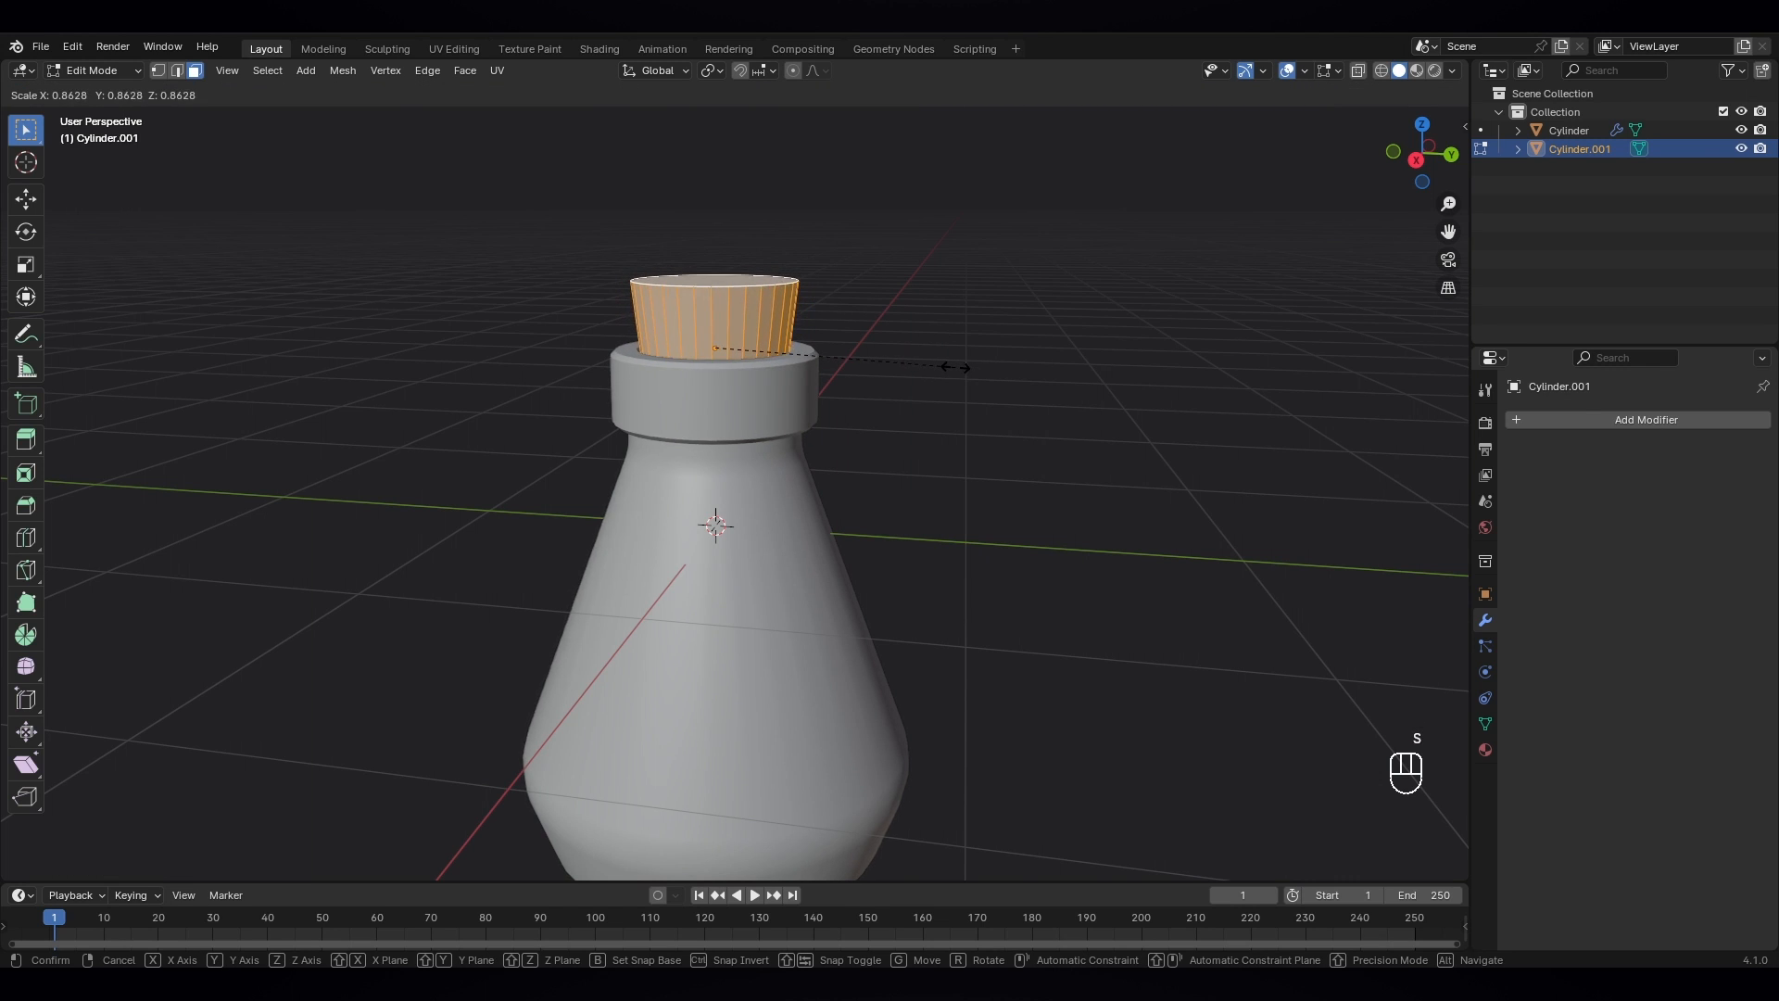
pyautogui.click(953, 365)
pyautogui.moveTo(953, 365); pyautogui.dragTo(842, 449, button='middle')
pyautogui.scroll(3, 843, 449)
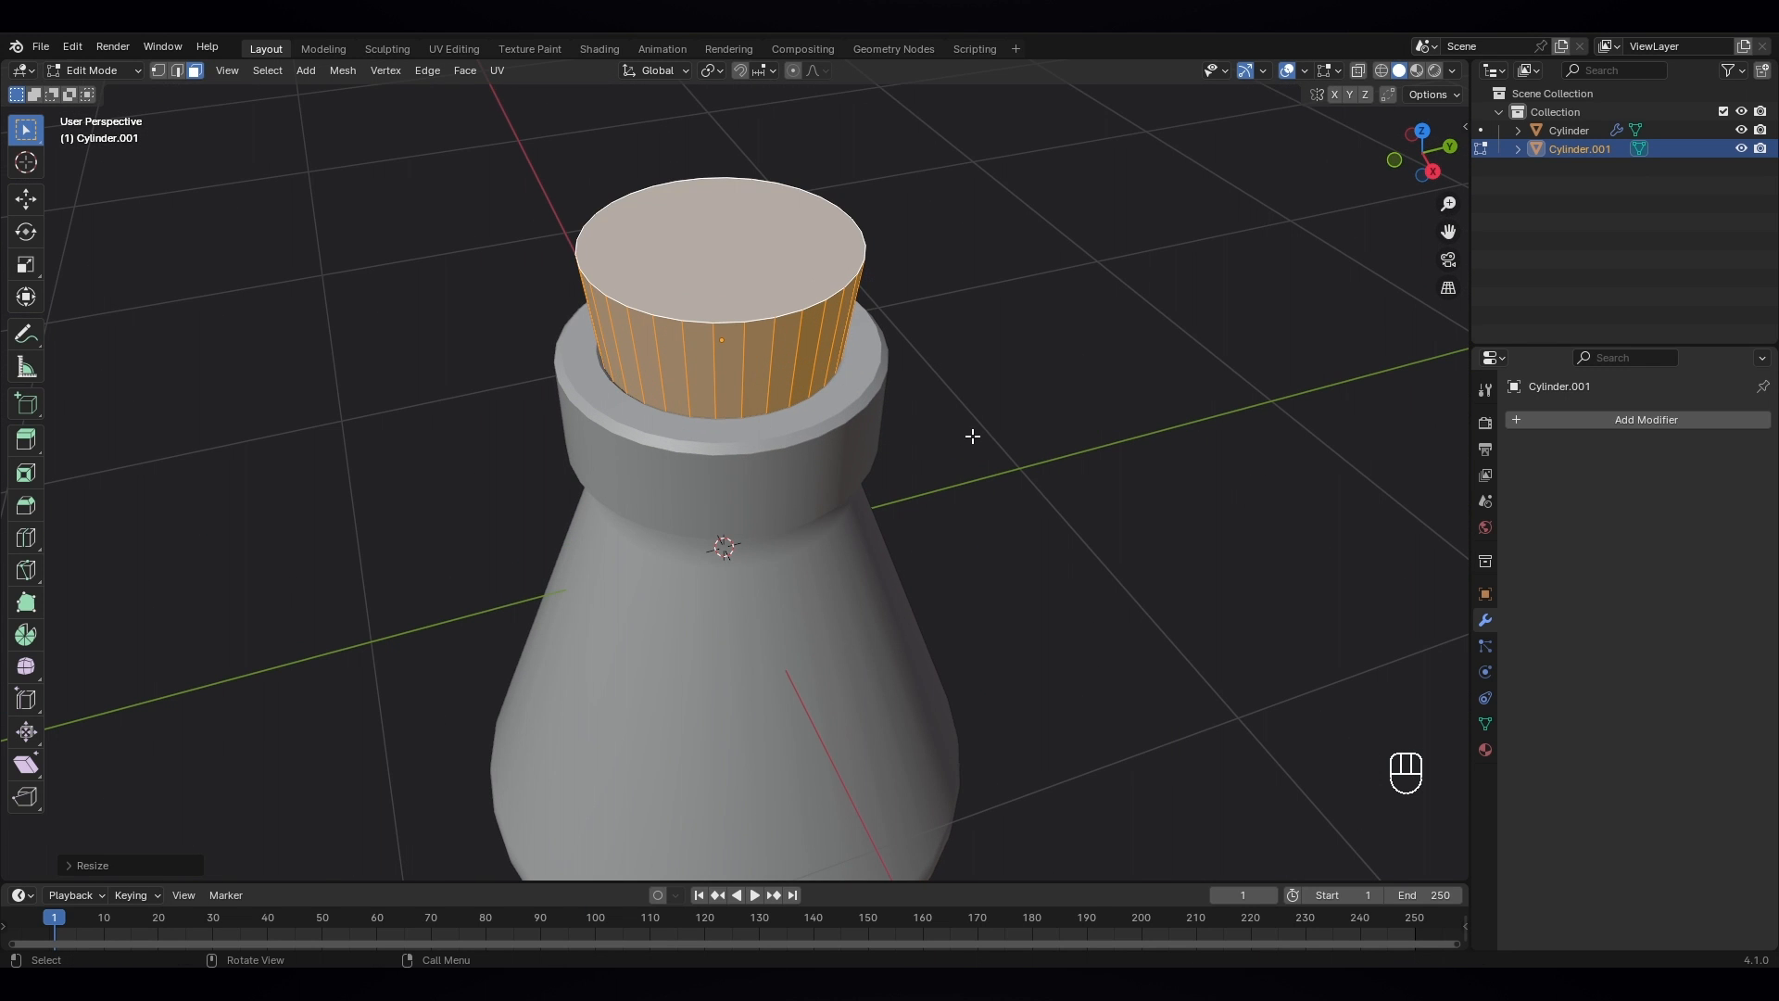
pyautogui.press('s')
pyautogui.click(933, 429)
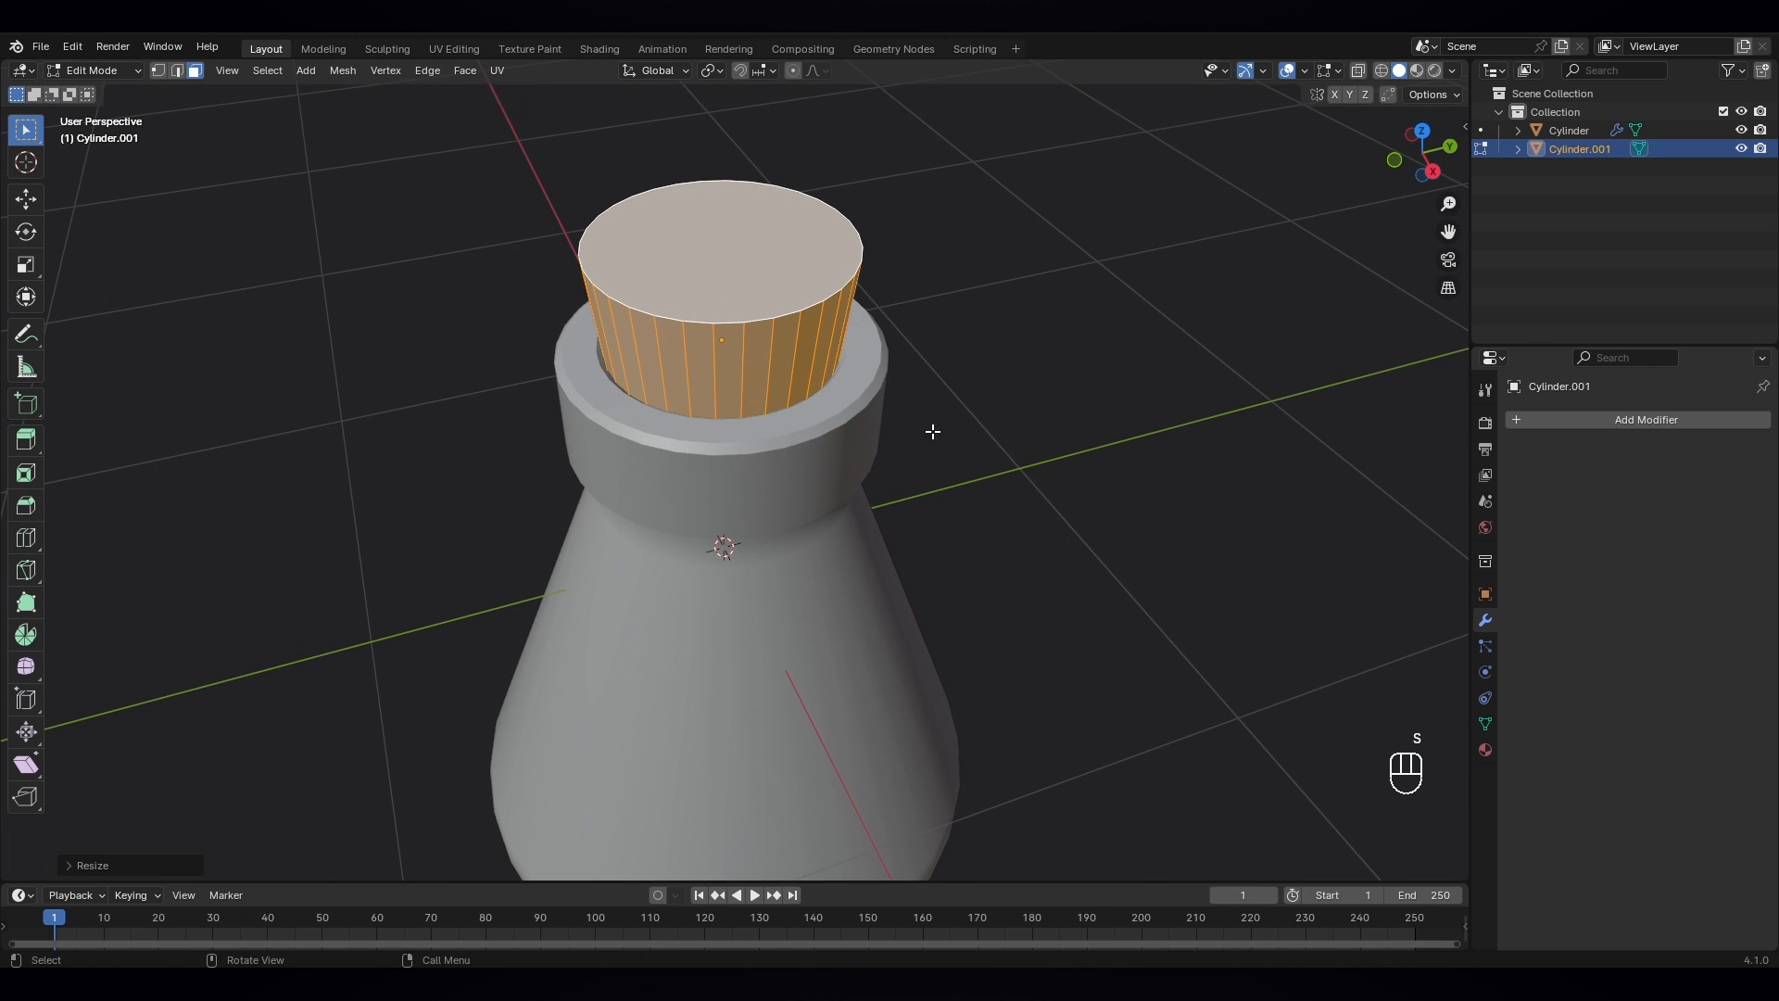
pyautogui.scroll(-2, 877, 528)
pyautogui.moveTo(878, 528); pyautogui.dragTo(837, 445, button='middle')
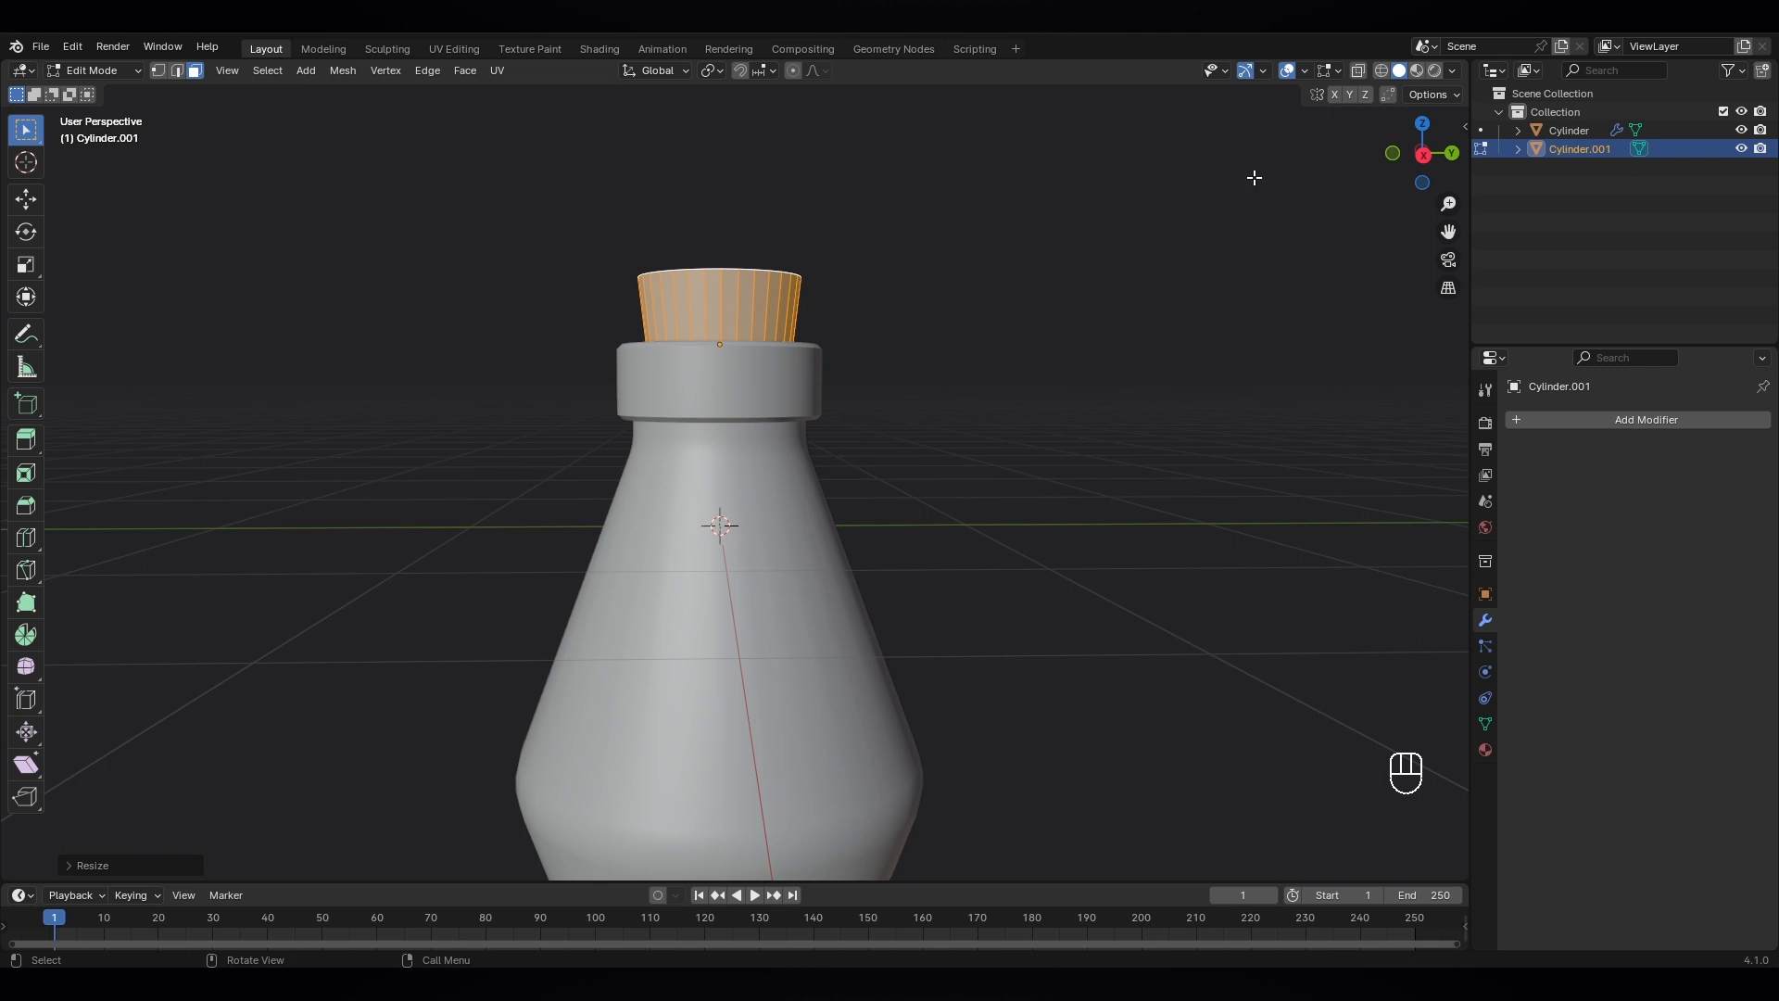
# - Turn on X-ray, select the stopper's bottom face and move it down along Z deeper into the neck
pyautogui.click(1358, 70)
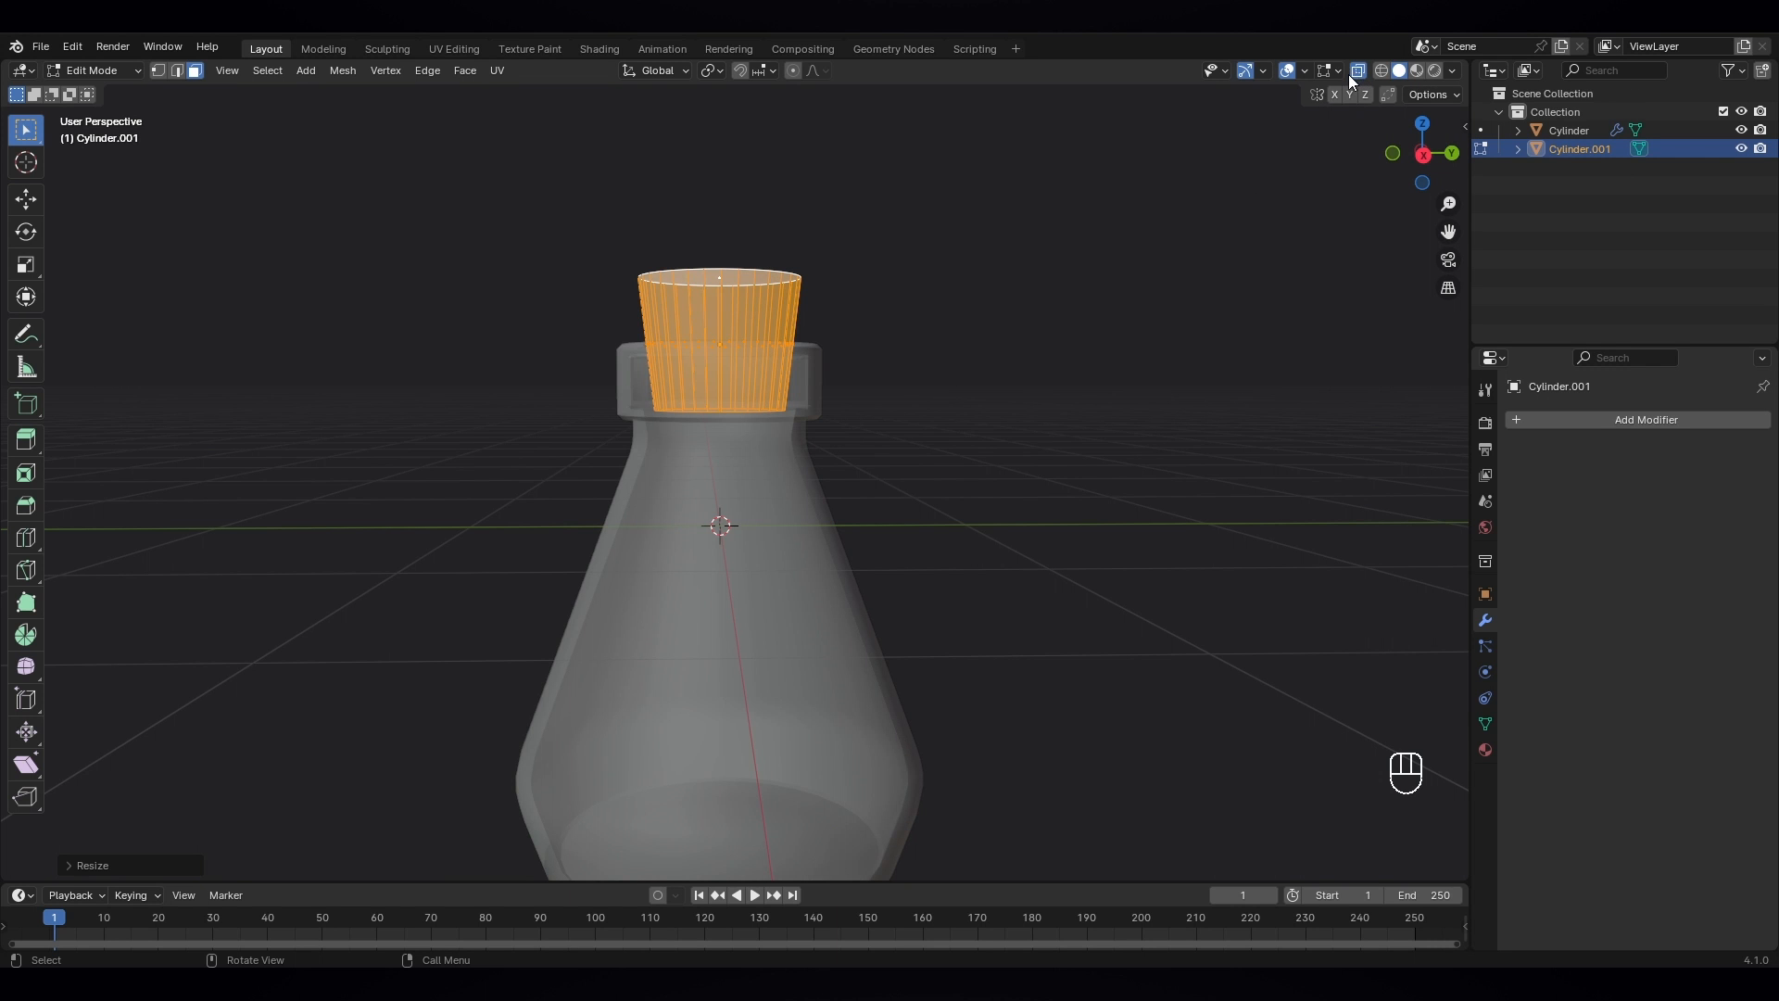
pyautogui.moveTo(913, 284); pyautogui.dragTo(748, 442, button='middle')
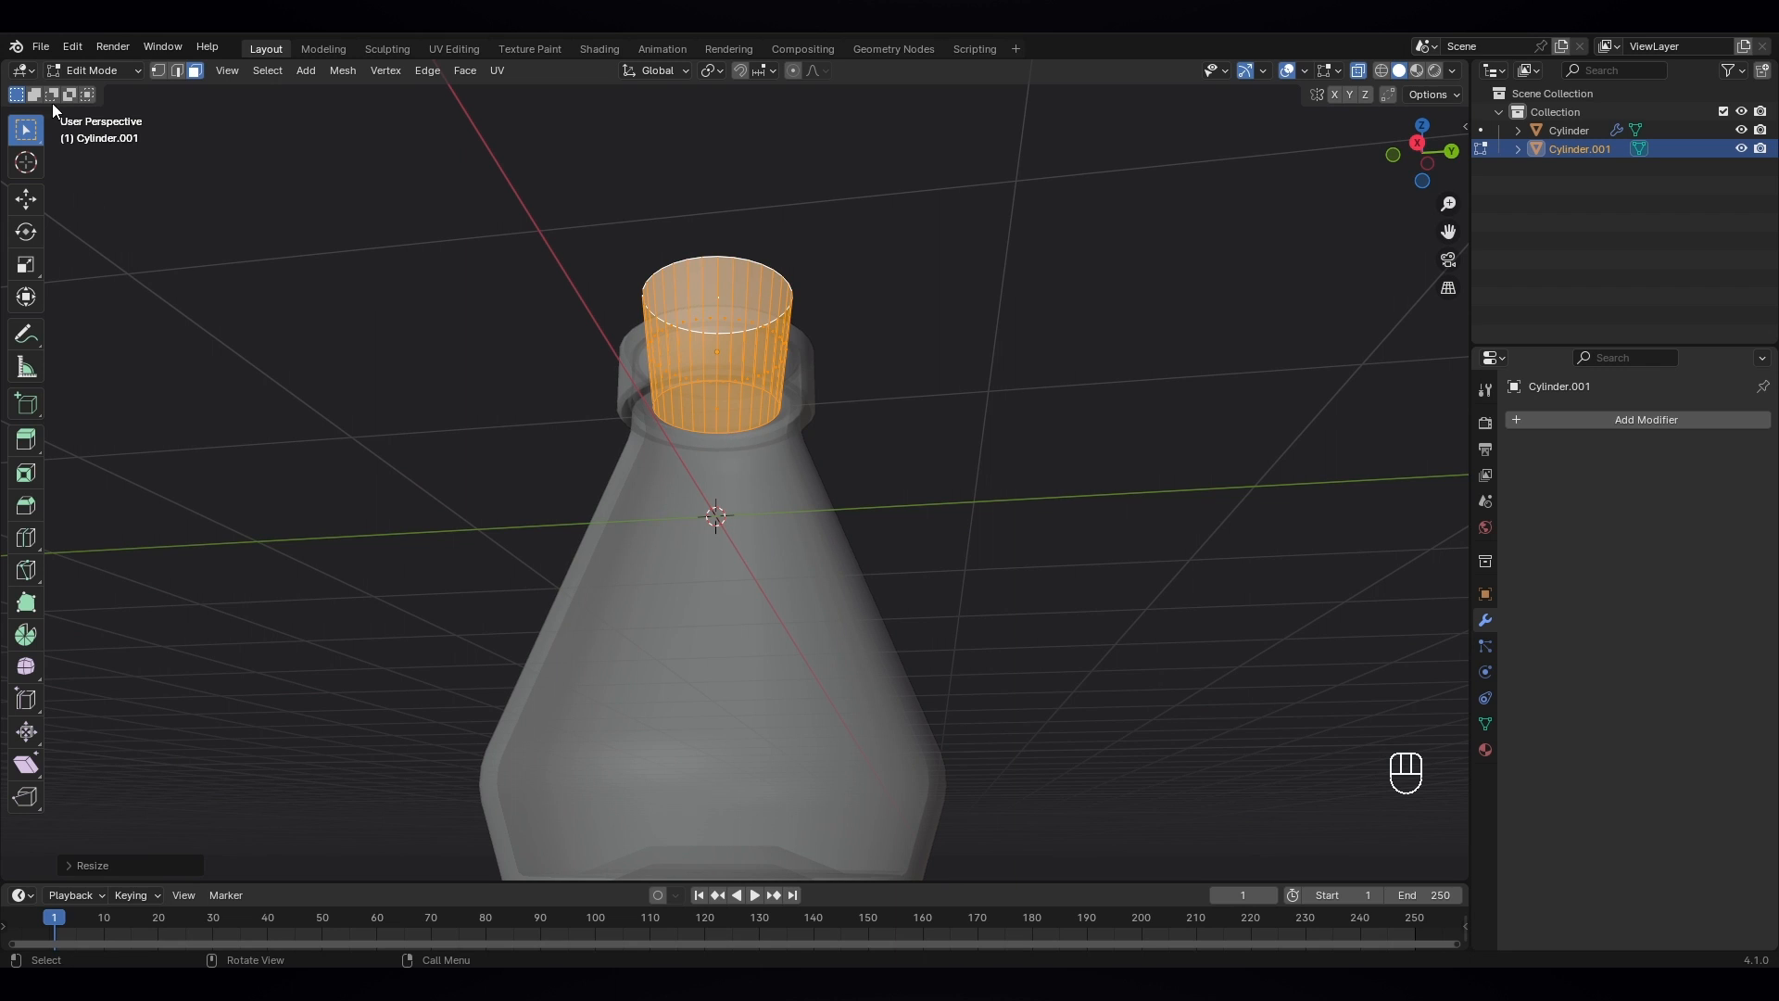
pyautogui.click(718, 406)
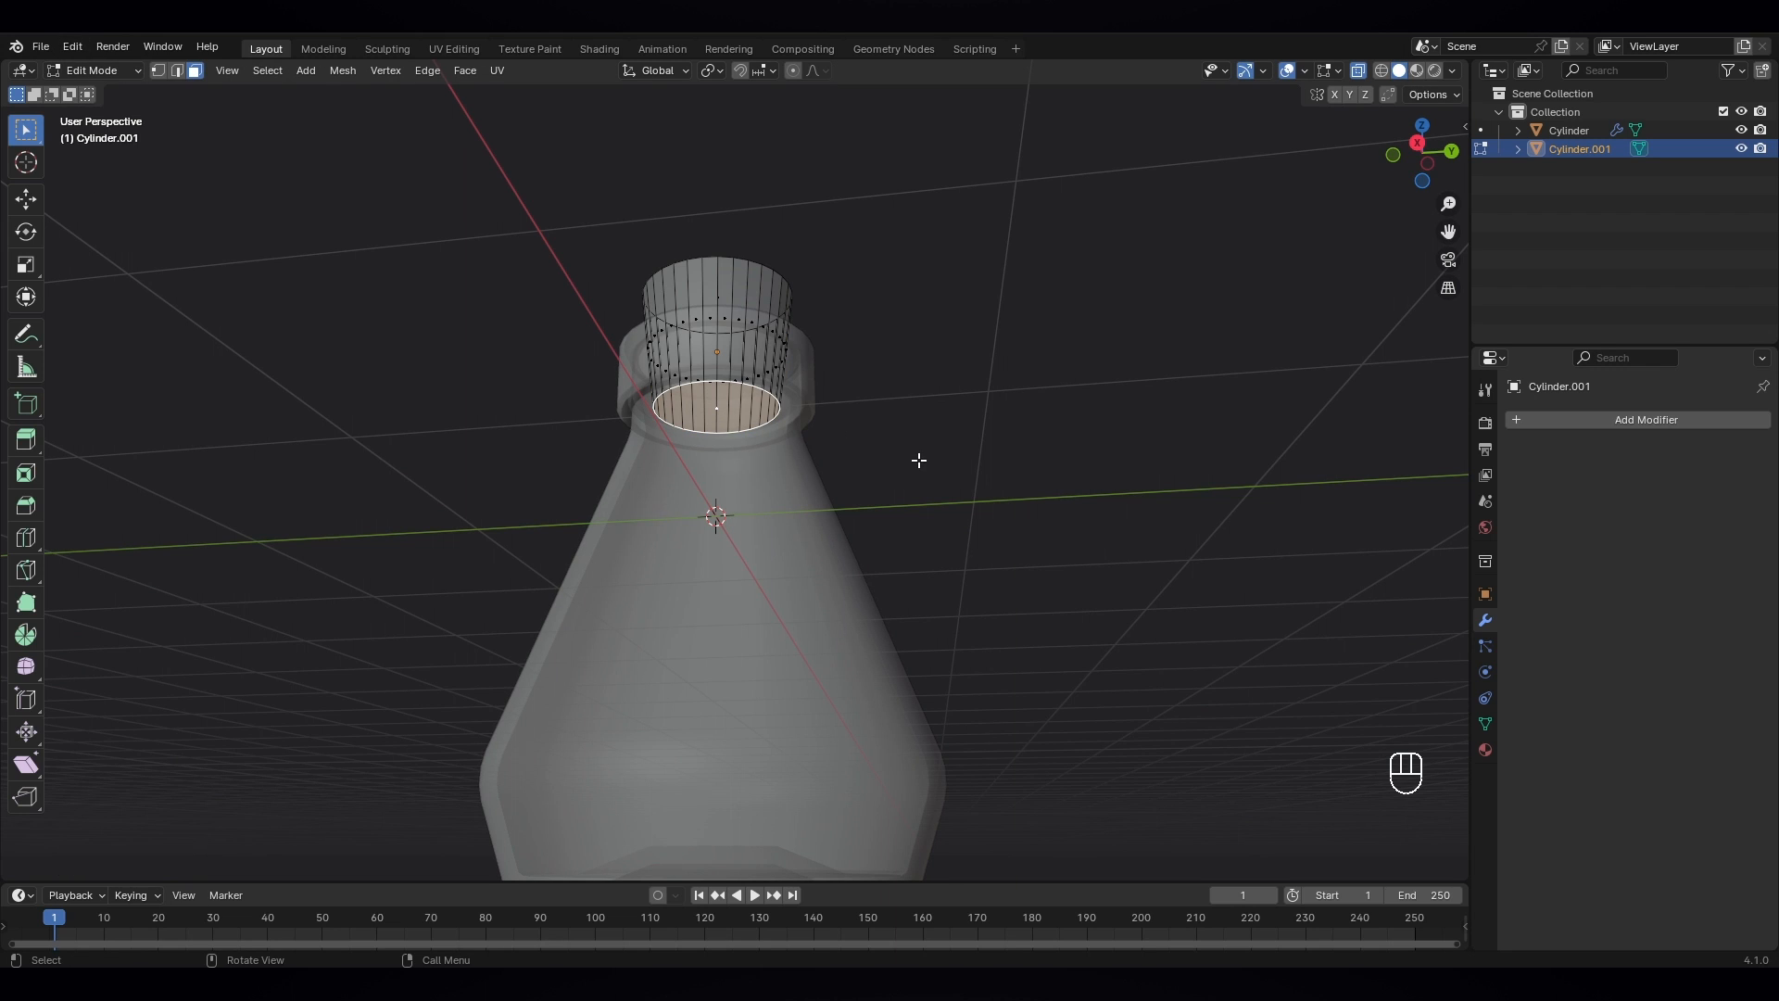
pyautogui.press('g')
pyautogui.middleClick(920, 464)
pyautogui.click(921, 477)
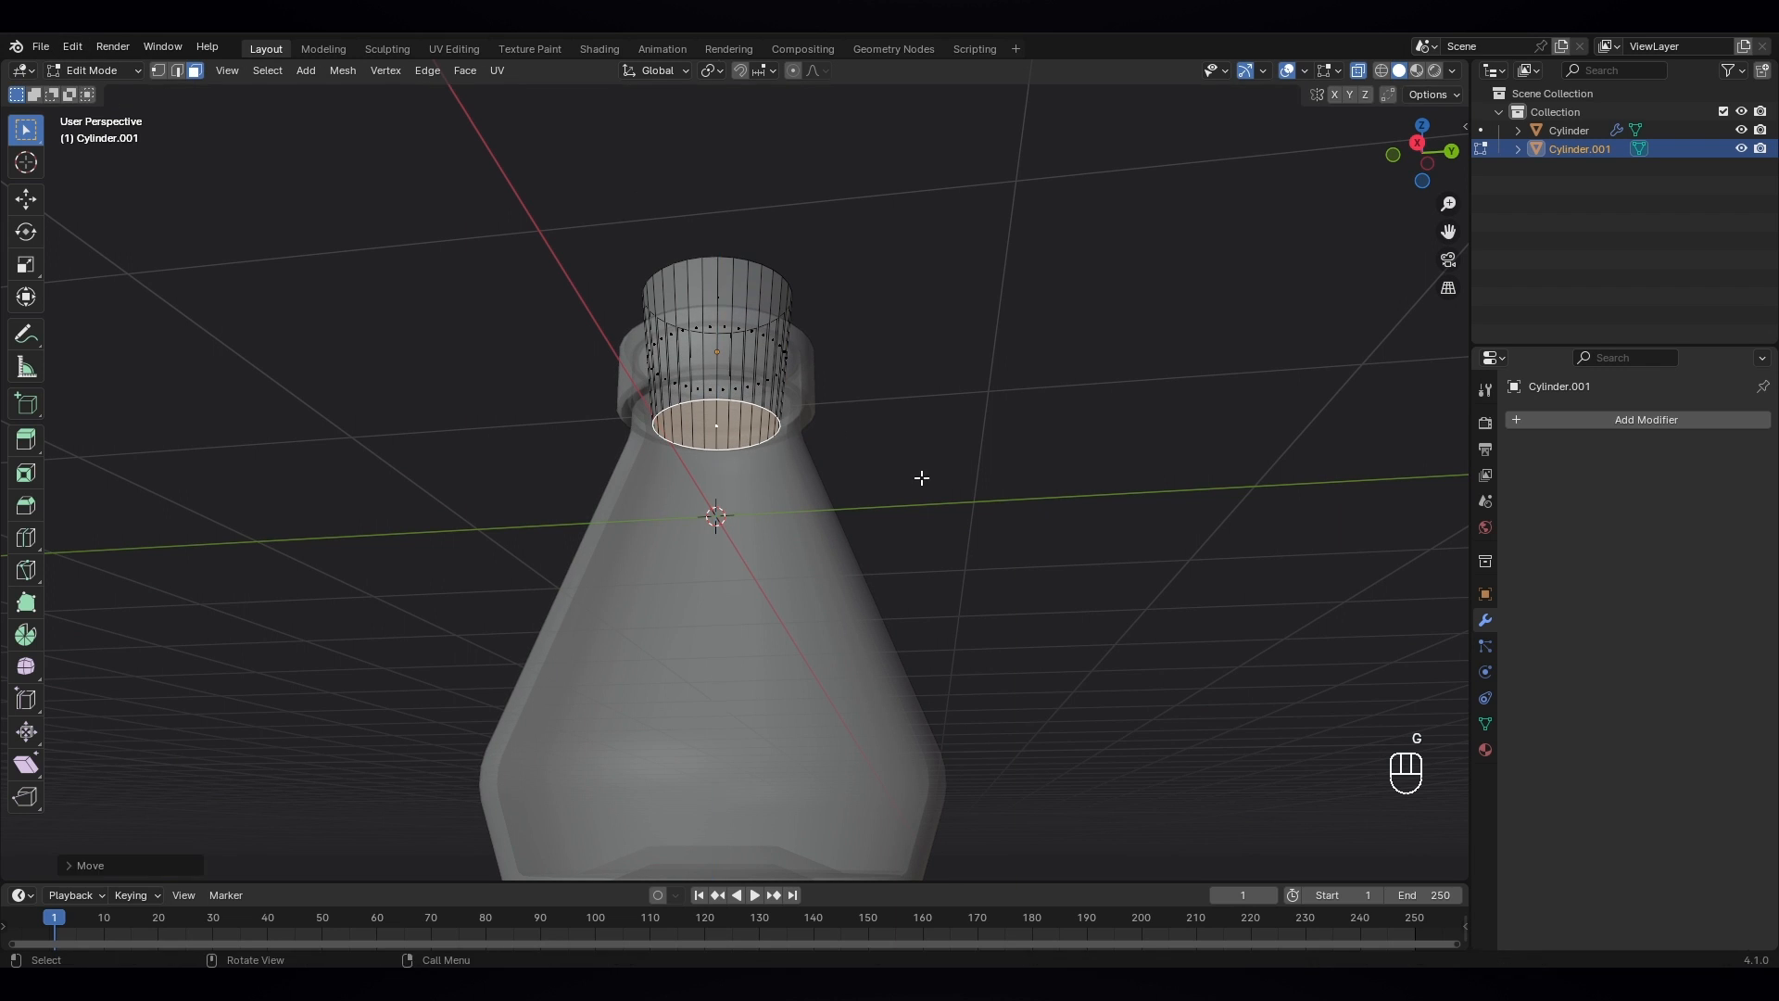
# - Fine-tune the bottom face's height along Z and turn X-ray off
pyautogui.moveTo(857, 429); pyautogui.dragTo(853, 488, button='middle')
pyautogui.press('g')
pyautogui.press('z')
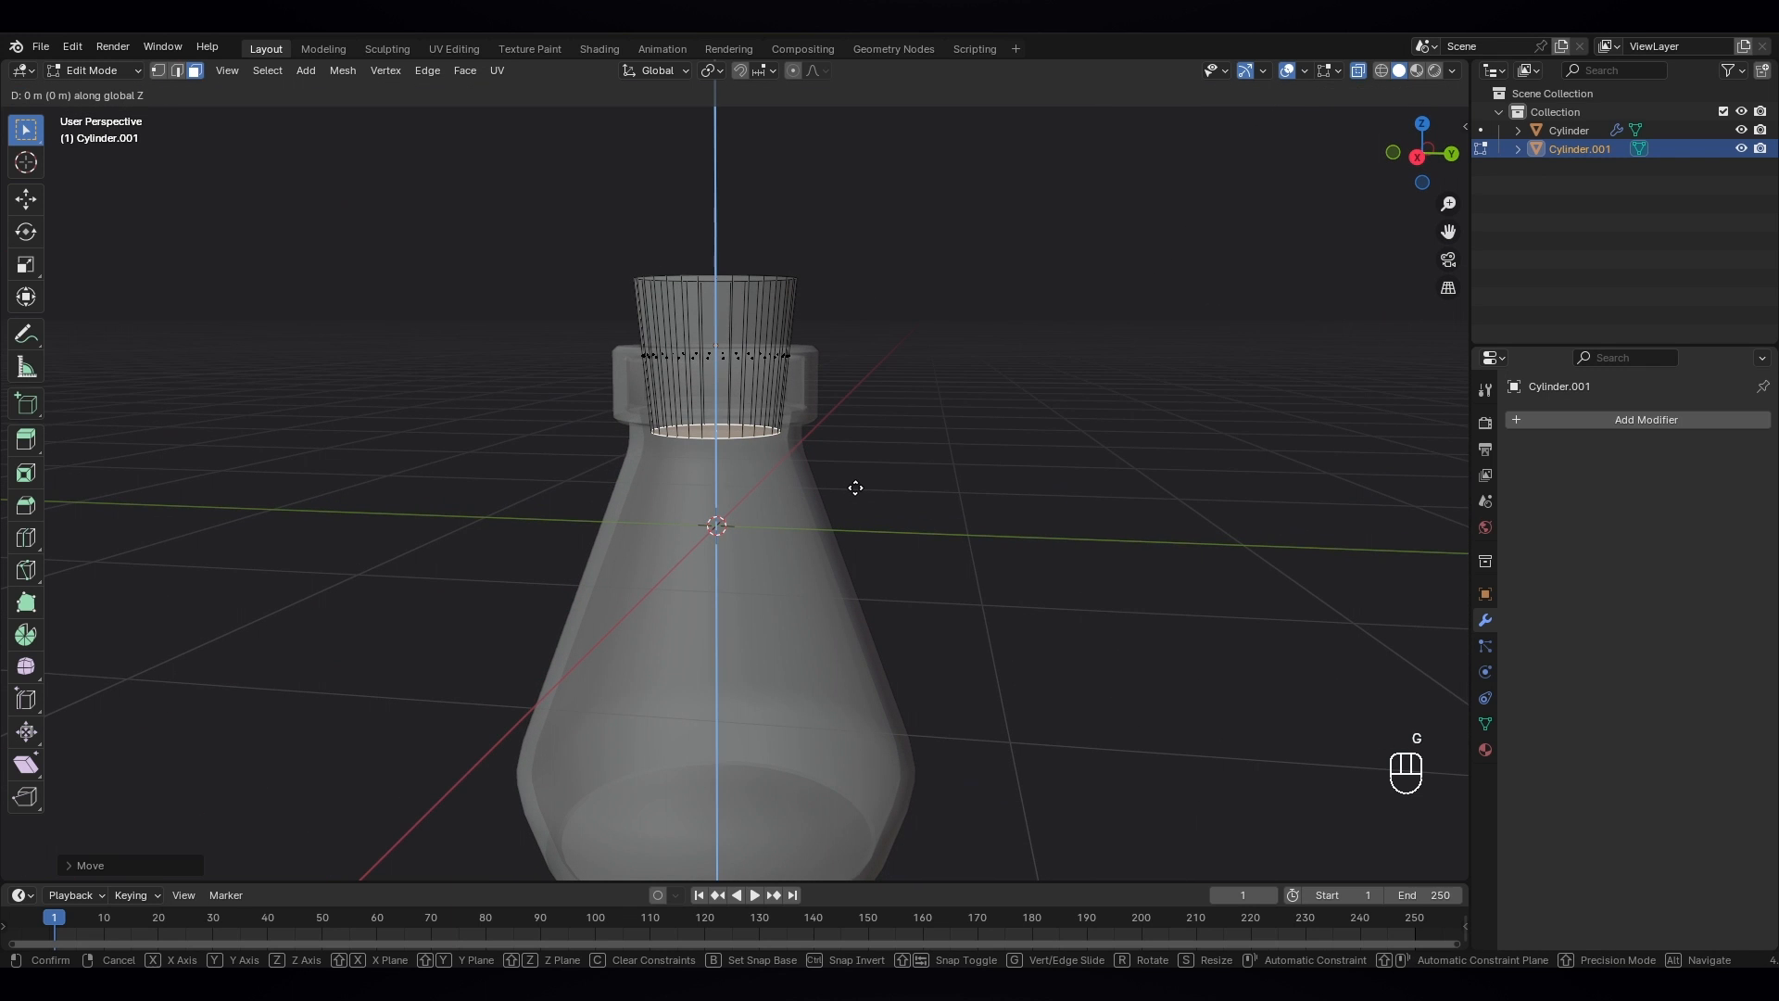
pyautogui.click(853, 484)
pyautogui.scroll(-1, 807, 438)
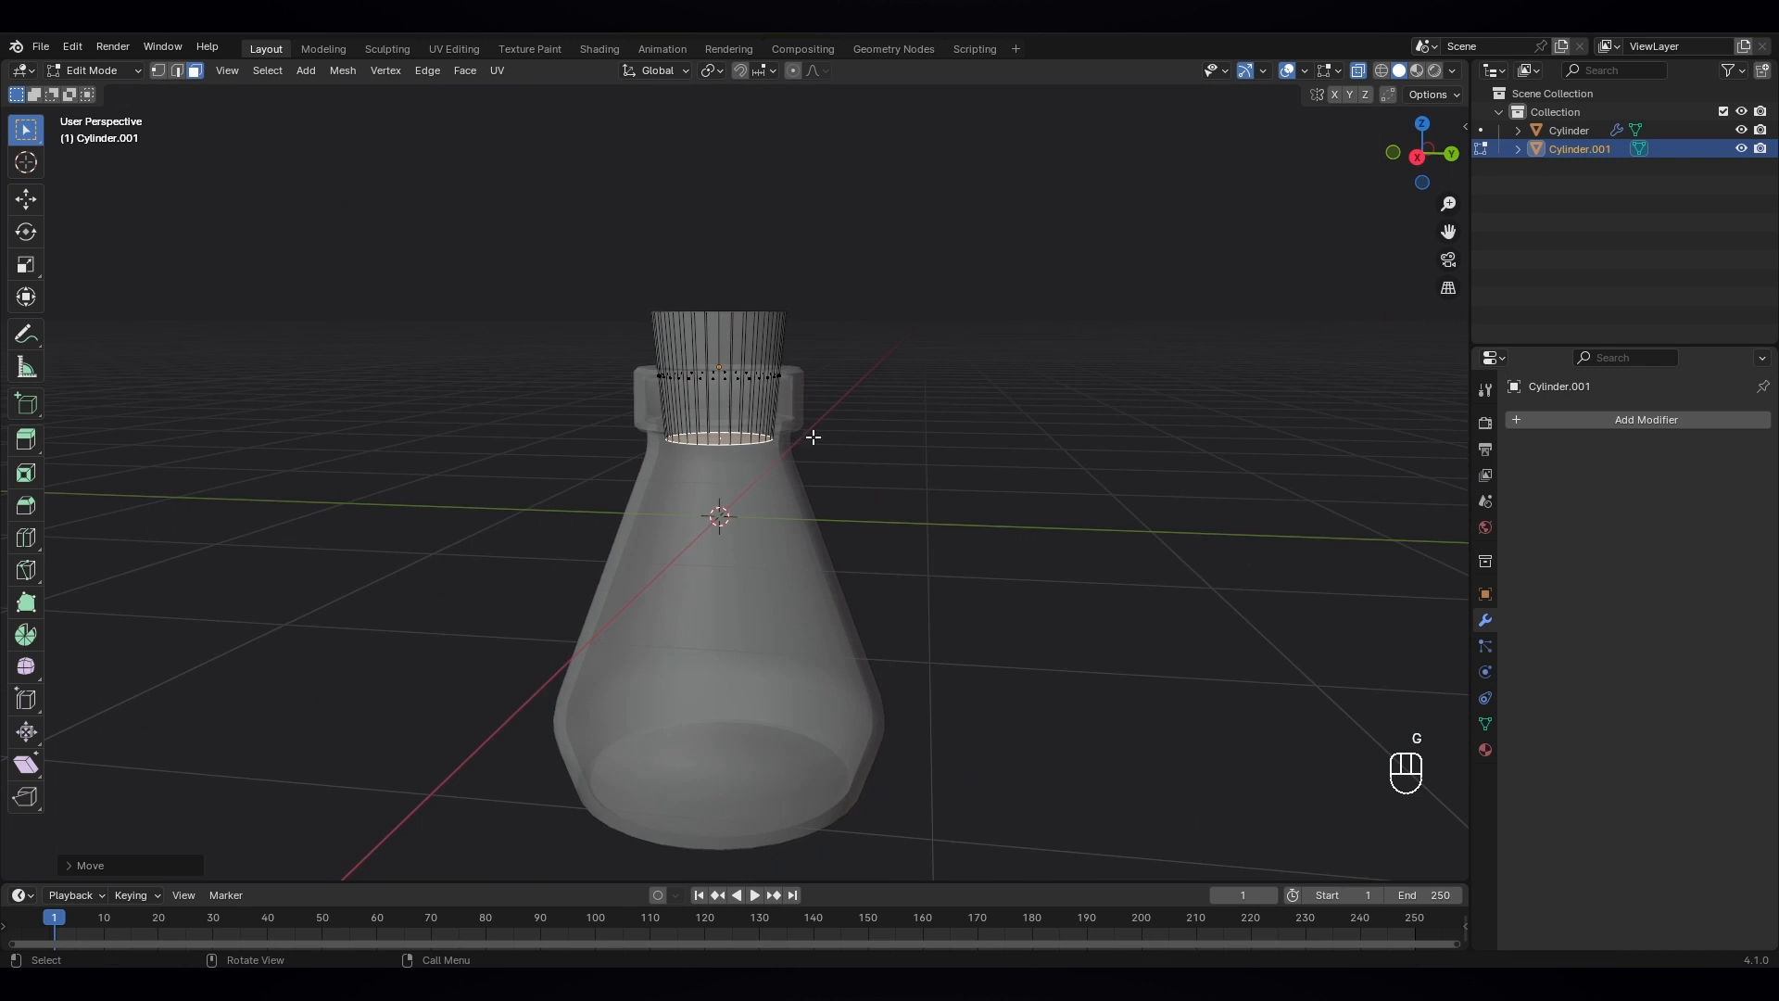
pyautogui.moveTo(809, 437); pyautogui.dragTo(832, 493, button='middle')
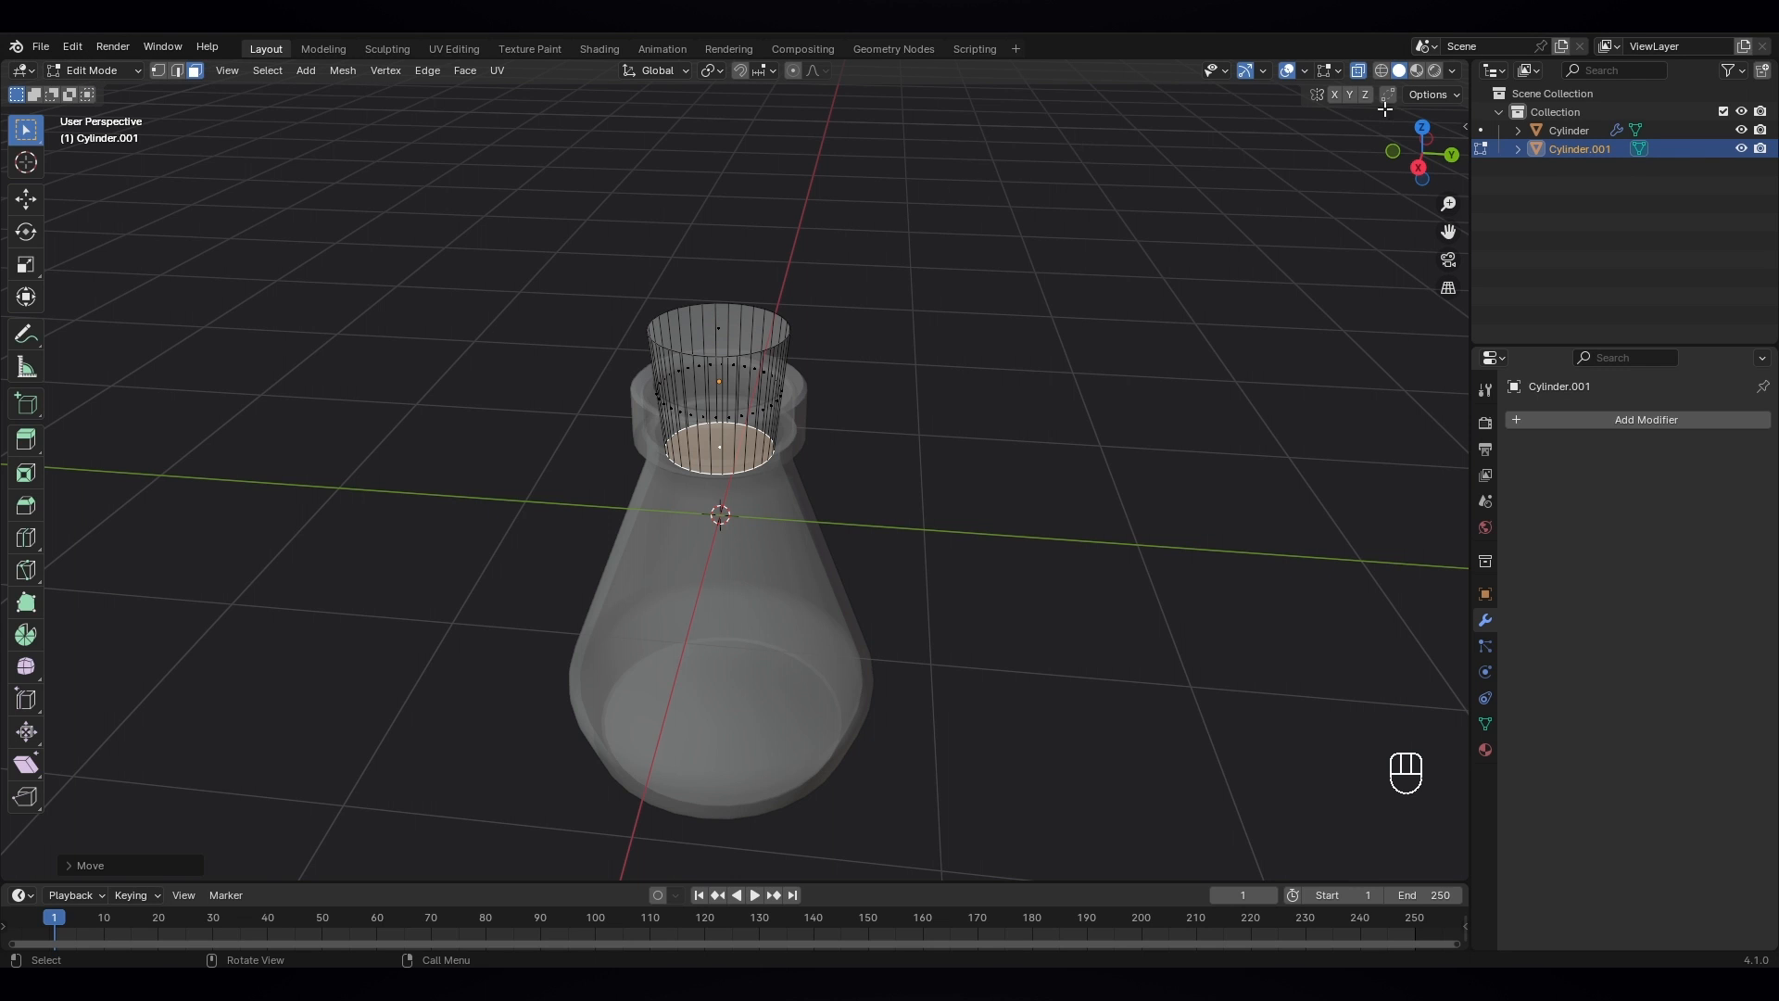
pyautogui.click(1359, 69)
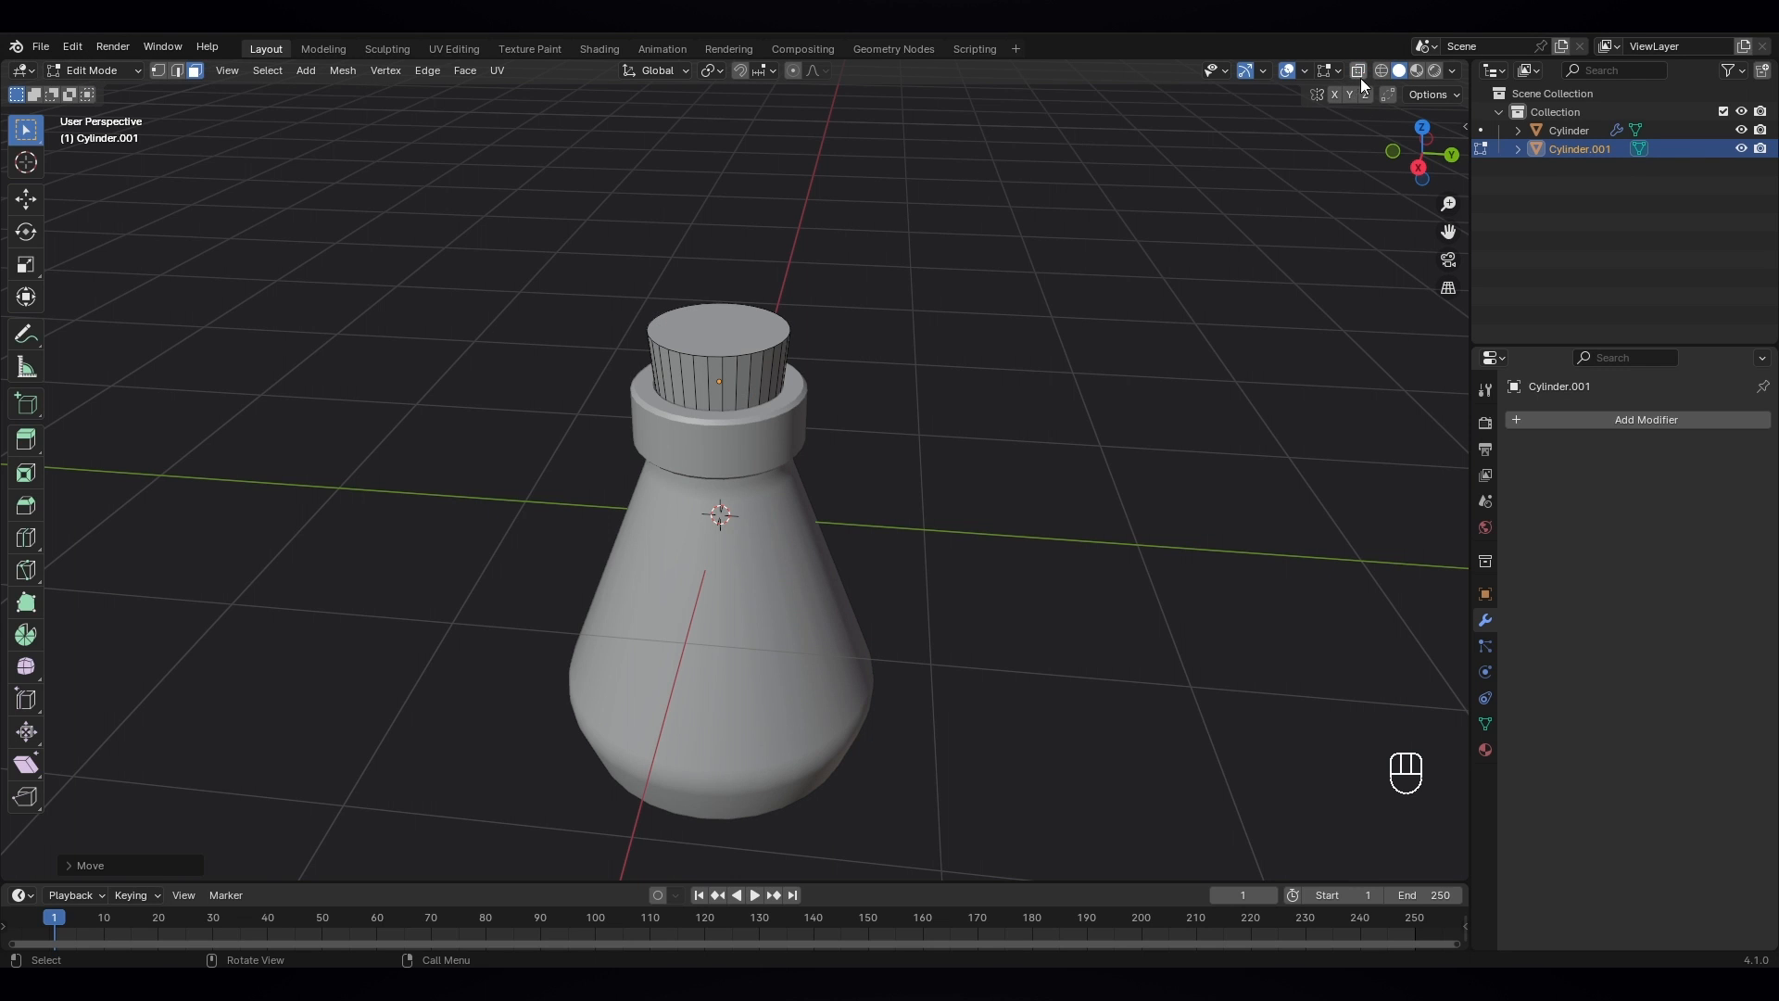
# - Select the edge loop around the stopper's top face and bevel it with one segment about 0.039 m wide
pyautogui.scroll(4, 888, 389)
pyautogui.moveTo(890, 364); pyautogui.dragTo(842, 286, button='middle')
pyautogui.click(788, 264)
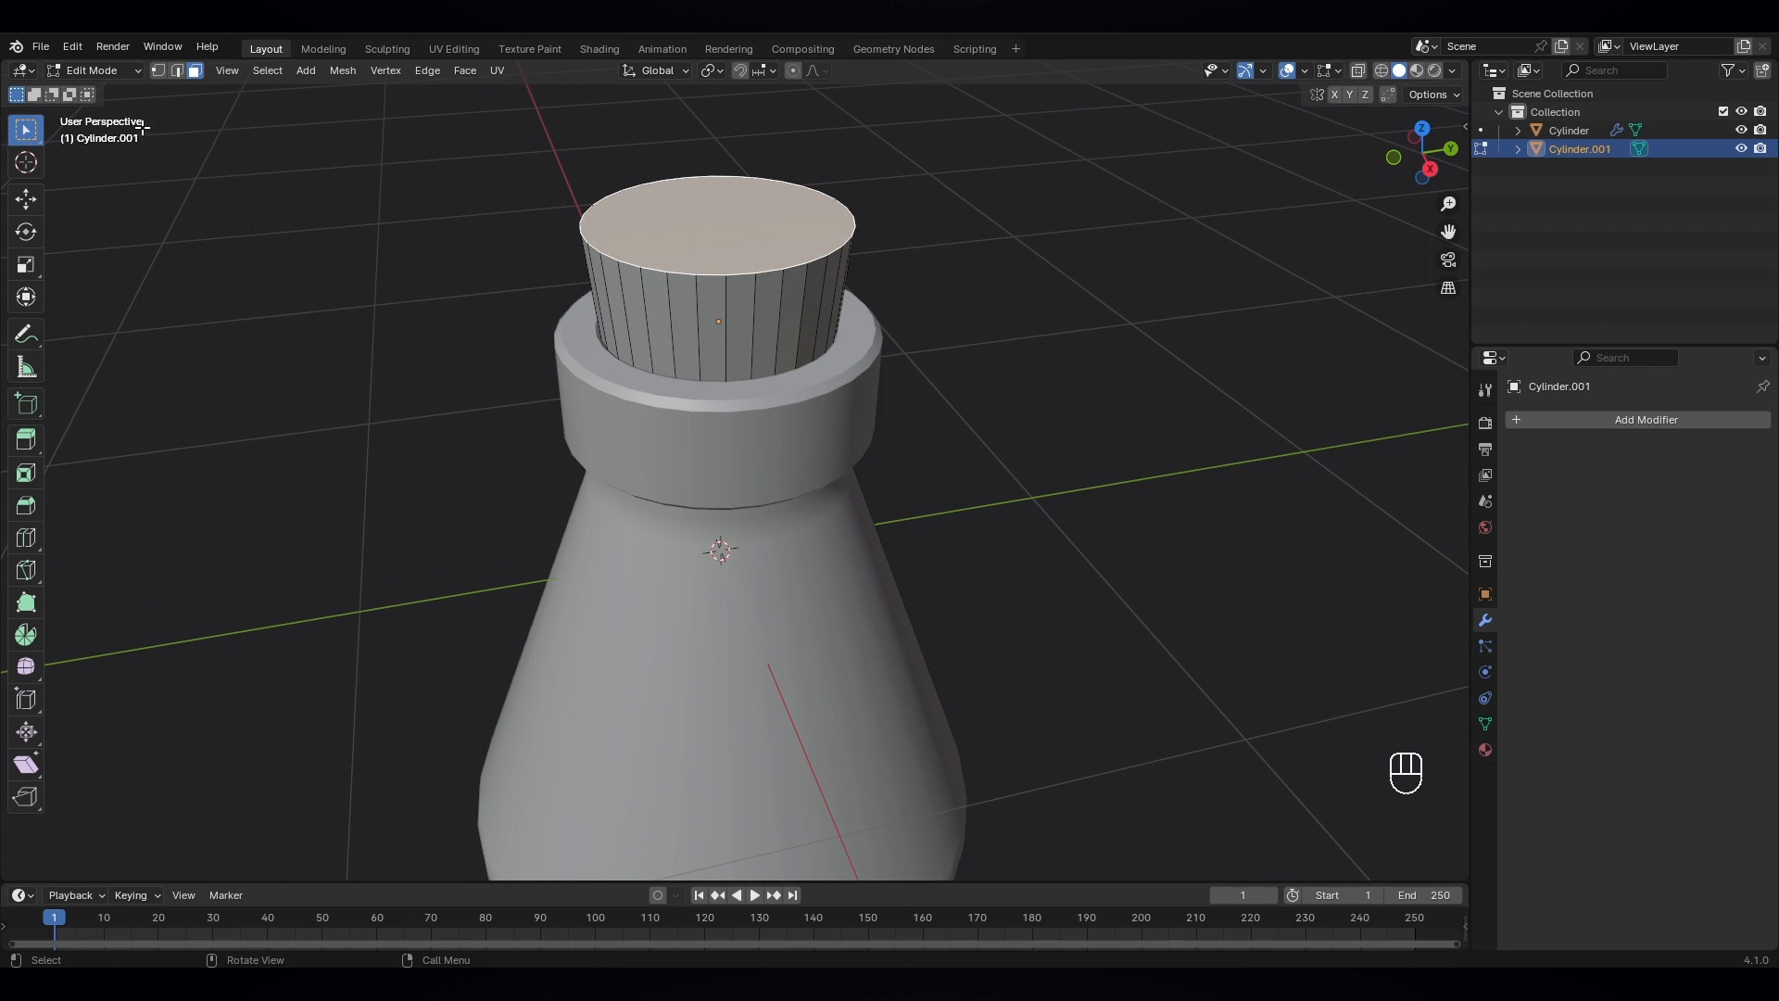
pyautogui.click(176, 70)
pyautogui.click(746, 271)
pyautogui.scroll(1, 755, 270)
pyautogui.keyDown('alt'); pyautogui.click(750, 231); pyautogui.keyUp('alt')
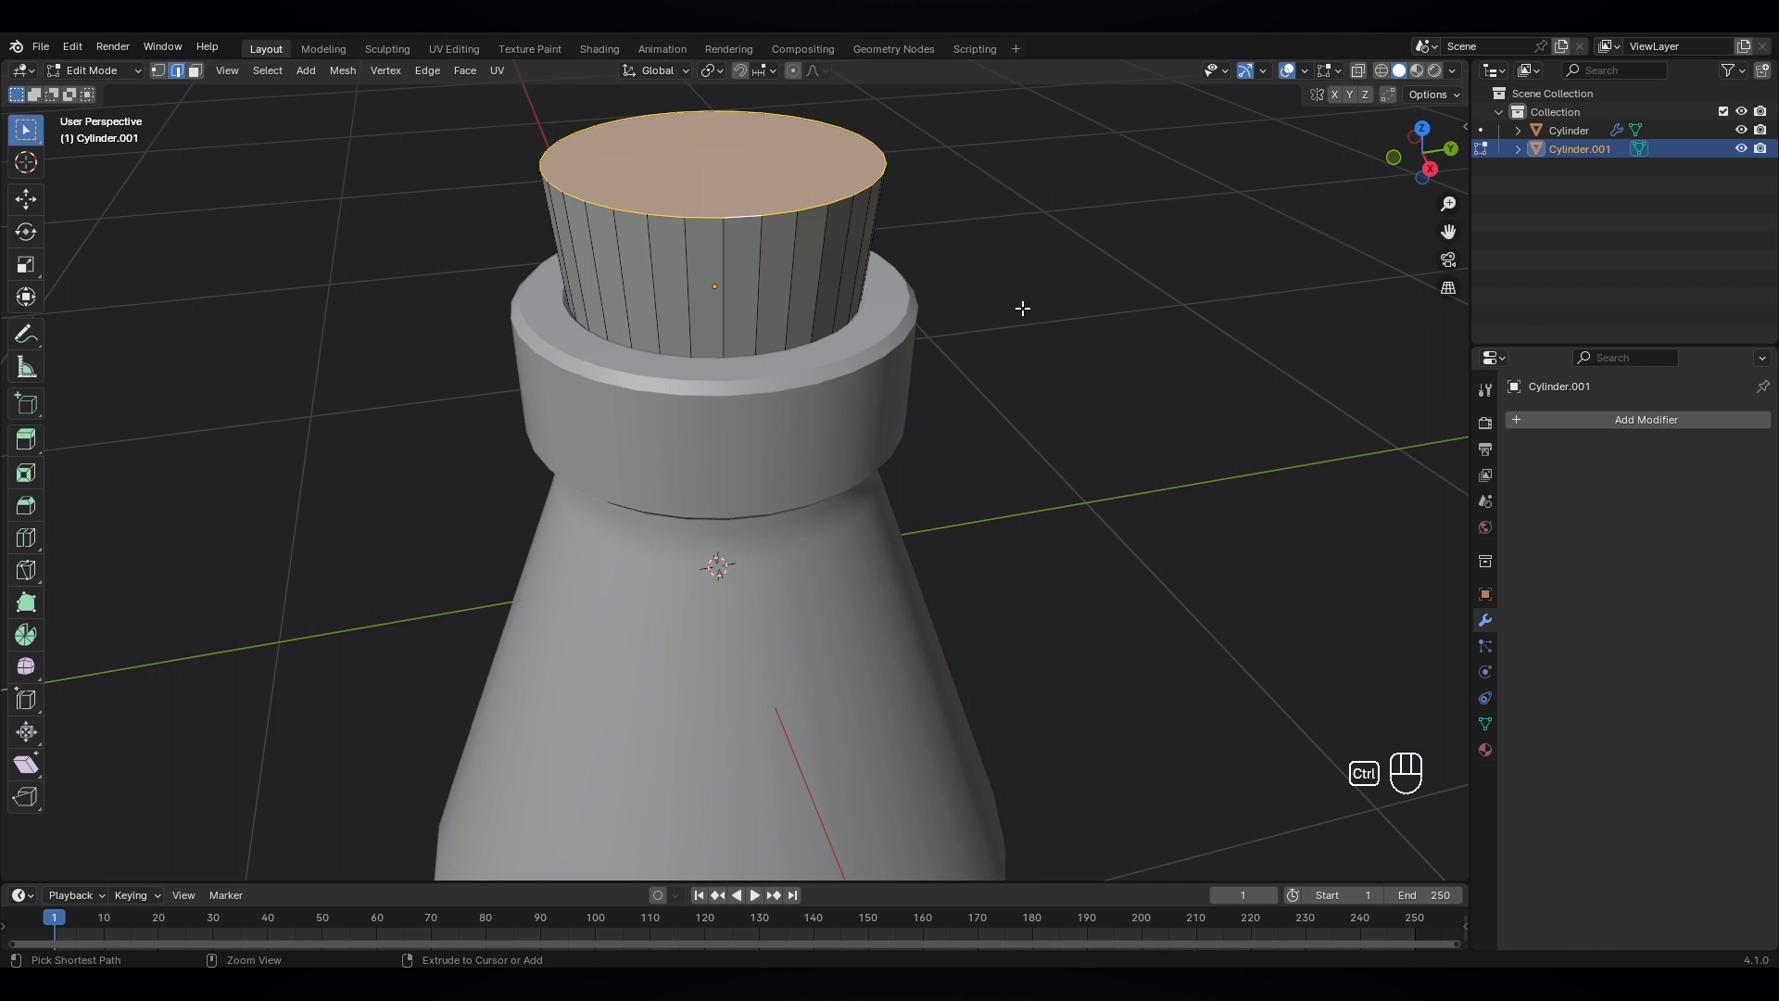
pyautogui.hotkey('ctrl', 'b')
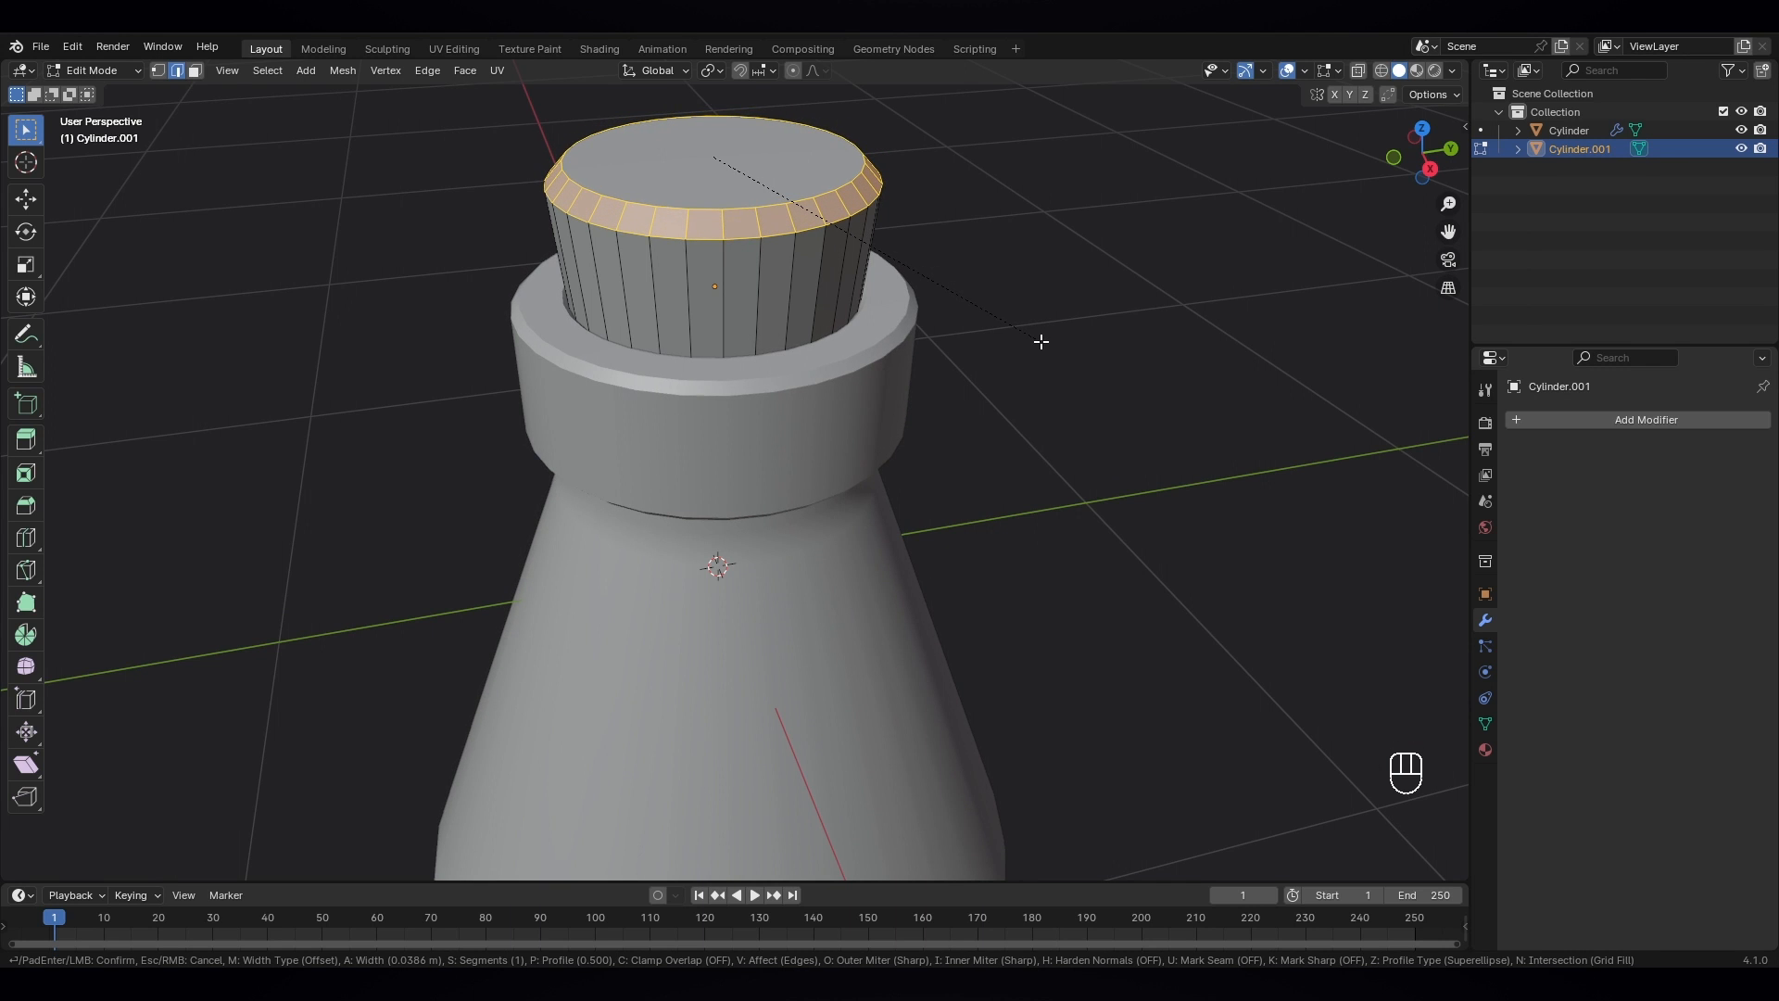
pyautogui.click(1042, 341)
# - Select one vertex on the inner edge of the stopper's top bevel and vertex-bevel it by about 0.029 m
pyautogui.moveTo(1041, 341); pyautogui.dragTo(873, 289, button='middle')
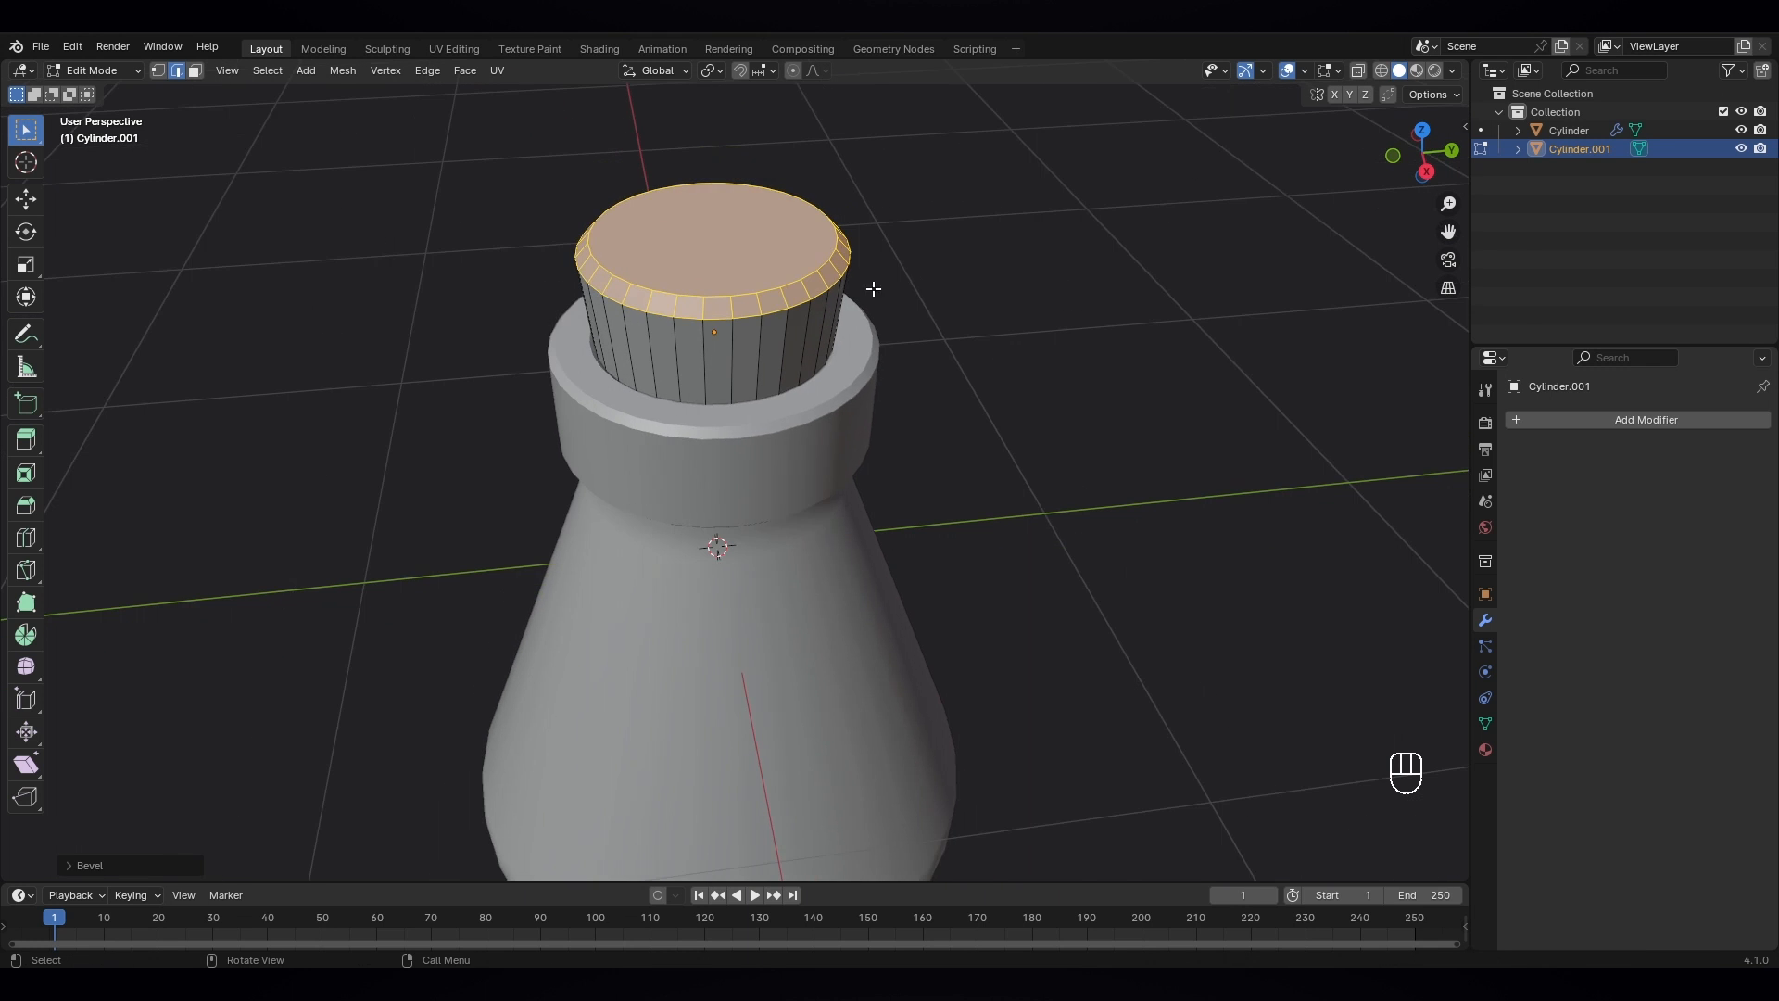
pyautogui.scroll(-2, 930, 413)
pyautogui.moveTo(929, 414)
pyautogui.mouseDown(button='middle')
pyautogui.moveTo(909, 365)
pyautogui.moveTo(930, 392)
pyautogui.mouseUp(button='middle')
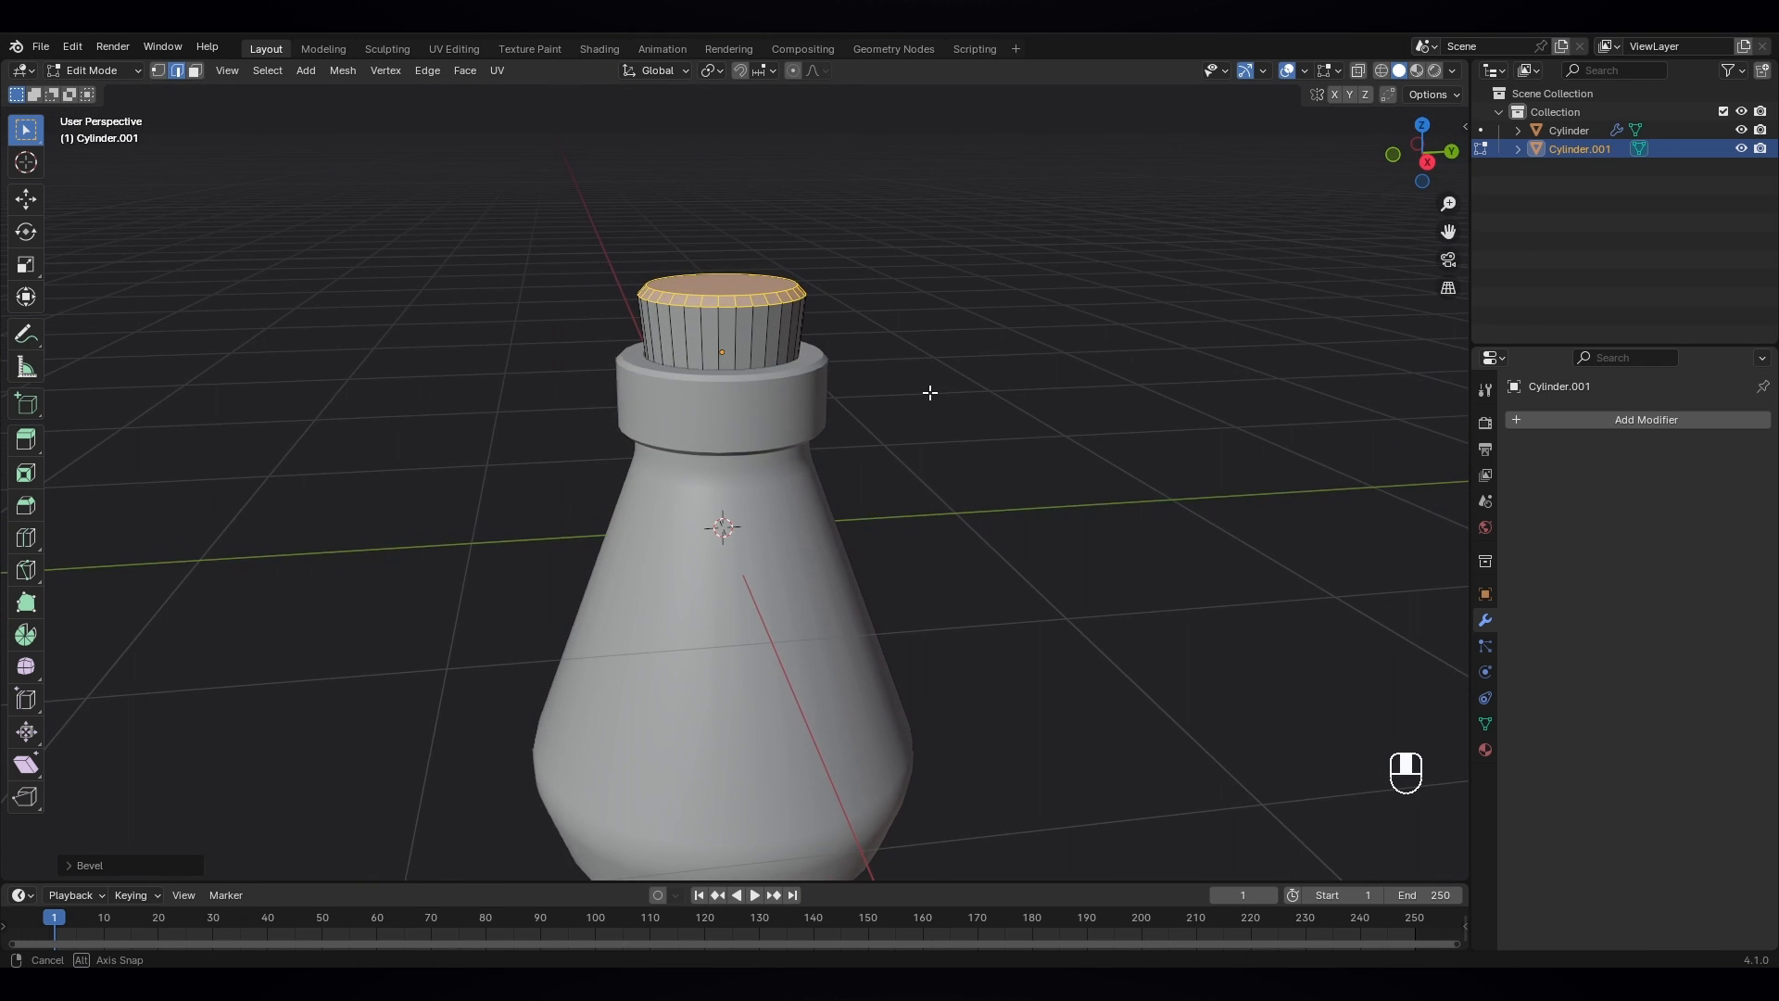
pyautogui.scroll(1, 855, 221)
pyautogui.moveTo(856, 221); pyautogui.dragTo(773, 358, button='middle')
pyautogui.scroll(3, 773, 357)
pyautogui.keyDown('shift'); pyautogui.moveTo(720, 285); pyautogui.dragTo(720, 386, button='middle'); pyautogui.keyUp('shift')
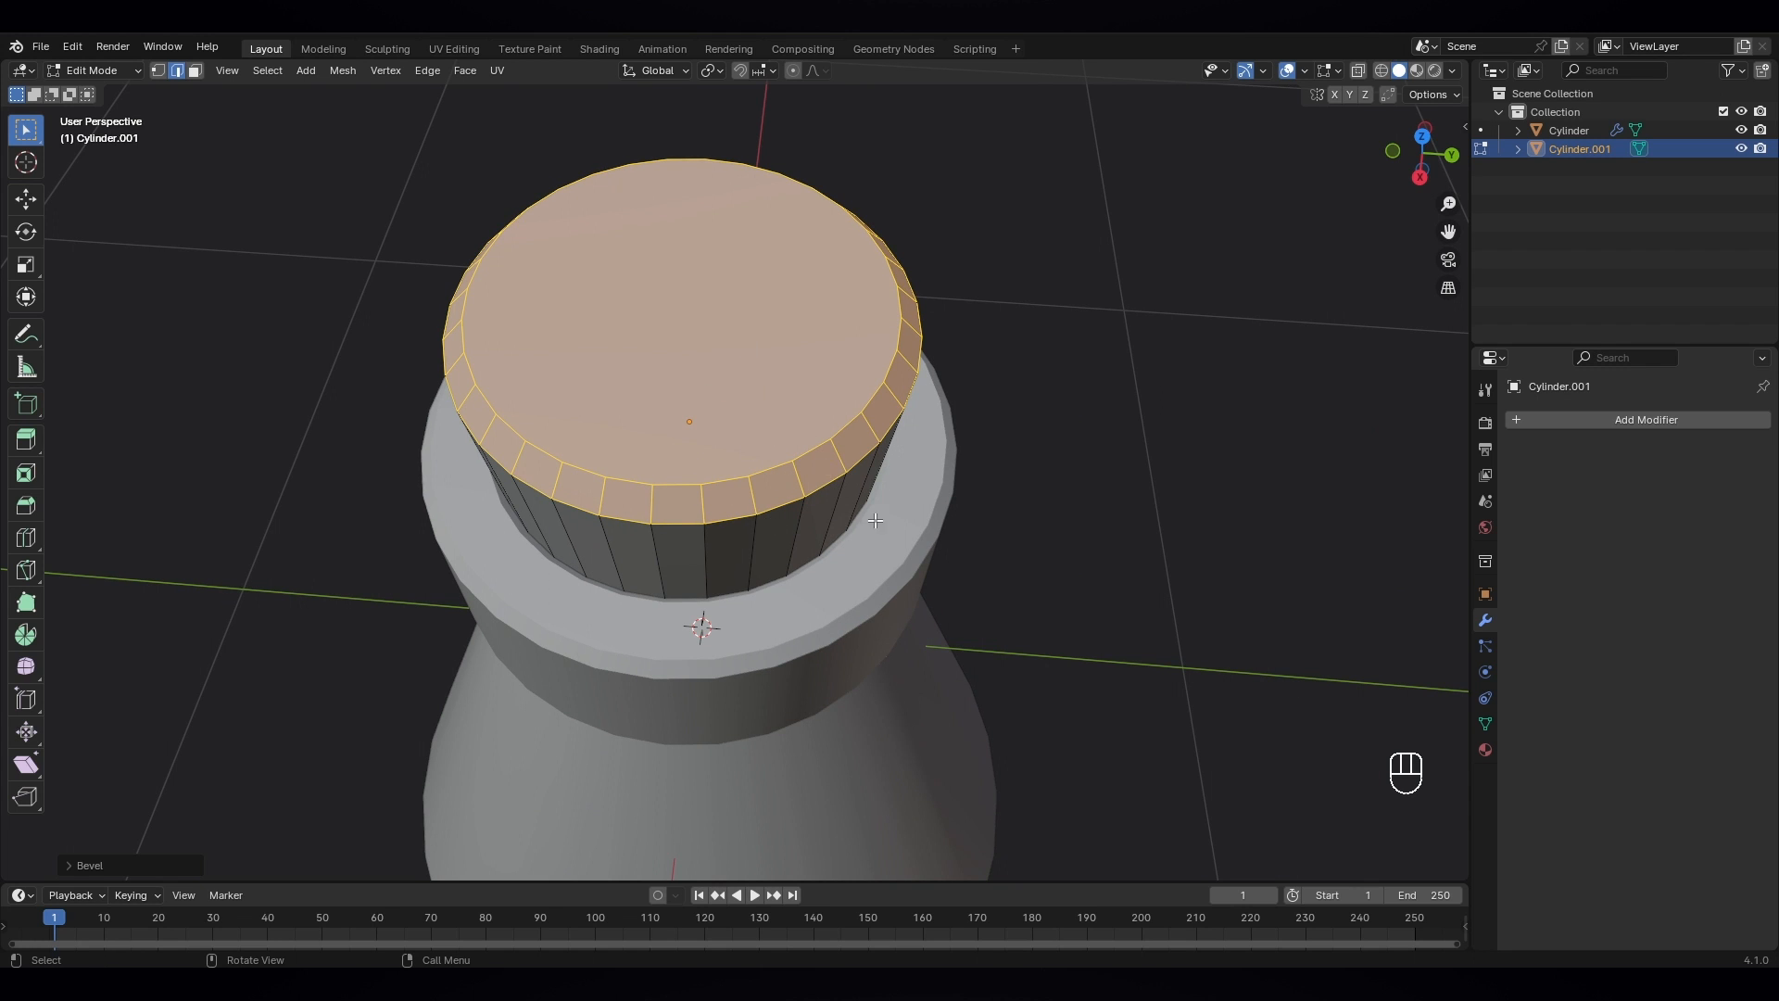
pyautogui.moveTo(789, 425); pyautogui.dragTo(751, 468, button='middle')
pyautogui.scroll(2, 746, 474)
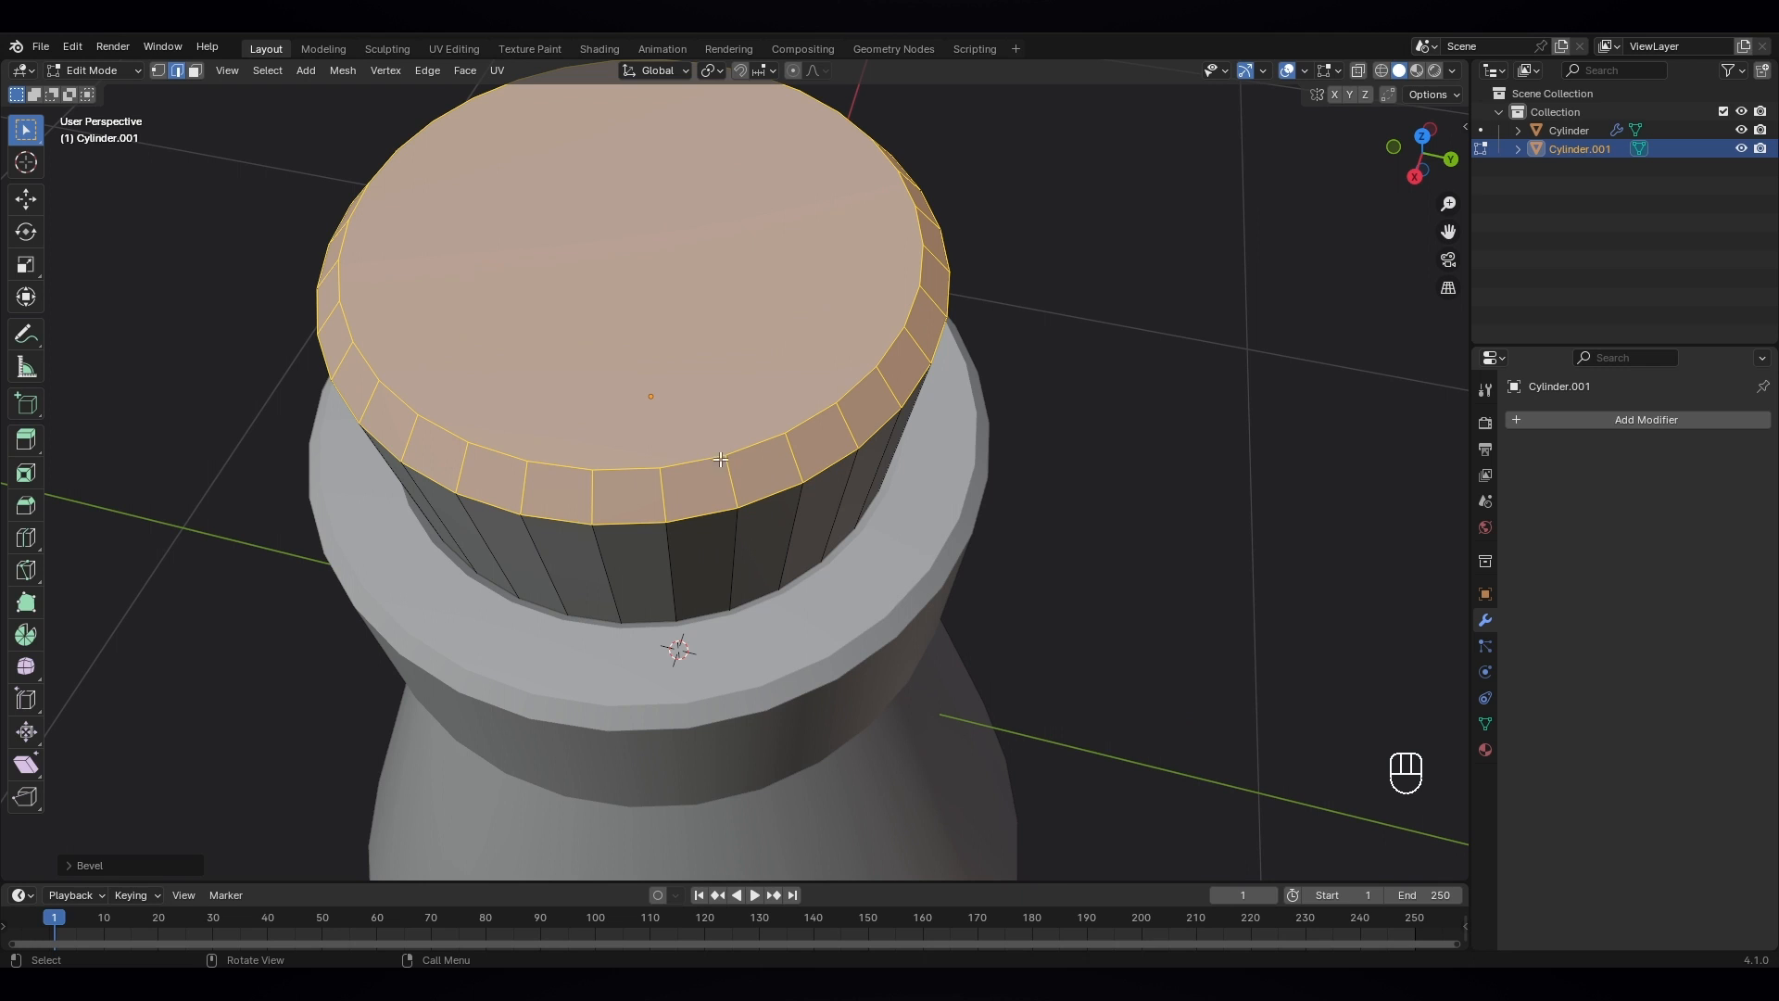
pyautogui.click(726, 461)
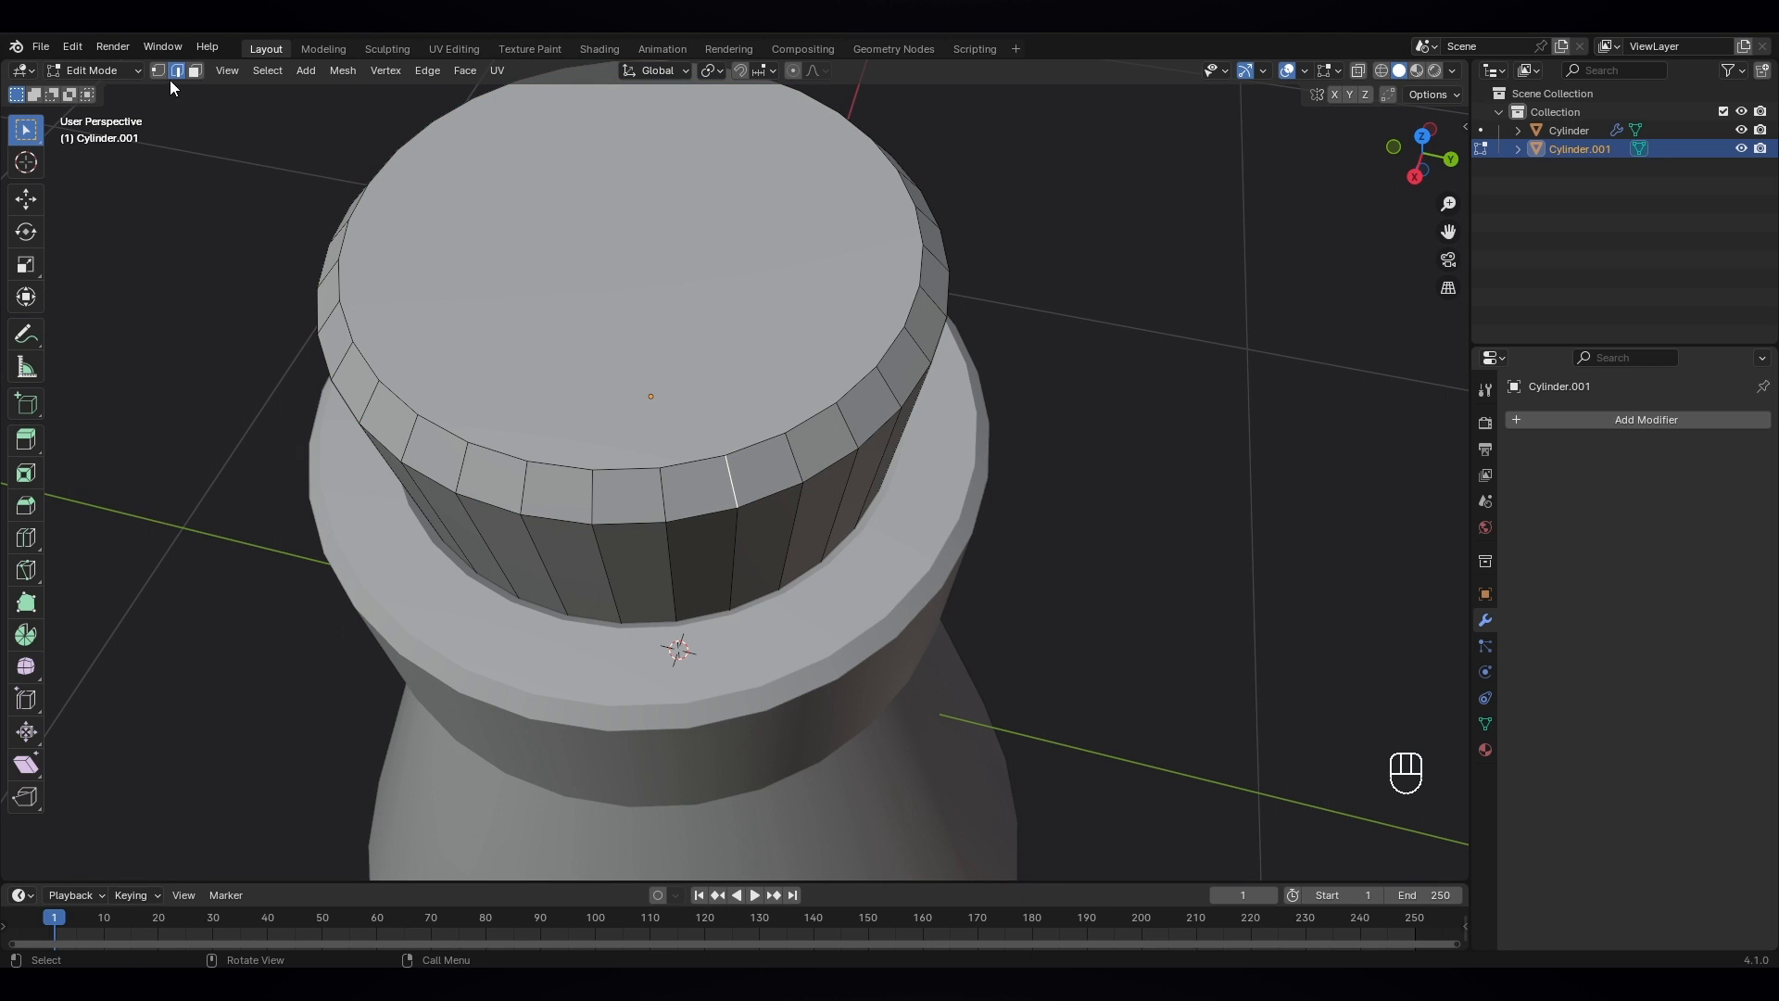
pyautogui.click(164, 70)
pyautogui.click(728, 457)
pyautogui.scroll(2, 736, 461)
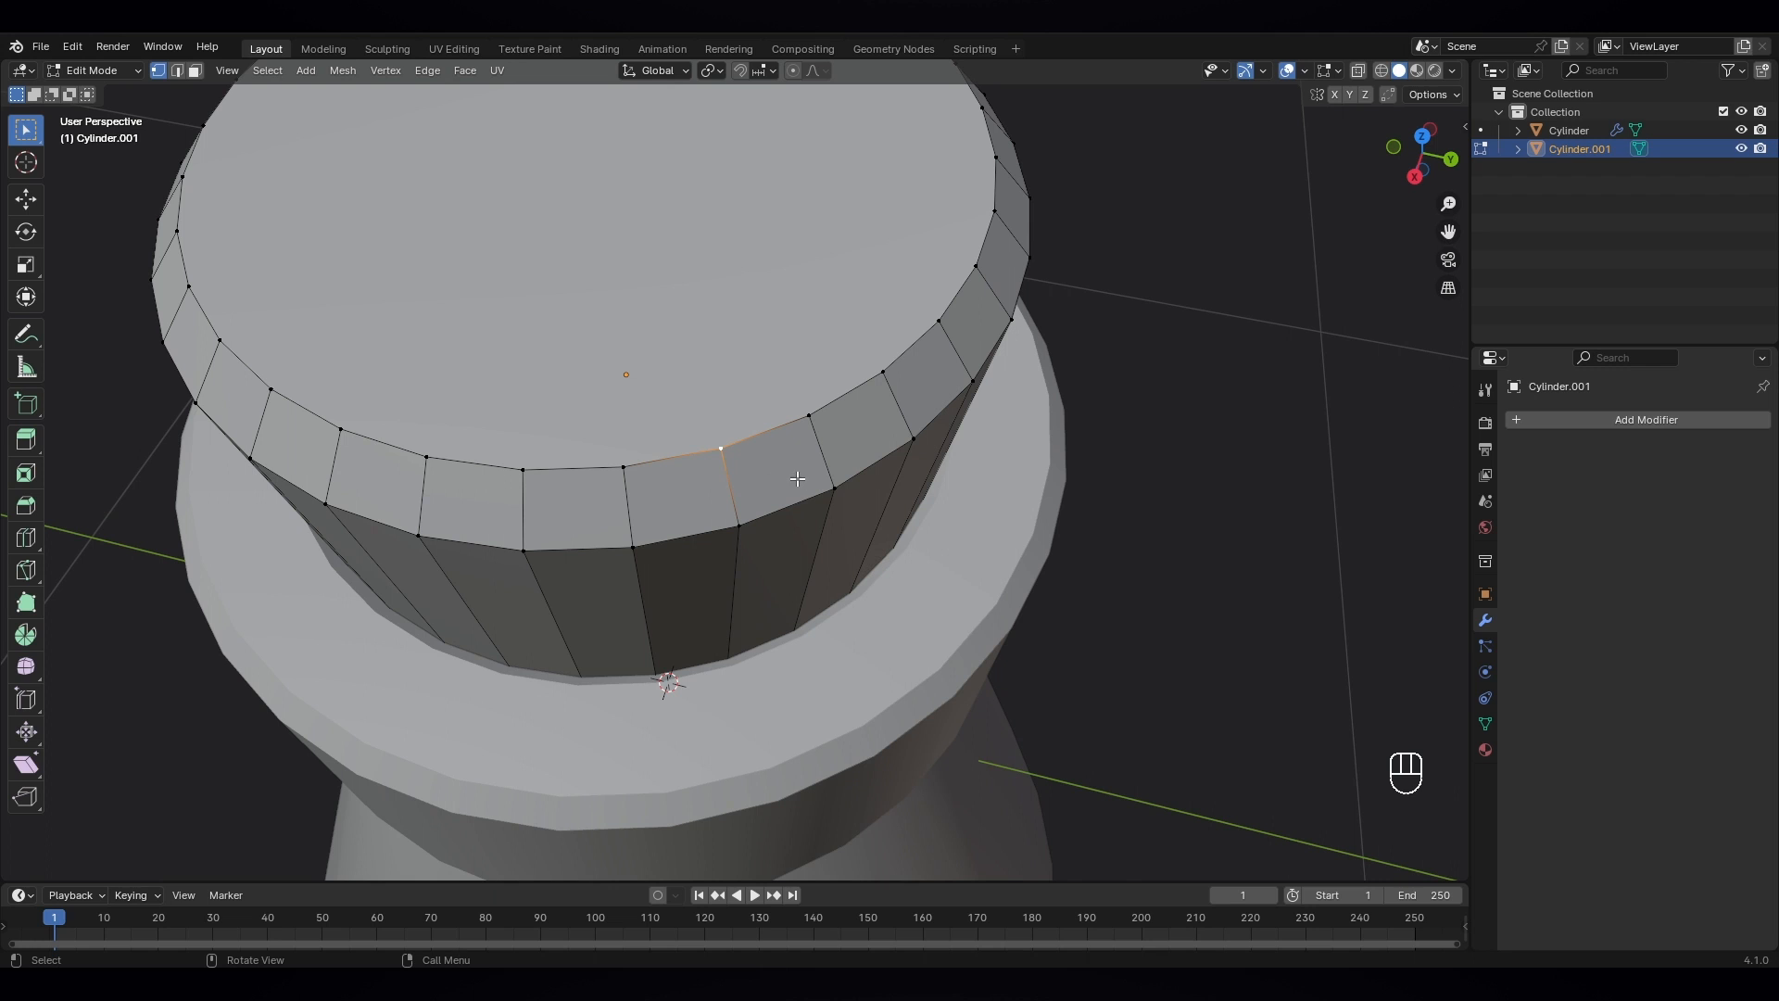
pyautogui.hotkey('ctrl', 'shift', 'b')
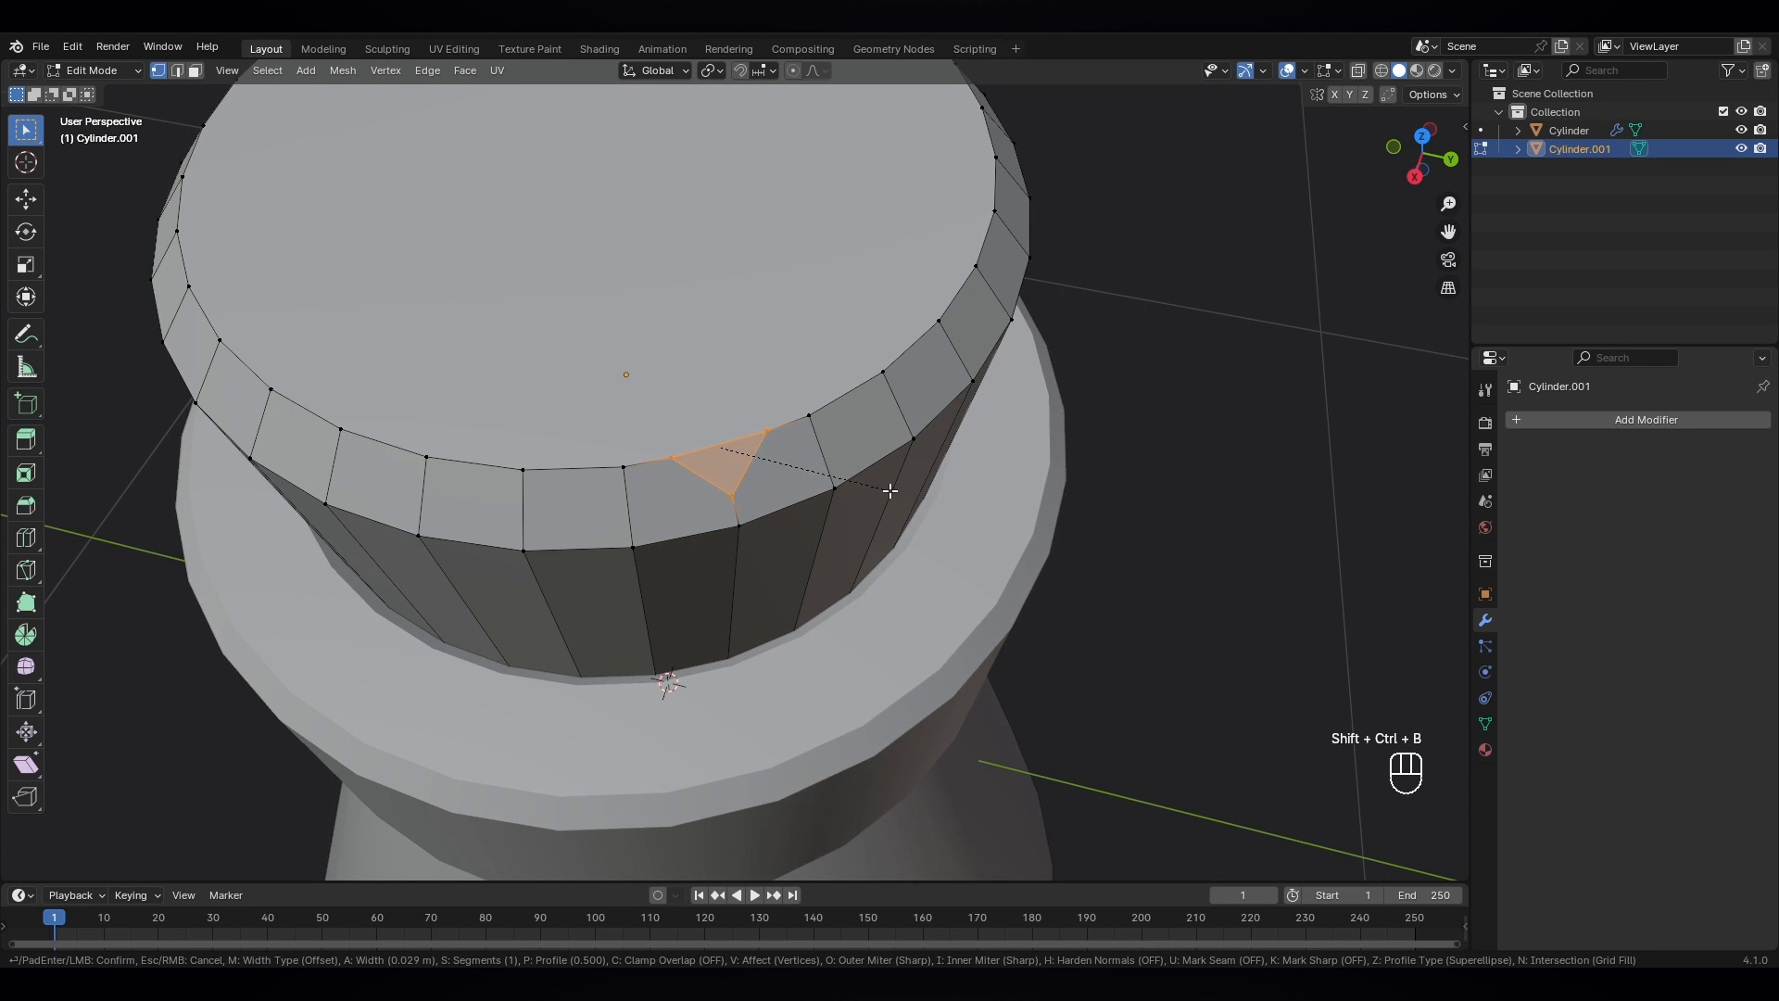
pyautogui.click(892, 489)
# - Select the two upper corners of the small triangular face and subdivide the edge between them
pyautogui.moveTo(892, 490); pyautogui.dragTo(659, 444, button='middle')
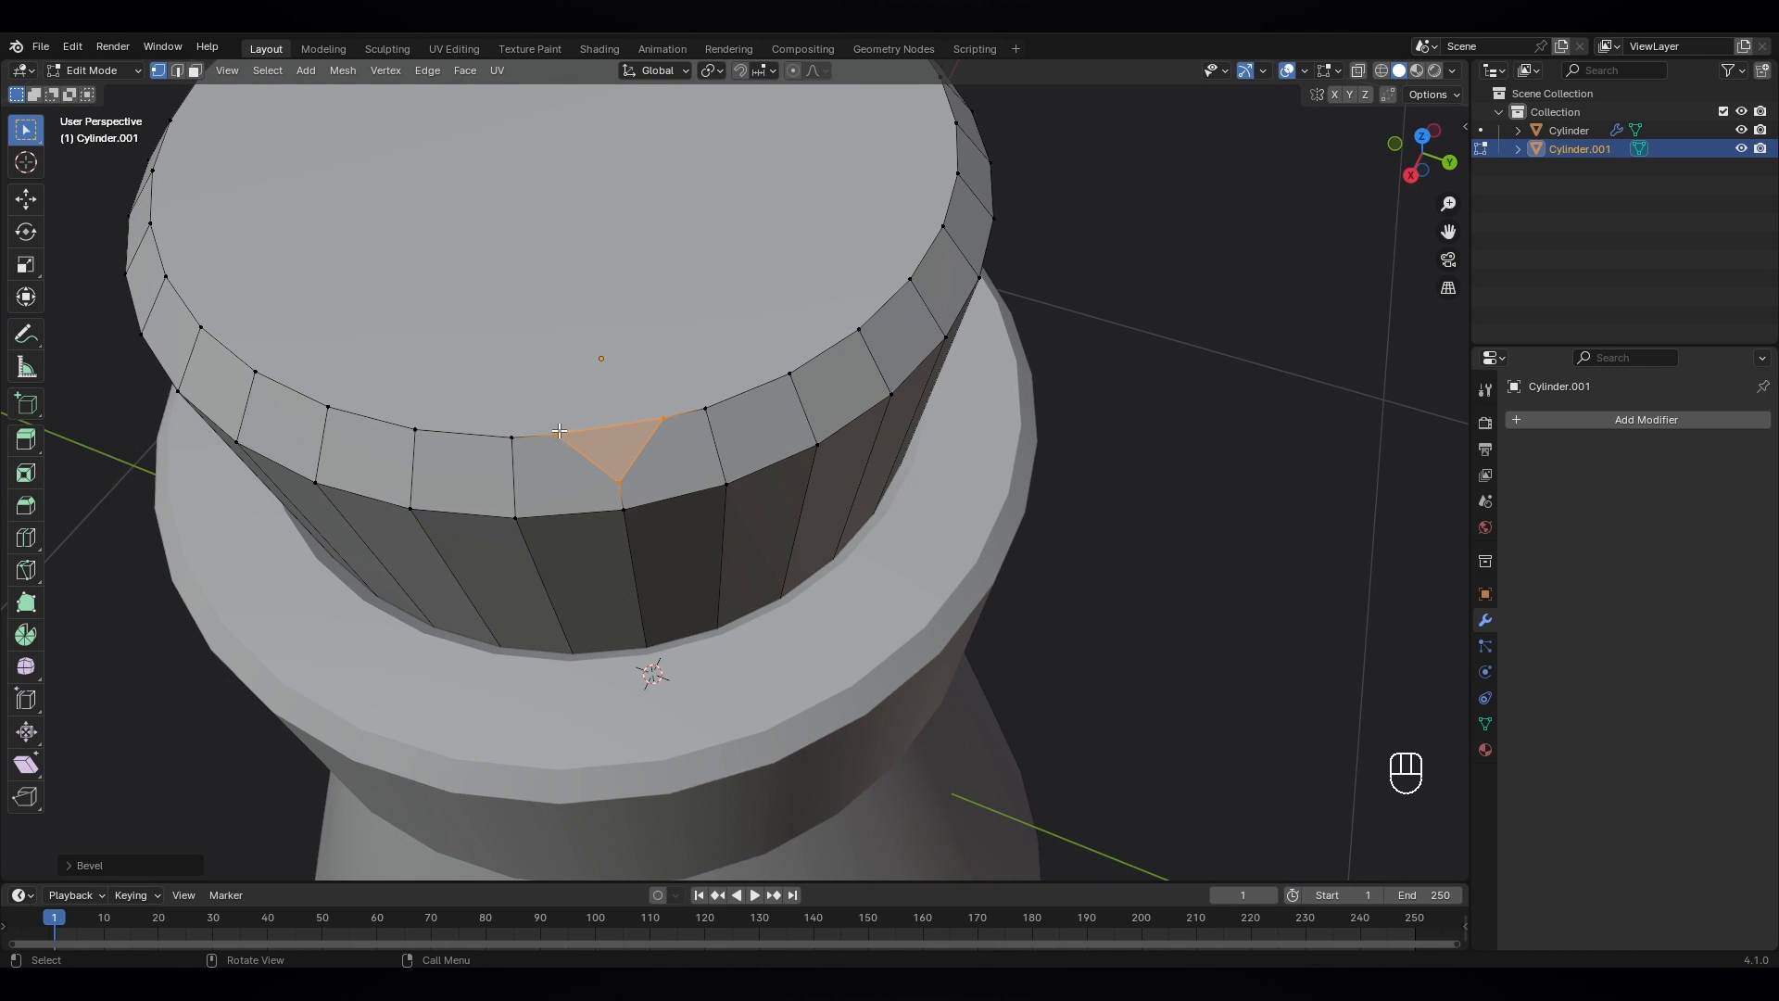
pyautogui.click(660, 418)
pyautogui.keyDown('shift'); pyautogui.click(557, 433); pyautogui.keyUp('shift')
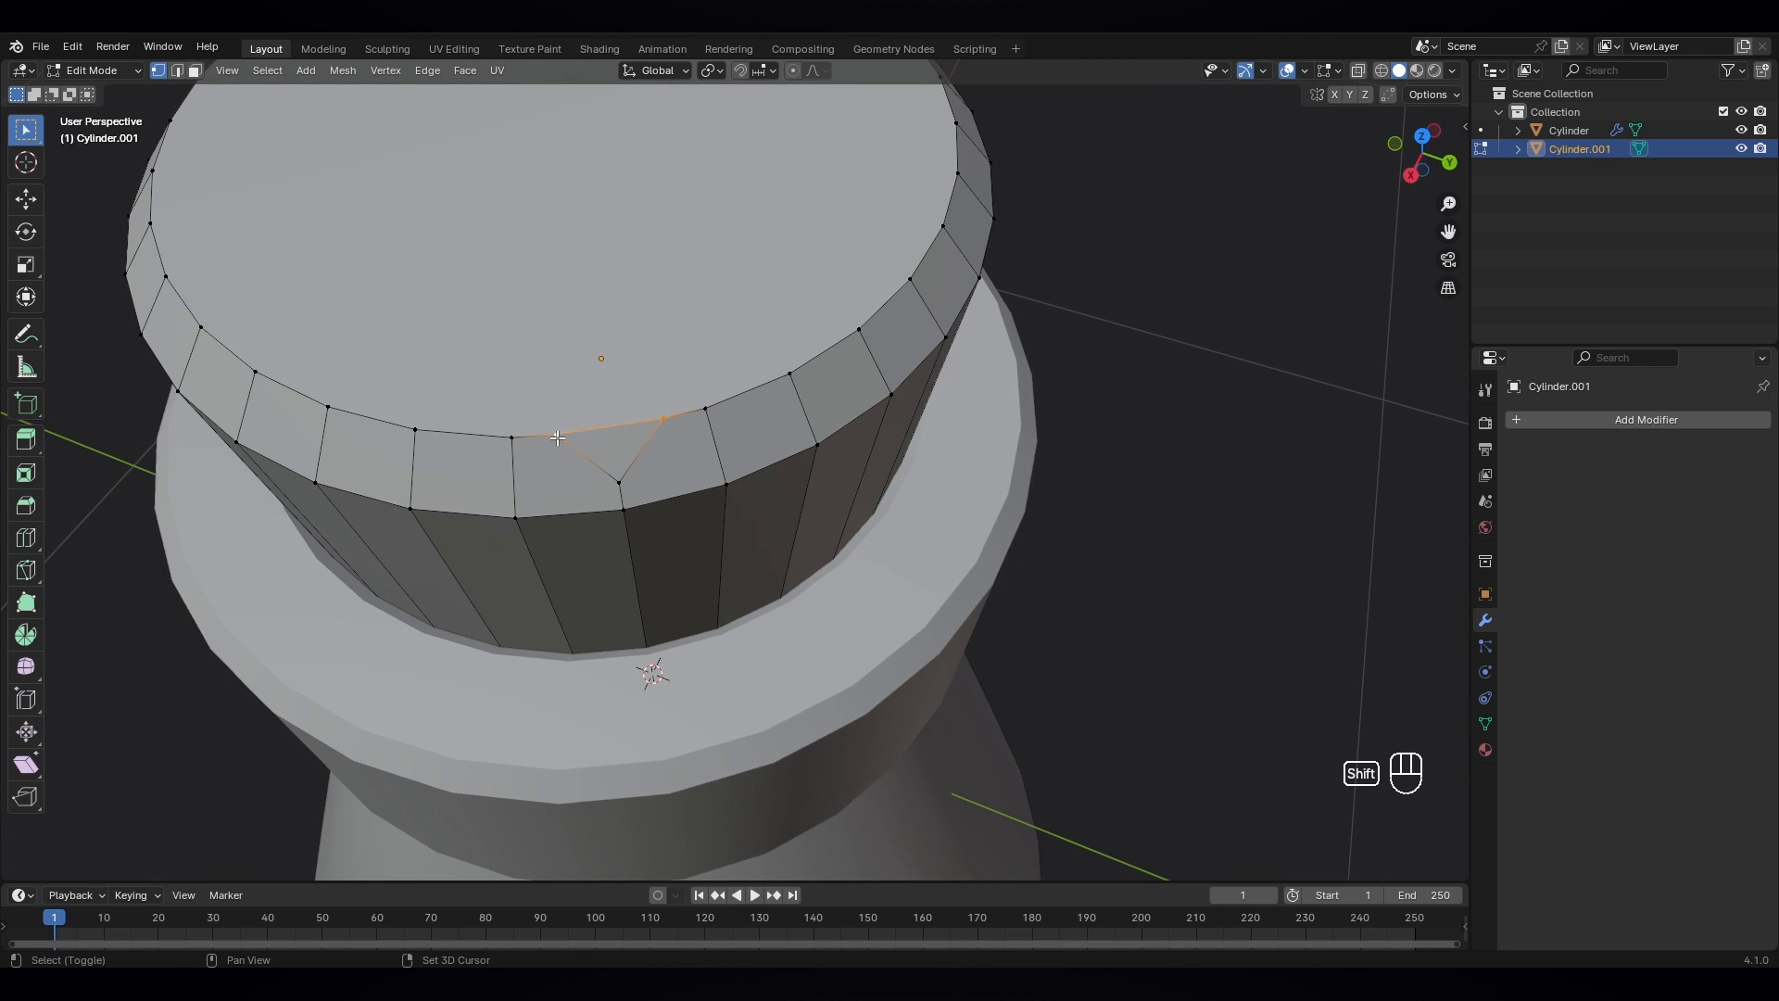
pyautogui.rightClick(611, 426)
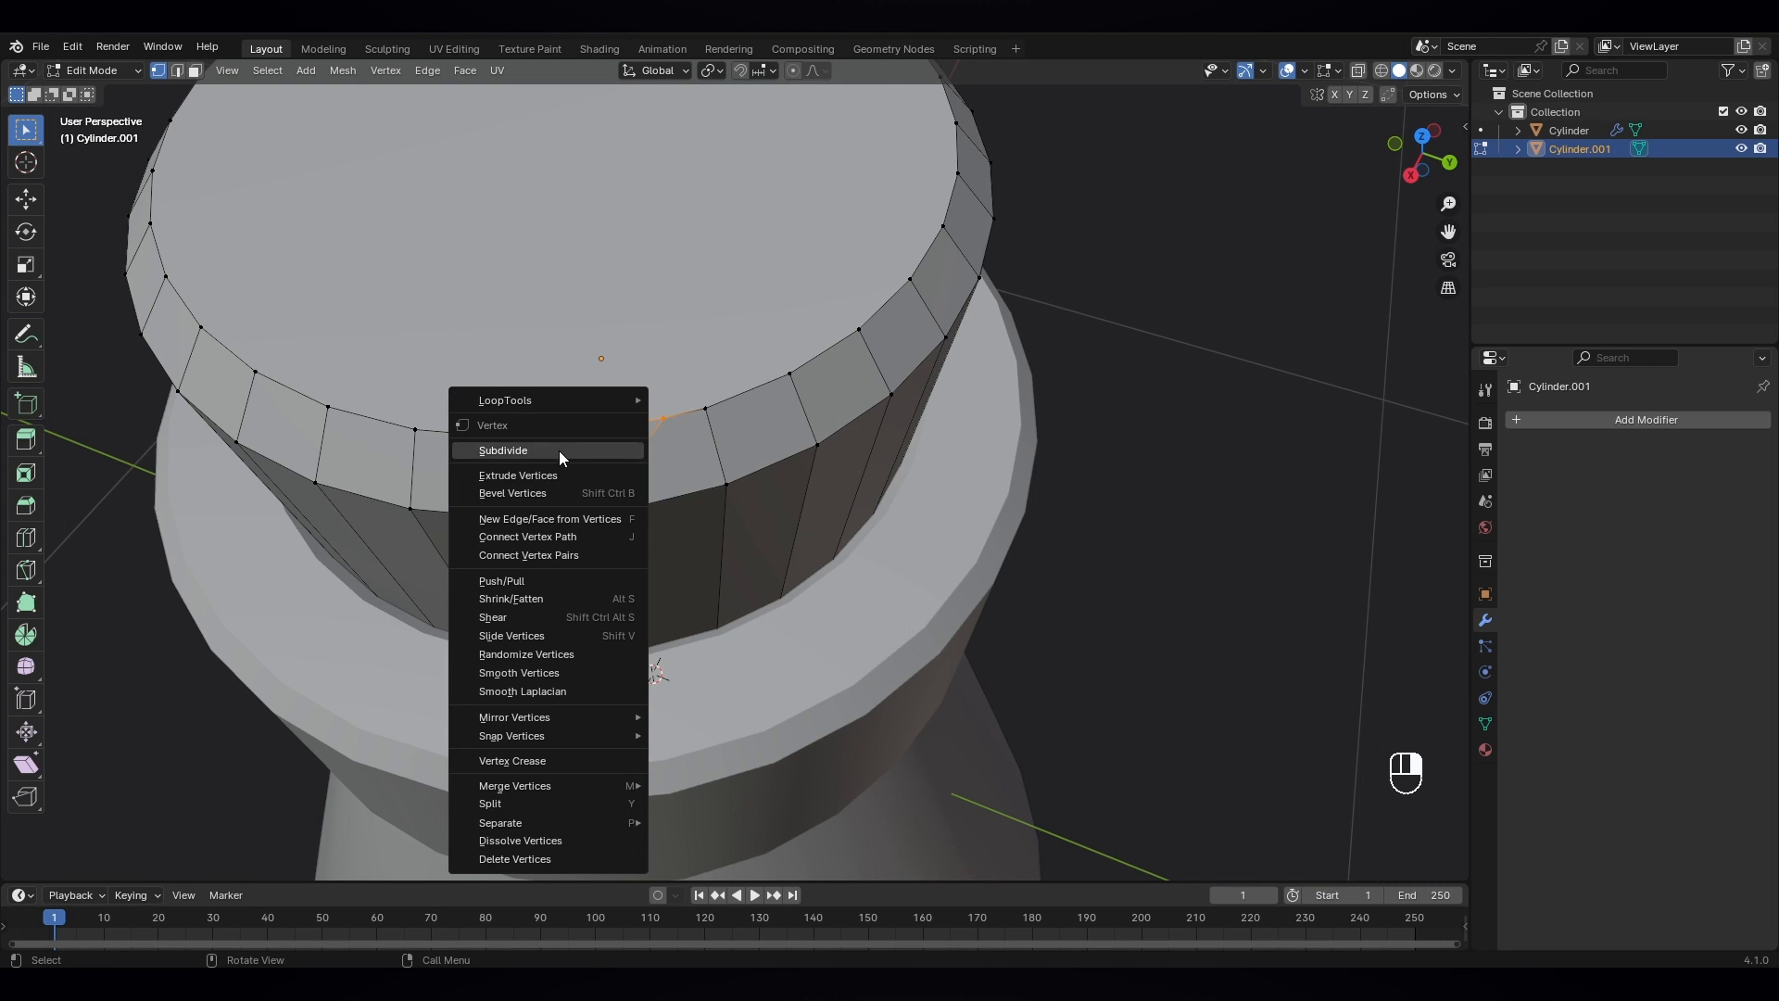
pyautogui.click(558, 452)
# - Connect the new midpoint vertex to the triangle's lower corner with an edge
pyautogui.click(609, 425)
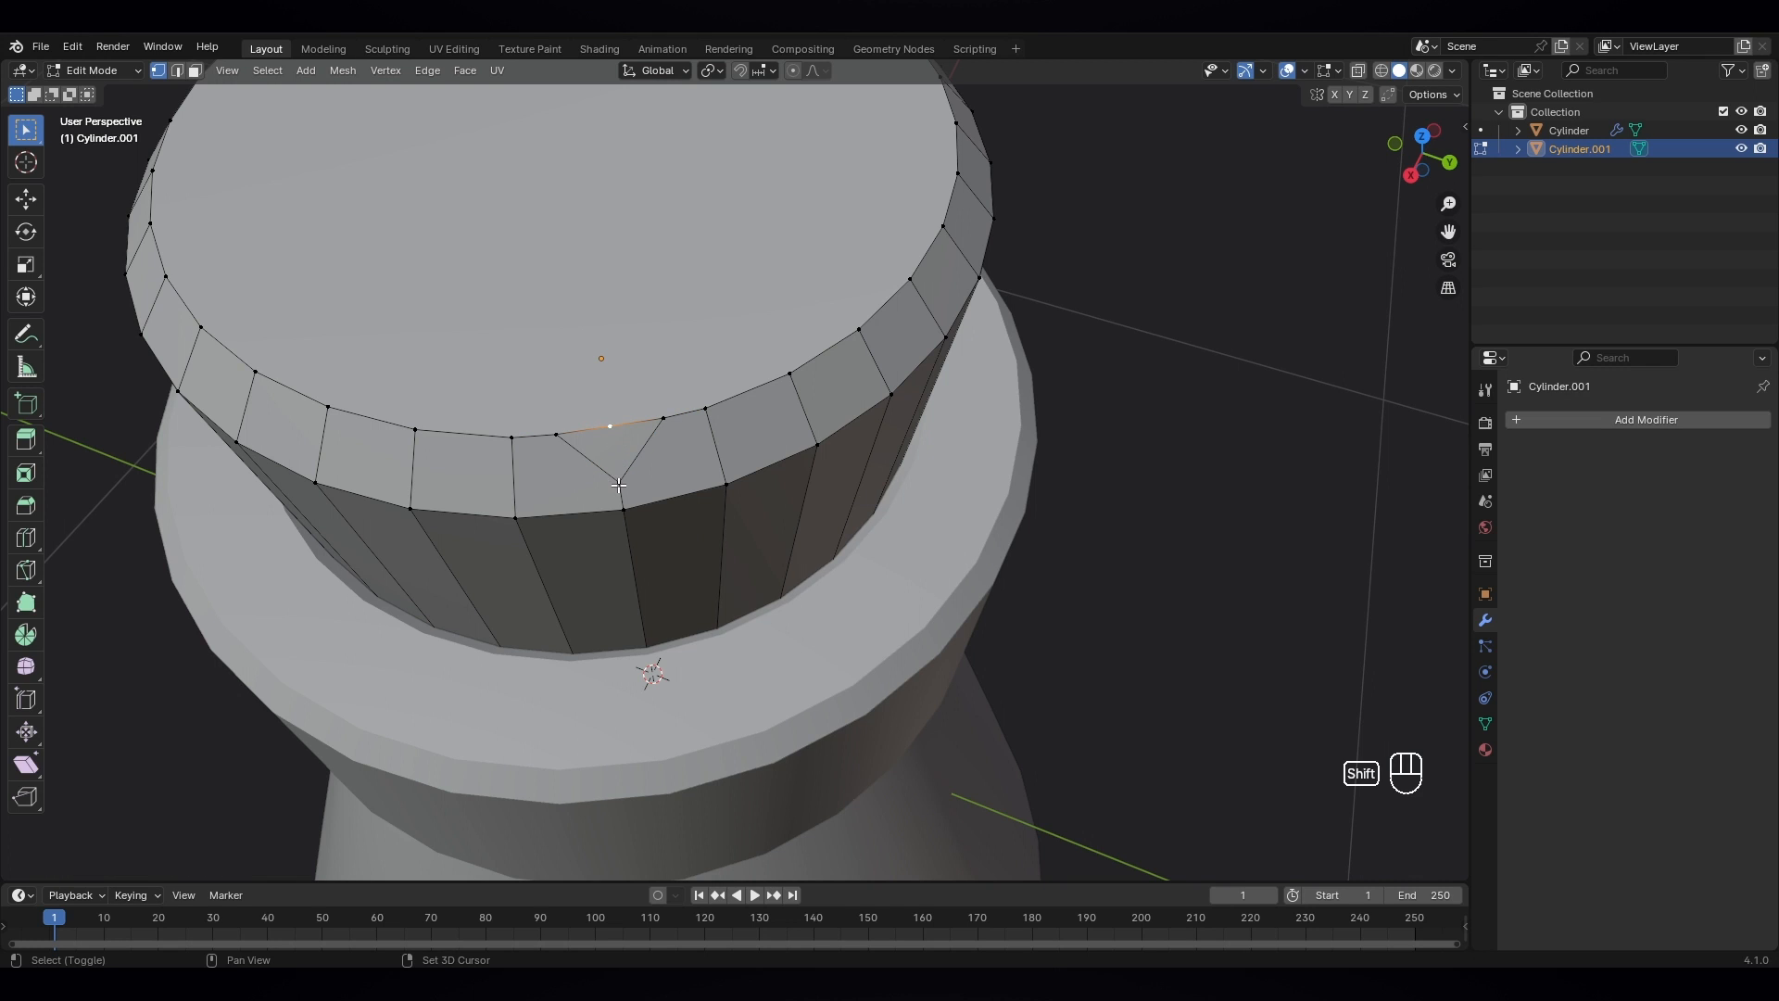
pyautogui.keyDown('shift'); pyautogui.click(619, 480); pyautogui.keyUp('shift')
pyautogui.moveTo(651, 451); pyautogui.dragTo(752, 461, button='middle')
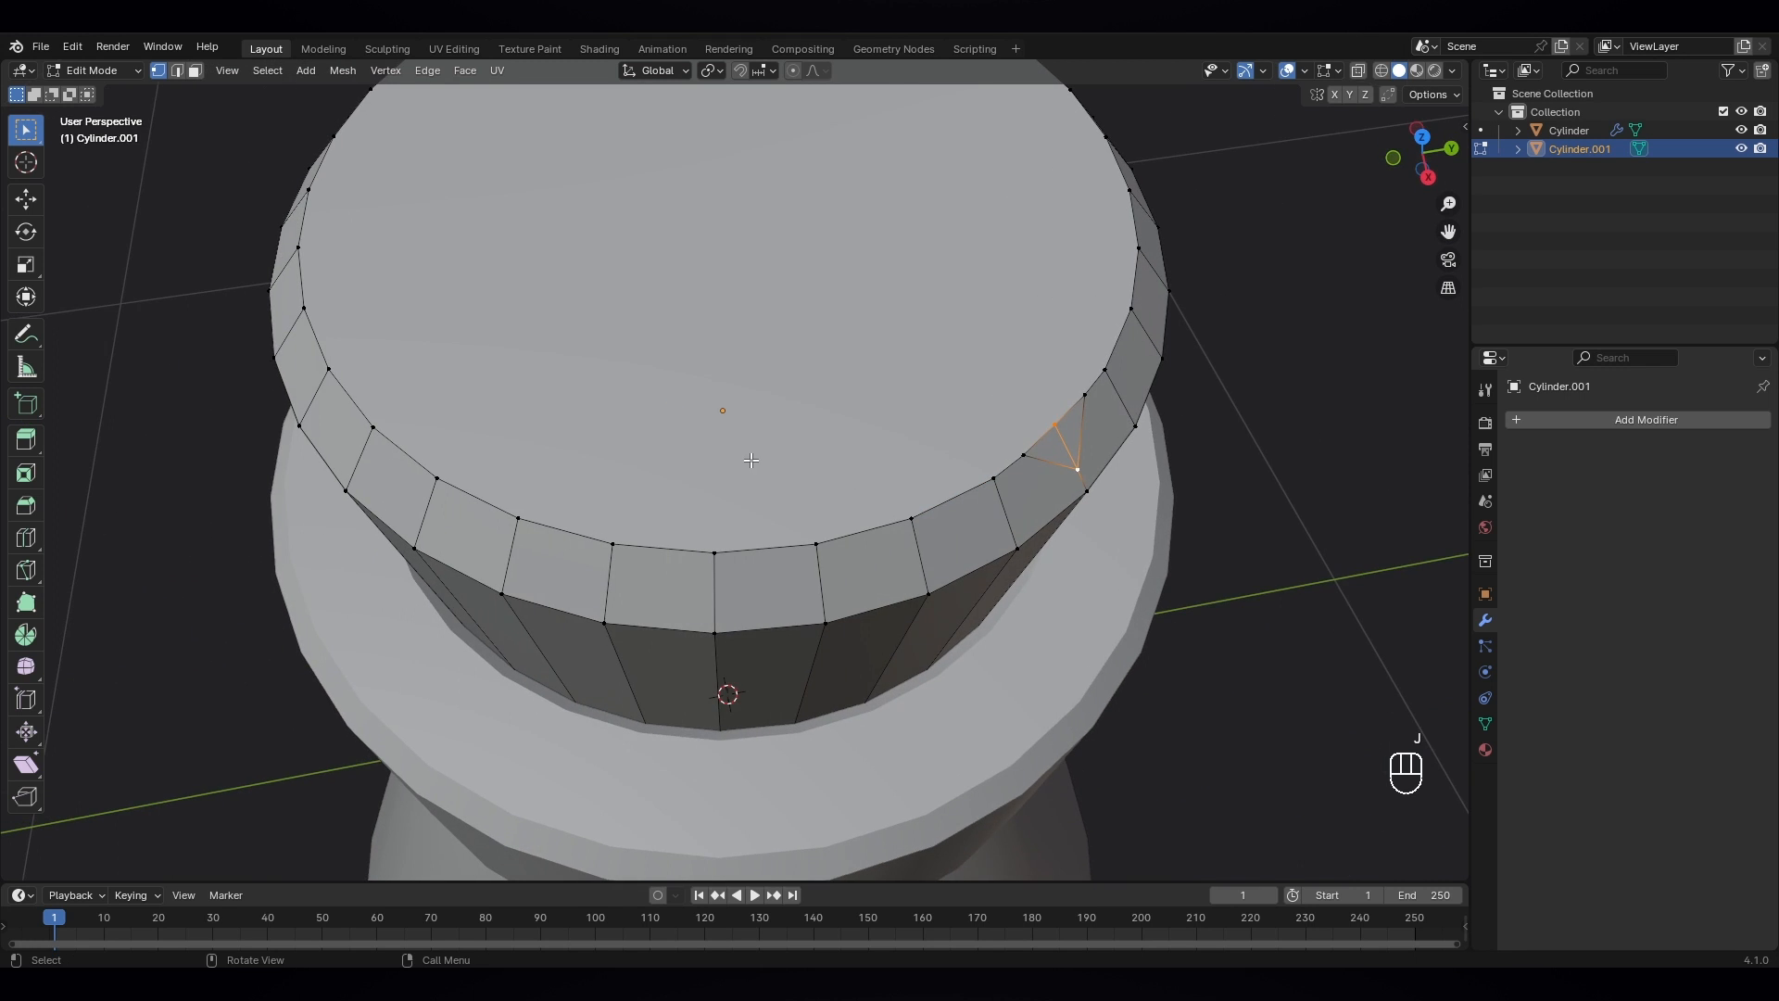
pyautogui.moveTo(1025, 426); pyautogui.dragTo(853, 427, button='middle')
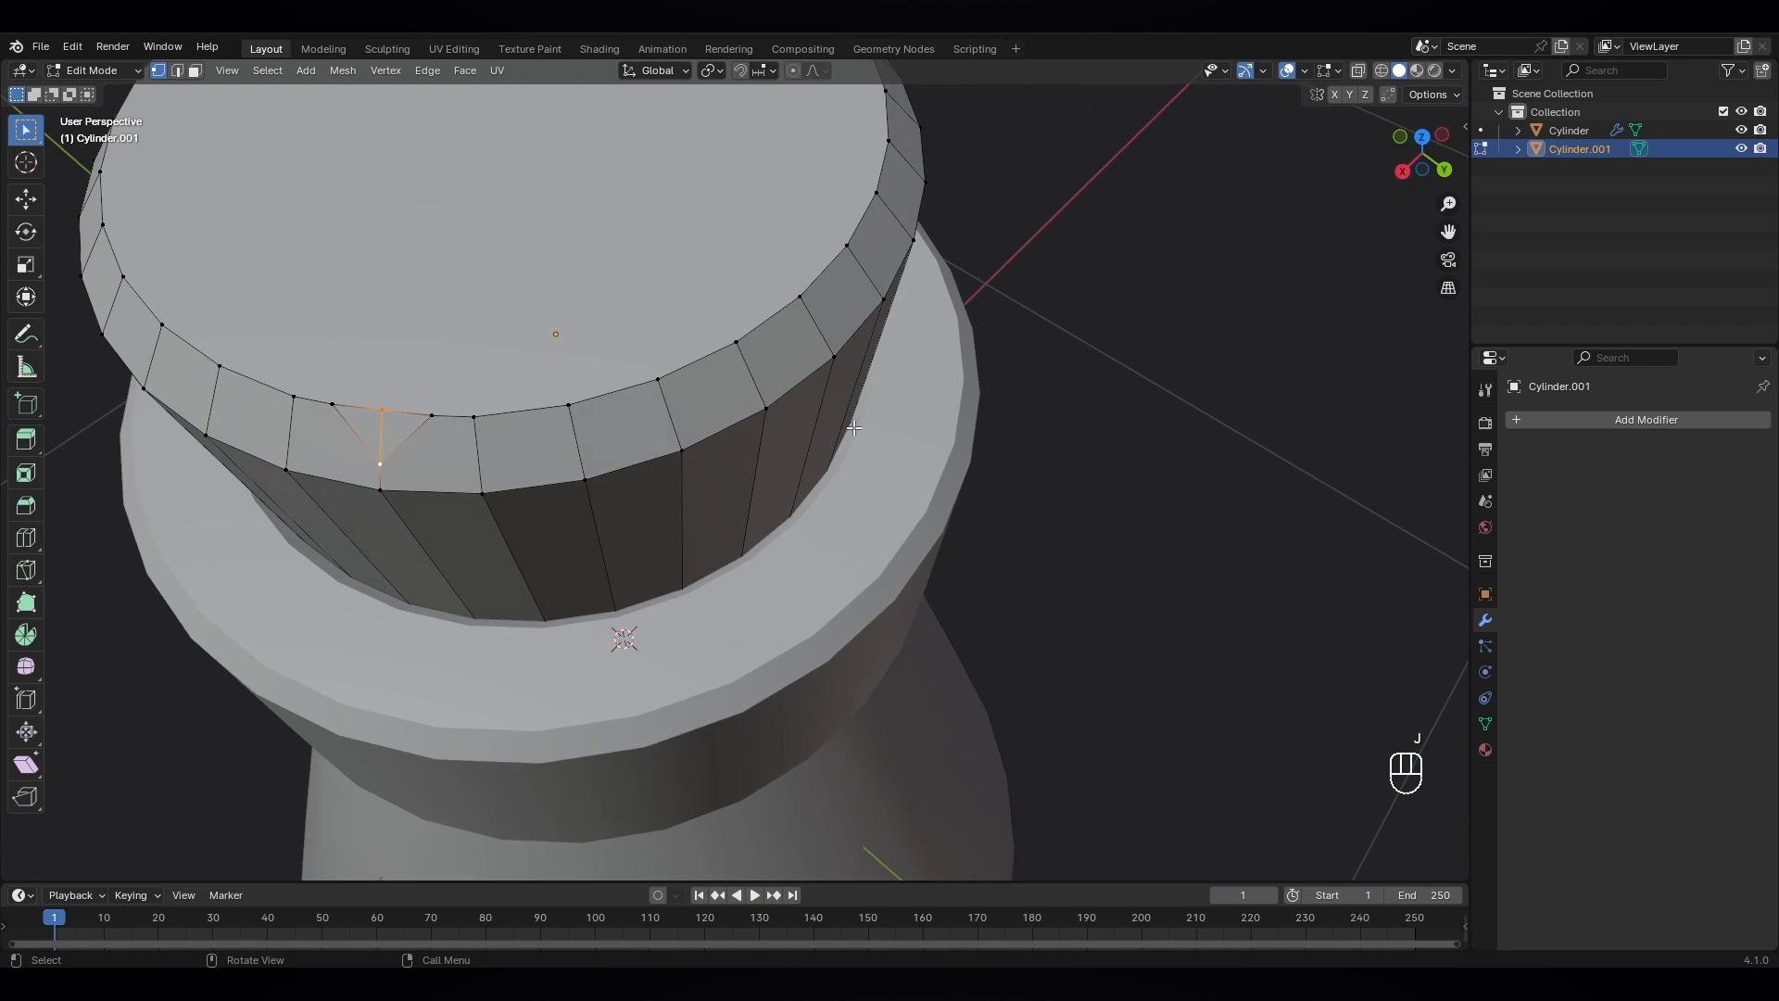
# - Move the notch's upper midpoint vertex inward across the top face, toward the stopper's centre, in top view
pyautogui.click(380, 412)
pyautogui.press('KP_7')
pyautogui.scroll(1, 1087, 419)
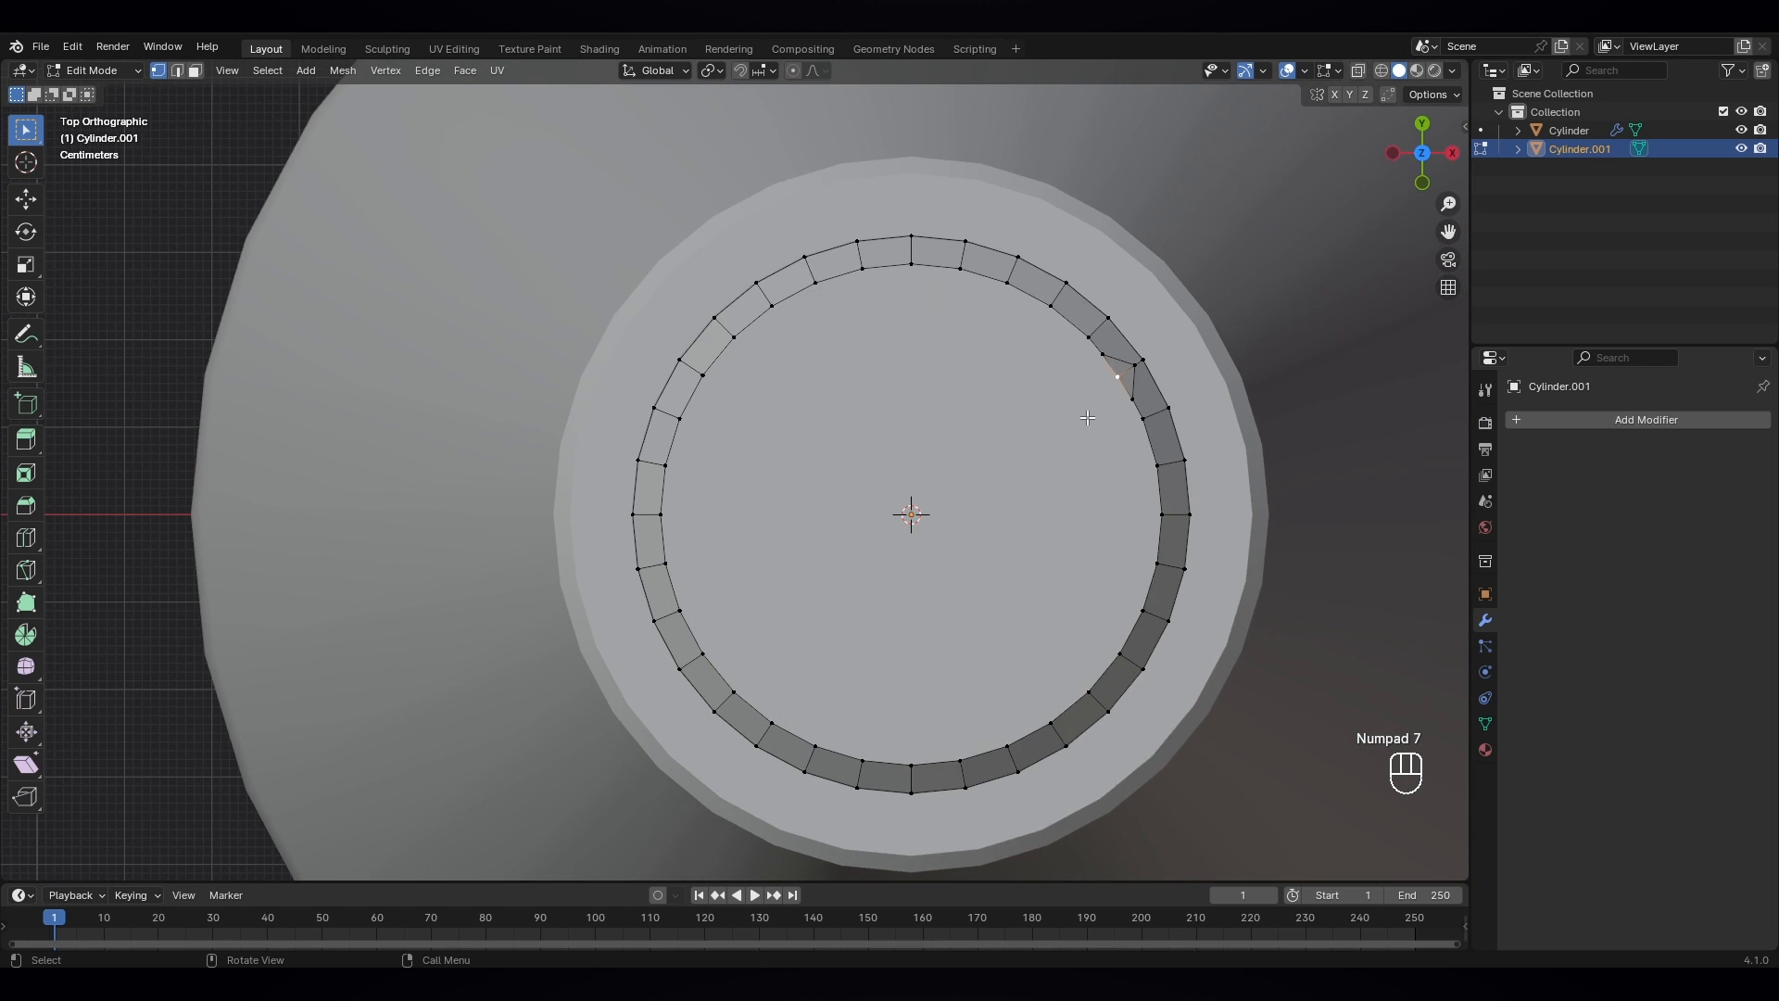
pyautogui.press('g')
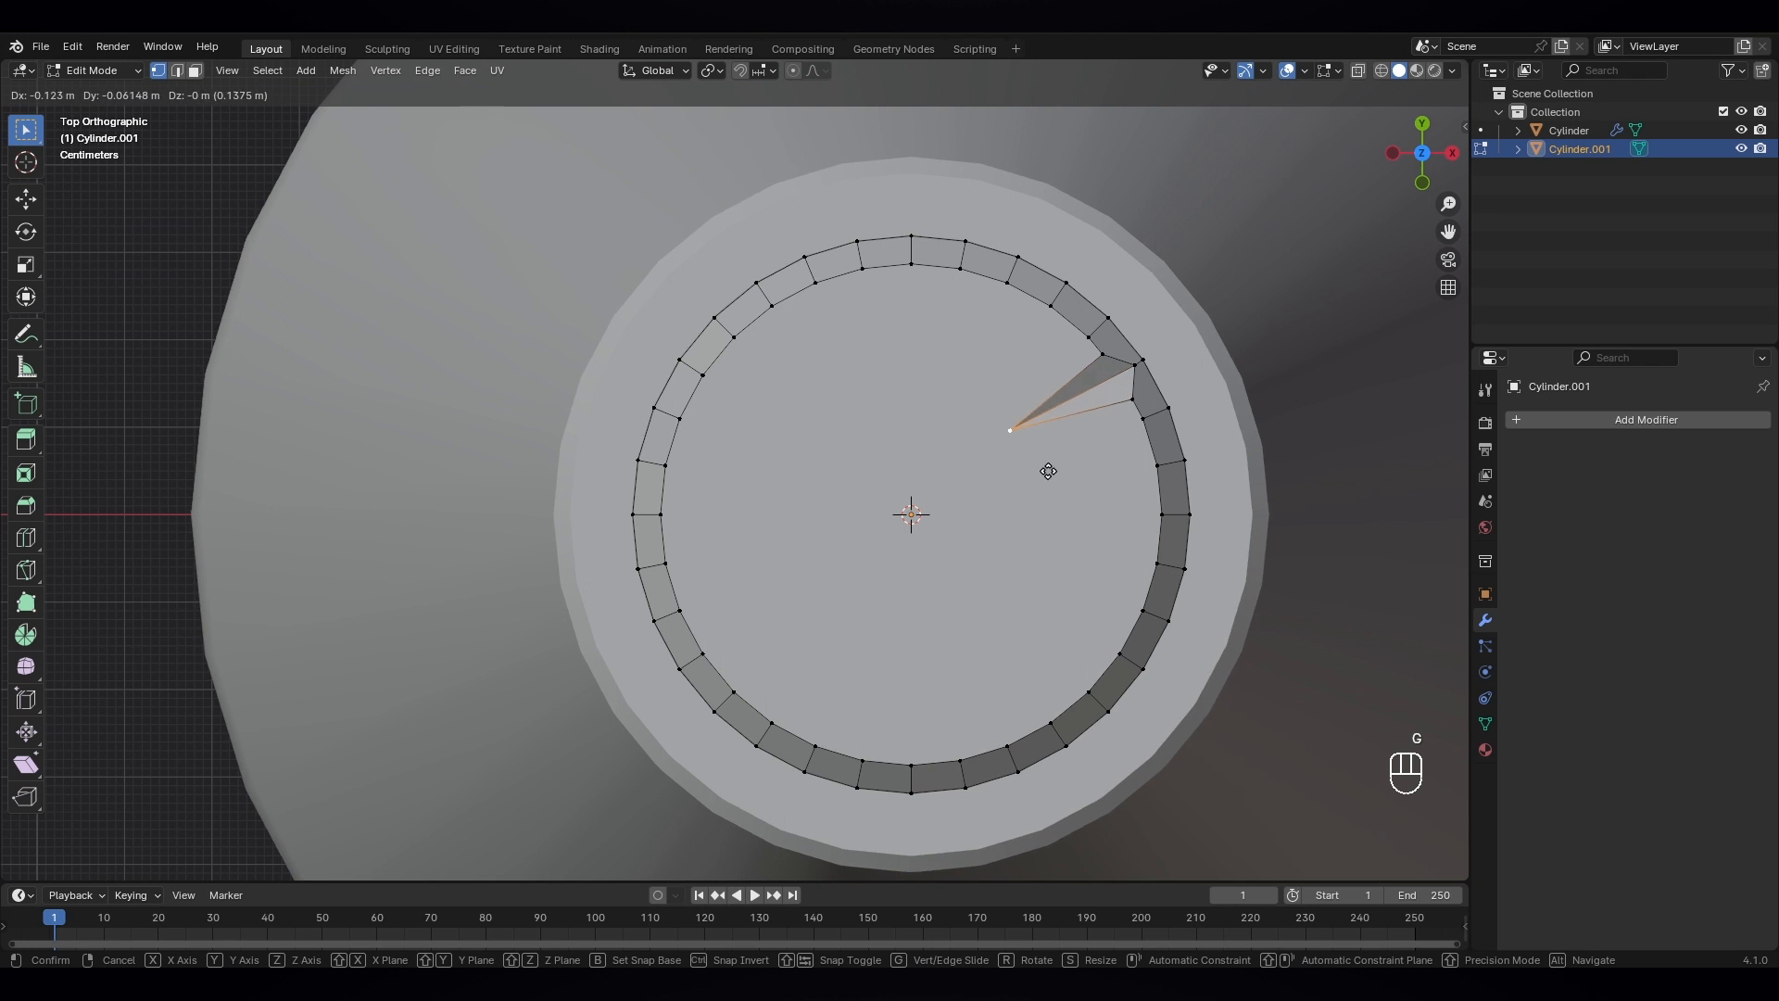
pyautogui.click(973, 519)
# - Enable Auto Merge and slide the notch's lower vertex onto the vertex directly below it on the bevel's outer edge
pyautogui.moveTo(973, 518); pyautogui.dragTo(895, 402, button='middle')
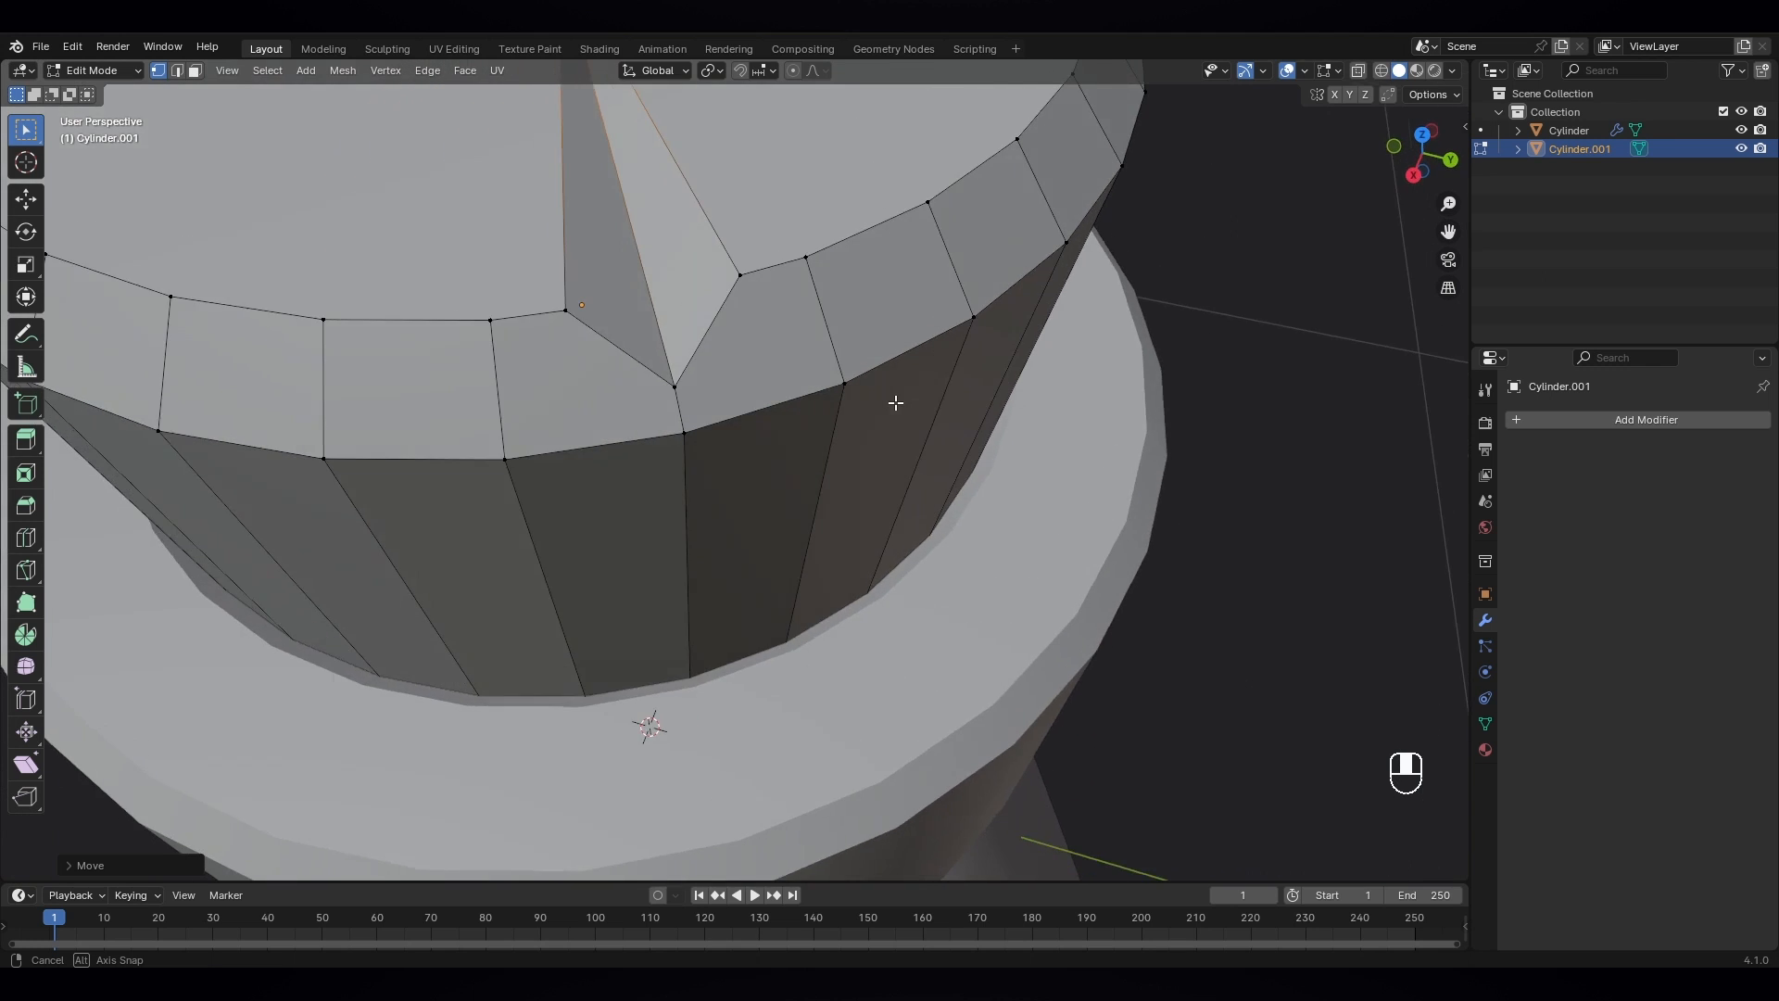
pyautogui.scroll(-3, 895, 402)
pyautogui.moveTo(795, 495); pyautogui.dragTo(783, 431, button='middle')
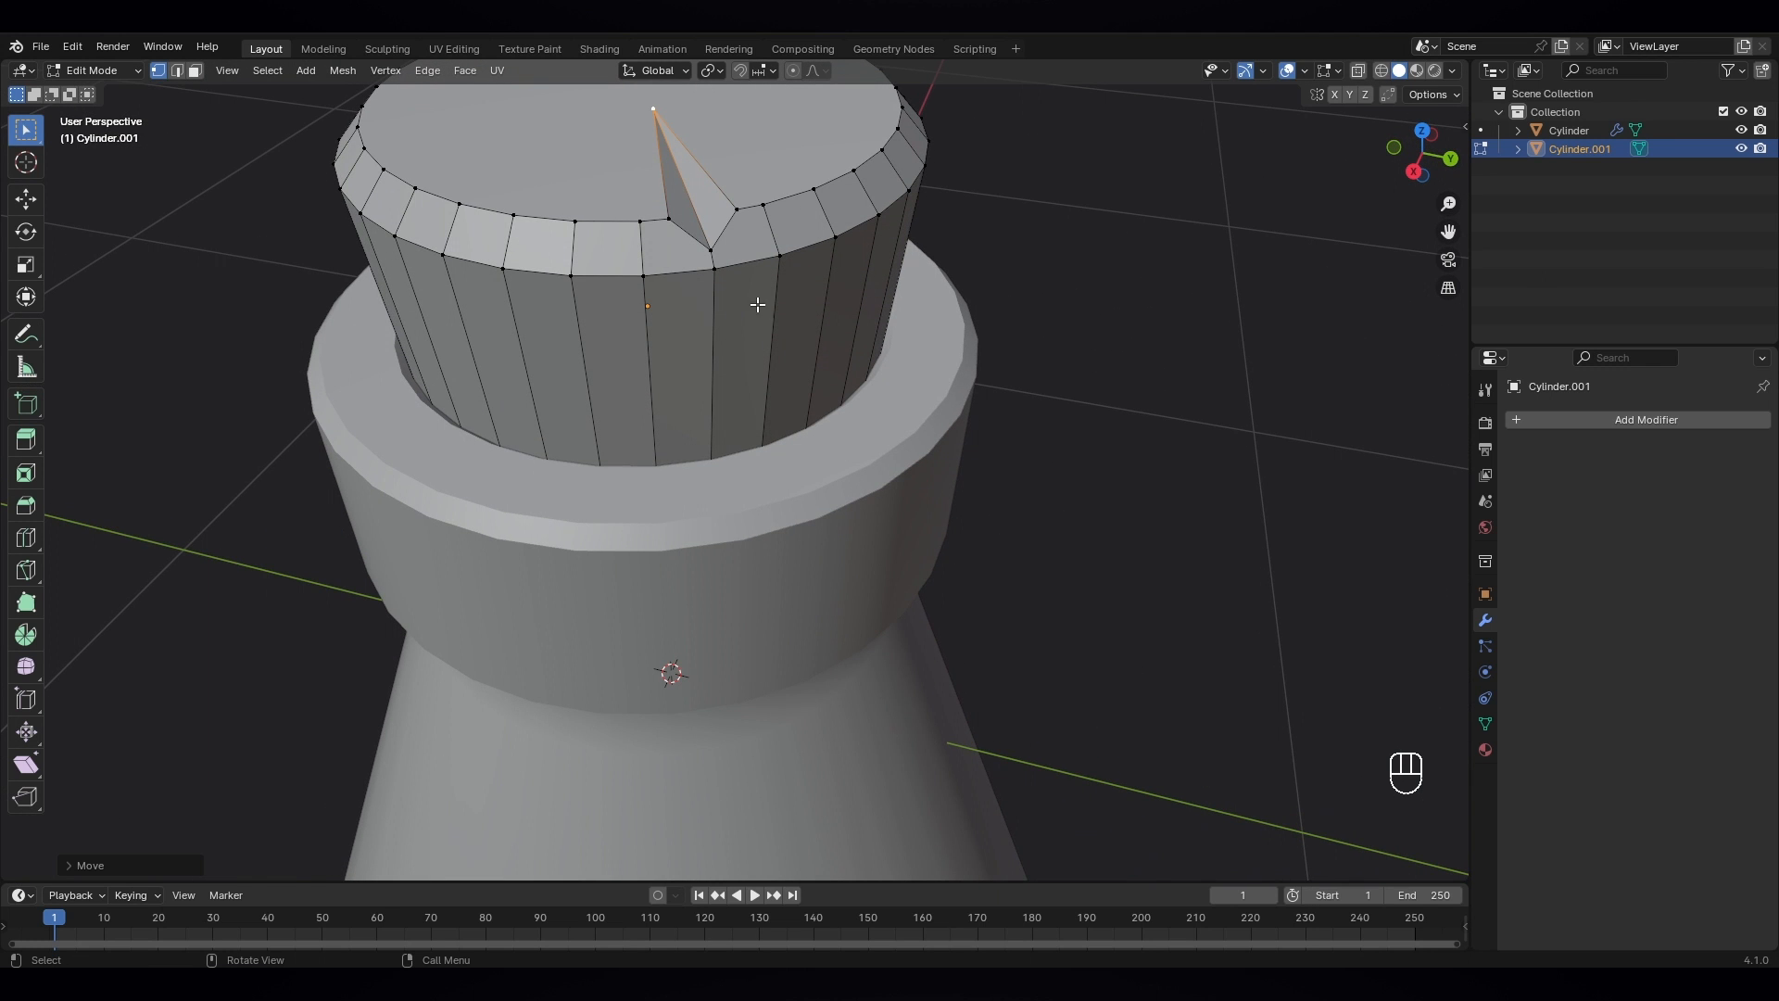
pyautogui.keyDown('shift'); pyautogui.moveTo(742, 251); pyautogui.dragTo(739, 294, button='middle'); pyautogui.keyUp('shift')
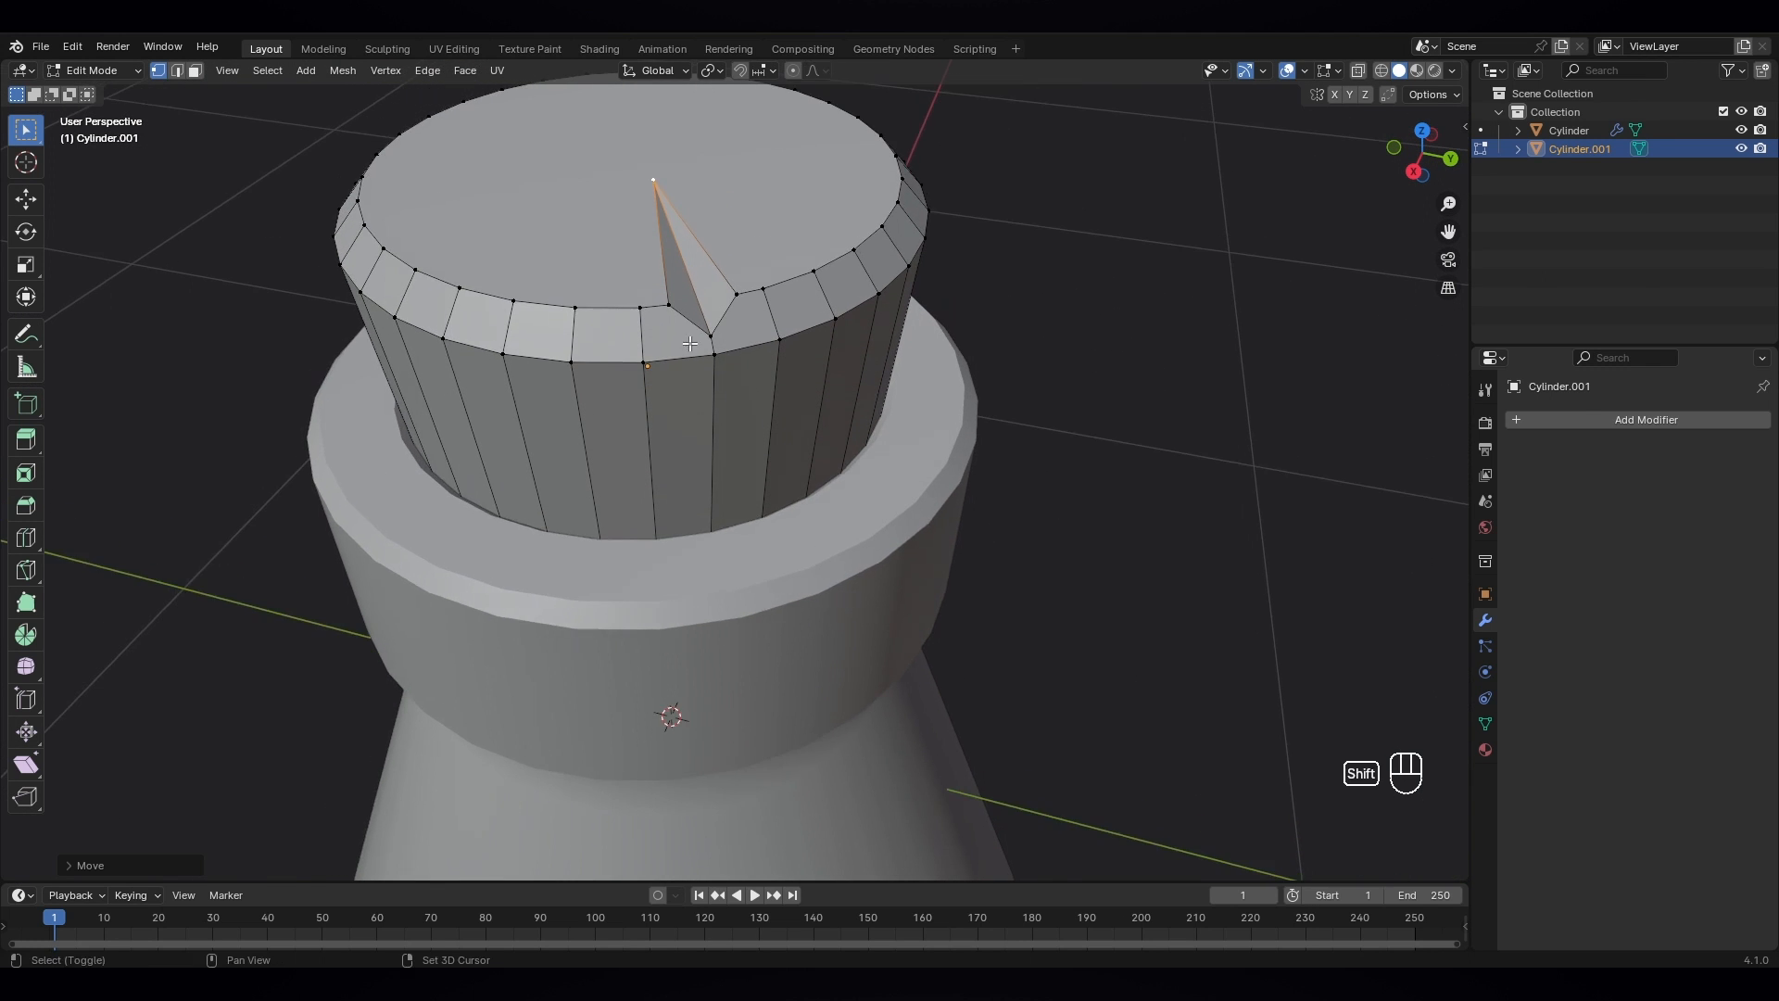
pyautogui.scroll(2, 695, 329)
pyautogui.scroll(-1, 675, 222)
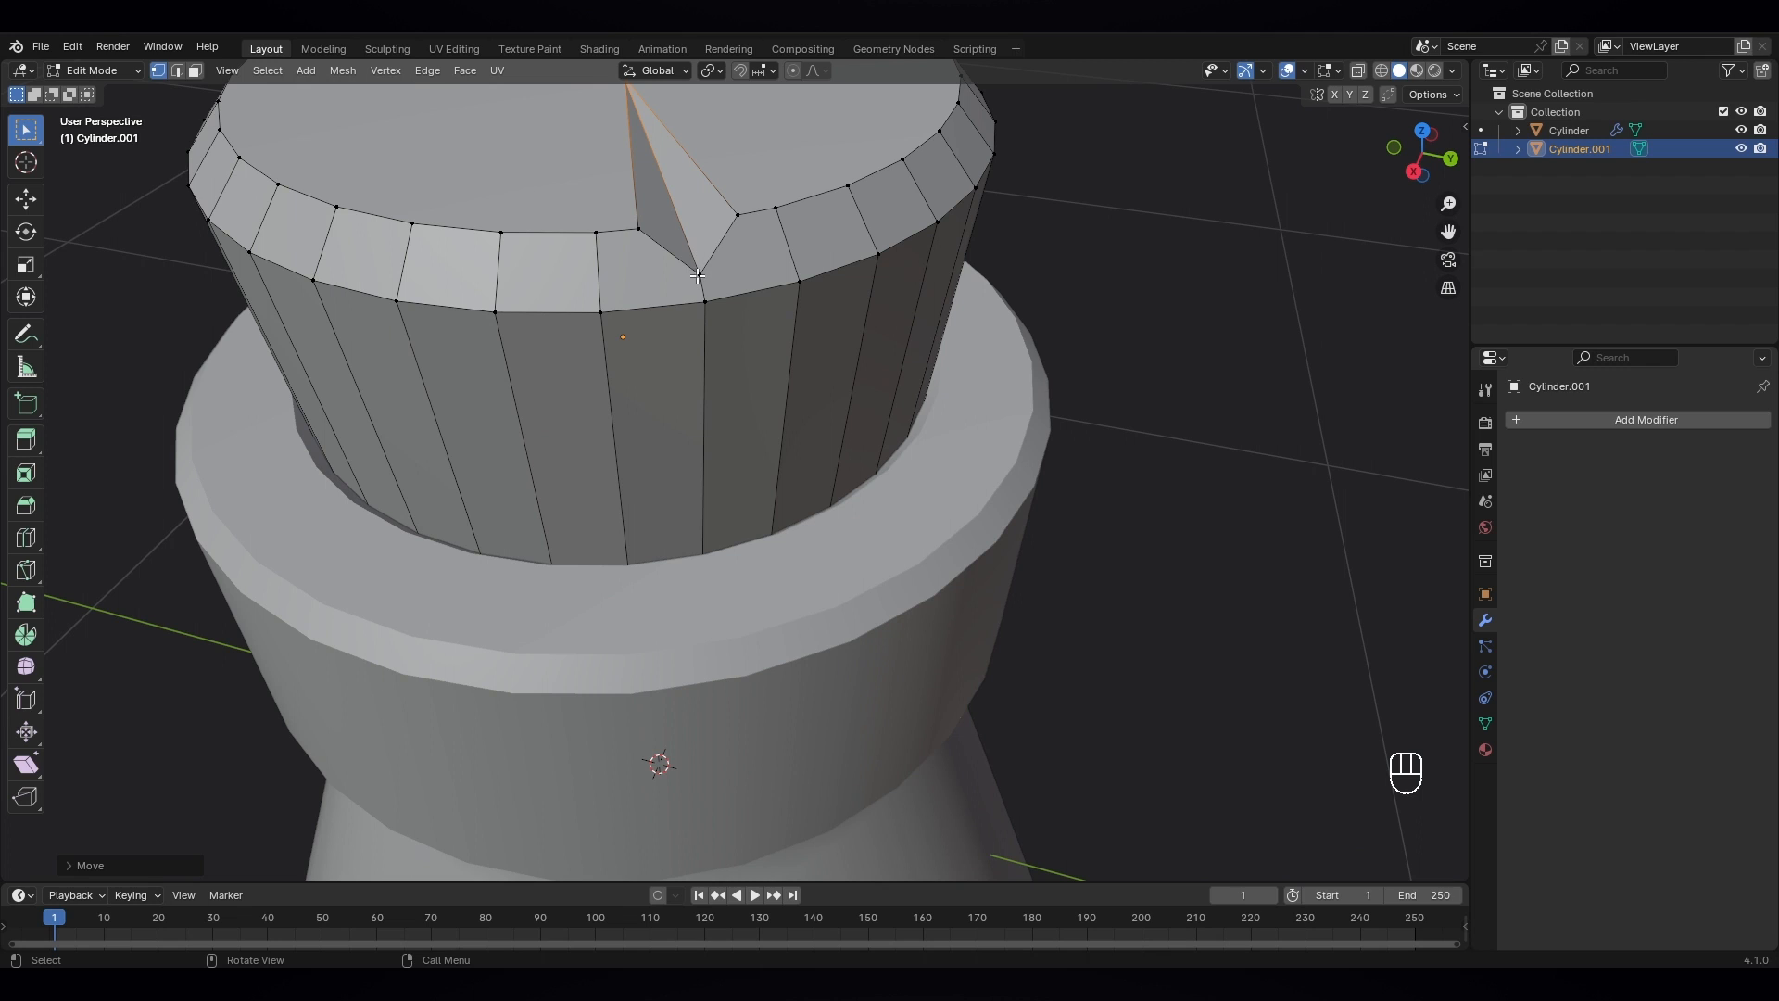
pyautogui.click(697, 277)
pyautogui.keyDown('shift'); pyautogui.click(705, 302); pyautogui.keyUp('shift')
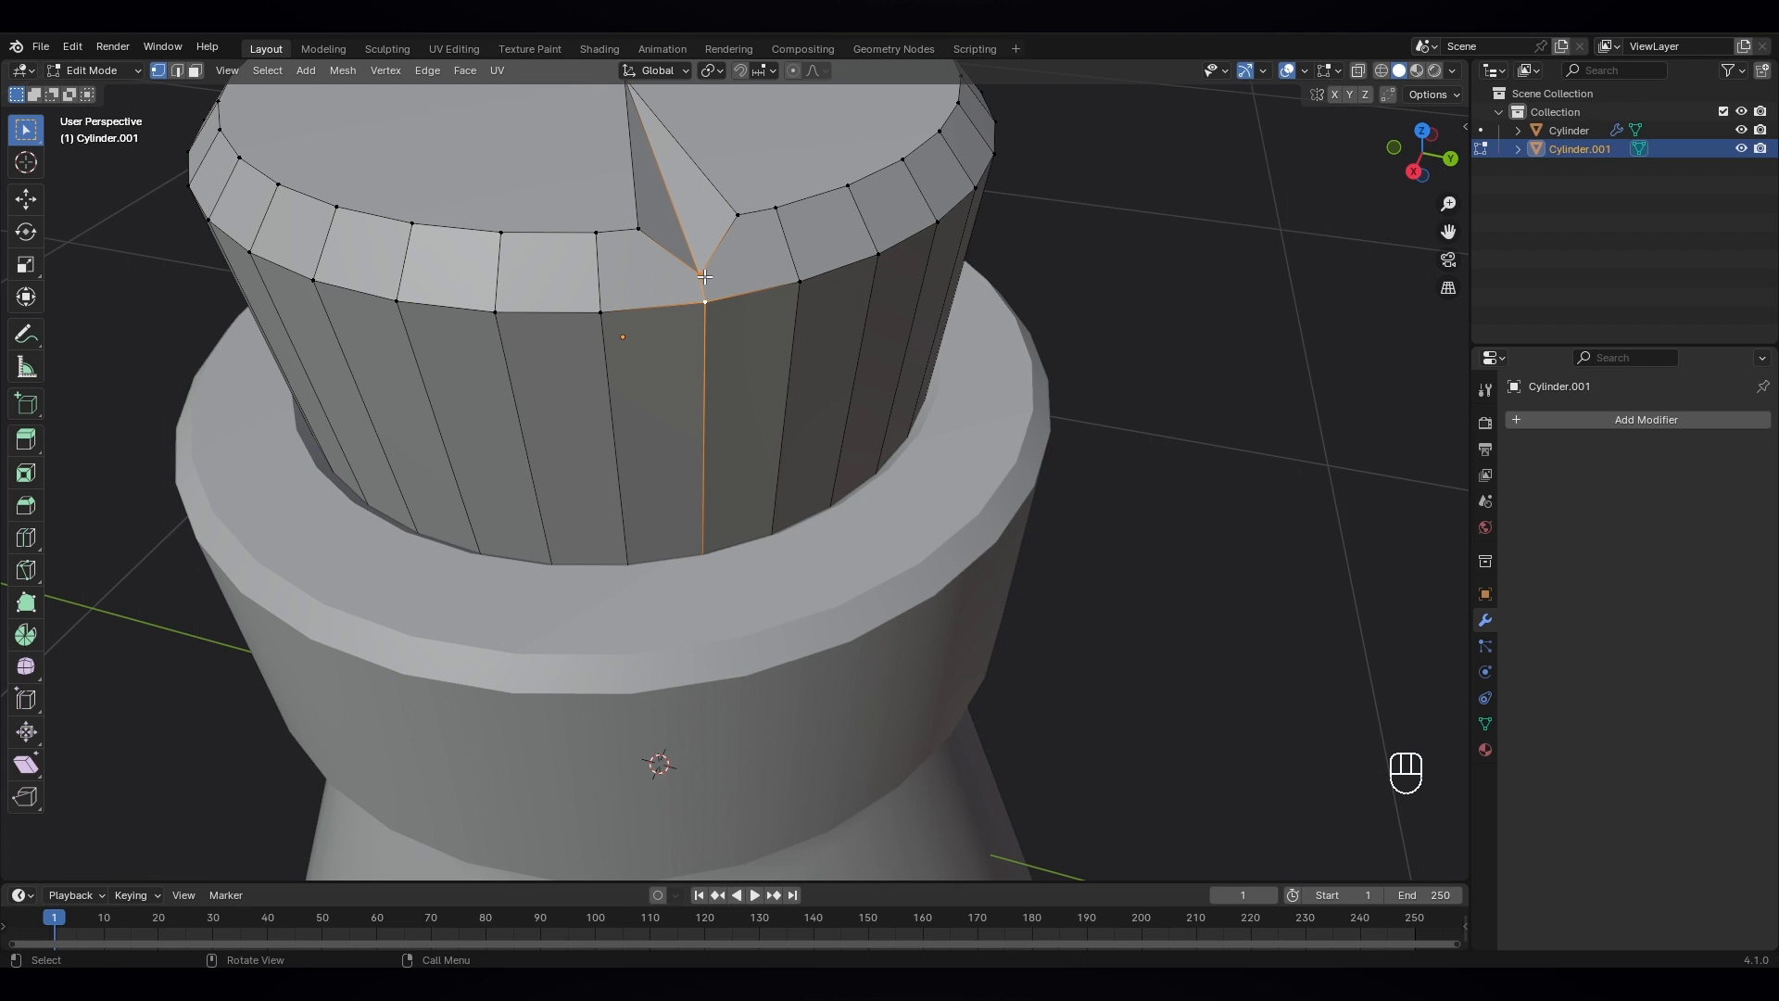
pyautogui.click(702, 276)
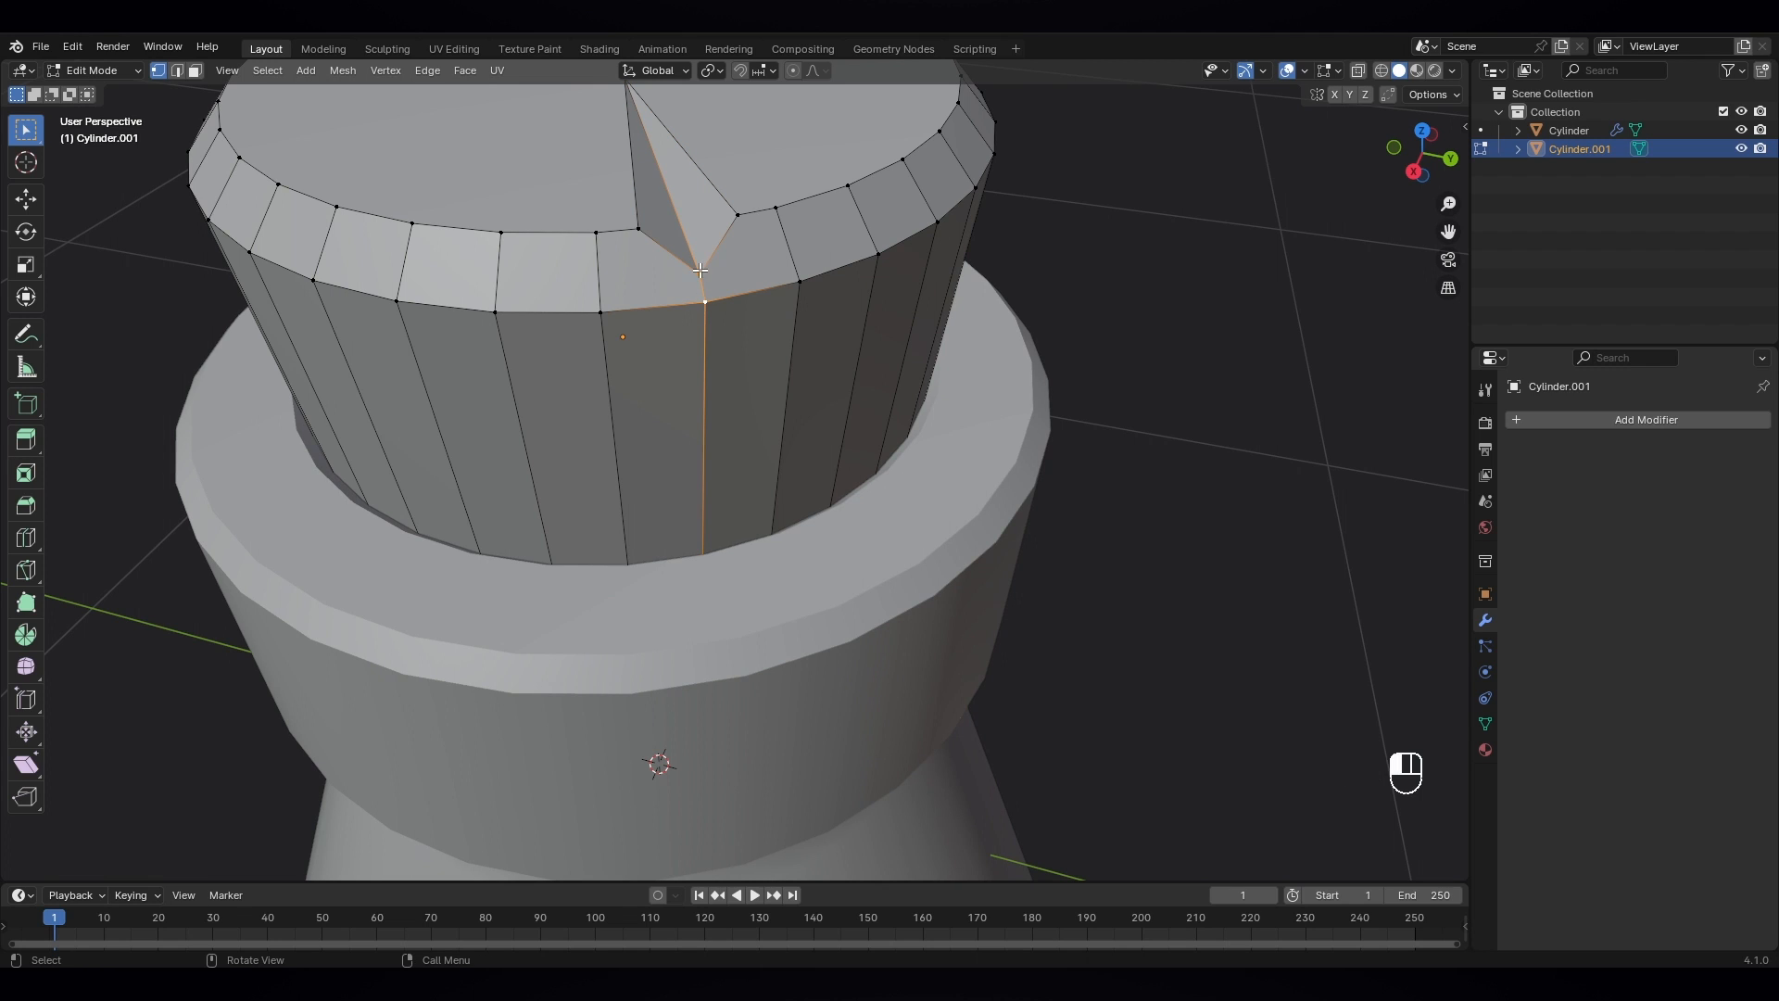
pyautogui.click(1387, 95)
pyautogui.press('g')
pyautogui.press('g')
pyautogui.click(784, 309)
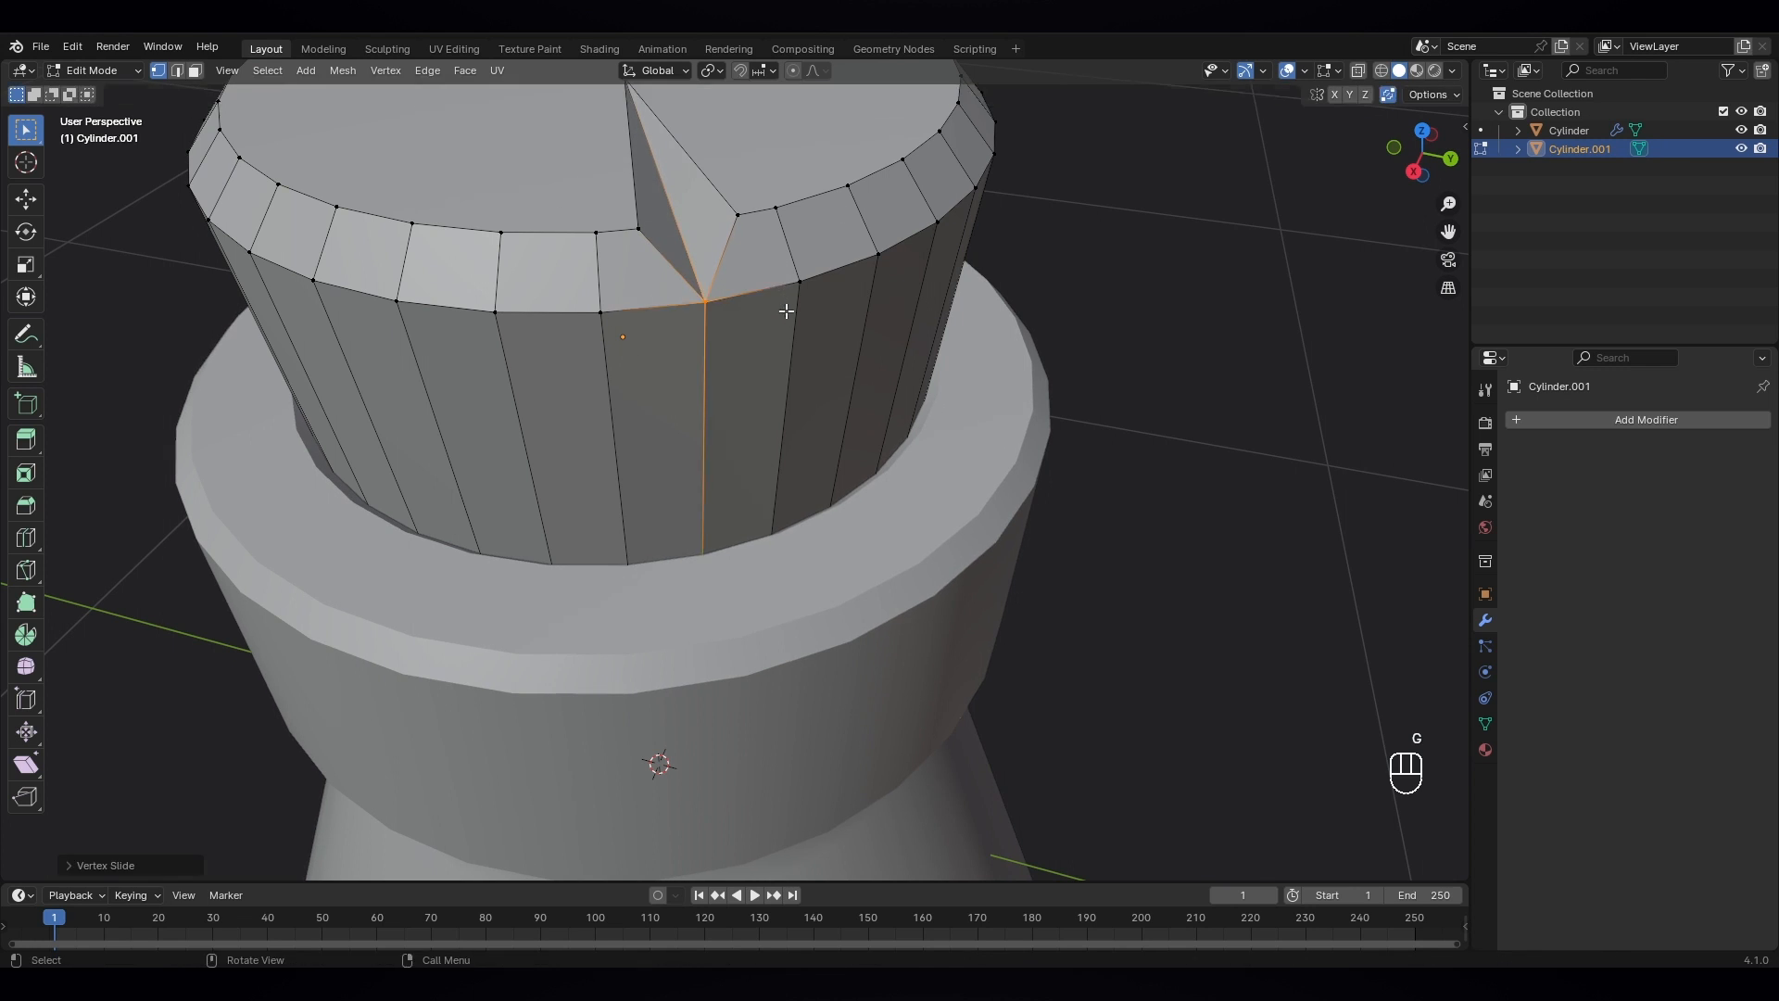
pyautogui.press('g')
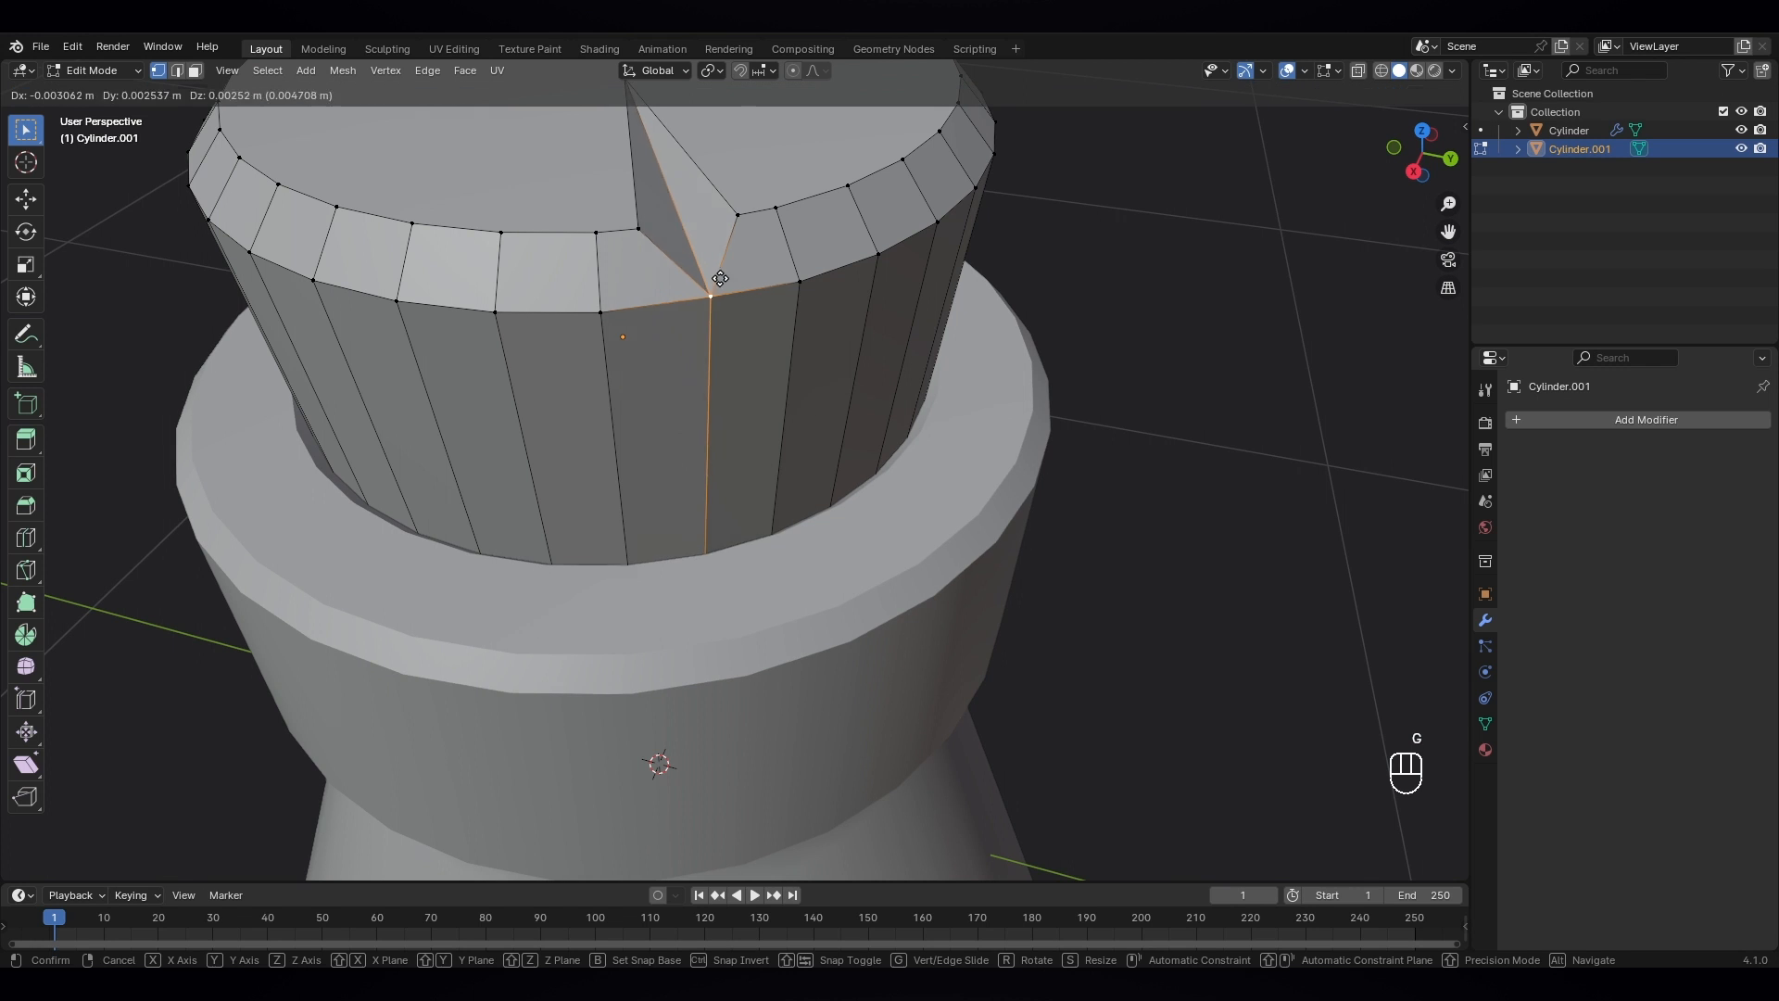
pyautogui.click(706, 286)
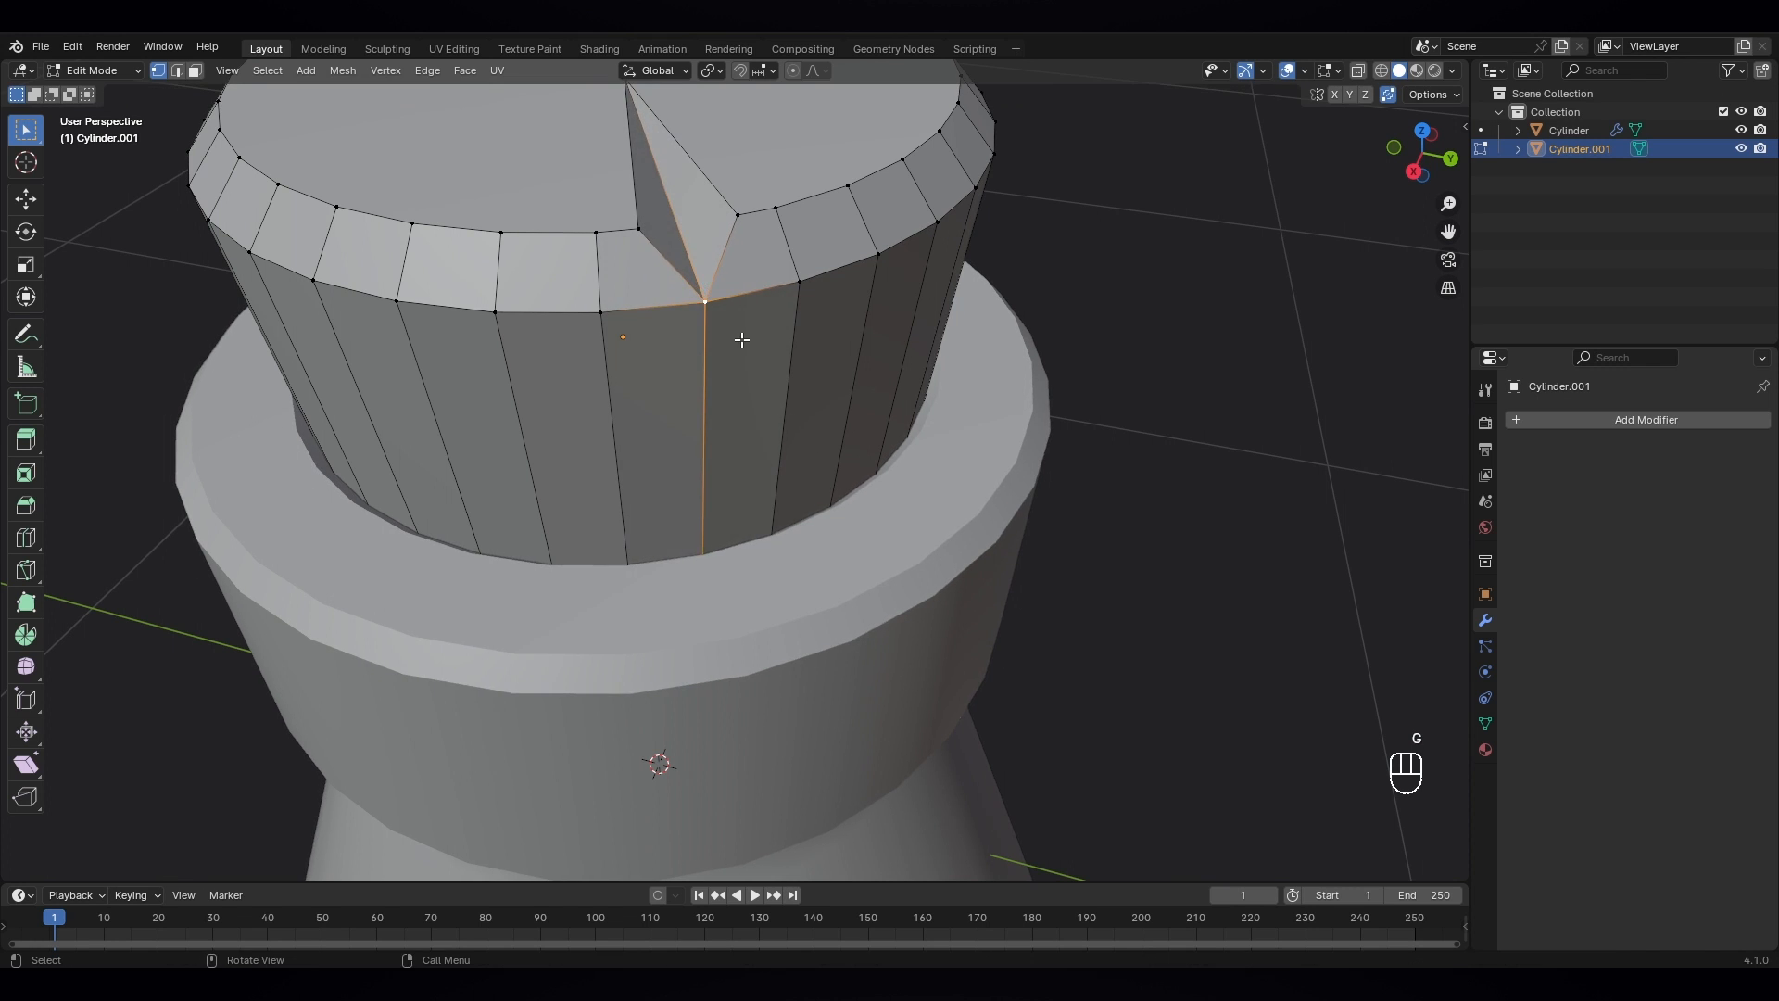
# - Lower the merged vertex at the notch's outer end by about 0.009 m along Z
pyautogui.moveTo(741, 340); pyautogui.dragTo(701, 278, button='middle')
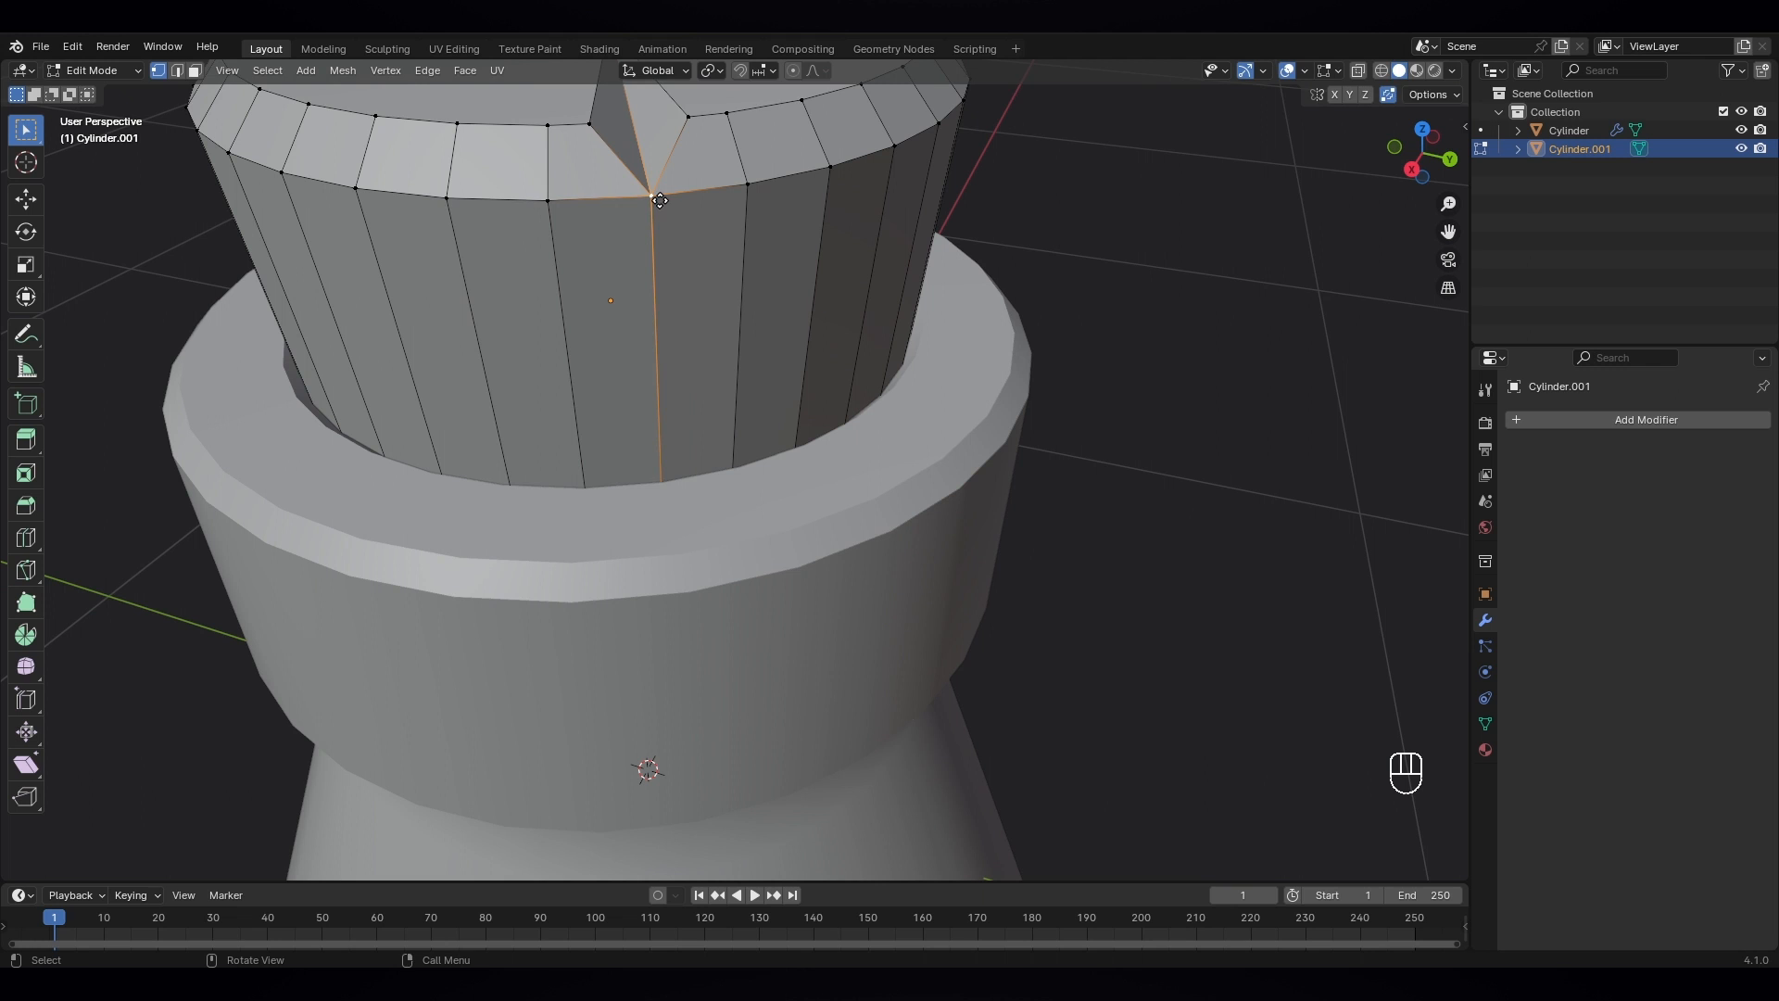
pyautogui.press('g')
pyautogui.press('z')
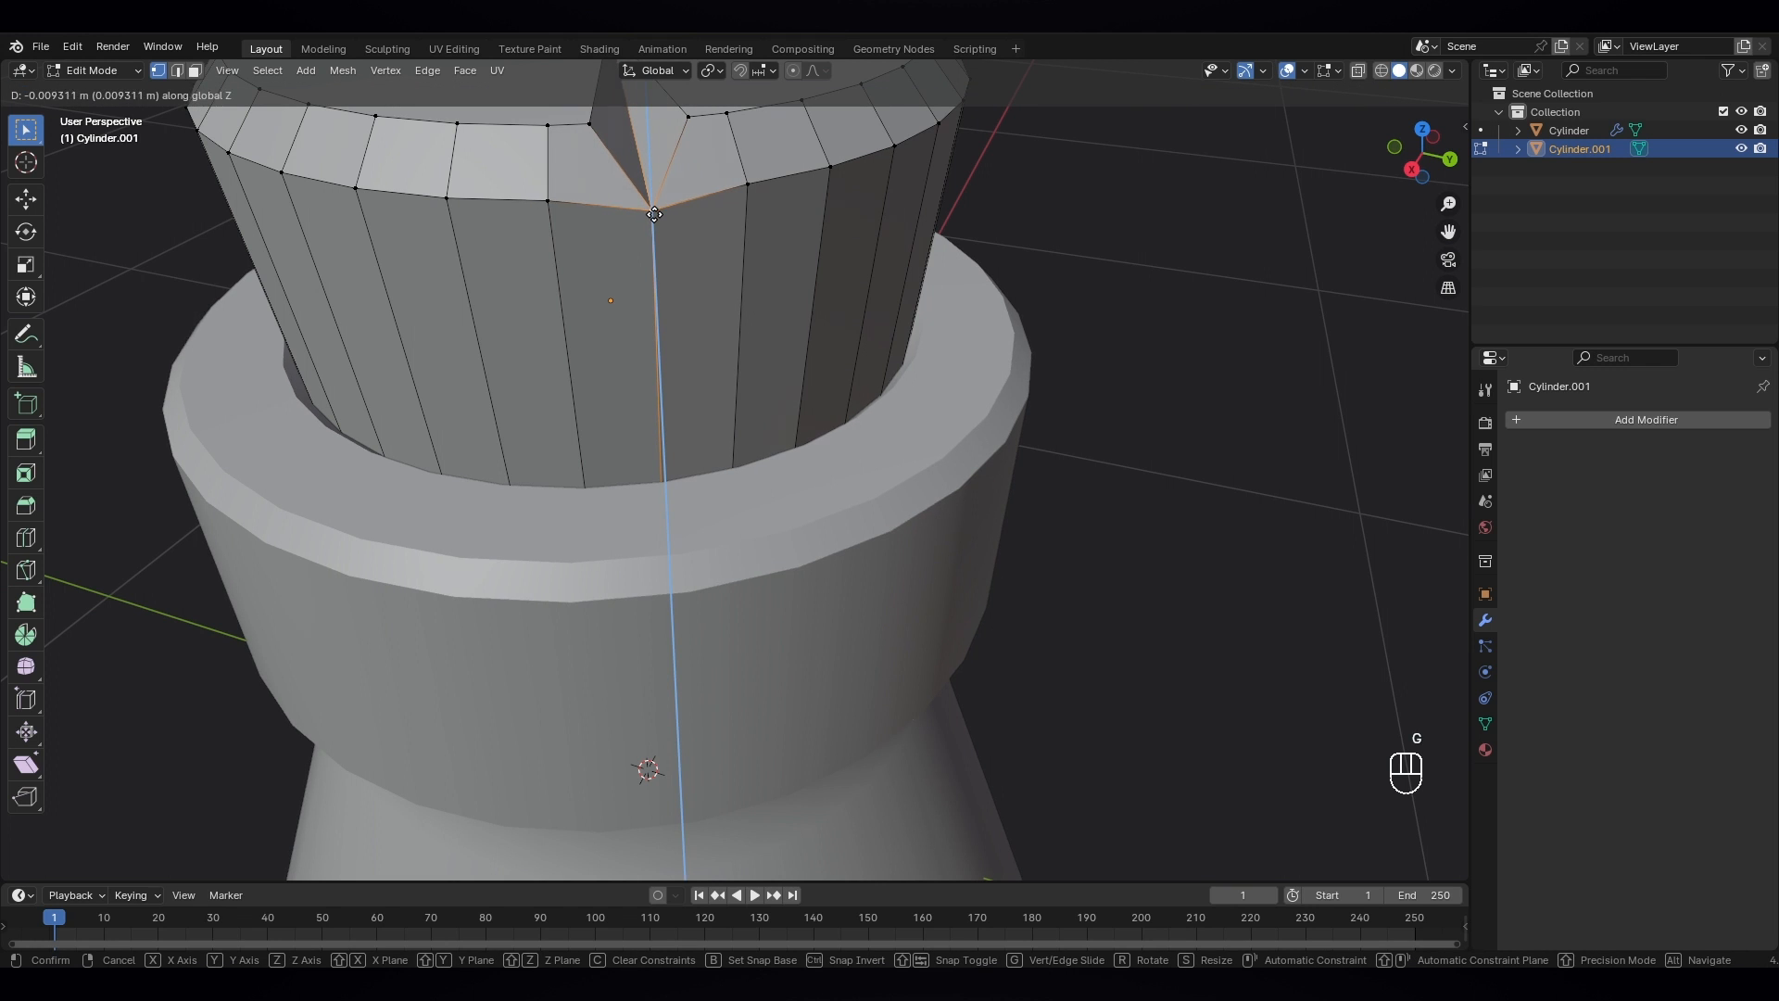
pyautogui.click(654, 215)
pyautogui.moveTo(654, 215); pyautogui.dragTo(718, 295, button='middle')
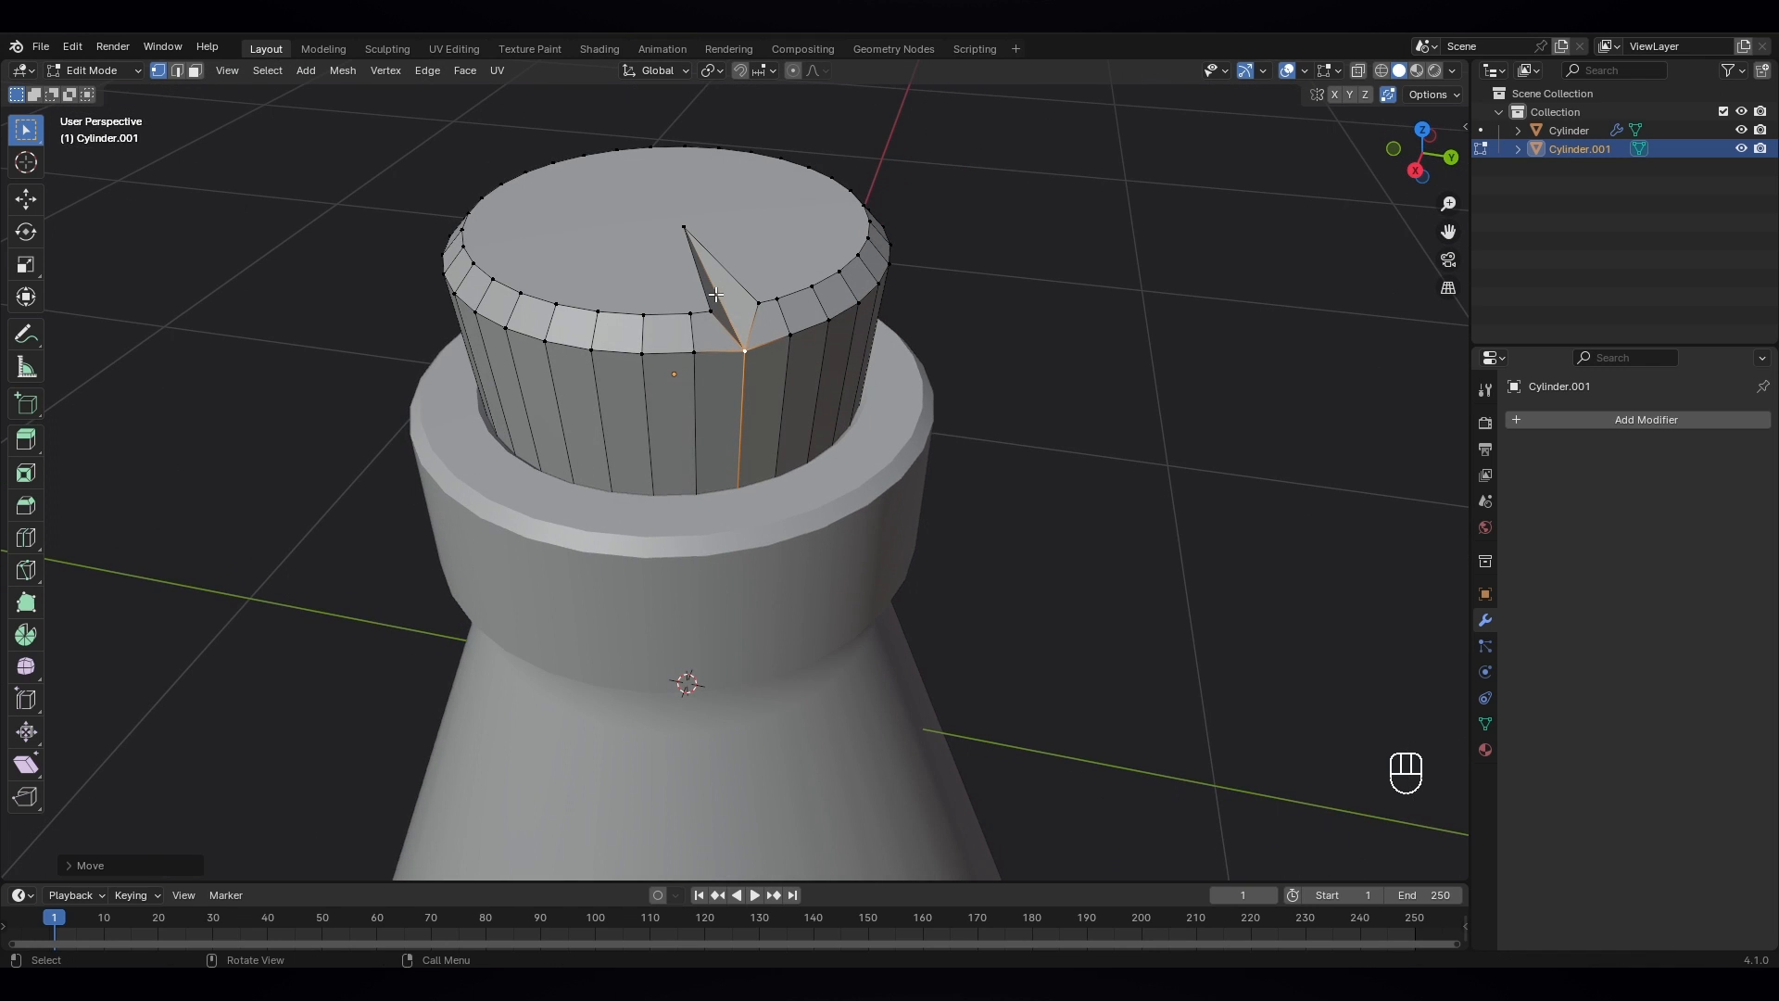
# - Return to Object Mode and apply Shade Smooth by Angle to the stopper
pyautogui.click(113, 72)
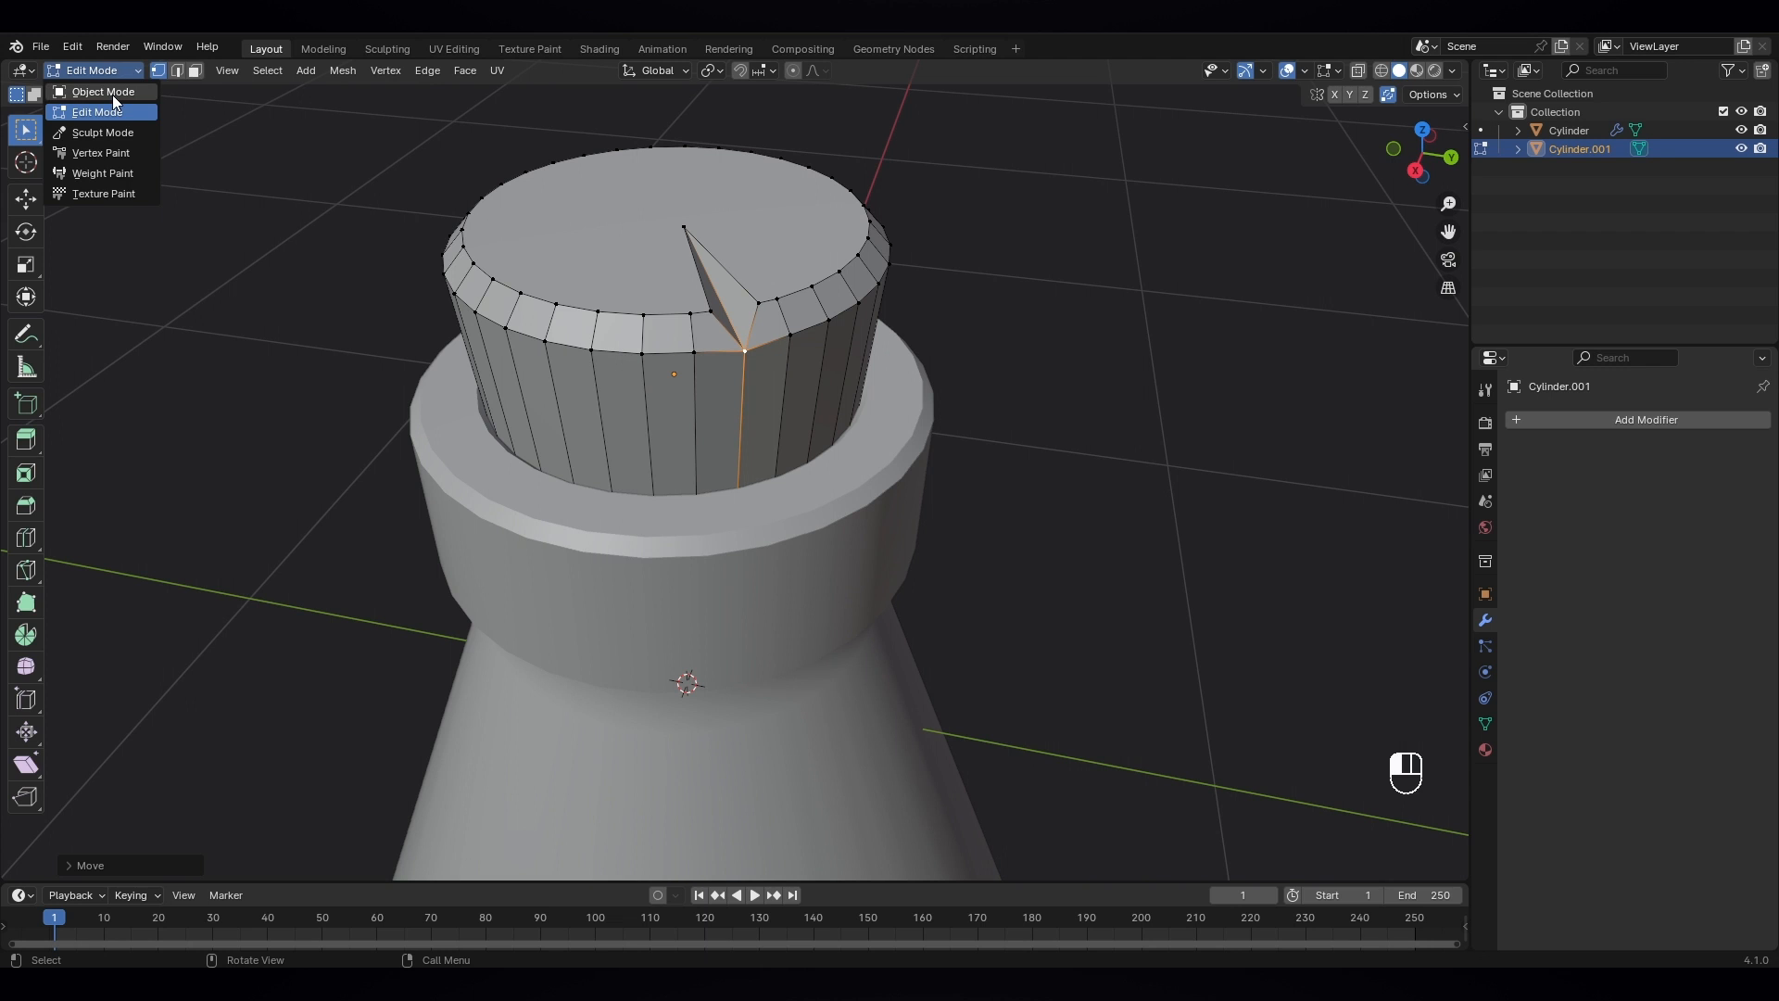
pyautogui.click(113, 95)
pyautogui.scroll(-3, 649, 268)
pyautogui.rightClick(752, 342)
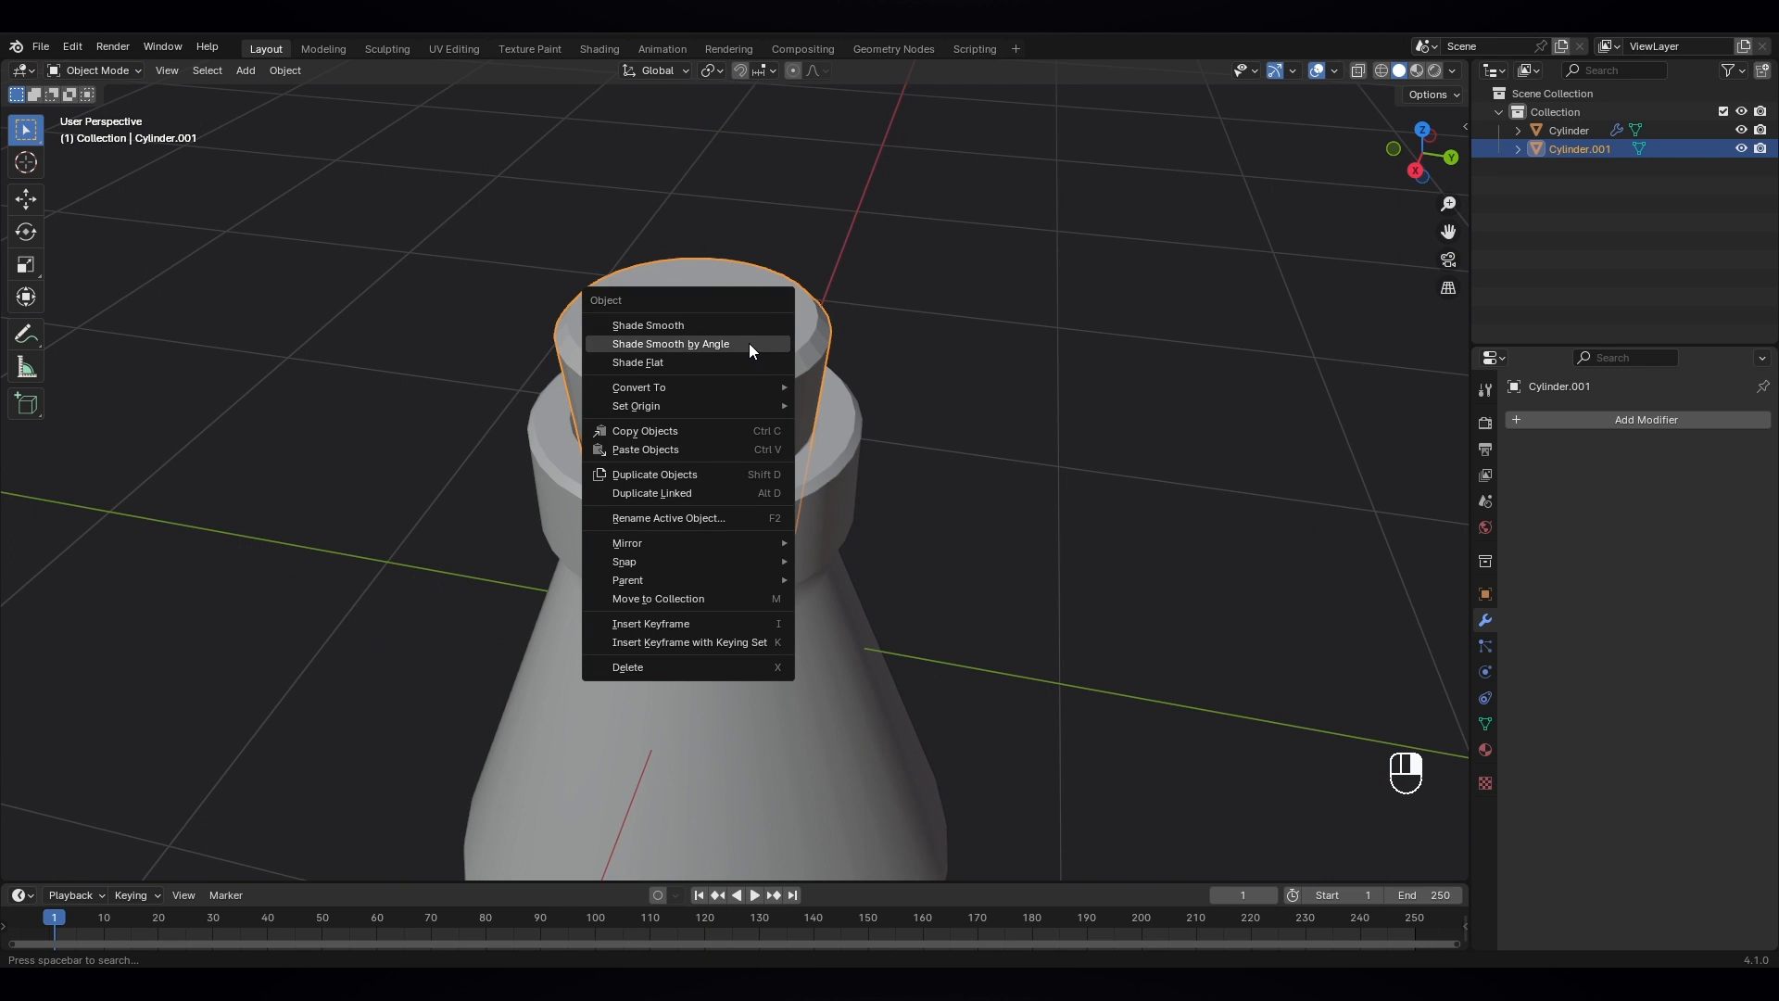
pyautogui.click(748, 342)
pyautogui.moveTo(780, 393); pyautogui.dragTo(731, 427, button='middle')
pyautogui.scroll(-4, 731, 333)
pyautogui.scroll(4, 732, 430)
pyautogui.scroll(-2, 796, 431)
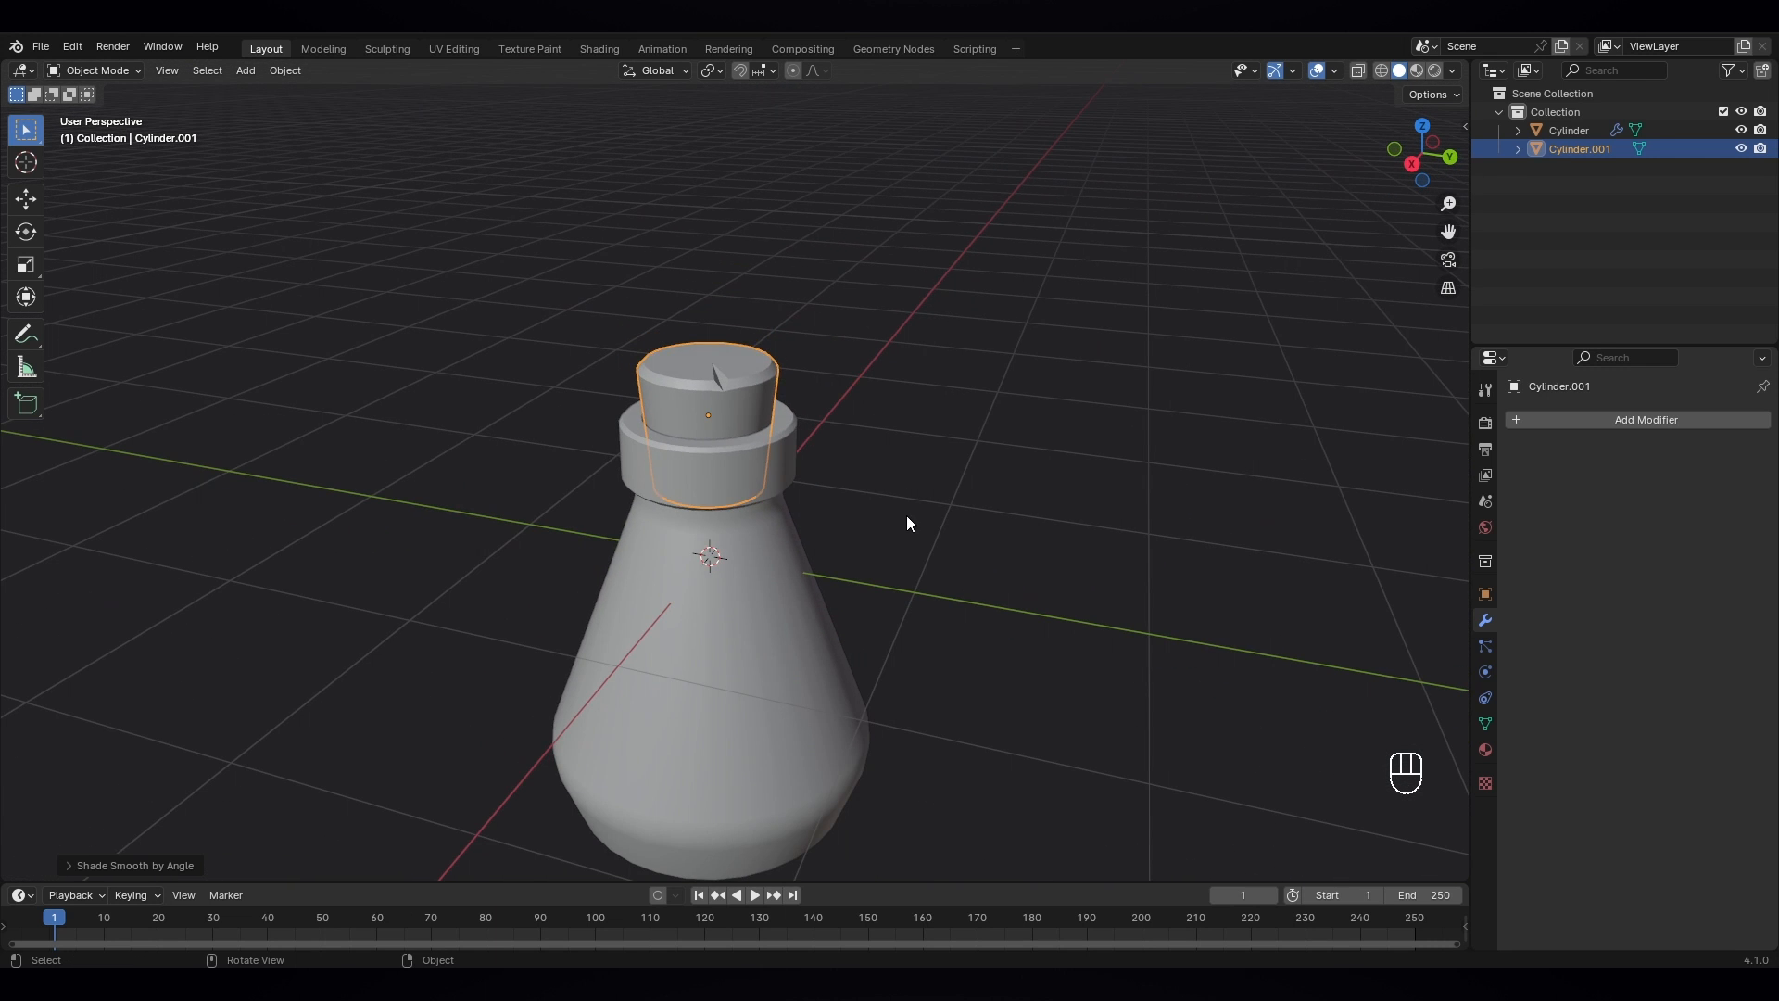
# - Add a mesh circle at the origin in top view and isolate it in local view
pyautogui.click(853, 513)
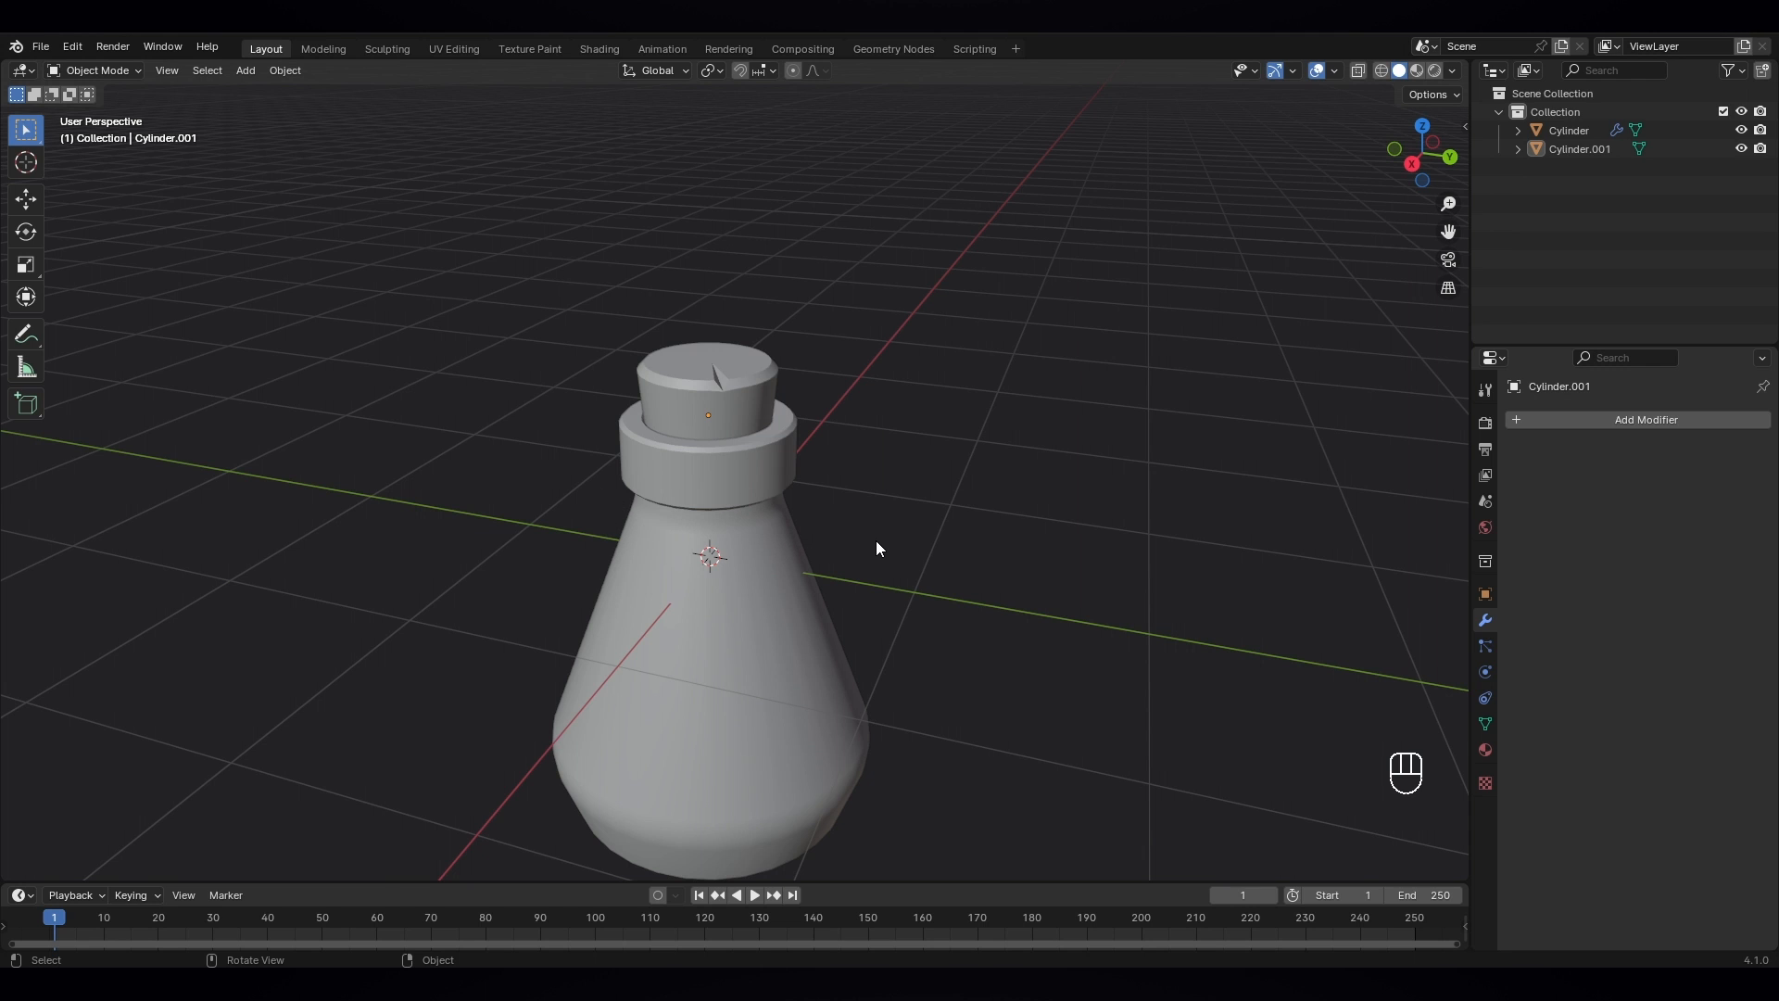
pyautogui.press('KP_7')
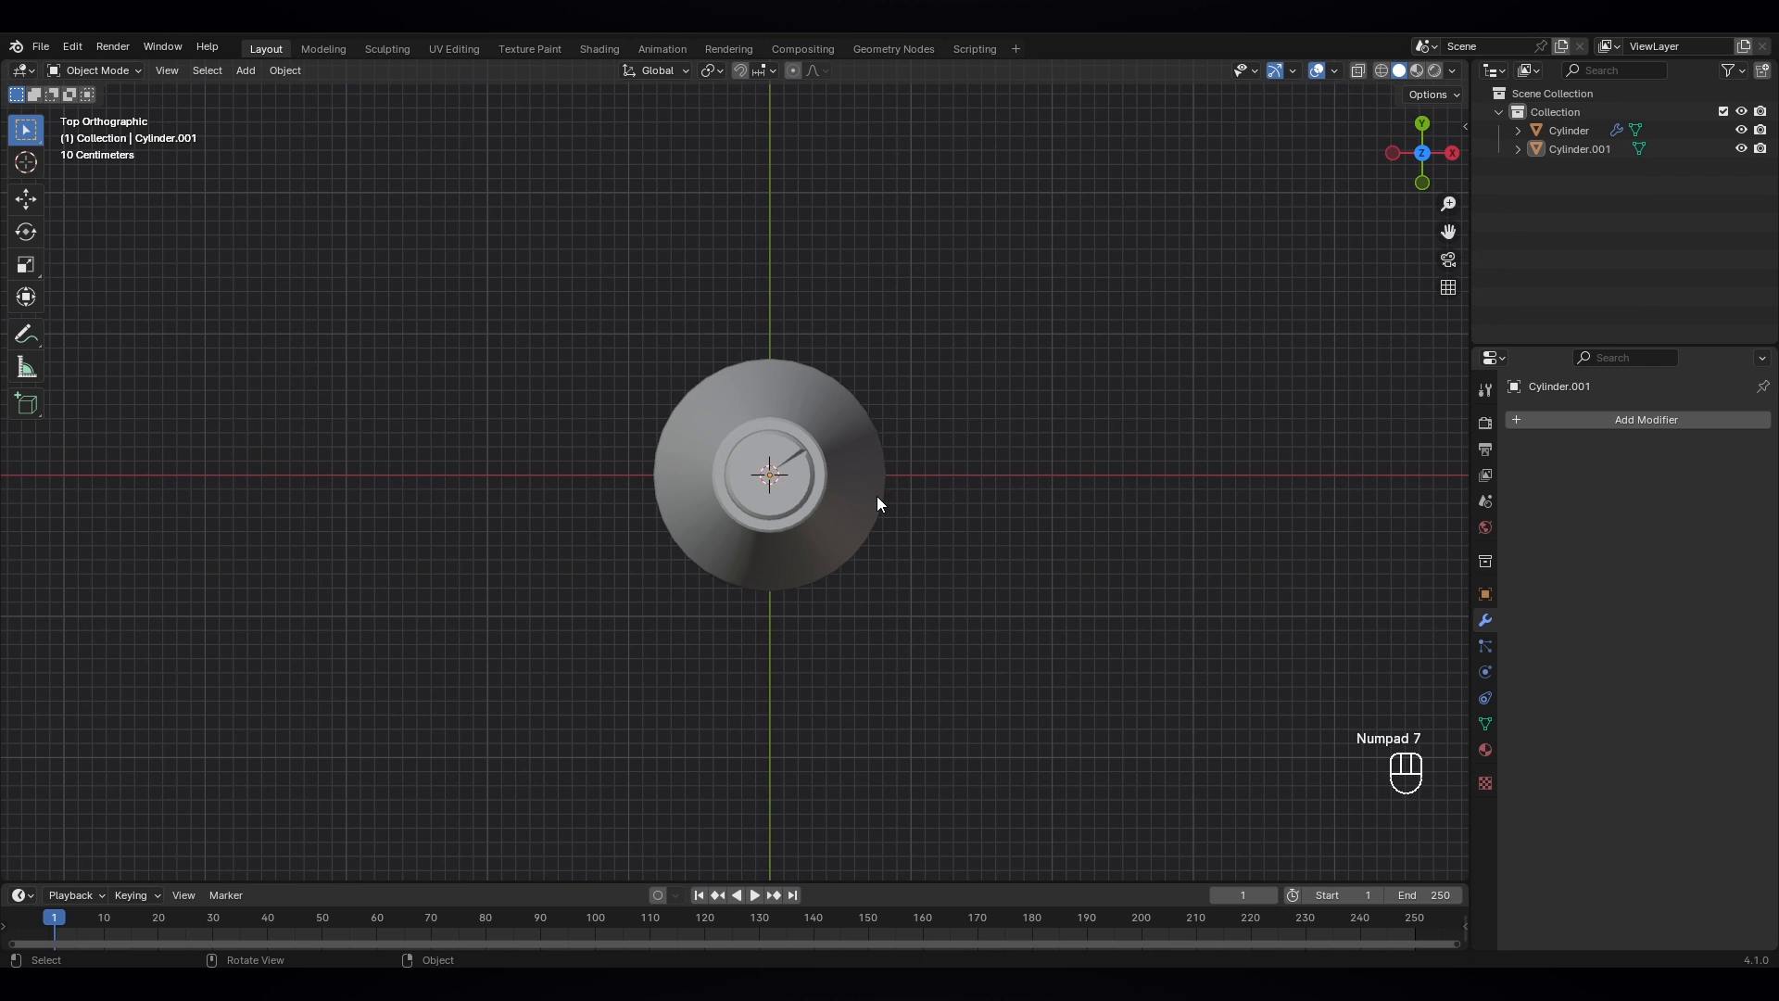
pyautogui.hotkey('shift', 'a')
pyautogui.moveTo(886, 475)
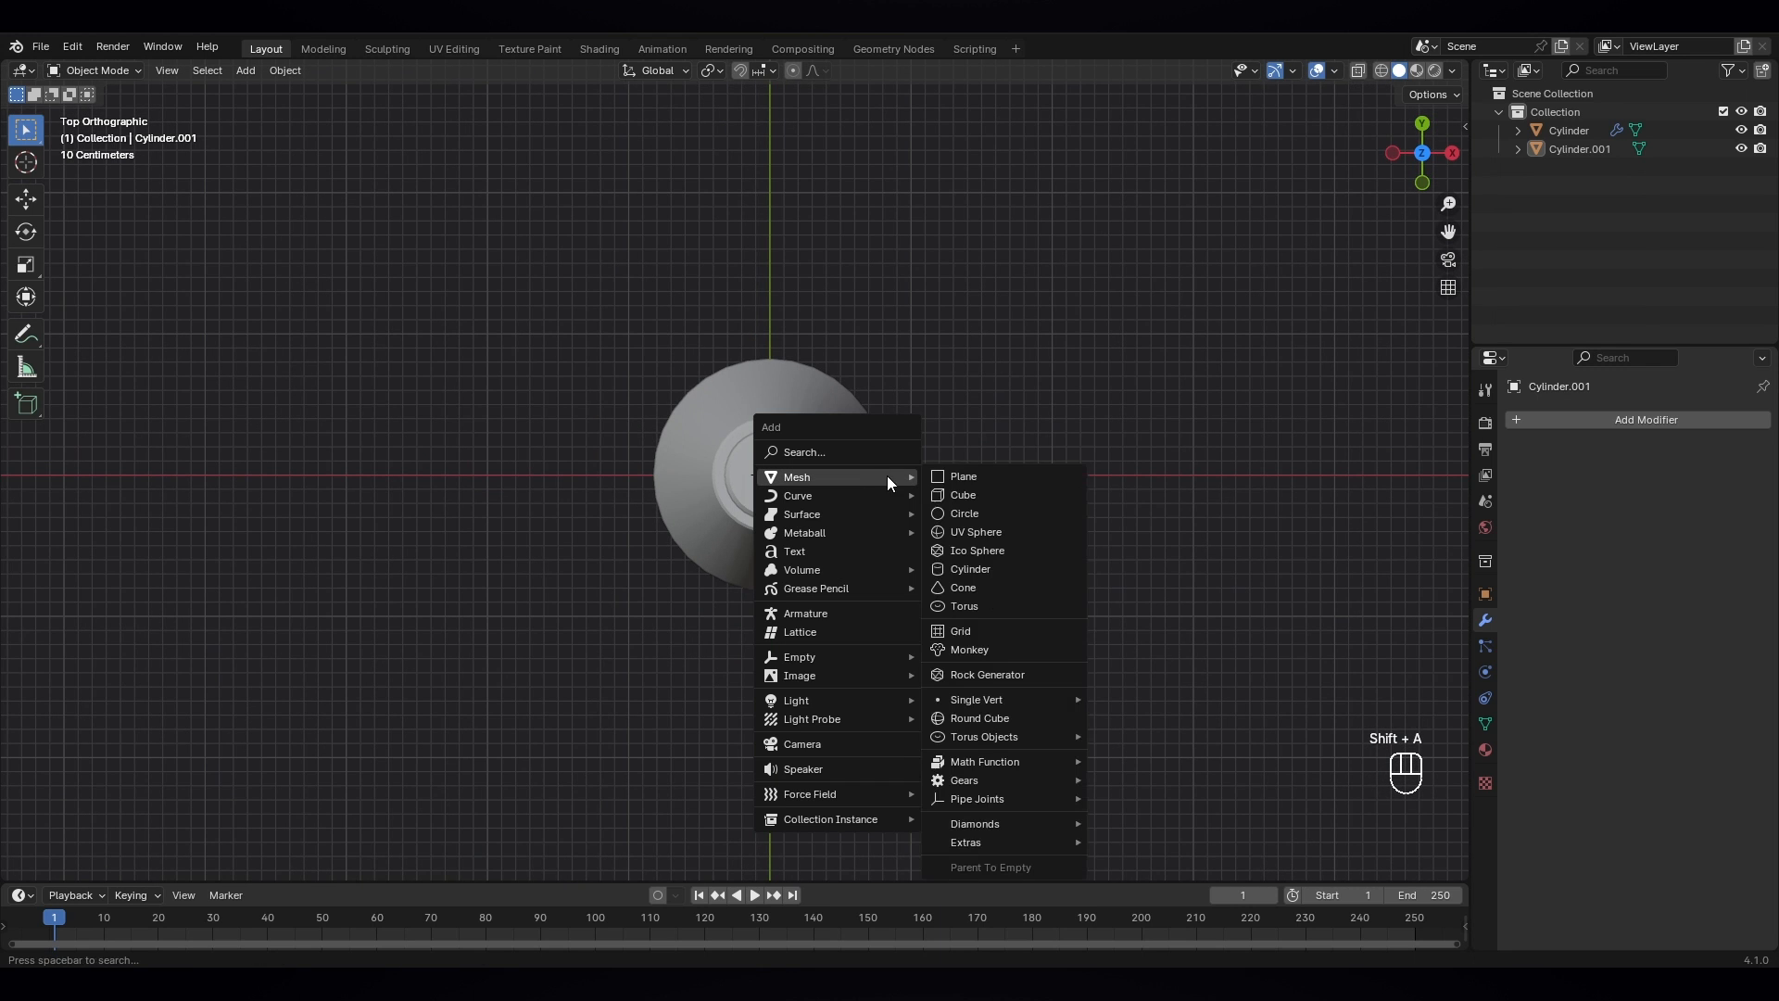
pyautogui.click(980, 511)
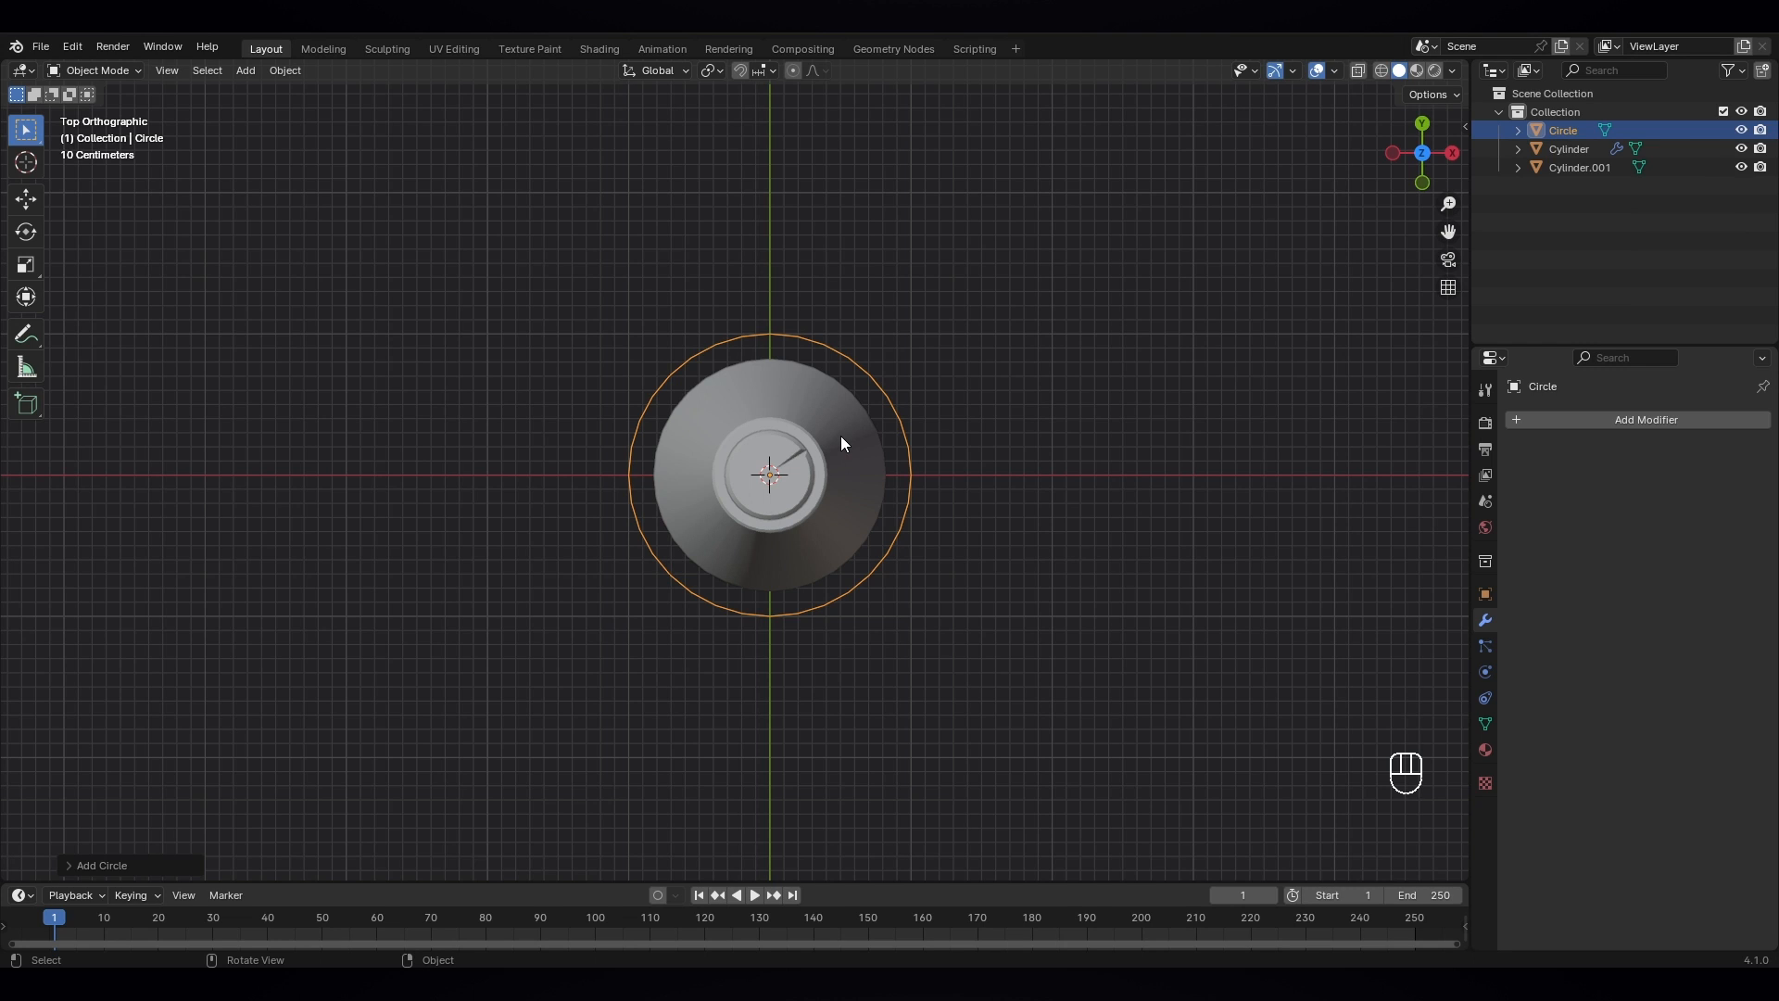
pyautogui.press('KP_Divide')
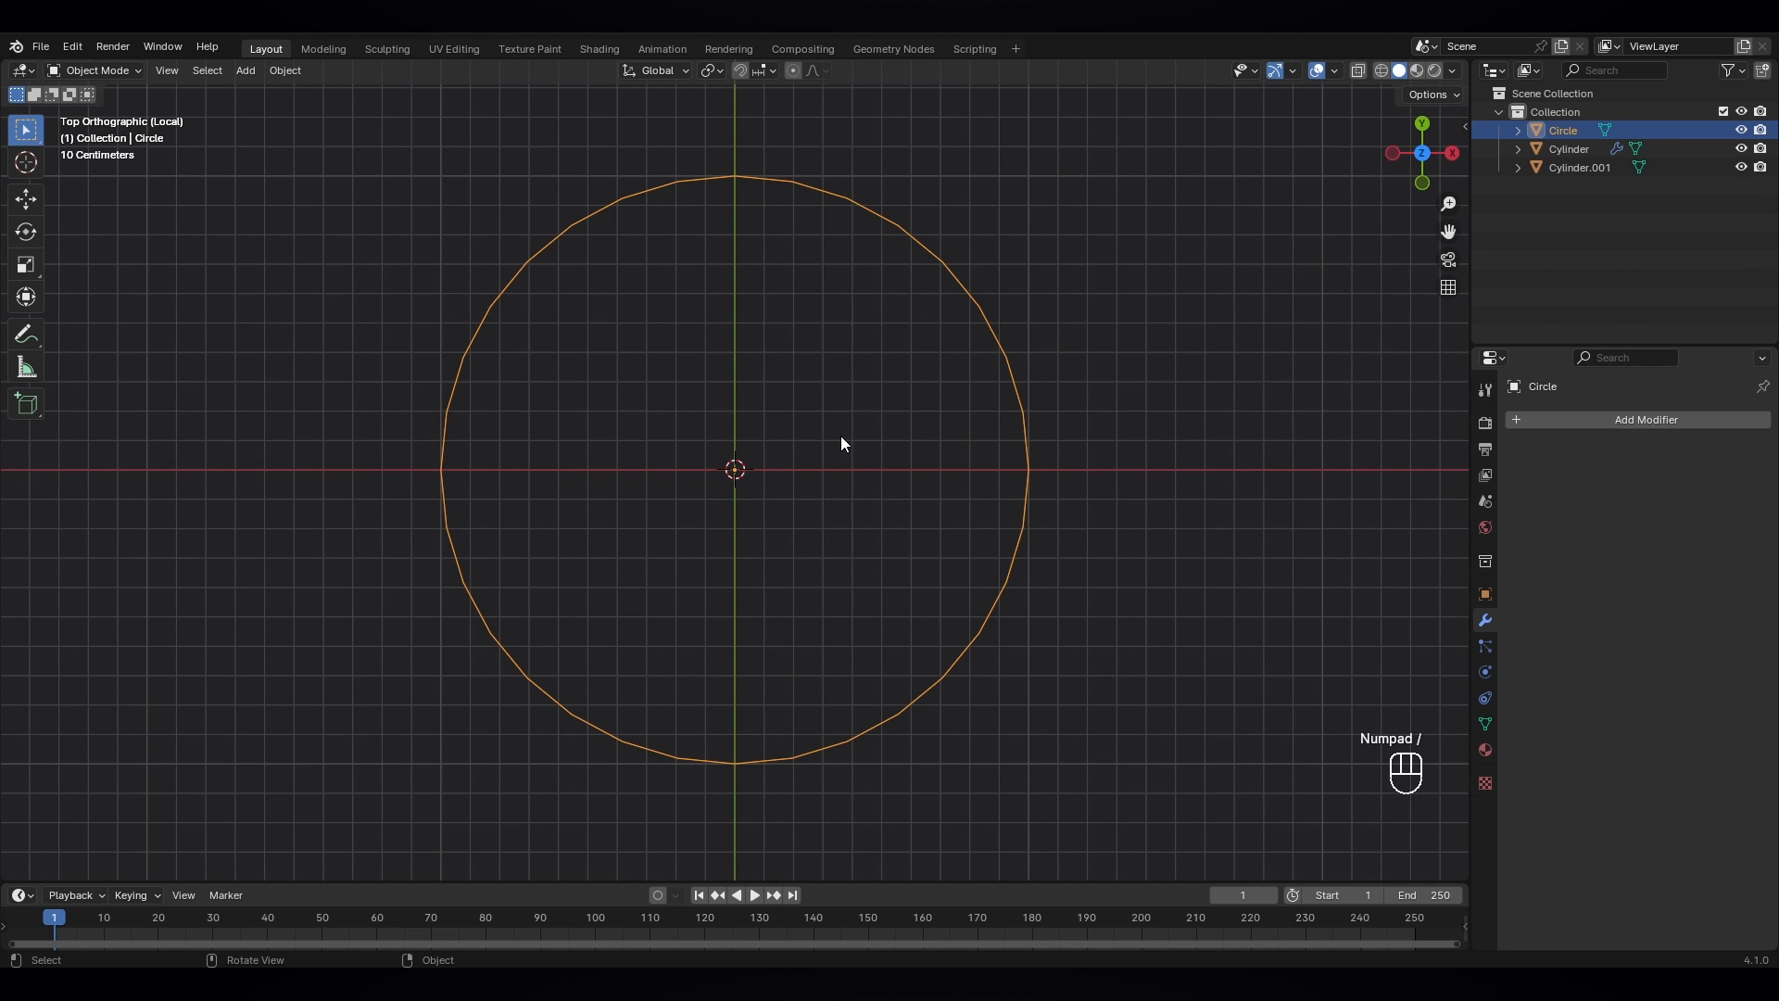
# - In Edit Mode, duplicate the circle and offset the copy about 2.07 m along X
pyautogui.click(102, 72)
pyautogui.click(97, 112)
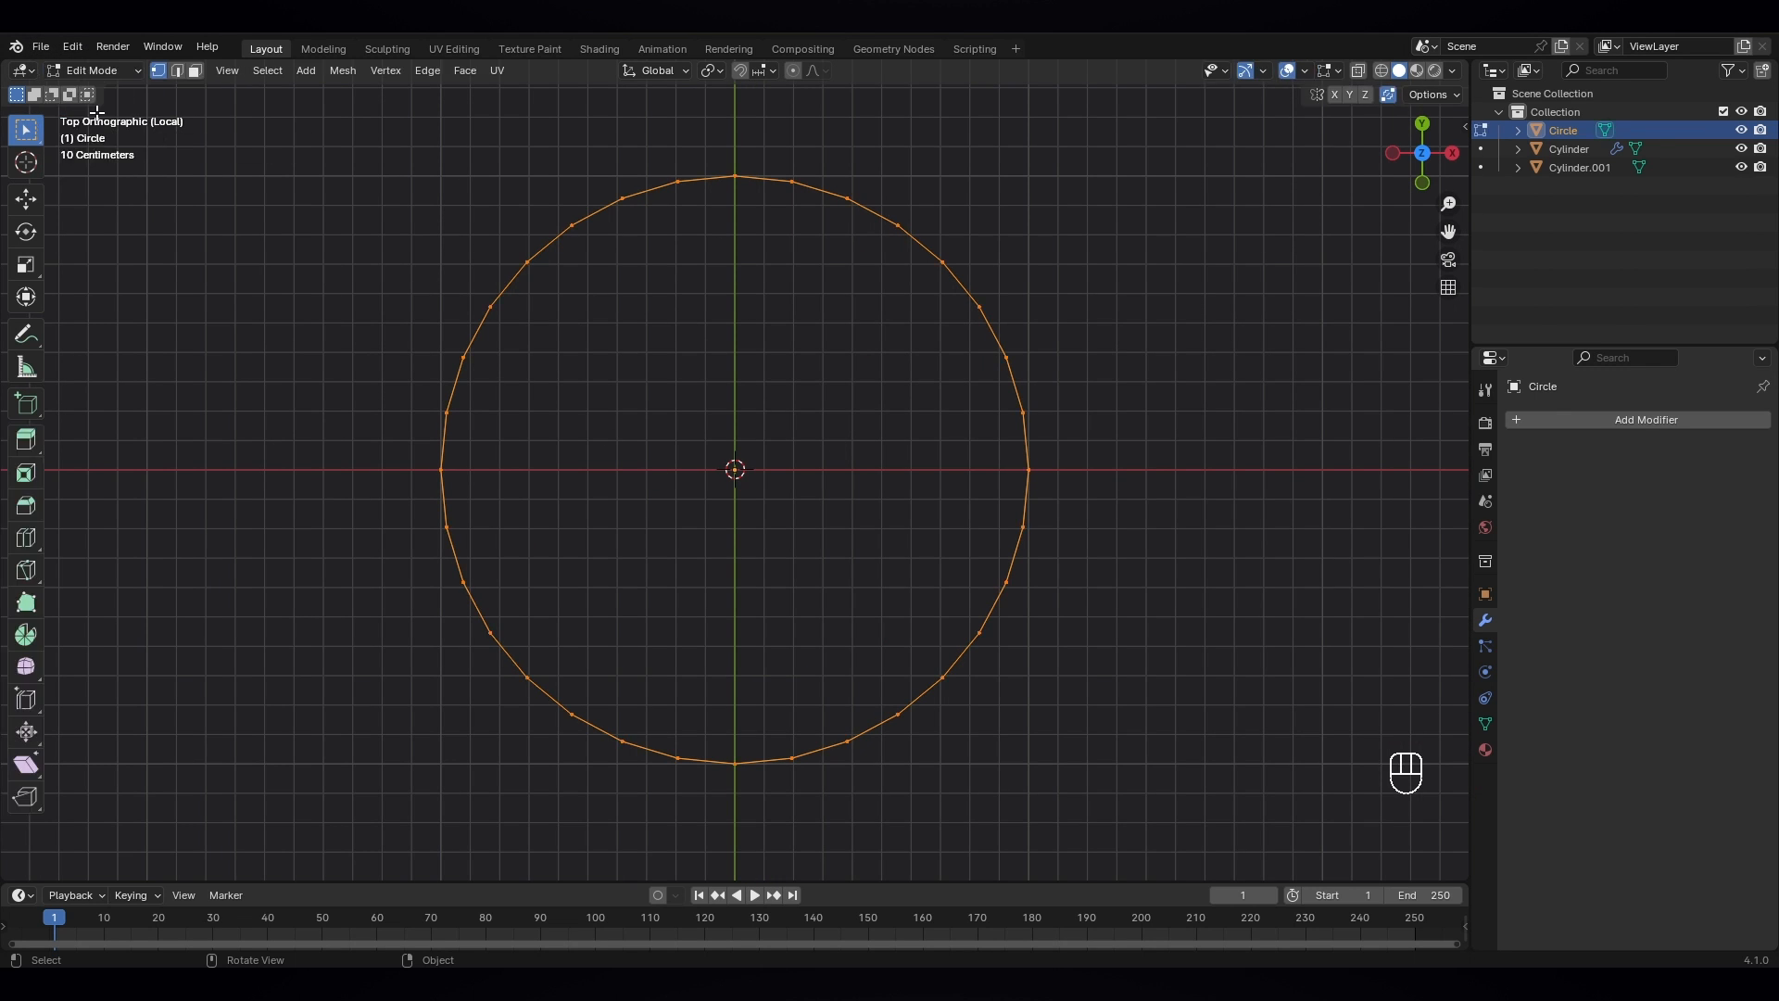
pyautogui.scroll(-2, 528, 331)
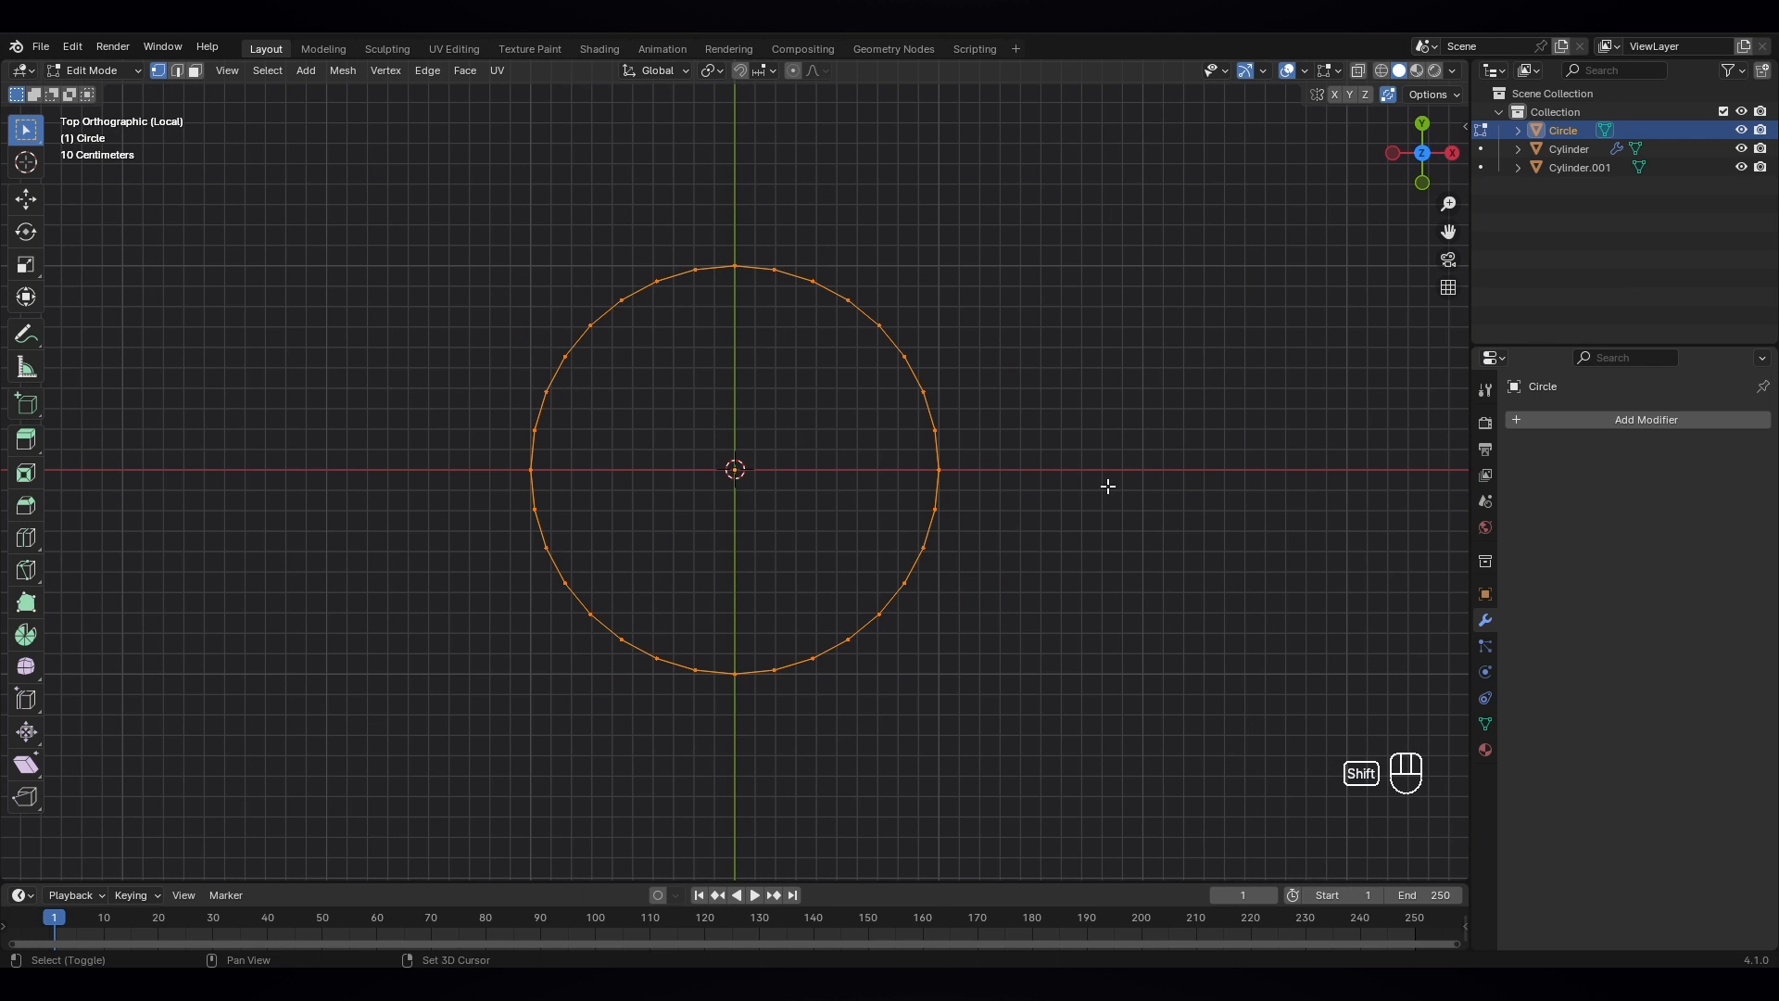
pyautogui.hotkey('shift', 'd')
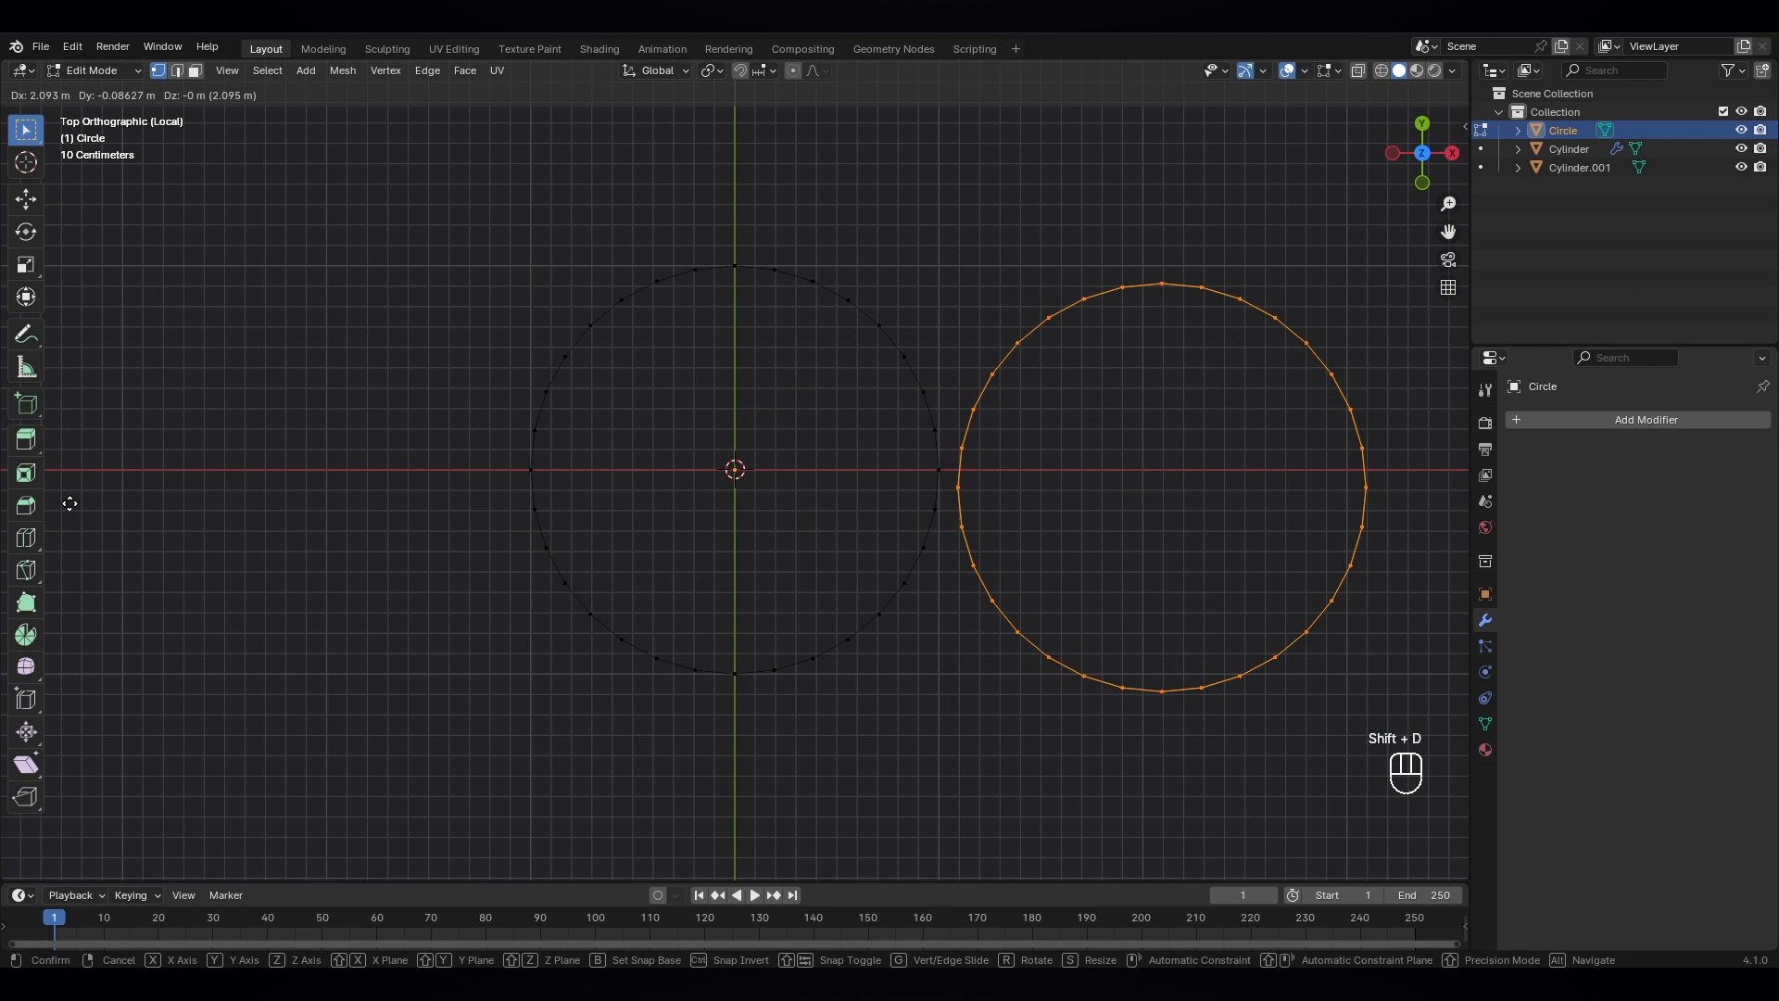
pyautogui.press('x')
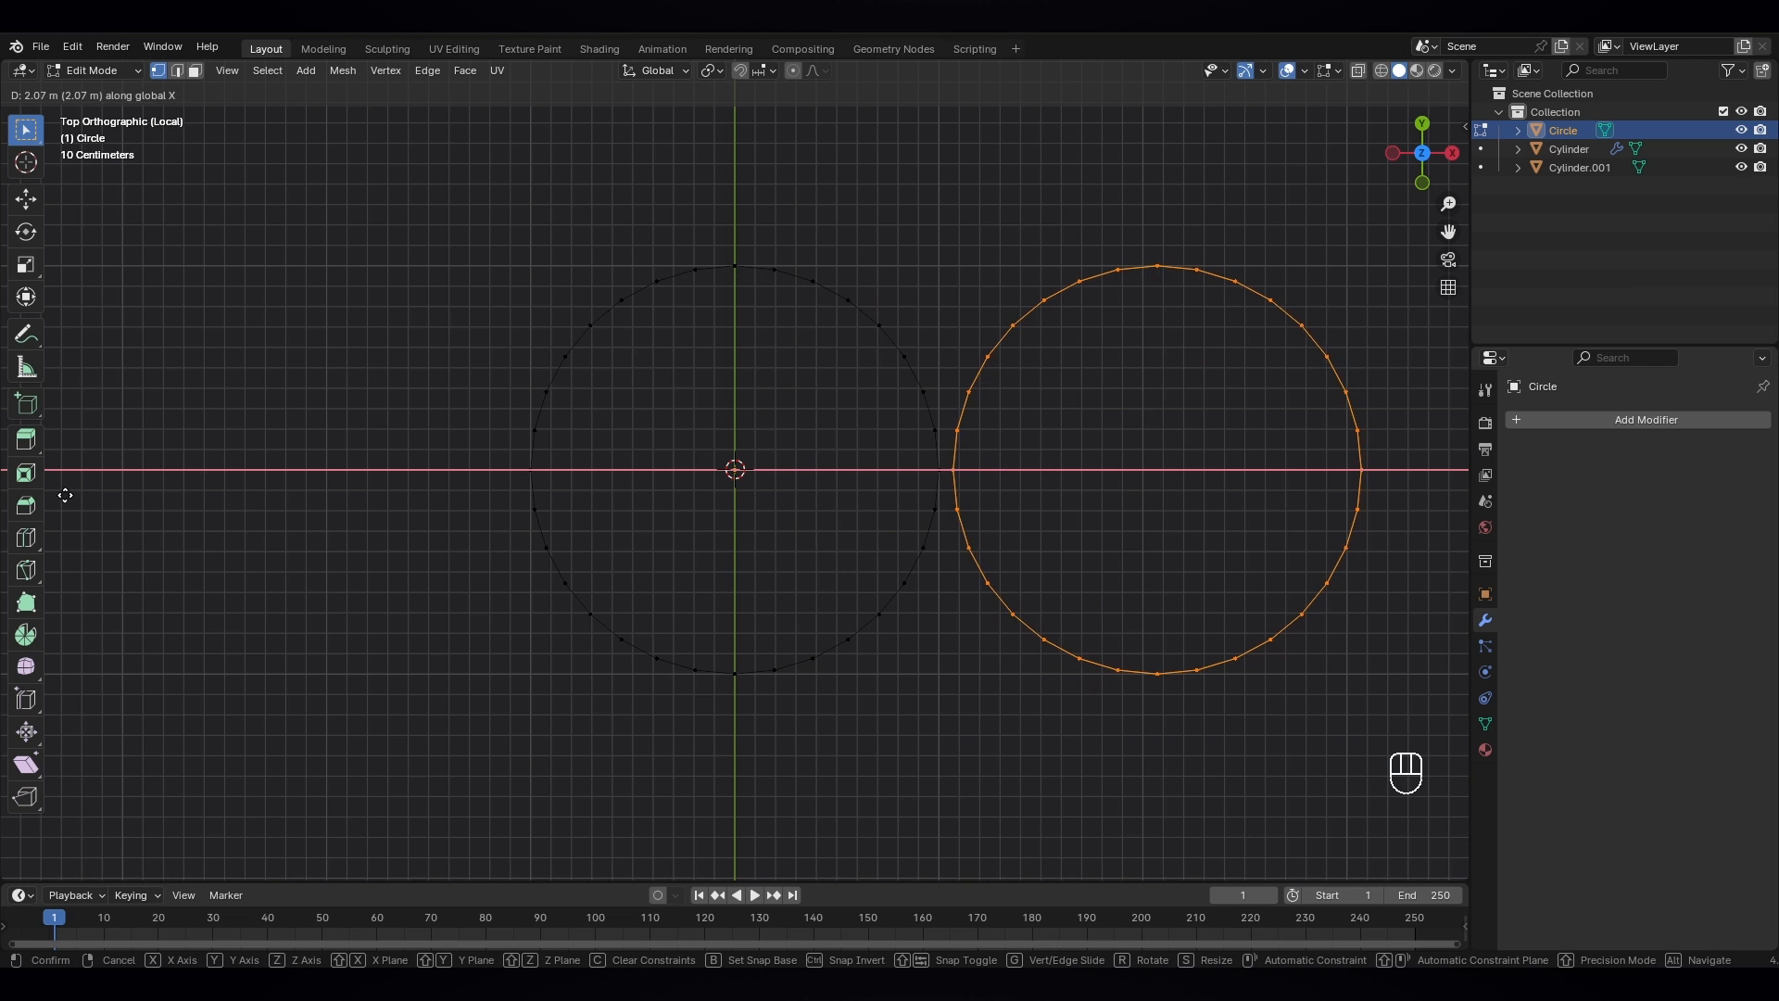
pyautogui.click(65, 496)
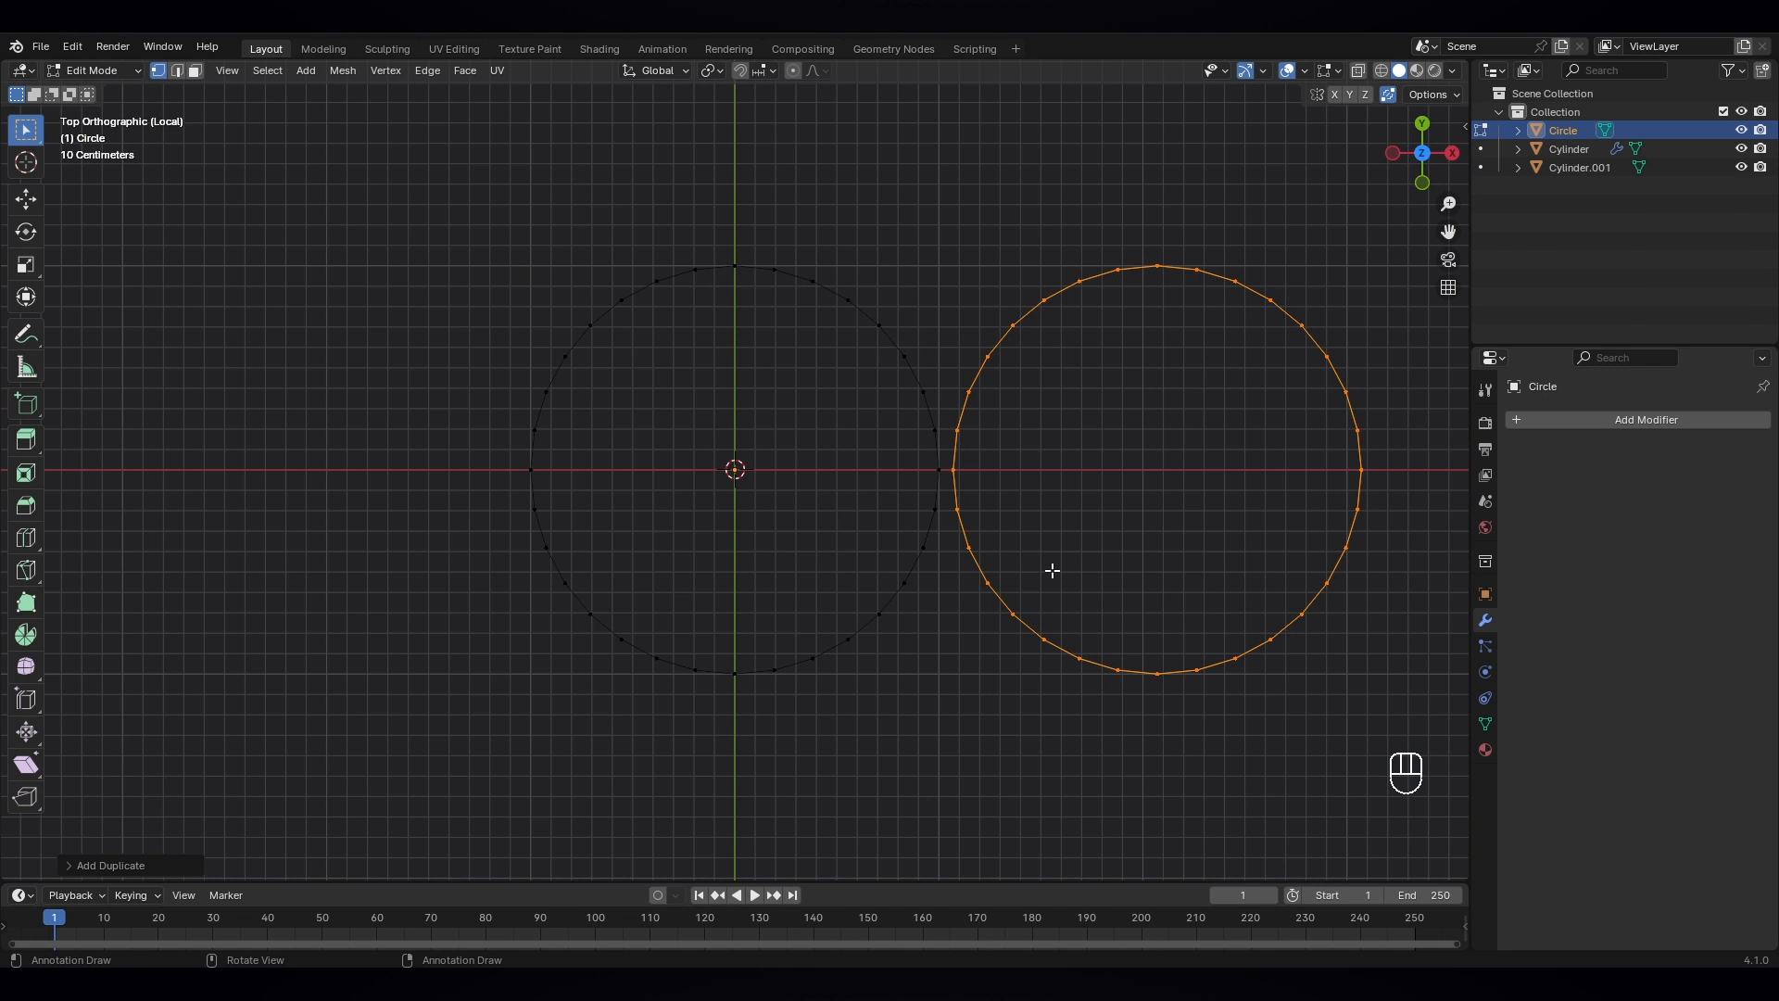
# - Select both circles and move them about -1.035 m along X so the pair is centred on the origin
pyautogui.press('a')
pyautogui.press('g')
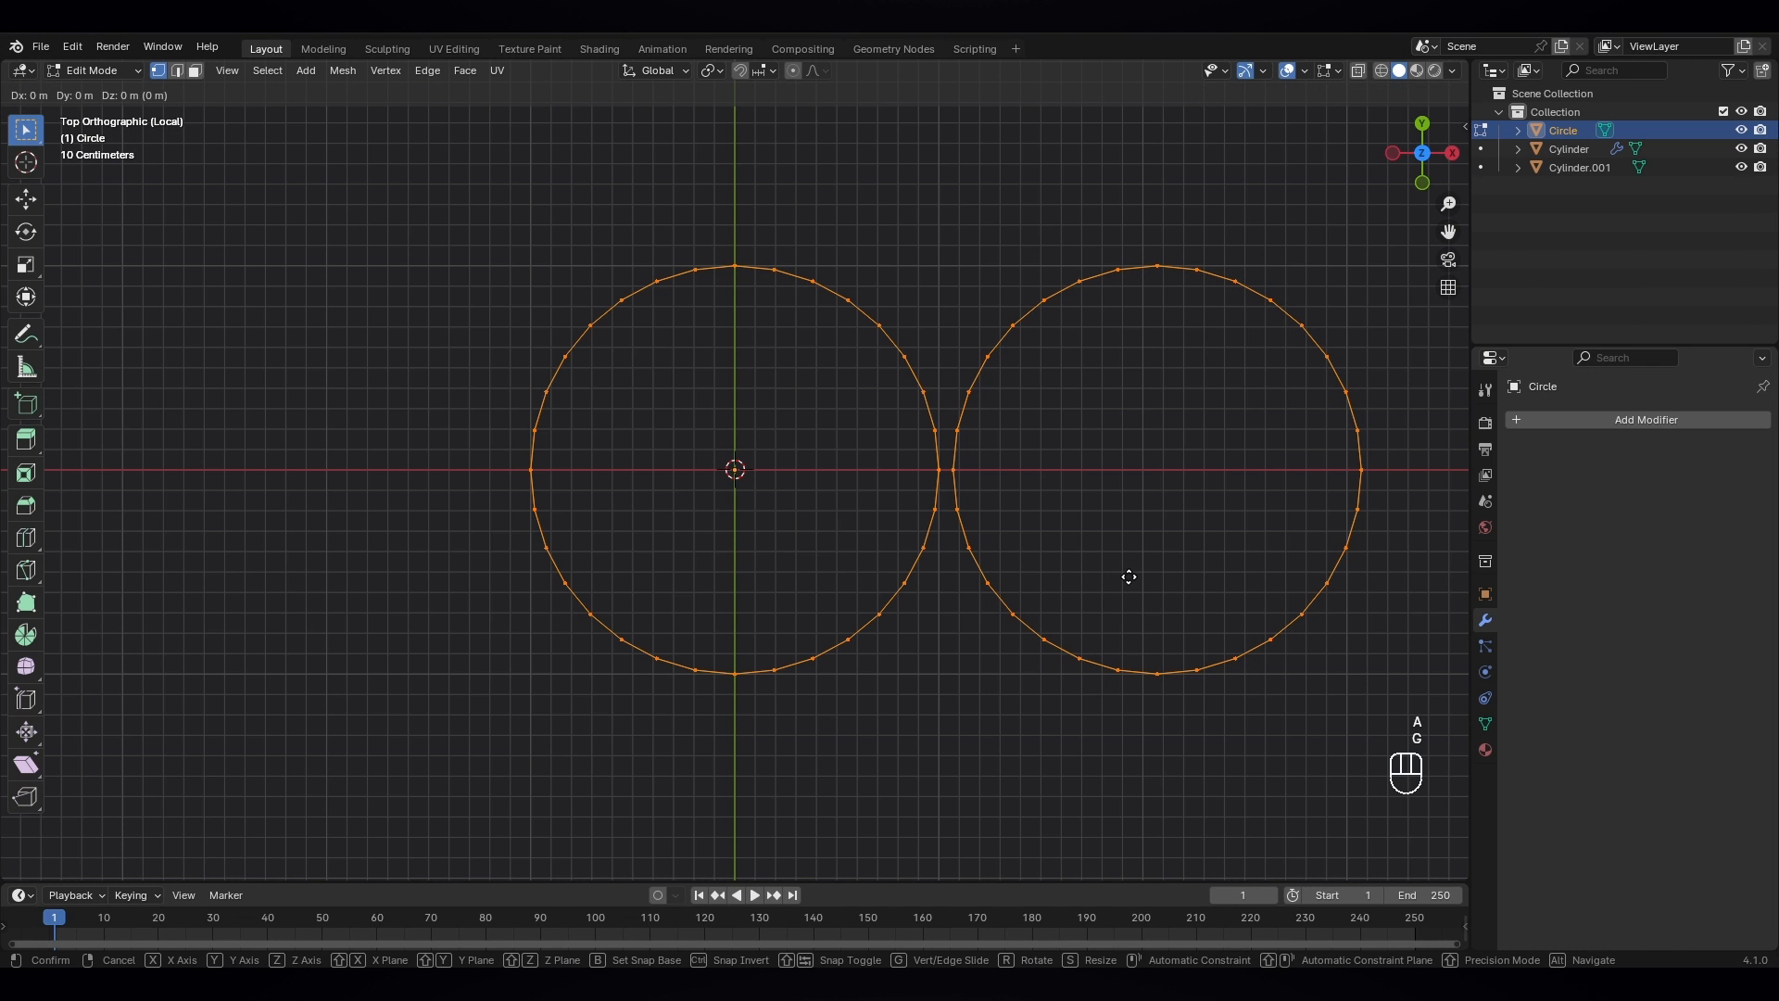
pyautogui.press('x')
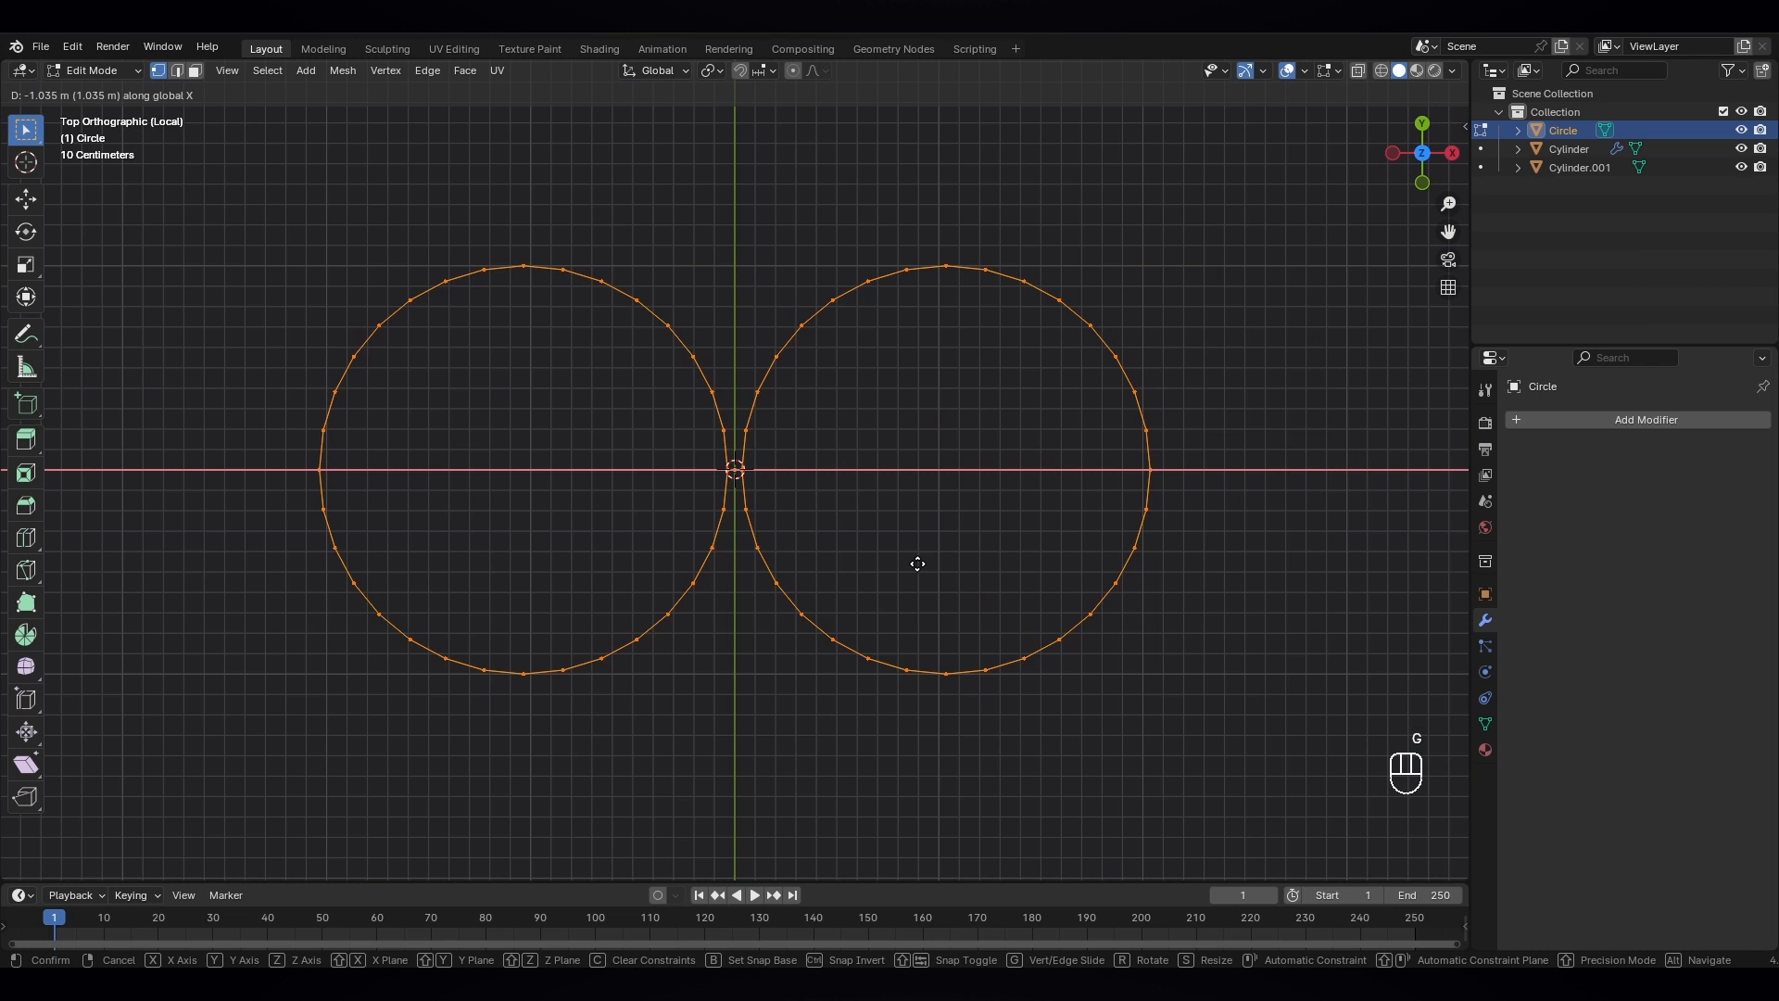
pyautogui.click(917, 563)
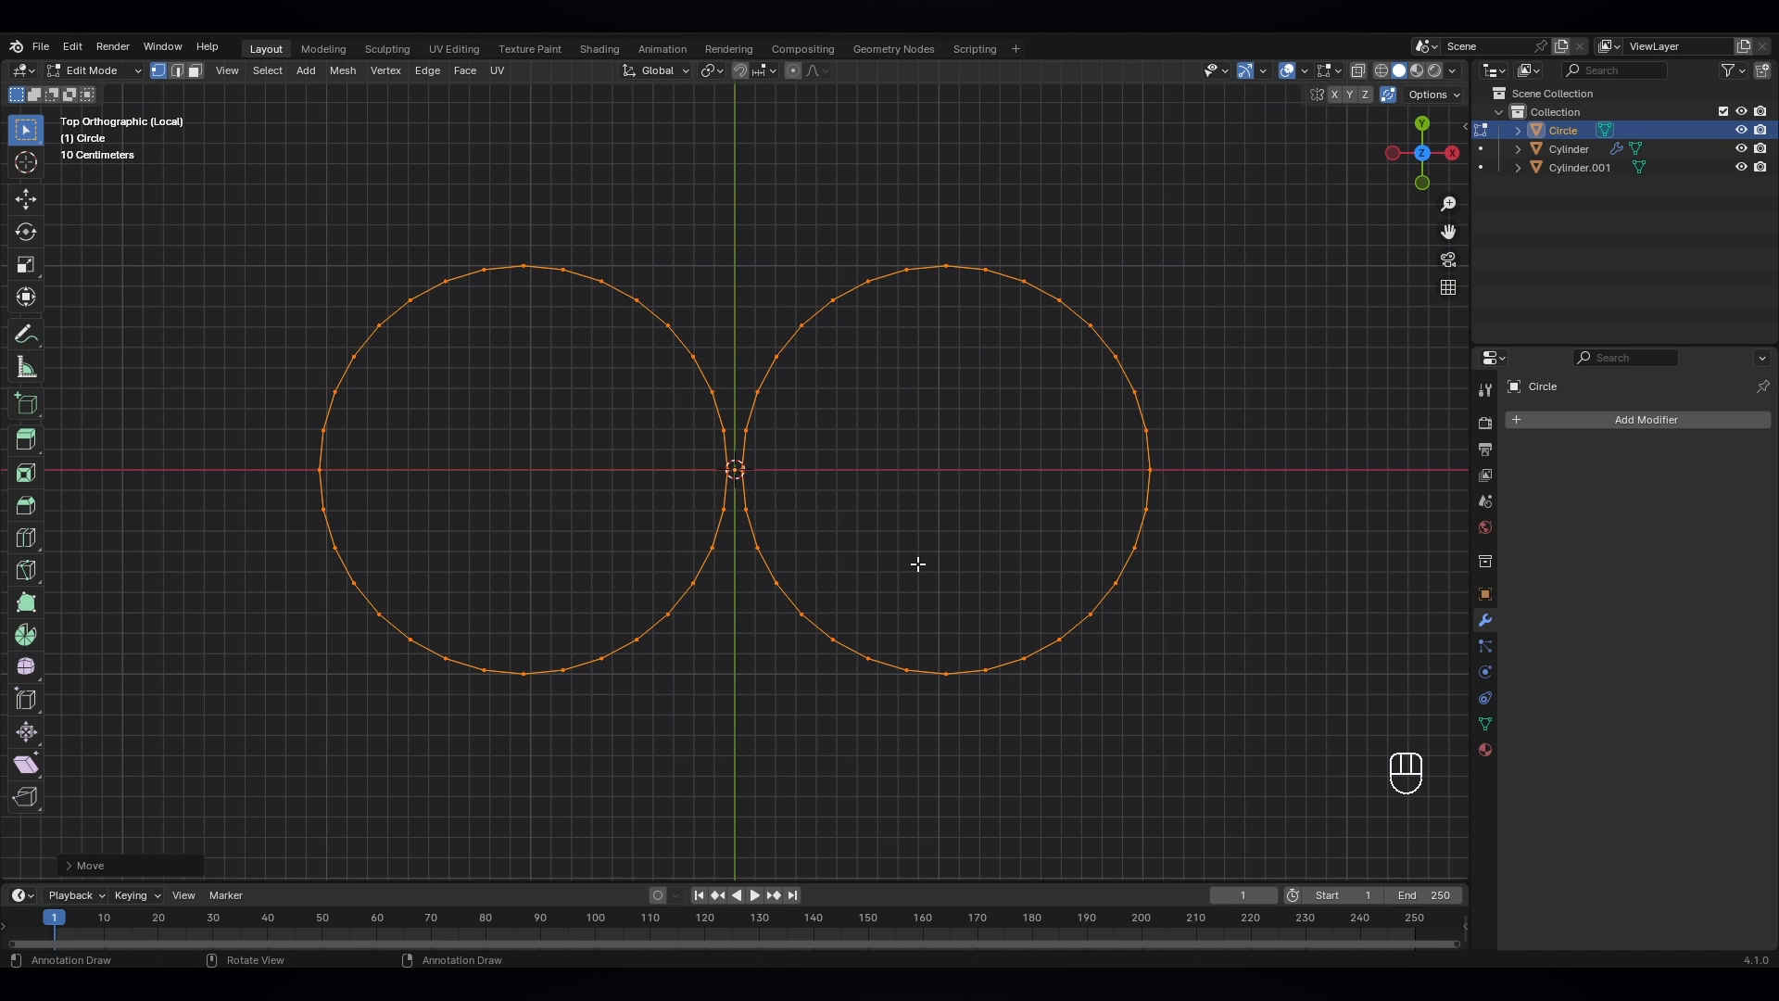
# - Return to Object Mode and leave local view to check the circle pair alongside the bottle
pyautogui.click(100, 76)
pyautogui.click(107, 97)
pyautogui.scroll(-4, 630, 385)
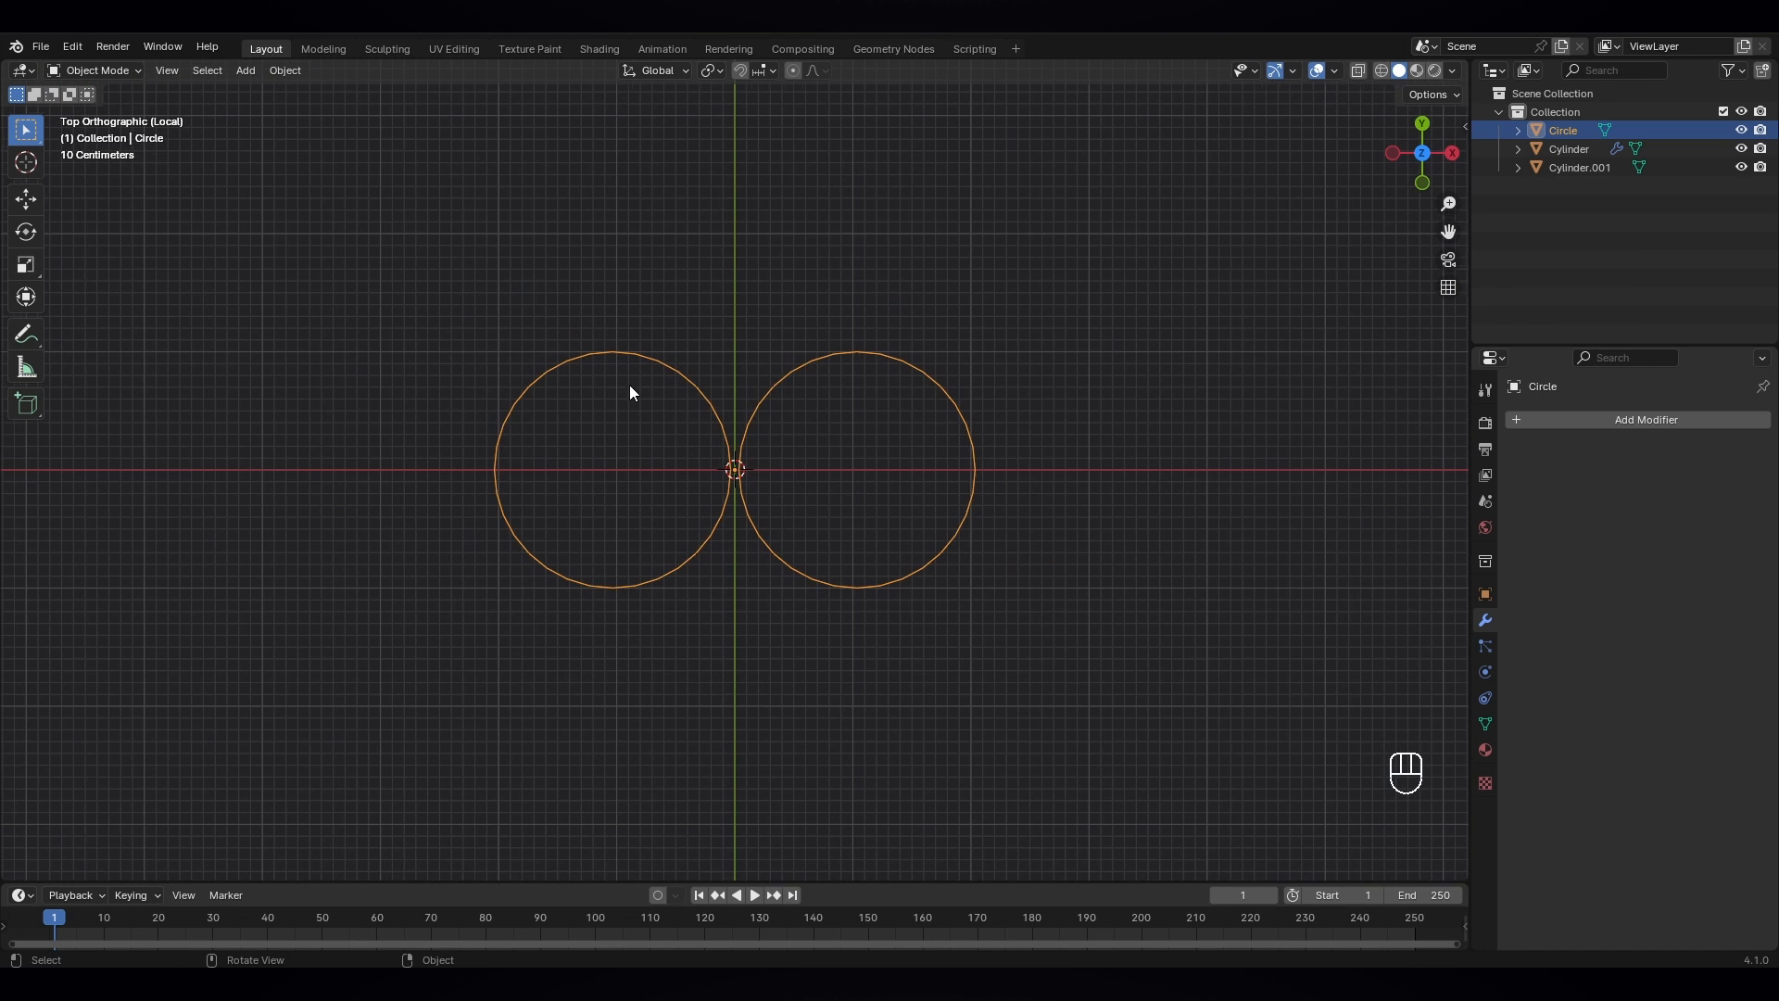
pyautogui.moveTo(630, 385); pyautogui.dragTo(769, 400, button='middle')
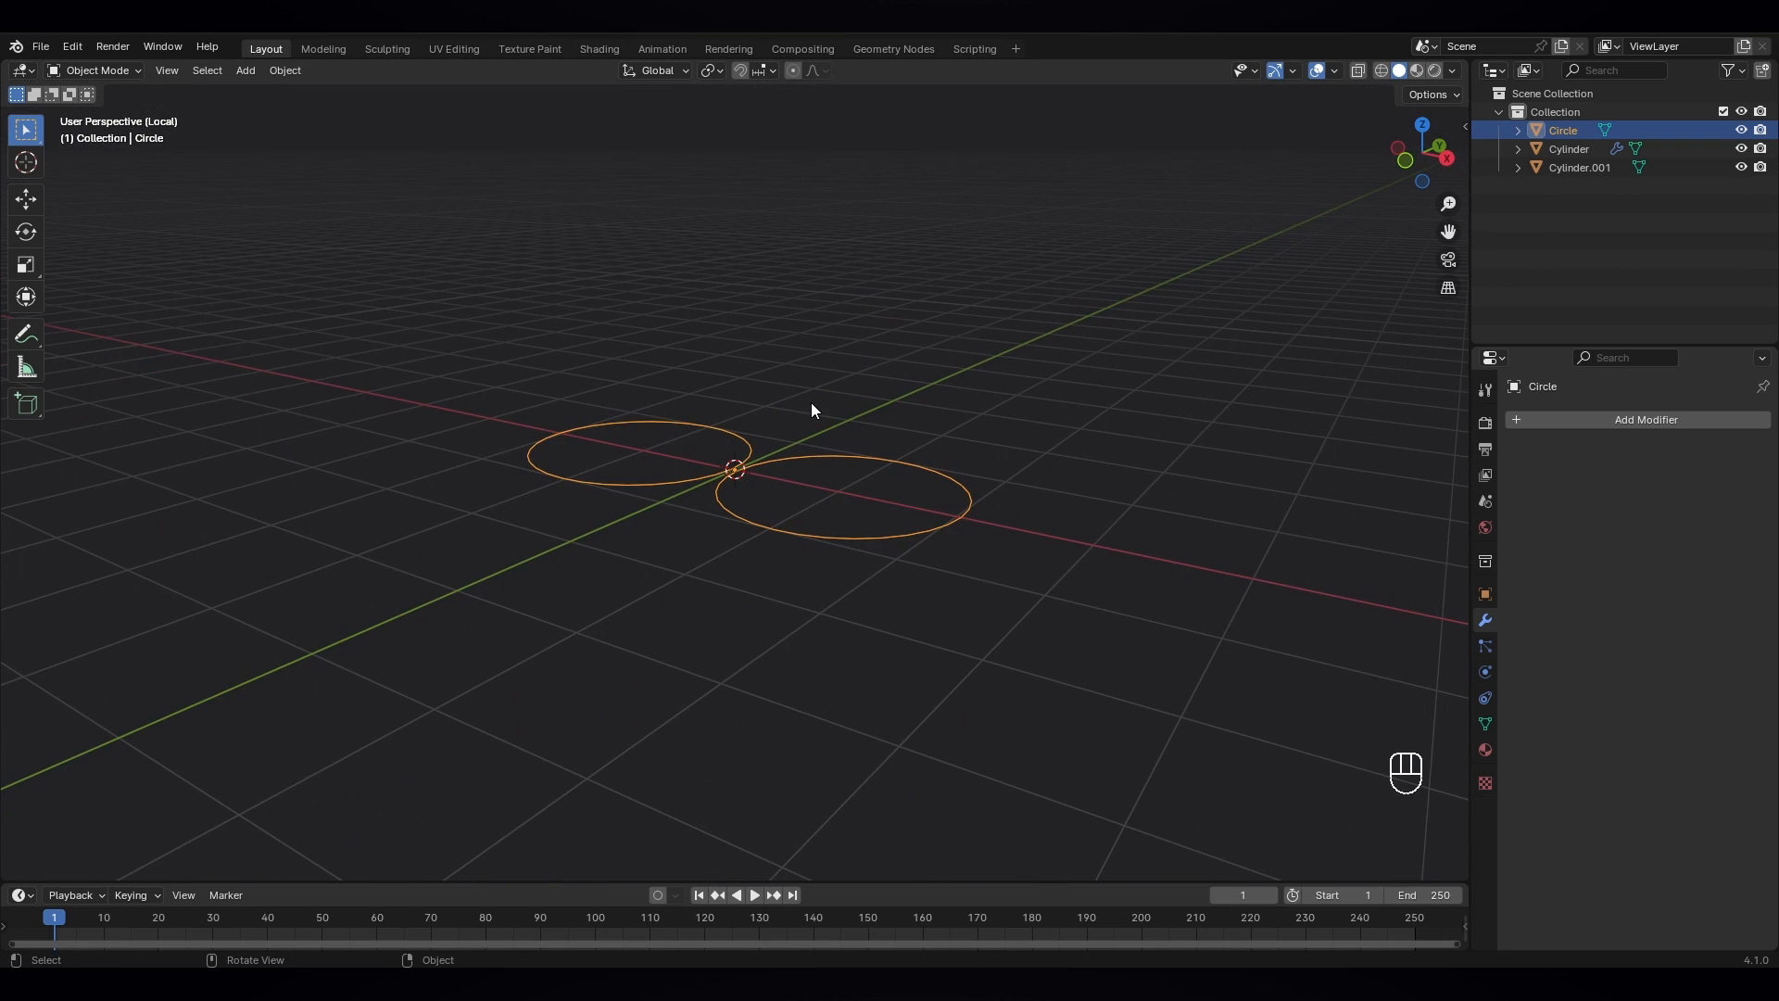
pyautogui.press('KP_Divide')
pyautogui.scroll(-1, 964, 600)
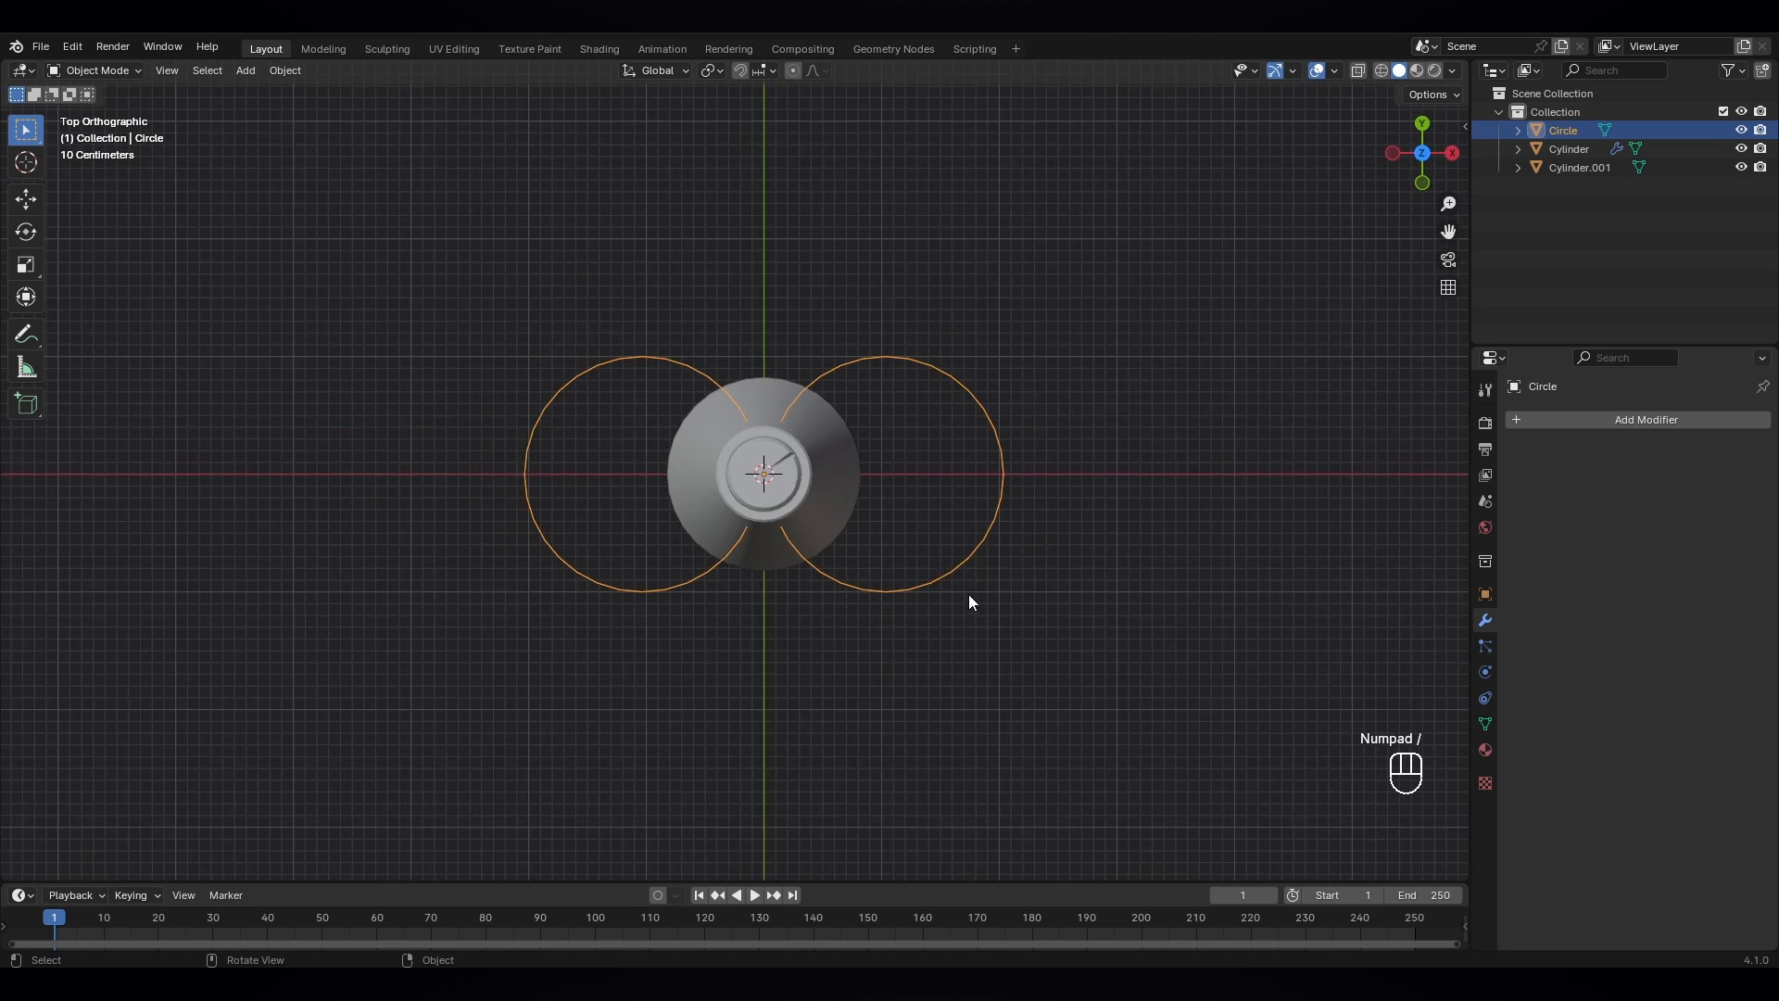
pyautogui.moveTo(964, 599); pyautogui.dragTo(847, 421, button='middle')
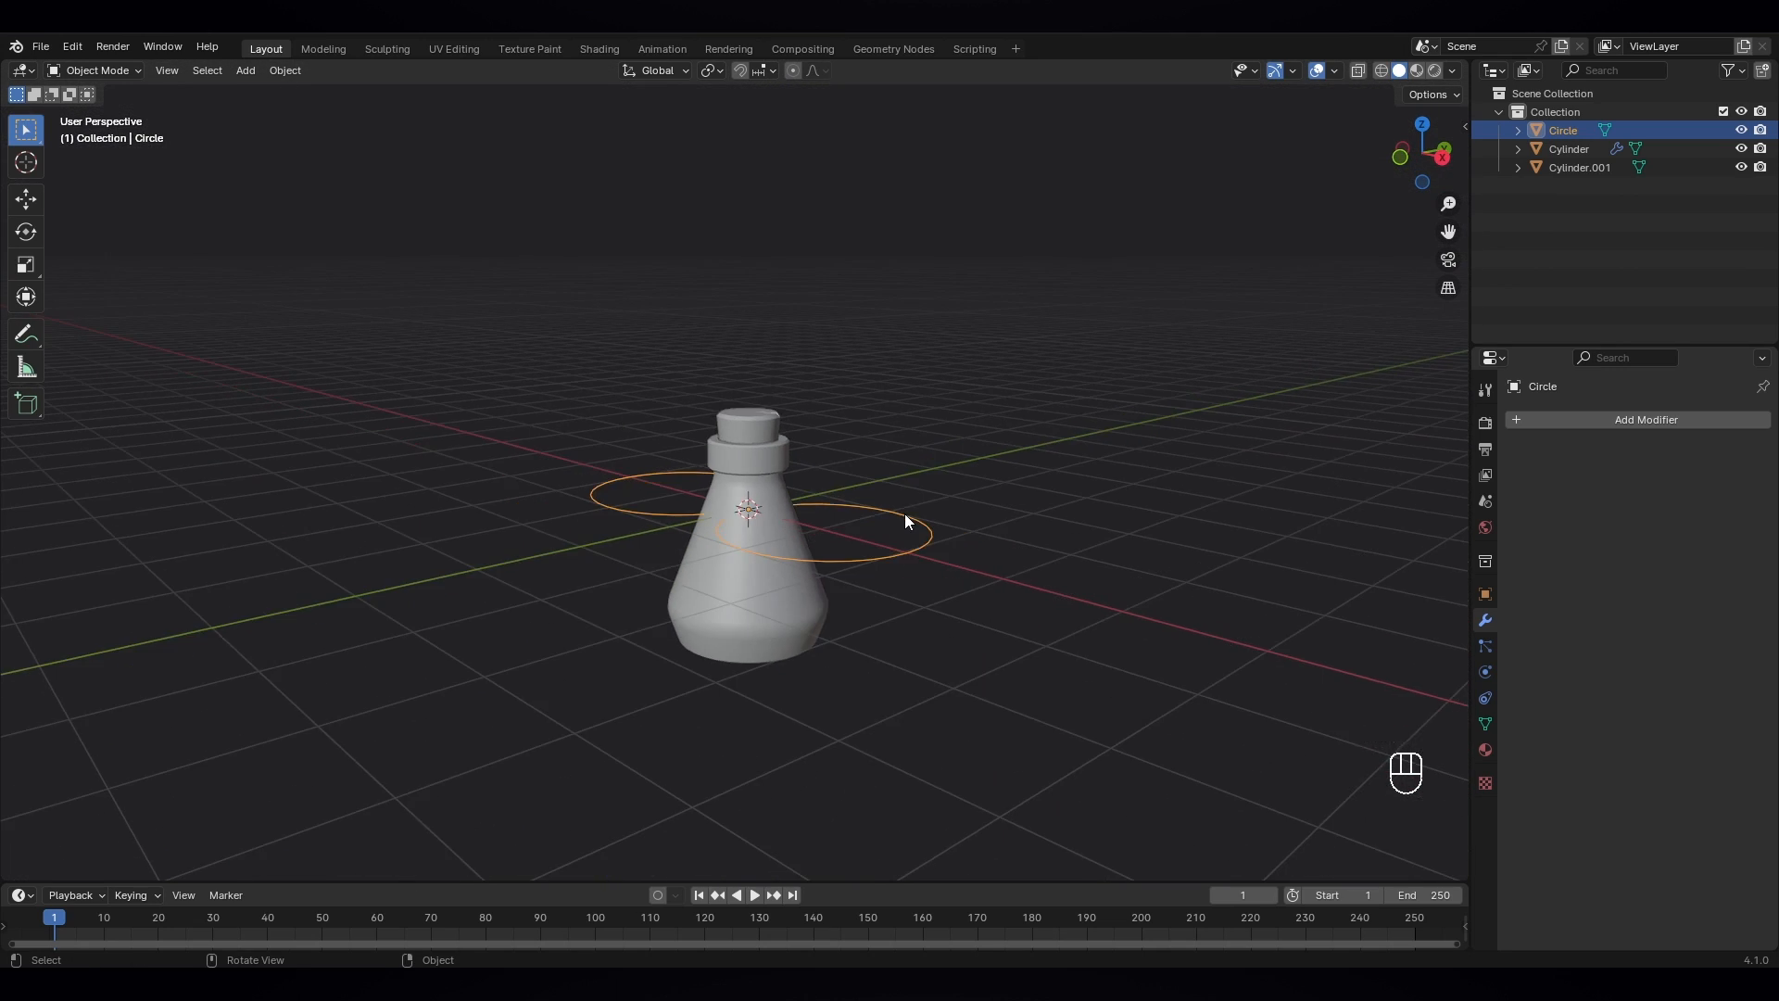
pyautogui.moveTo(769, 530); pyautogui.dragTo(847, 553, button='middle')
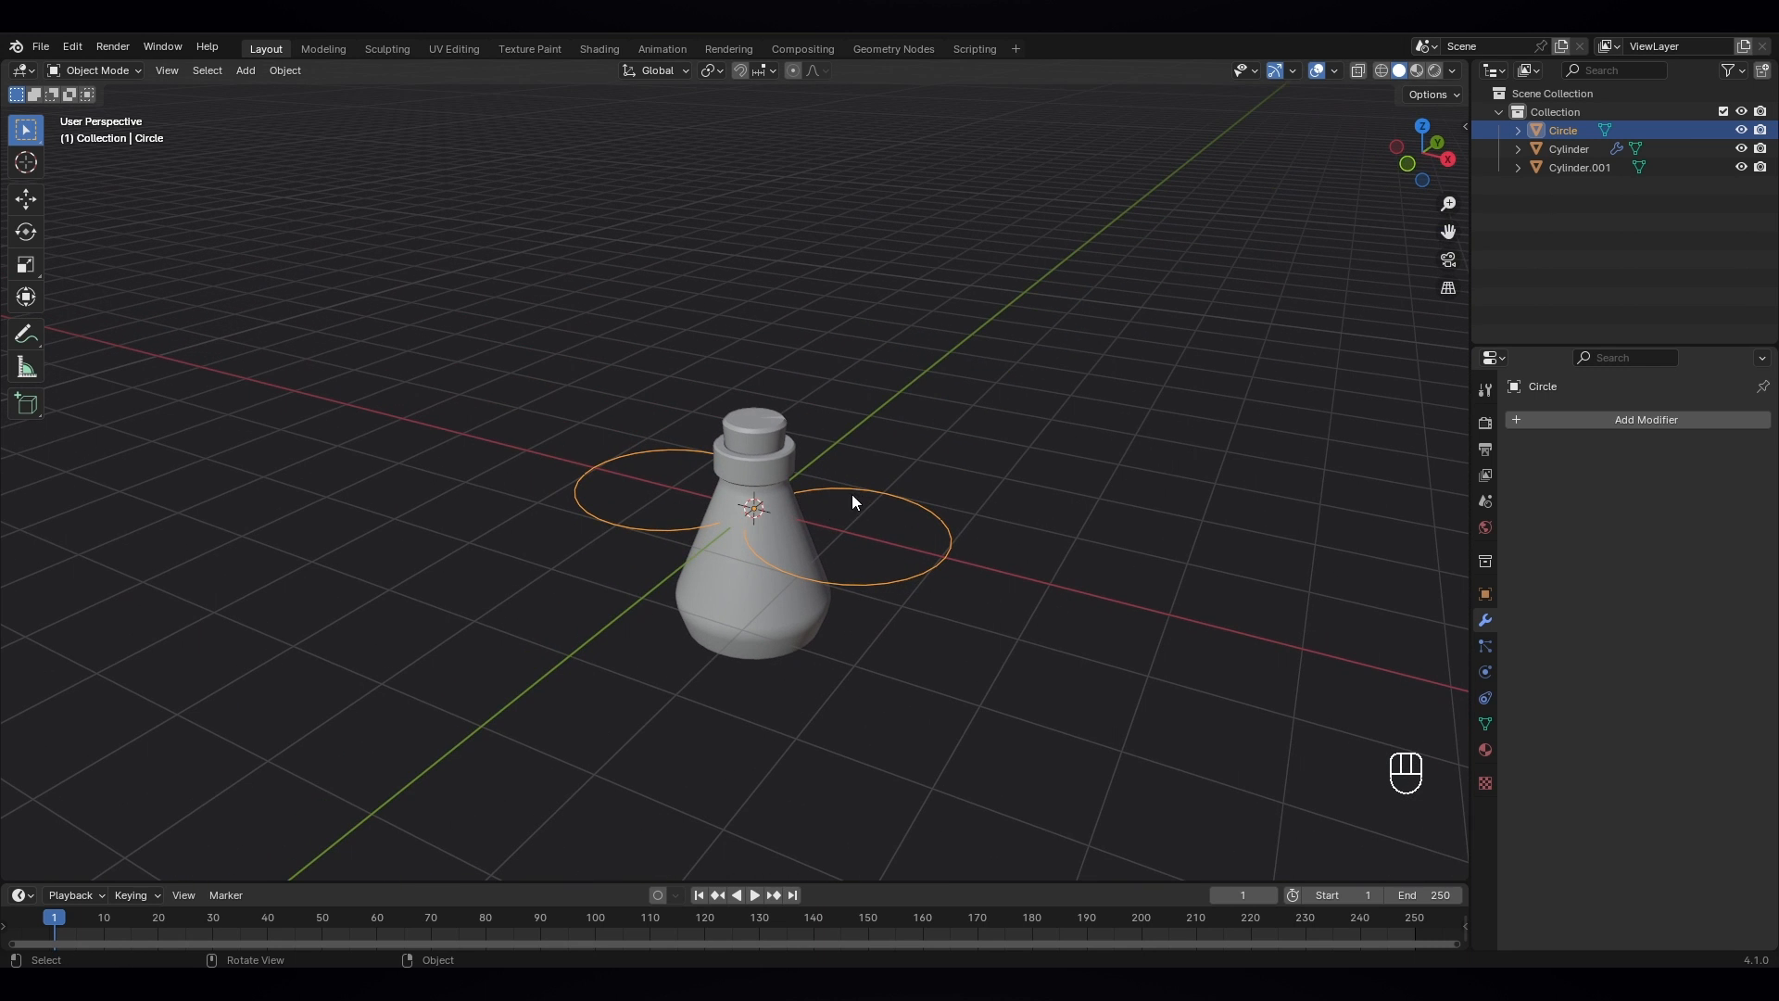
# - Add a Screw modifier to the circle pair and set its axis to Y
pyautogui.click(1610, 421)
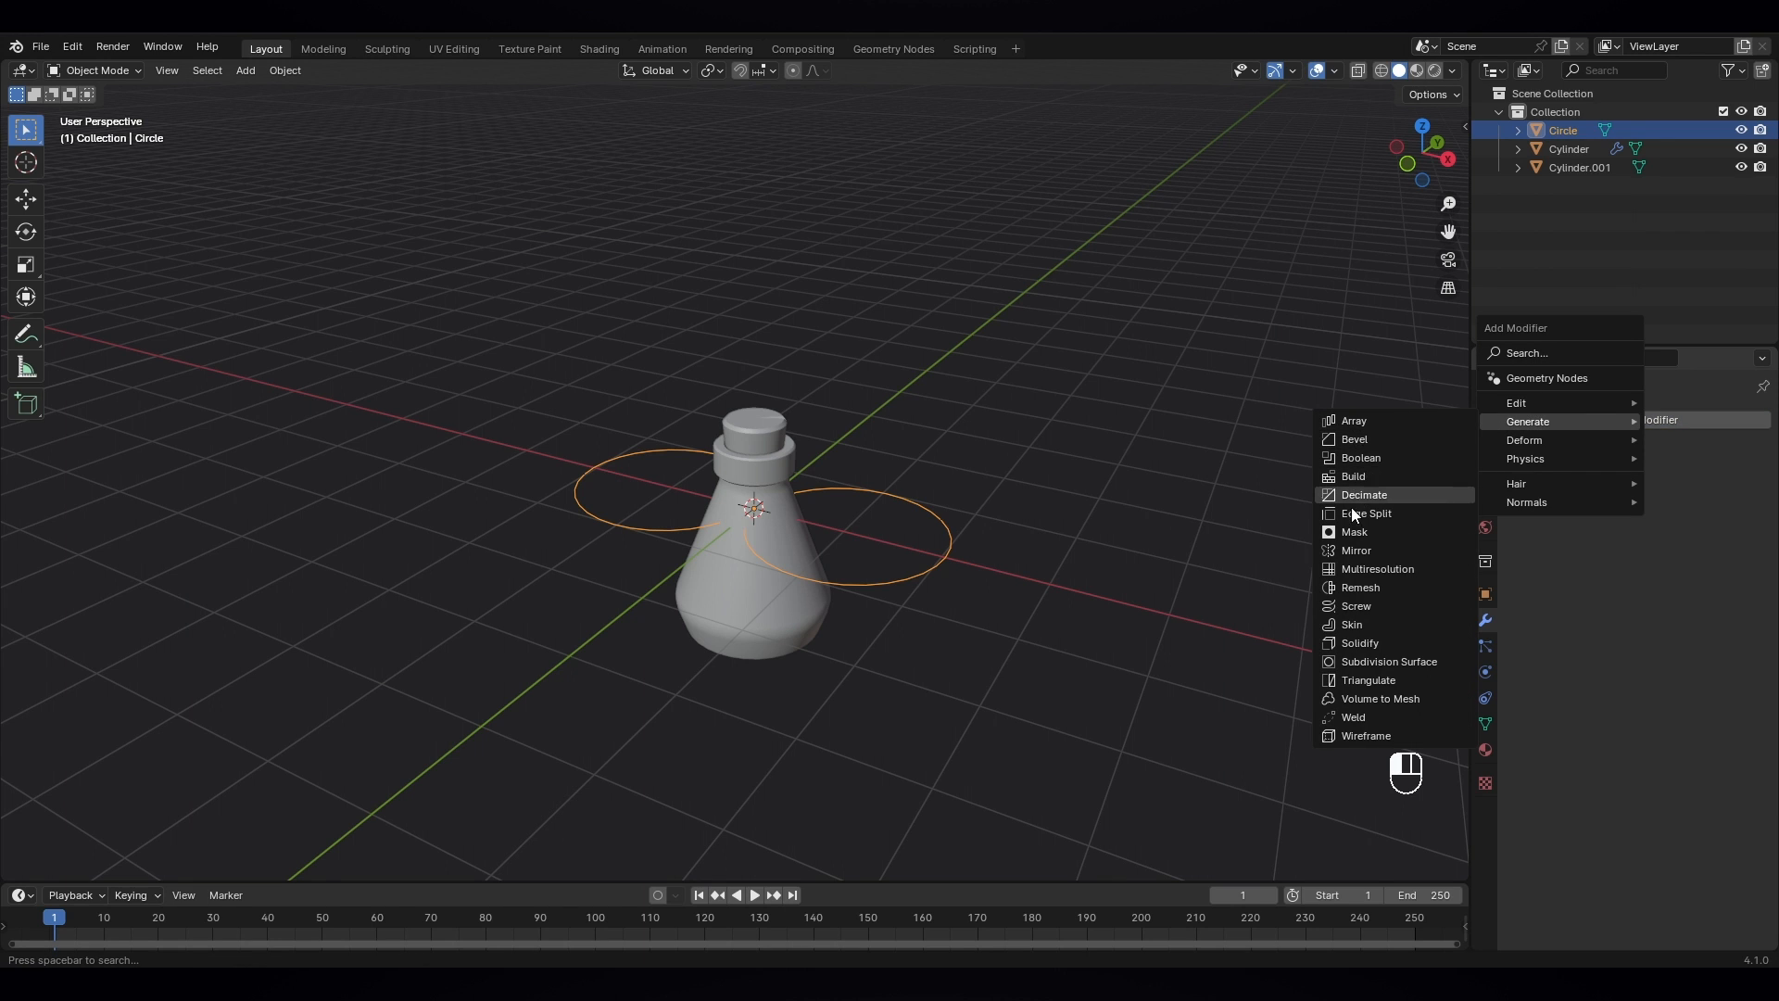
pyautogui.click(1375, 604)
pyautogui.scroll(2, 891, 554)
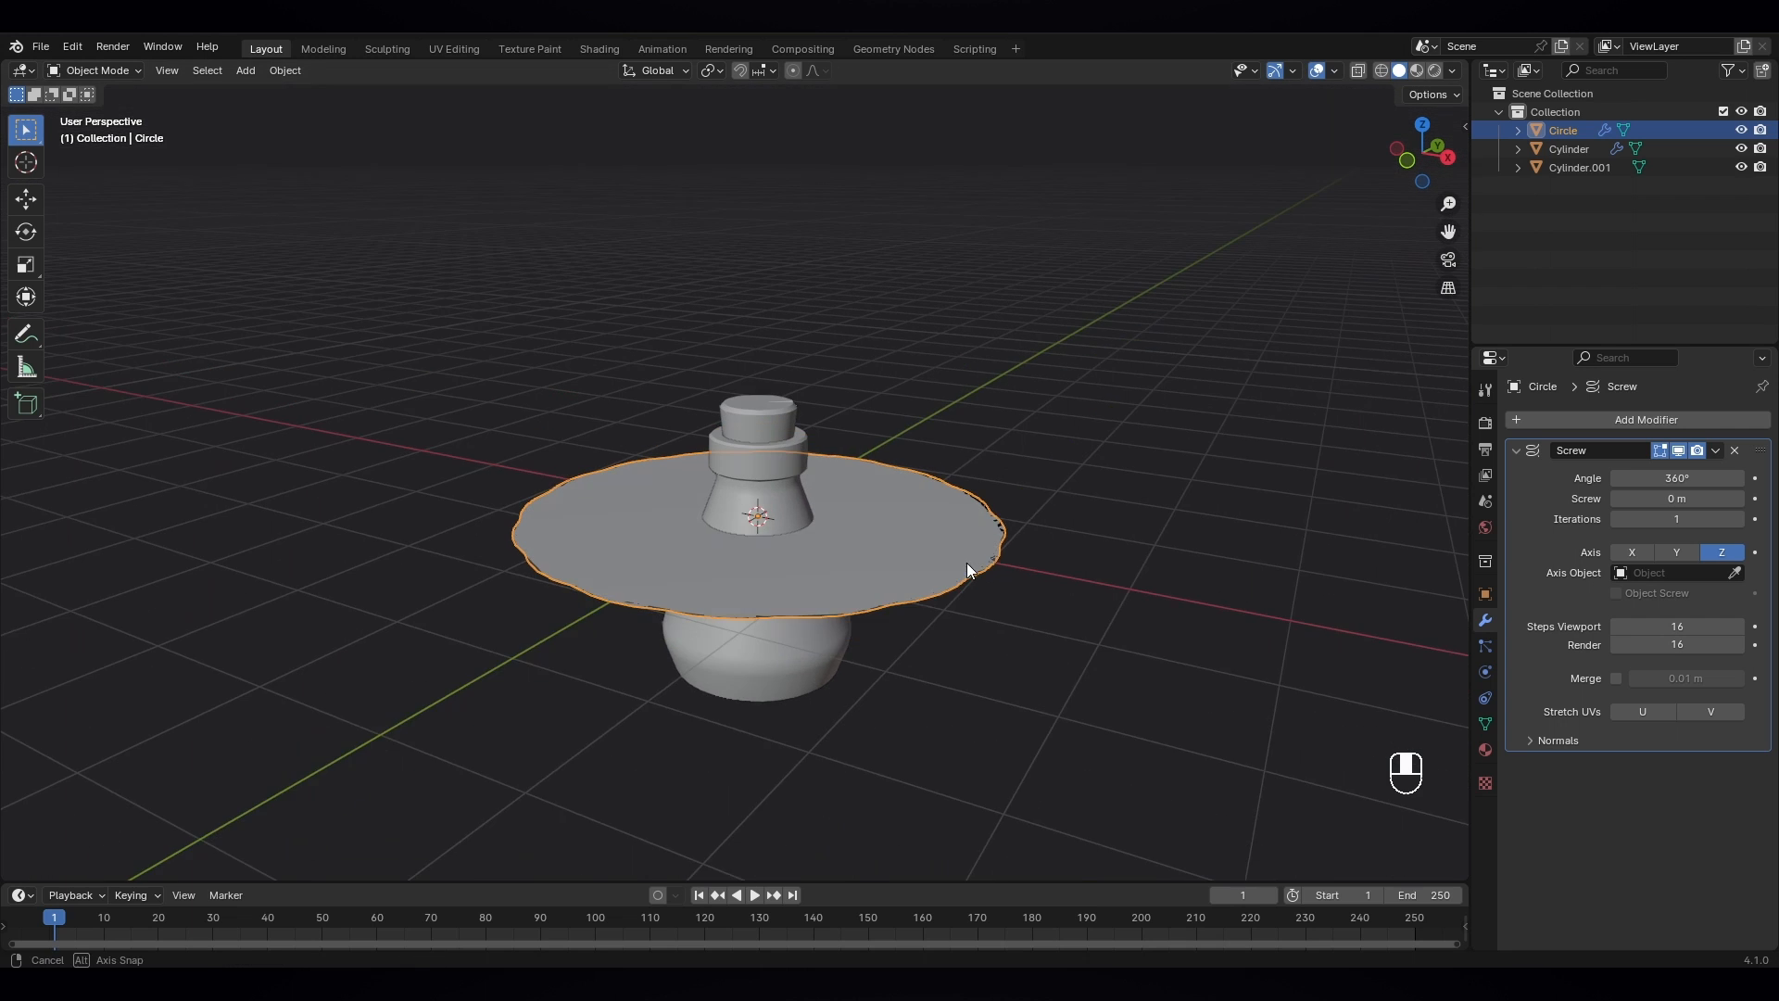
pyautogui.click(1676, 554)
pyautogui.moveTo(1408, 567); pyautogui.dragTo(1133, 623, button='middle')
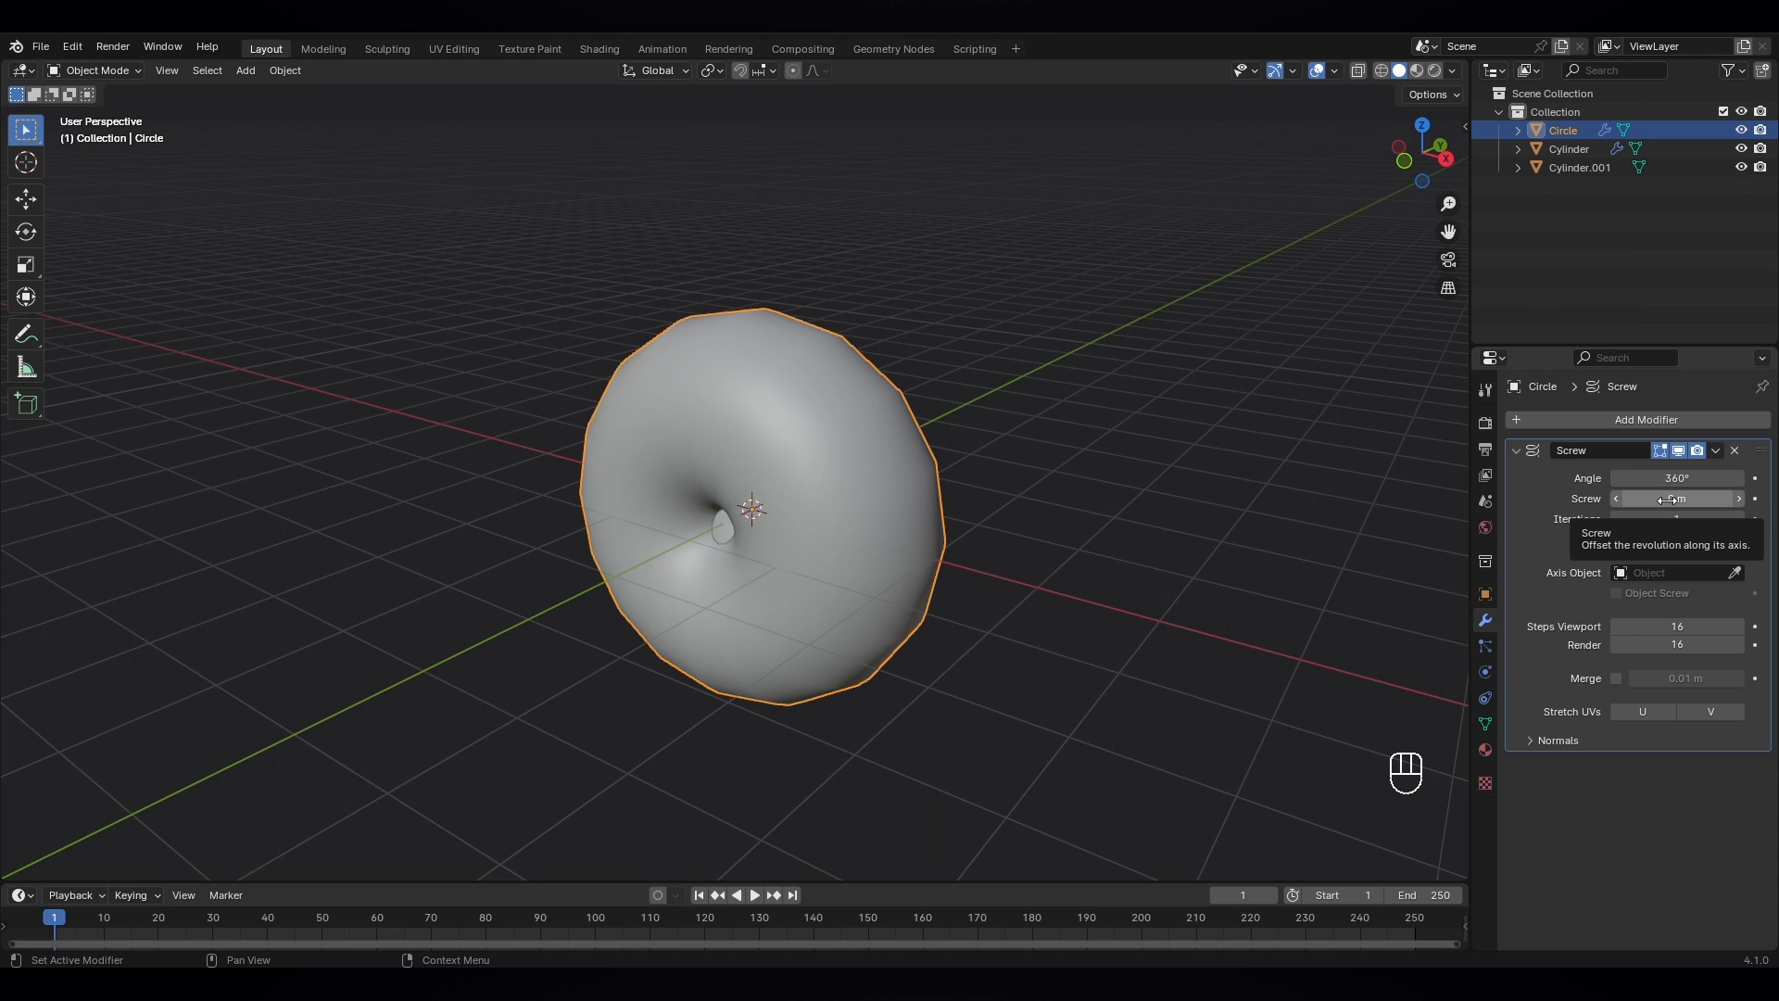
# - Set the Screw modifier's screw offset to 3.6 m so the circles twist into two strands along Y
pyautogui.moveTo(1670, 499); pyautogui.dragTo(1769, 499)
pyautogui.moveTo(1158, 510); pyautogui.dragTo(1017, 513, button='middle')
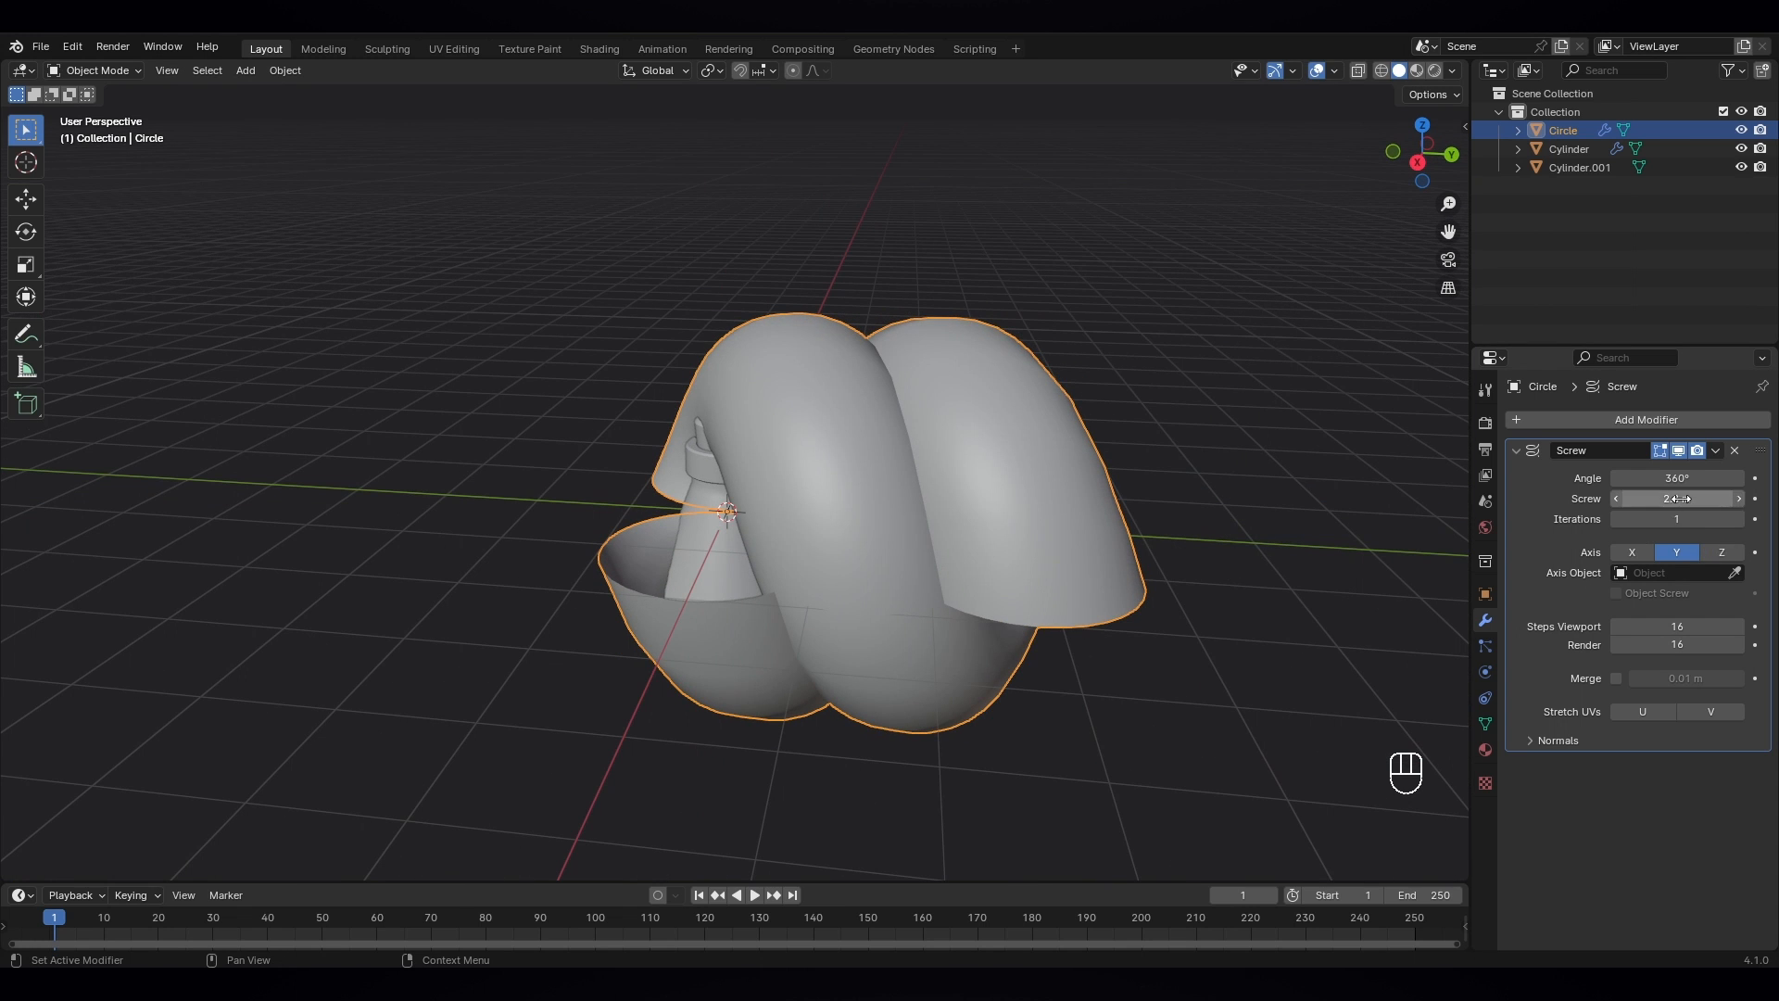
pyautogui.moveTo(1681, 498)
pyautogui.mouseDown()
pyautogui.moveTo(1705, 498)
pyautogui.moveTo(1689, 499)
pyautogui.mouseUp()
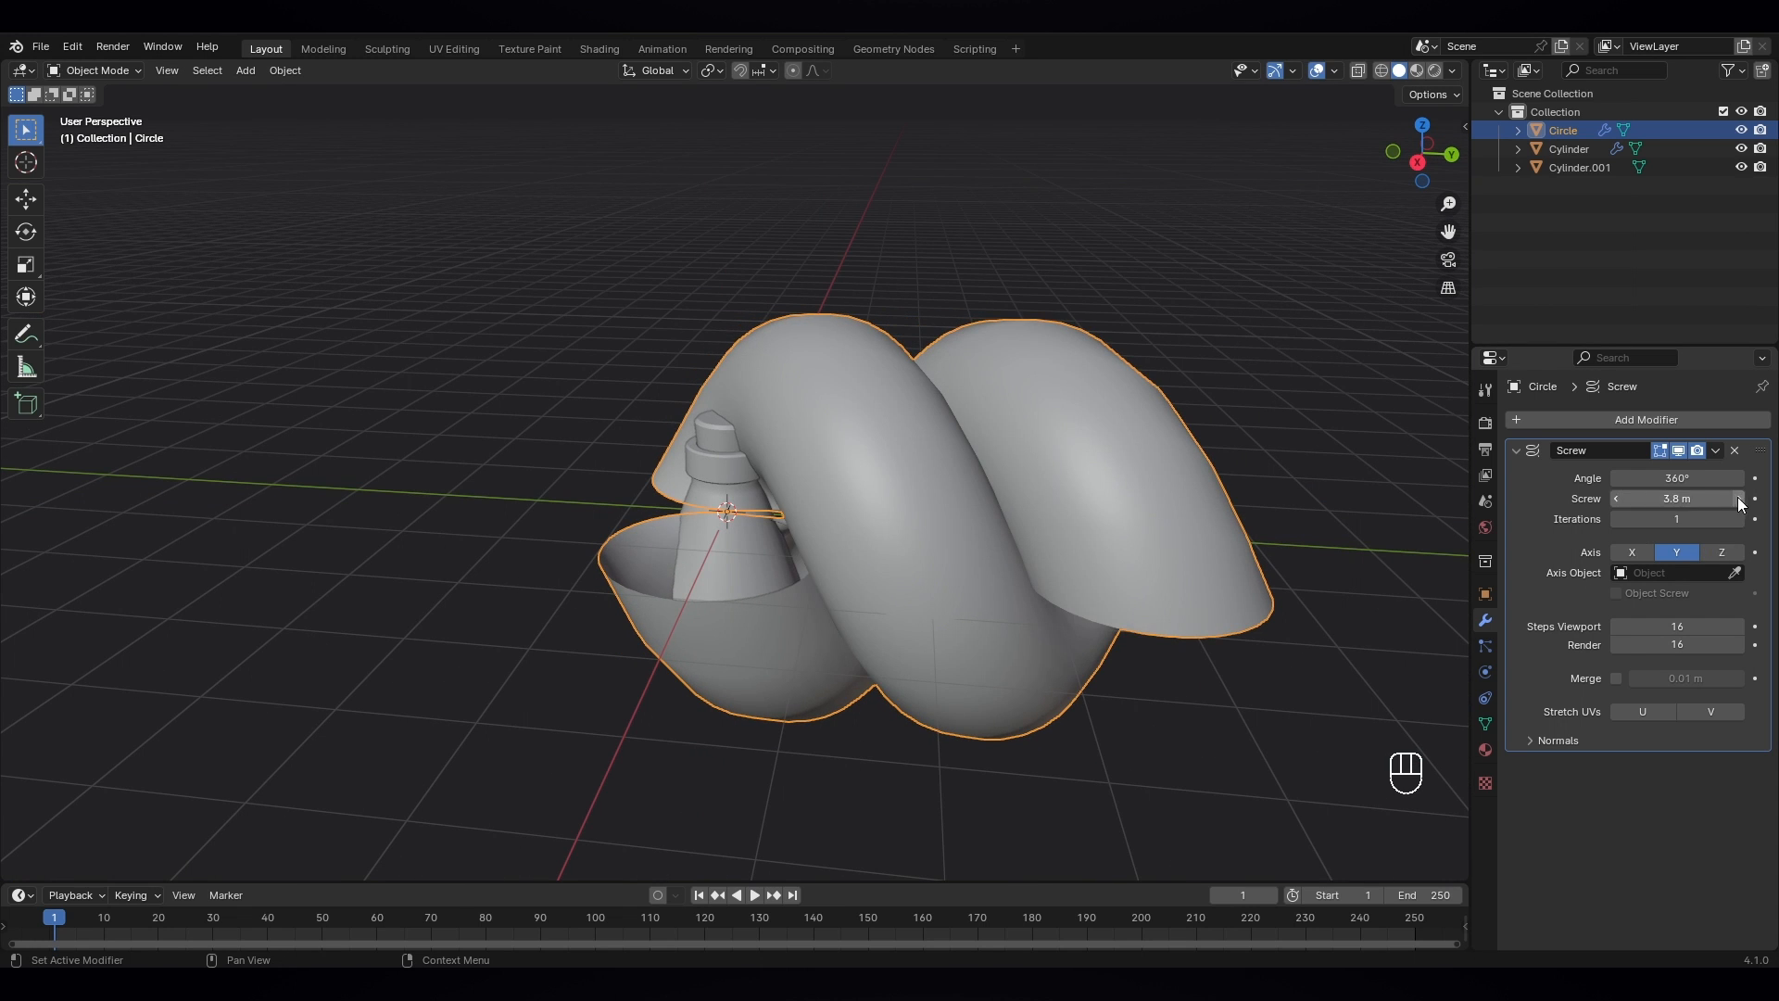
pyautogui.click(1616, 498)
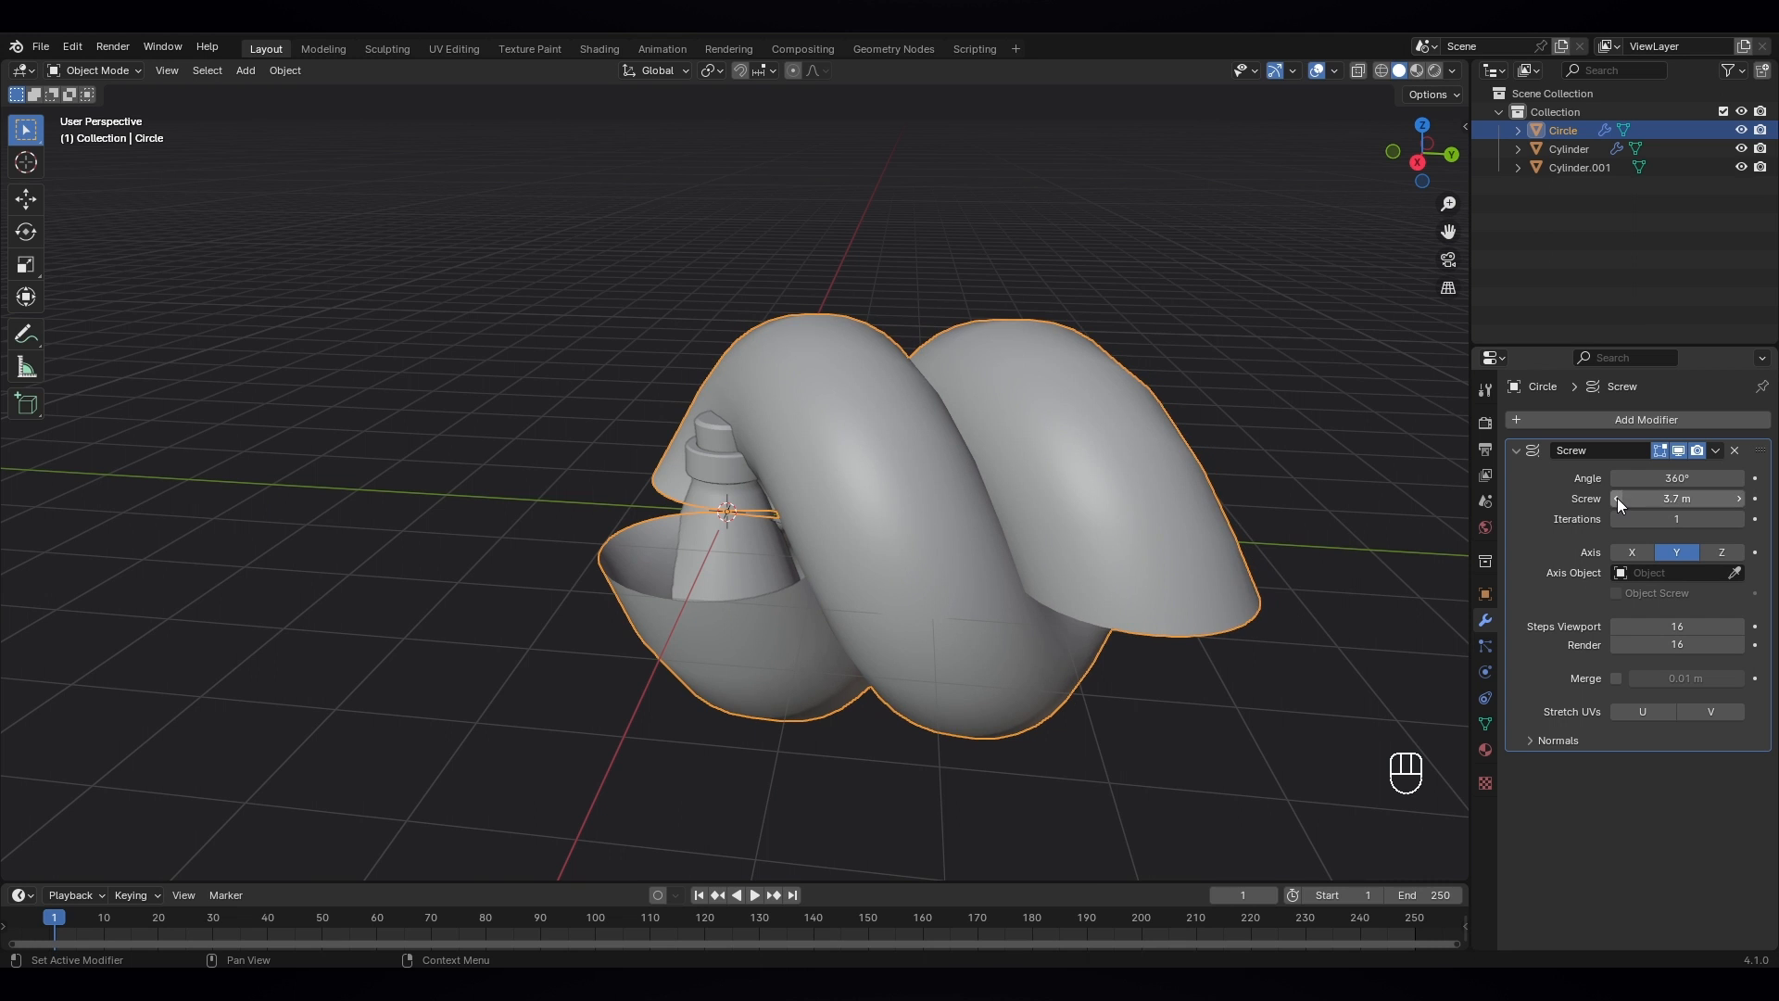
pyautogui.click(1616, 498)
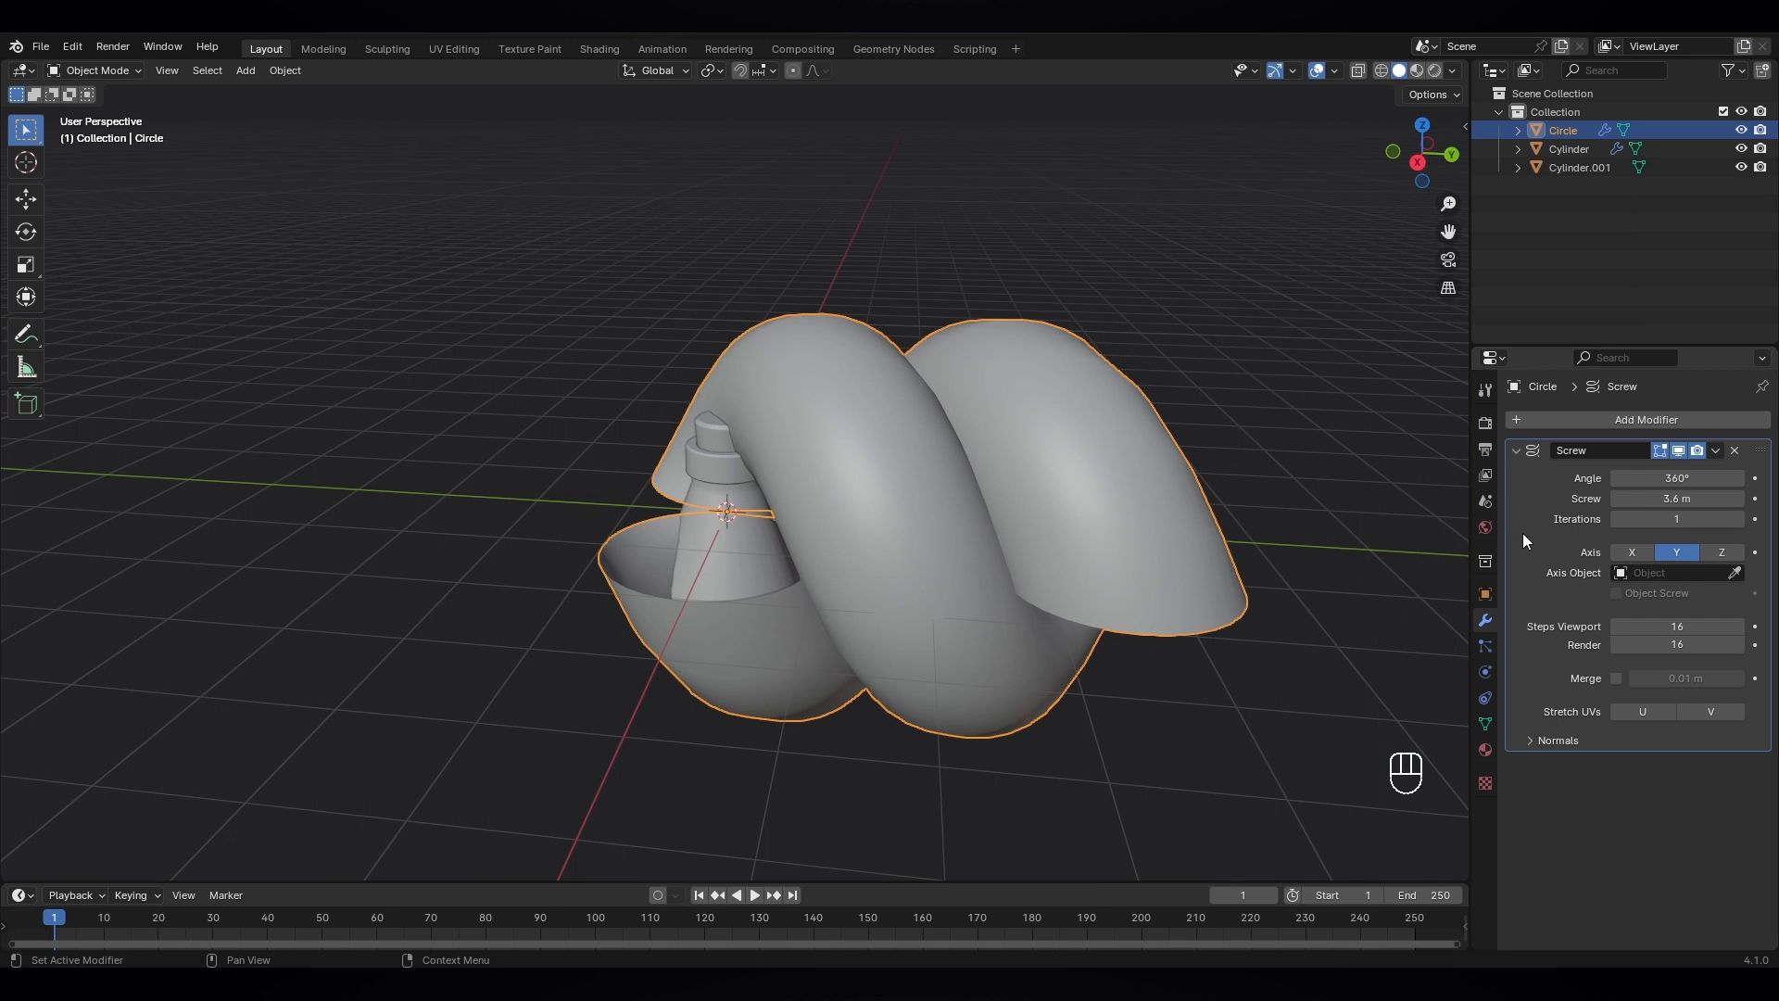
pyautogui.moveTo(1445, 528); pyautogui.dragTo(1014, 611, button='middle')
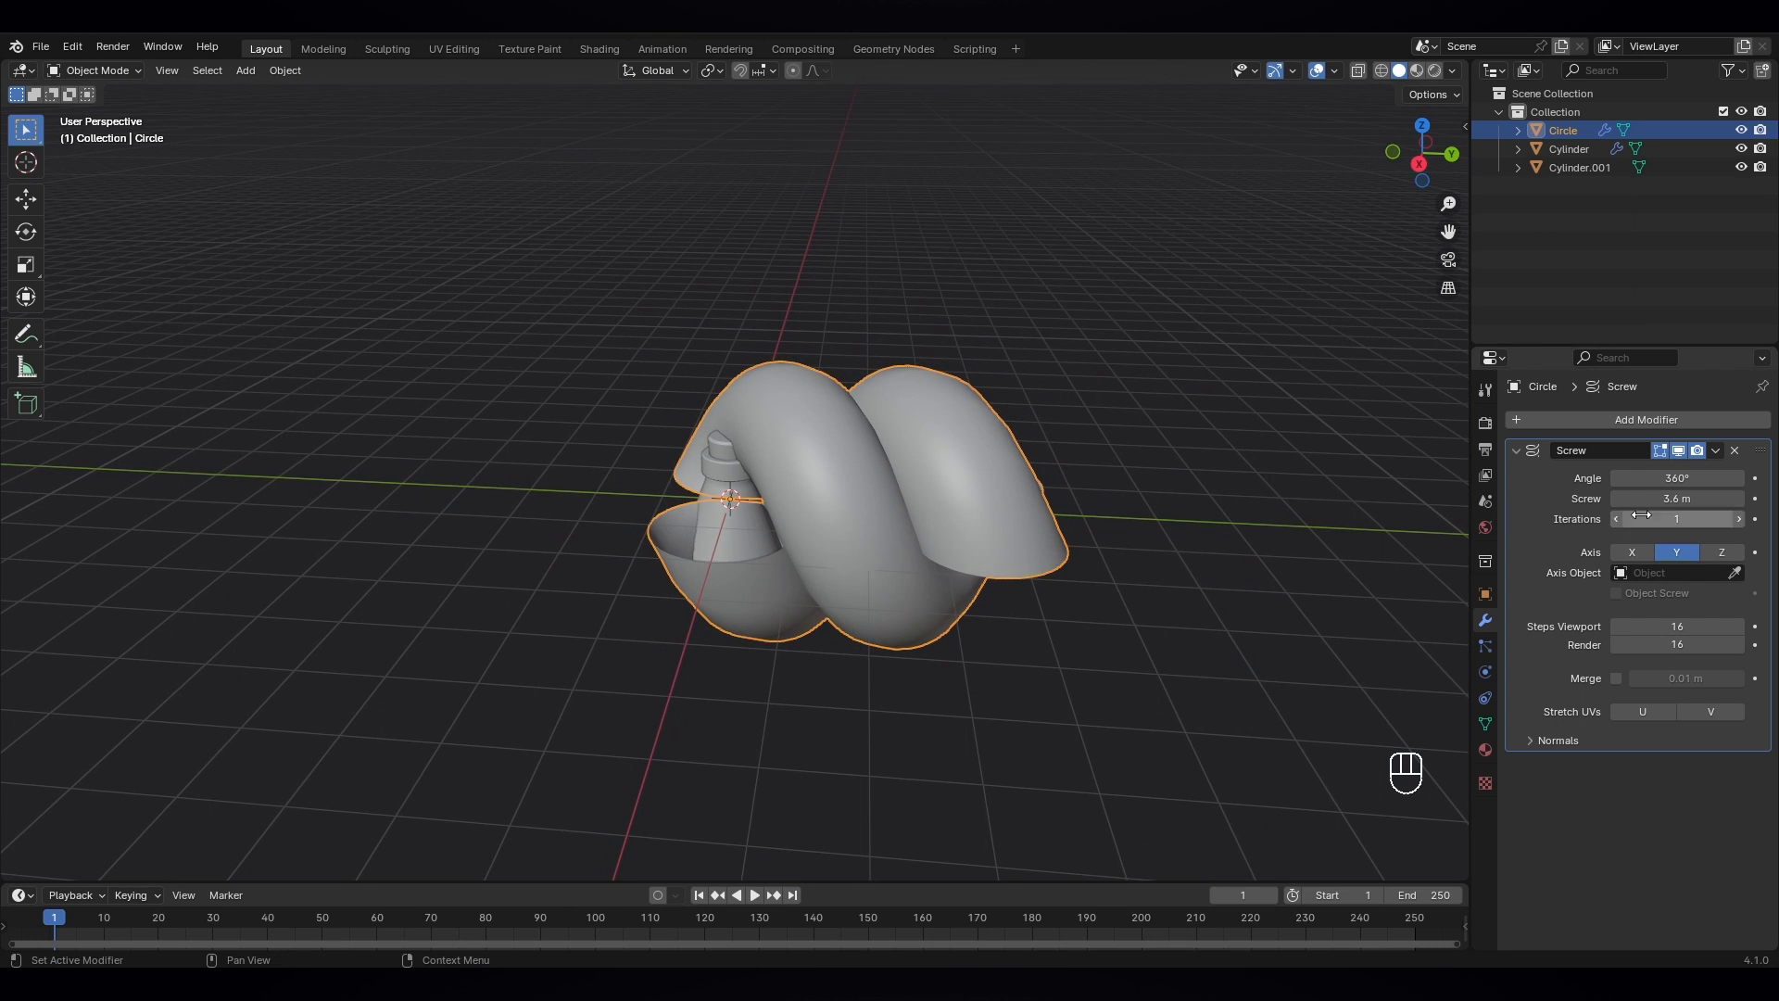
# - Raise the Screw modifier's iterations to 7 to lengthen the twisted rope
pyautogui.click(1739, 520)
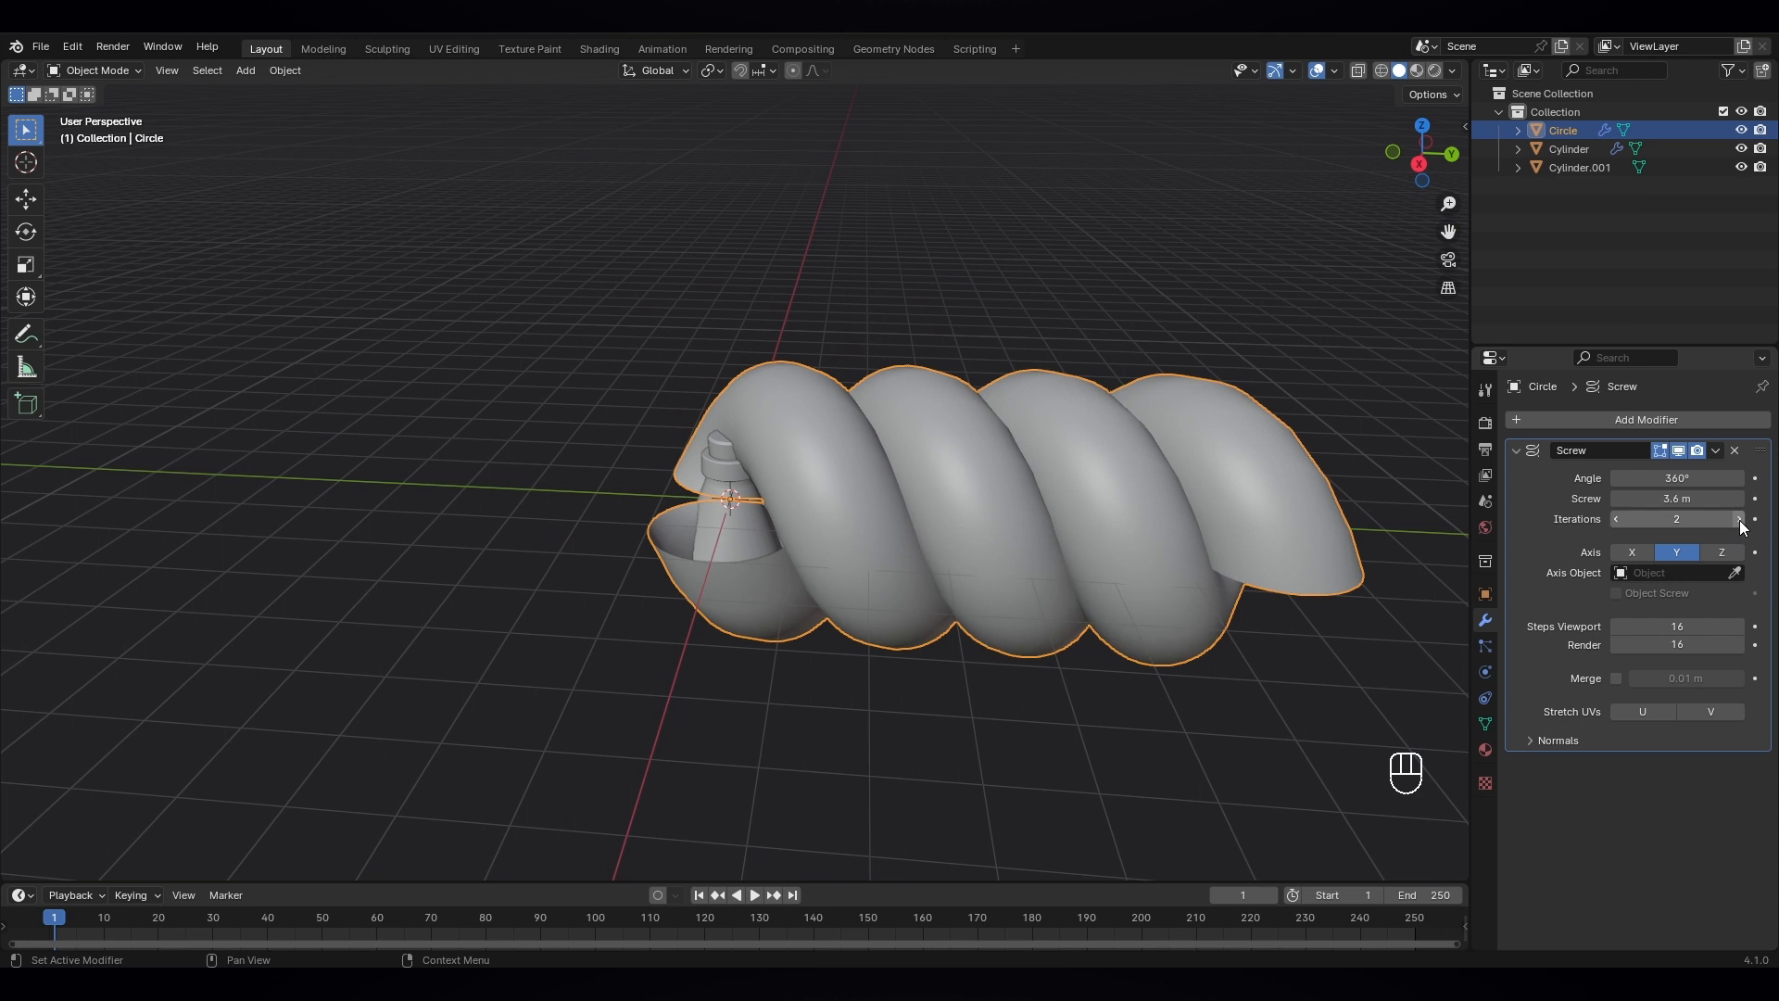
pyautogui.click(1738, 520)
pyautogui.click(1738, 520)
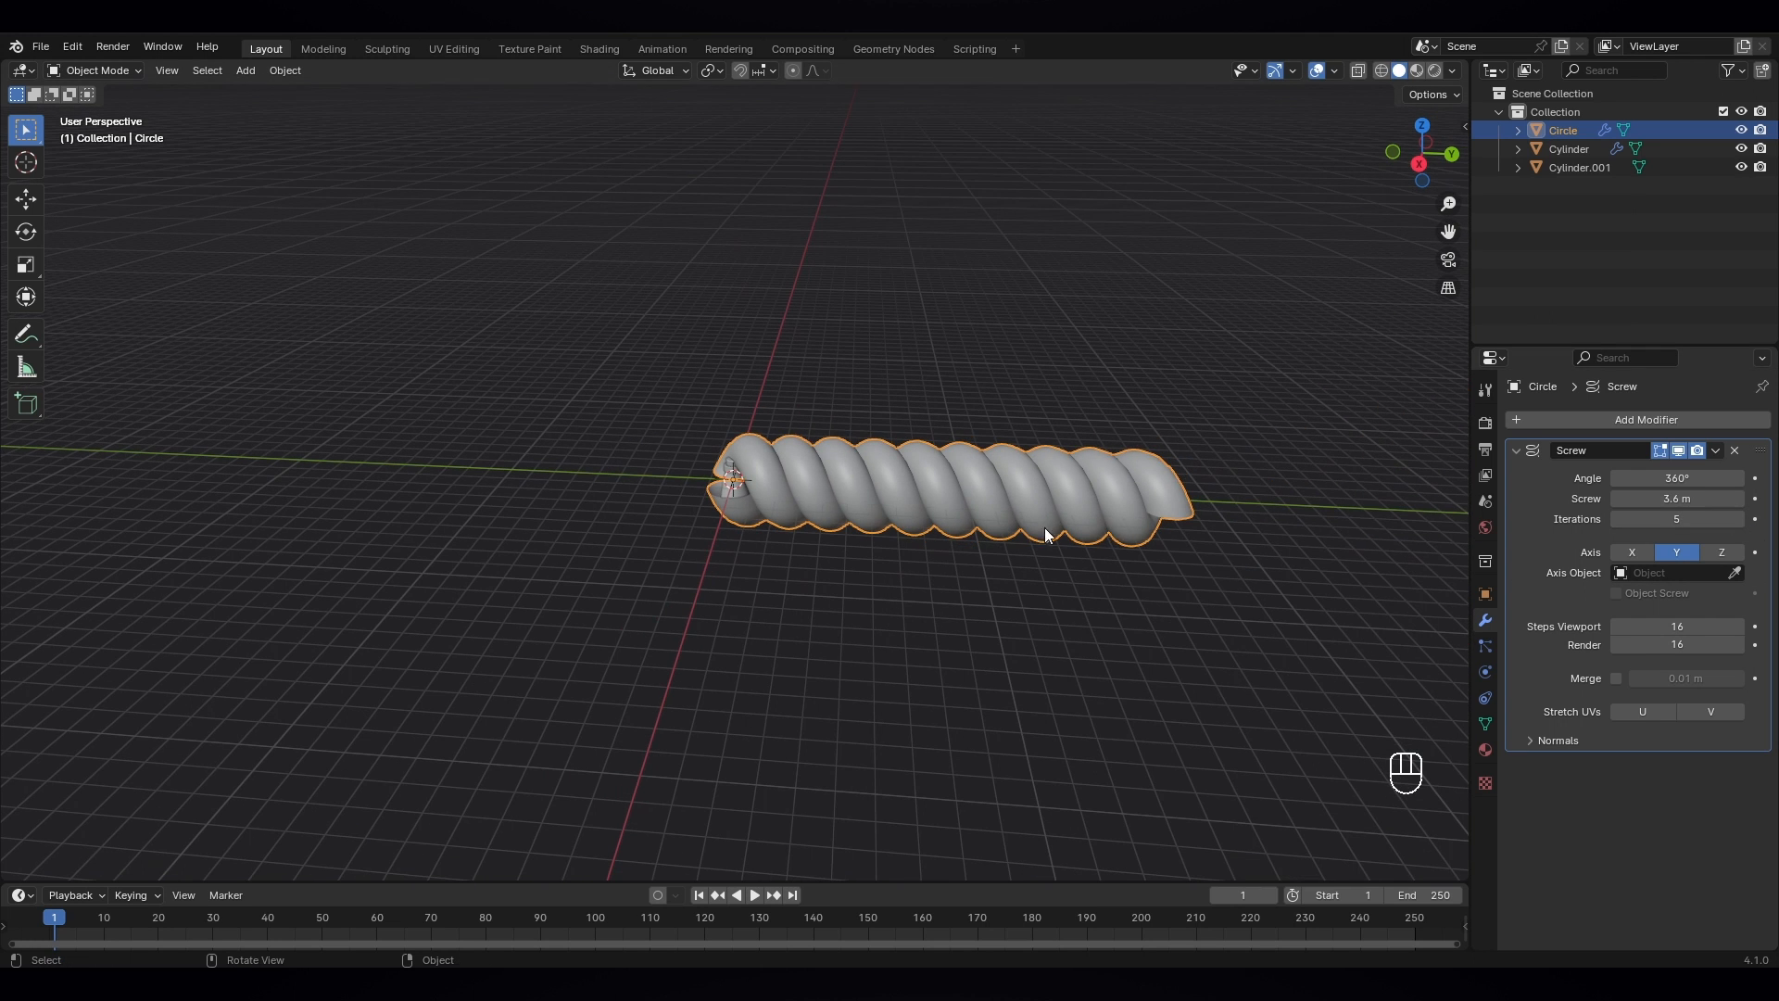
pyautogui.click(1739, 520)
pyautogui.click(1739, 520)
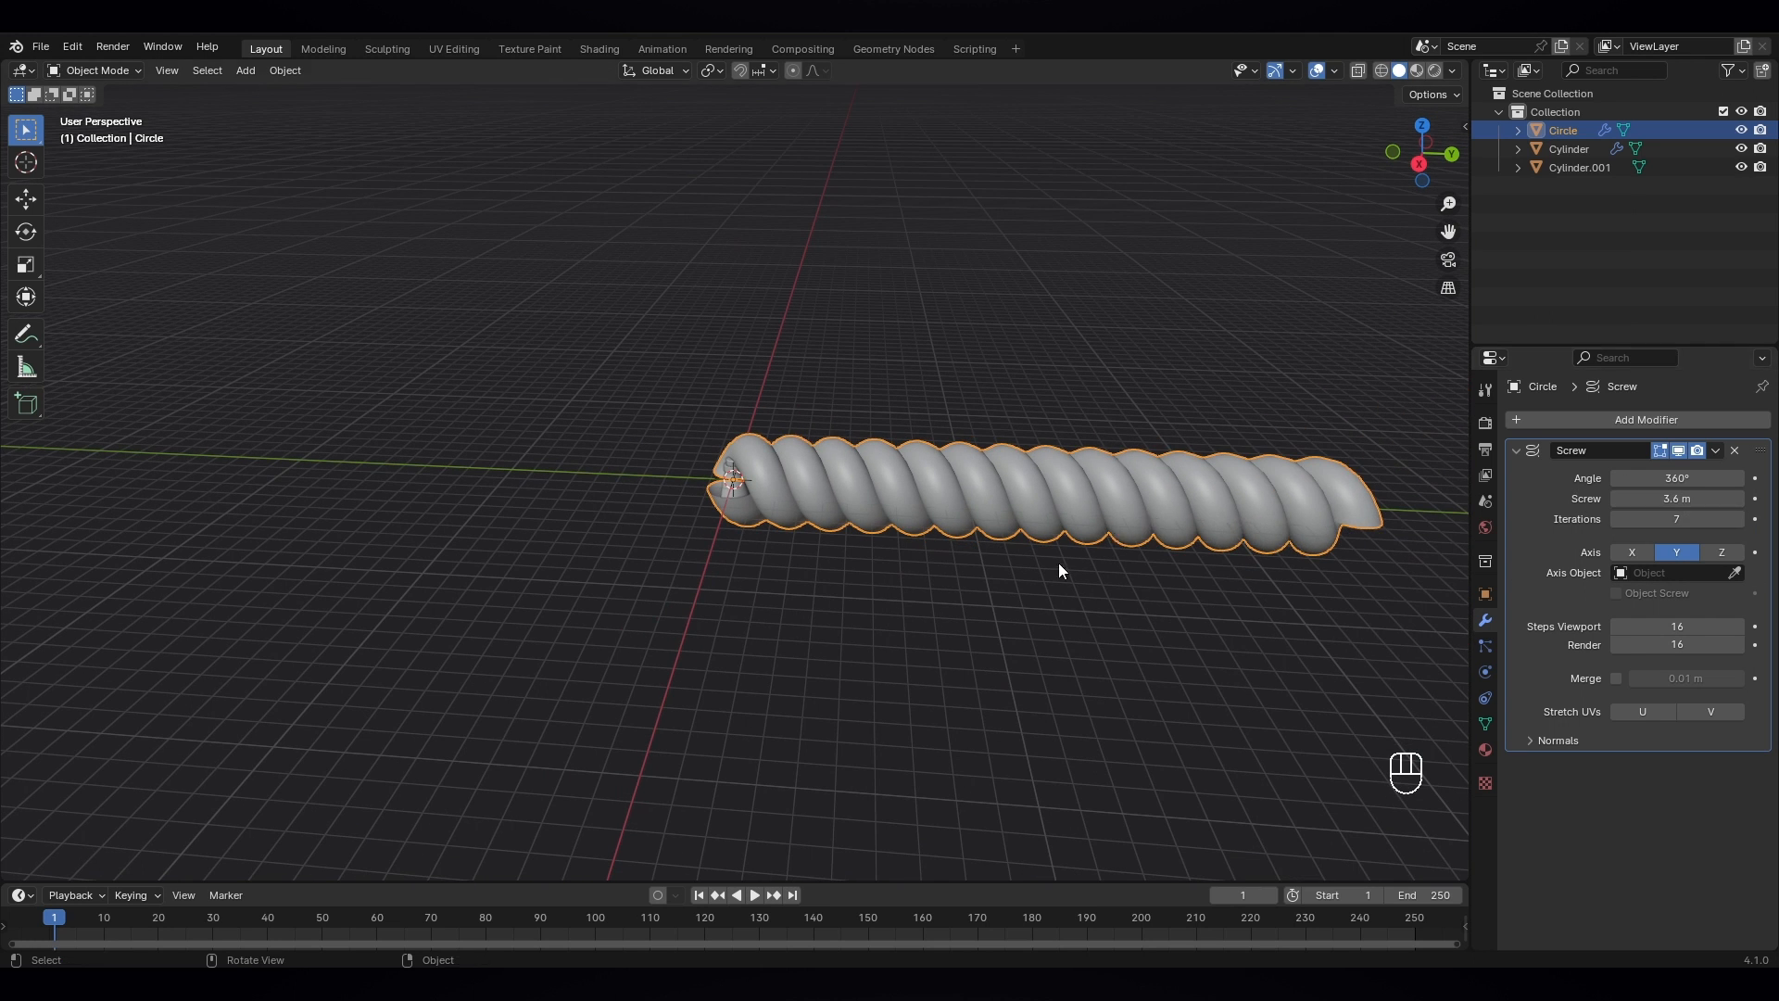
pyautogui.moveTo(1059, 563)
pyautogui.mouseDown(button='middle')
pyautogui.moveTo(997, 503)
pyautogui.moveTo(1072, 540)
pyautogui.mouseUp(button='middle')
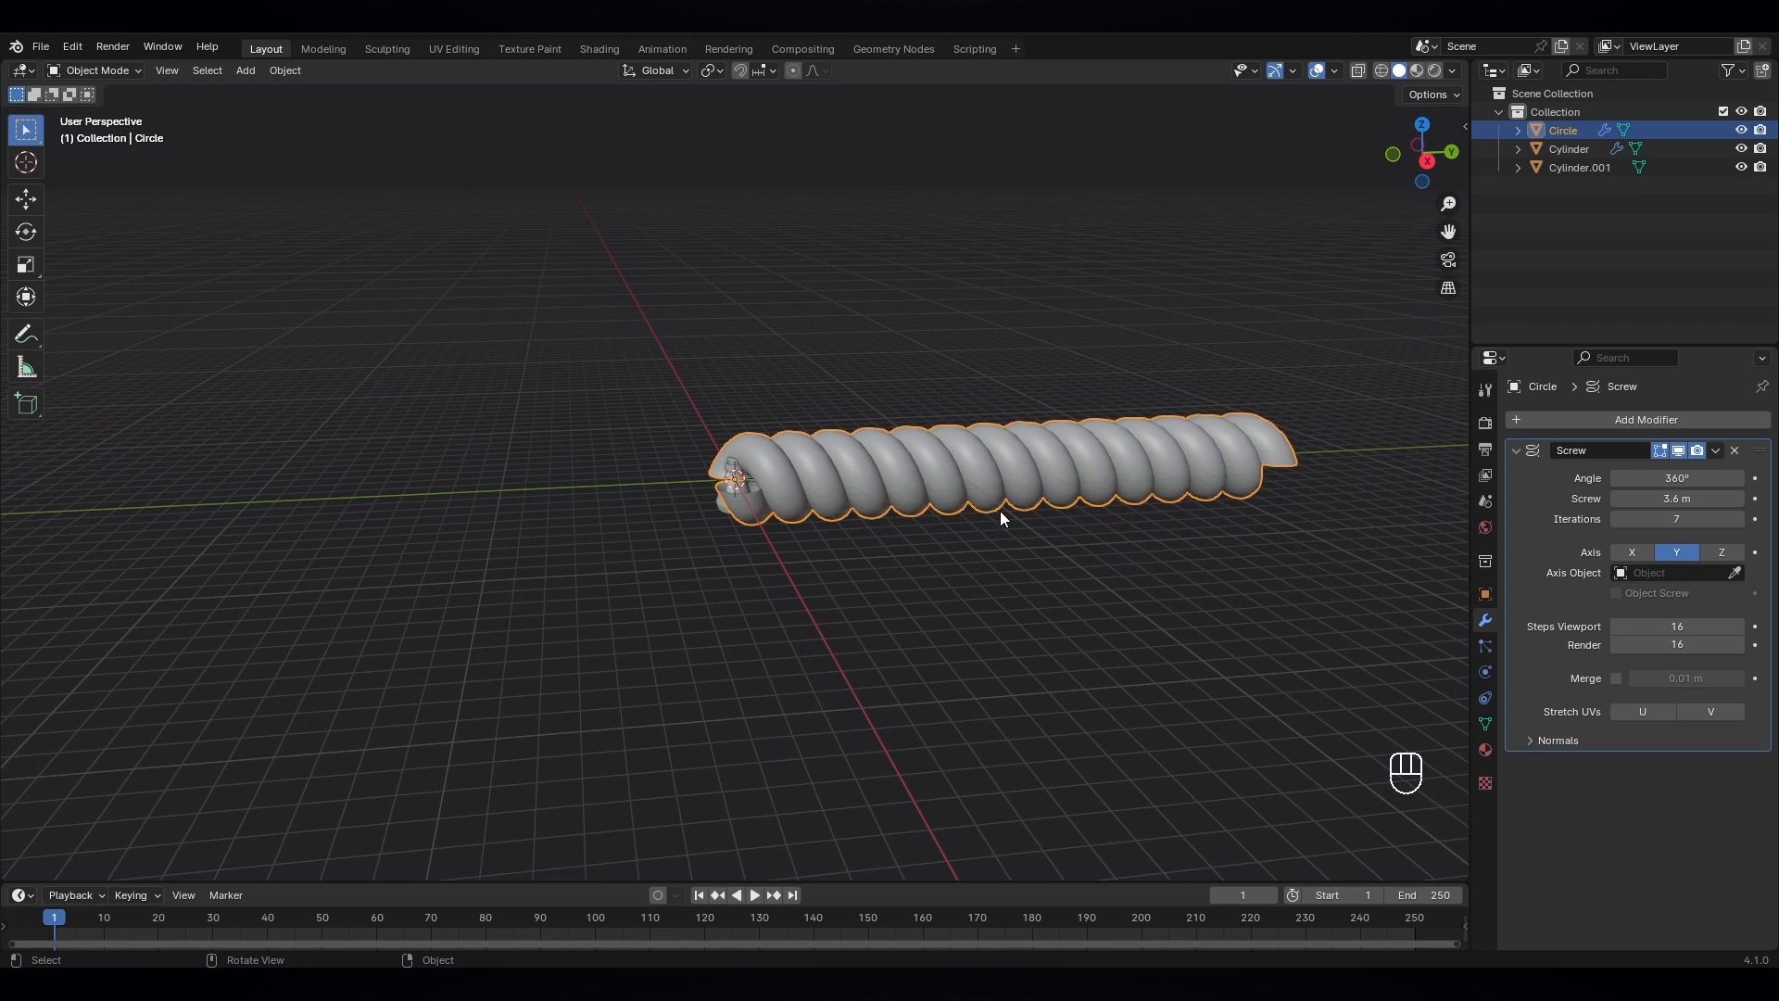
pyautogui.scroll(2, 1000, 516)
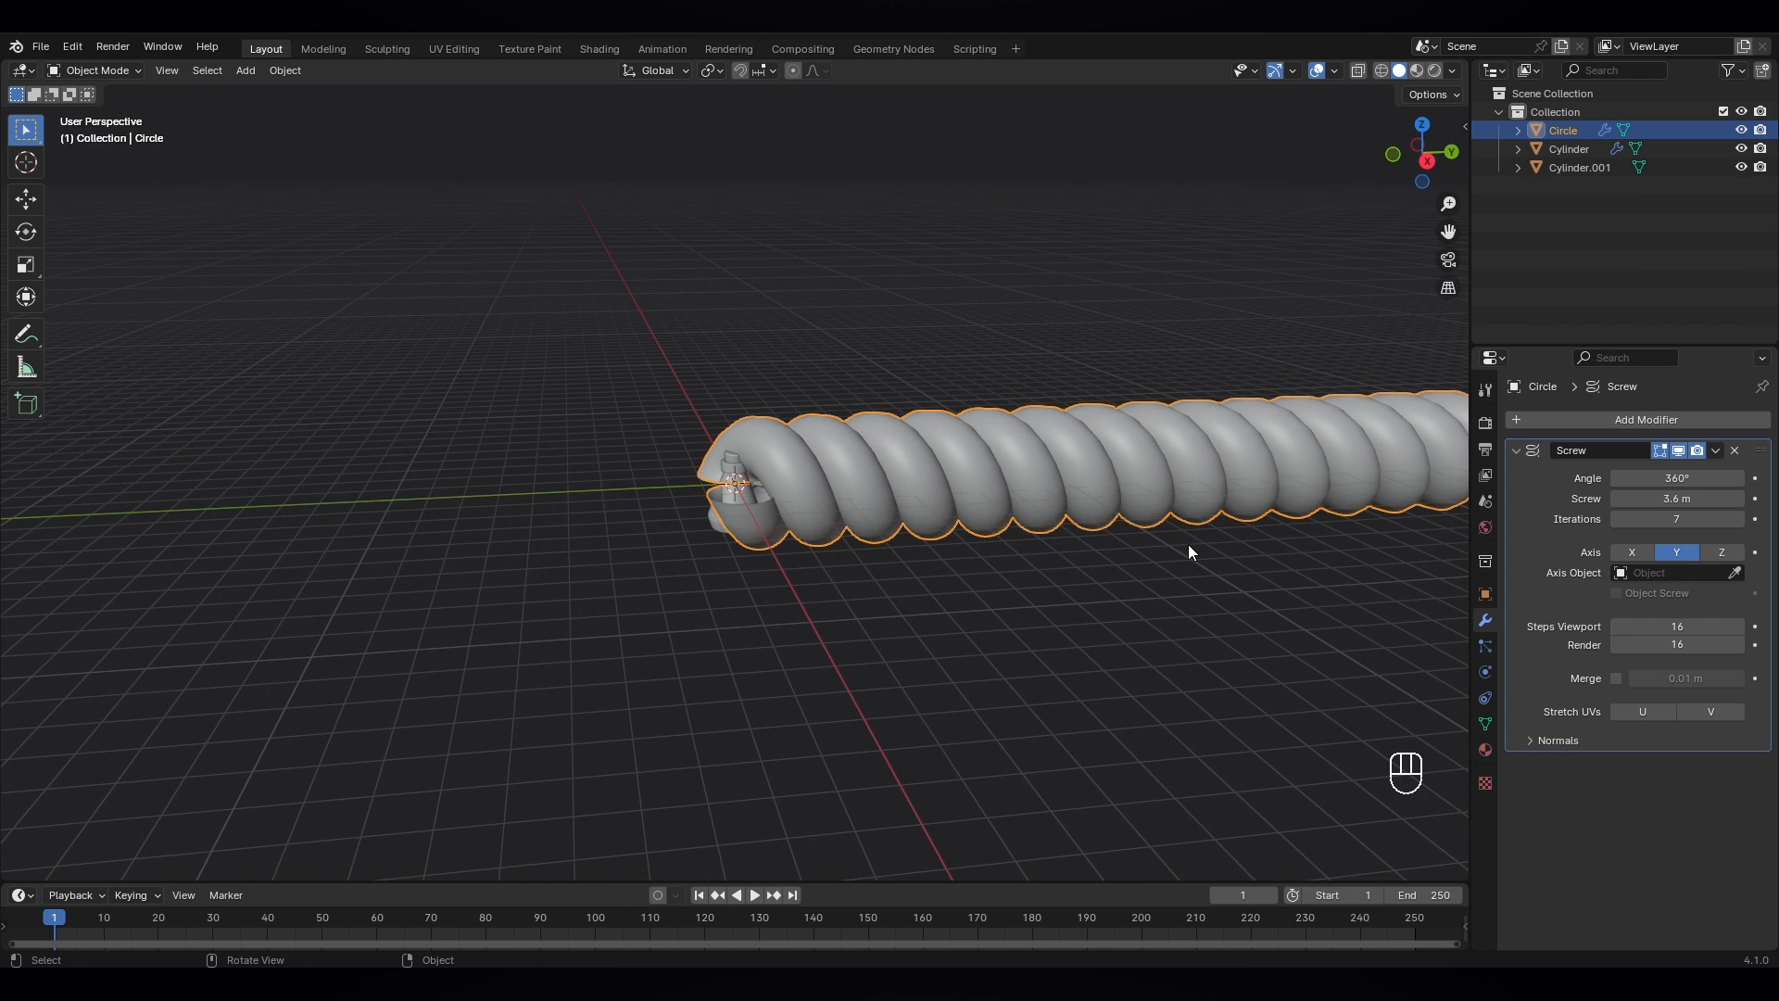
# - Scale the rope by about 0.13 and again by about 0.87 to suit the bottle's size
pyautogui.press('s')
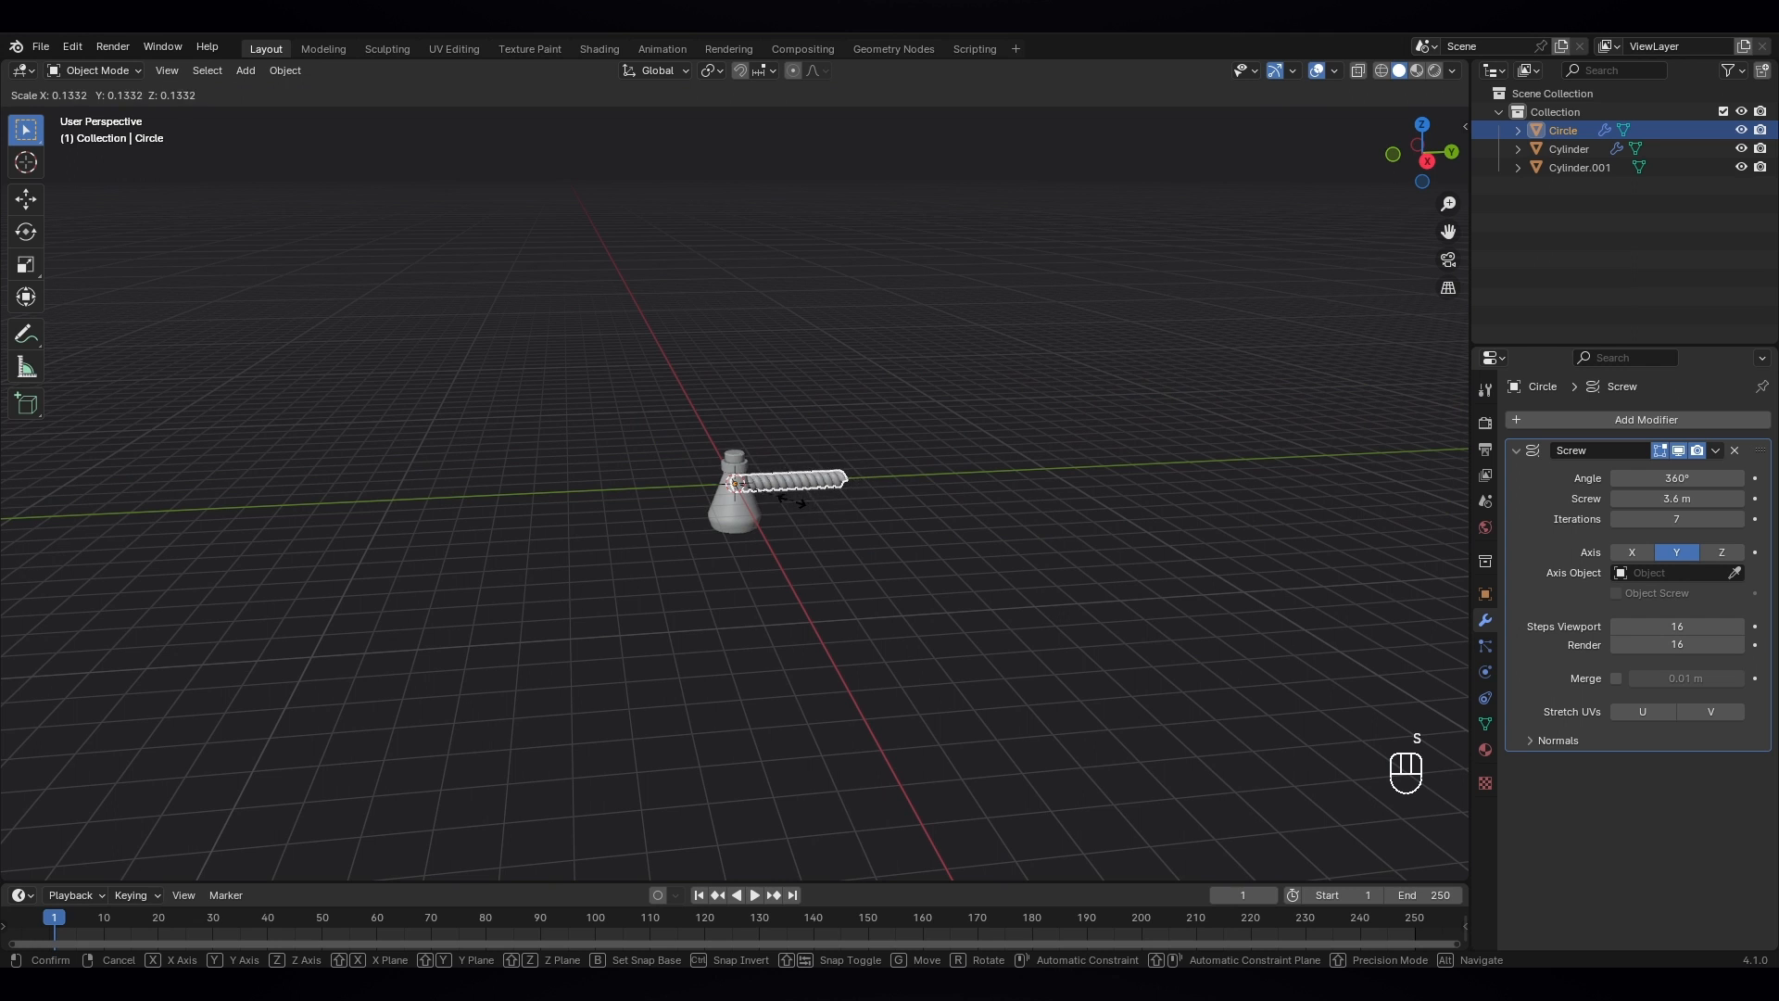
pyautogui.click(792, 501)
pyautogui.scroll(5, 780, 482)
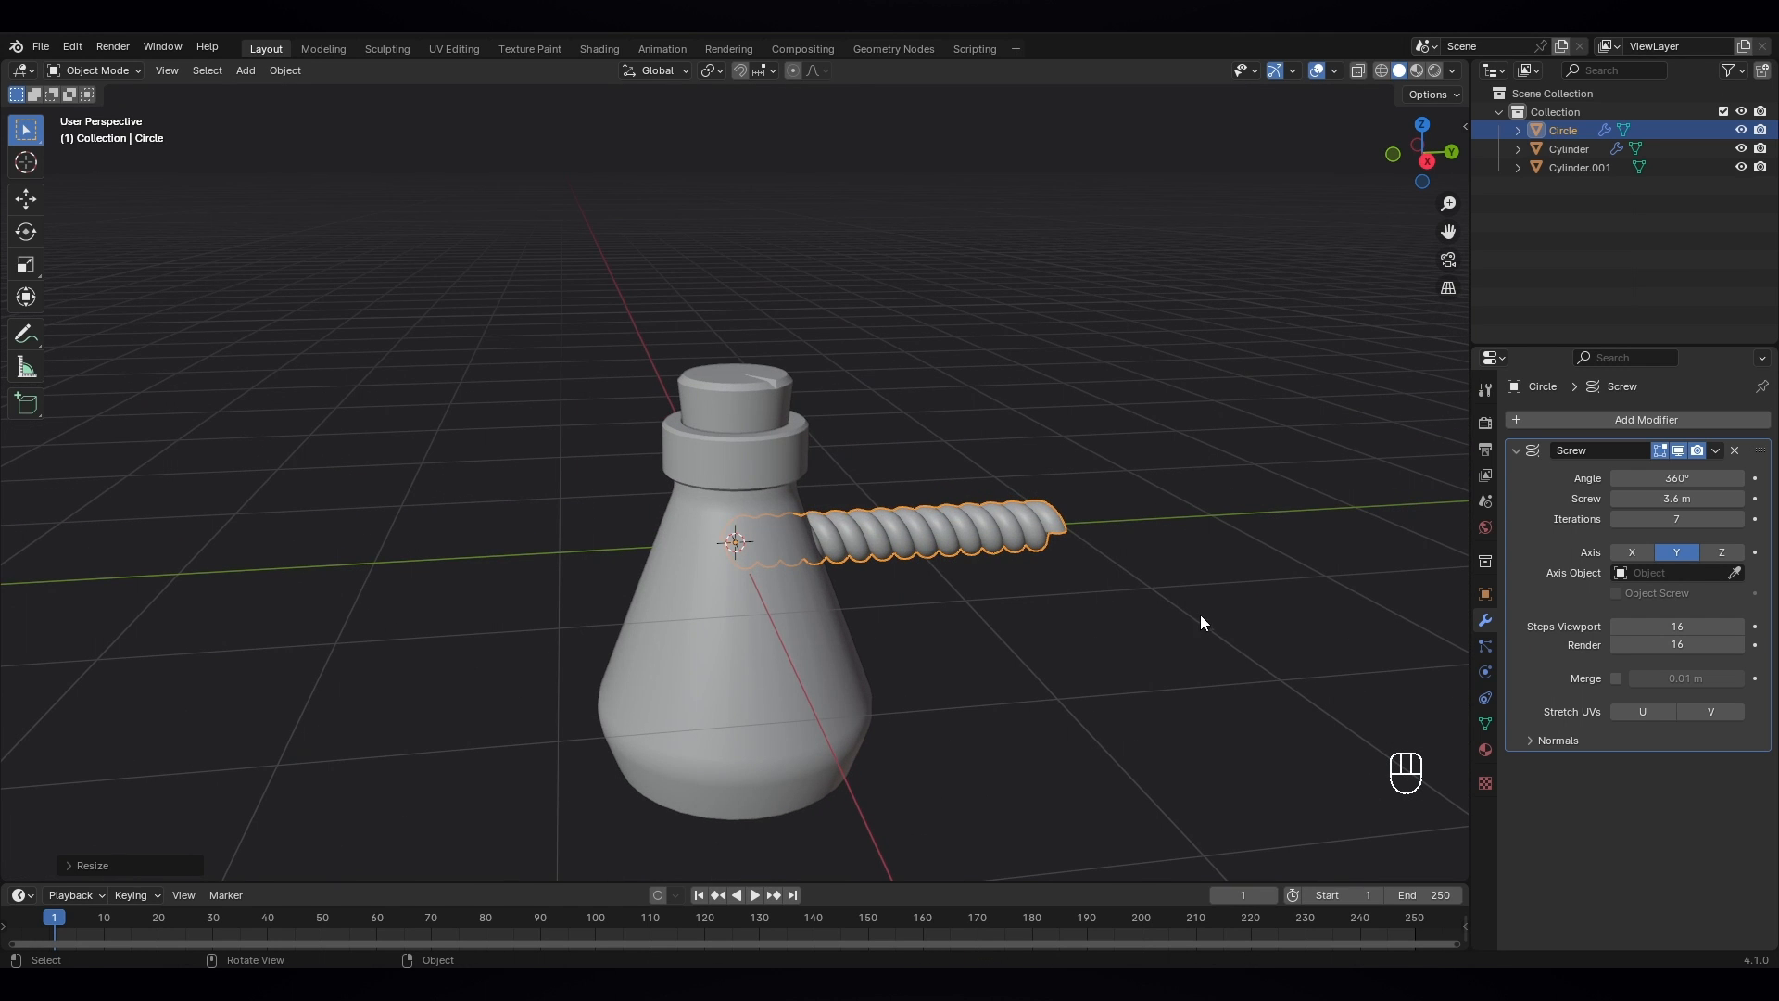
pyautogui.press('s')
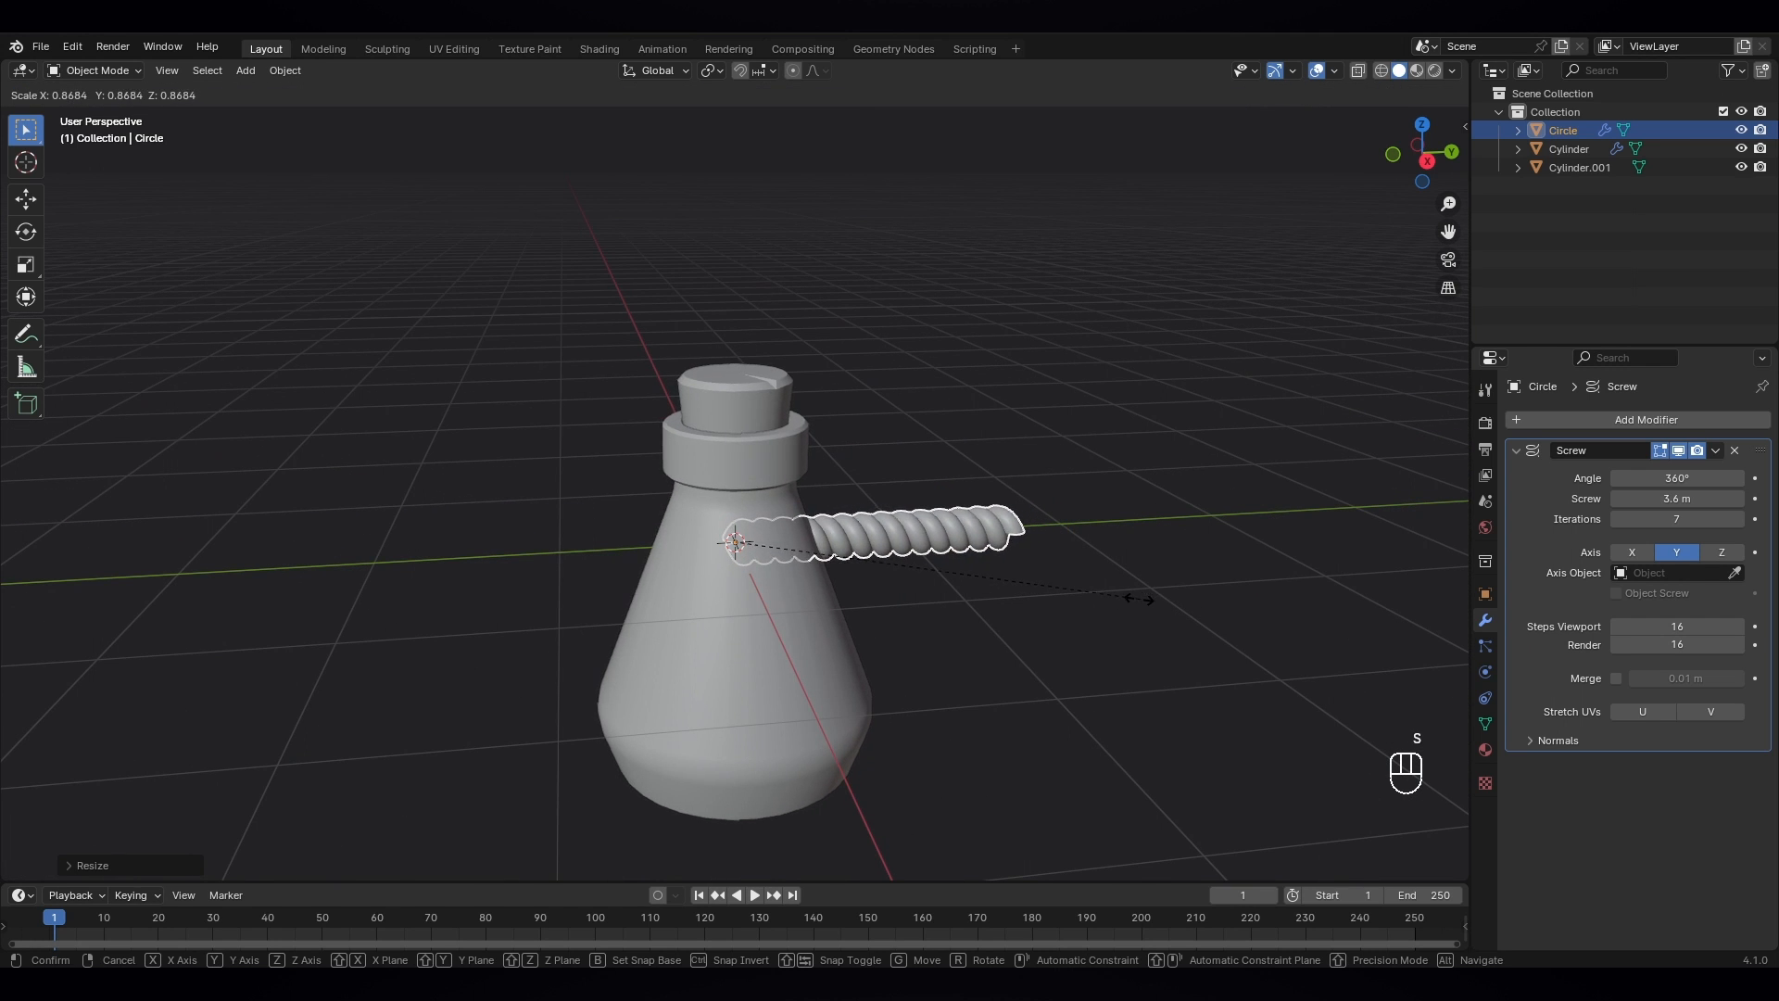
pyautogui.click(1124, 598)
pyautogui.moveTo(1125, 599); pyautogui.dragTo(1056, 599, button='middle')
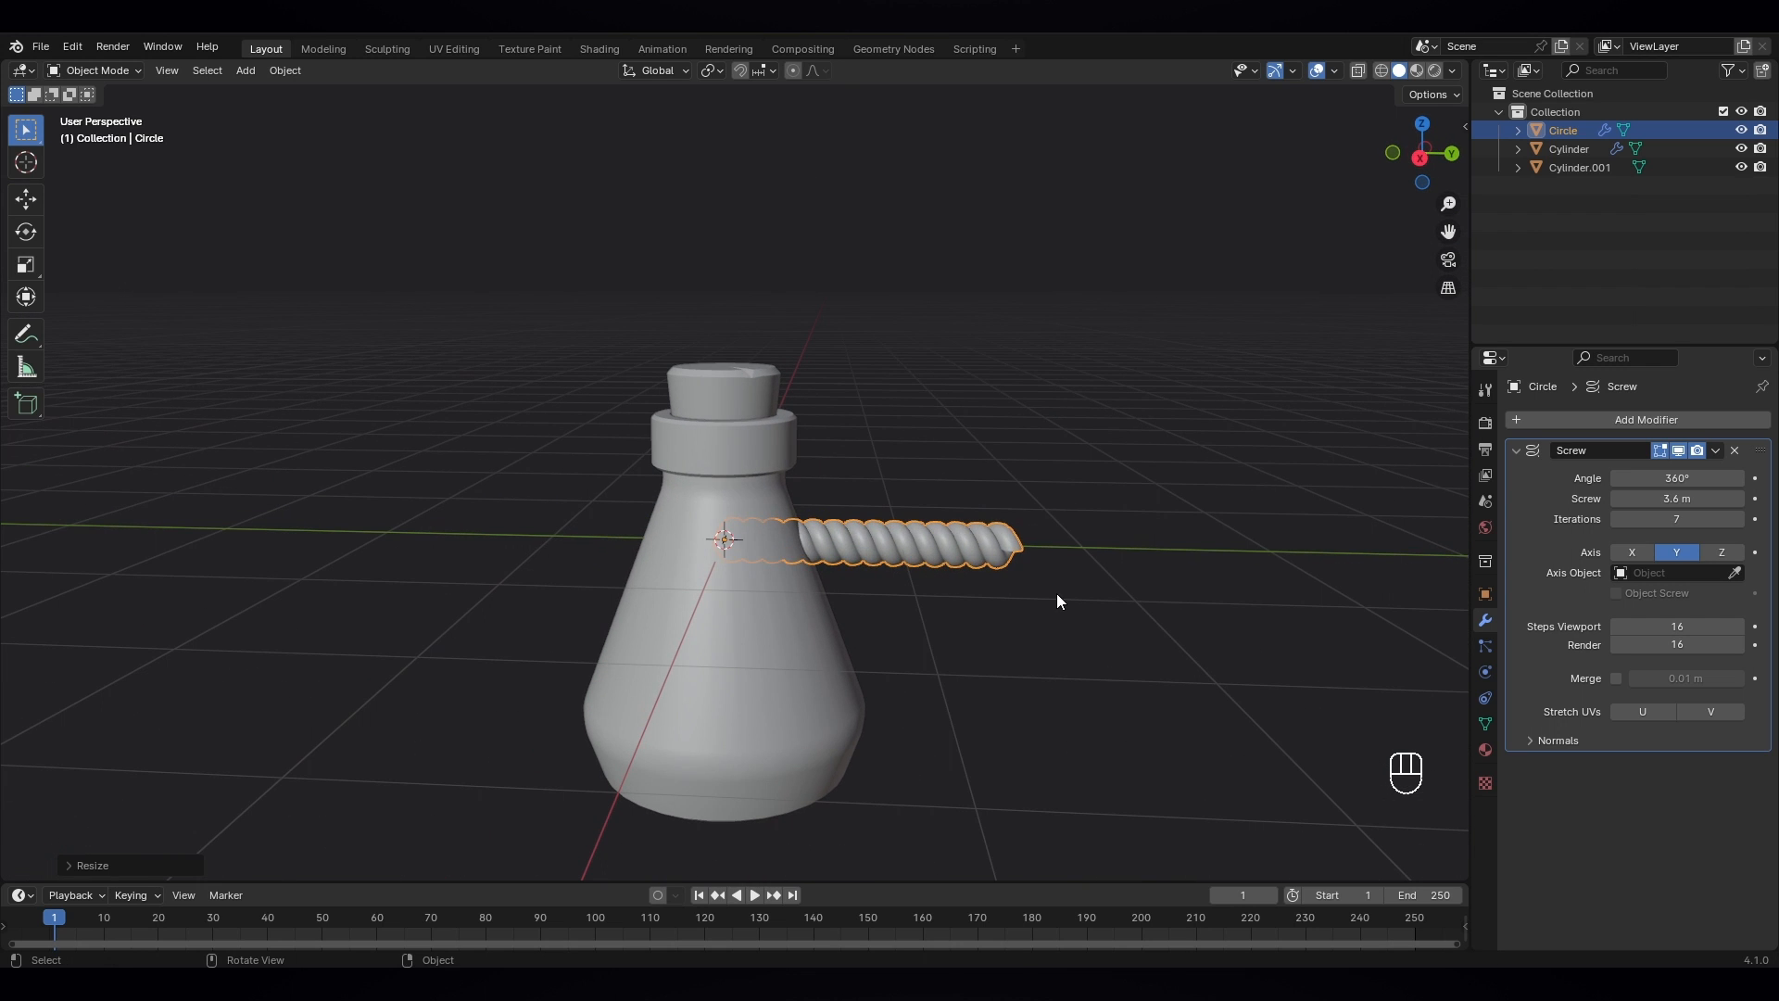
# - Try applying the rope's object transform and undo it
pyautogui.hotkey('ctrl', 'a')
pyautogui.click(960, 561)
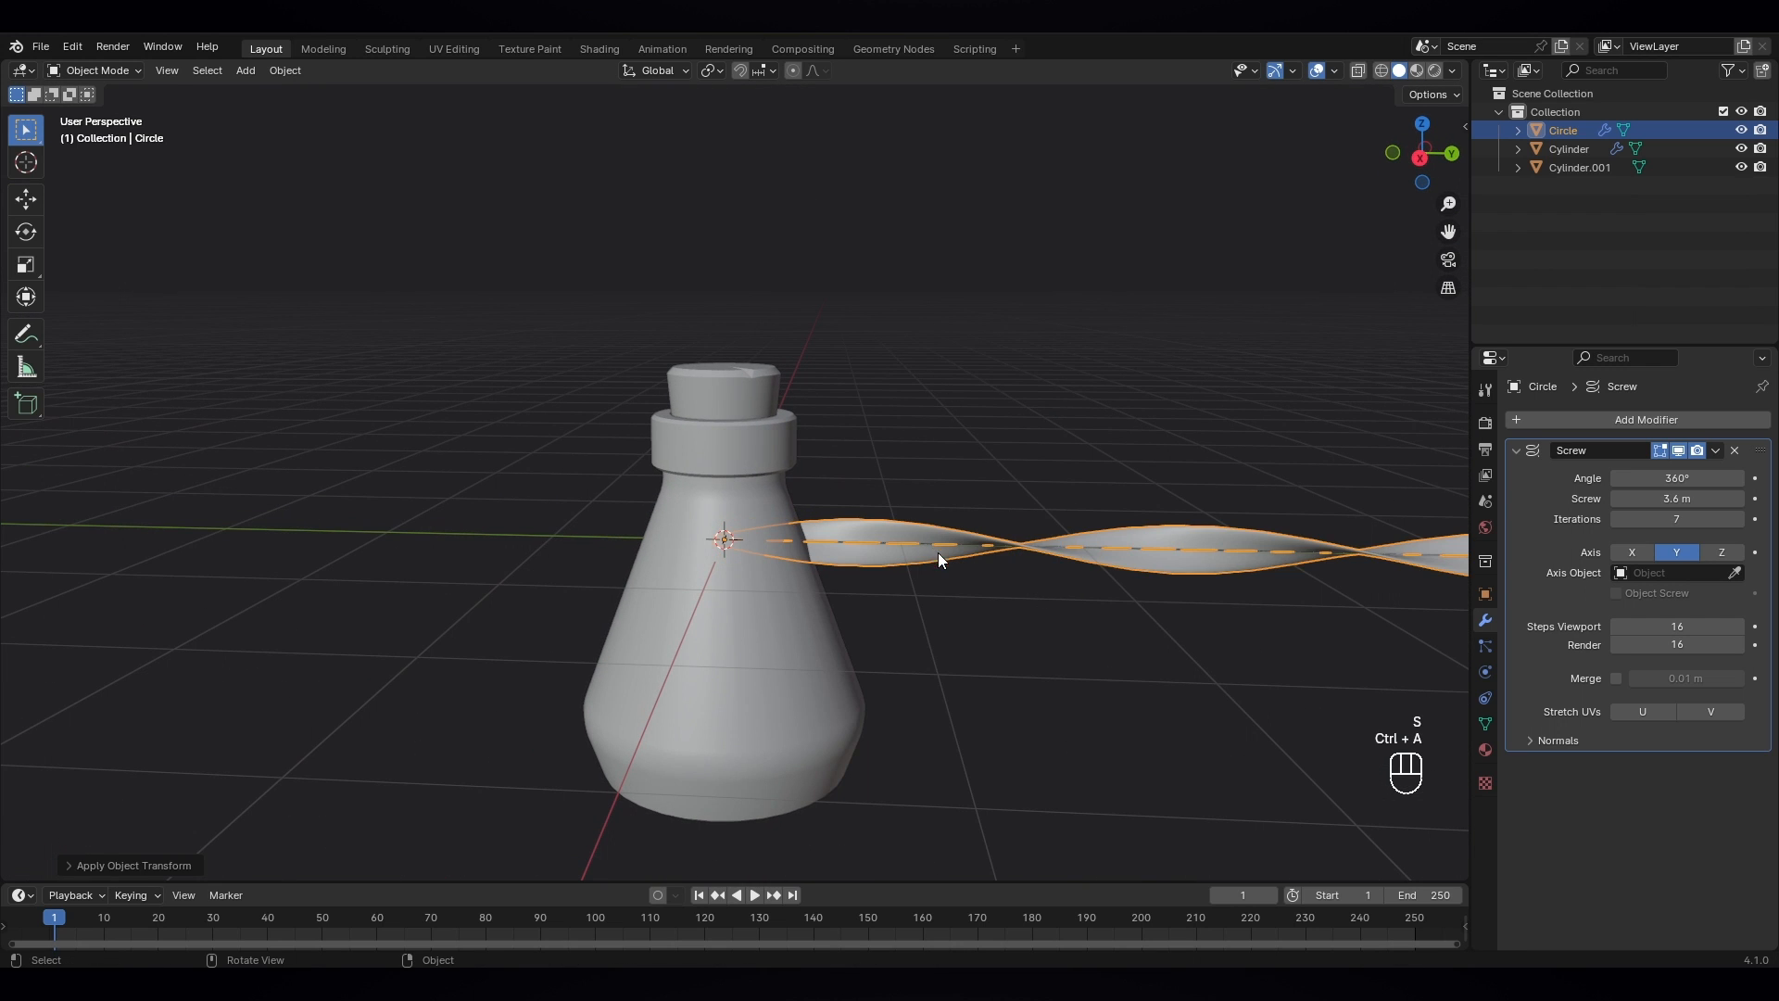
pyautogui.hotkey('ctrl', 'z')
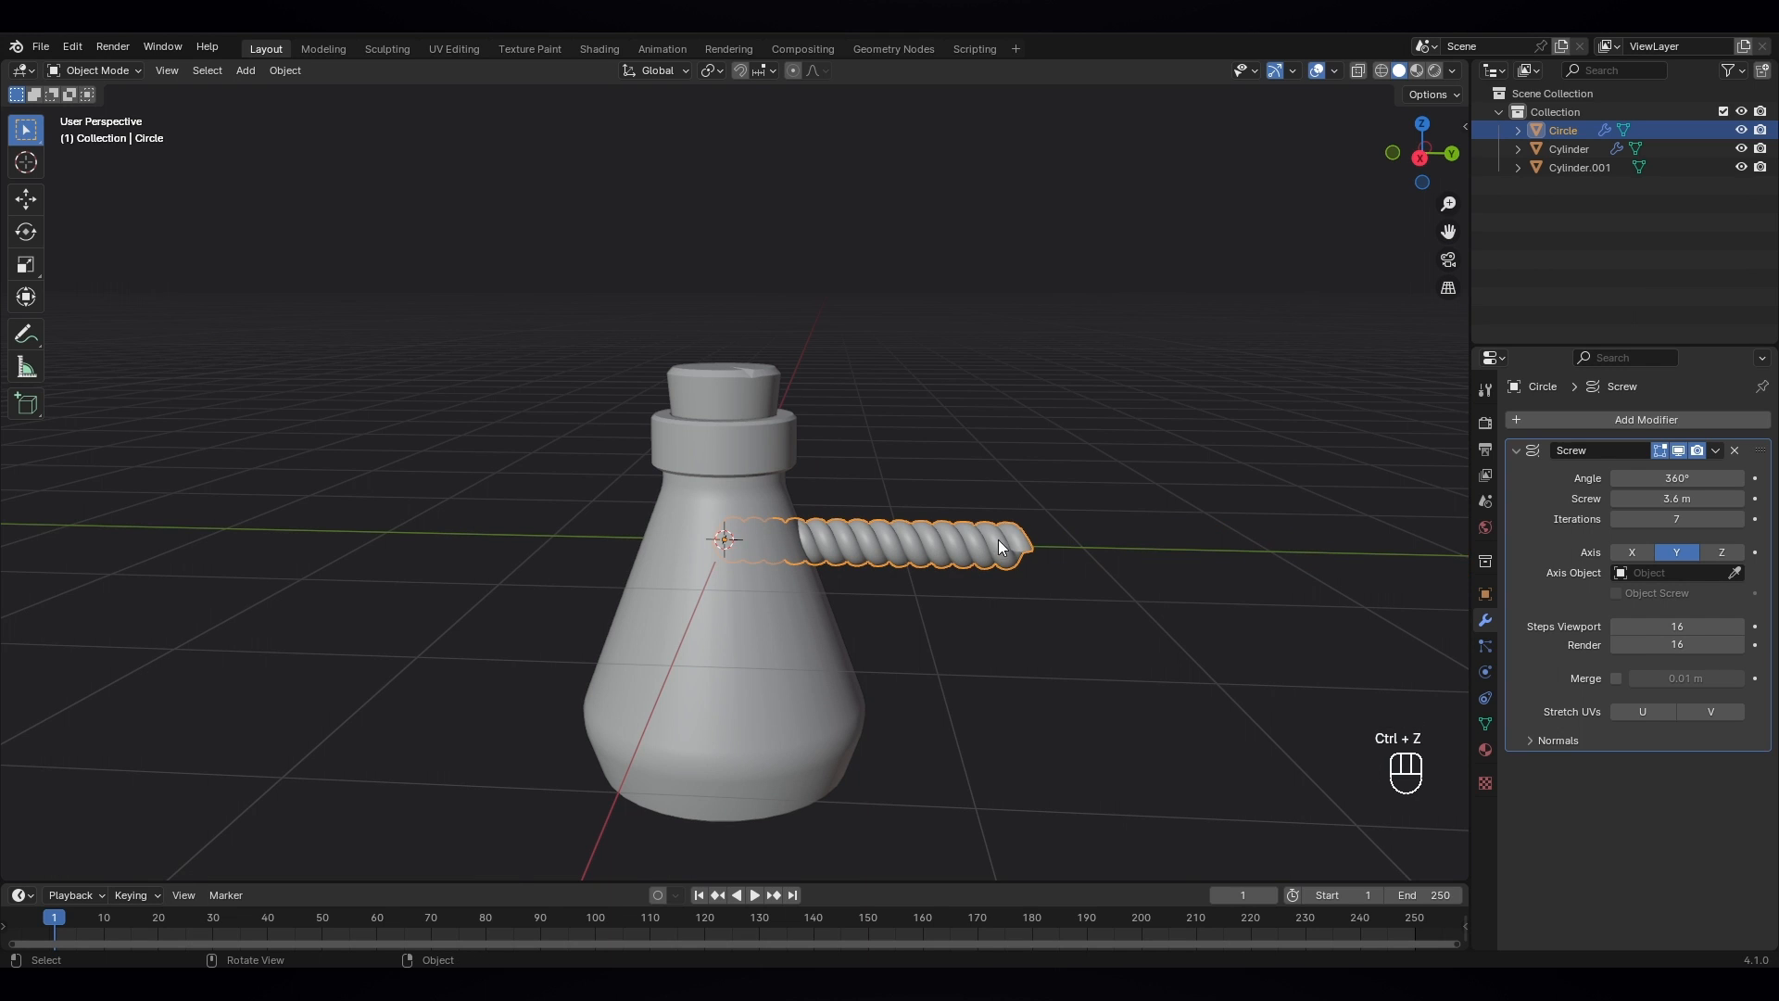
# - Deselect the rope and add a Bézier curve at the origin
pyautogui.click(993, 608)
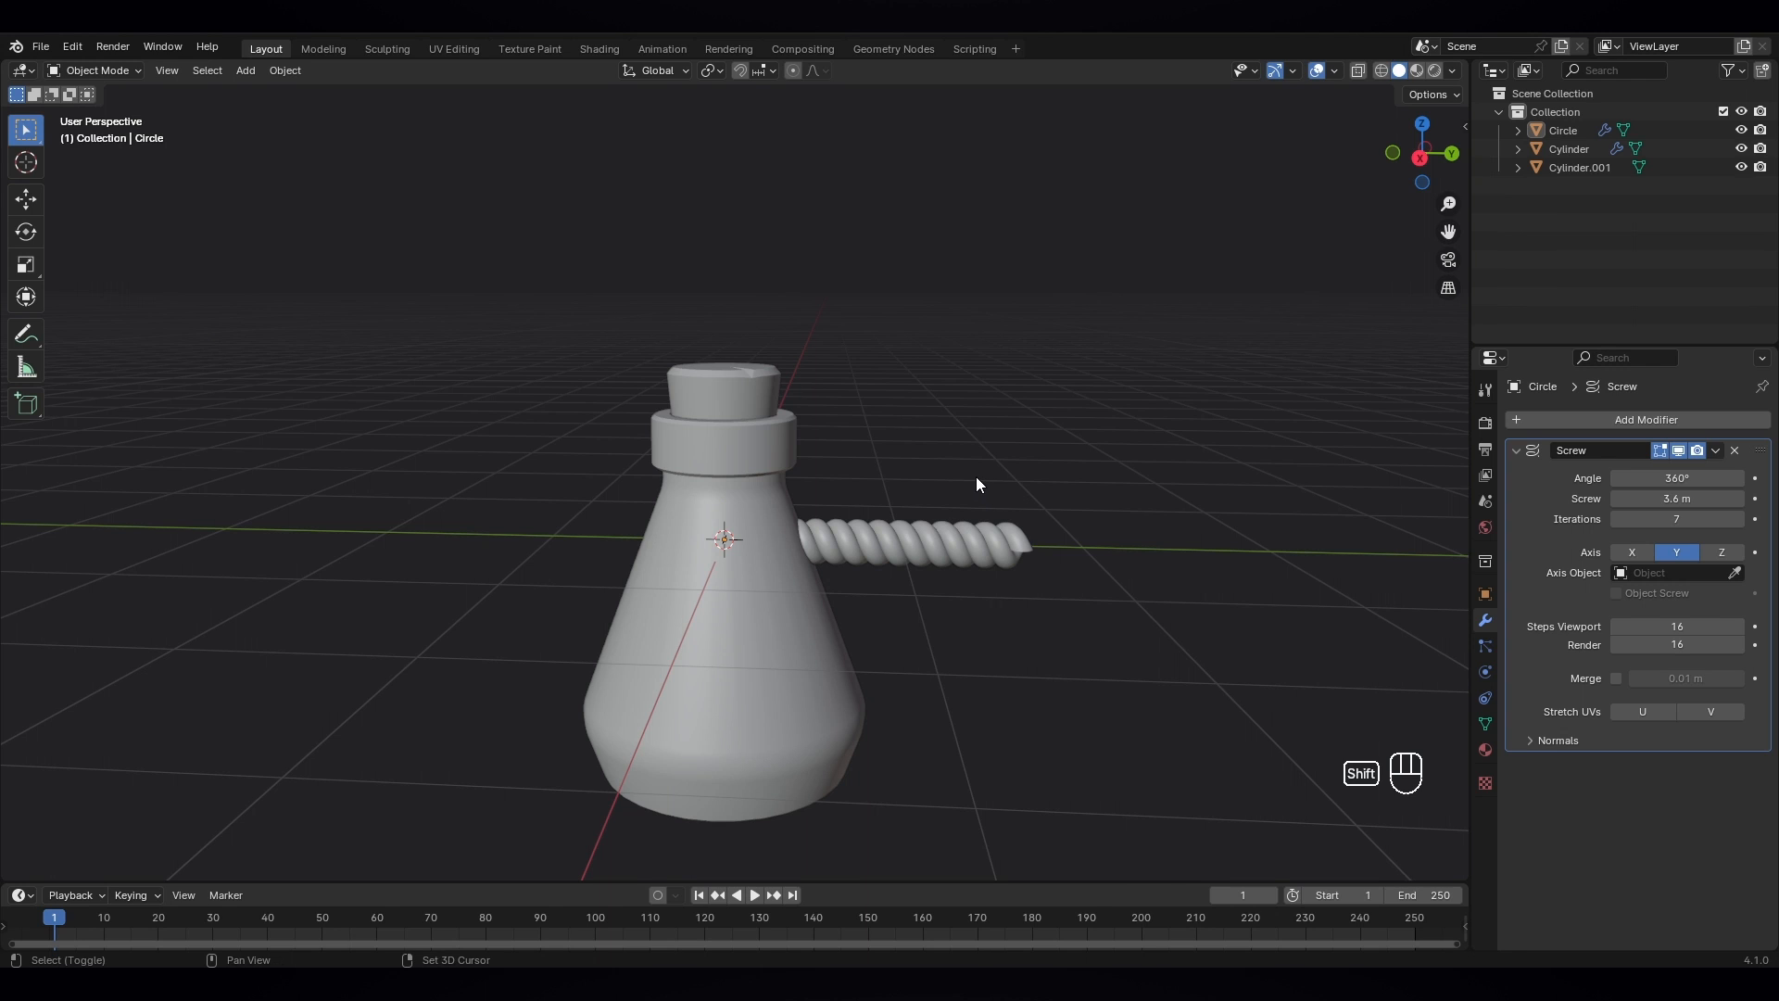
pyautogui.hotkey('shift', 'a')
pyautogui.moveTo(936, 491)
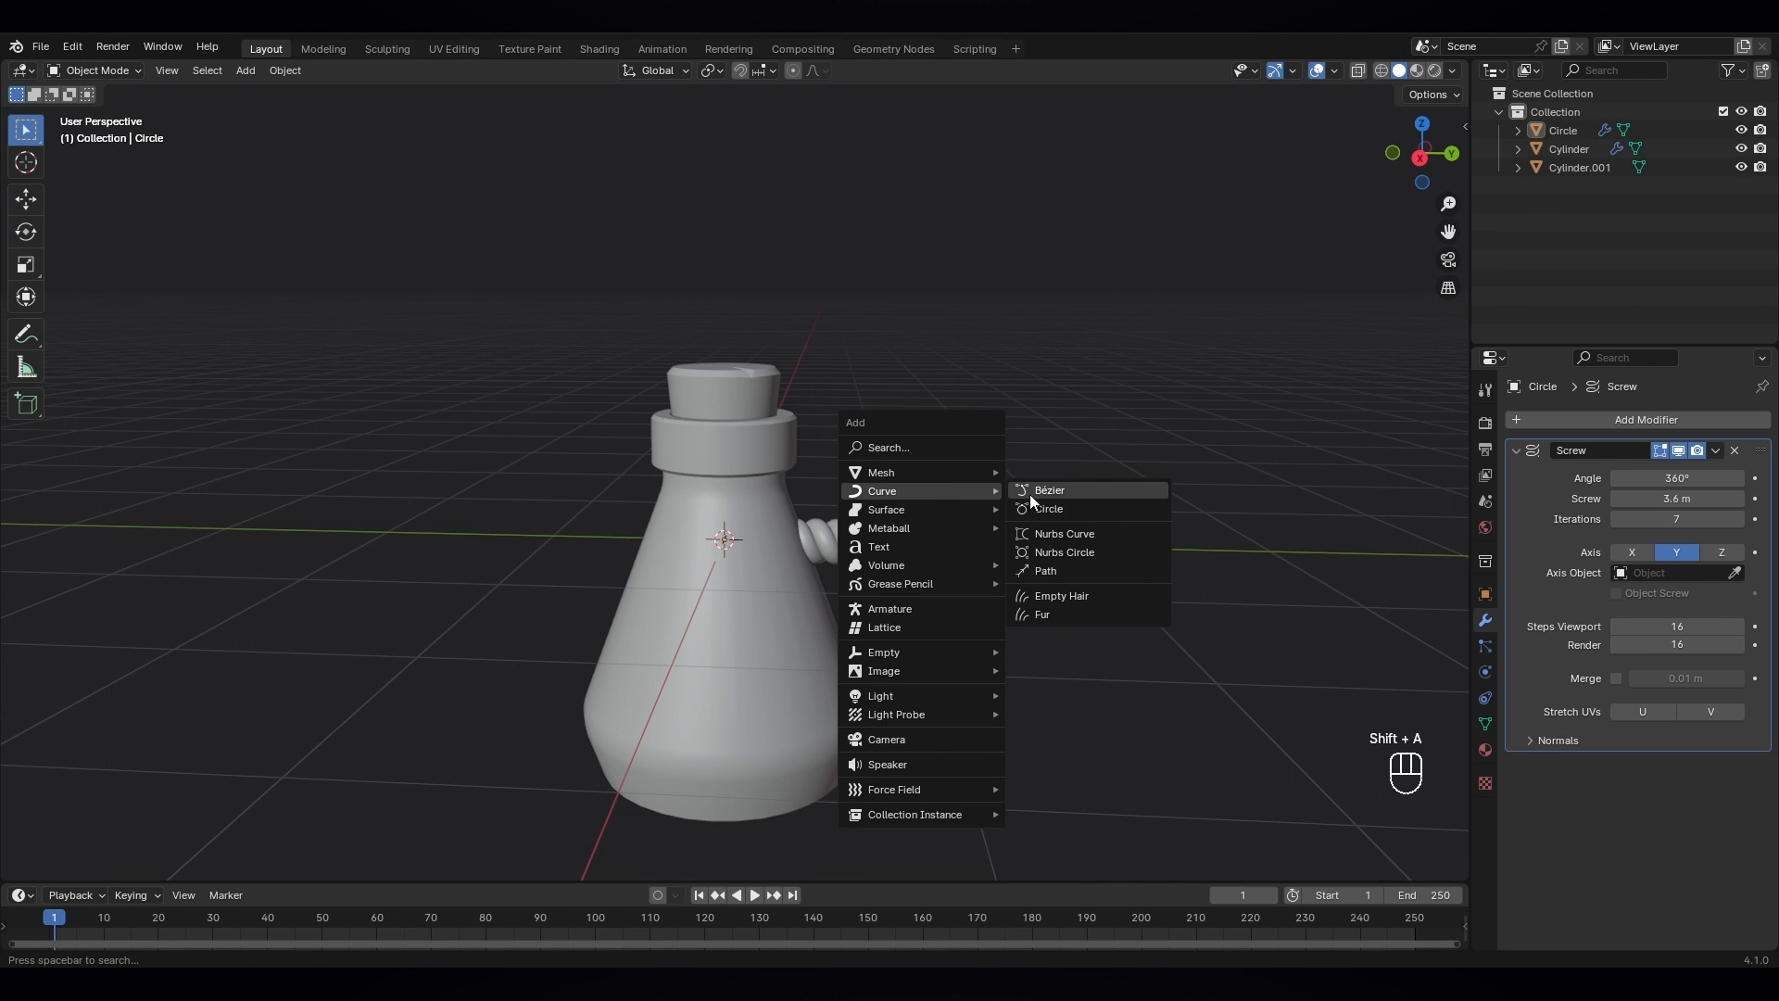
pyautogui.click(1065, 491)
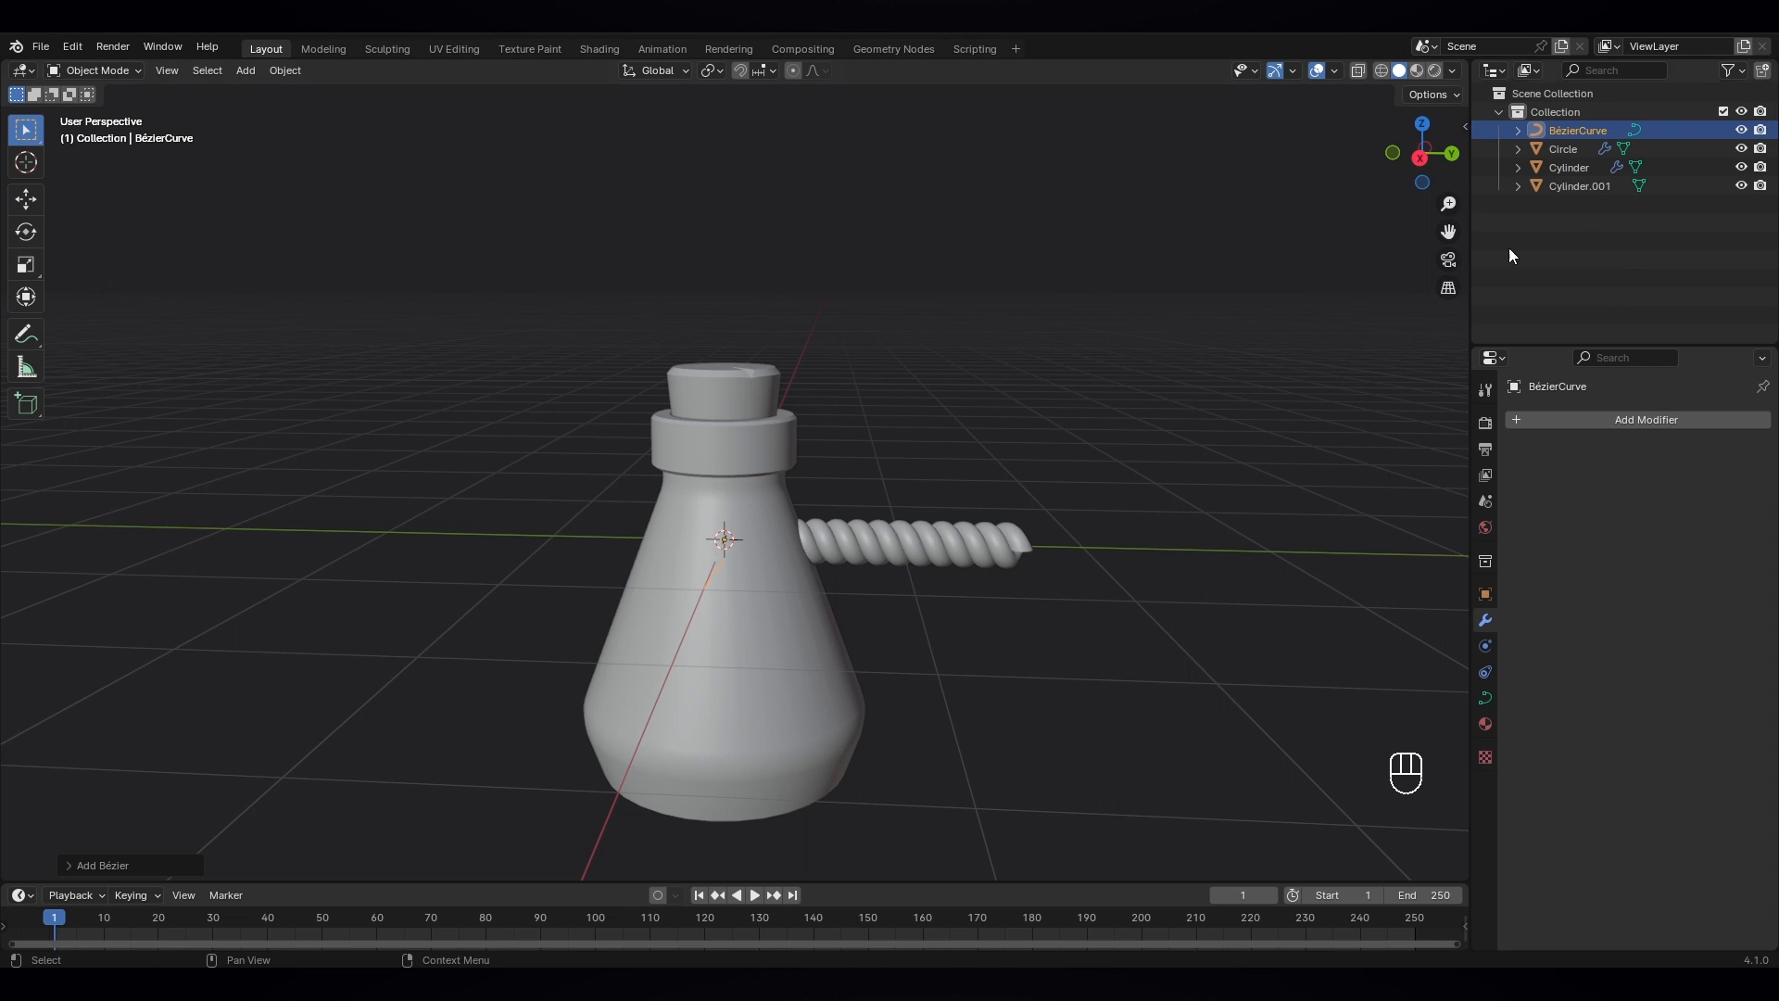
# - Add a Curve modifier to the rope with the Bézier curve as its curve object
pyautogui.click(924, 550)
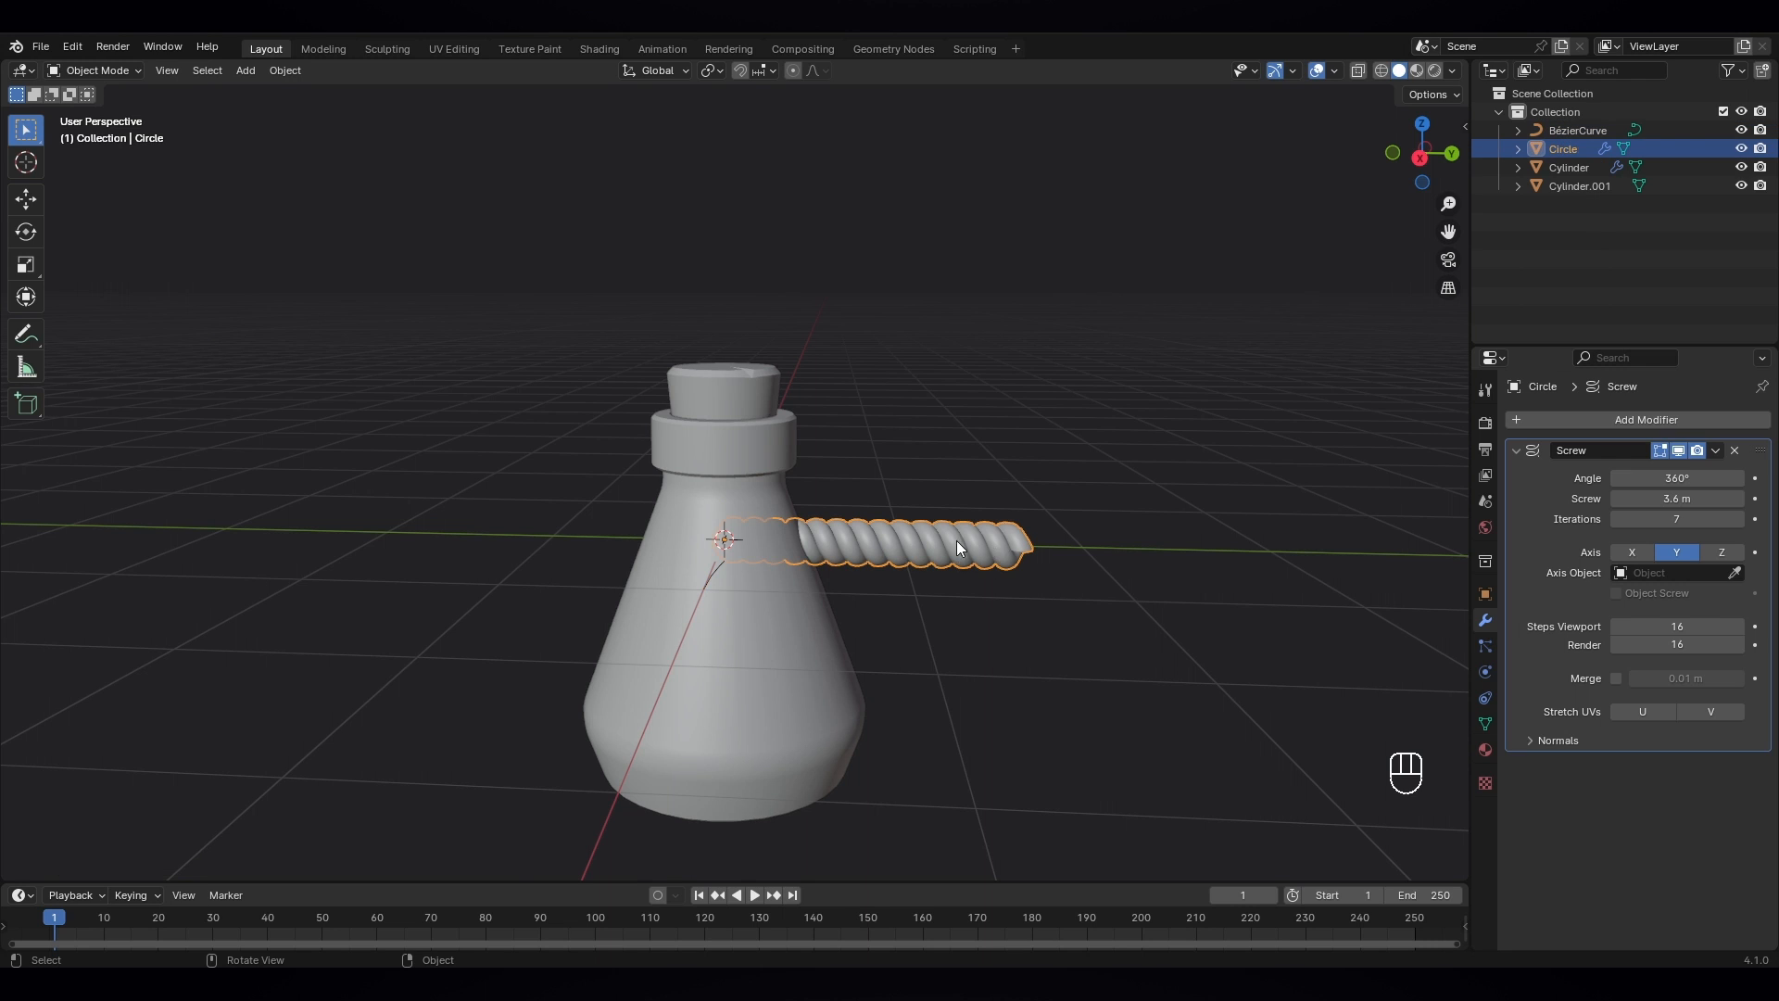
pyautogui.click(1662, 422)
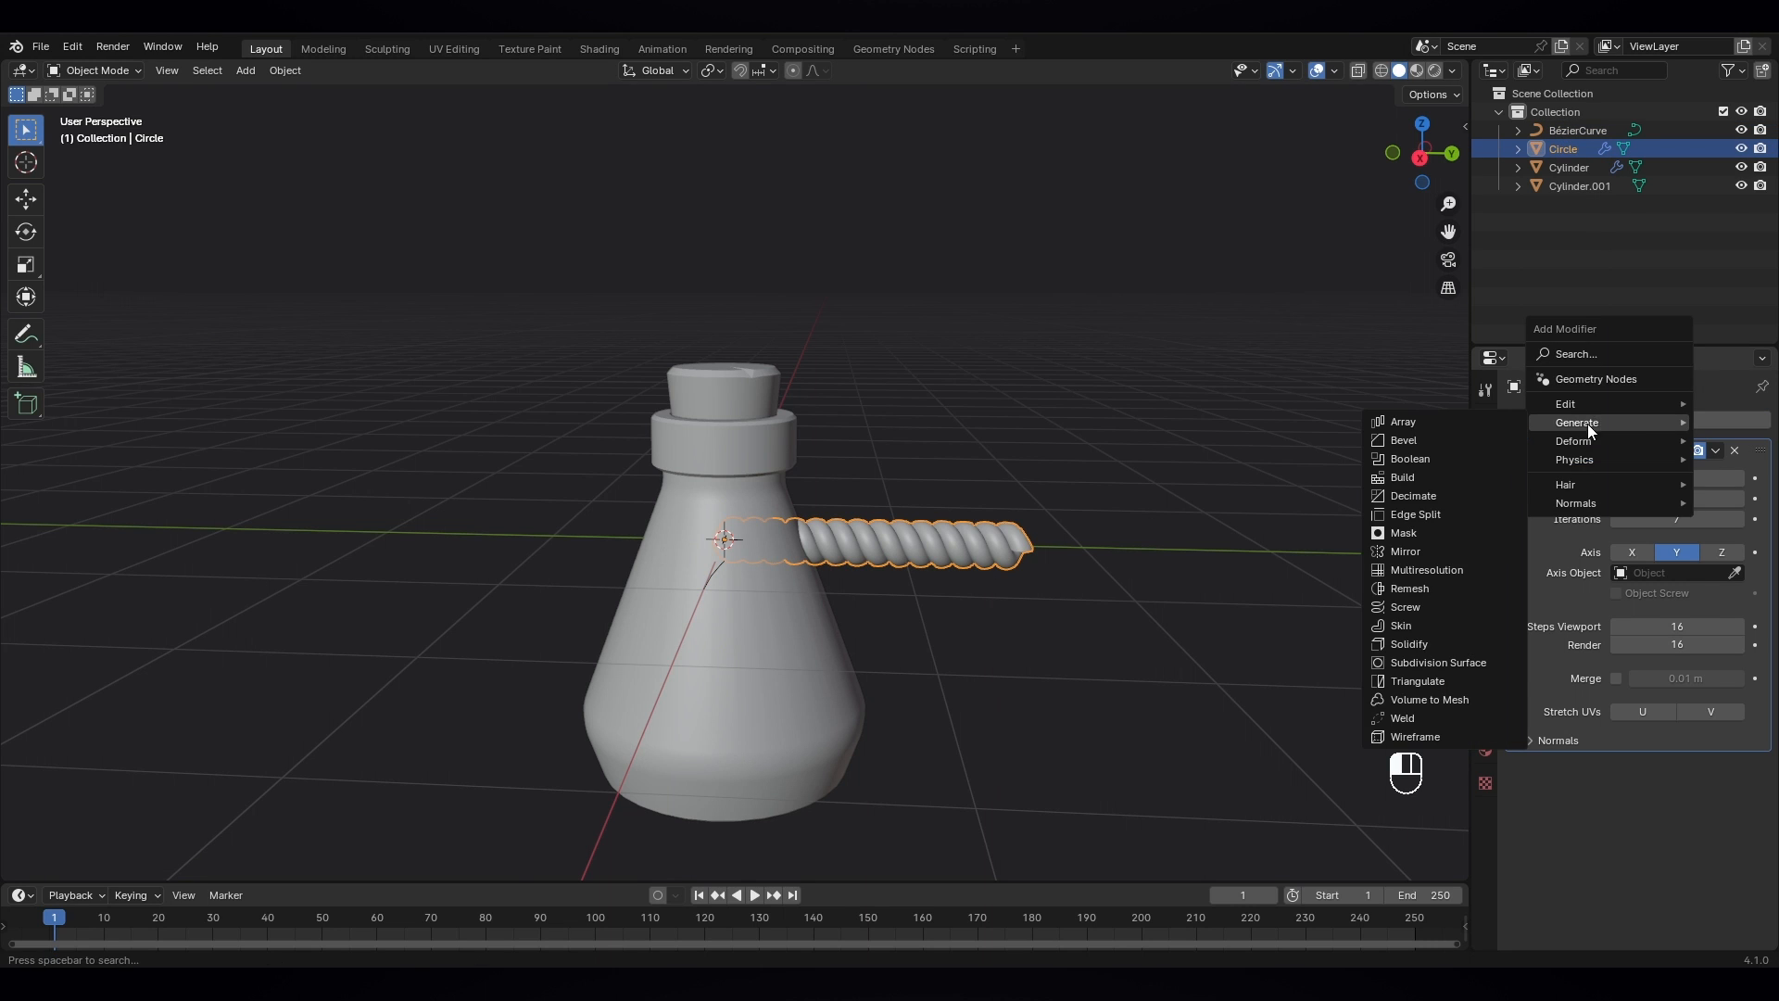
pyautogui.moveTo(1586, 442)
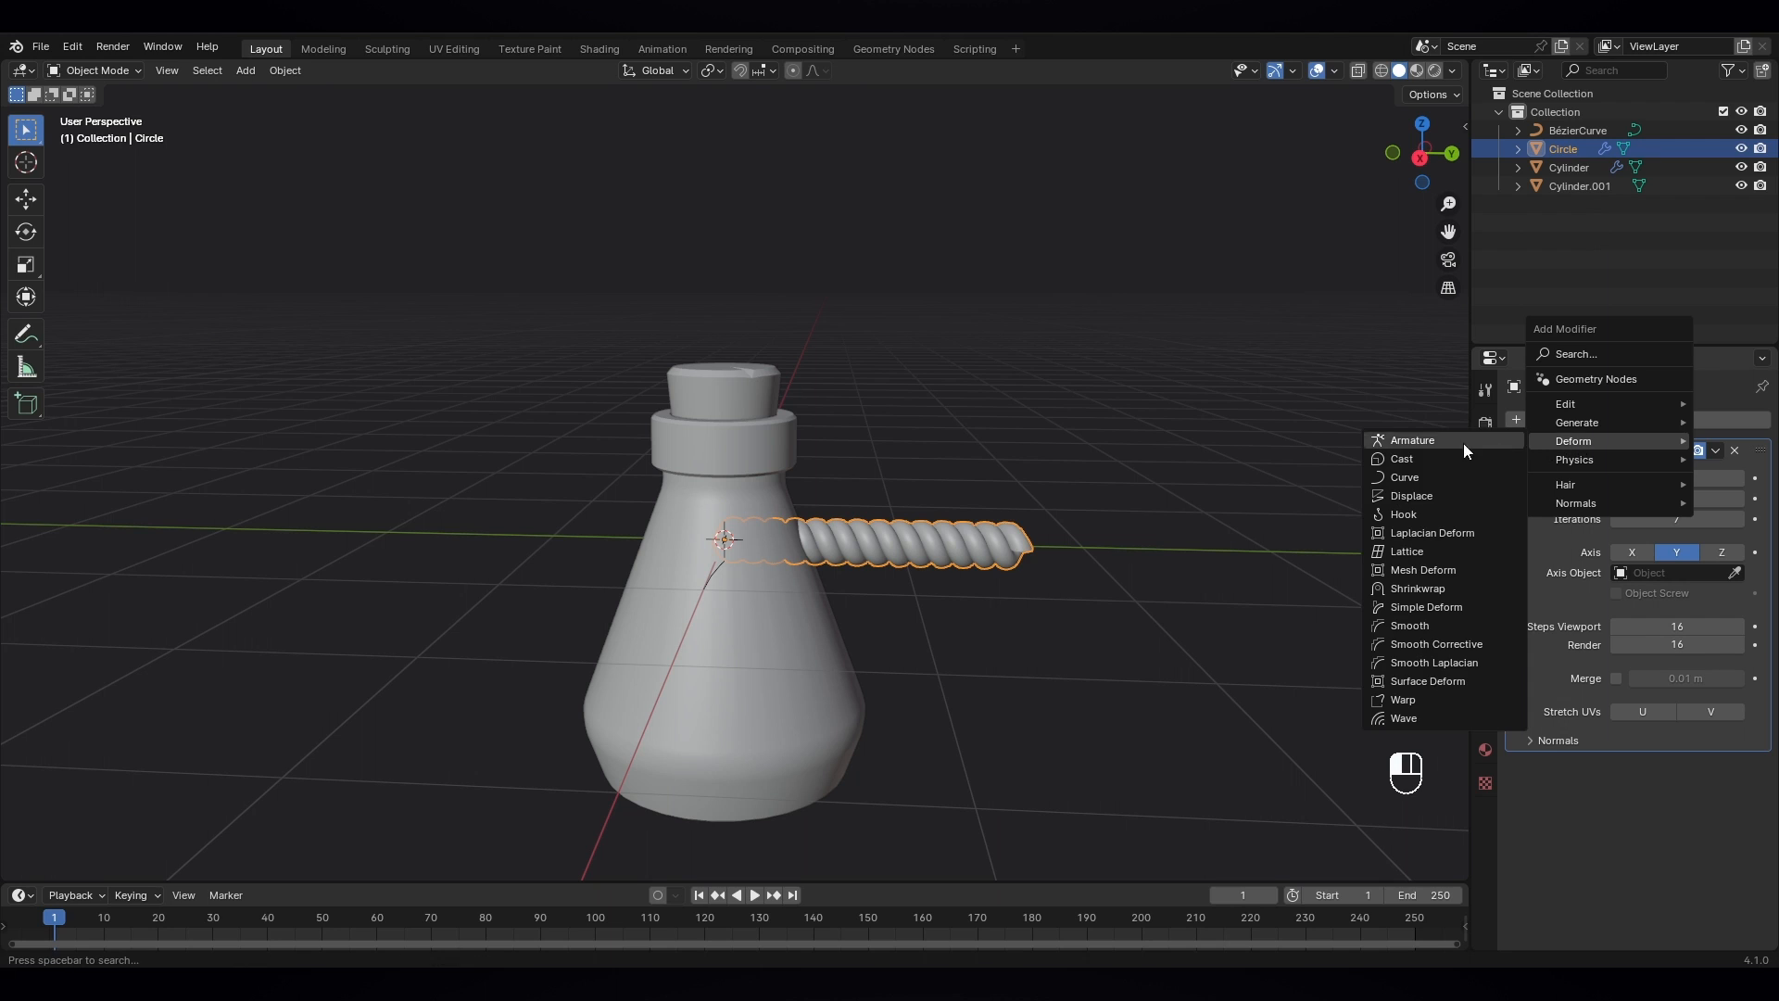
pyautogui.click(1416, 478)
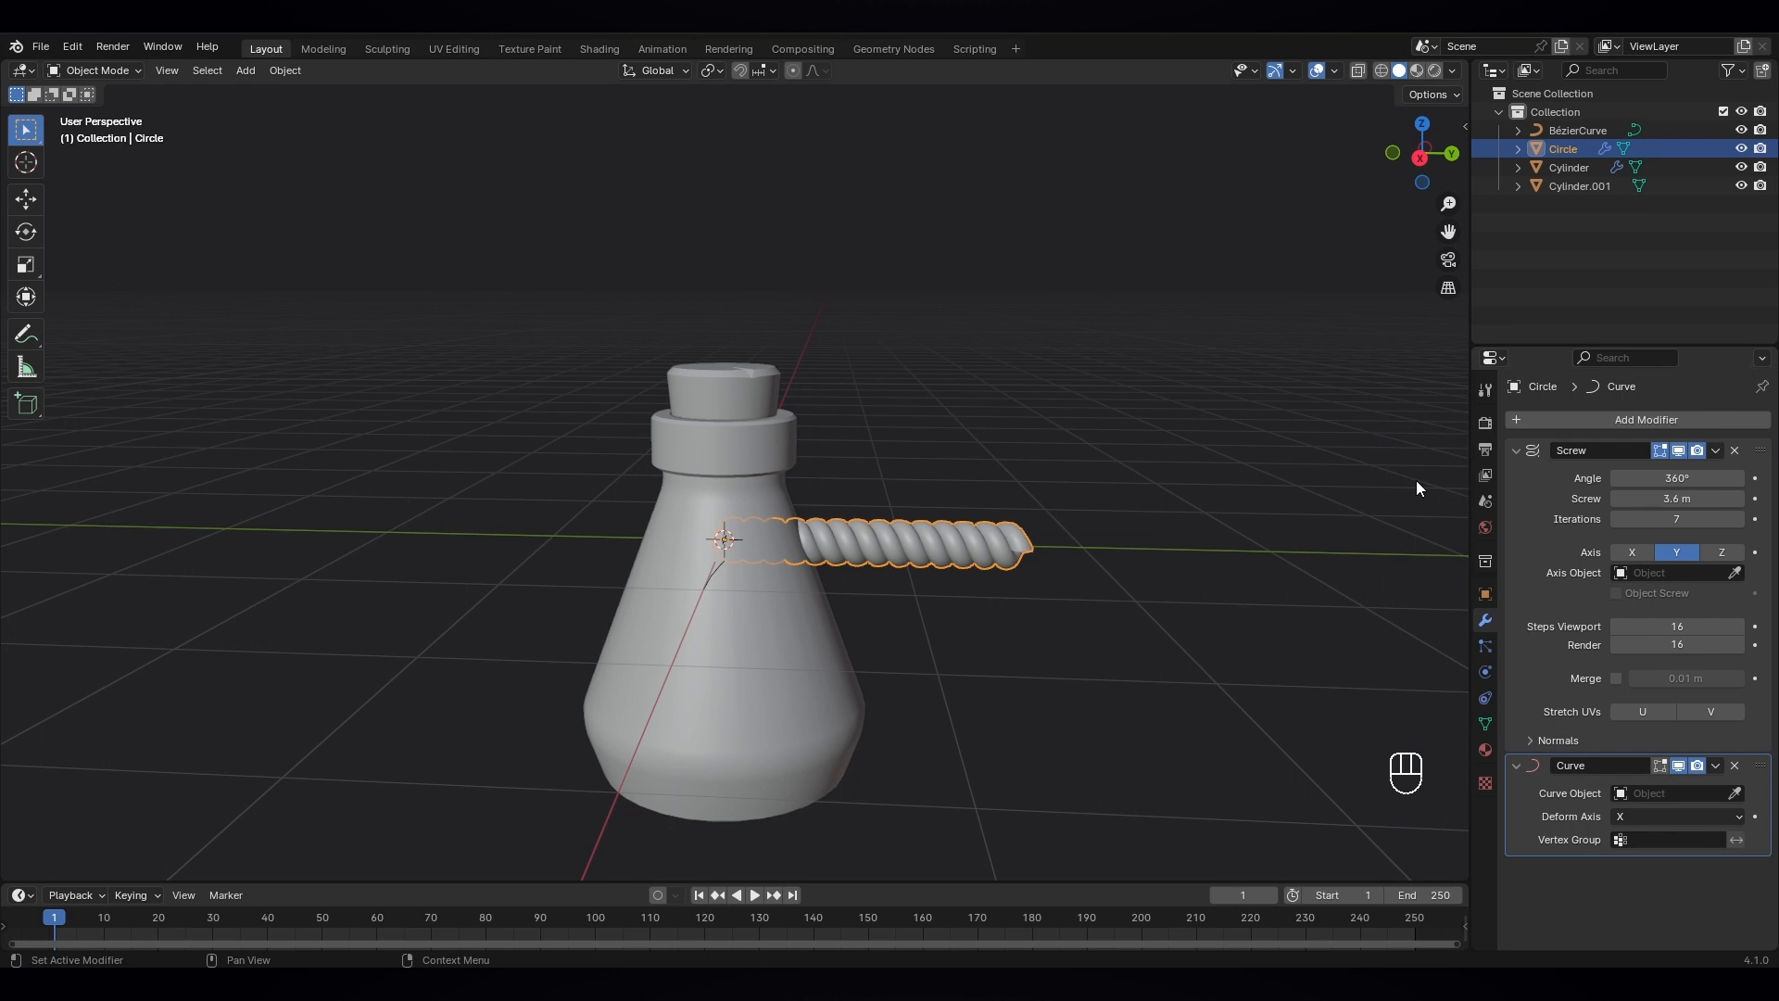
pyautogui.click(1732, 793)
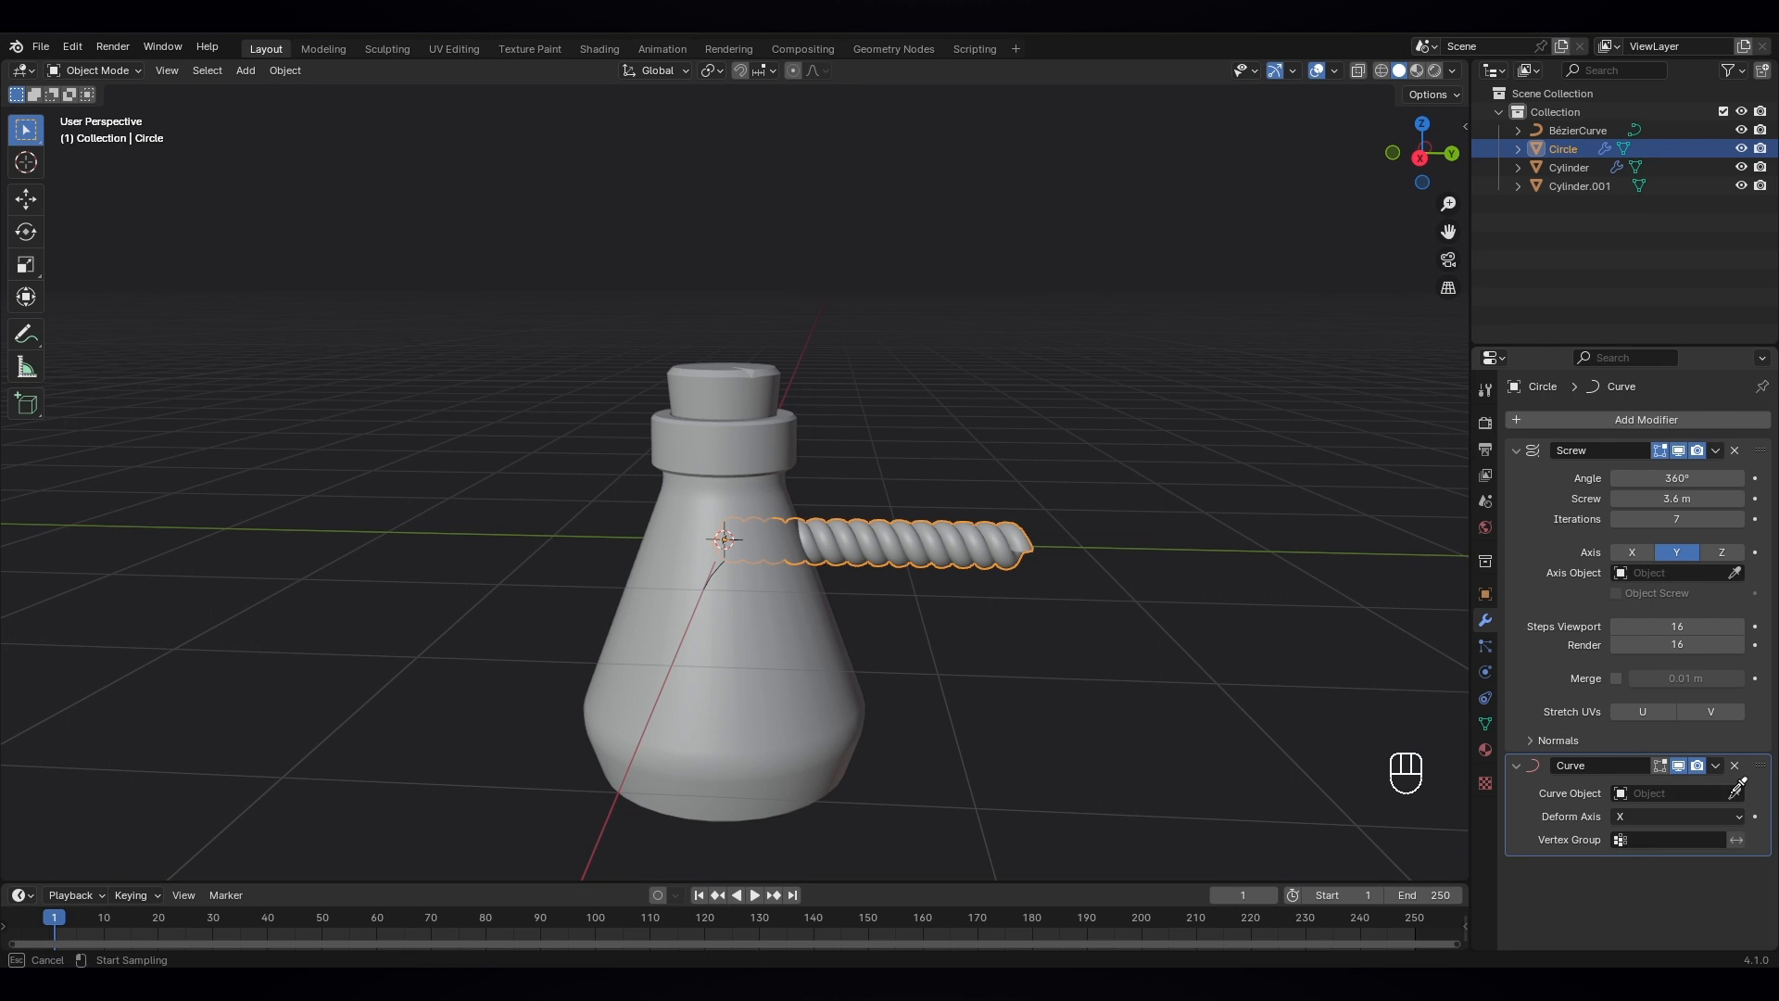
pyautogui.click(716, 569)
# - Set the Curve modifier's deform axis to Y so the rope follows the Bézier curve
pyautogui.moveTo(715, 569); pyautogui.dragTo(762, 547, button='middle')
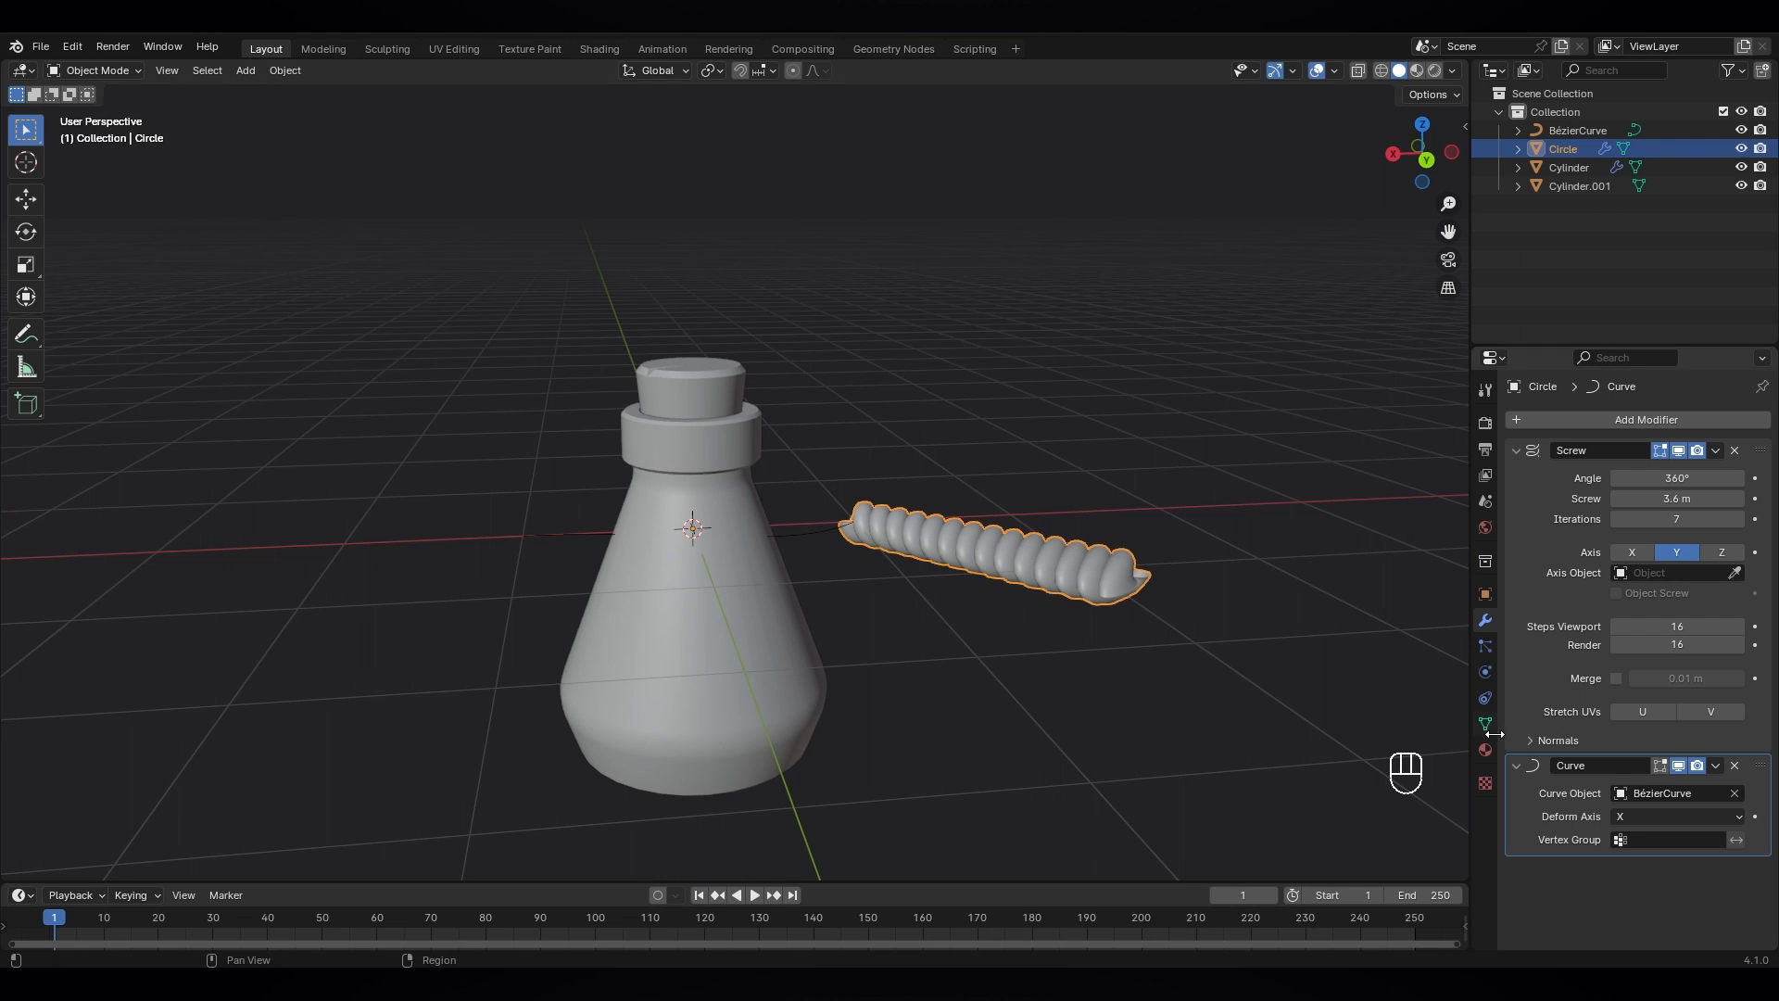
pyautogui.click(1654, 815)
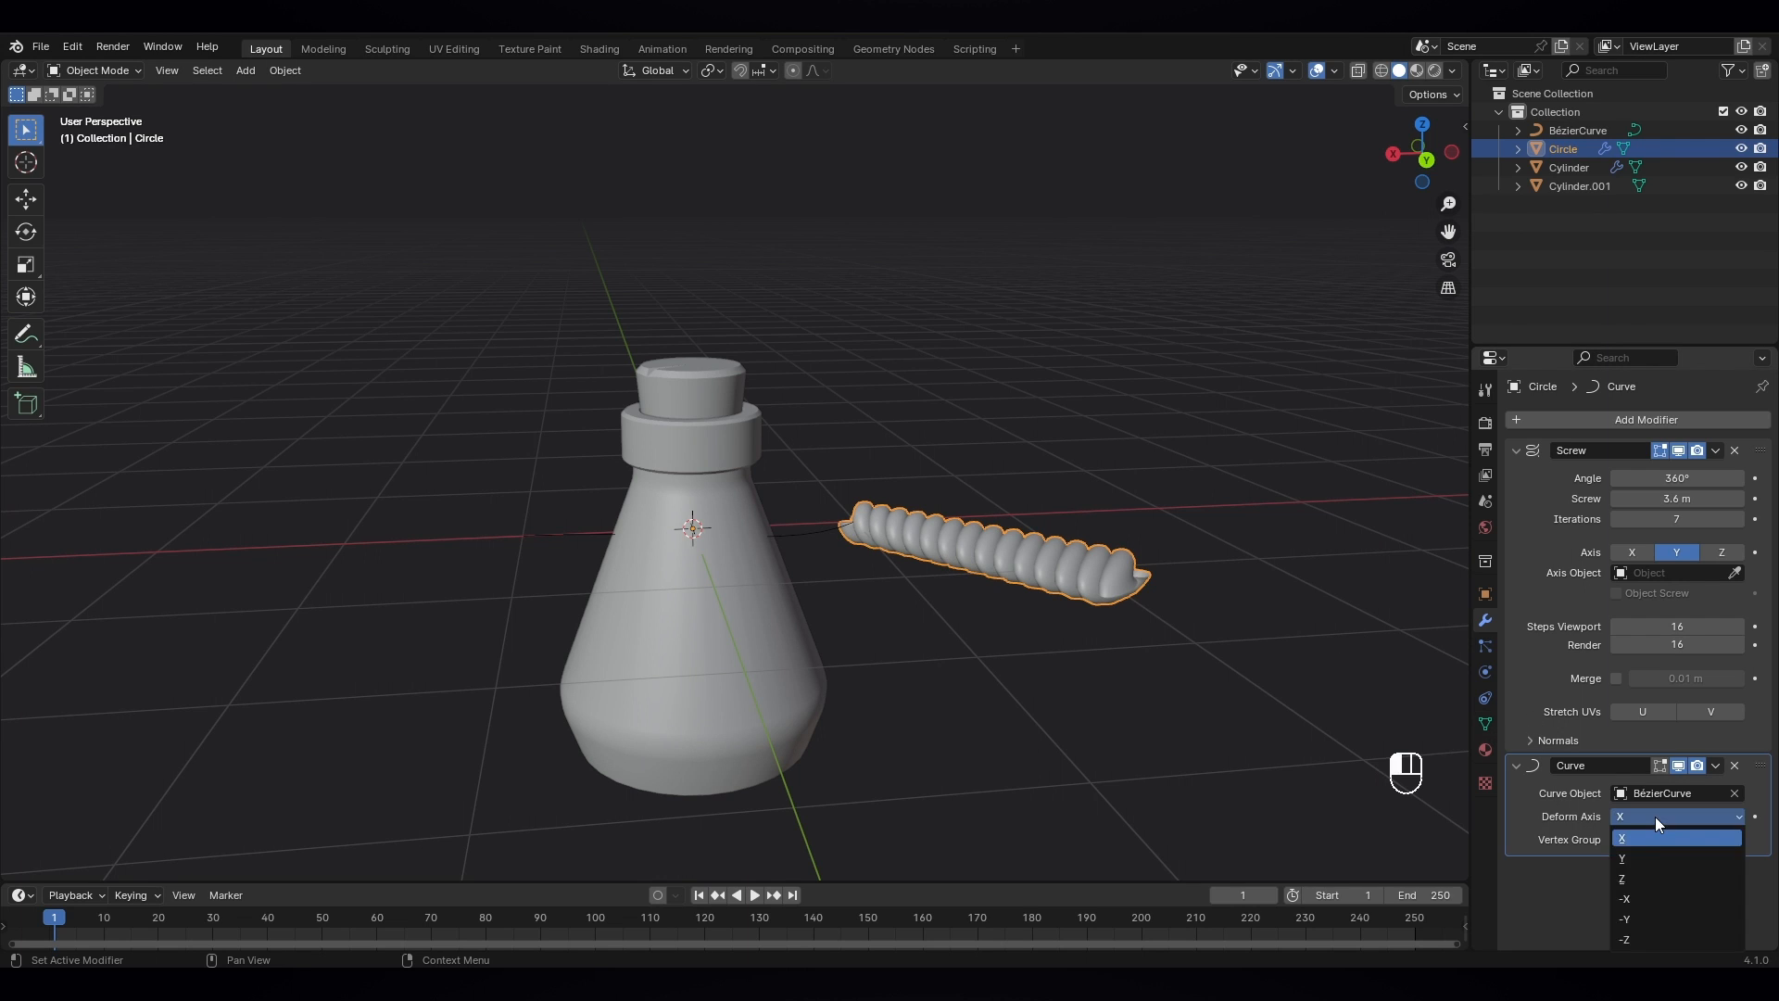
pyautogui.click(1649, 860)
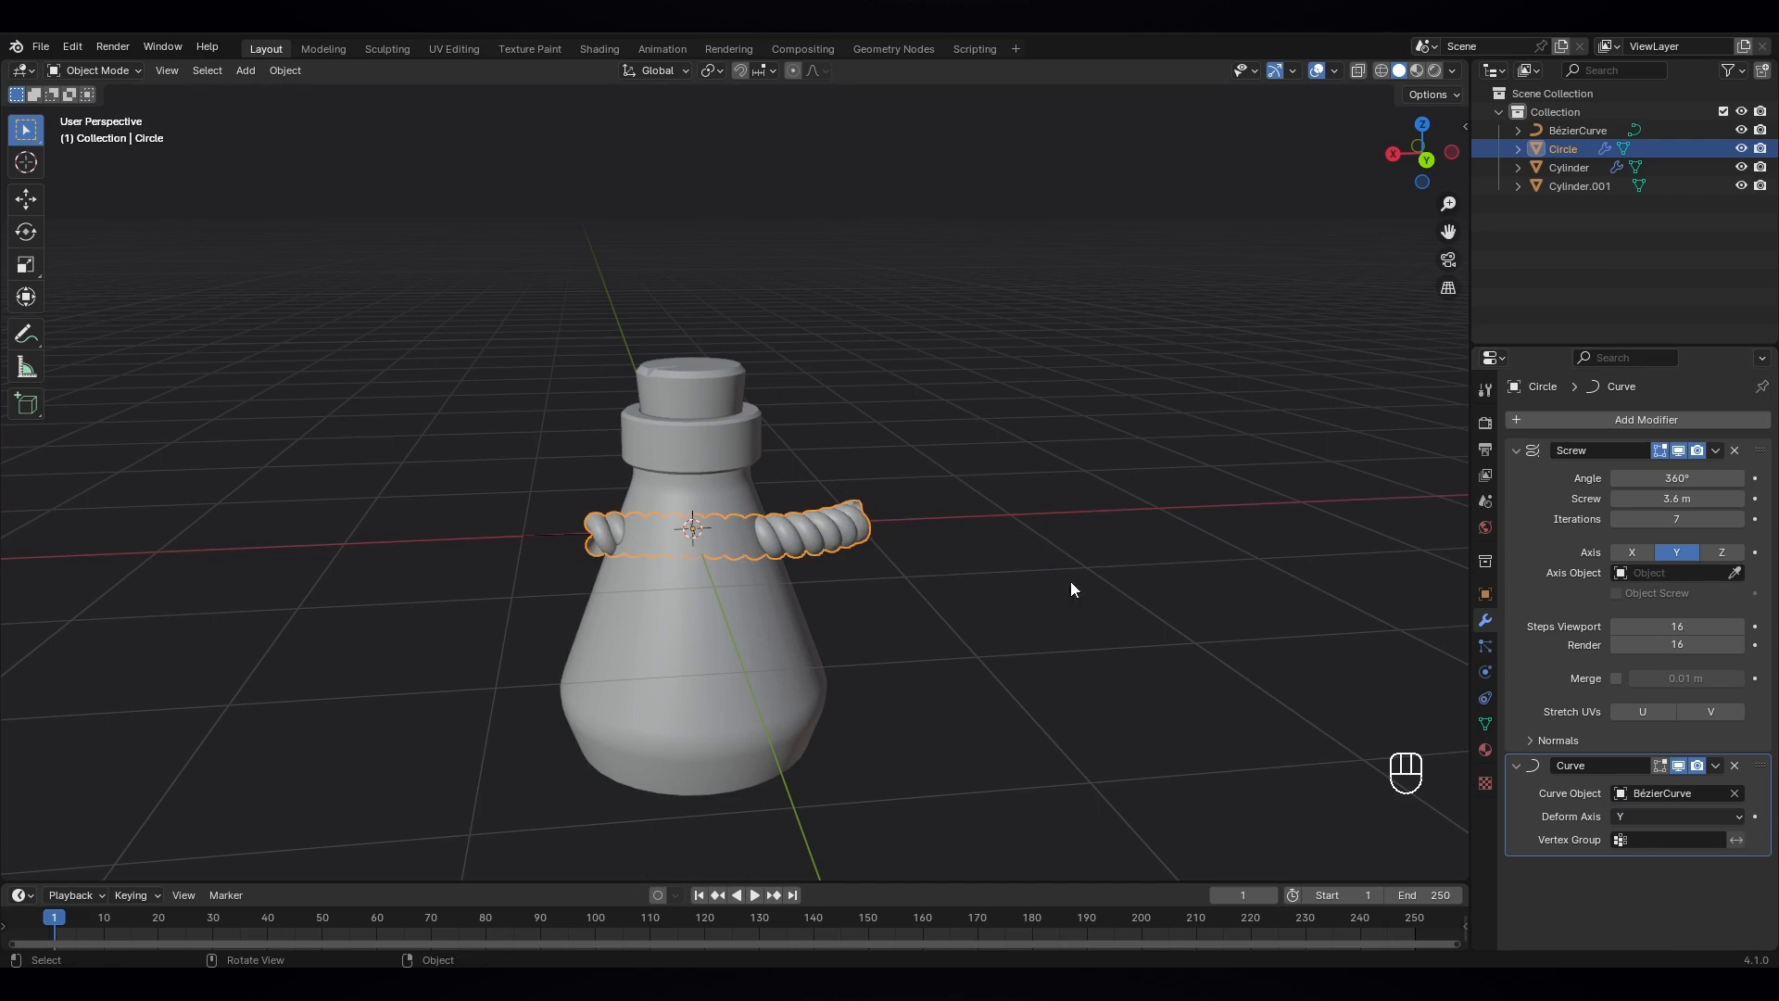
pyautogui.moveTo(1071, 581); pyautogui.dragTo(960, 537, button='middle')
pyautogui.moveTo(707, 582); pyautogui.dragTo(880, 544, button='middle')
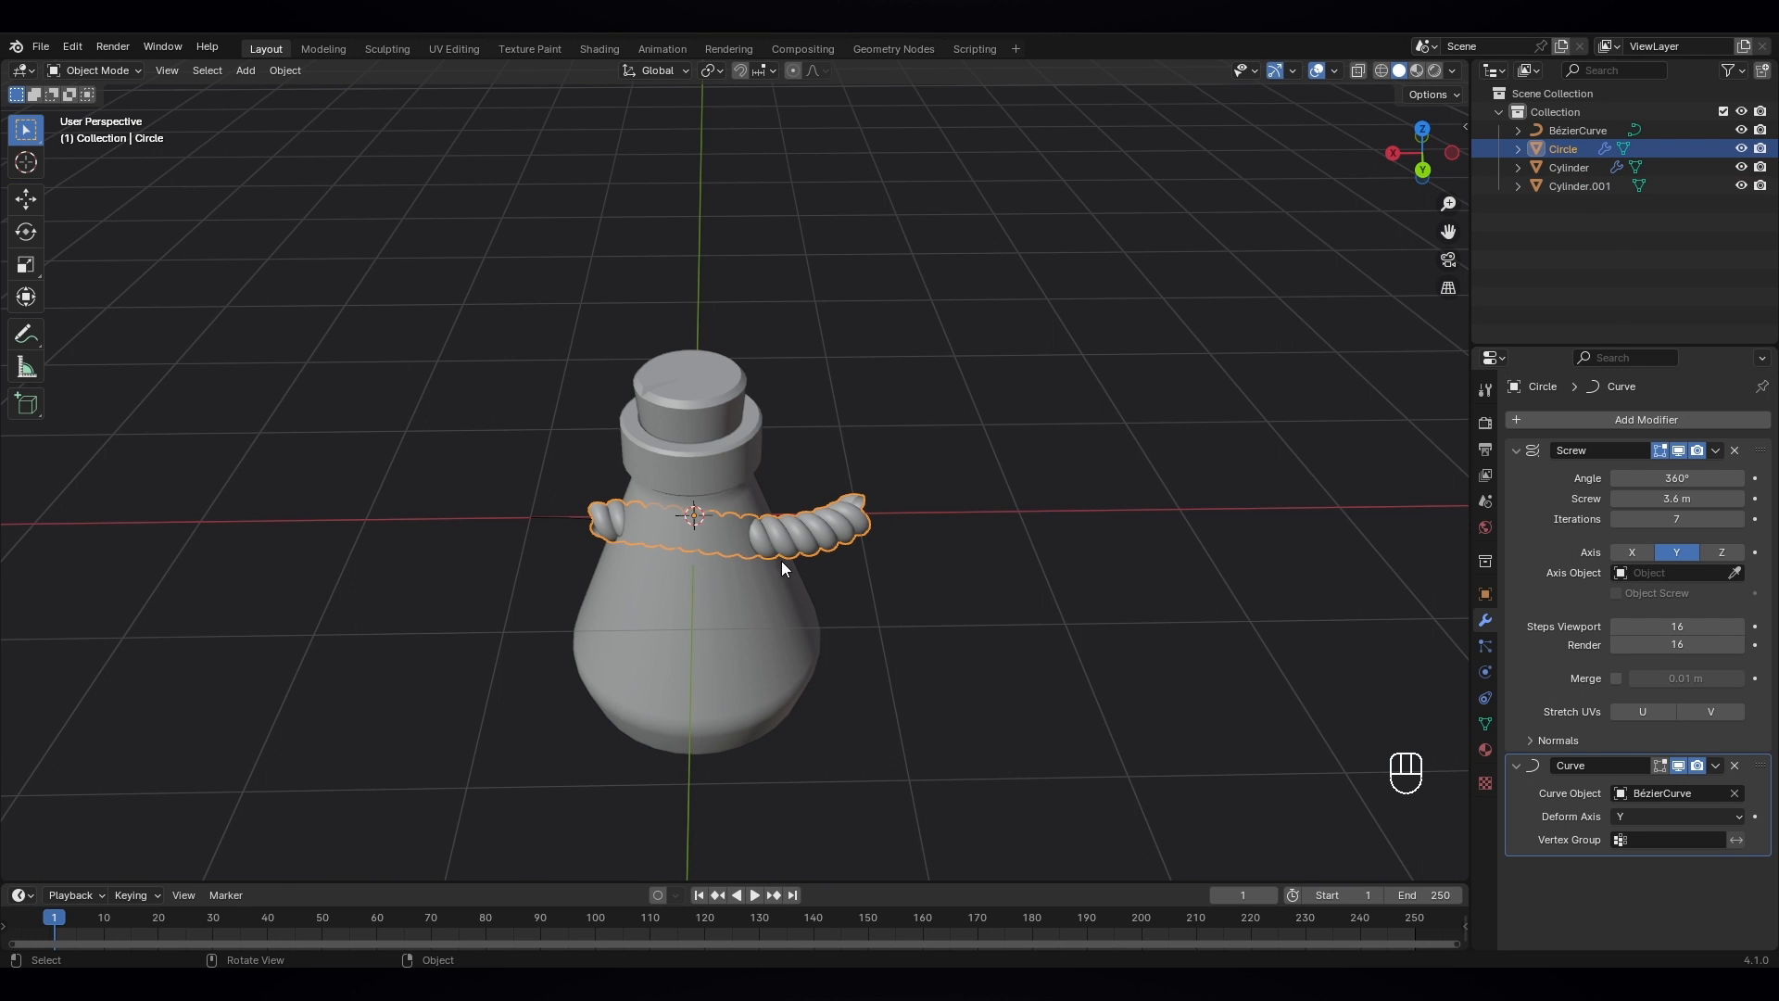
pyautogui.moveTo(550, 515); pyautogui.dragTo(603, 553, button='middle')
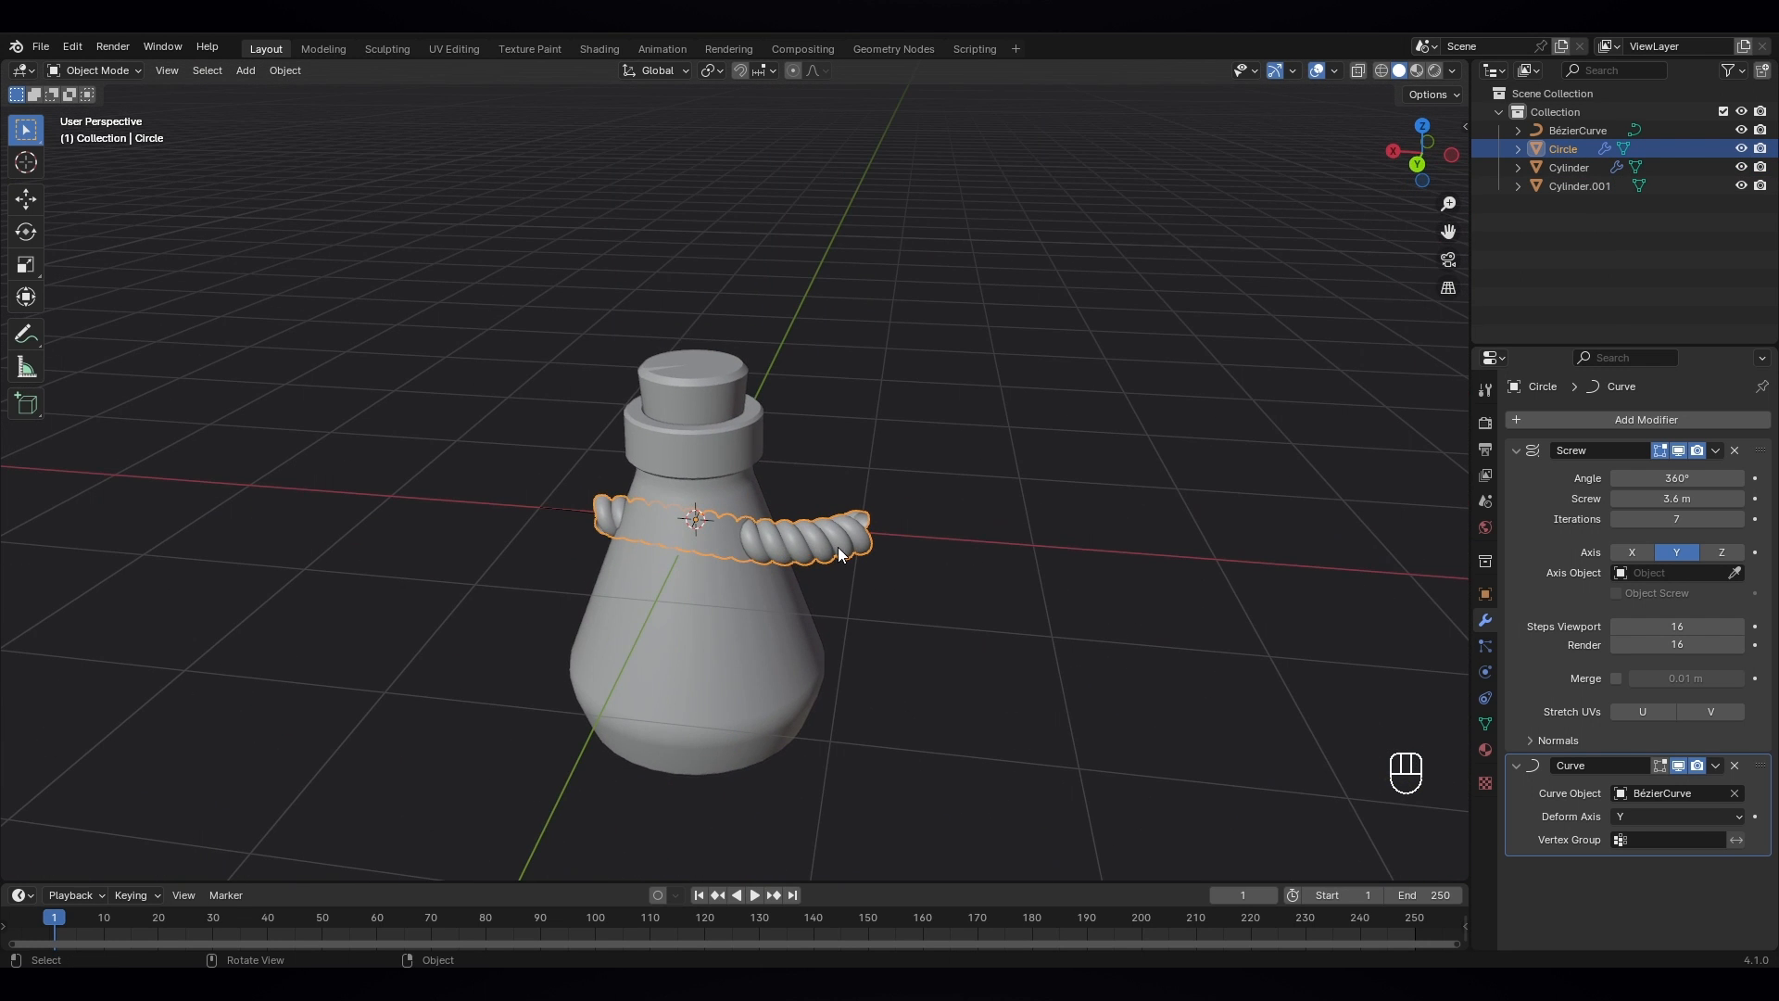
# - Select the Bézier curve together with the rope and move both about 0.1 m in X and 0.3 m in Y, behind the bottle's neck
pyautogui.keyDown('shift'); pyautogui.moveTo(811, 455); pyautogui.dragTo(886, 533); pyautogui.keyUp('shift')
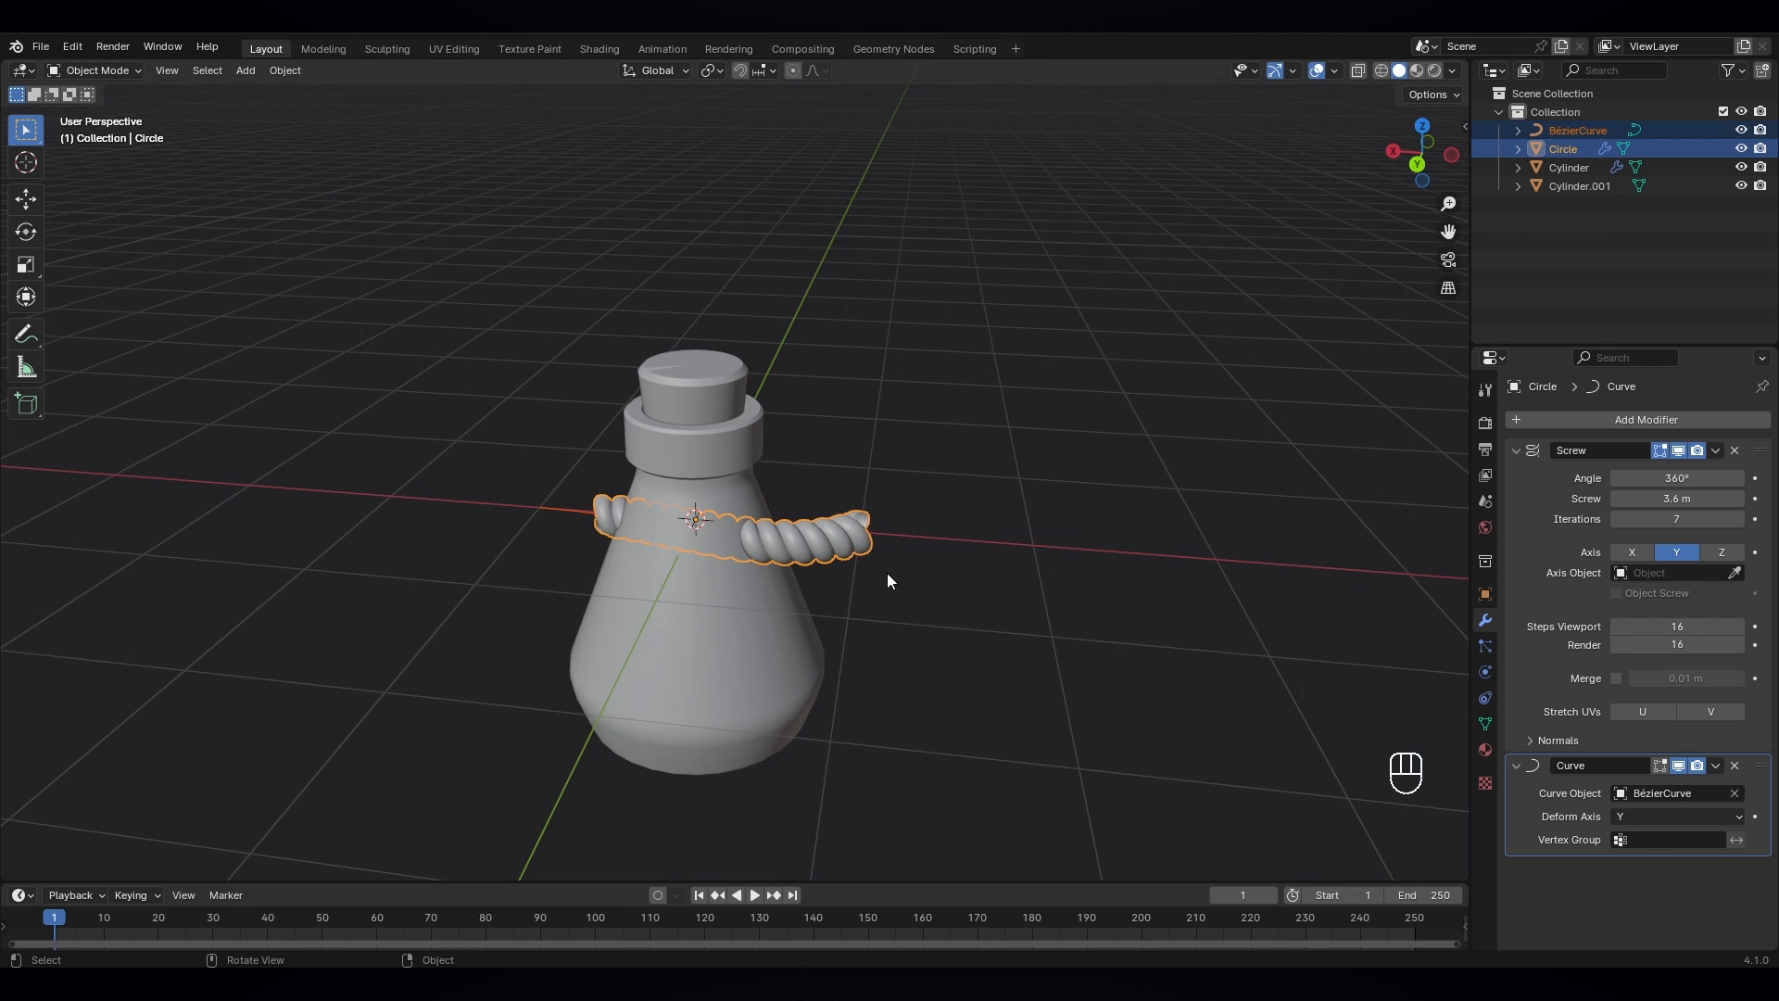
pyautogui.press('KP_7')
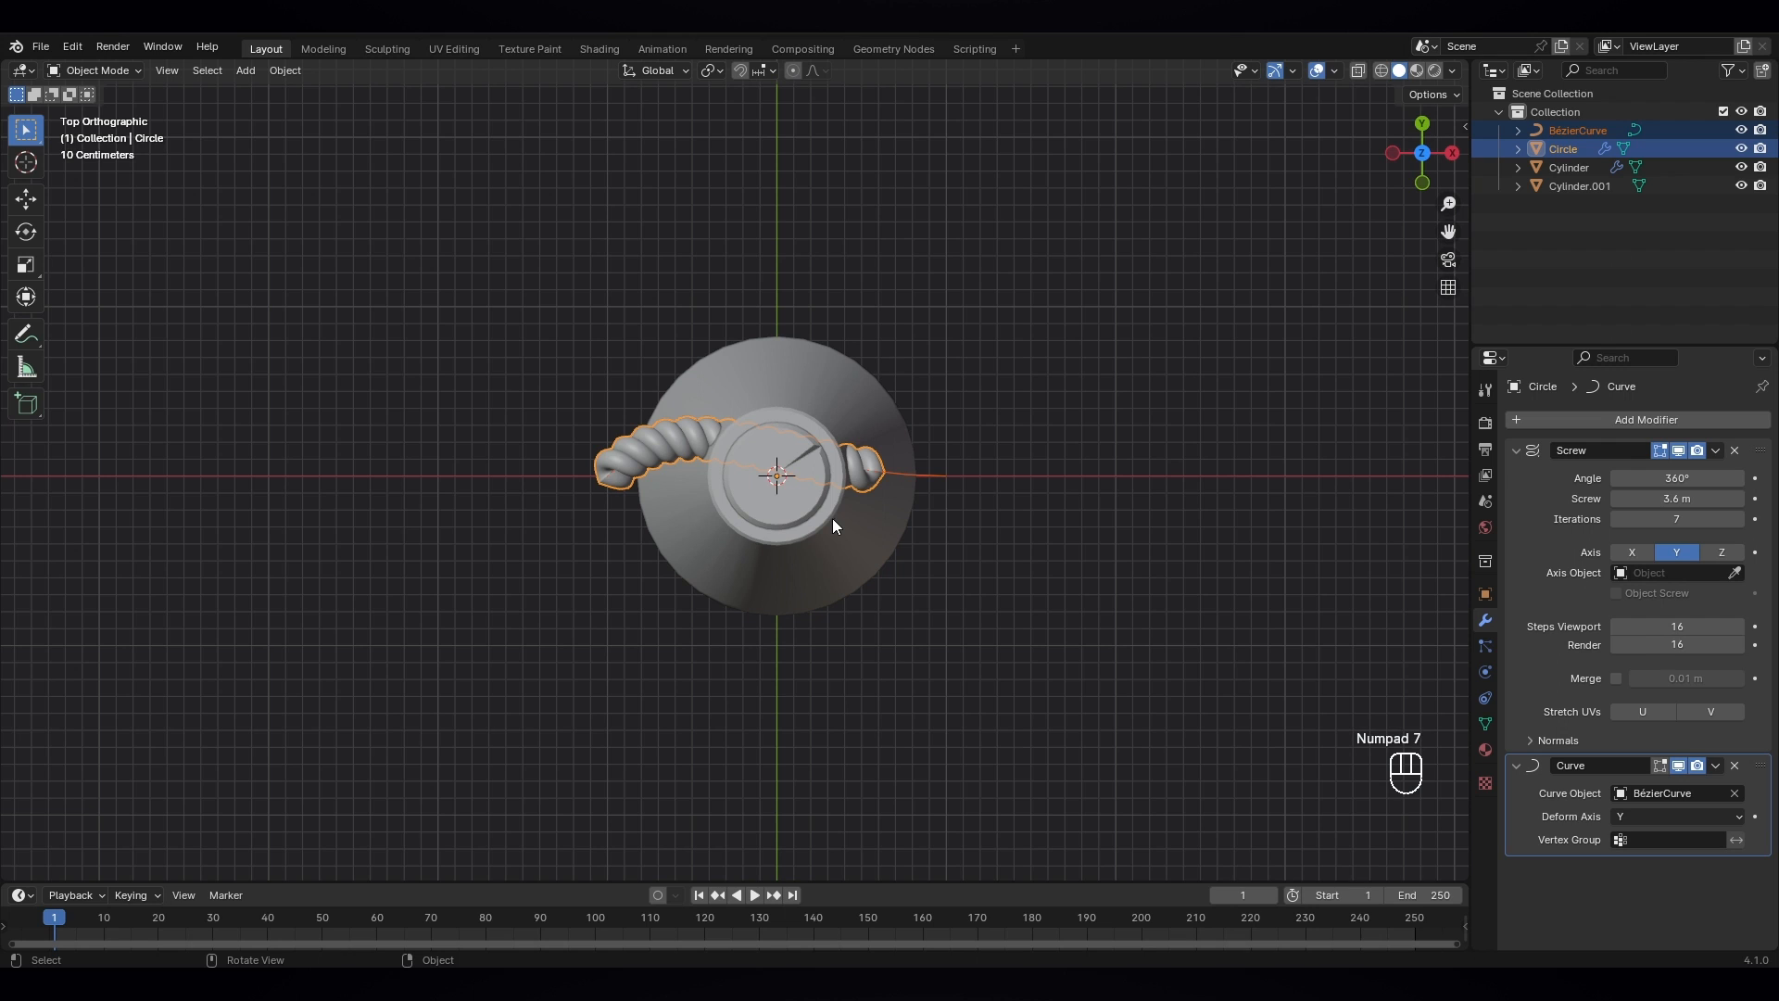
pyautogui.press('g')
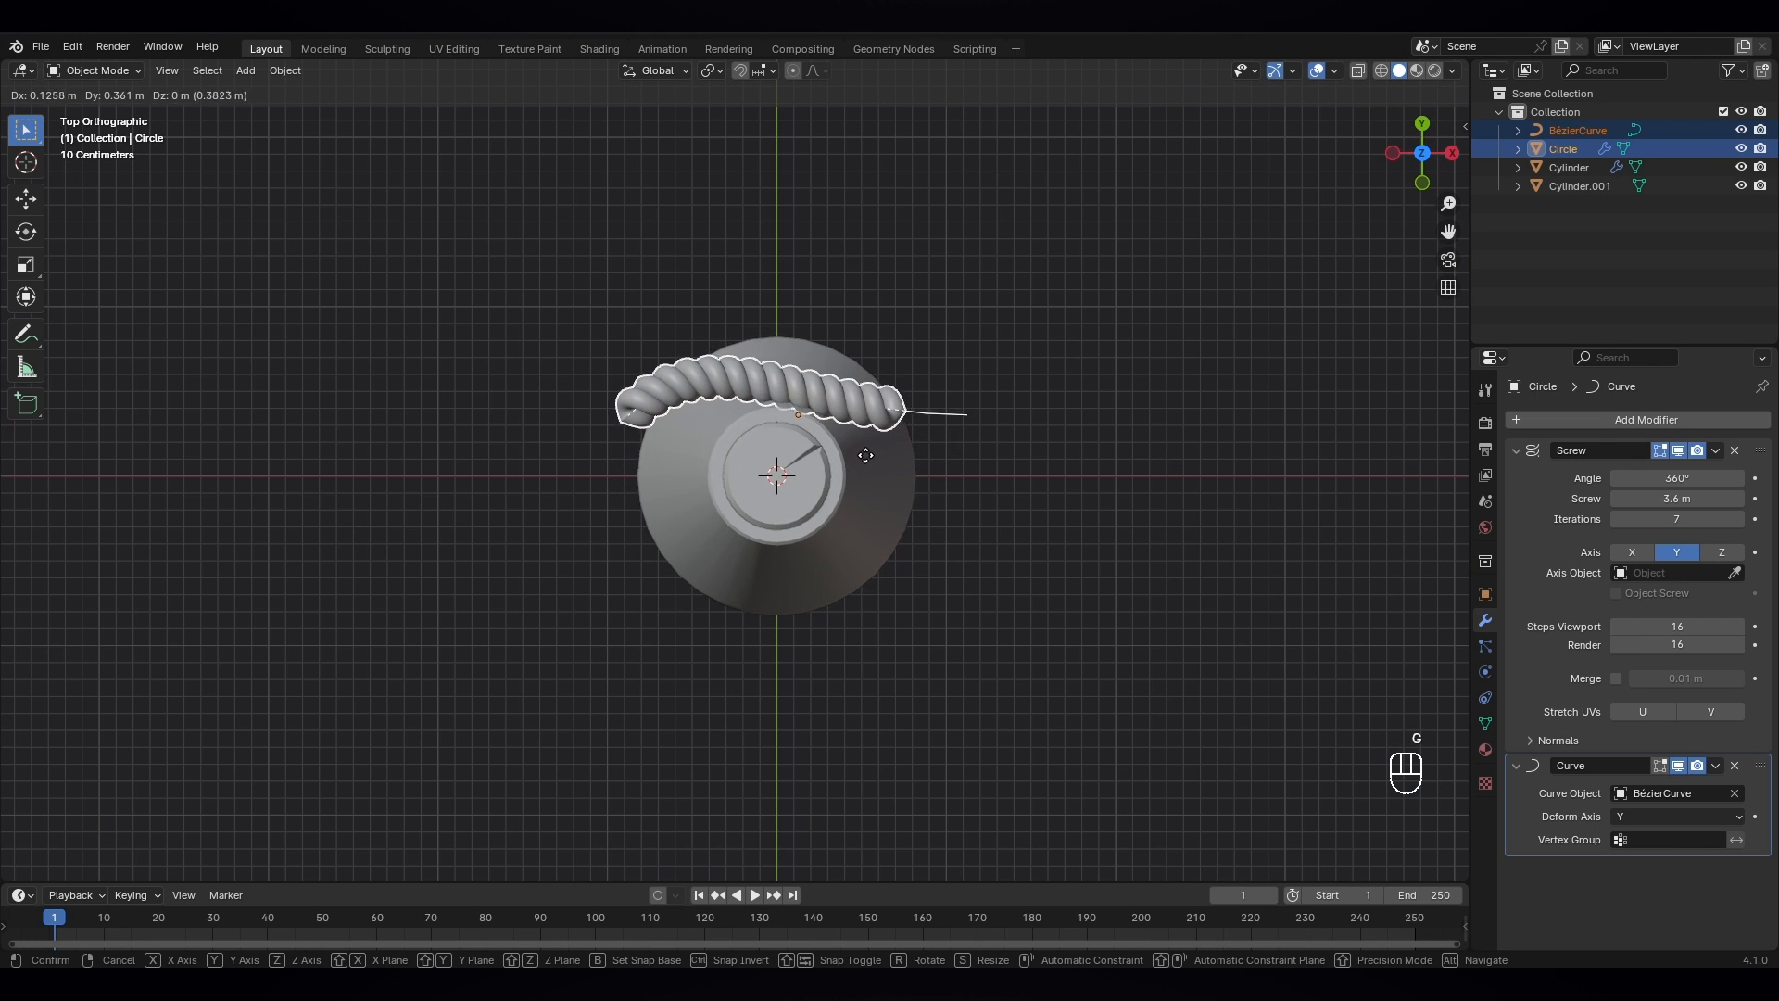
pyautogui.click(862, 461)
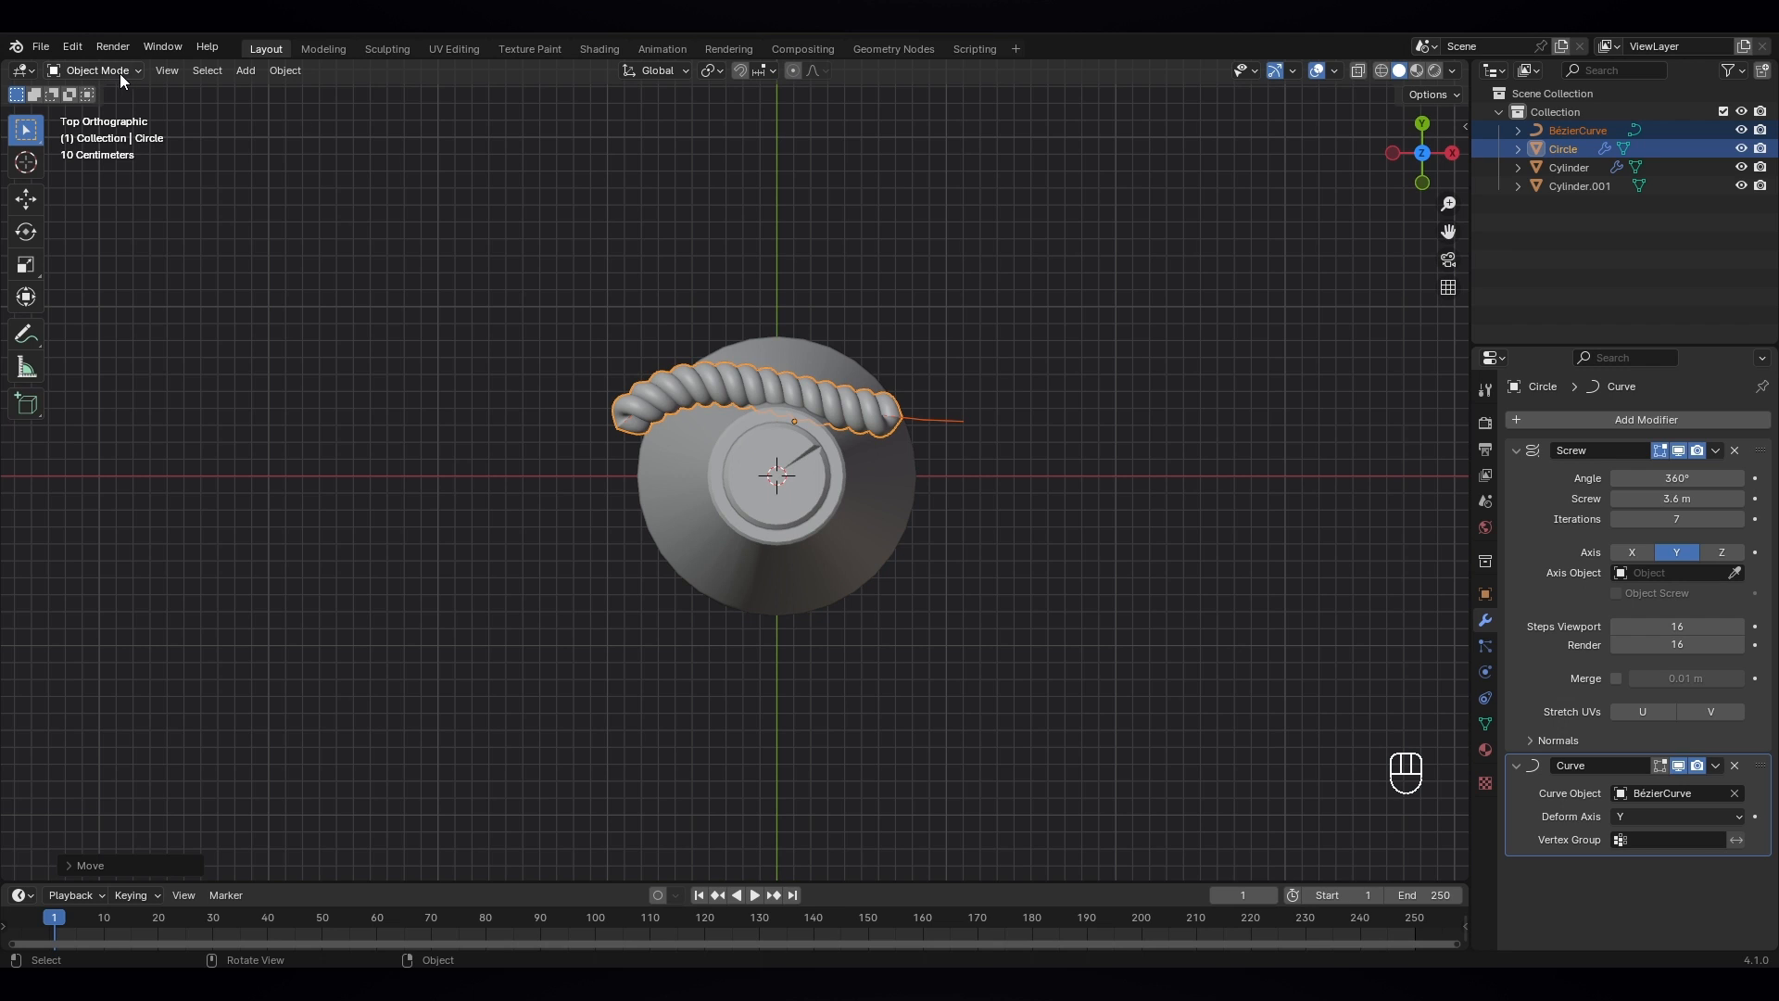
# - Lengthen the rope by setting the Screw modifier's iterations to 22
pyautogui.click(1740, 519)
pyautogui.click(1739, 520)
pyautogui.click(1740, 519)
pyautogui.click(1740, 520)
pyautogui.click(1740, 519)
pyautogui.click(1740, 520)
pyautogui.click(1740, 520)
pyautogui.click(1740, 520)
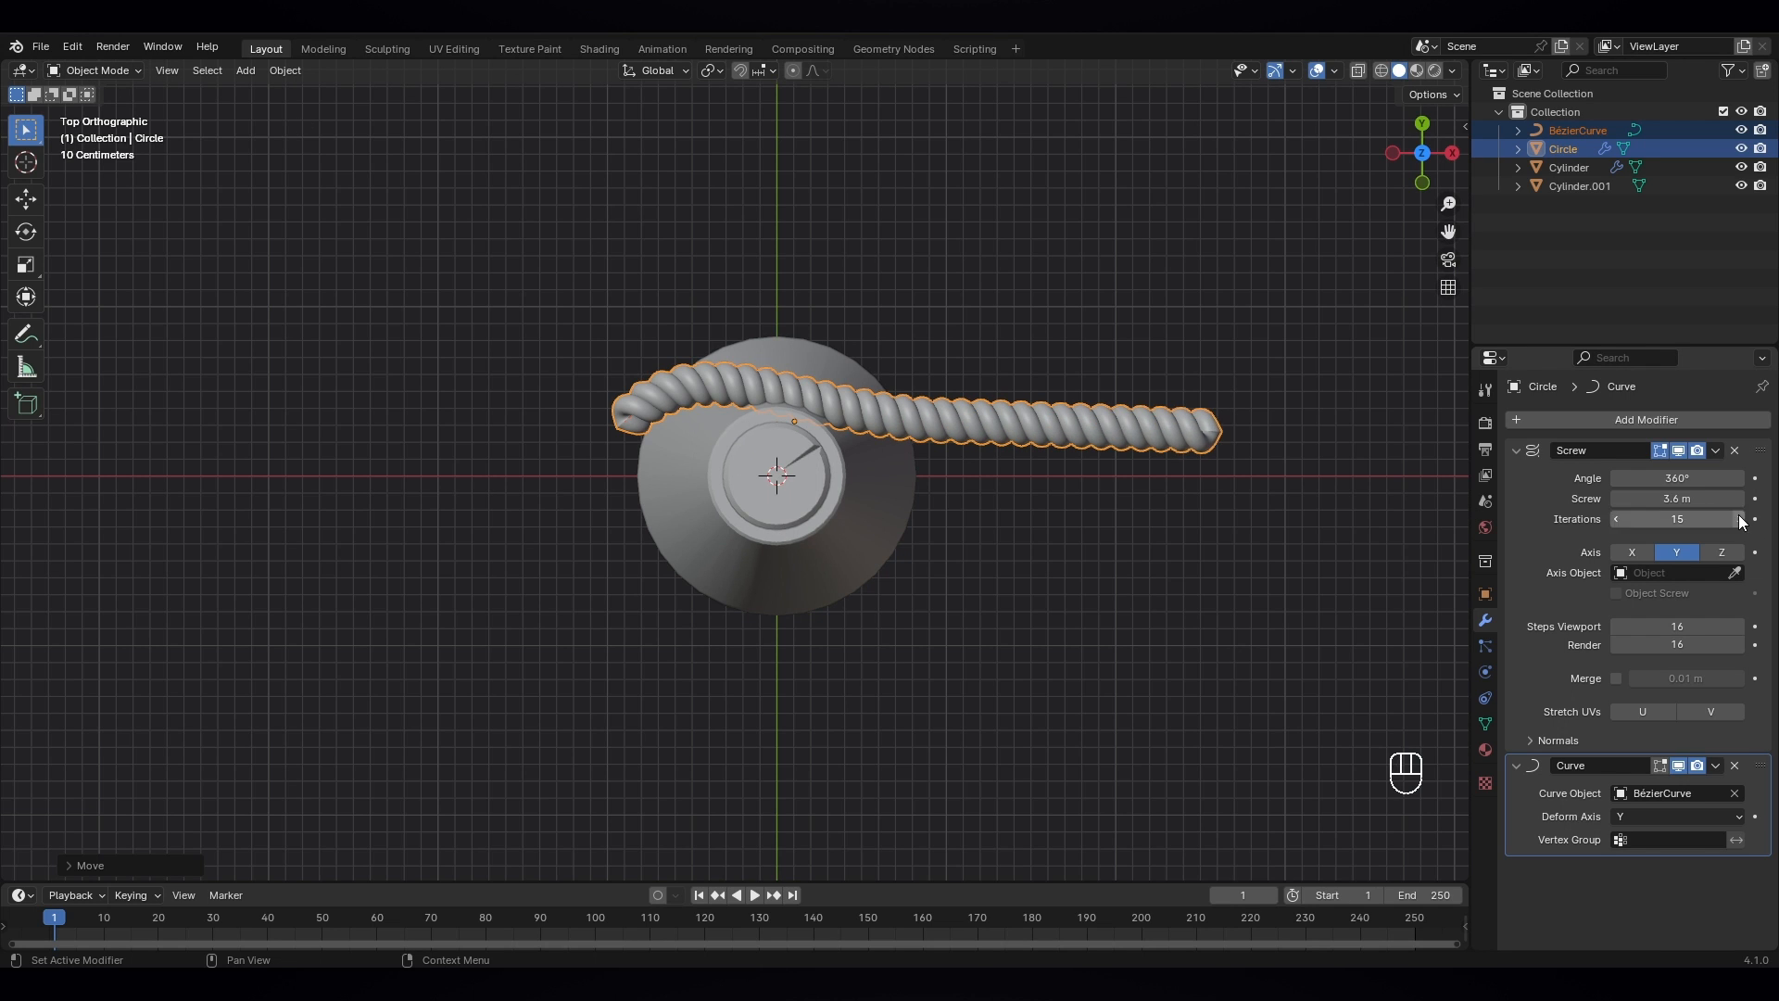
pyautogui.click(1740, 520)
pyautogui.click(1740, 520)
pyautogui.click(1740, 520)
pyautogui.click(1740, 519)
pyautogui.click(1740, 520)
pyautogui.click(1740, 519)
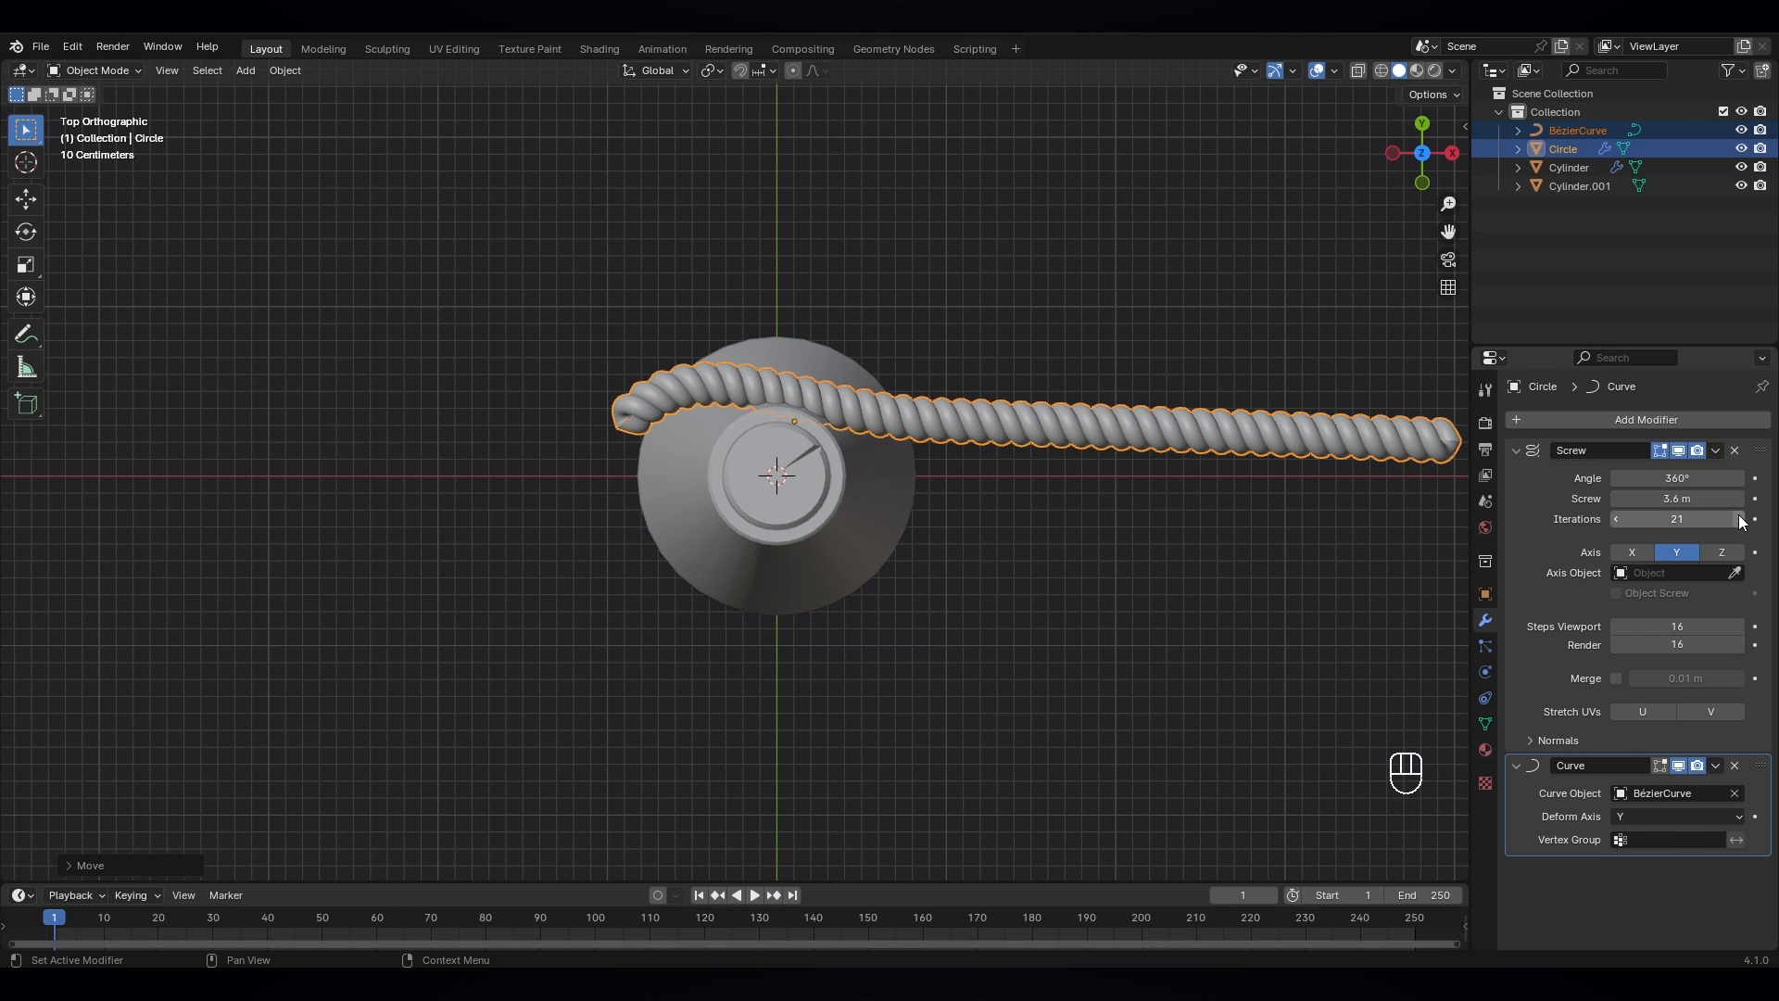
pyautogui.click(1740, 519)
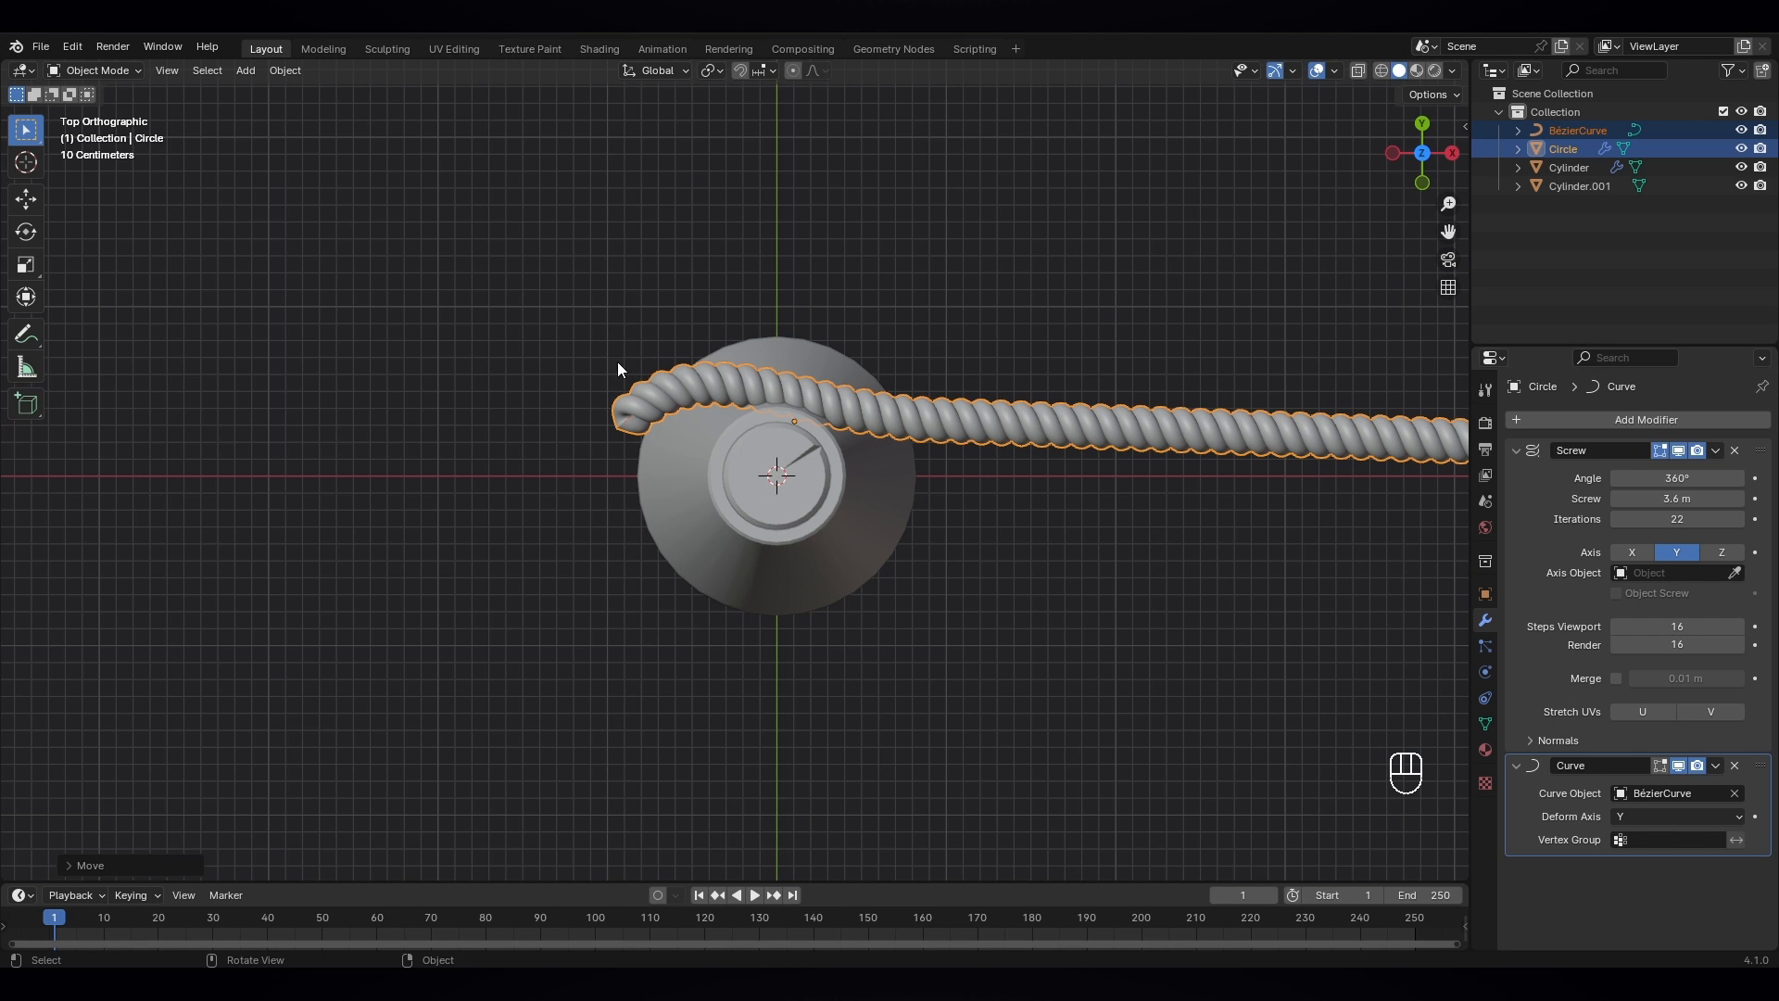
pyautogui.click(91, 75)
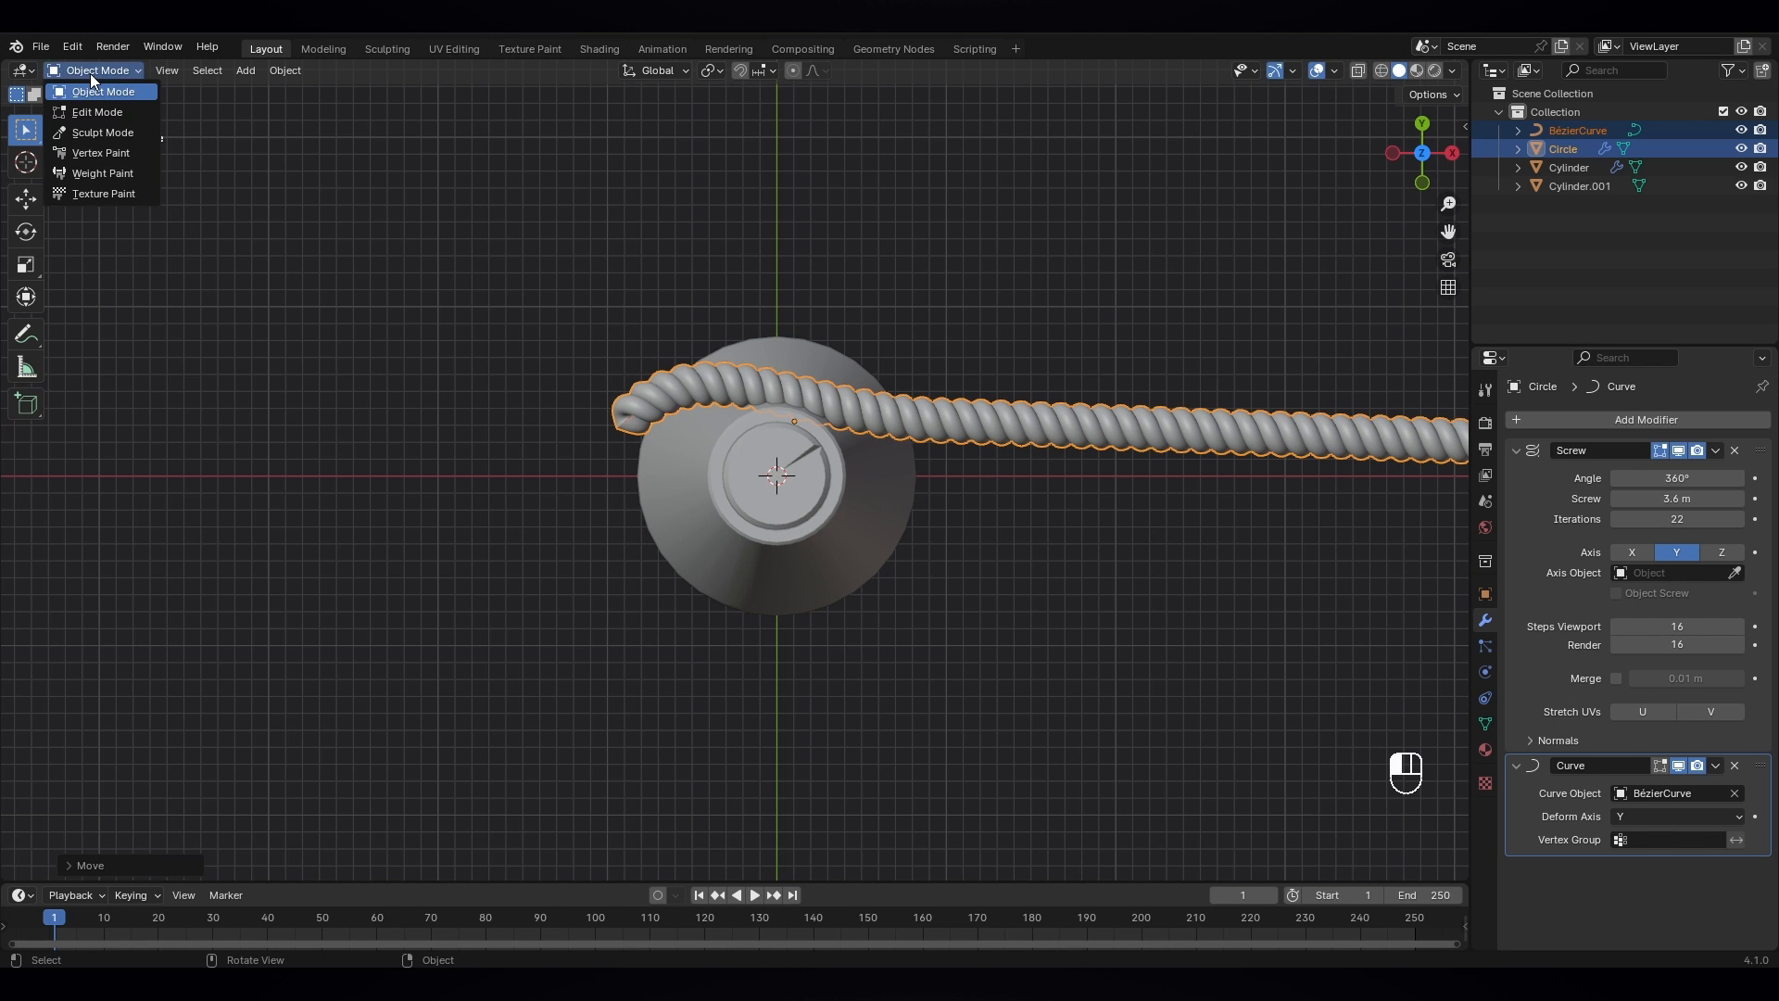
pyautogui.click(92, 113)
pyautogui.scroll(2, 852, 394)
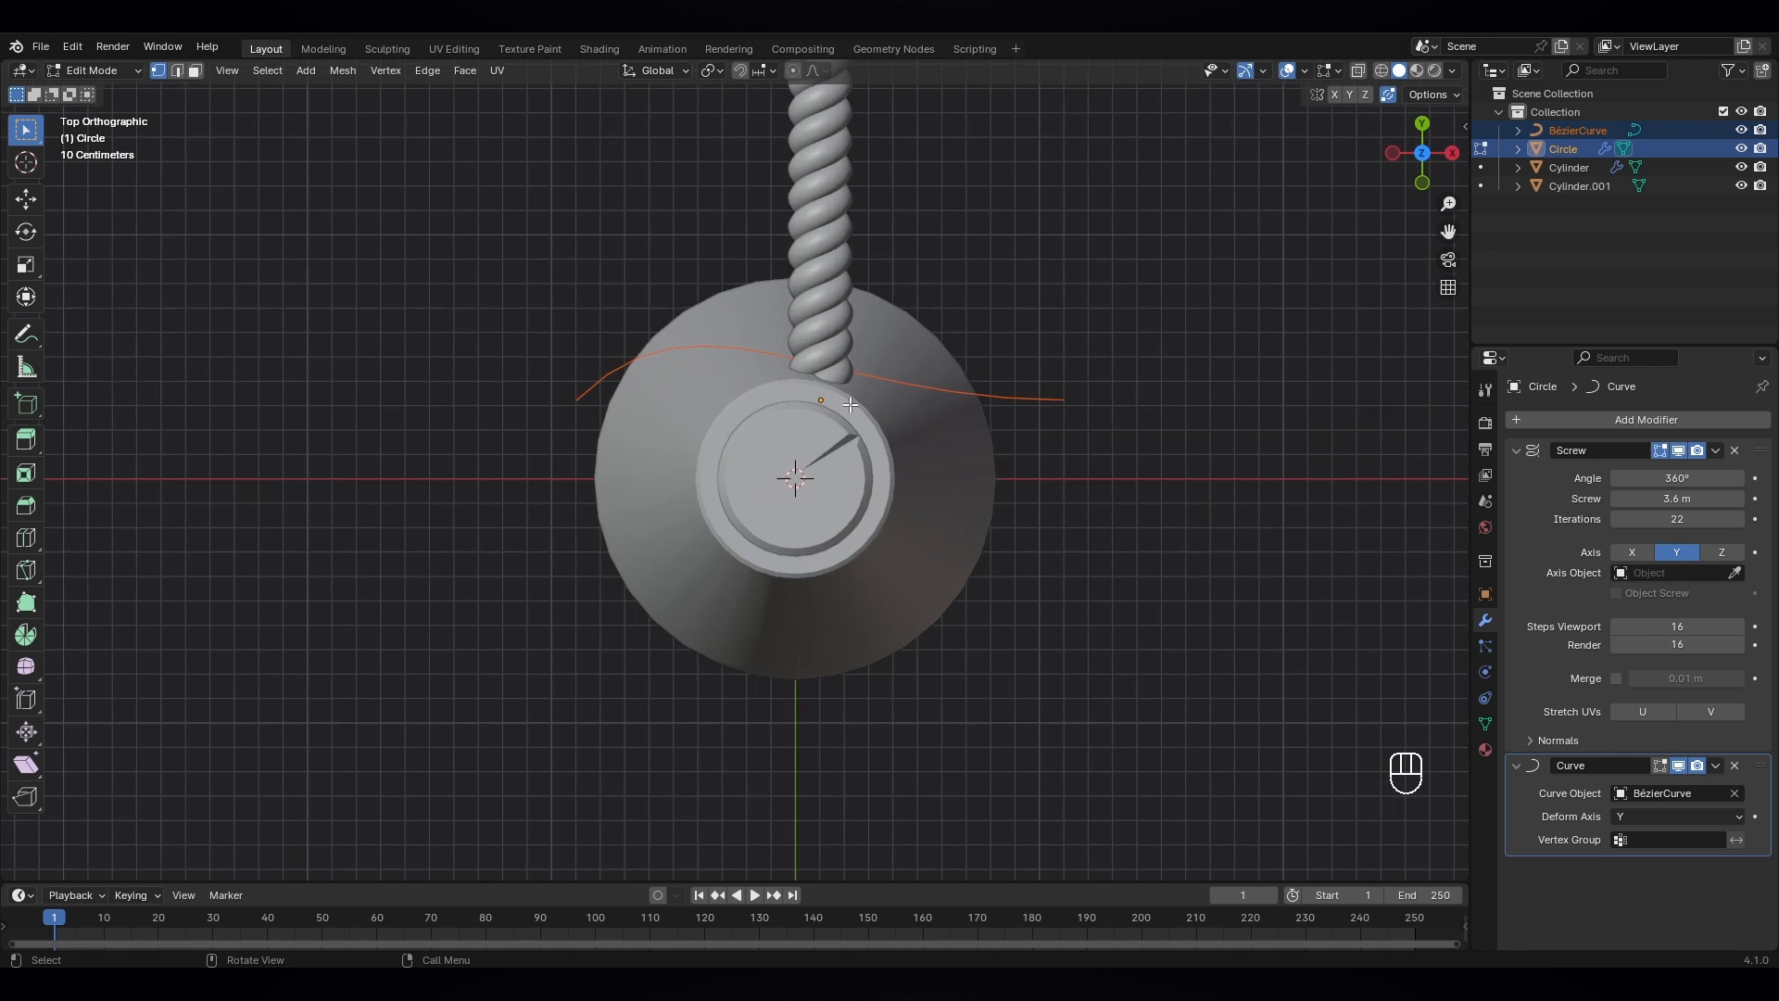
pyautogui.scroll(-5, 790, 387)
pyautogui.scroll(3, 838, 454)
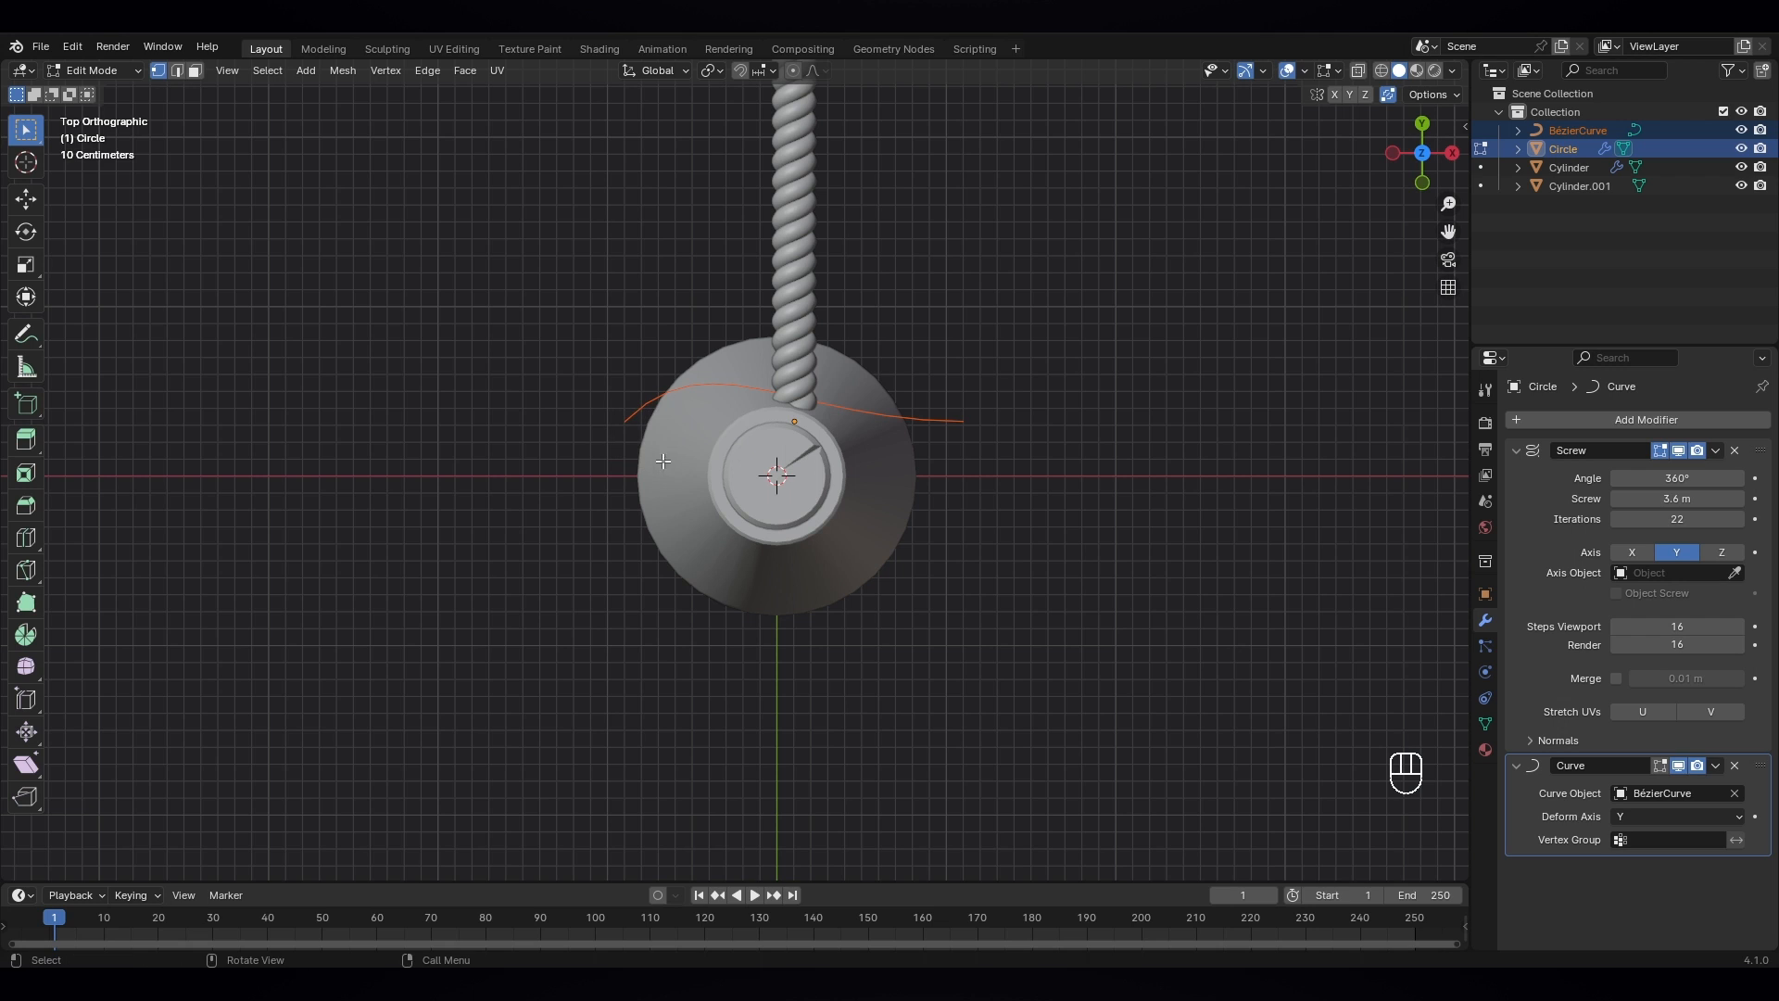
pyautogui.click(102, 72)
pyautogui.click(91, 109)
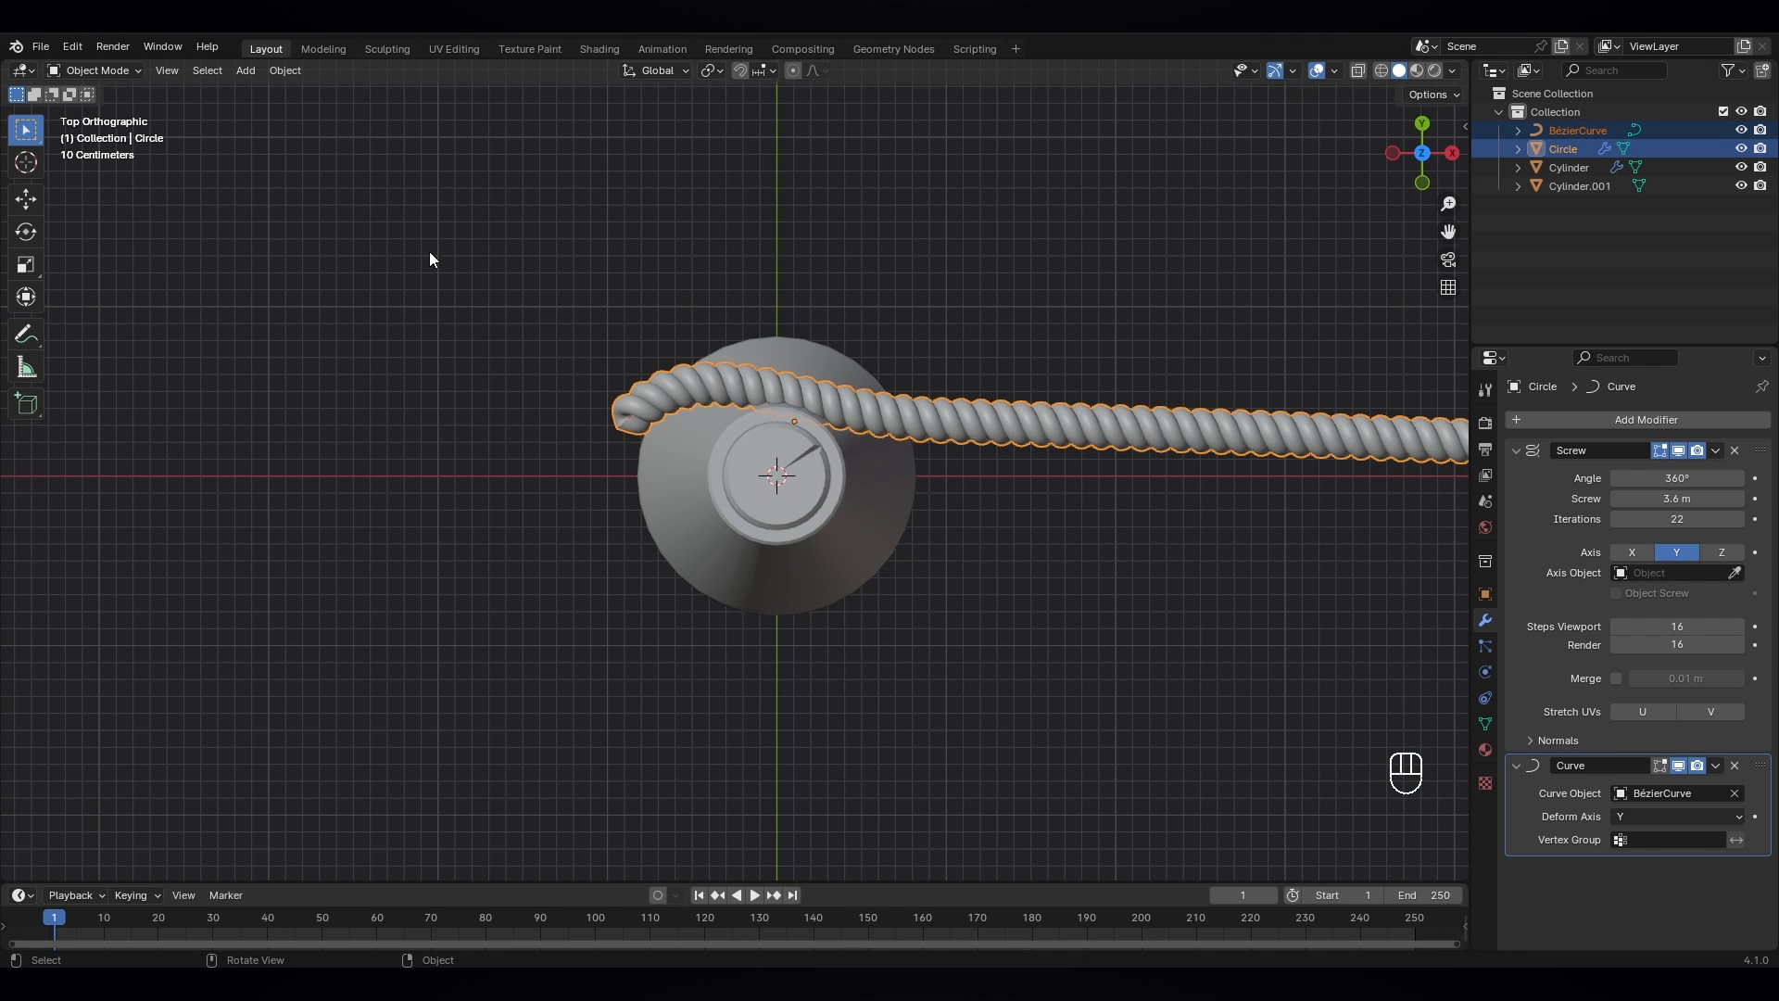
# - Edit the Bézier curve on its own, slightly rotating and moving its left end point beside the bottle
pyautogui.click(1572, 131)
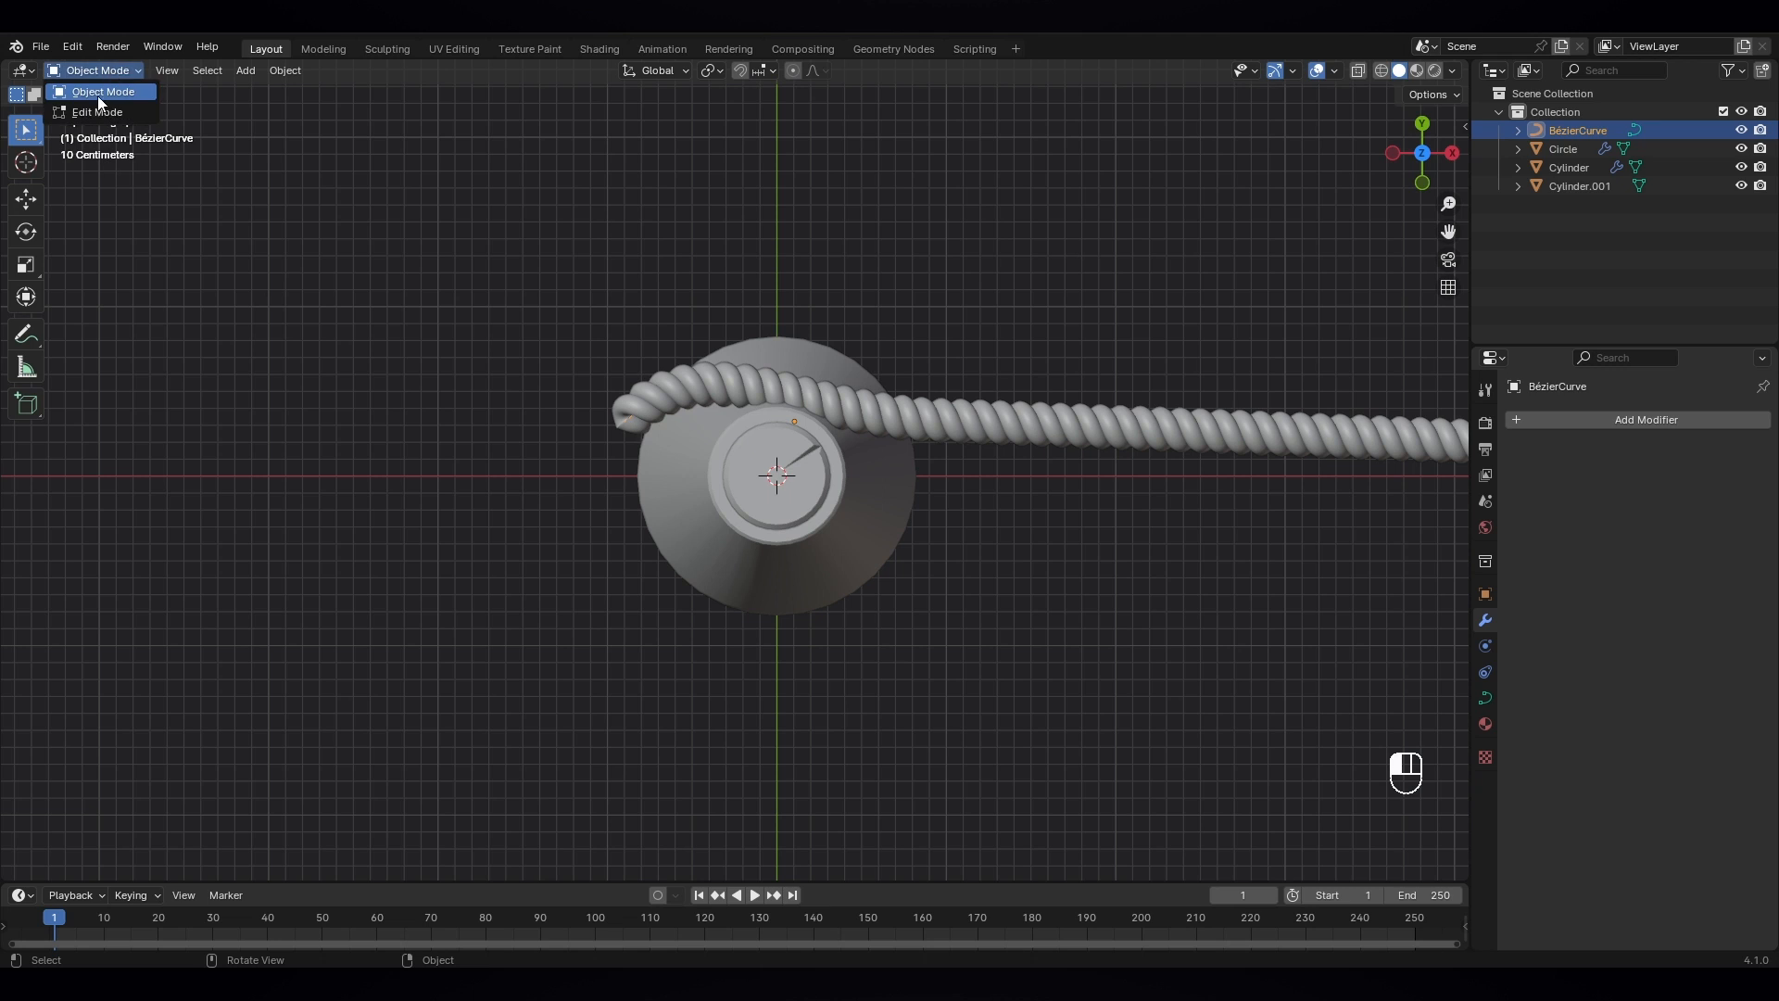
pyautogui.click(102, 110)
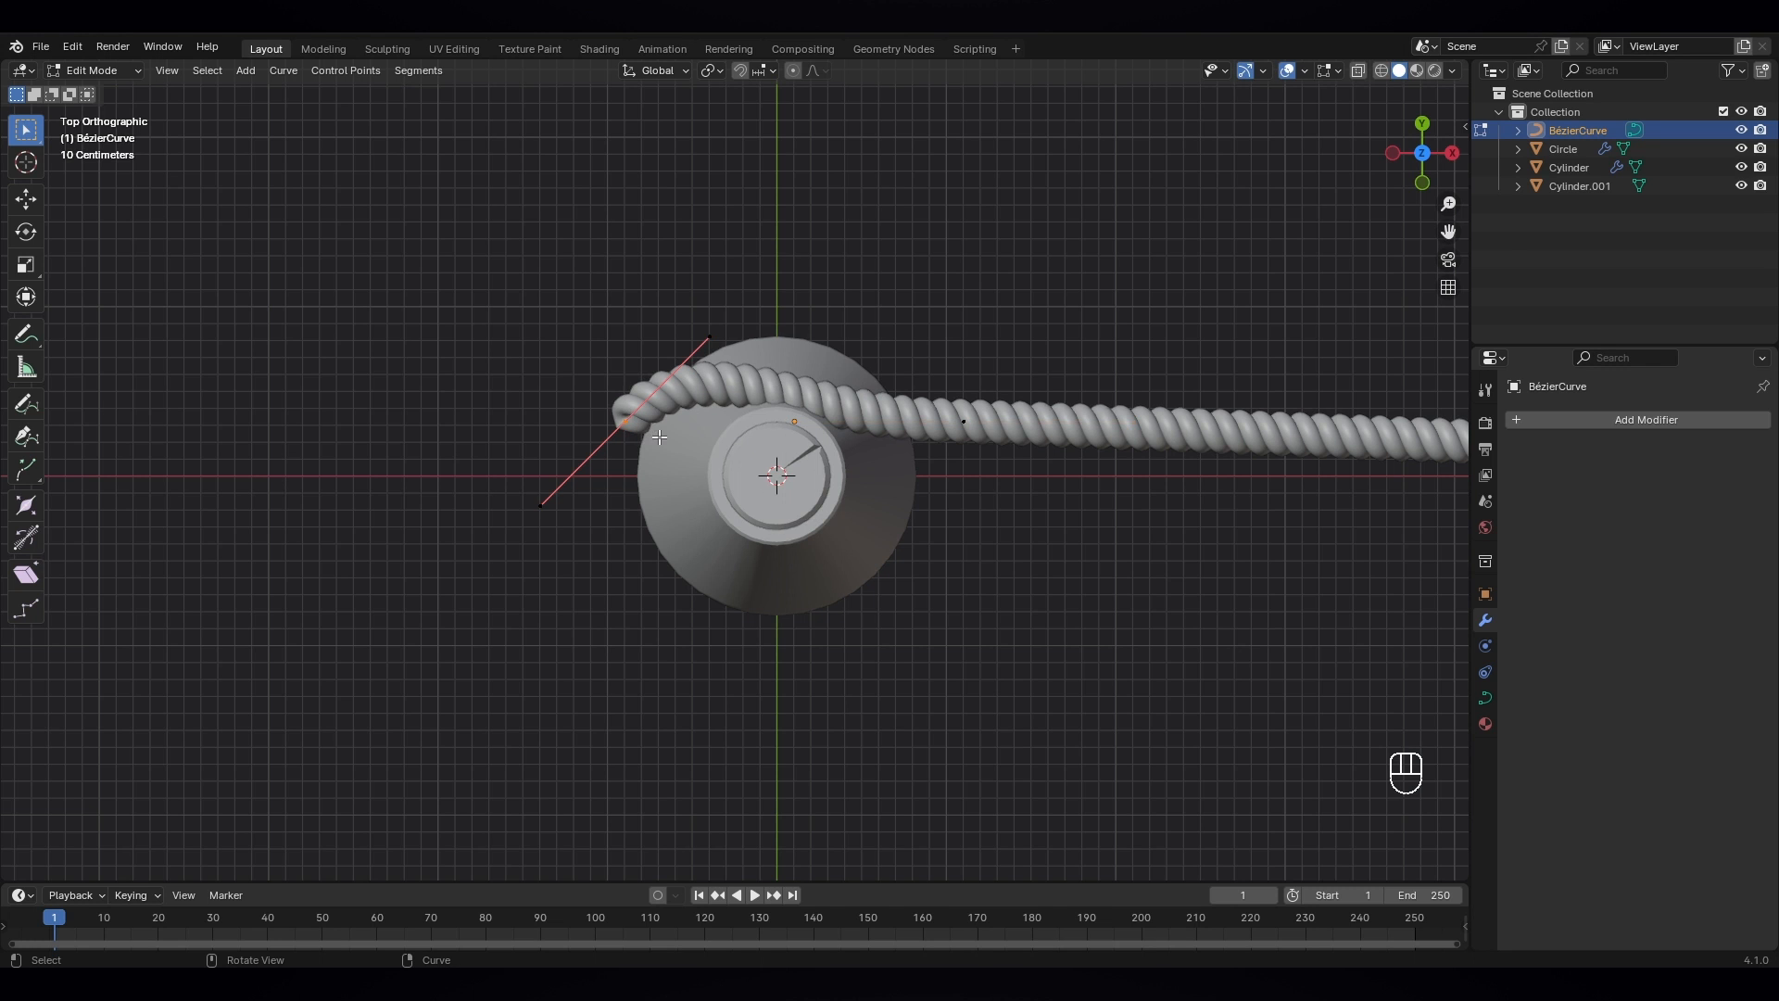
pyautogui.press('r')
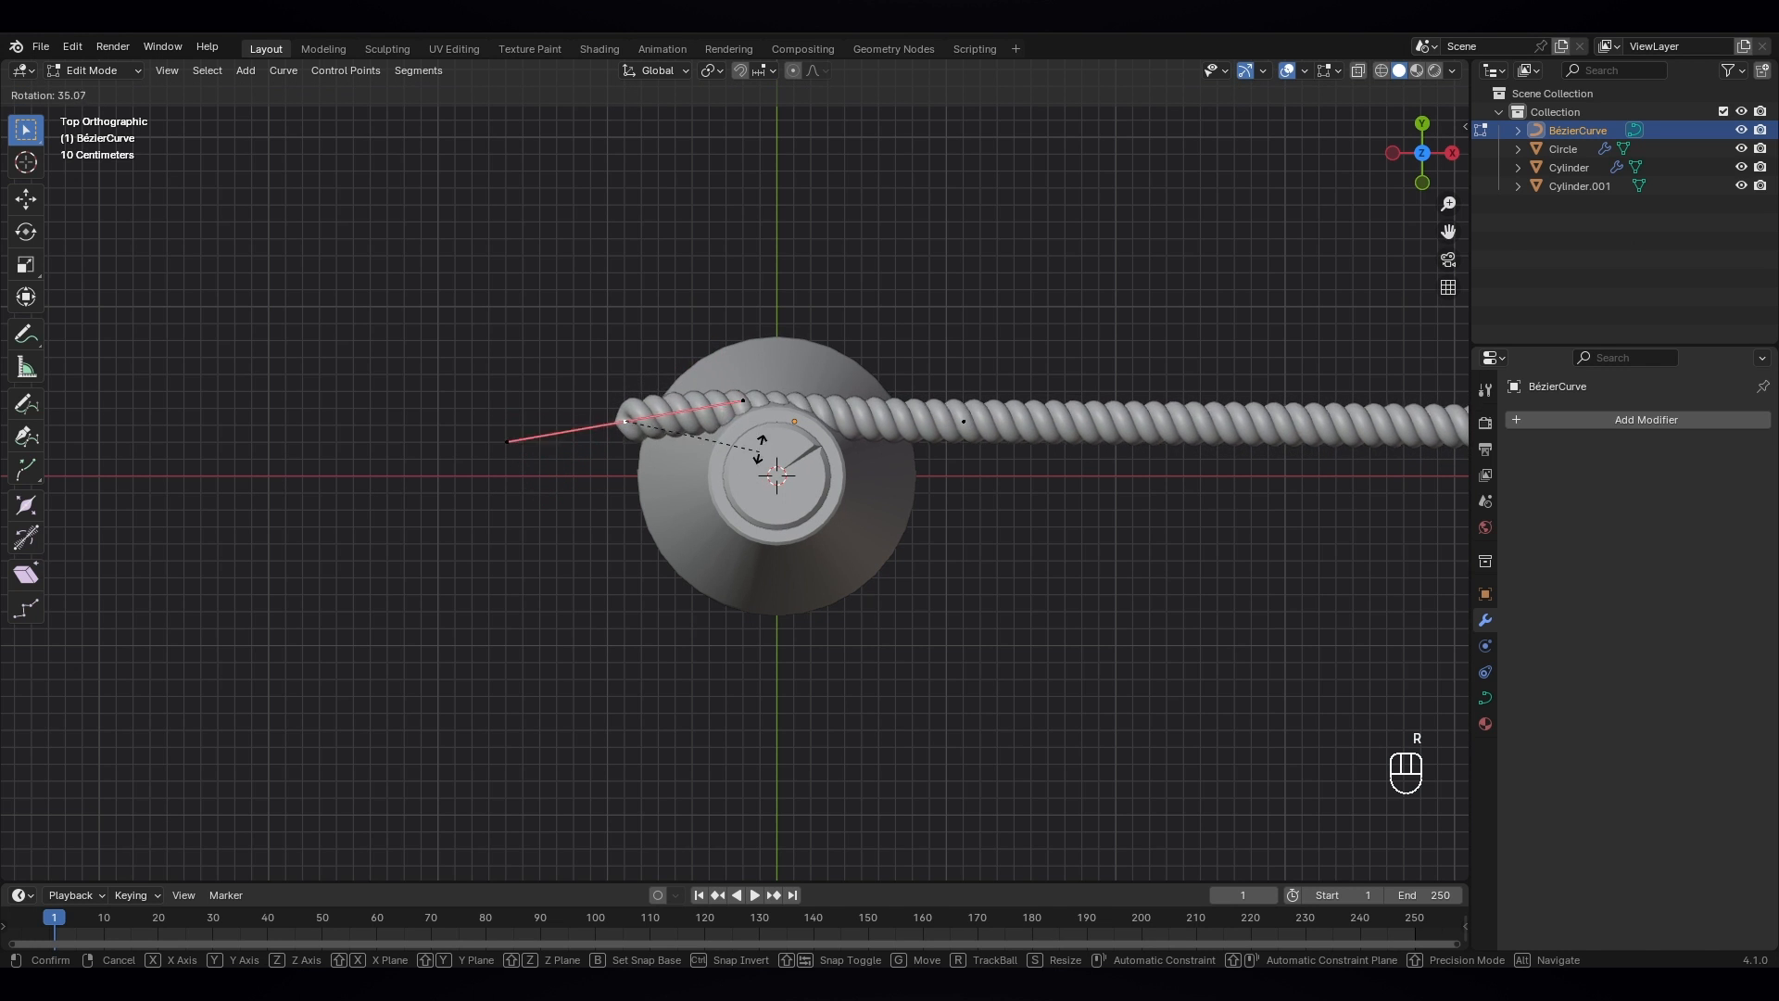
pyautogui.click(749, 384)
pyautogui.press('g')
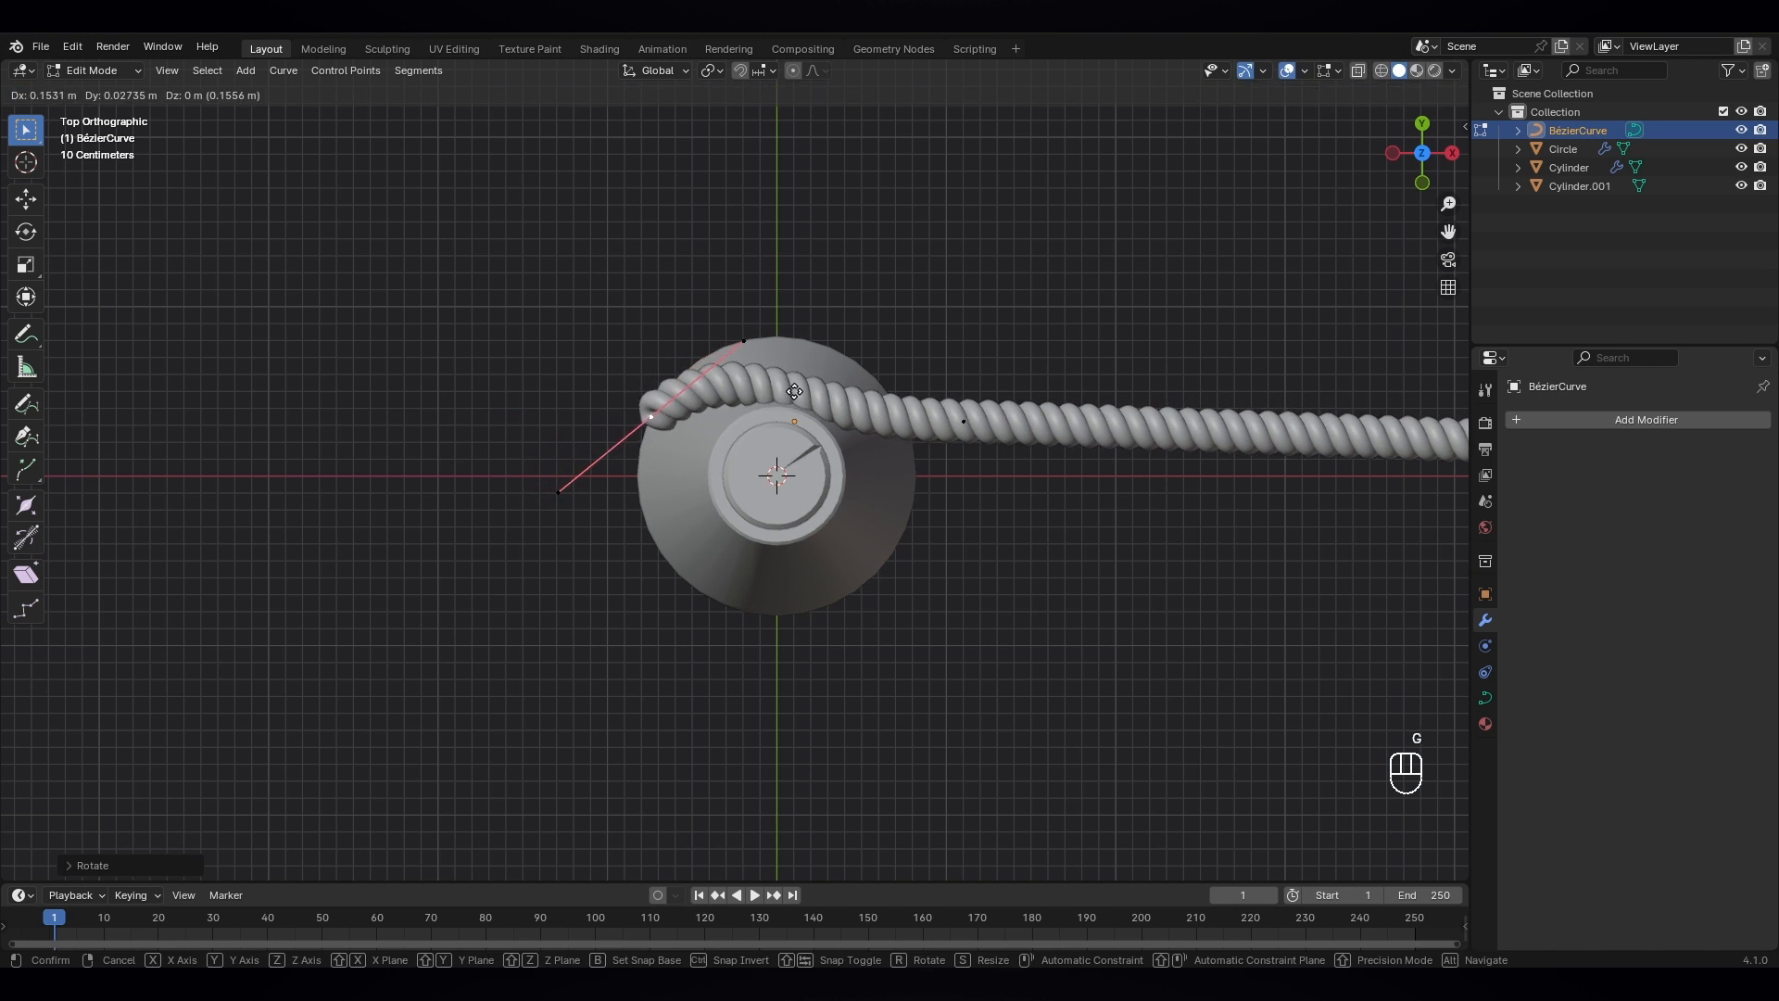
pyautogui.click(771, 383)
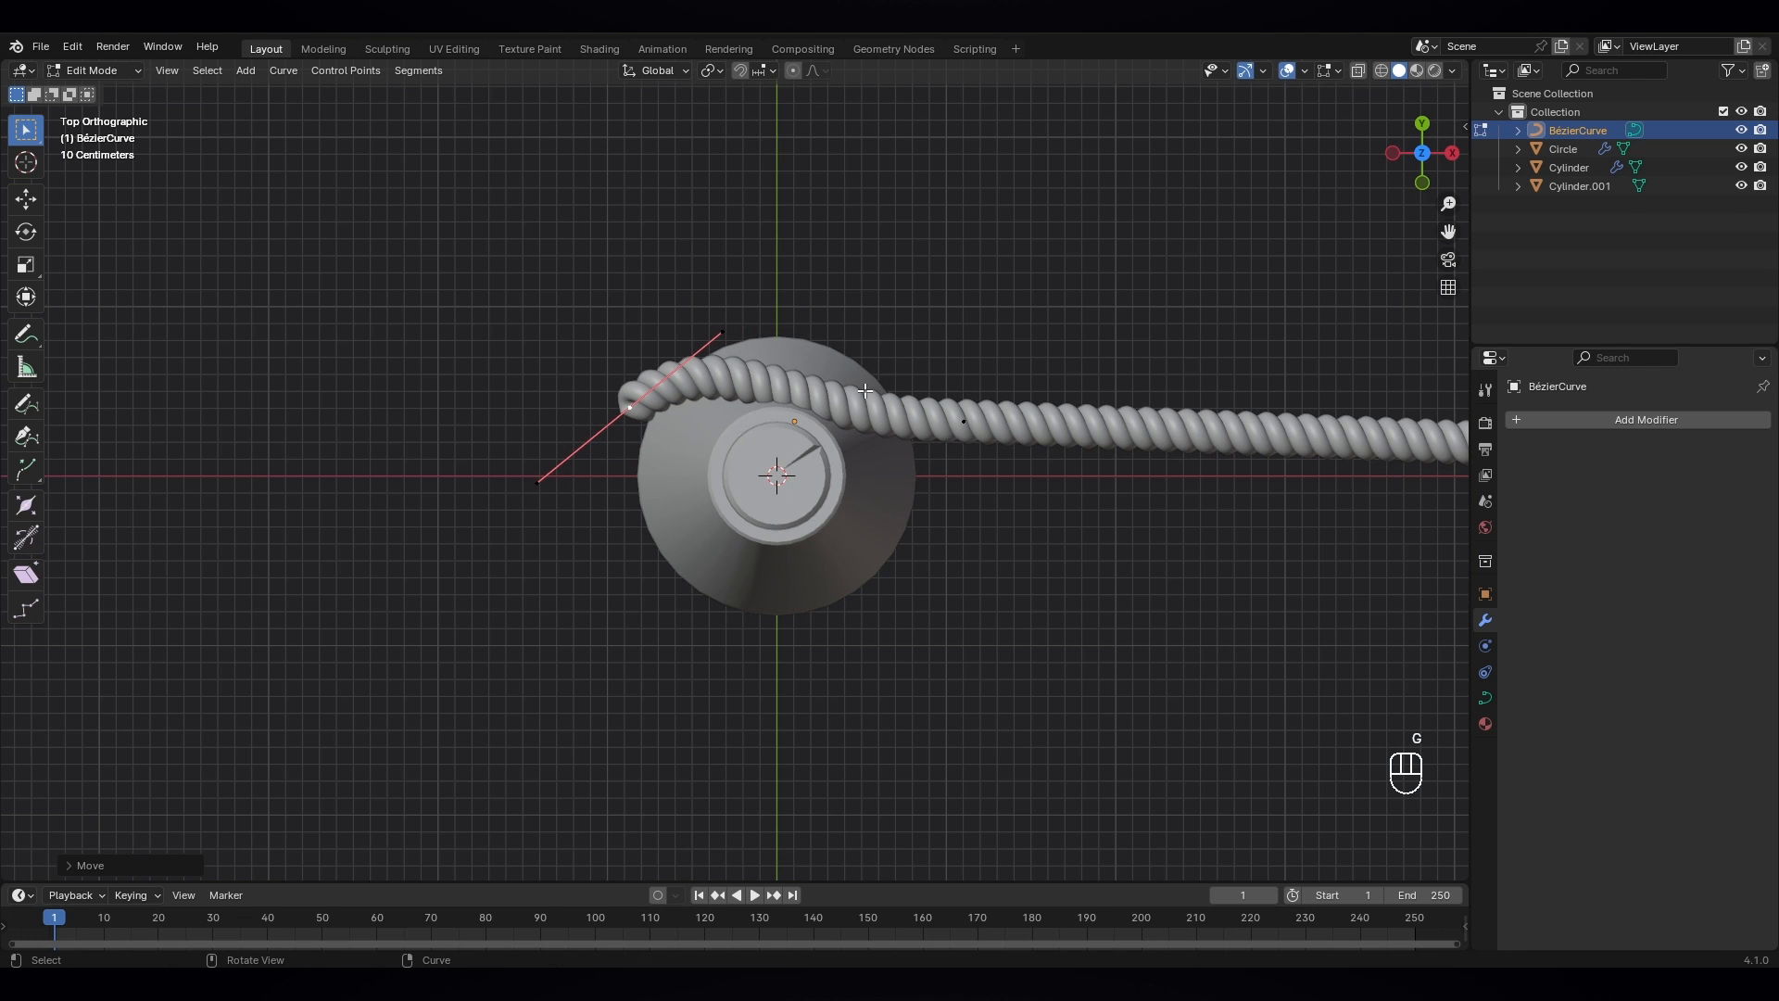
# - Rotate the curve's right end point clockwise so the rope bends around the bottle, and move the point to the bottle's outer edge
pyautogui.click(967, 425)
pyautogui.press('r')
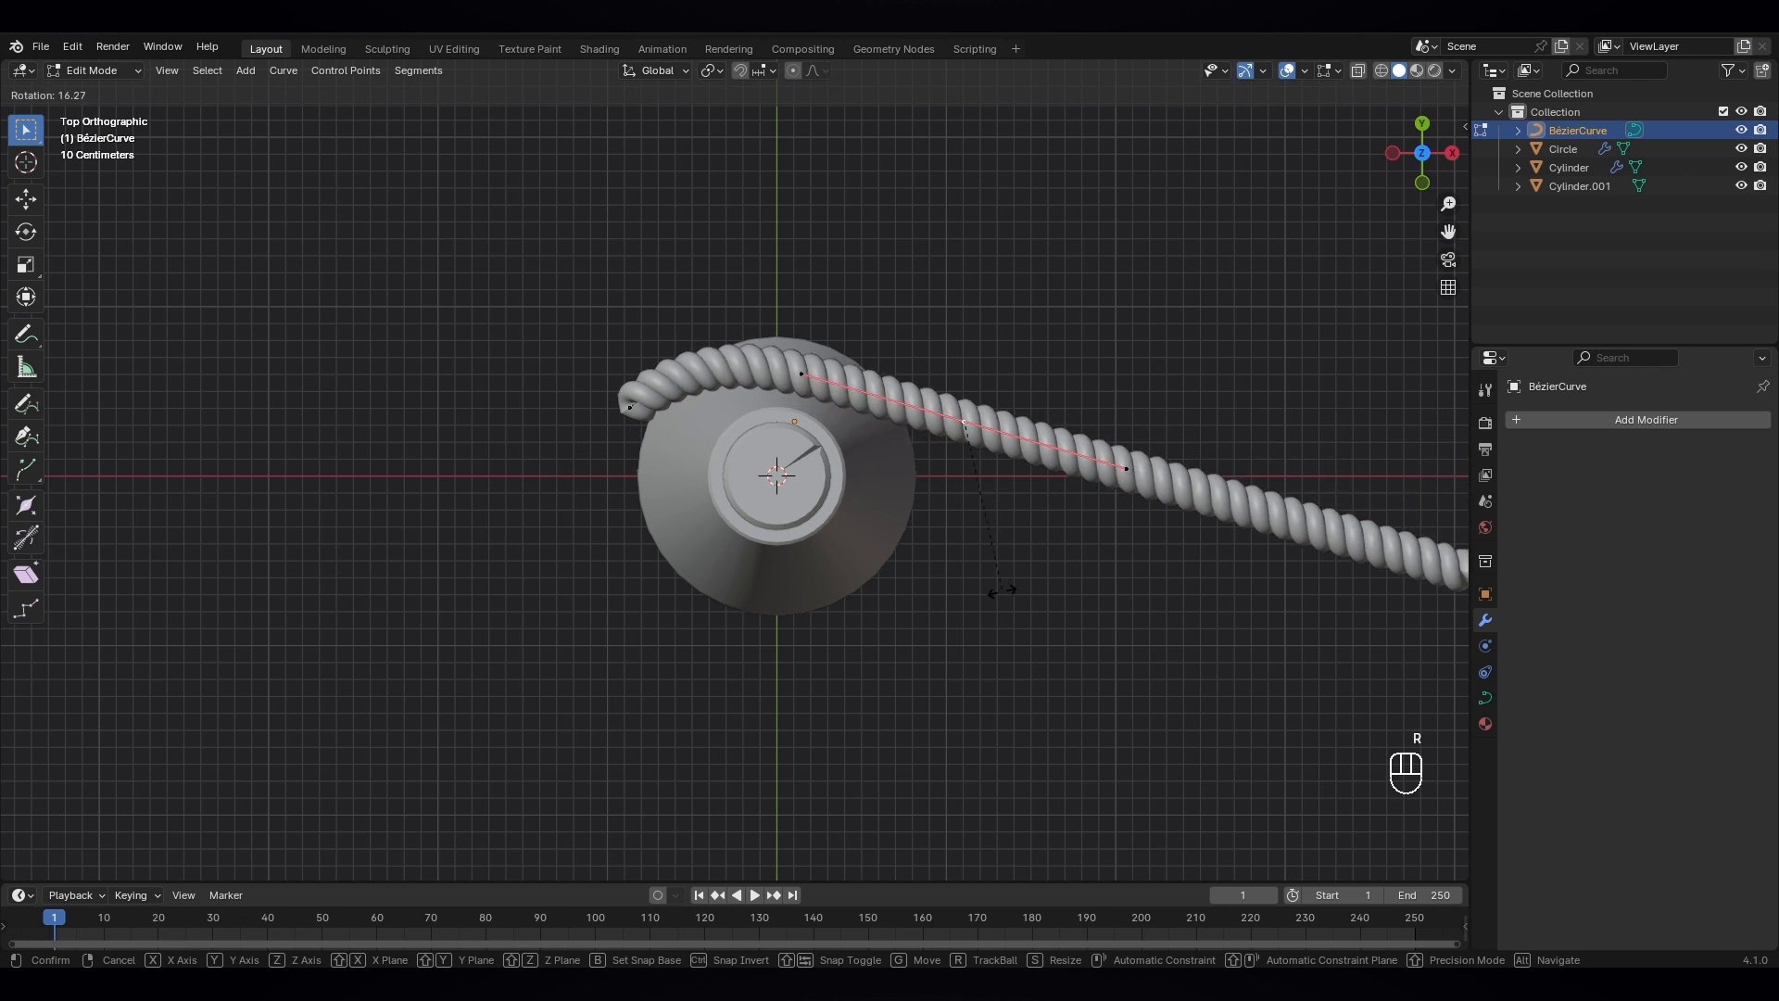
pyautogui.click(802, 739)
pyautogui.press('g')
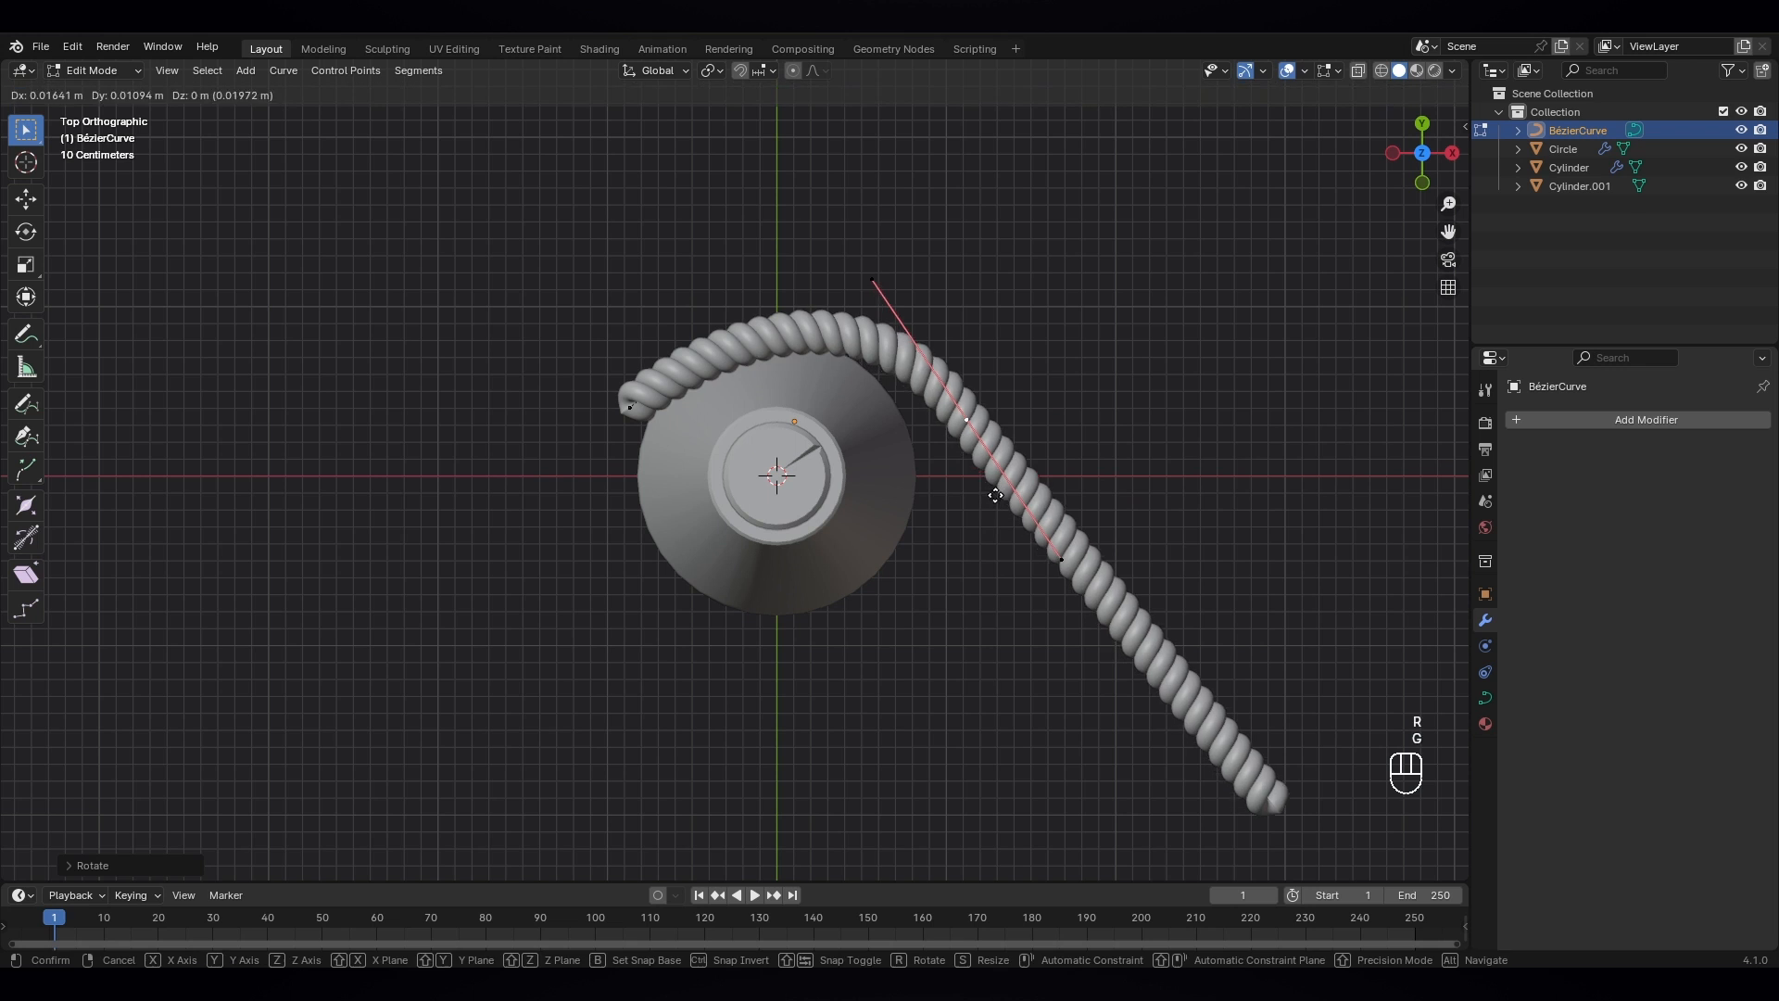
pyautogui.click(955, 619)
# - Scale down the right end point's handles and move the point close to the bottle's neck
pyautogui.press('s')
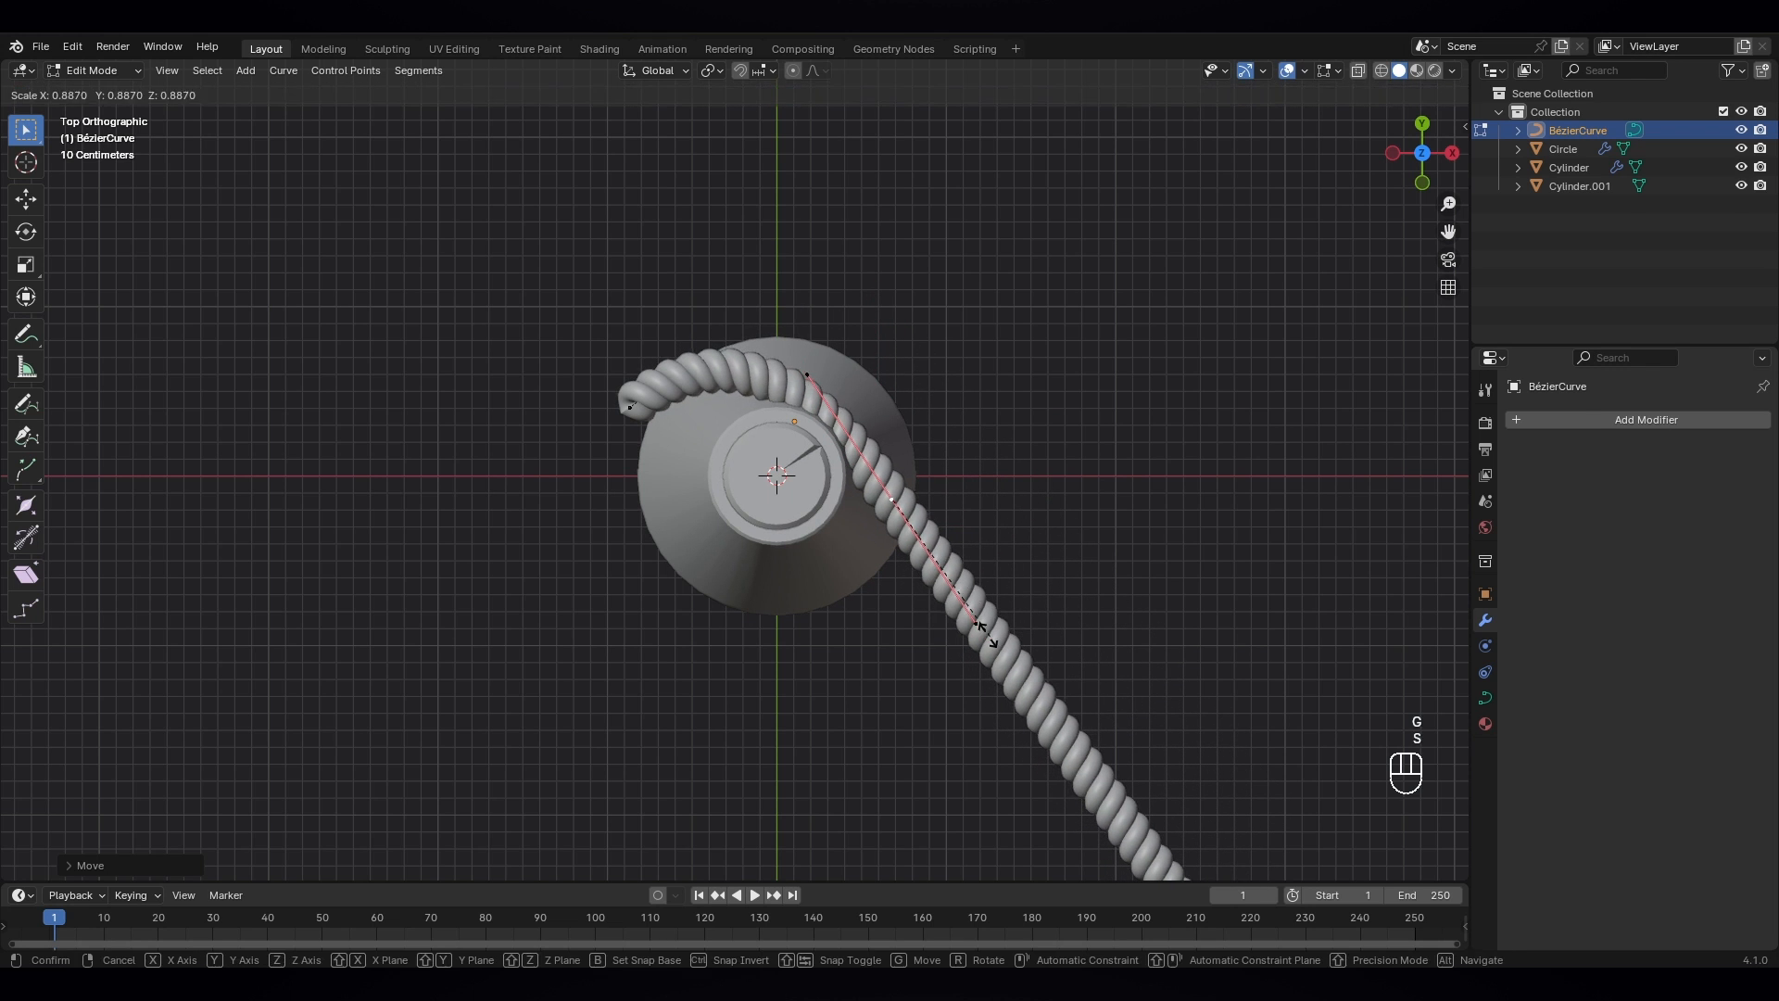
pyautogui.click(934, 569)
pyautogui.press('g')
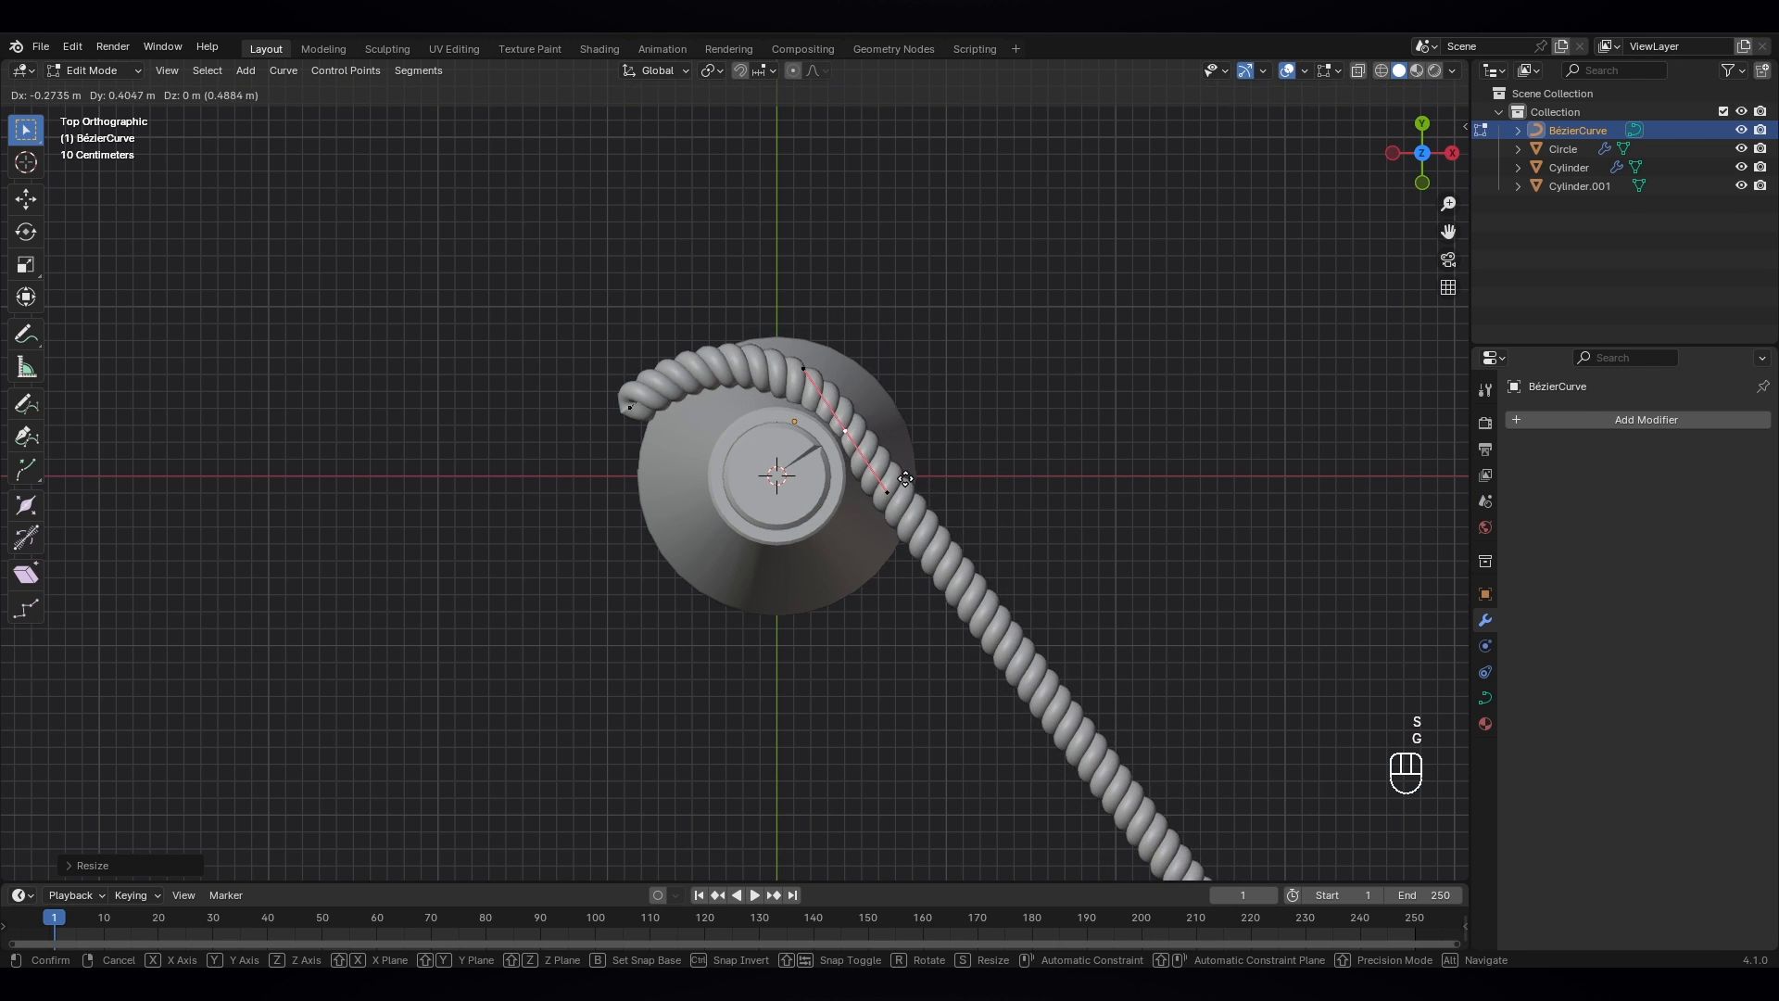
pyautogui.click(893, 454)
# - Scale down the left end point's handles, move the point inward toward the neck, and select the right end point again
pyautogui.click(640, 409)
pyautogui.press('s')
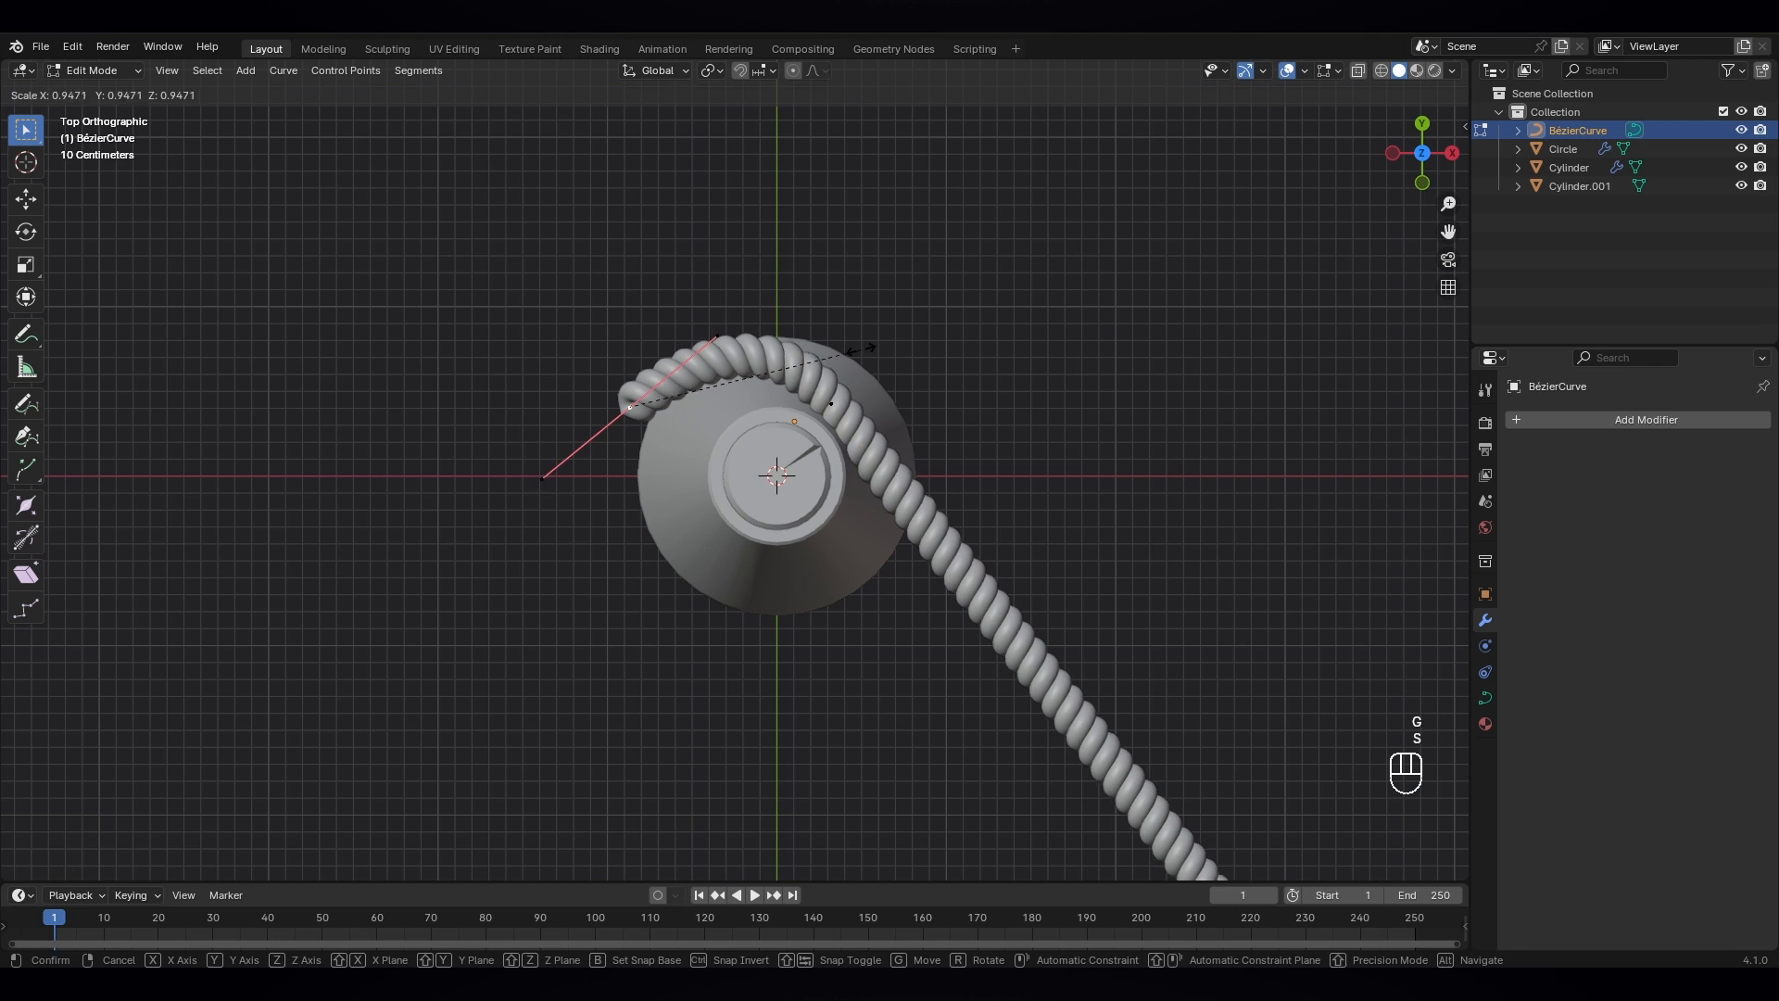
pyautogui.click(783, 406)
pyautogui.press('g')
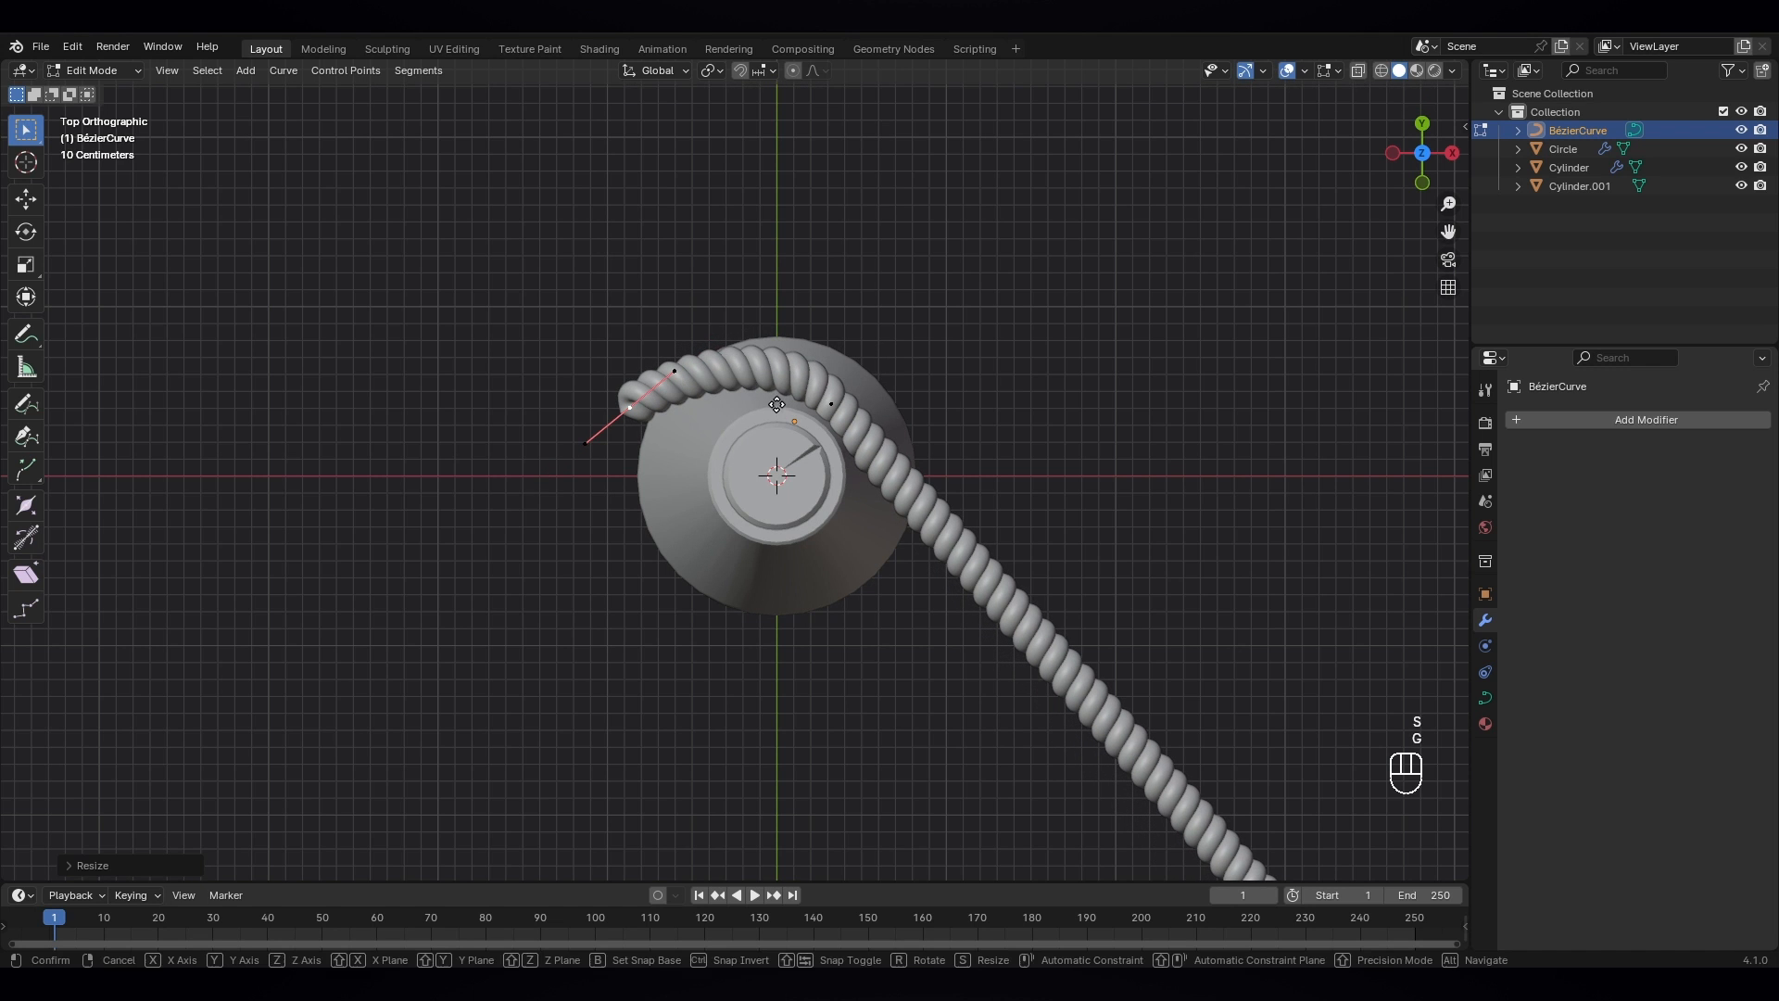
pyautogui.click(834, 408)
pyautogui.click(833, 406)
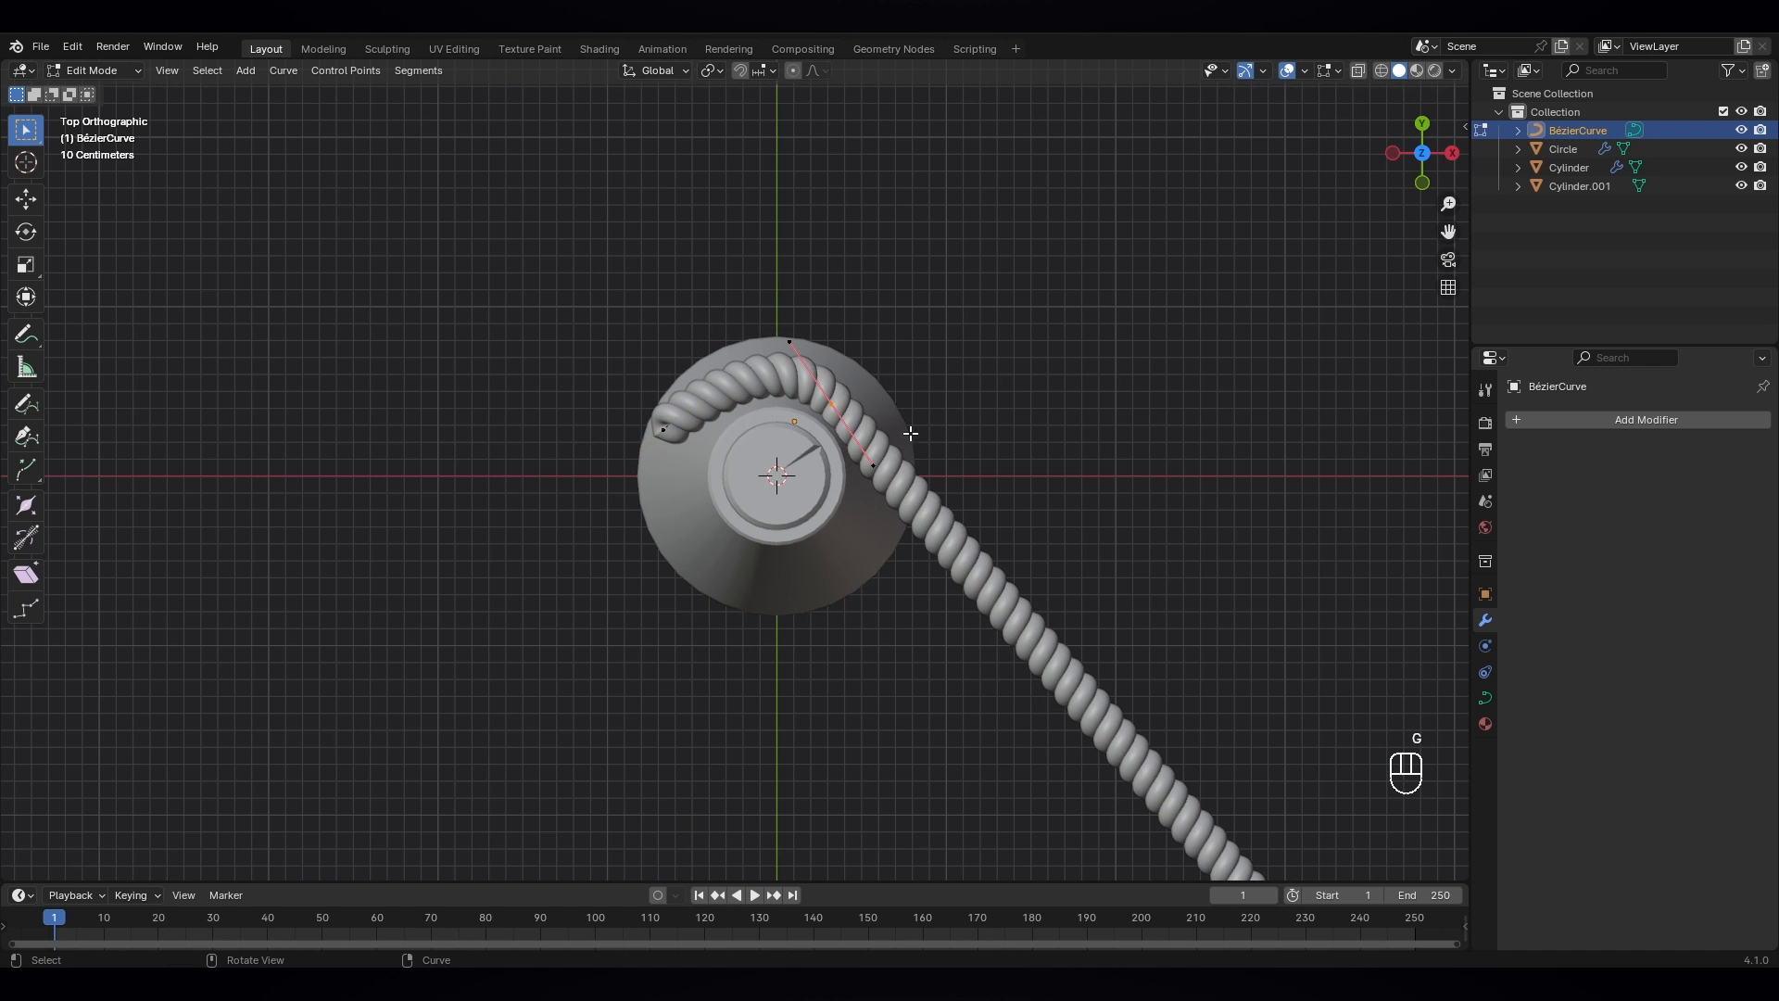
# - Scale the curve point's handles, then extrude and rotate further points to carry the rope around the bottle neck
pyautogui.press('s')
pyautogui.click(951, 411)
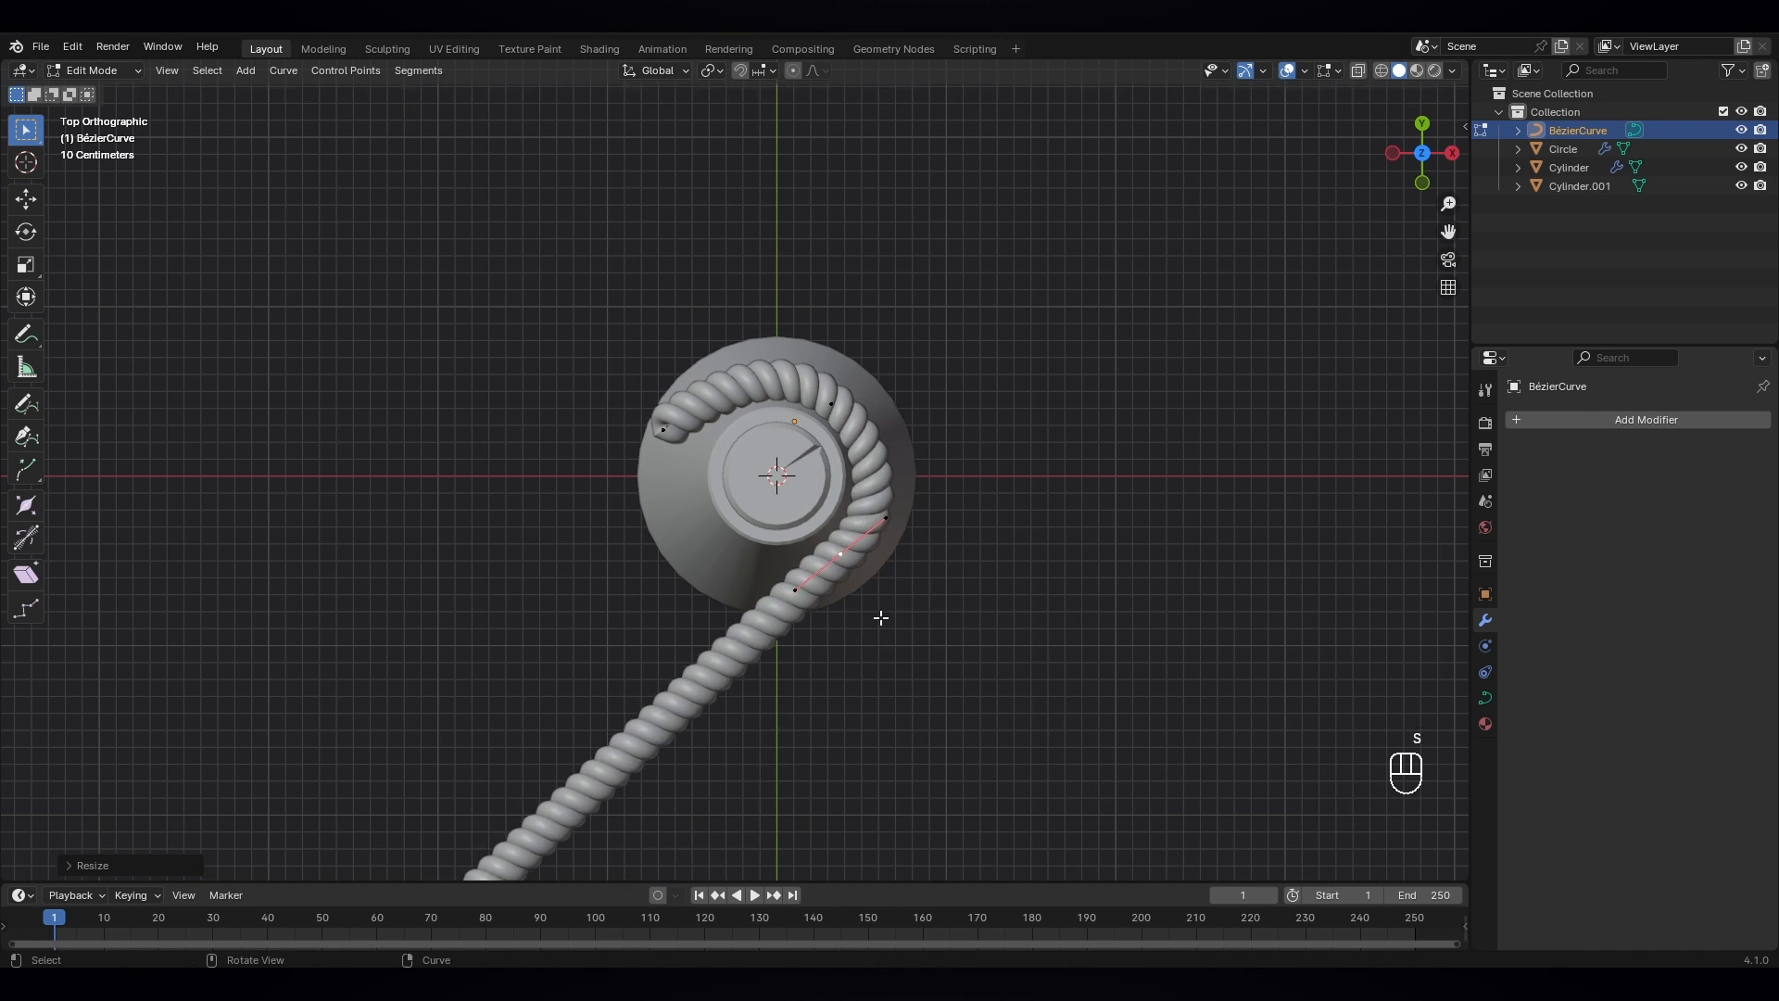
pyautogui.press('e')
pyautogui.click(713, 554)
pyautogui.press('r')
pyautogui.click(695, 546)
pyautogui.press('e')
pyautogui.click(732, 371)
# - Move the extruded curve points sideways and along Z so the rope loop wraps closely around the neck
pyautogui.press('g')
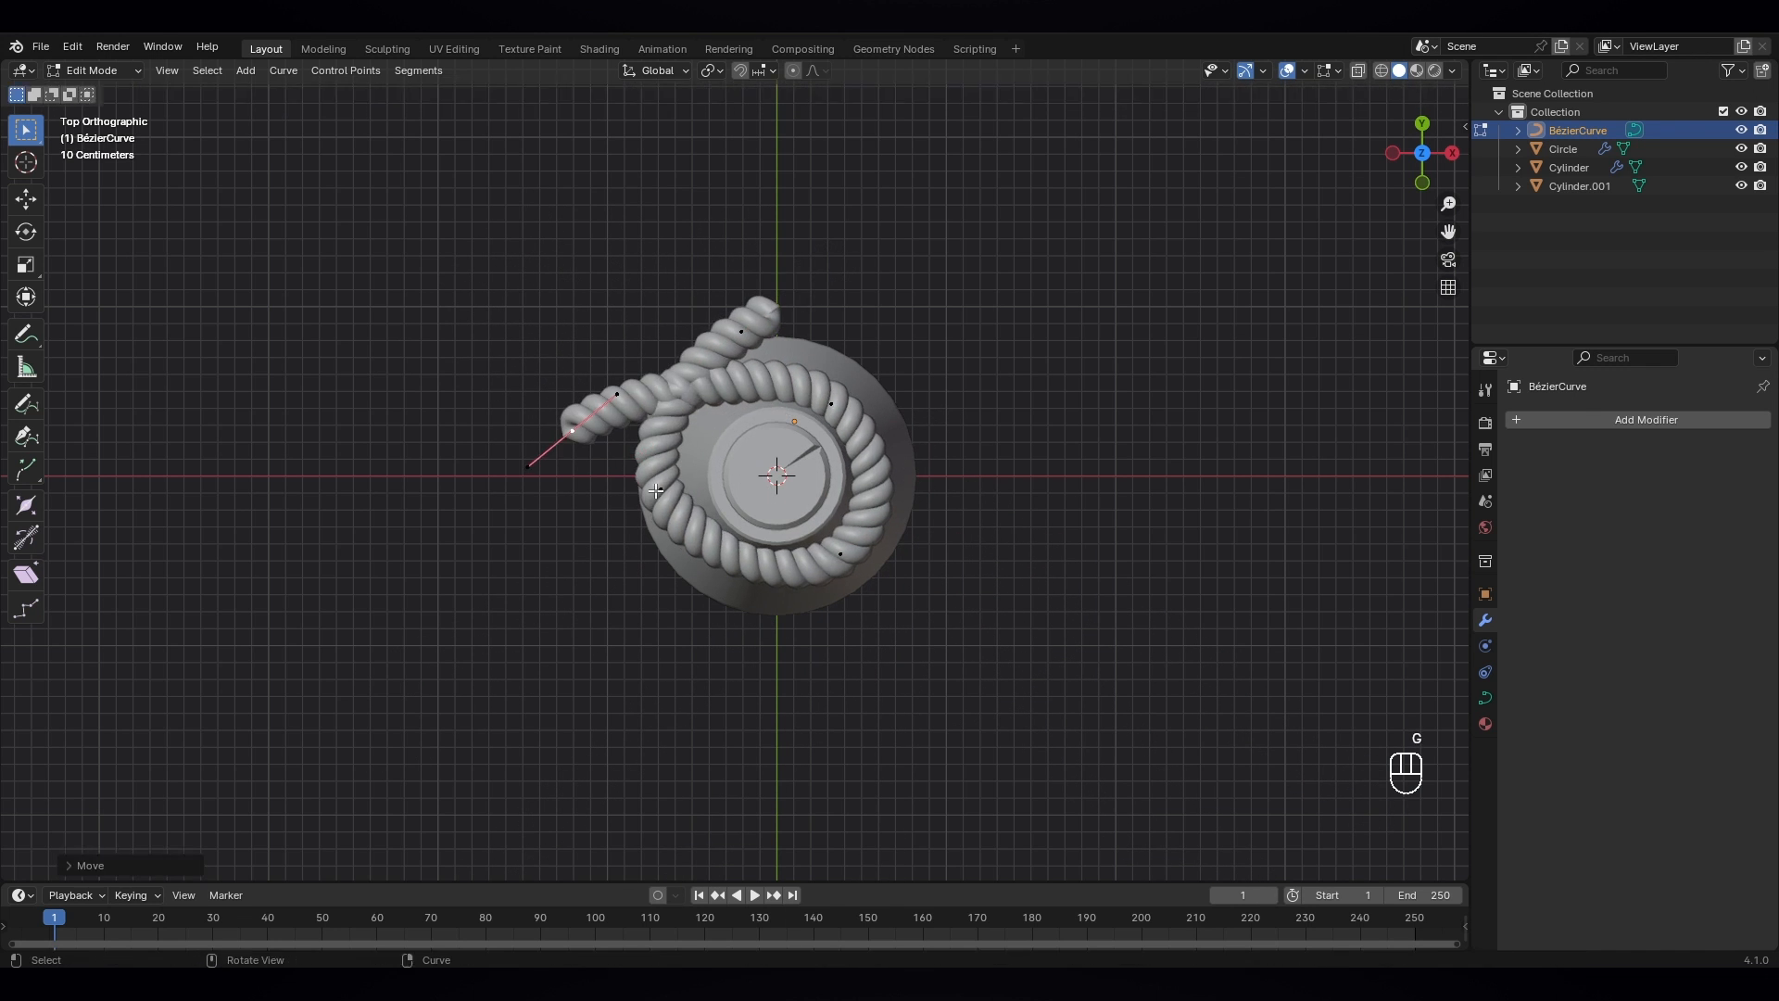
pyautogui.press('g')
pyautogui.press('g')
pyautogui.press('g')
pyautogui.moveTo(756, 396); pyautogui.dragTo(756, 278, button='middle')
pyautogui.press('g')
pyautogui.press('z')
pyautogui.click(877, 528)
pyautogui.press('KP_7')
pyautogui.press('g')
pyautogui.click(838, 456)
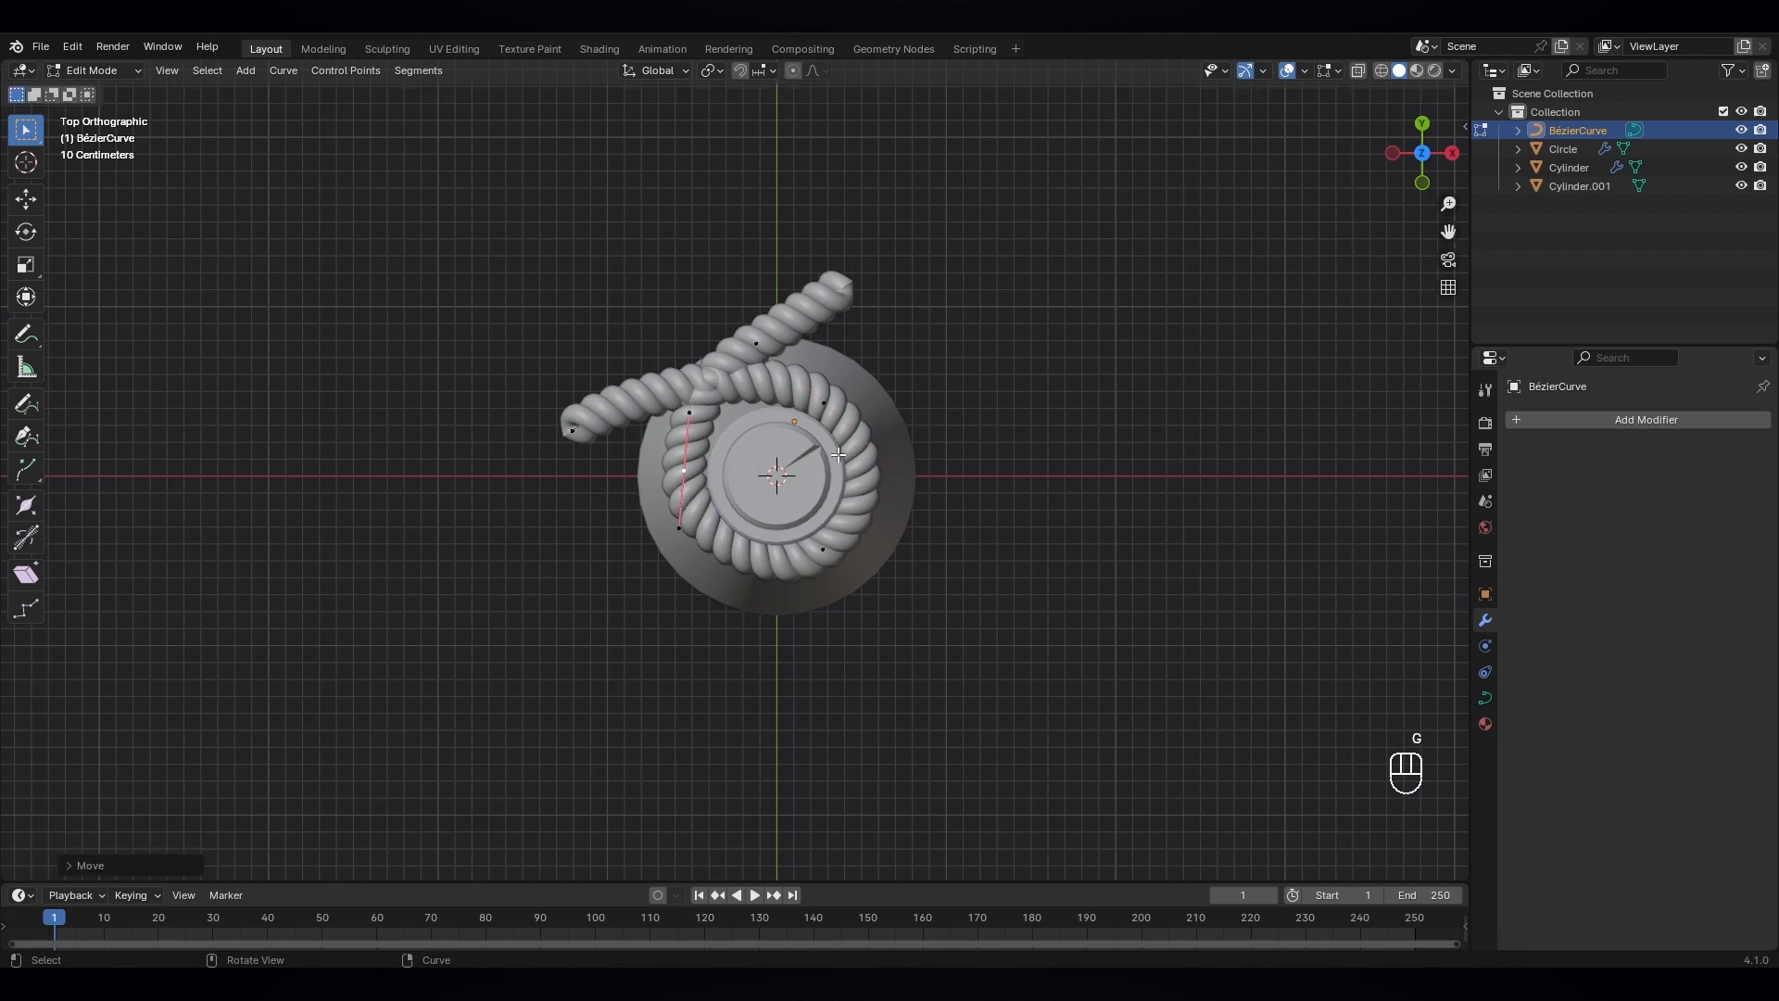
# - Pull the rope's loose end points in against the bottle and scale and rotate their handles
pyautogui.click(572, 431)
pyautogui.press('g')
pyautogui.click(776, 428)
pyautogui.moveTo(776, 428); pyautogui.dragTo(890, 315, button='middle')
pyautogui.click(683, 547)
pyautogui.press('g')
pyautogui.click(704, 593)
pyautogui.moveTo(815, 565); pyautogui.dragTo(1056, 650, button='middle')
pyautogui.press('s')
pyautogui.press('r')
# - Reposition the hanging rope end so it drapes down the bottle's side from the crossing
pyautogui.press('Tab')
pyautogui.click(676, 606)
pyautogui.click(676, 667)
pyautogui.press('Tab')
pyautogui.scroll(3, 917, 630)
pyautogui.press('g')
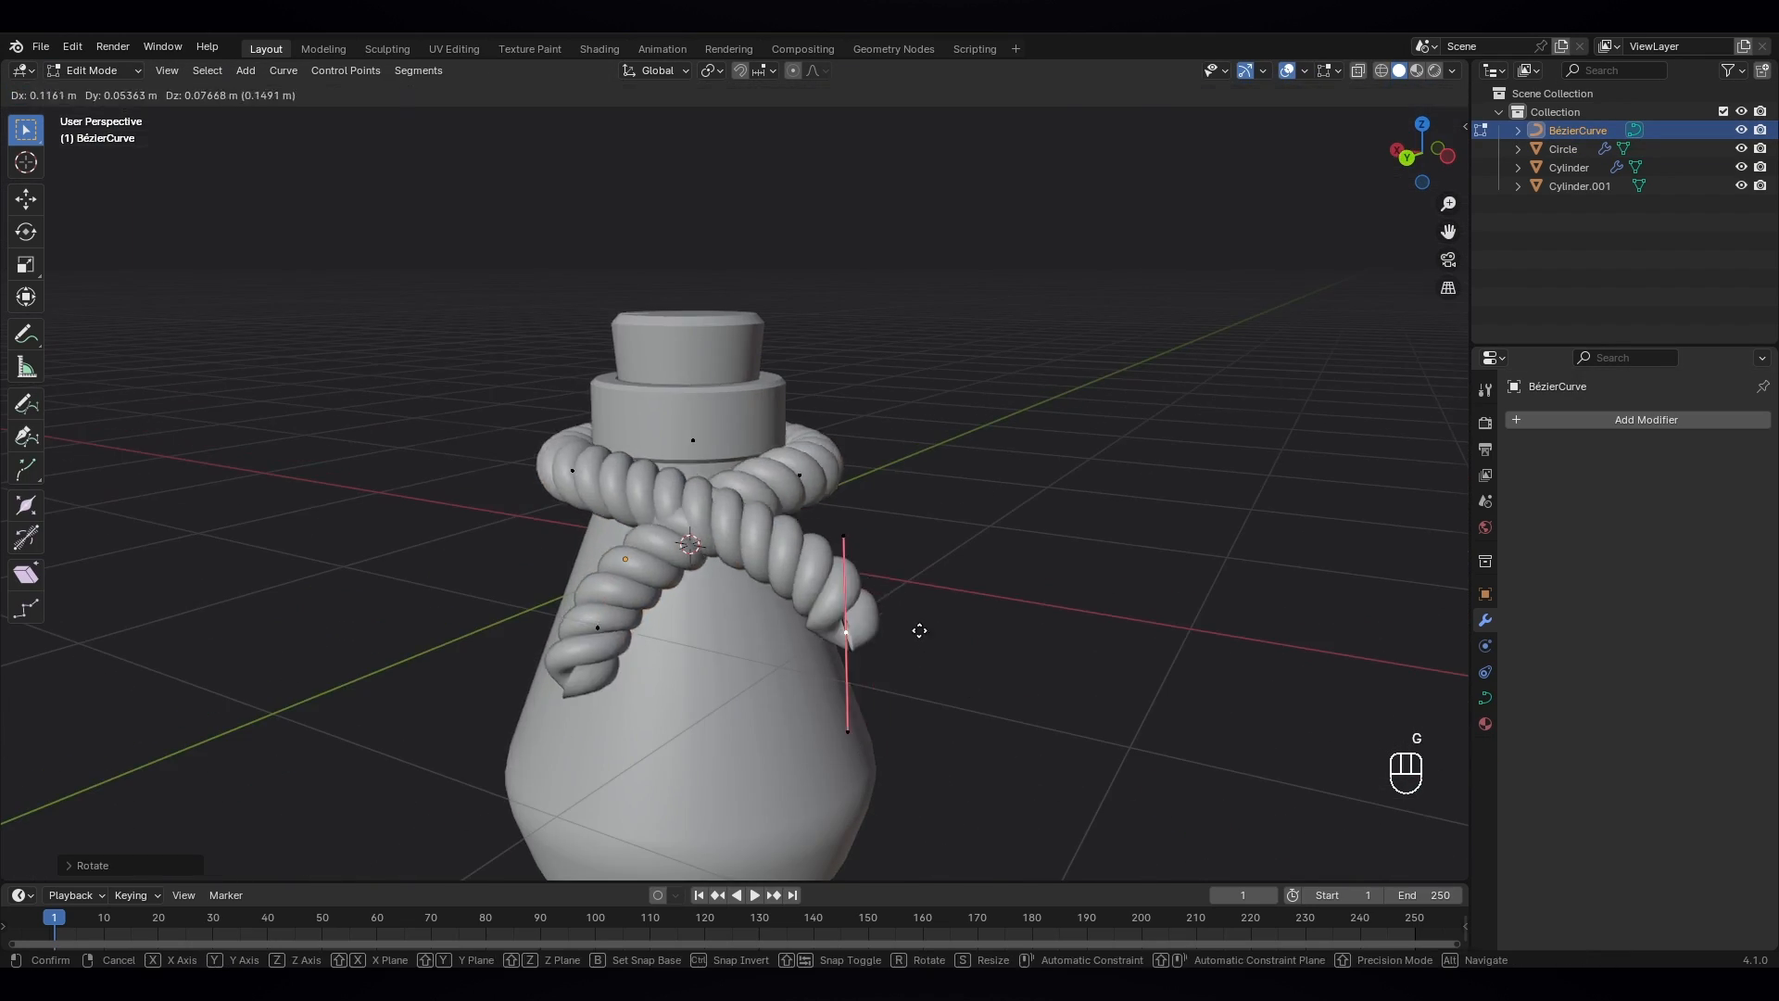
pyautogui.click(917, 631)
pyautogui.moveTo(970, 515); pyautogui.dragTo(985, 593, button='middle')
pyautogui.click(897, 643)
pyautogui.press('g')
pyautogui.click(985, 667)
# - Check the rope in Object Mode, then resume editing the Bézier curve and reposition its points around the bottle
pyautogui.press('Tab')
pyautogui.click(794, 587)
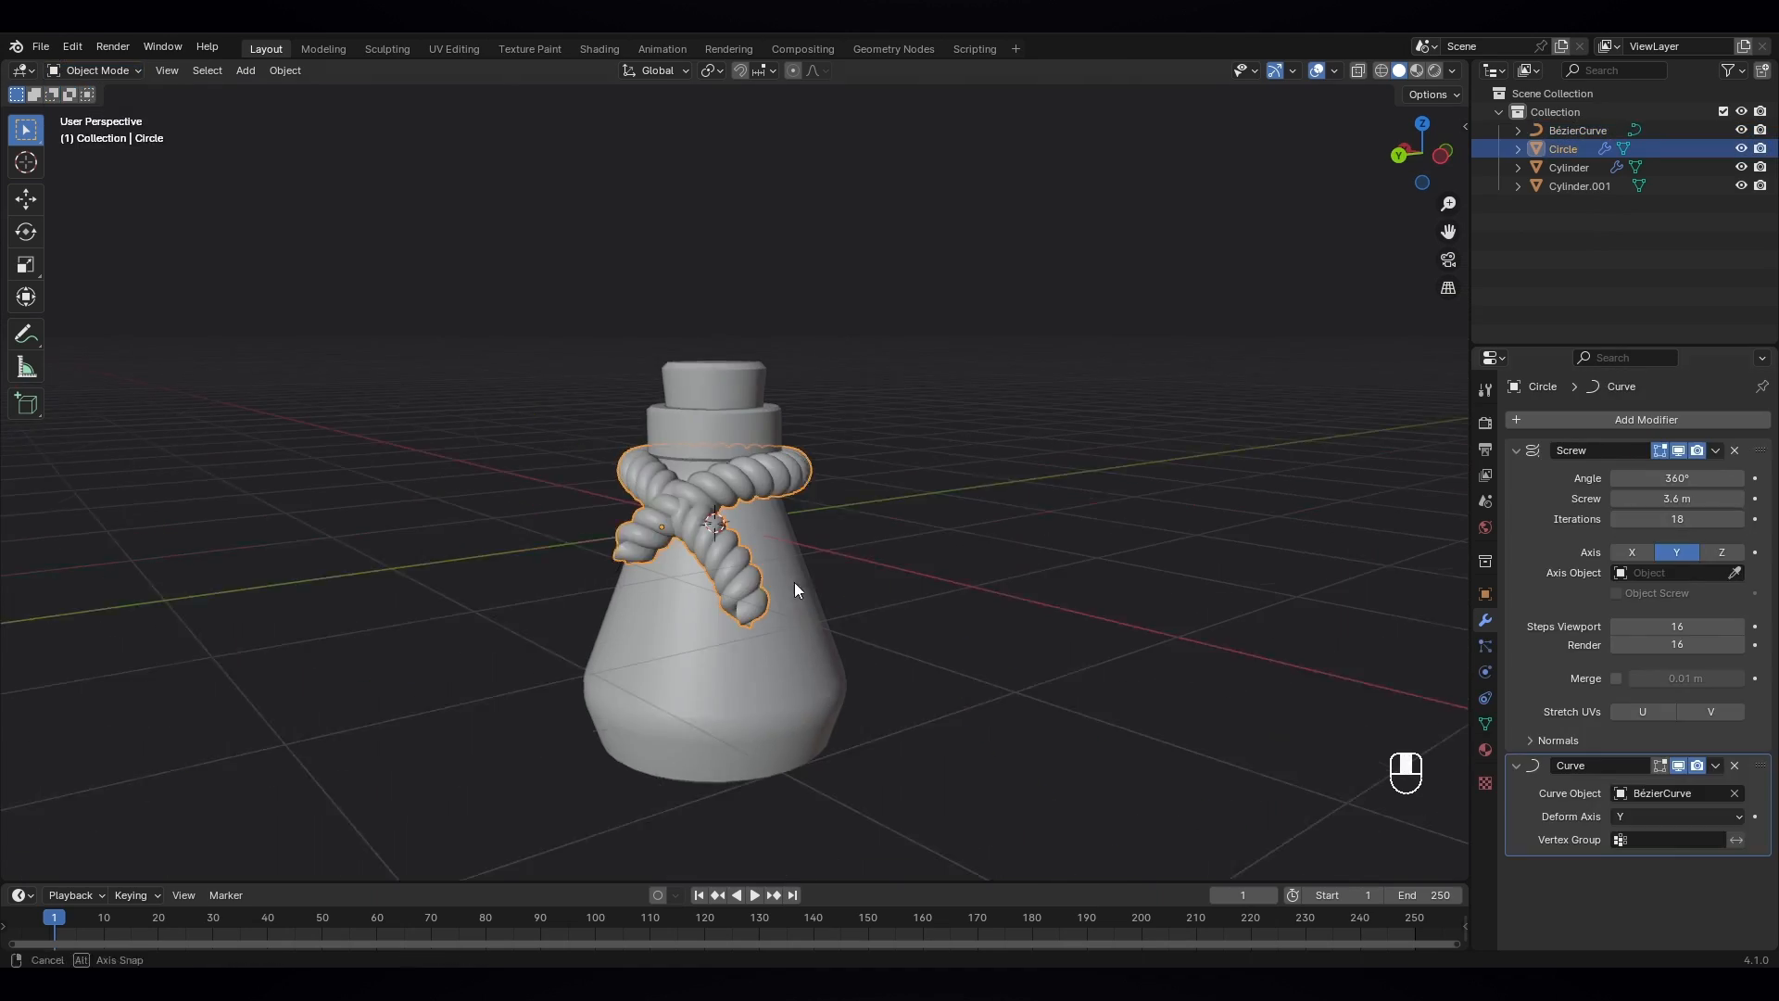
pyautogui.press('Tab')
pyautogui.press('g')
pyautogui.click(1057, 648)
pyautogui.press('KP_1')
pyautogui.press('KP_7')
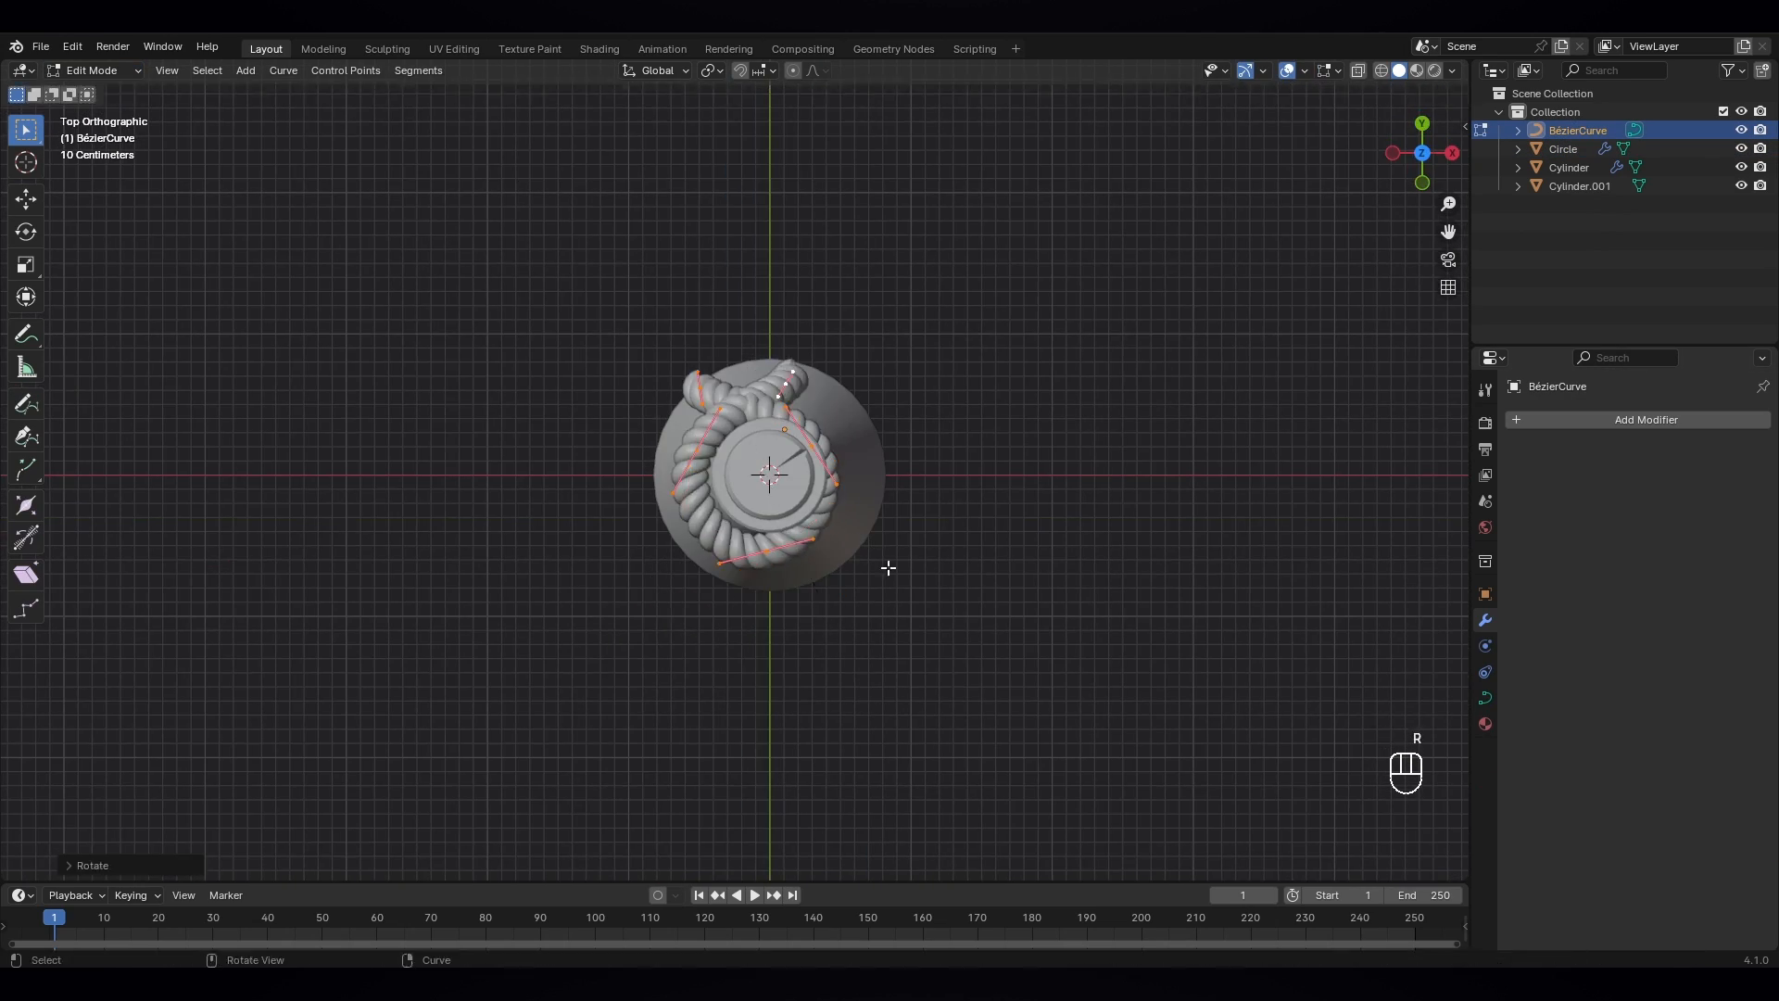
# - Nudge the curve's control points until the rope sits snugly on the neck and both ends hang against the body
pyautogui.moveTo(1063, 565); pyautogui.dragTo(901, 639, button='middle')
pyautogui.press('g')
pyautogui.press('g')
pyautogui.middleClick(973, 566)
pyautogui.click(982, 546)
pyautogui.press('g')
pyautogui.click(872, 574)
pyautogui.press('KP_3')
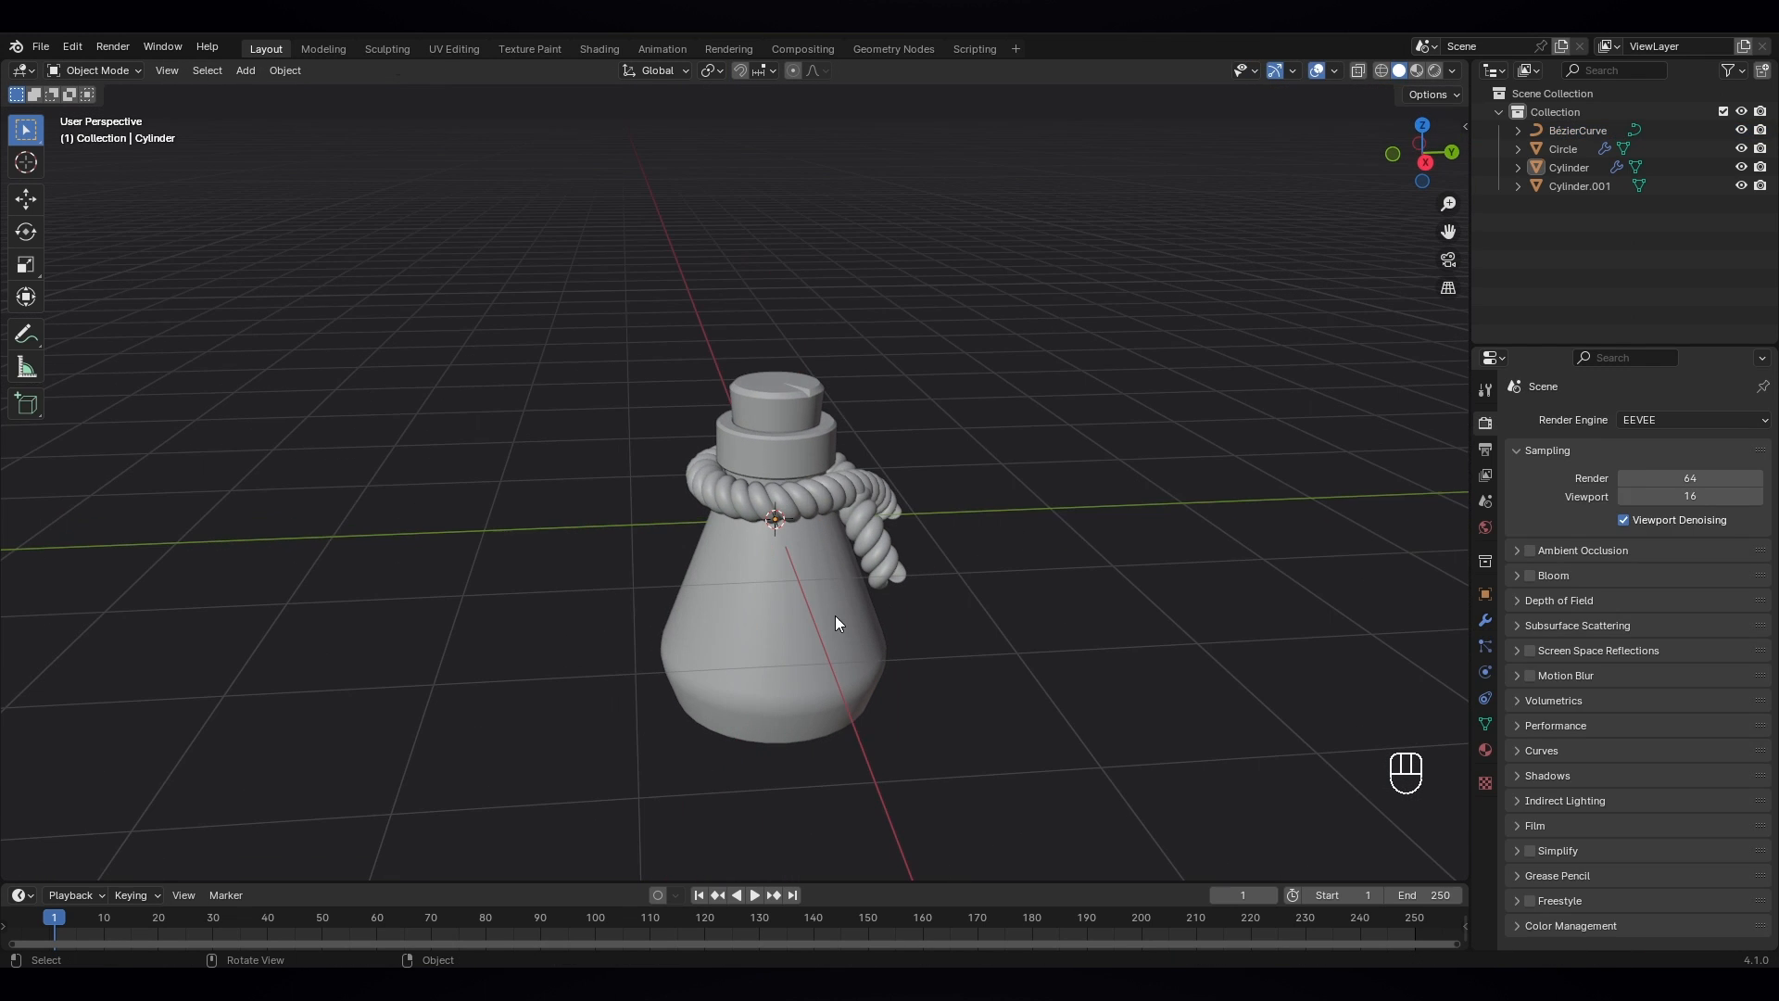
# - Switch the viewport to rendered shading and deselect the bottle
pyautogui.click(813, 620)
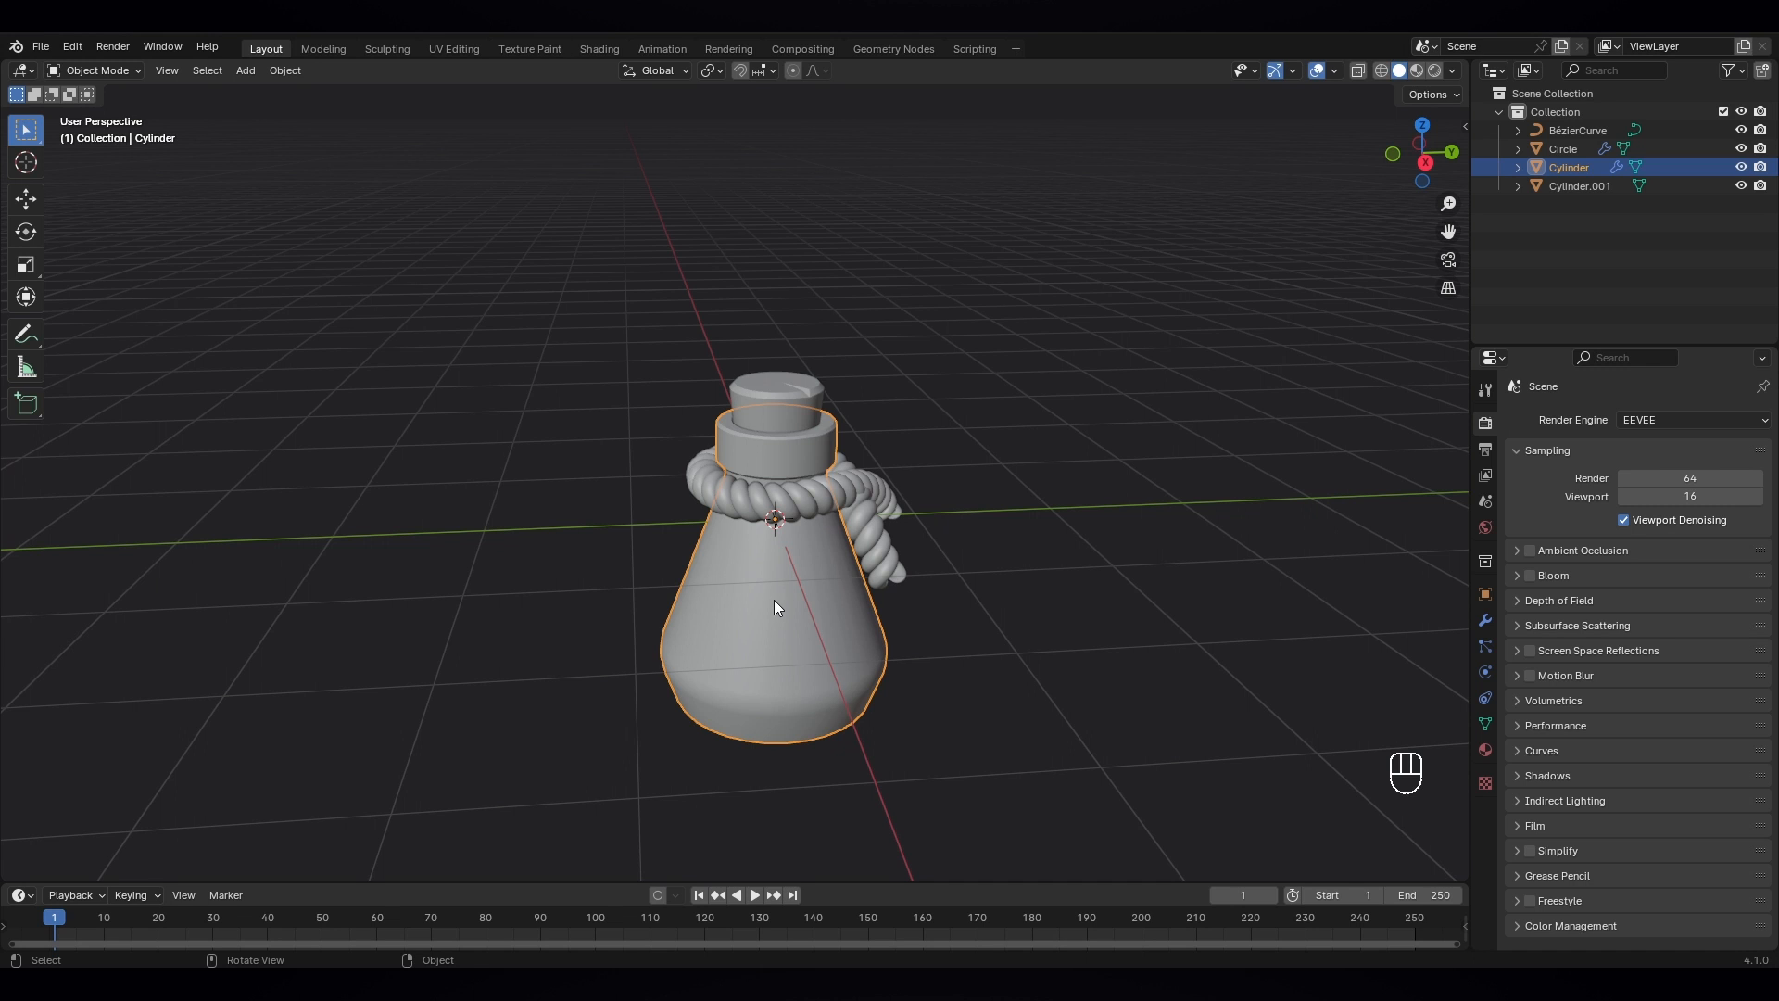
pyautogui.click(1435, 70)
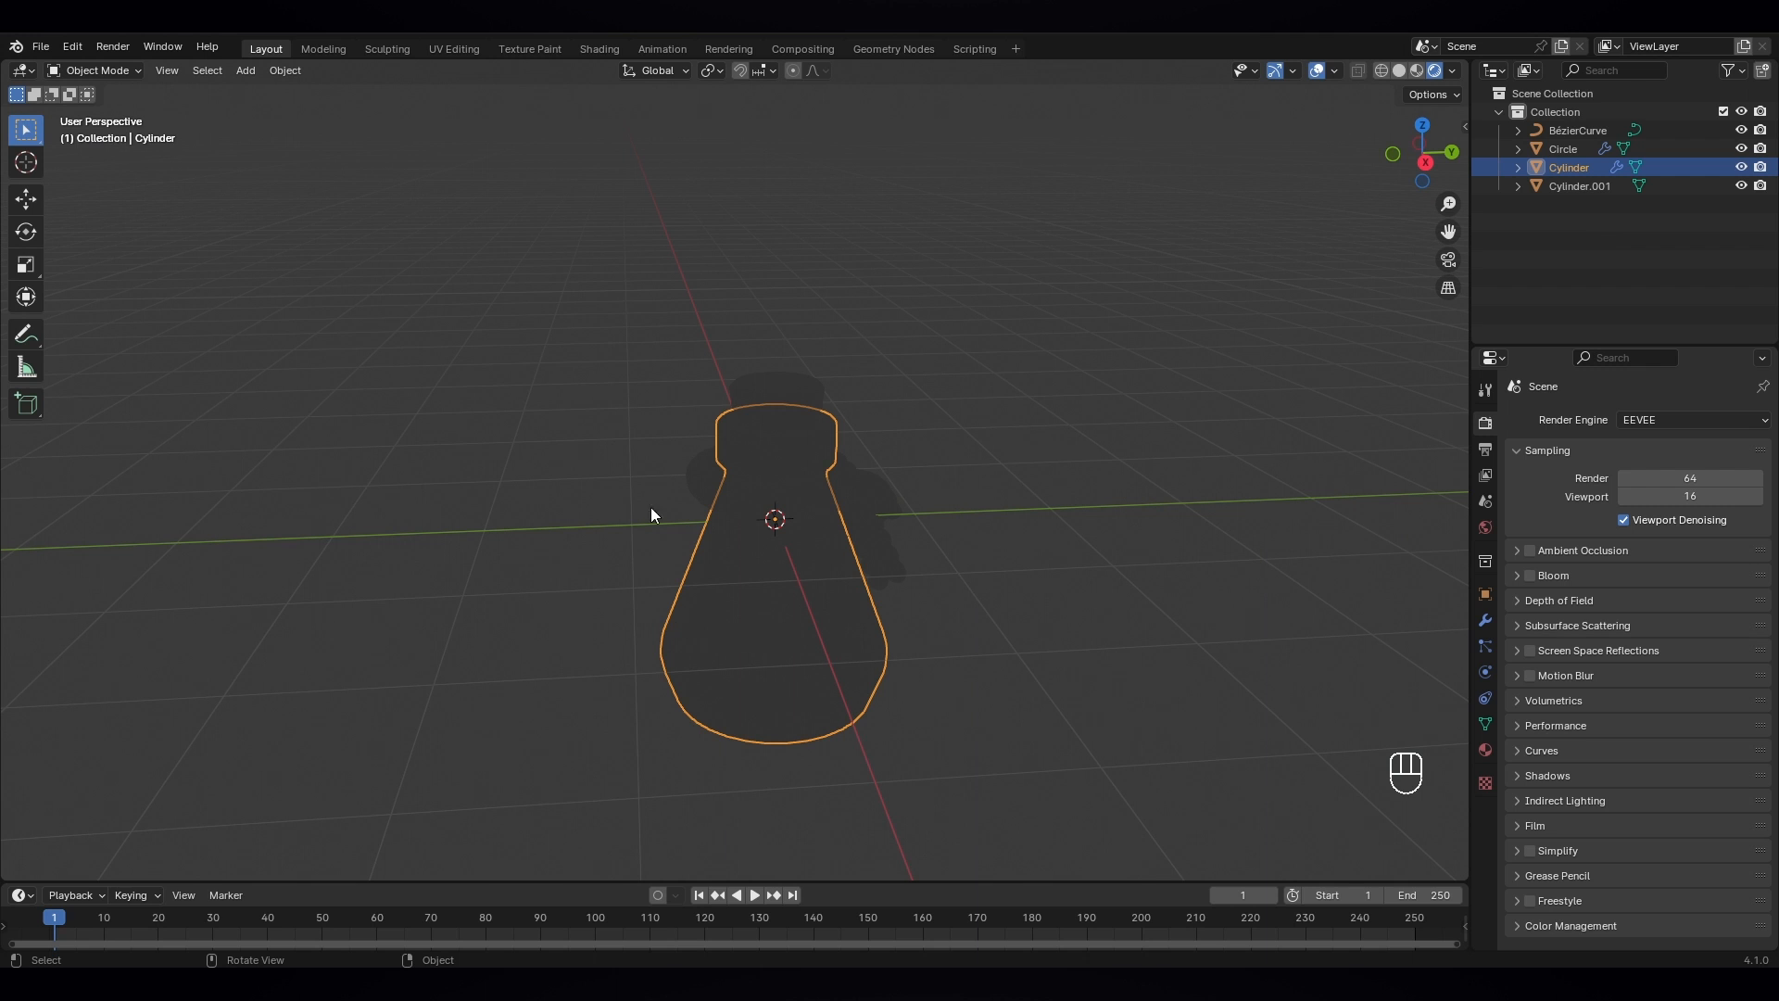
pyautogui.click(969, 598)
pyautogui.moveTo(969, 598); pyautogui.dragTo(957, 595, button='middle')
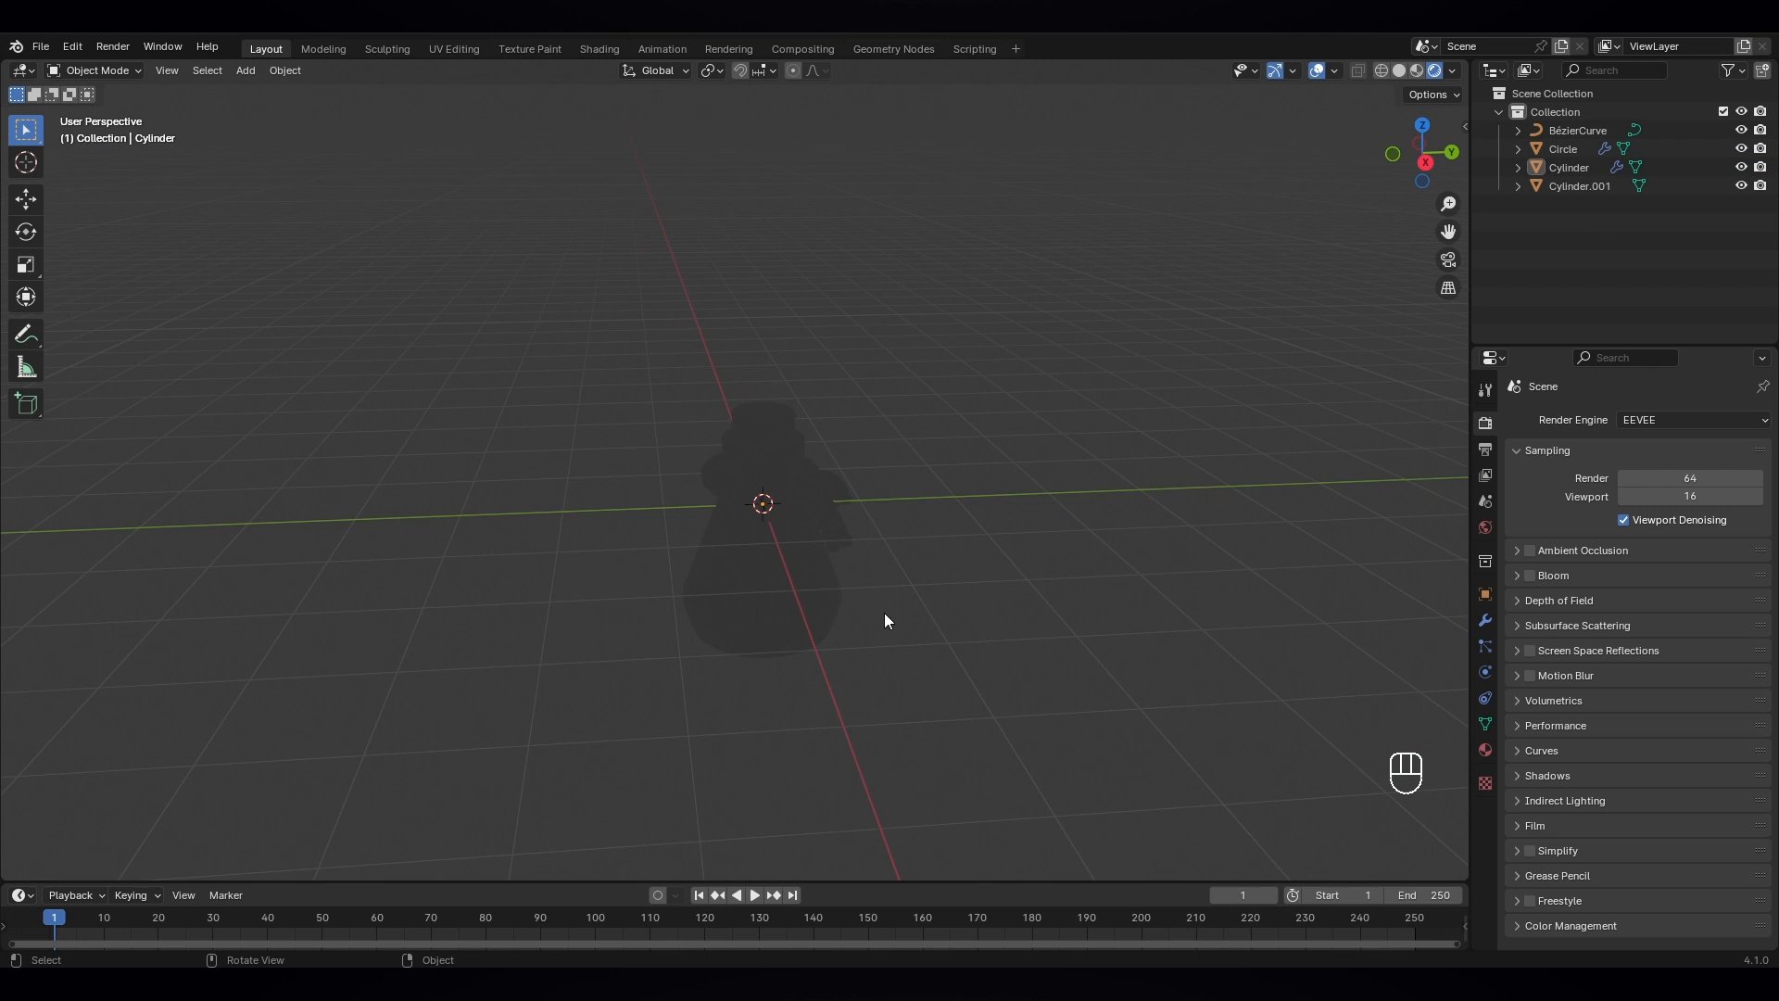
# - Add an area light at the bottle's centre in the right side view and move it straight up above the bottle
pyautogui.press('KP_3')
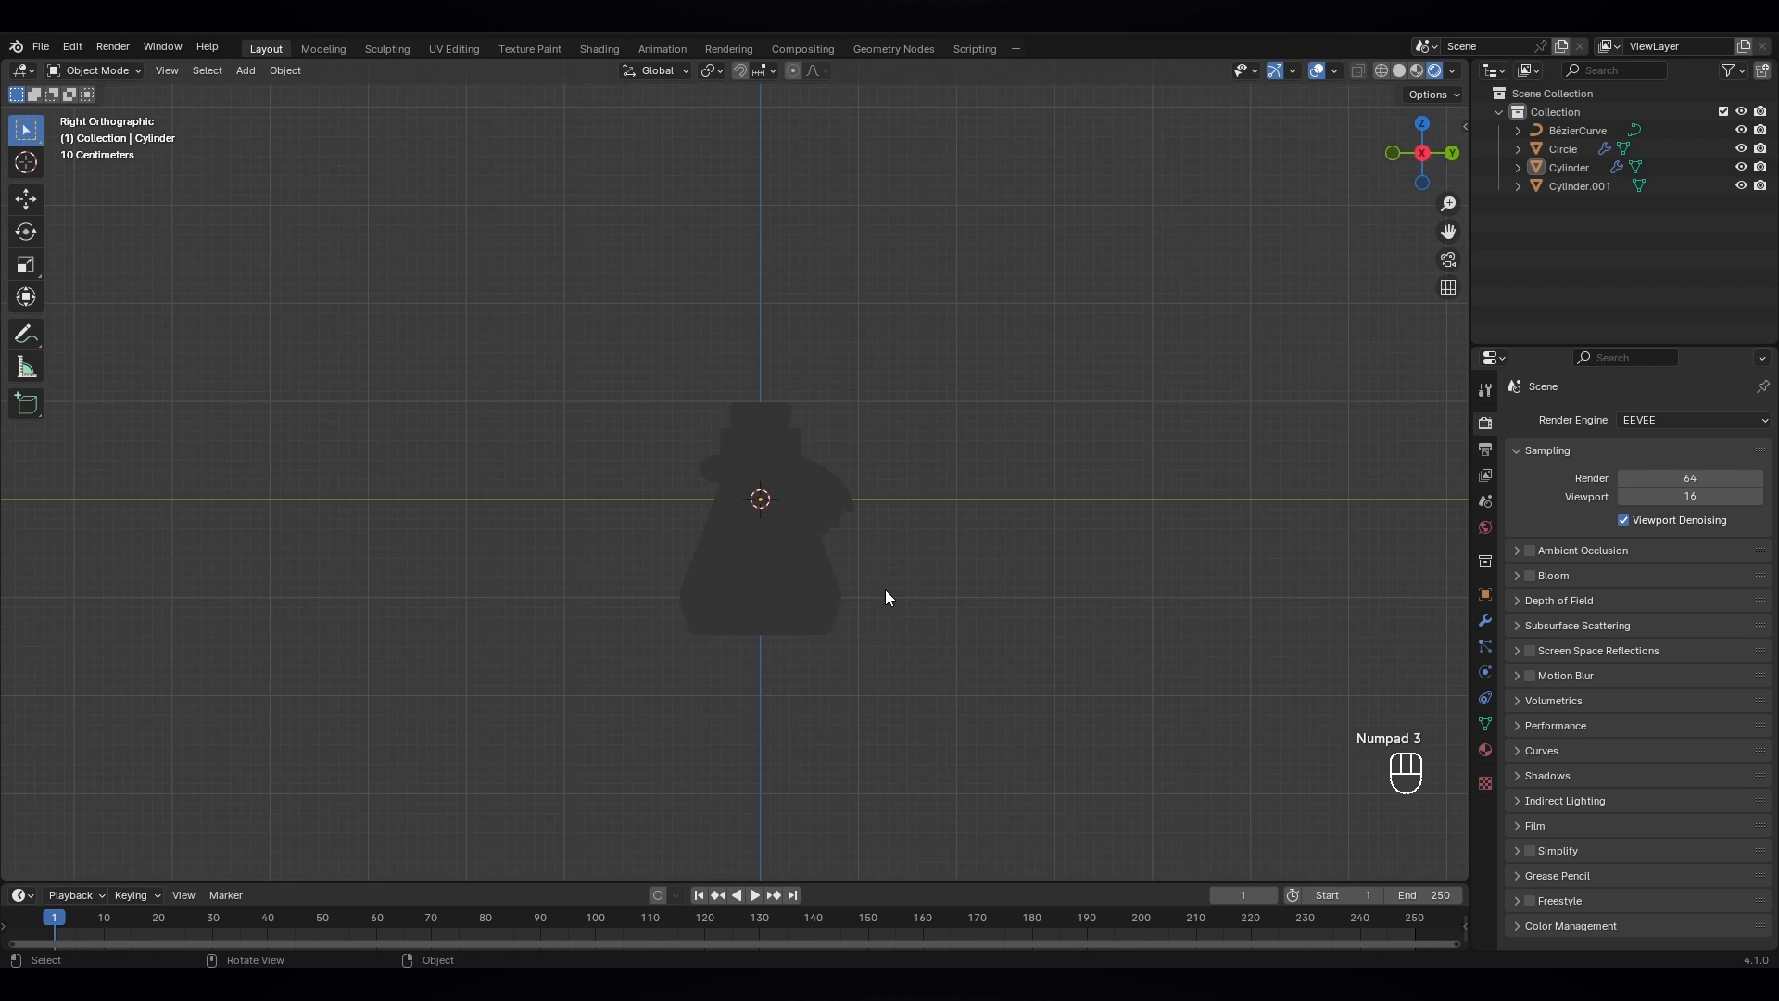
pyautogui.hotkey('shift', 'a')
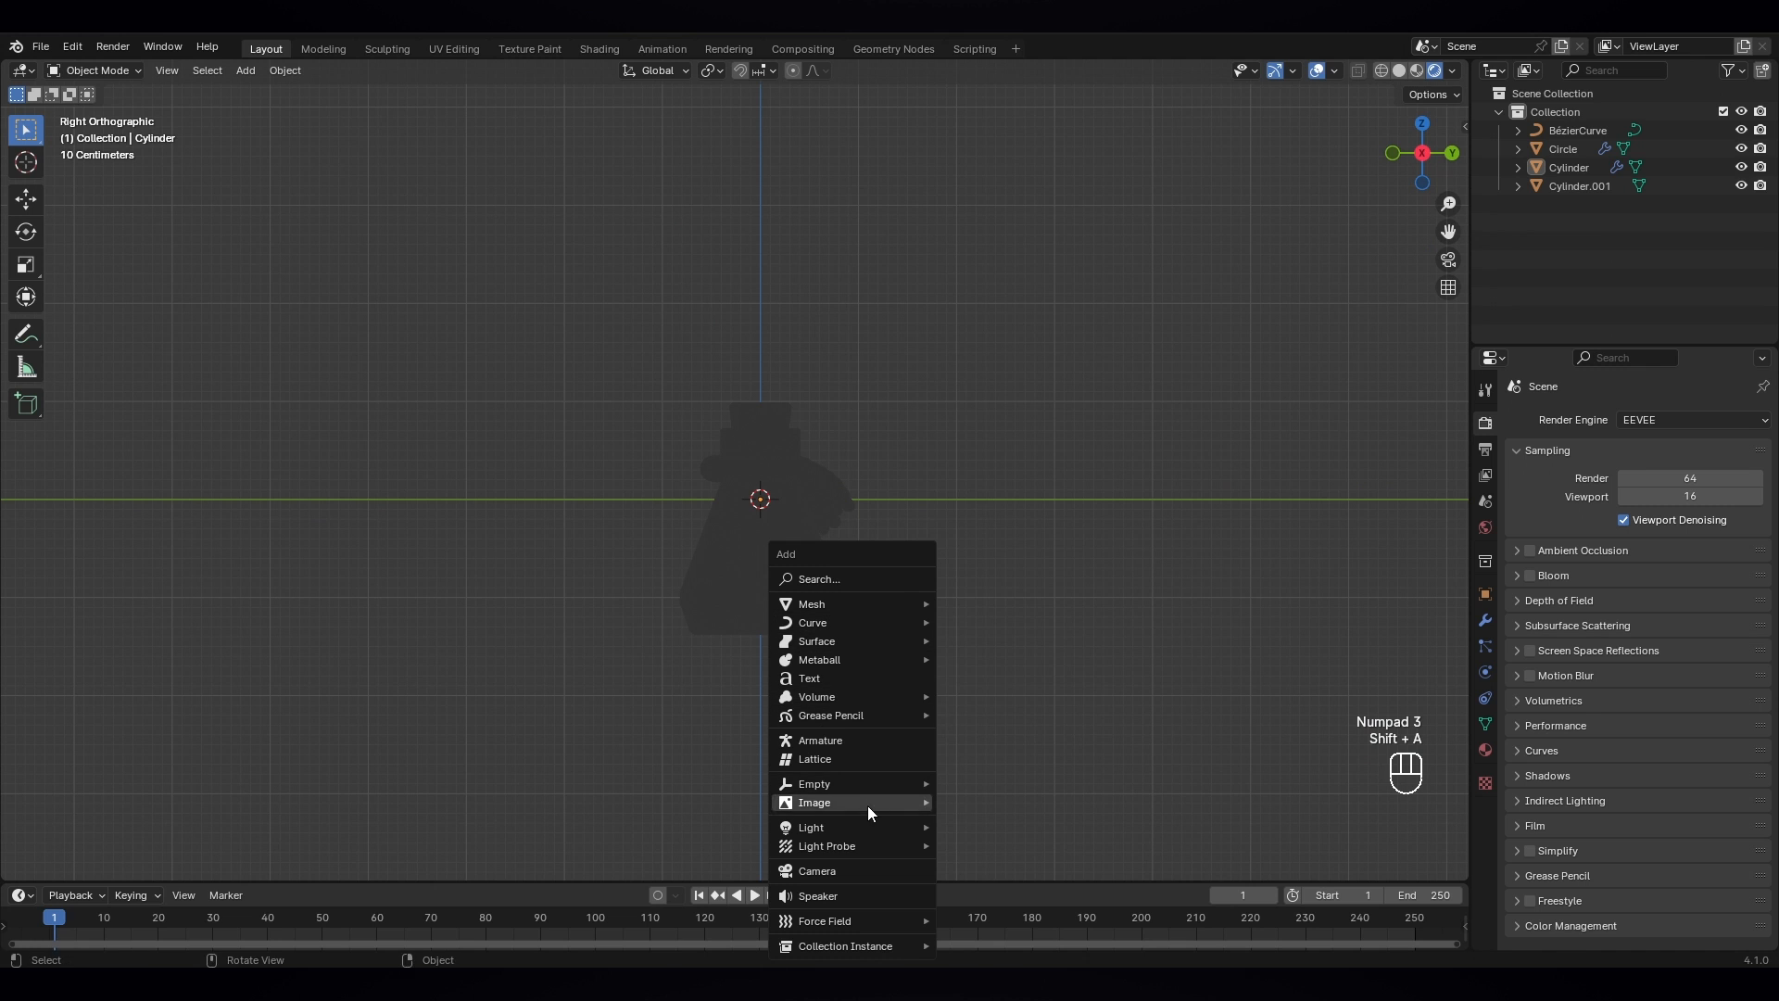
pyautogui.moveTo(869, 827)
pyautogui.click(975, 888)
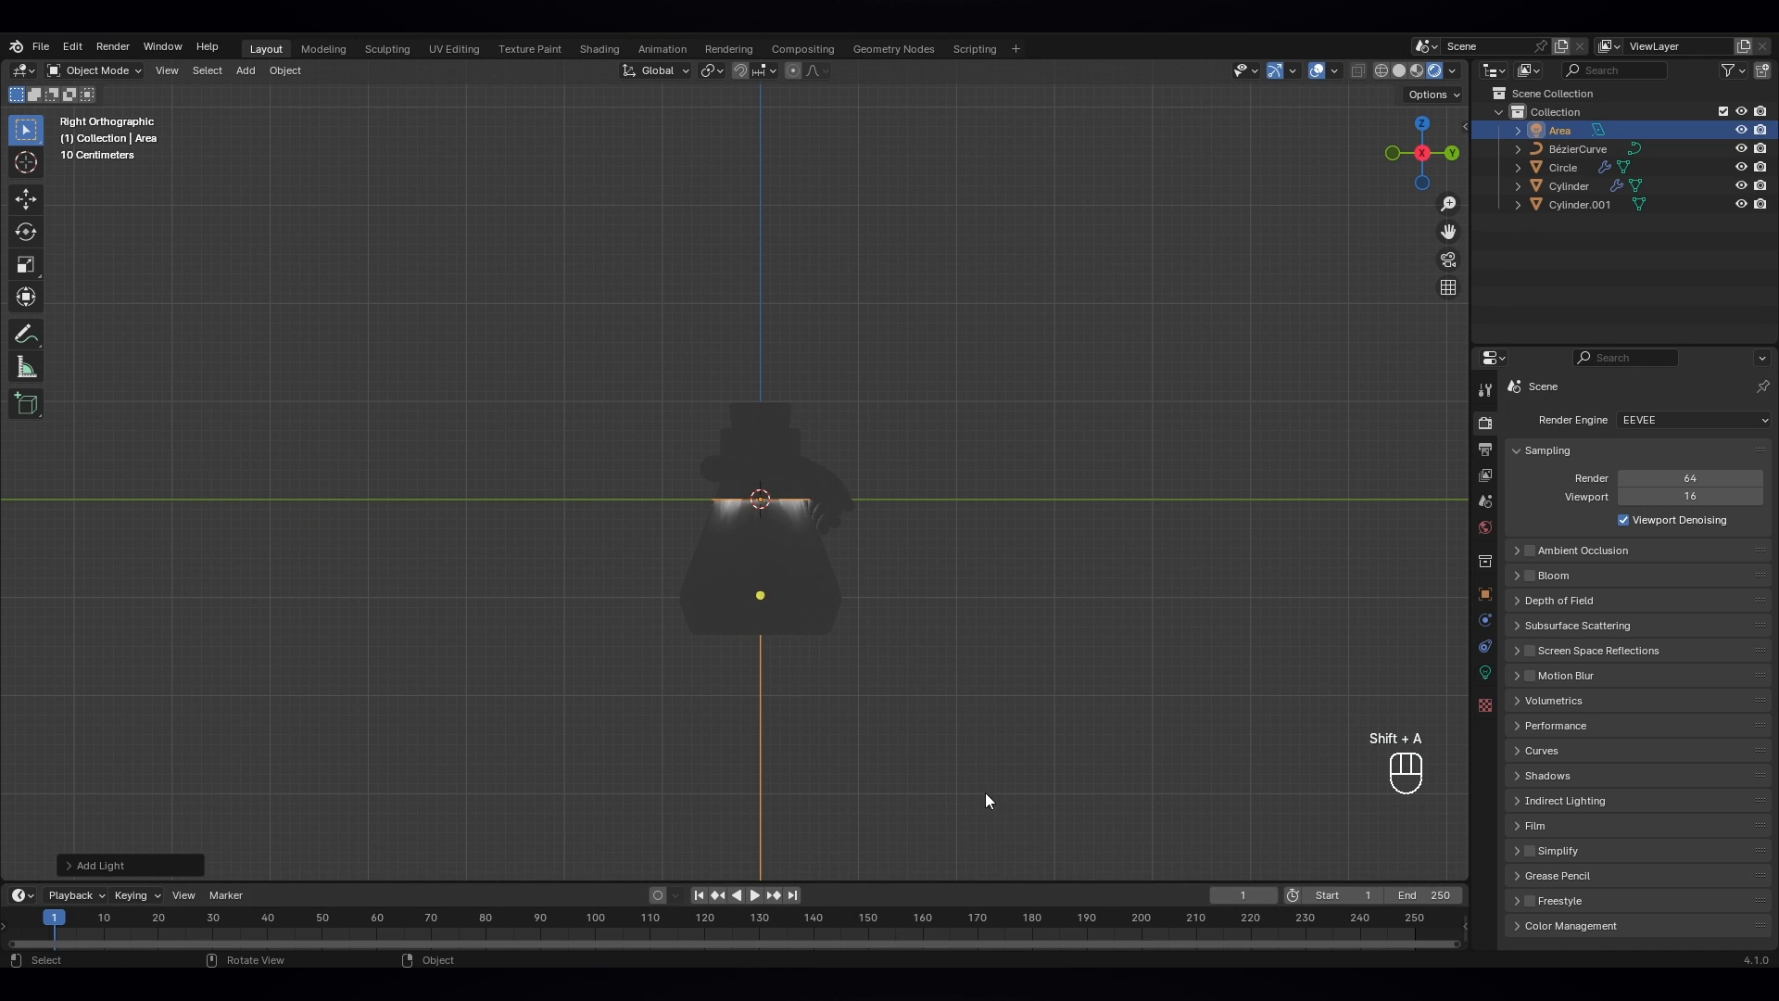
pyautogui.press('g')
pyautogui.click(965, 400)
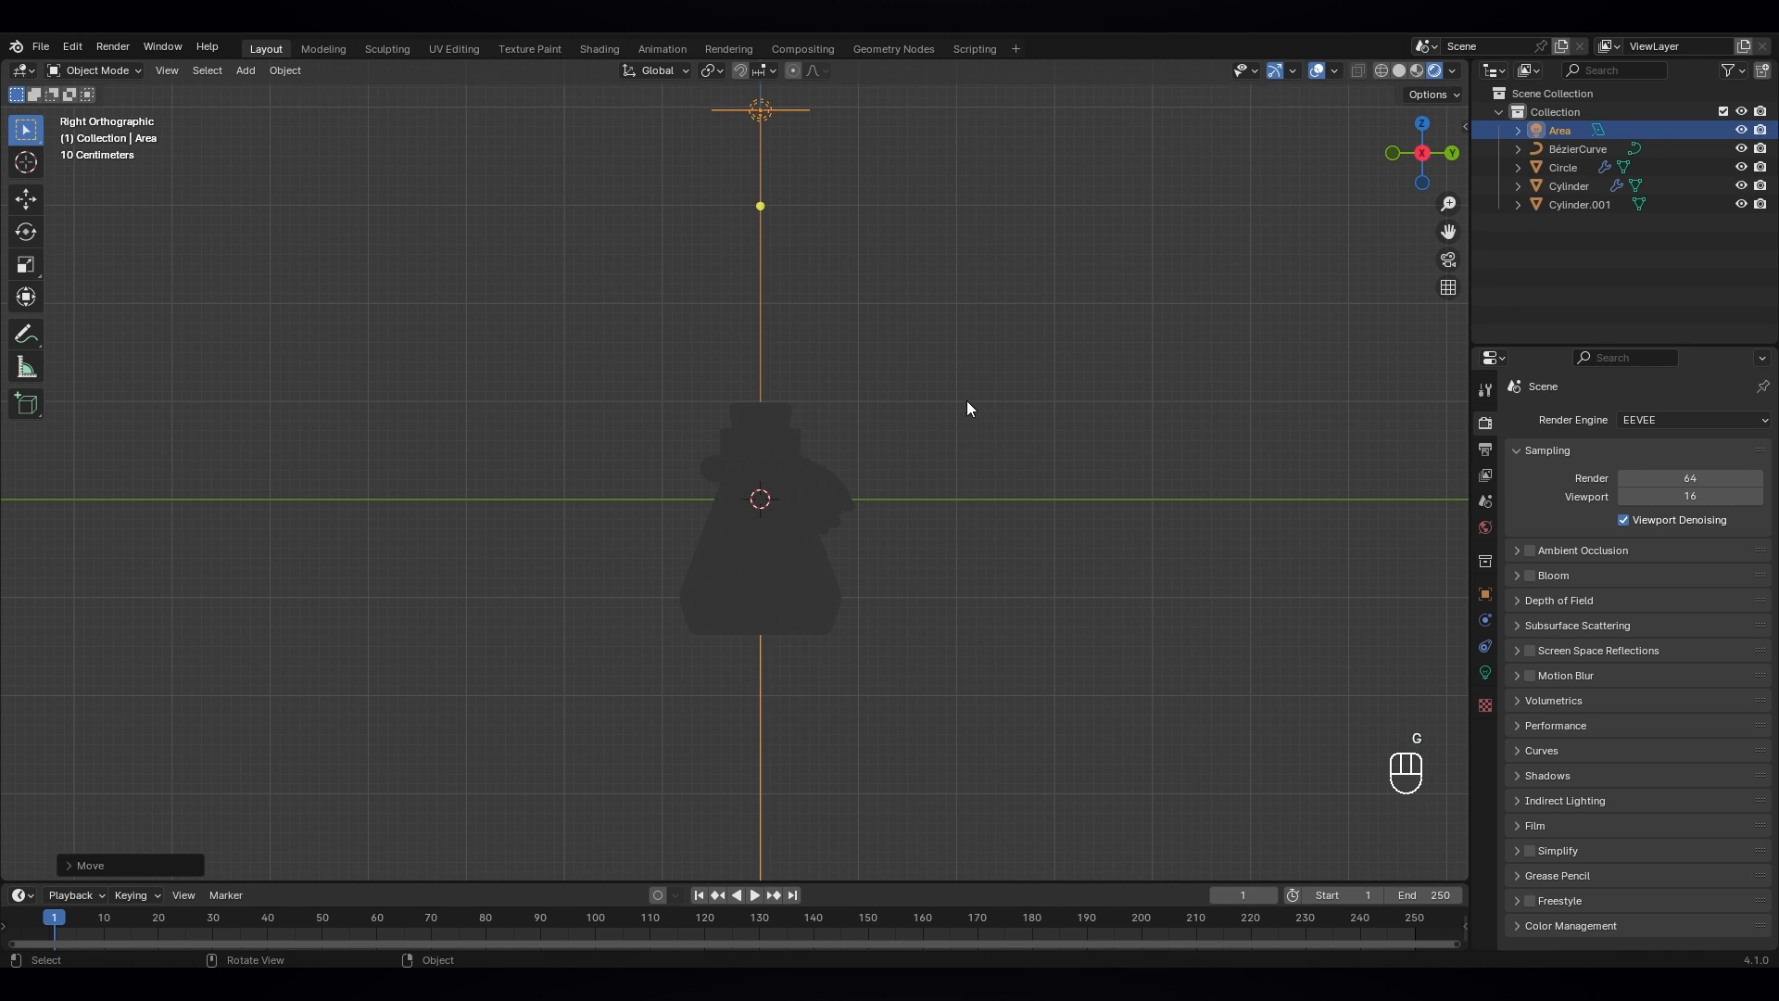
pyautogui.moveTo(965, 400); pyautogui.dragTo(1093, 465, button='middle')
# - Set the area light's power to 1200 W and raise the light a little further along Z
pyautogui.click(1485, 678)
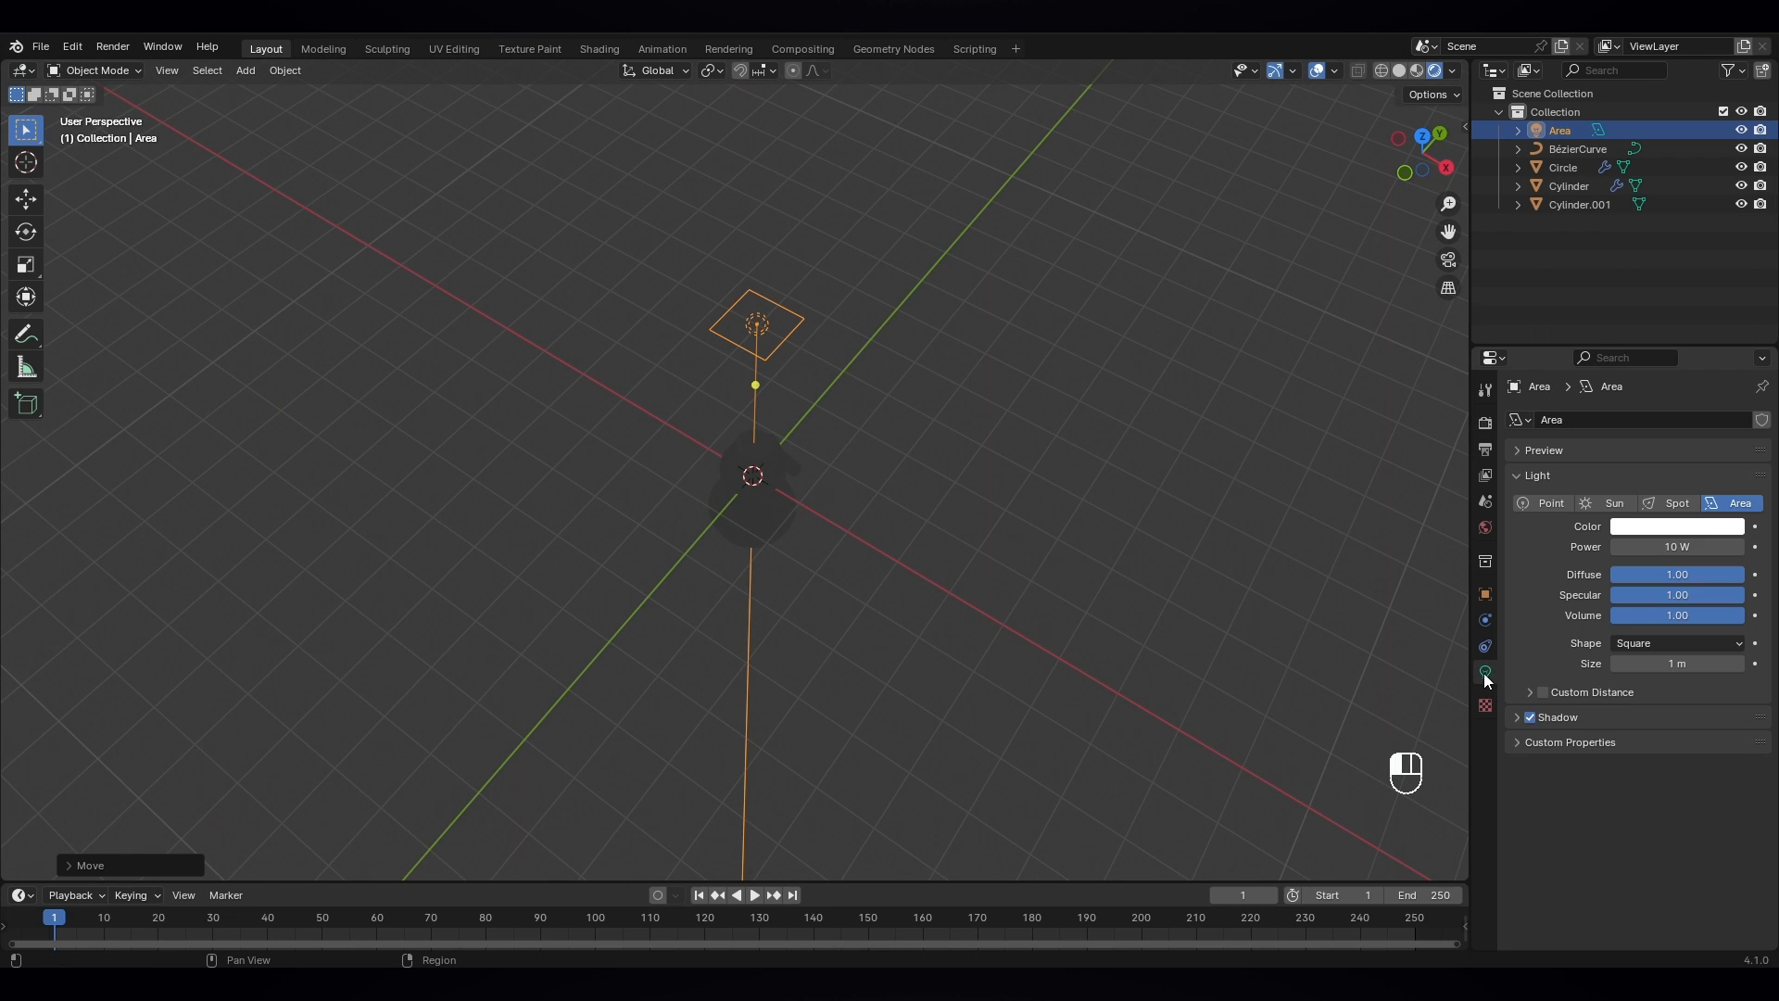
pyautogui.click(1709, 549)
pyautogui.write('1200')
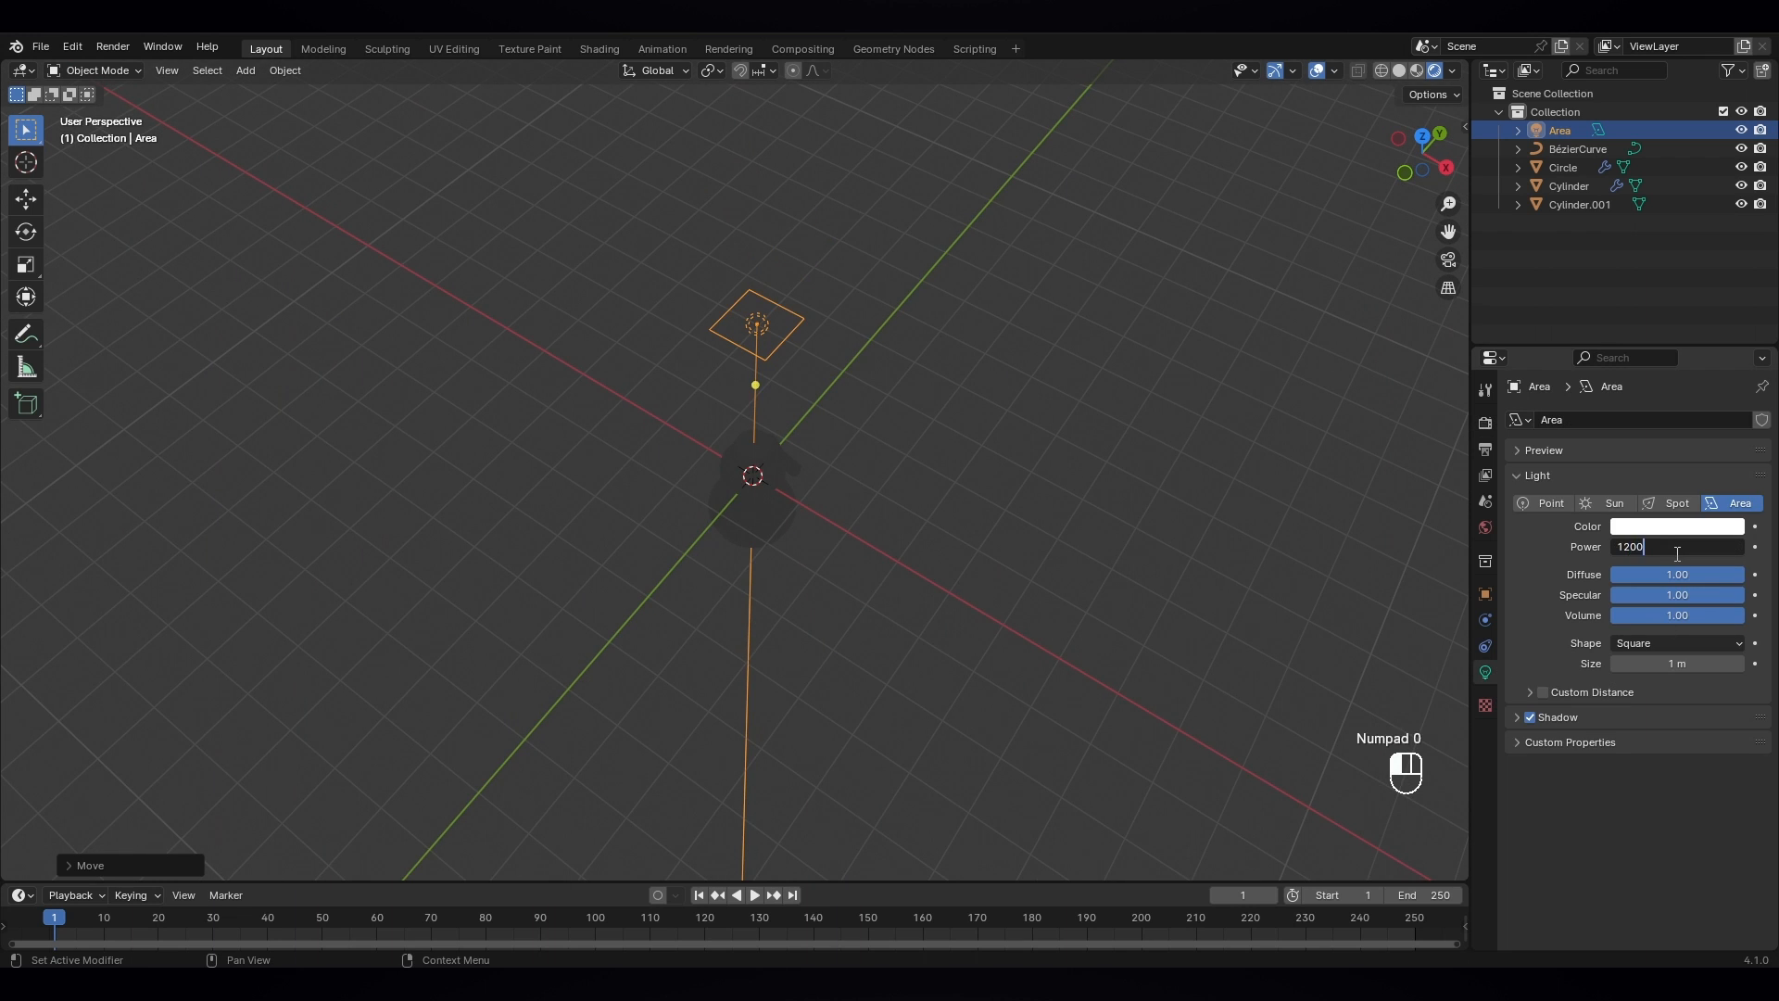
pyautogui.press('Return')
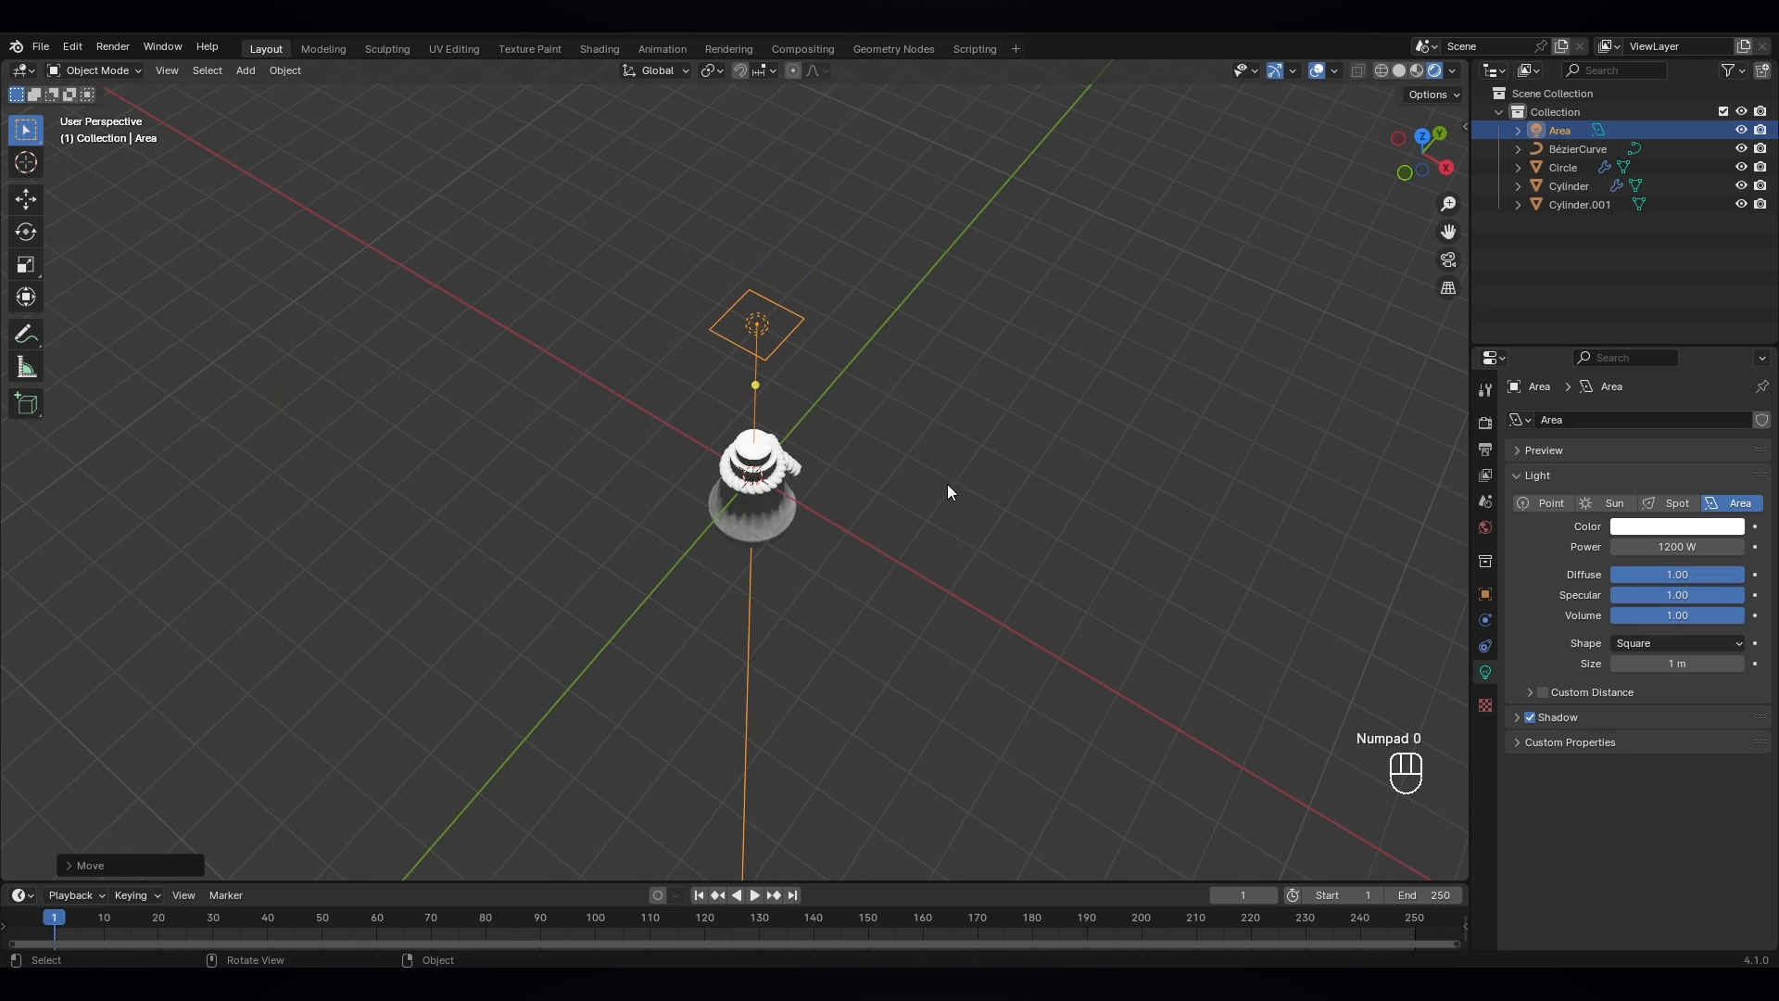
pyautogui.press('g')
pyautogui.press('z')
pyautogui.click(963, 443)
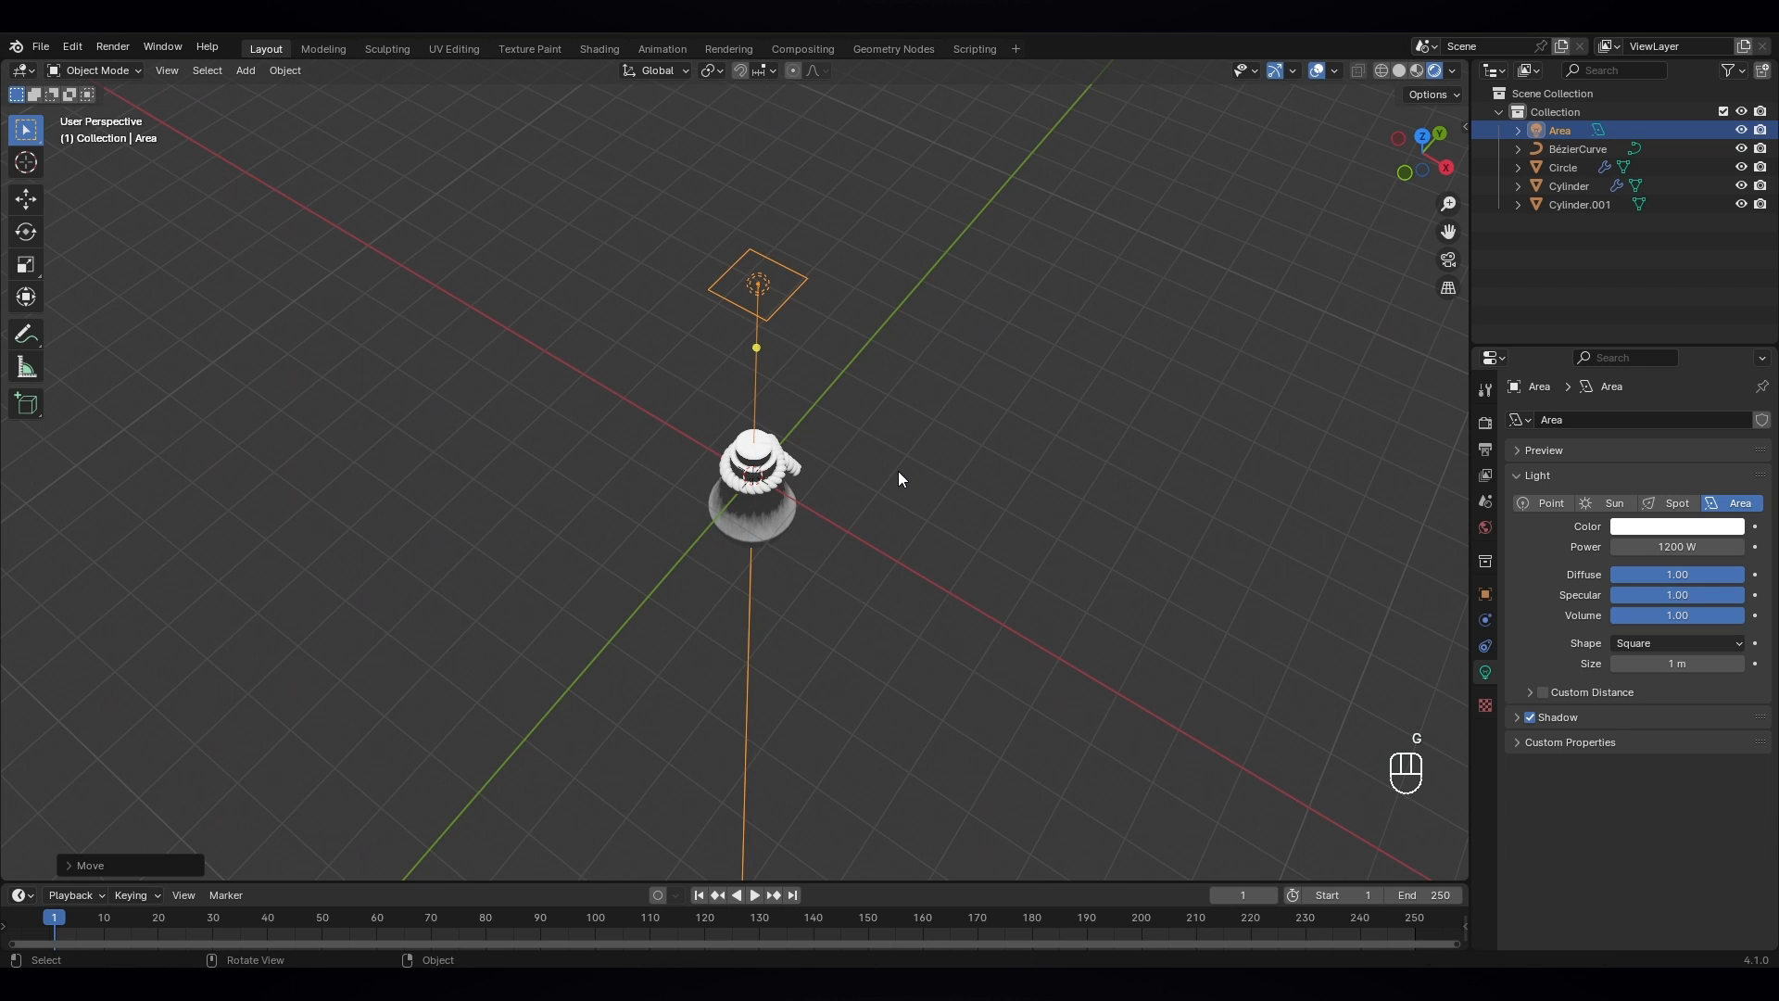
# - Shift the area light slightly toward positive X in the top view
pyautogui.click(927, 514)
pyautogui.press('KP_7')
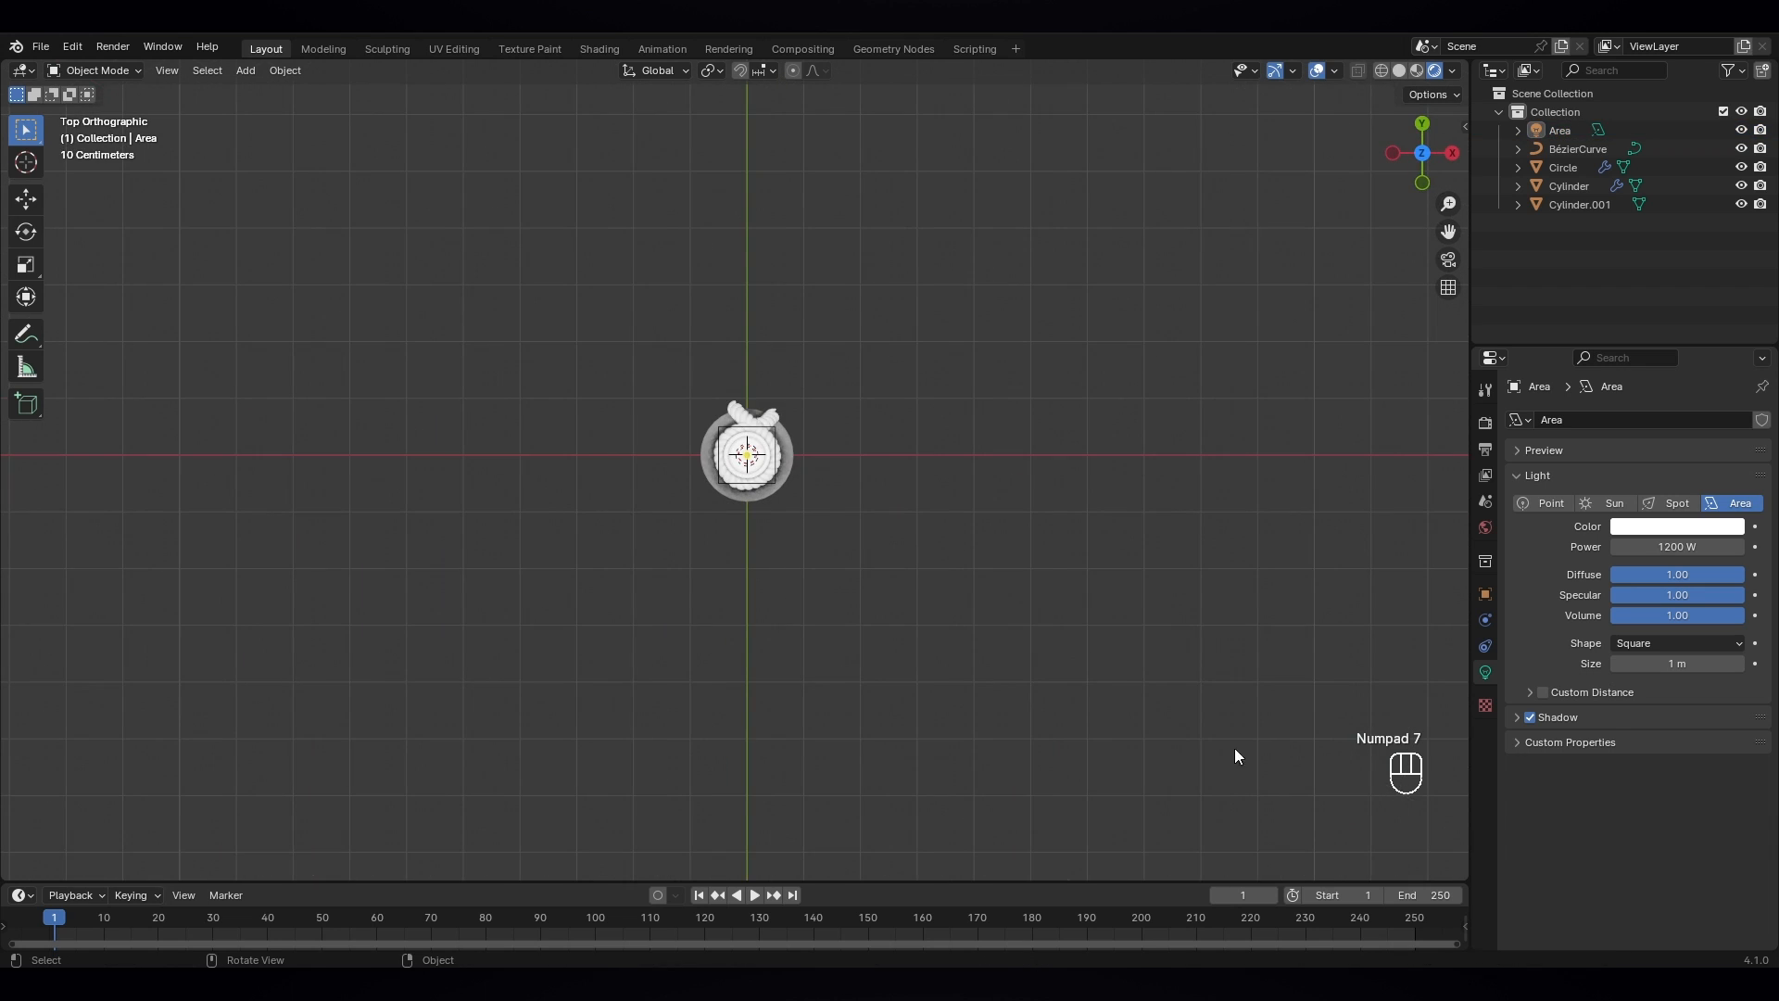
pyautogui.click(783, 457)
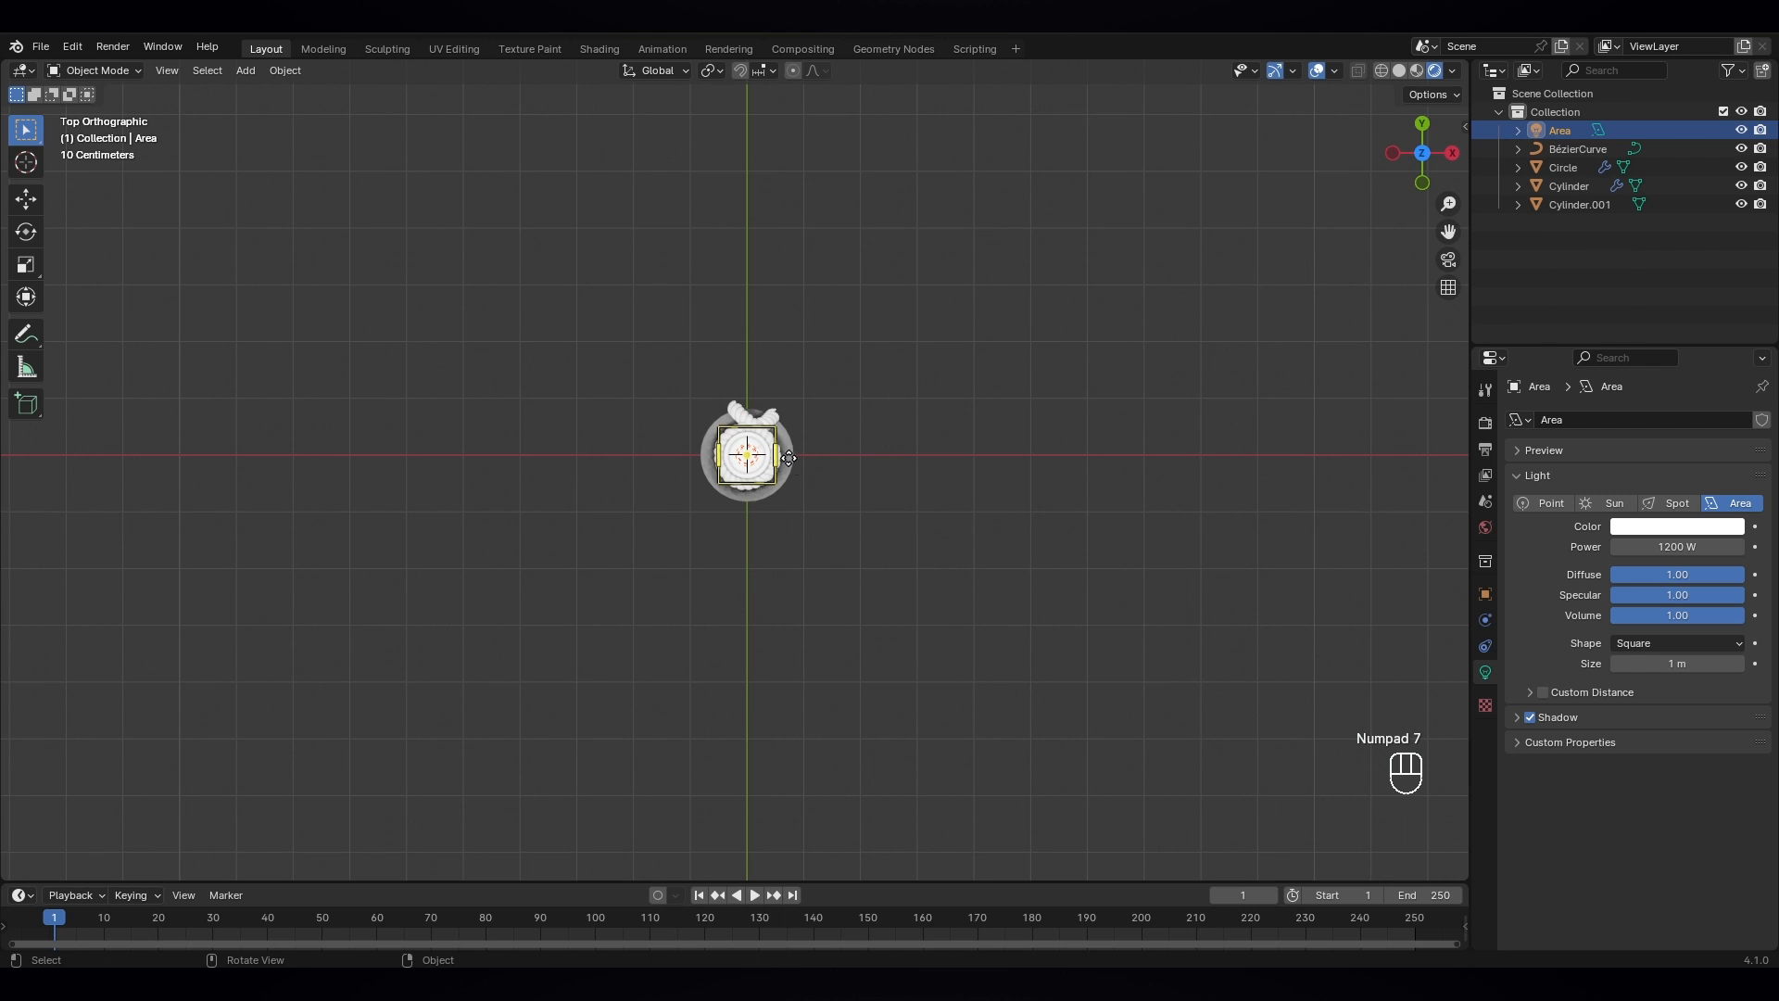
pyautogui.press('g')
pyautogui.click(812, 458)
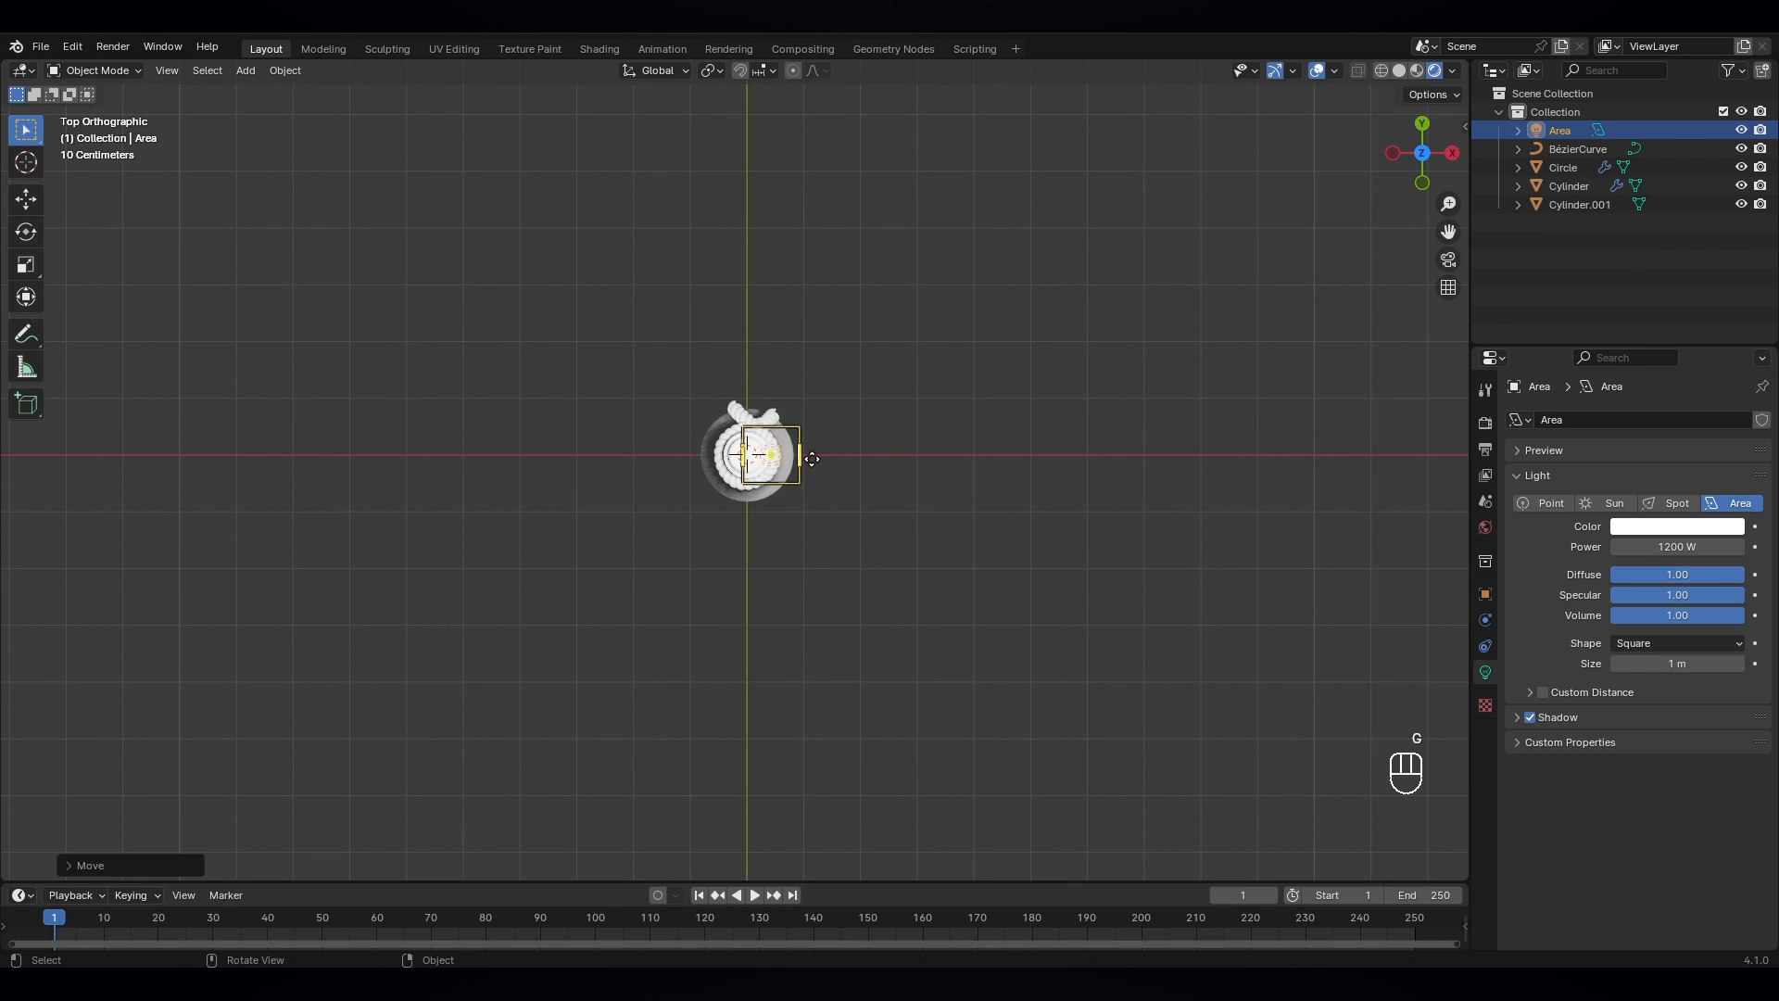
# - Duplicate the area light twice, one copy about 3.1 m away in X and Y, the other about 5.5 m from it along negative Y
pyautogui.hotkey('shift', 'd')
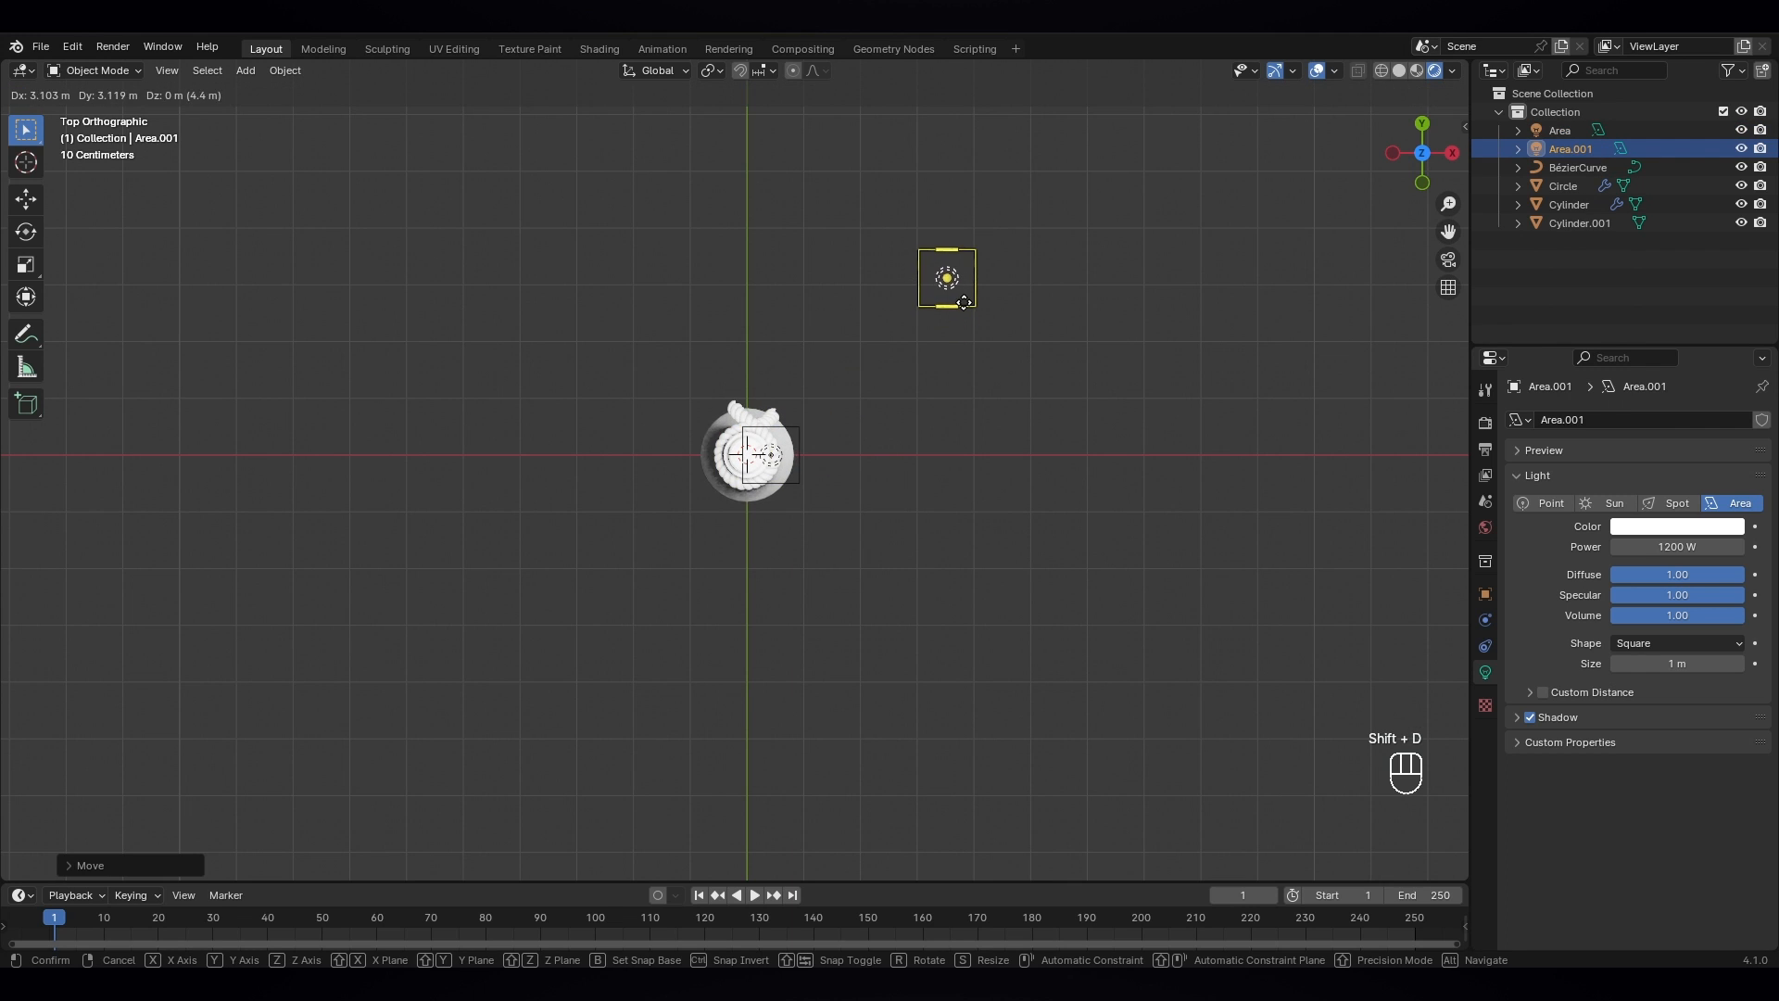
pyautogui.click(964, 303)
pyautogui.hotkey('shift', 'd')
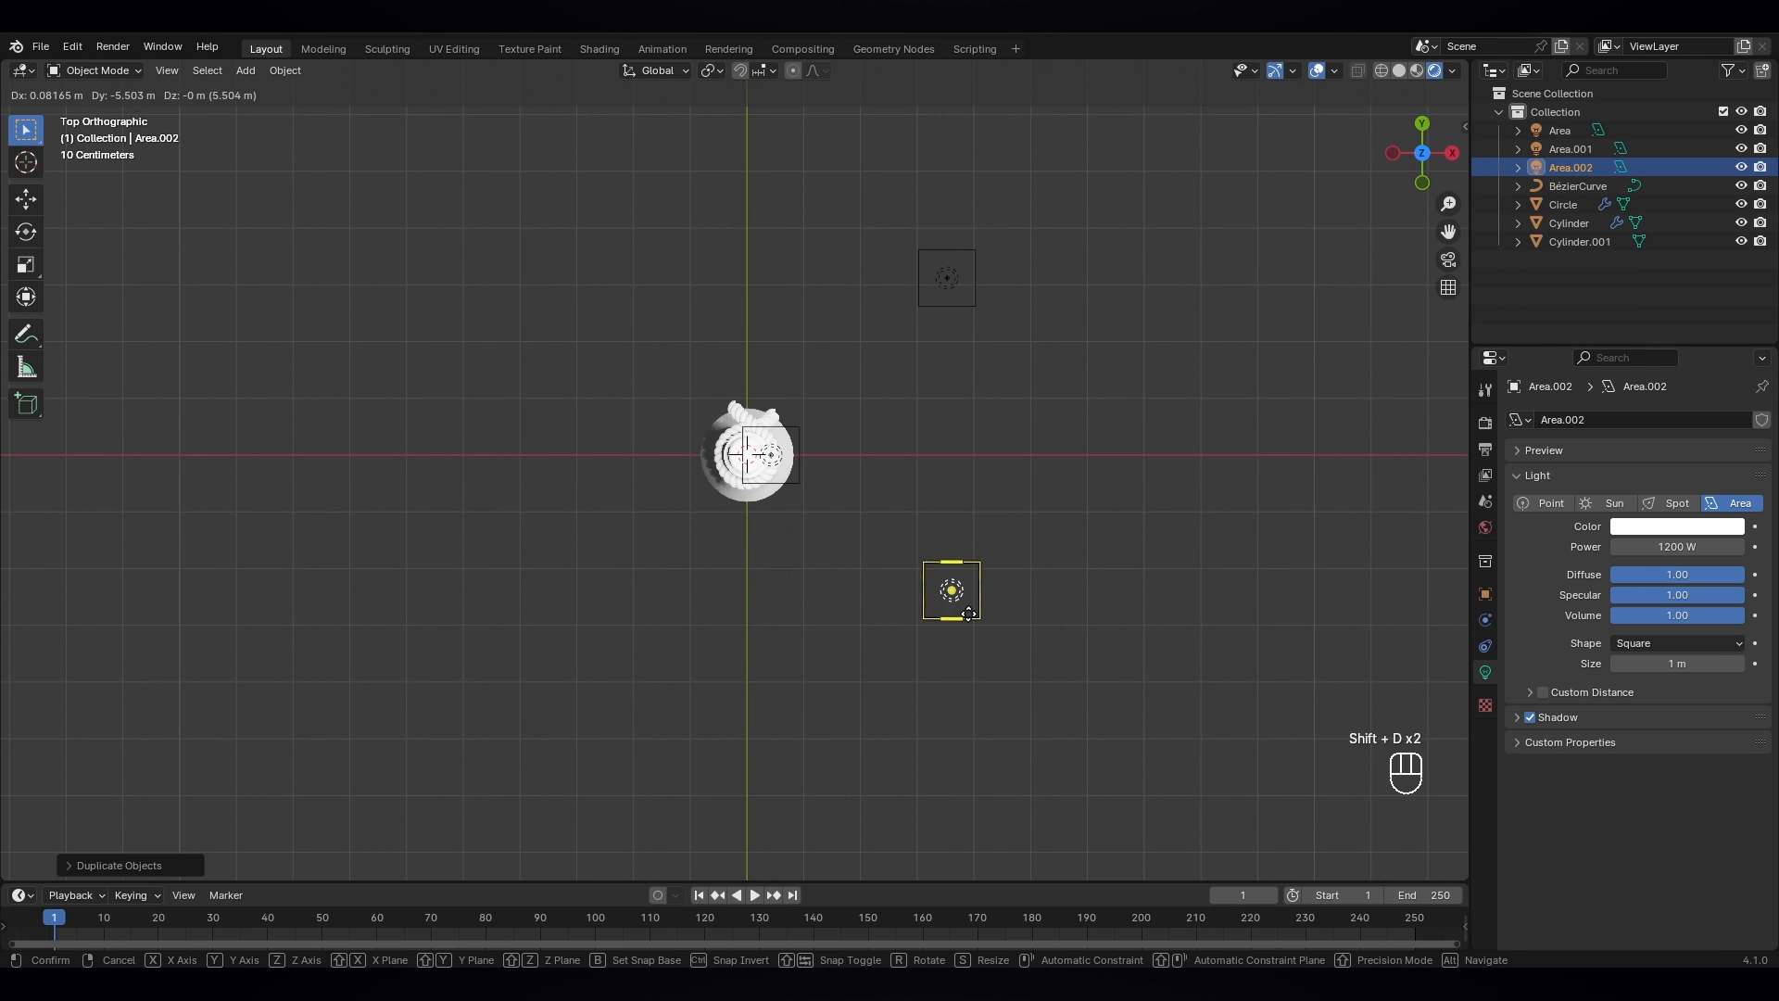
pyautogui.click(968, 614)
pyautogui.moveTo(1053, 598); pyautogui.dragTo(817, 274, button='middle')
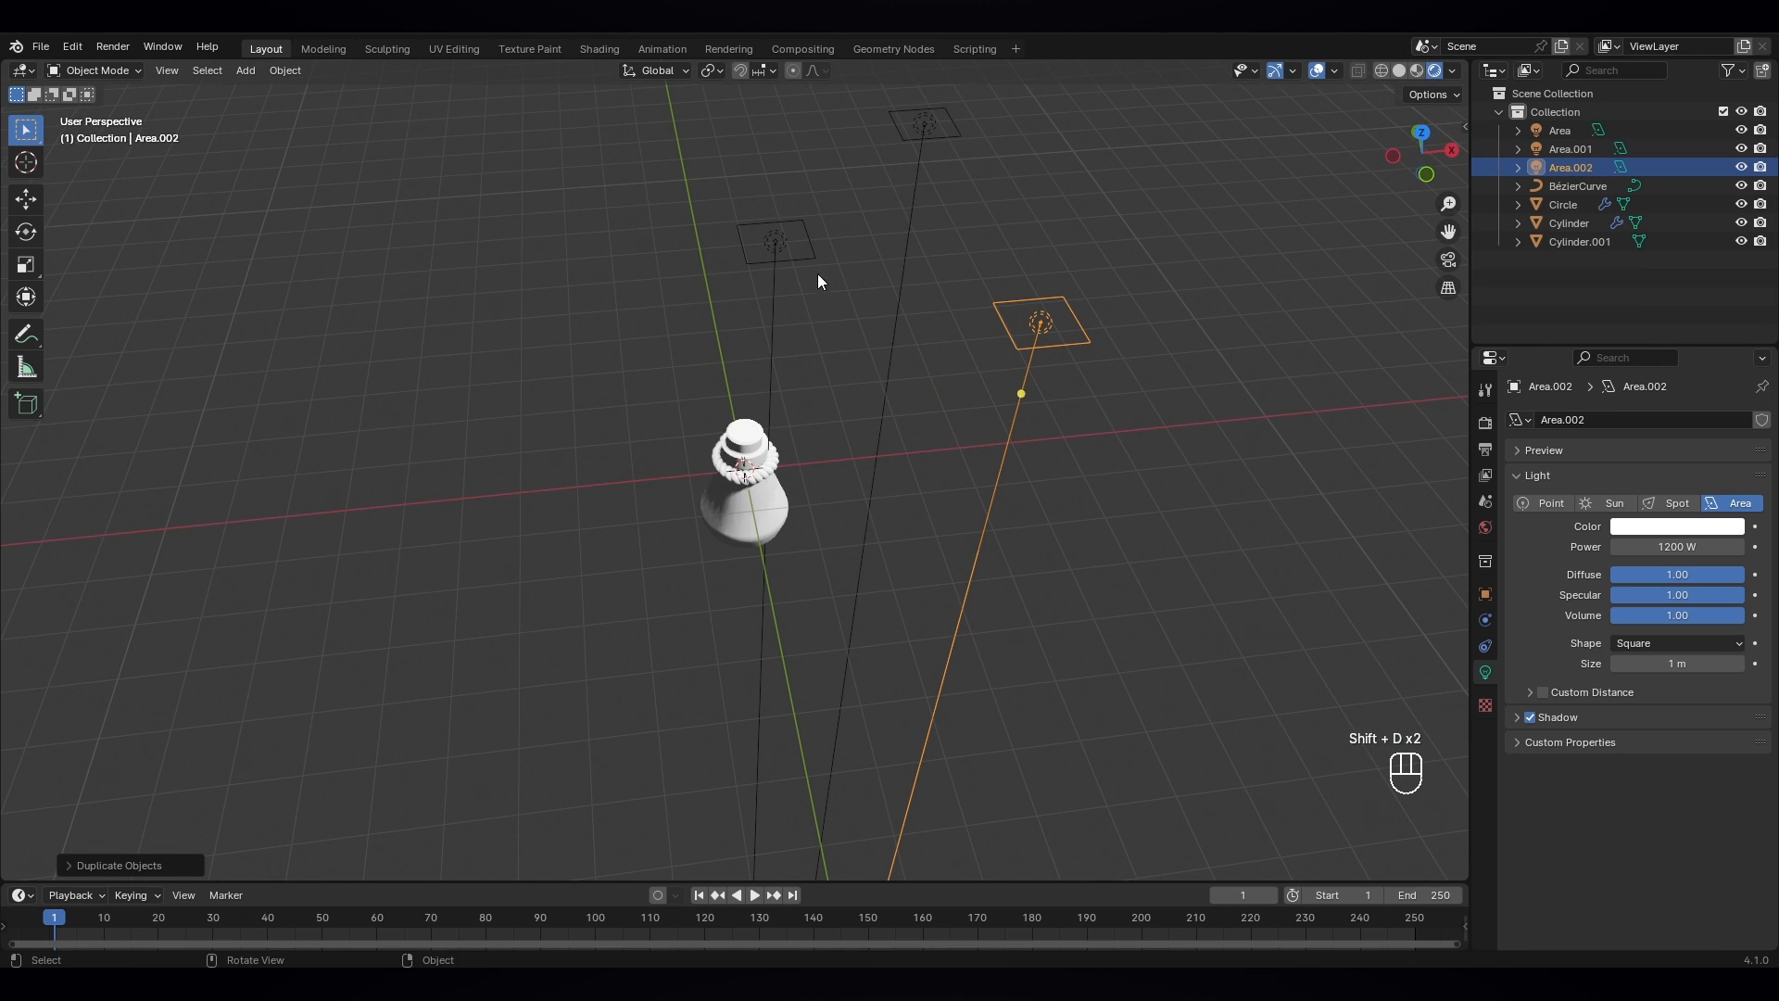
# - Select both duplicated area lights and aim them at the bottle
pyautogui.keyDown('shift'); pyautogui.moveTo(845, 230); pyautogui.dragTo(970, 601); pyautogui.keyUp('shift')
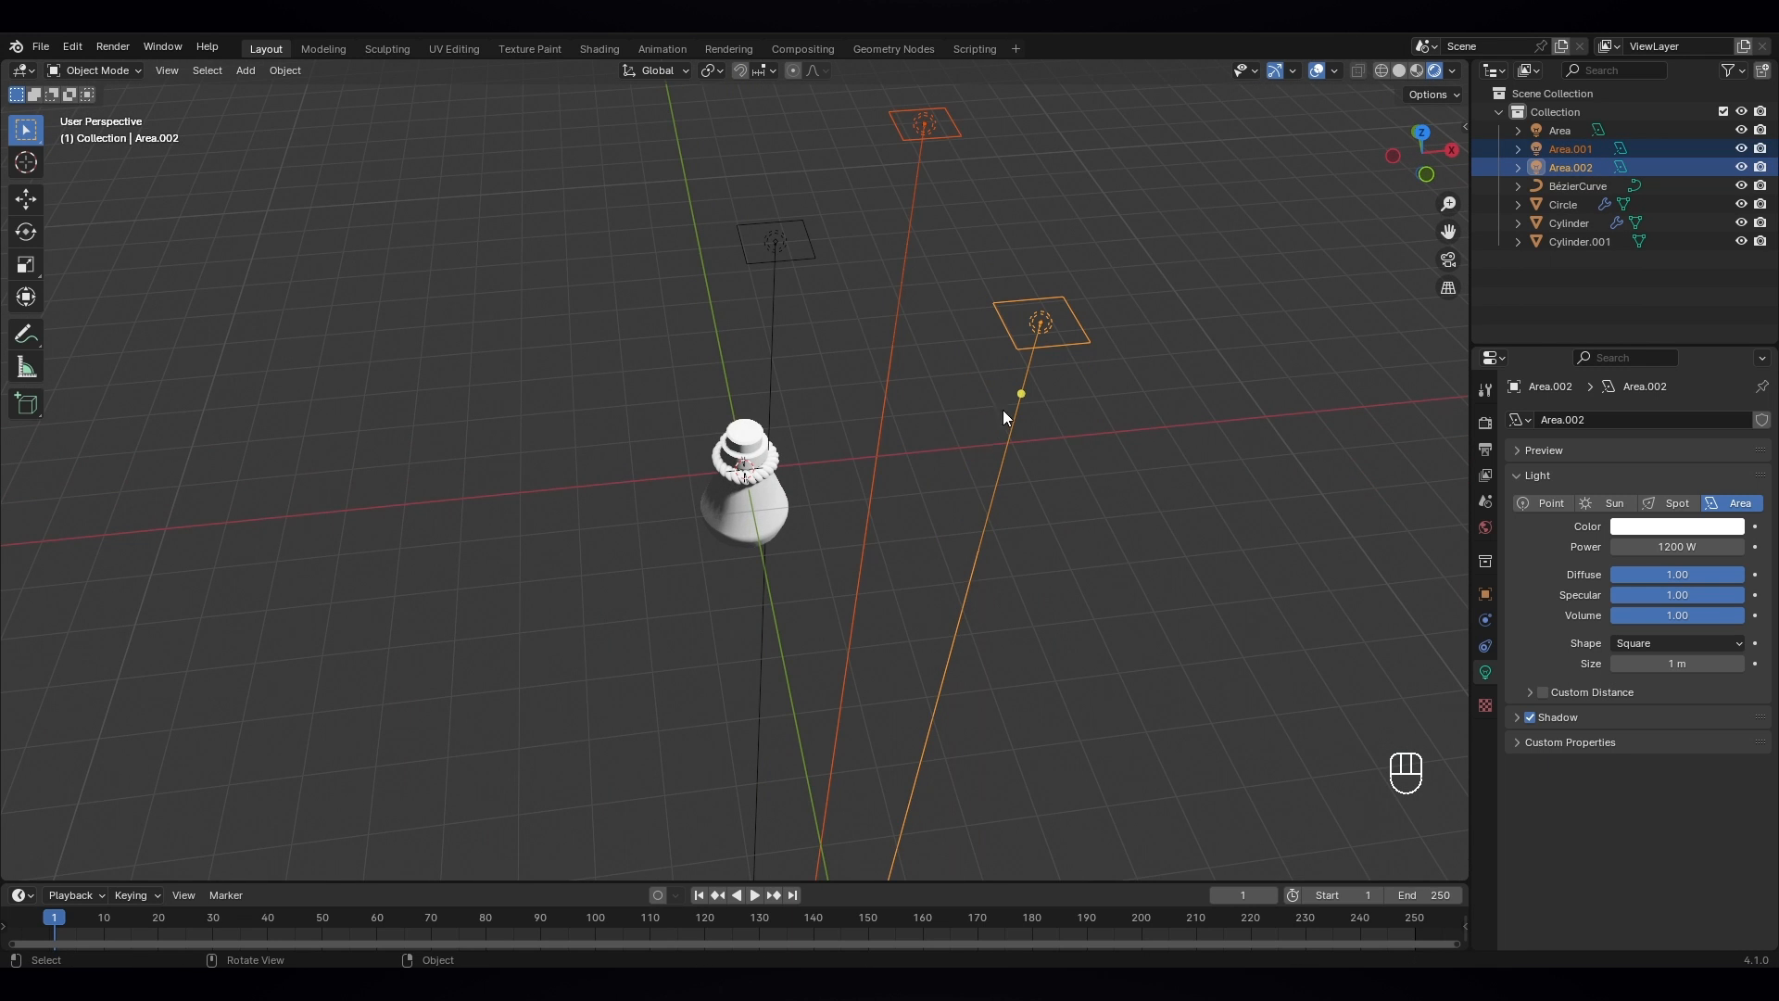
pyautogui.moveTo(1020, 394); pyautogui.dragTo(764, 492)
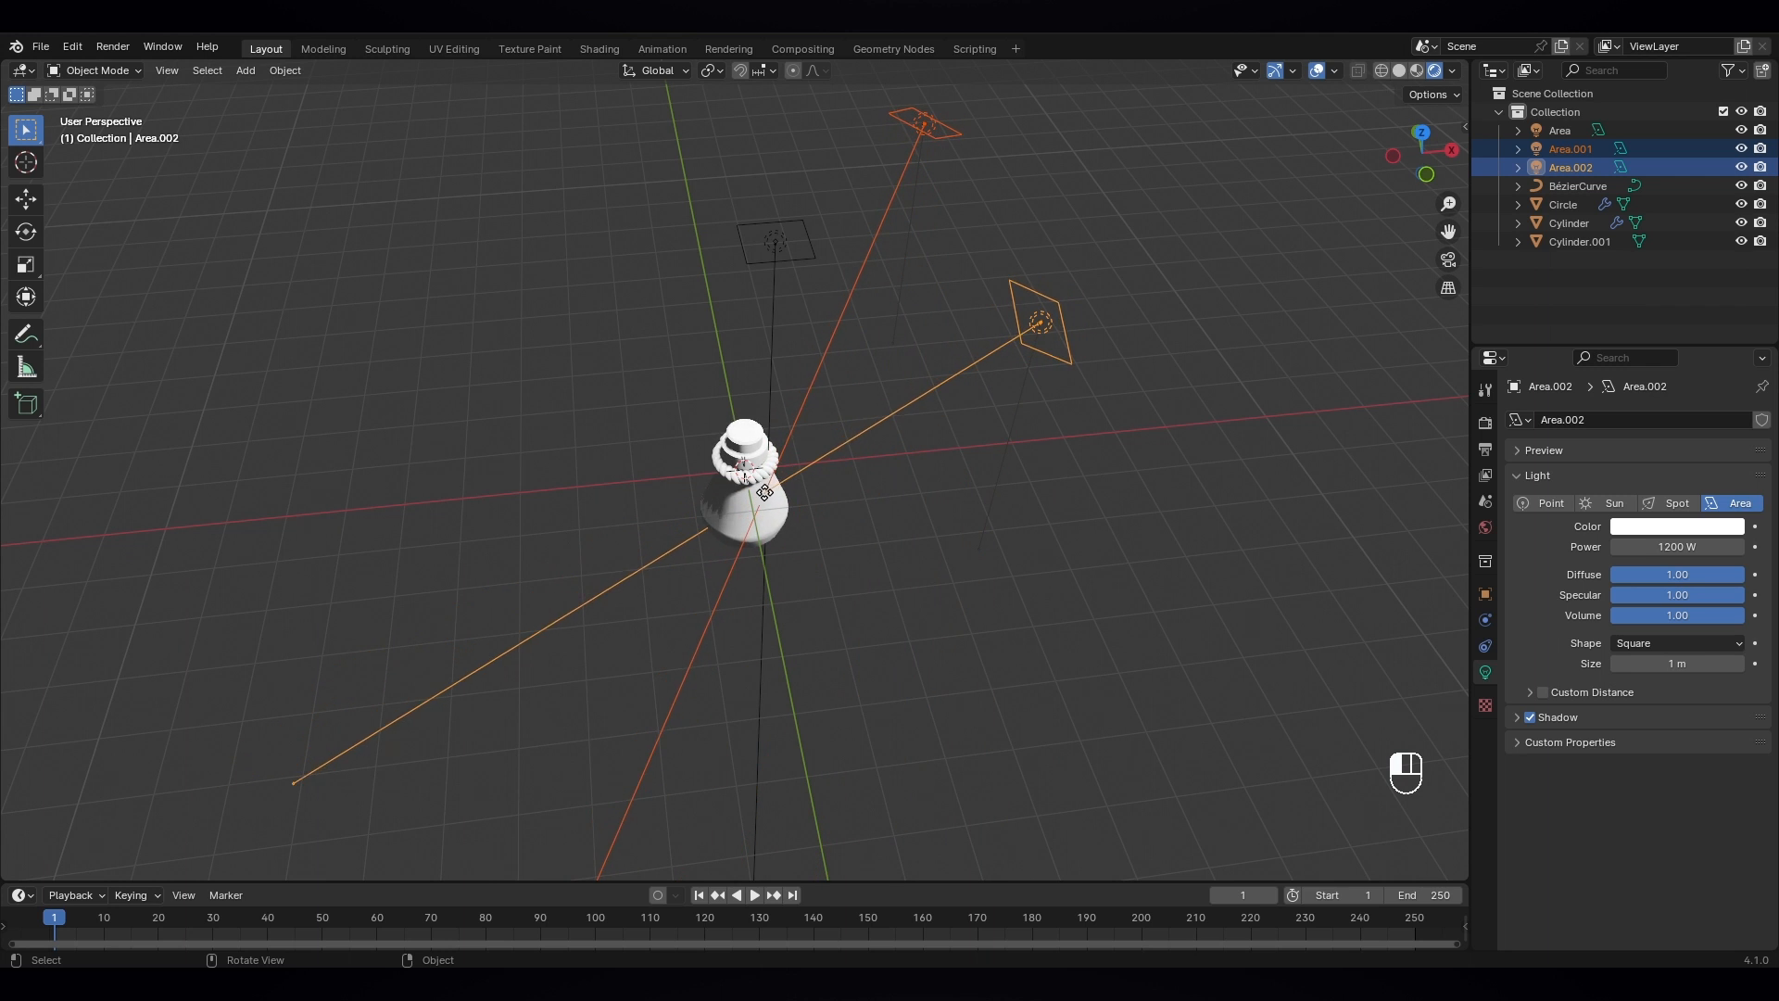
pyautogui.click(965, 508)
# - Duplicate the light above the bottle, place the copy between the two aimed lights, and lower it about 4.1 m along Z
pyautogui.press('KP_7')
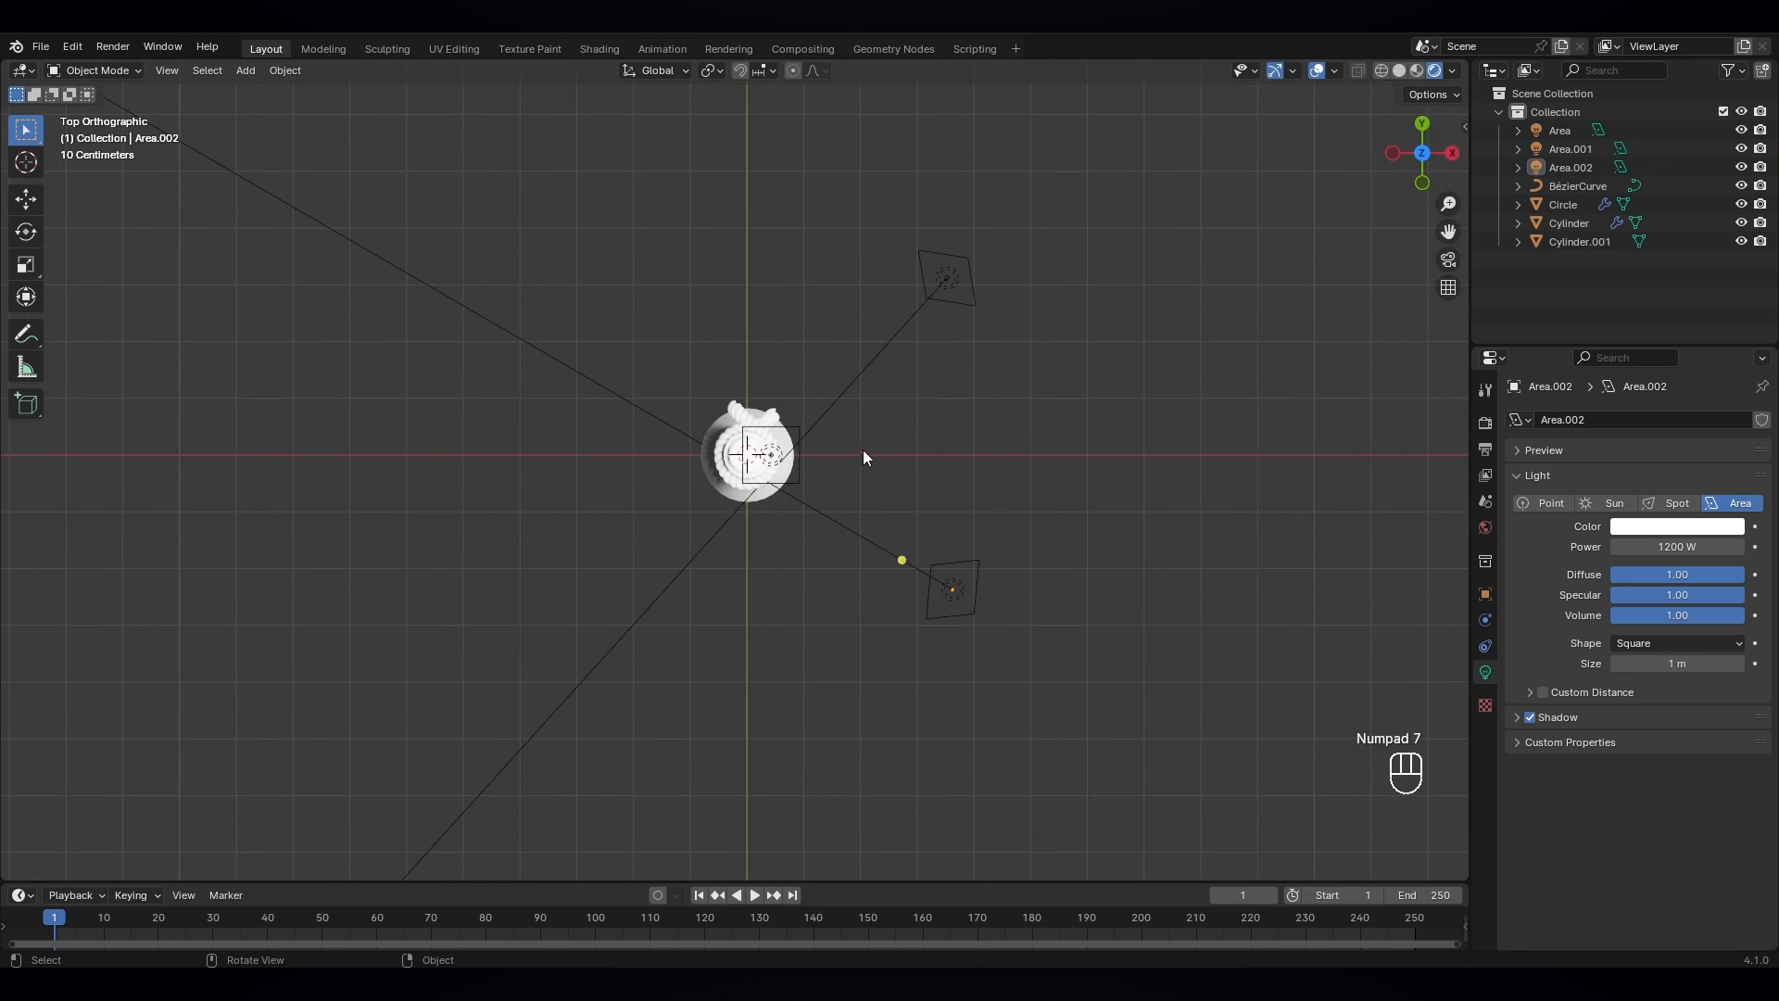
pyautogui.keyDown('shift'); pyautogui.click(778, 463); pyautogui.keyUp('shift')
pyautogui.hotkey('shift', 'd')
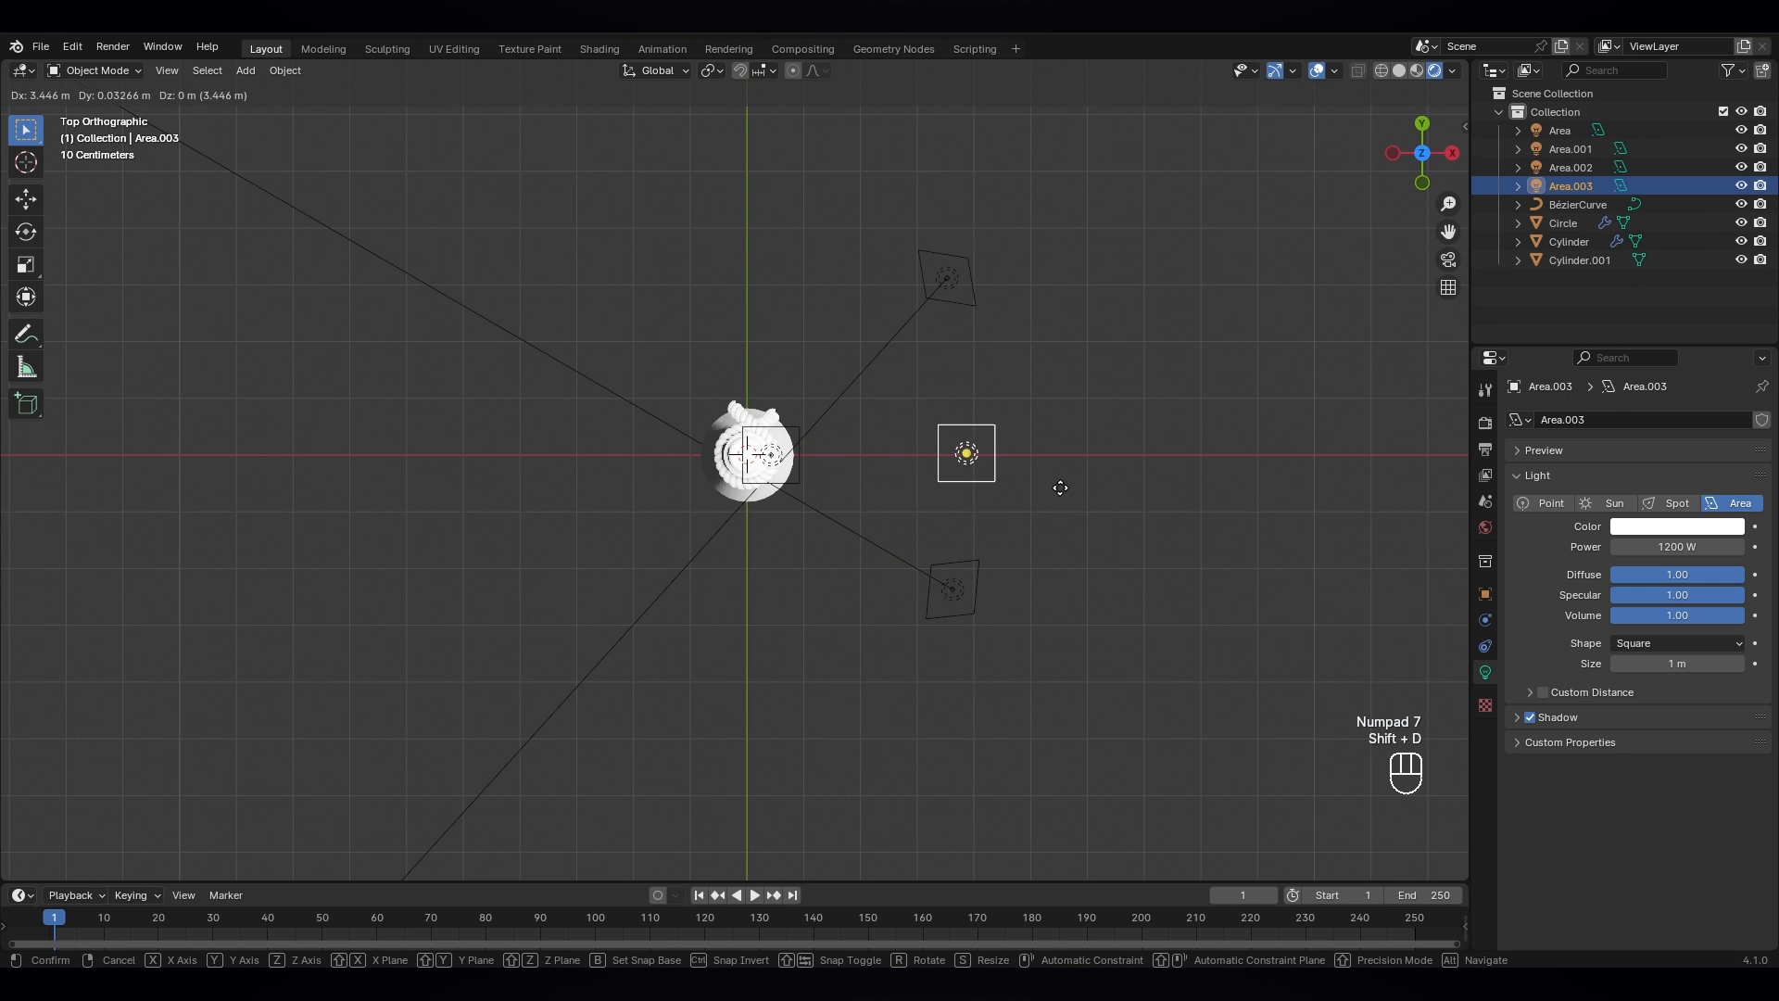
pyautogui.click(1079, 493)
pyautogui.moveTo(1079, 492); pyautogui.dragTo(1087, 413, button='middle')
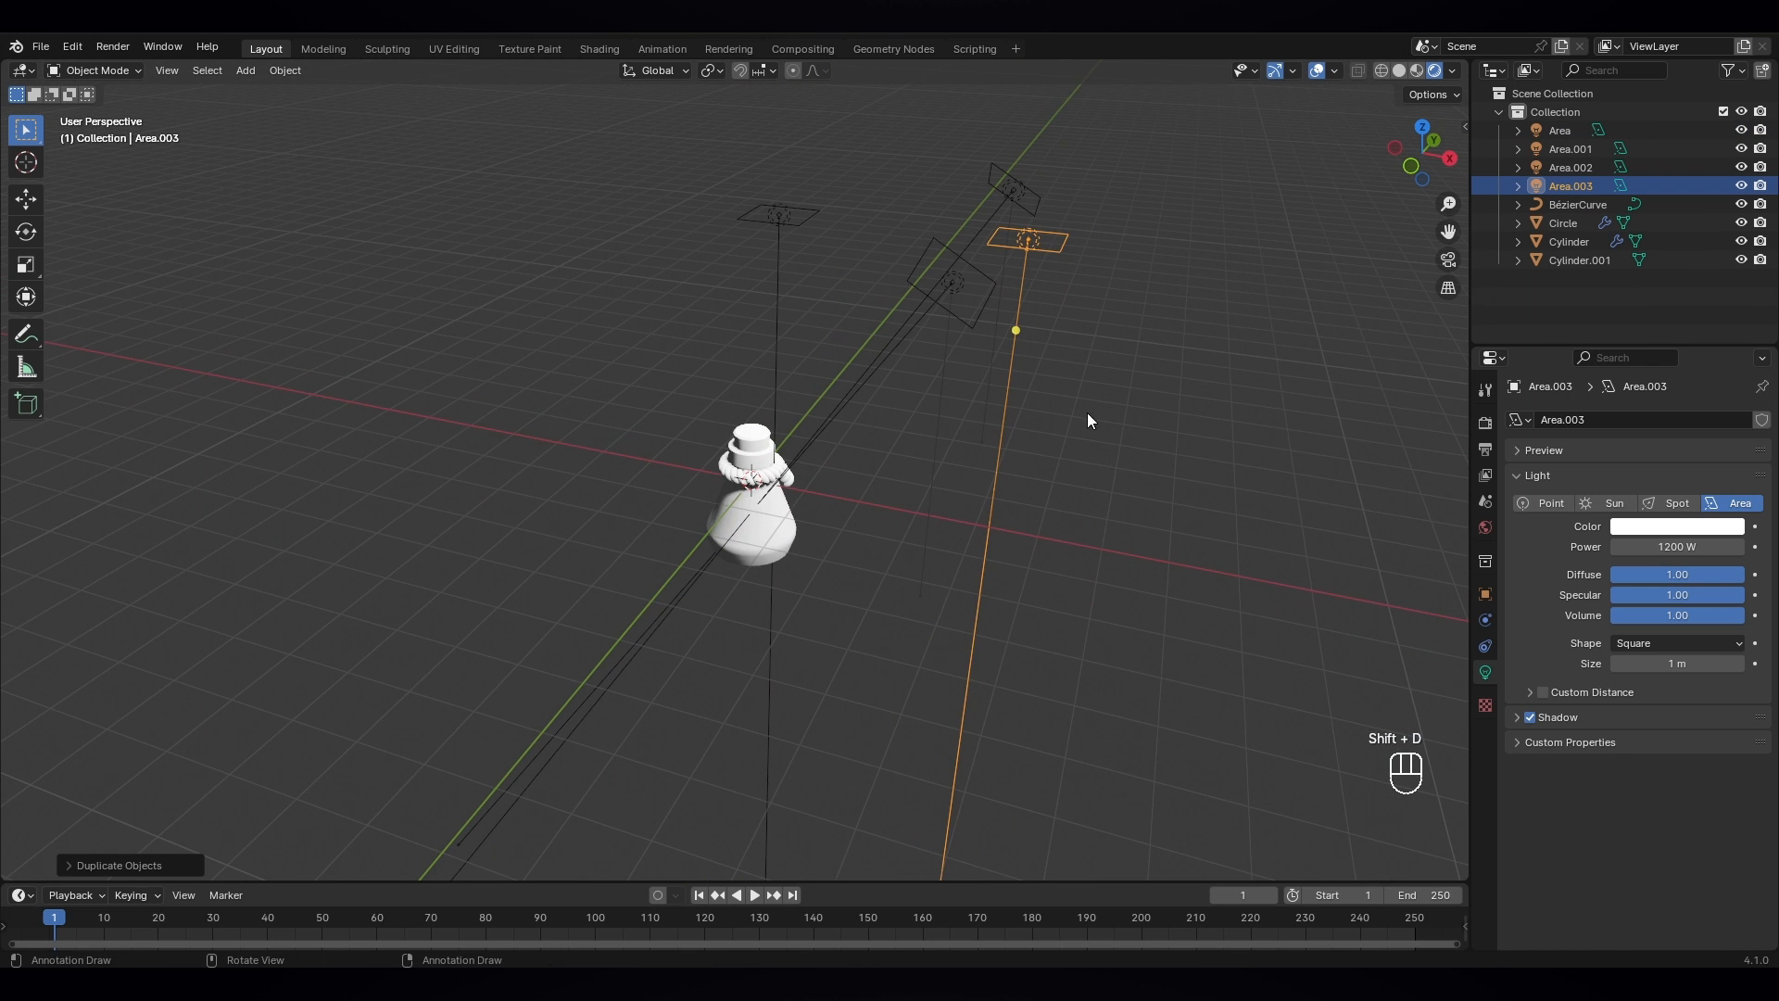
pyautogui.press('g')
pyautogui.press('z')
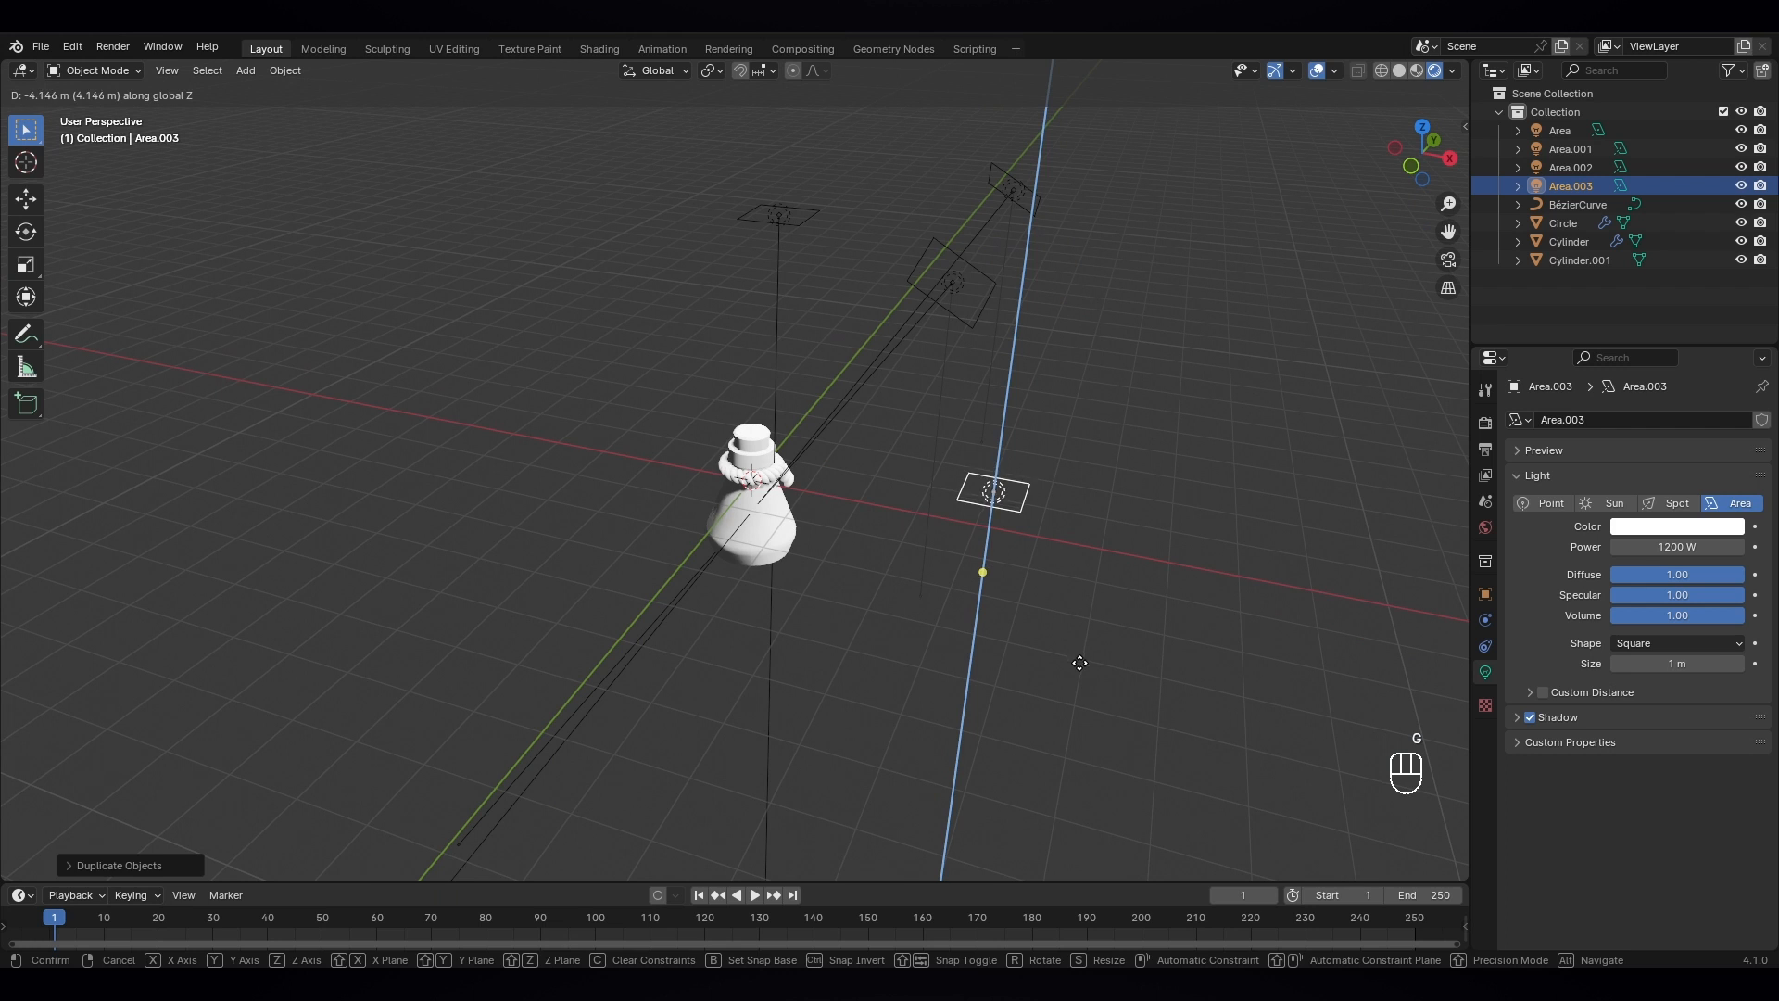
pyautogui.click(1075, 661)
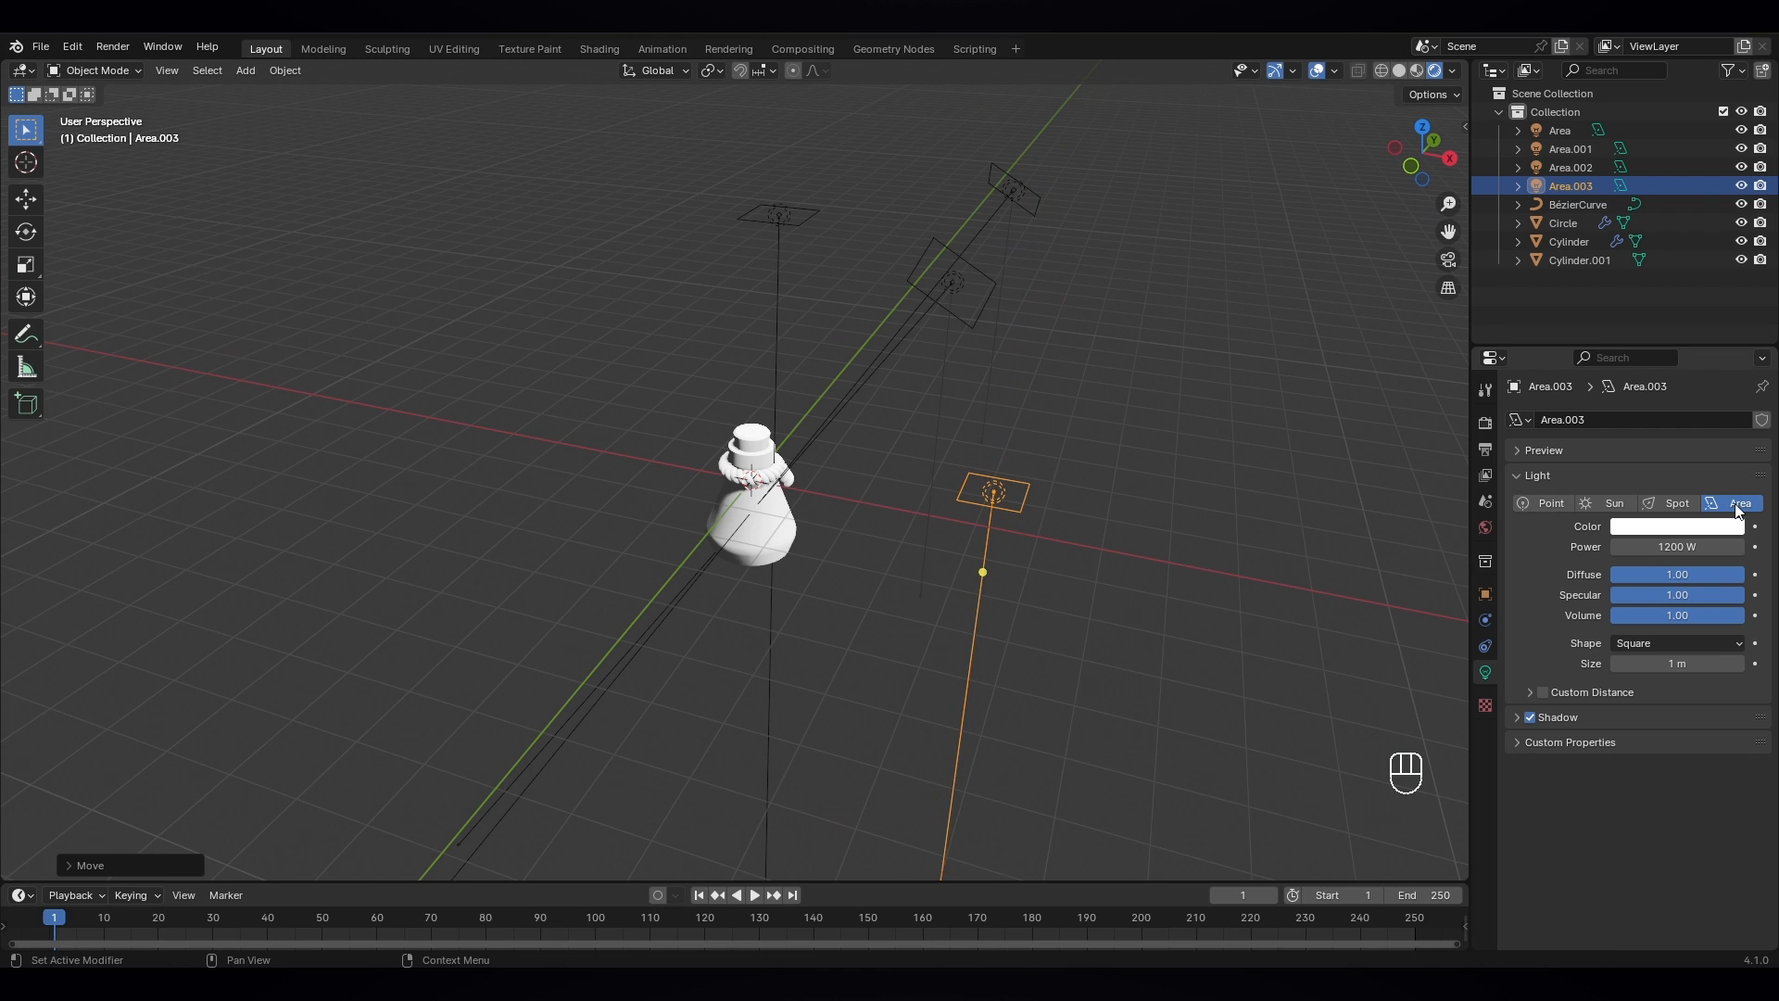
# - Change the lowered light to a Point light and move it slightly further down along Z
pyautogui.click(1542, 507)
pyautogui.moveTo(1056, 508); pyautogui.dragTo(1110, 511, button='middle')
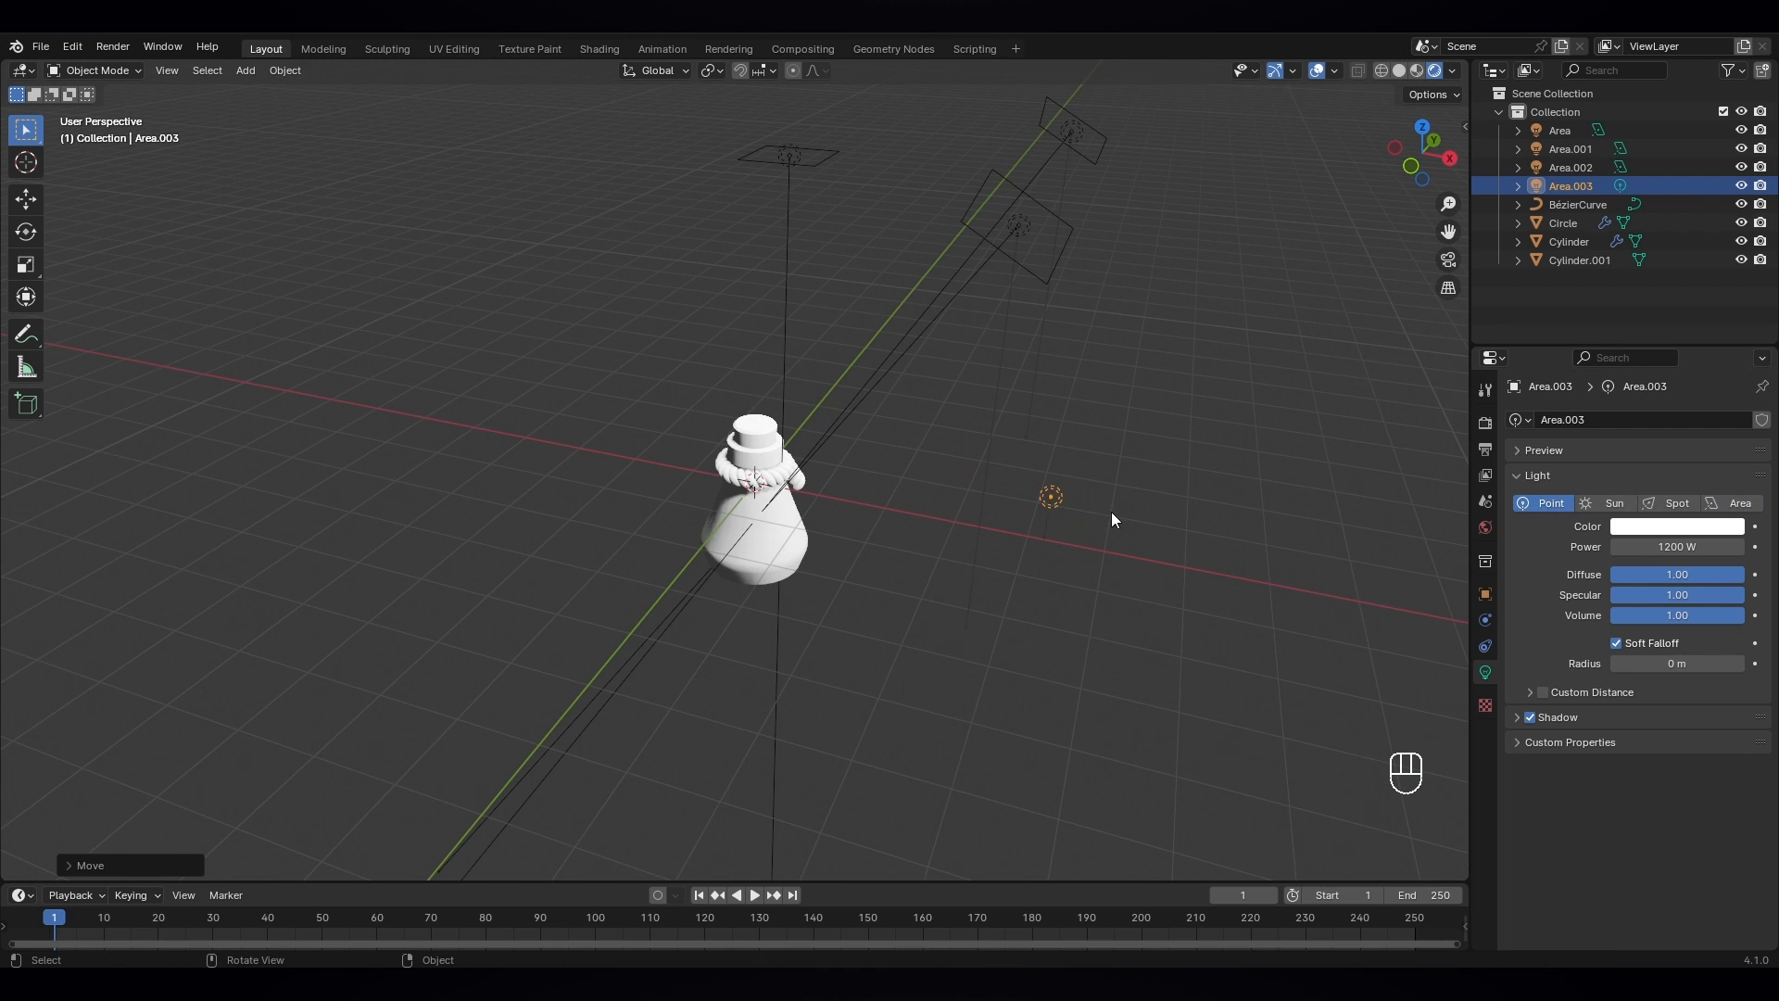
pyautogui.press('g')
pyautogui.press('z')
pyautogui.click(1109, 564)
pyautogui.click(1171, 550)
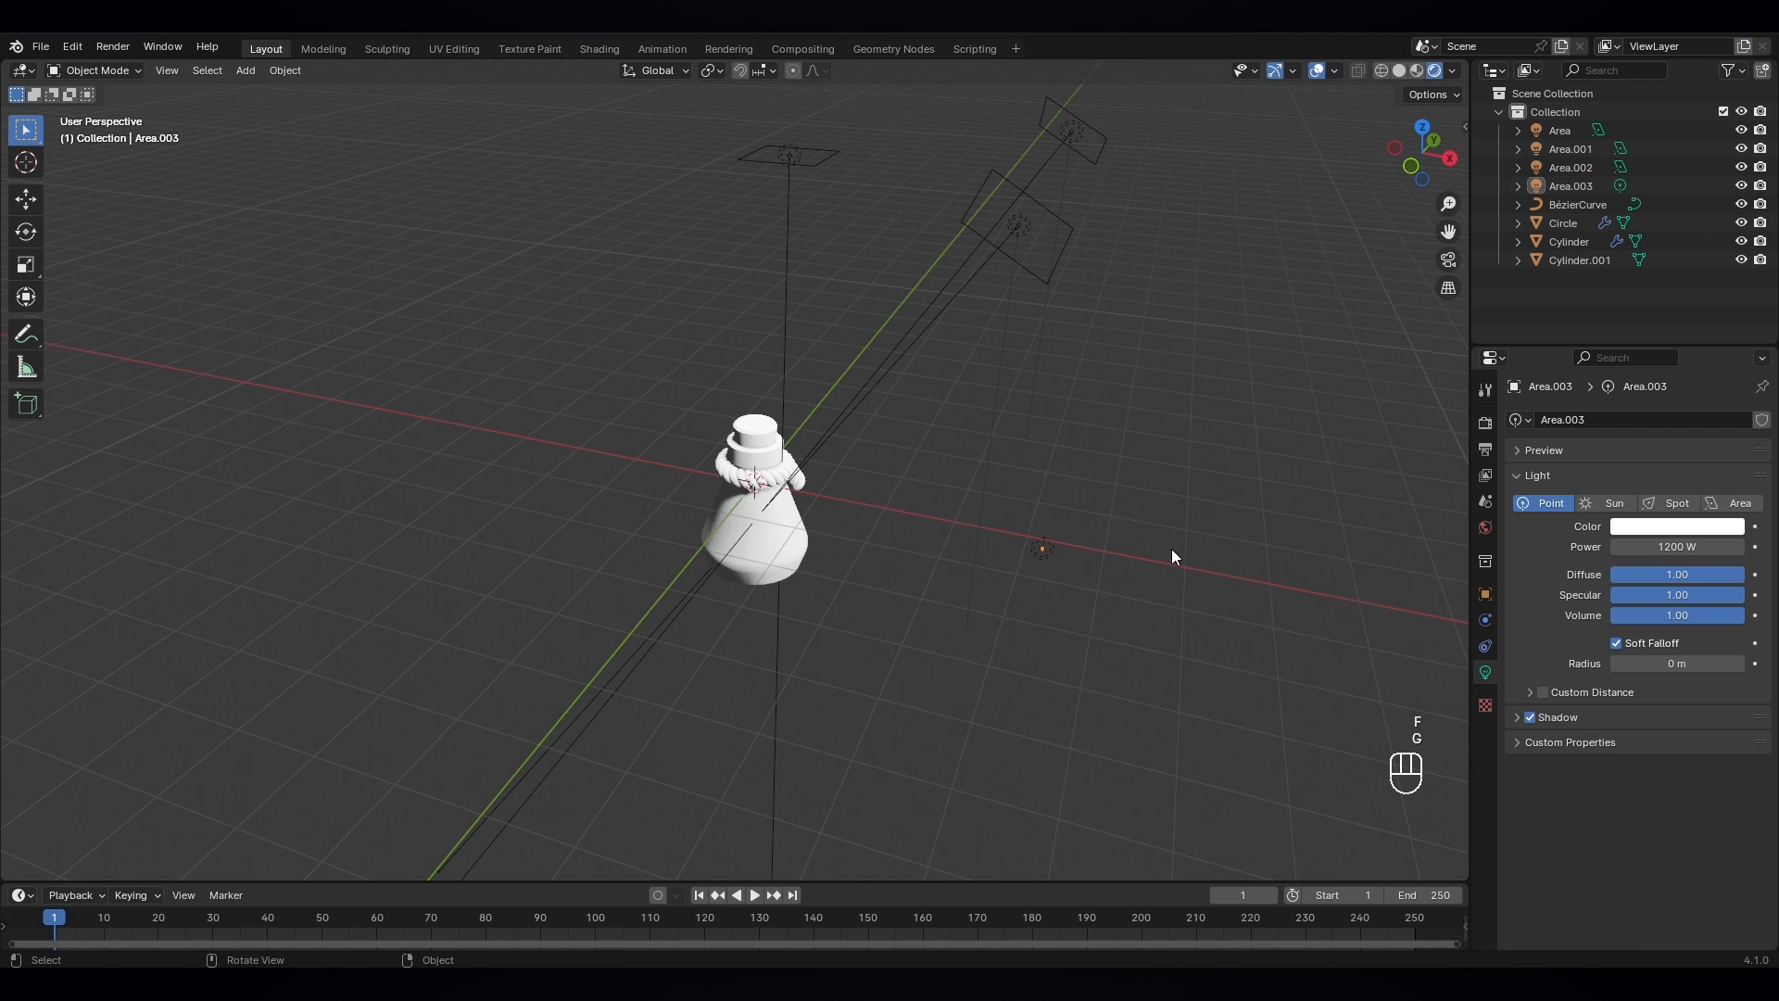
# - Move the point light farther away from the bottle along the X axis
pyautogui.click(1053, 550)
pyautogui.press('g')
pyautogui.press('x')
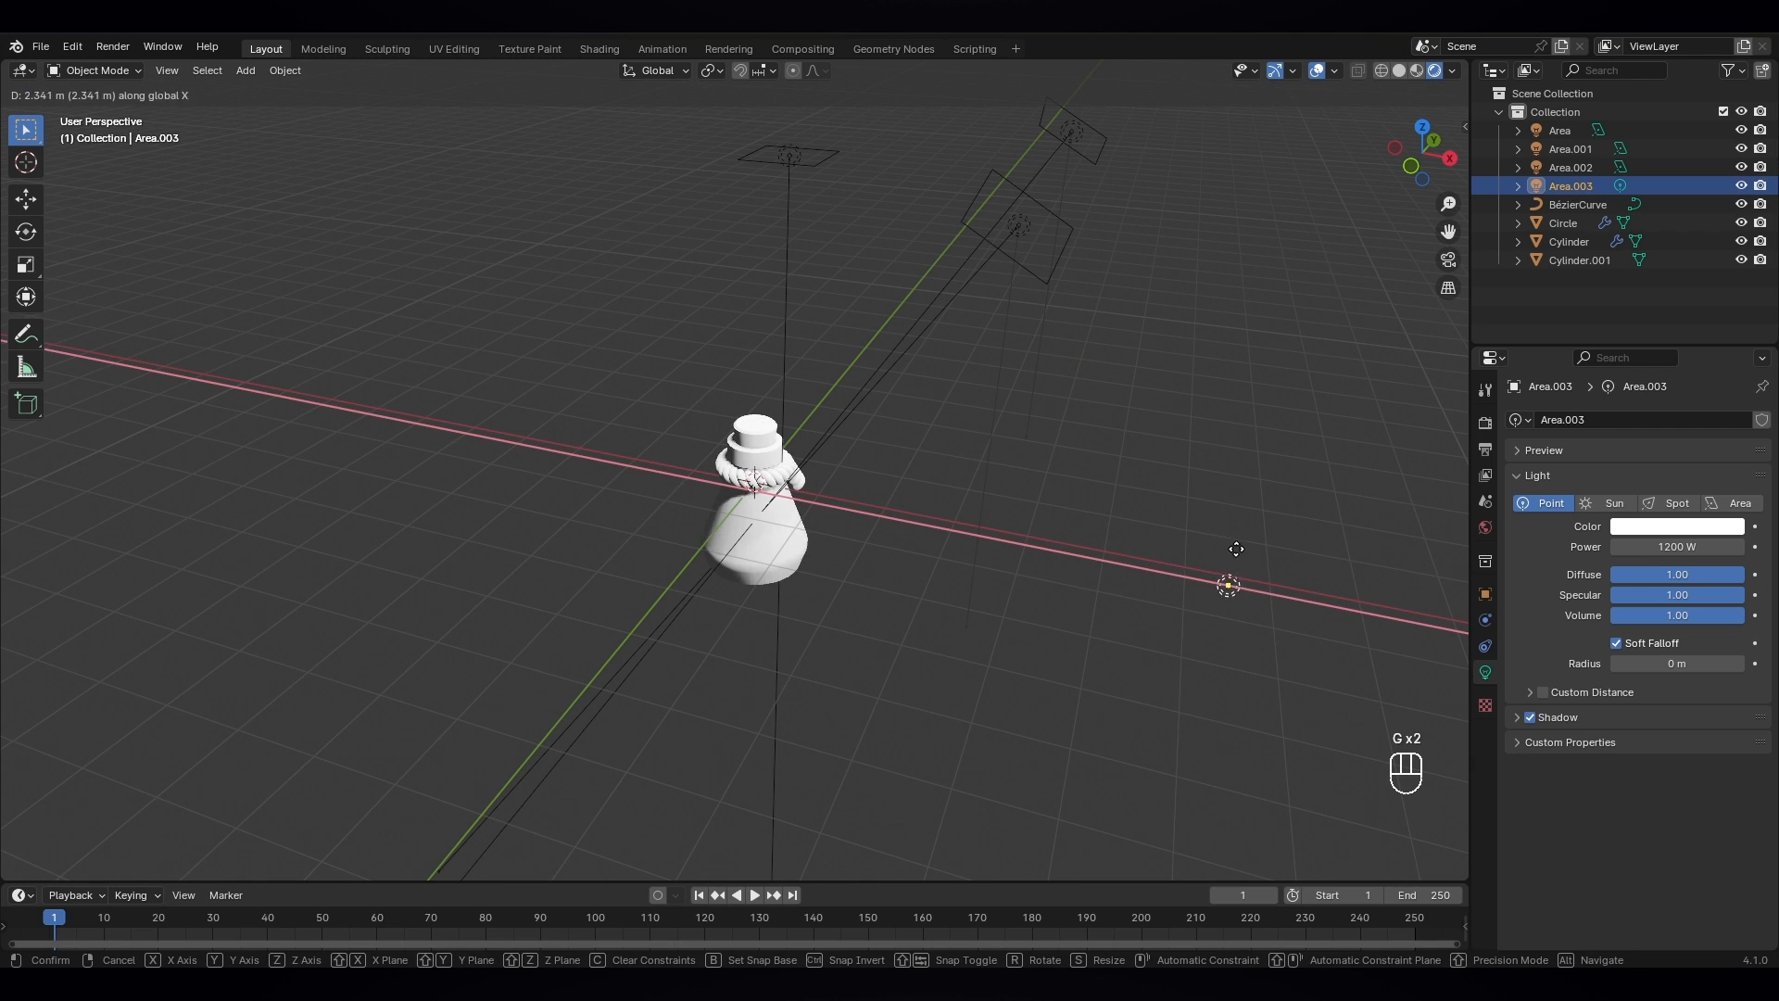
pyautogui.click(1272, 564)
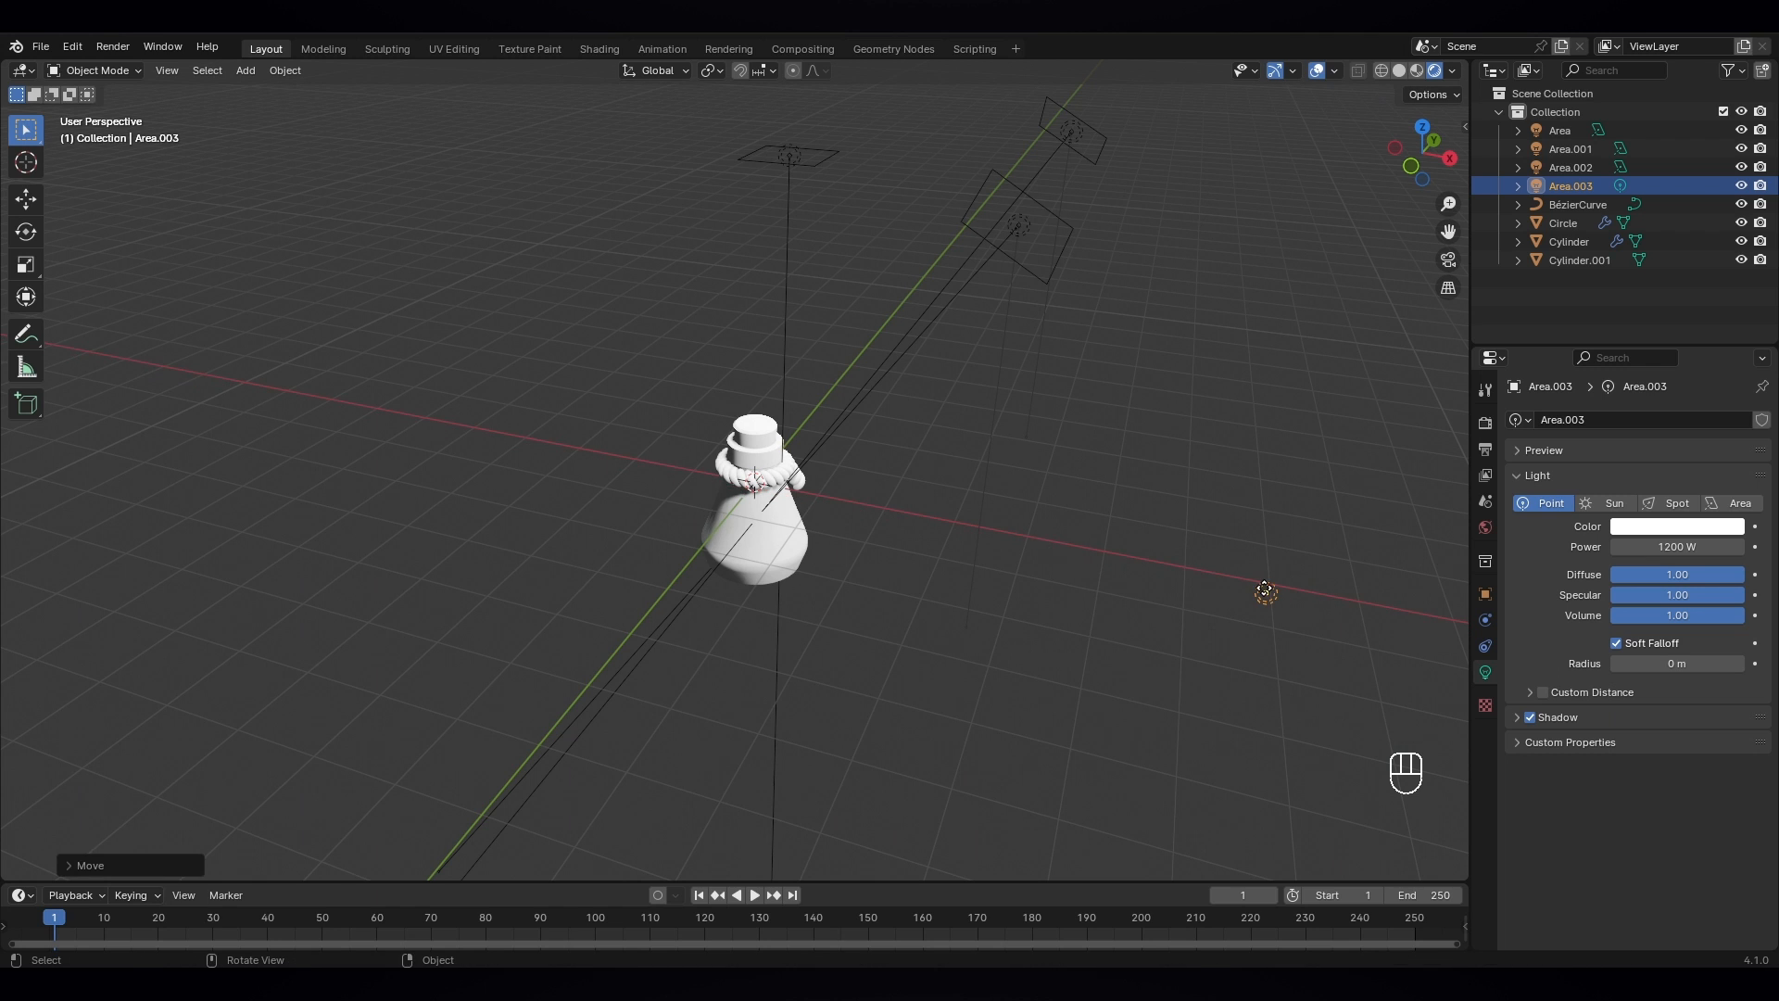
# - Duplicate the point light and place the copy along the X axis on the opposite side of the bottle
pyautogui.hotkey('shift', 'd')
pyautogui.press('y')
pyautogui.press('x')
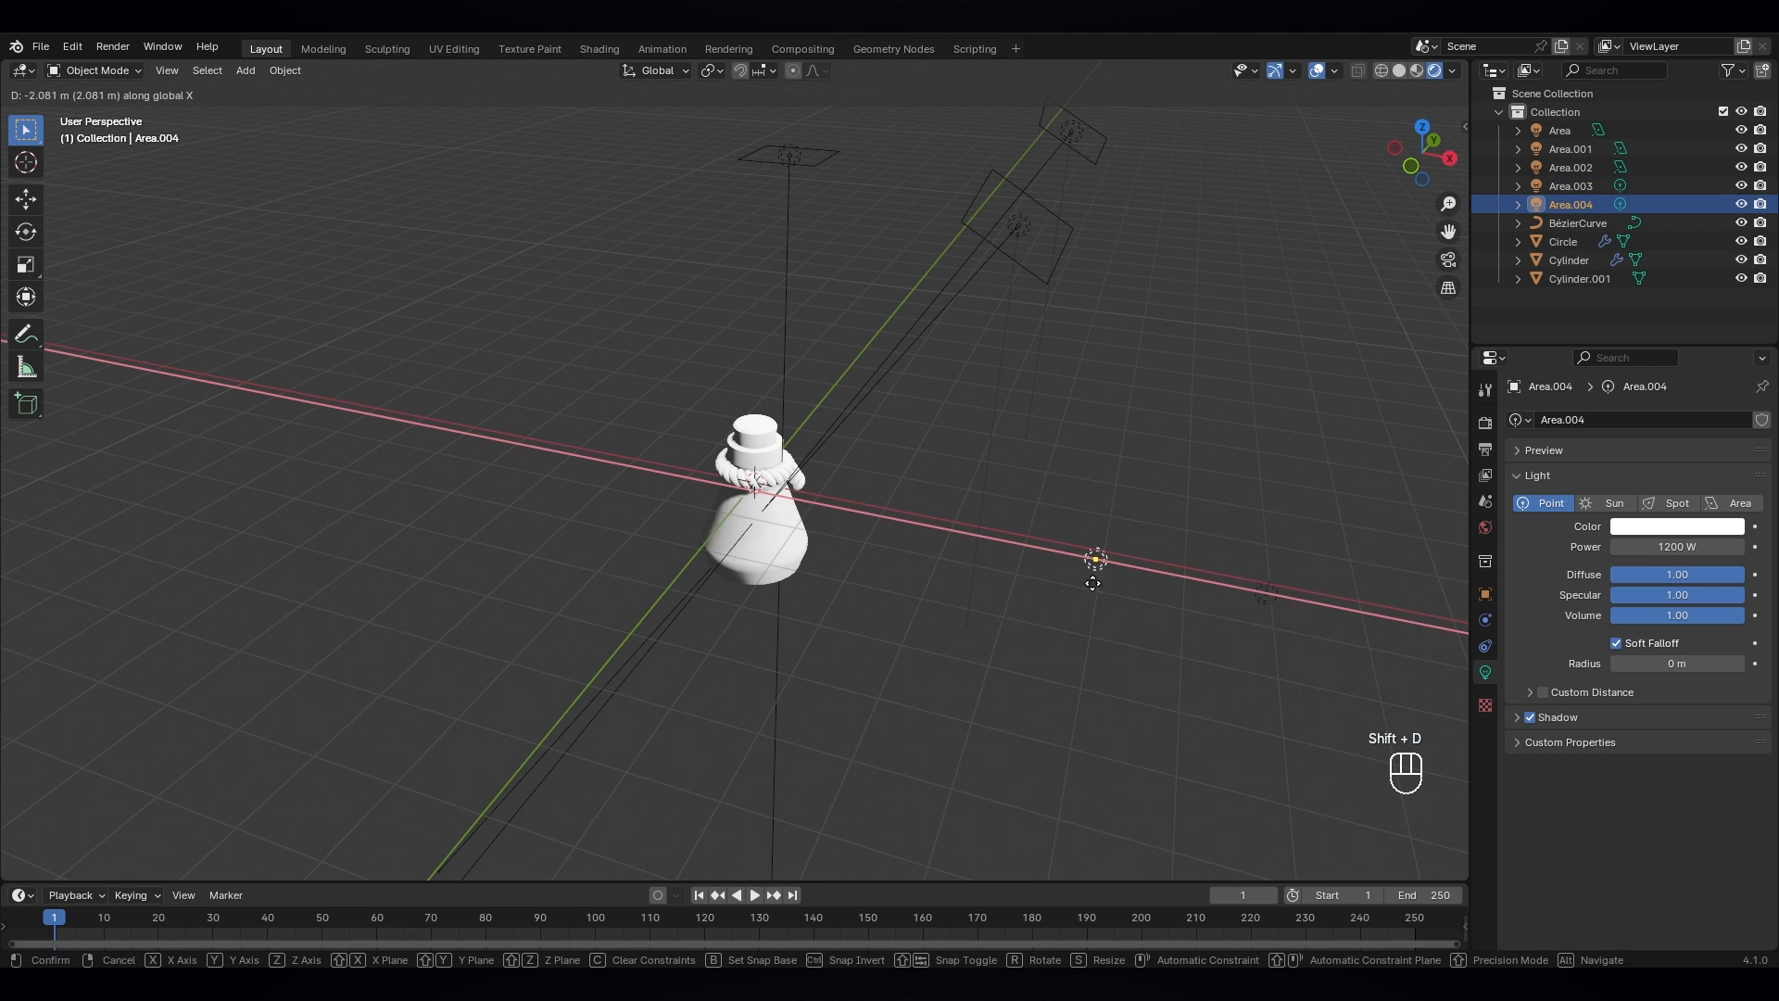
pyautogui.click(388, 530)
pyautogui.moveTo(865, 627); pyautogui.dragTo(830, 601, button='middle')
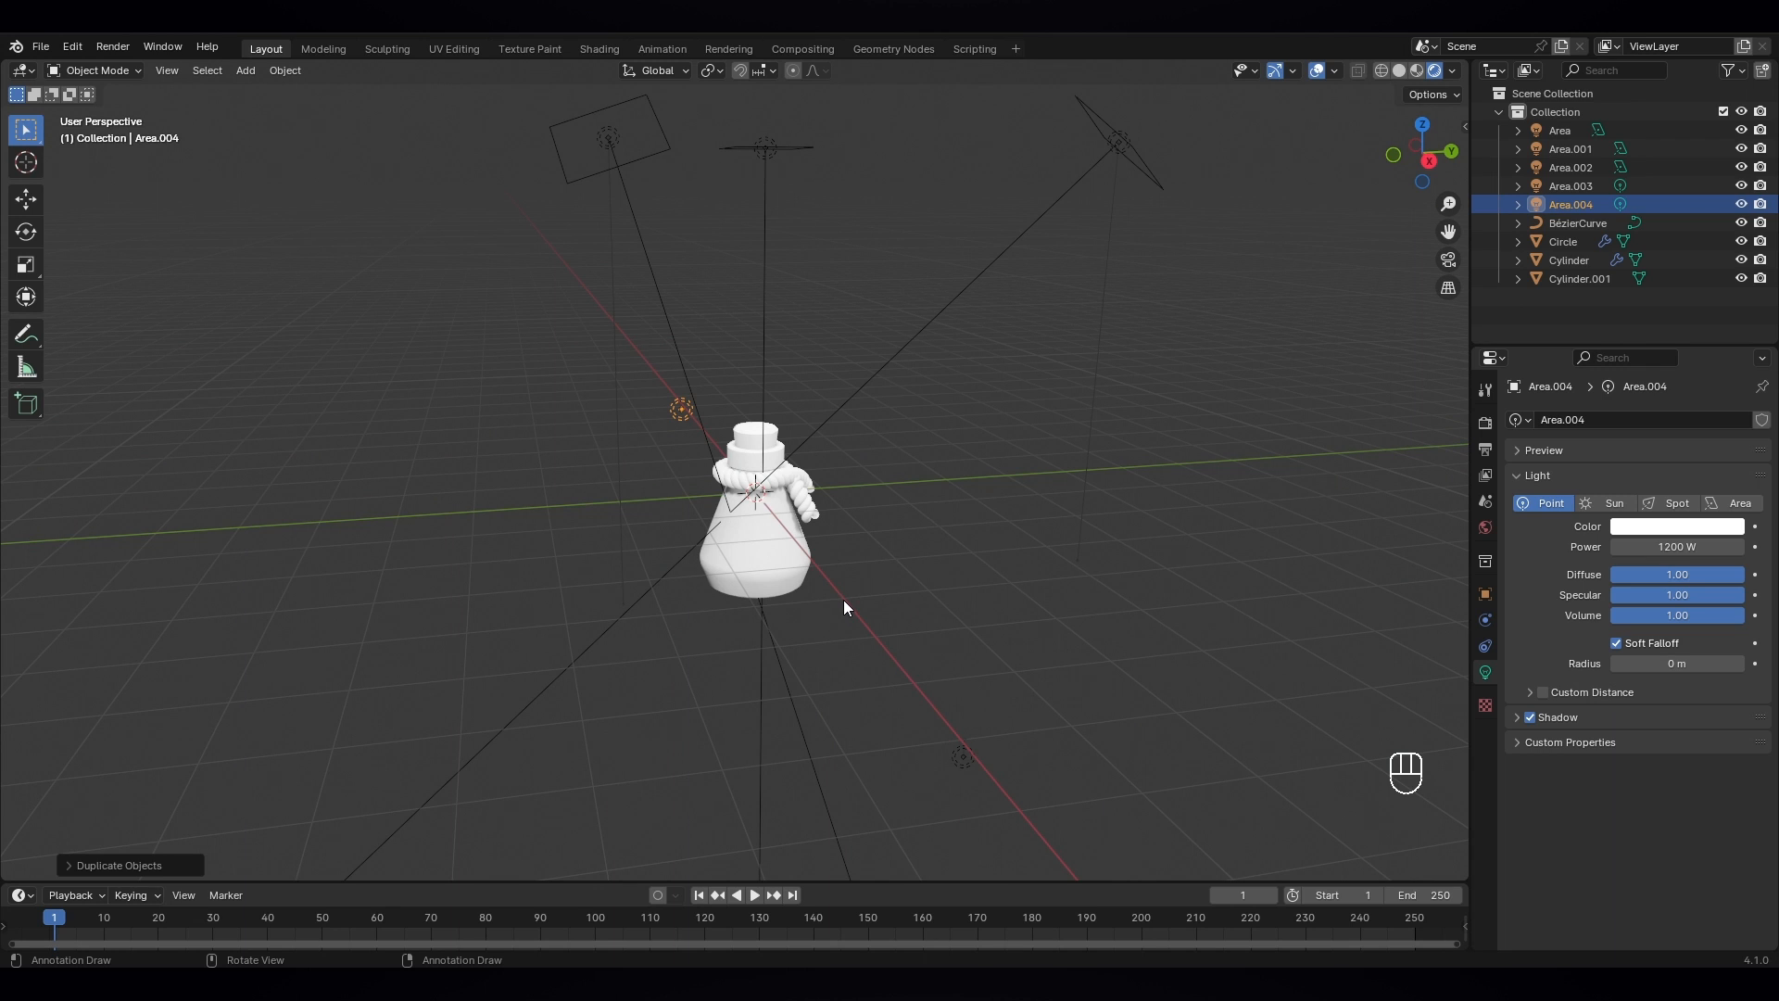
# - Set the world background colour to an Environment Texture using the image delta_2_2k.hdr from D:\HDRI
pyautogui.click(1486, 526)
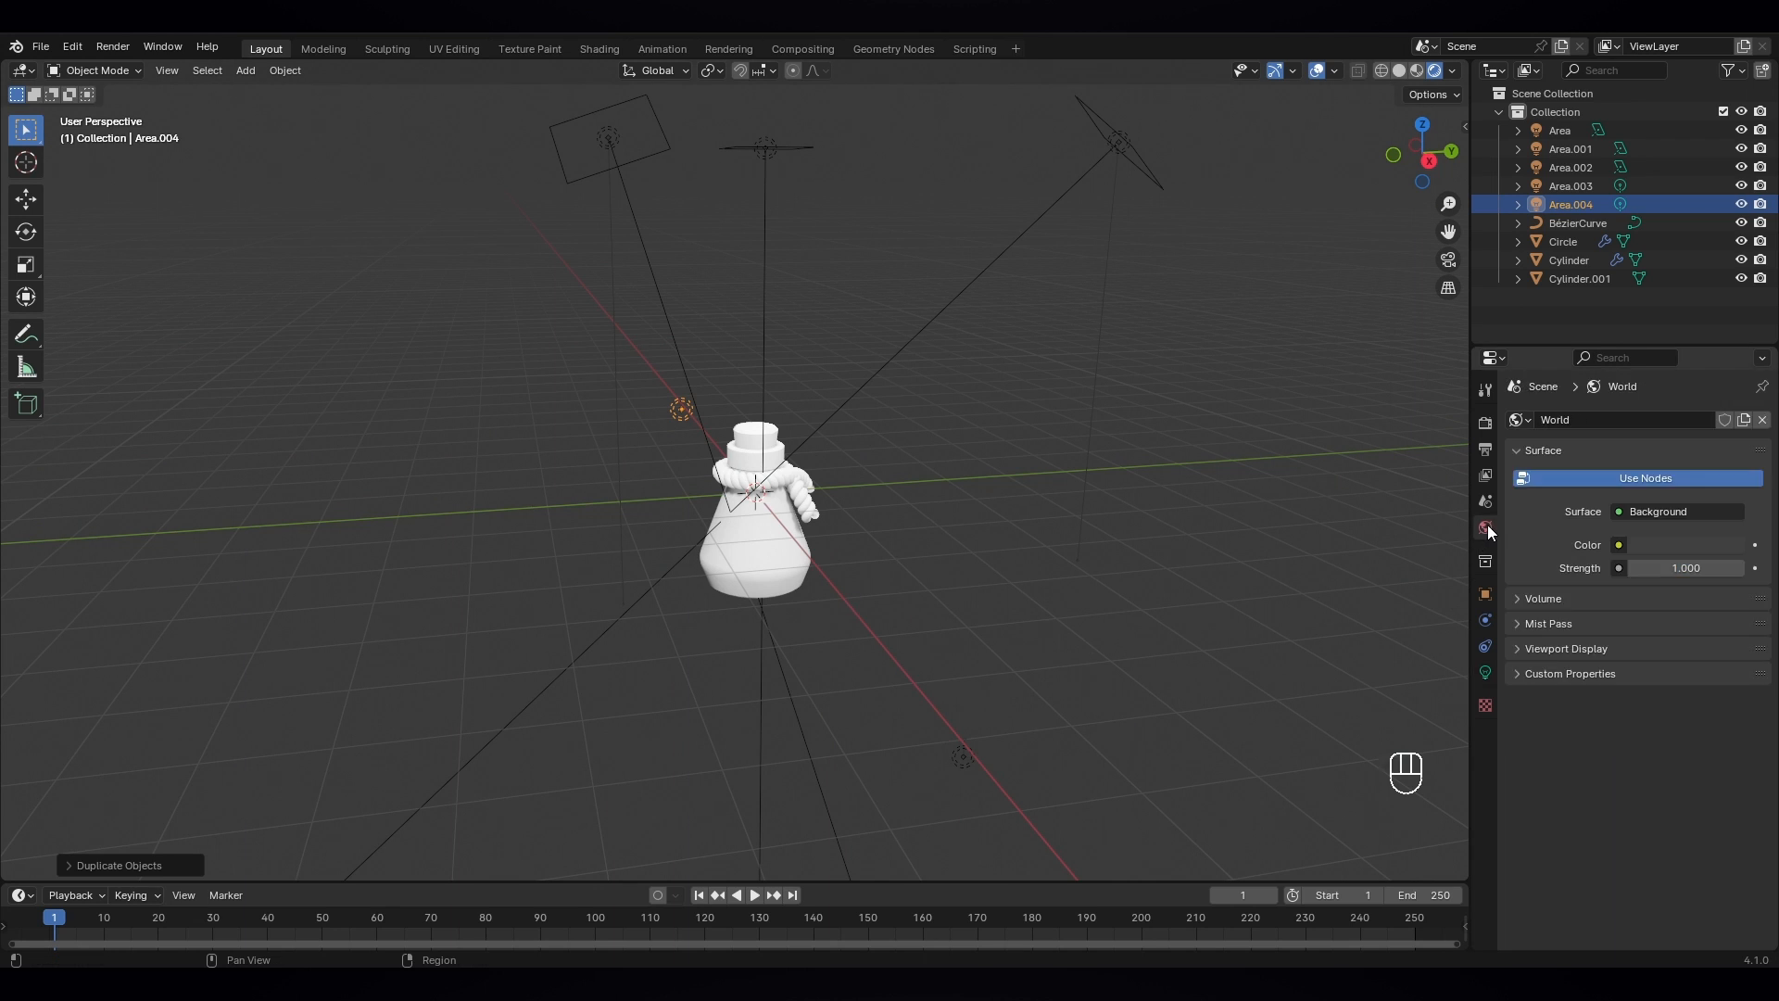
pyautogui.click(1618, 546)
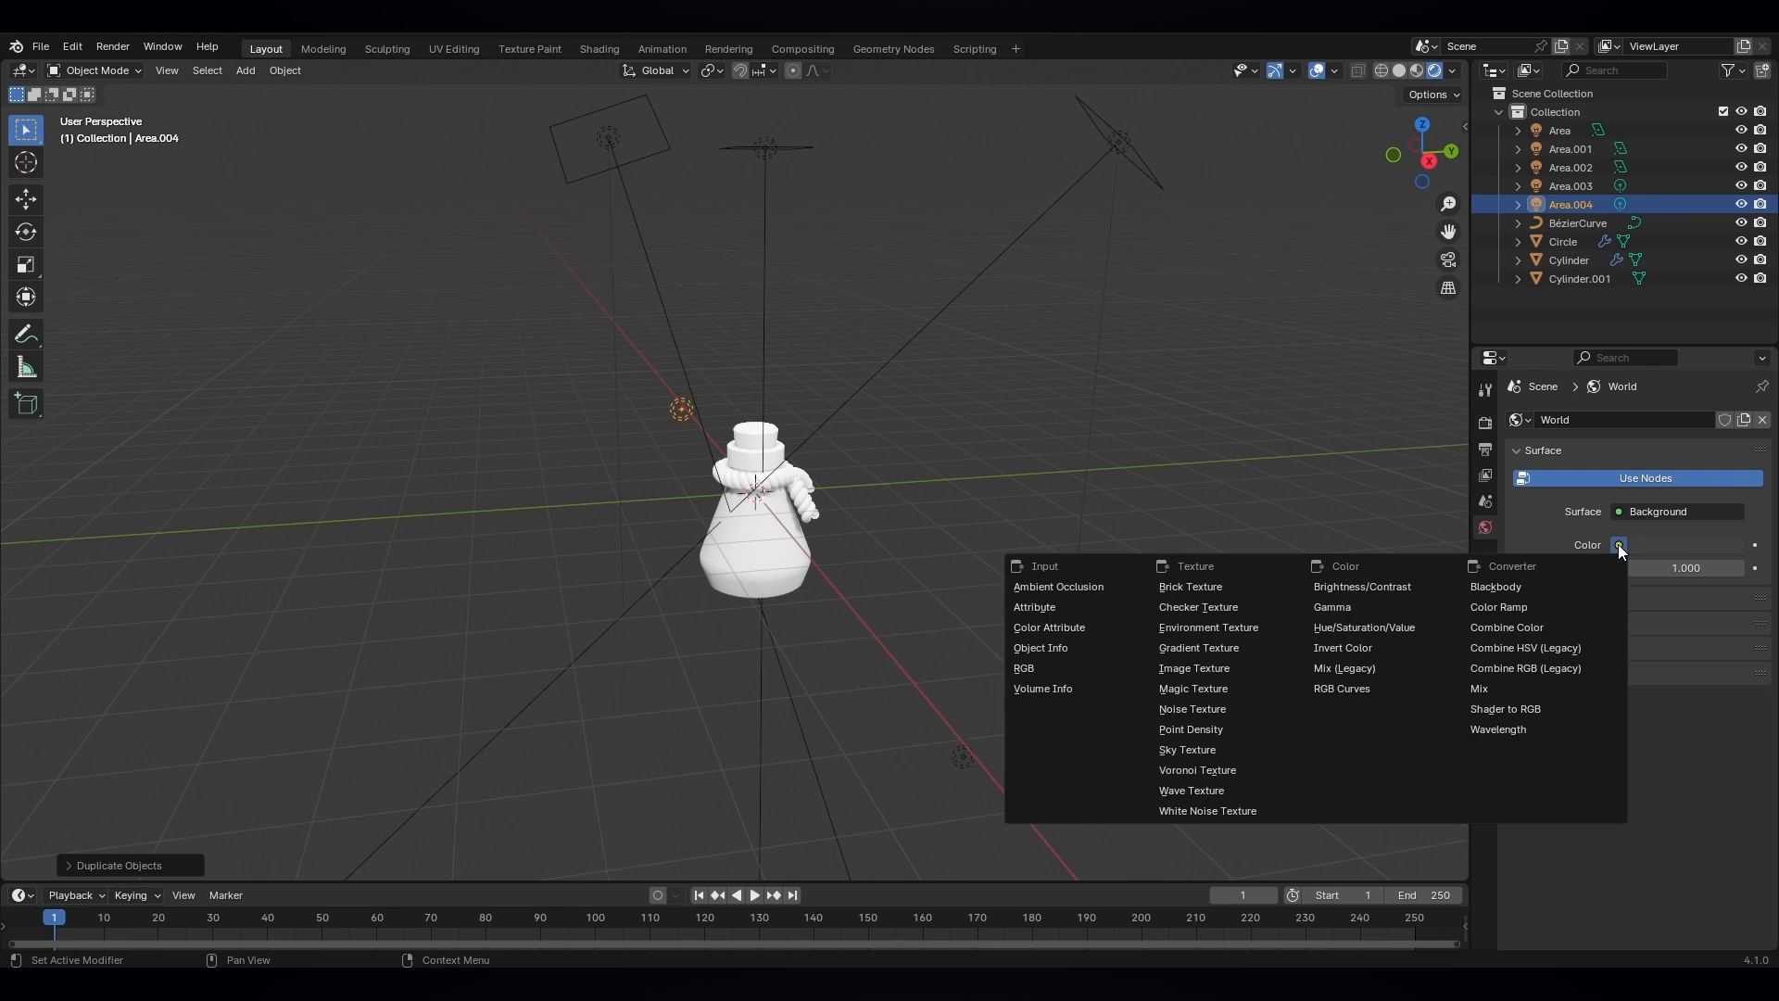
pyautogui.click(1217, 625)
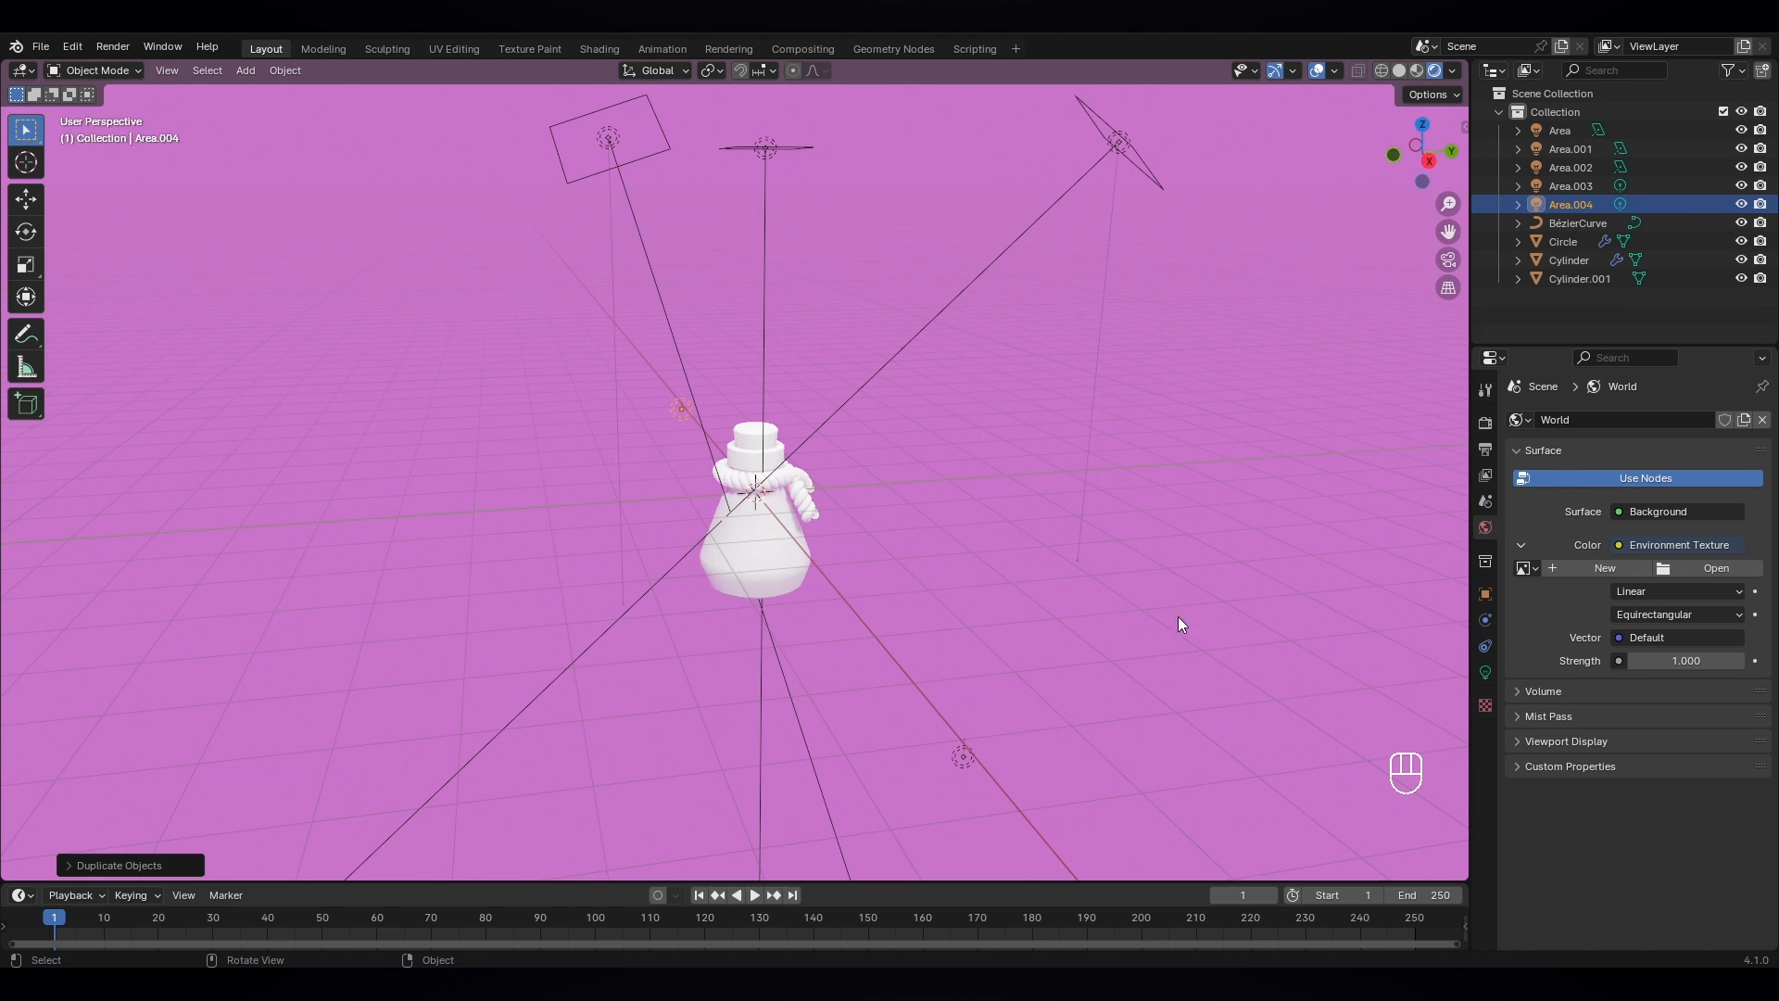
pyautogui.click(1714, 570)
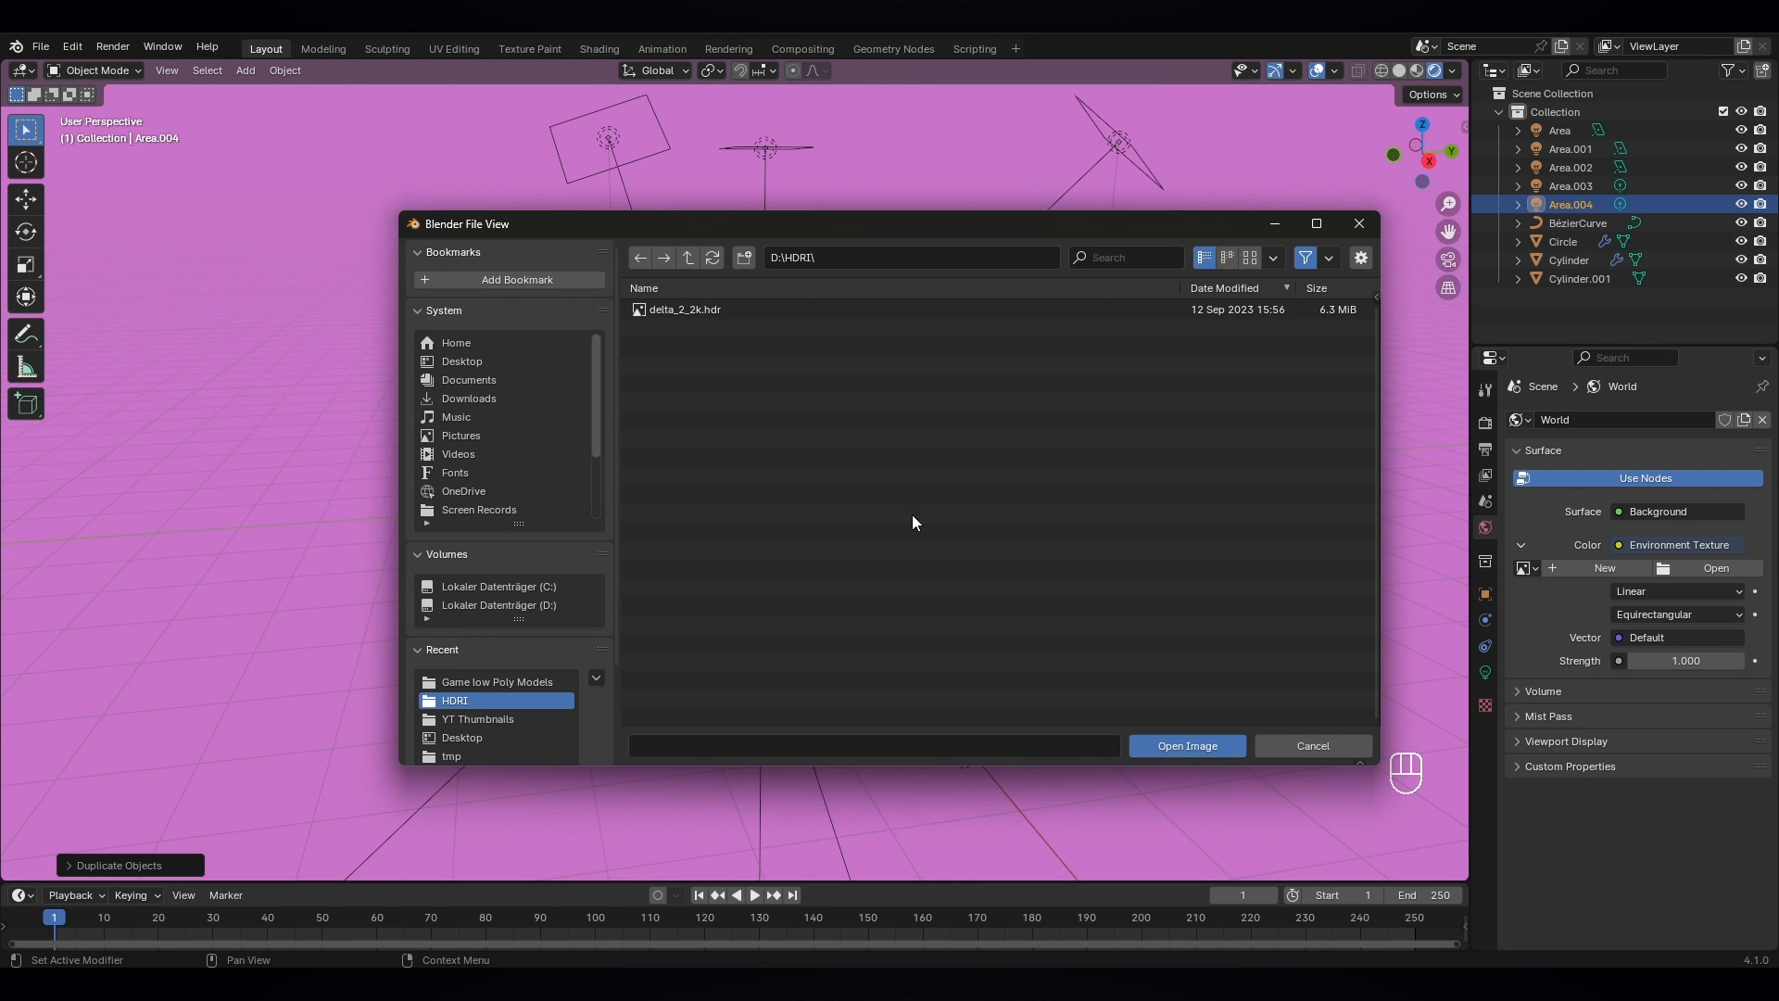
pyautogui.click(675, 313)
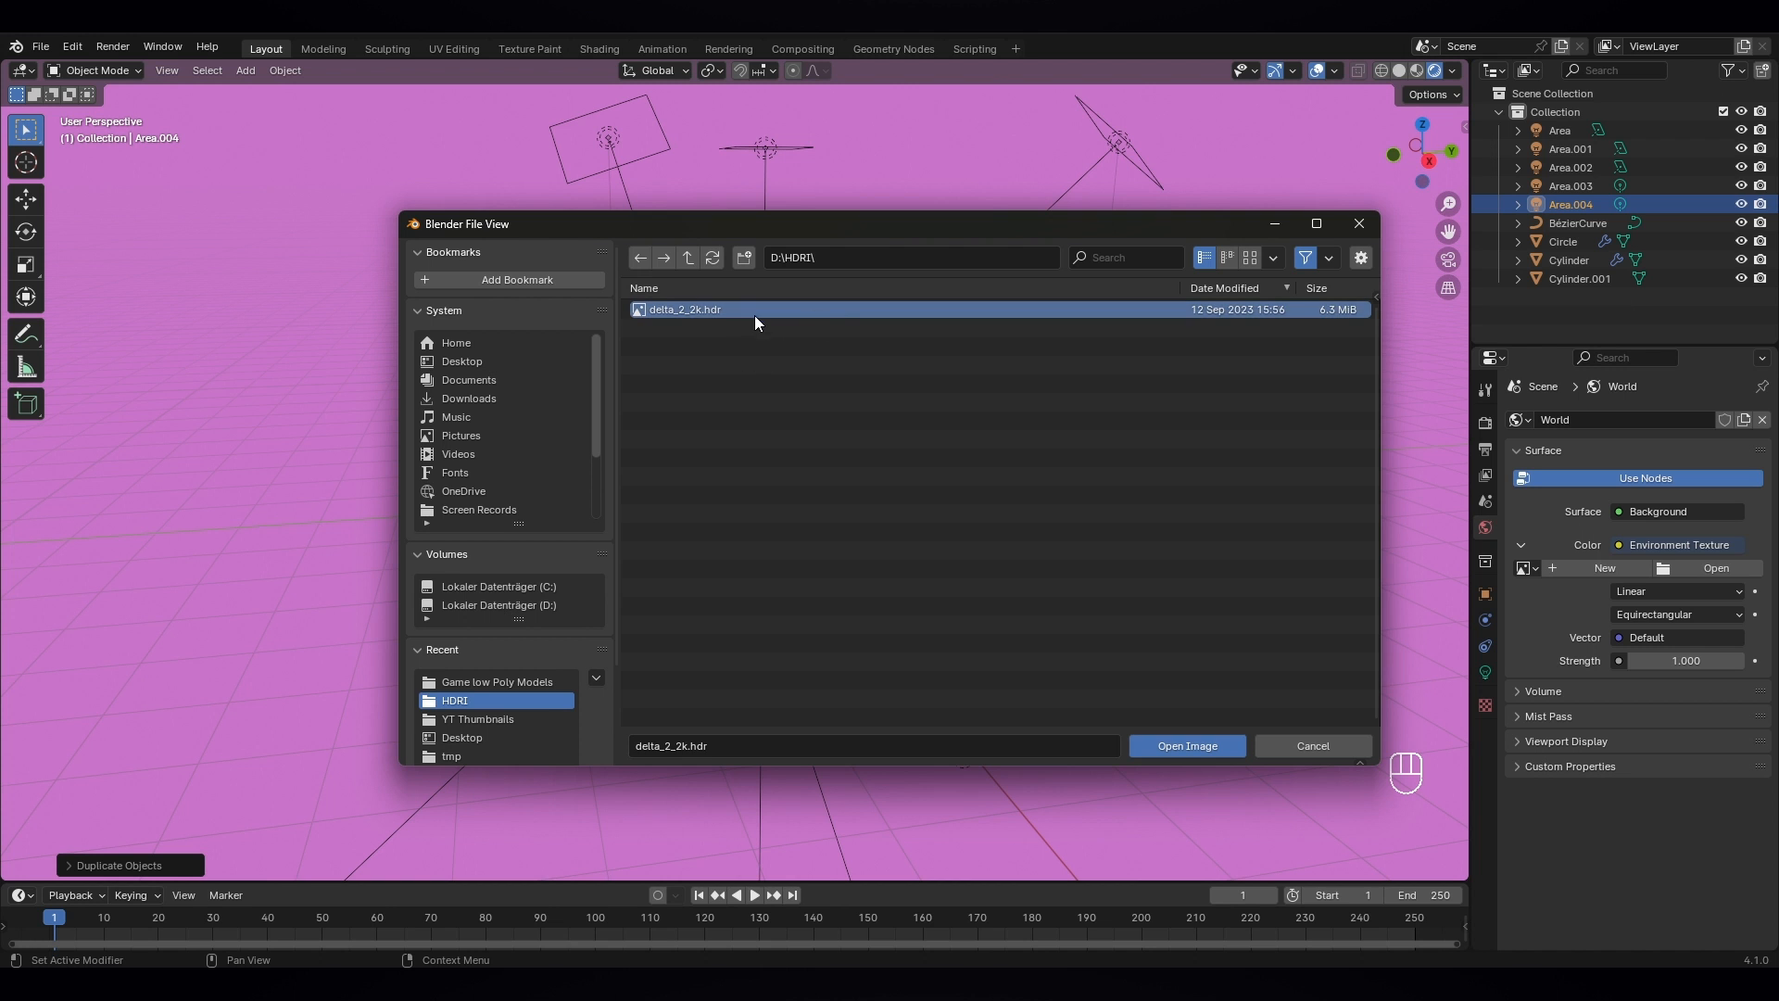
pyautogui.click(1197, 747)
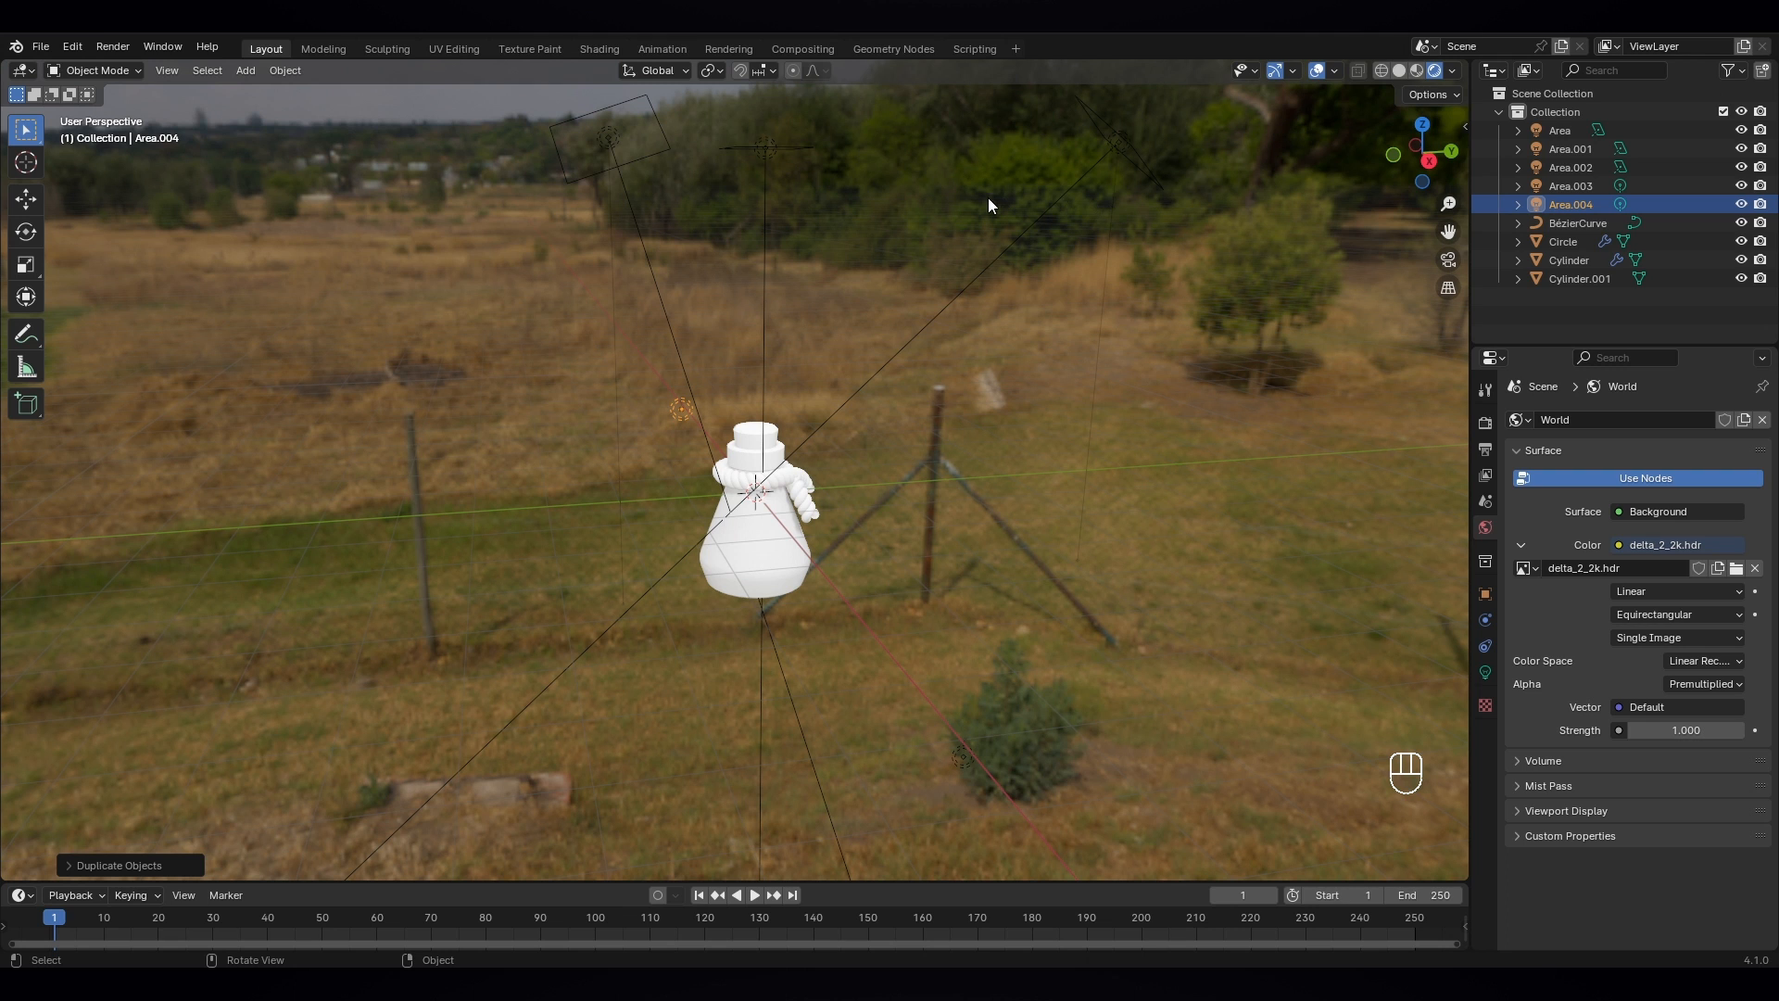
# - Turn off Scene World in the rendered viewport shading while keeping Scene Lights on
pyautogui.click(1452, 70)
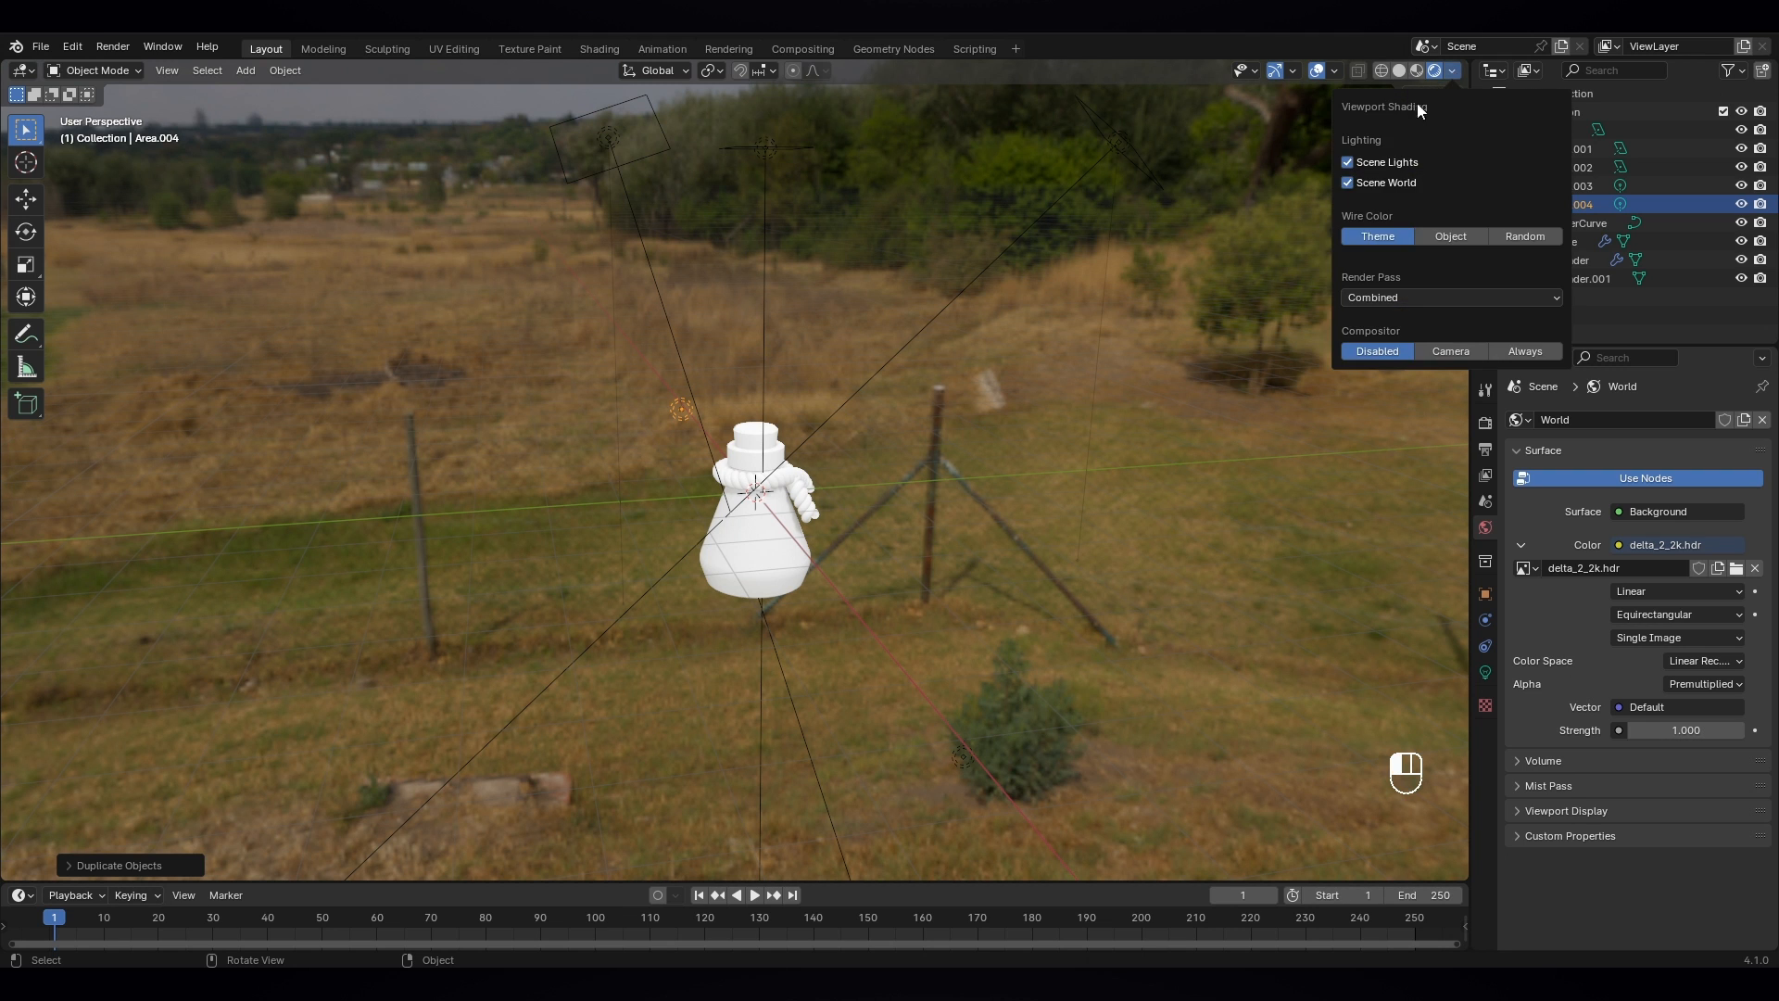
pyautogui.click(1348, 163)
pyautogui.click(1348, 163)
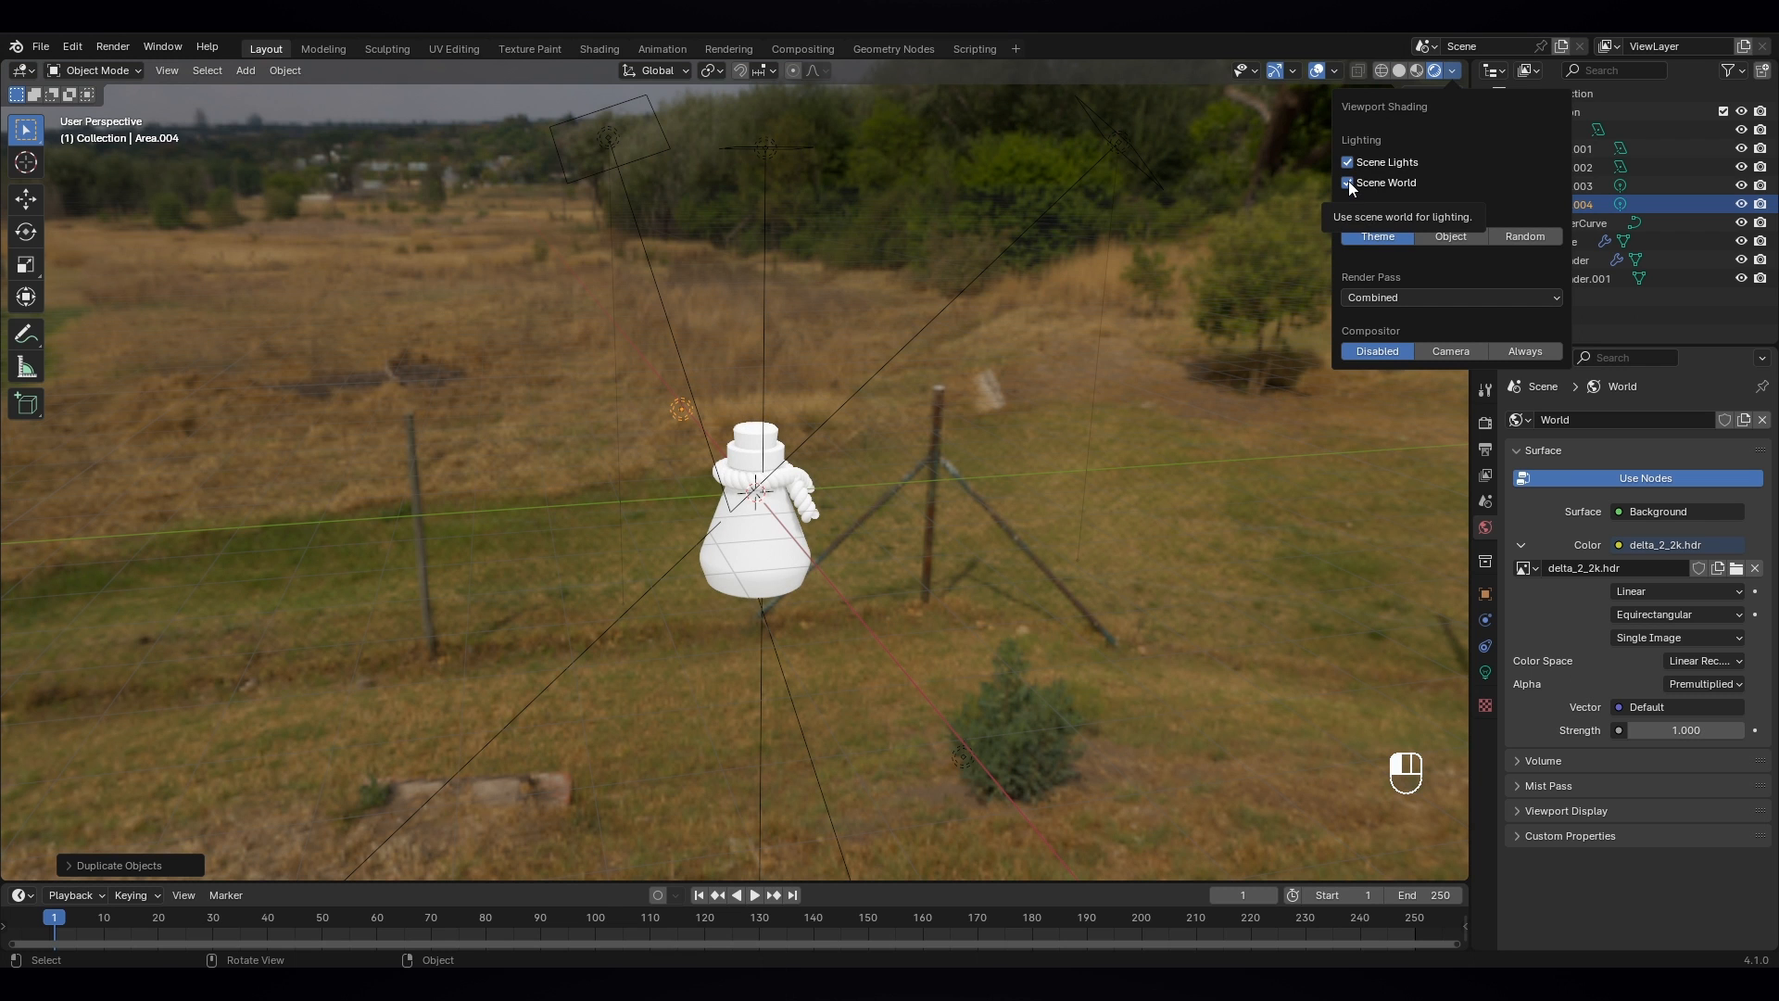
pyautogui.click(1348, 183)
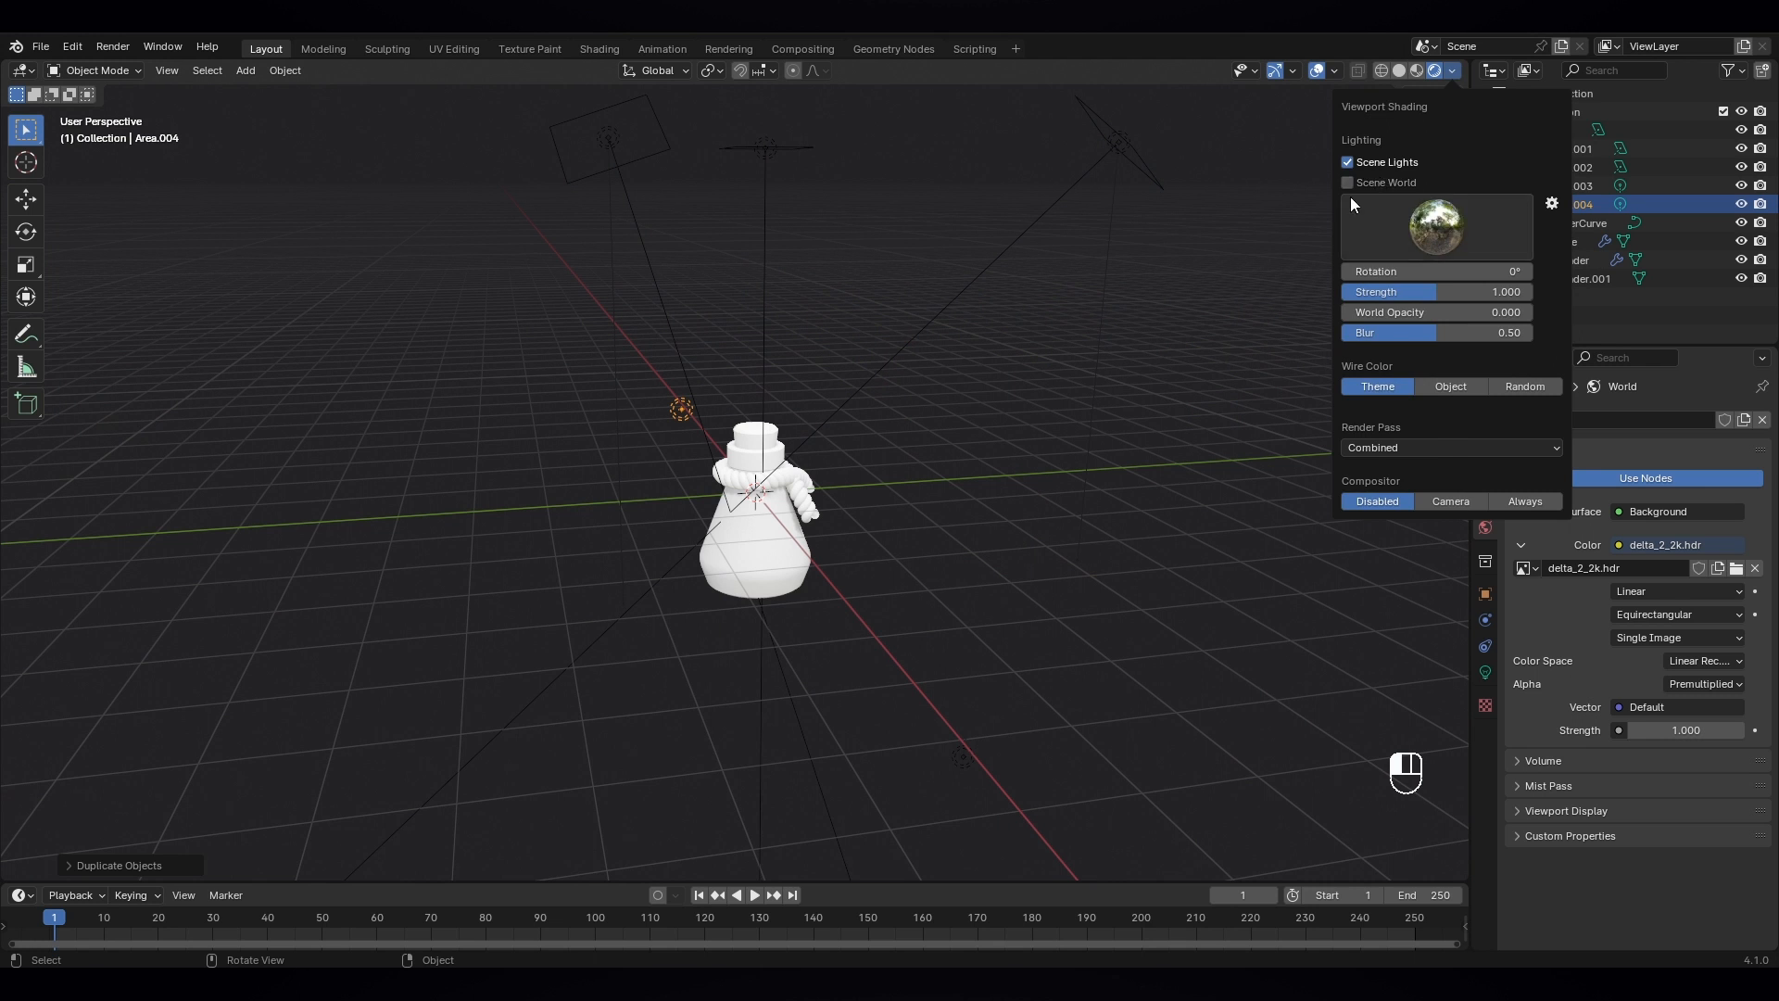
pyautogui.click(882, 560)
# - Make the render film transparent and enable Screen Space Reflections with Refraction for EEVEE
pyautogui.moveTo(883, 560)
pyautogui.mouseDown(button='middle')
pyautogui.moveTo(923, 609)
pyautogui.moveTo(902, 572)
pyautogui.moveTo(940, 594)
pyautogui.mouseUp(button='middle')
pyautogui.click(1485, 422)
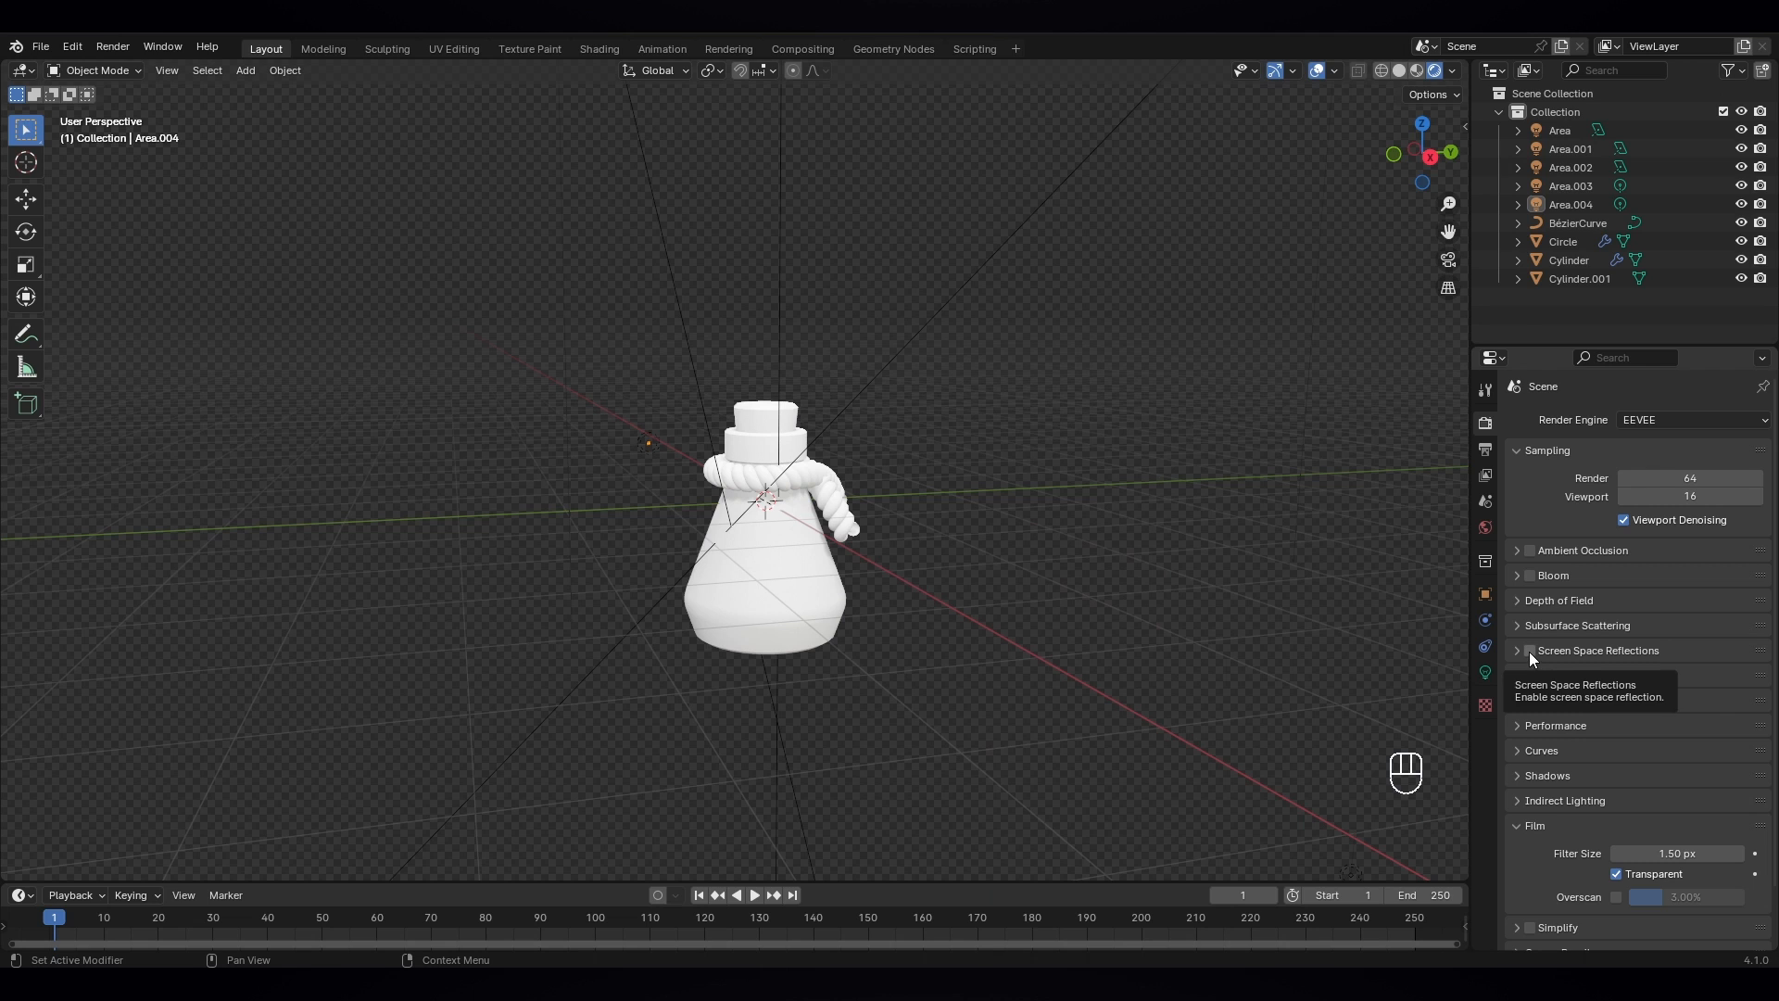
pyautogui.click(1530, 652)
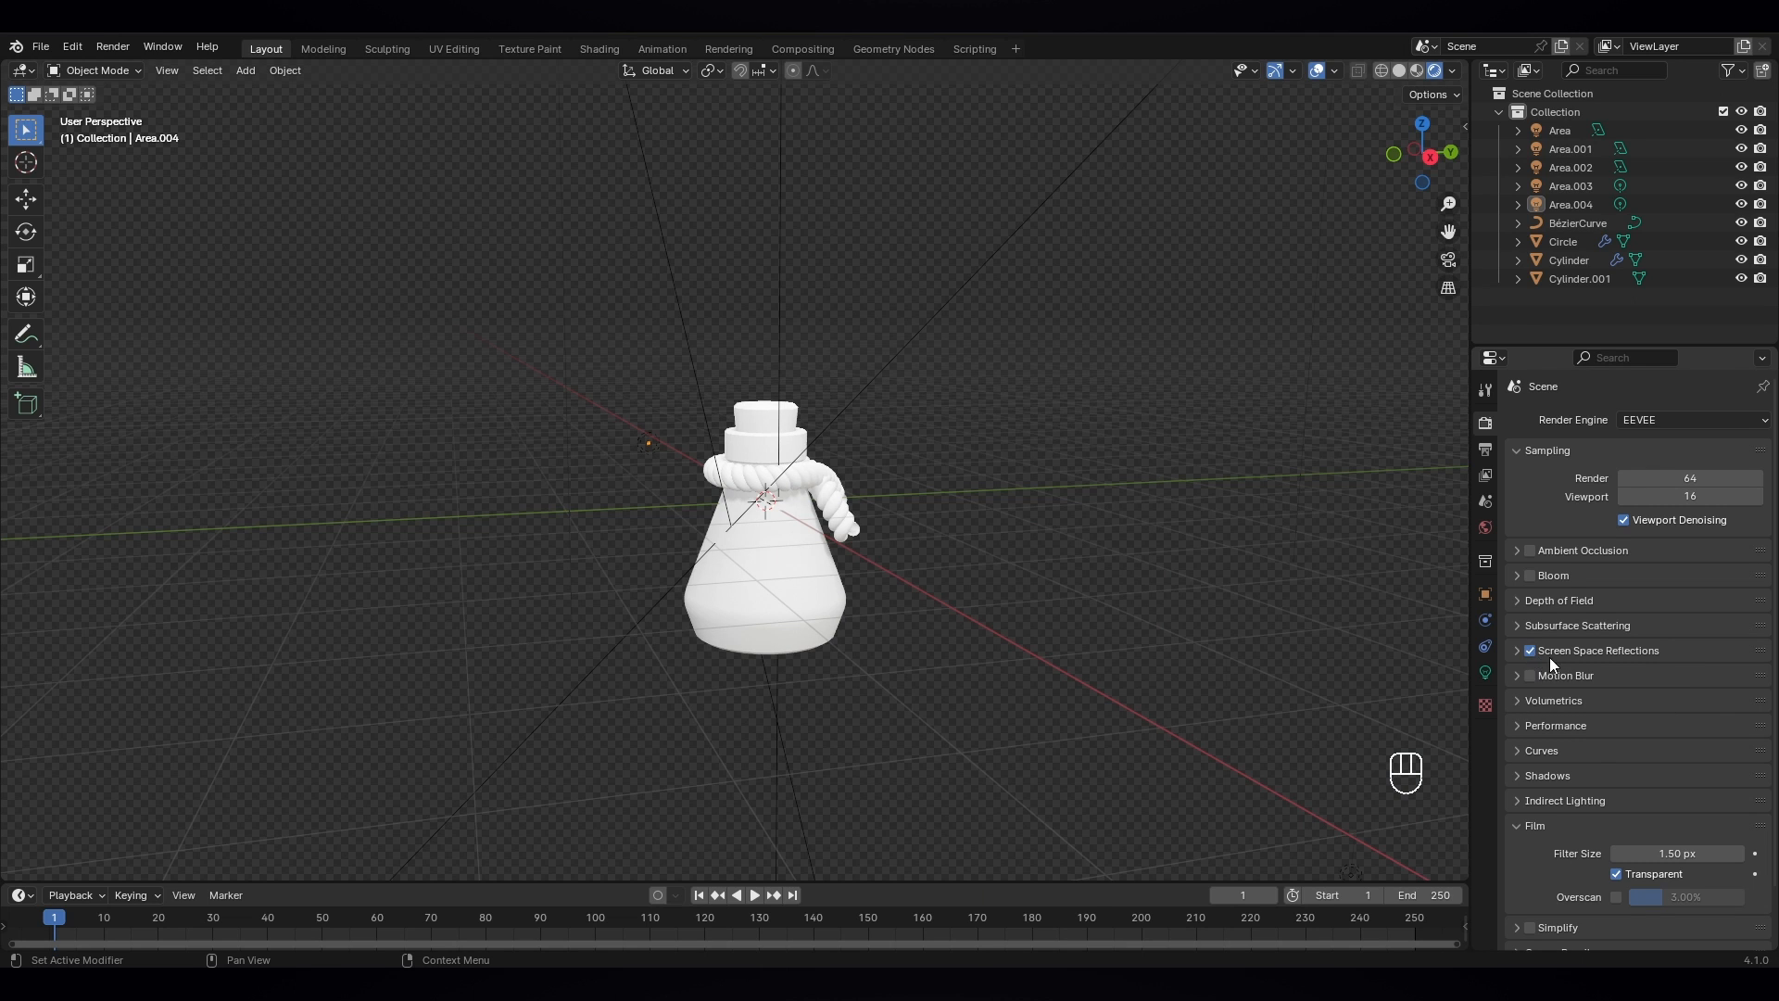
pyautogui.click(1519, 650)
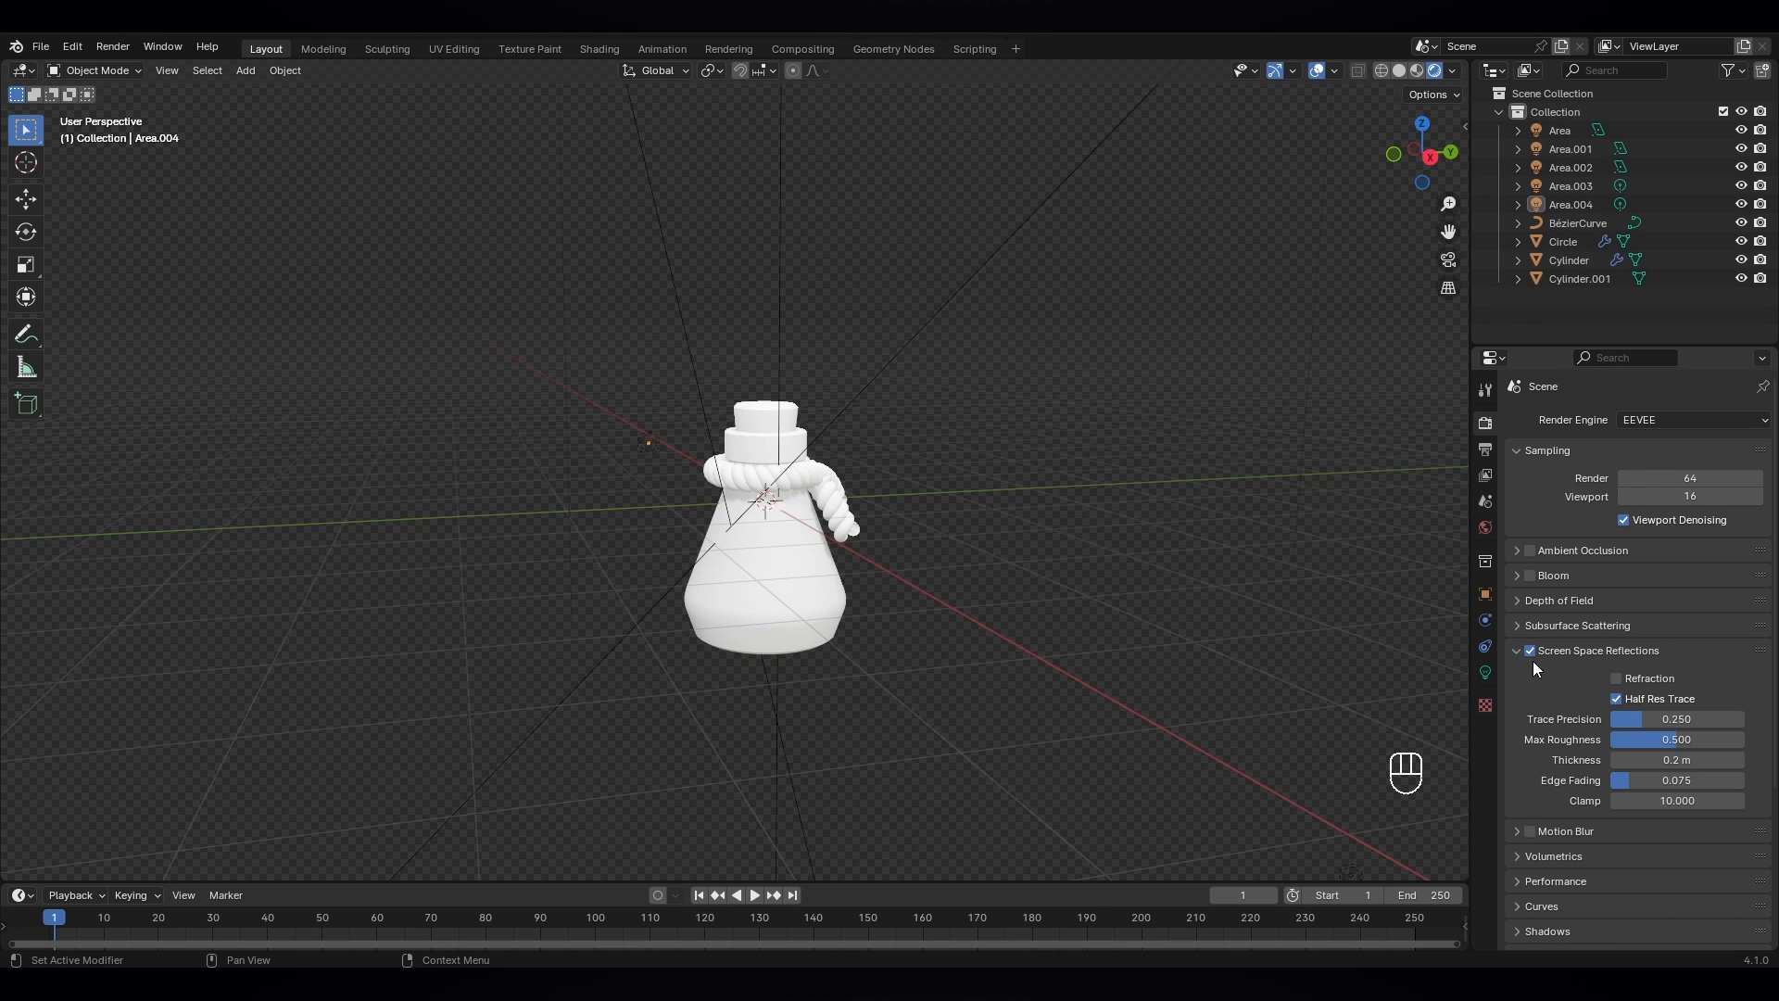
pyautogui.click(1616, 678)
pyautogui.scroll(-5, 1530, 699)
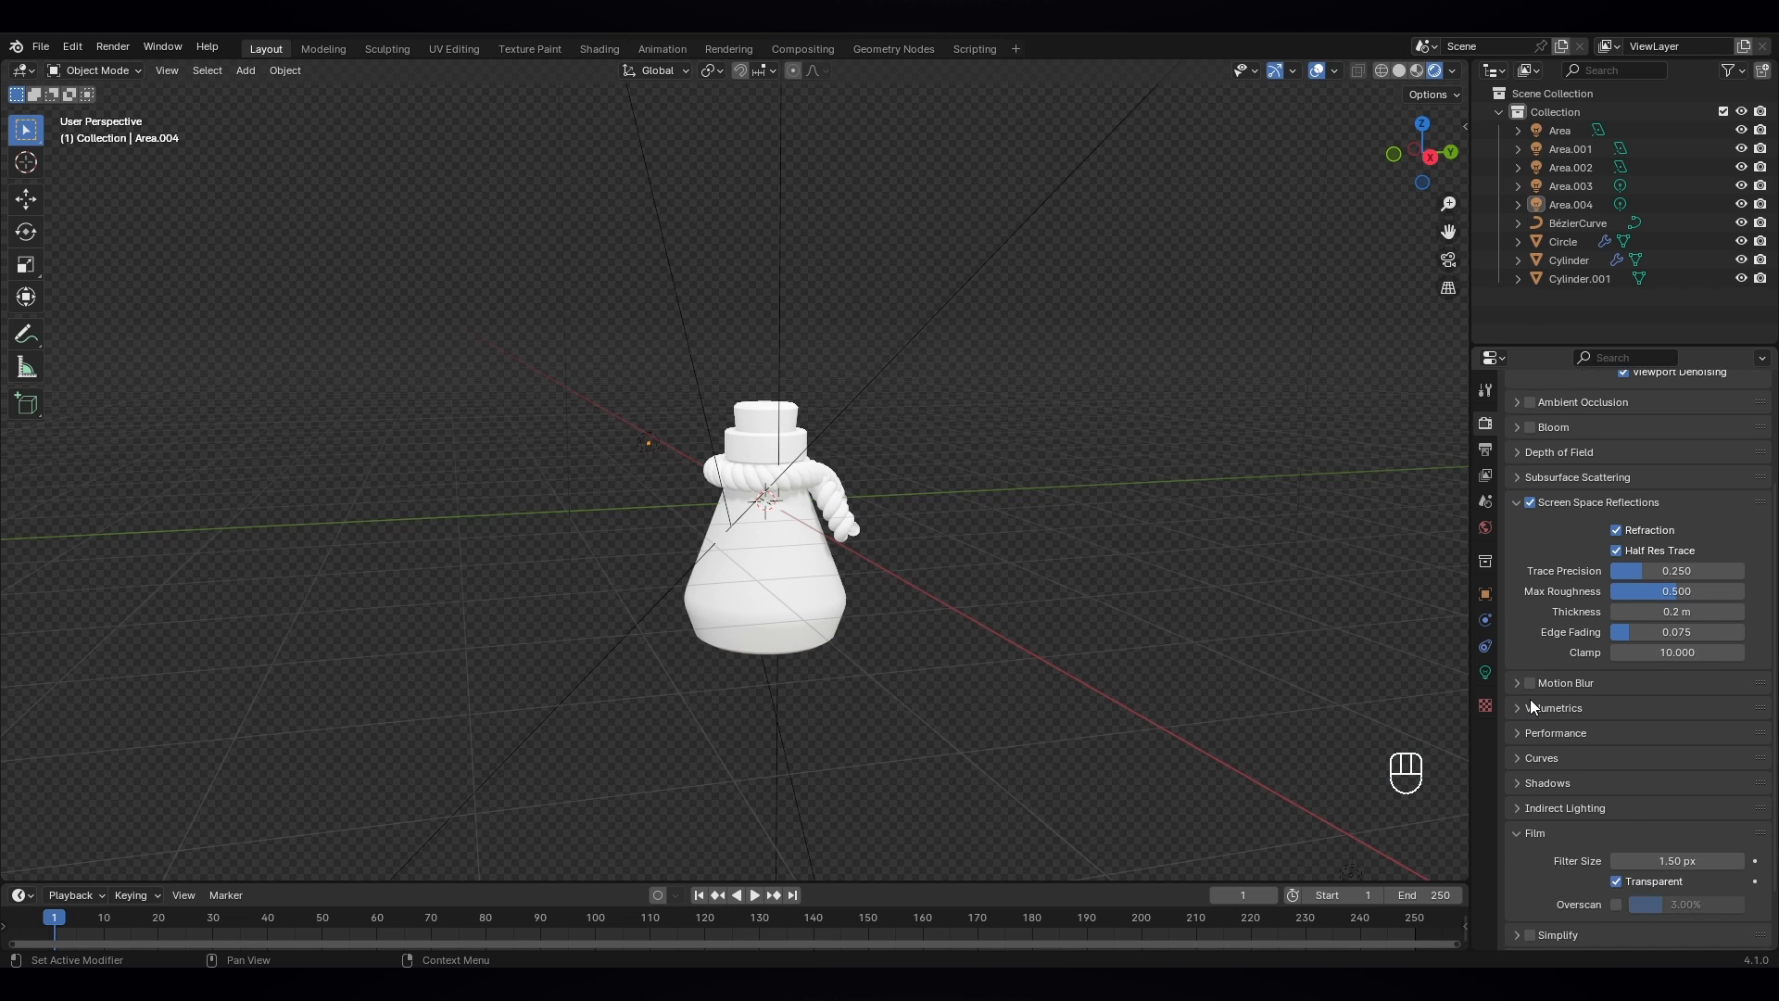
pyautogui.scroll(5, 1531, 699)
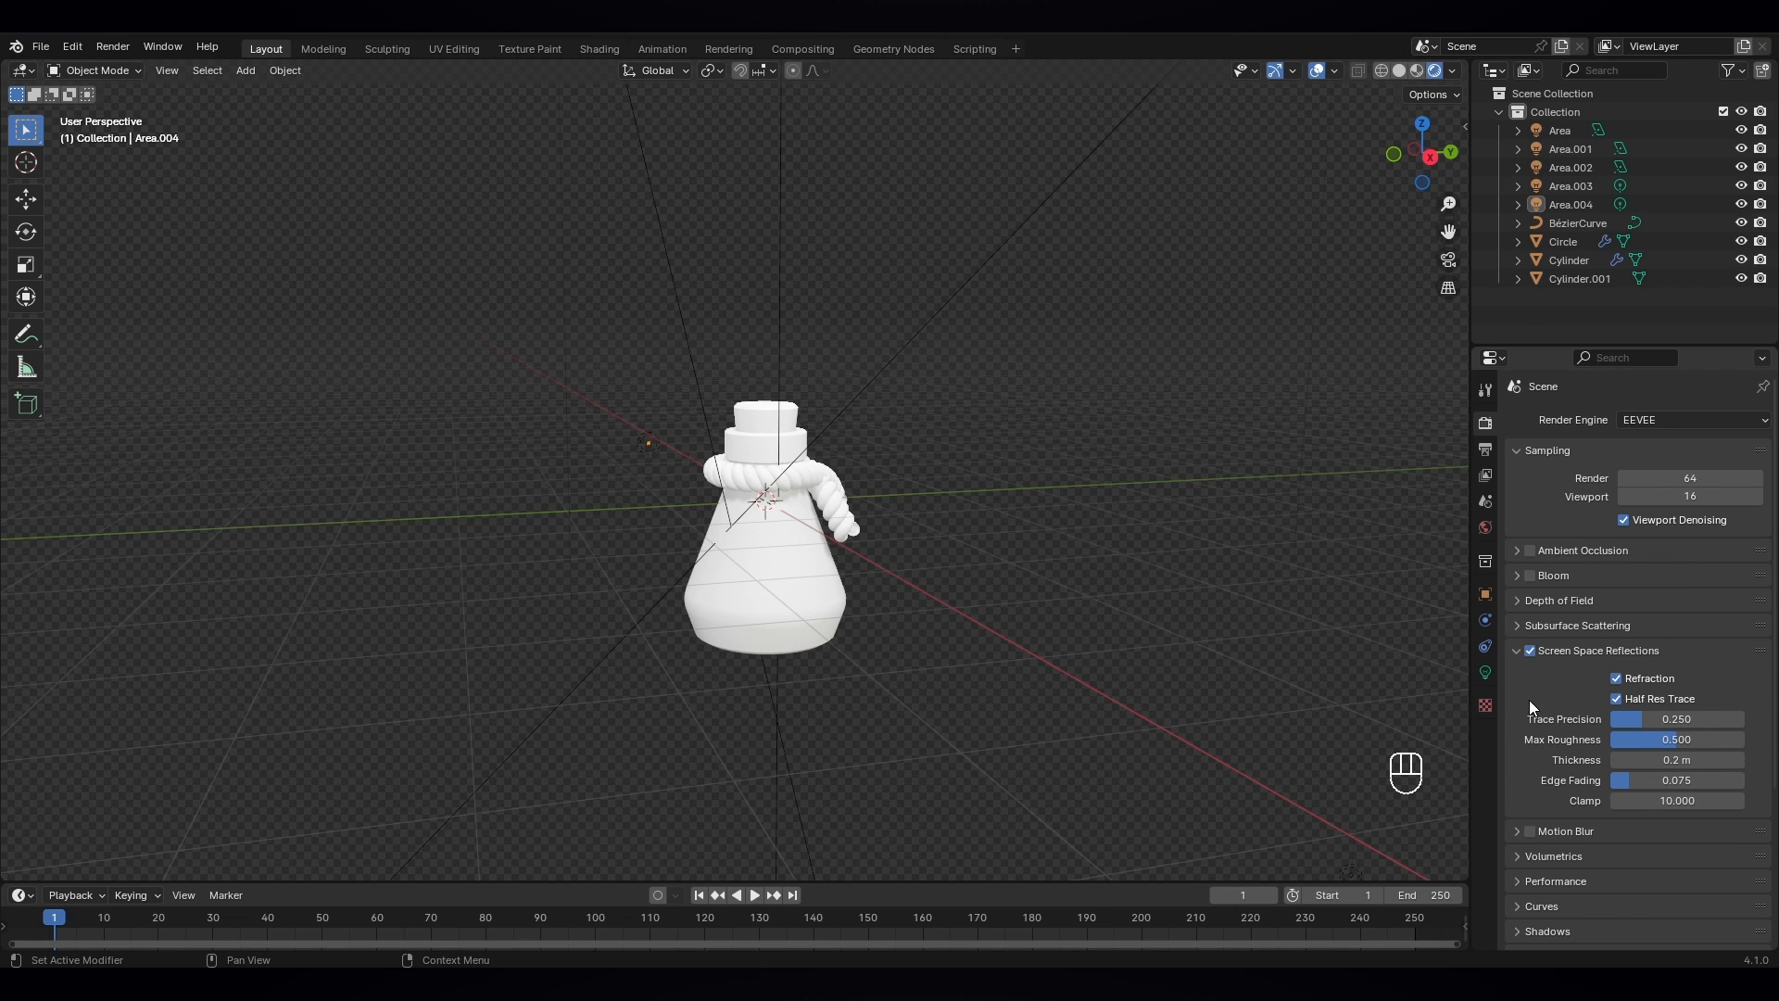
# - Give the bottle a new material with a blue base colour of about hue 0.652 and saturation 0.962
pyautogui.click(766, 577)
pyautogui.moveTo(765, 576); pyautogui.dragTo(904, 536, button='middle')
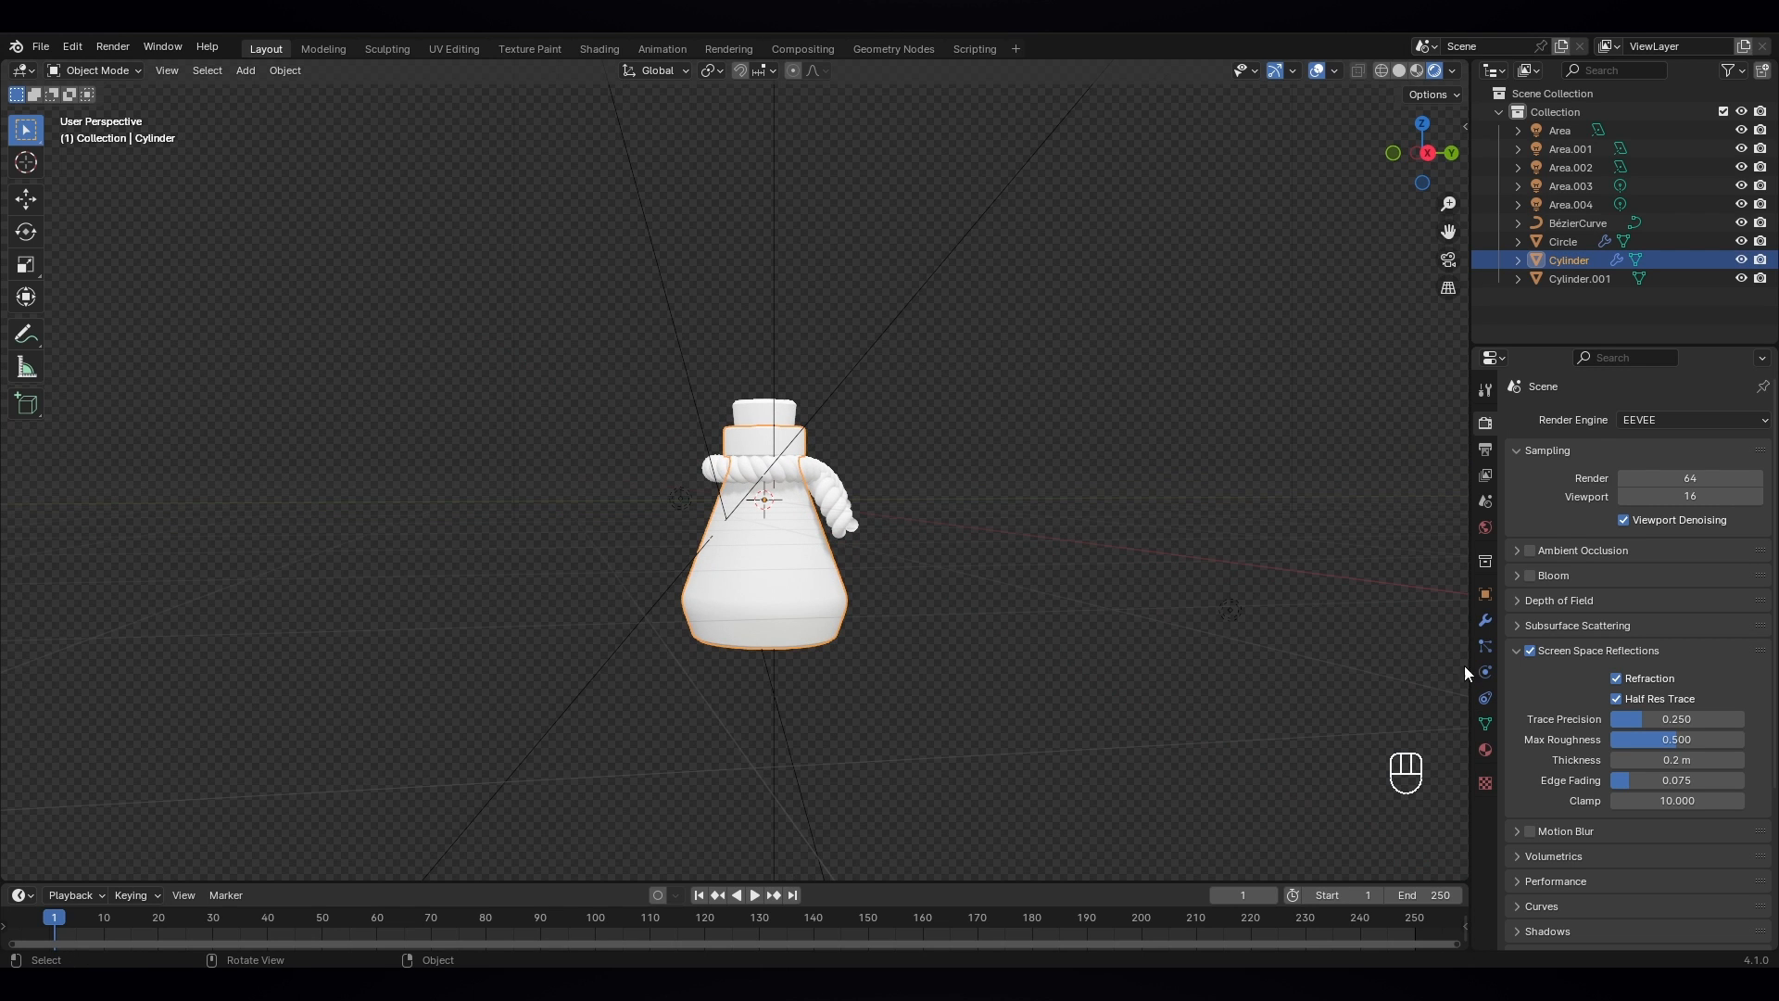
pyautogui.click(1486, 750)
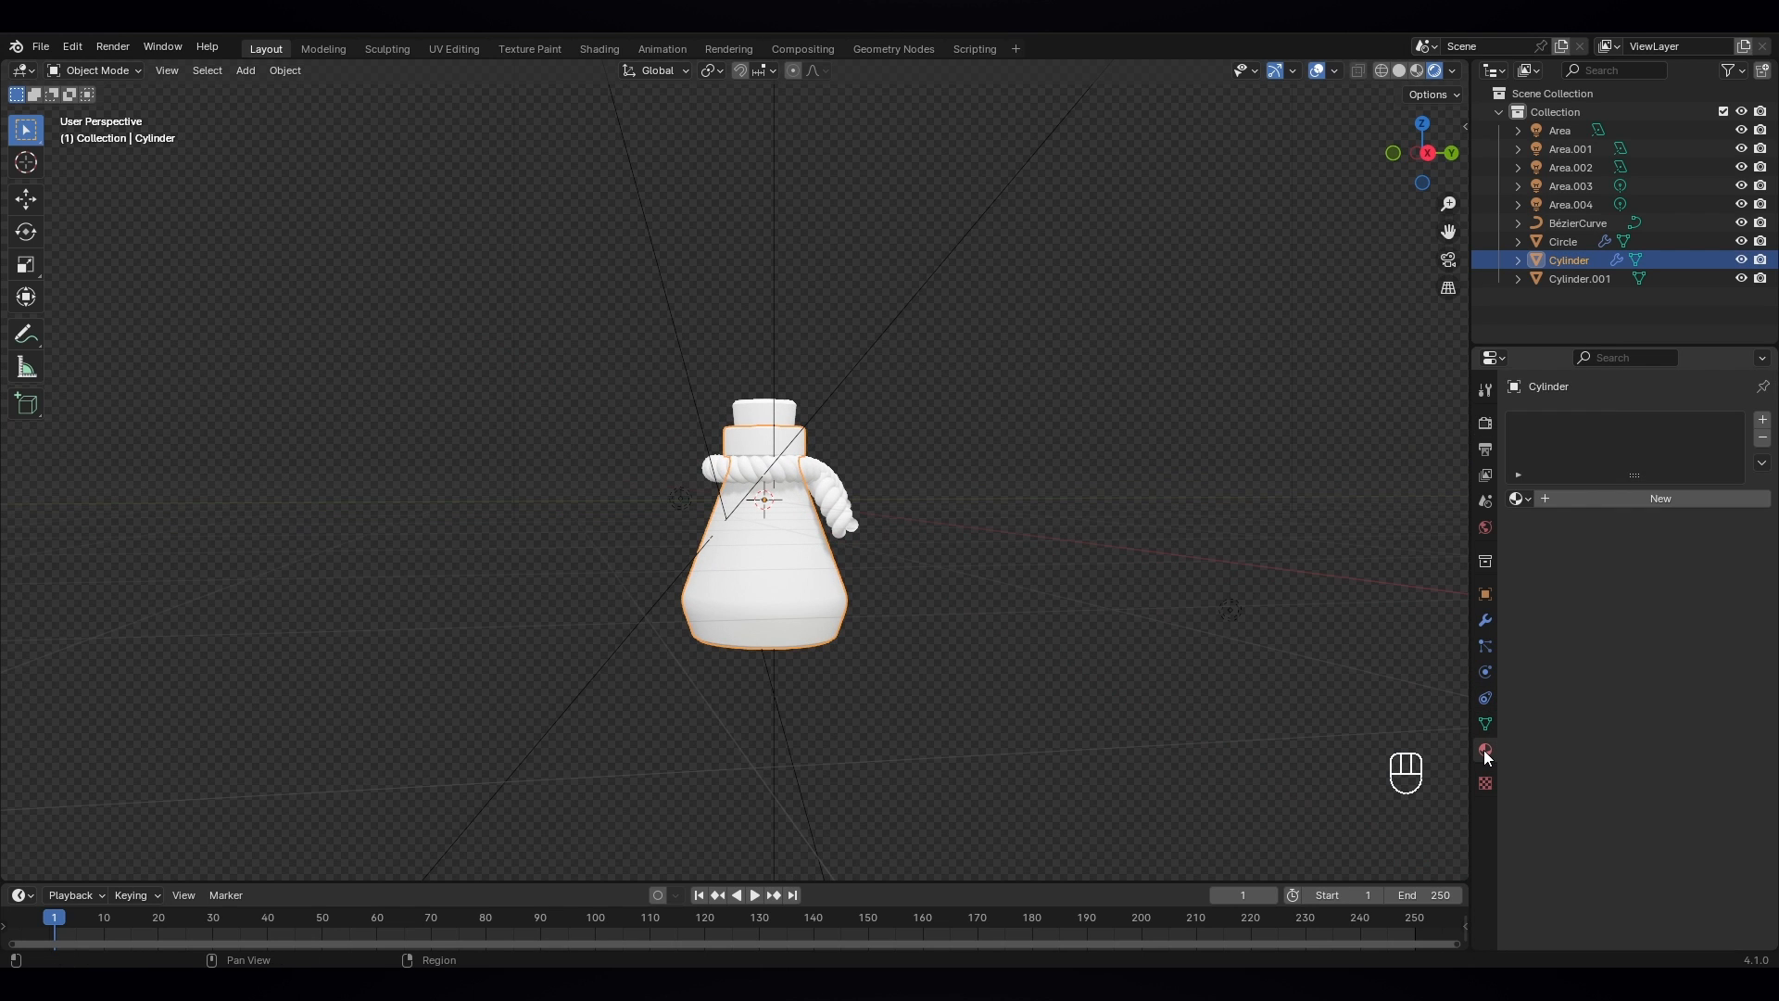
pyautogui.click(1648, 502)
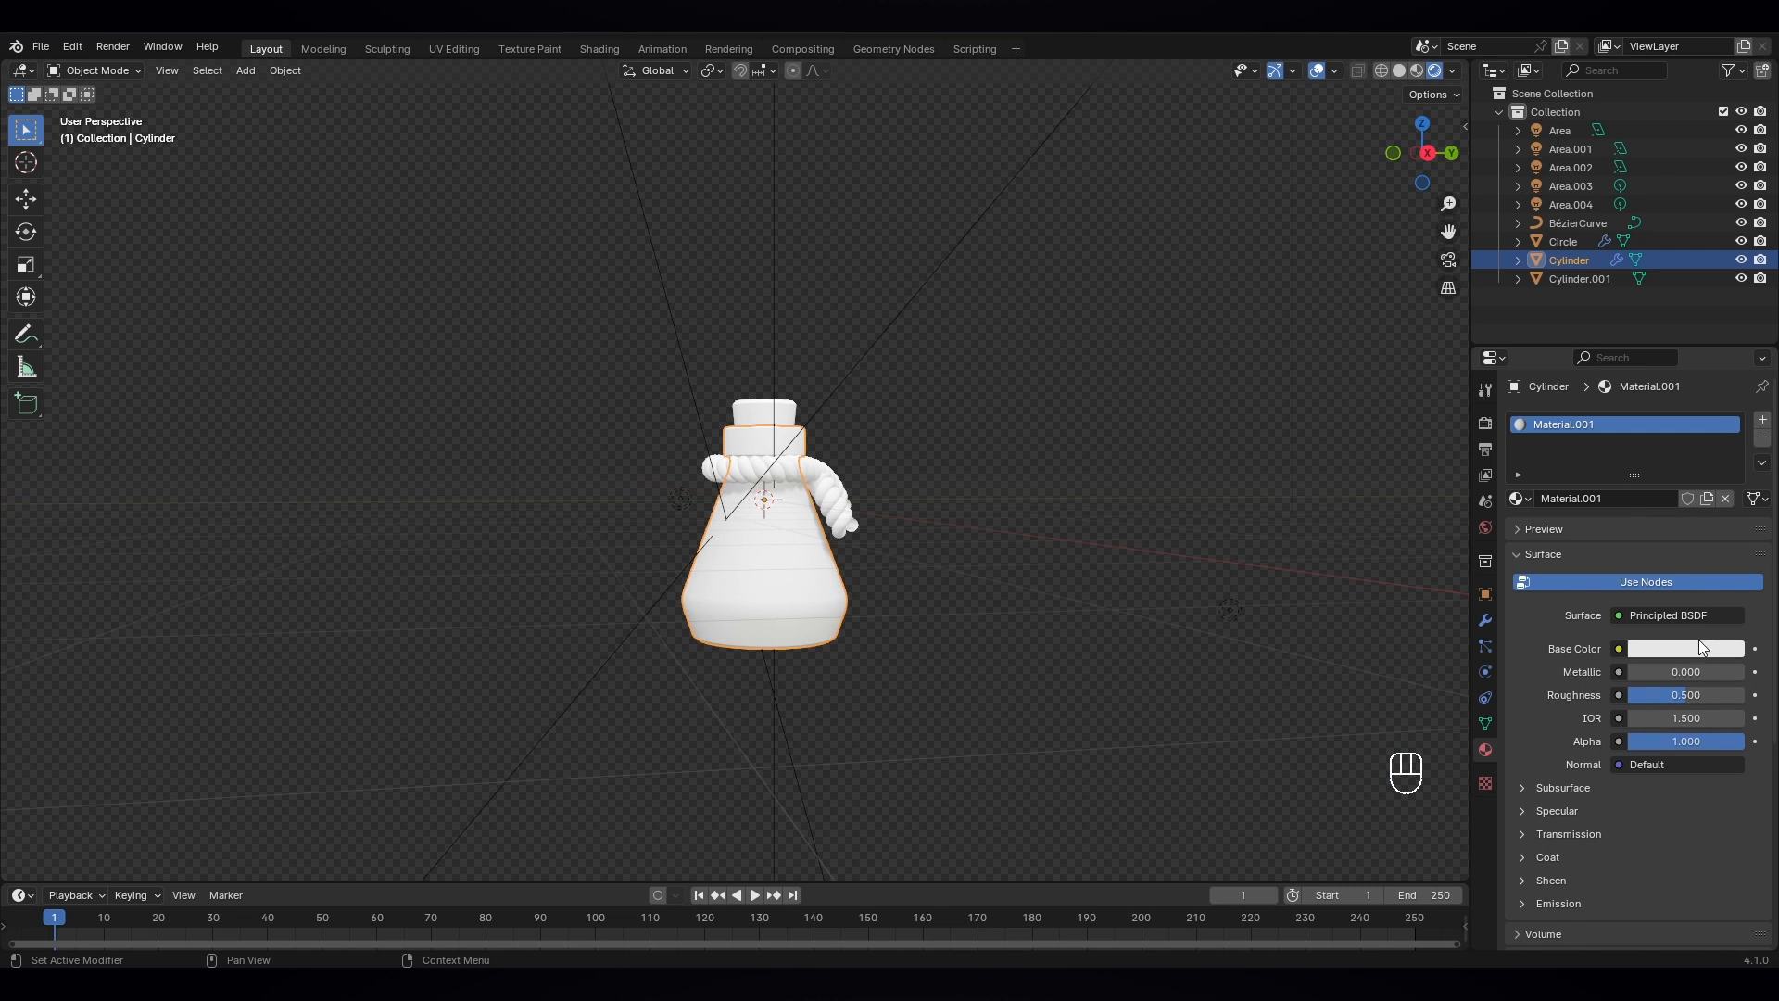
pyautogui.click(1697, 652)
pyautogui.click(1698, 652)
pyautogui.click(1697, 653)
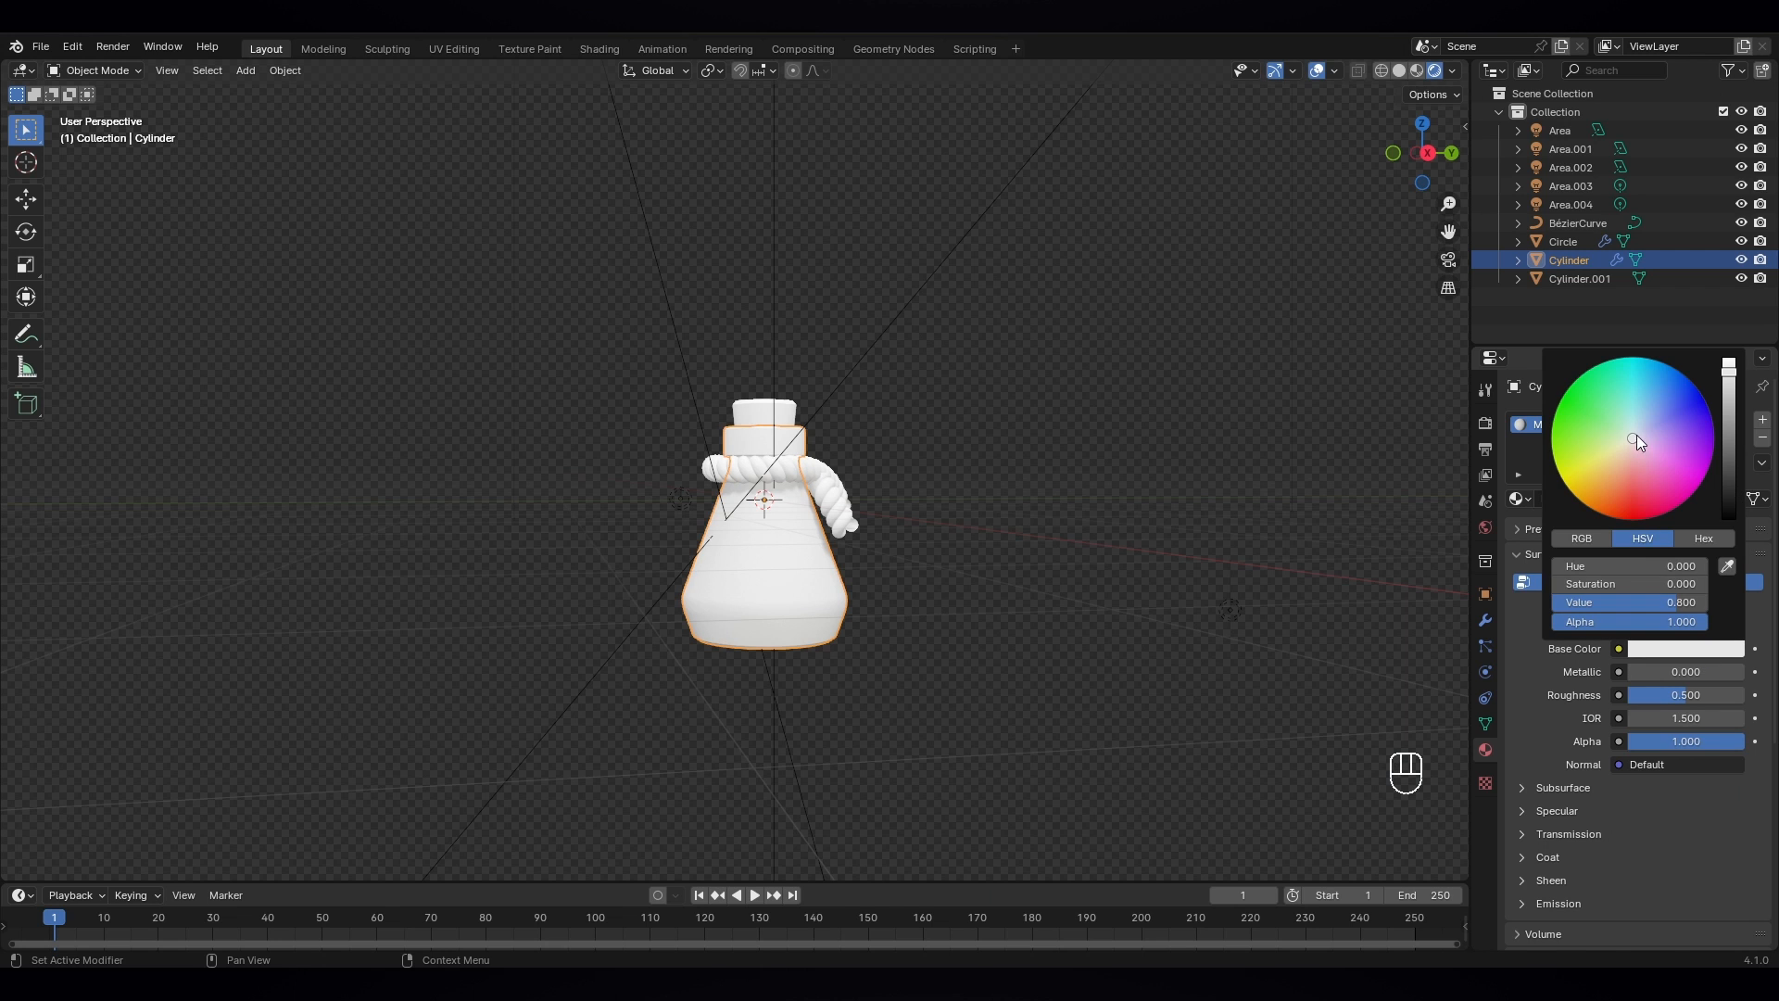
pyautogui.moveTo(1637, 436); pyautogui.dragTo(1683, 402)
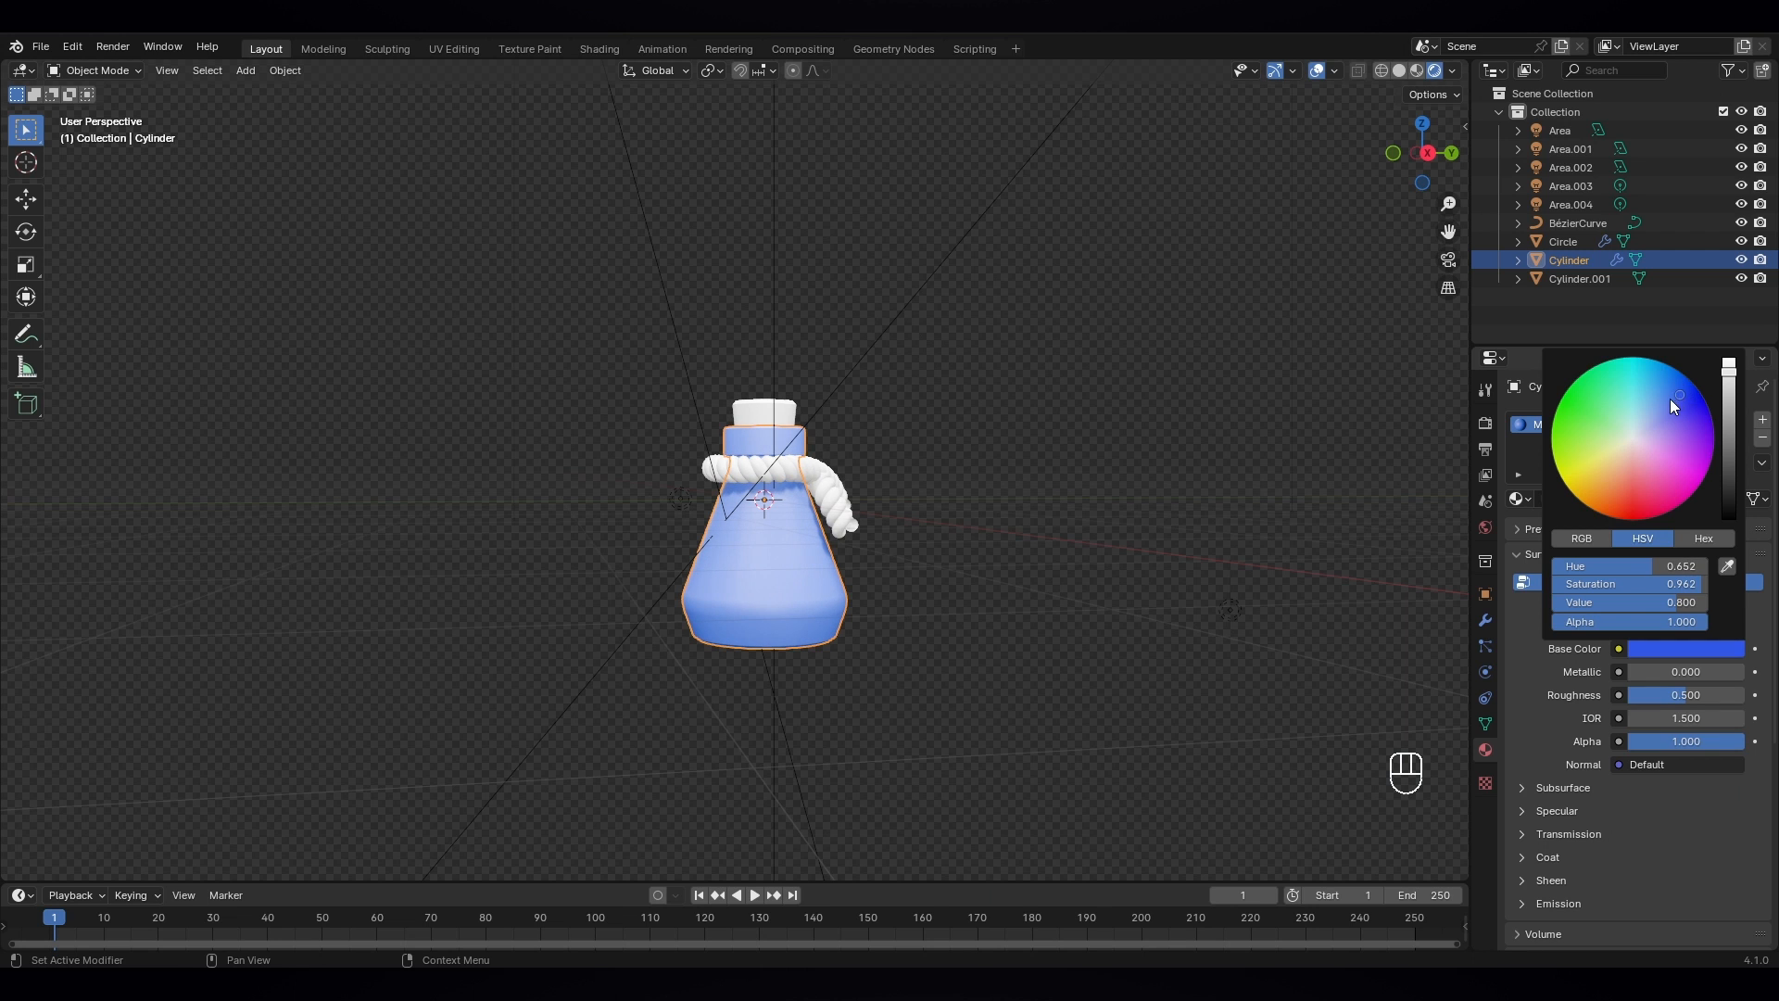
# - Set the bottle material's blend mode to Alpha Blend and shadow mode to Alpha Hashed, and enable Raytrace Refraction
pyautogui.scroll(-5, 1528, 663)
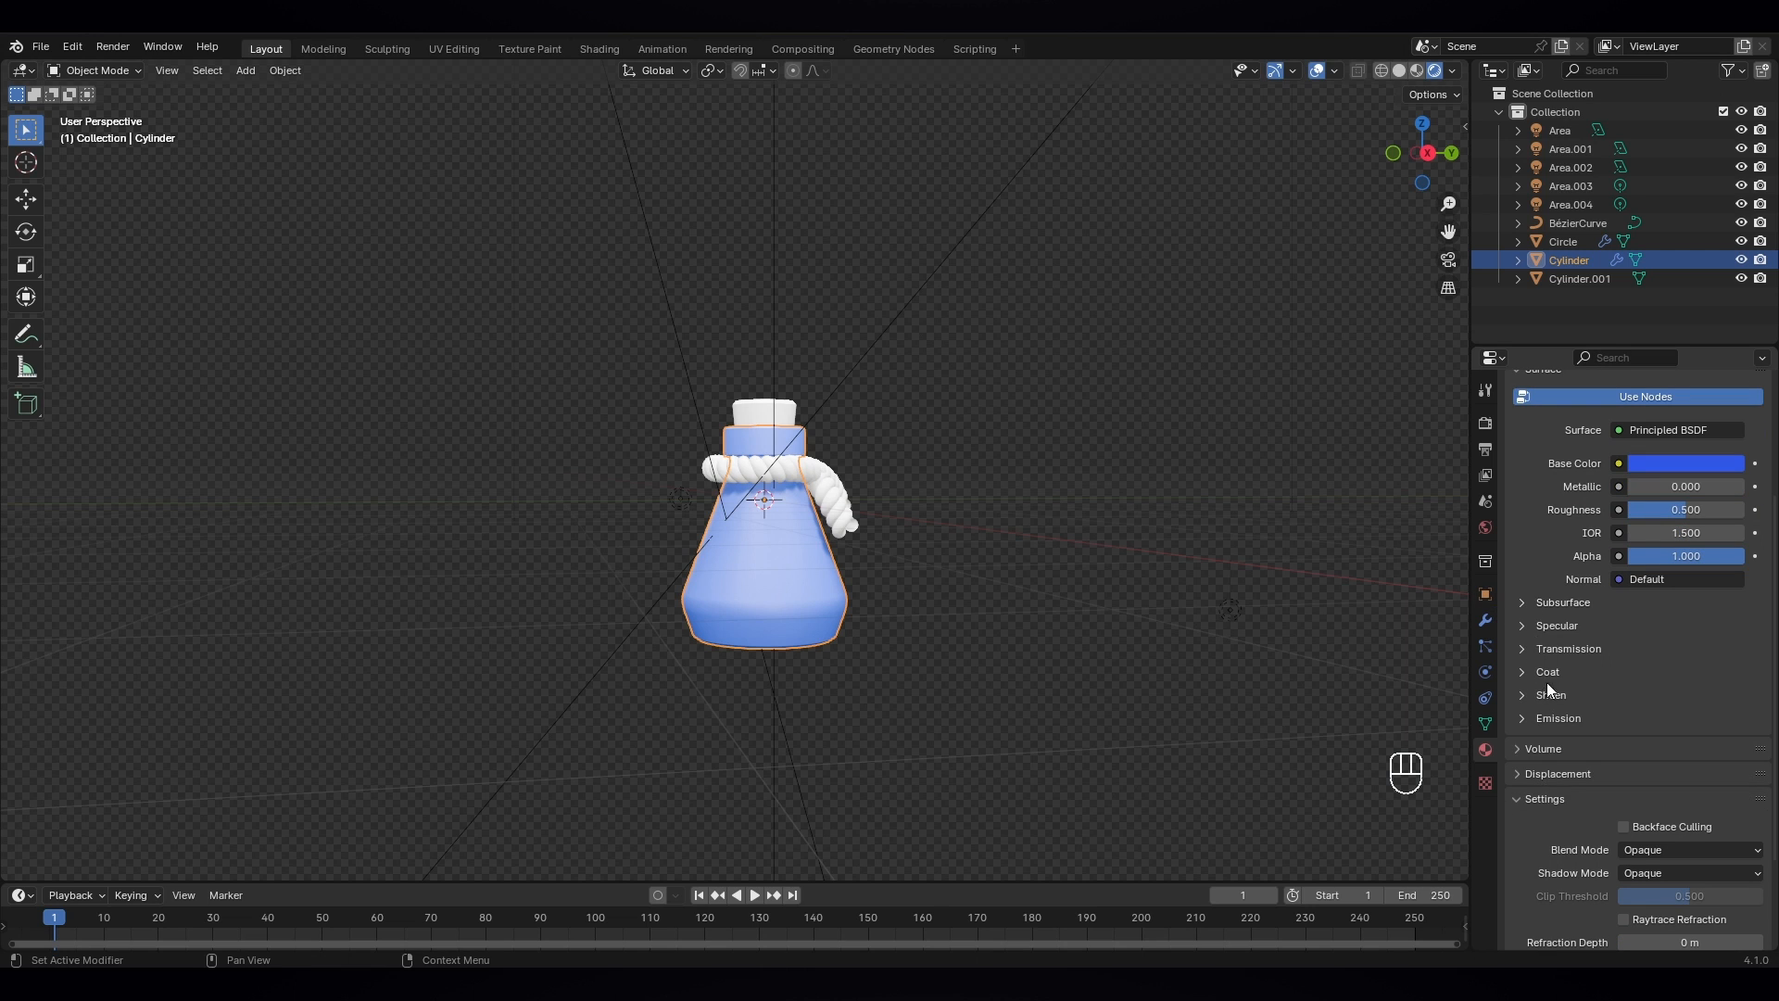
pyautogui.scroll(-3, 1568, 787)
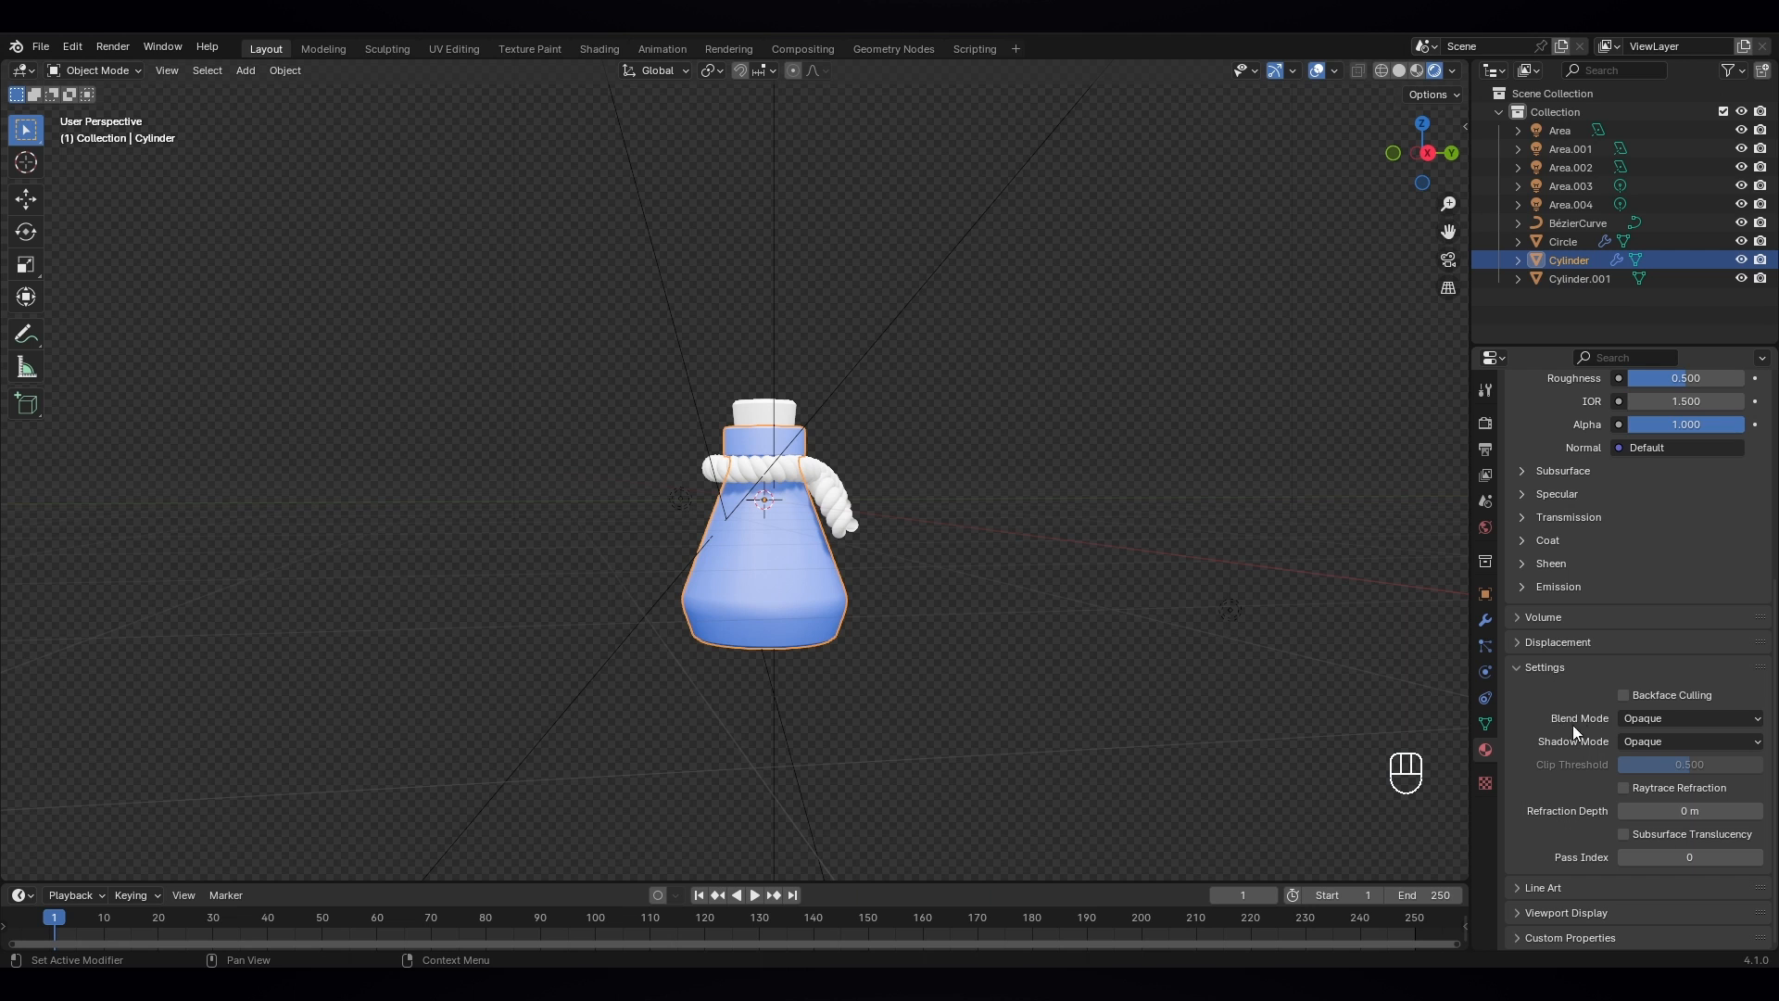
pyautogui.click(1664, 717)
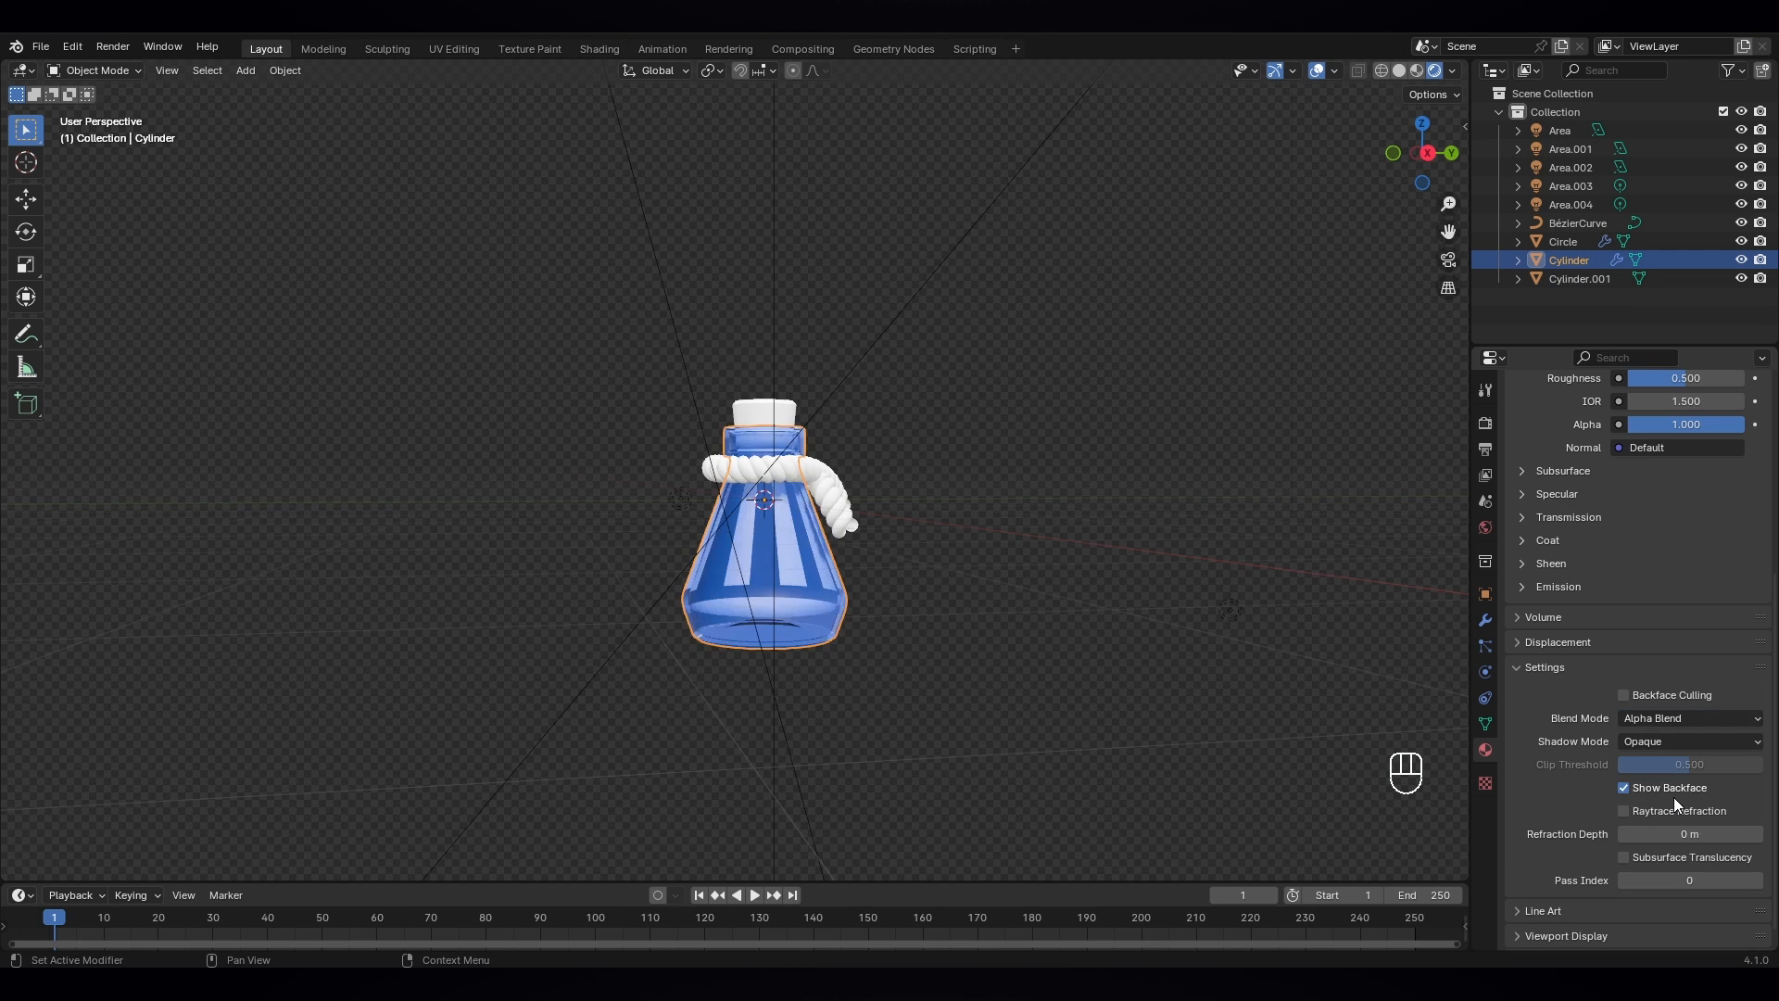
pyautogui.click(1673, 799)
pyautogui.click(1666, 742)
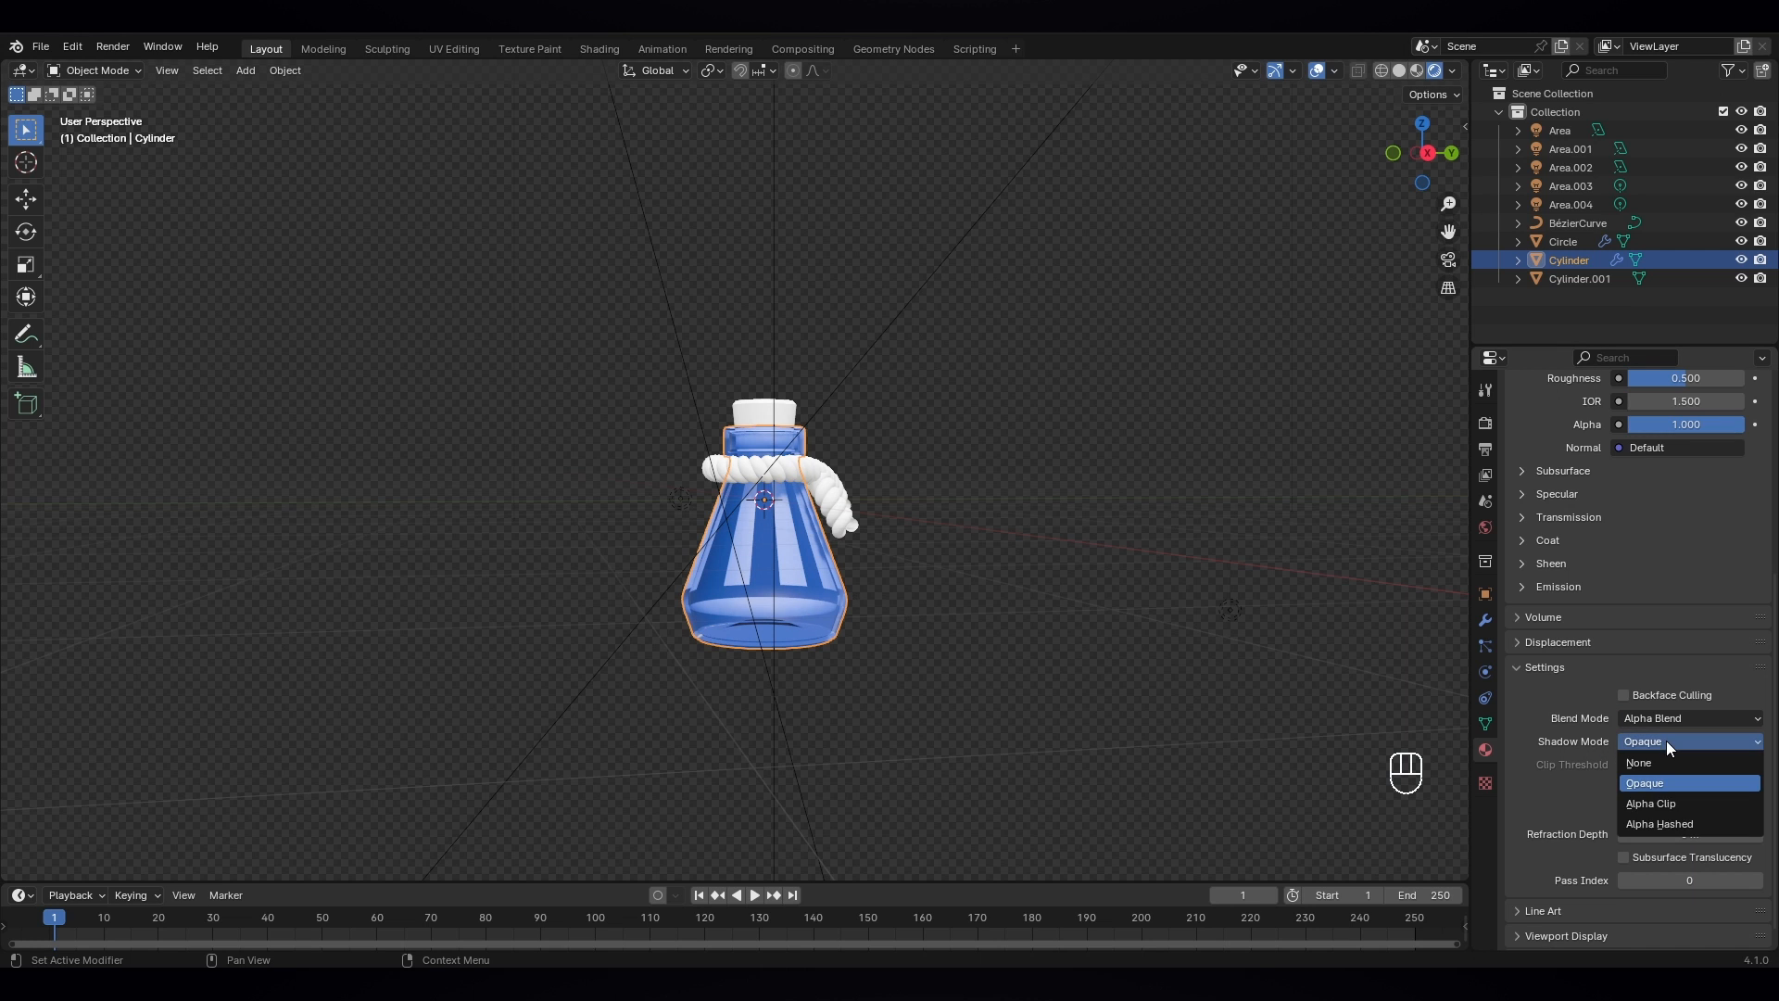
pyautogui.click(1664, 824)
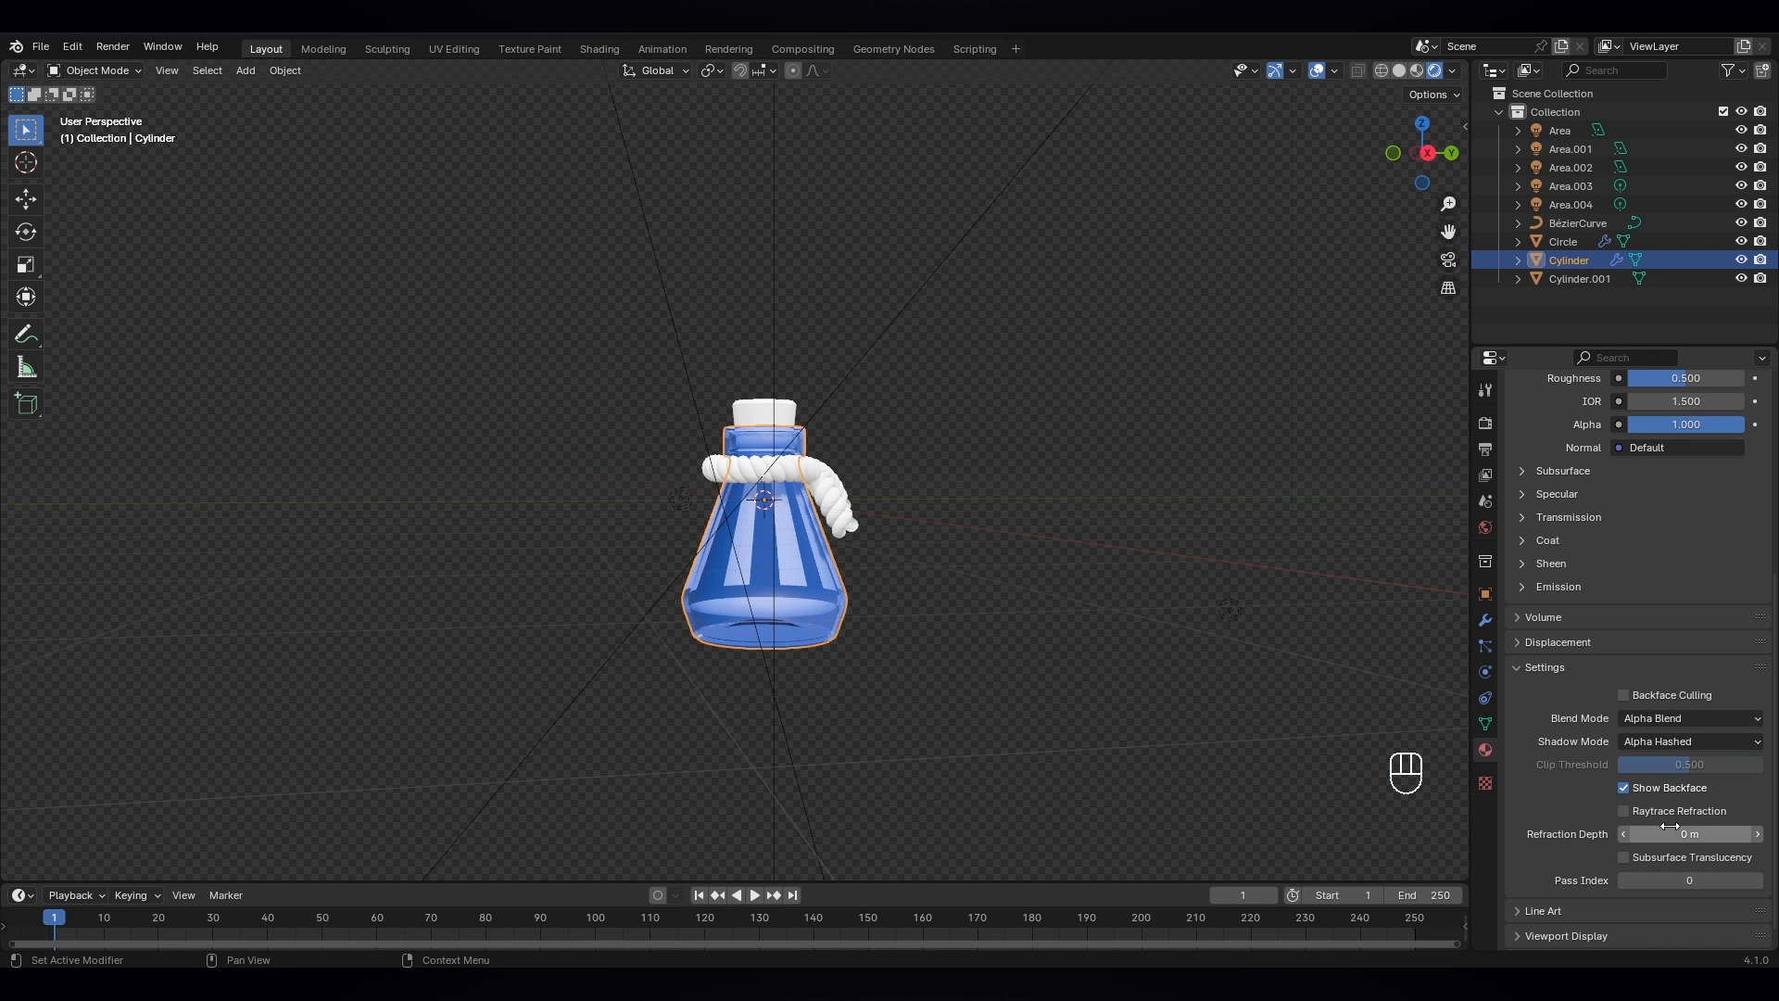
pyautogui.click(1625, 812)
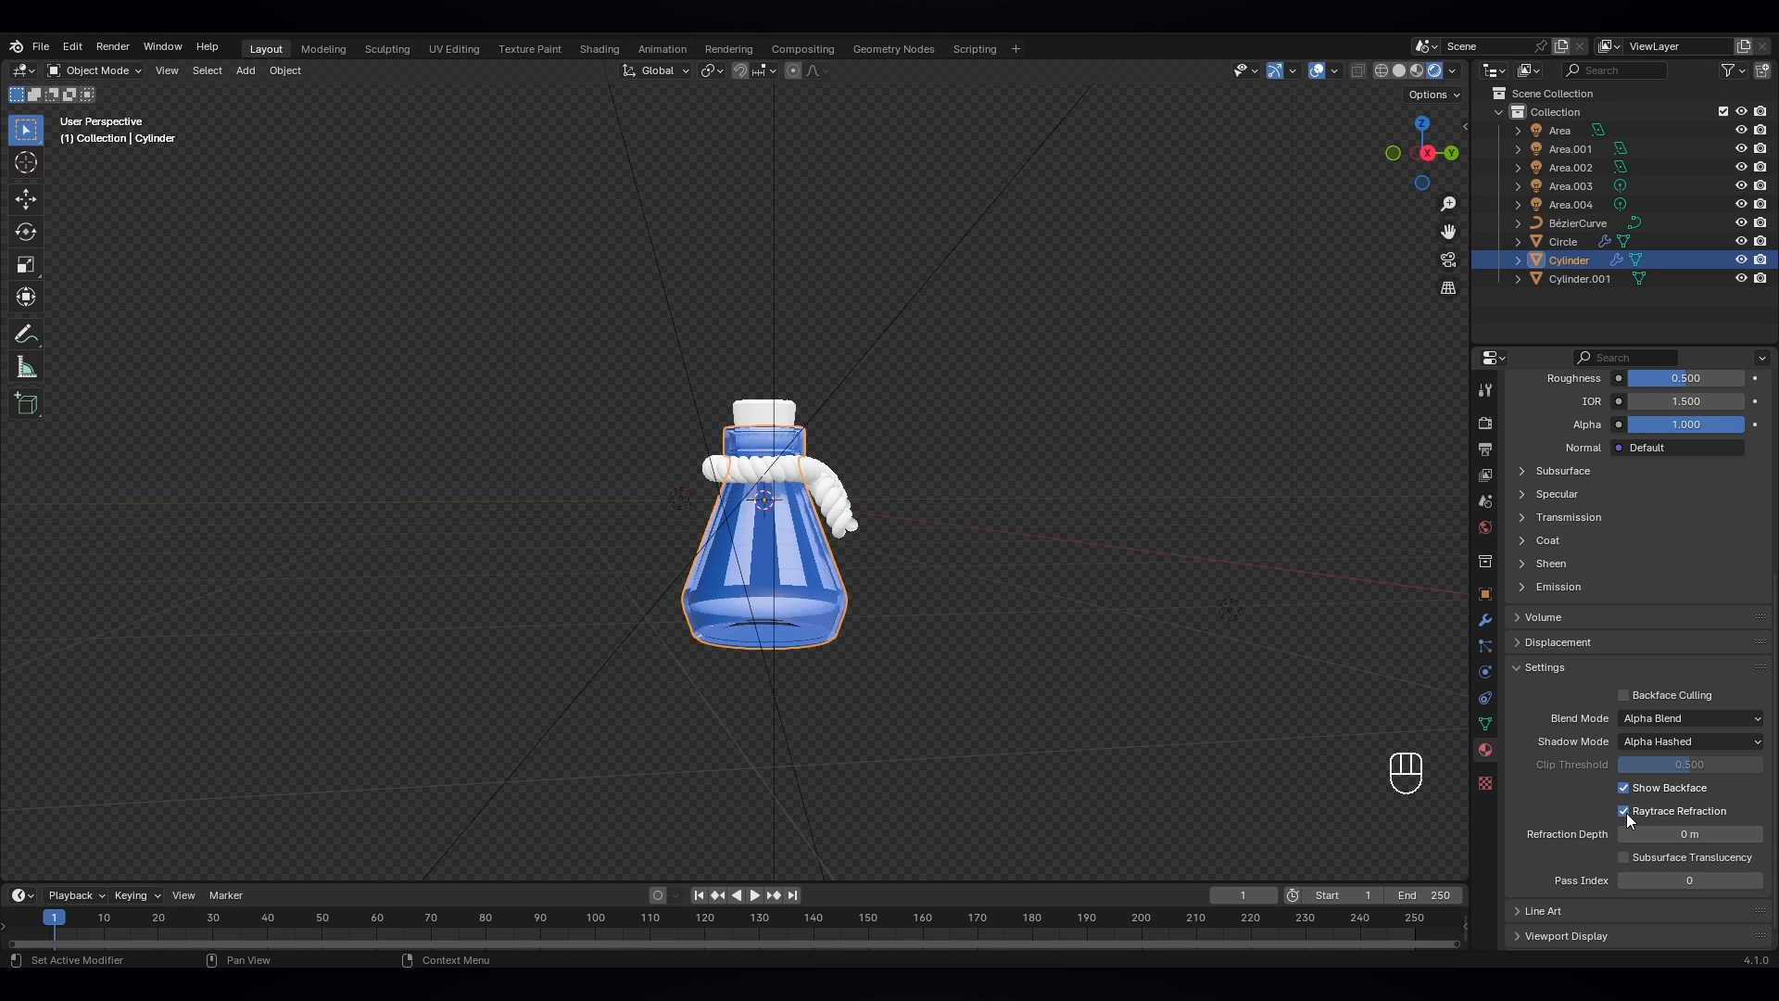
# - Give the rope a new material with an orange base colour of about hue 0.020 and saturation 0.996
pyautogui.moveTo(749, 563); pyautogui.dragTo(793, 615, button='middle')
pyautogui.scroll(2, 769, 626)
pyautogui.scroll(-3, 793, 615)
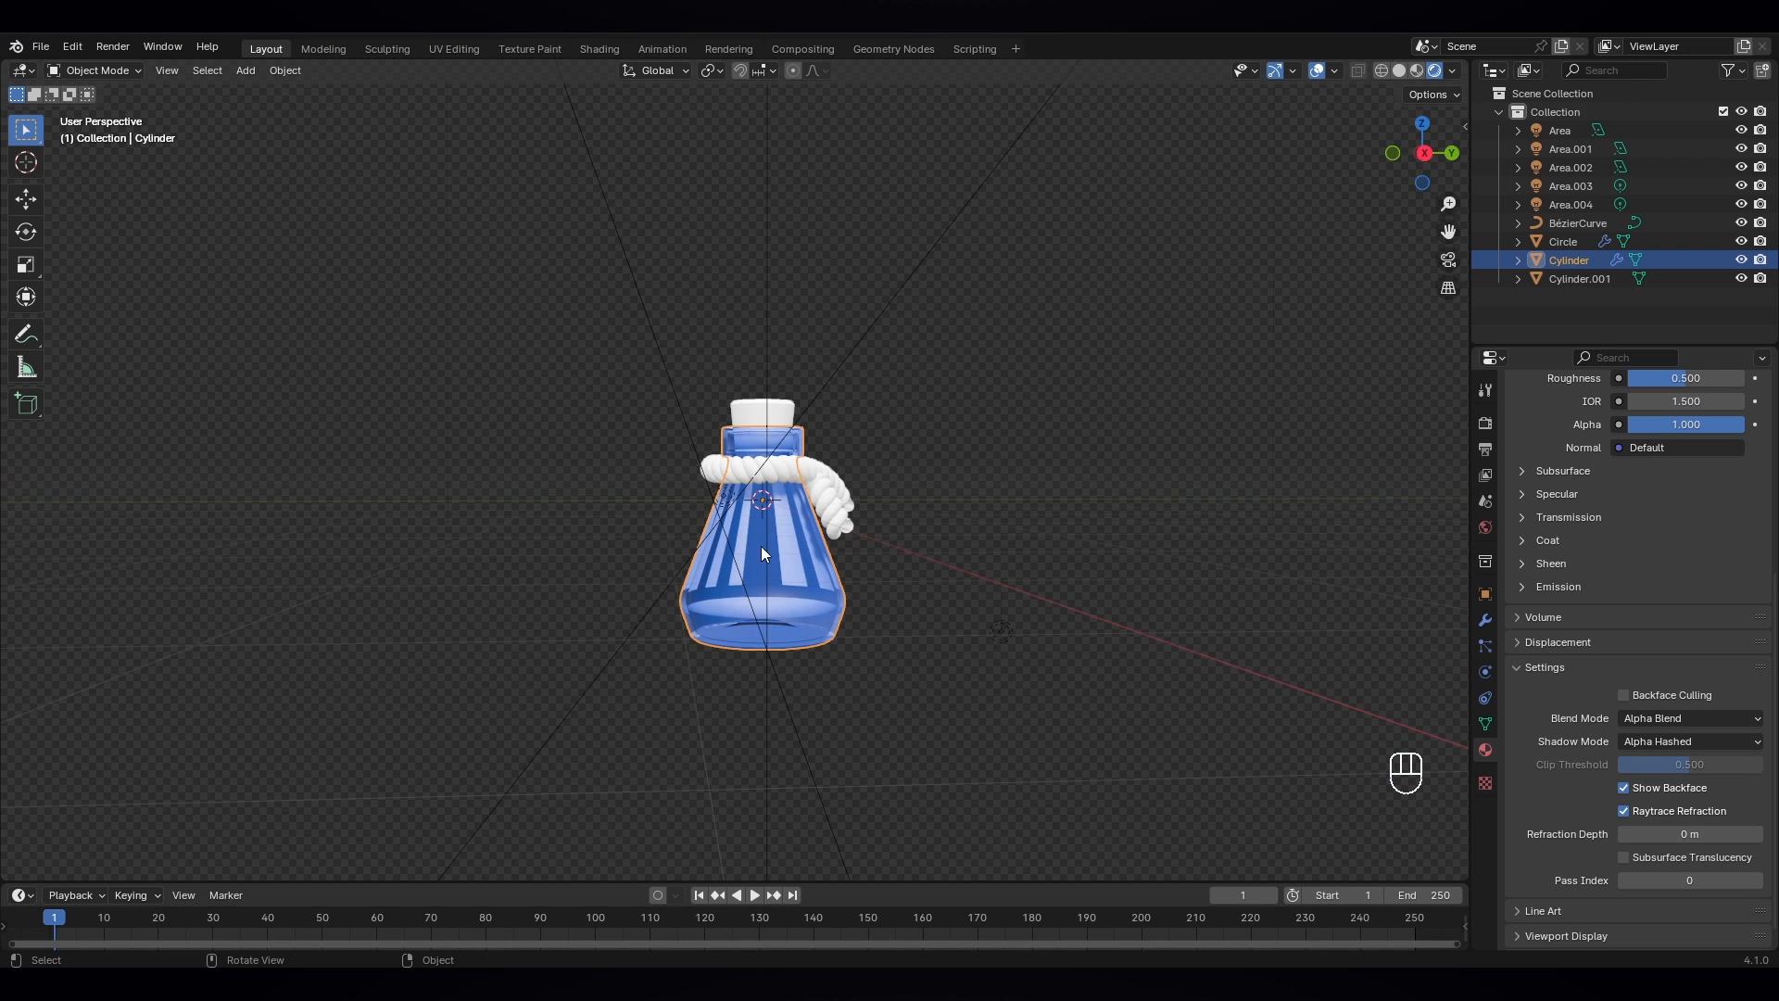
pyautogui.click(829, 485)
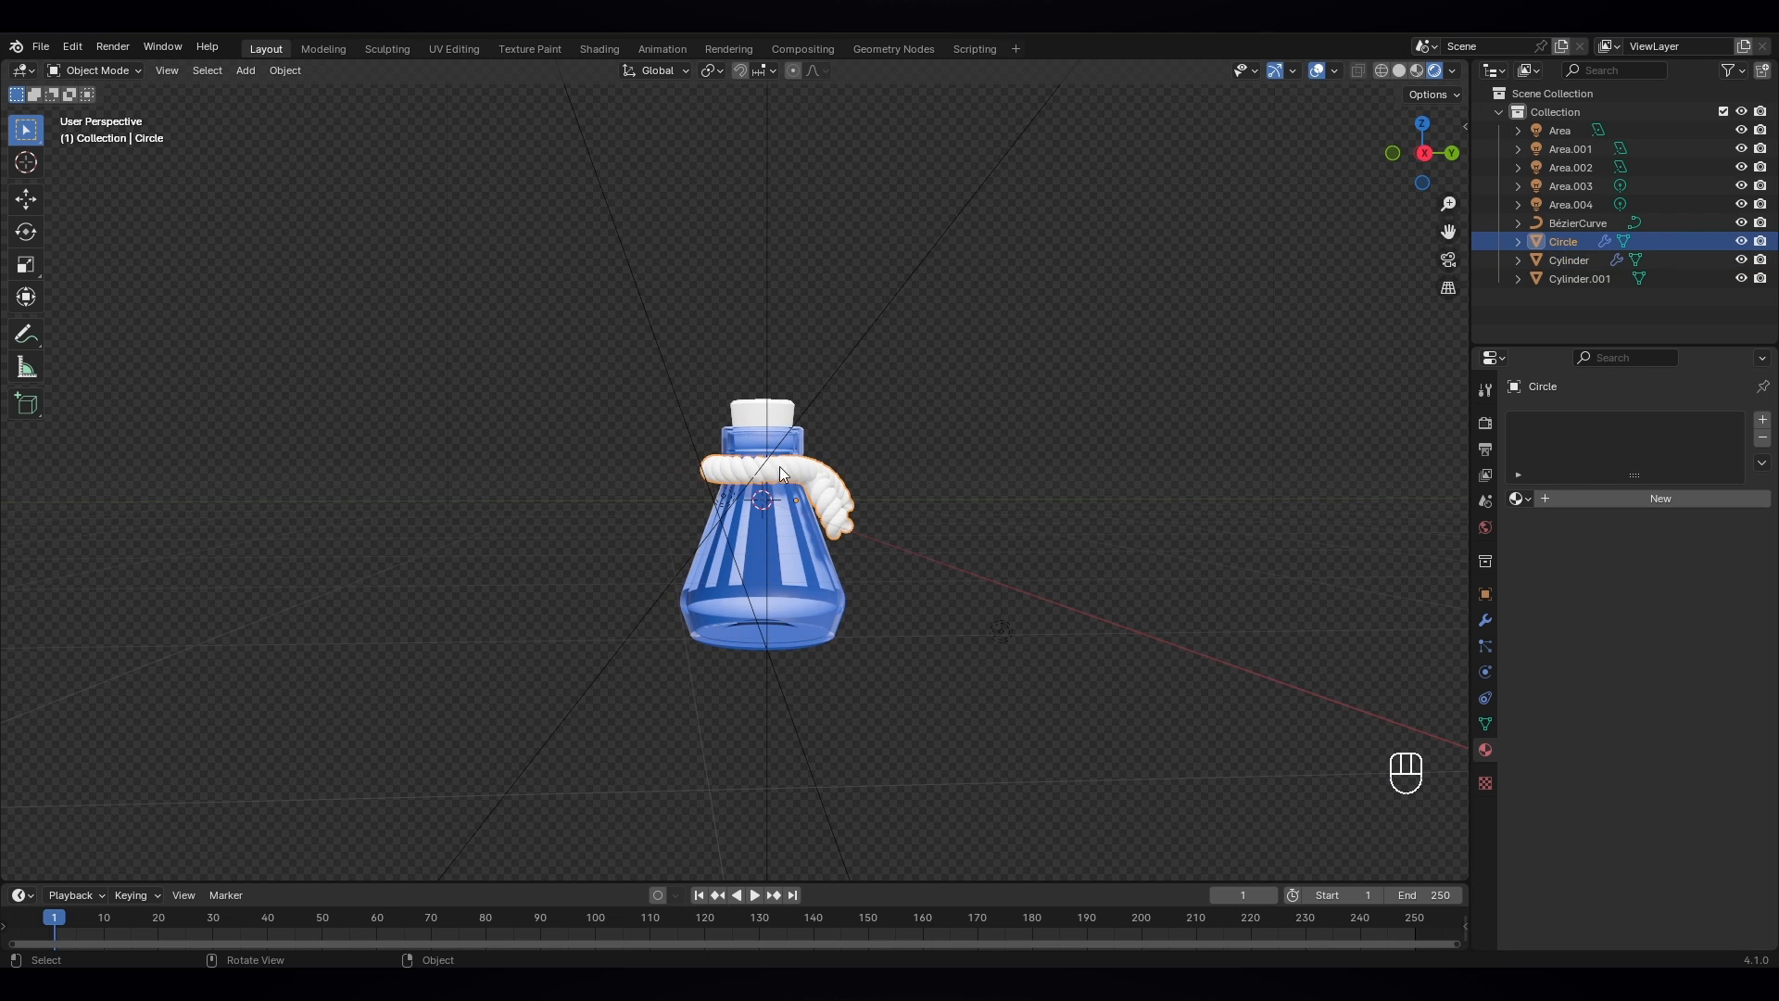
pyautogui.moveTo(816, 487); pyautogui.dragTo(1357, 480, button='middle')
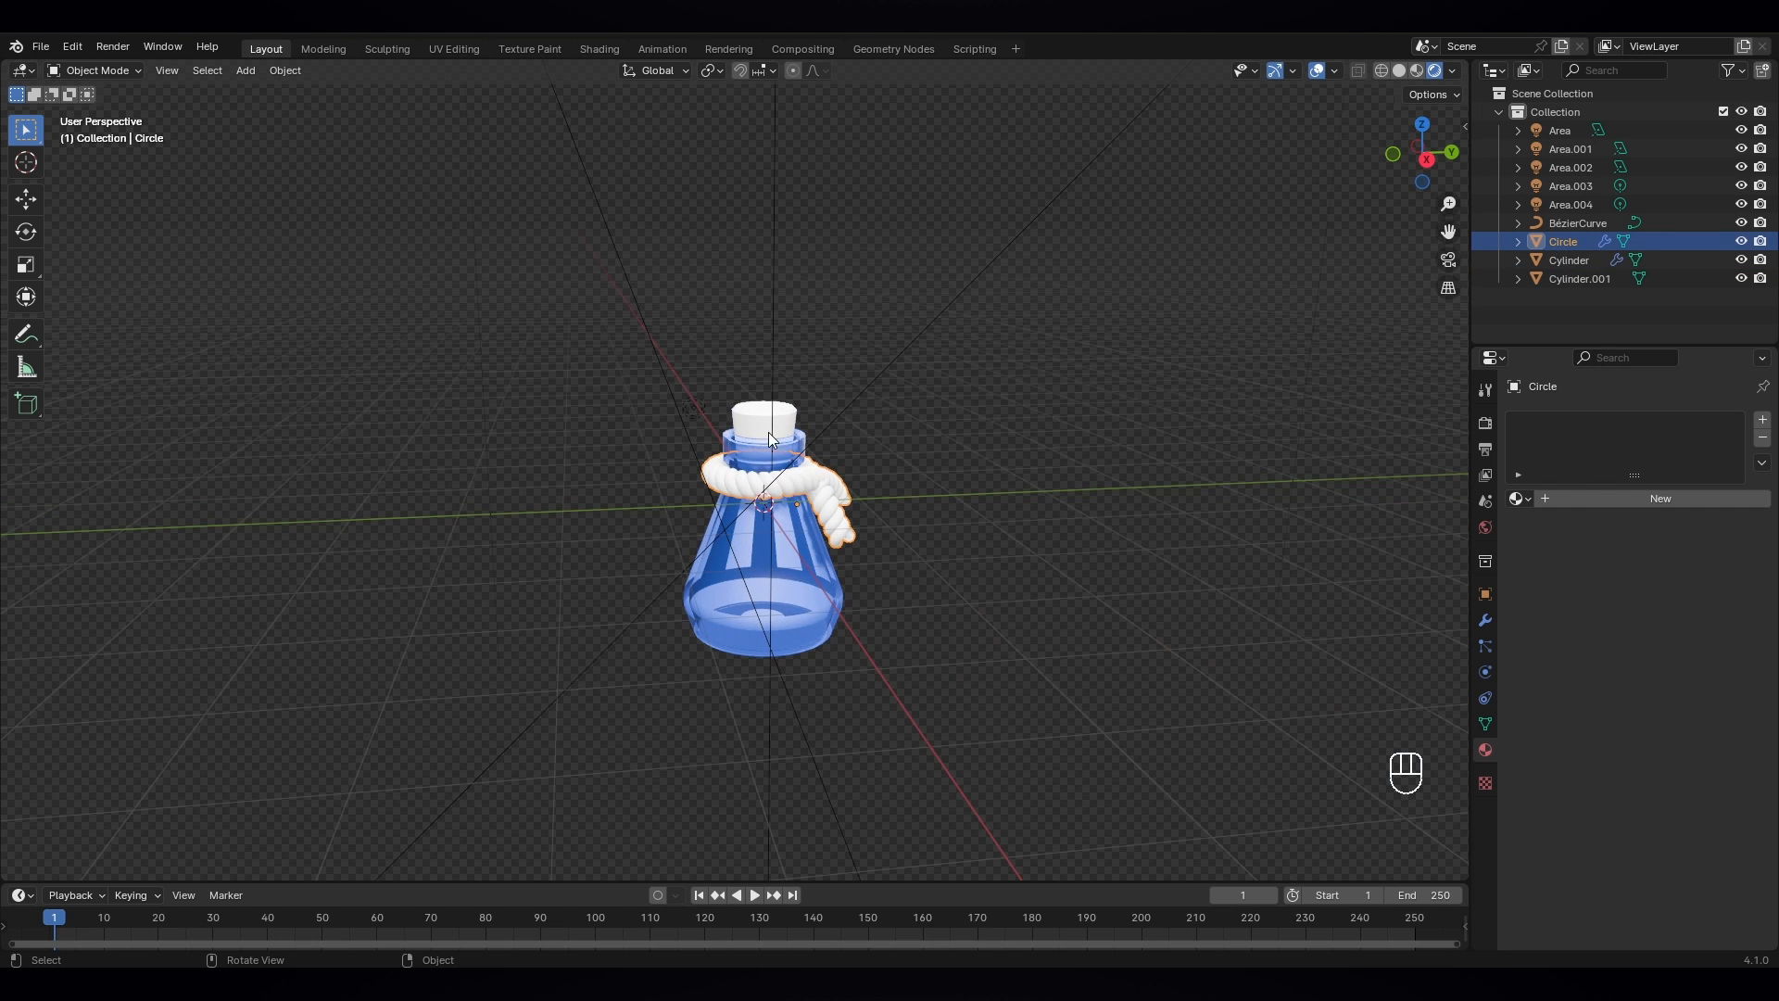
pyautogui.click(1649, 497)
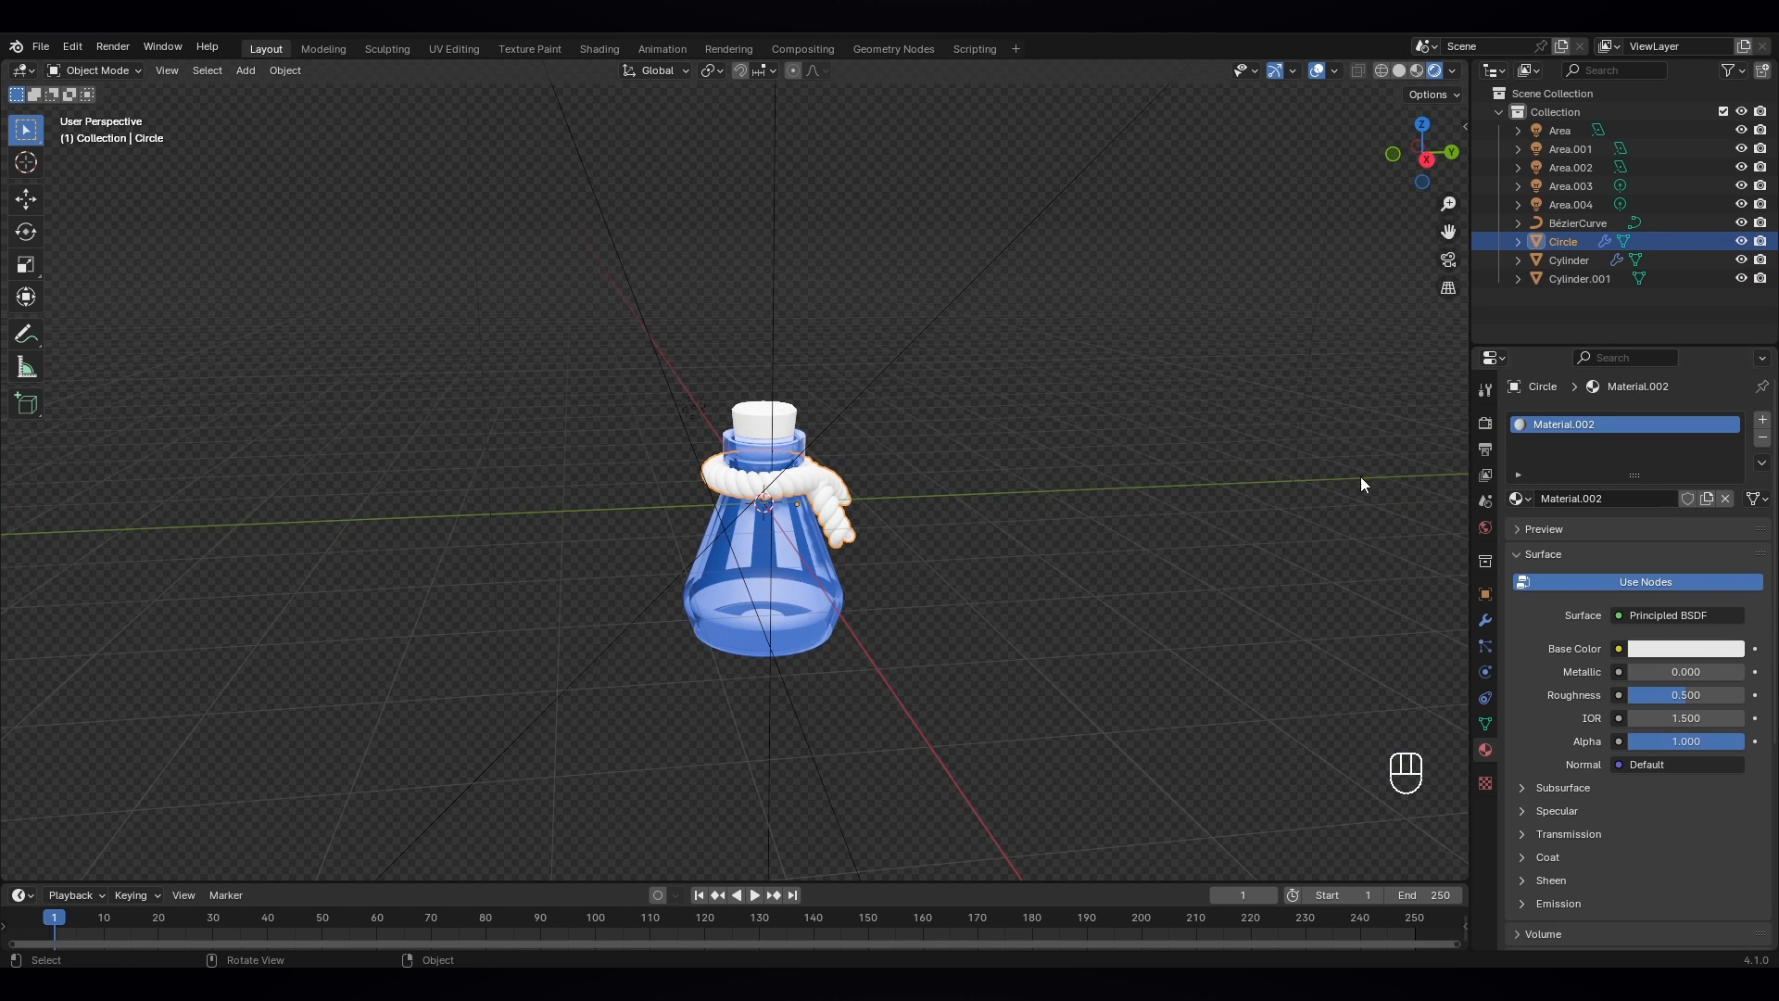
pyautogui.click(1659, 647)
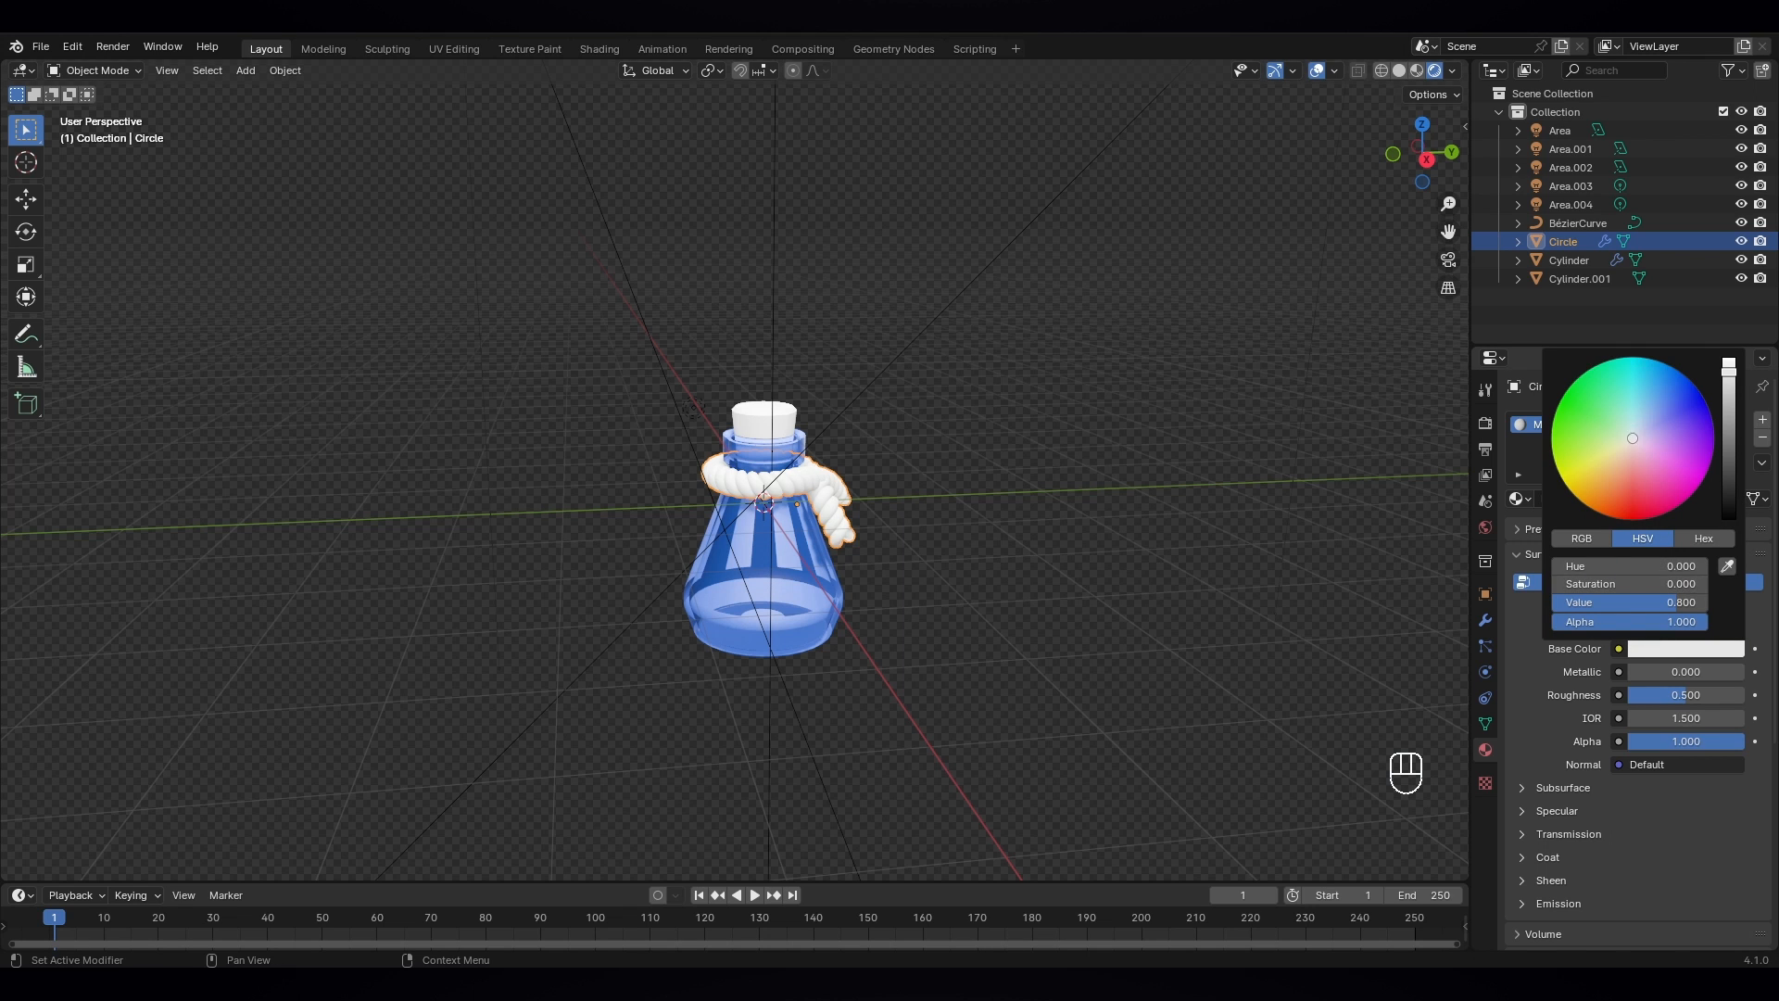
pyautogui.moveTo(1621, 477); pyautogui.dragTo(1604, 510)
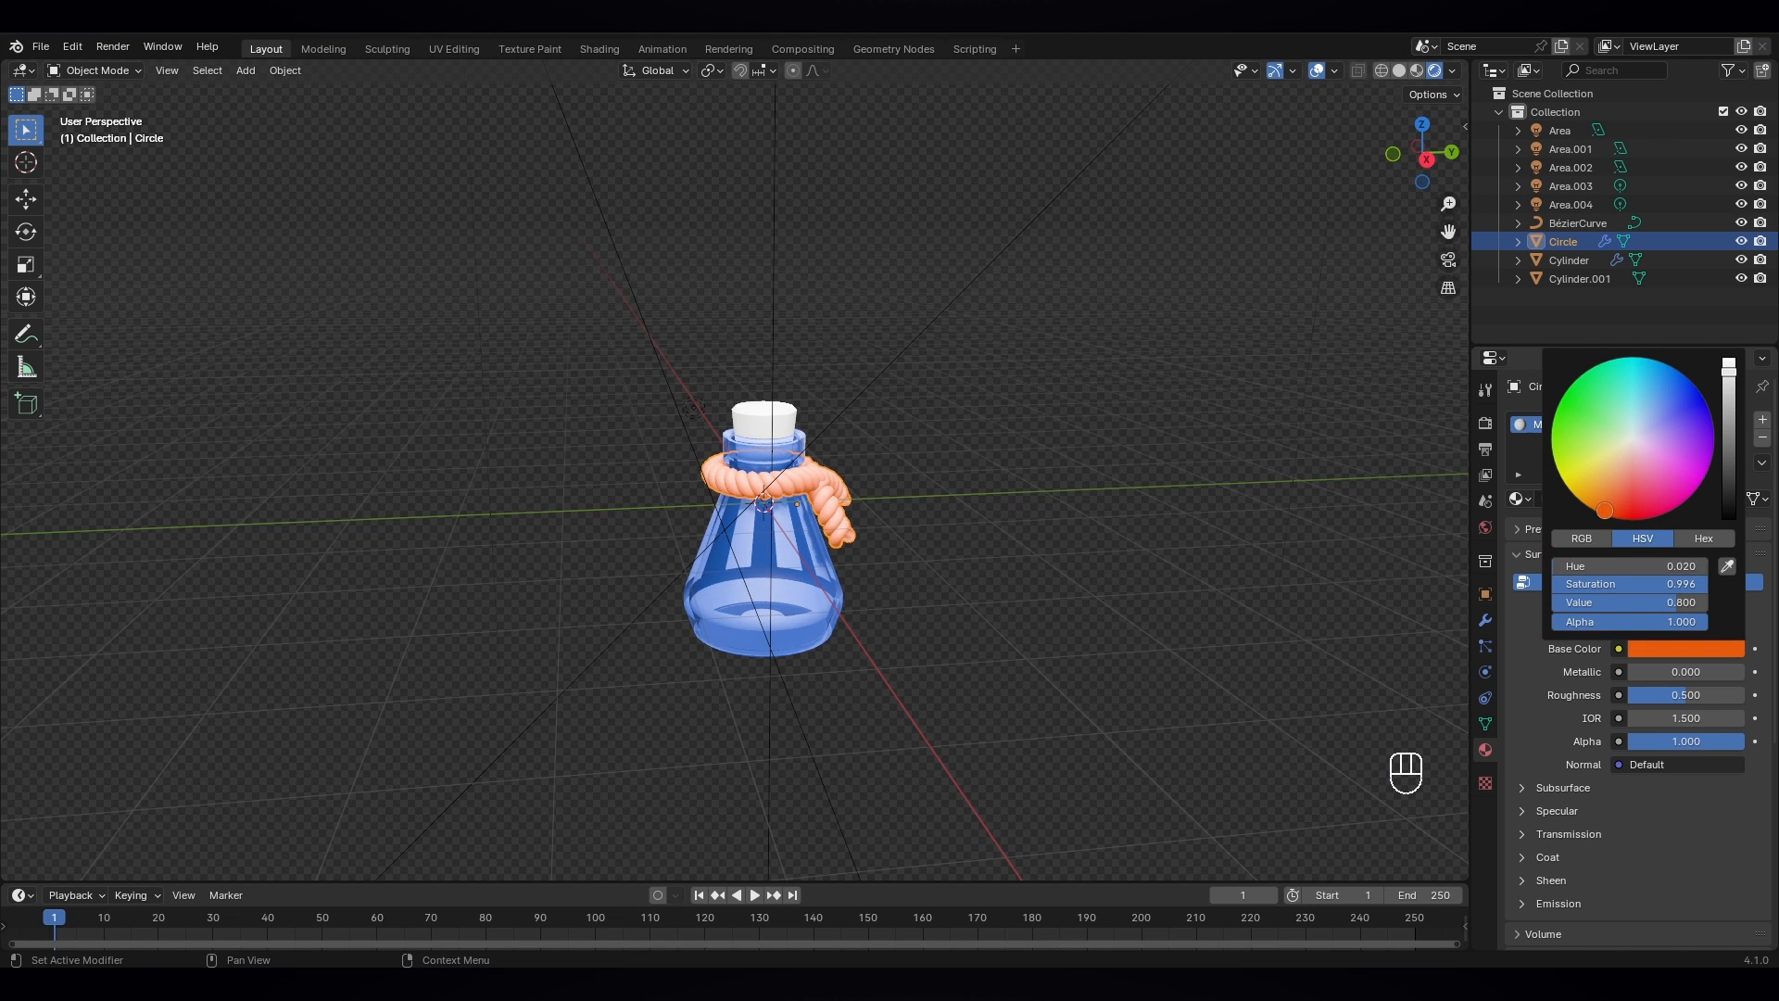
# - Give the cork a new material with a darkened red base colour of about hue 0.009 and saturation 0.986
pyautogui.click(750, 417)
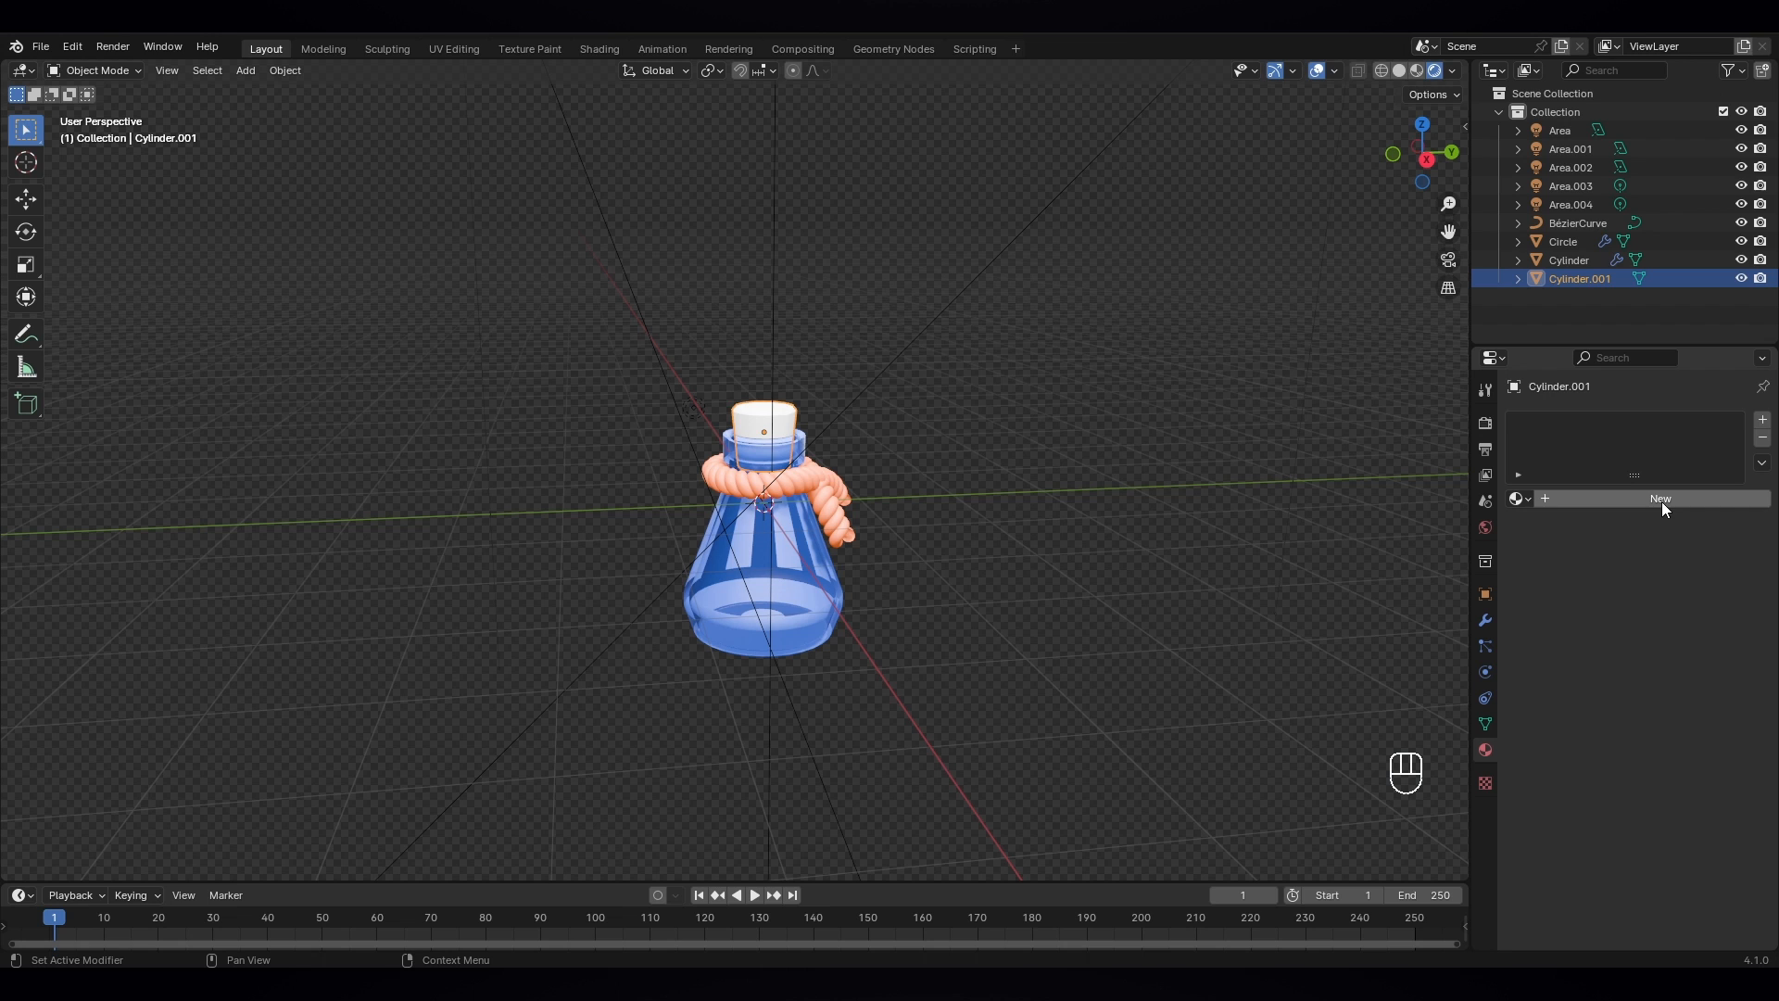
pyautogui.click(1660, 502)
pyautogui.click(1675, 650)
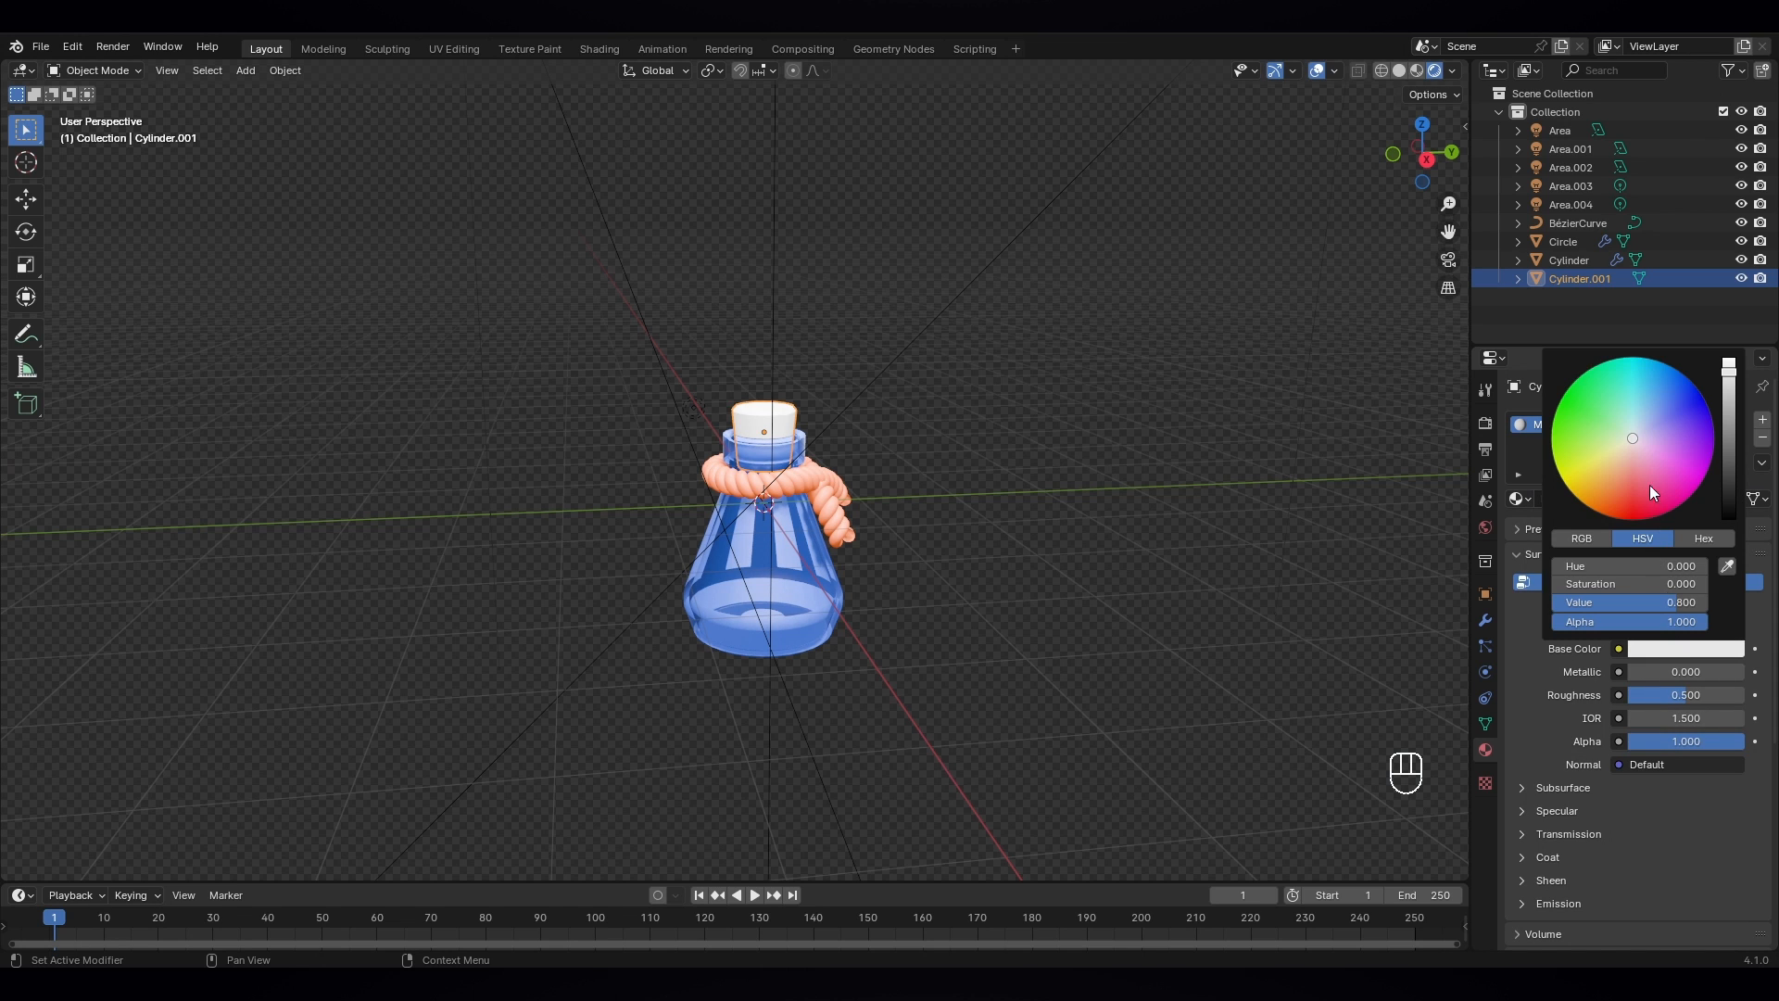
pyautogui.moveTo(1649, 486); pyautogui.dragTo(1618, 508)
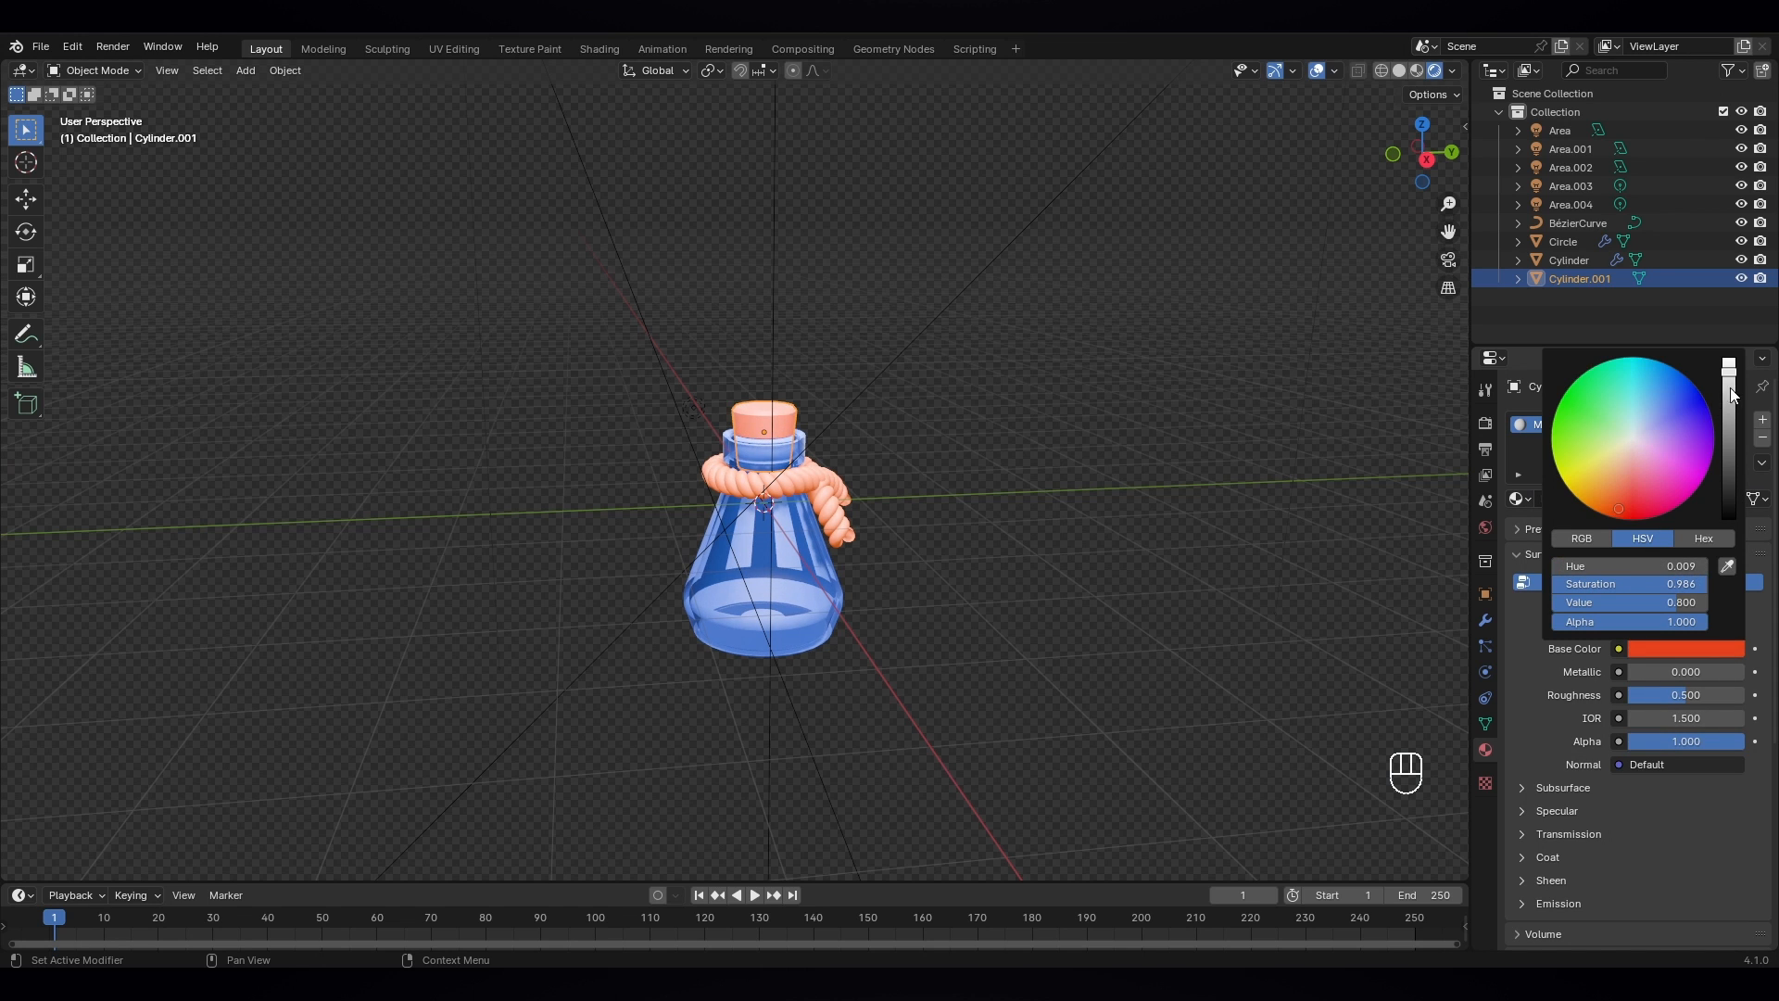
pyautogui.moveTo(1733, 395); pyautogui.dragTo(1729, 454)
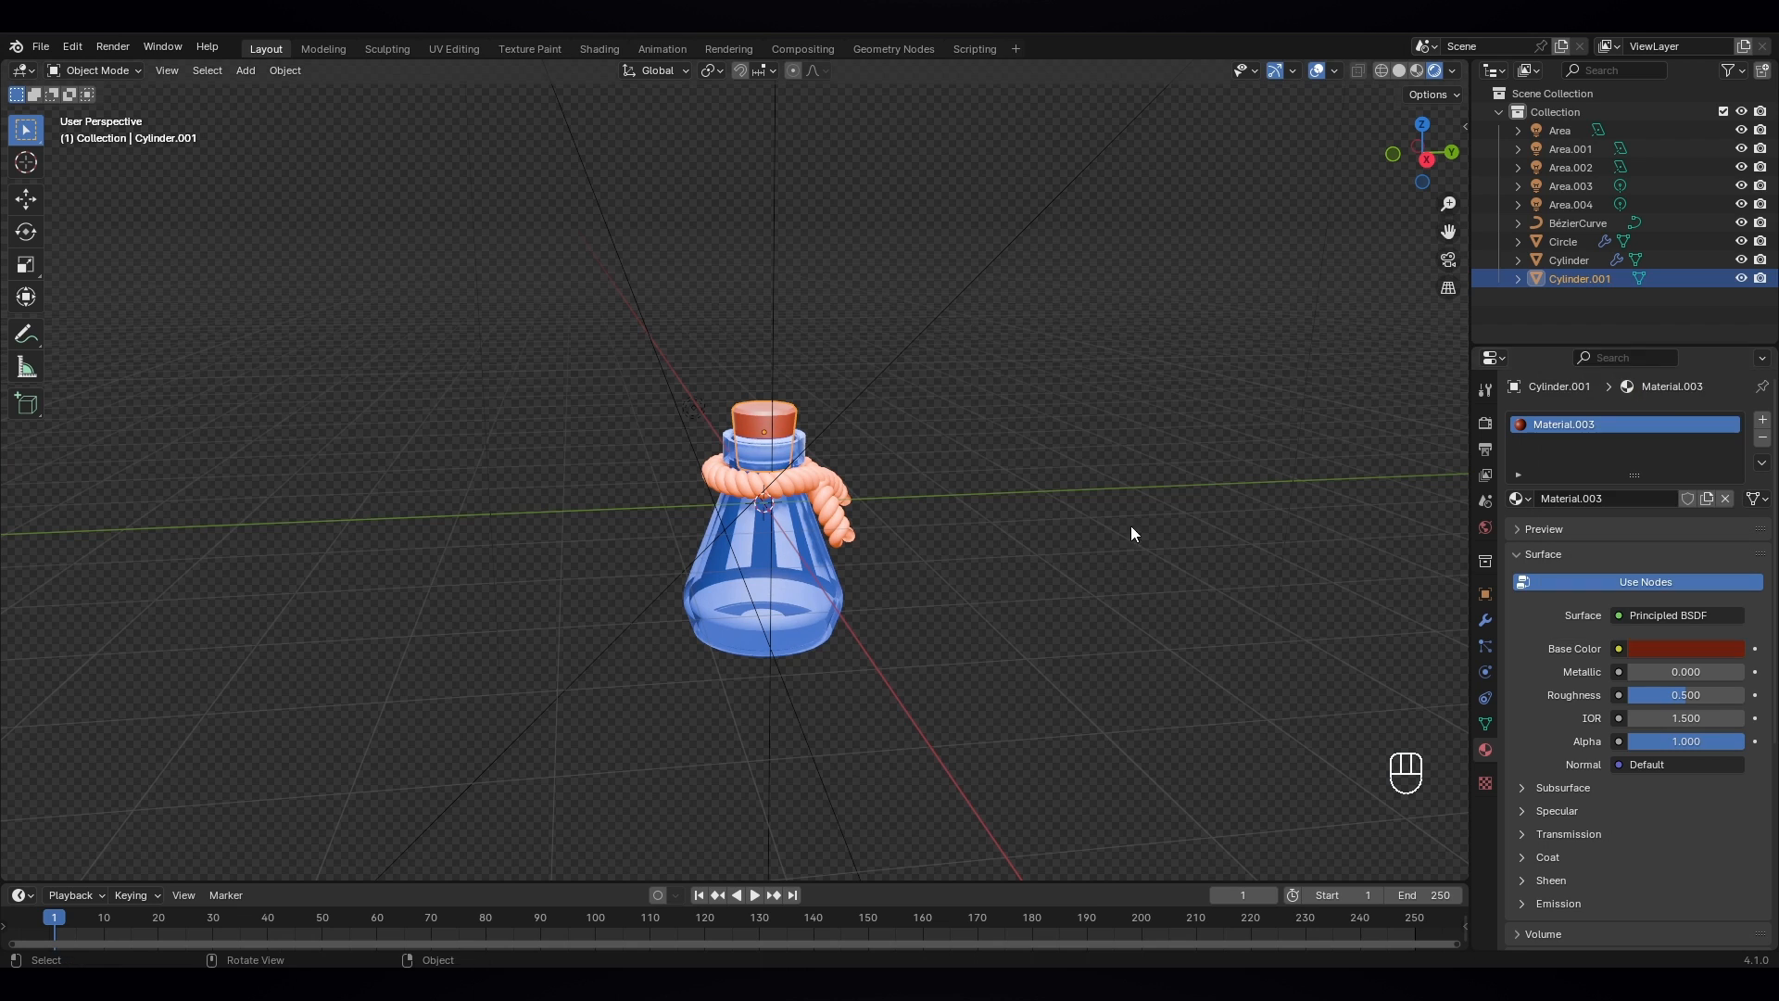
pyautogui.click(1132, 533)
pyautogui.moveTo(949, 603); pyautogui.dragTo(886, 611, button='middle')
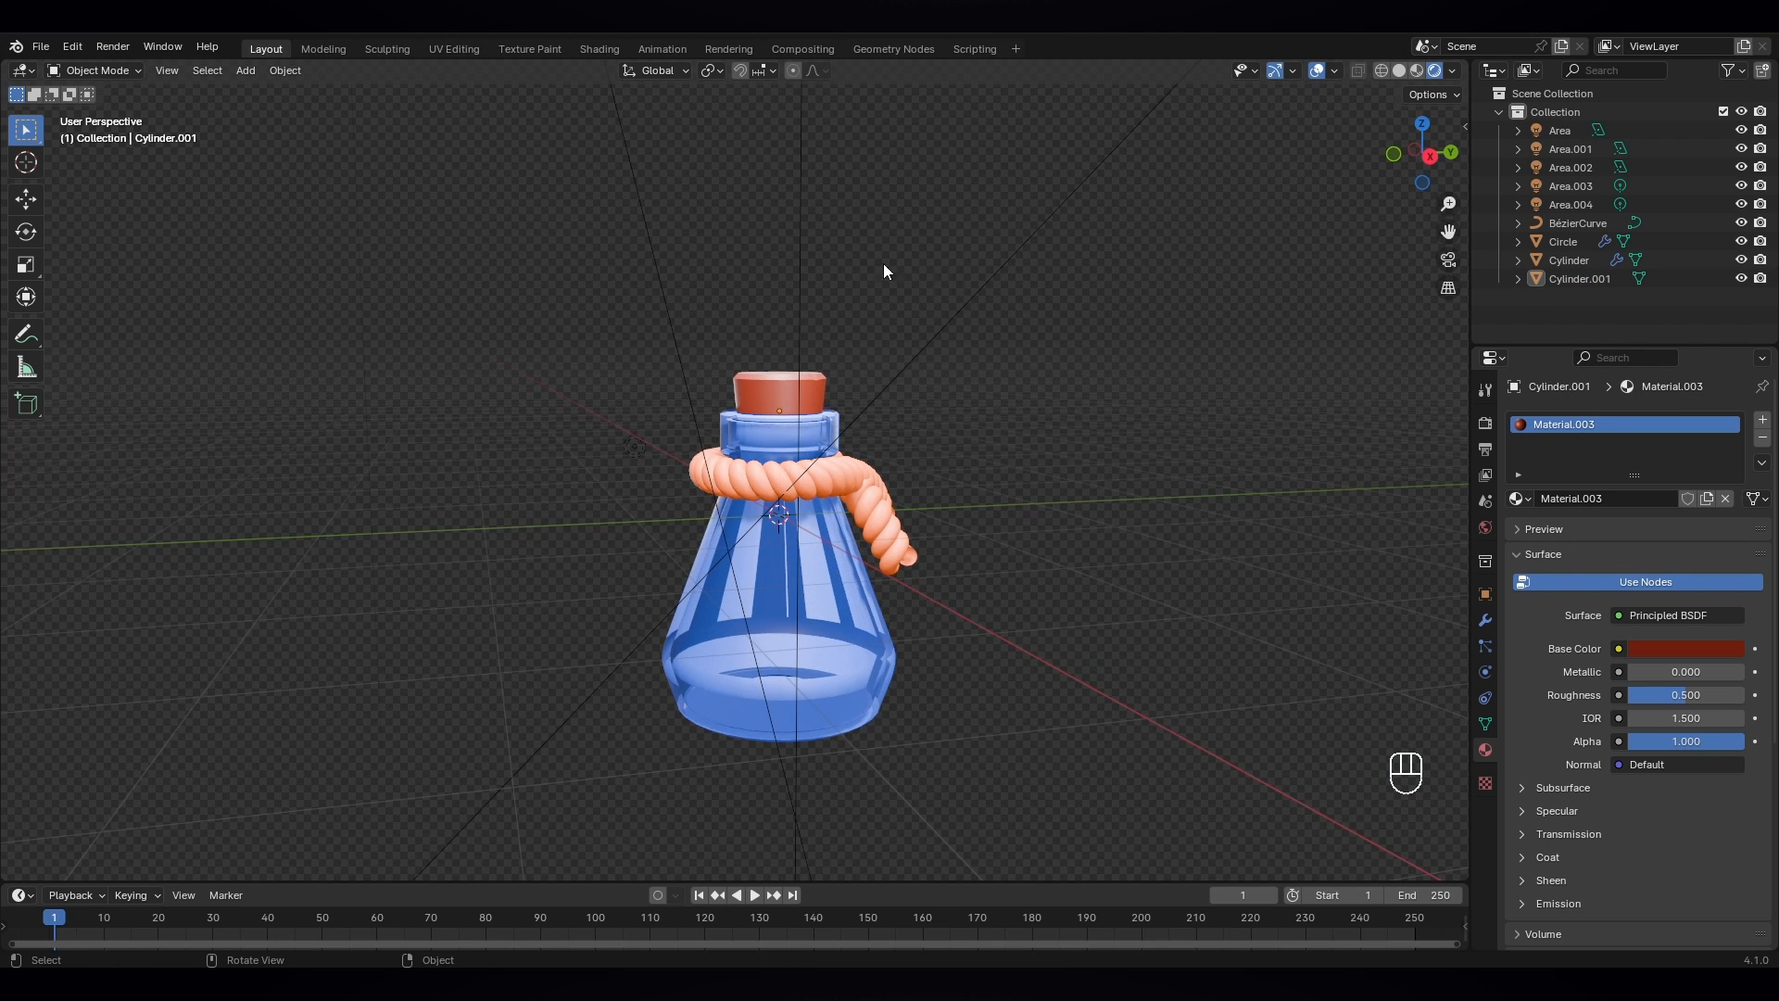
# - Switch to the Shading workspace, set its viewport to rendered shading, and frame the bottle and the cork's material nodes
pyautogui.click(600, 50)
pyautogui.scroll(3, 903, 409)
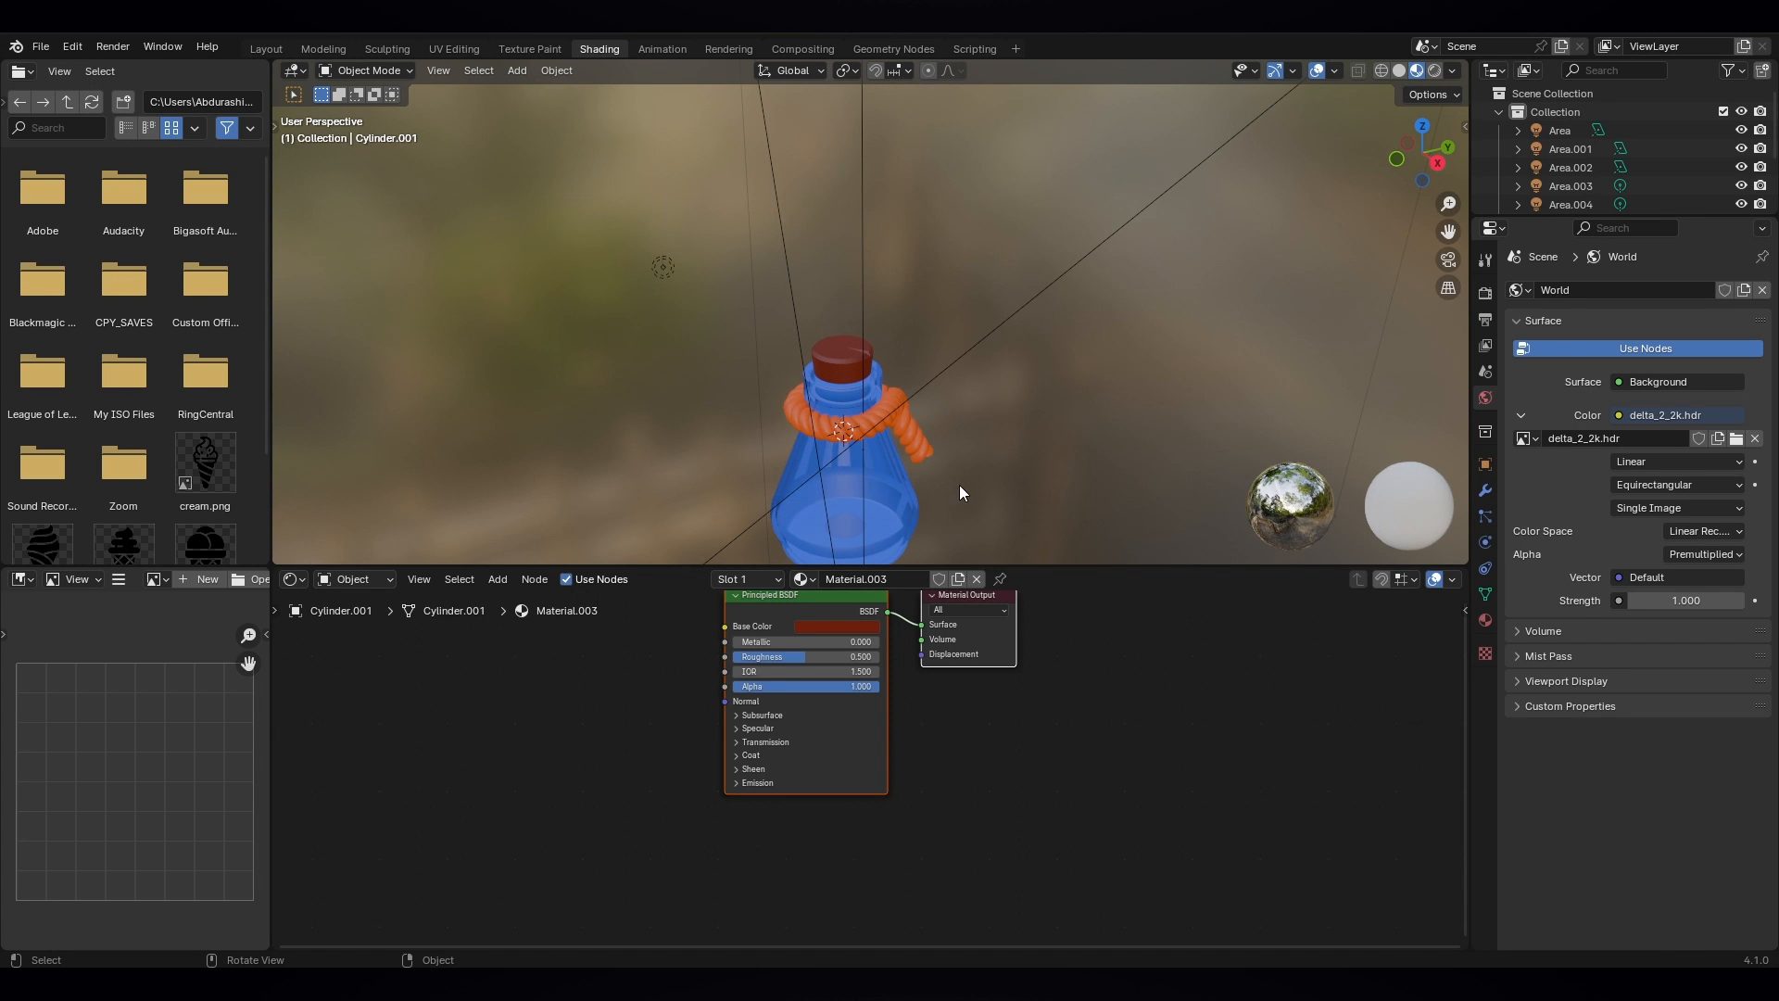
pyautogui.moveTo(904, 481); pyautogui.dragTo(1071, 391, button='middle')
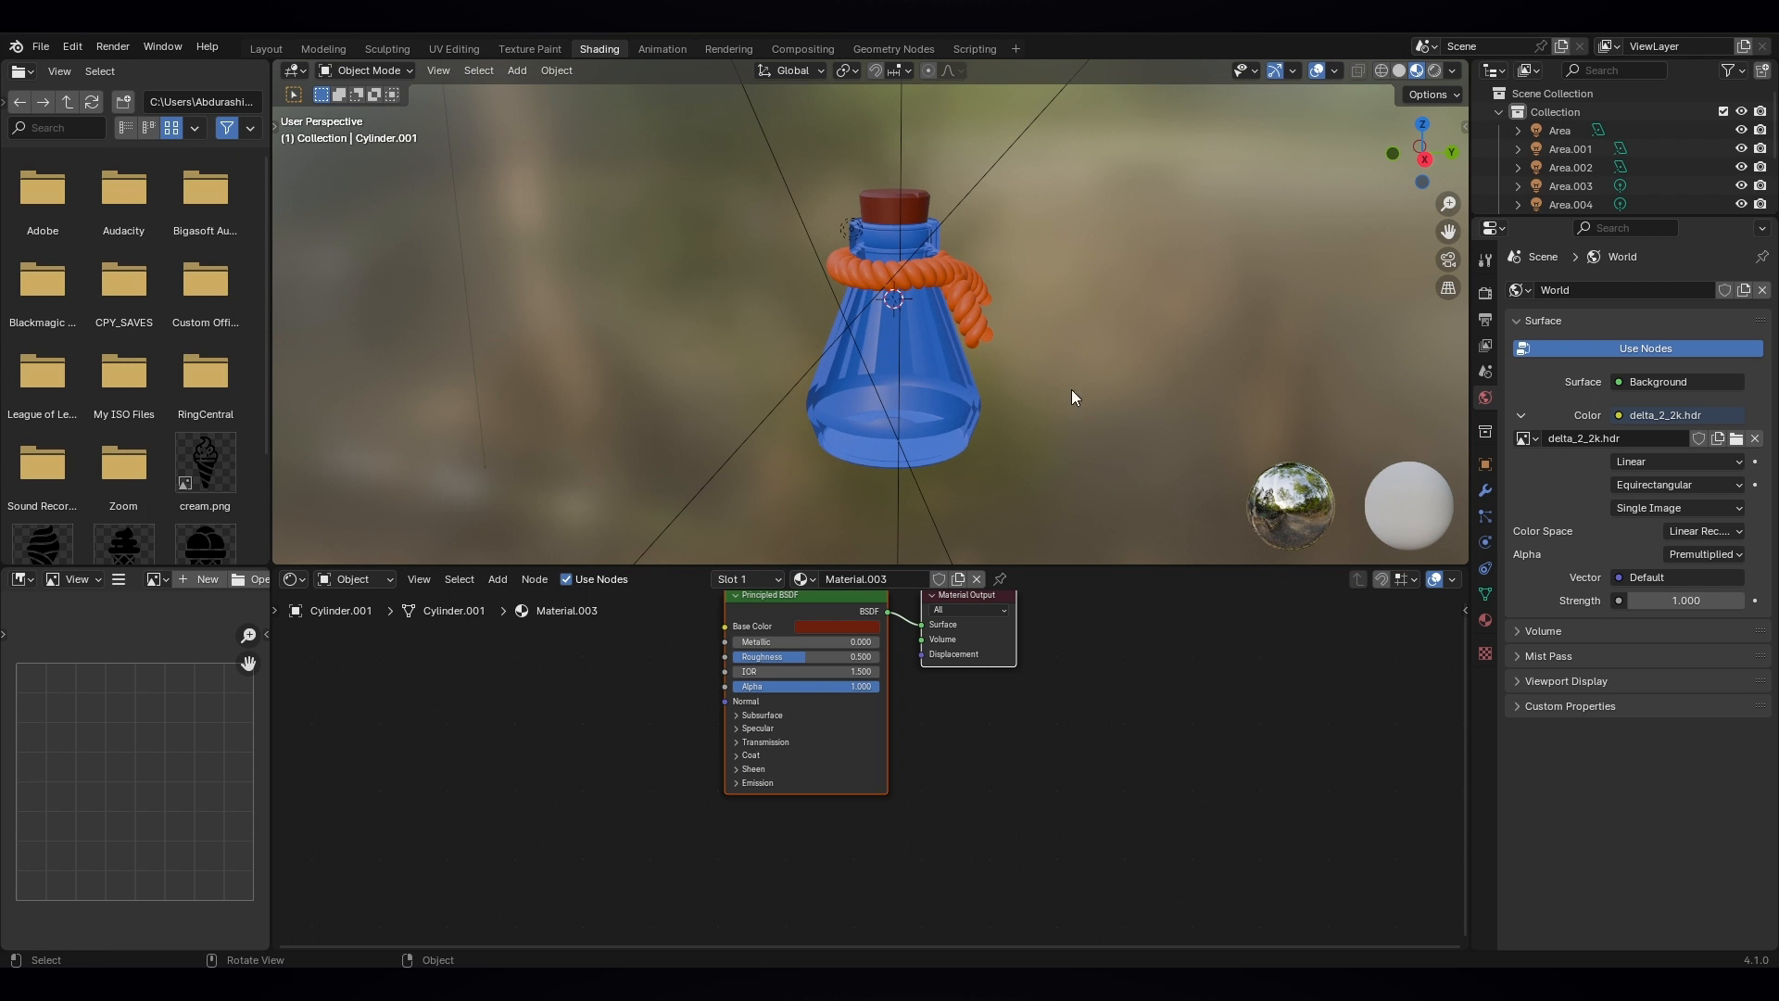
pyautogui.click(1437, 71)
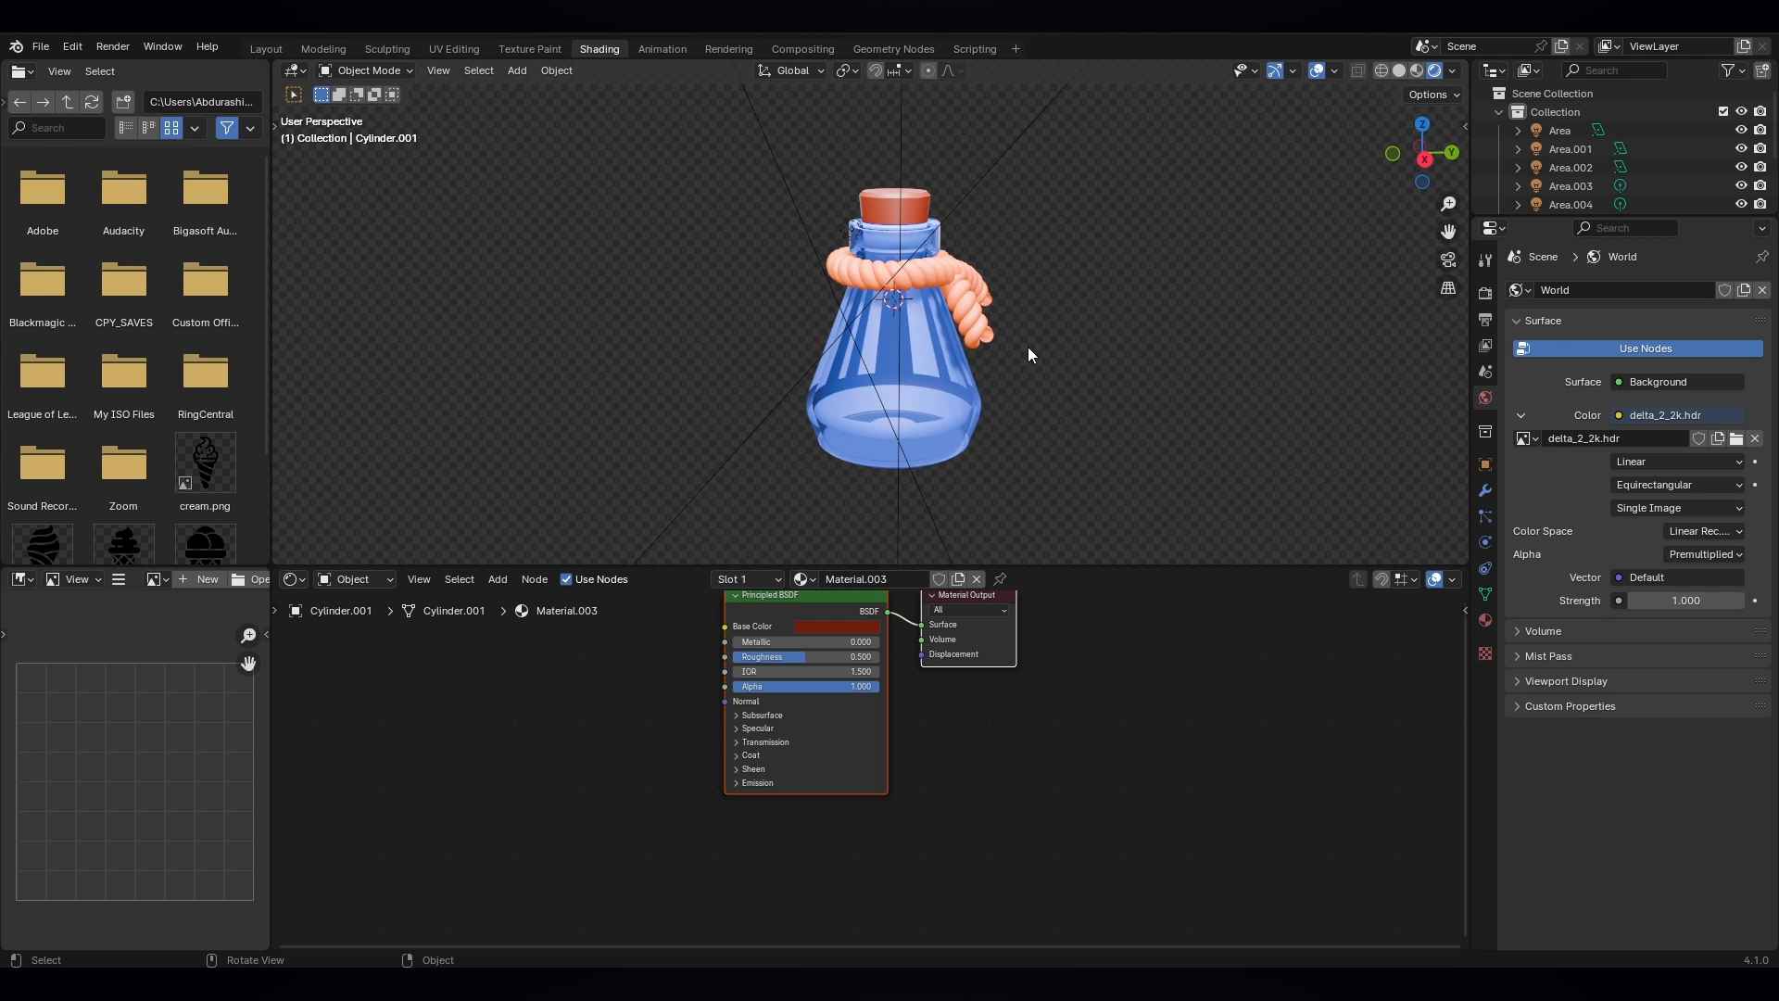
pyautogui.moveTo(971, 392)
pyautogui.mouseDown(button='middle')
pyautogui.moveTo(895, 363)
pyautogui.moveTo(838, 407)
pyautogui.moveTo(933, 409)
pyautogui.moveTo(966, 378)
pyautogui.mouseUp(button='middle')
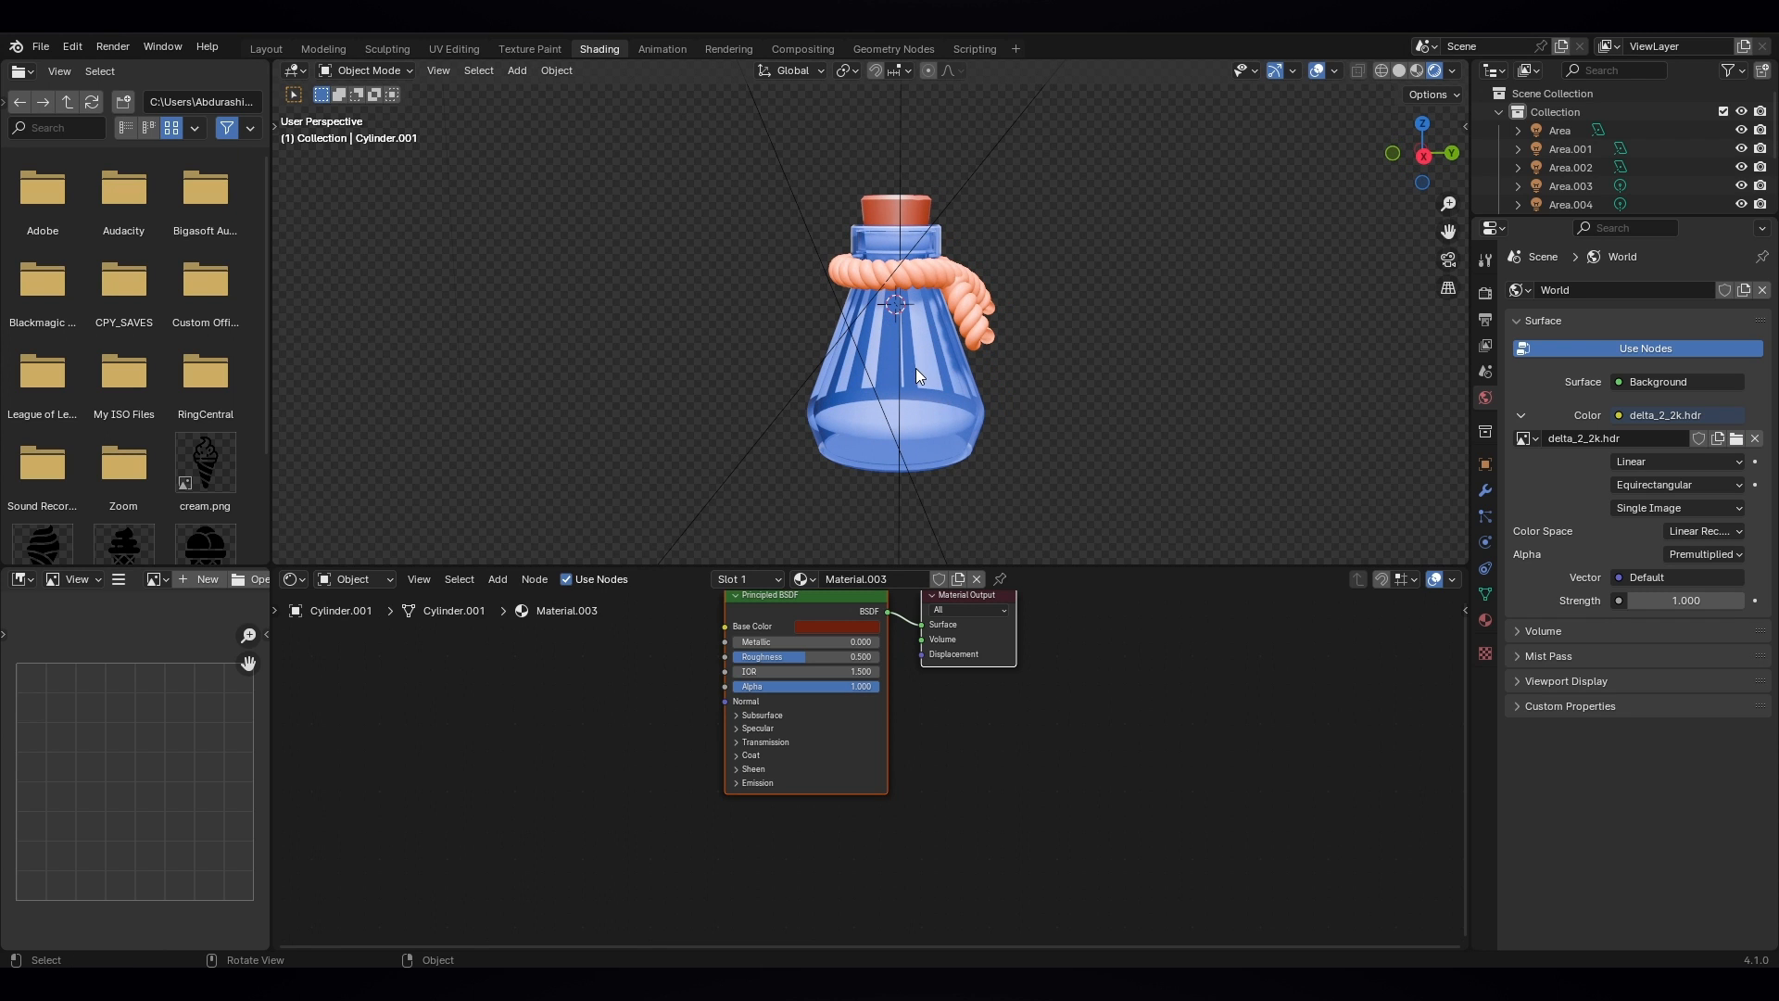
pyautogui.moveTo(667, 654); pyautogui.dragTo(667, 767, button='middle')
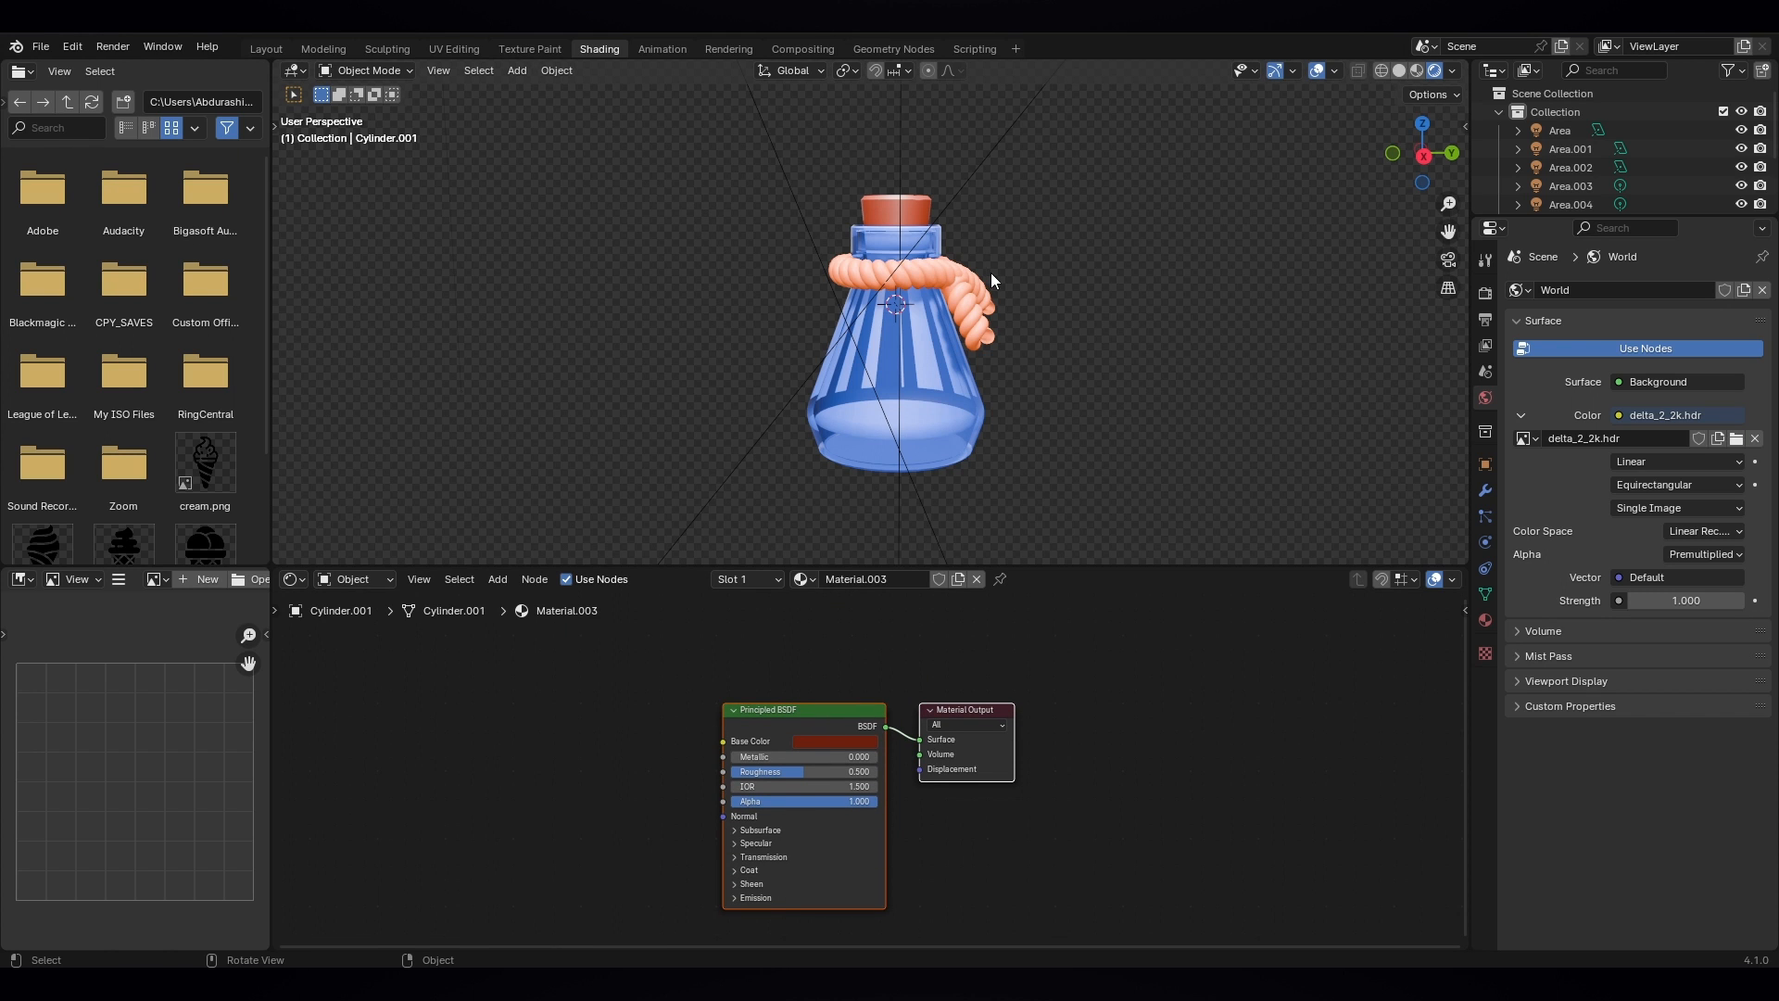
# - Return to the Layout workspace and enter Edit Mode on the bottle in right view with solid shading
pyautogui.click(269, 50)
pyautogui.press('KP_3')
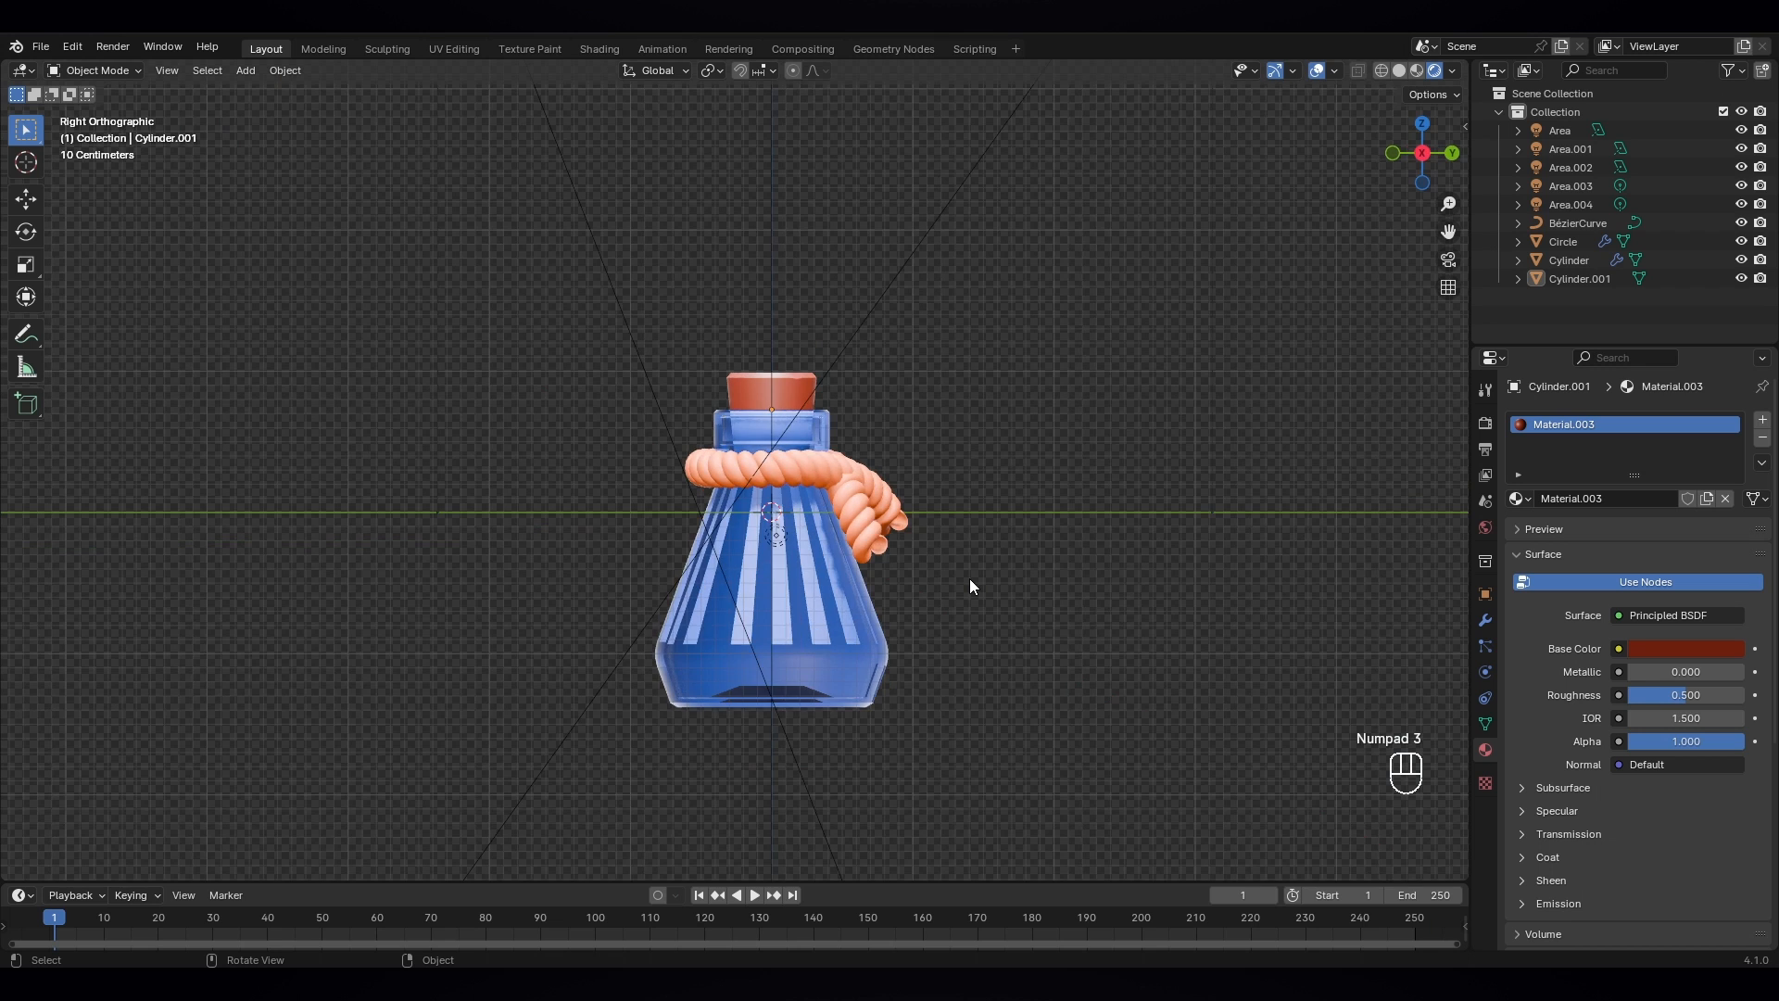
pyautogui.scroll(3, 786, 626)
pyautogui.keyDown('shift'); pyautogui.moveTo(724, 660); pyautogui.dragTo(860, 626, button='middle'); pyautogui.keyUp('shift')
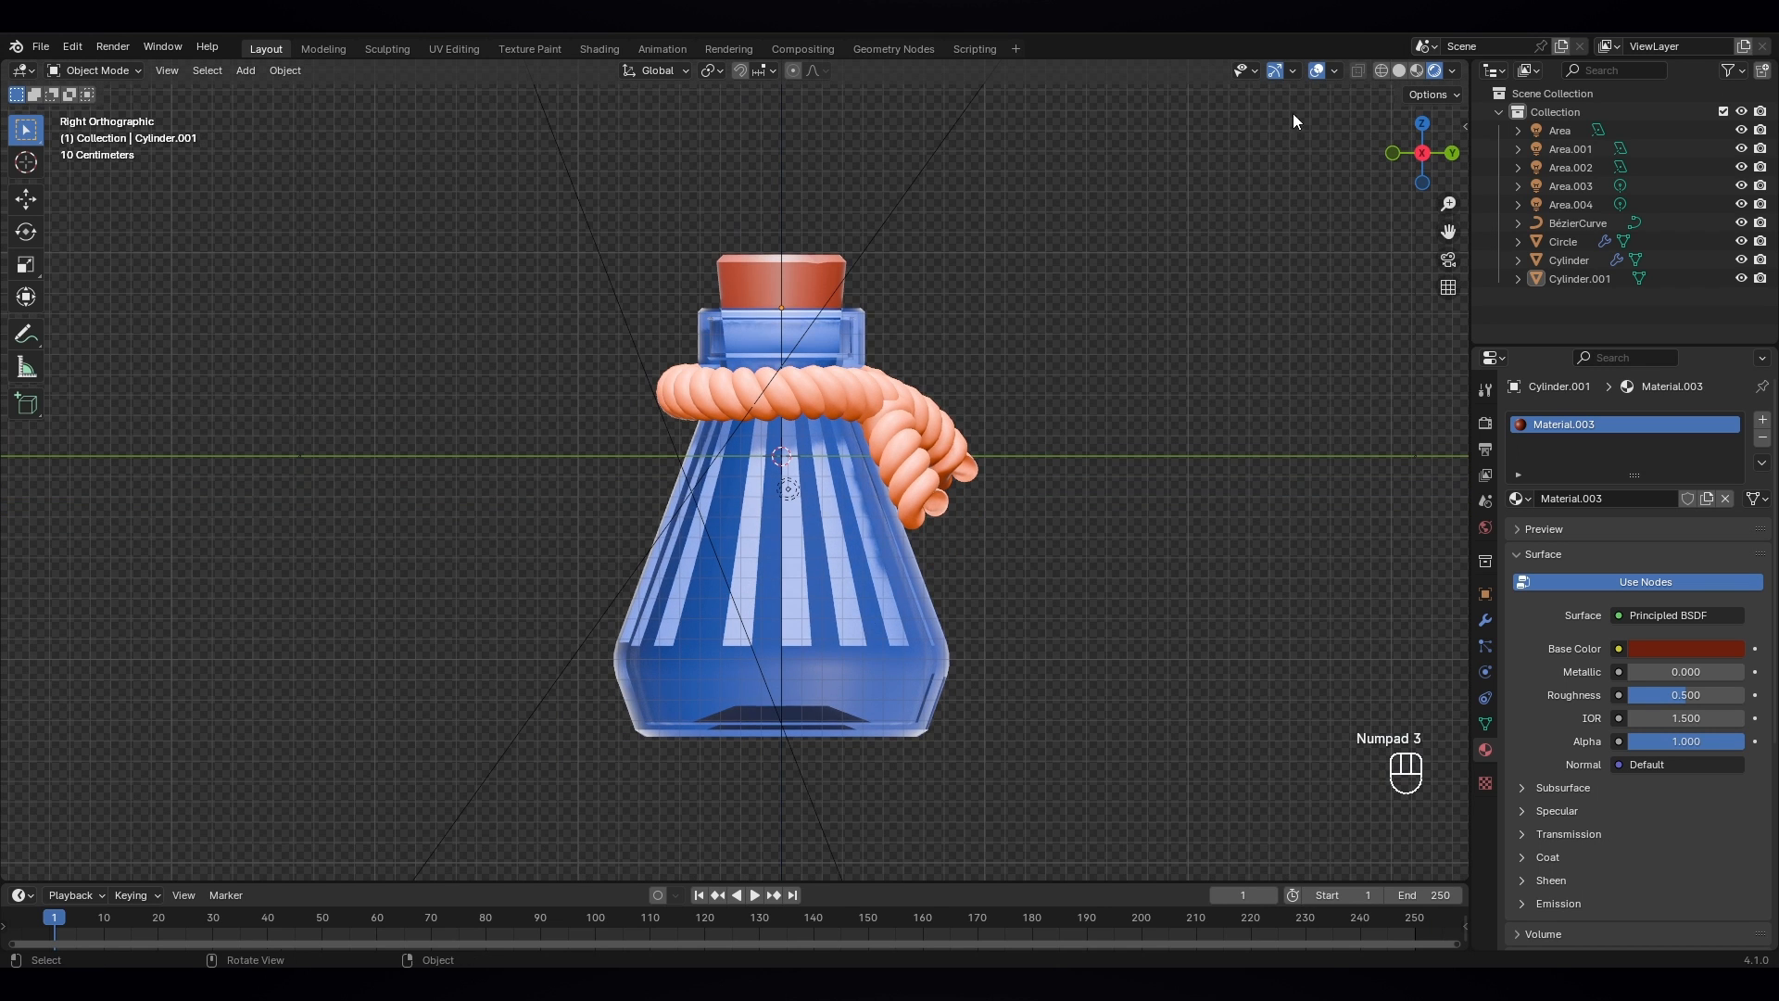
pyautogui.click(1398, 73)
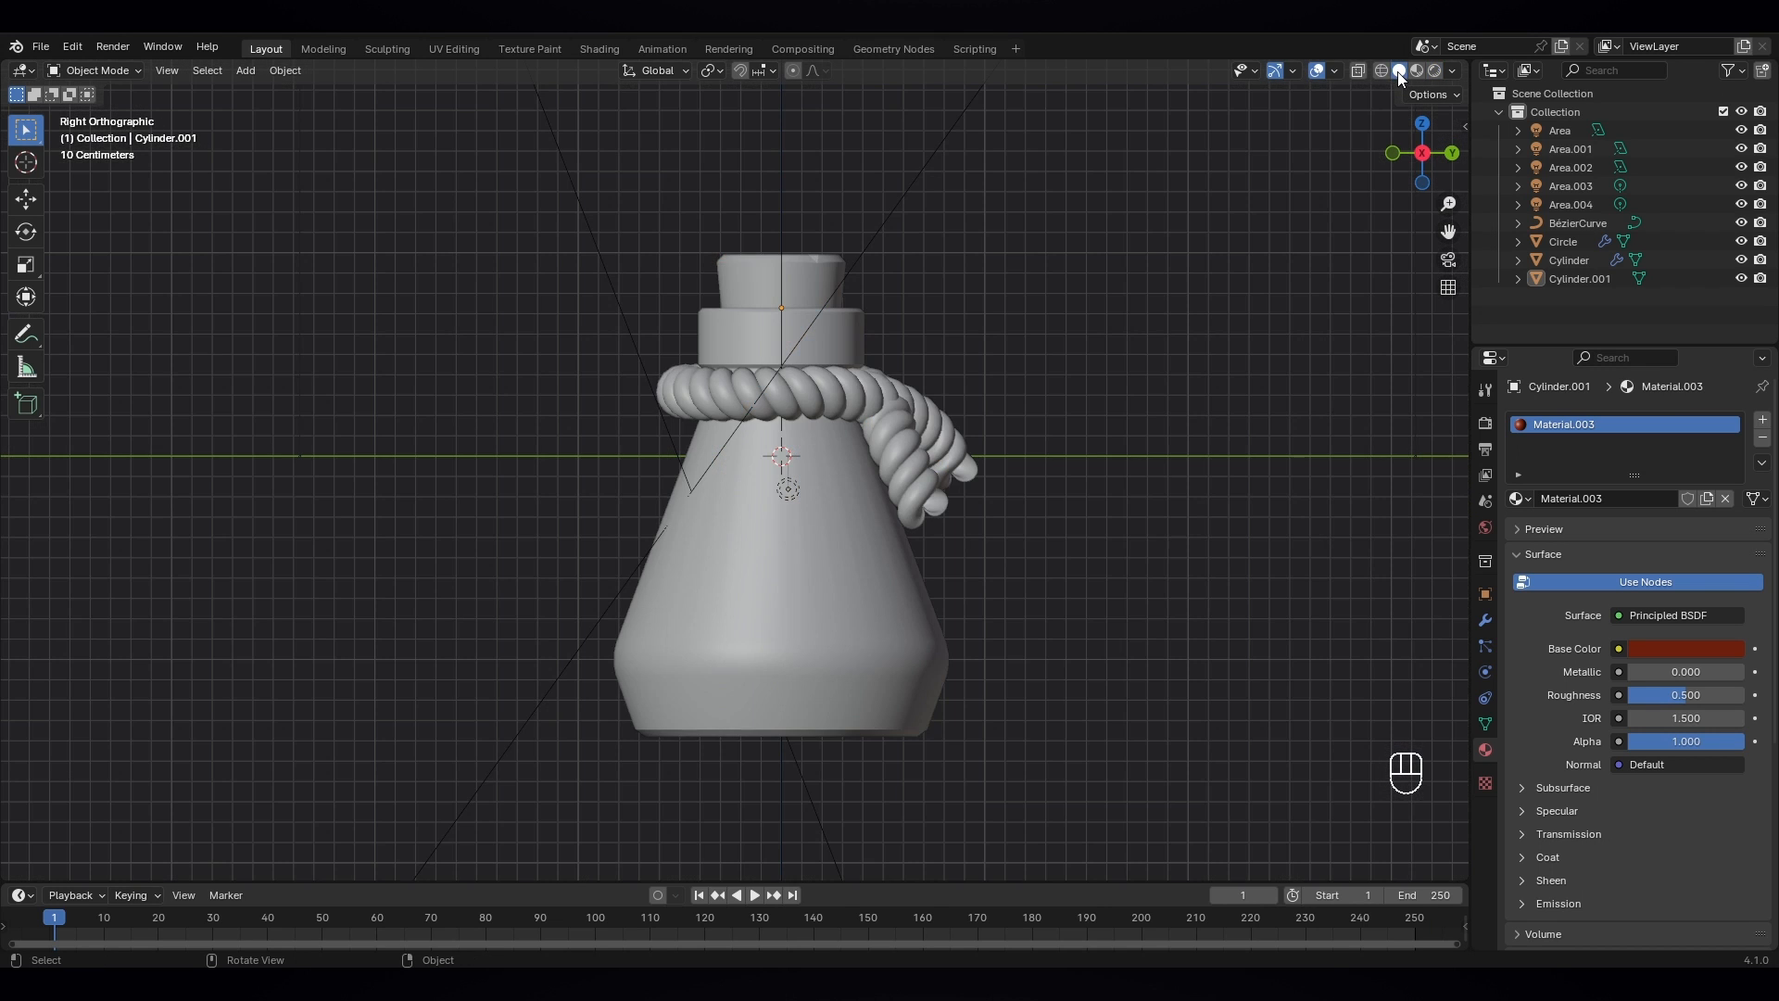
pyautogui.click(802, 618)
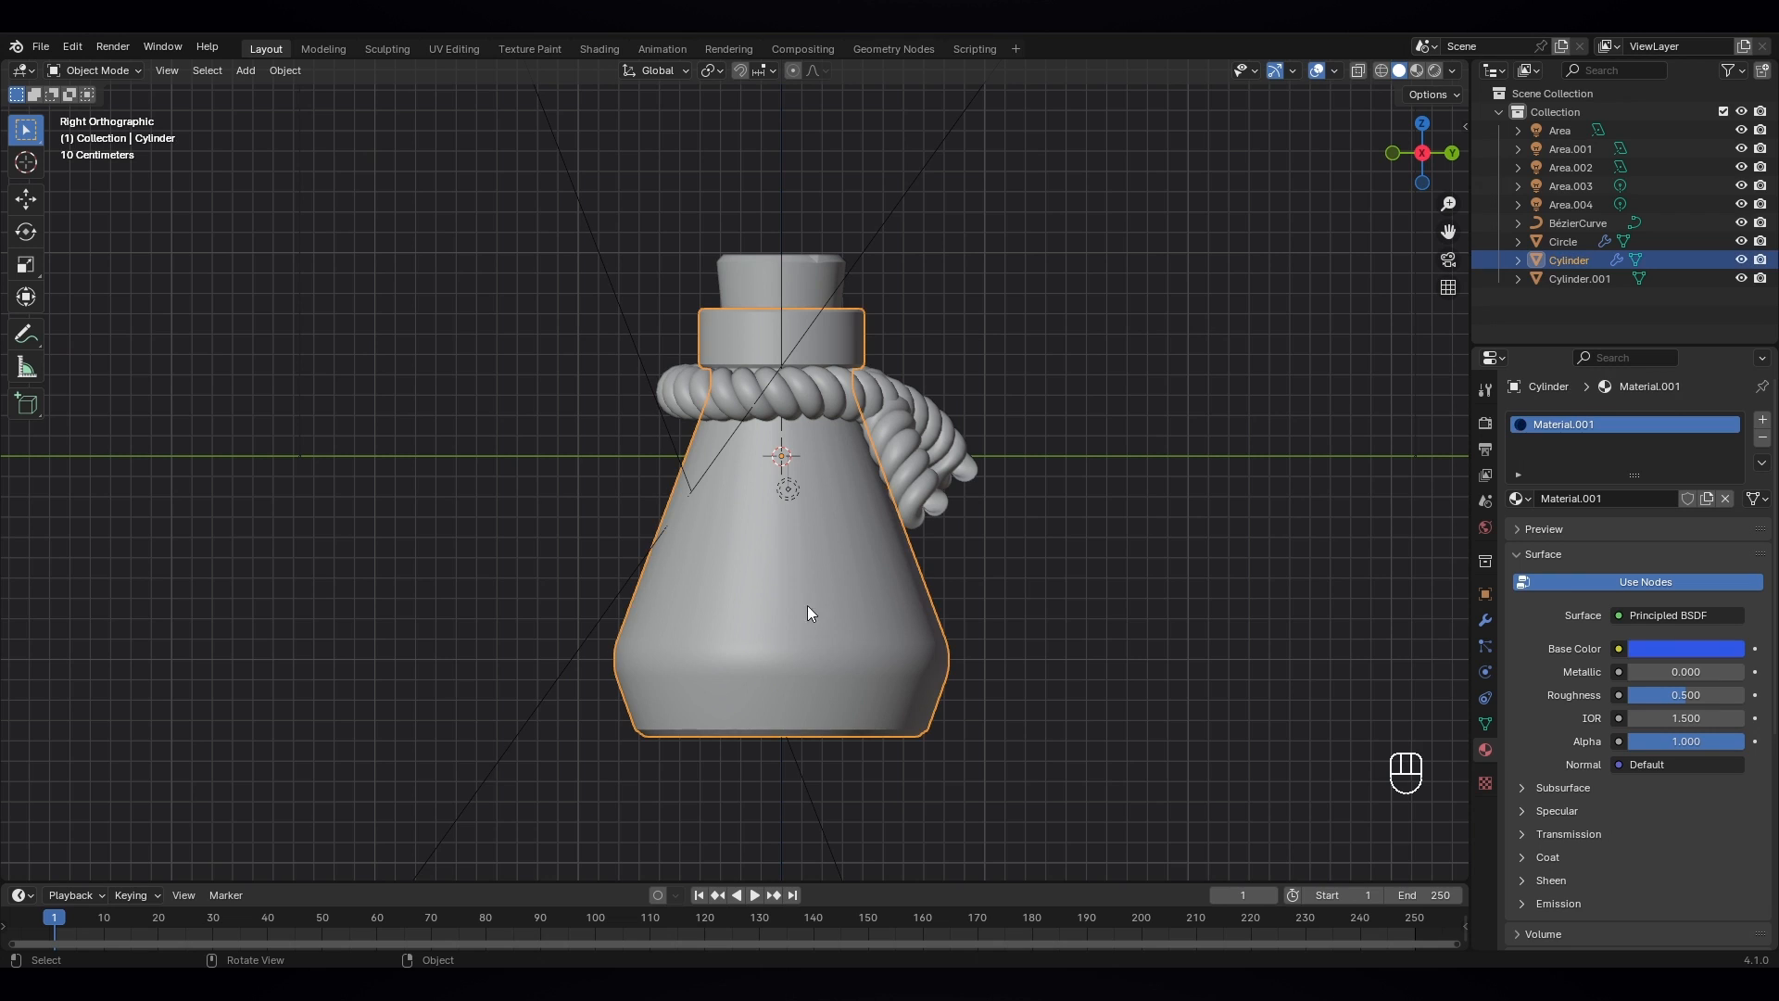
pyautogui.click(93, 70)
pyautogui.click(88, 103)
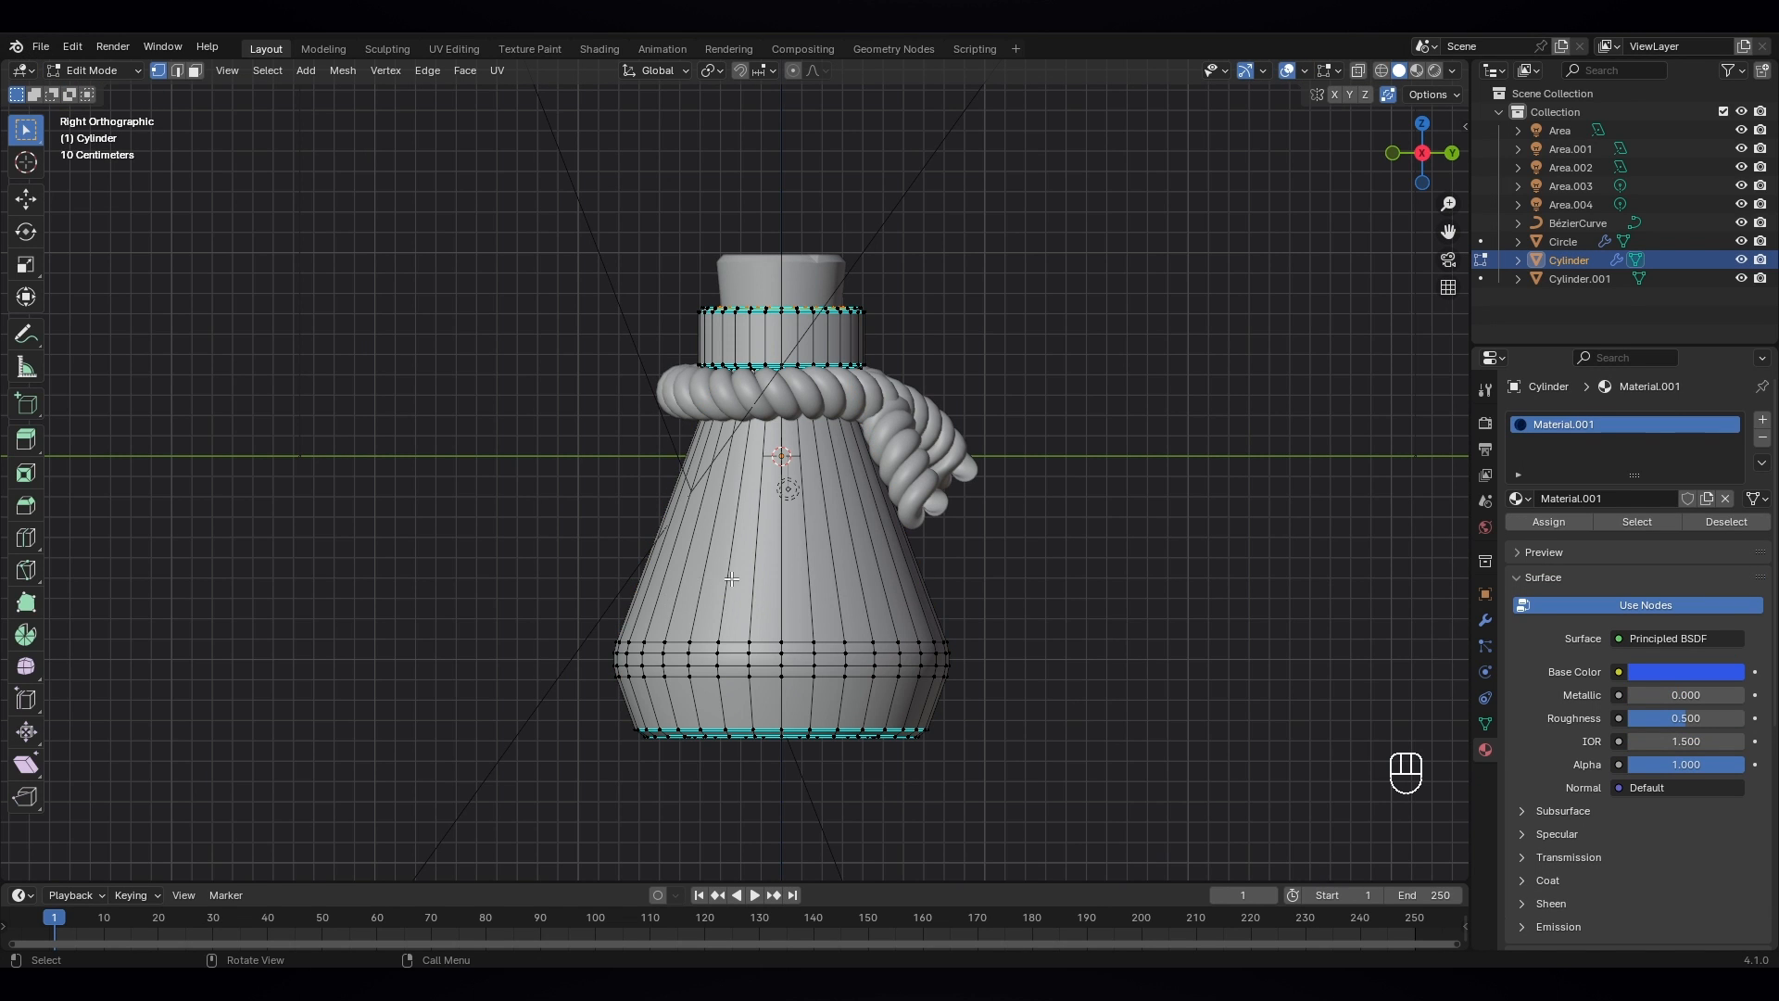
# - Add five evenly spaced horizontal loop cuts around the bottle's sloped body without sliding them
pyautogui.hotkey('ctrl', 'r')
pyautogui.scroll(4, 755, 498)
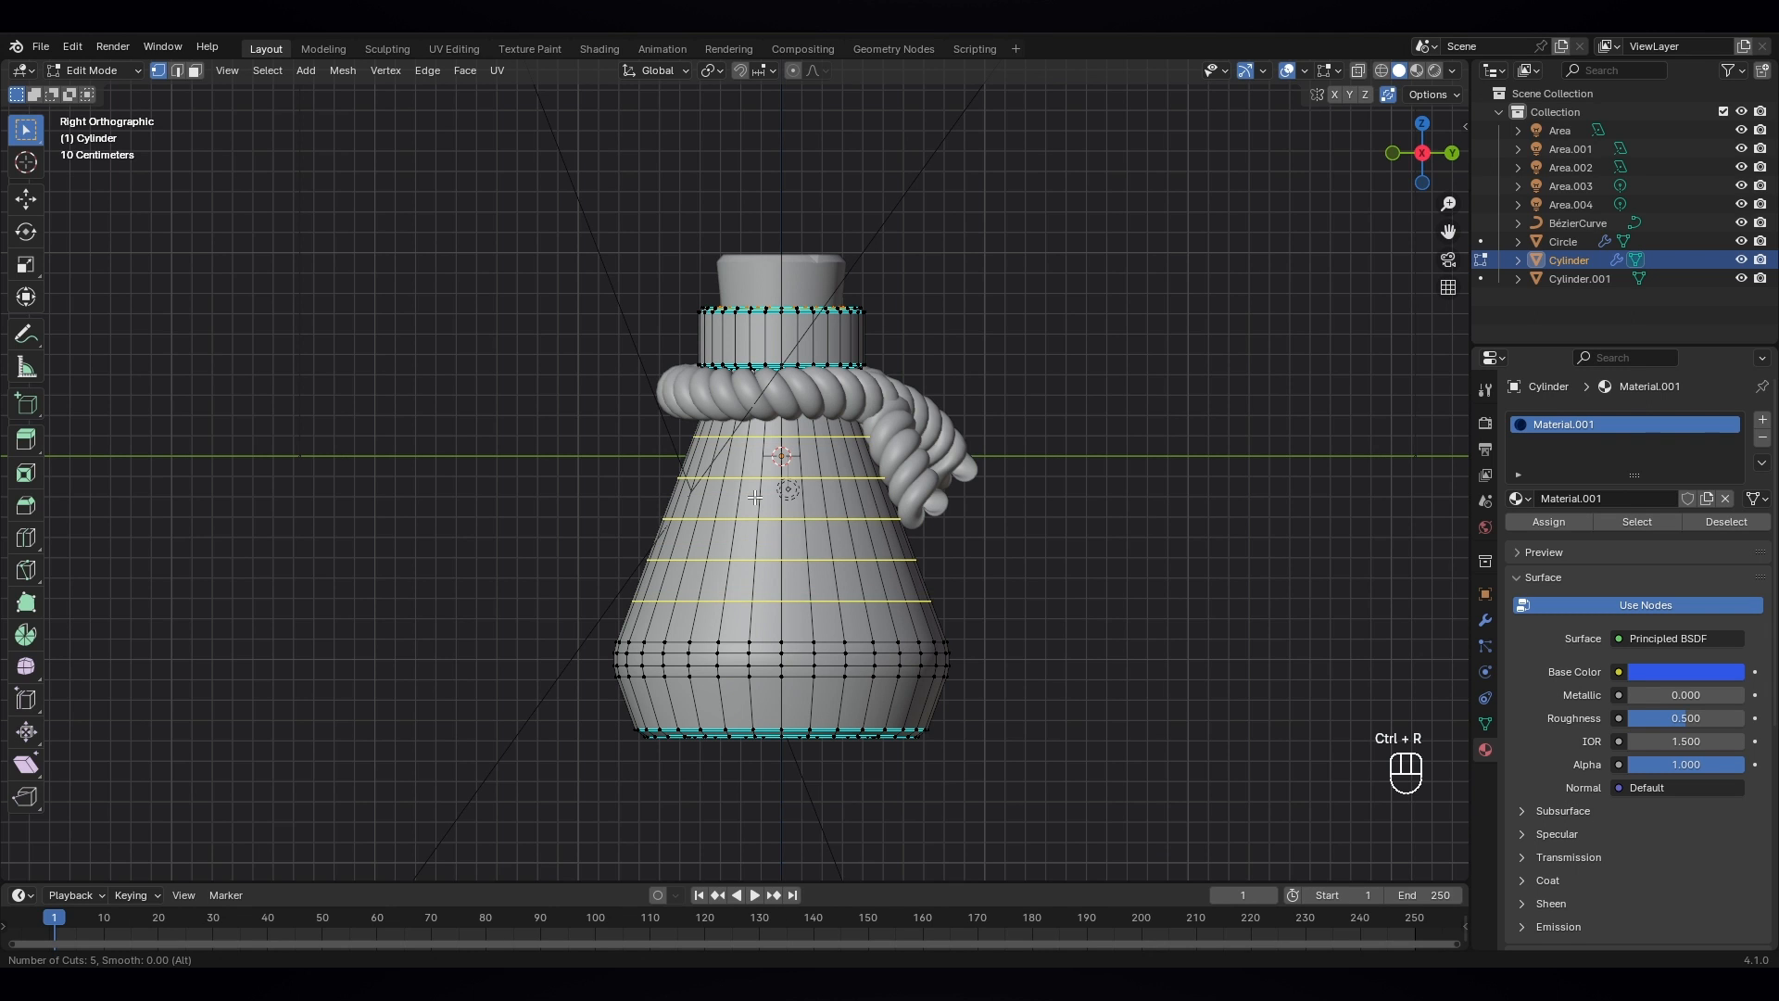
pyautogui.scroll(1, 756, 497)
pyautogui.click(755, 497)
pyautogui.rightClick(755, 498)
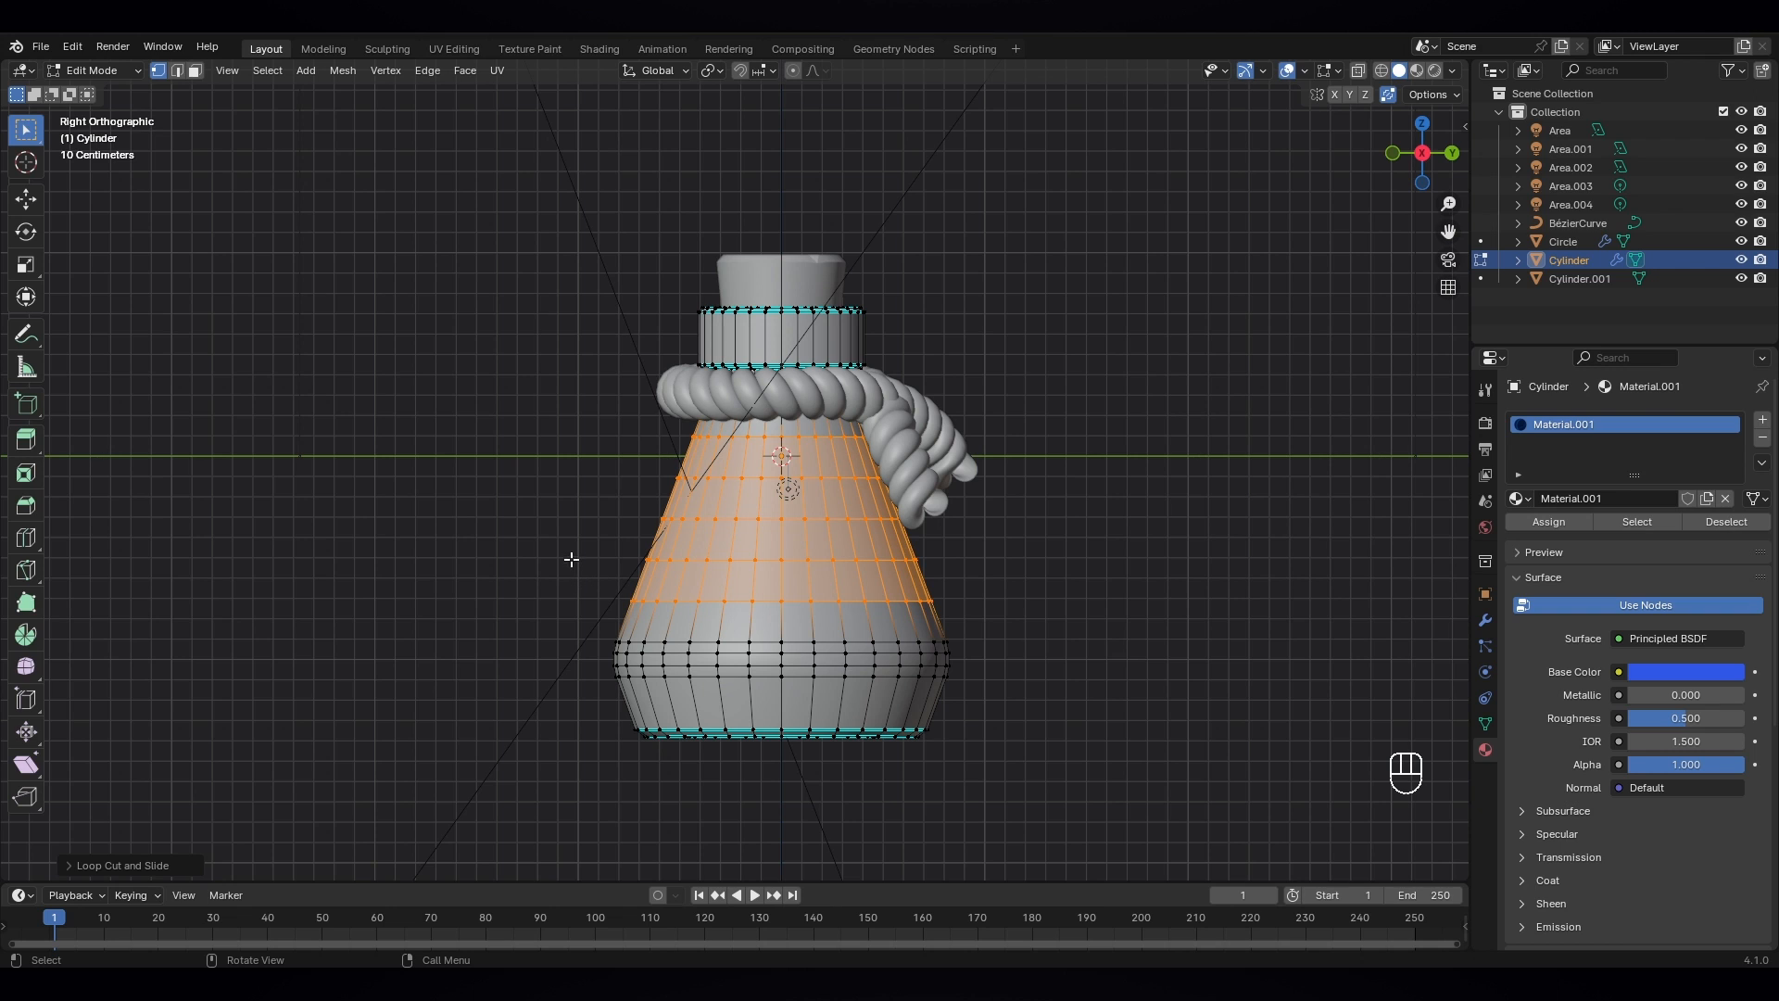
# - With X-ray on, duplicate the bottle's lower part up to the lowest new loop in place and separate it by selection
pyautogui.click(1360, 70)
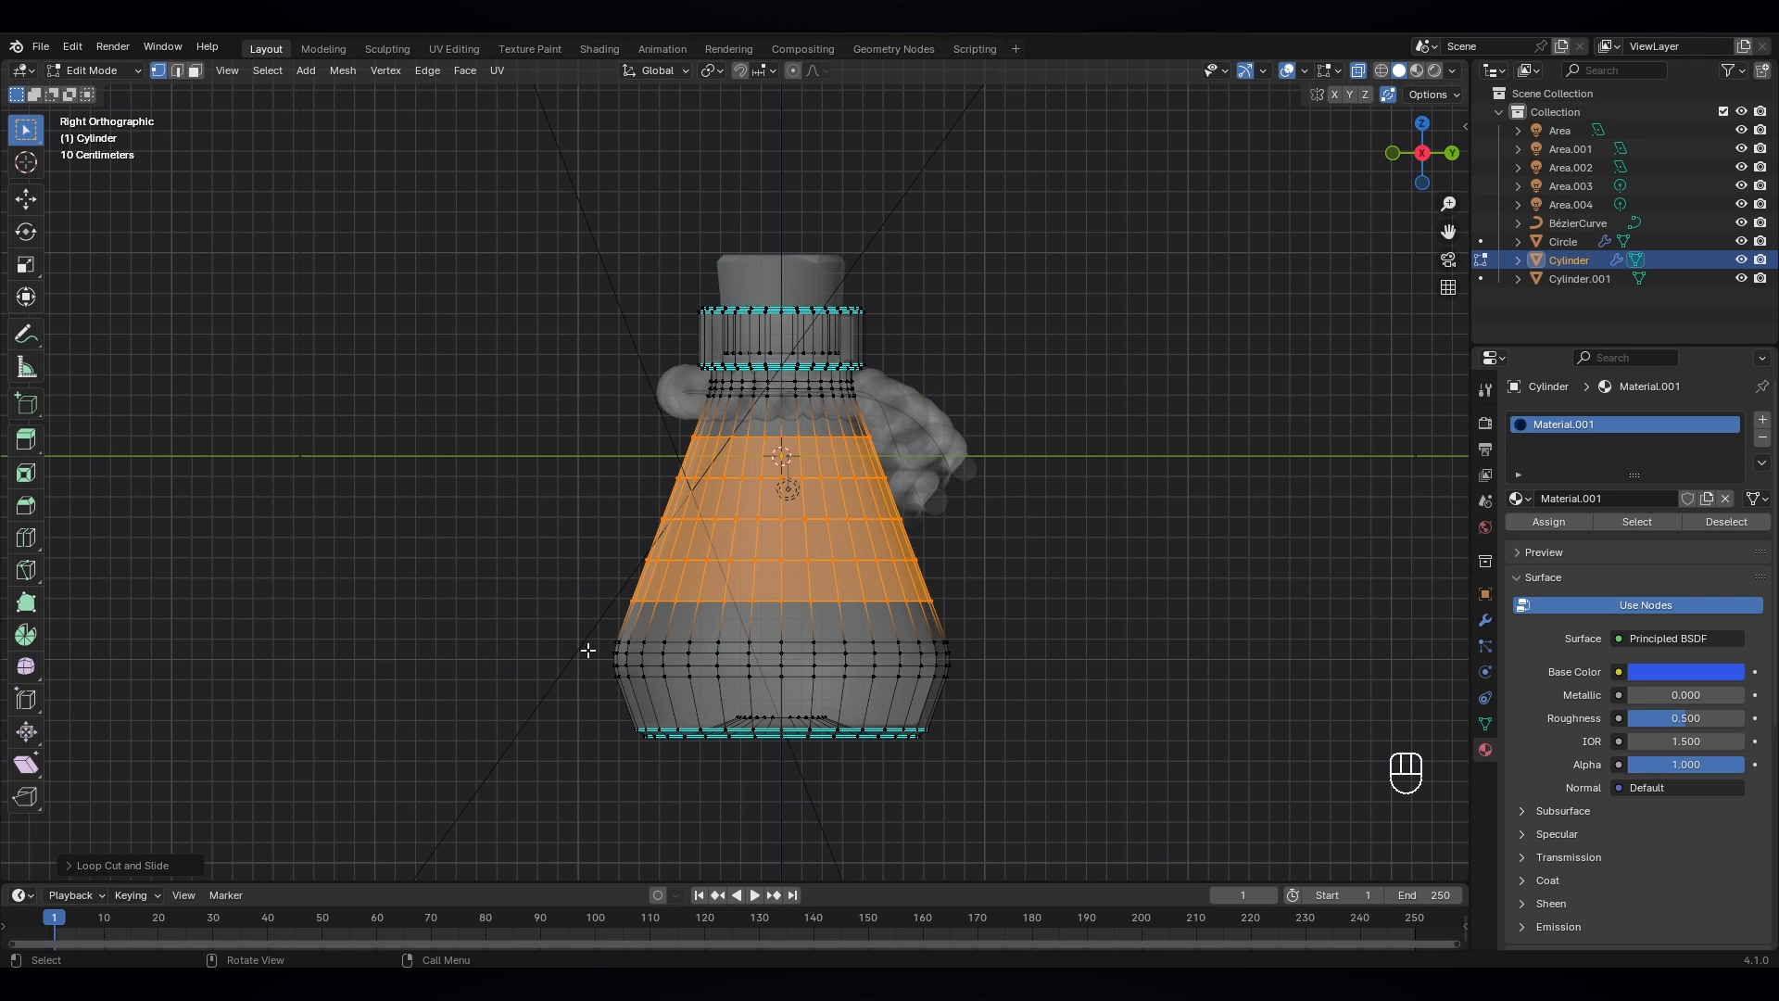
pyautogui.moveTo(572, 570); pyautogui.dragTo(993, 765)
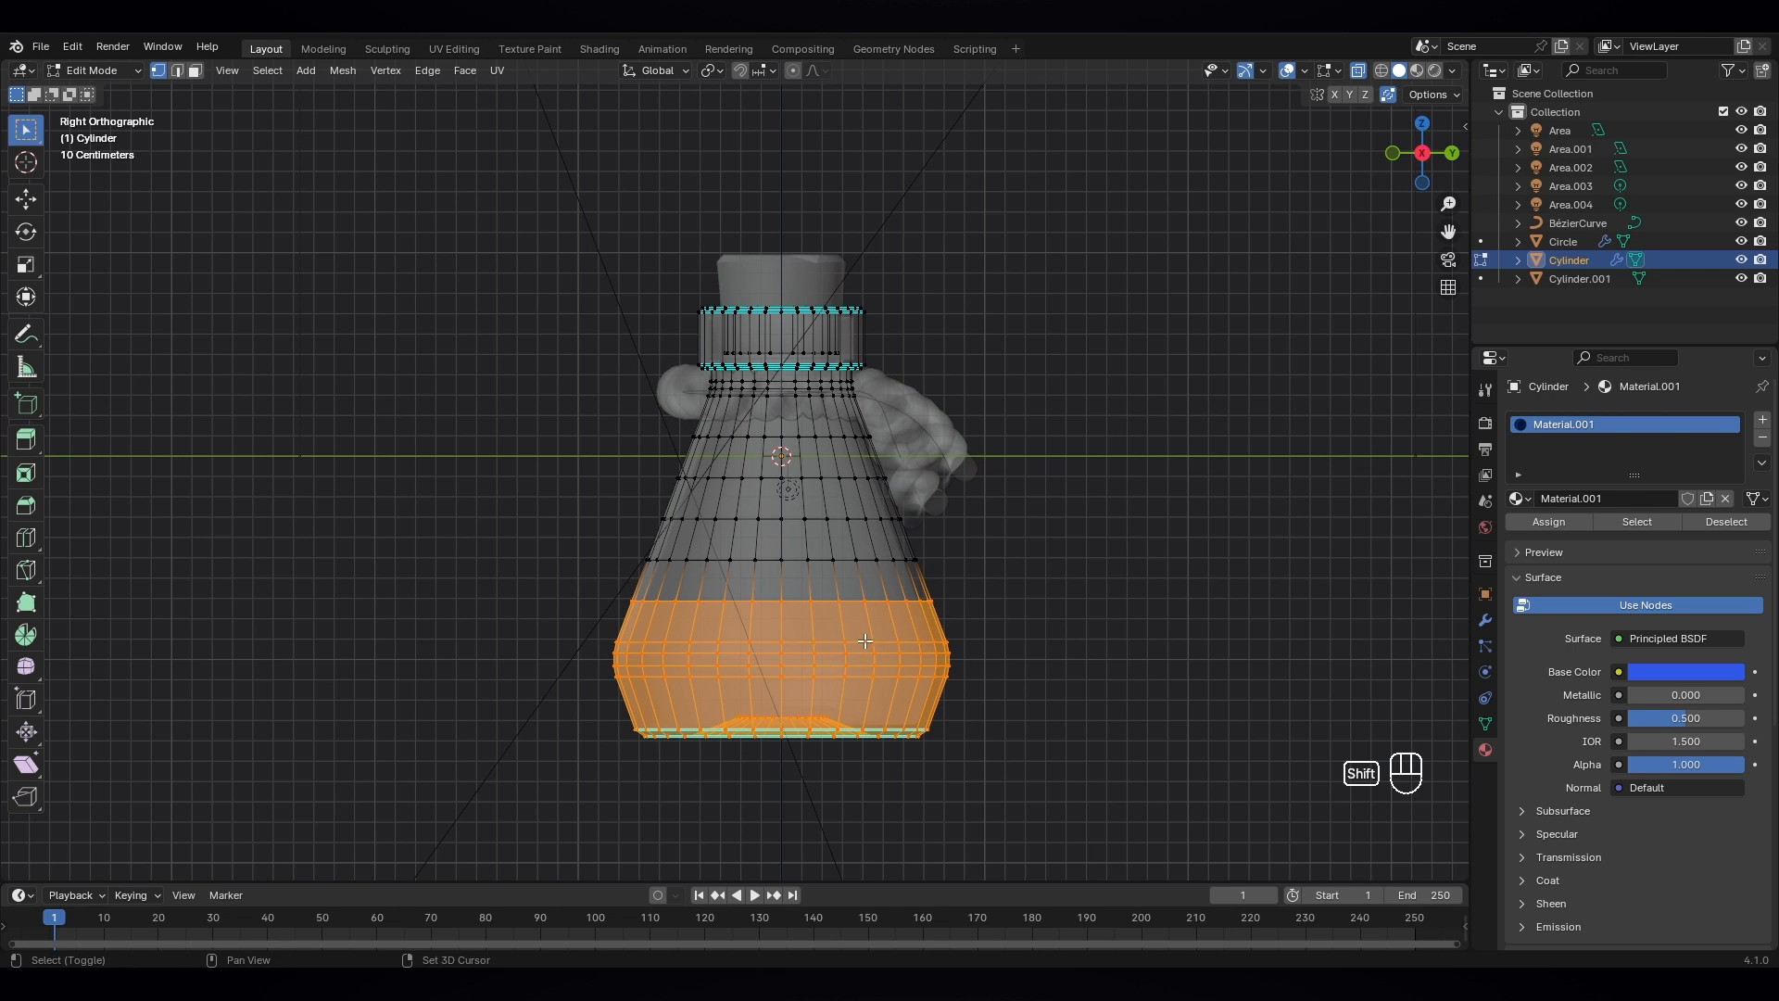
pyautogui.hotkey('shift', 'd')
pyautogui.rightClick(963, 514)
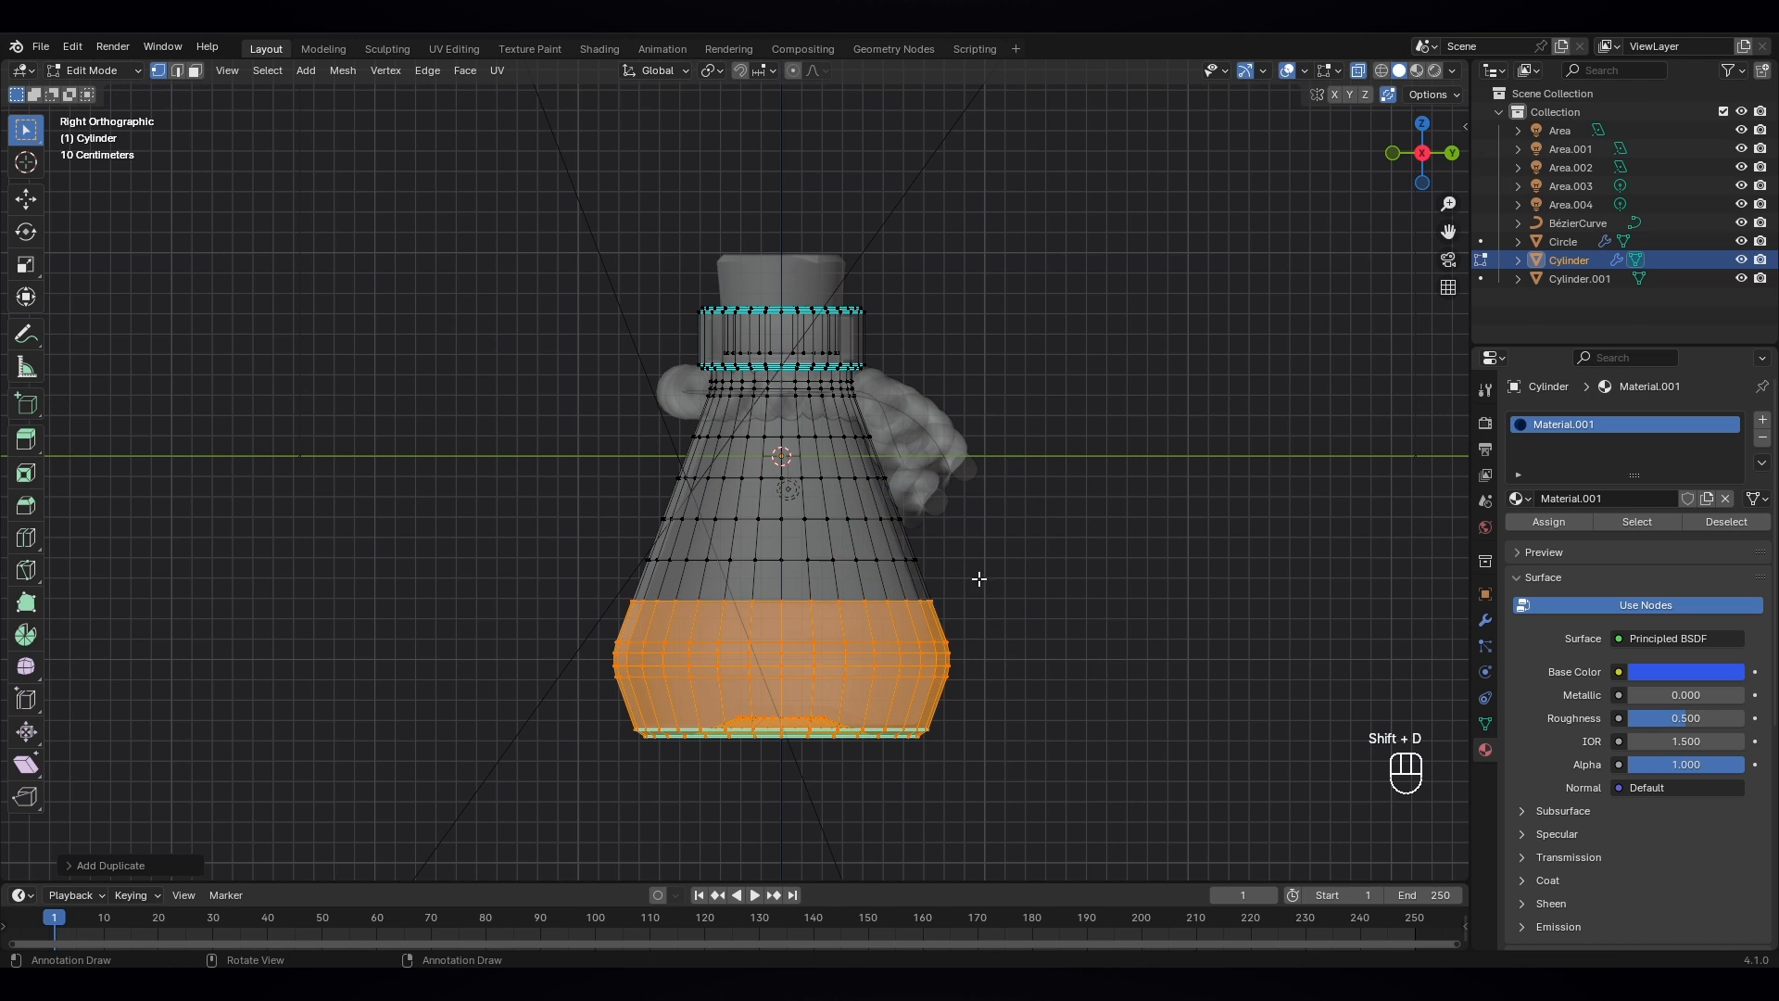
pyautogui.press('p')
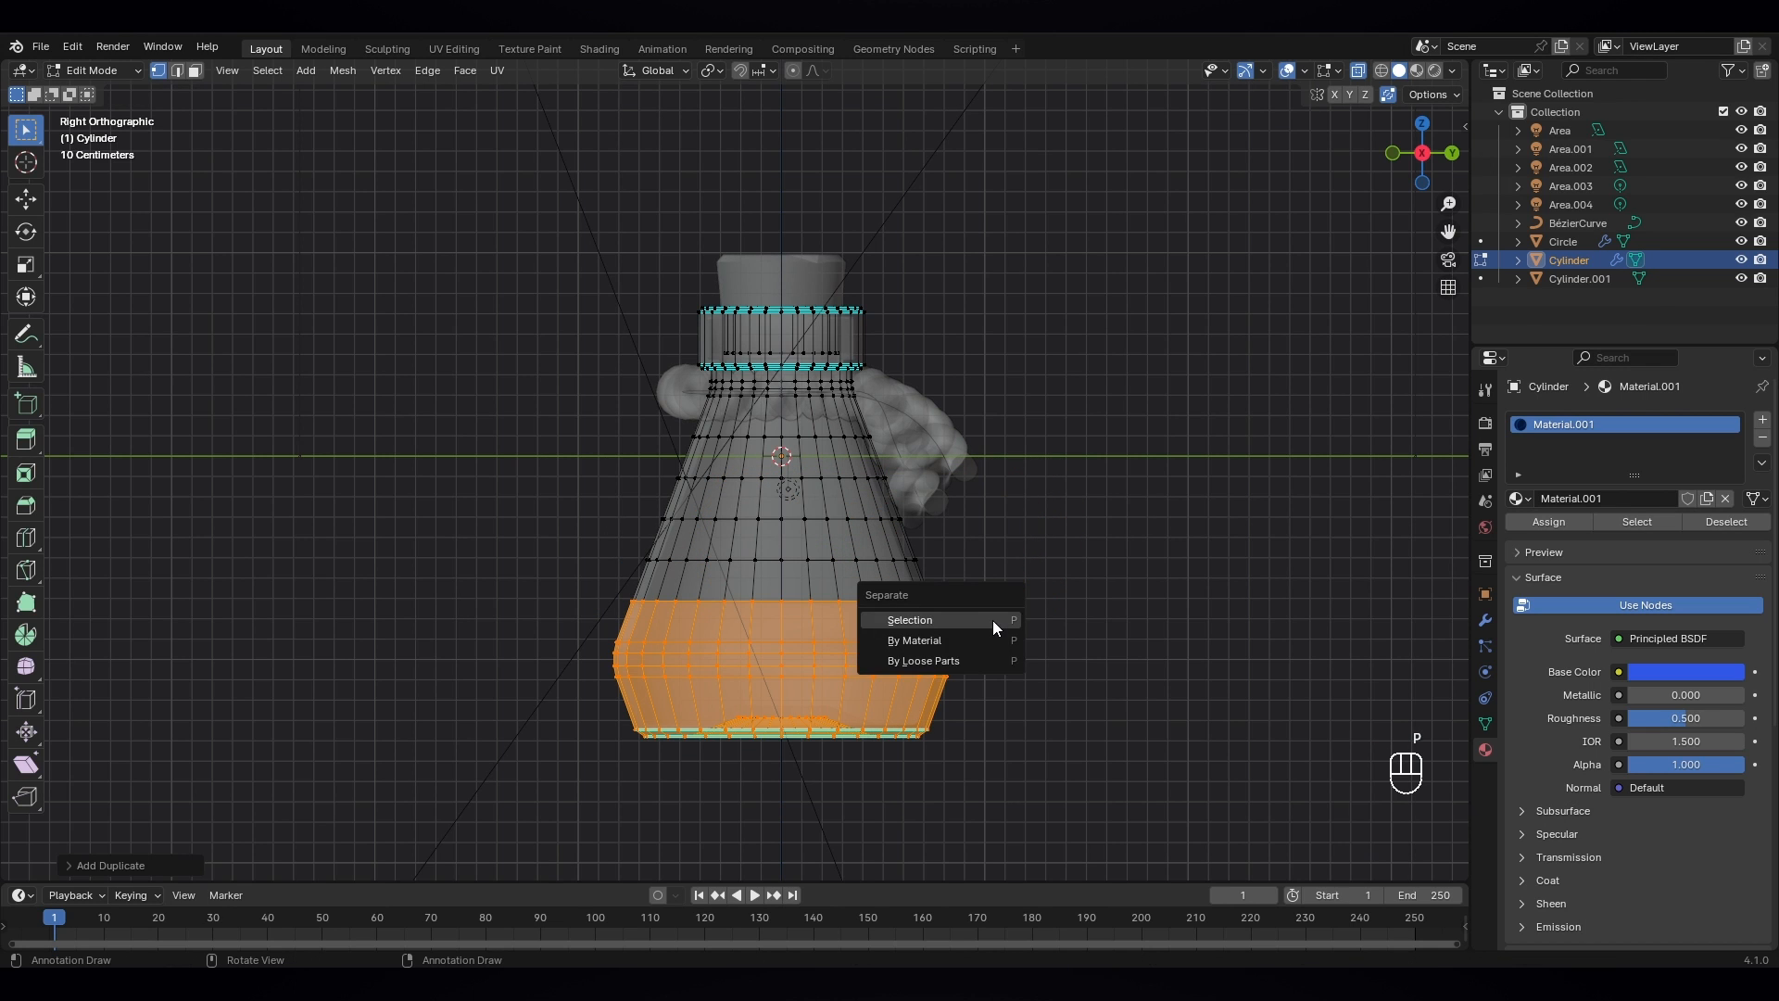
pyautogui.click(993, 623)
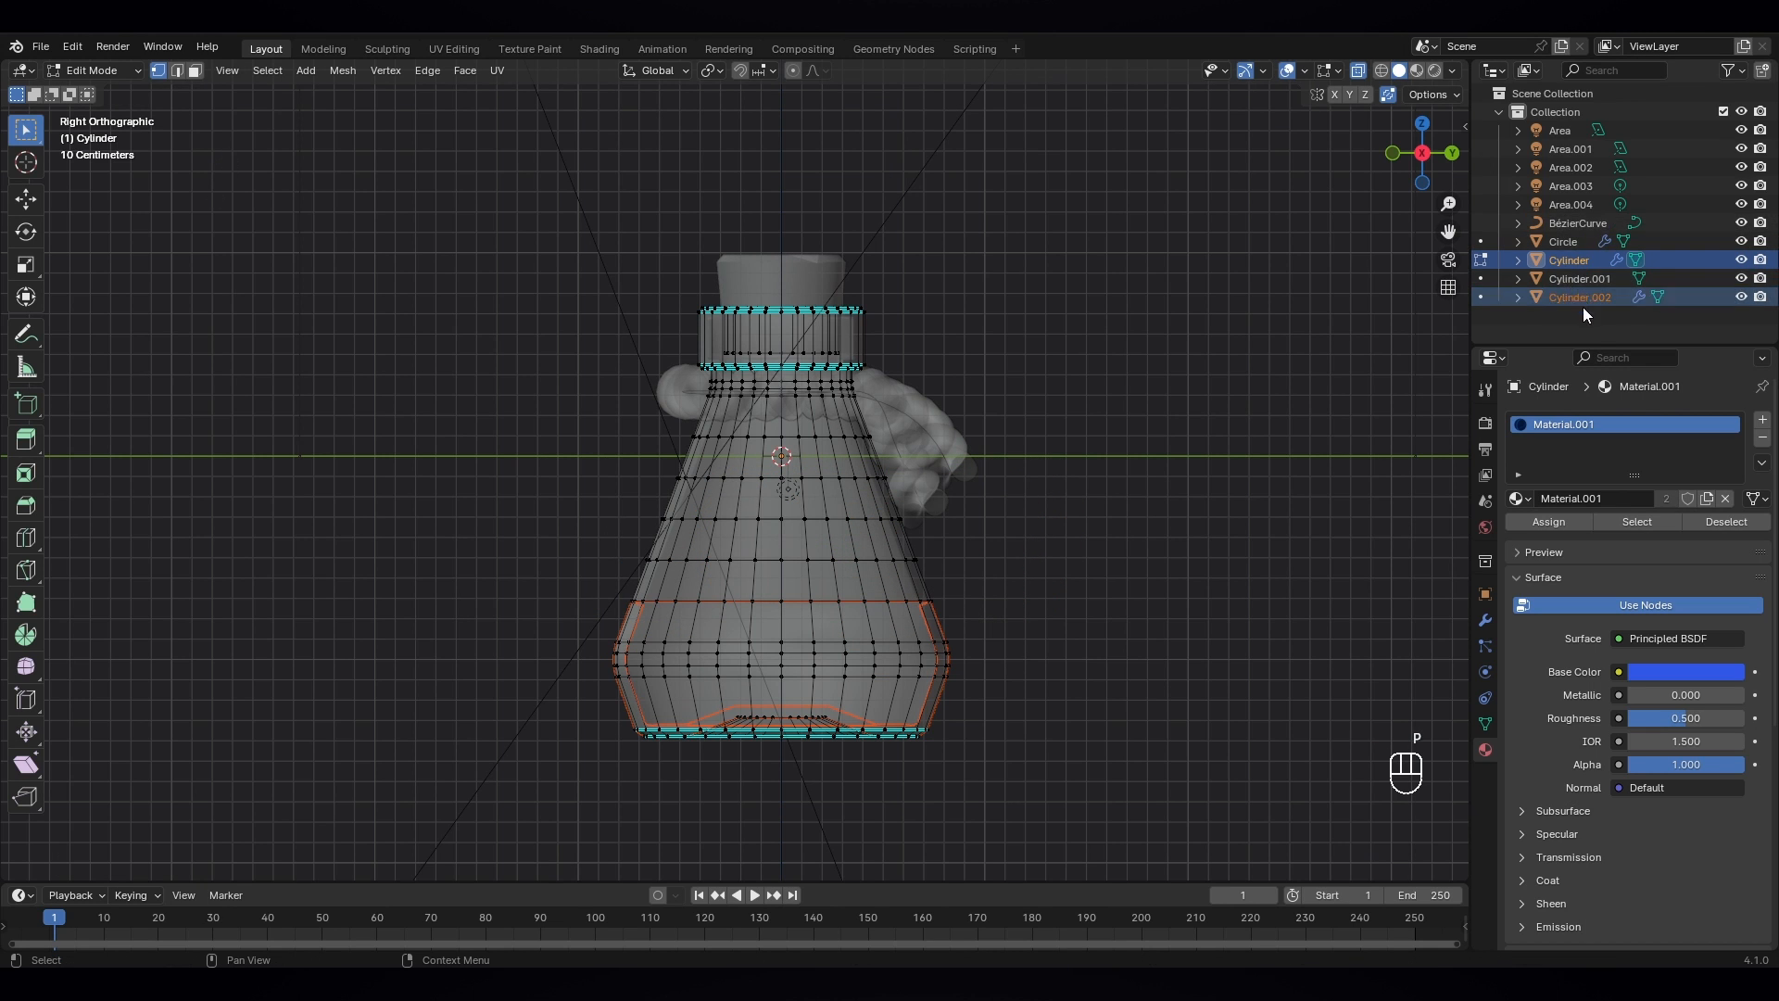
# - In Object Mode, select the separated lower piece and set its origin to its geometry
pyautogui.click(93, 71)
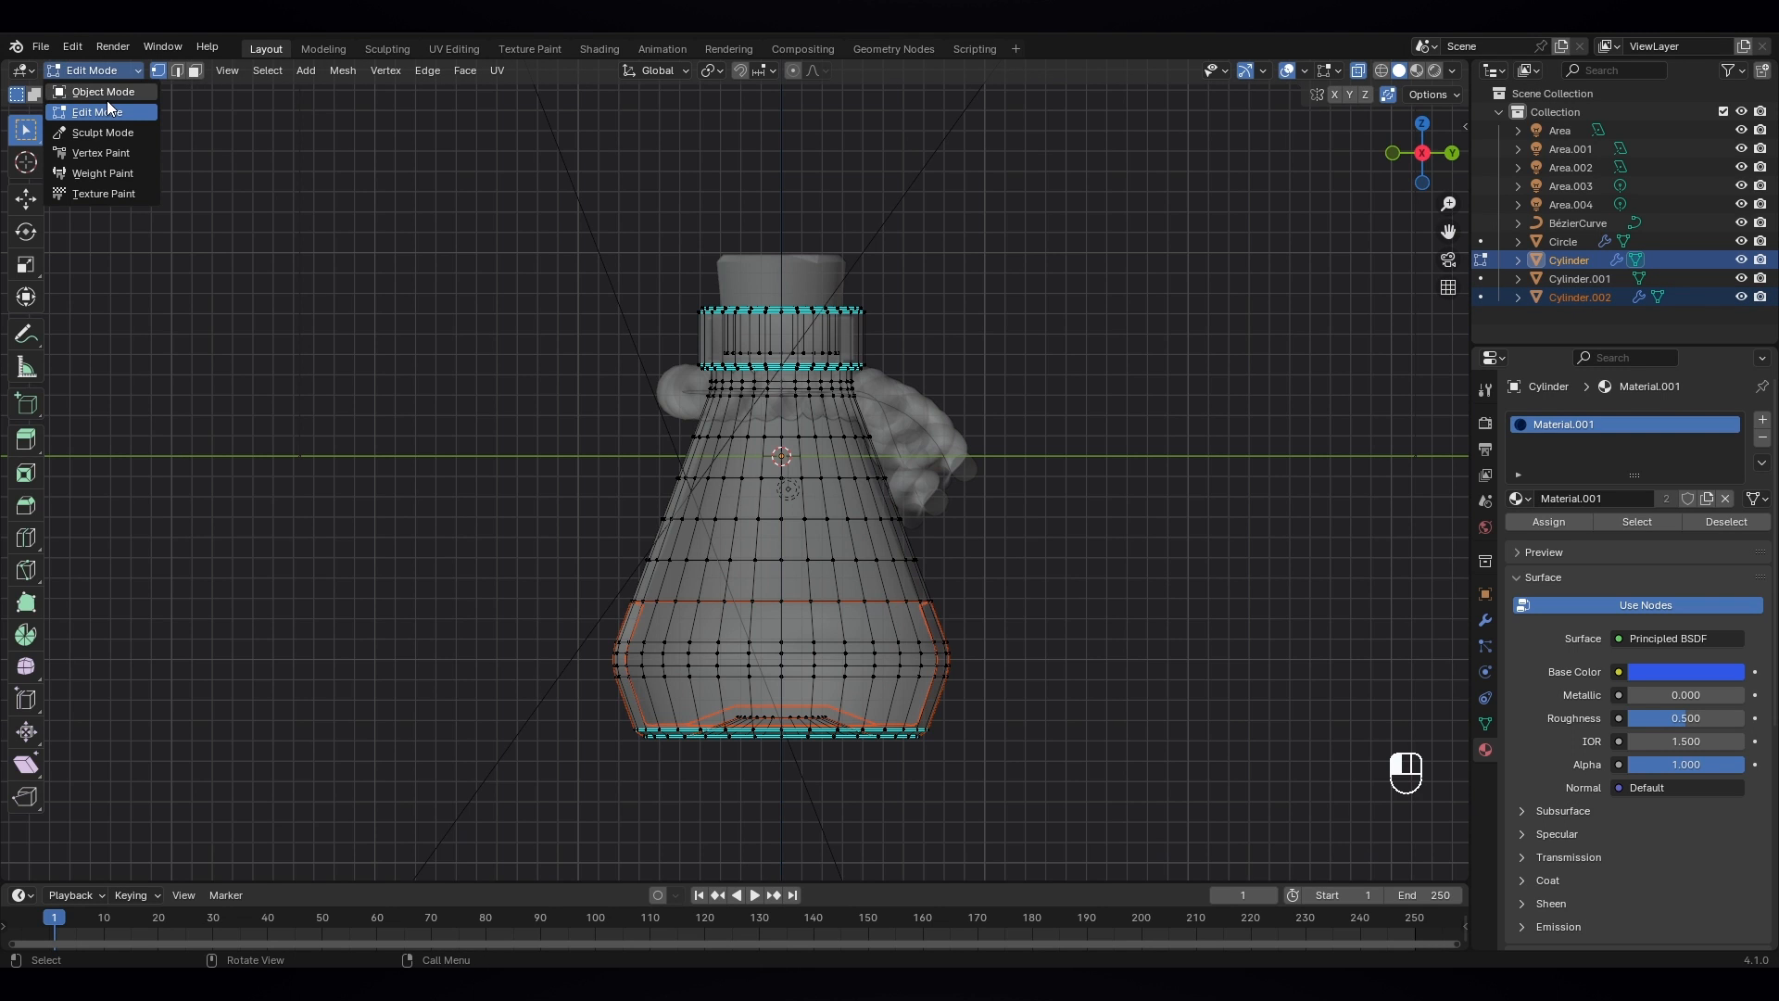
pyautogui.click(88, 88)
pyautogui.click(1566, 297)
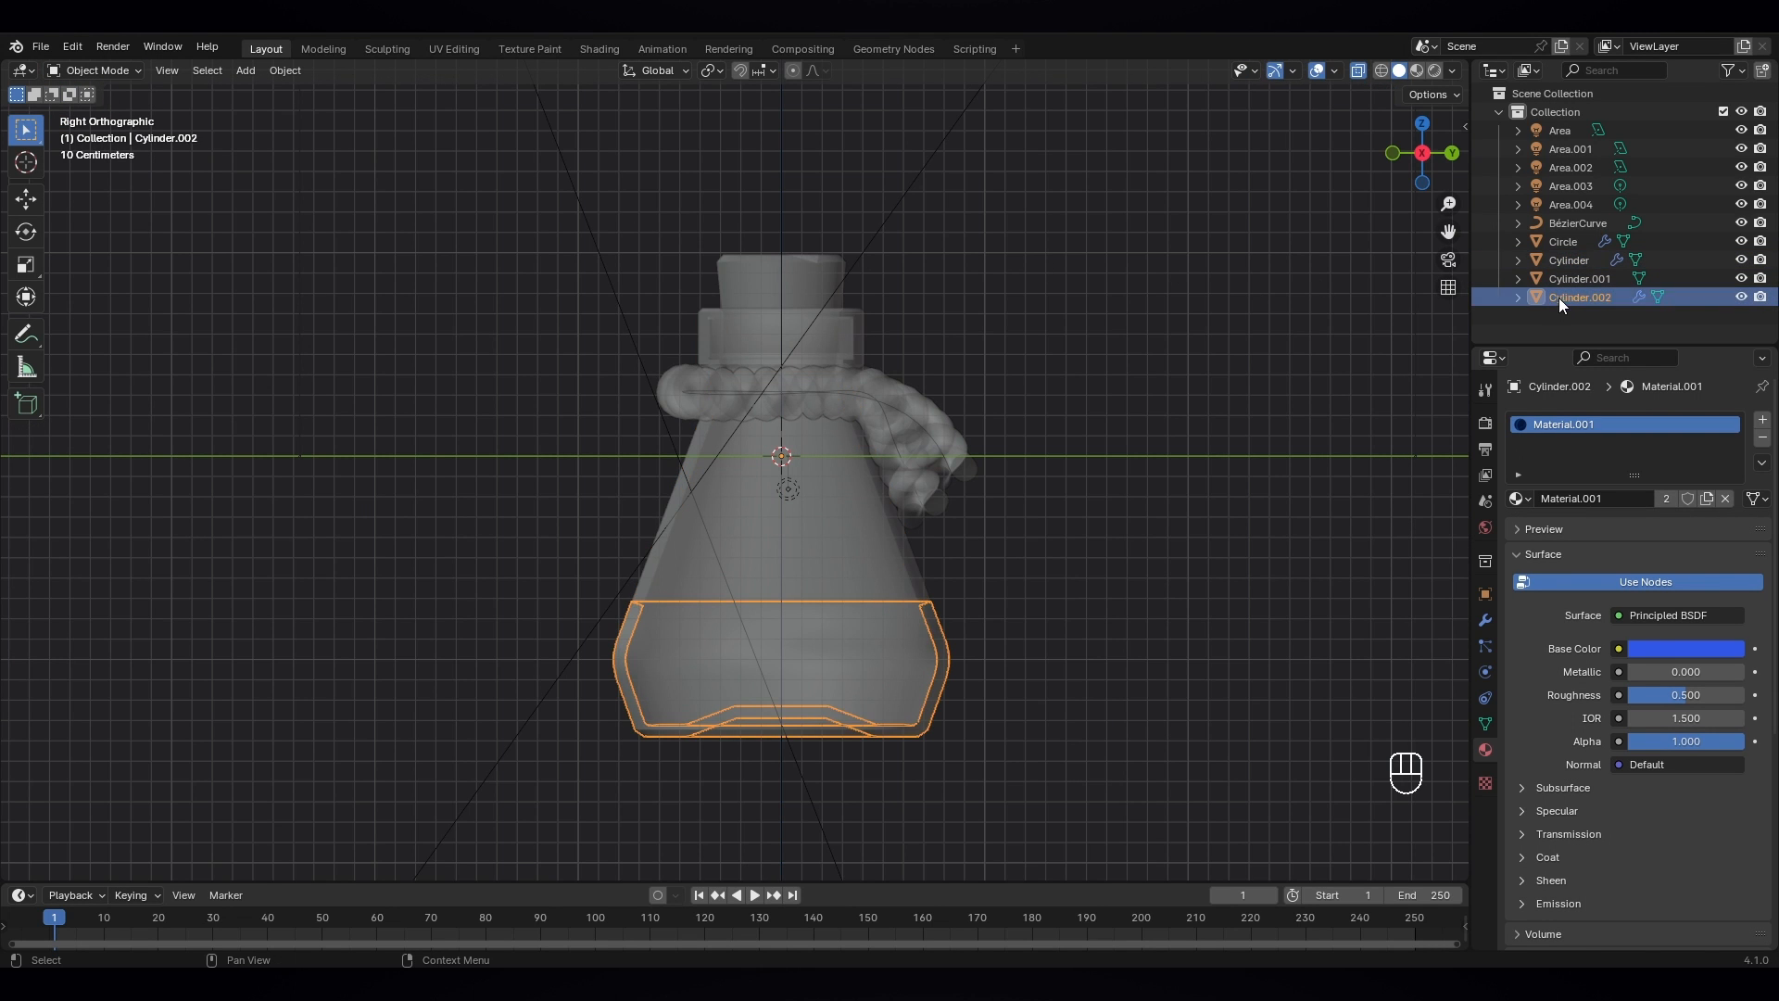
pyautogui.rightClick(875, 647)
pyautogui.moveTo(863, 686)
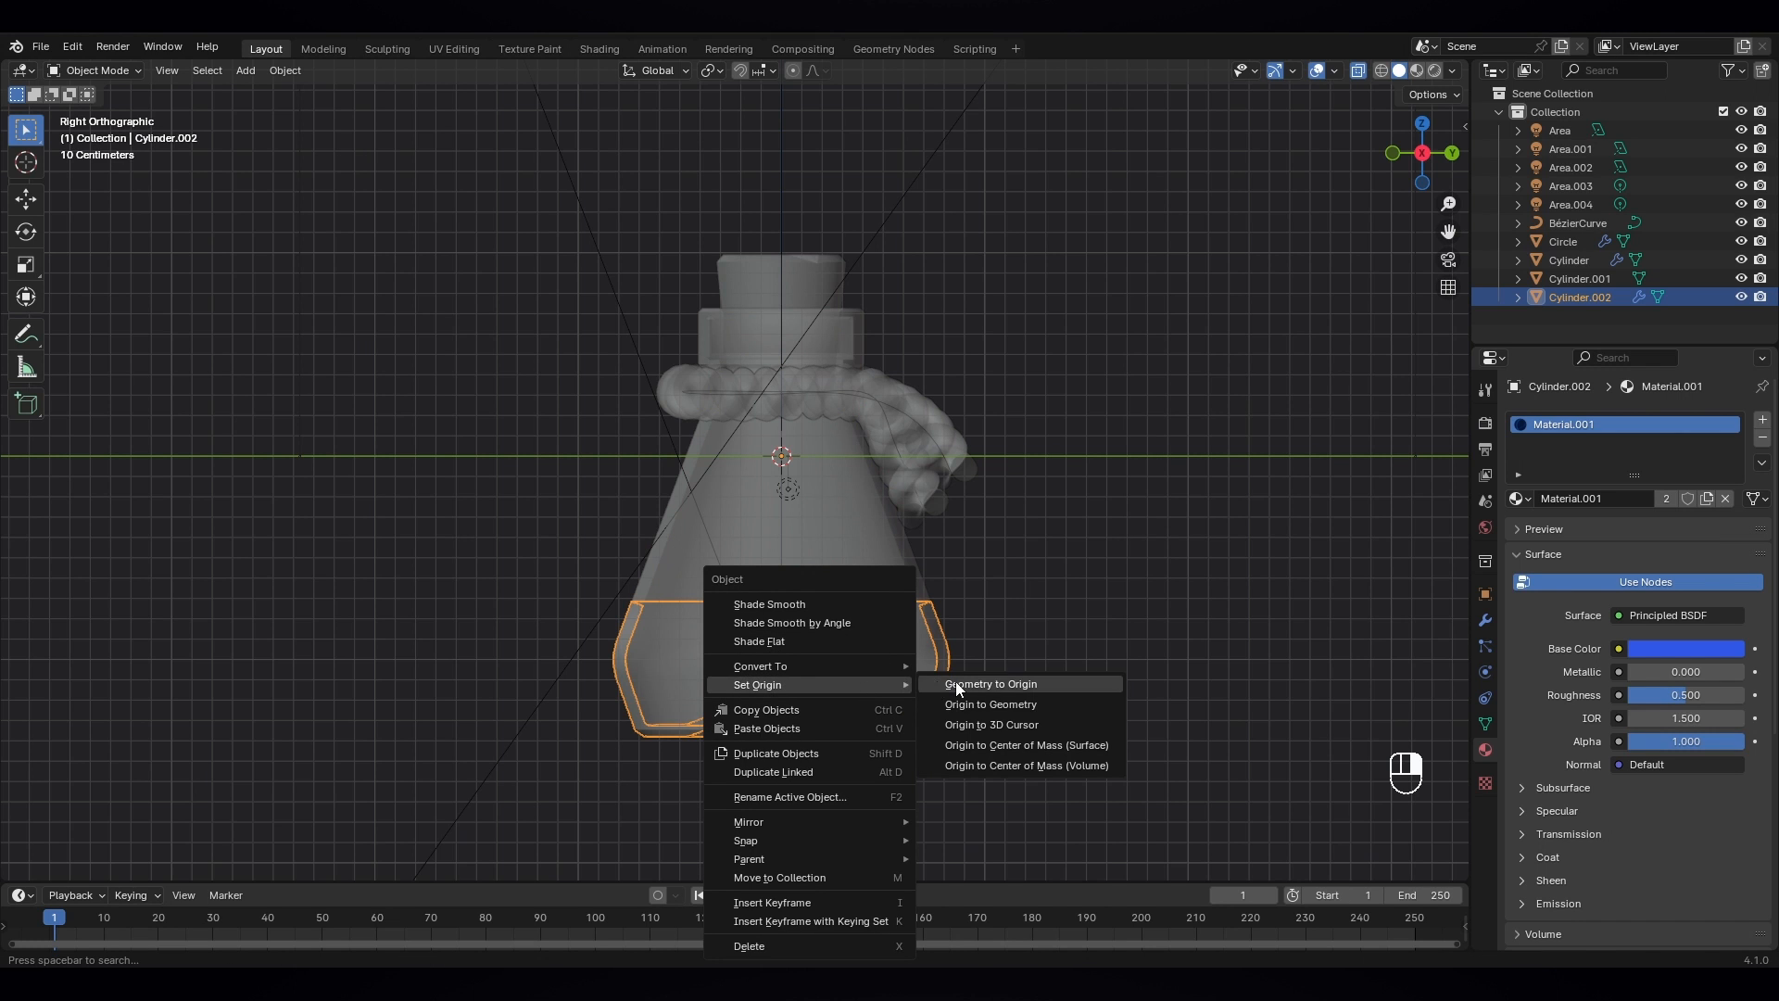
pyautogui.click(992, 703)
# - Scale the separated piece down to fit inside the glass and move it slightly up along Z
pyautogui.press('s')
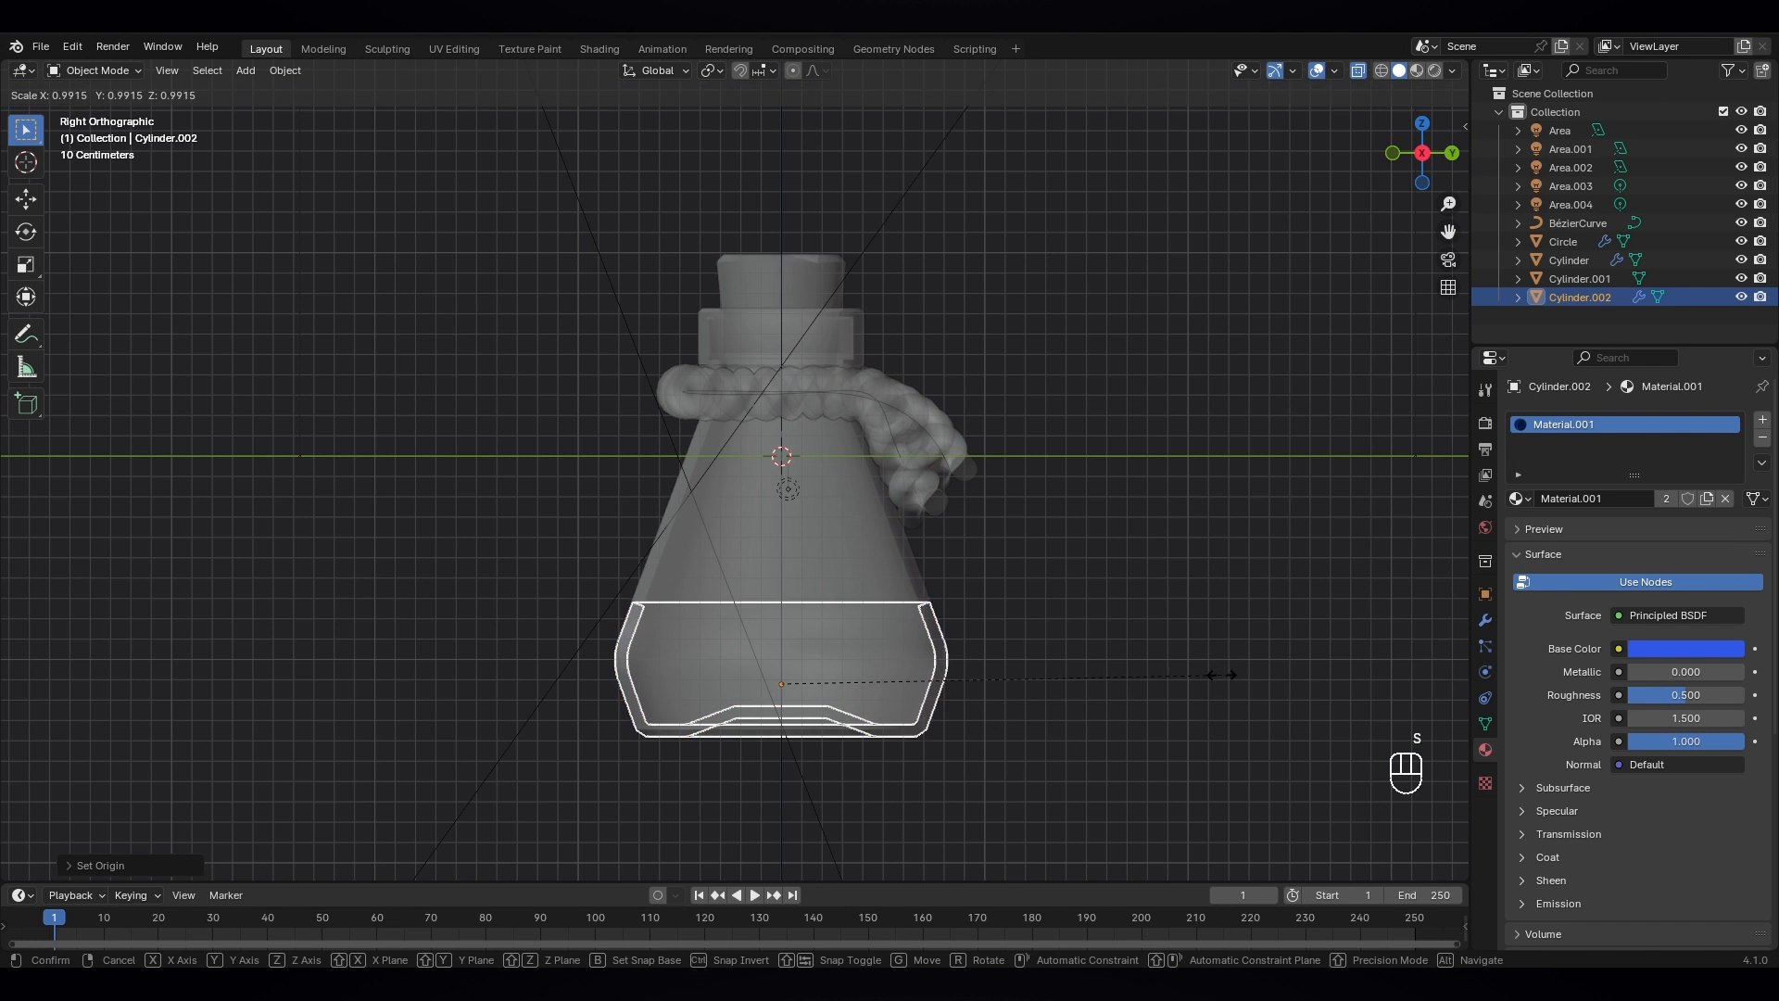
pyautogui.click(1174, 689)
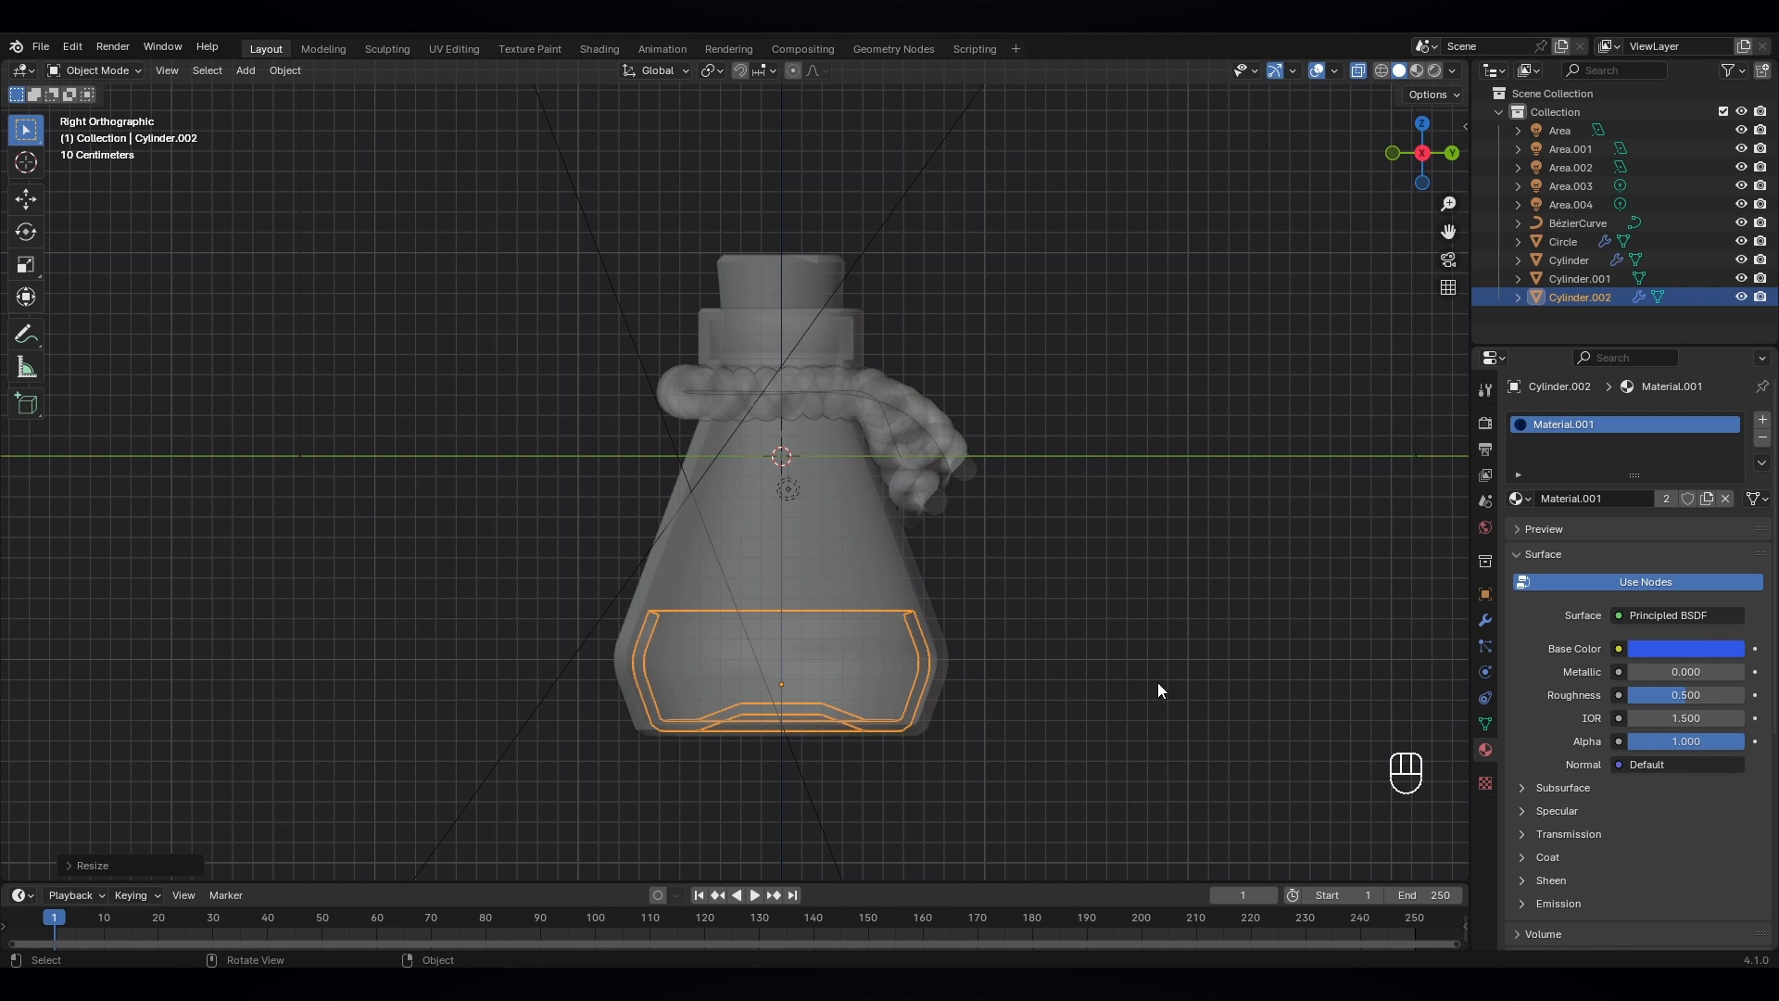
pyautogui.press('g')
pyautogui.press('z')
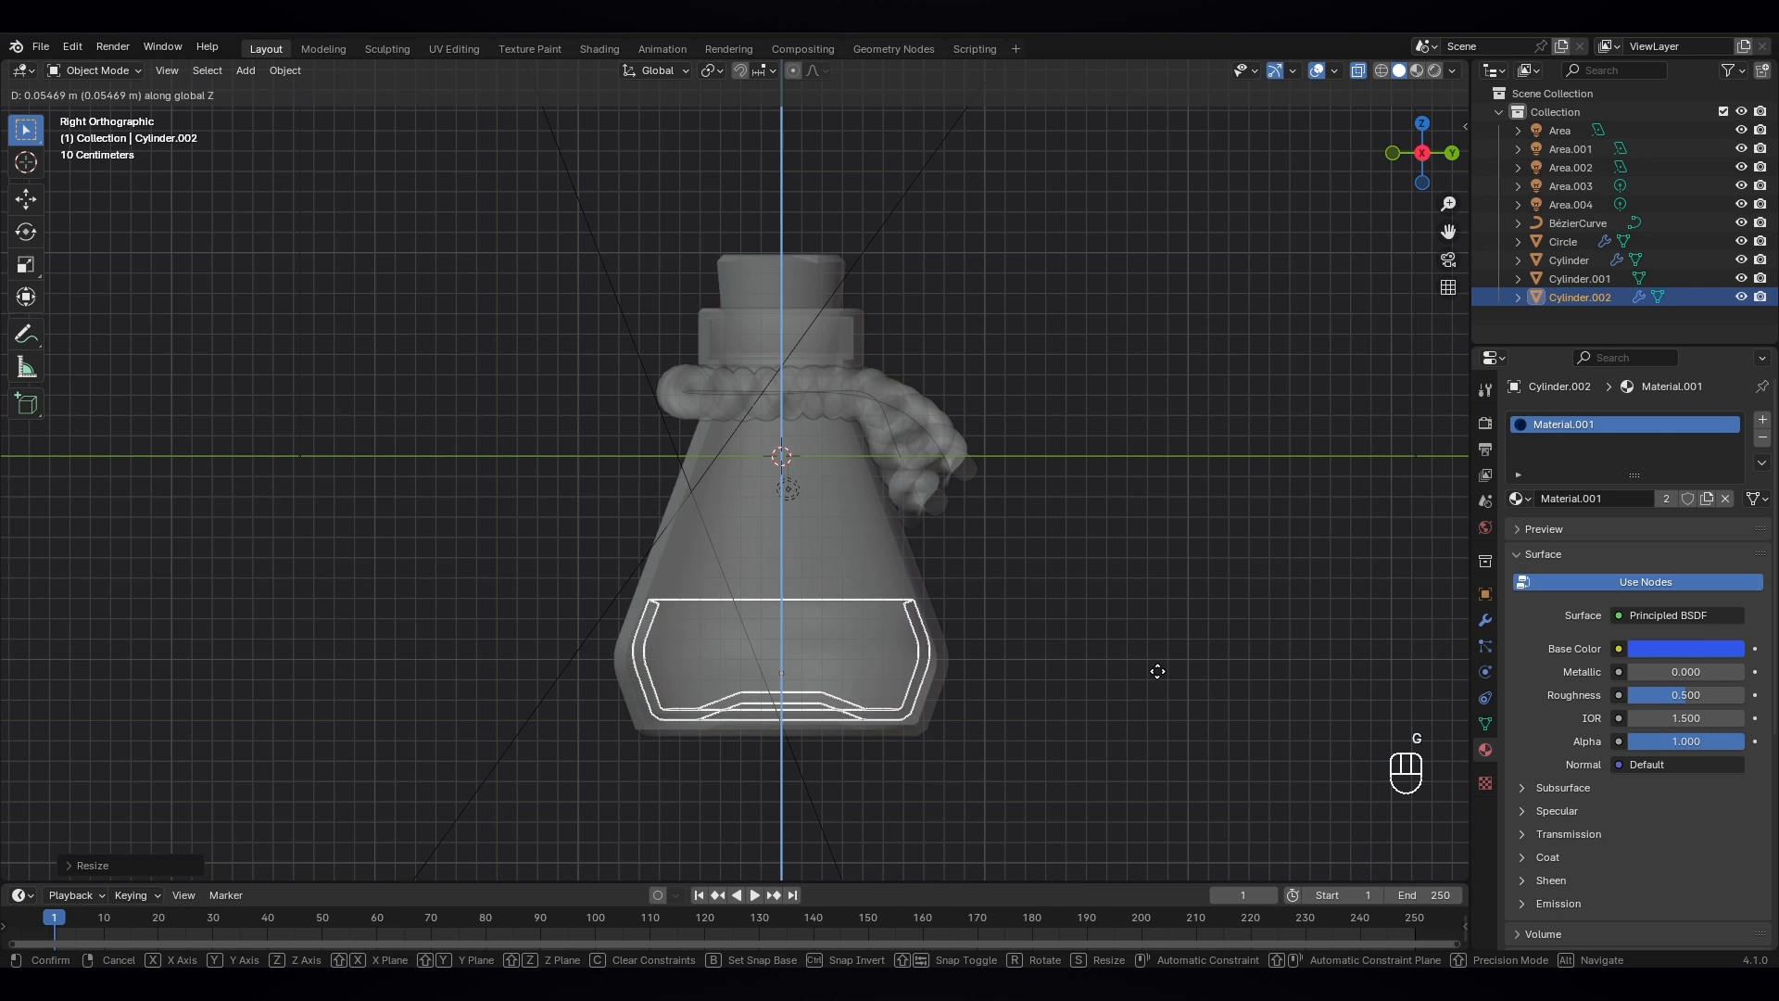
pyautogui.click(1158, 666)
pyautogui.press('s')
pyautogui.click(1153, 663)
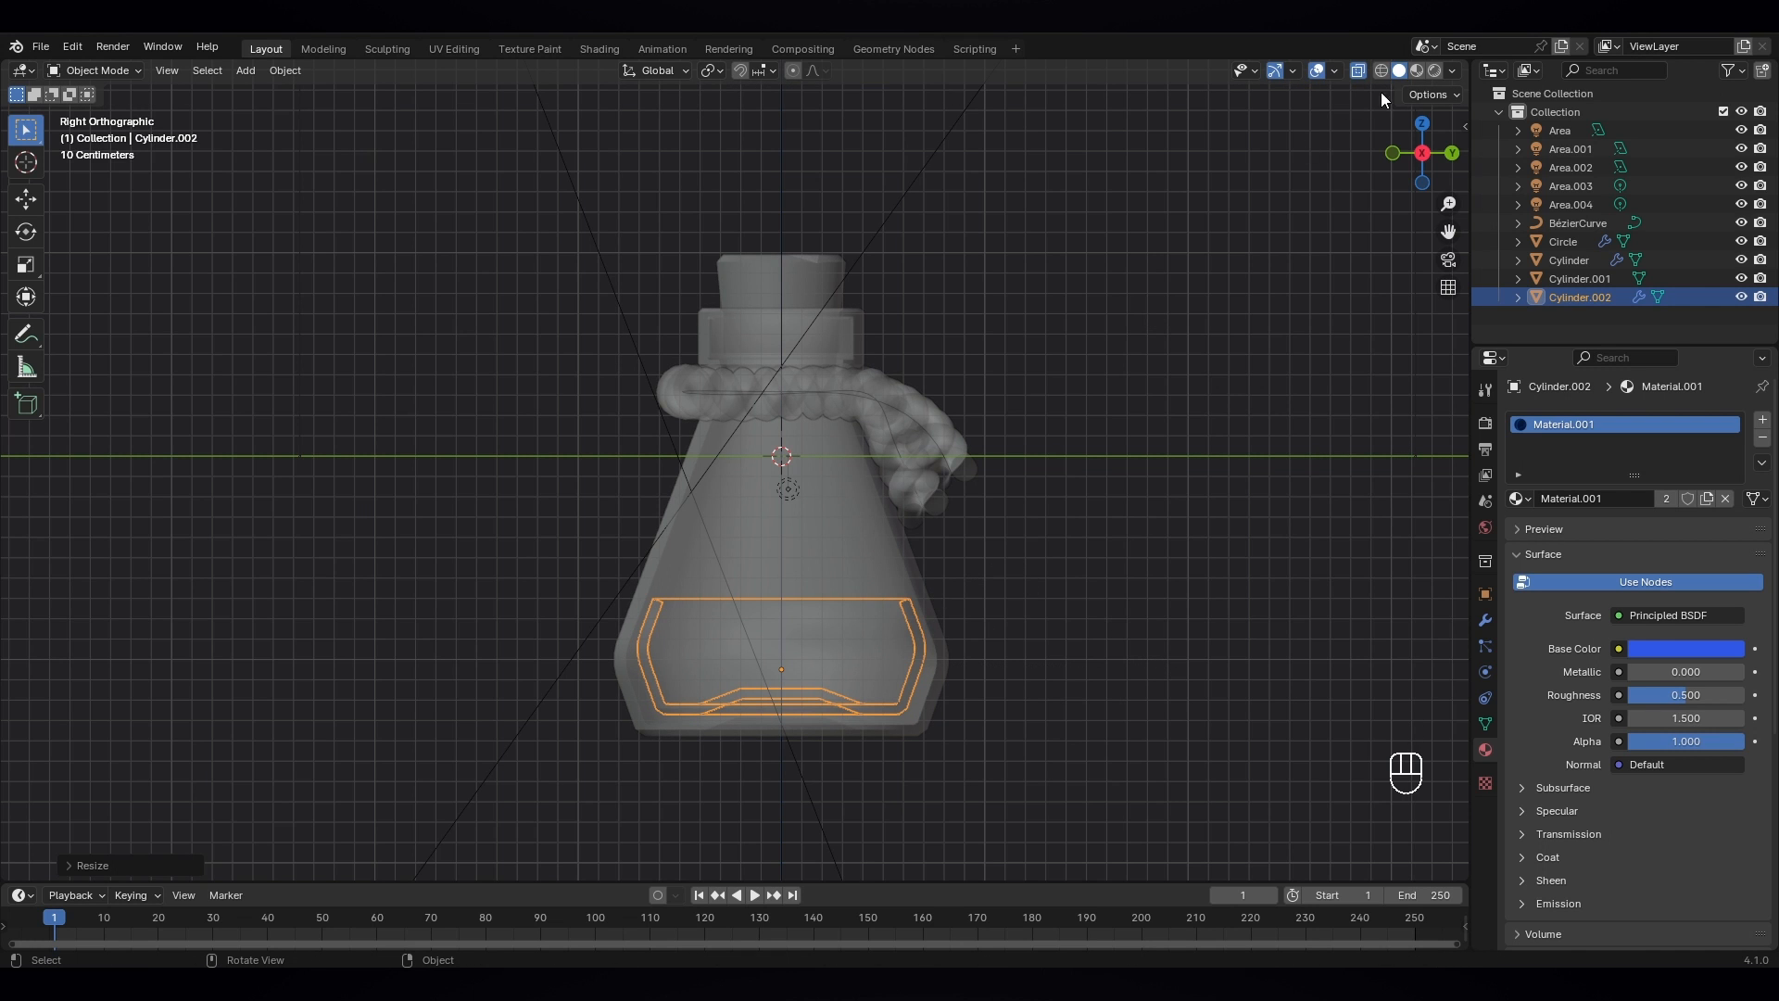
# - Return to rendered shading and, in the Shading workspace, replace the inner piece's shared blue material with a new one
pyautogui.click(1432, 70)
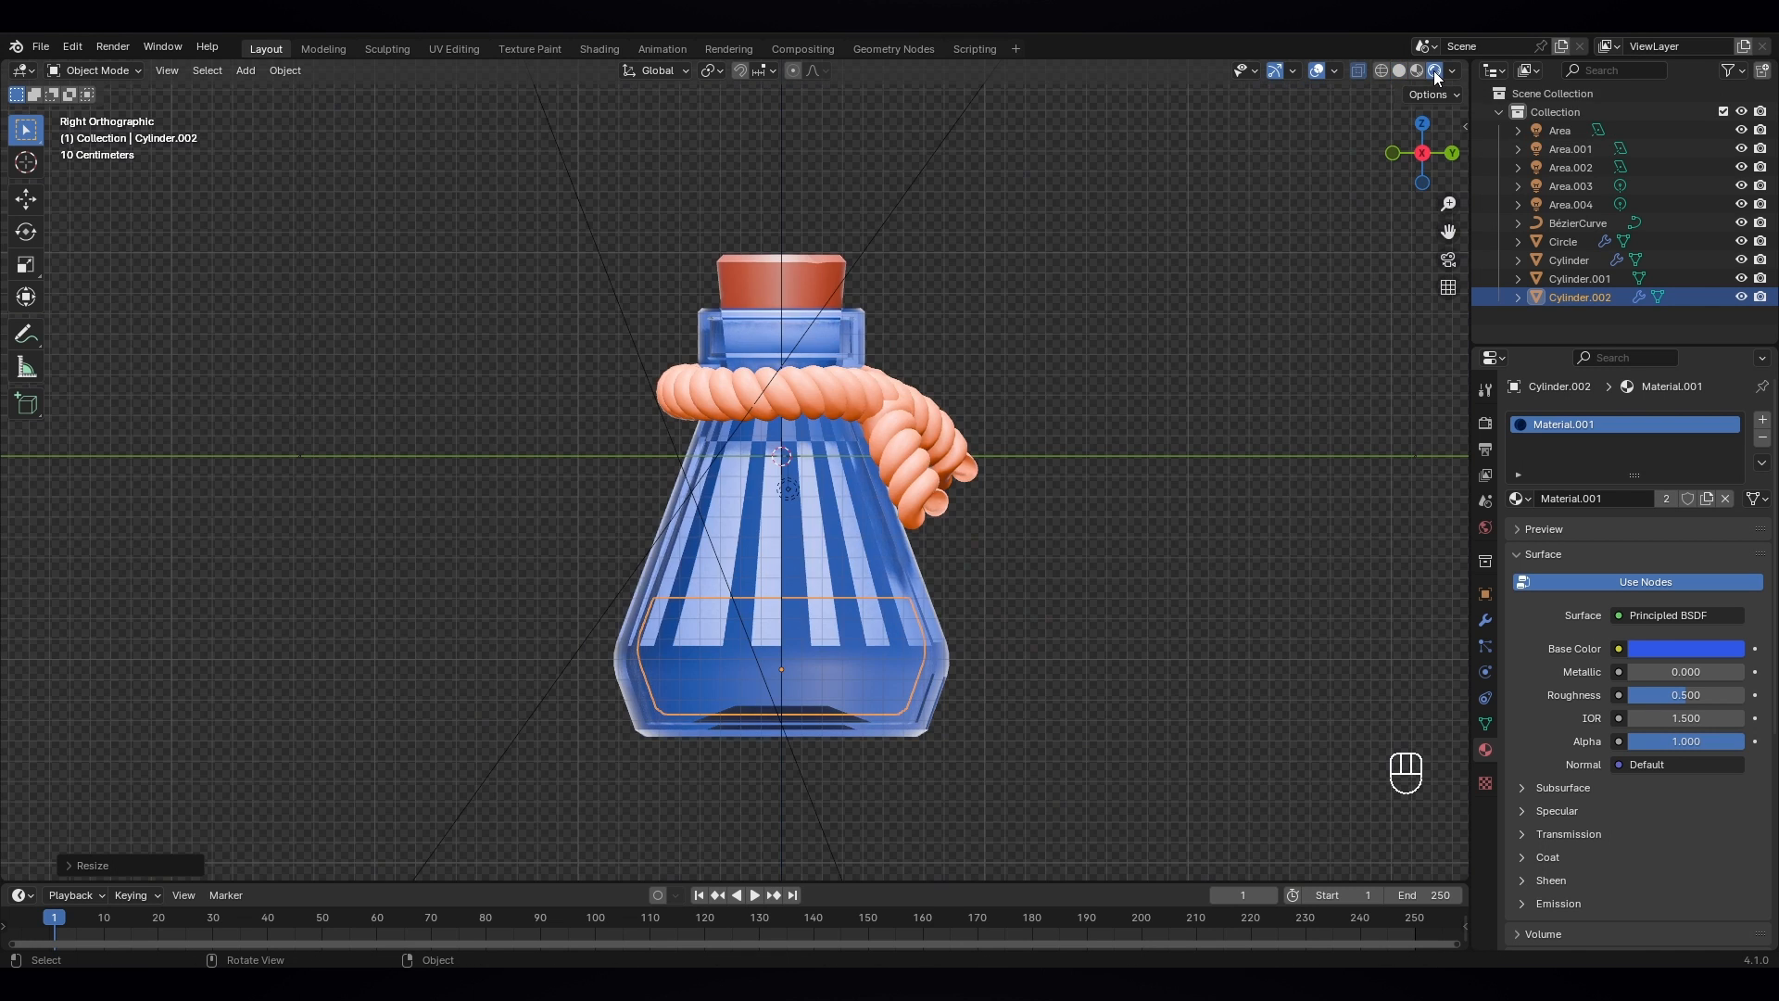
pyautogui.moveTo(989, 584); pyautogui.dragTo(880, 658, button='middle')
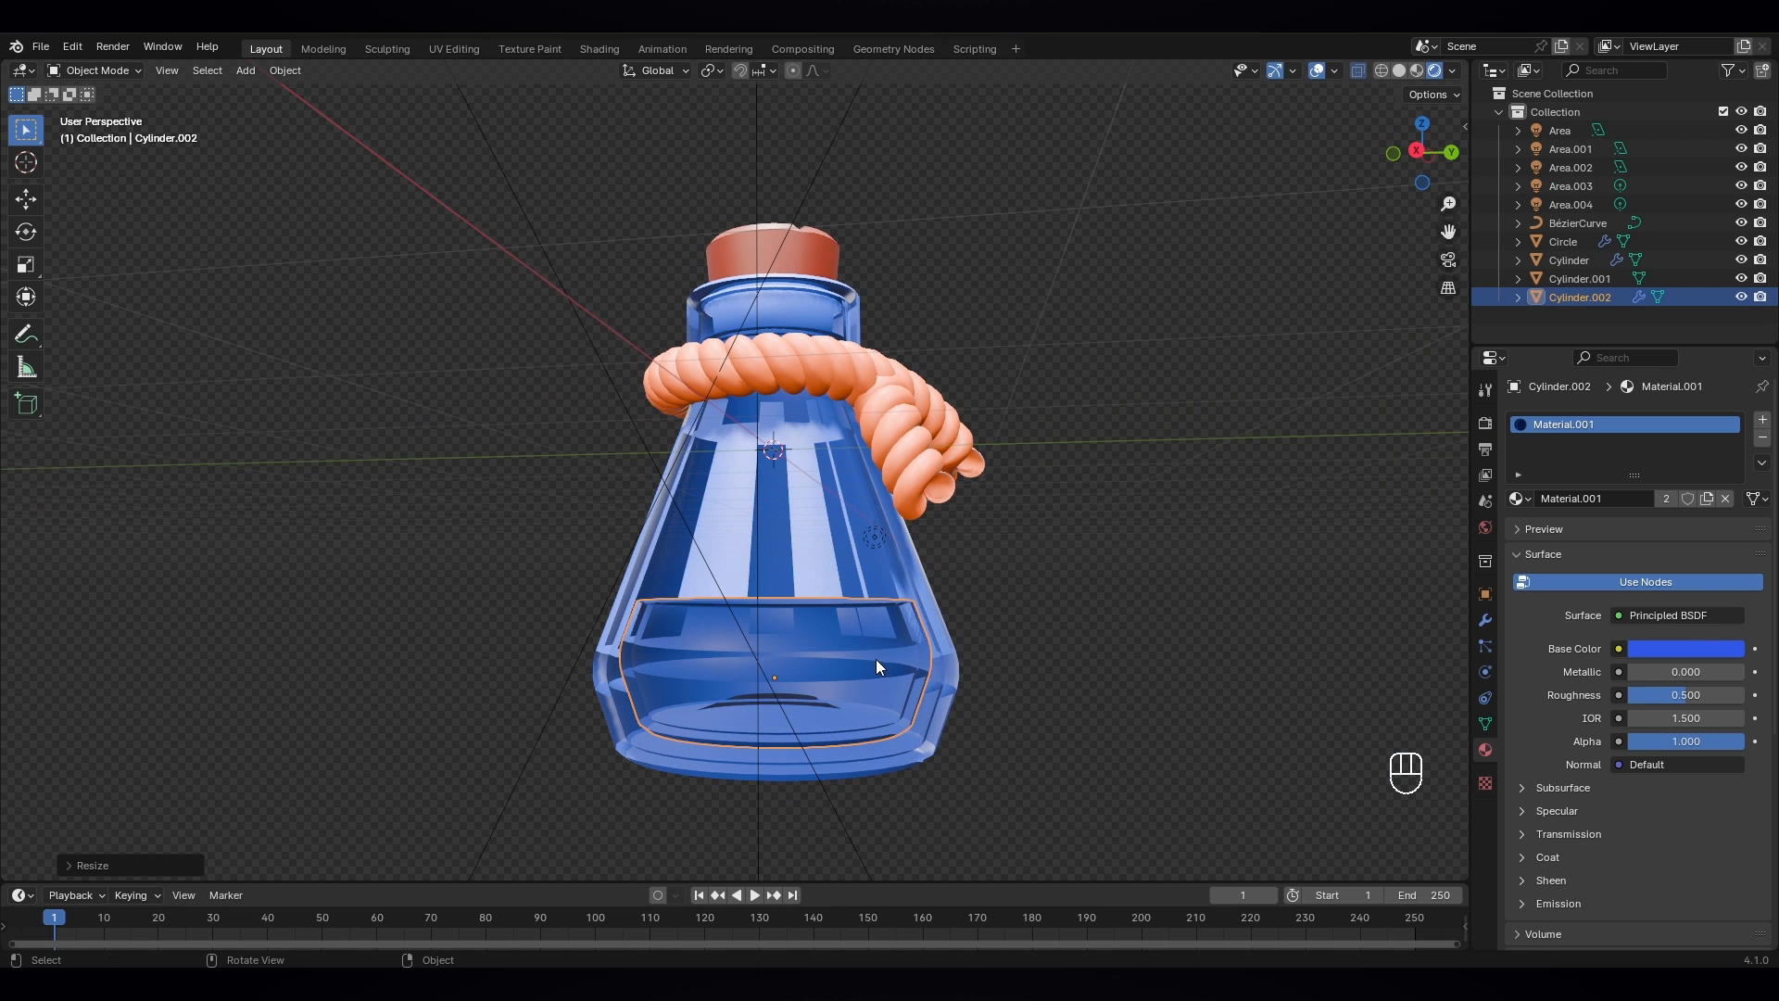
pyautogui.click(592, 46)
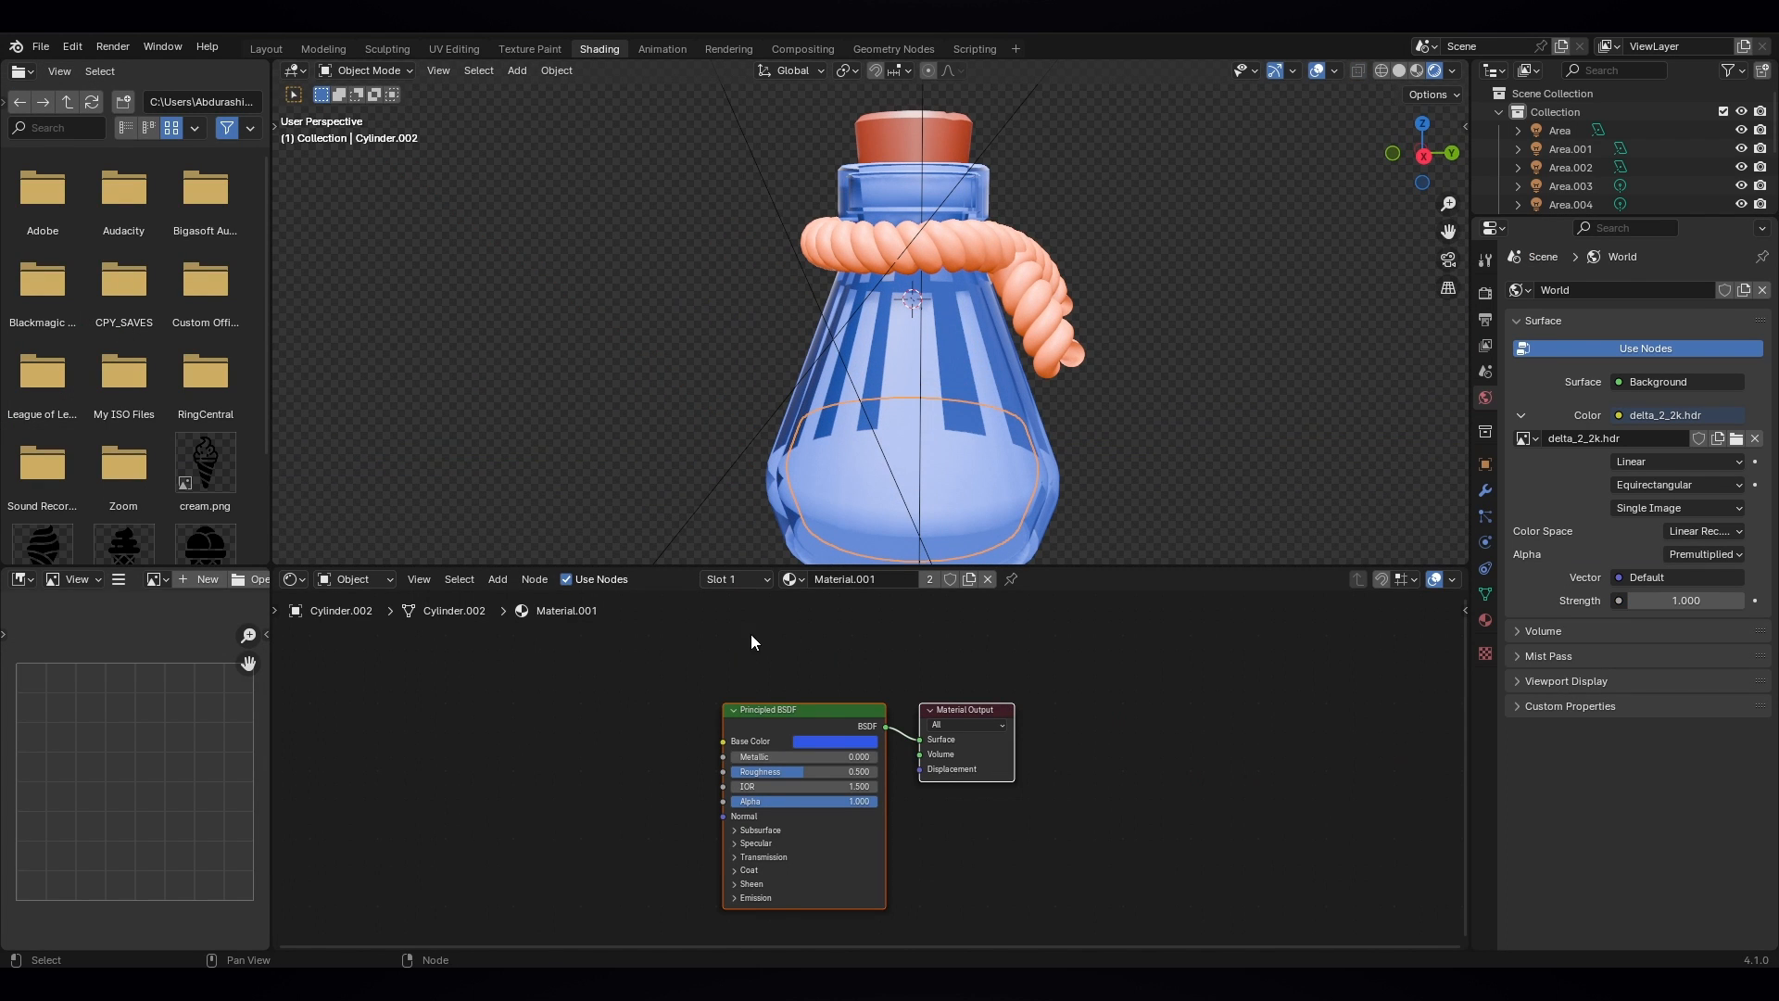
pyautogui.moveTo(749, 649)
pyautogui.mouseDown(button='middle')
pyautogui.moveTo(739, 742)
pyautogui.moveTo(757, 657)
pyautogui.mouseUp(button='middle')
pyautogui.scroll(3, 893, 745)
pyautogui.moveTo(909, 771); pyautogui.dragTo(950, 714, button='middle')
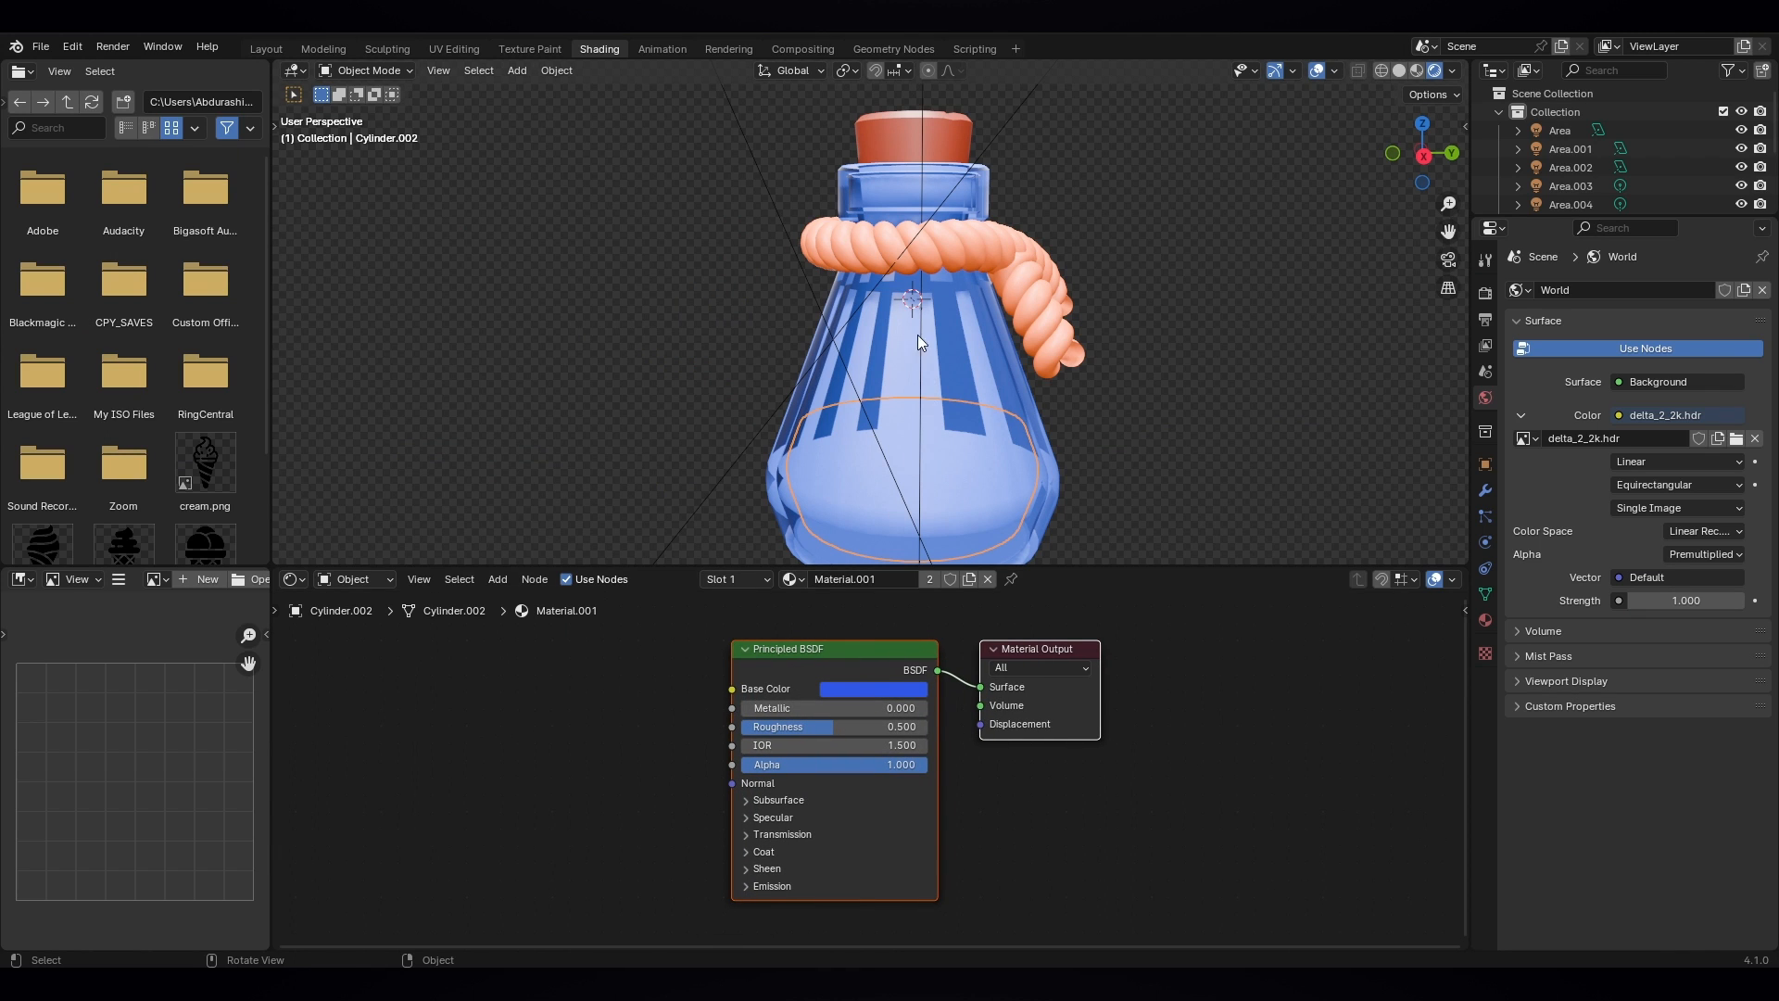
pyautogui.click(988, 582)
pyautogui.click(914, 580)
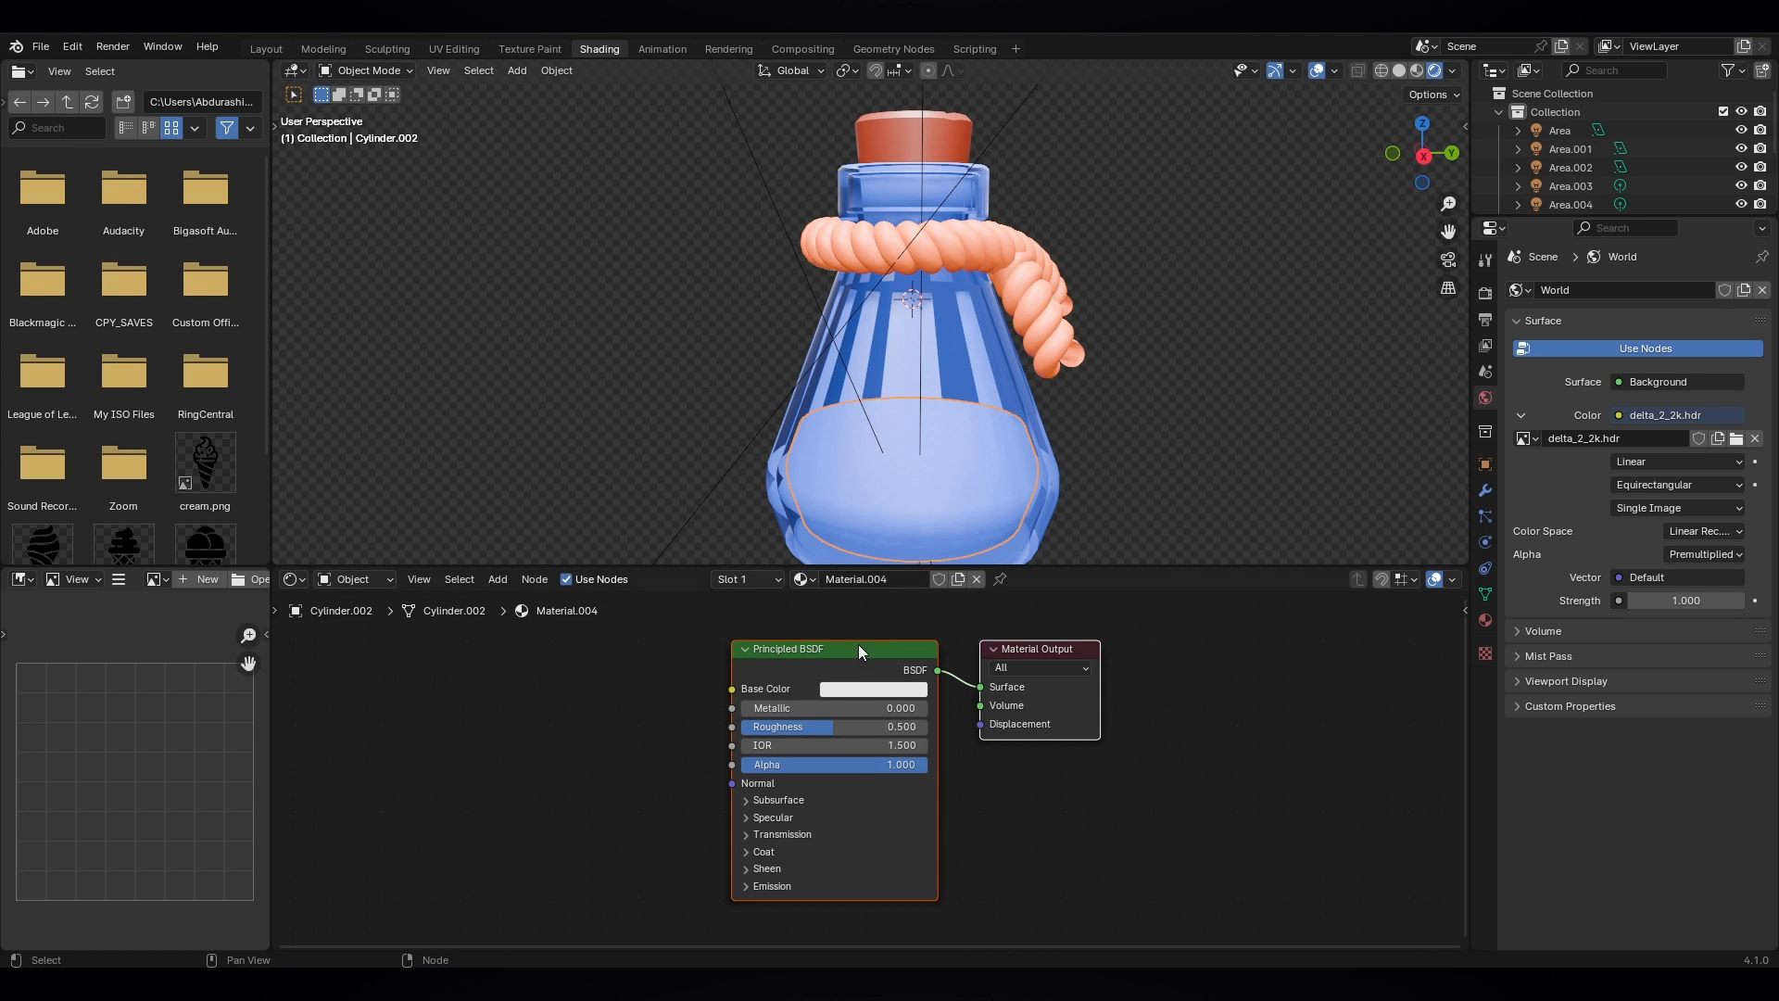
pyautogui.moveTo(926, 533); pyautogui.dragTo(959, 504, button='middle')
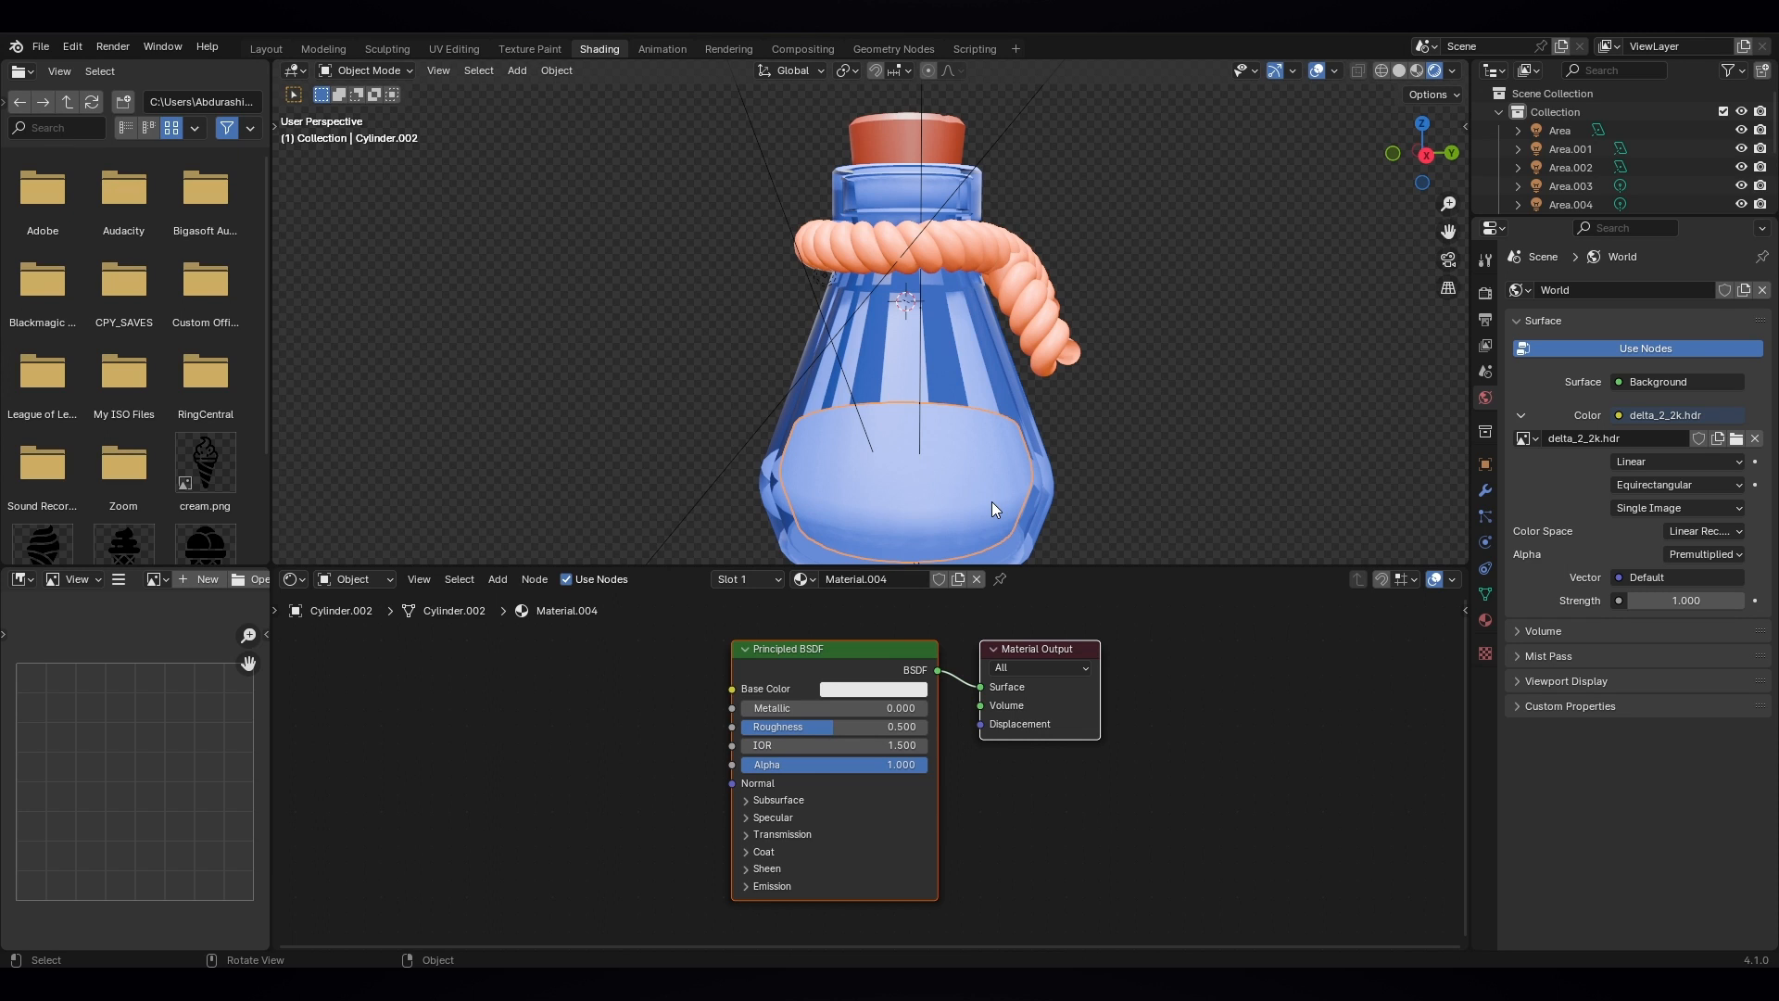
# - Isolate the inner liquid piece and, in Edit Mode, close its open top rim loop with Grid Fill
pyautogui.press('KP_Divide')
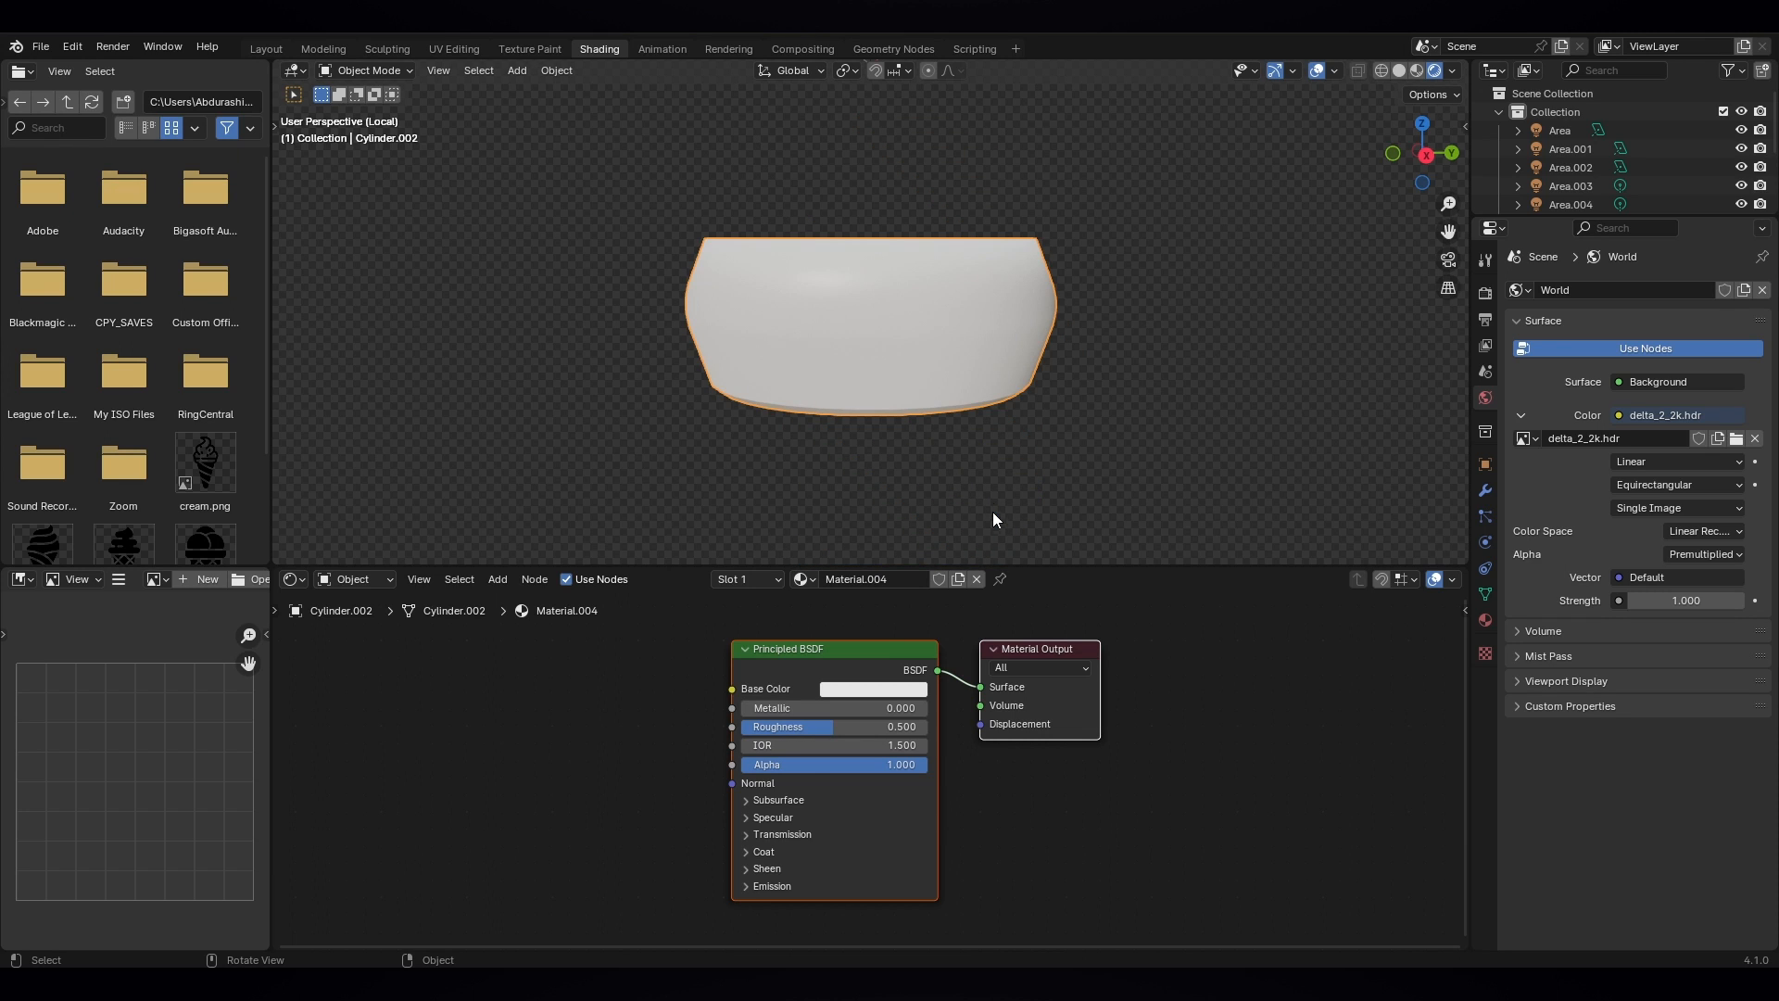
pyautogui.moveTo(905, 402); pyautogui.dragTo(871, 286, button='middle')
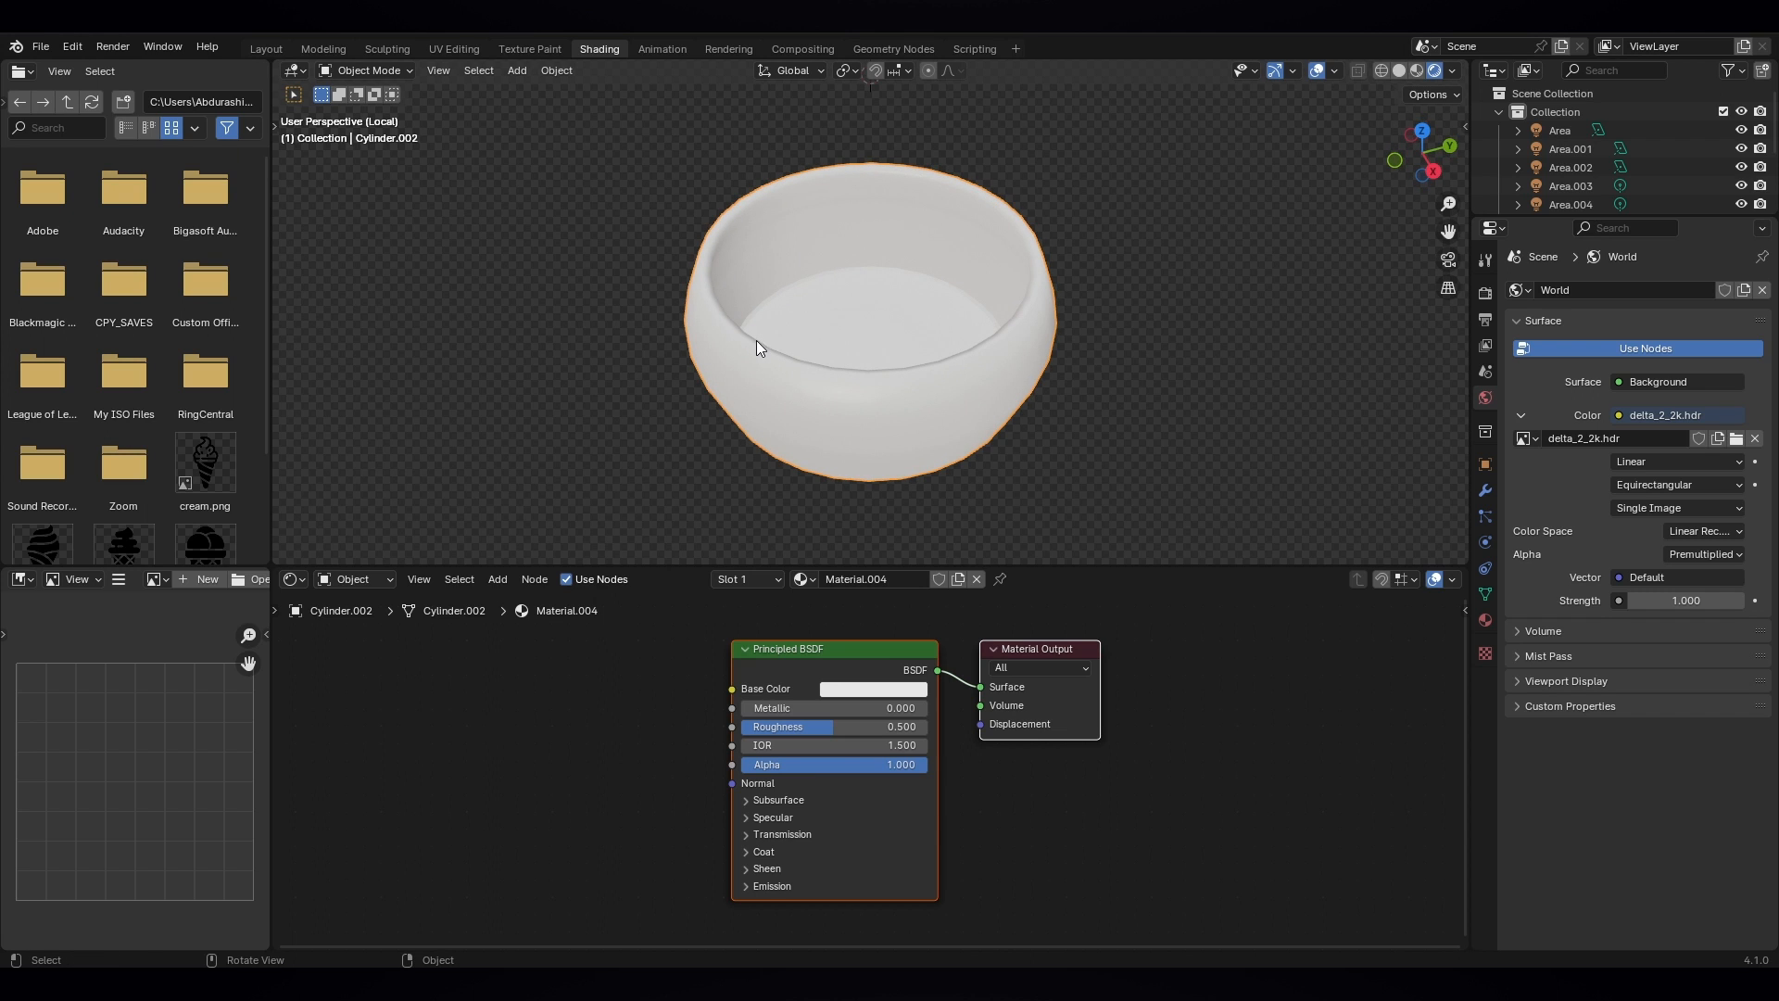
pyautogui.click(368, 111)
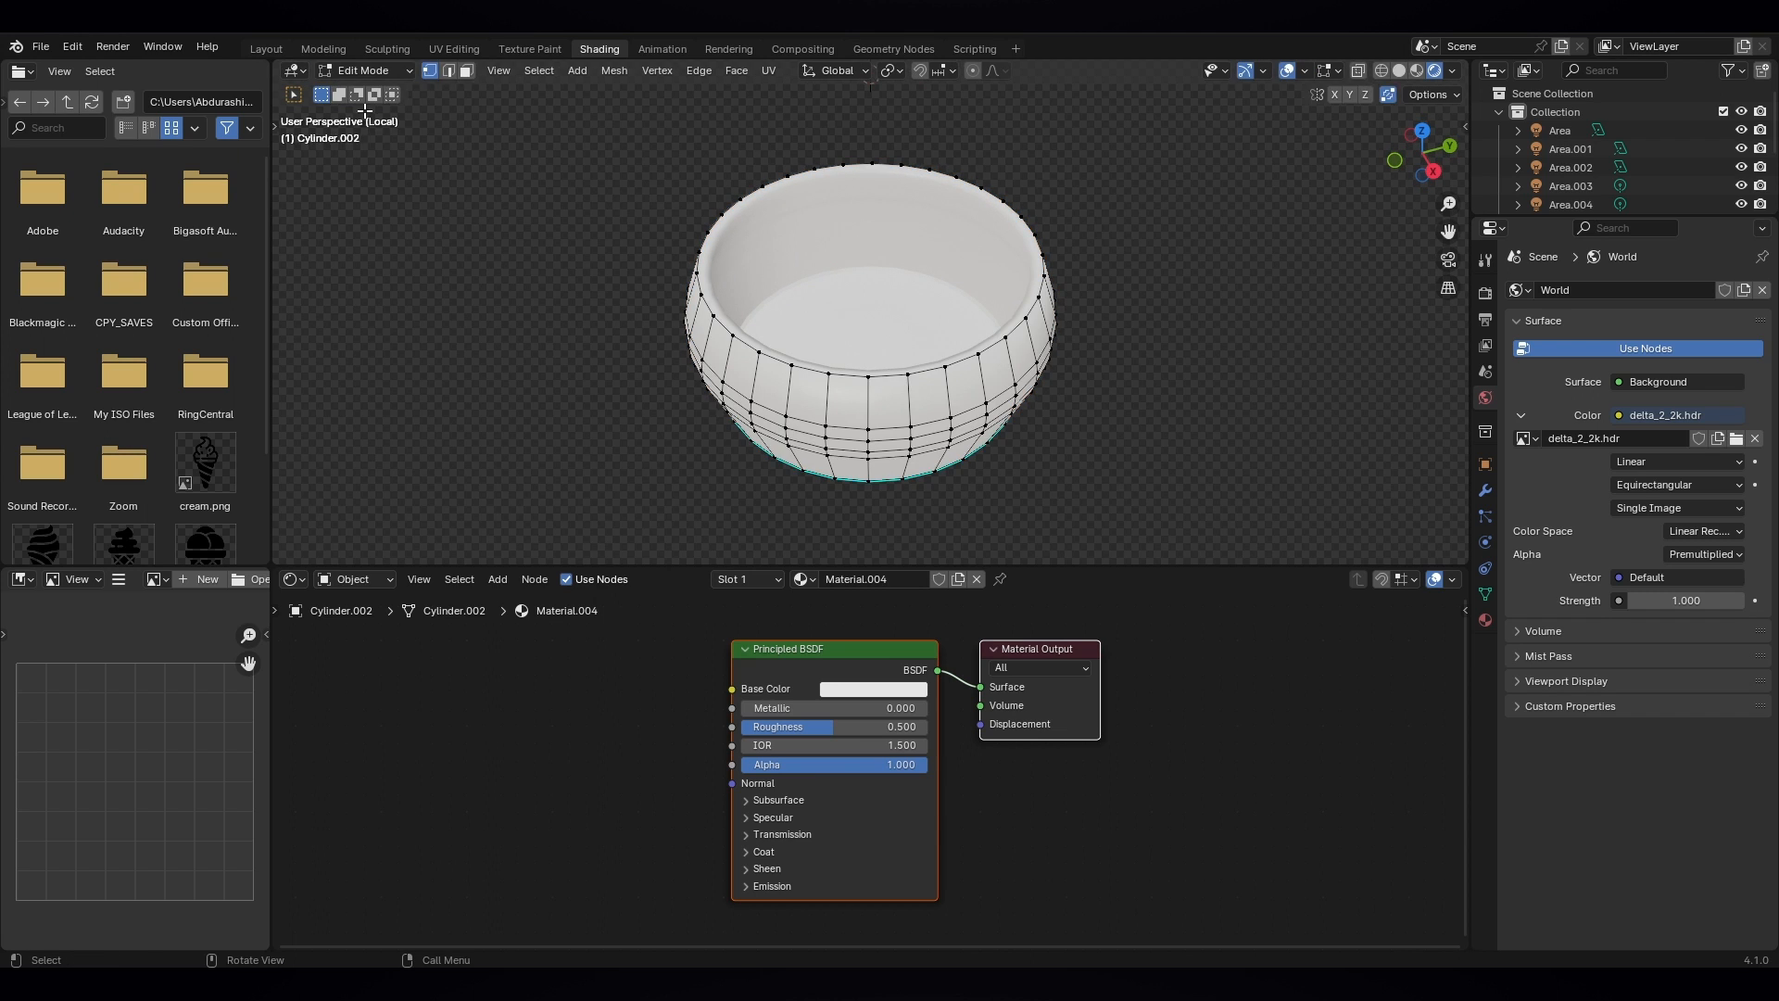
pyautogui.scroll(2, 870, 328)
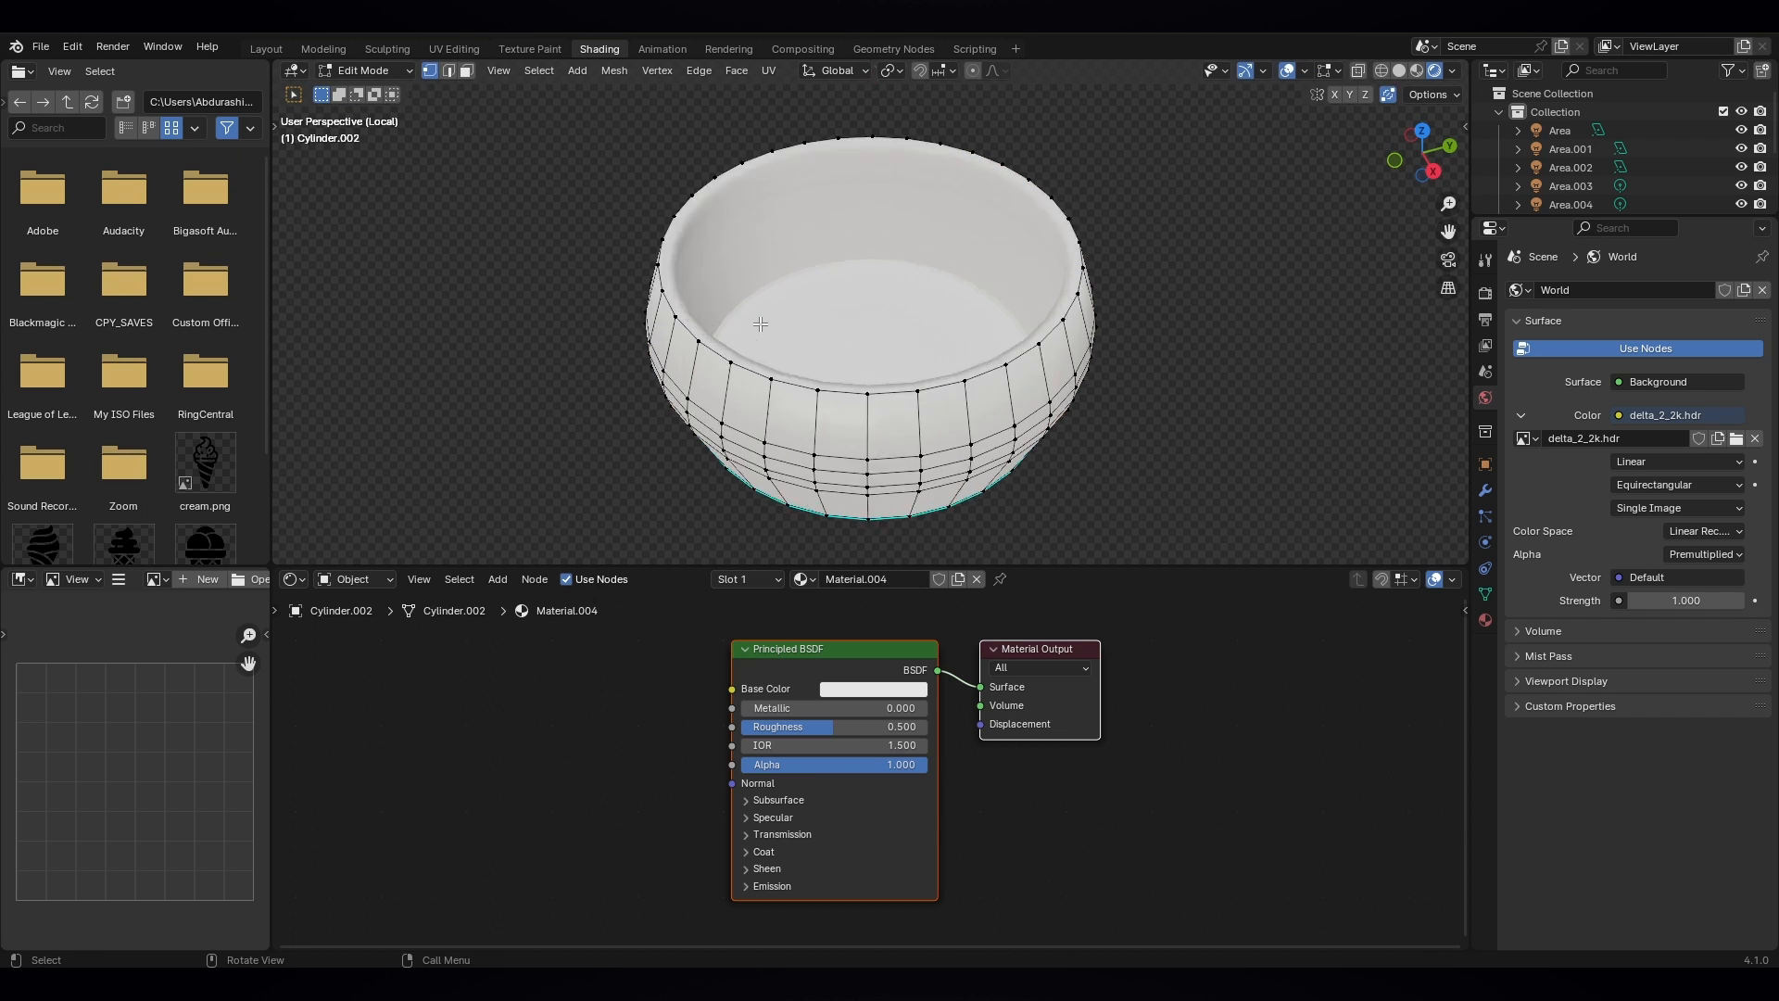
pyautogui.keyDown('alt'); pyautogui.click(758, 373); pyautogui.keyUp('alt')
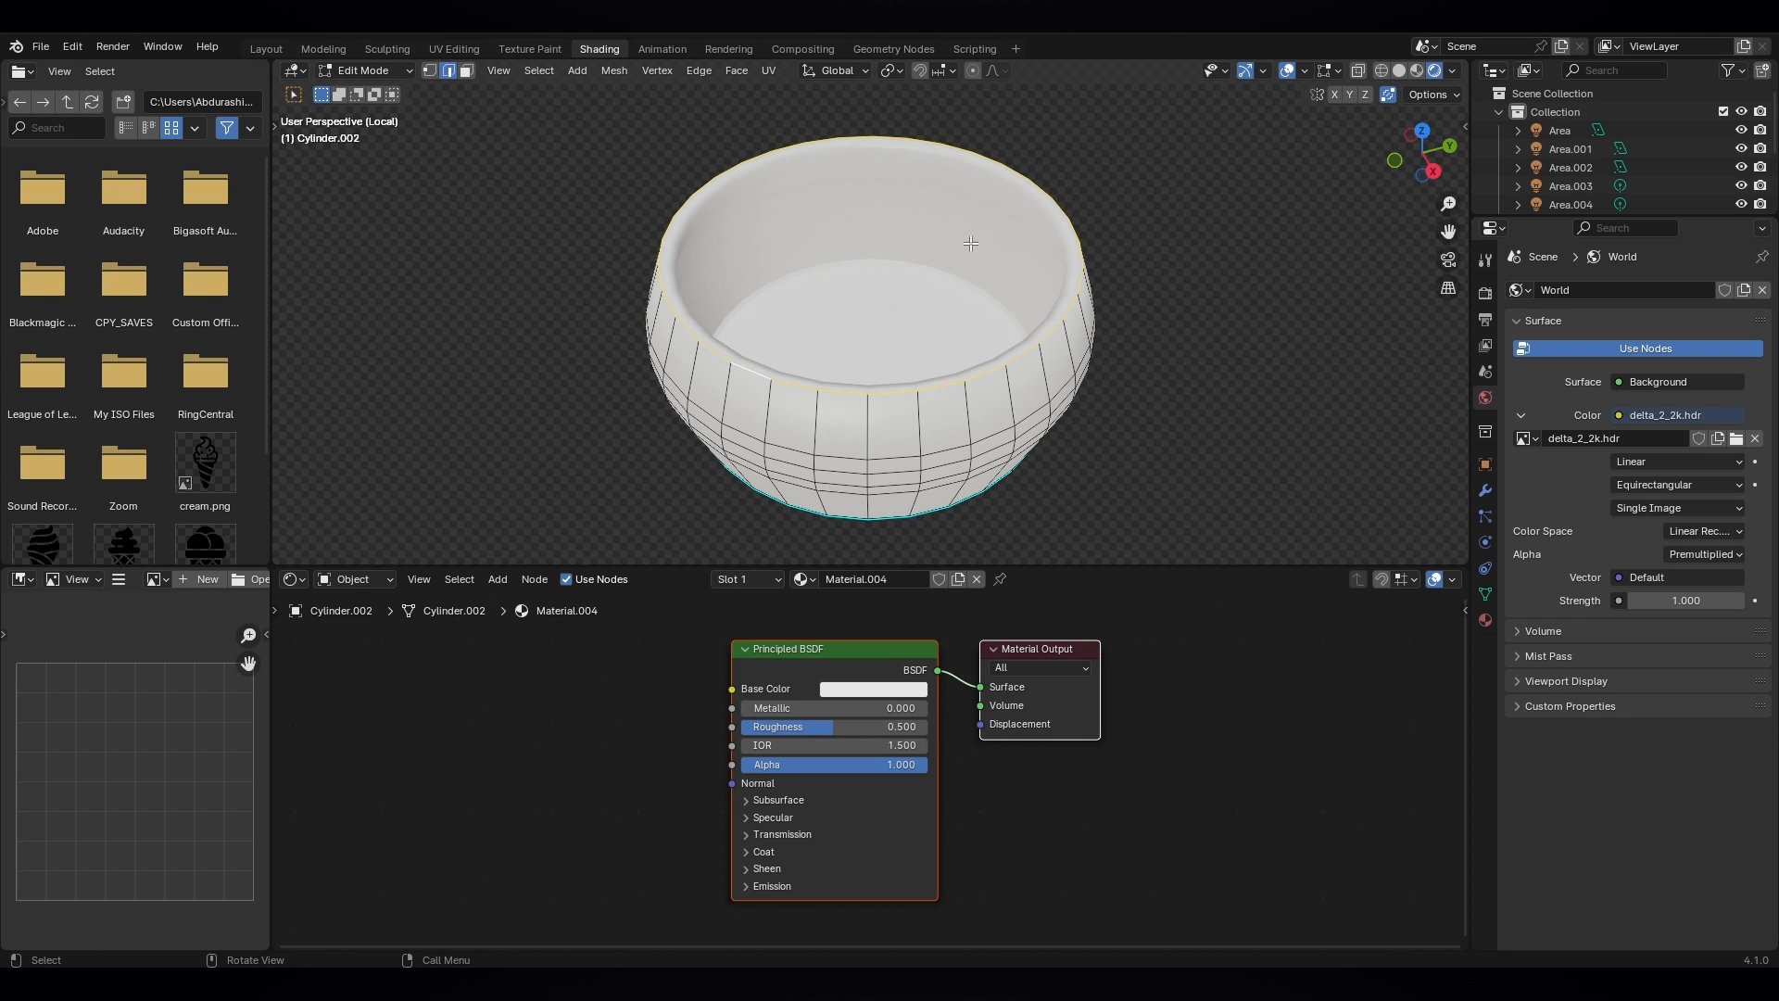
pyautogui.click(737, 71)
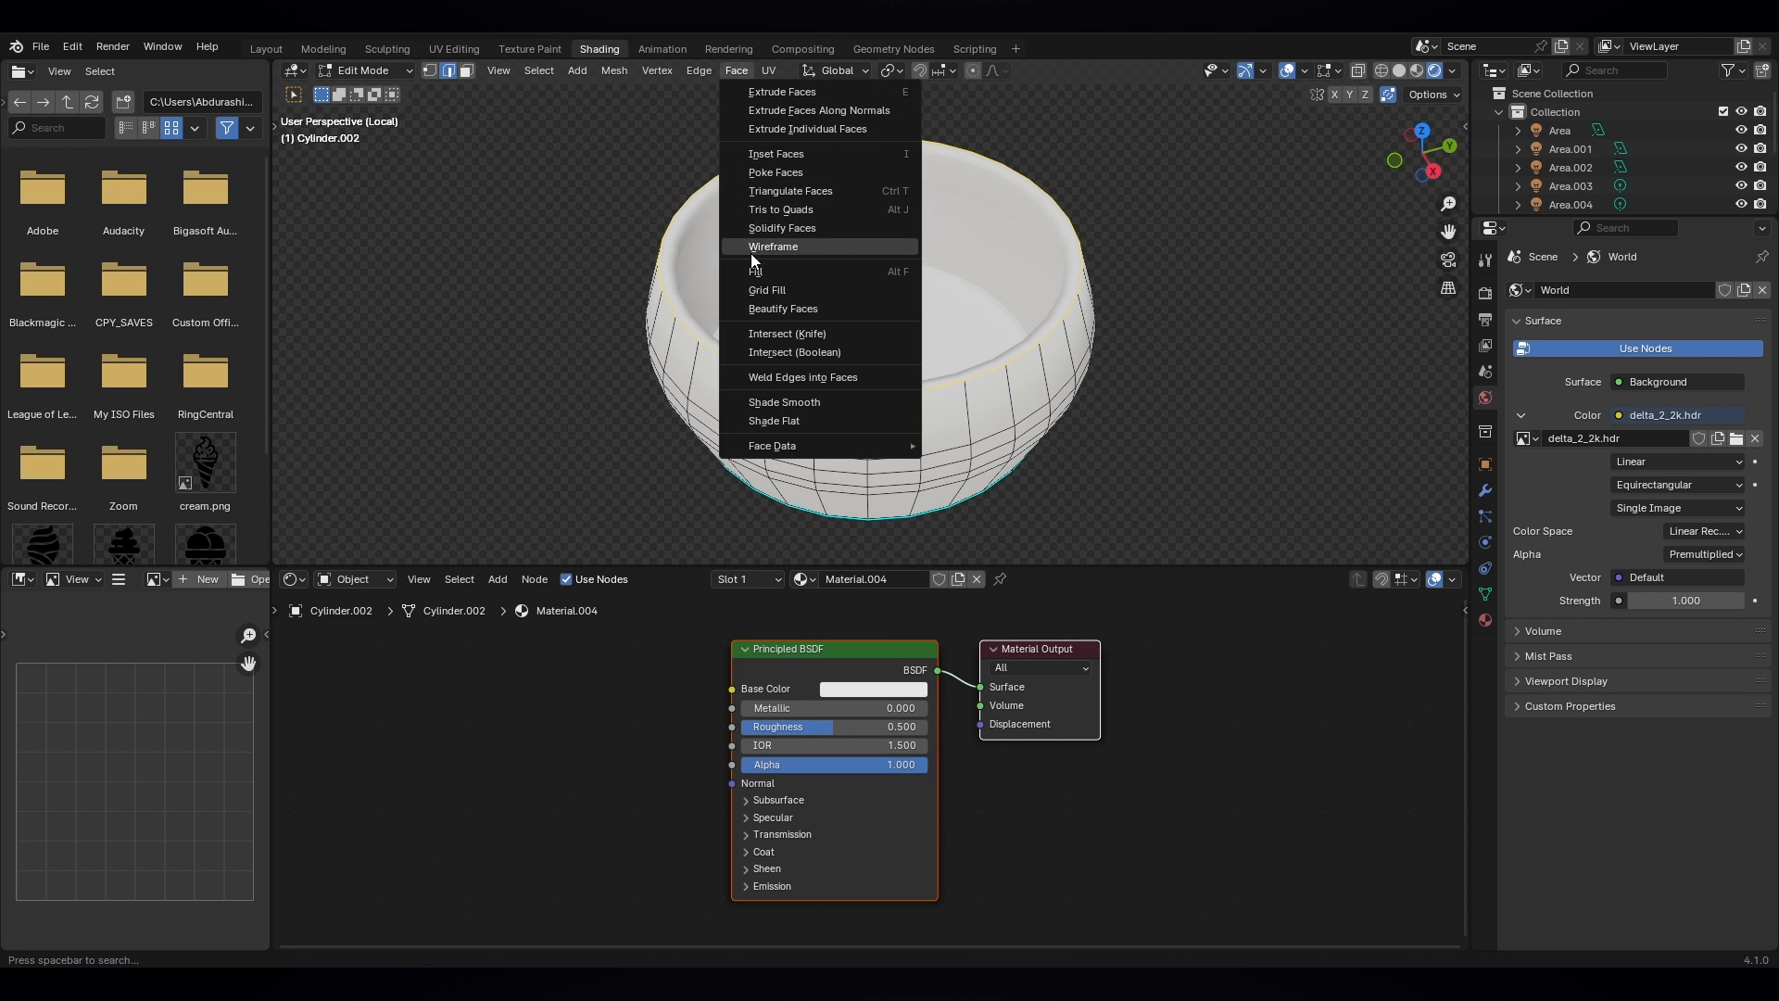
pyautogui.click(787, 293)
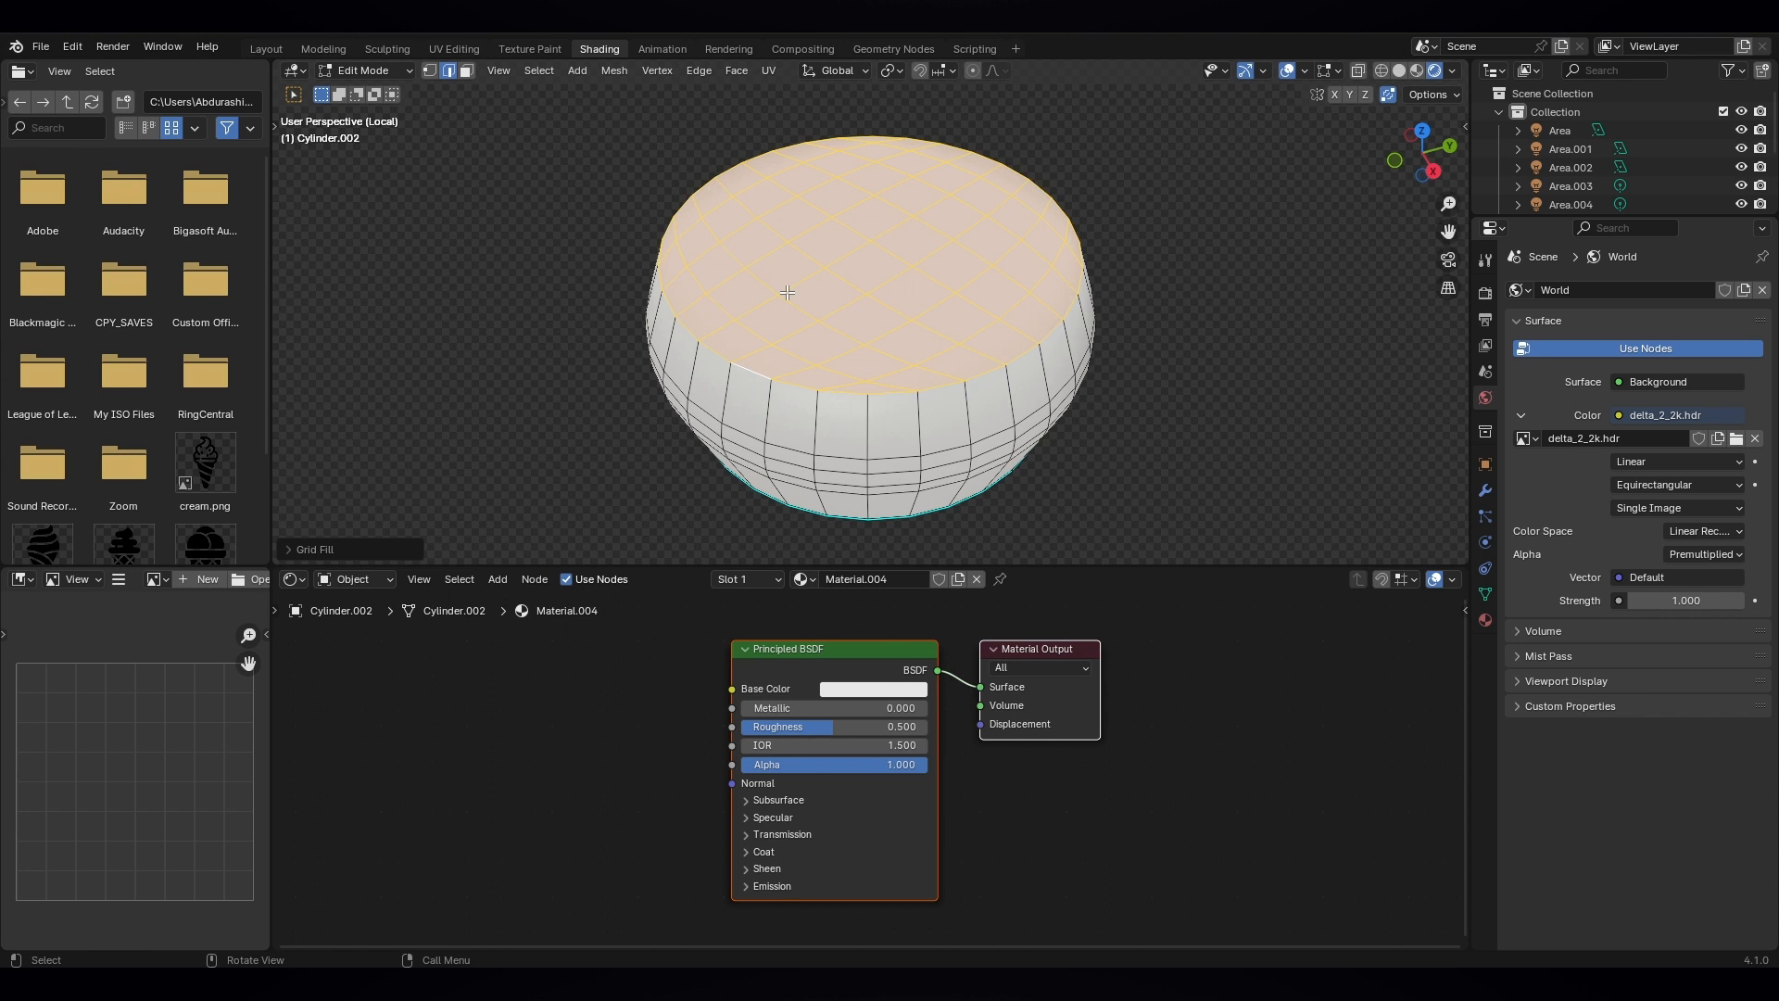
# - Enable proportional editing and raise a top-surface vertex near the rim by about 0.07 m with a proportional size of about 0.62 m
pyautogui.moveTo(868, 320); pyautogui.dragTo(892, 265, button='middle')
pyautogui.moveTo(828, 192); pyautogui.dragTo(803, 292, button='middle')
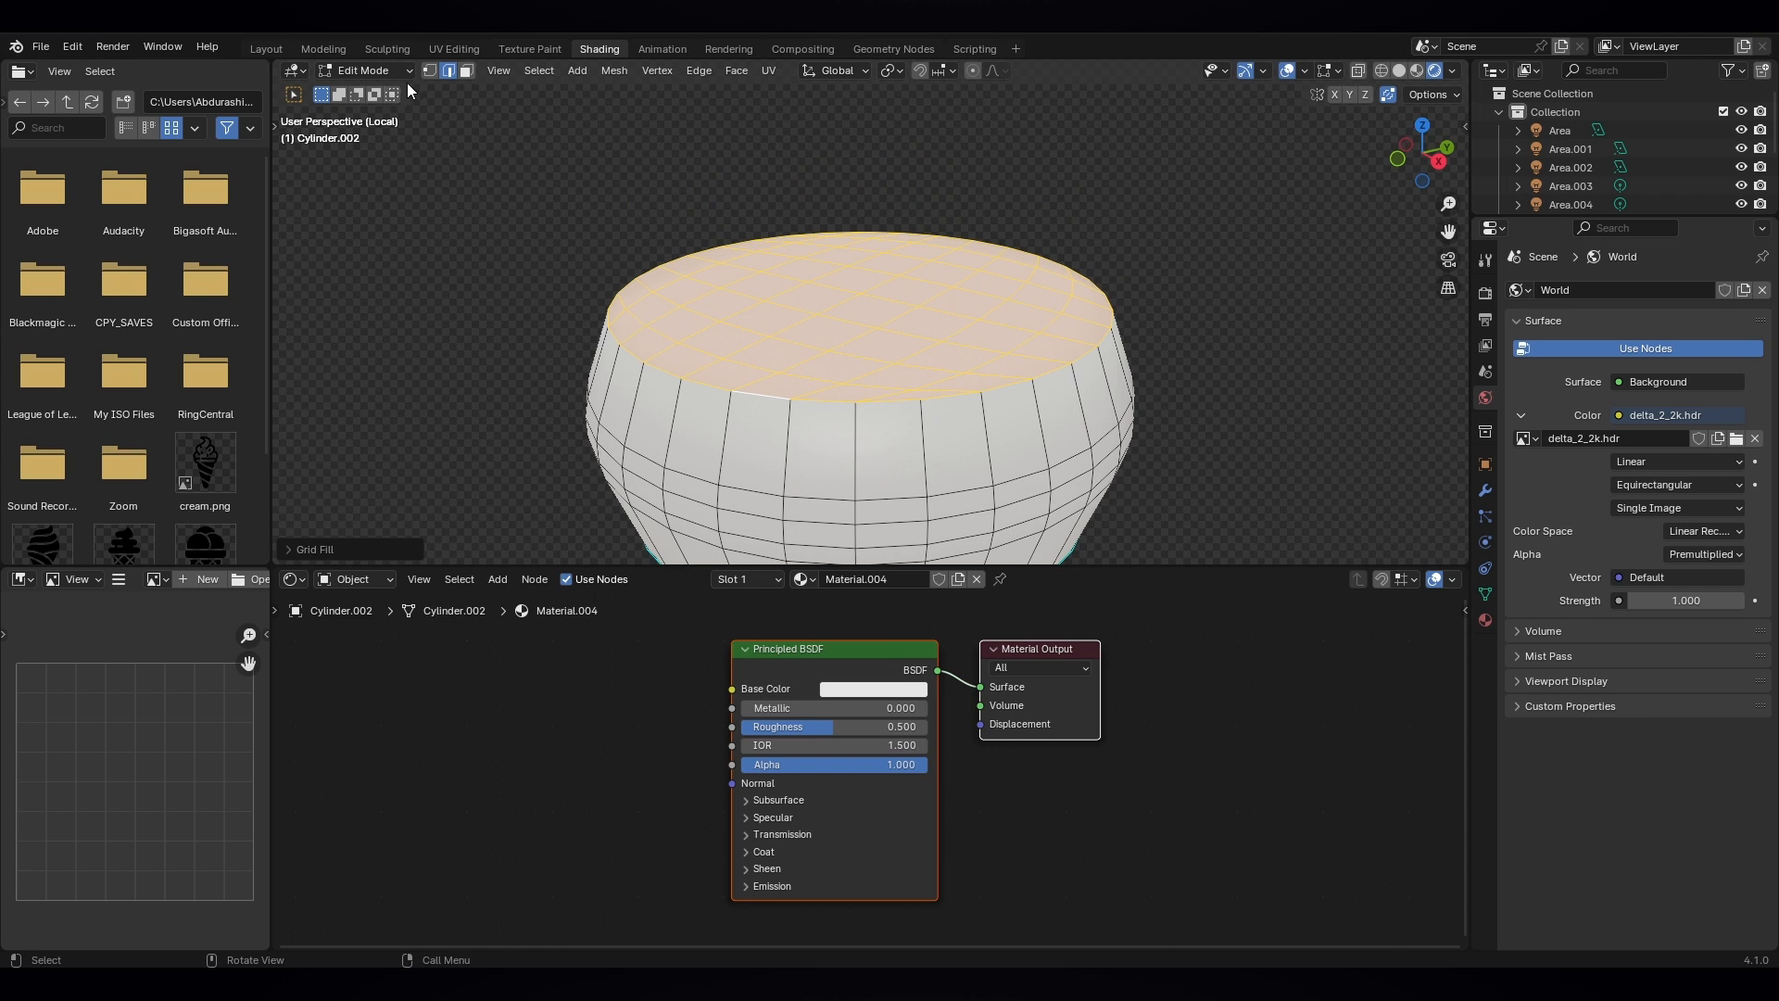
pyautogui.click(428, 70)
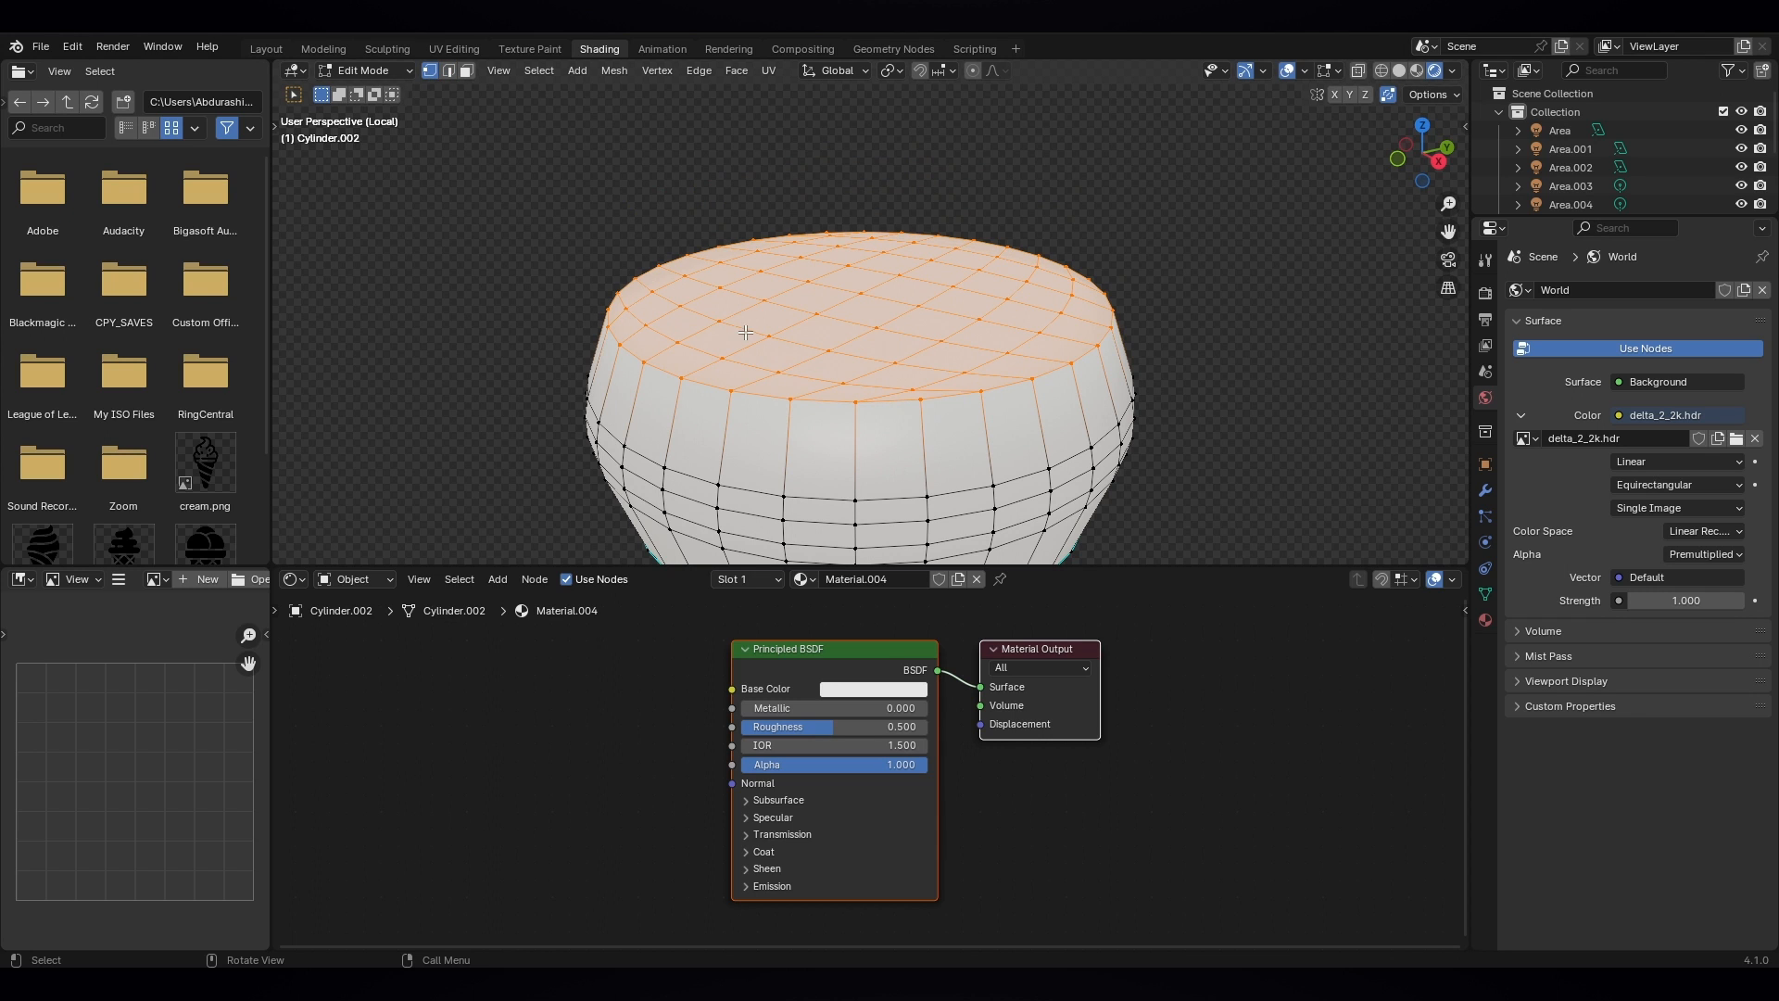
pyautogui.click(686, 276)
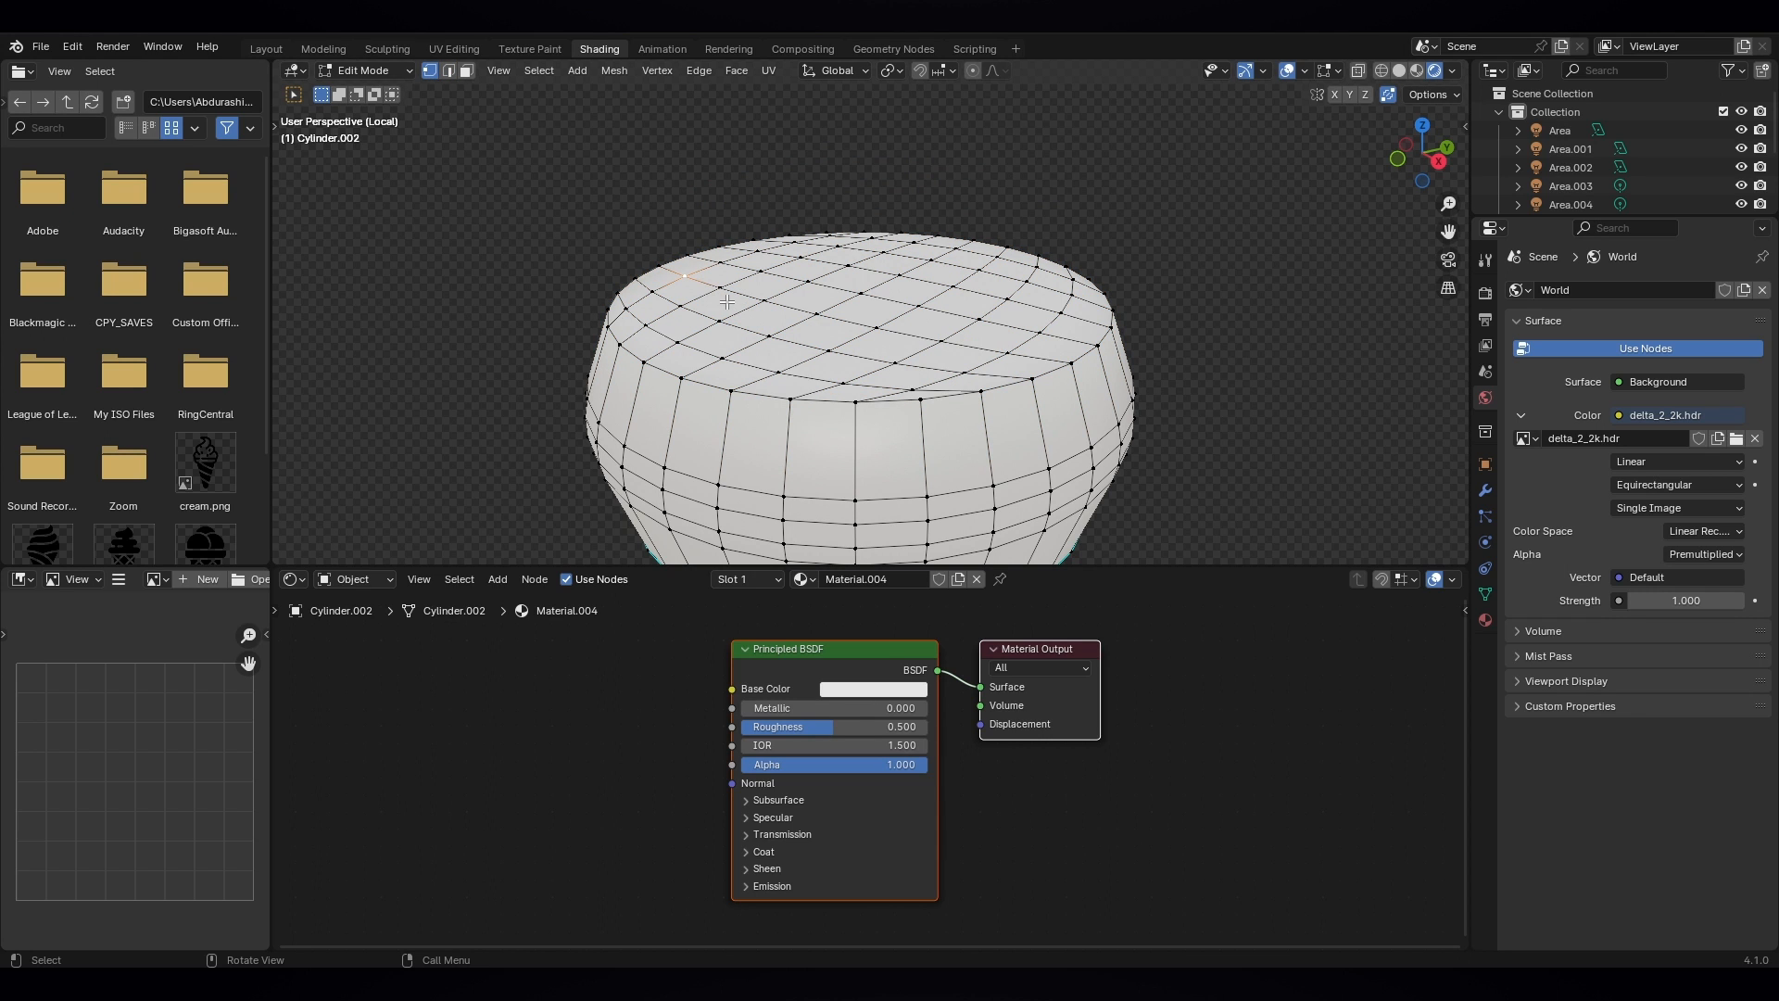
pyautogui.click(973, 70)
pyautogui.scroll(-1, 690, 289)
pyautogui.press('g')
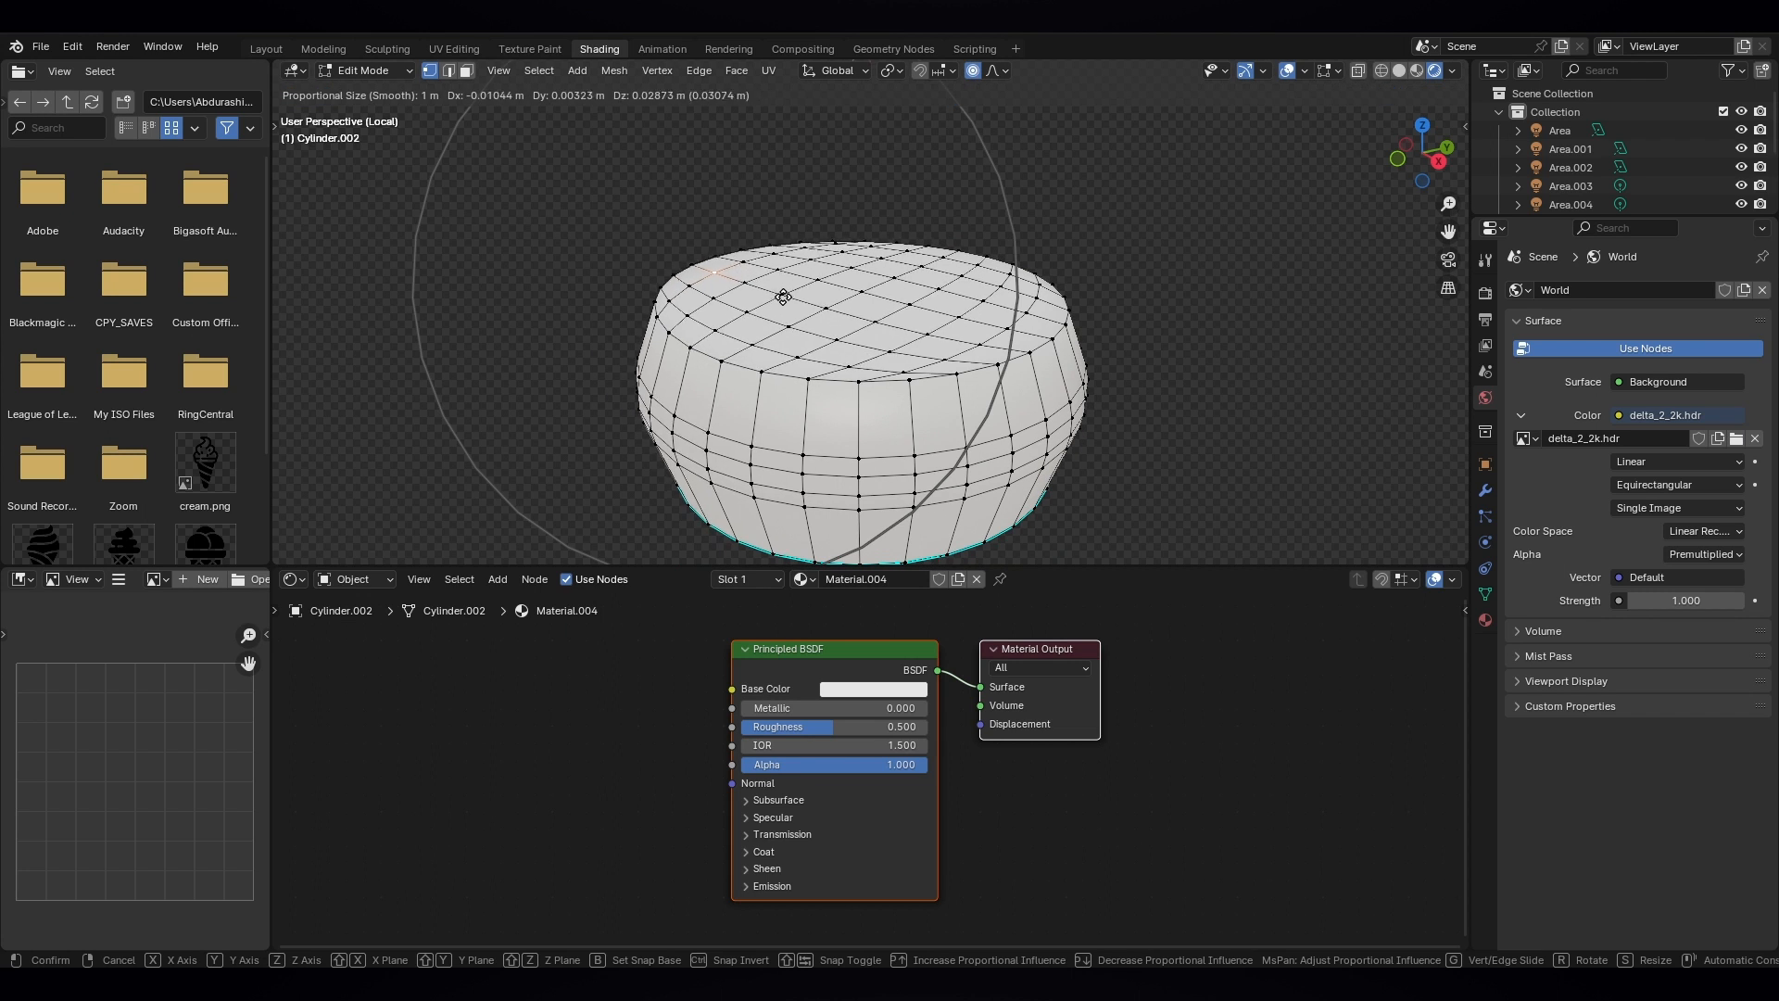
pyautogui.scroll(5, 793, 286)
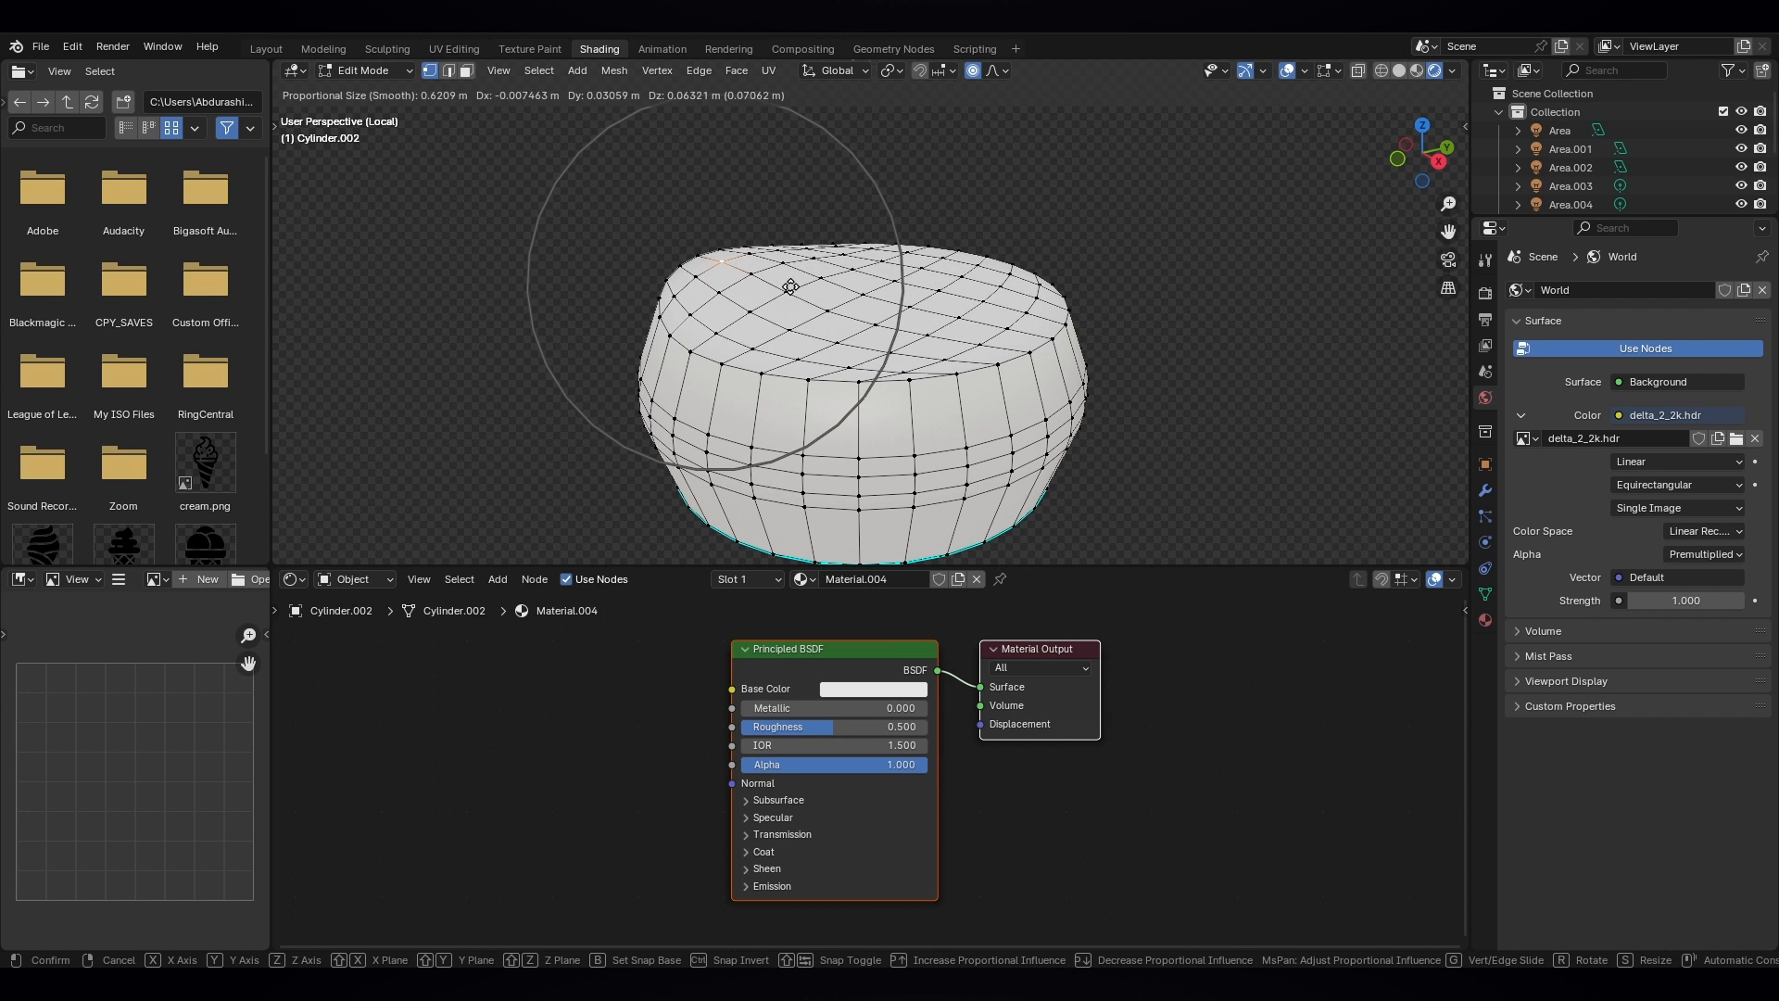
pyautogui.click(792, 286)
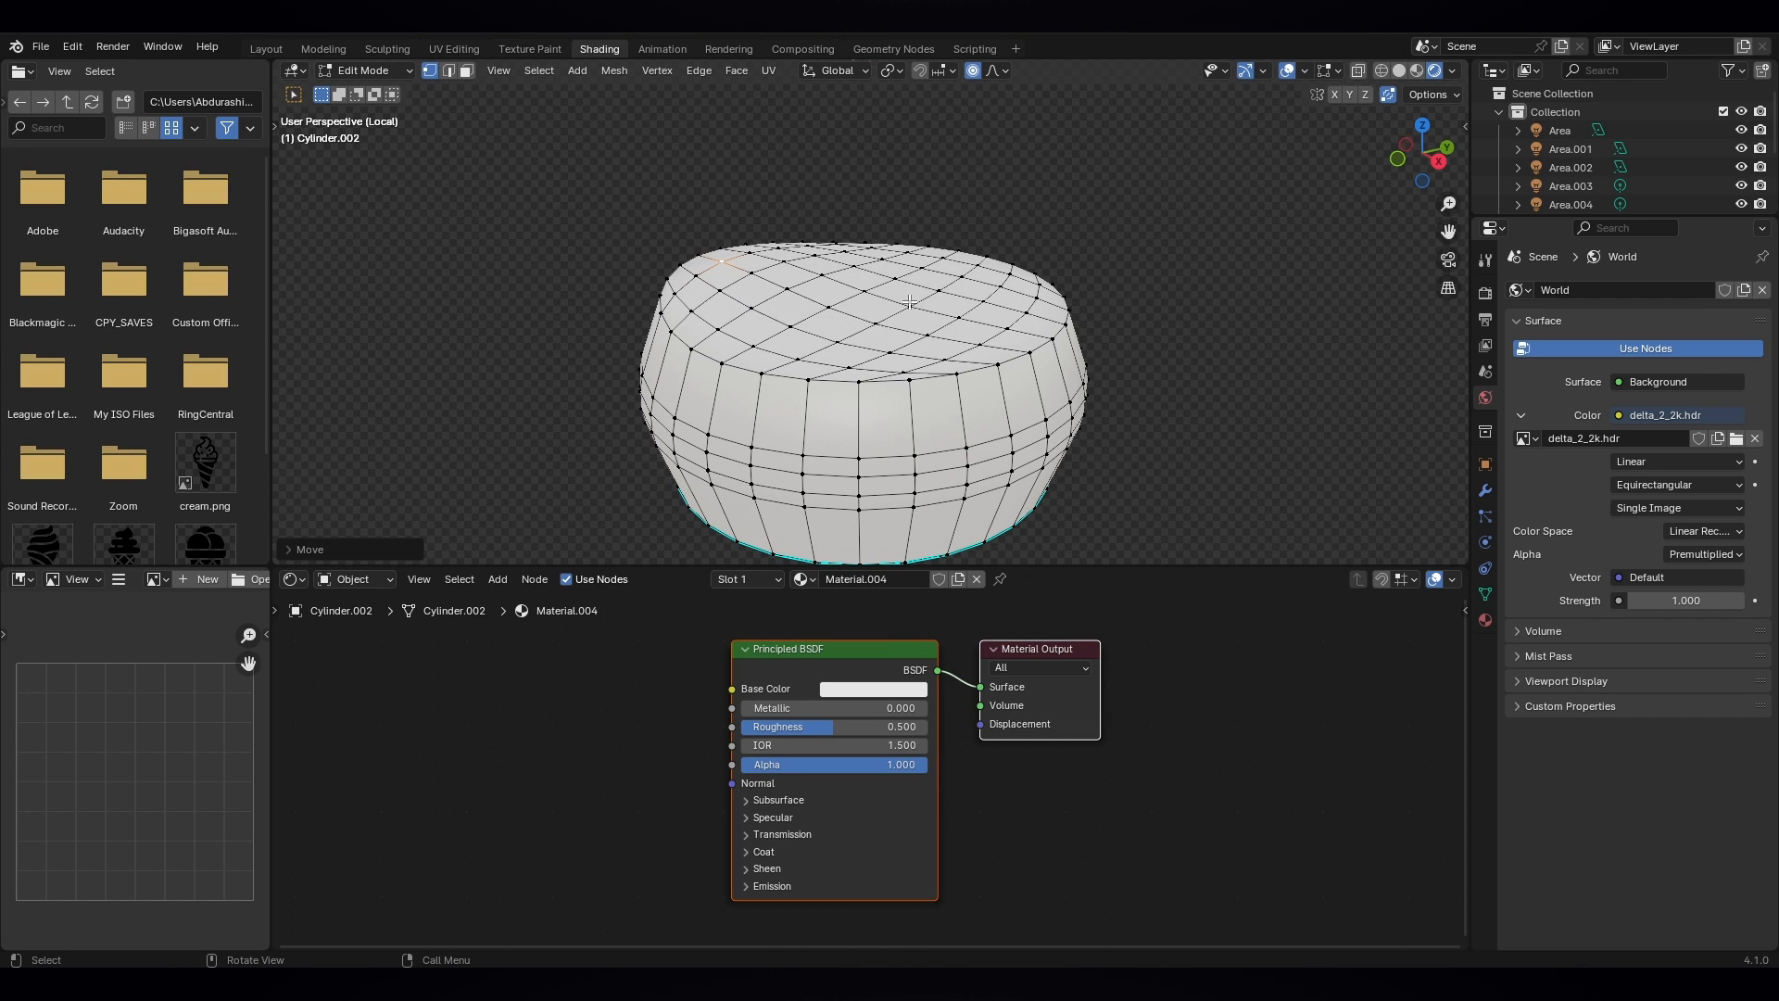
# - Raise another vertex toward the back of the liquid's top surface by about 0.11 m with a proportional size of about 0.39 m
pyautogui.click(923, 266)
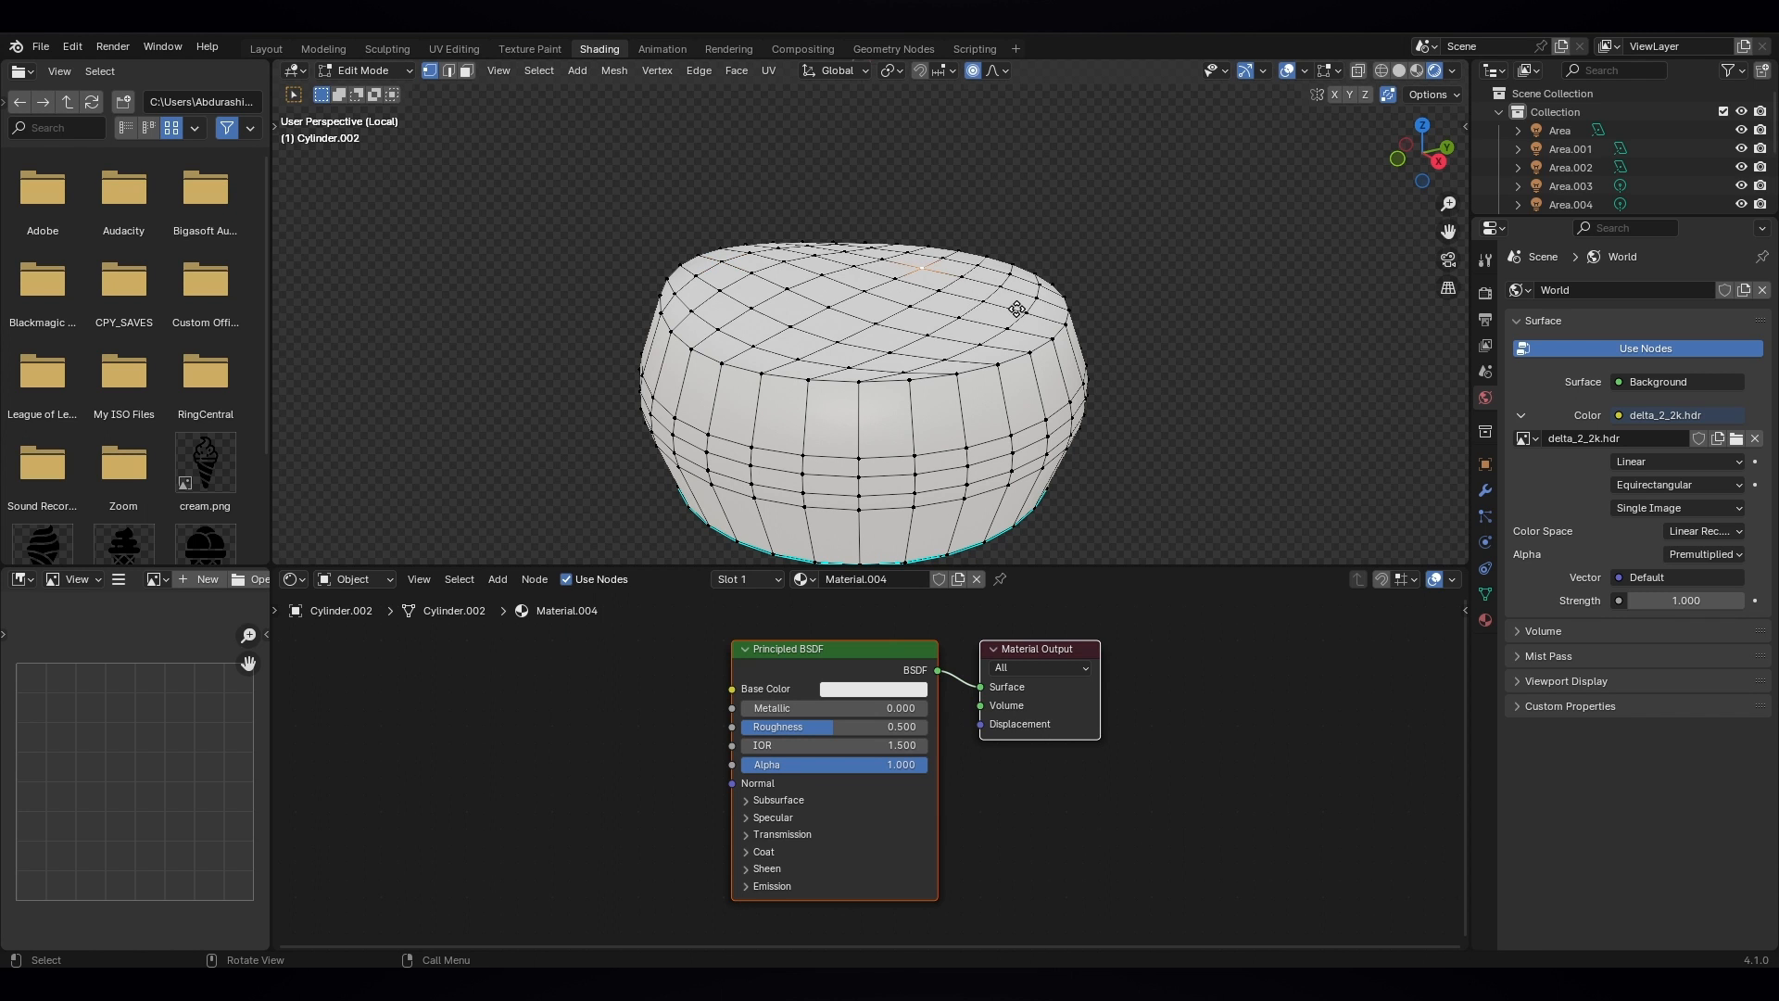
pyautogui.press('g')
pyautogui.scroll(2, 1013, 306)
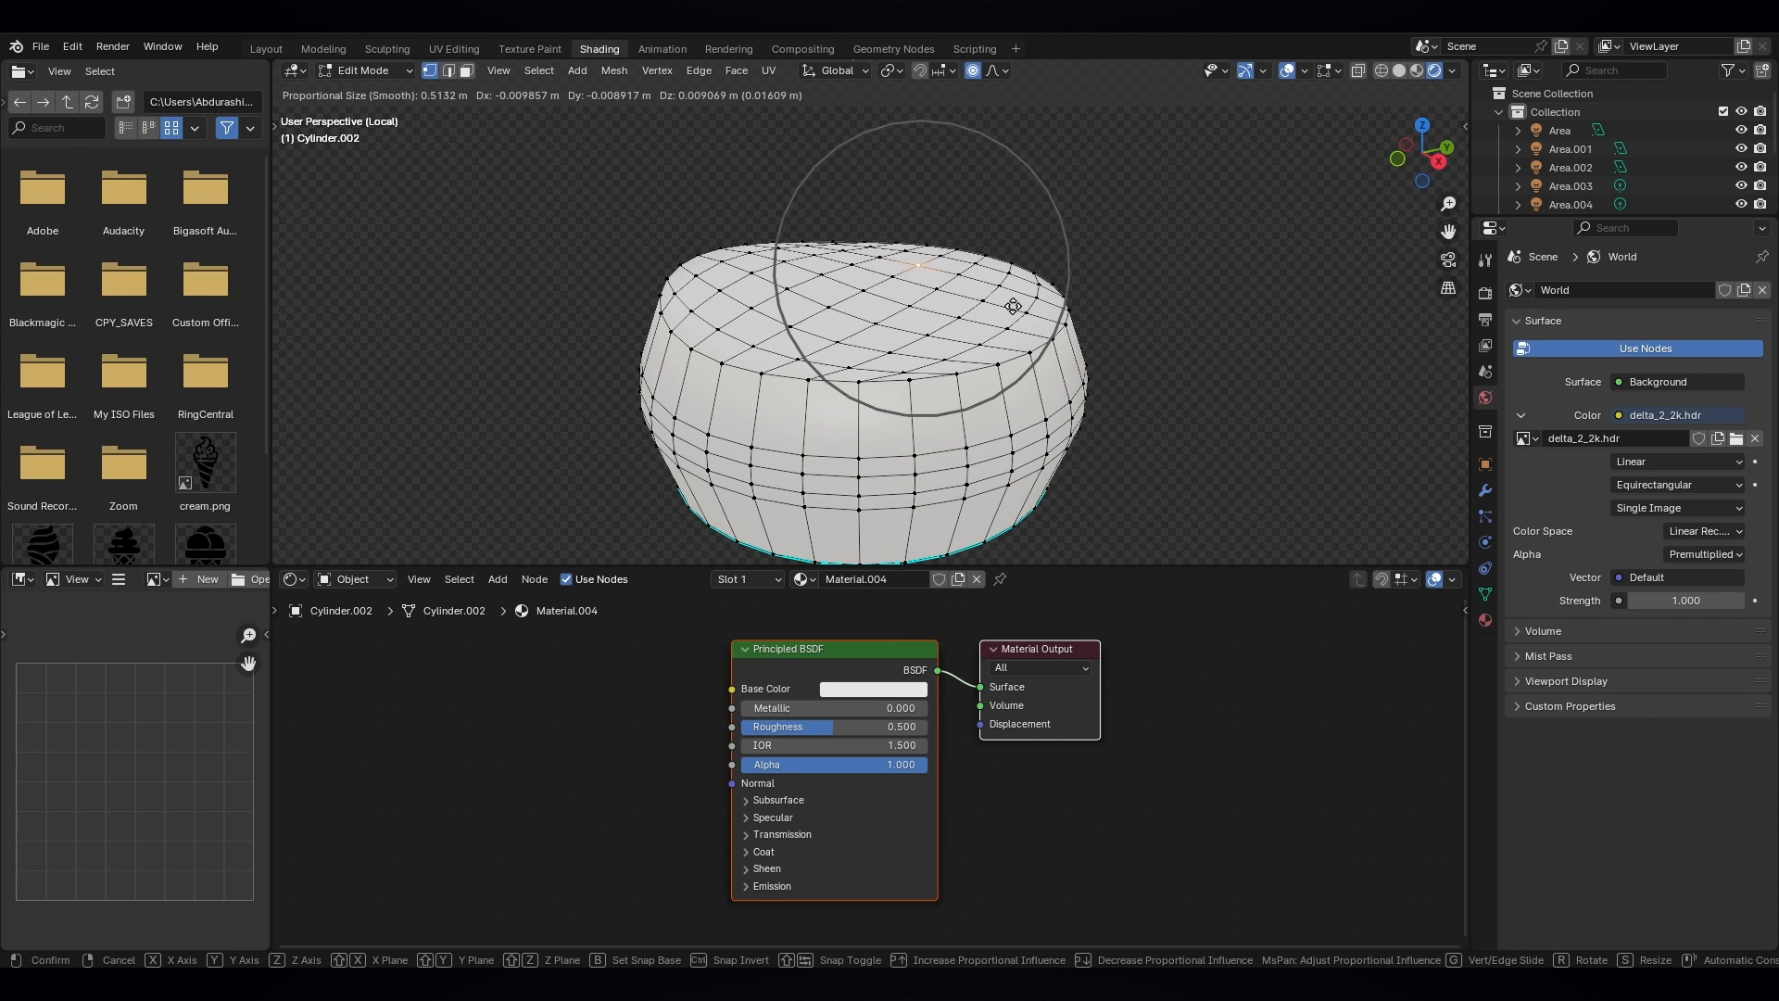
pyautogui.scroll(2, 1013, 307)
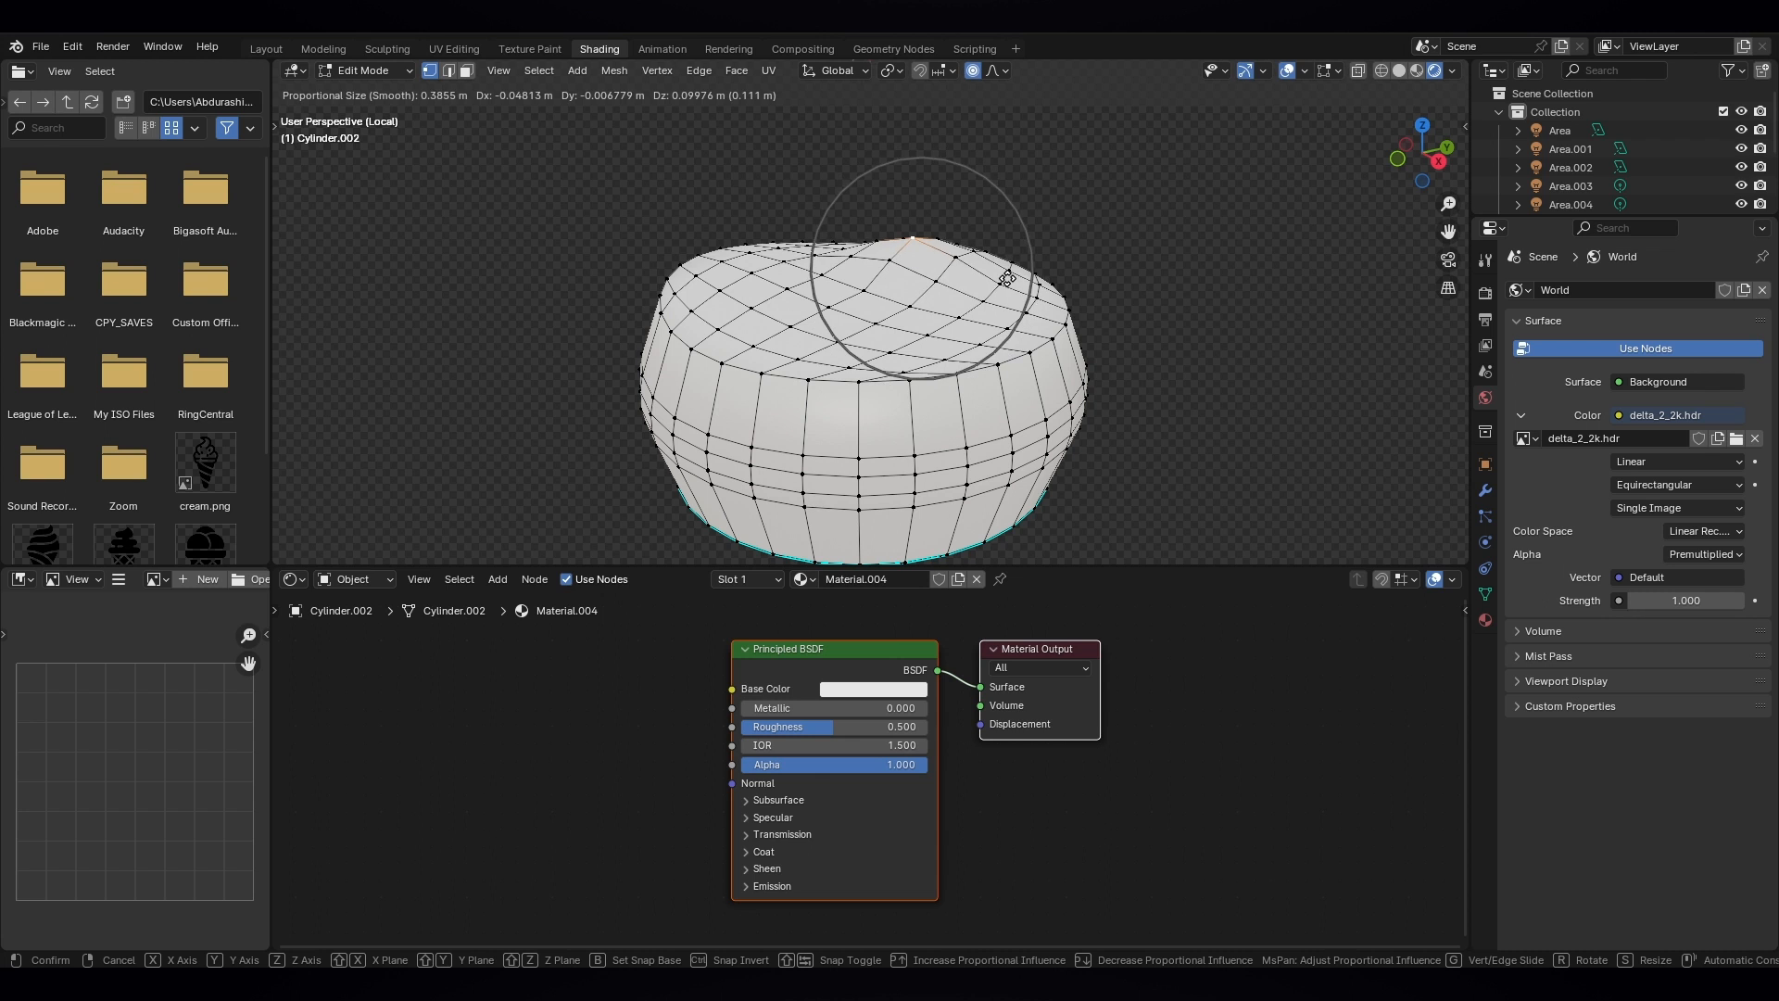
pyautogui.click(1005, 278)
# - Raise a third top-surface vertex near the rim along Z and lower a vertex in front of it by about 0.09 m along Z
pyautogui.moveTo(906, 343); pyautogui.dragTo(1015, 276, button='middle')
pyautogui.press('g')
pyautogui.press('z')
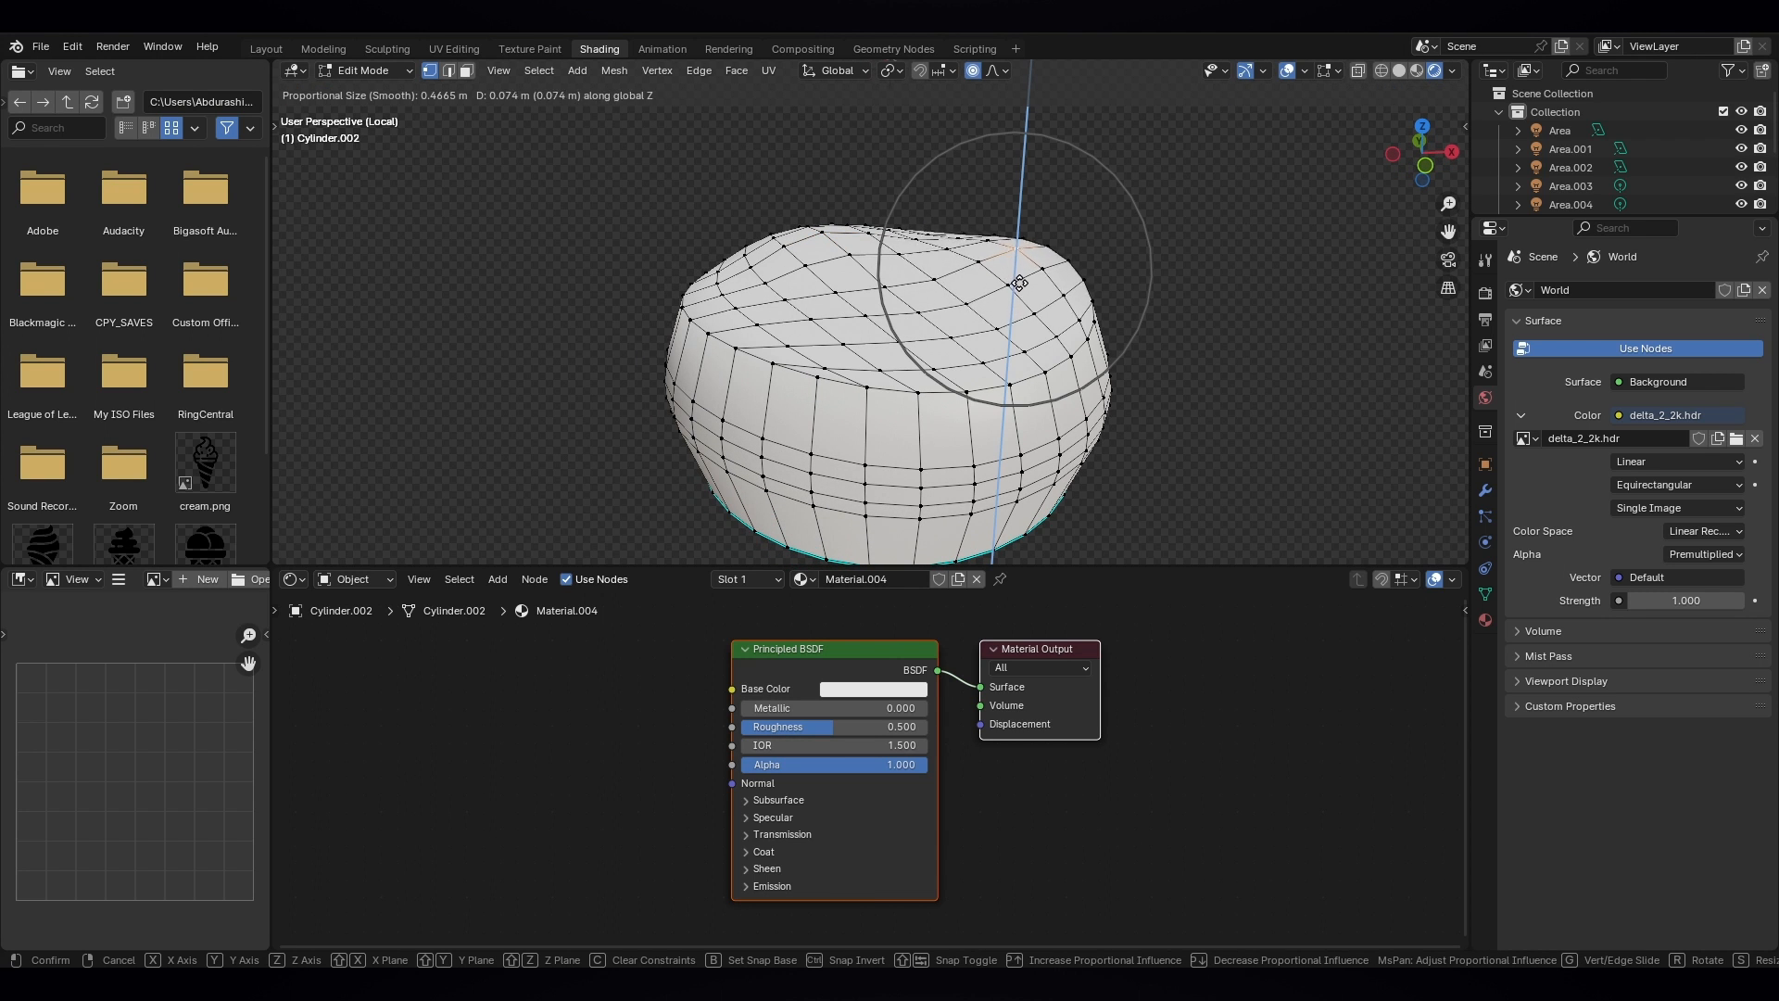
pyautogui.click(1017, 302)
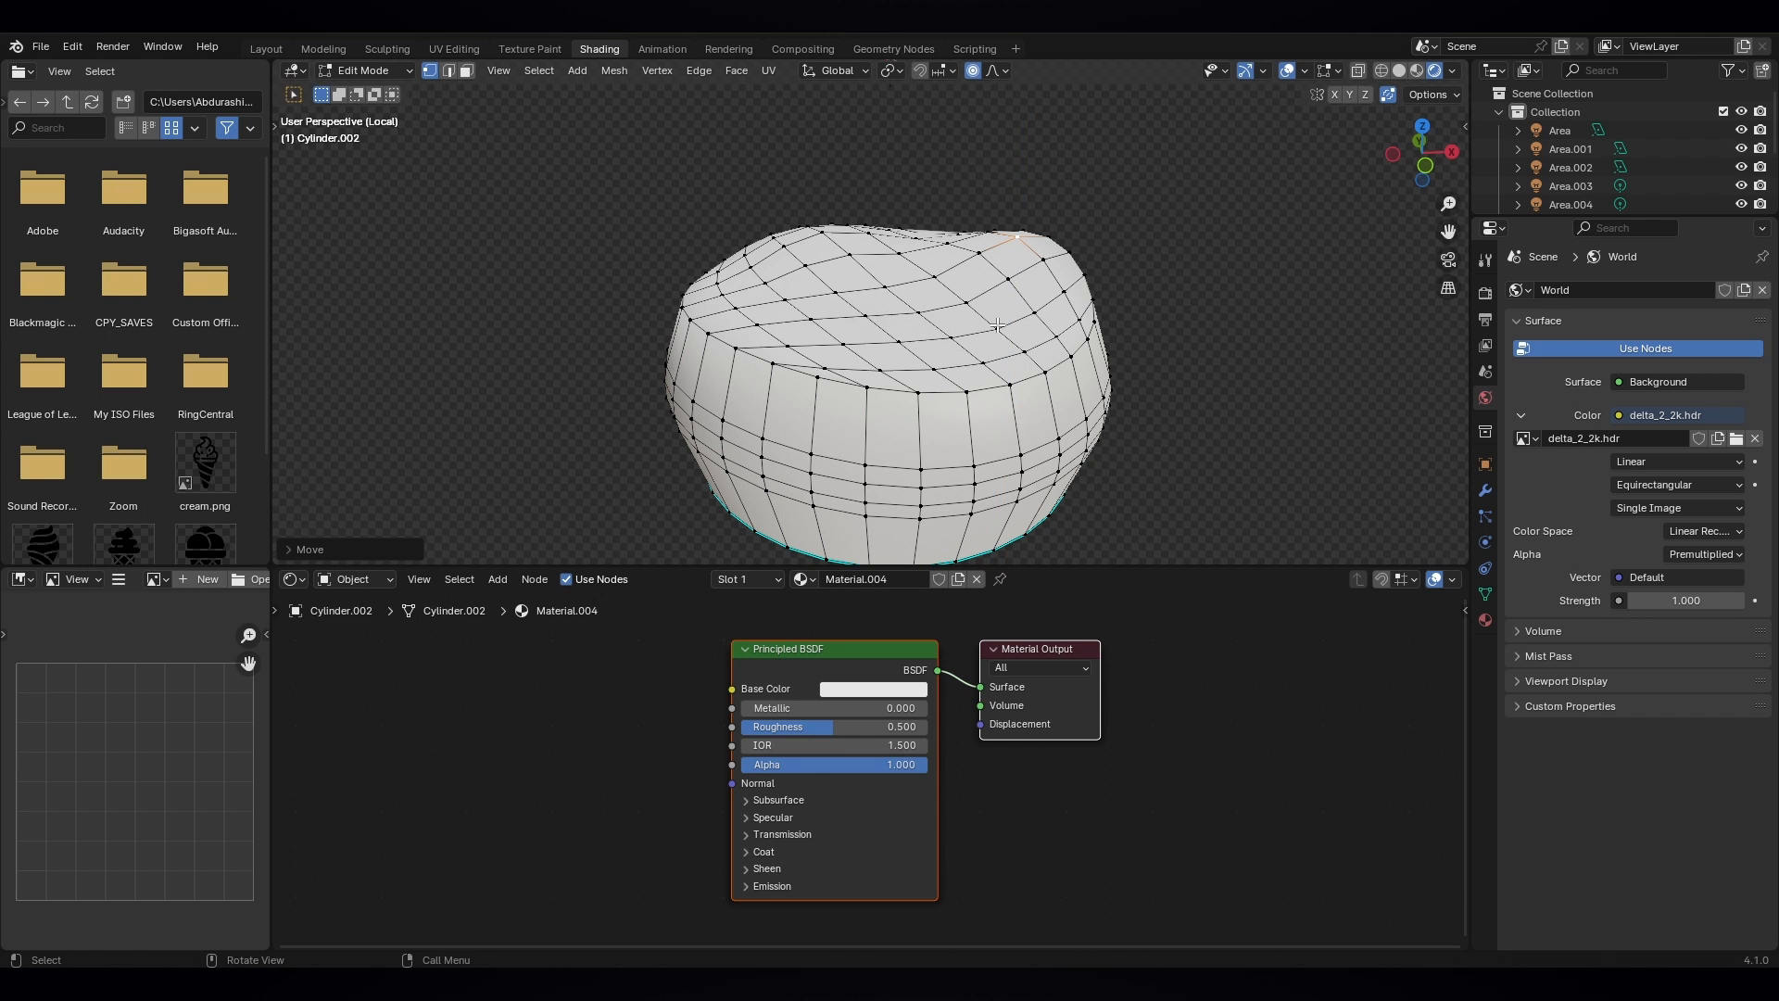
pyautogui.press('g')
pyautogui.press('z')
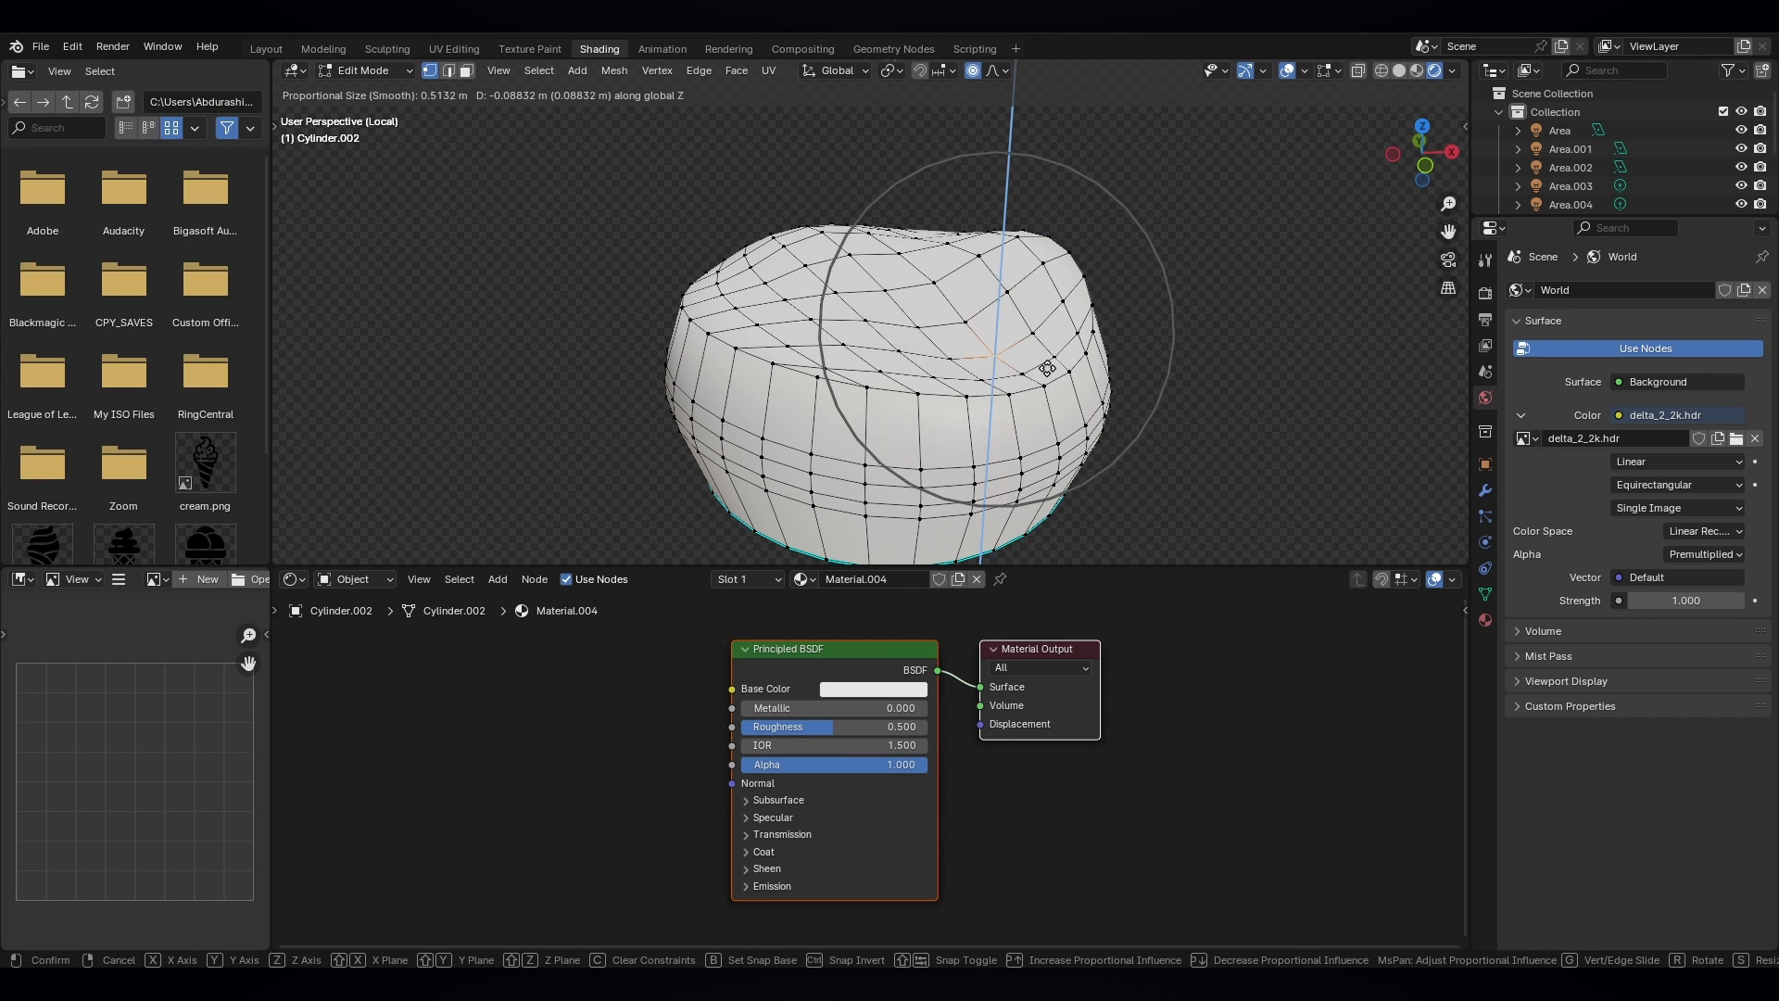
pyautogui.scroll(2, 1047, 368)
pyautogui.click(1047, 368)
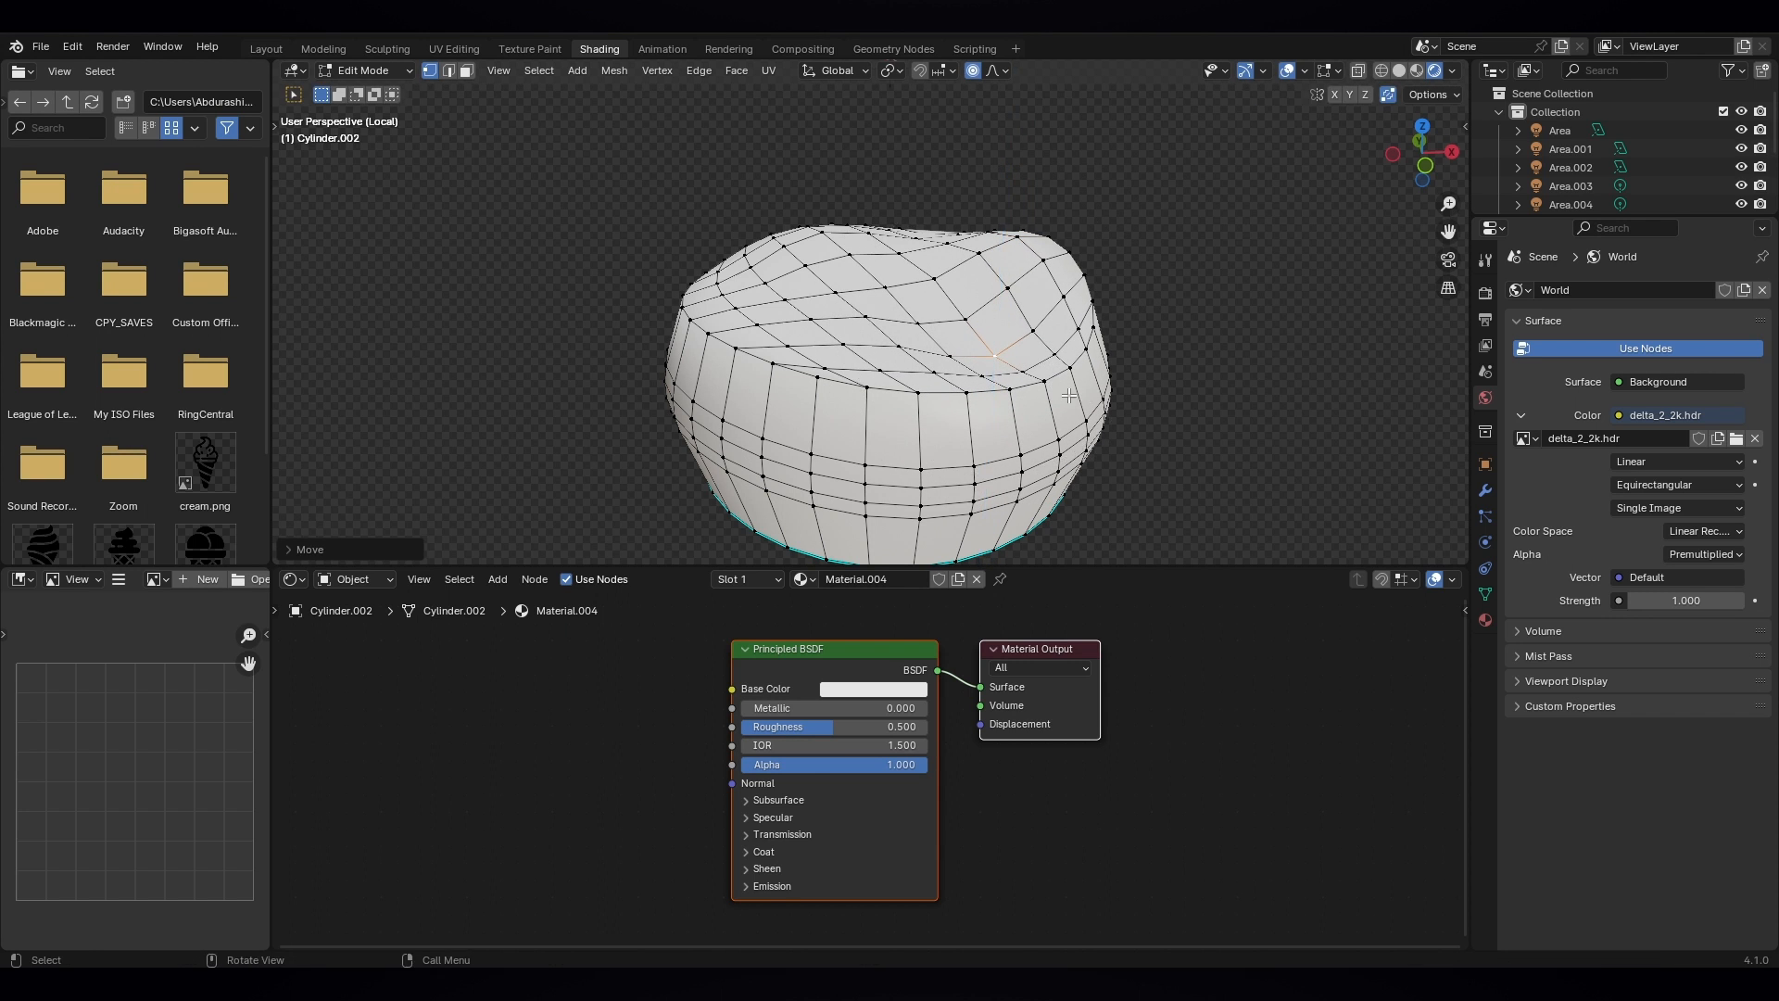
pyautogui.moveTo(1070, 394); pyautogui.dragTo(1021, 371, button='middle')
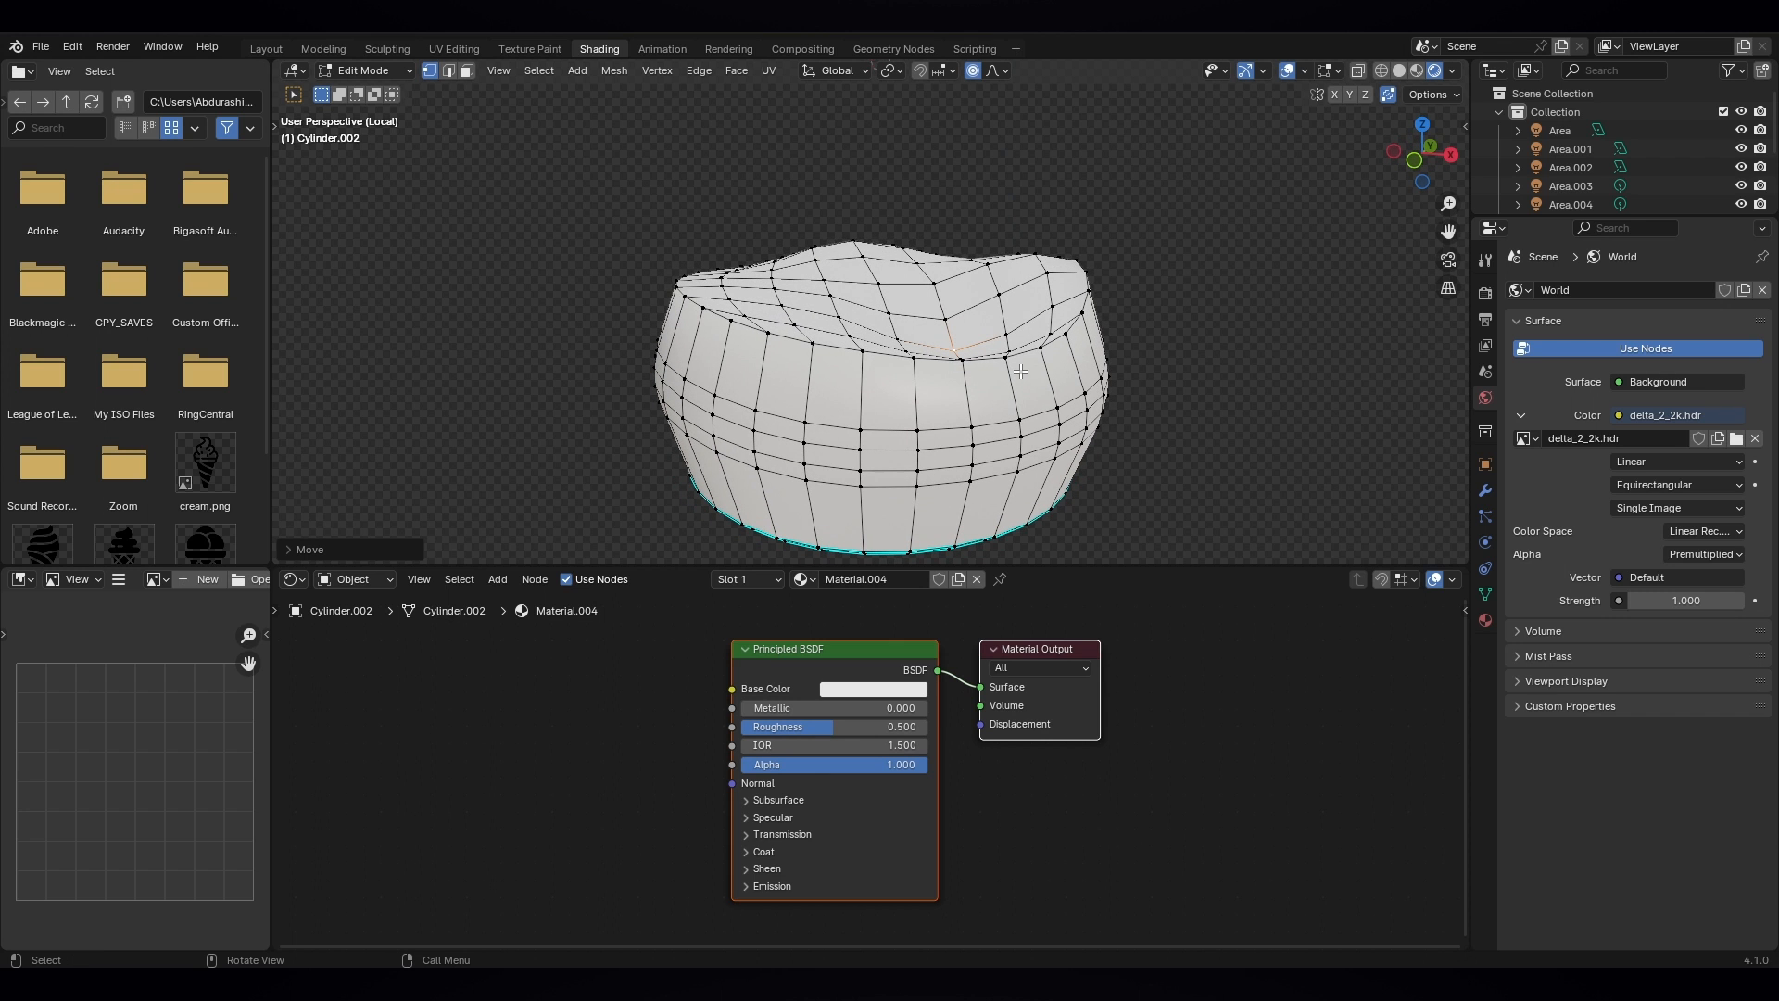
# - Return to Object Mode and apply Shade Smooth to the wavy liquid piece
pyautogui.click(367, 71)
pyautogui.click(371, 88)
pyautogui.rightClick(899, 338)
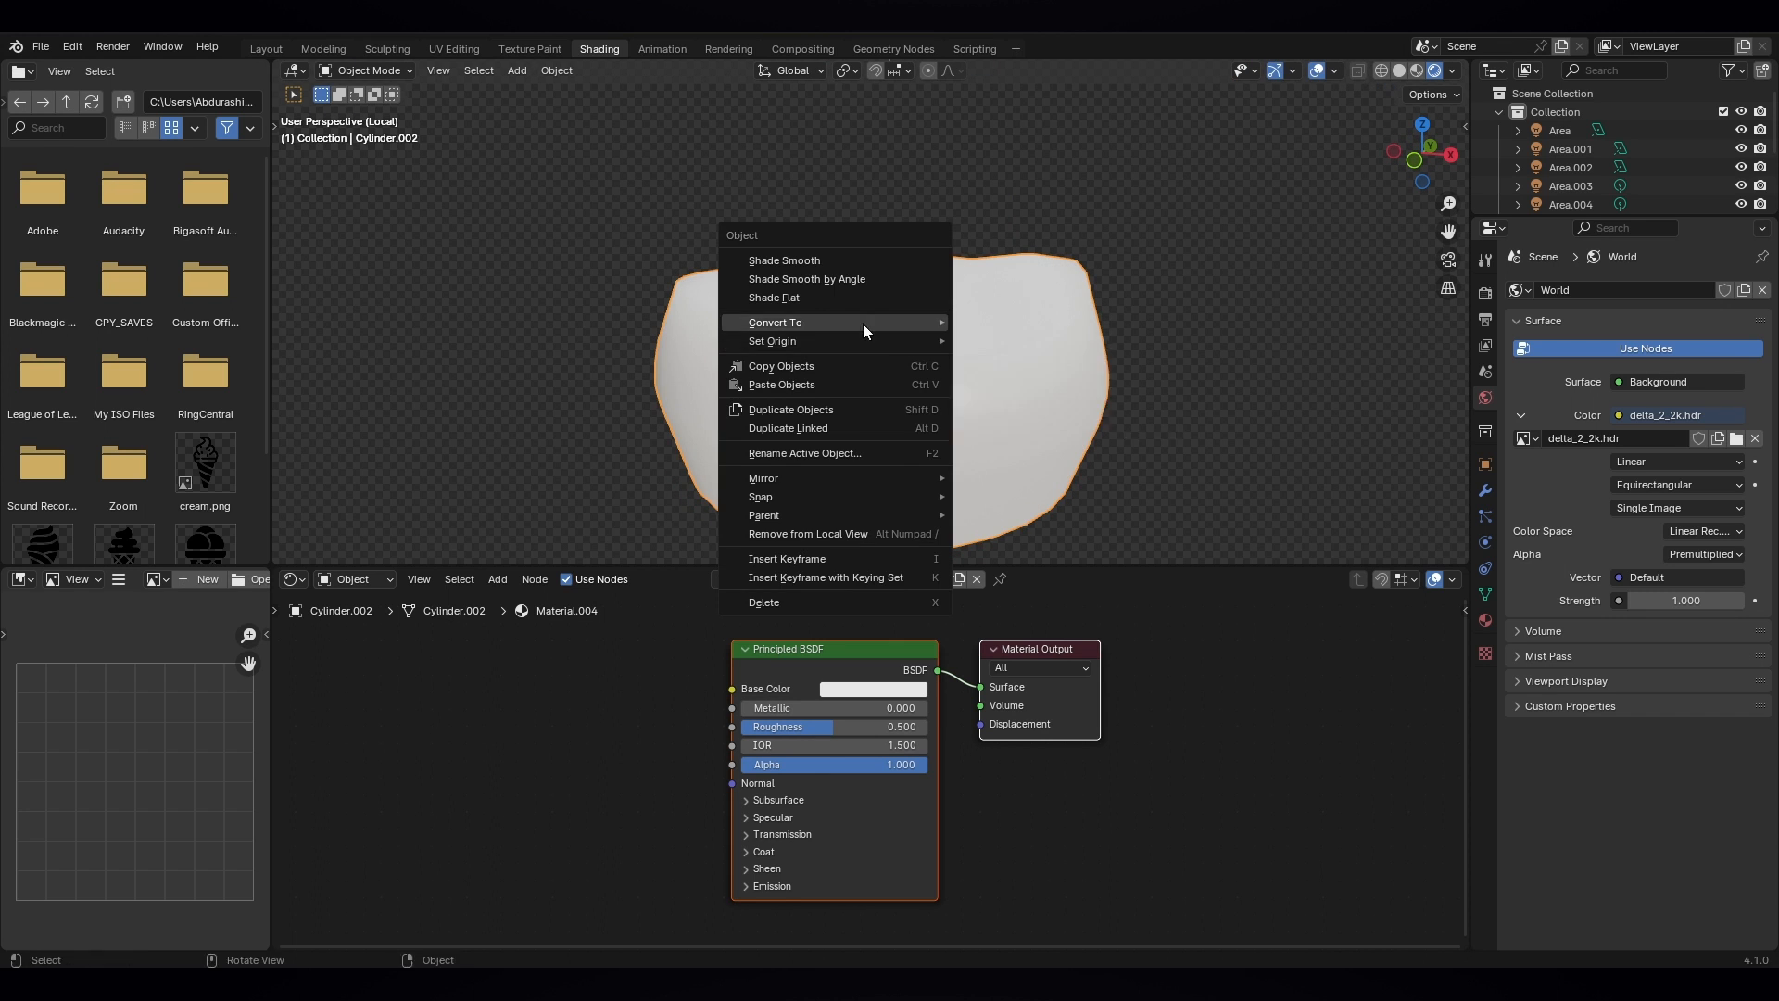
pyautogui.click(851, 277)
pyautogui.moveTo(851, 275); pyautogui.dragTo(863, 362, button='middle')
pyautogui.rightClick(877, 370)
pyautogui.click(827, 349)
pyautogui.scroll(-2, 863, 365)
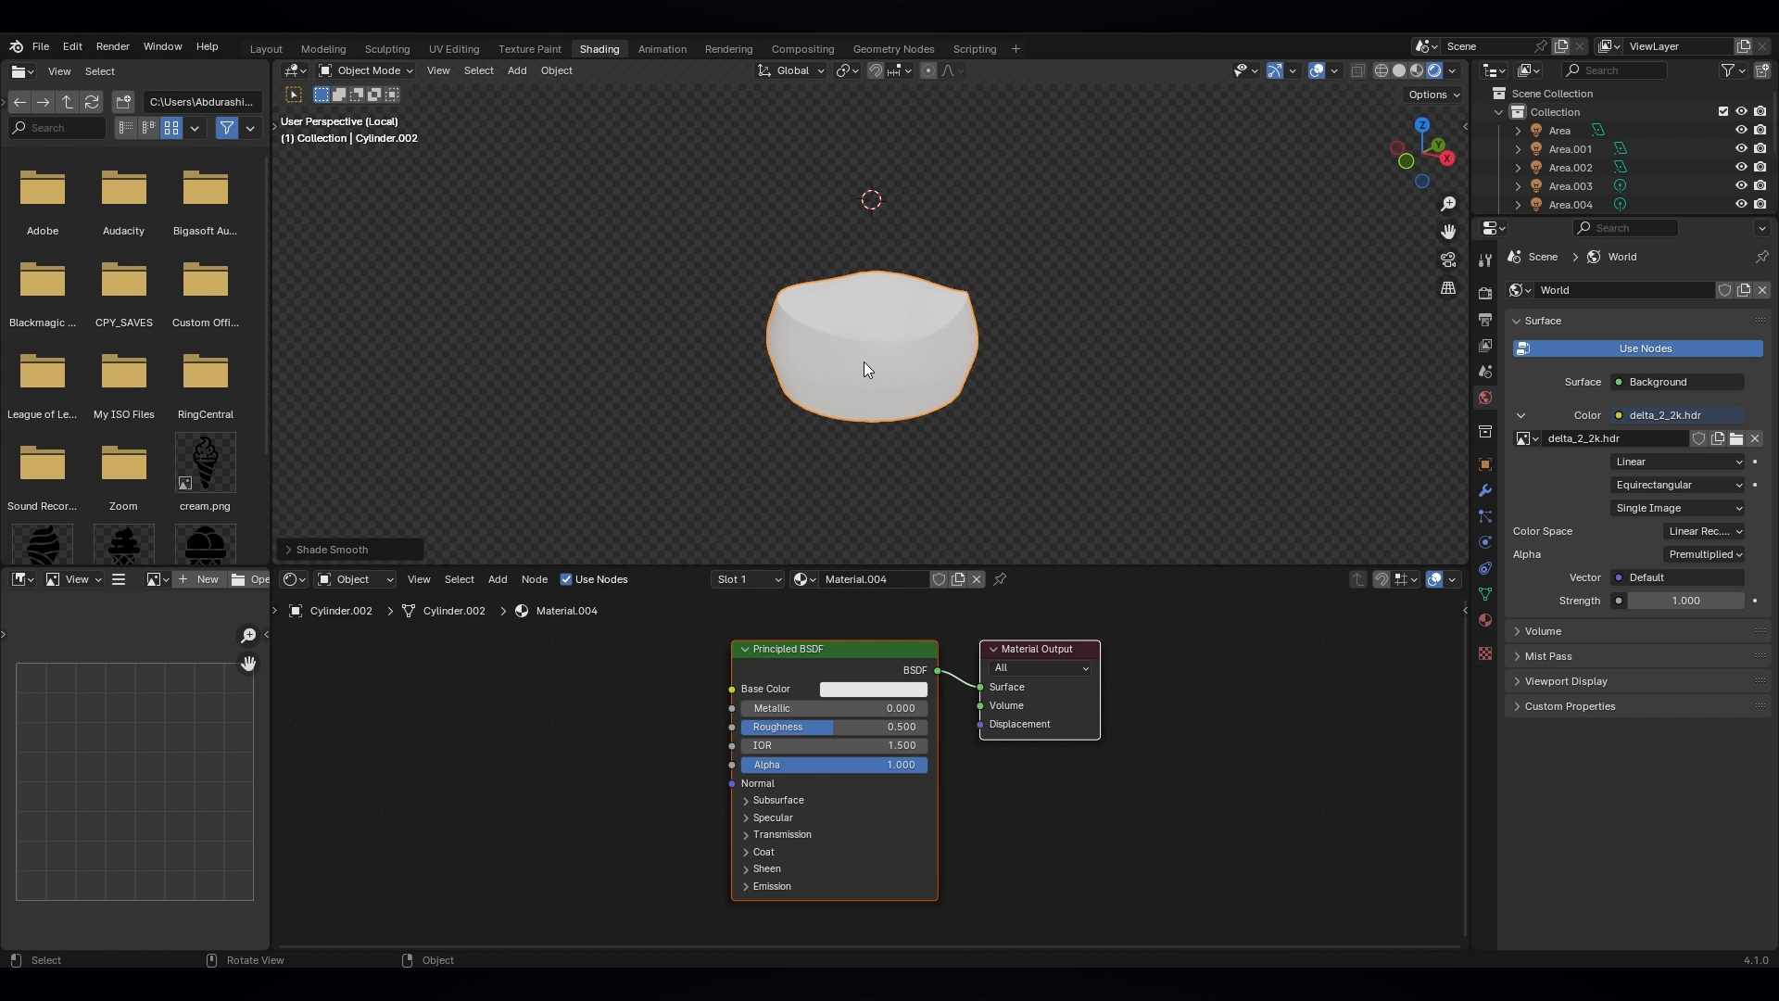
# - Show the whole bottle again and set the liquid material's base color to pale yellow
pyautogui.press('KP_Divide')
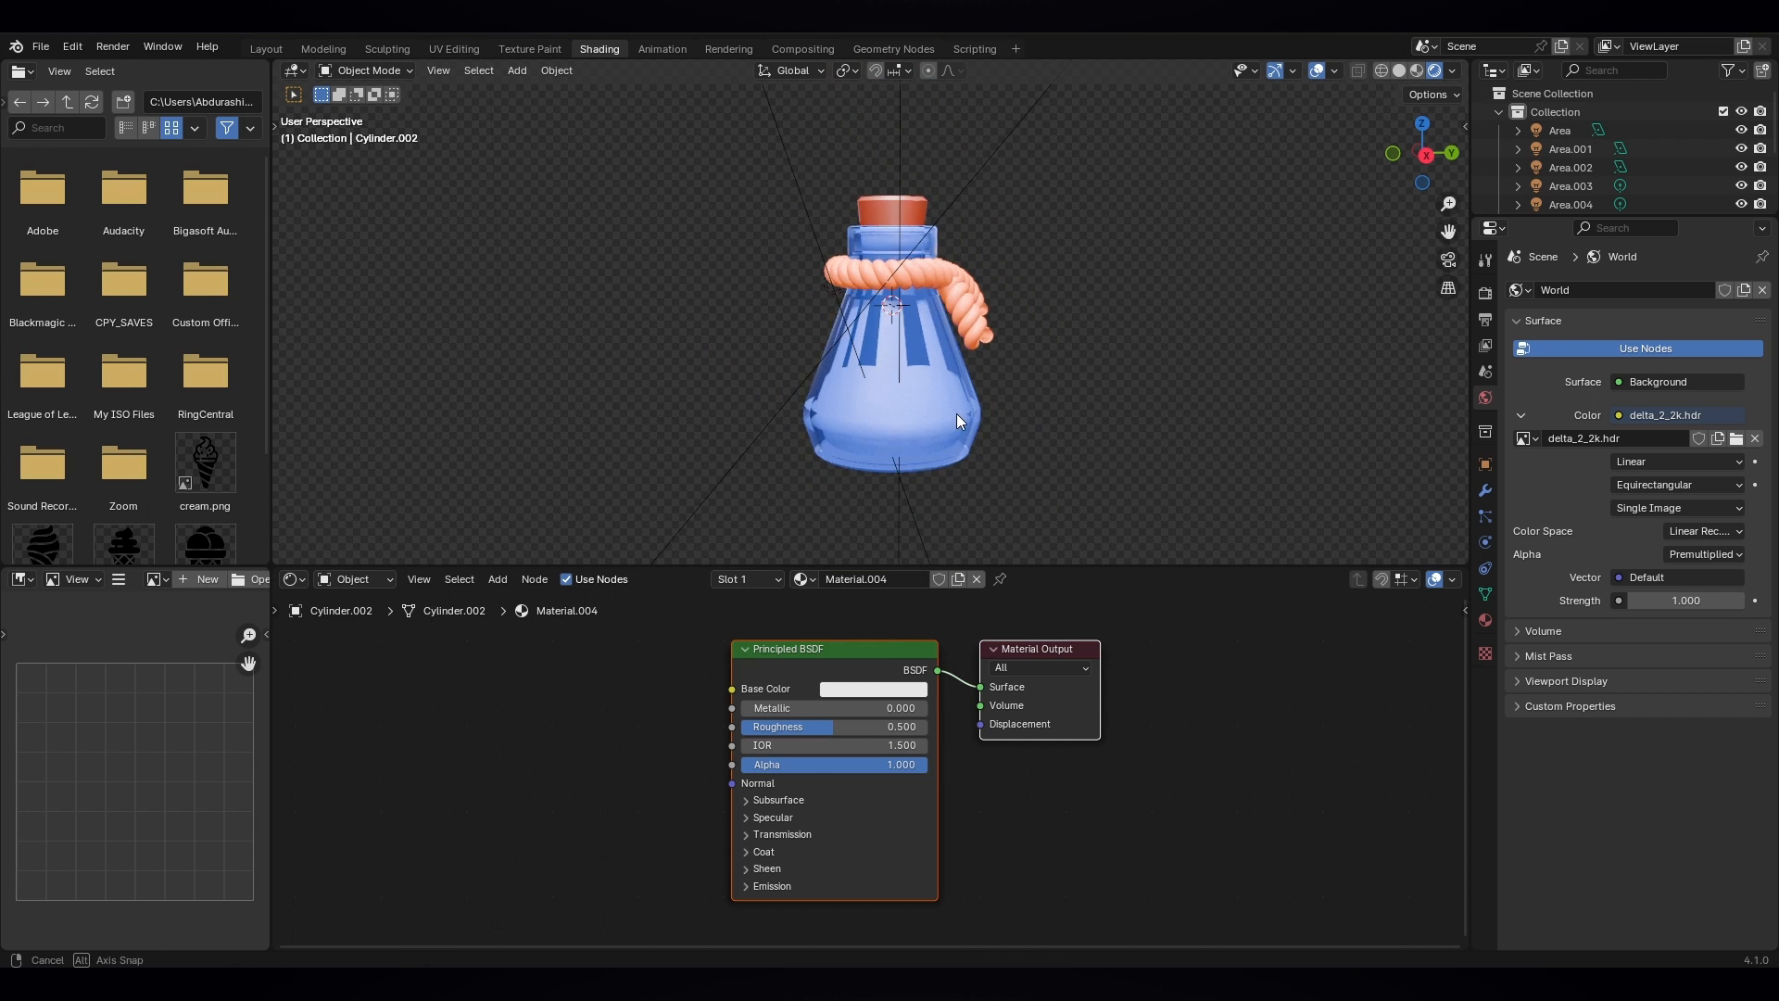
pyautogui.moveTo(957, 413); pyautogui.dragTo(920, 429, button='middle')
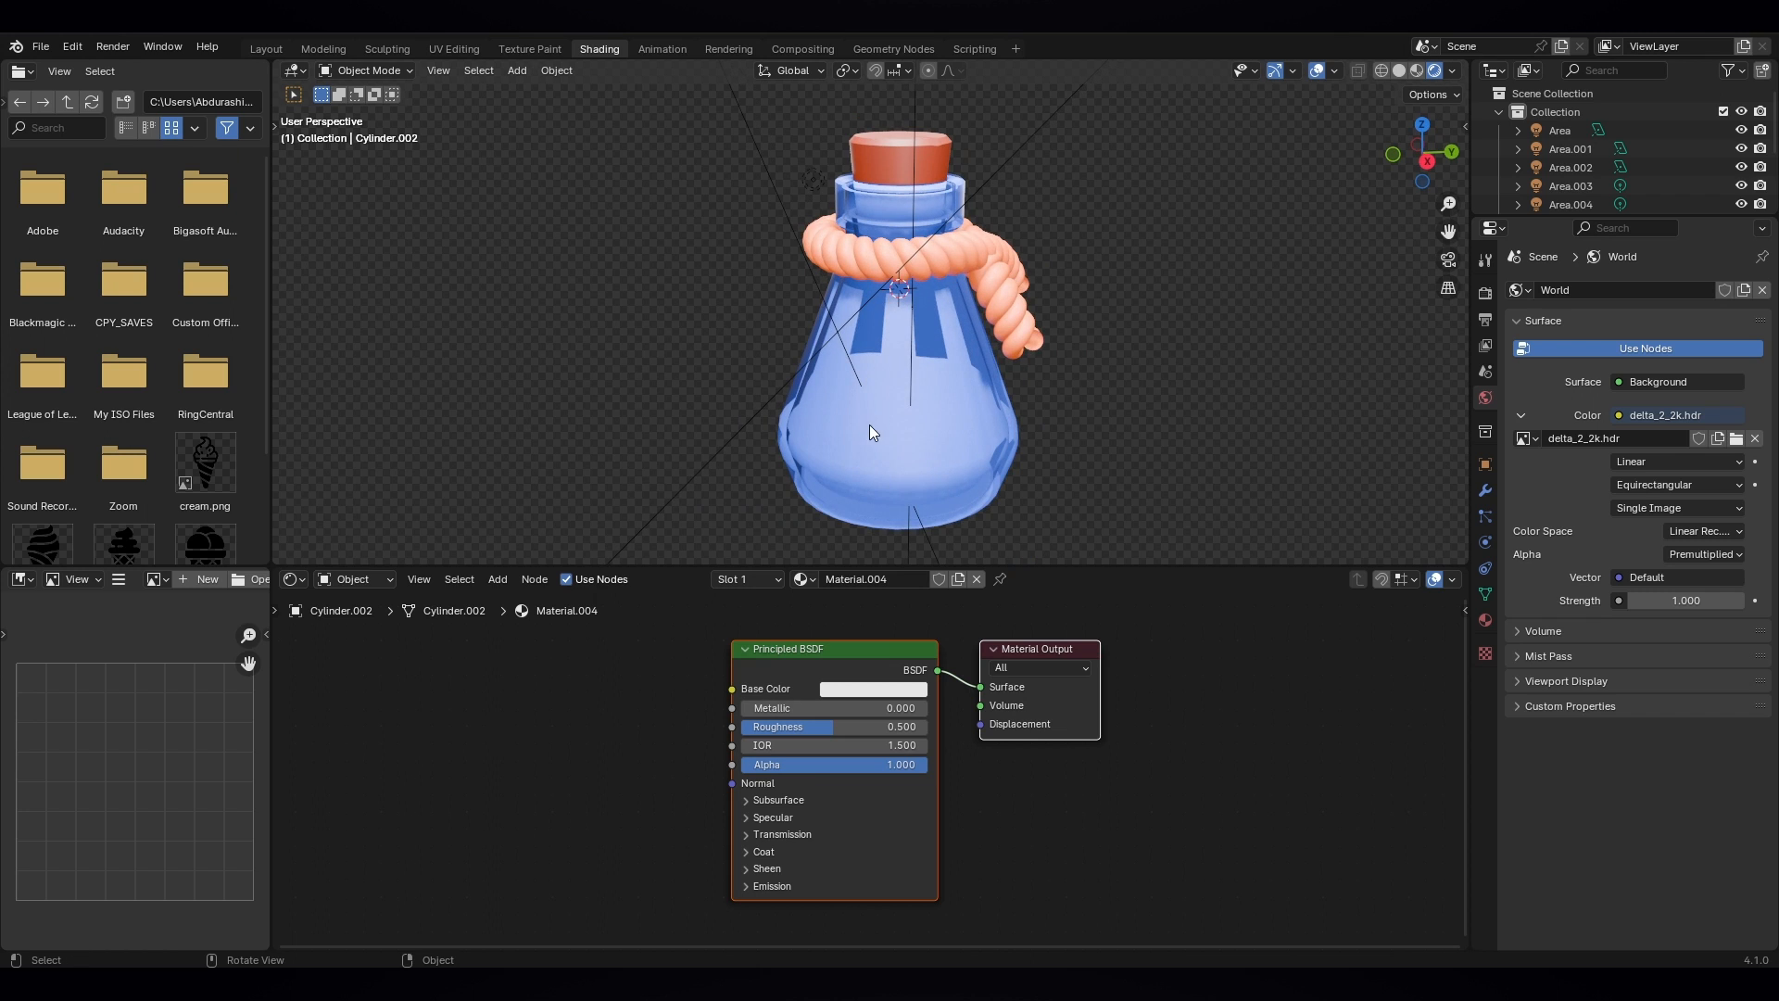
pyautogui.click(860, 689)
pyautogui.moveTo(884, 531)
pyautogui.mouseDown()
pyautogui.moveTo(901, 492)
pyautogui.moveTo(884, 513)
pyautogui.mouseUp()
pyautogui.click(1081, 617)
pyautogui.moveTo(1078, 460); pyautogui.dragTo(1078, 432, button='middle')
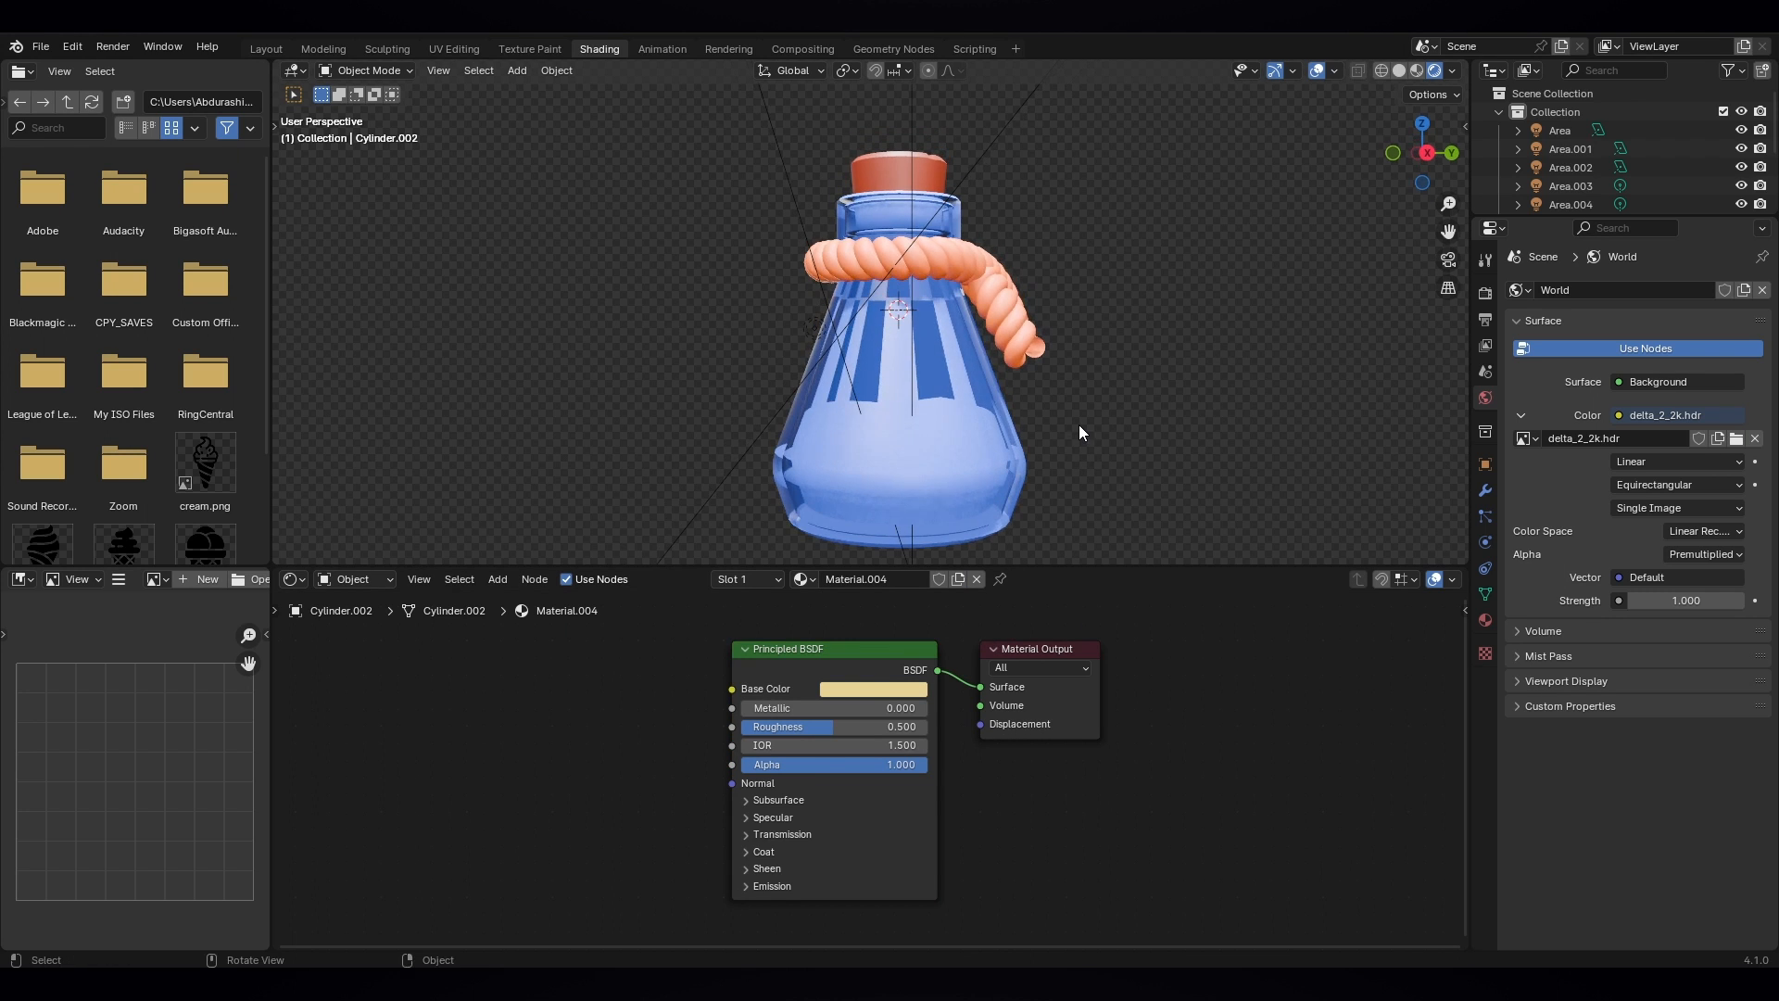
# - Select the glass bottle and make room in its blue material by moving the Material Output node away from the Principled BSDF
pyautogui.click(960, 396)
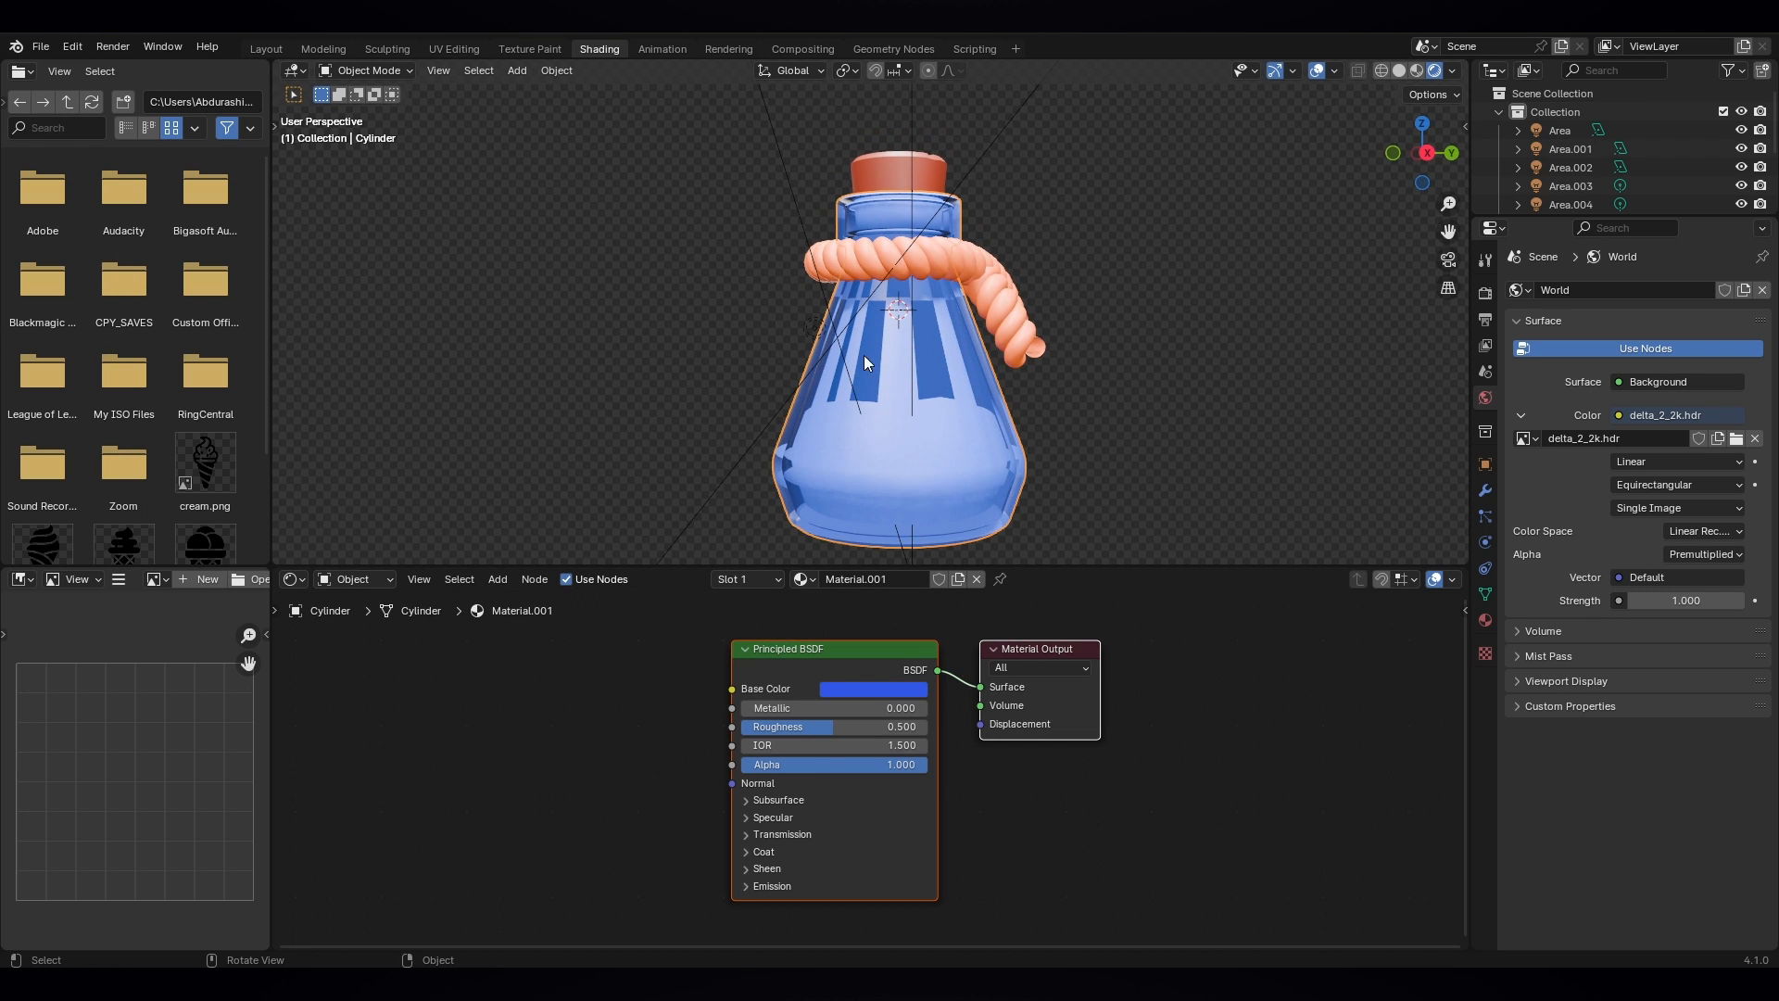
pyautogui.moveTo(991, 422); pyautogui.dragTo(998, 449, button='middle')
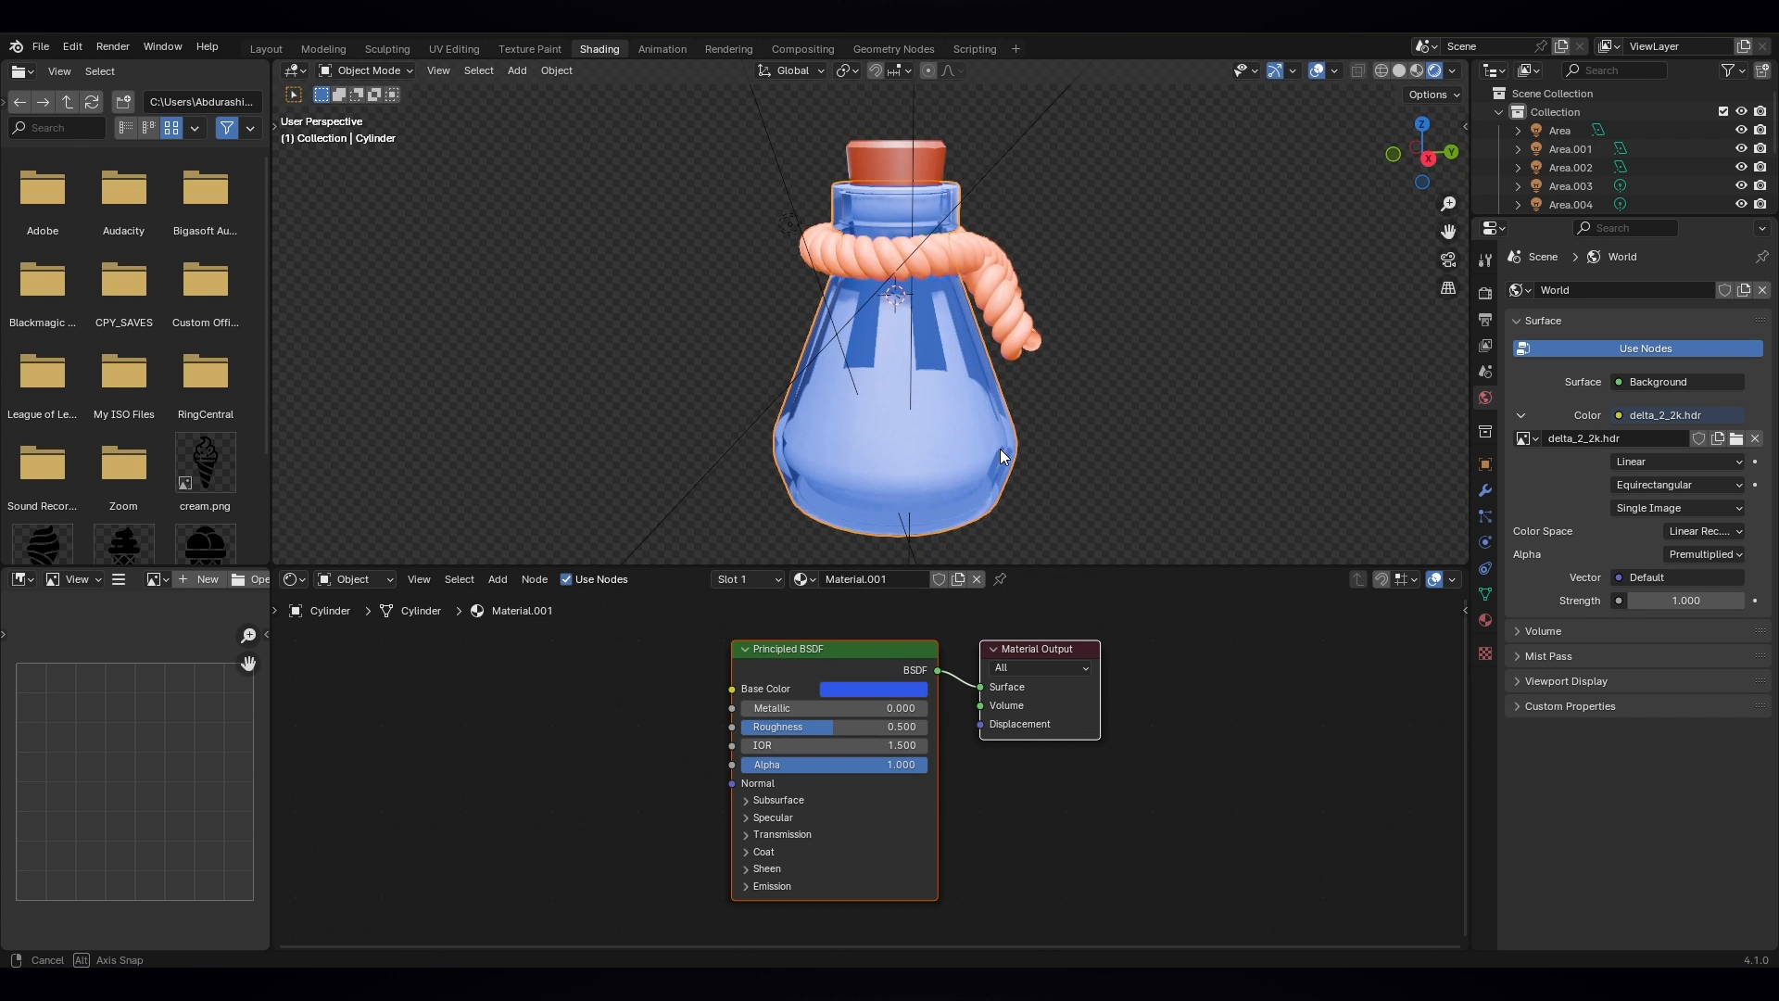
pyautogui.scroll(-3, 919, 385)
pyautogui.moveTo(875, 641); pyautogui.dragTo(868, 727)
pyautogui.click(847, 649)
pyautogui.moveTo(850, 684); pyautogui.dragTo(870, 680, button='middle')
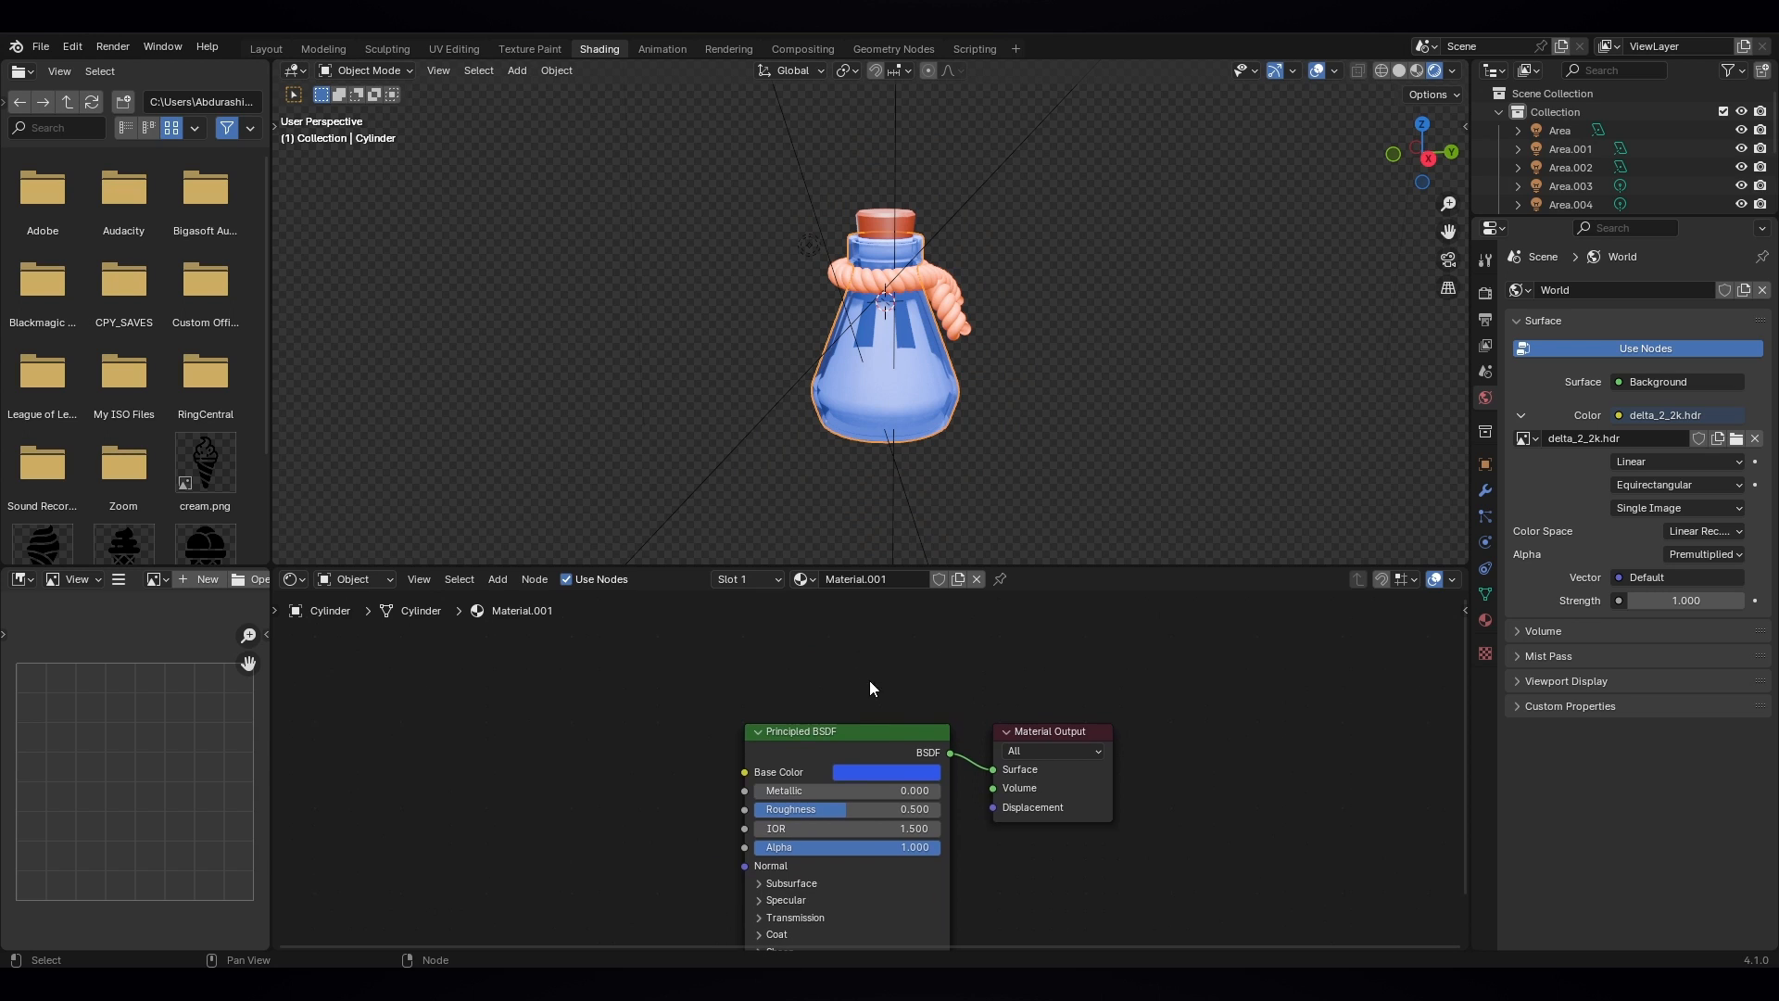
pyautogui.moveTo(1040, 726); pyautogui.dragTo(1185, 704)
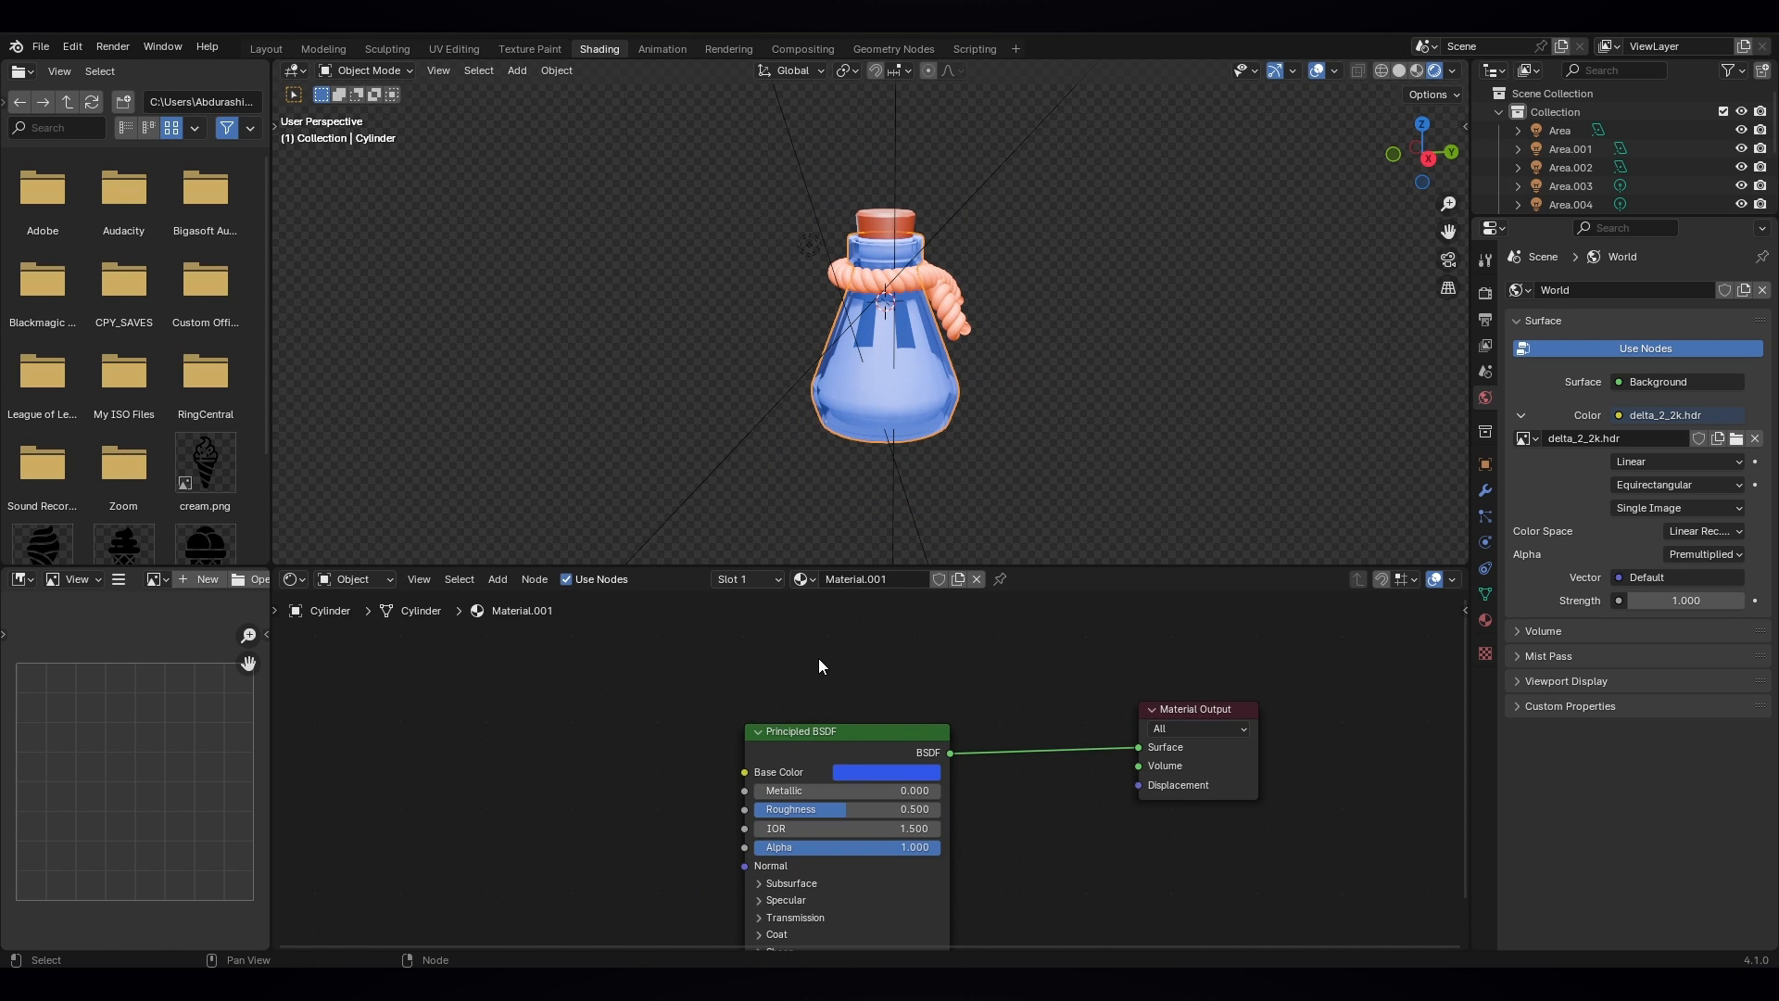
# - Add a Transparent BSDF node above the Principled BSDF in the glass material, leaving it unconnected
pyautogui.hotkey('shift', 'a')
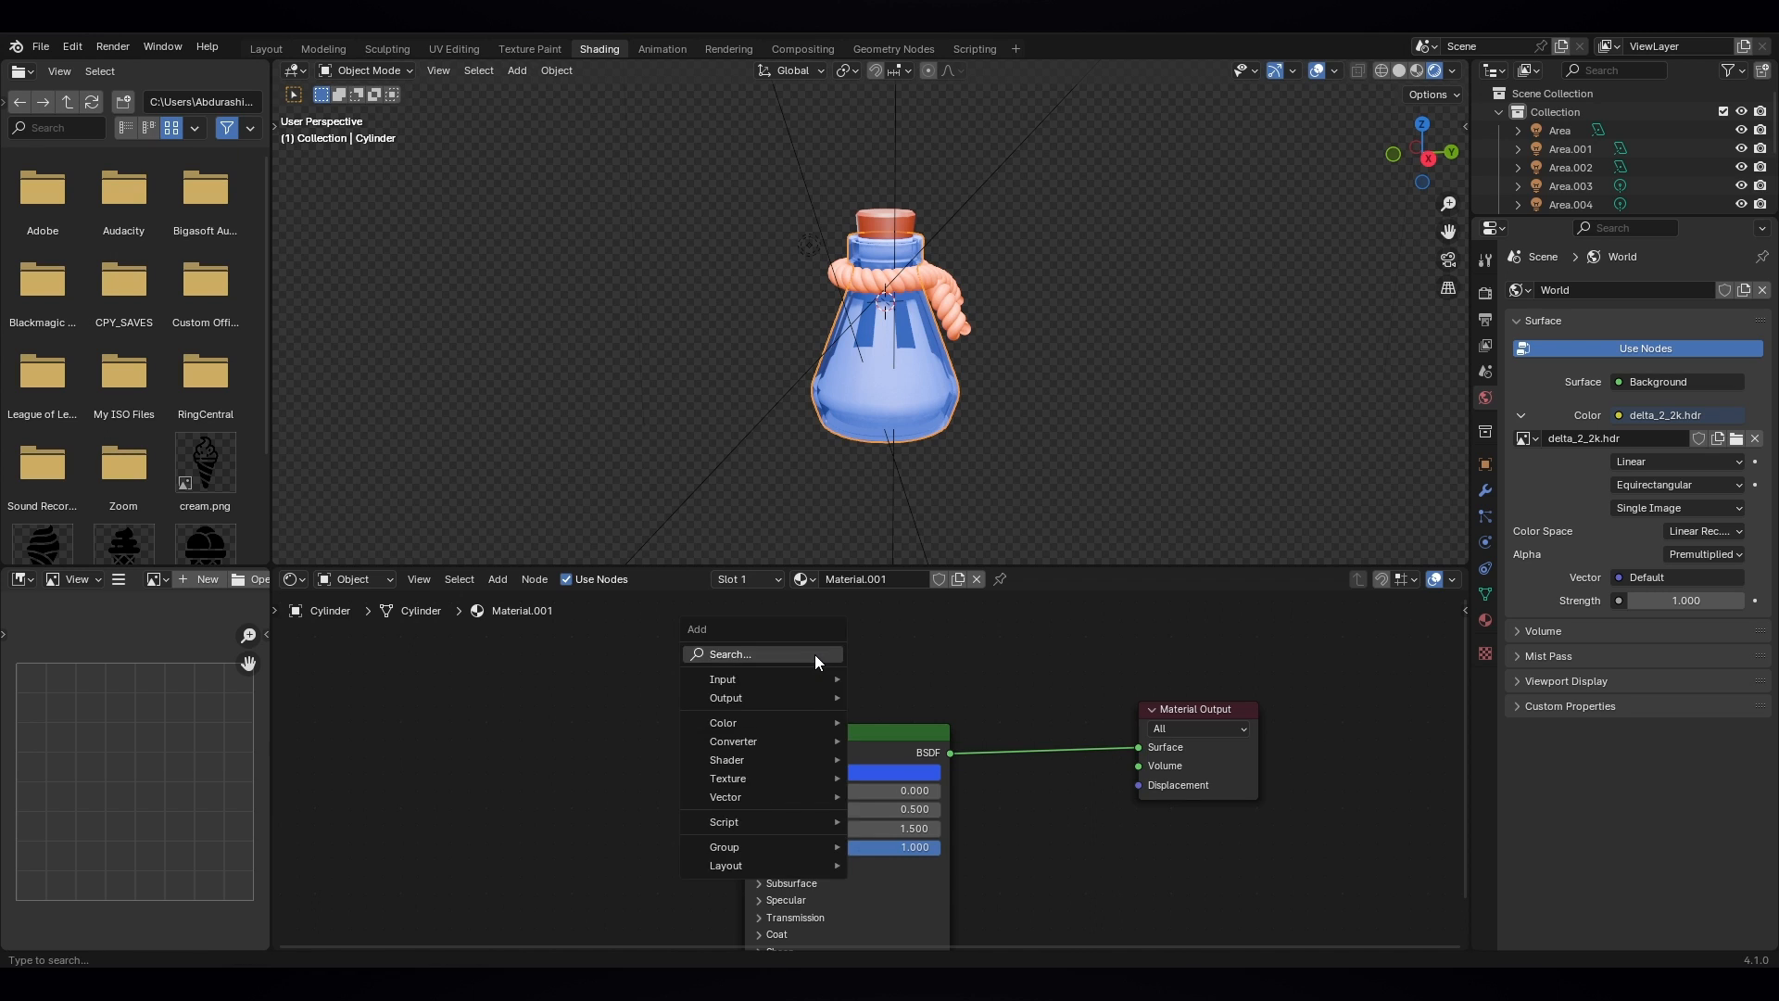
pyautogui.click(814, 654)
pyautogui.write('tra')
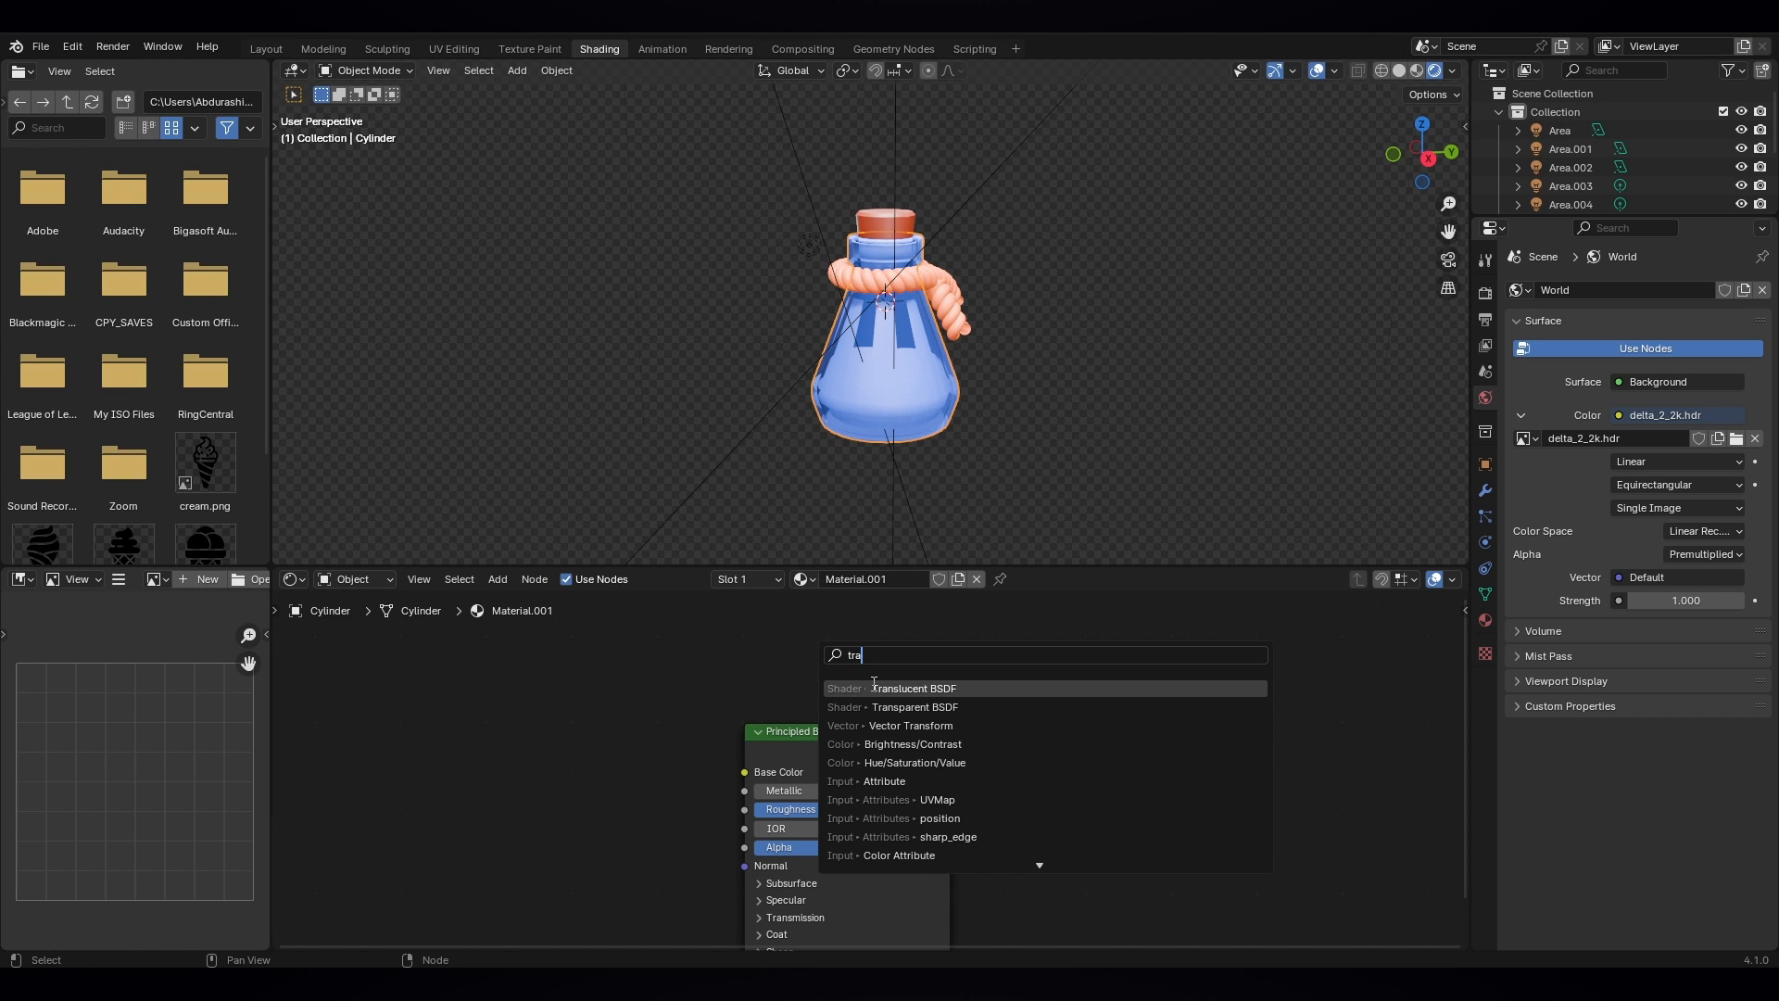
pyautogui.click(898, 707)
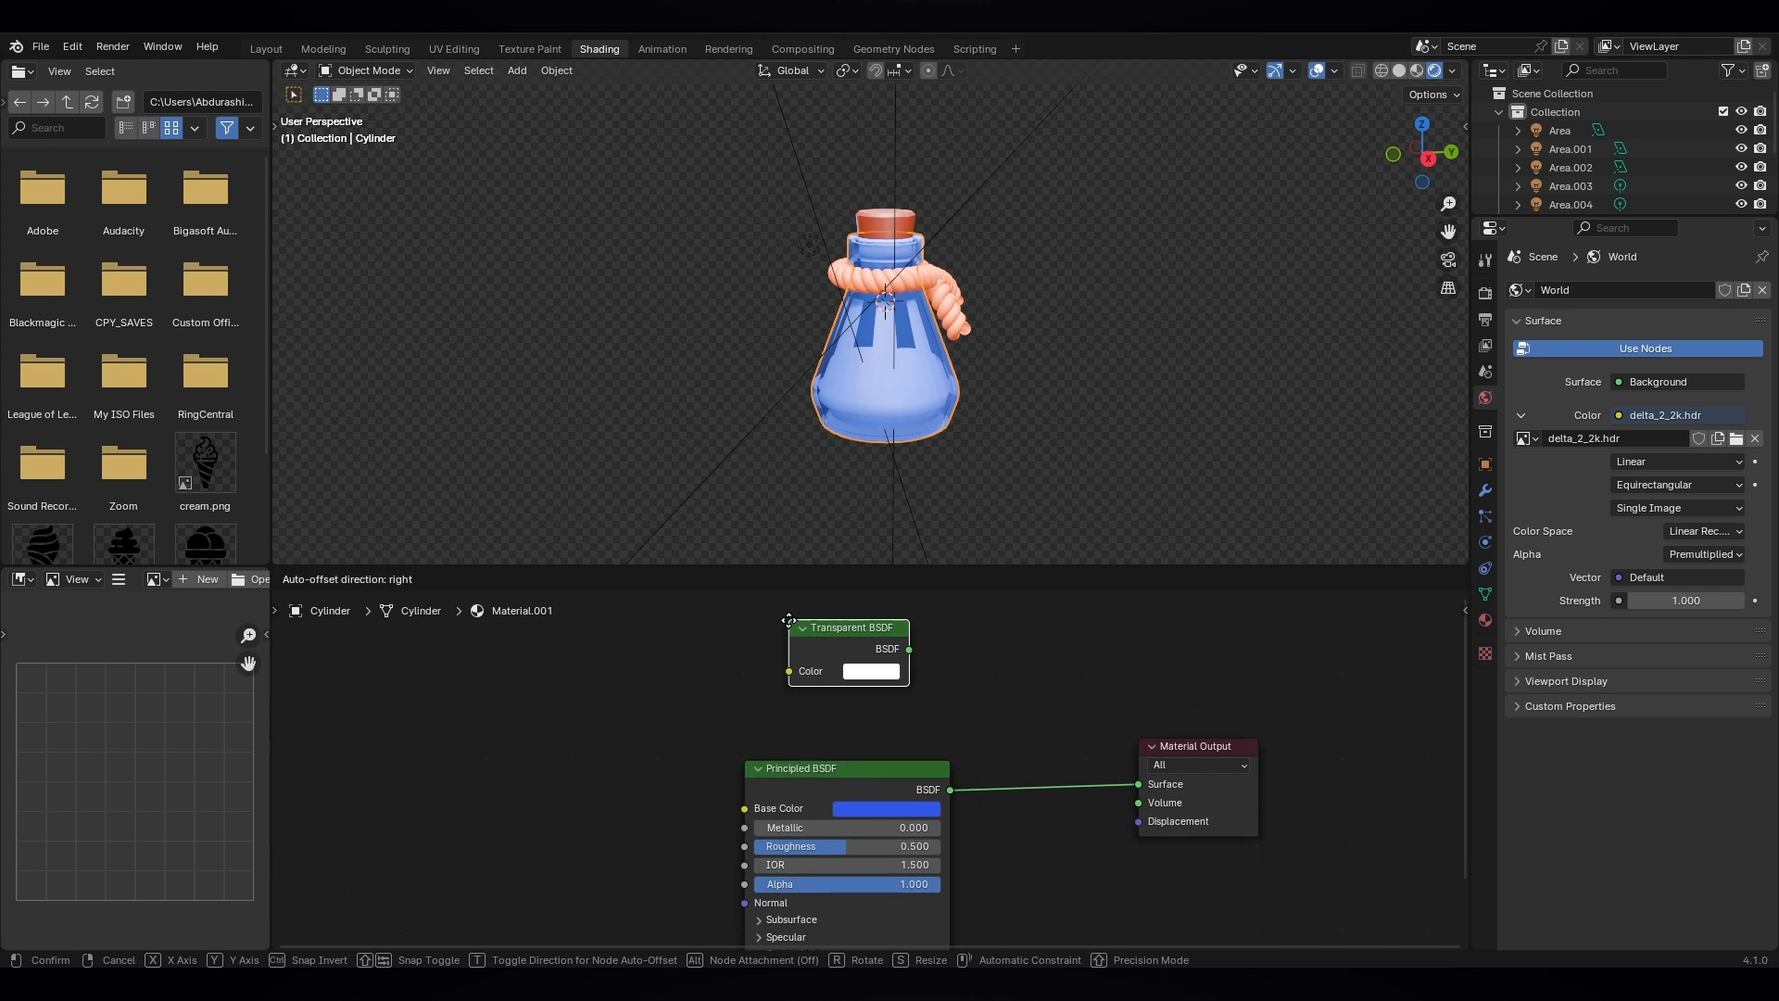
pyautogui.click(788, 620)
pyautogui.moveTo(867, 628); pyautogui.dragTo(985, 724)
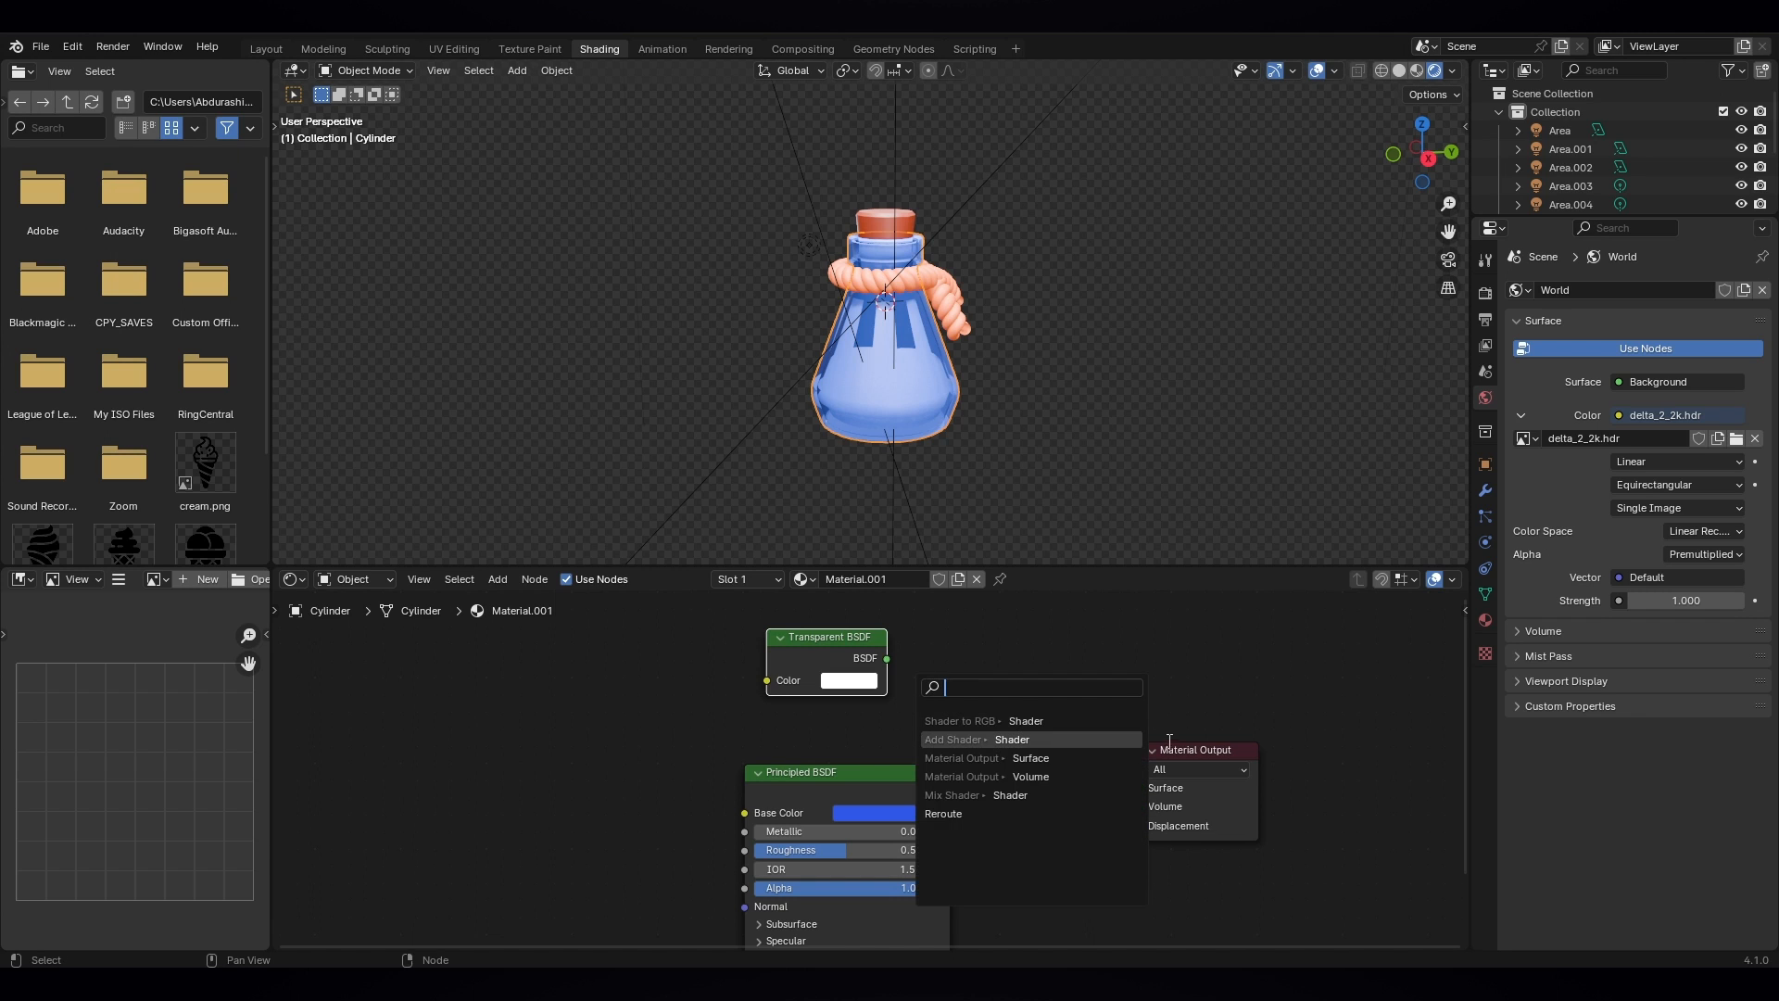
pyautogui.click(1258, 711)
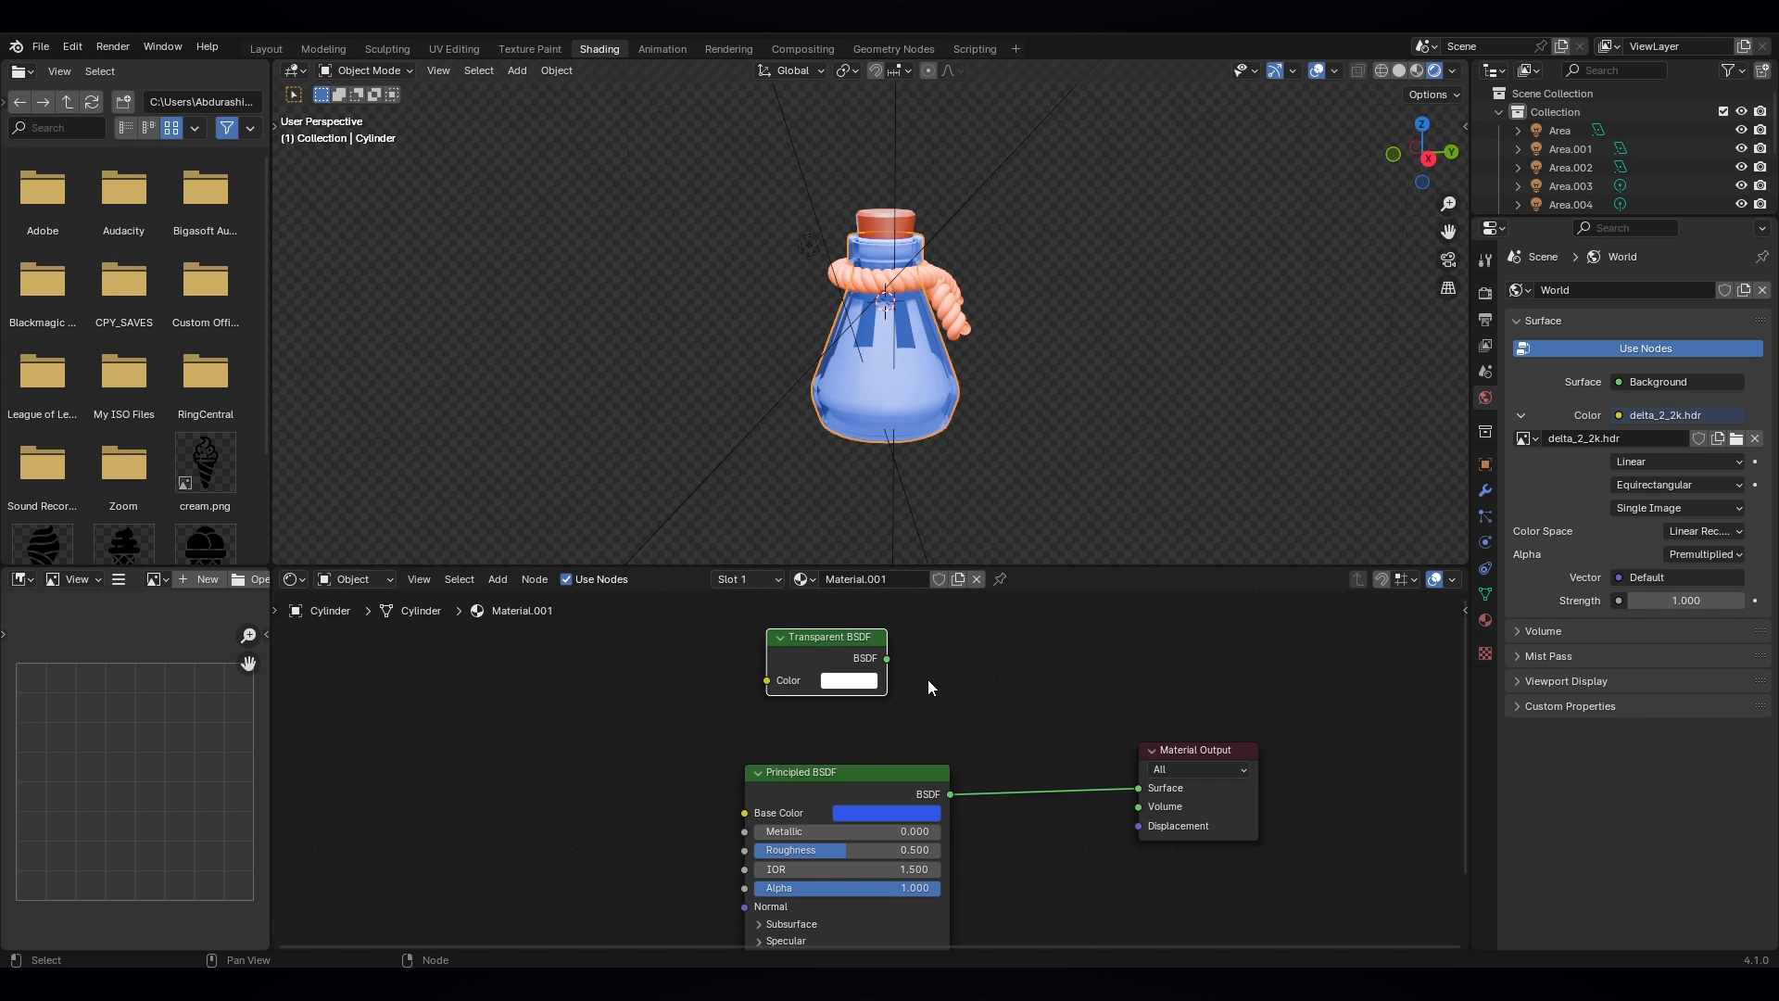
# - Add a Mix Shader node on the link between the Principled BSDF and the Material Output in the glass material
pyautogui.hotkey('shift', 'a')
pyautogui.click(1024, 692)
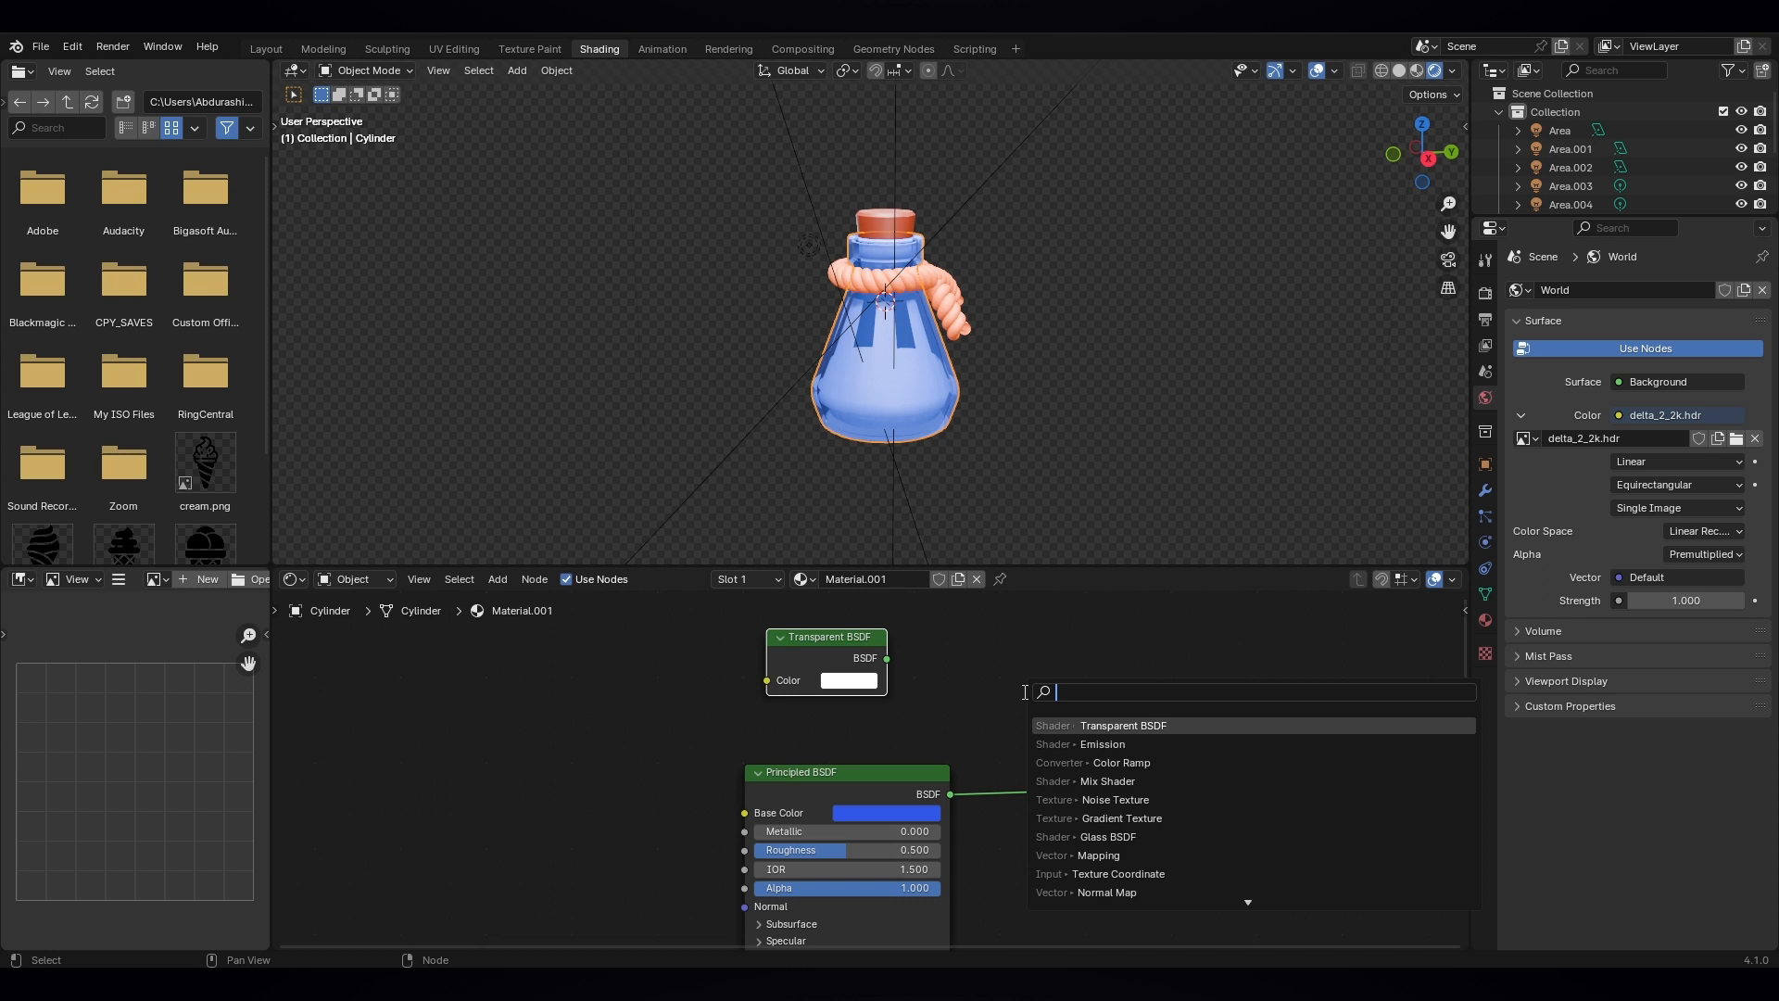
pyautogui.write('mix')
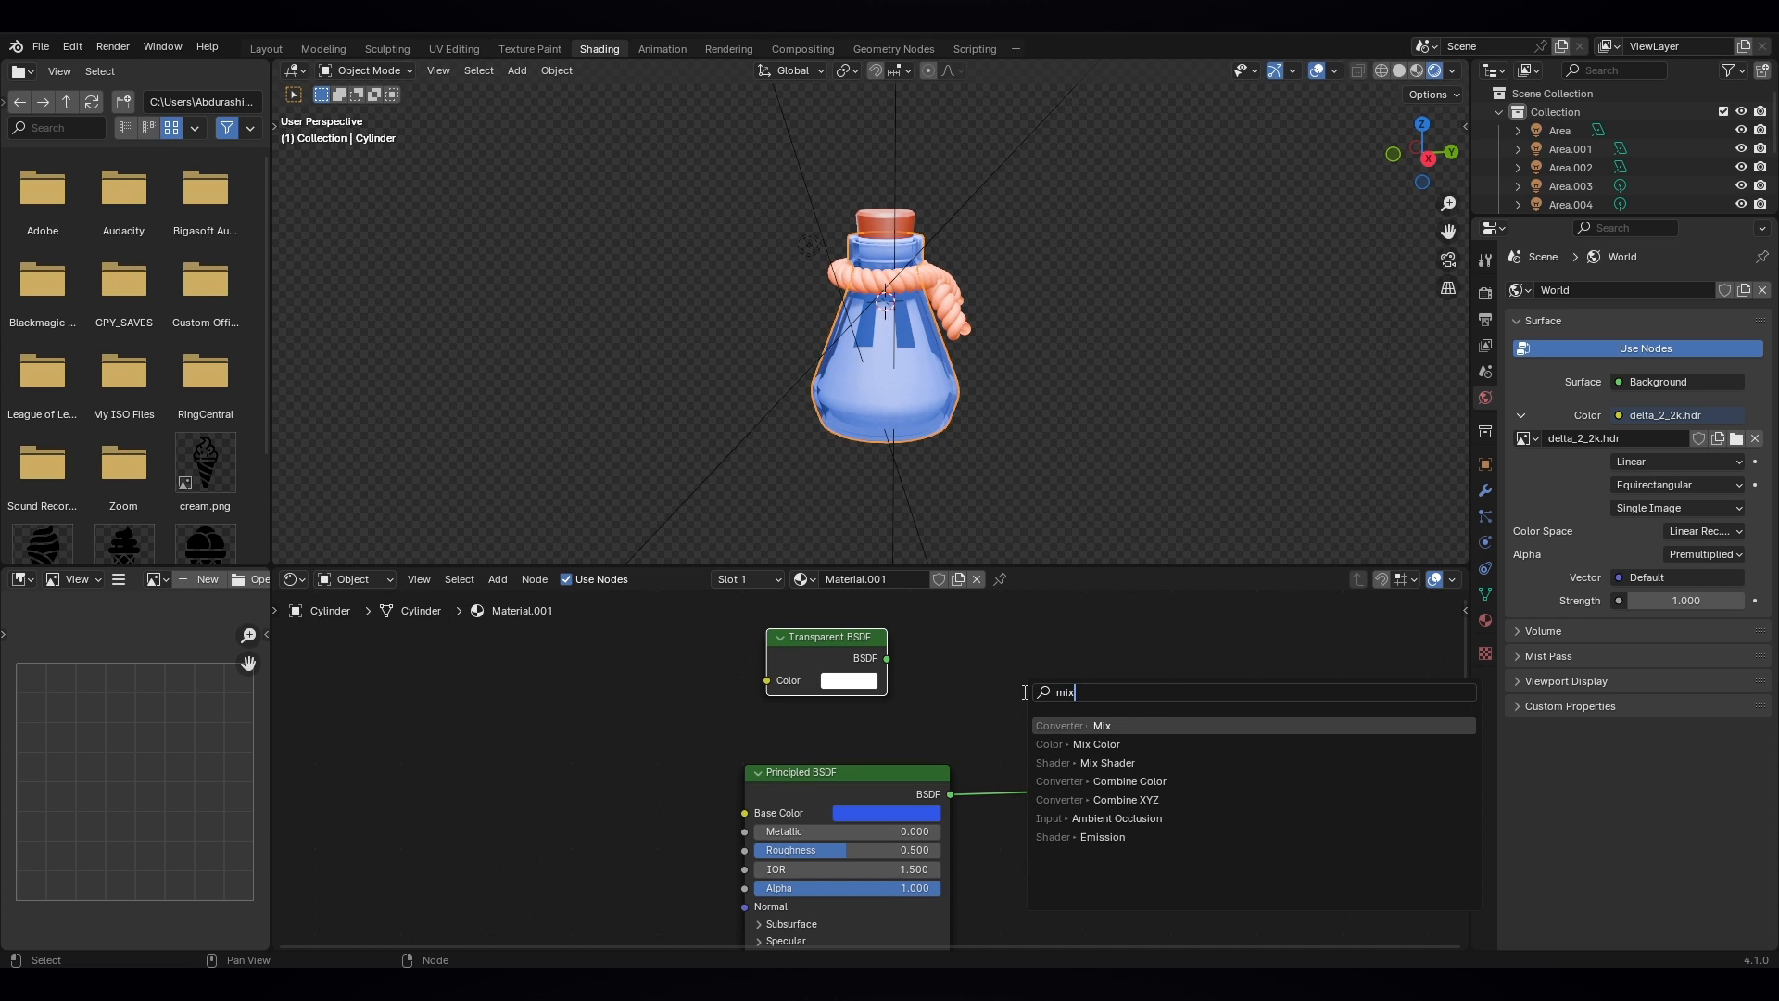
pyautogui.click(1118, 761)
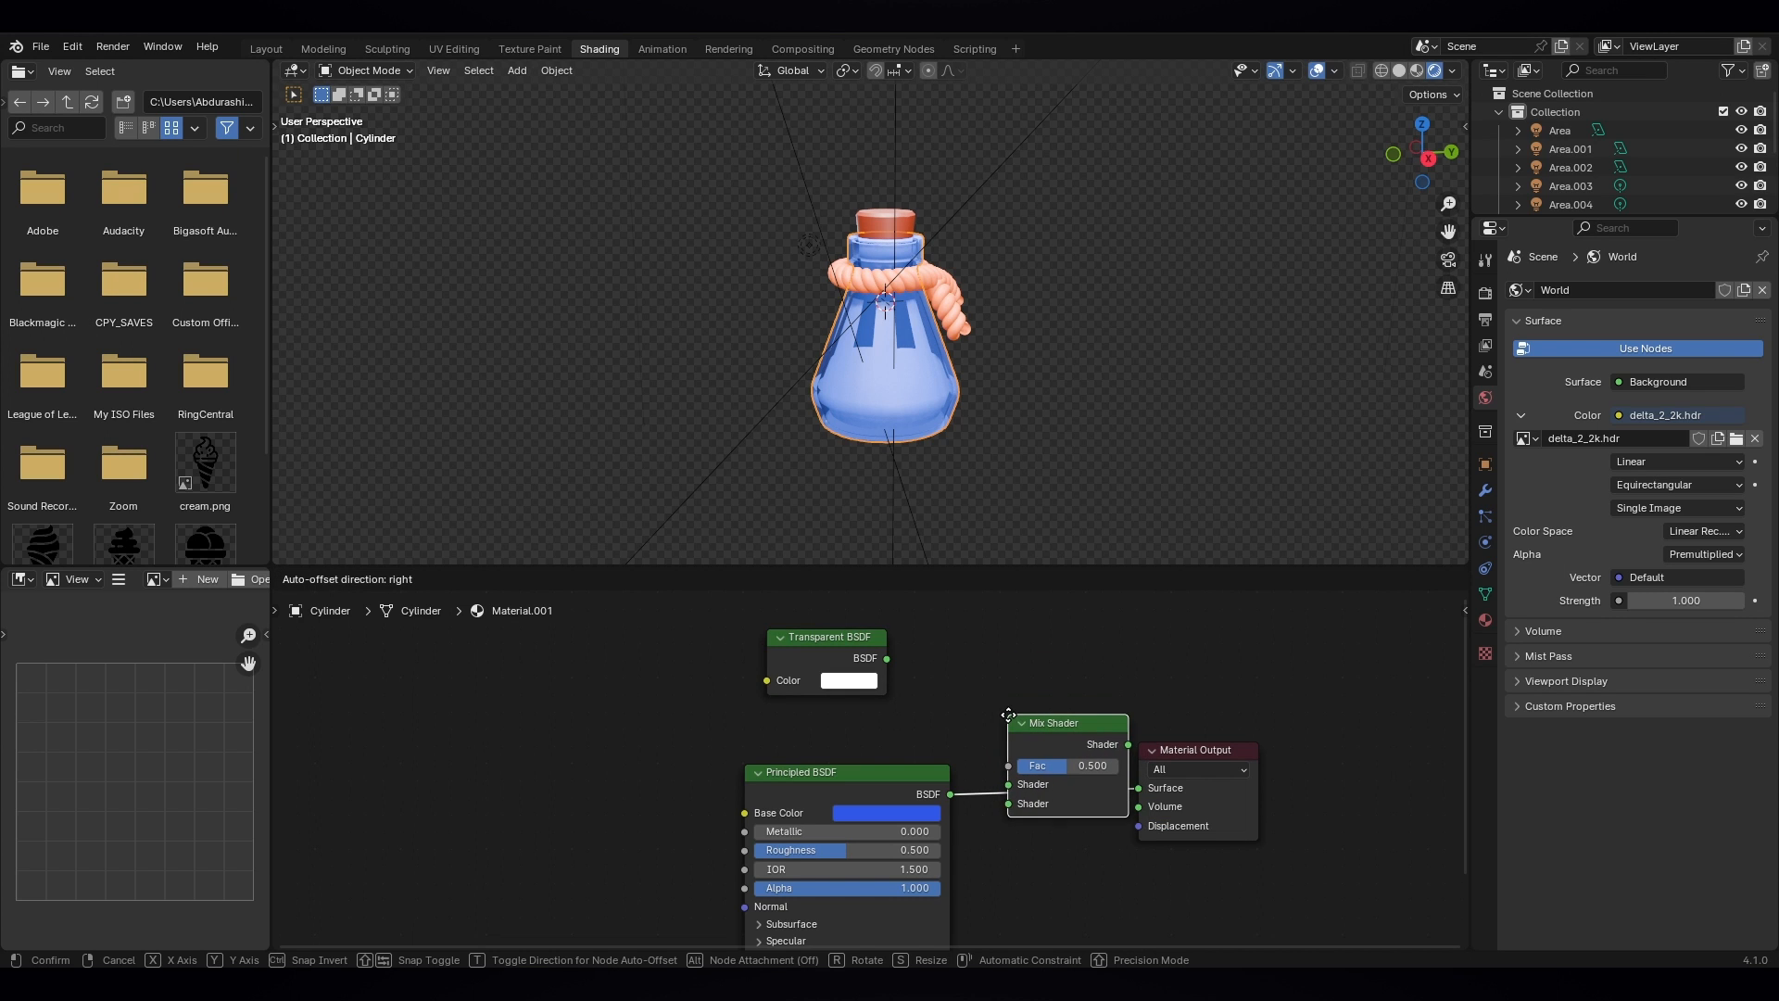
pyautogui.click(1018, 715)
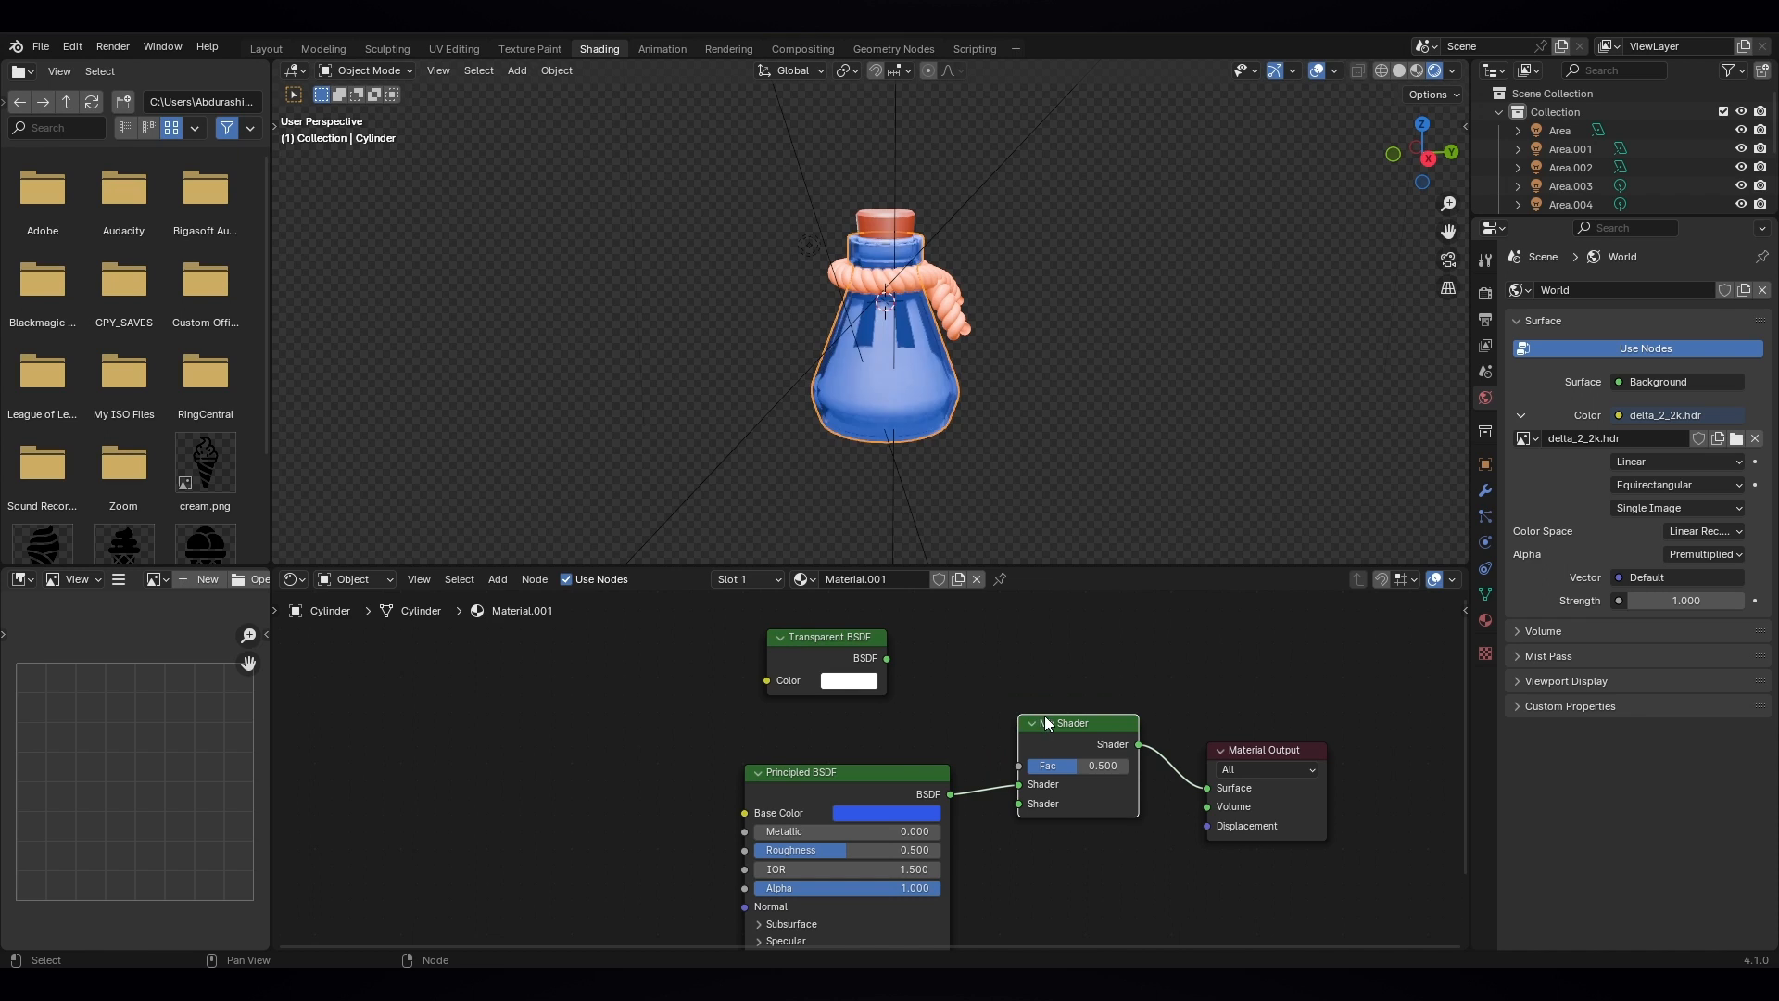
# - Connect the Transparent BSDF output to the second shader input of the Mix Shader
pyautogui.moveTo(888, 658); pyautogui.dragTo(953, 696)
pyautogui.moveTo(1013, 785); pyautogui.dragTo(1022, 808)
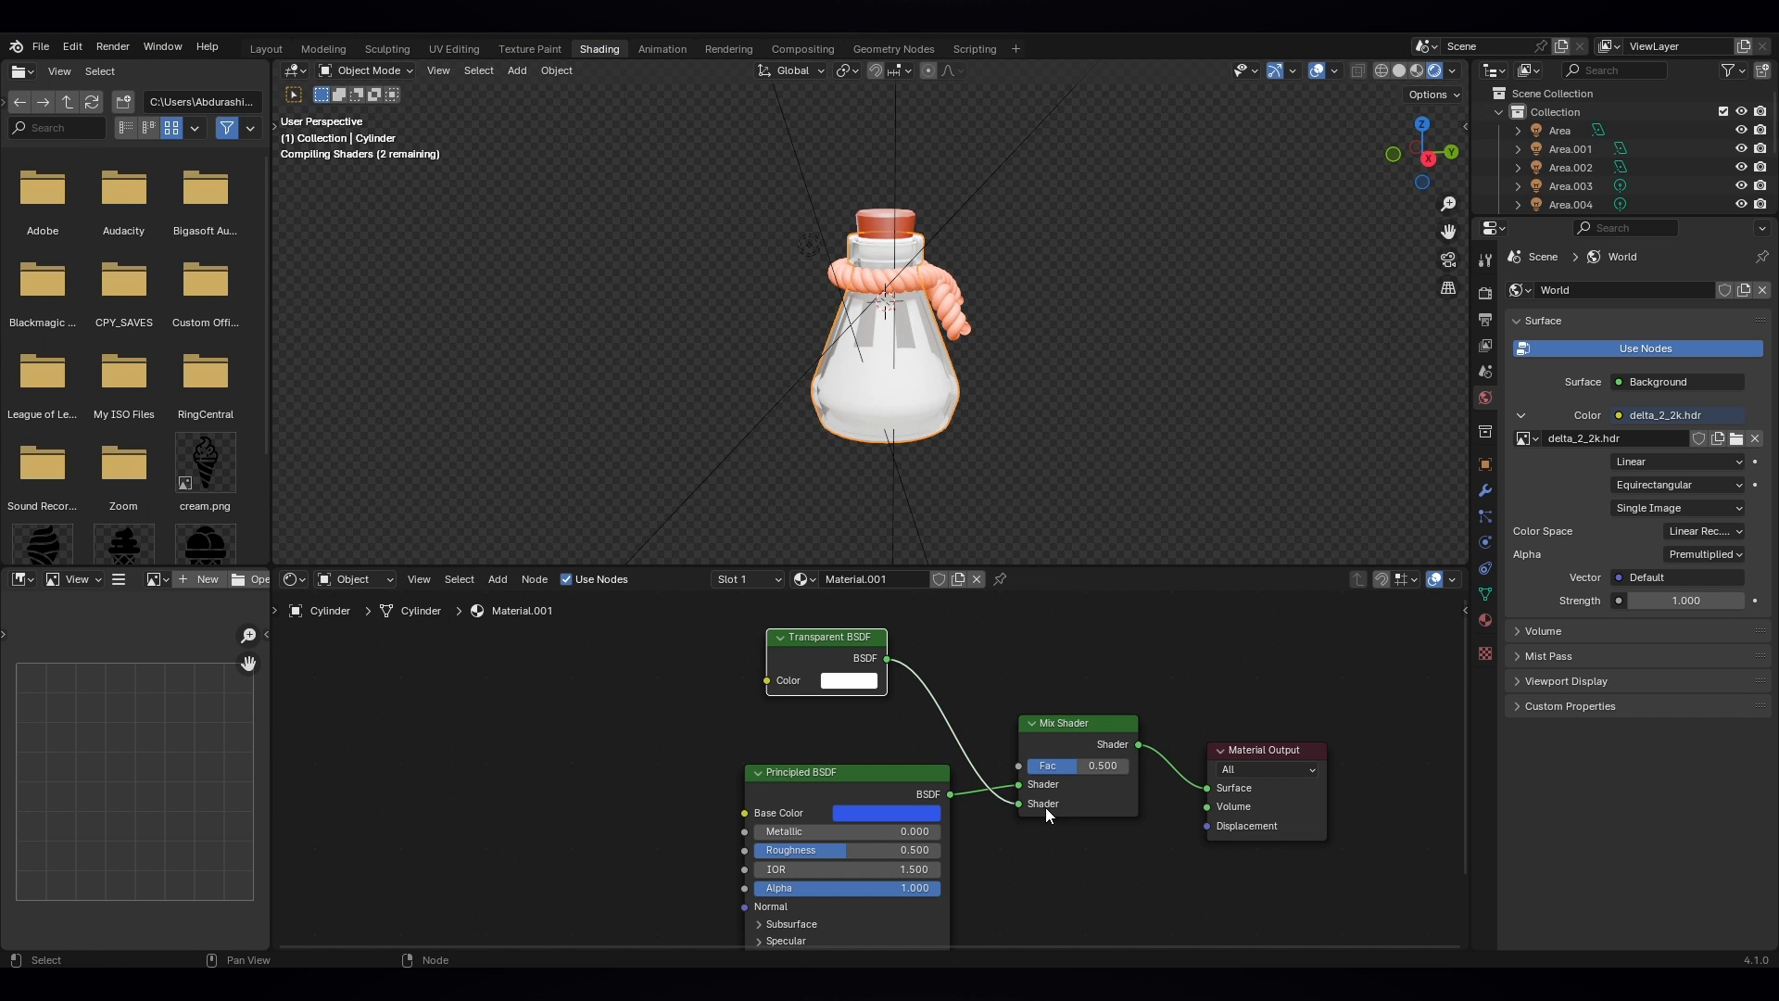
pyautogui.scroll(3, 865, 504)
pyautogui.moveTo(959, 403)
pyautogui.mouseDown(button='middle')
pyautogui.moveTo(979, 369)
pyautogui.moveTo(937, 404)
pyautogui.moveTo(898, 331)
pyautogui.moveTo(924, 325)
pyautogui.moveTo(977, 382)
pyautogui.mouseUp(button='middle')
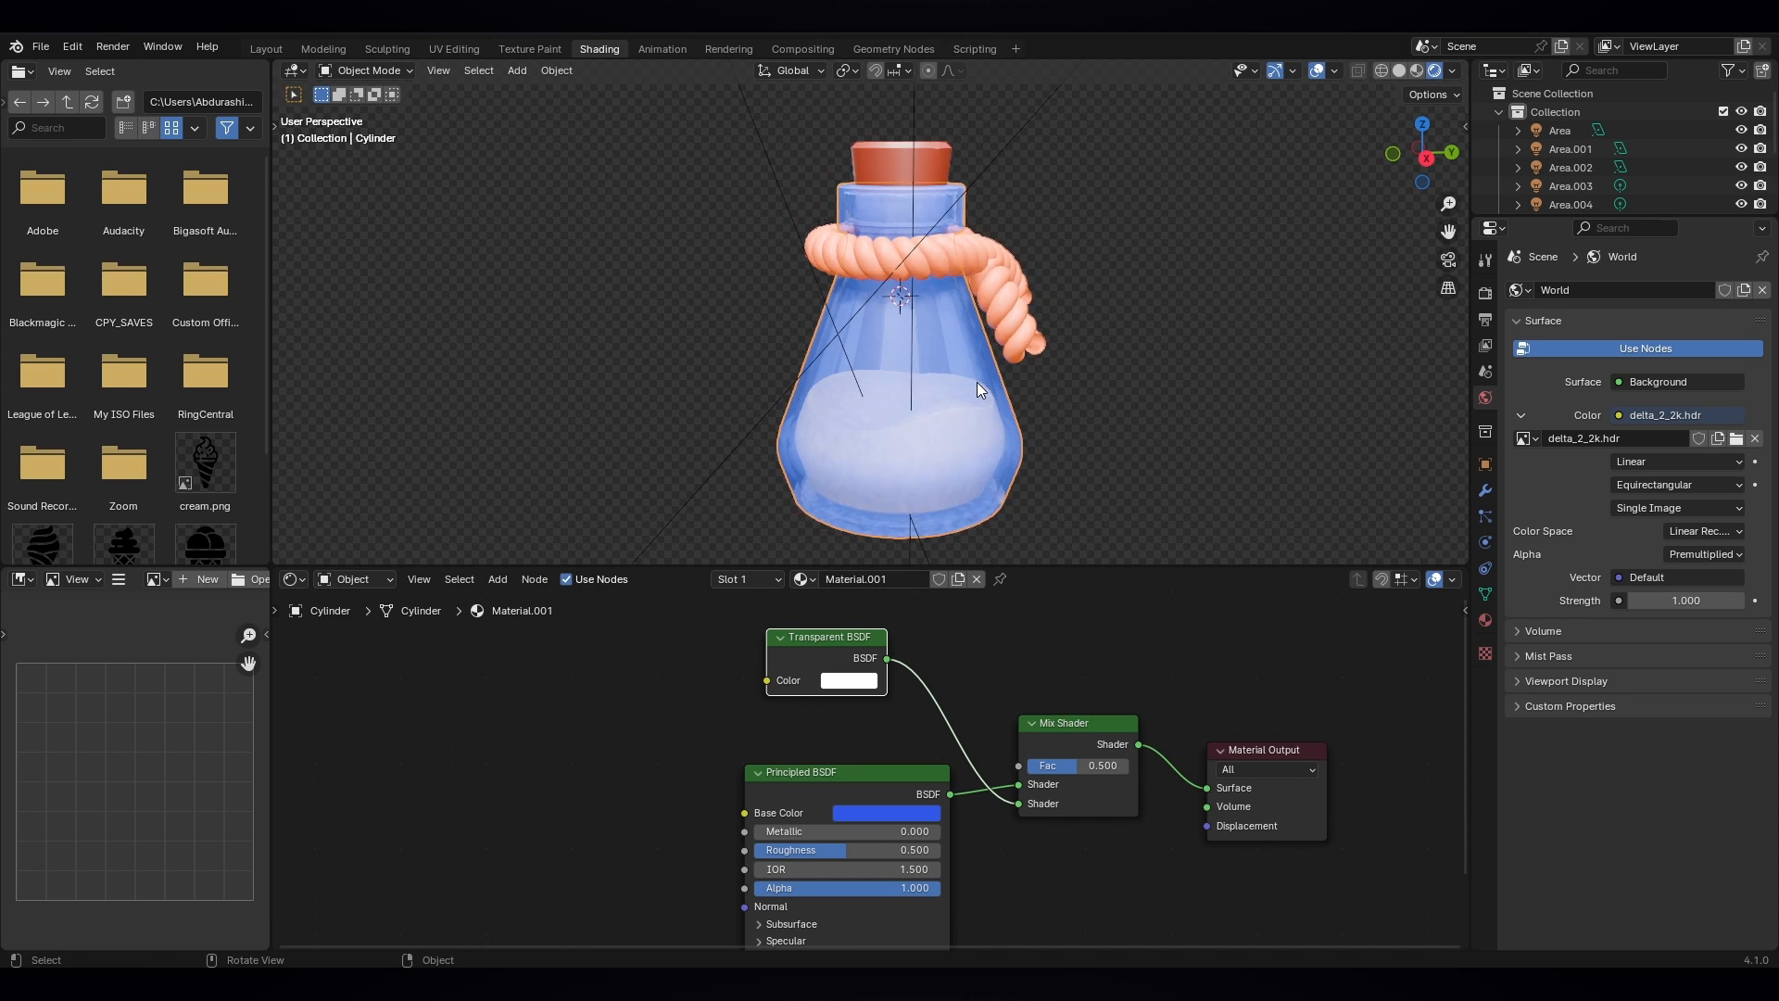
# - Set the Transparent BSDF color to red and check the glass from several angles
pyautogui.click(854, 682)
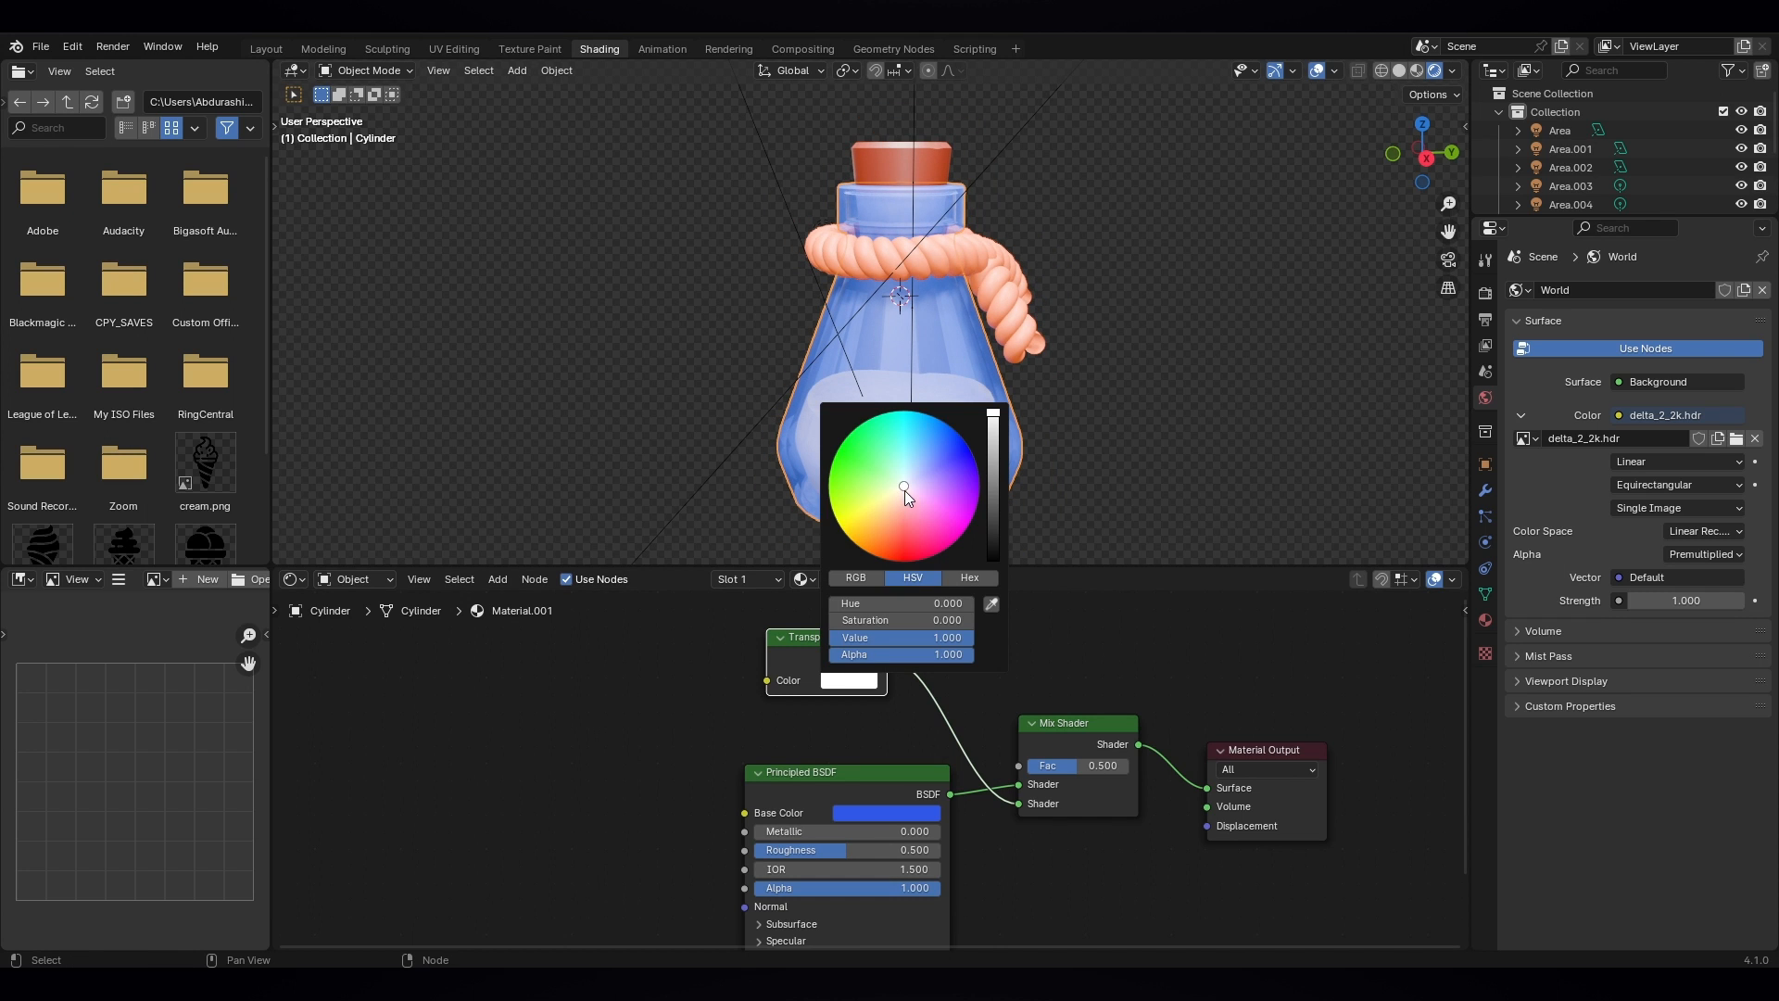
pyautogui.moveTo(904, 491)
pyautogui.mouseDown()
pyautogui.moveTo(915, 480)
pyautogui.moveTo(875, 545)
pyautogui.moveTo(896, 554)
pyautogui.mouseUp()
pyautogui.moveTo(1134, 438); pyautogui.dragTo(1042, 432, button='middle')
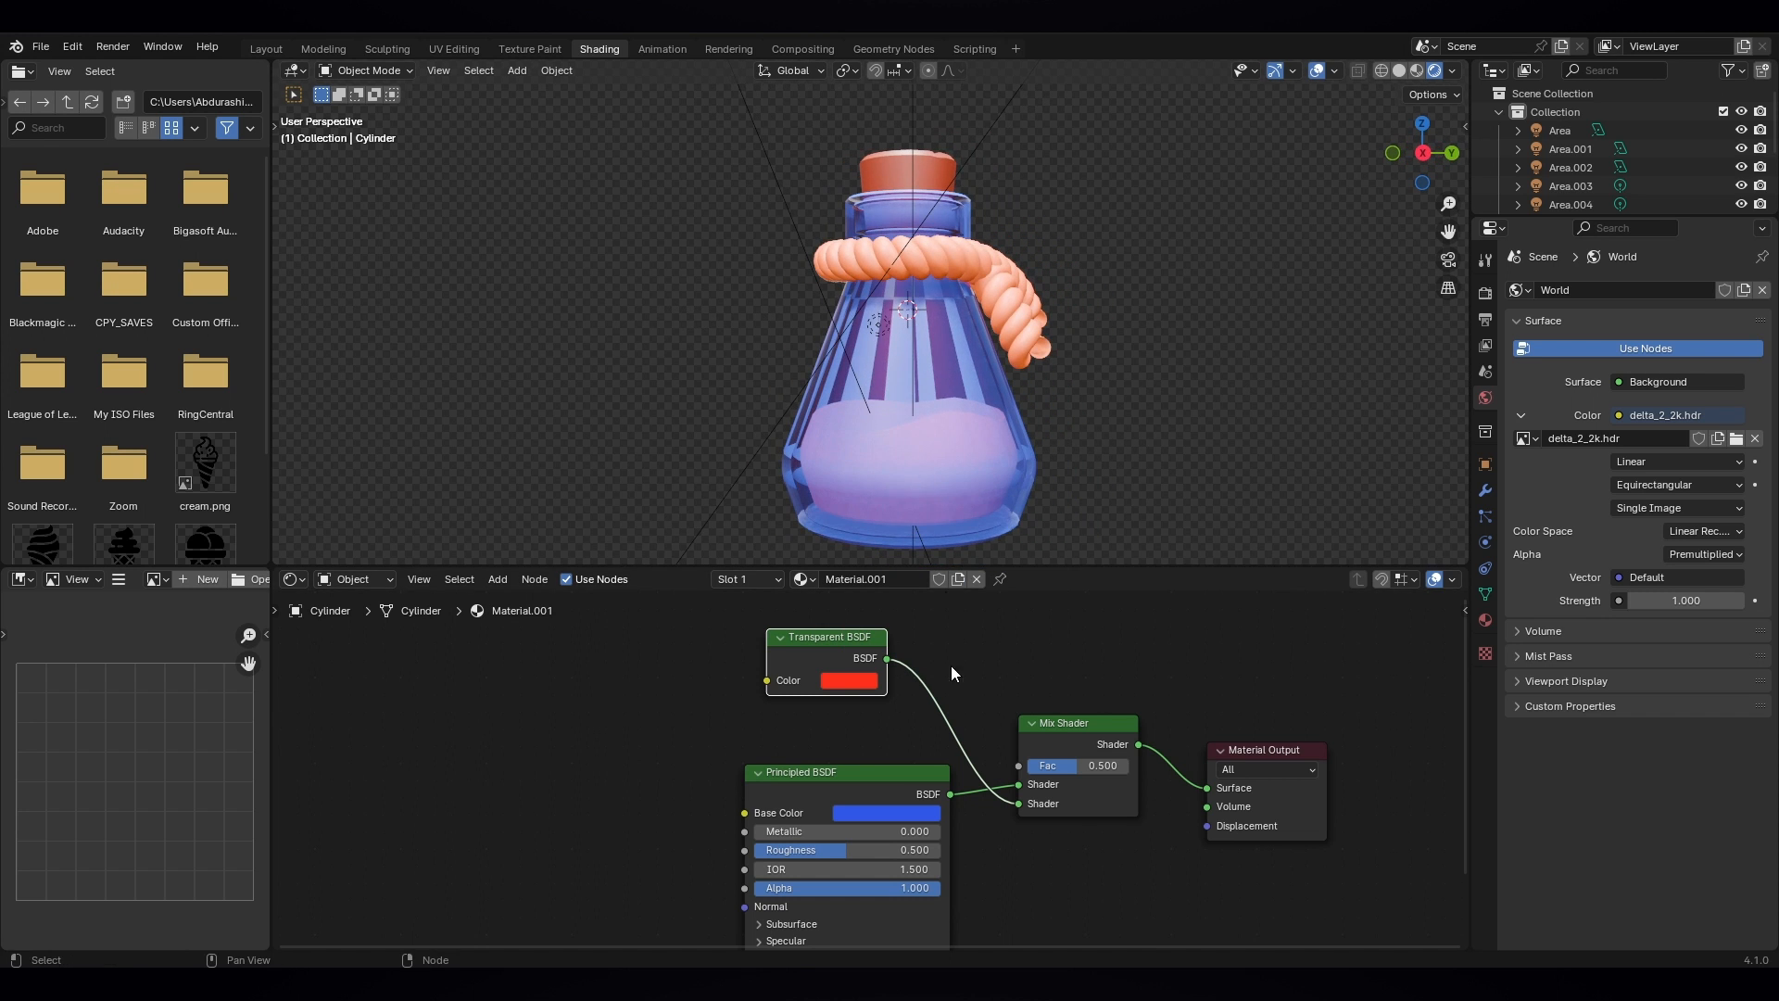
pyautogui.moveTo(858, 354)
pyautogui.mouseDown(button='middle')
pyautogui.moveTo(941, 409)
pyautogui.moveTo(871, 349)
pyautogui.mouseUp(button='middle')
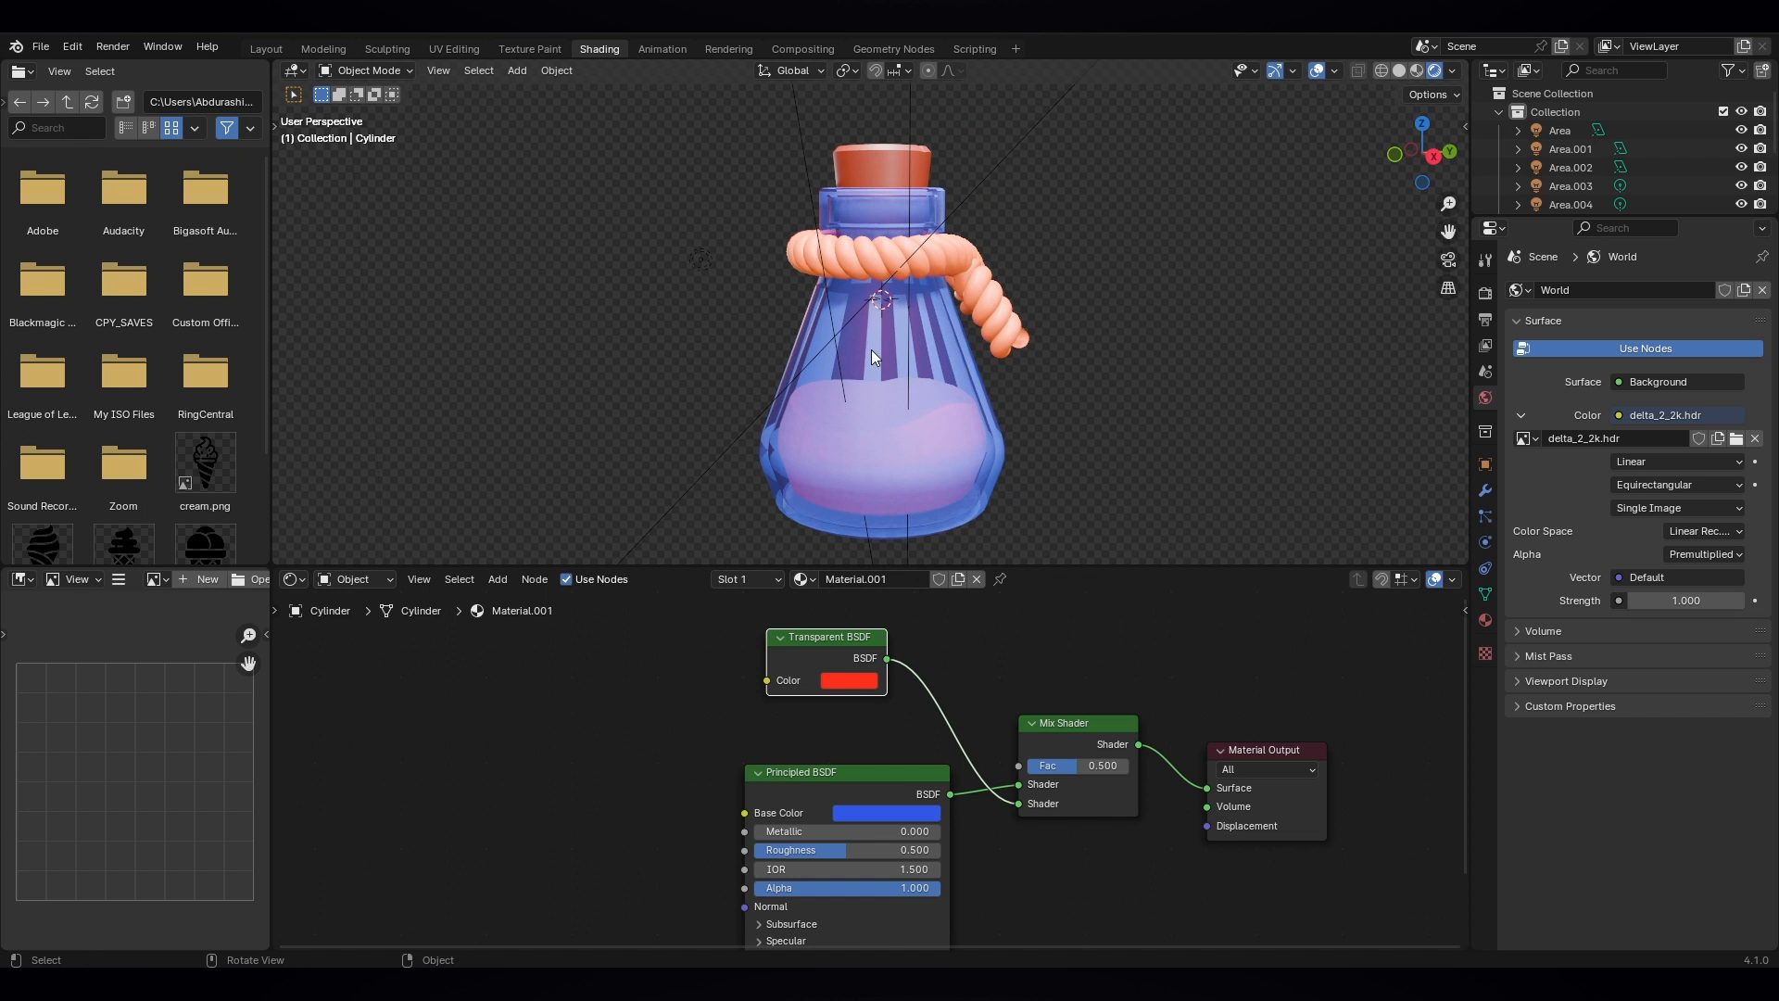
pyautogui.moveTo(864, 281); pyautogui.dragTo(805, 330, button='middle')
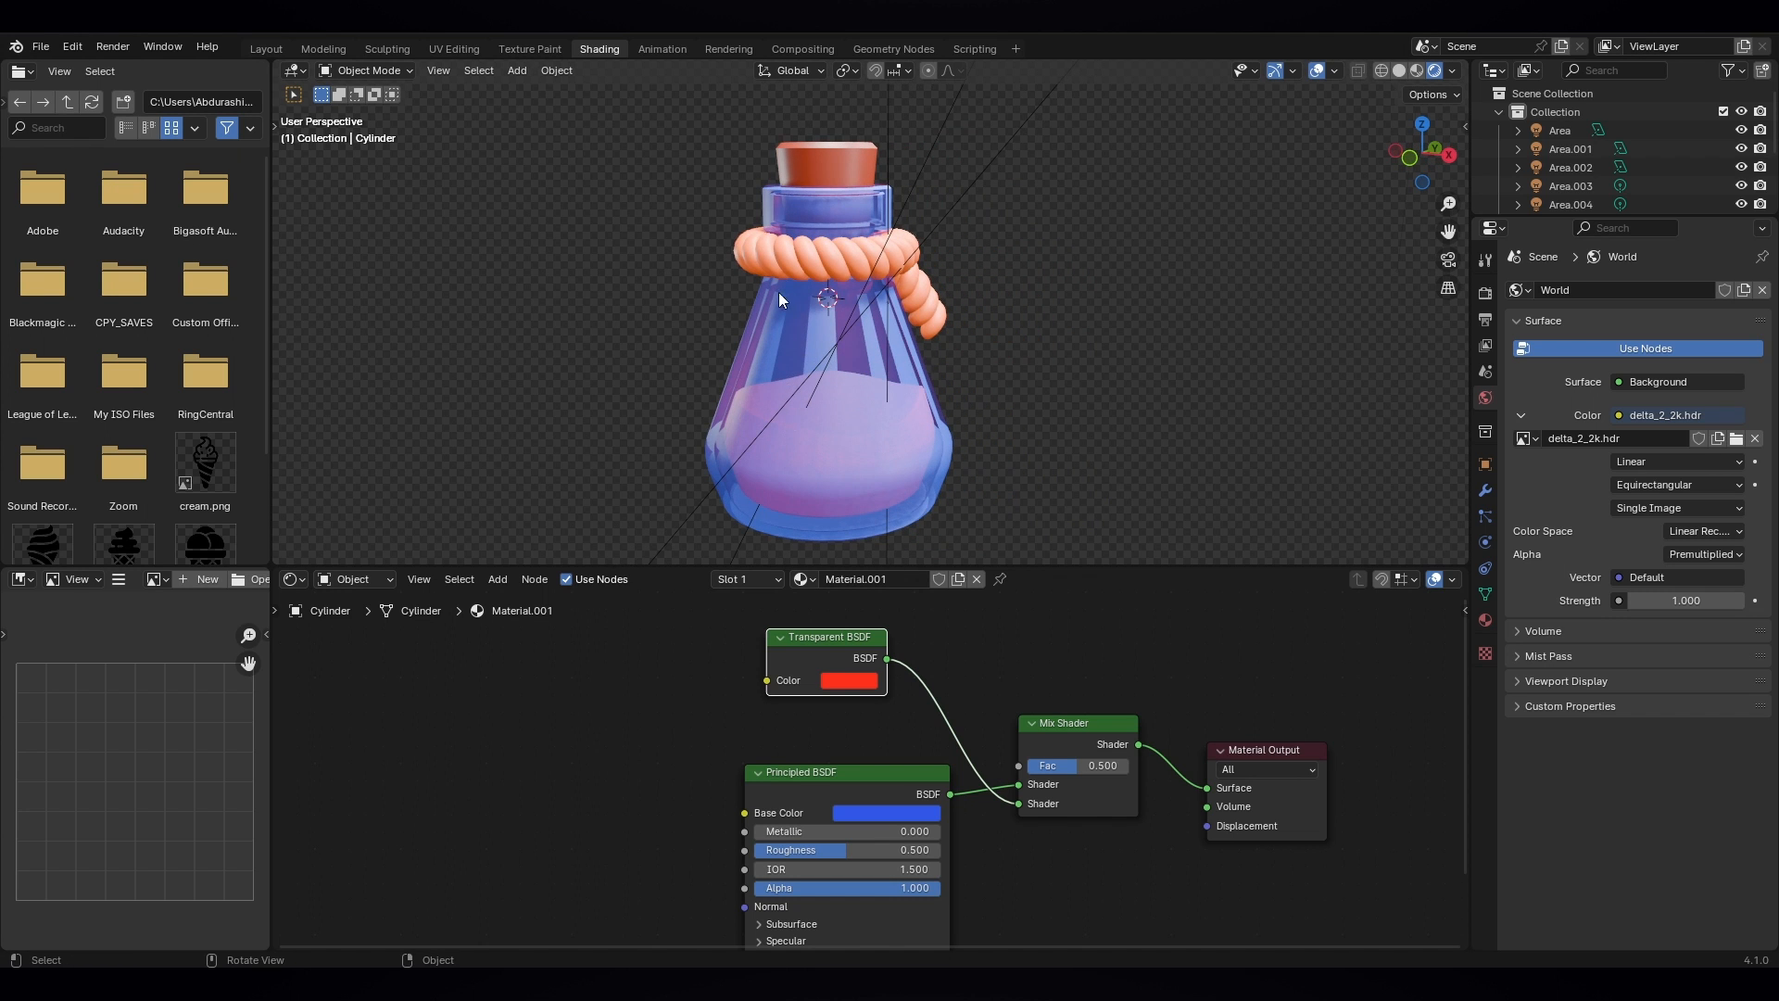
pyautogui.moveTo(918, 414); pyautogui.dragTo(819, 394, button='middle')
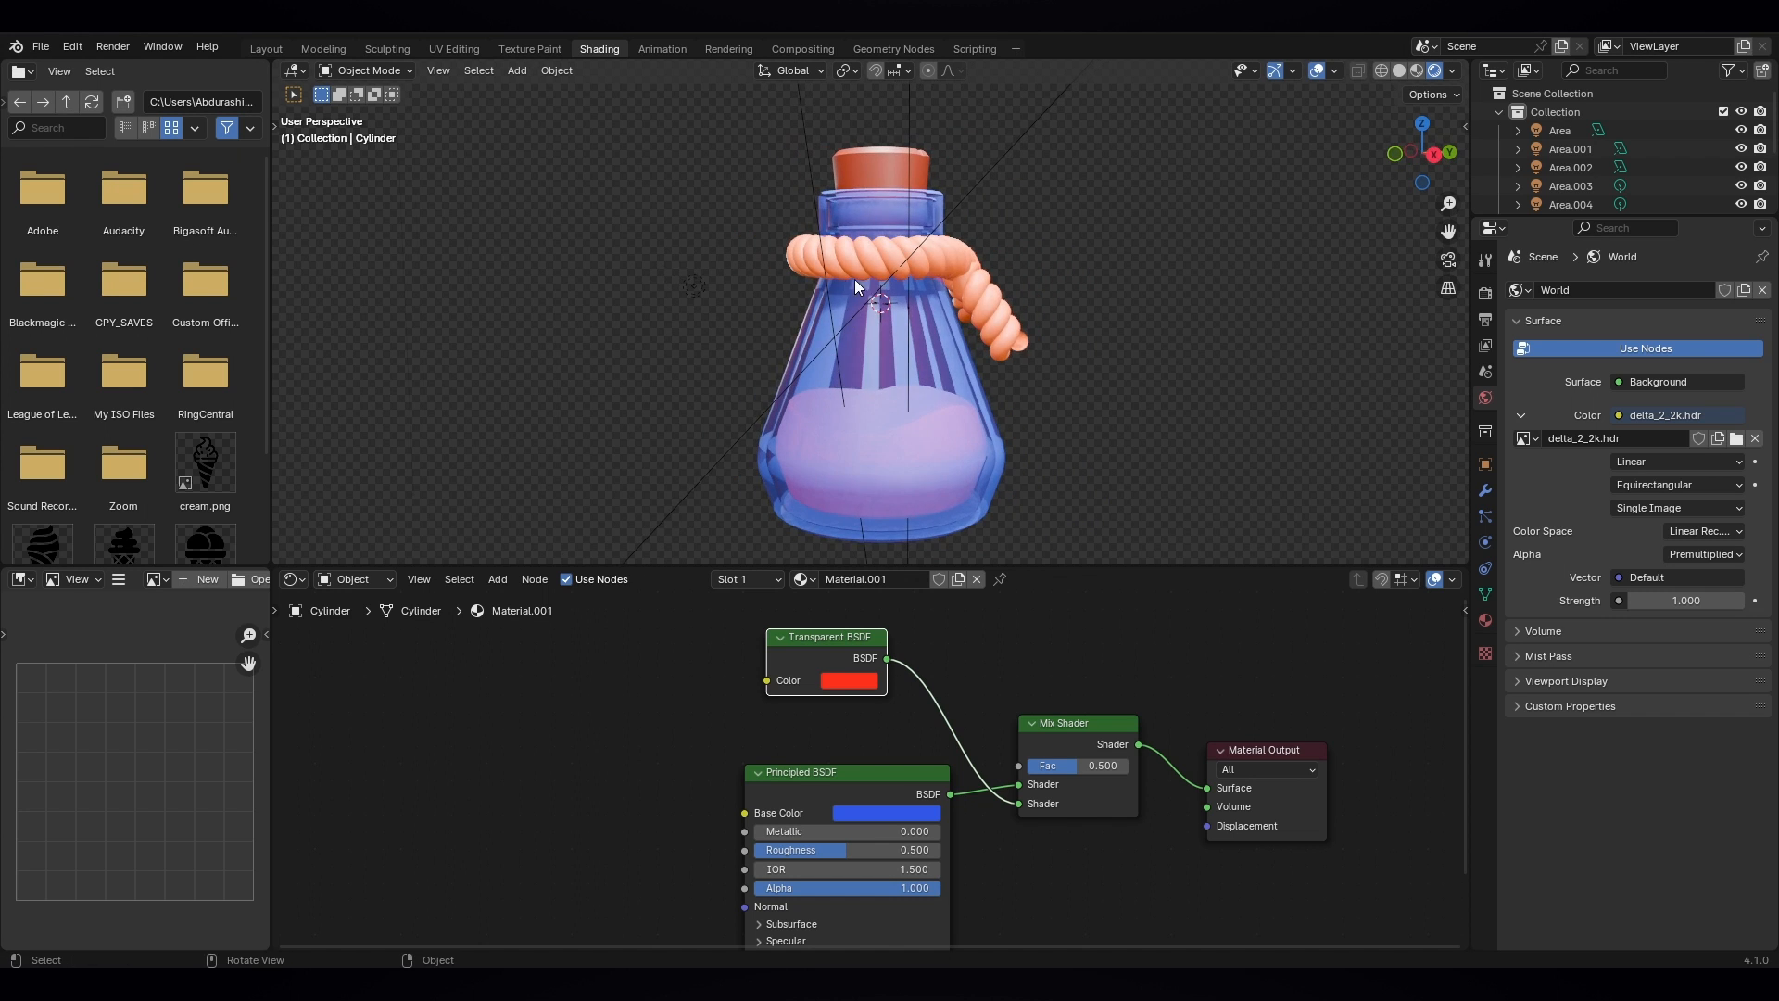
# - In the glass's Principled BSDF, set the first Subsurface radius value to 0.000 and the Specular IOR Level to 0.664
pyautogui.scroll(-1, 899, 457)
pyautogui.moveTo(938, 683)
pyautogui.mouseDown(button='middle')
pyautogui.moveTo(943, 659)
pyautogui.moveTo(953, 698)
pyautogui.mouseUp(button='middle')
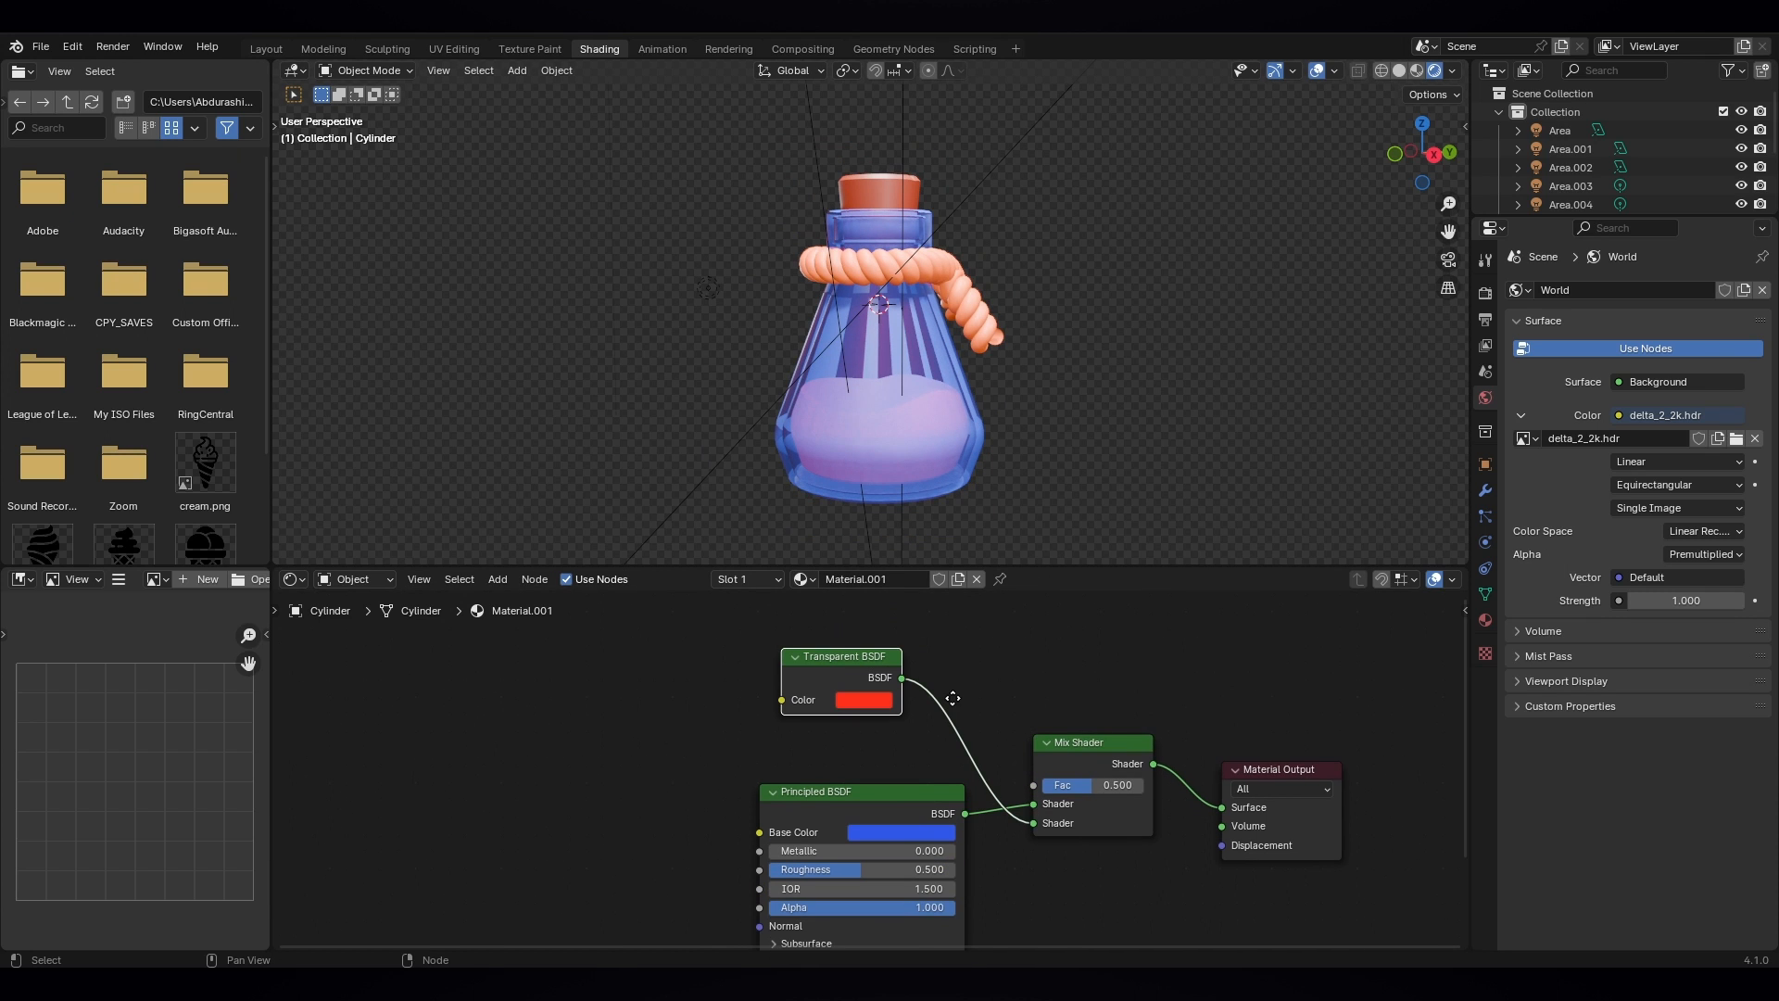
pyautogui.moveTo(1006, 755); pyautogui.dragTo(1017, 669, button='middle')
pyautogui.moveTo(1060, 862); pyautogui.dragTo(1044, 760, button='middle')
pyautogui.scroll(2, 790, 764)
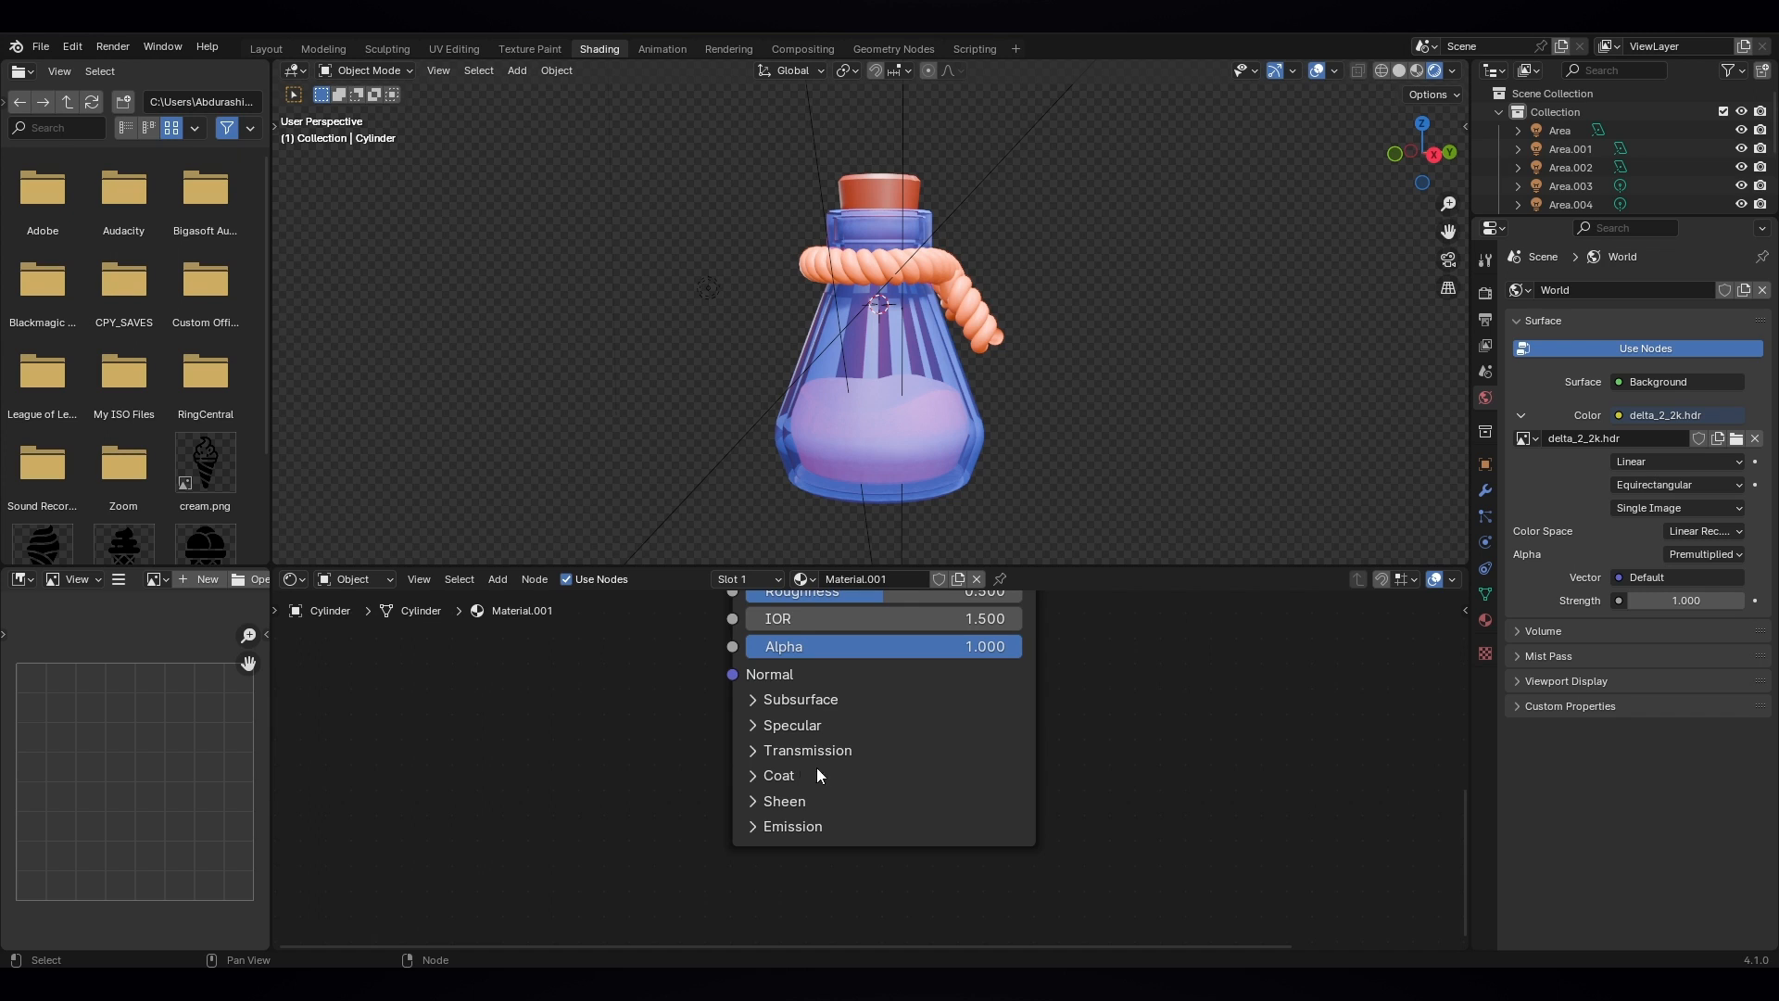
pyautogui.scroll(-2, 797, 834)
pyautogui.scroll(1, 788, 815)
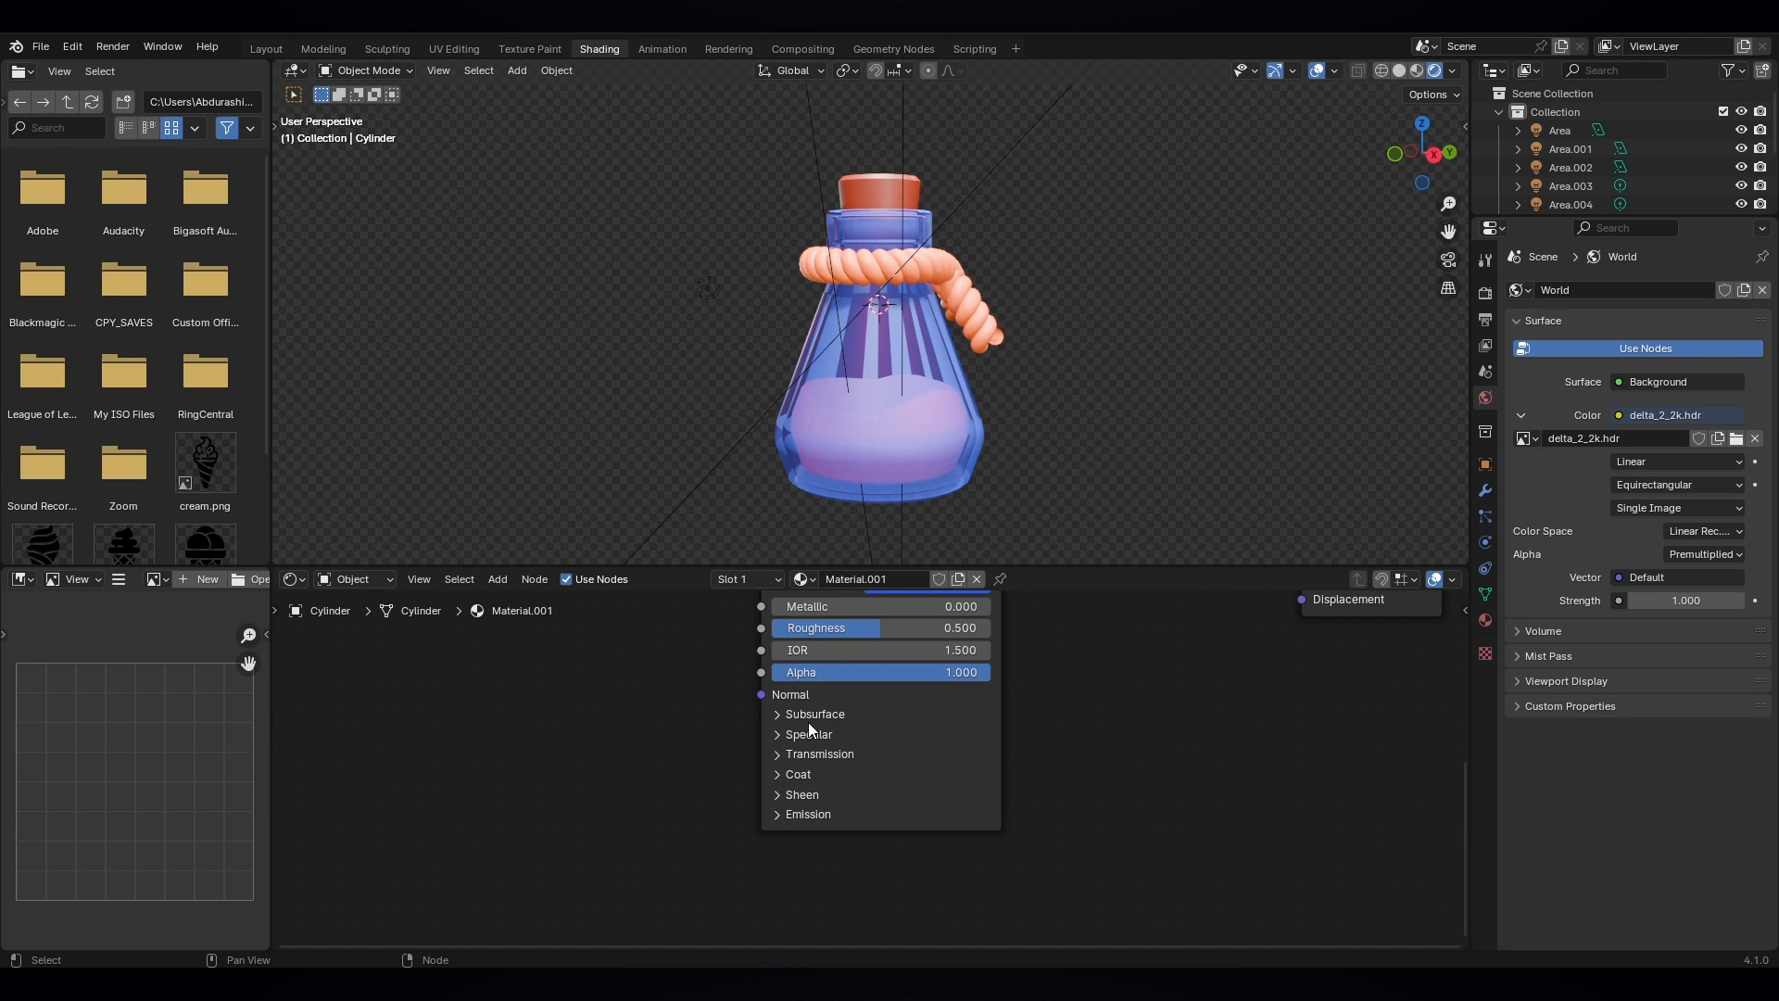
pyautogui.click(779, 714)
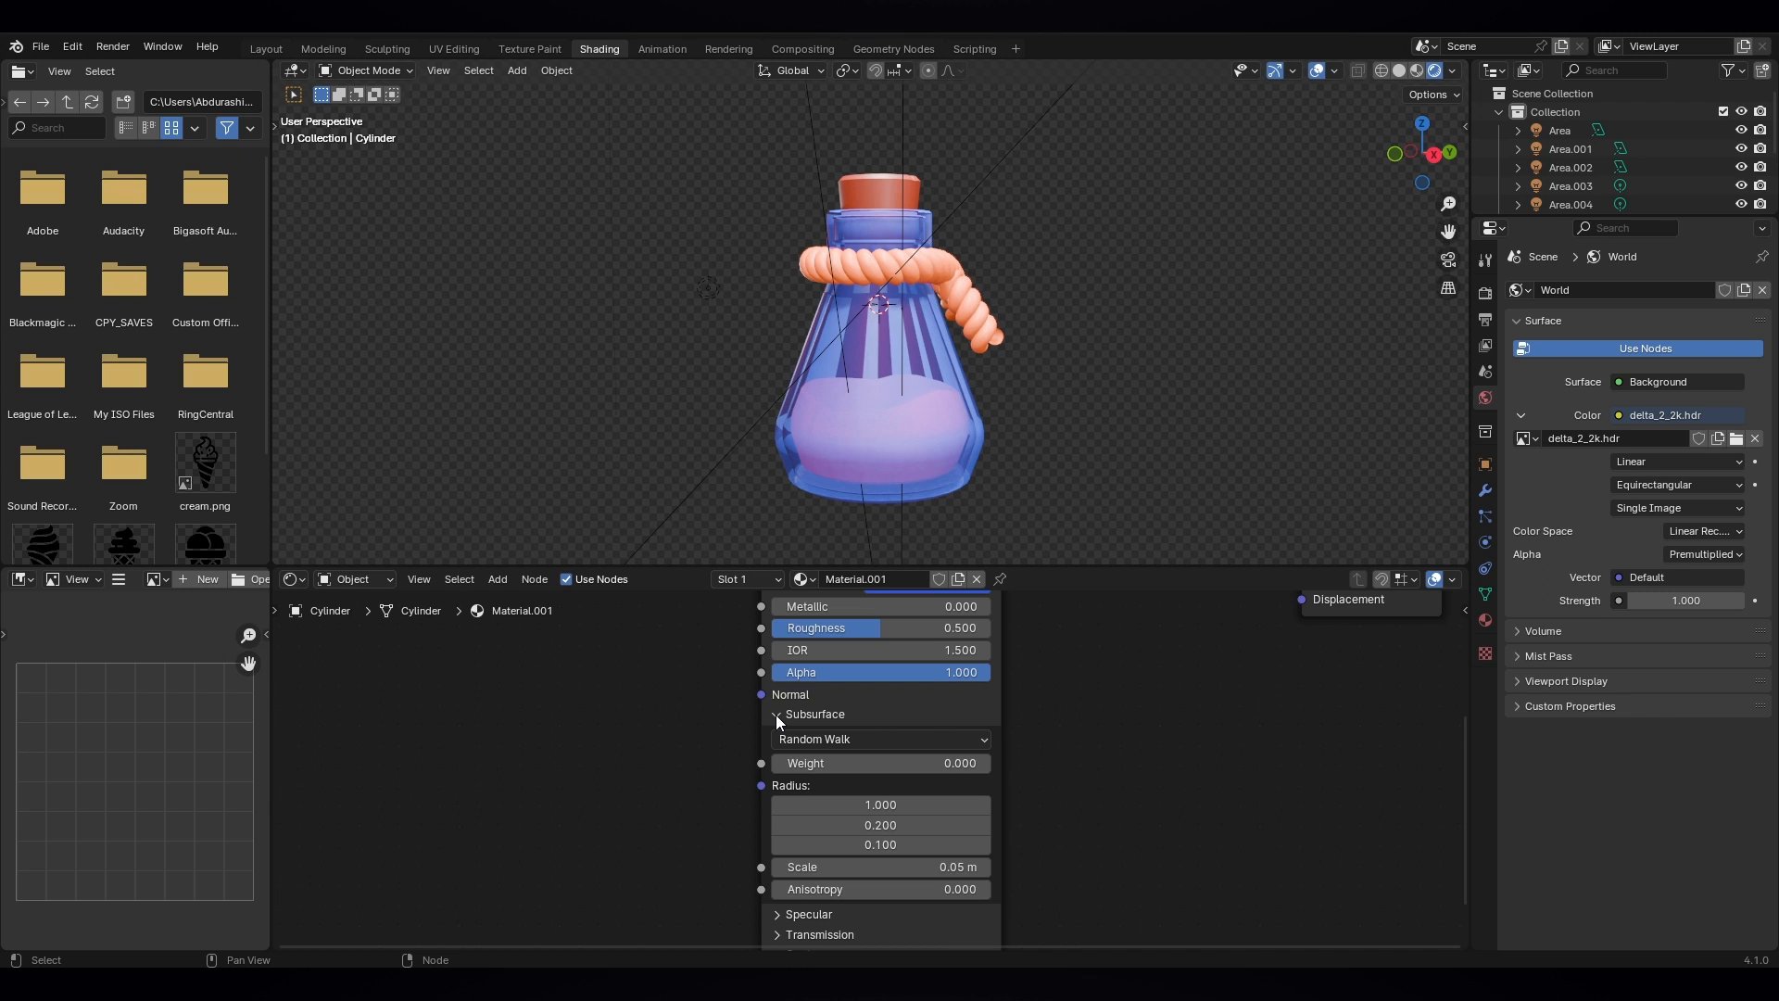
pyautogui.press('BackSpace')
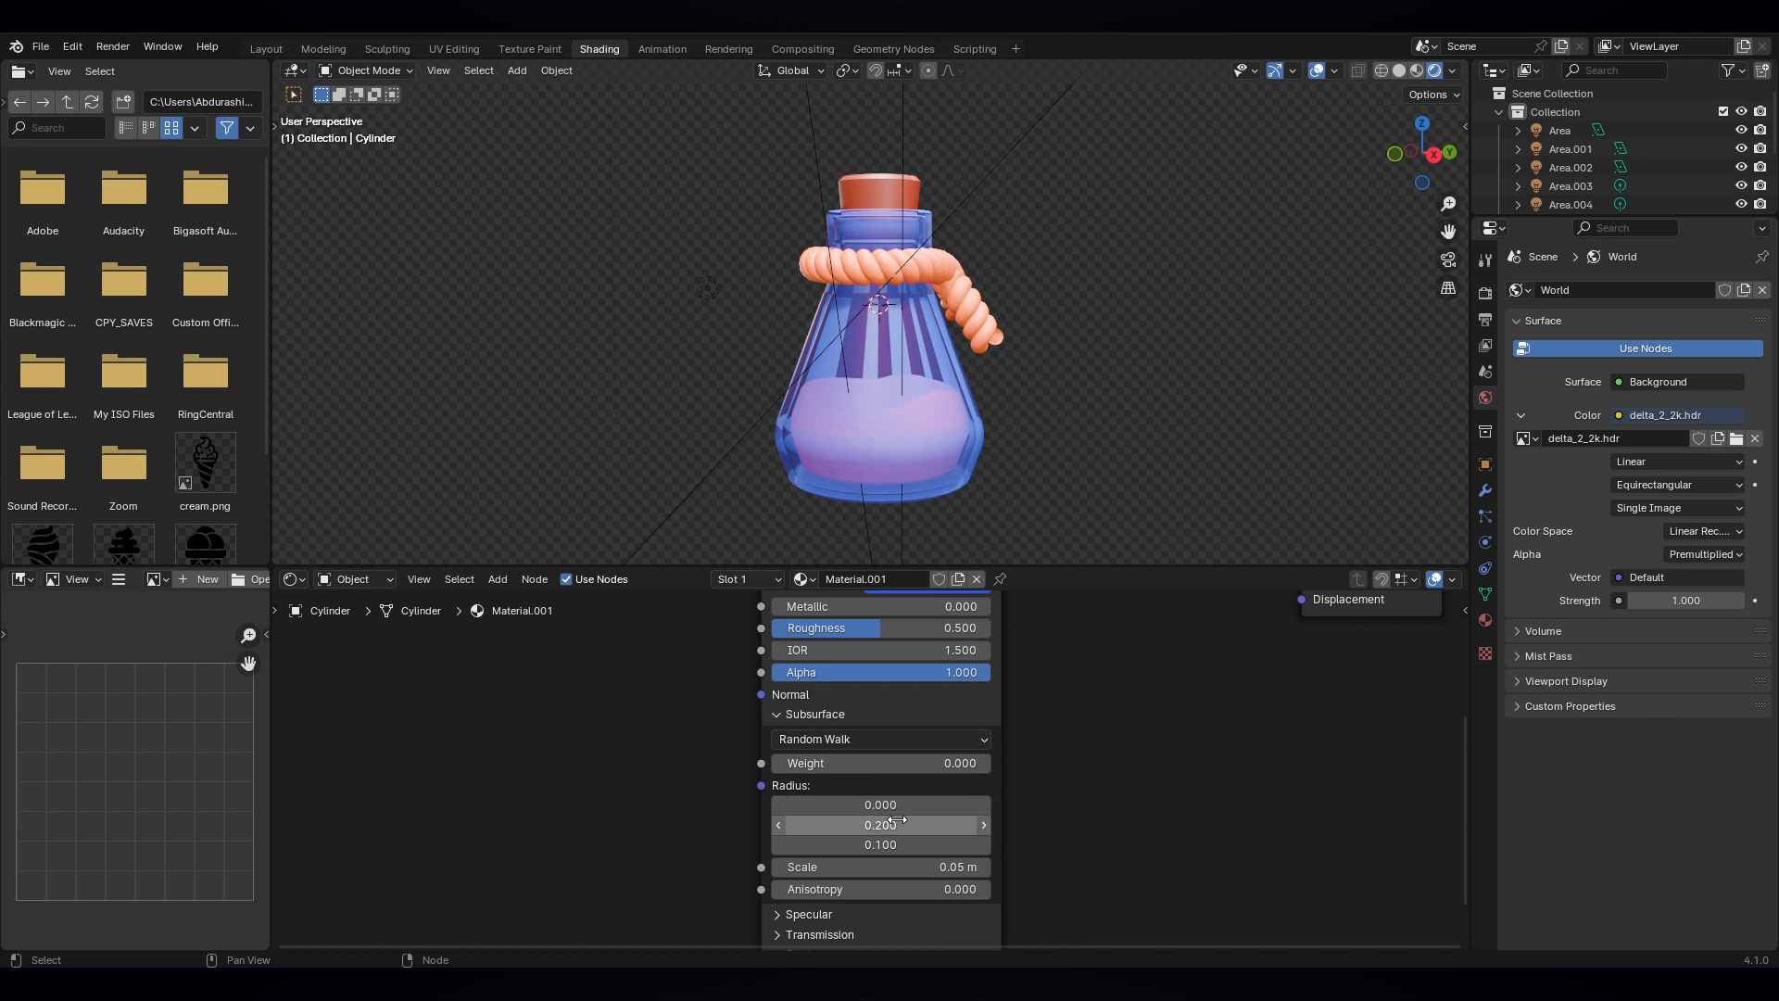
pyautogui.click(775, 714)
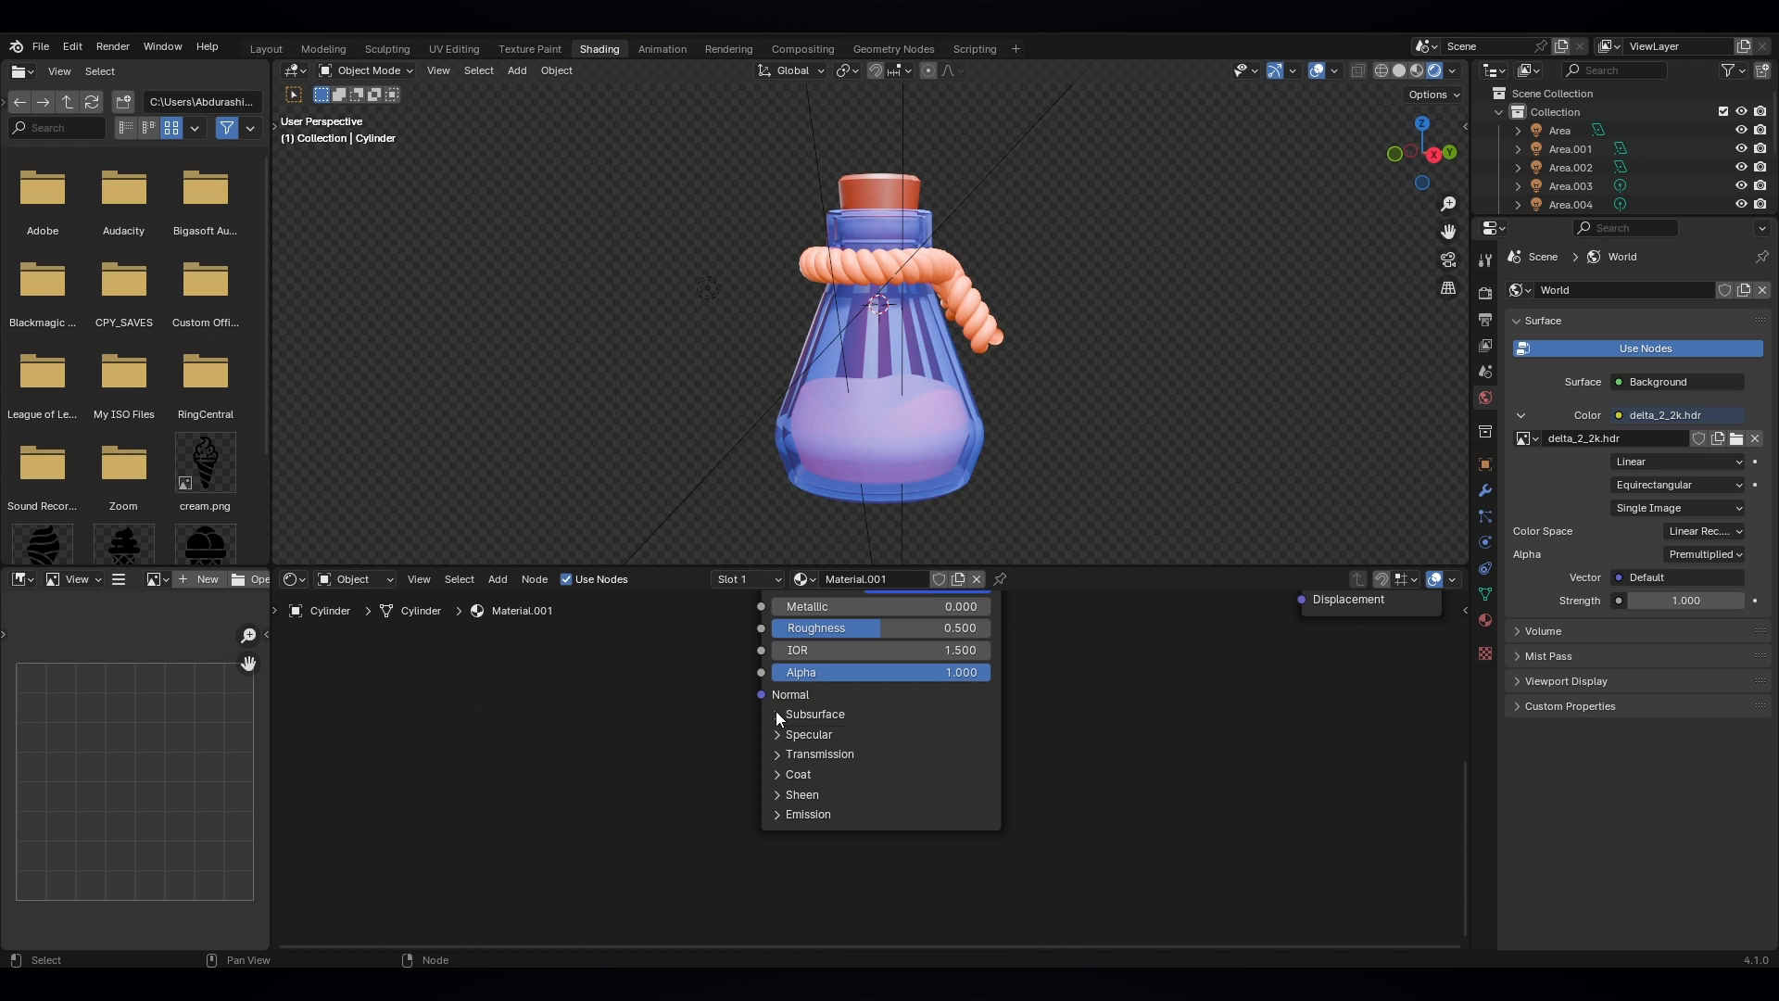
pyautogui.click(776, 734)
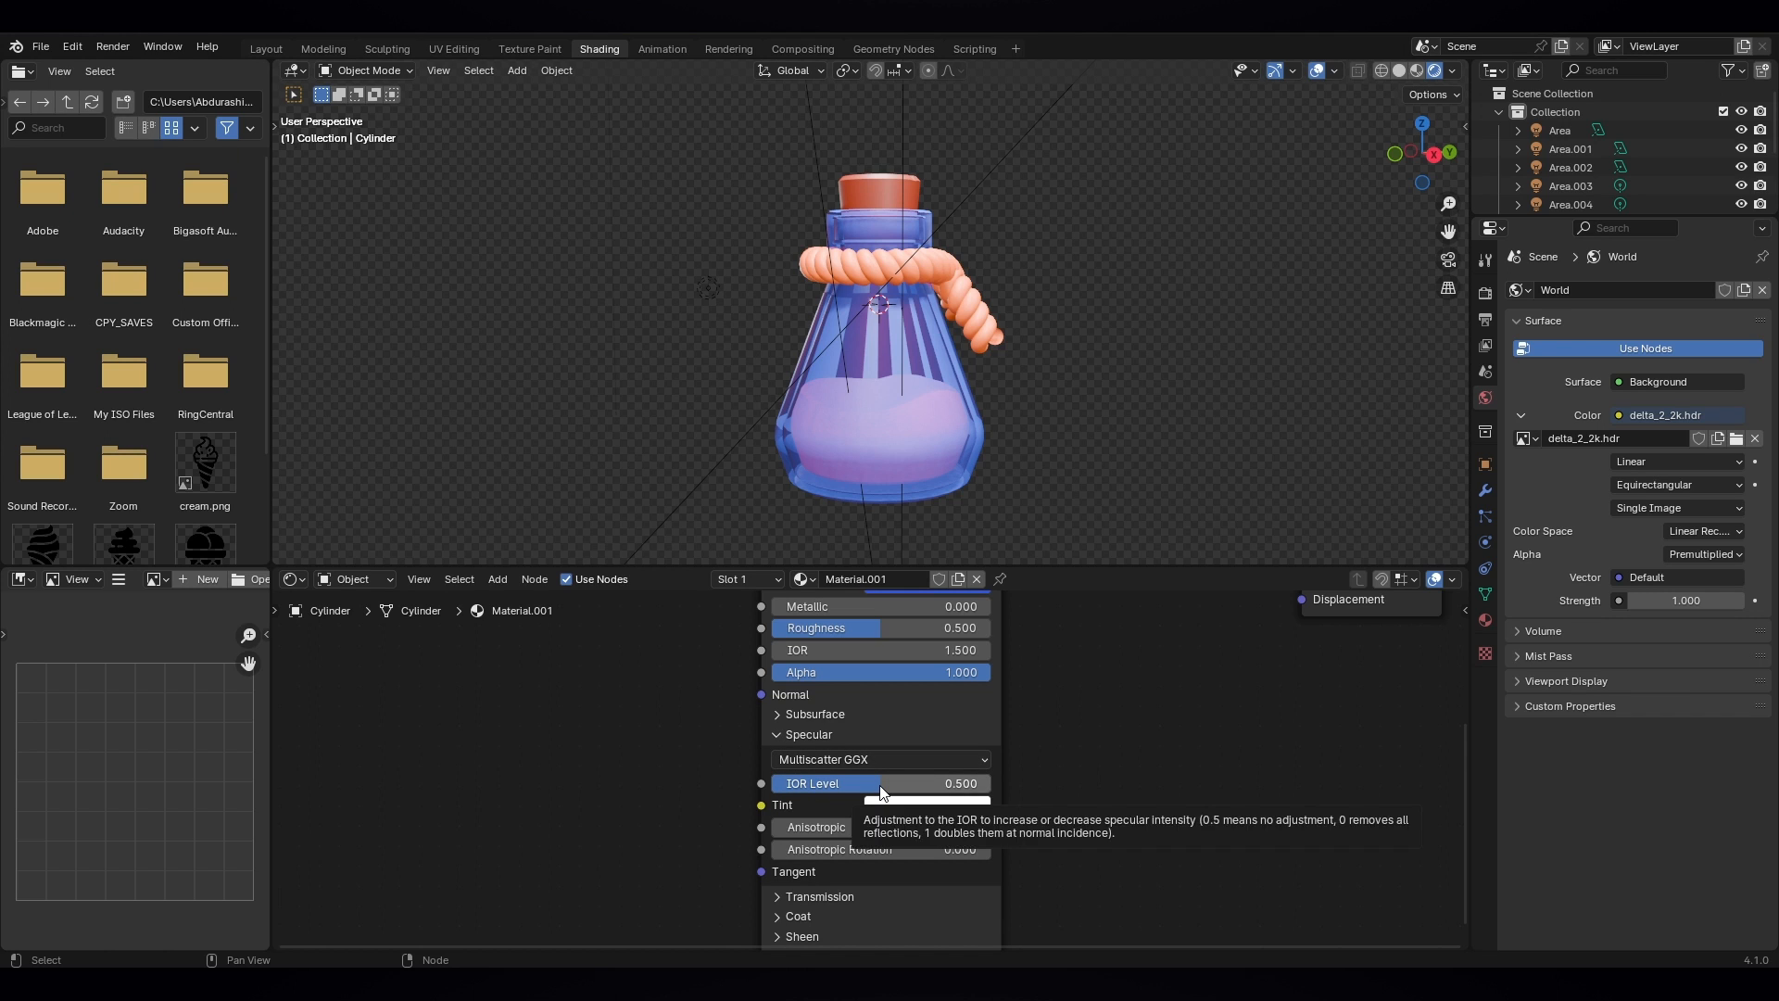
pyautogui.moveTo(882, 791)
pyautogui.mouseDown()
pyautogui.moveTo(773, 790)
pyautogui.moveTo(991, 783)
pyautogui.moveTo(887, 783)
pyautogui.moveTo(979, 782)
pyautogui.moveTo(916, 783)
pyautogui.mouseUp()
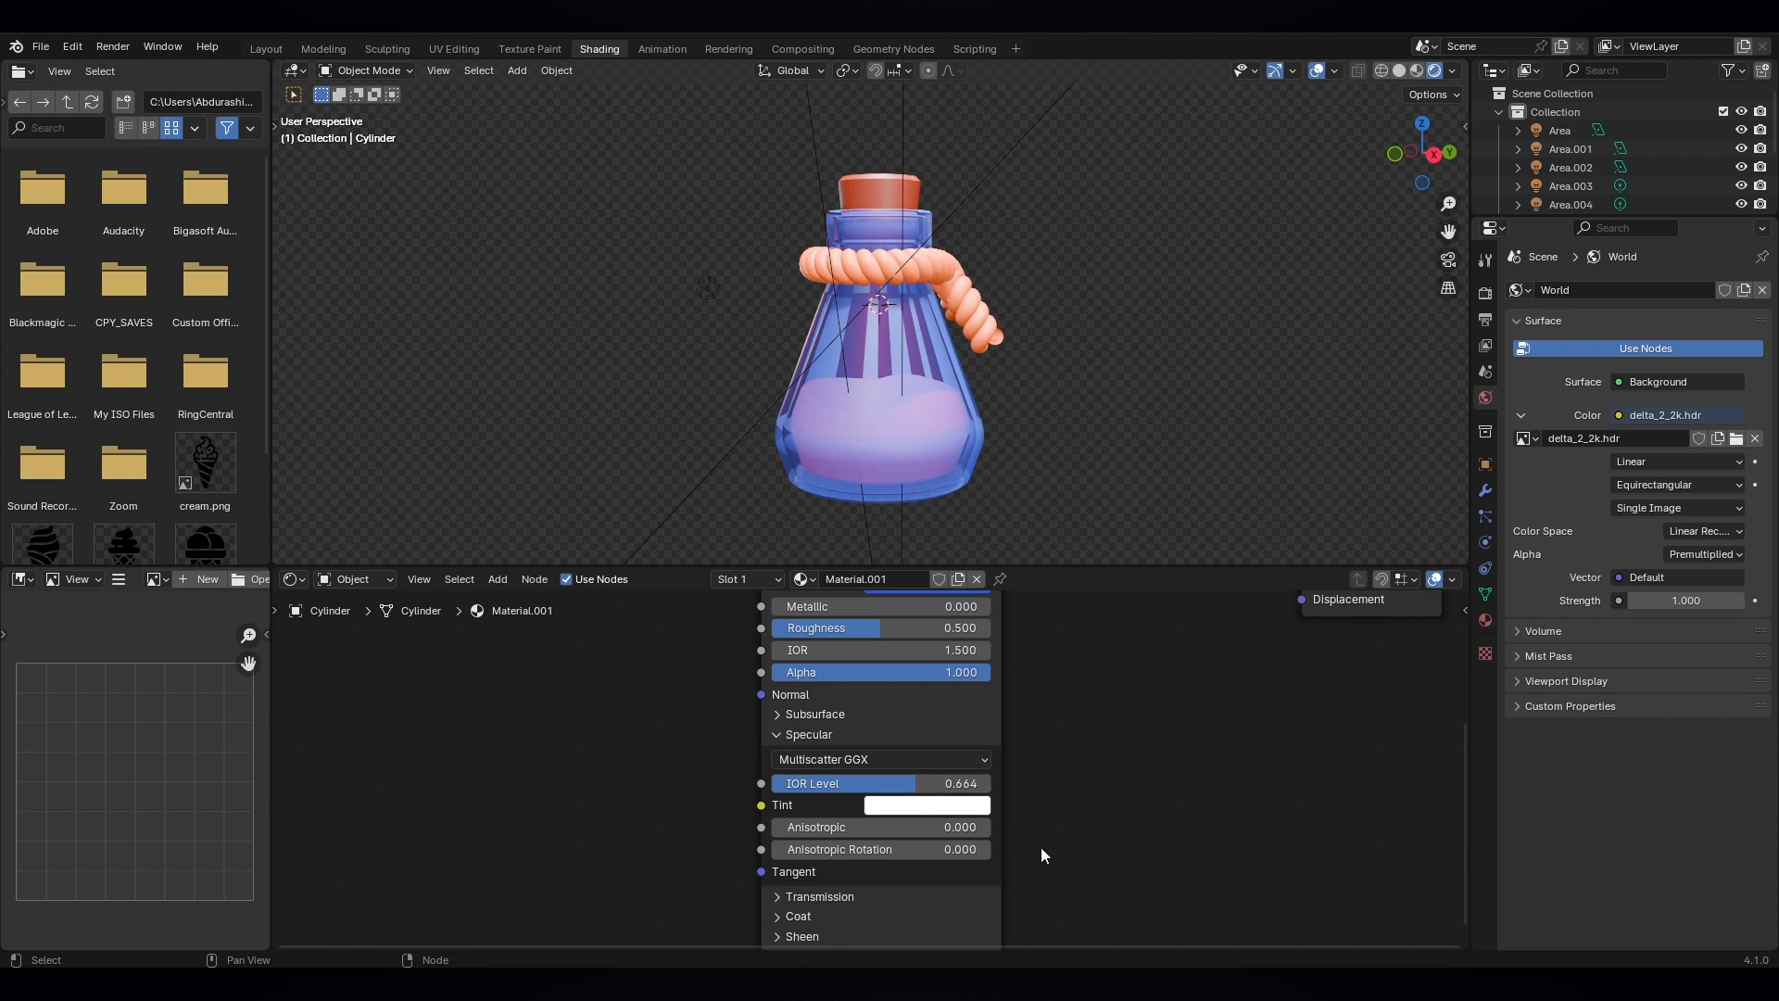
# - Set the glass's Coat weight to 0.445 and roughness to 0.471, trying a Coat IOR of 2.300 before restoring 1.500
pyautogui.moveTo(1058, 855); pyautogui.dragTo(1065, 737, button='middle')
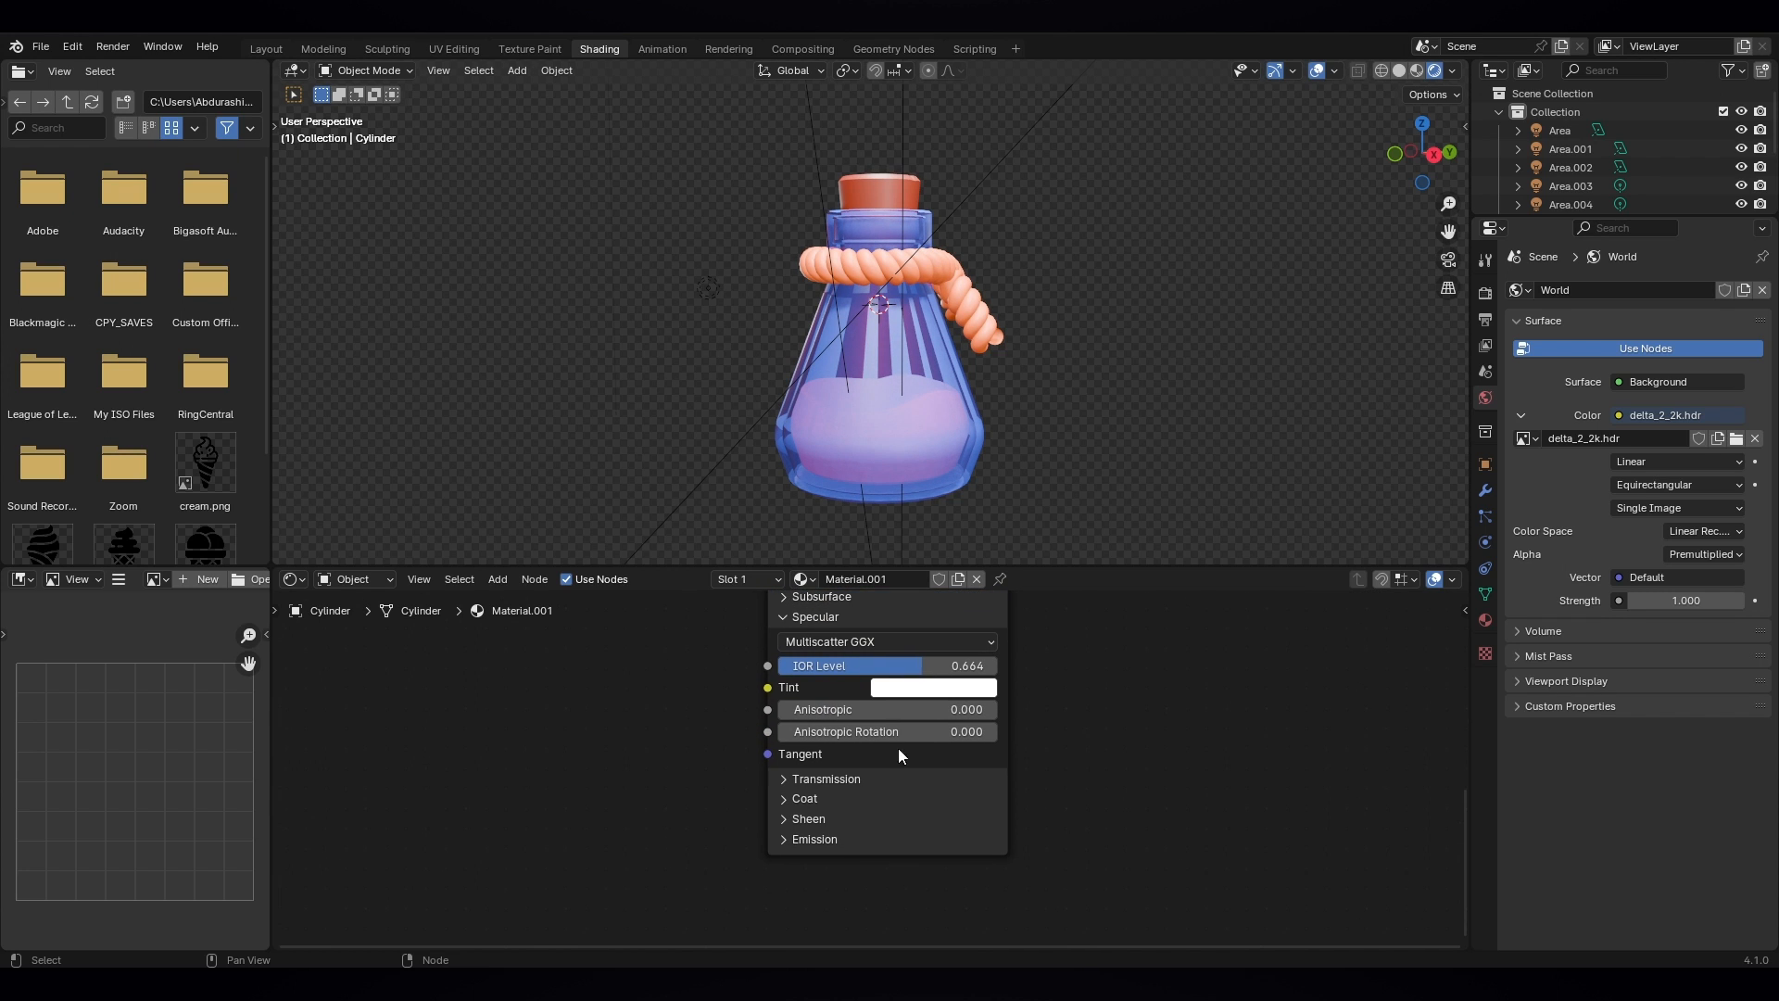
pyautogui.click(787, 777)
pyautogui.click(786, 777)
pyautogui.click(786, 798)
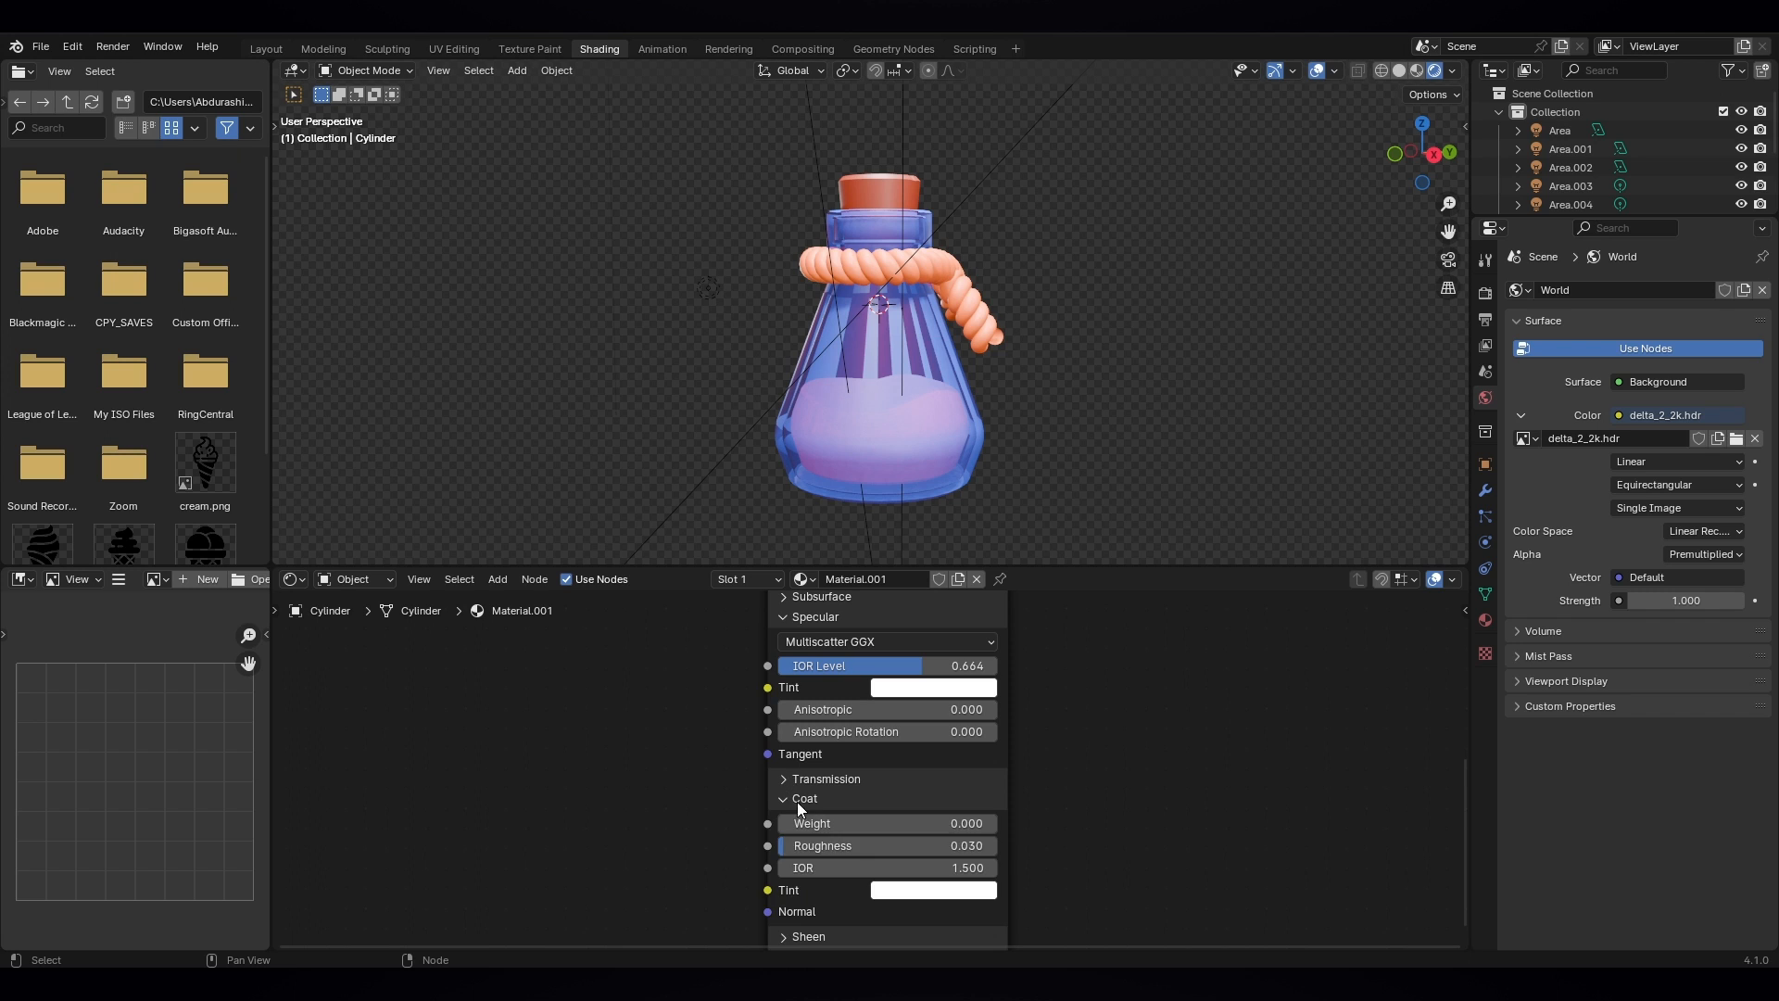
pyautogui.moveTo(830, 823); pyautogui.dragTo(878, 825)
pyautogui.moveTo(879, 822)
pyautogui.mouseDown()
pyautogui.moveTo(838, 846)
pyautogui.moveTo(901, 845)
pyautogui.moveTo(858, 845)
pyautogui.moveTo(879, 845)
pyautogui.mouseUp()
pyautogui.moveTo(1083, 887); pyautogui.dragTo(1089, 750, button='middle')
pyautogui.moveTo(898, 733)
pyautogui.mouseDown()
pyautogui.moveTo(996, 733)
pyautogui.moveTo(945, 733)
pyautogui.mouseUp()
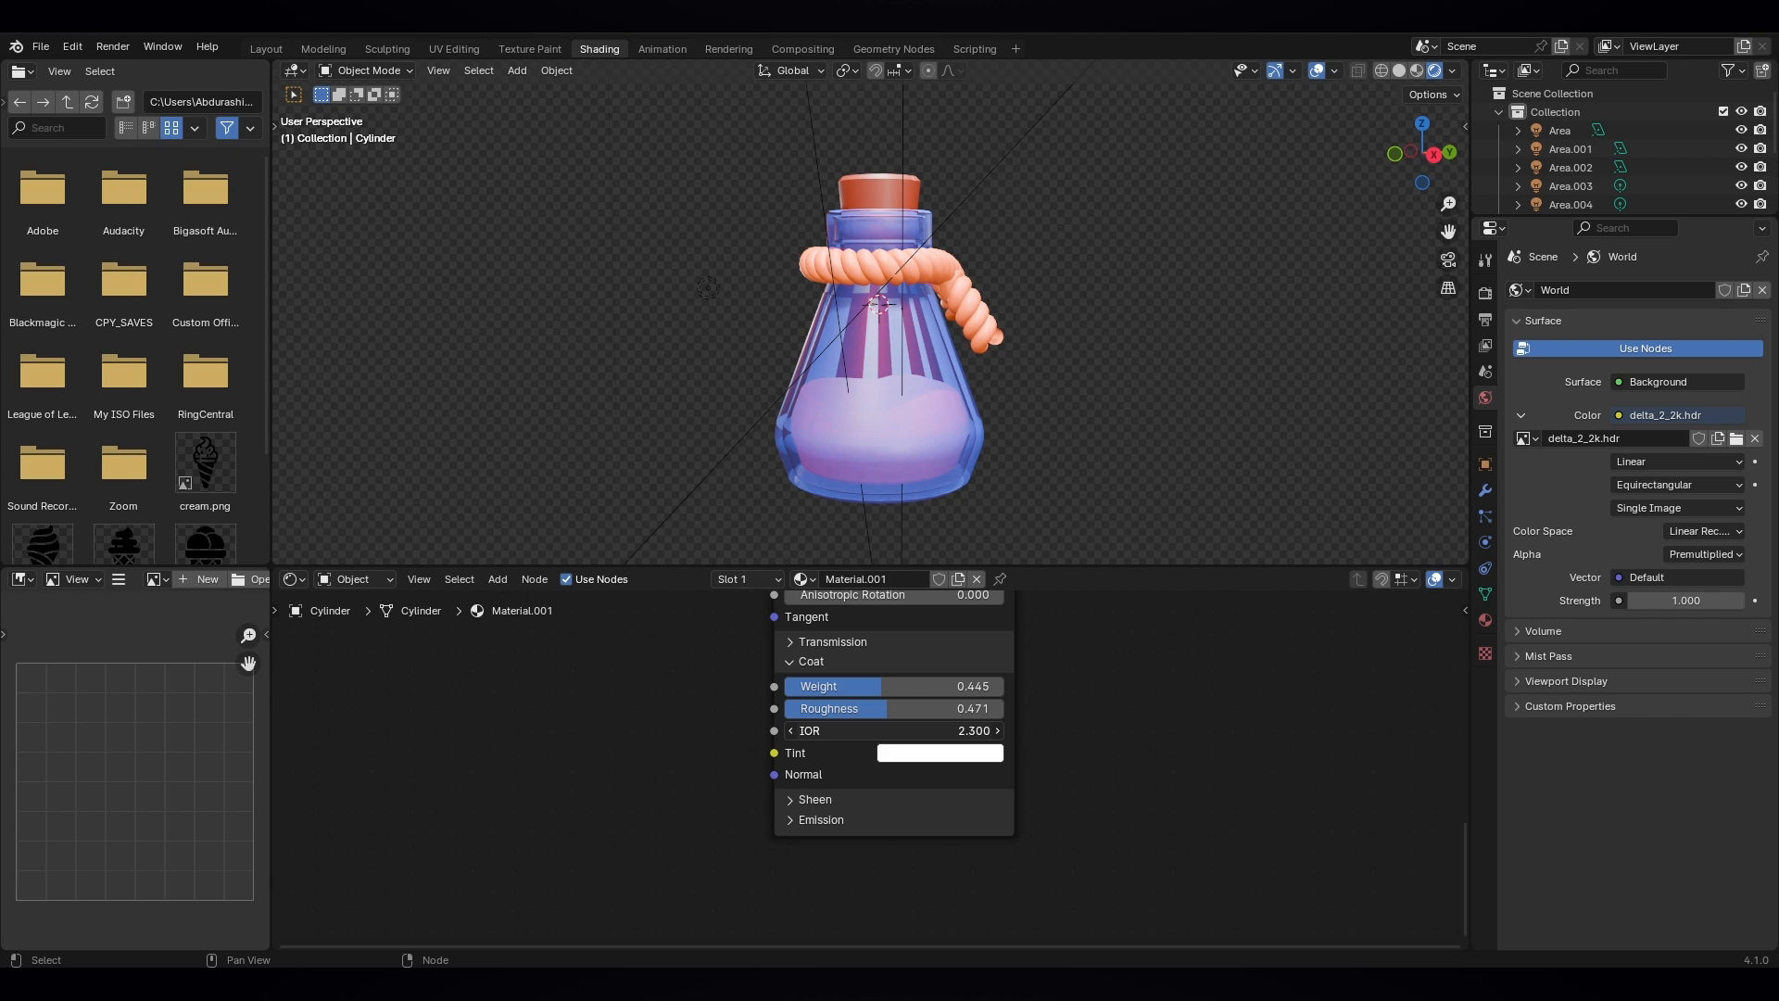
pyautogui.moveTo(945, 733)
pyautogui.mouseDown()
pyautogui.moveTo(977, 733)
pyautogui.moveTo(889, 731)
pyautogui.moveTo(914, 731)
pyautogui.mouseUp()
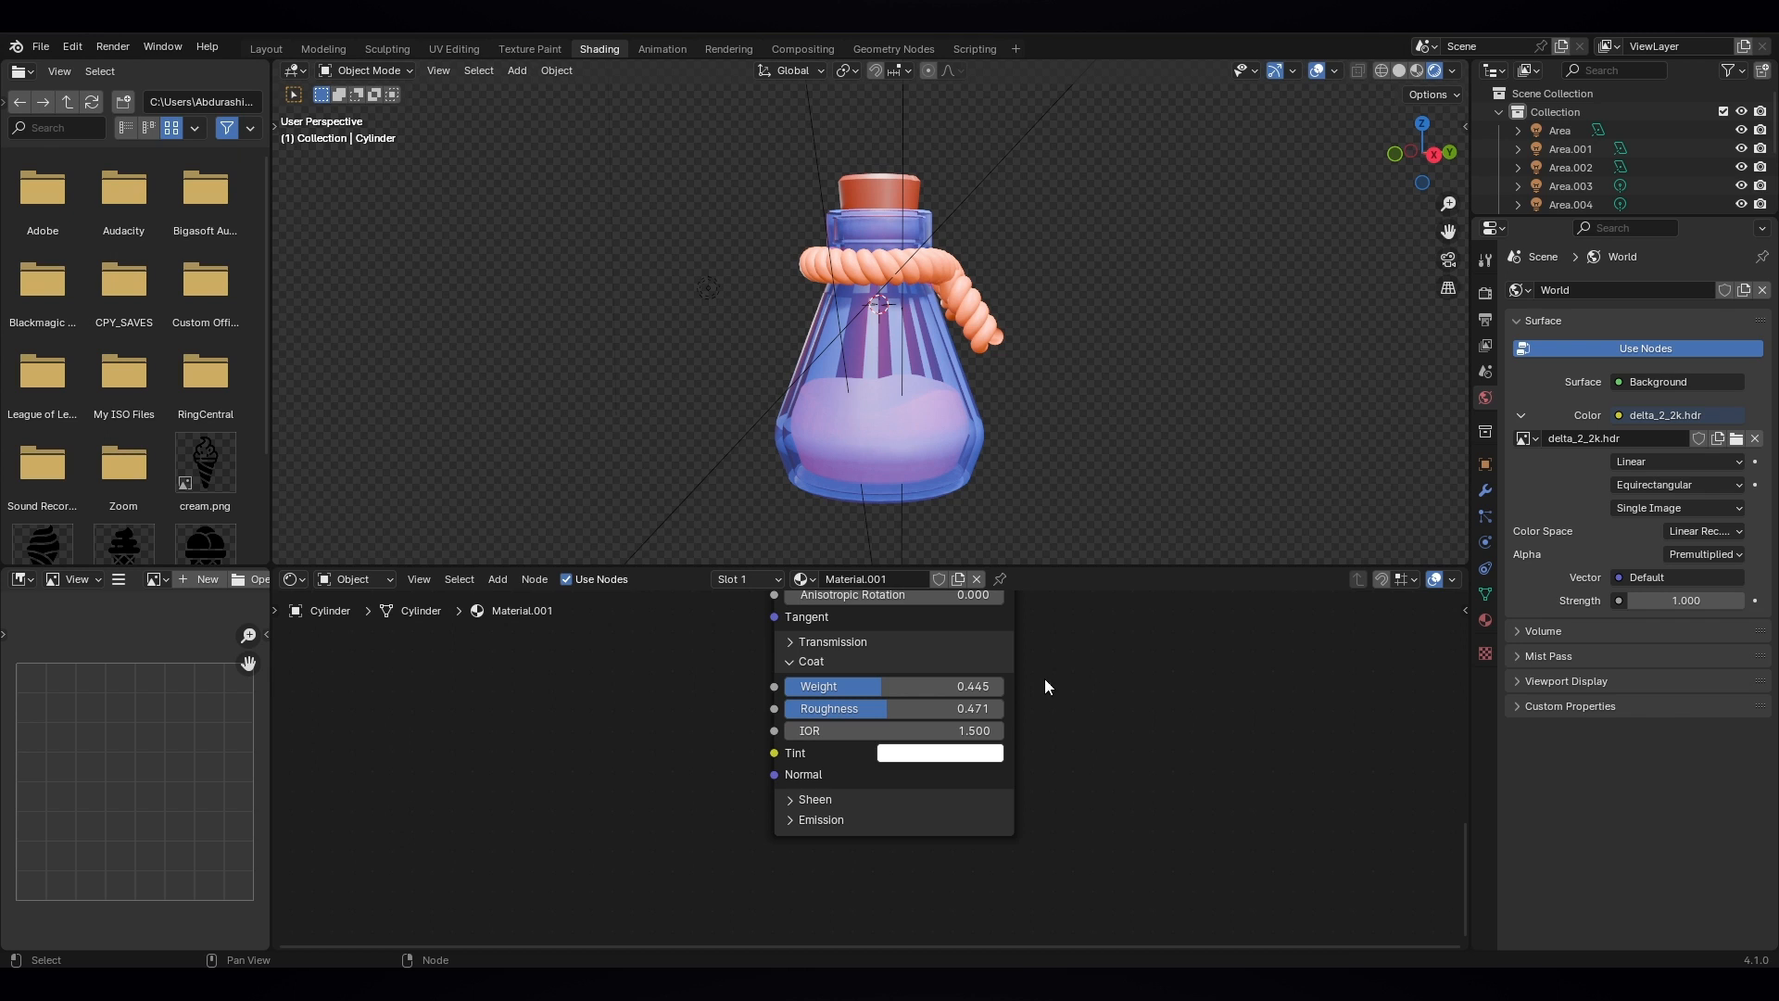
# - Set the glass's Coat tint to bright blue with hue 0.614 and saturation 0.987
pyautogui.click(958, 758)
pyautogui.moveTo(987, 519)
pyautogui.mouseDown()
pyautogui.moveTo(954, 567)
pyautogui.moveTo(980, 571)
pyautogui.mouseUp()
pyautogui.moveTo(999, 493)
pyautogui.mouseDown()
pyautogui.moveTo(1000, 460)
pyautogui.moveTo(957, 570)
pyautogui.mouseUp()
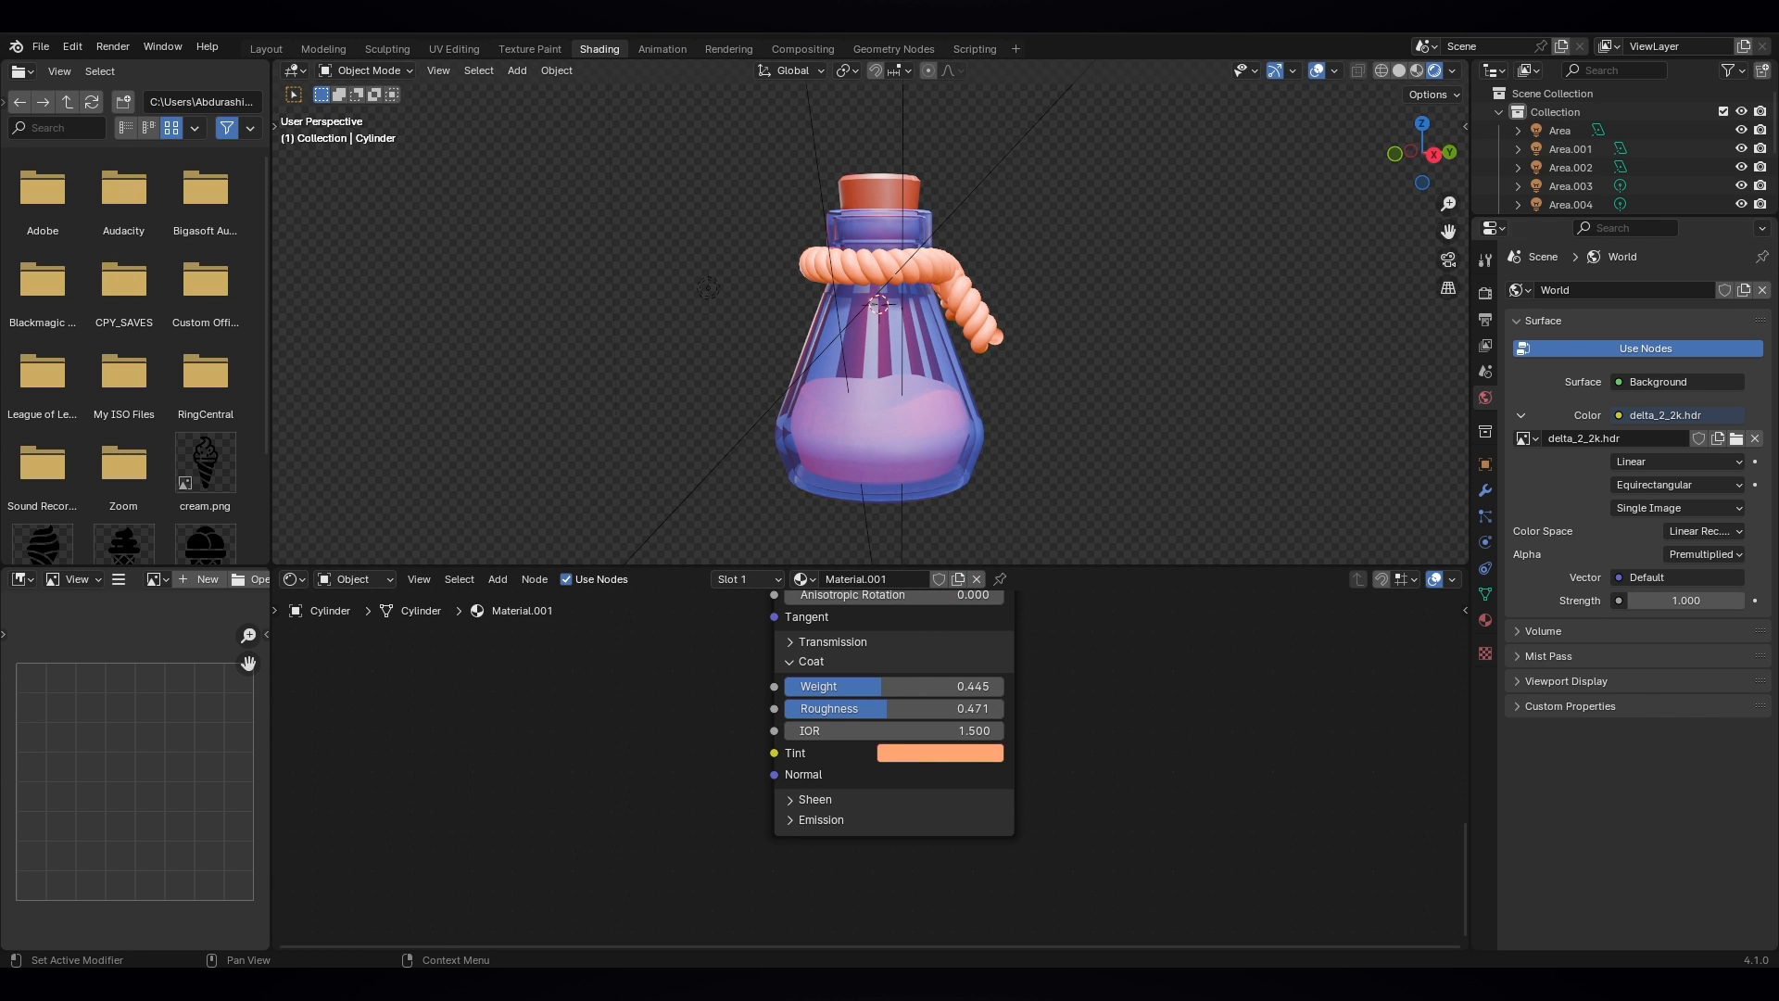
pyautogui.click(948, 758)
pyautogui.moveTo(971, 549); pyautogui.dragTo(1011, 456)
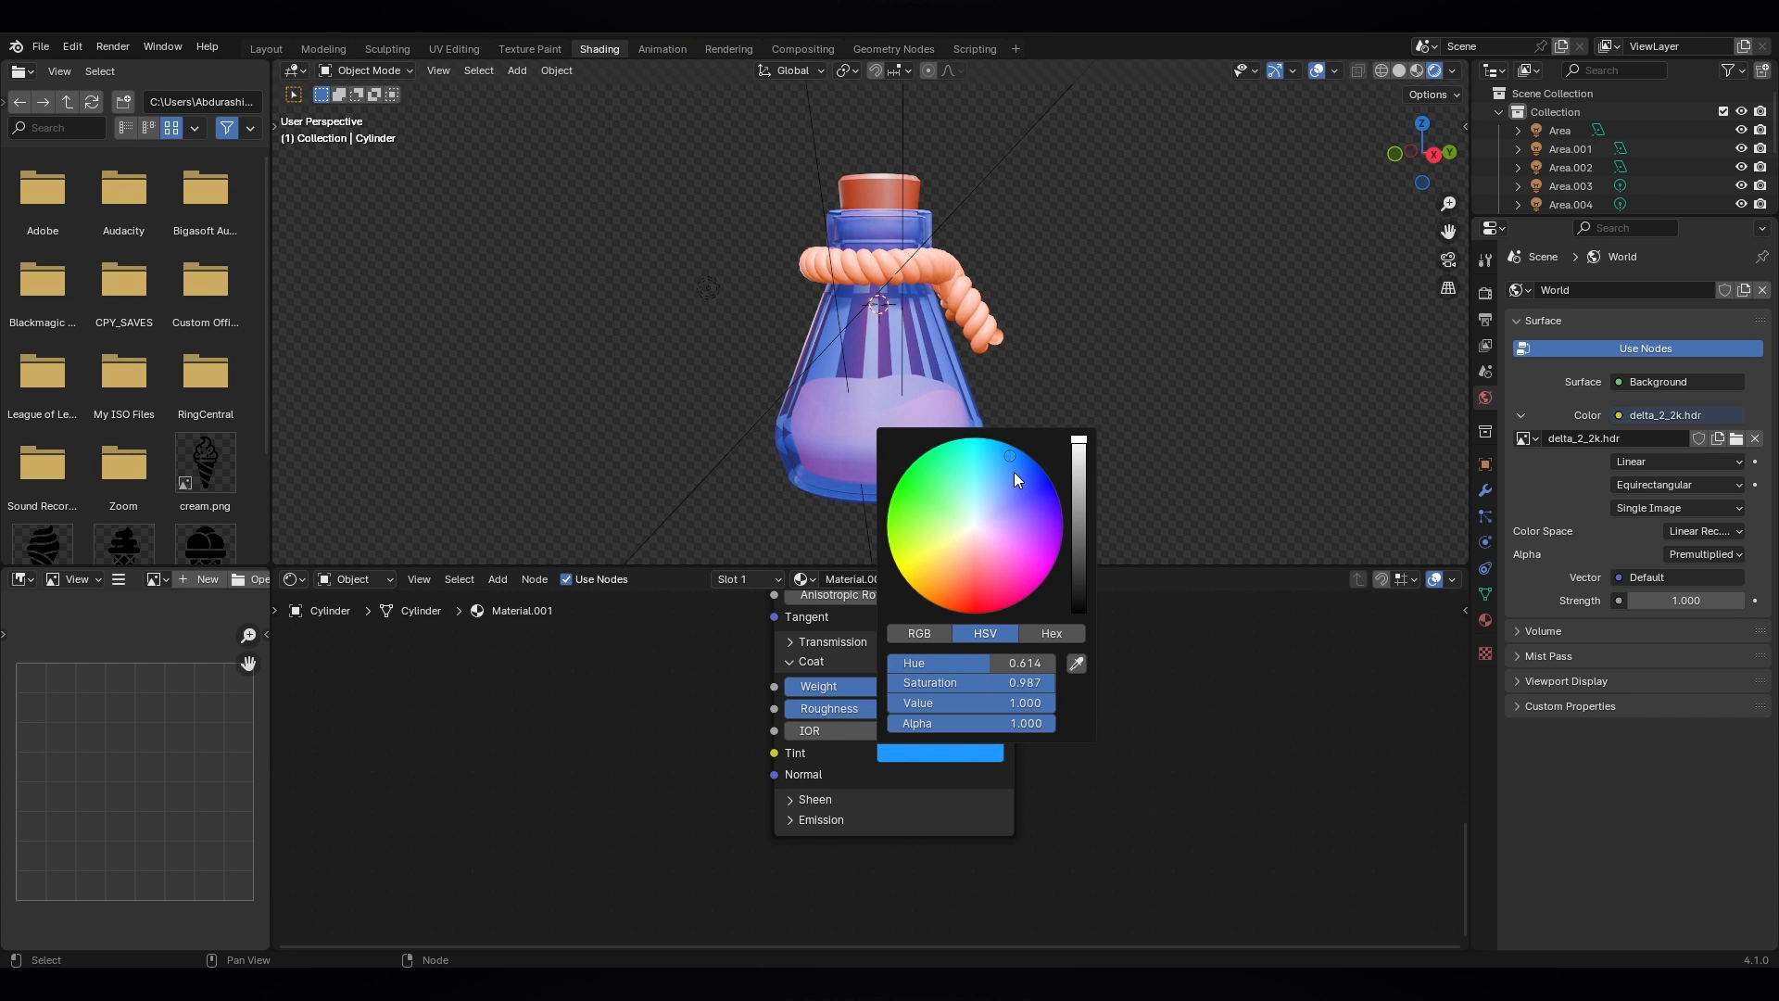
pyautogui.click(801, 778)
# - Set the glass's Sheen weight to 0.050 and its Sheen roughness to 0.164
pyautogui.click(817, 800)
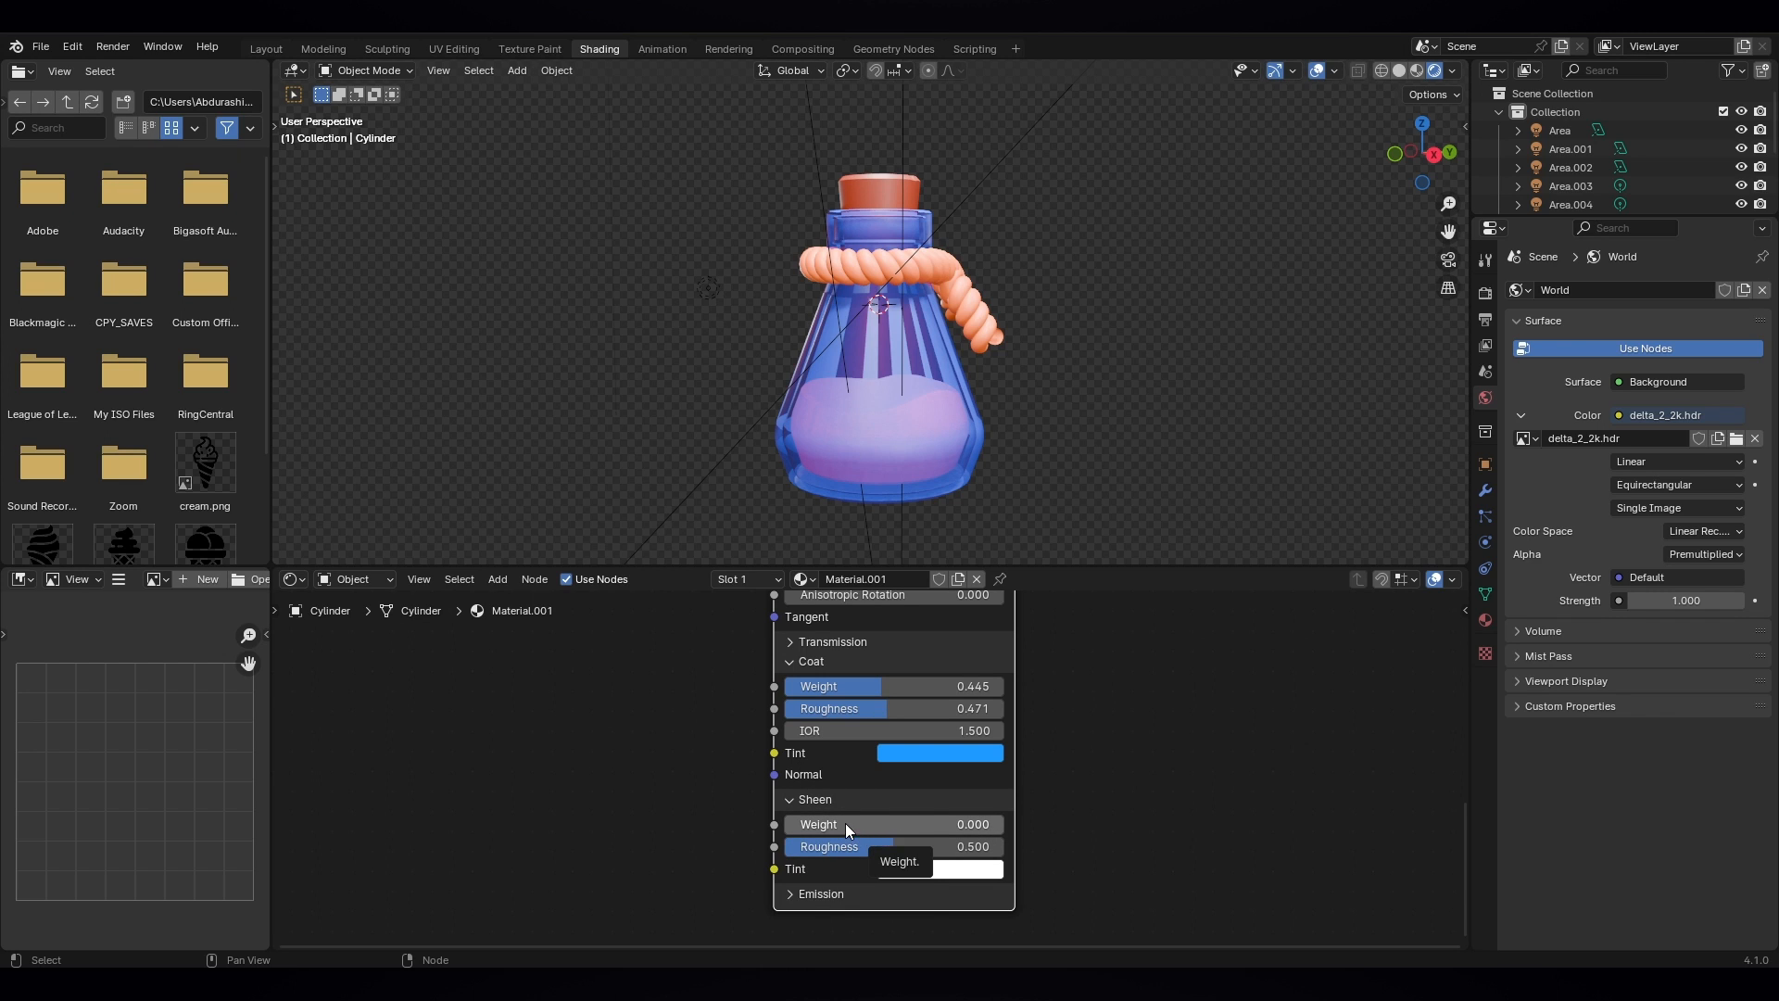
pyautogui.moveTo(845, 822); pyautogui.dragTo(1004, 824)
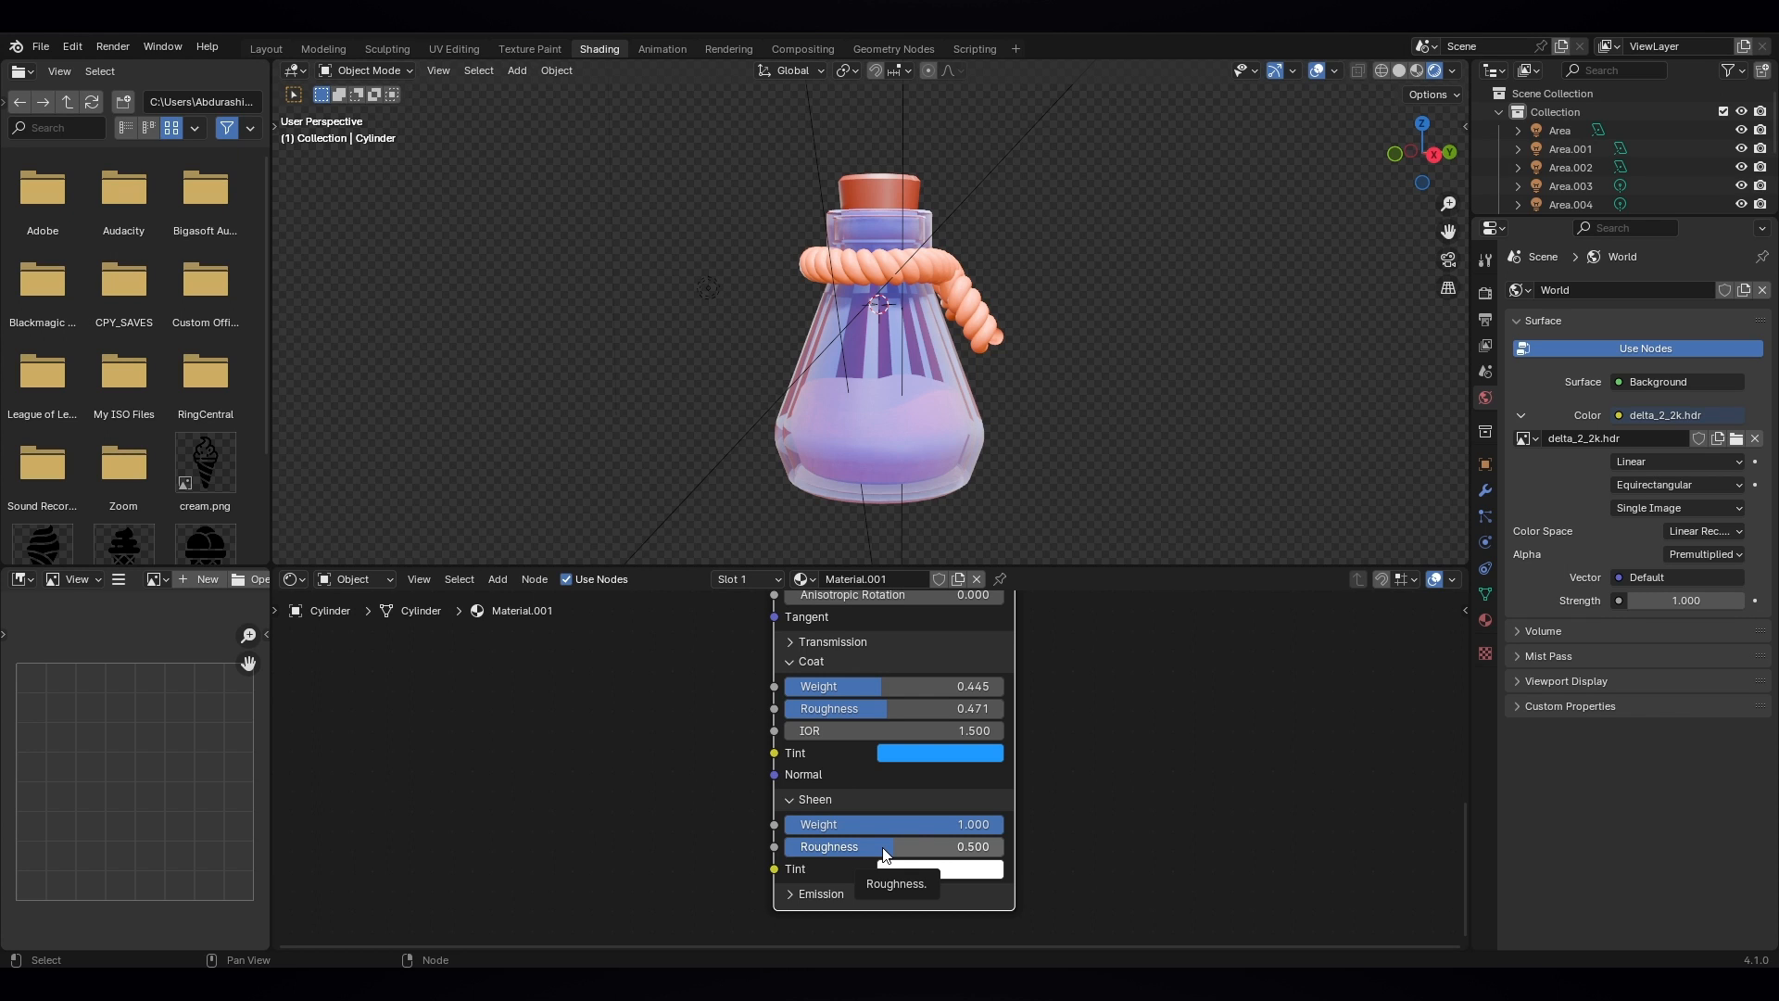
pyautogui.moveTo(981, 827)
pyautogui.mouseDown()
pyautogui.moveTo(787, 826)
pyautogui.moveTo(837, 847)
pyautogui.moveTo(787, 847)
pyautogui.moveTo(977, 847)
pyautogui.moveTo(820, 847)
pyautogui.mouseUp()
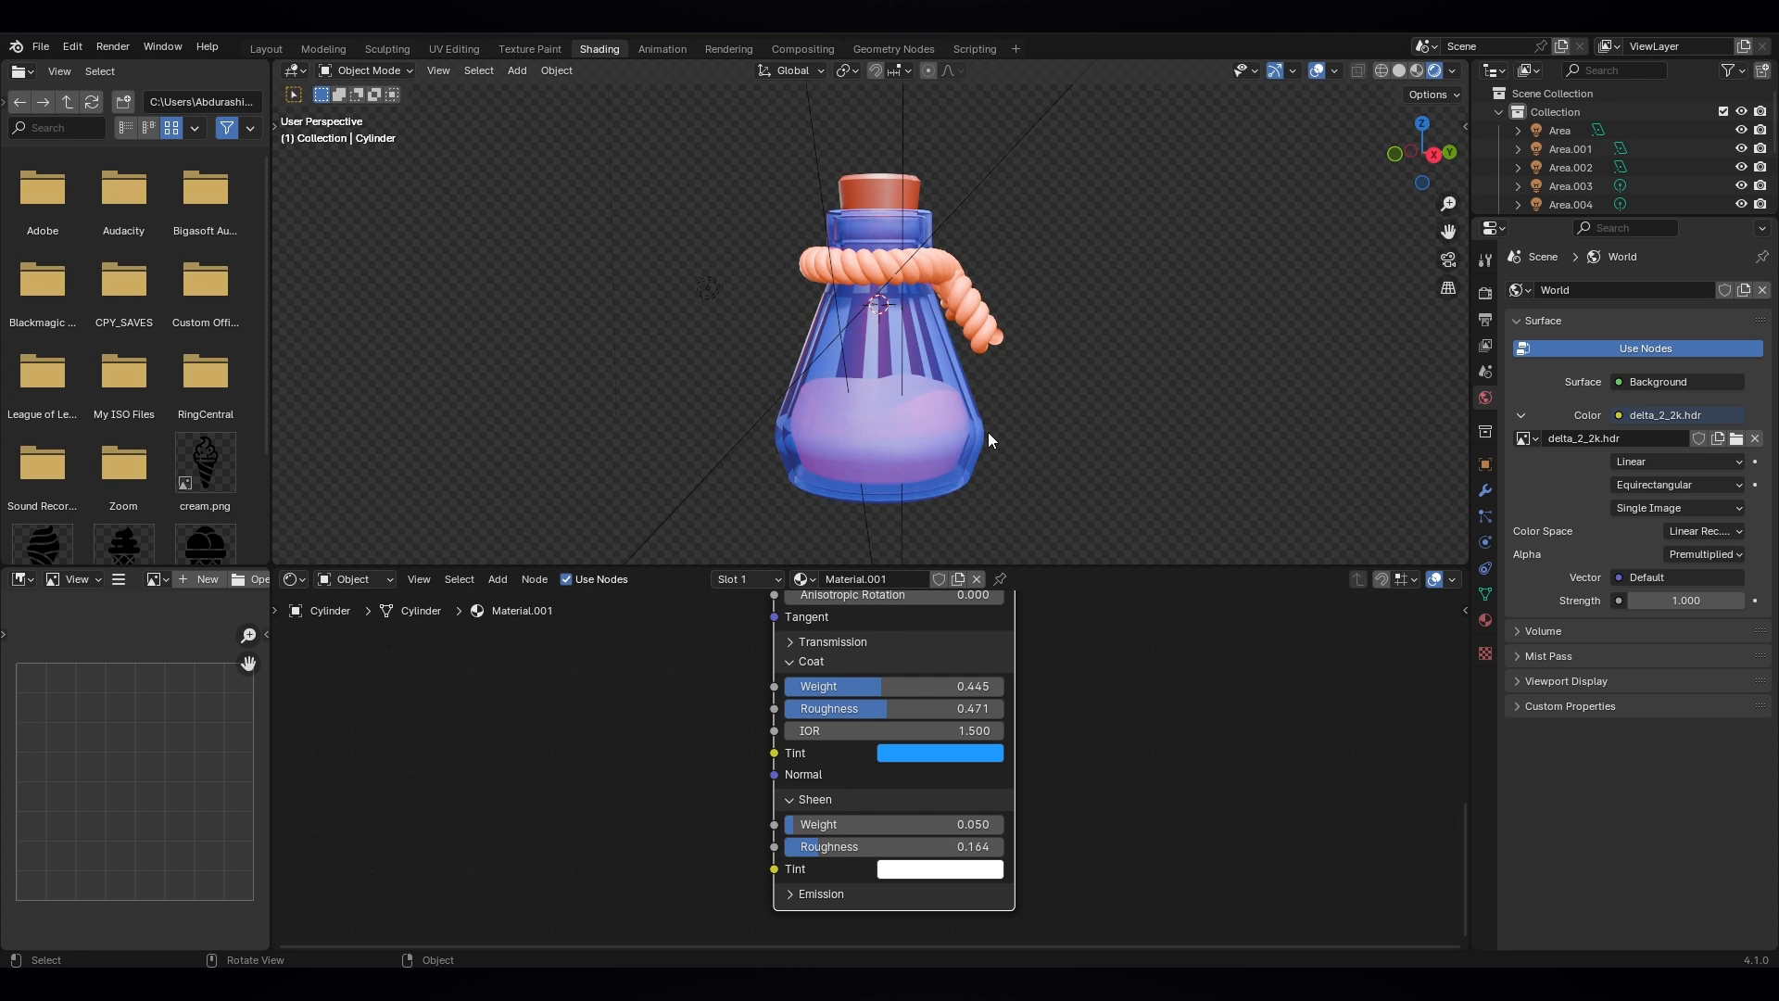
pyautogui.moveTo(988, 431); pyautogui.dragTo(878, 448, button='middle')
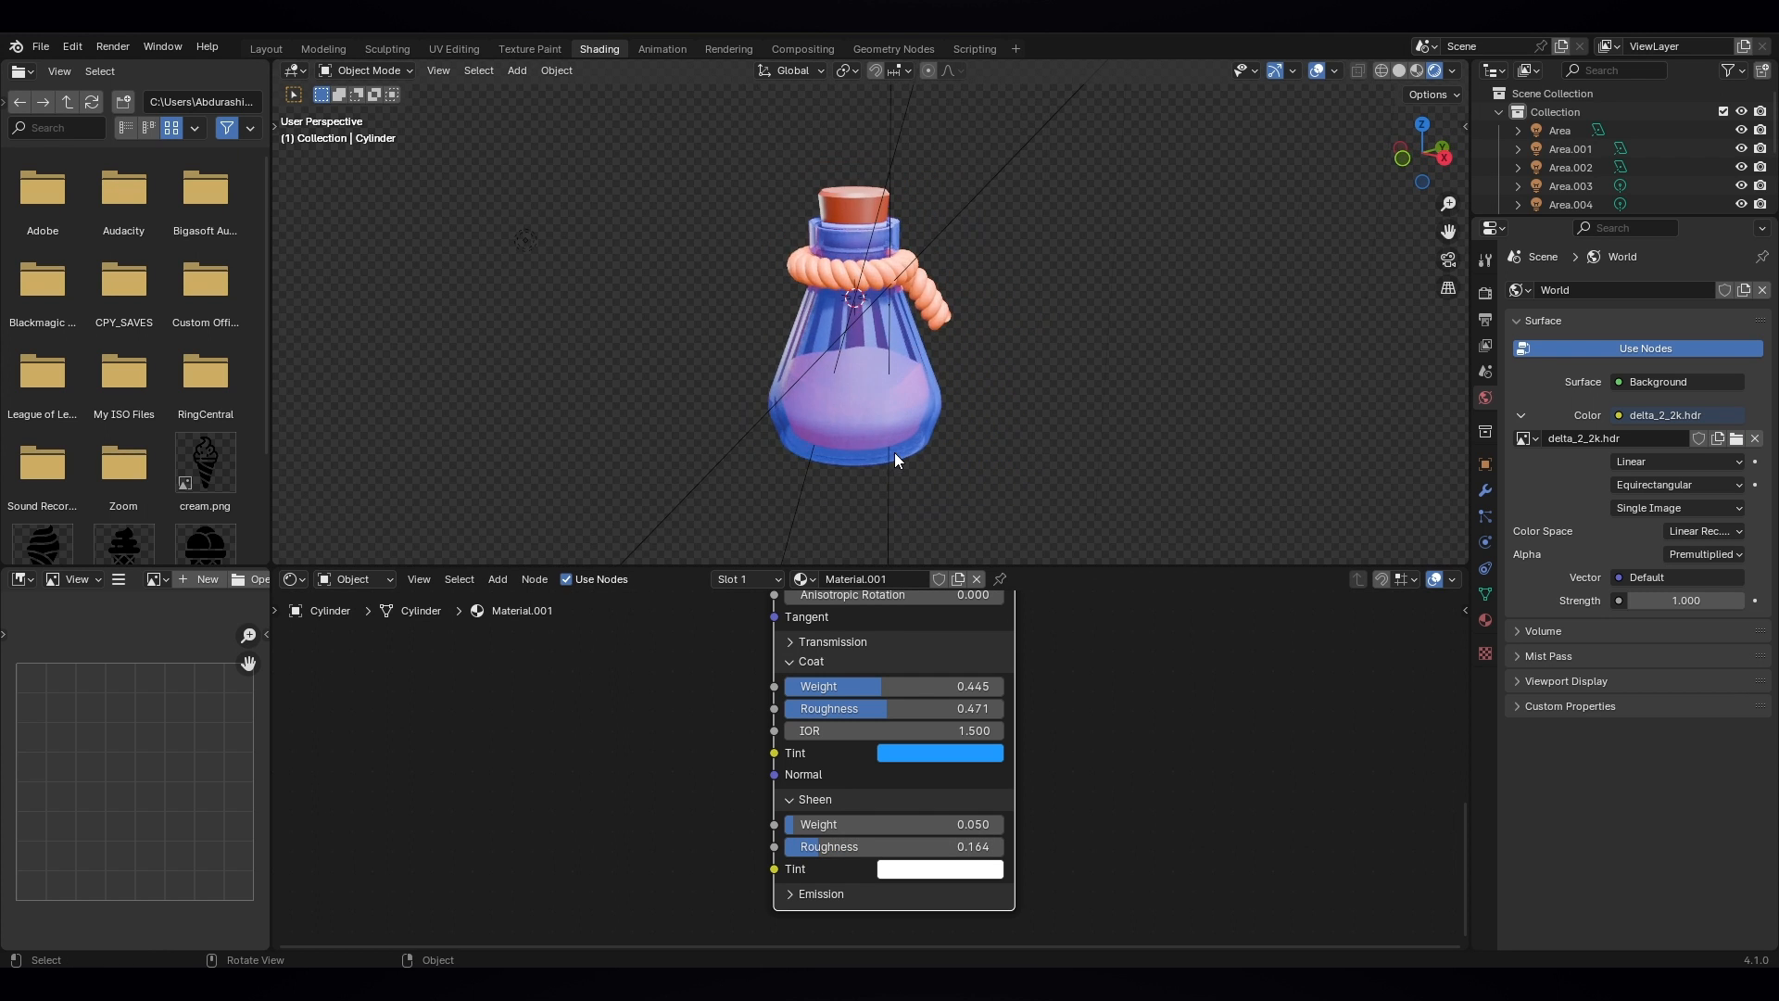
# - Set the glass's Sheen tint to light sky blue and its Emission color to pale blue
pyautogui.click(797, 893)
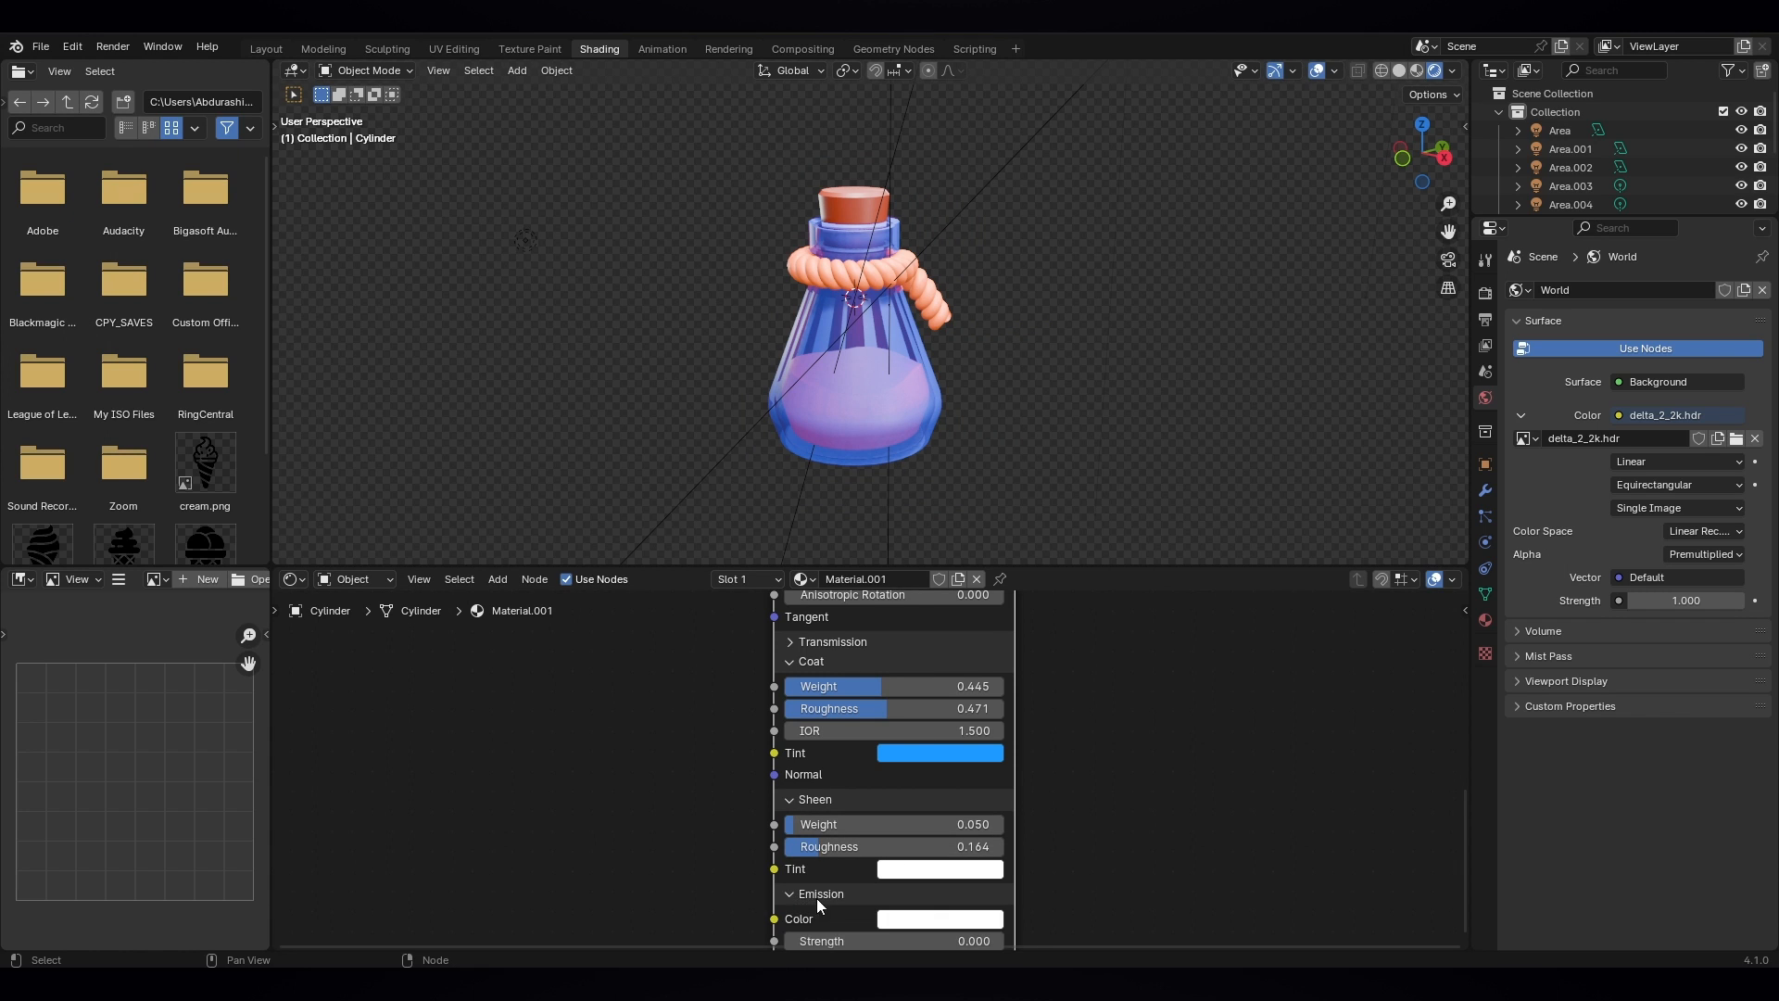
pyautogui.scroll(1, 1087, 788)
pyautogui.moveTo(1088, 783); pyautogui.dragTo(1086, 740, button='middle')
pyautogui.moveTo(1103, 849); pyautogui.dragTo(1058, 790, button='middle')
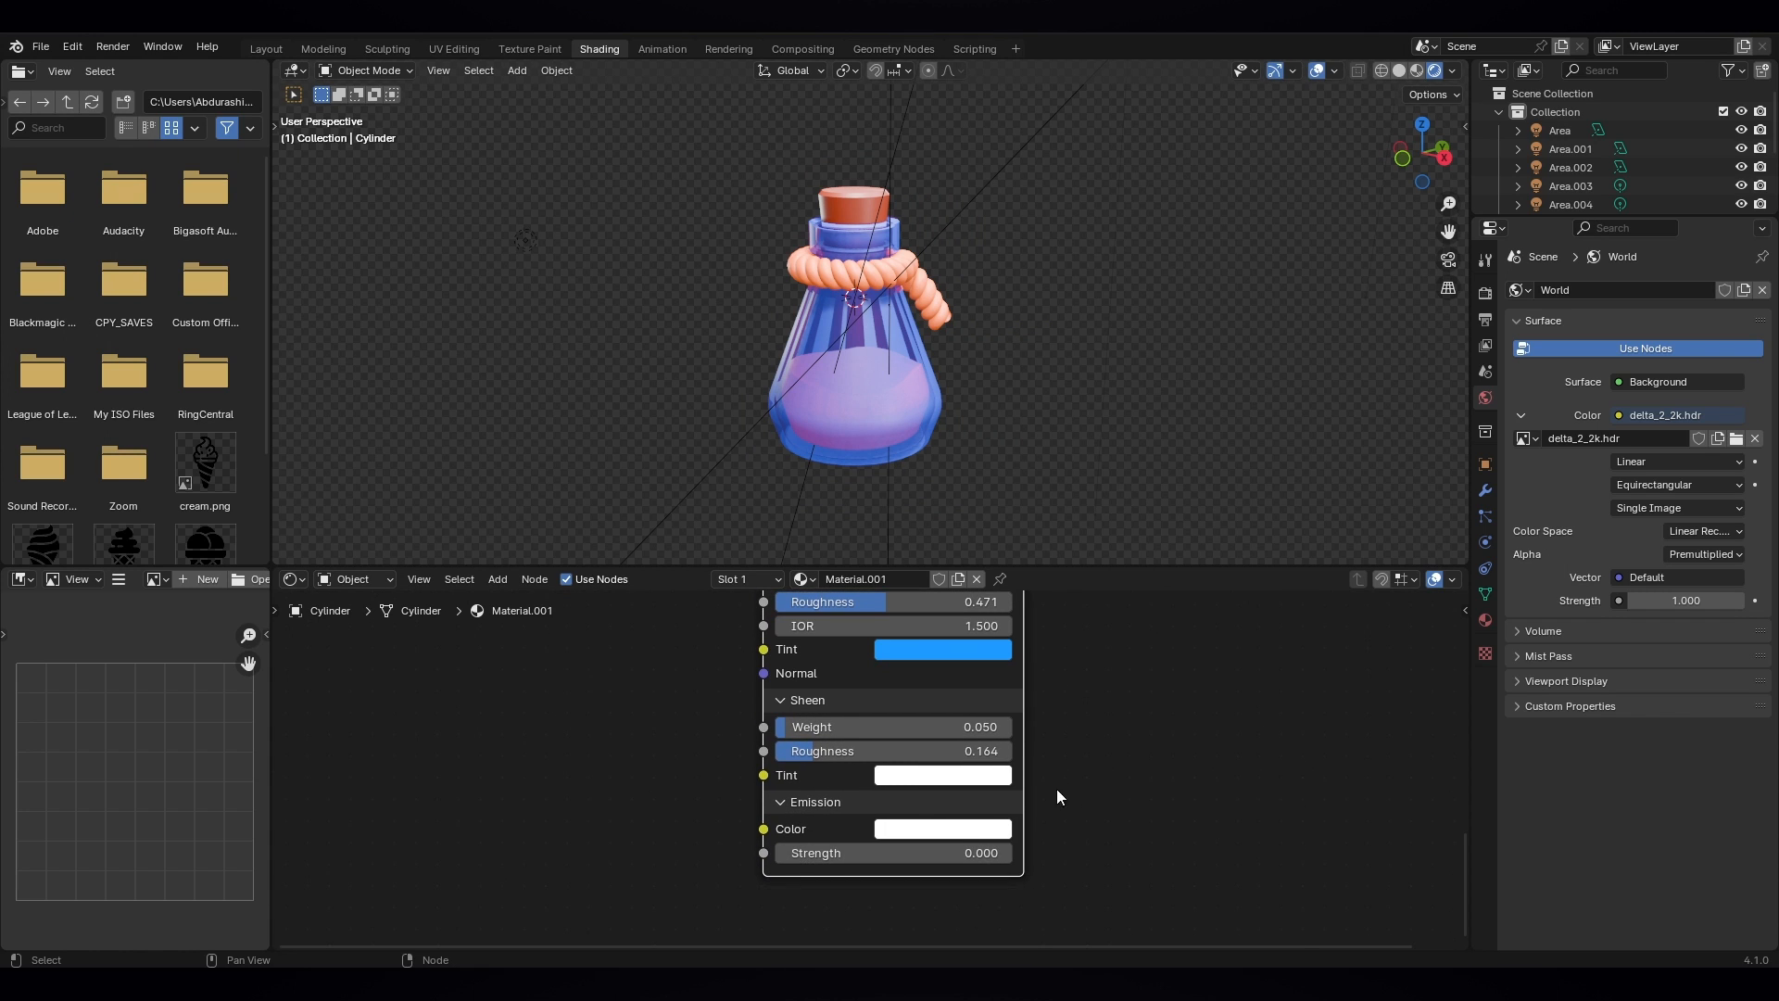
pyautogui.click(926, 782)
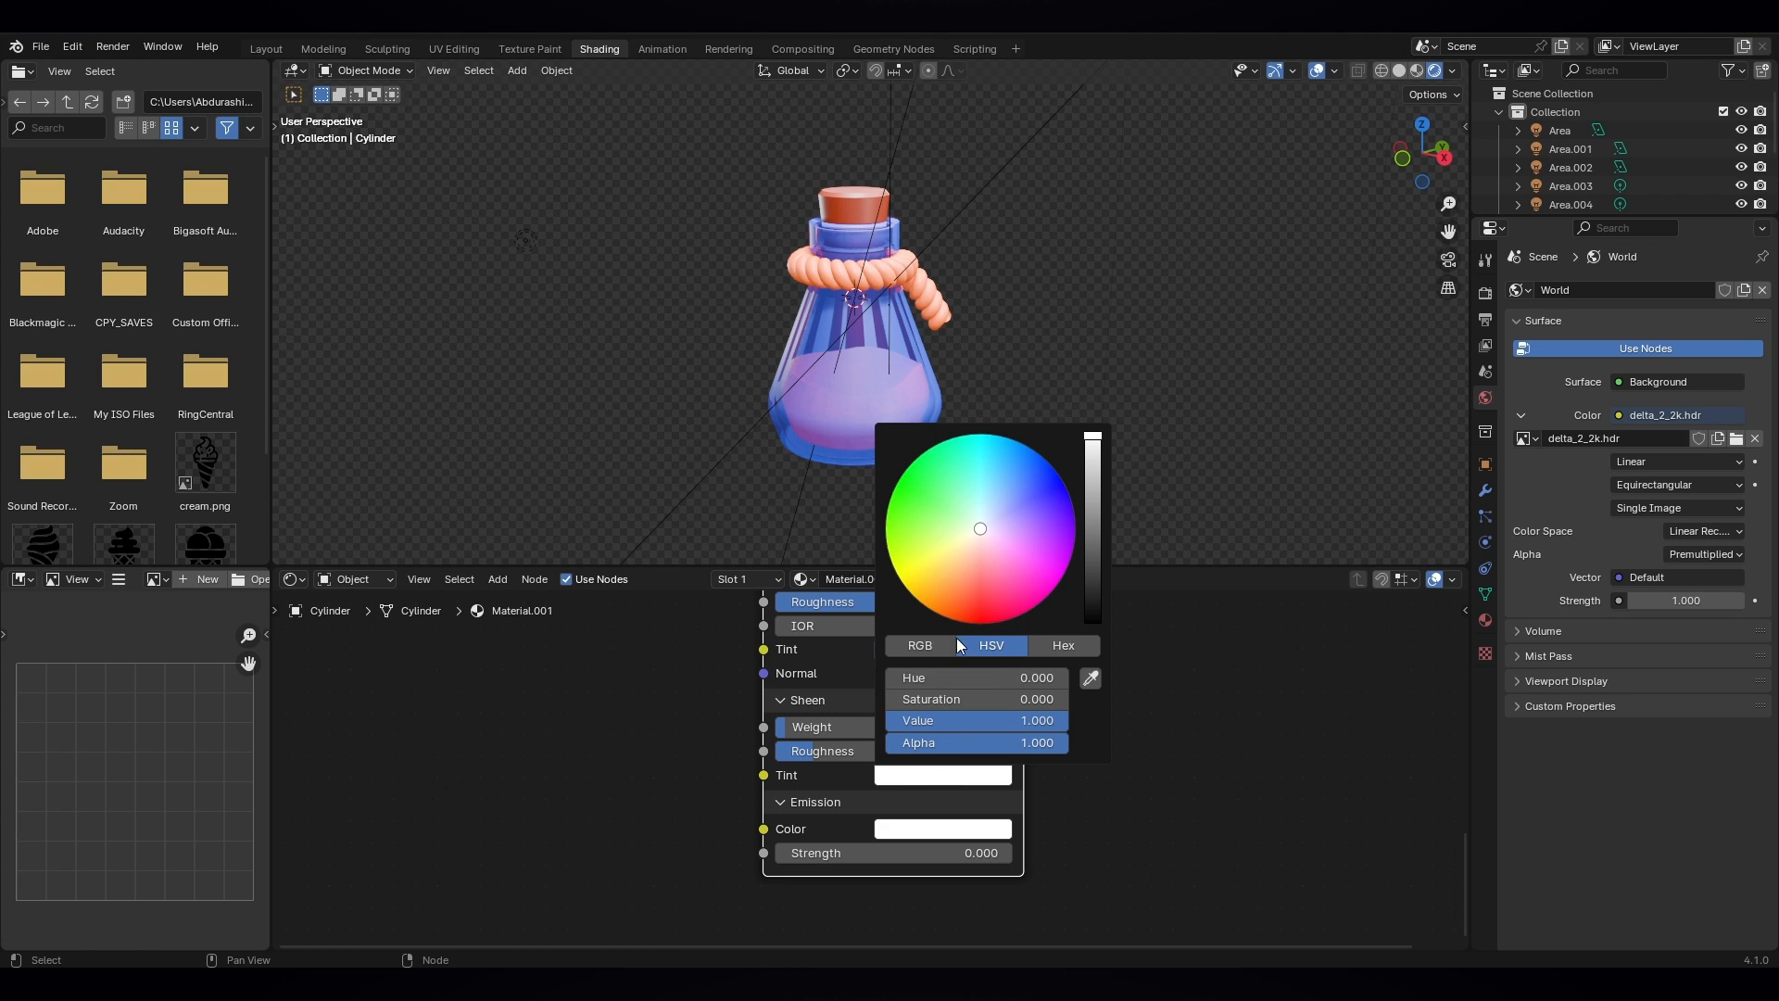
pyautogui.moveTo(984, 522); pyautogui.dragTo(1004, 455)
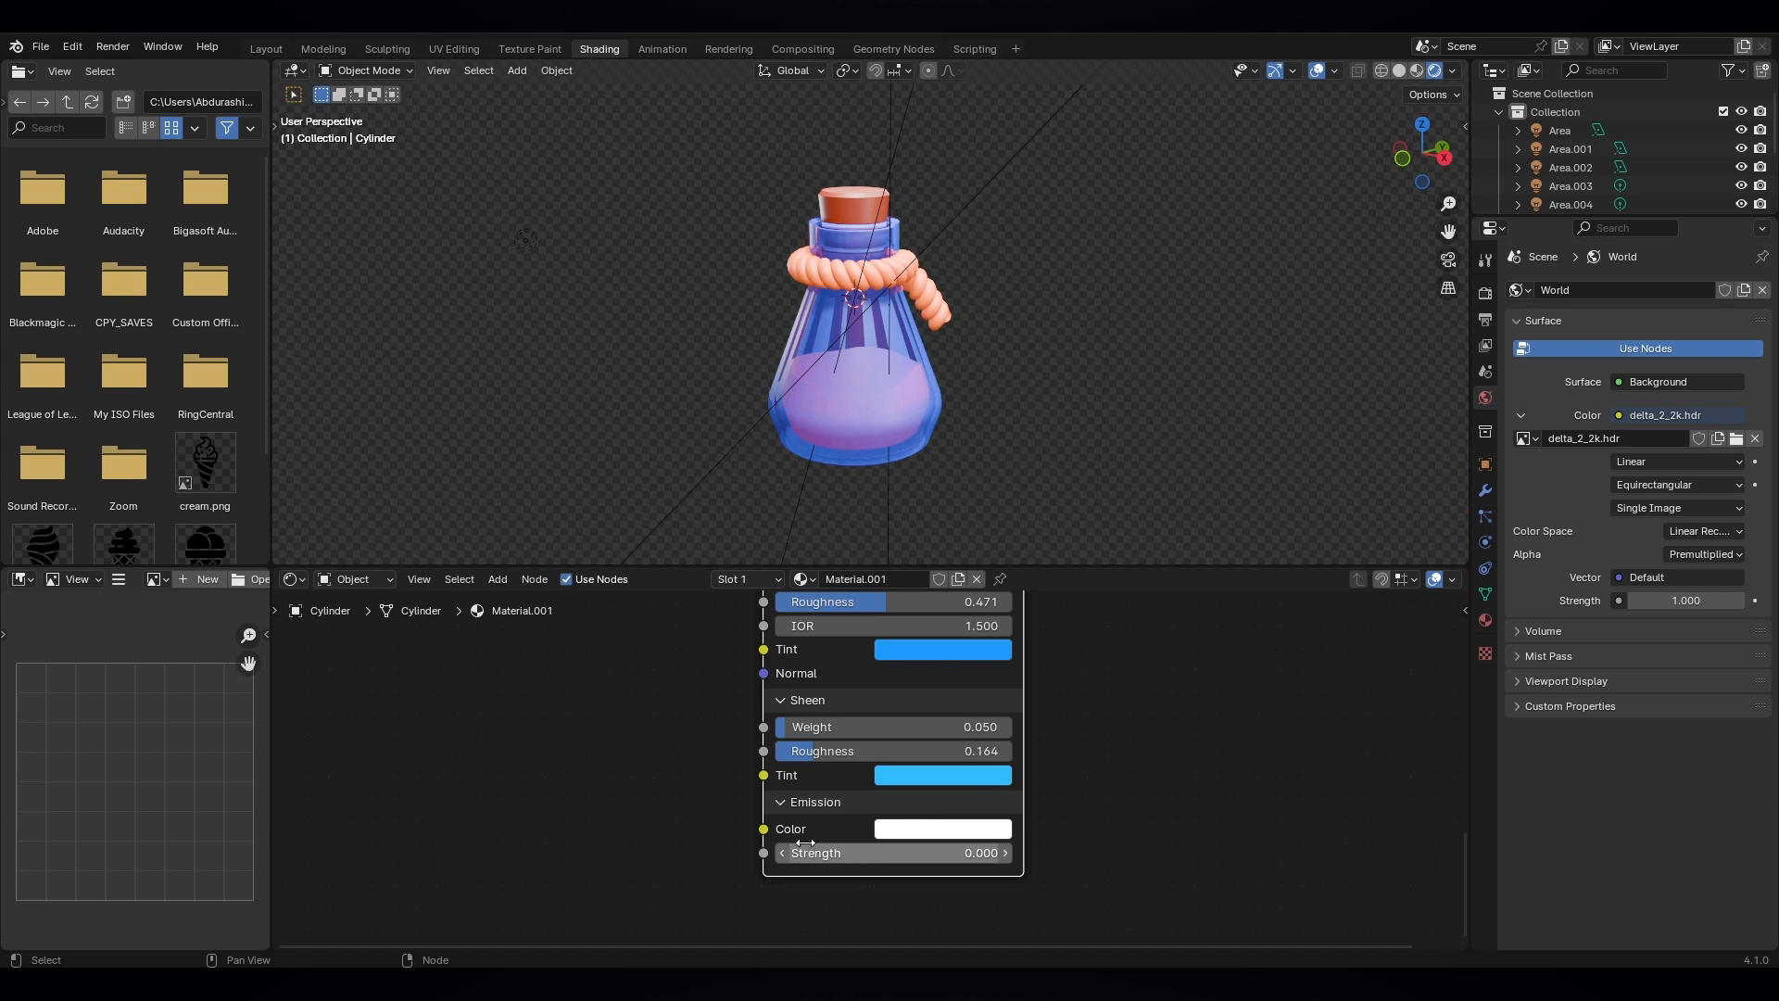
pyautogui.click(924, 829)
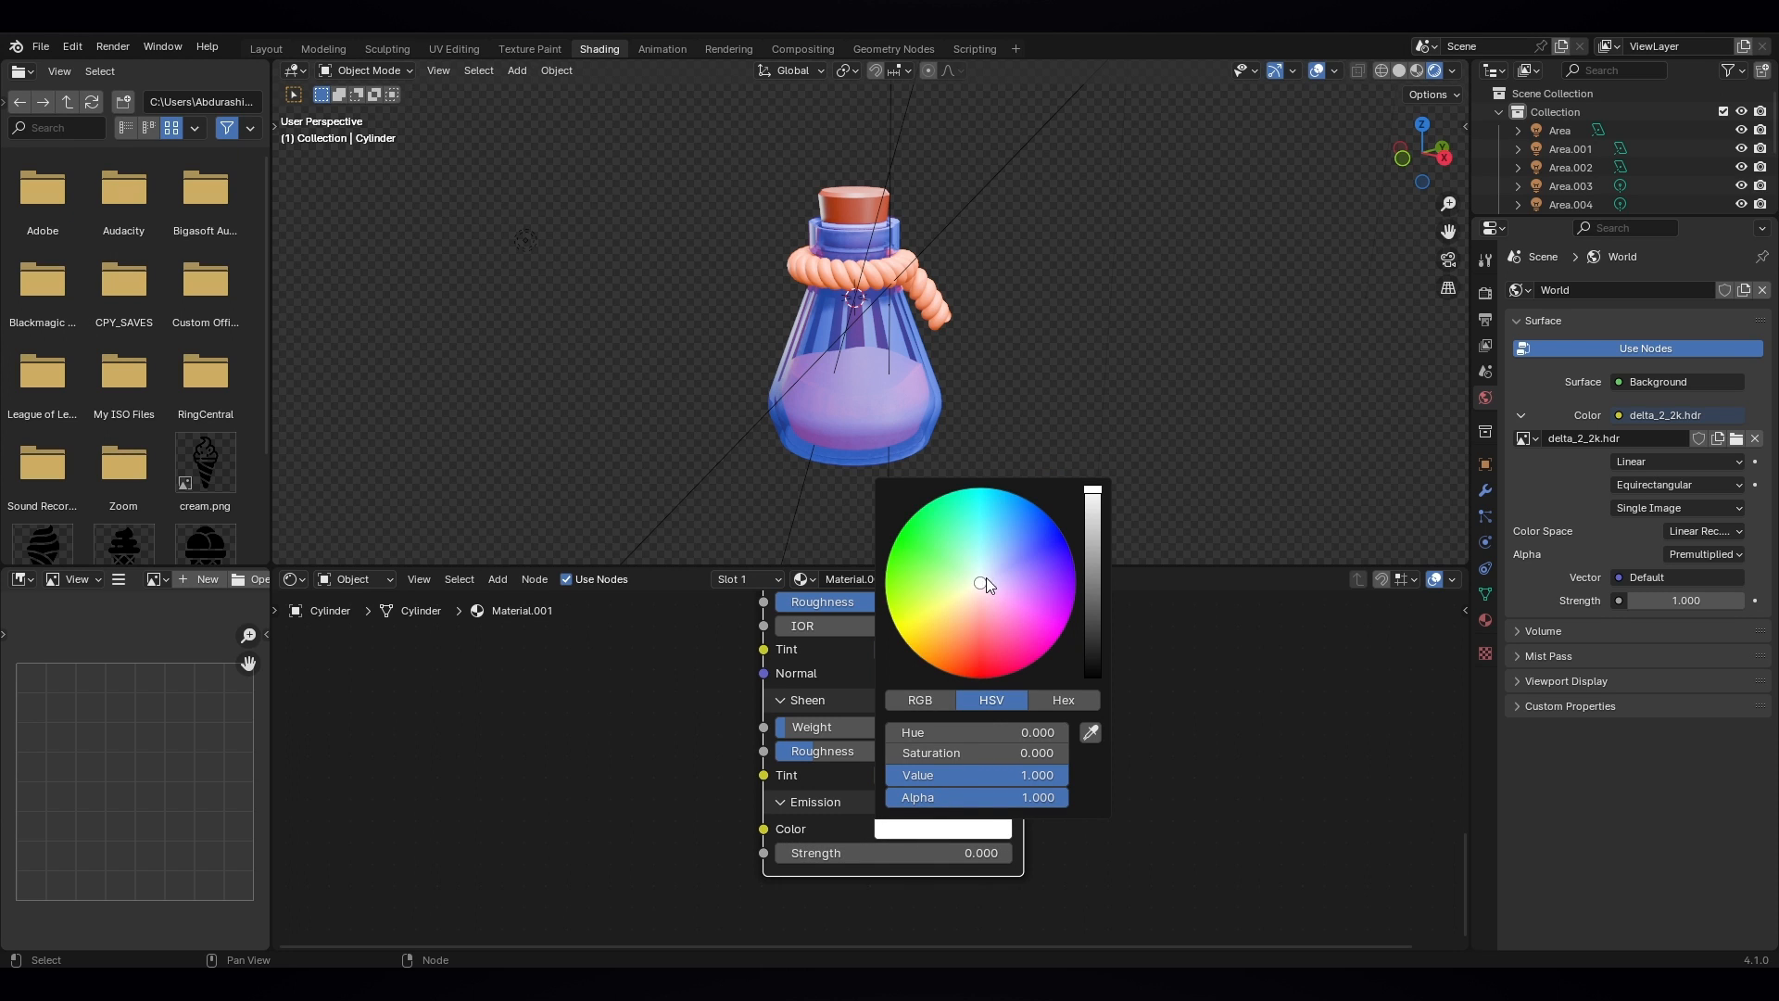
pyautogui.moveTo(986, 577); pyautogui.dragTo(993, 559)
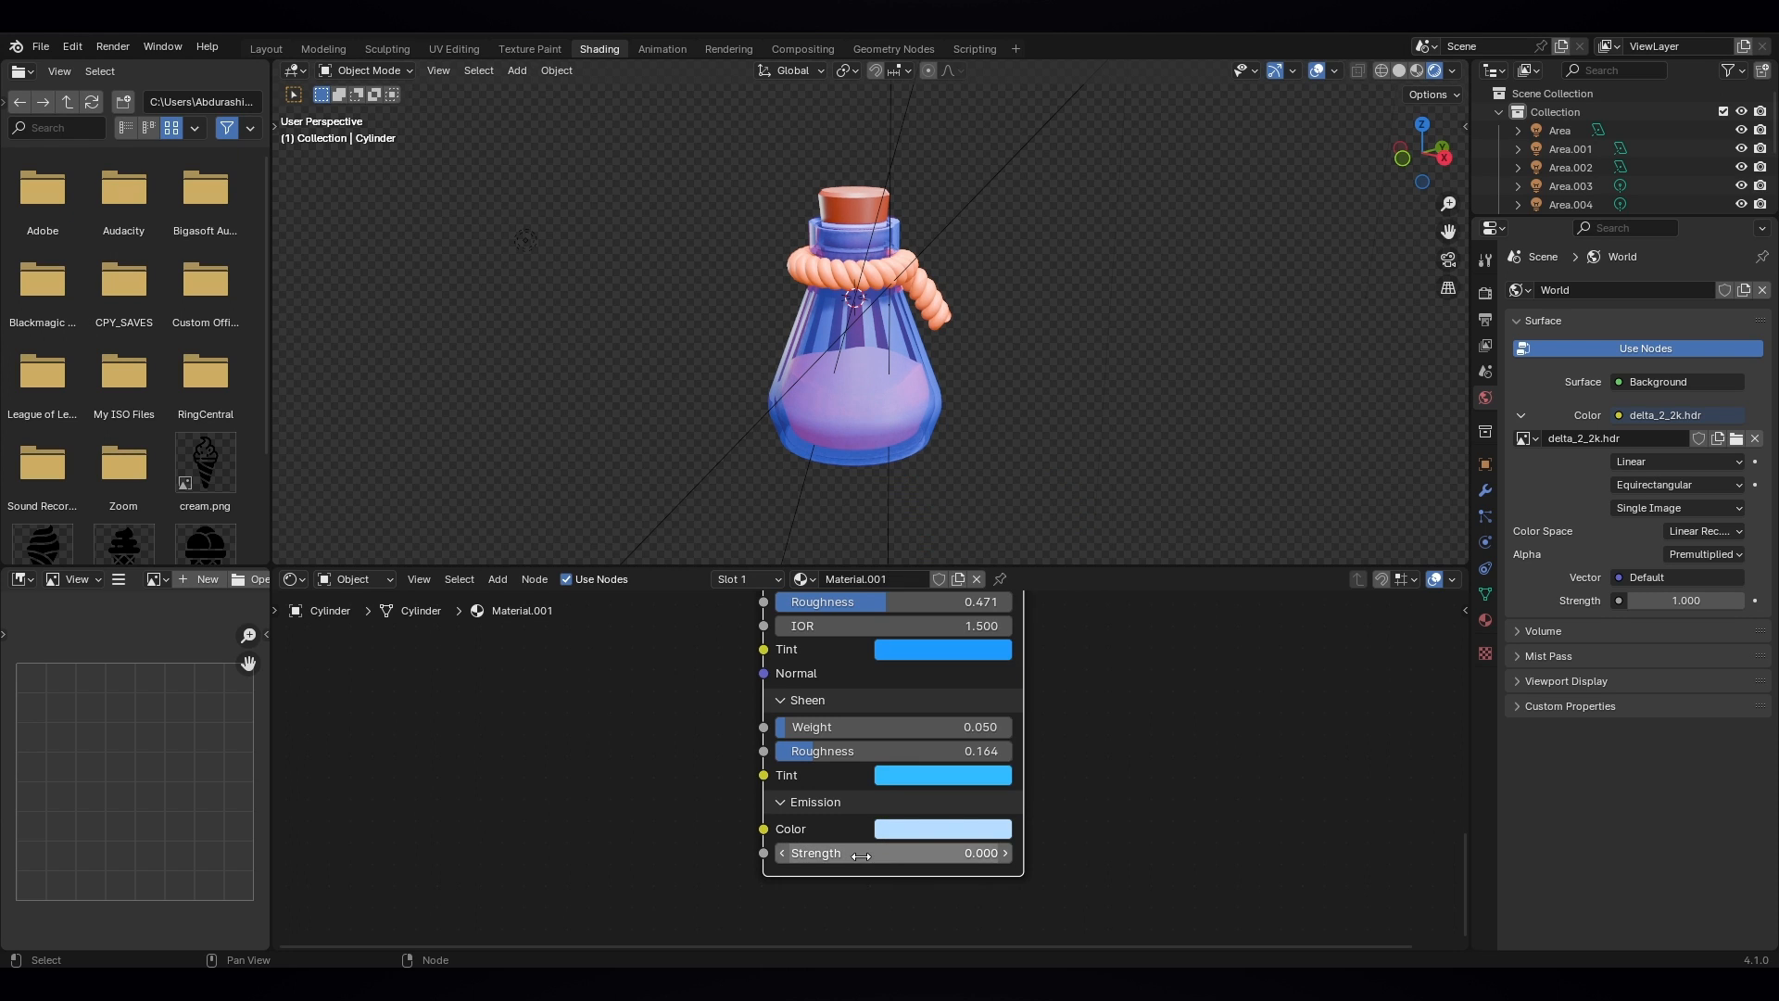
# - Try an Emission strength of 0.200 on the glass material and return it to 0.000
pyautogui.click(1008, 856)
pyautogui.click(1008, 855)
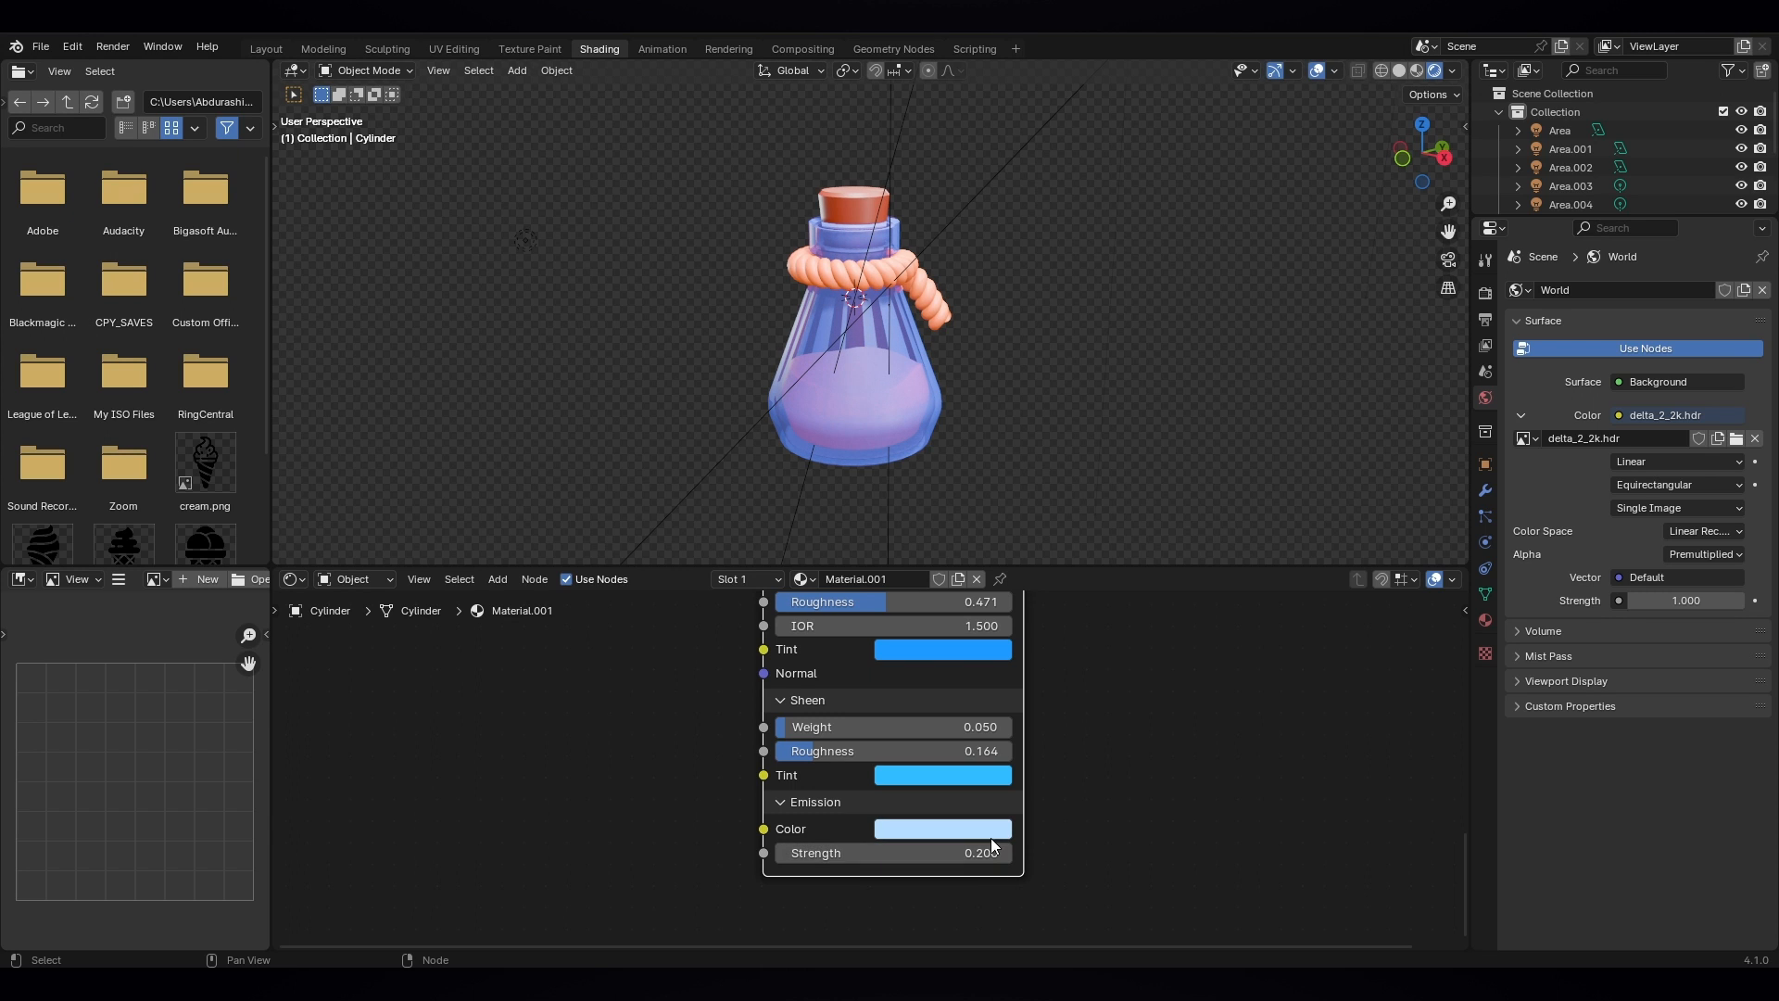
pyautogui.click(781, 853)
pyautogui.click(781, 852)
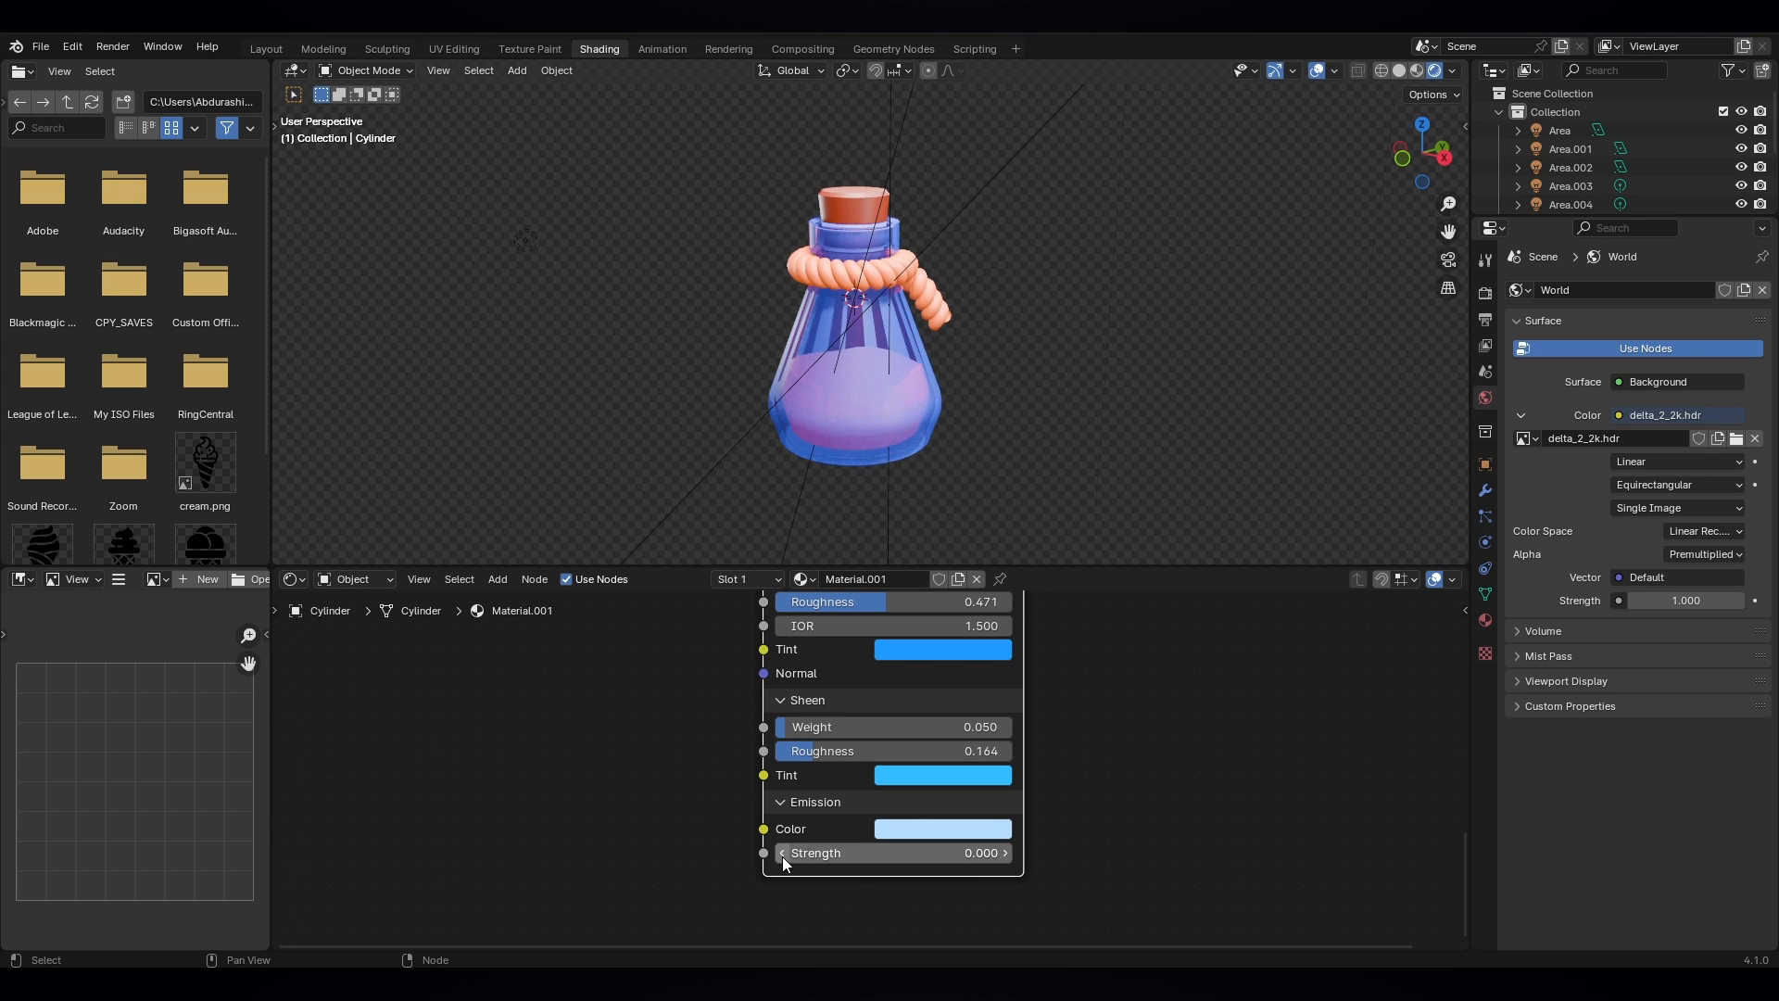
pyautogui.moveTo(980, 423); pyautogui.dragTo(1124, 365, button='middle')
pyautogui.moveTo(820, 389); pyautogui.dragTo(715, 376, button='middle')
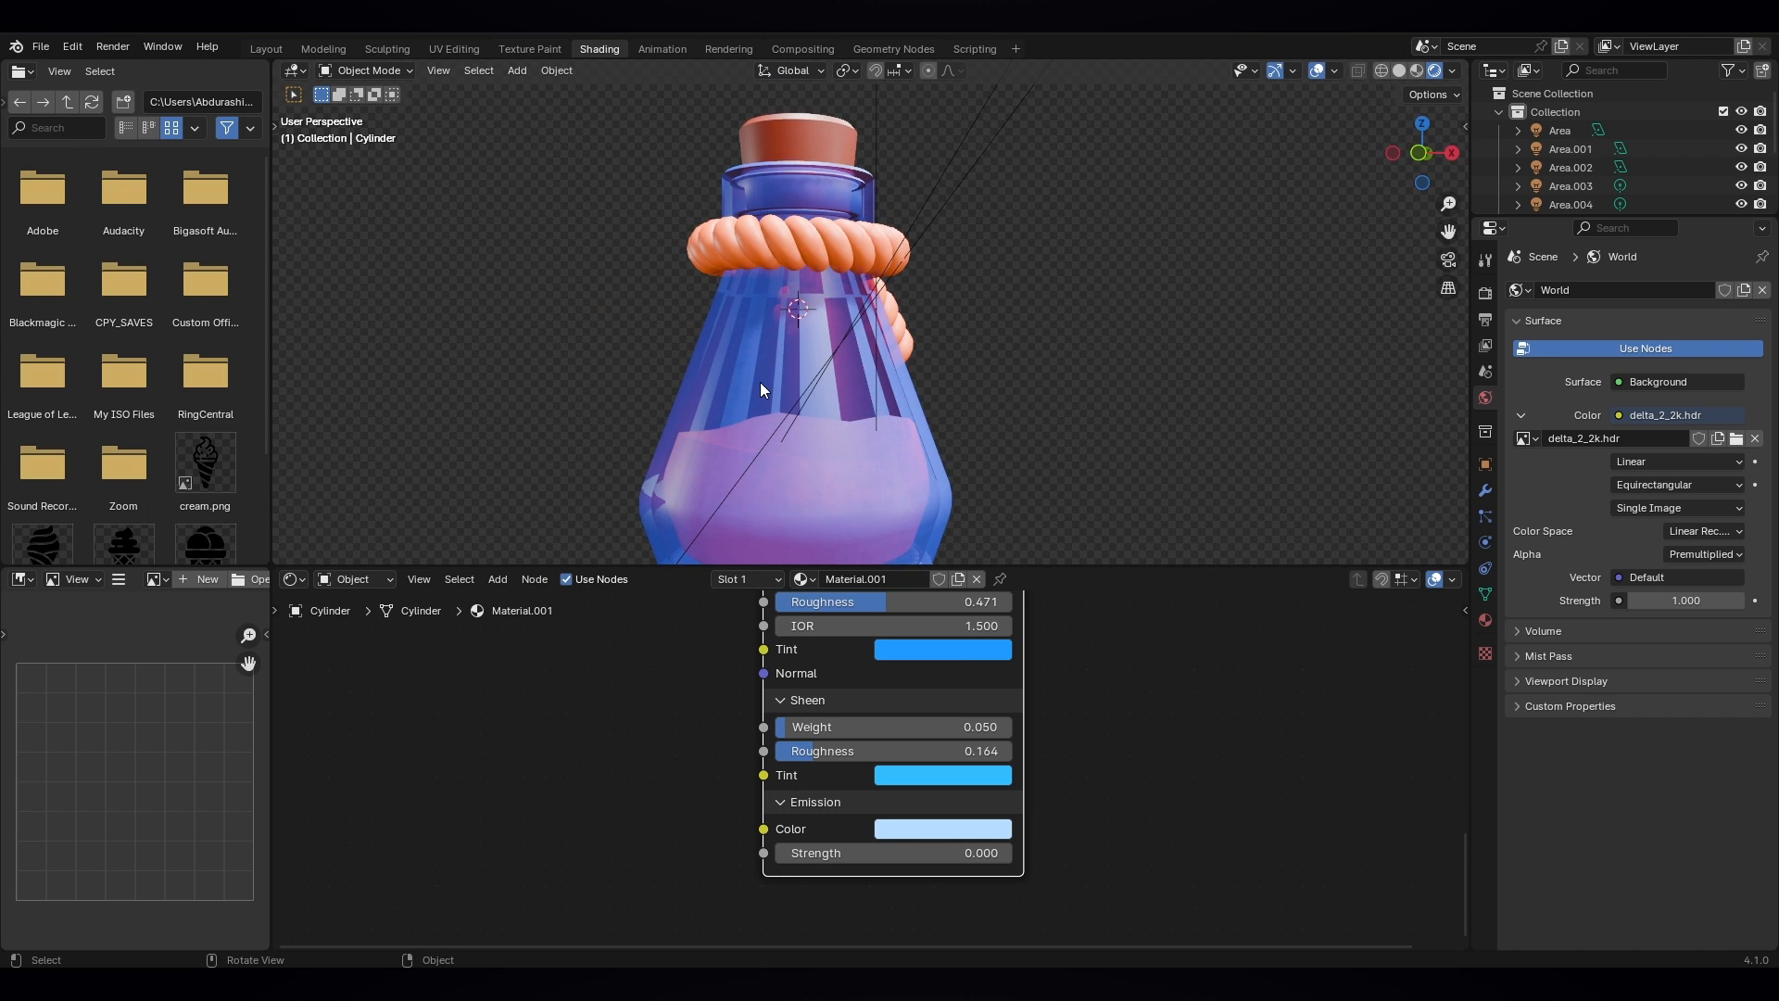
# - Select the glass body and add a Fresnel node above the Transparent BSDF in its material
pyautogui.click(760, 382)
pyautogui.scroll(-3, 879, 442)
pyautogui.moveTo(879, 444)
pyautogui.mouseDown(button='middle')
pyautogui.moveTo(904, 476)
pyautogui.moveTo(908, 443)
pyautogui.mouseUp(button='middle')
pyautogui.moveTo(1158, 659); pyautogui.dragTo(1155, 864, button='middle')
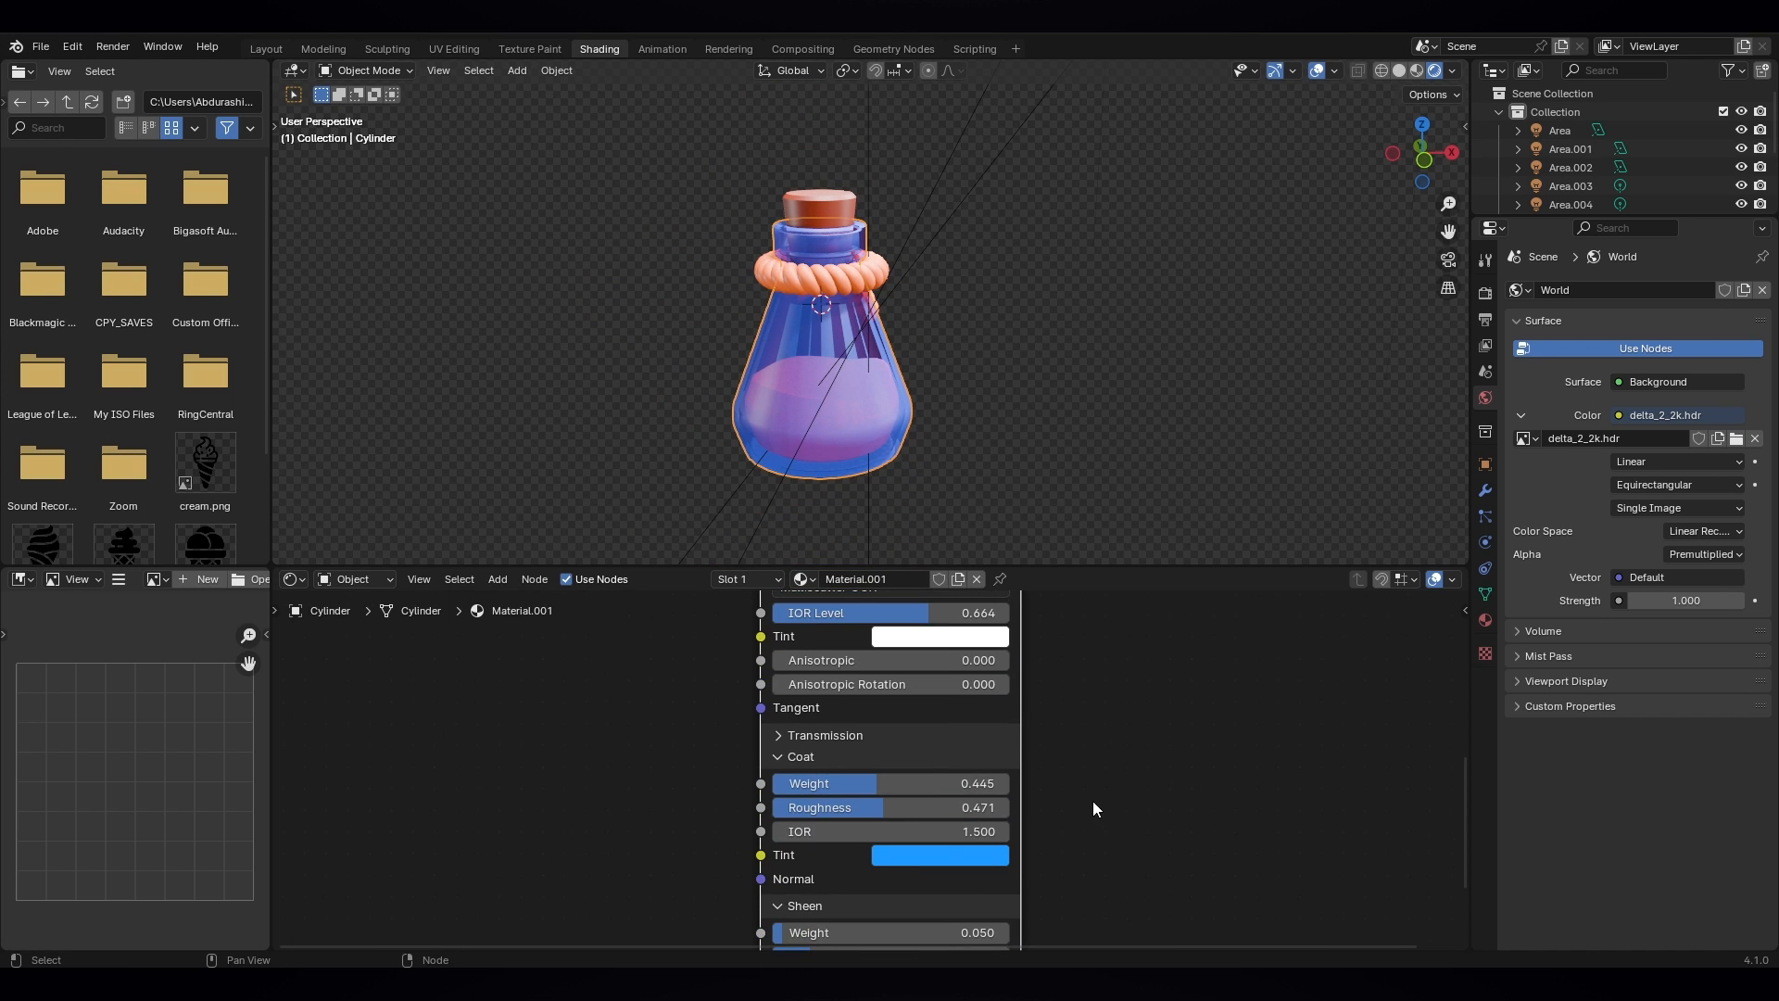
pyautogui.scroll(-5, 981, 747)
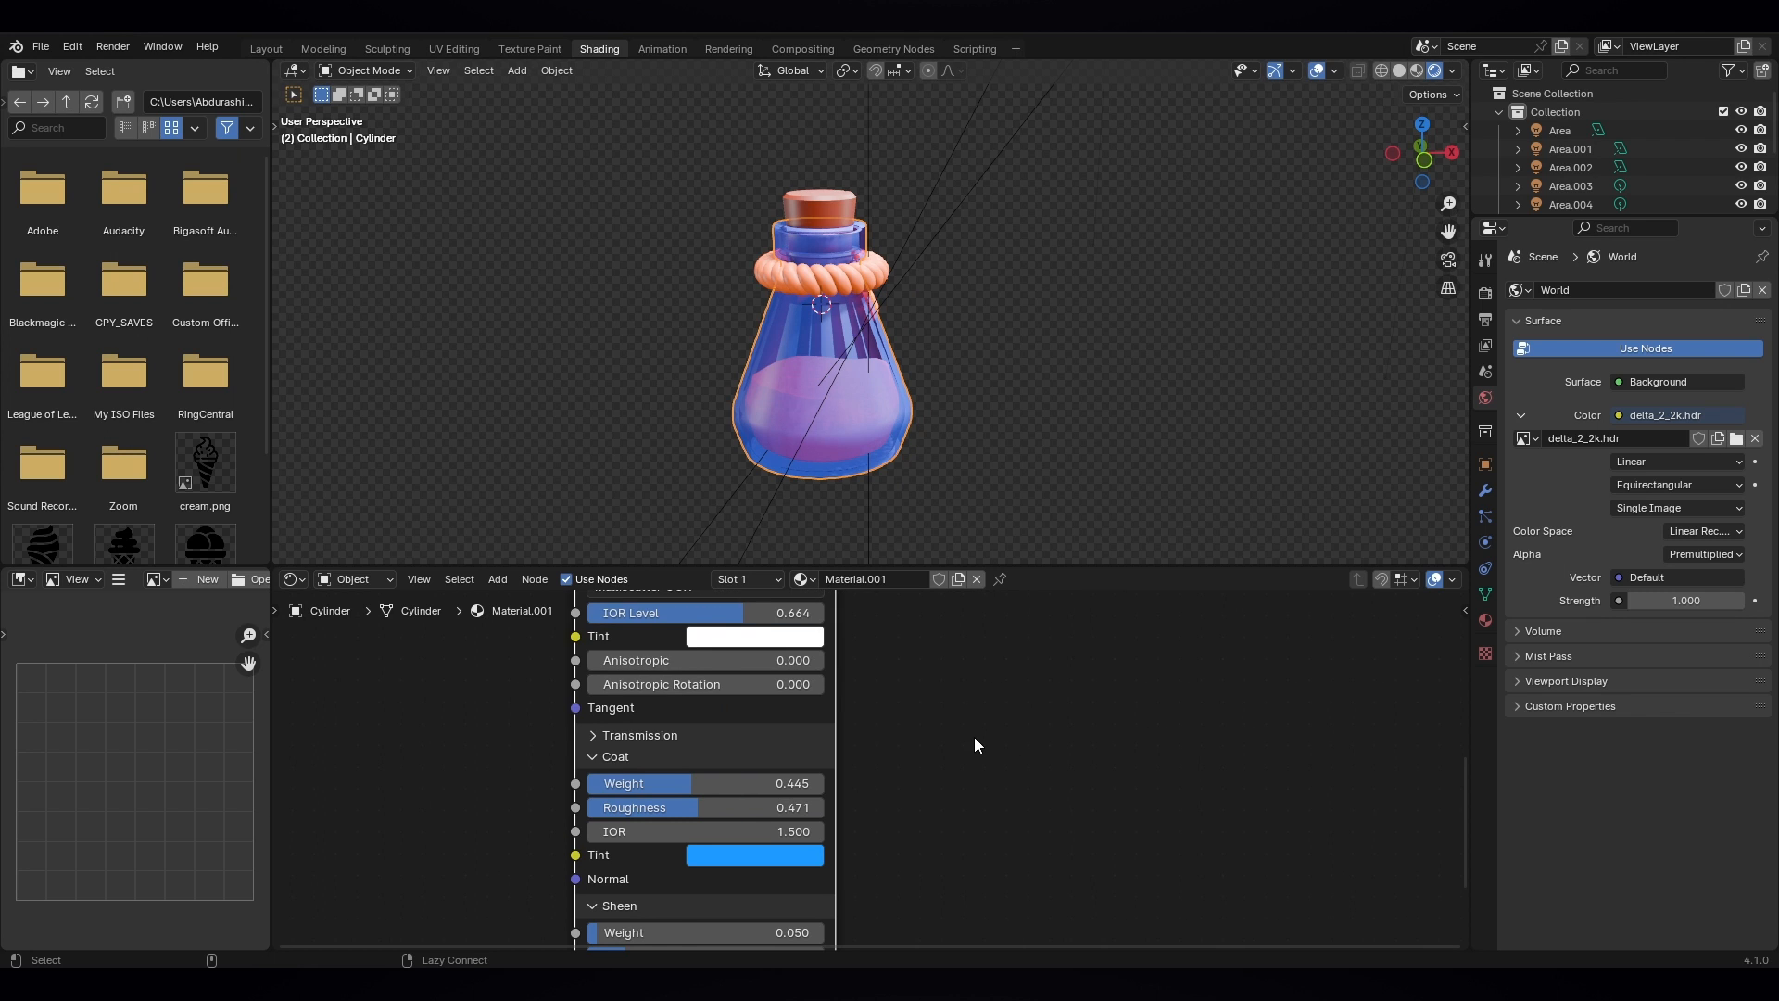
pyautogui.moveTo(932, 659); pyautogui.dragTo(930, 845, button='middle')
pyautogui.scroll(2, 912, 648)
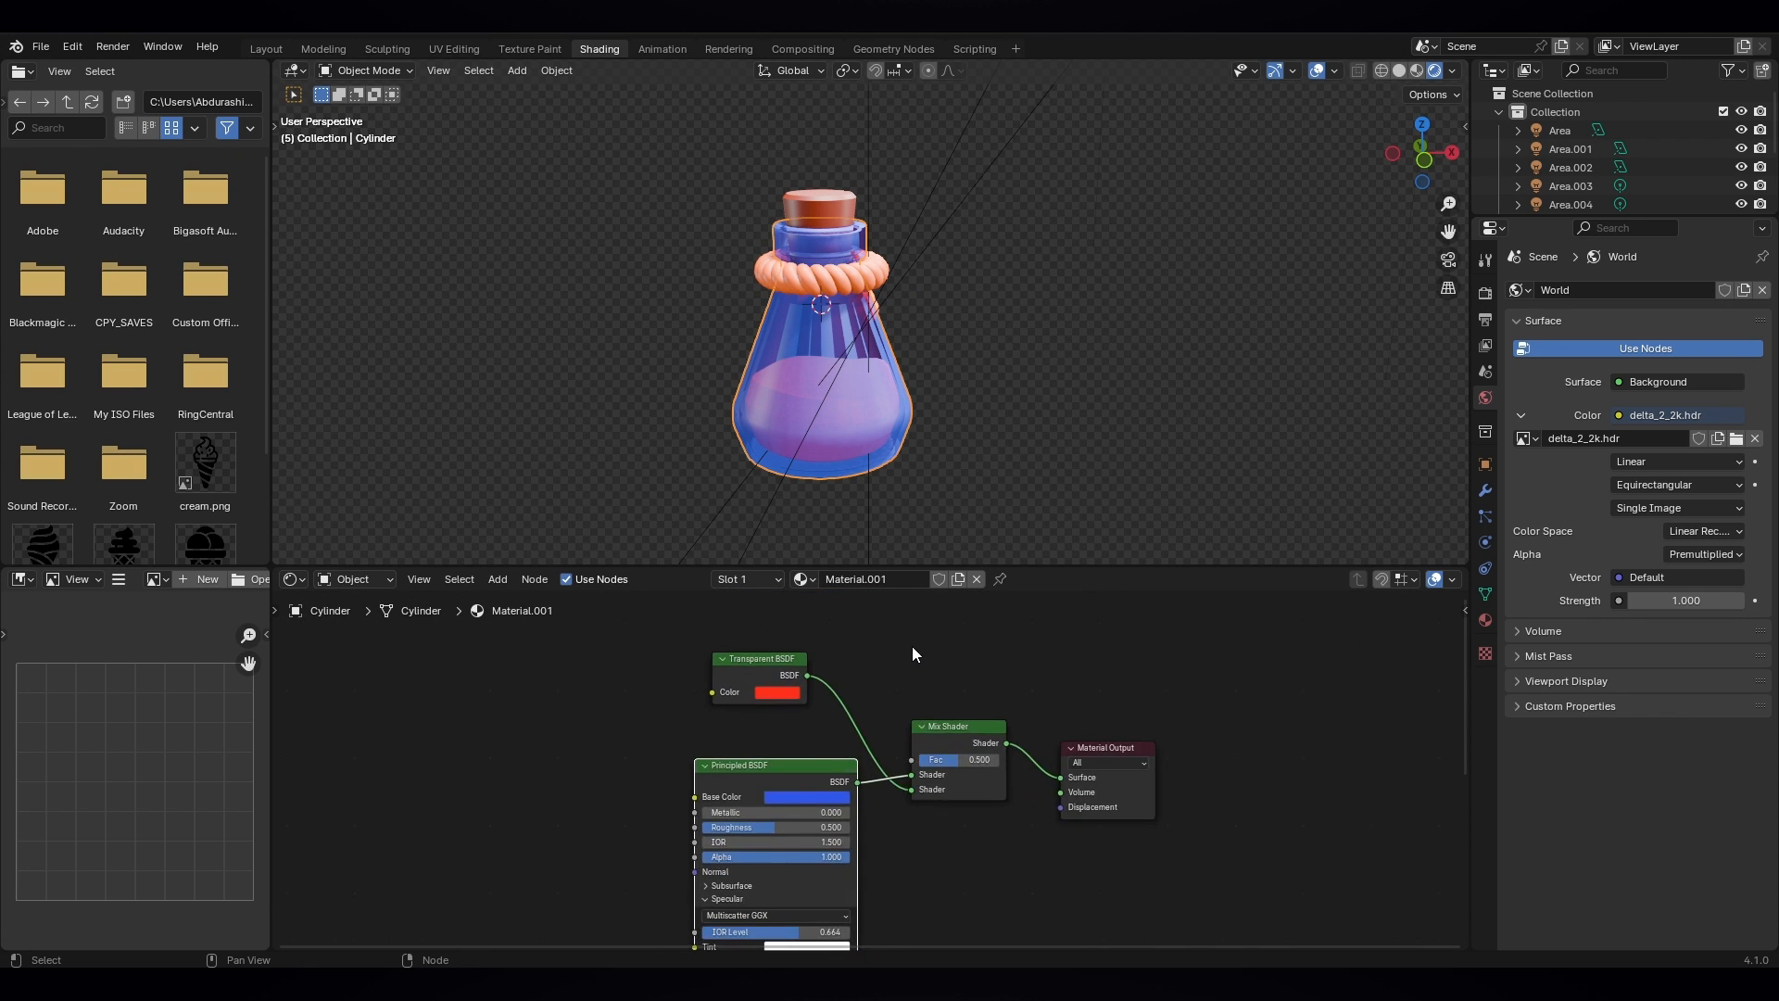
pyautogui.moveTo(912, 647); pyautogui.dragTo(933, 746, button='middle')
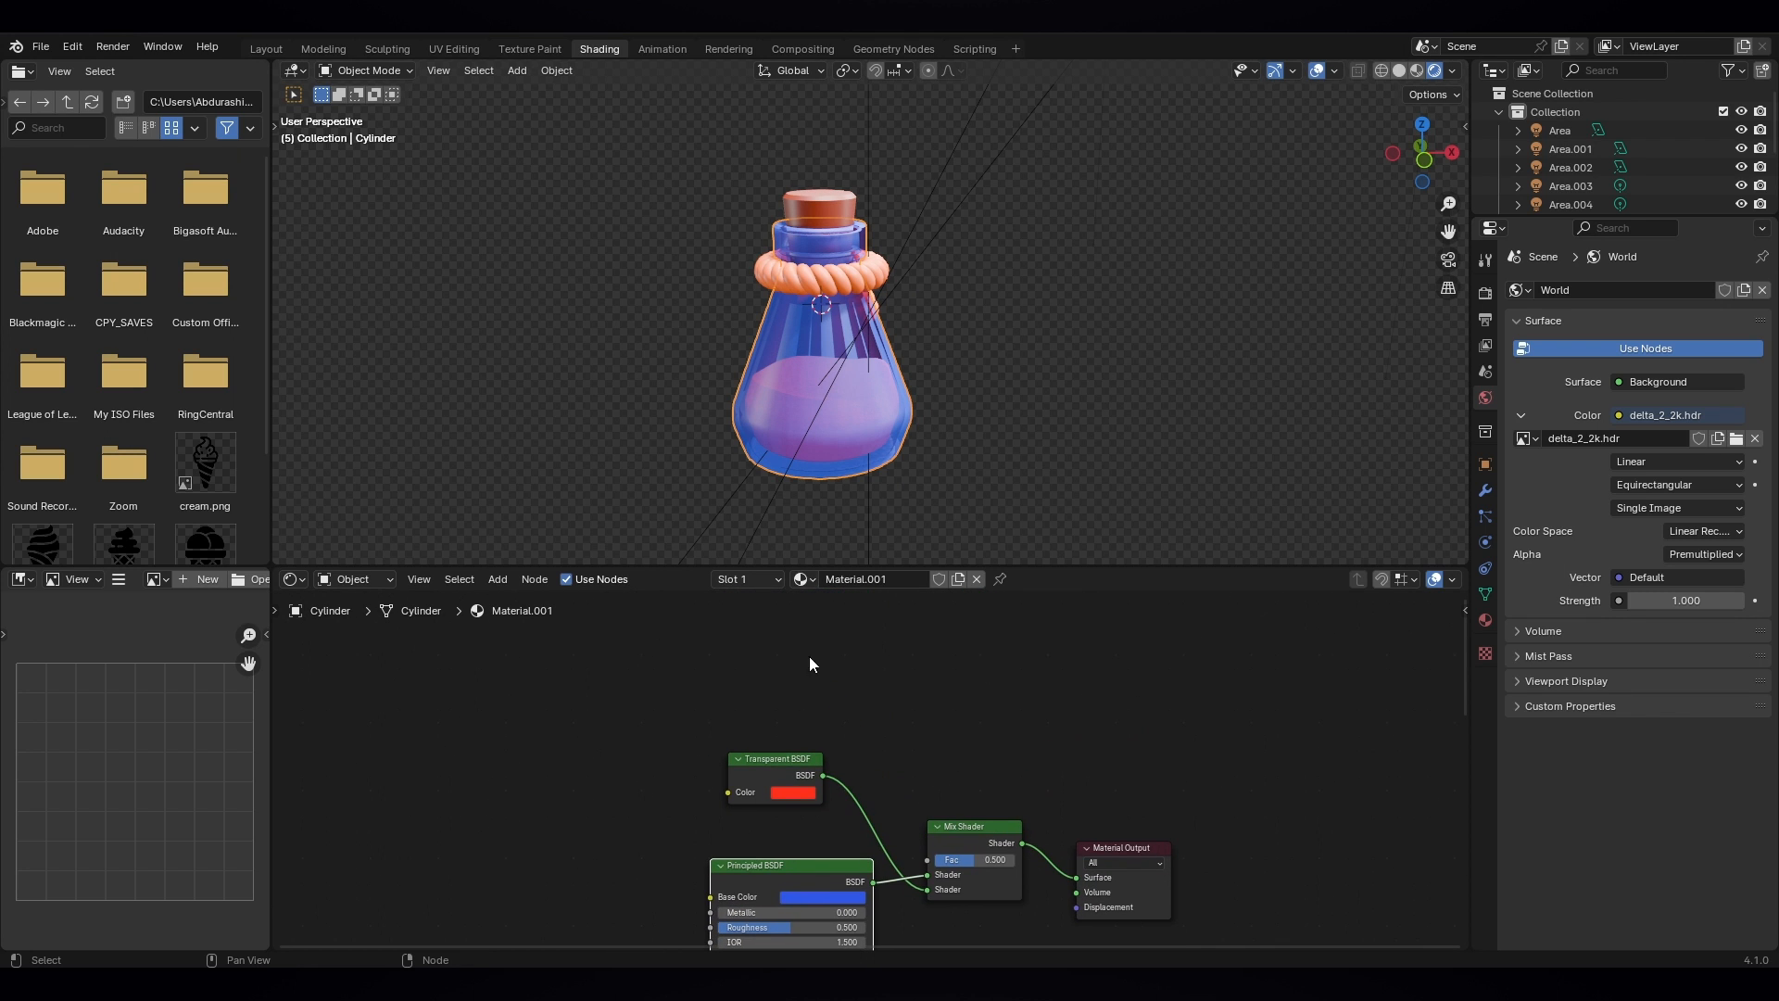
pyautogui.hotkey('shift', 'a')
pyautogui.click(830, 682)
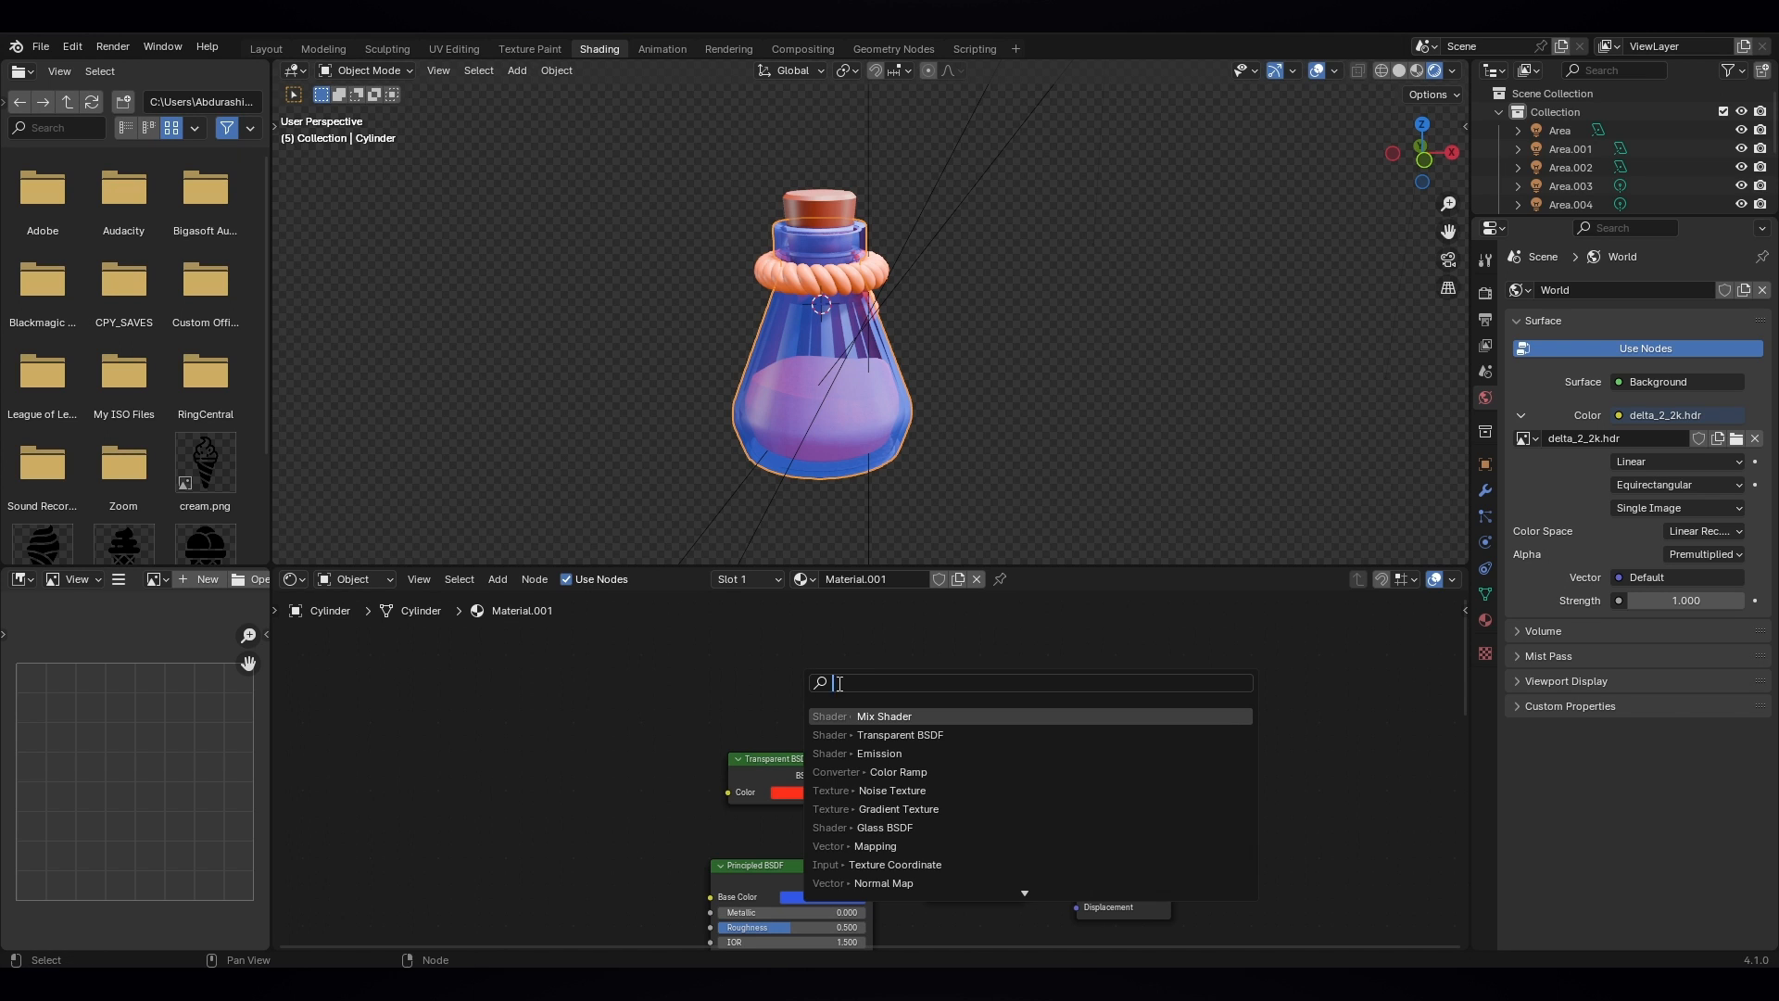
pyautogui.write('fer')
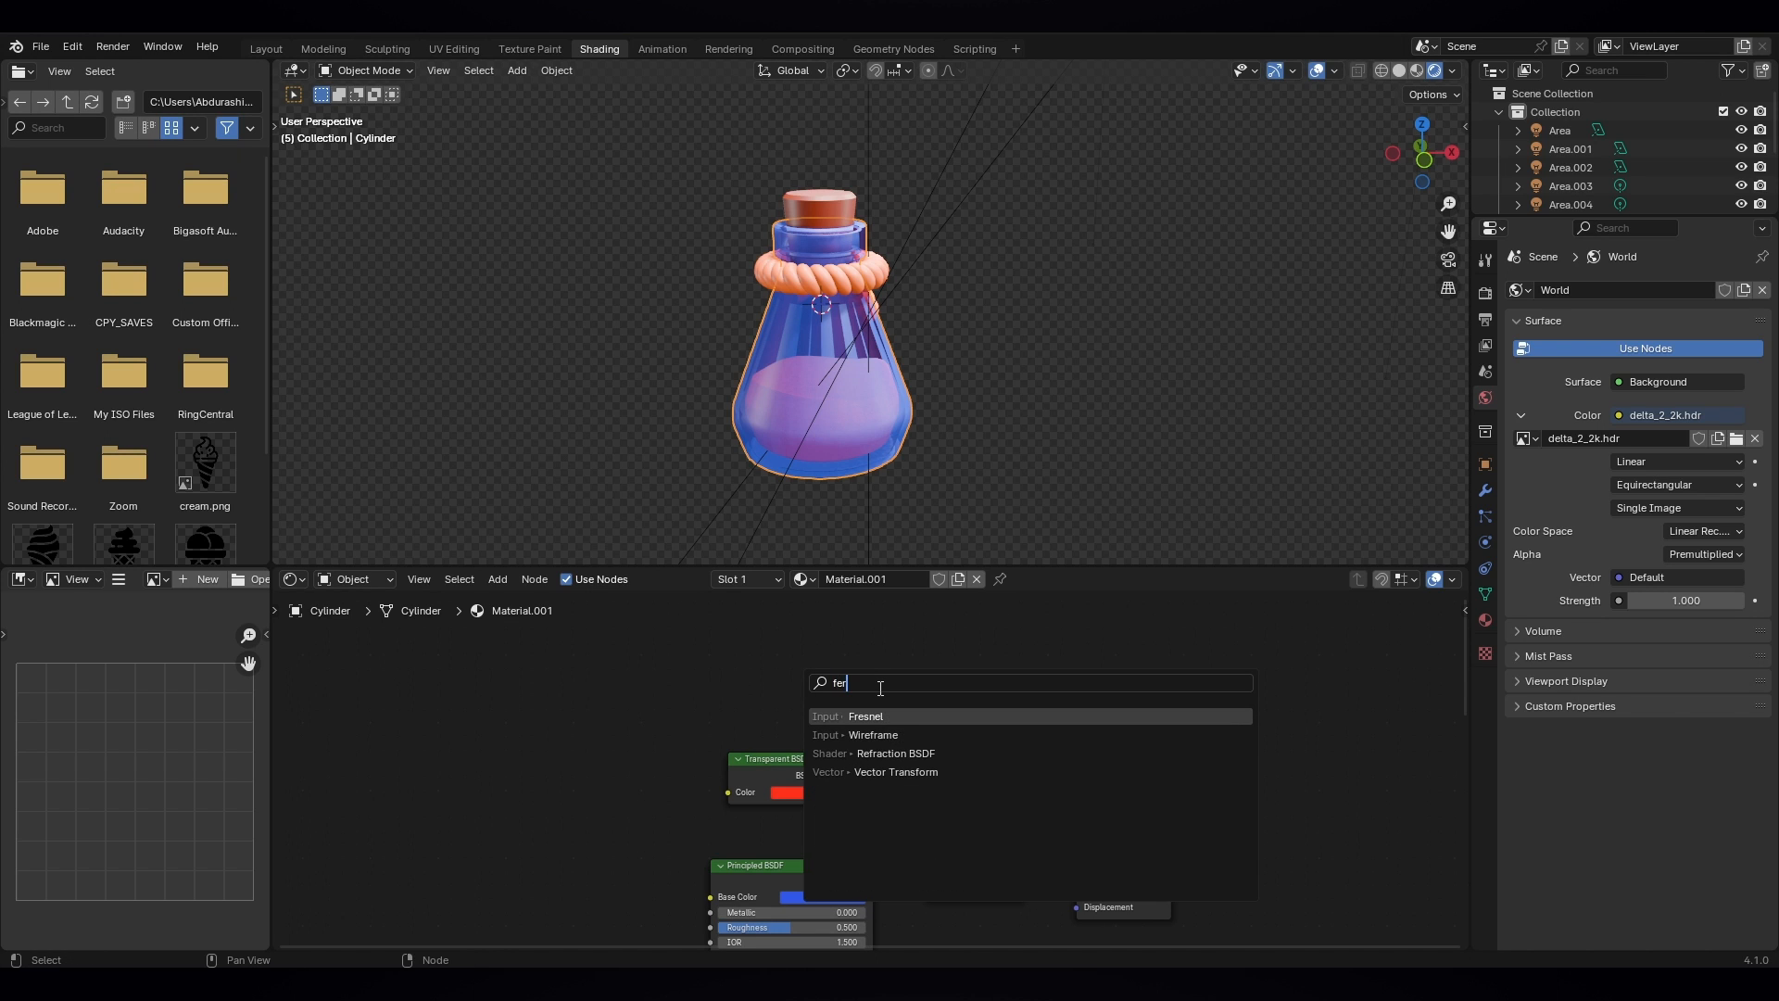
pyautogui.click(888, 720)
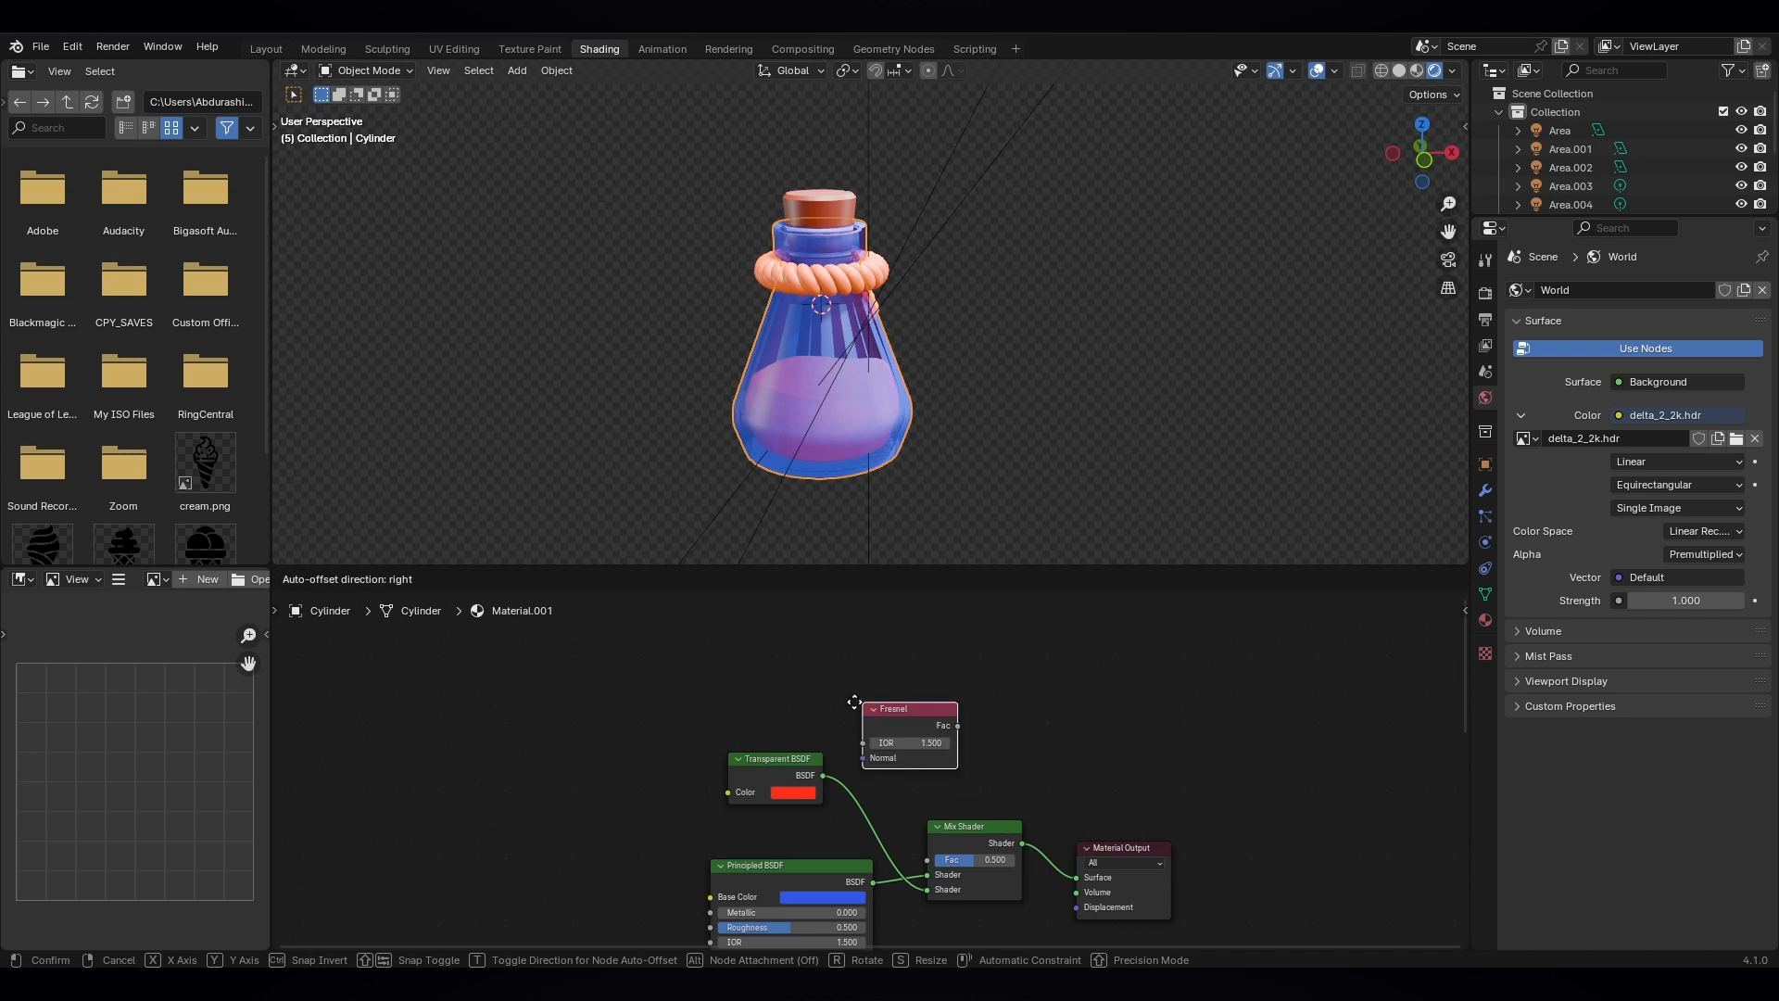
pyautogui.click(765, 663)
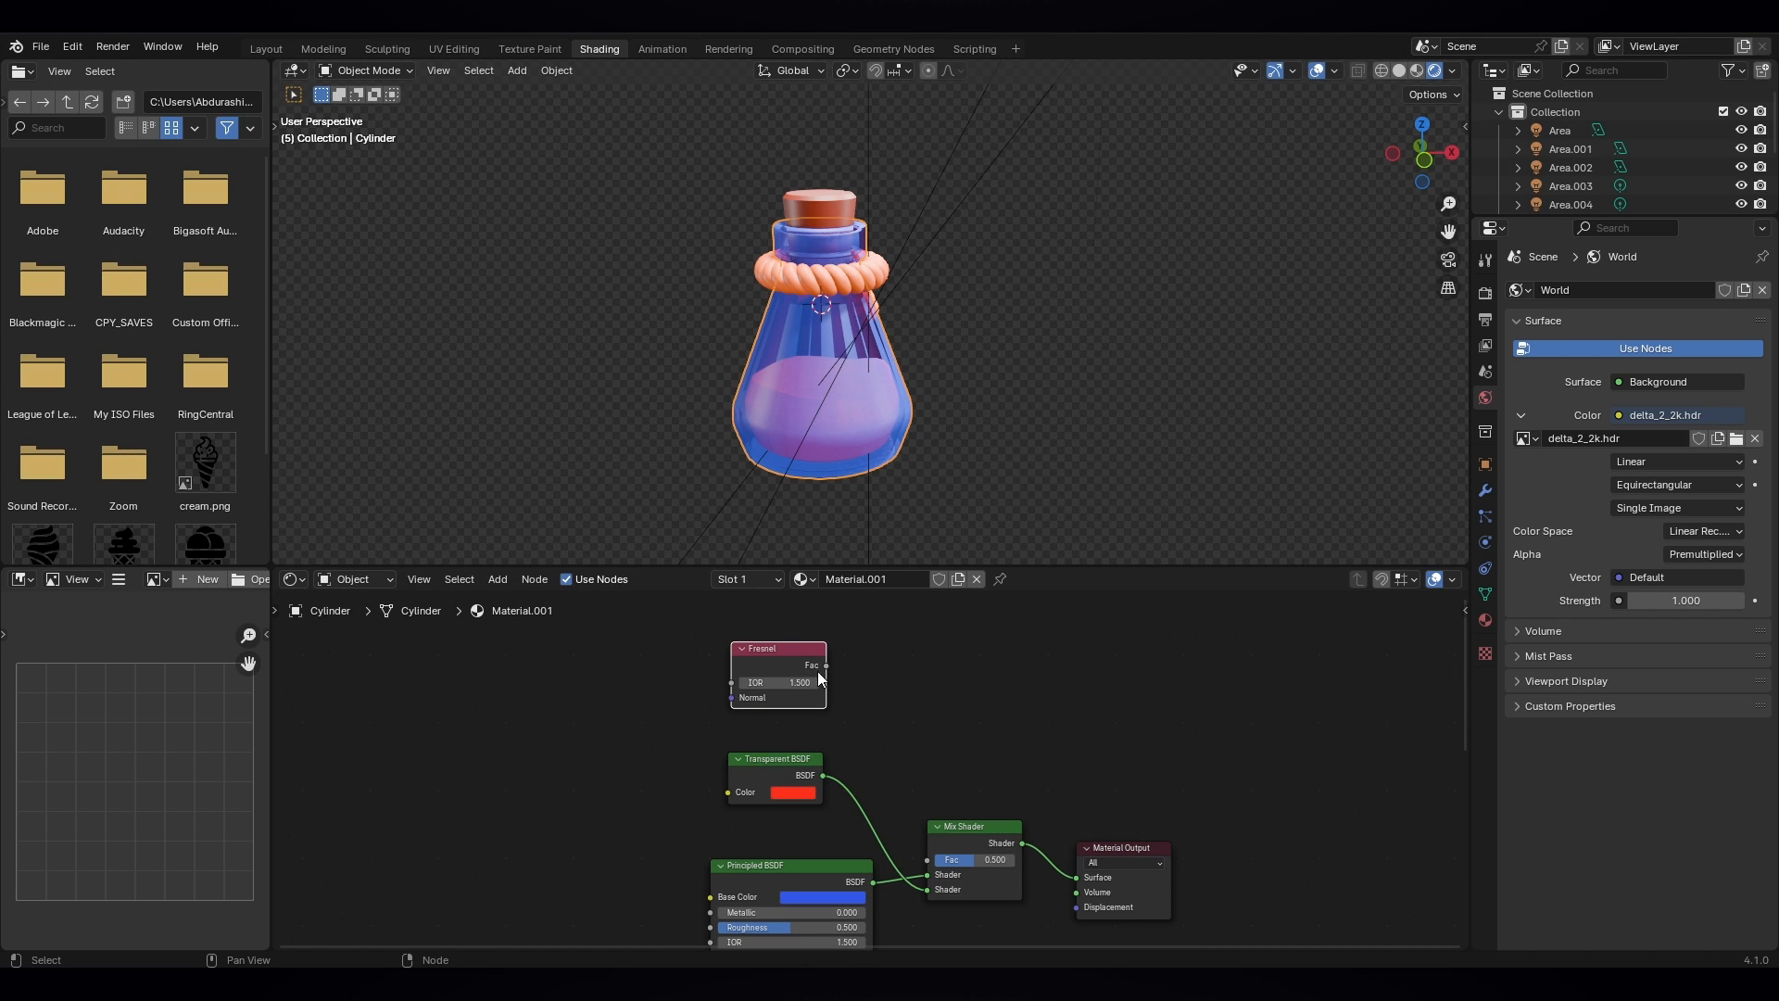
# - Connect the Fresnel output to the Mix Shader's Fac and set the Fresnel IOR to 1.450
pyautogui.moveTo(825, 665); pyautogui.dragTo(932, 862)
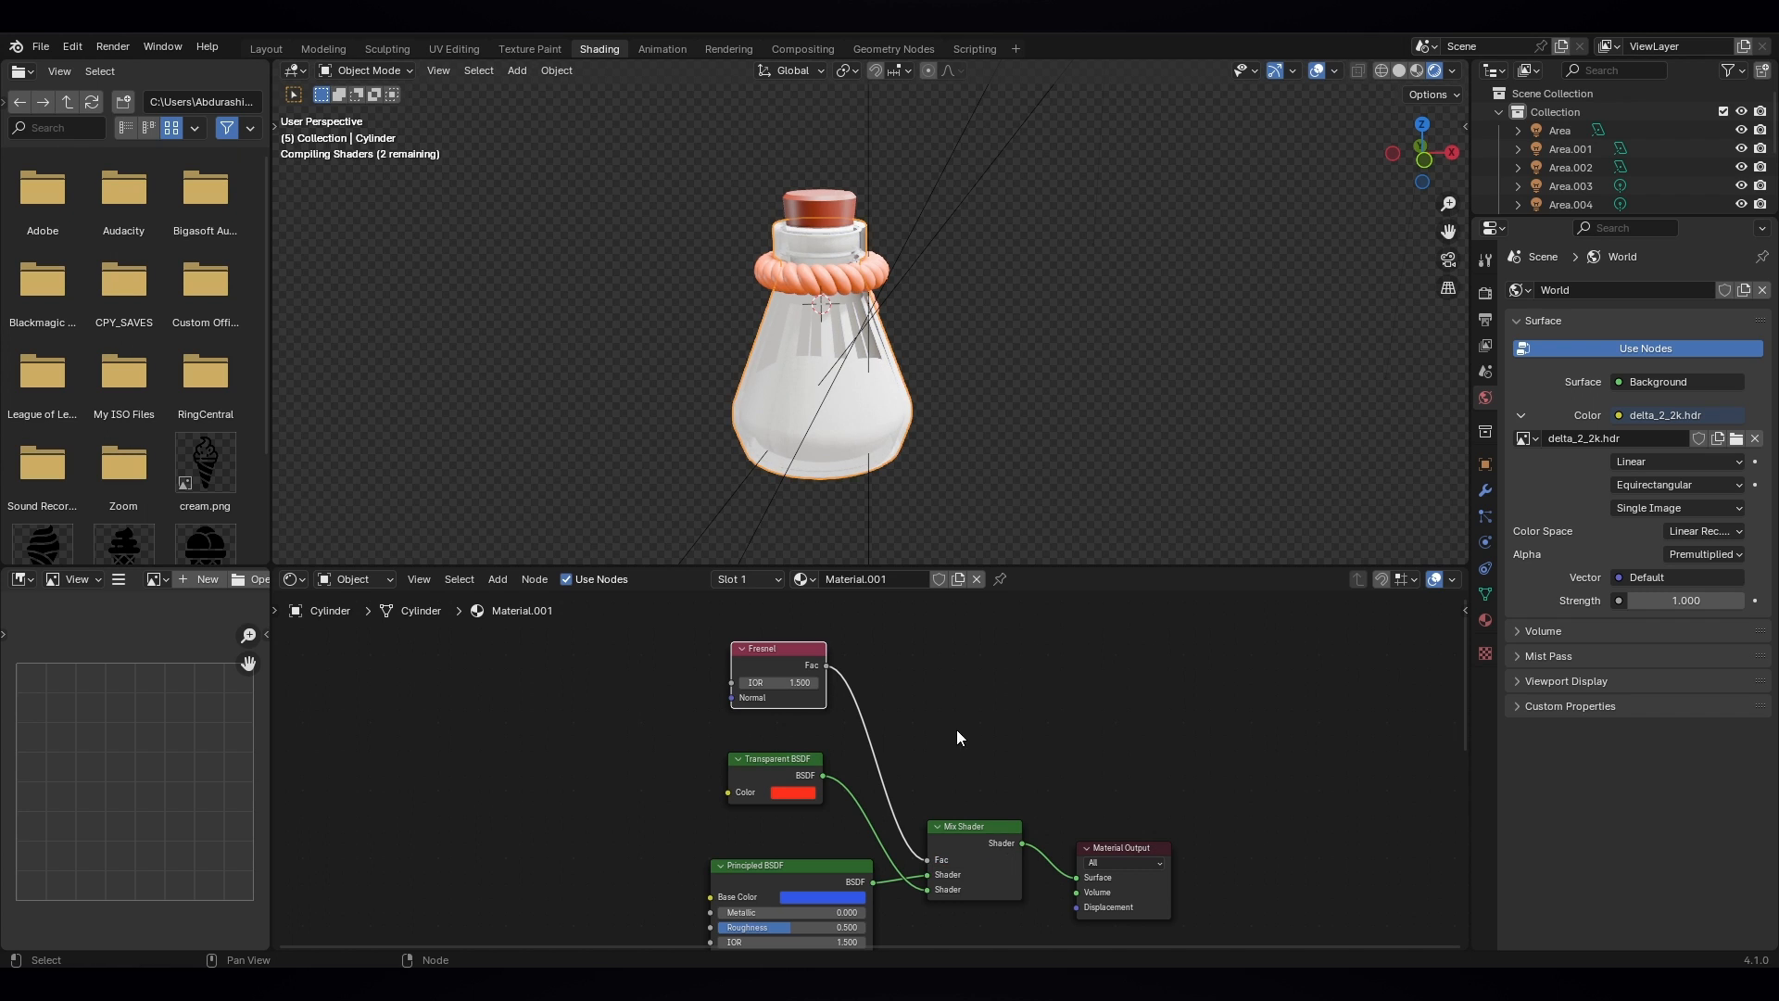
pyautogui.scroll(3, 792, 369)
pyautogui.scroll(-3, 797, 373)
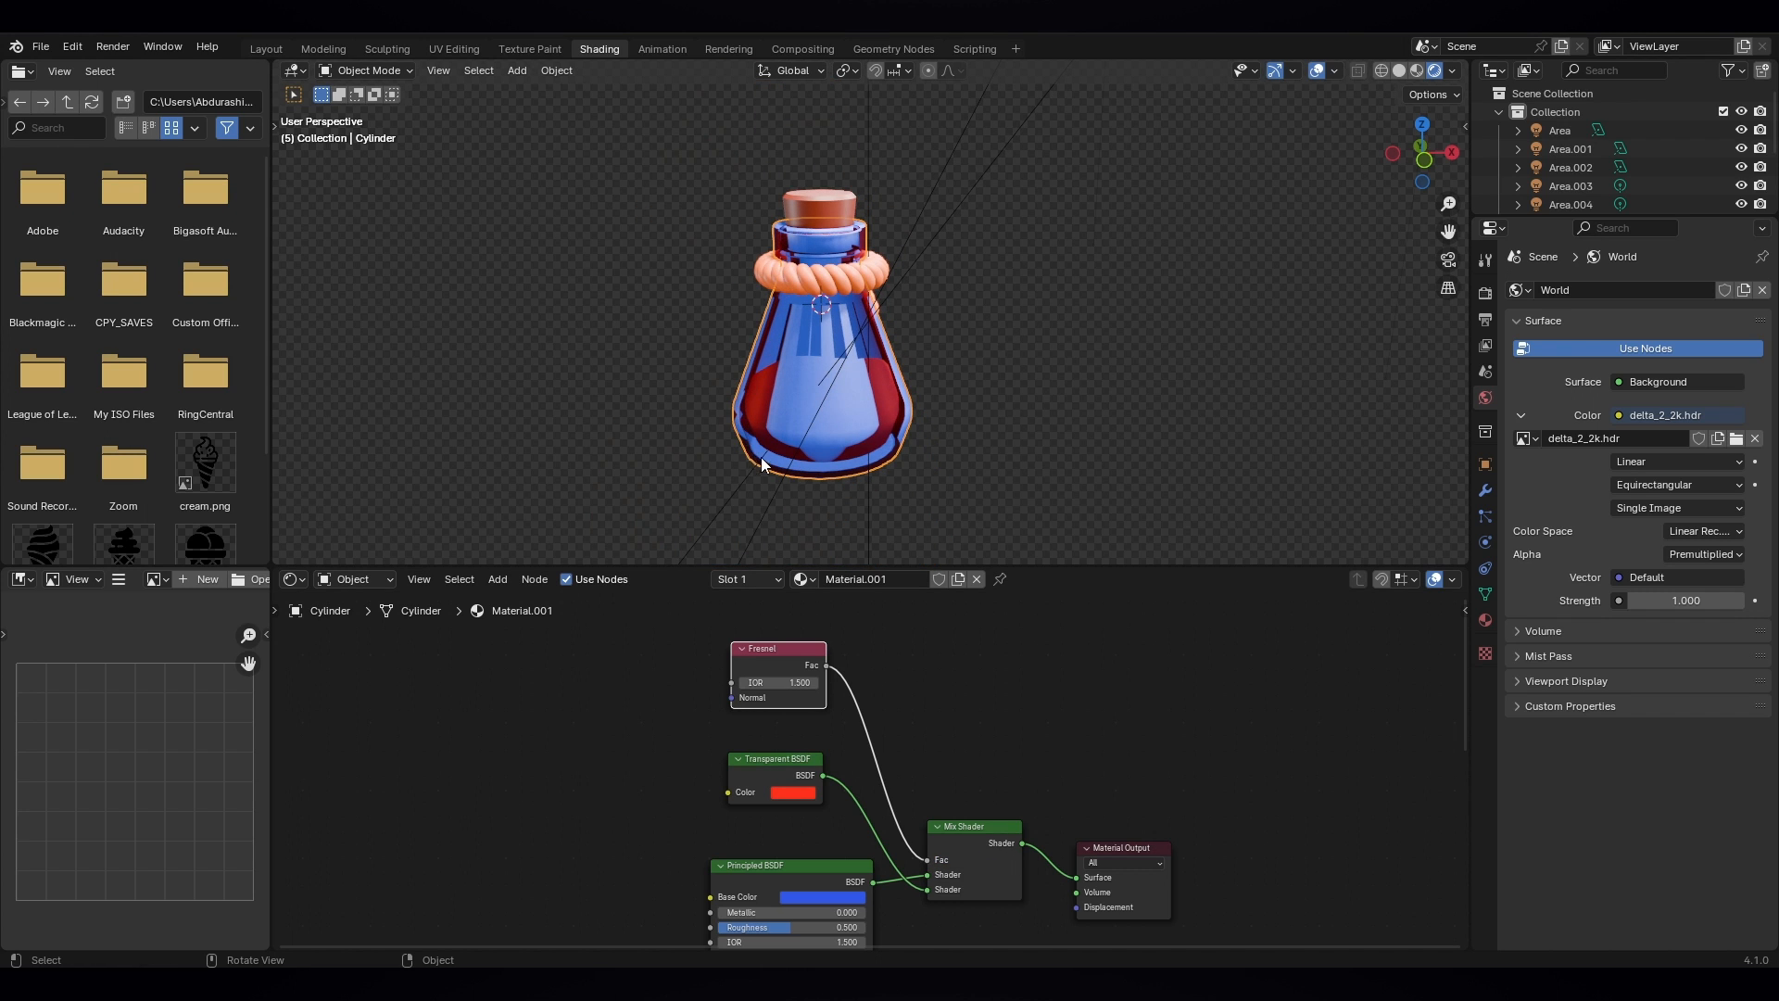
pyautogui.scroll(4, 847, 693)
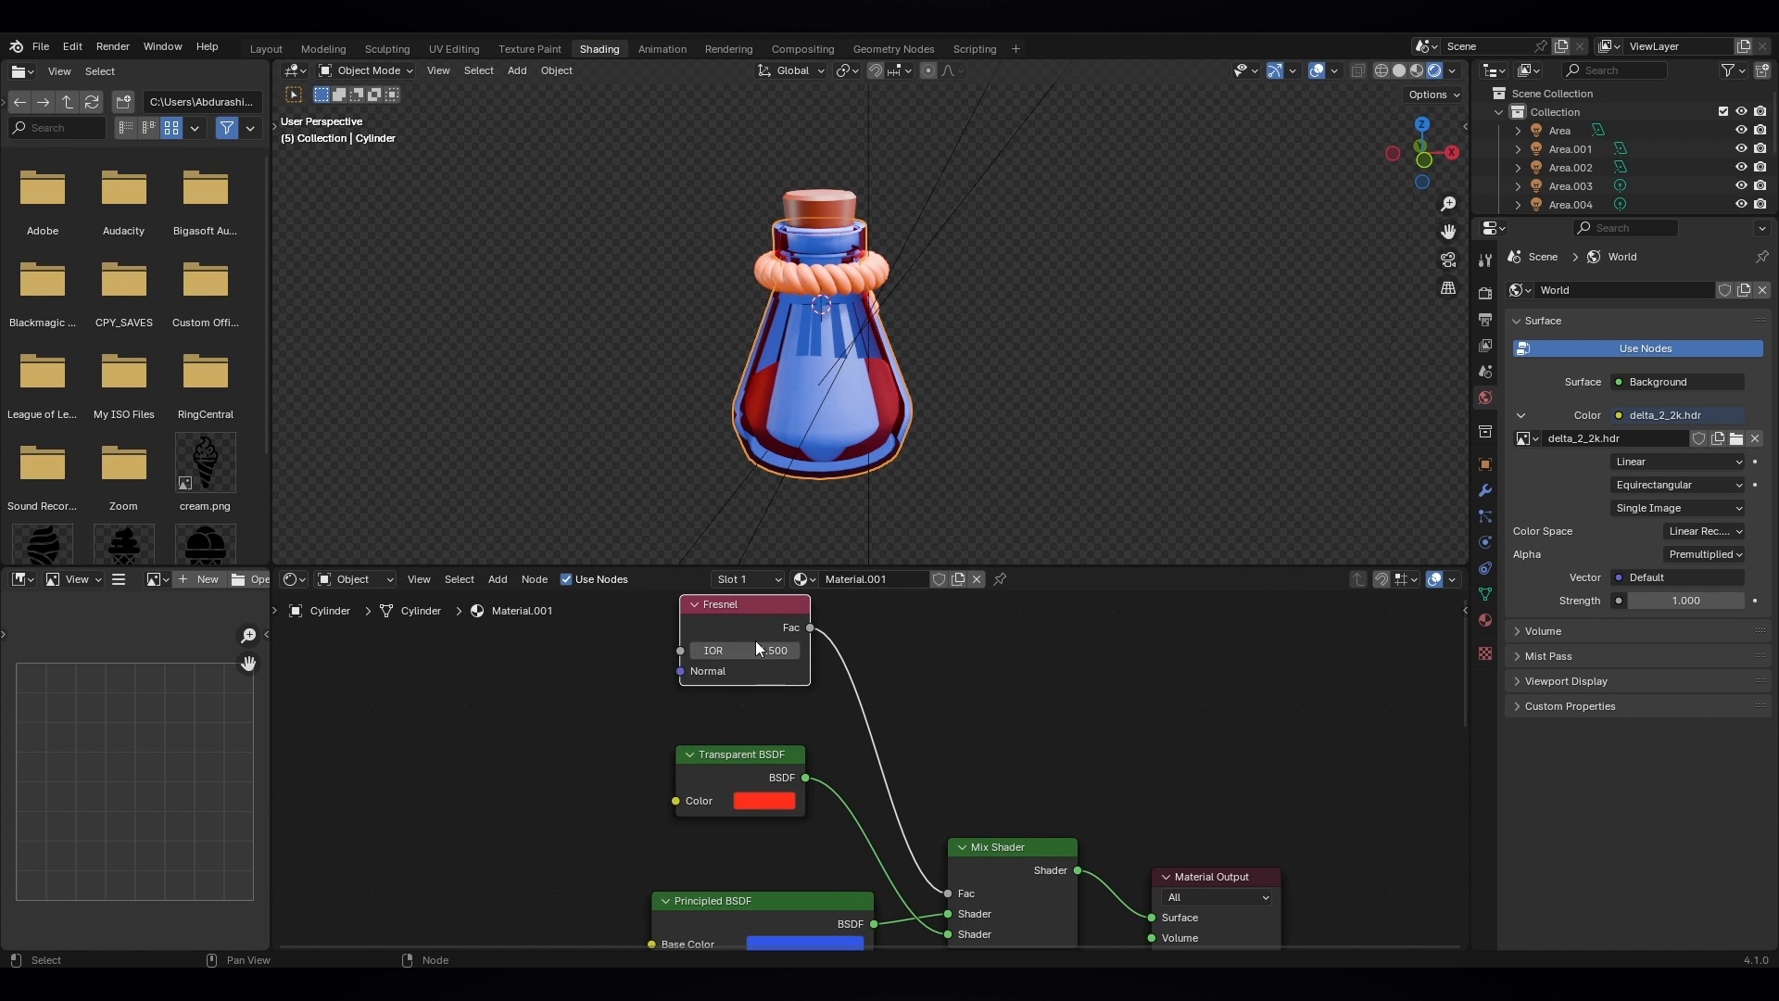
pyautogui.moveTo(754, 647)
pyautogui.mouseDown()
pyautogui.moveTo(861, 648)
pyautogui.moveTo(750, 647)
pyautogui.mouseUp()
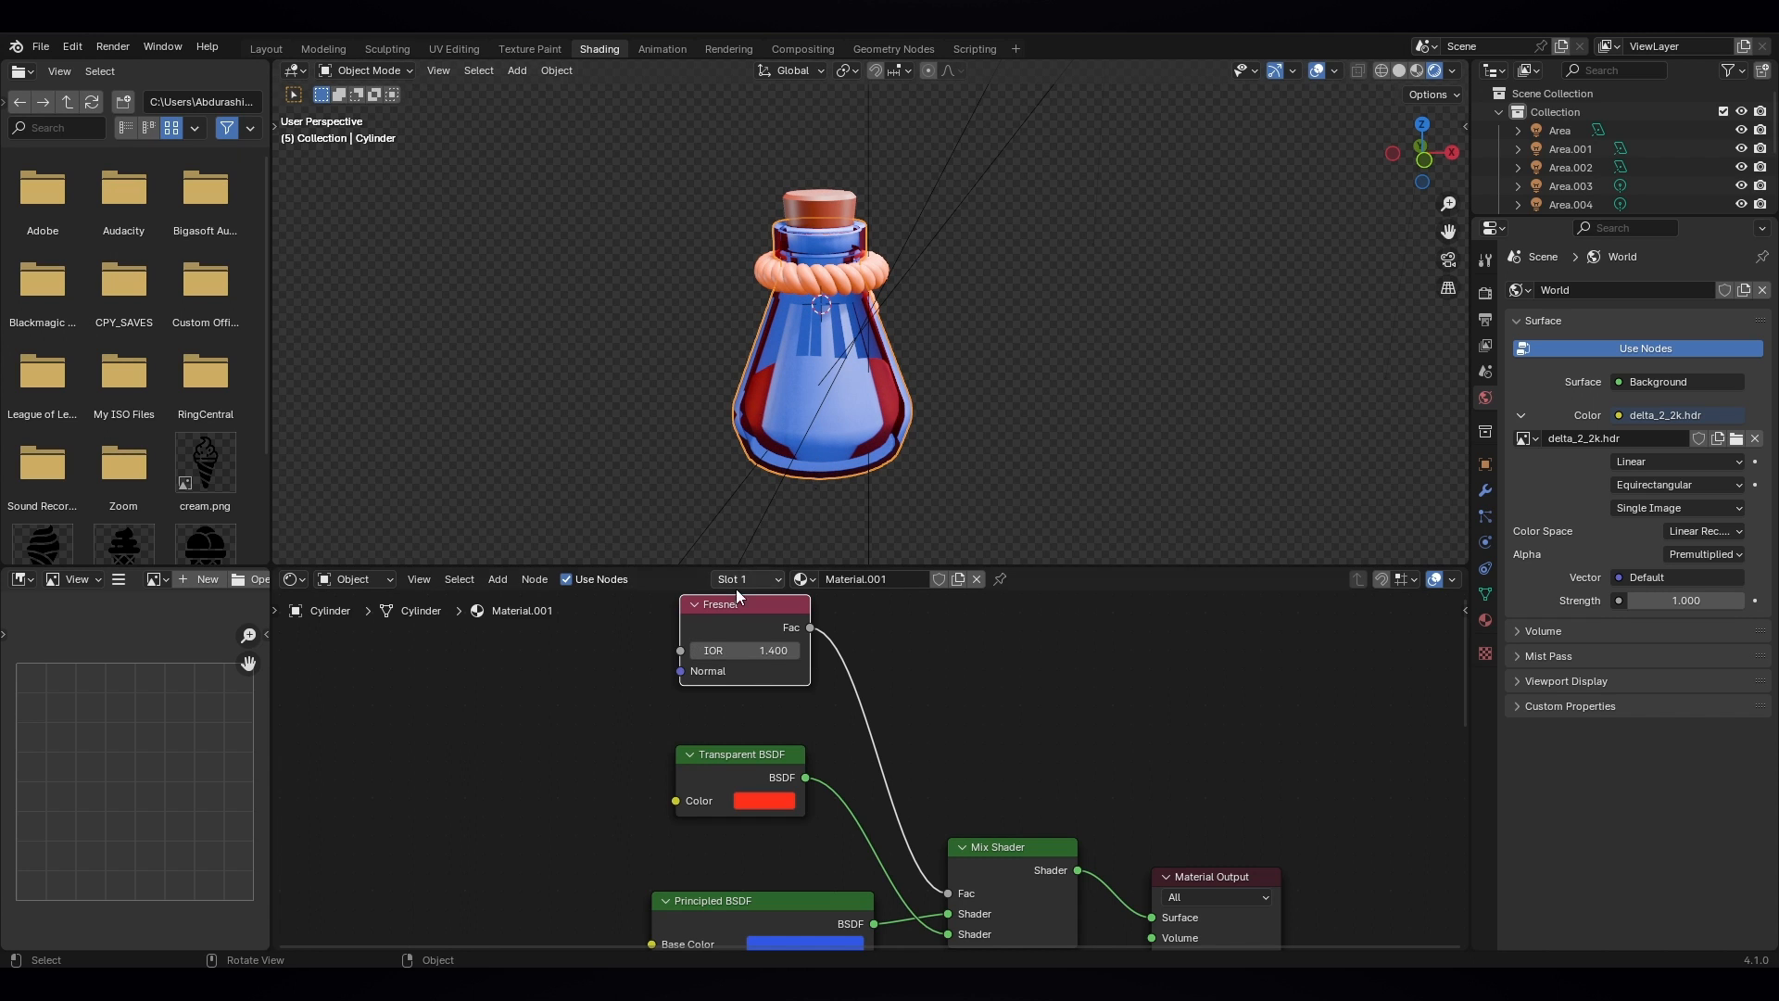
pyautogui.click(769, 656)
pyautogui.write('1')
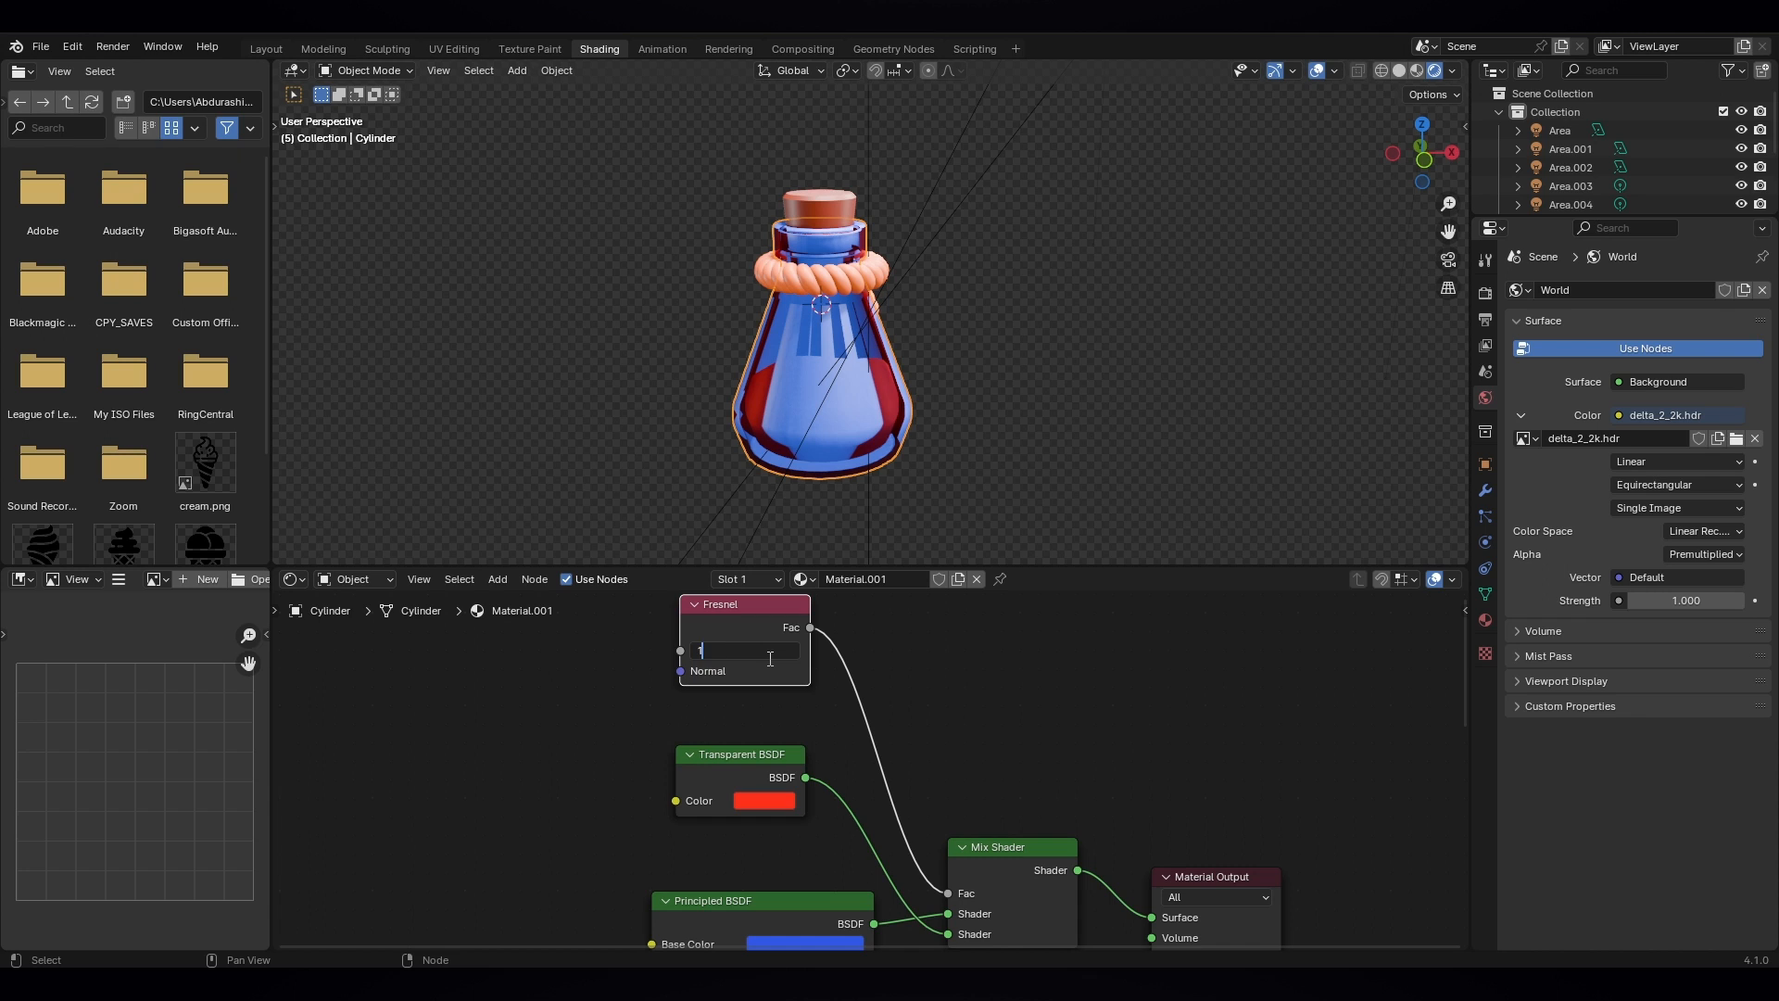
pyautogui.write('.45')
pyautogui.press('Return')
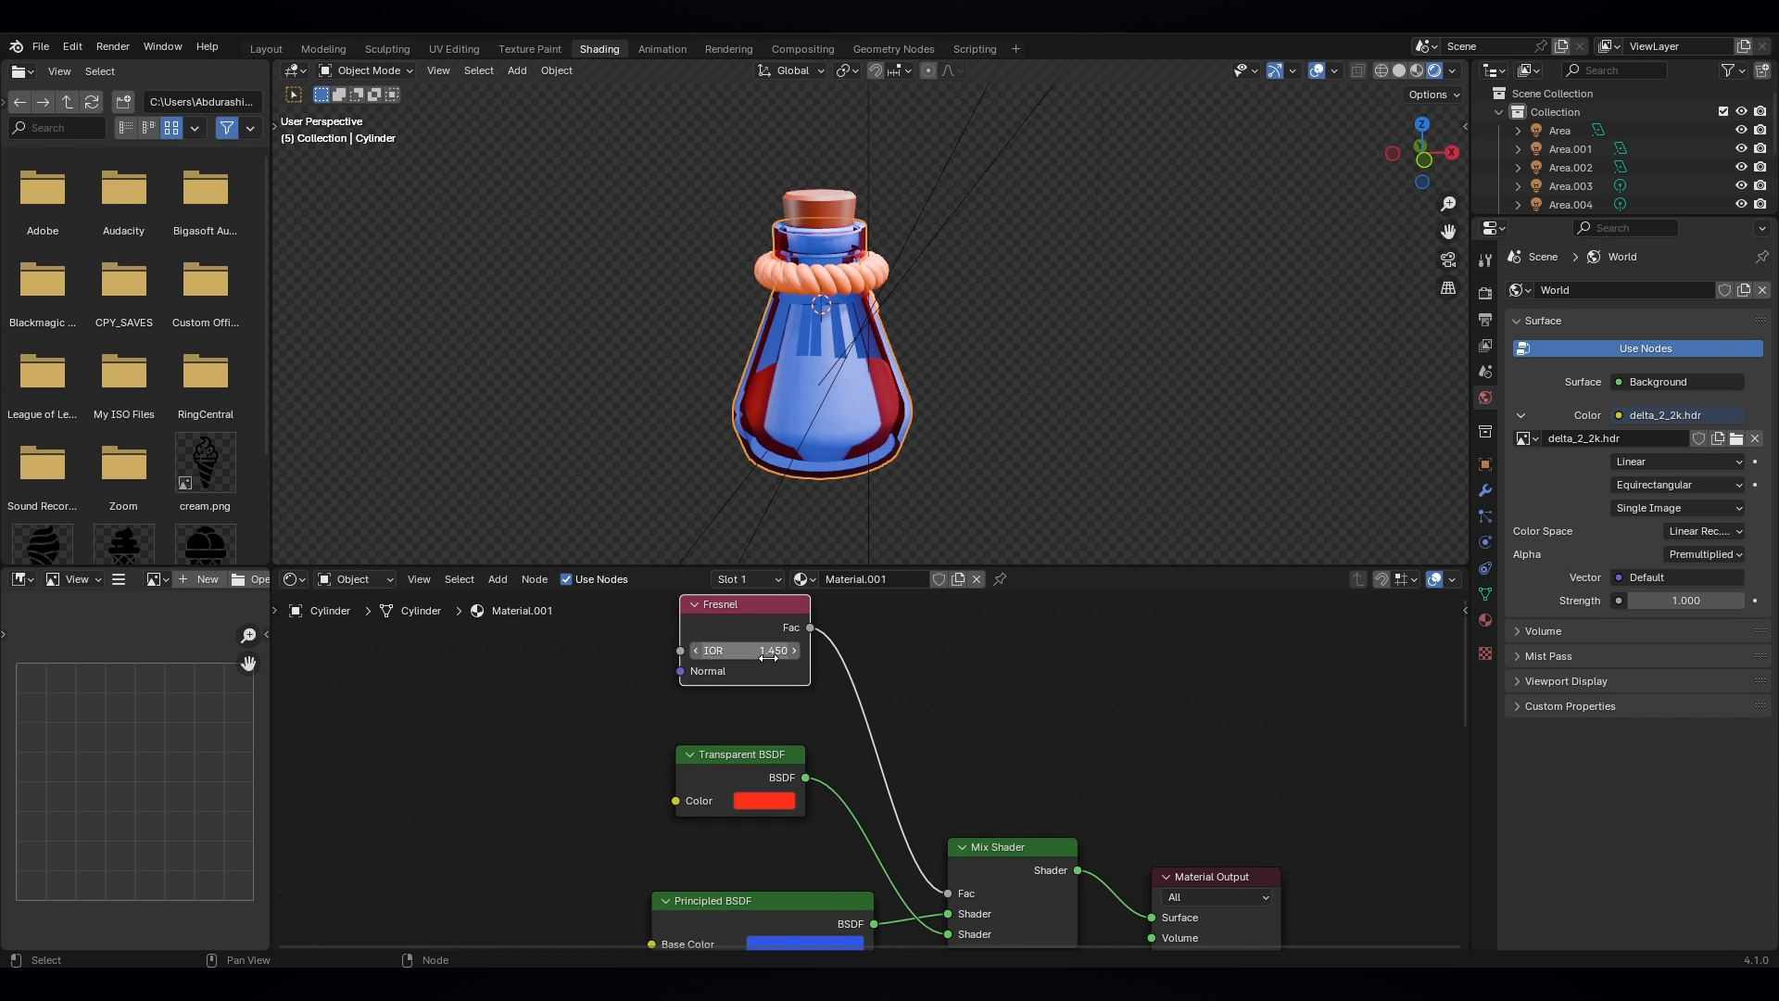
# - Insert a Color Ramp on the link between the Fresnel node and the Mix Shader, spacing the nodes apart
pyautogui.scroll(1, 829, 656)
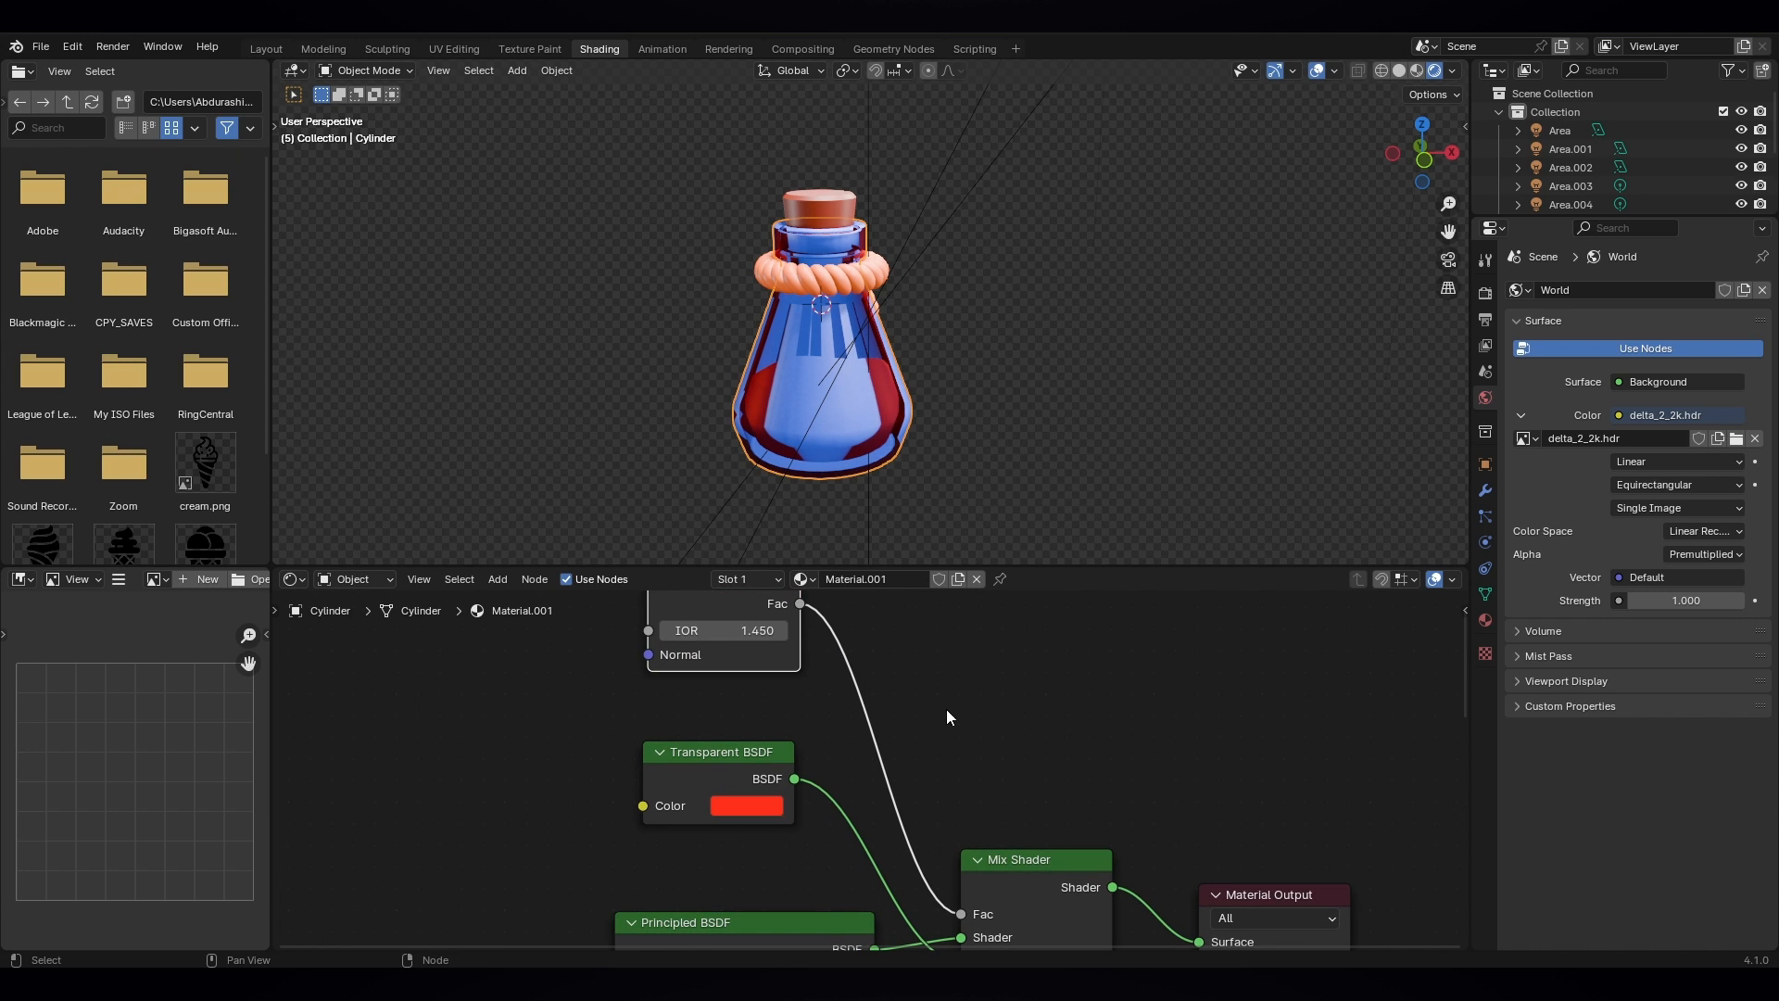
pyautogui.moveTo(905, 736); pyautogui.dragTo(895, 805, button='middle')
pyautogui.moveTo(724, 655); pyautogui.dragTo(678, 649)
pyautogui.click(863, 712)
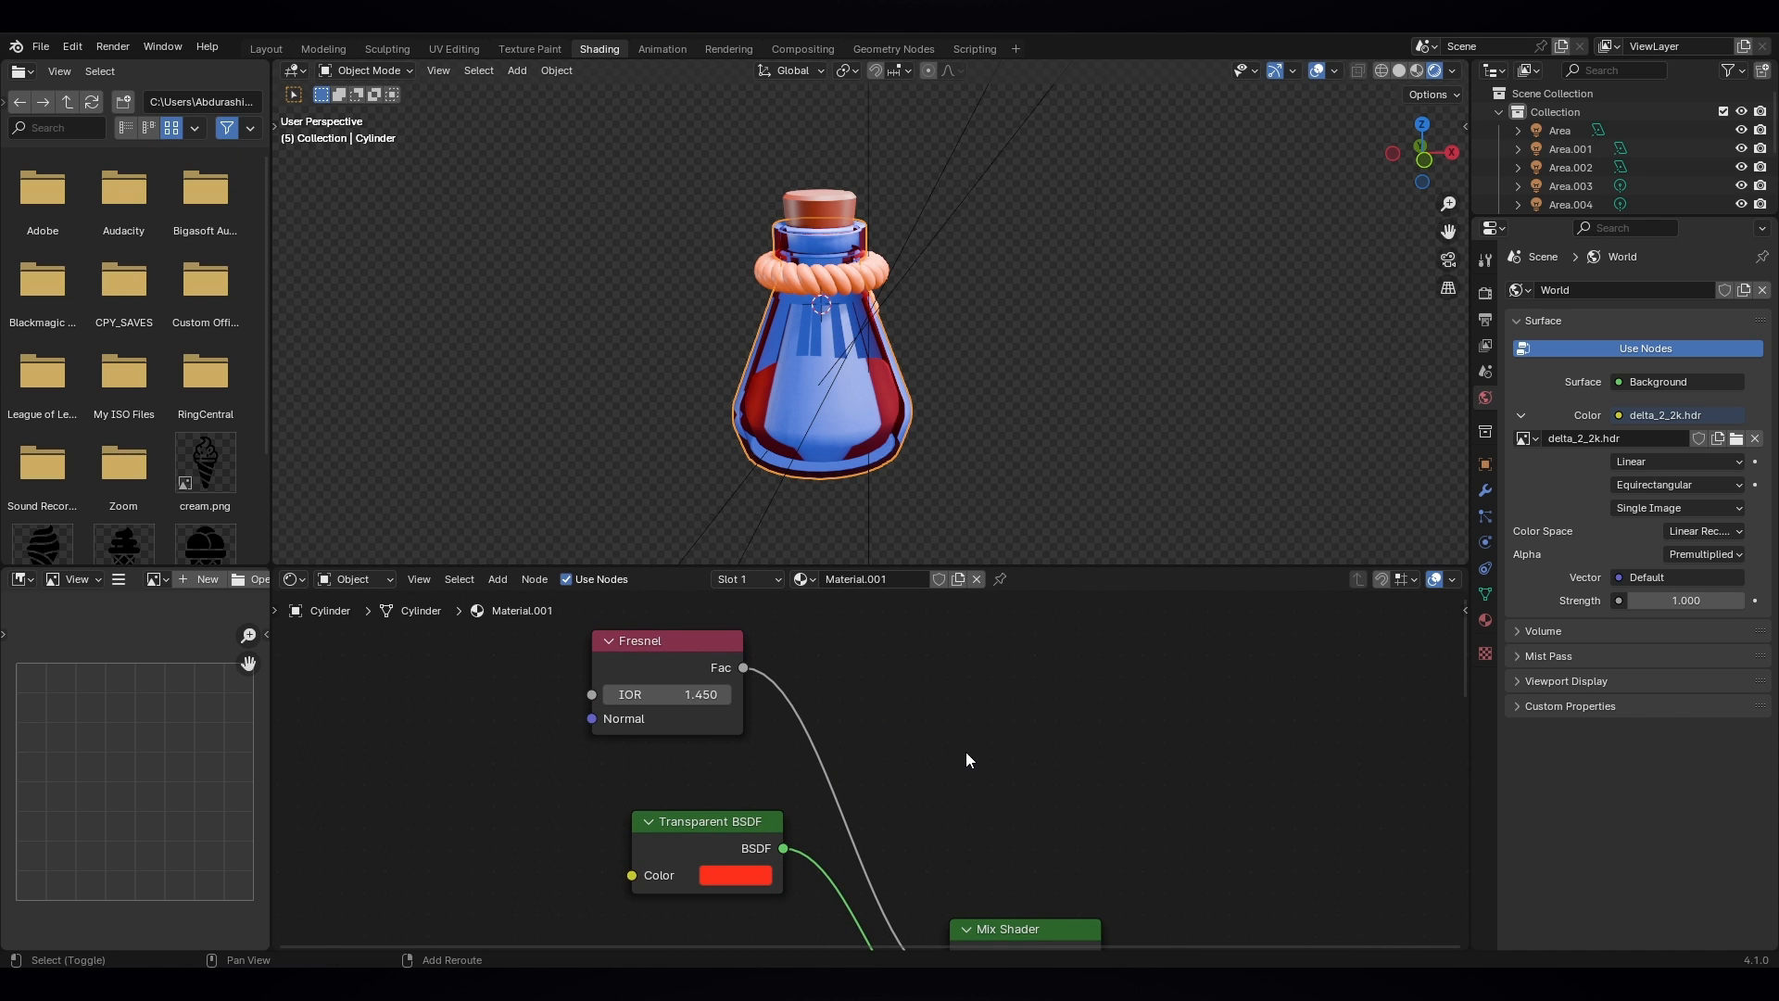
pyautogui.hotkey('shift', 'a')
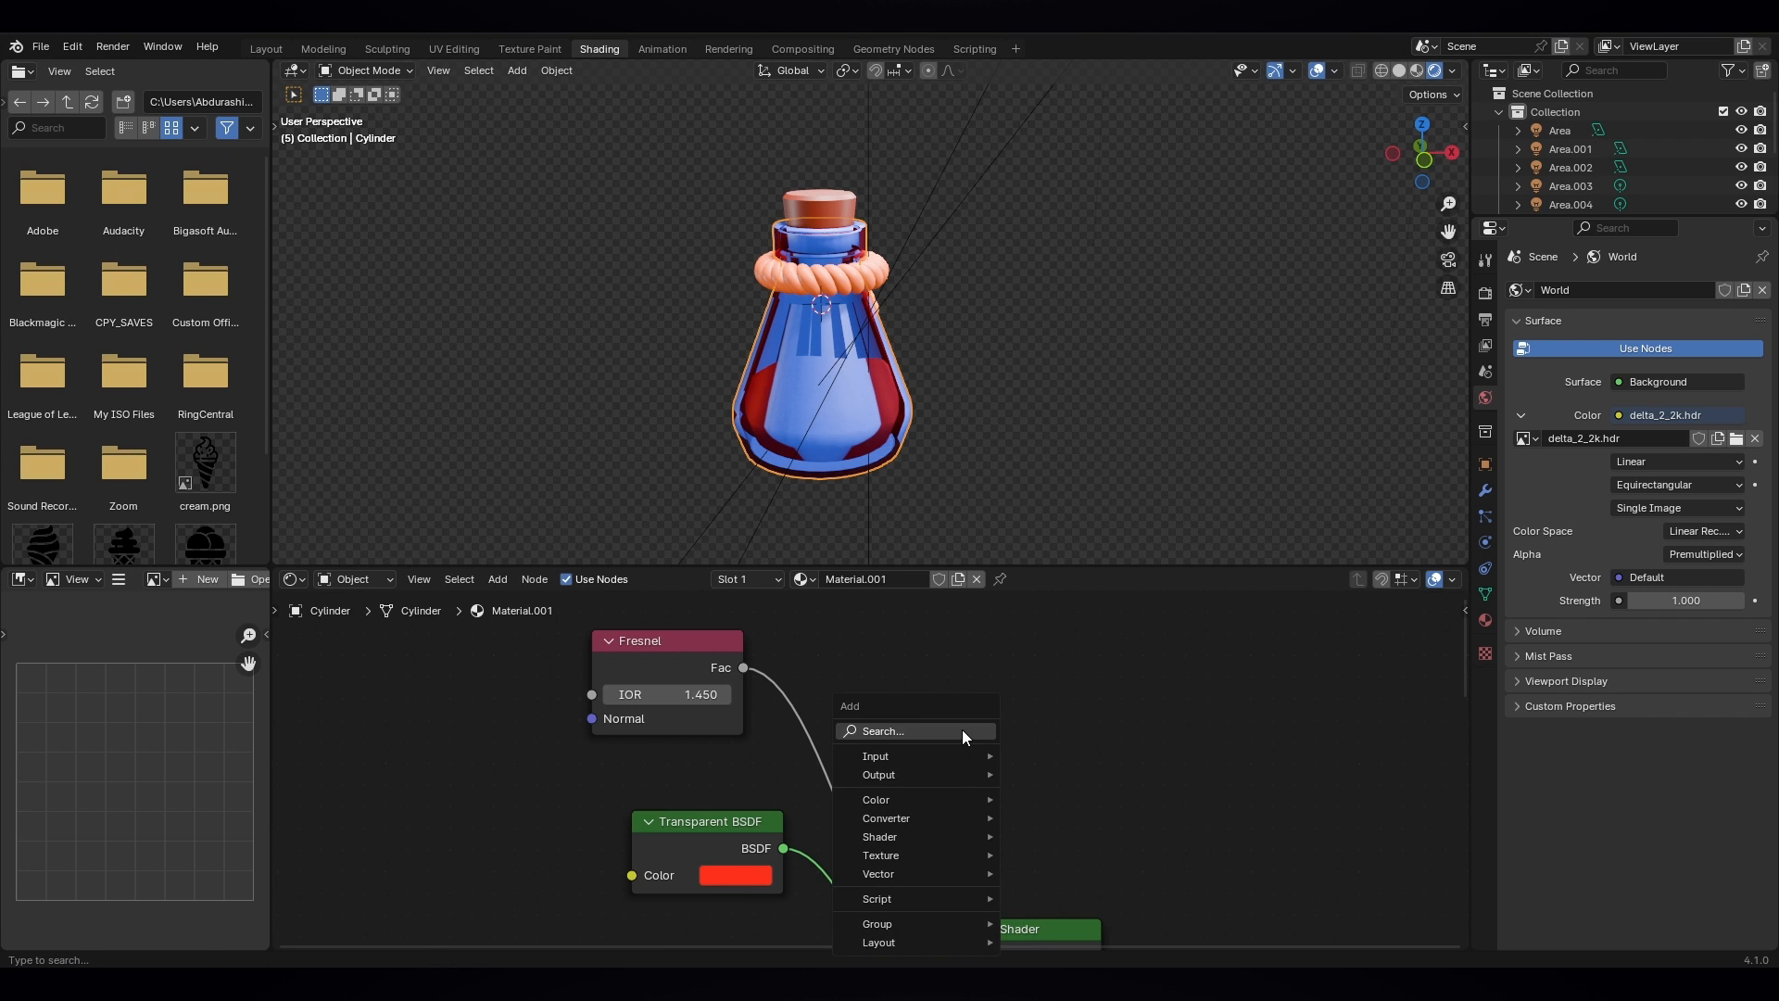
pyautogui.click(961, 730)
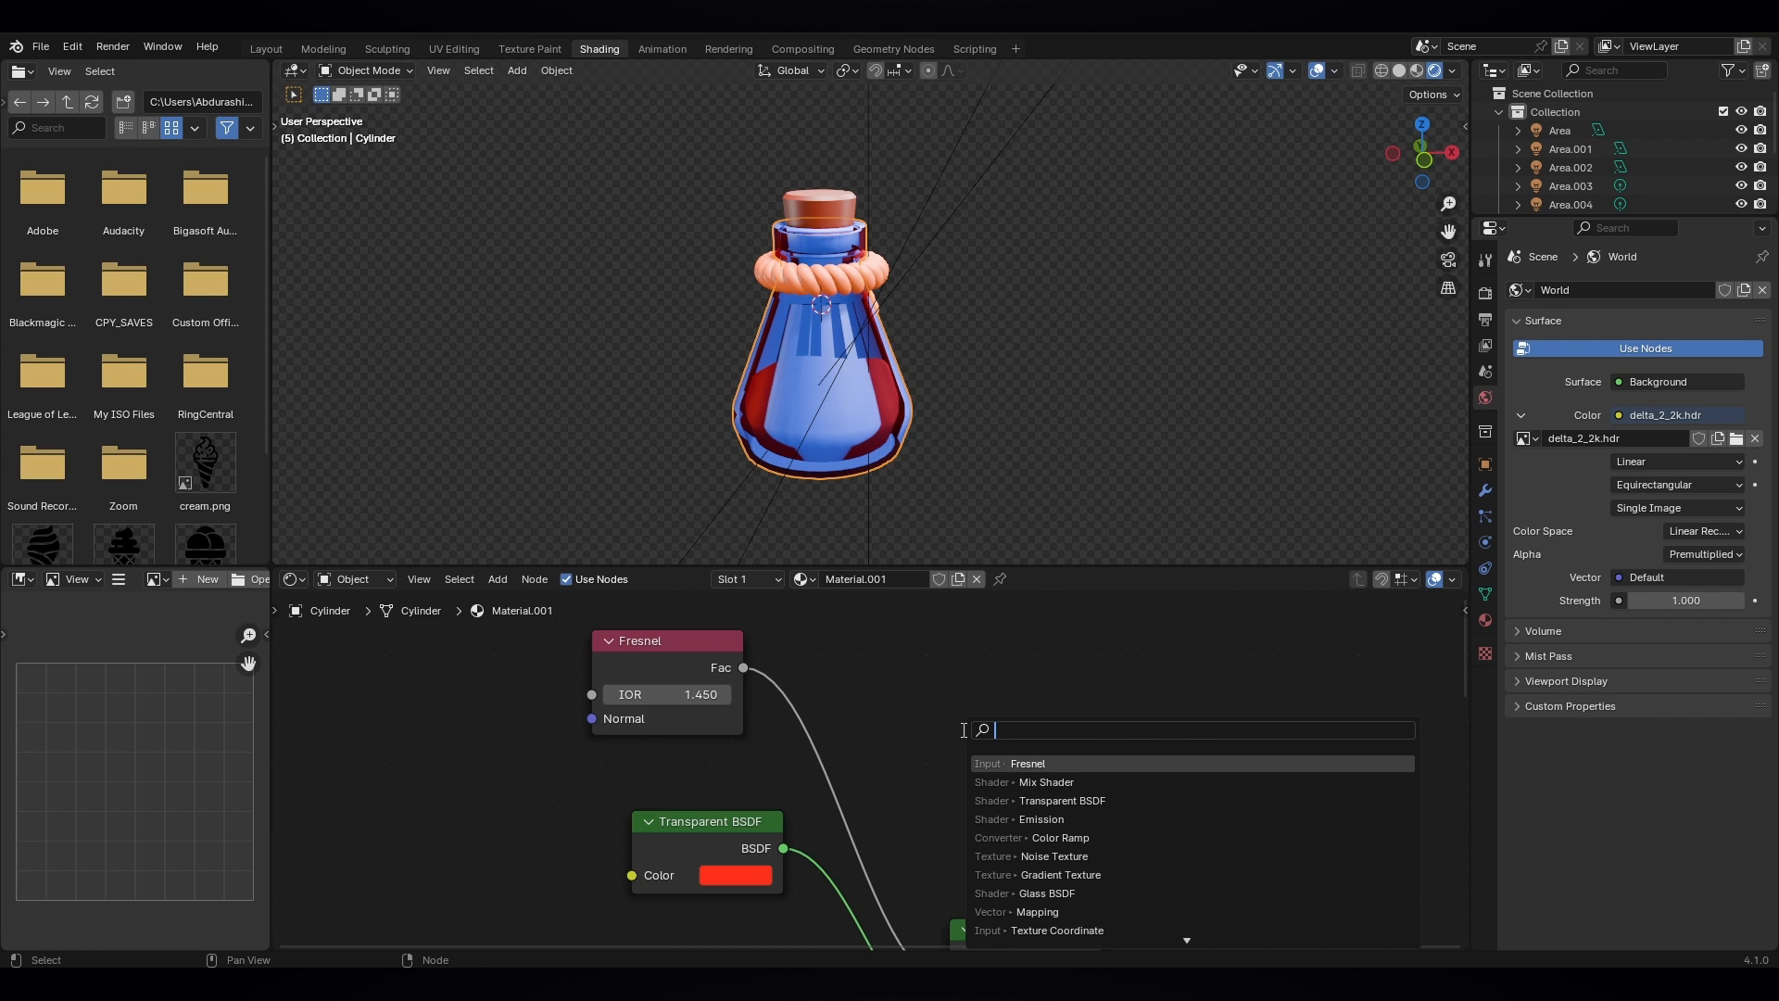
pyautogui.click(1060, 838)
pyautogui.click(817, 652)
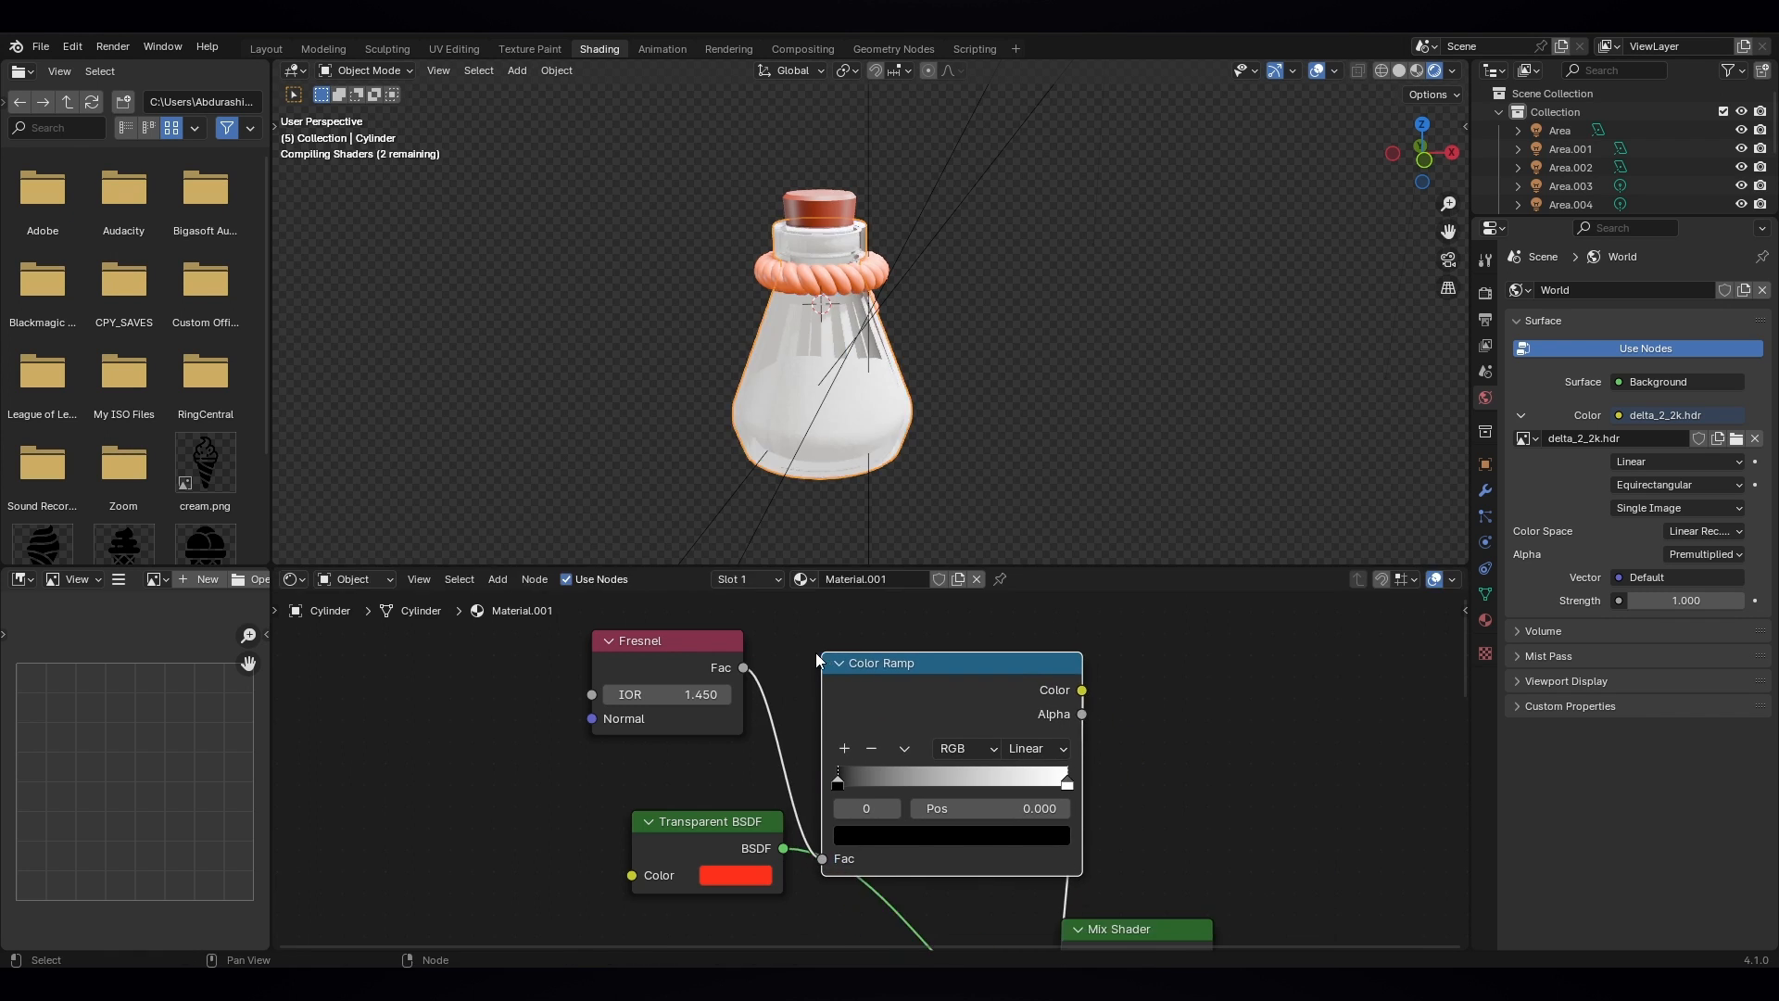
pyautogui.moveTo(912, 663); pyautogui.dragTo(966, 632)
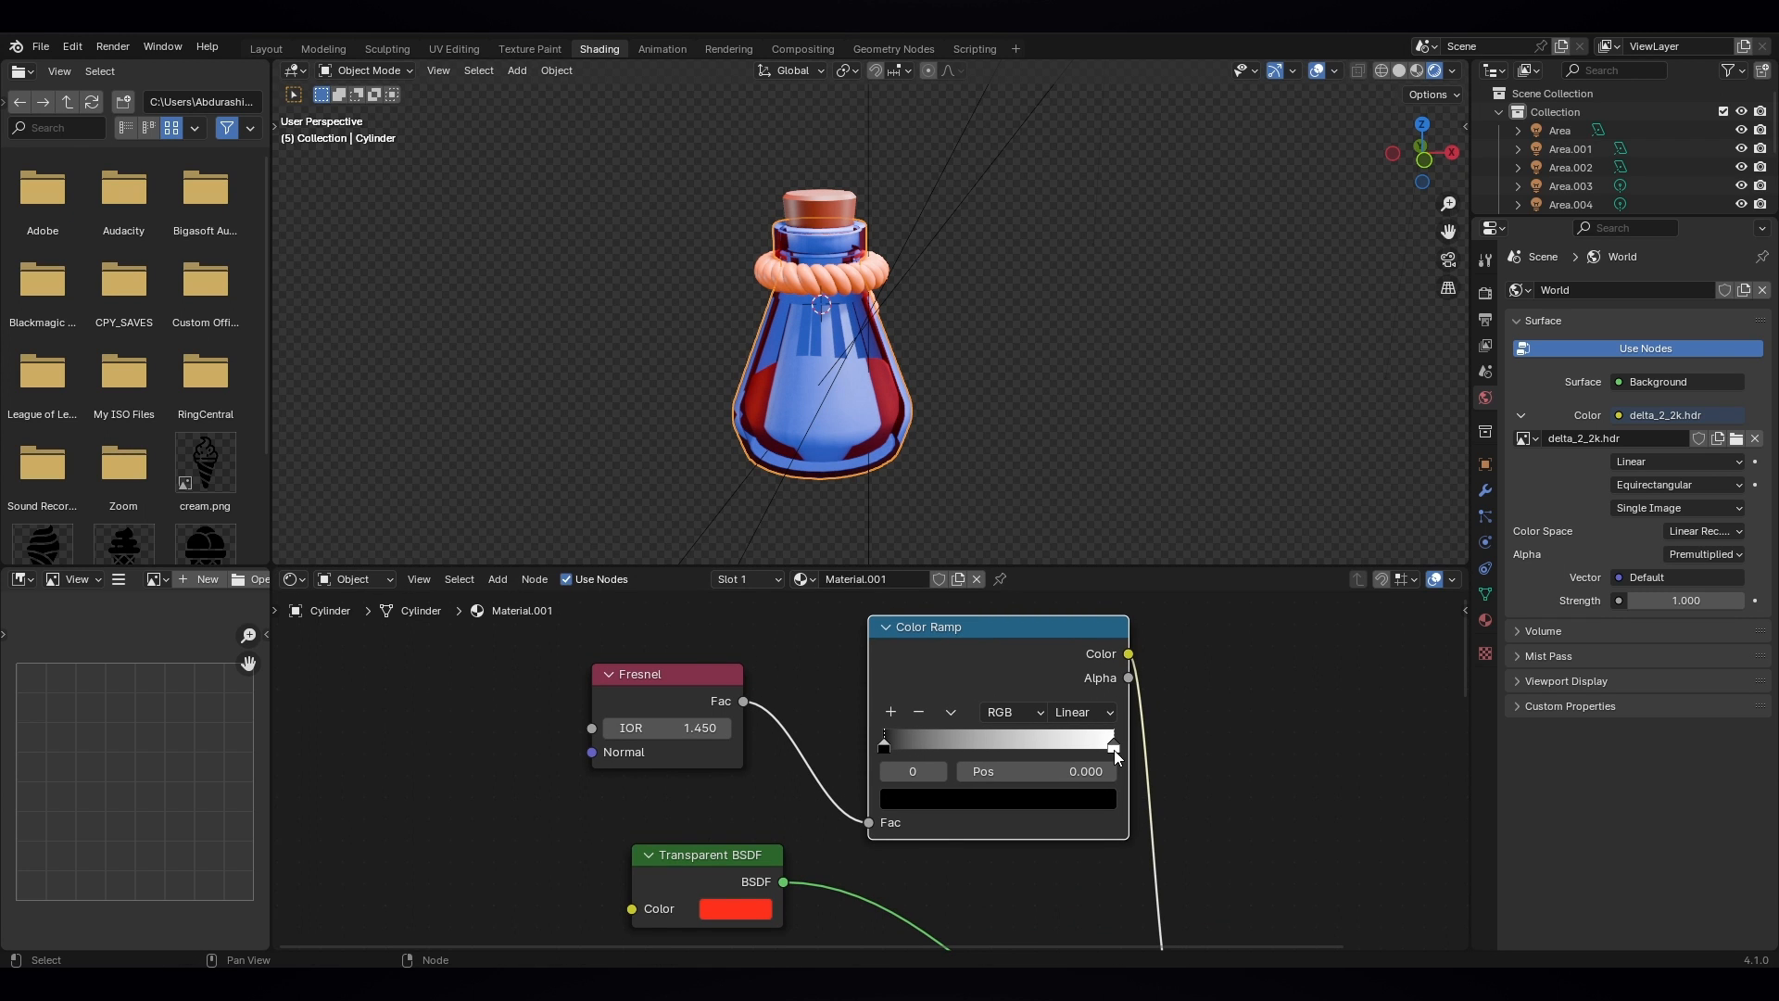
# - Set the Color Ramp's first stop to pale cyan with hue 0.519, saturation 0.274 and value 0.746
pyautogui.click(983, 799)
pyautogui.click(1098, 531)
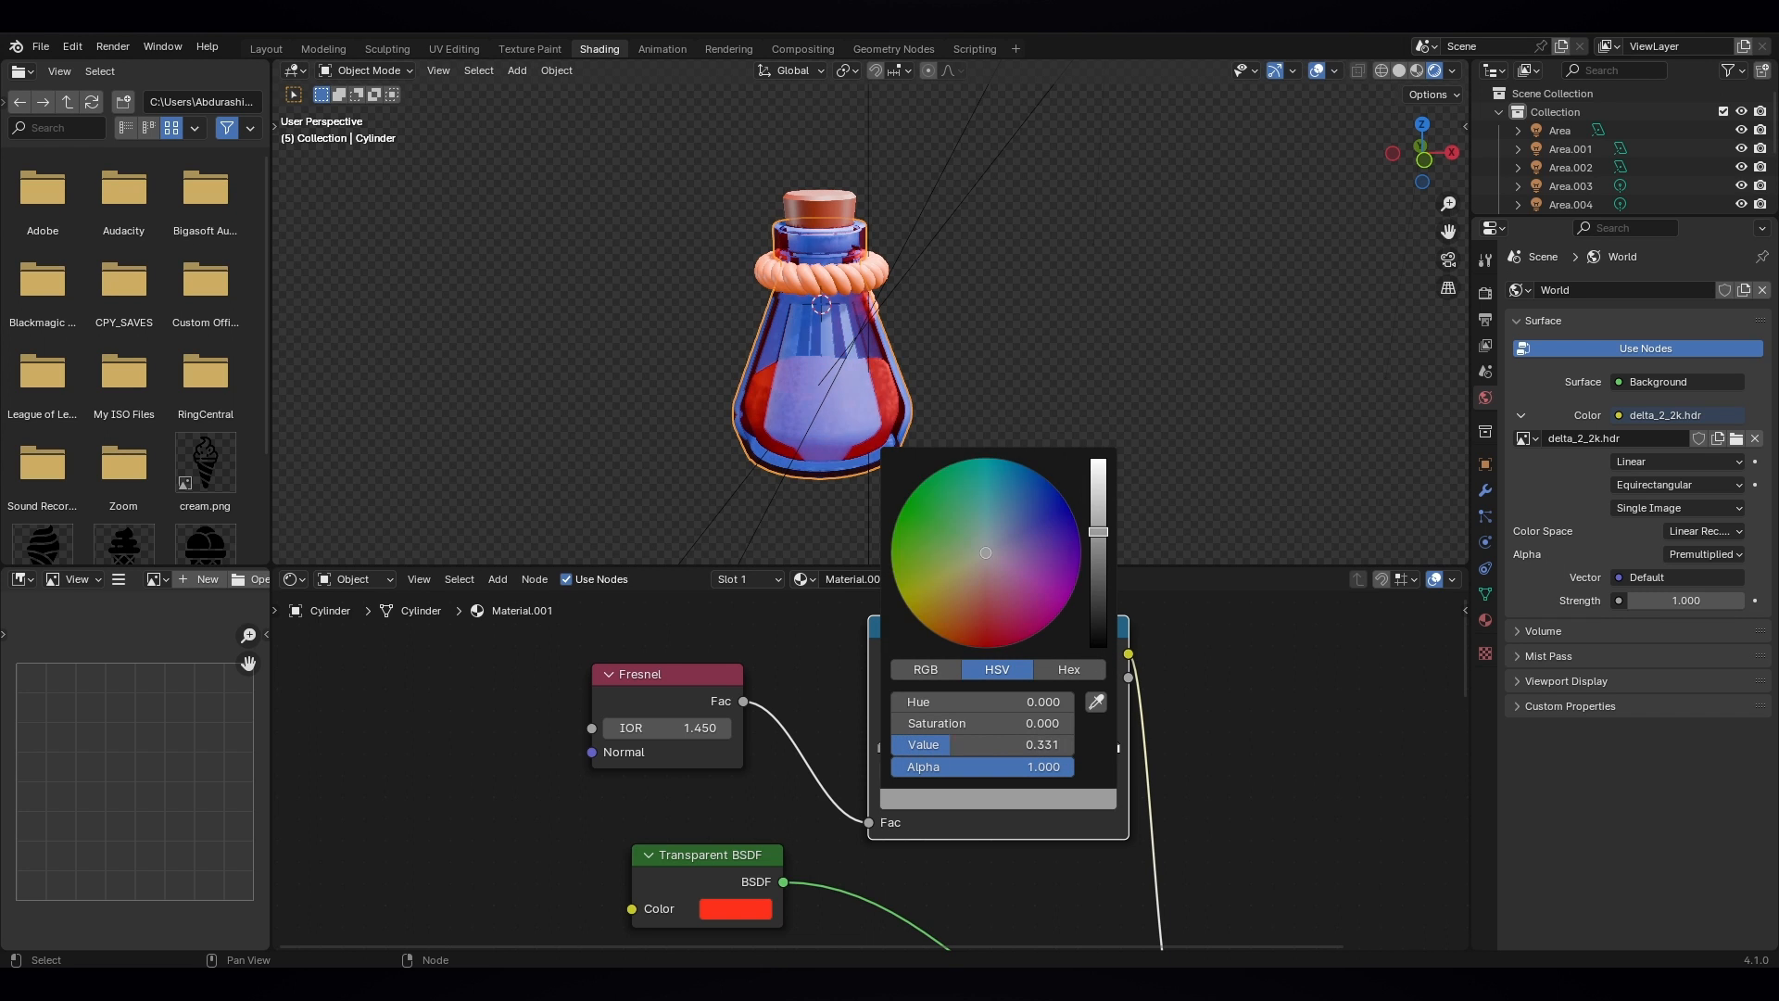
pyautogui.moveTo(1098, 531); pyautogui.dragTo(1098, 480)
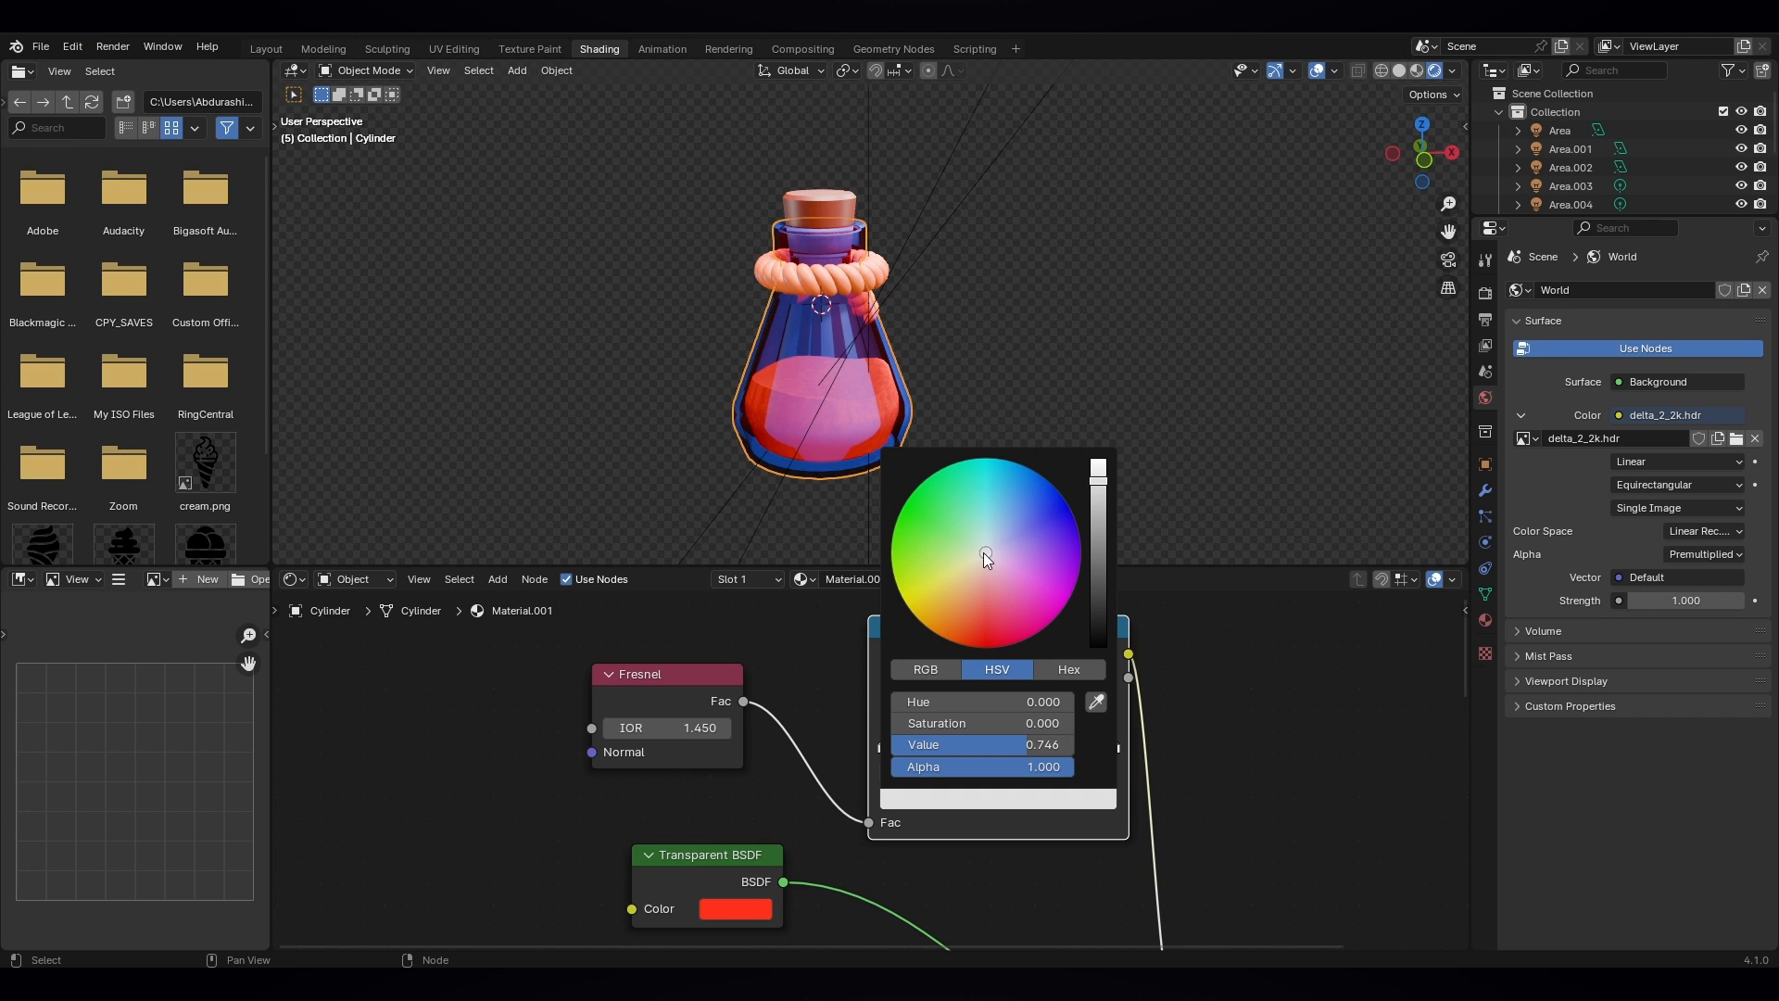
pyautogui.moveTo(983, 553); pyautogui.dragTo(987, 541)
pyautogui.moveTo(1098, 477); pyautogui.dragTo(1098, 480)
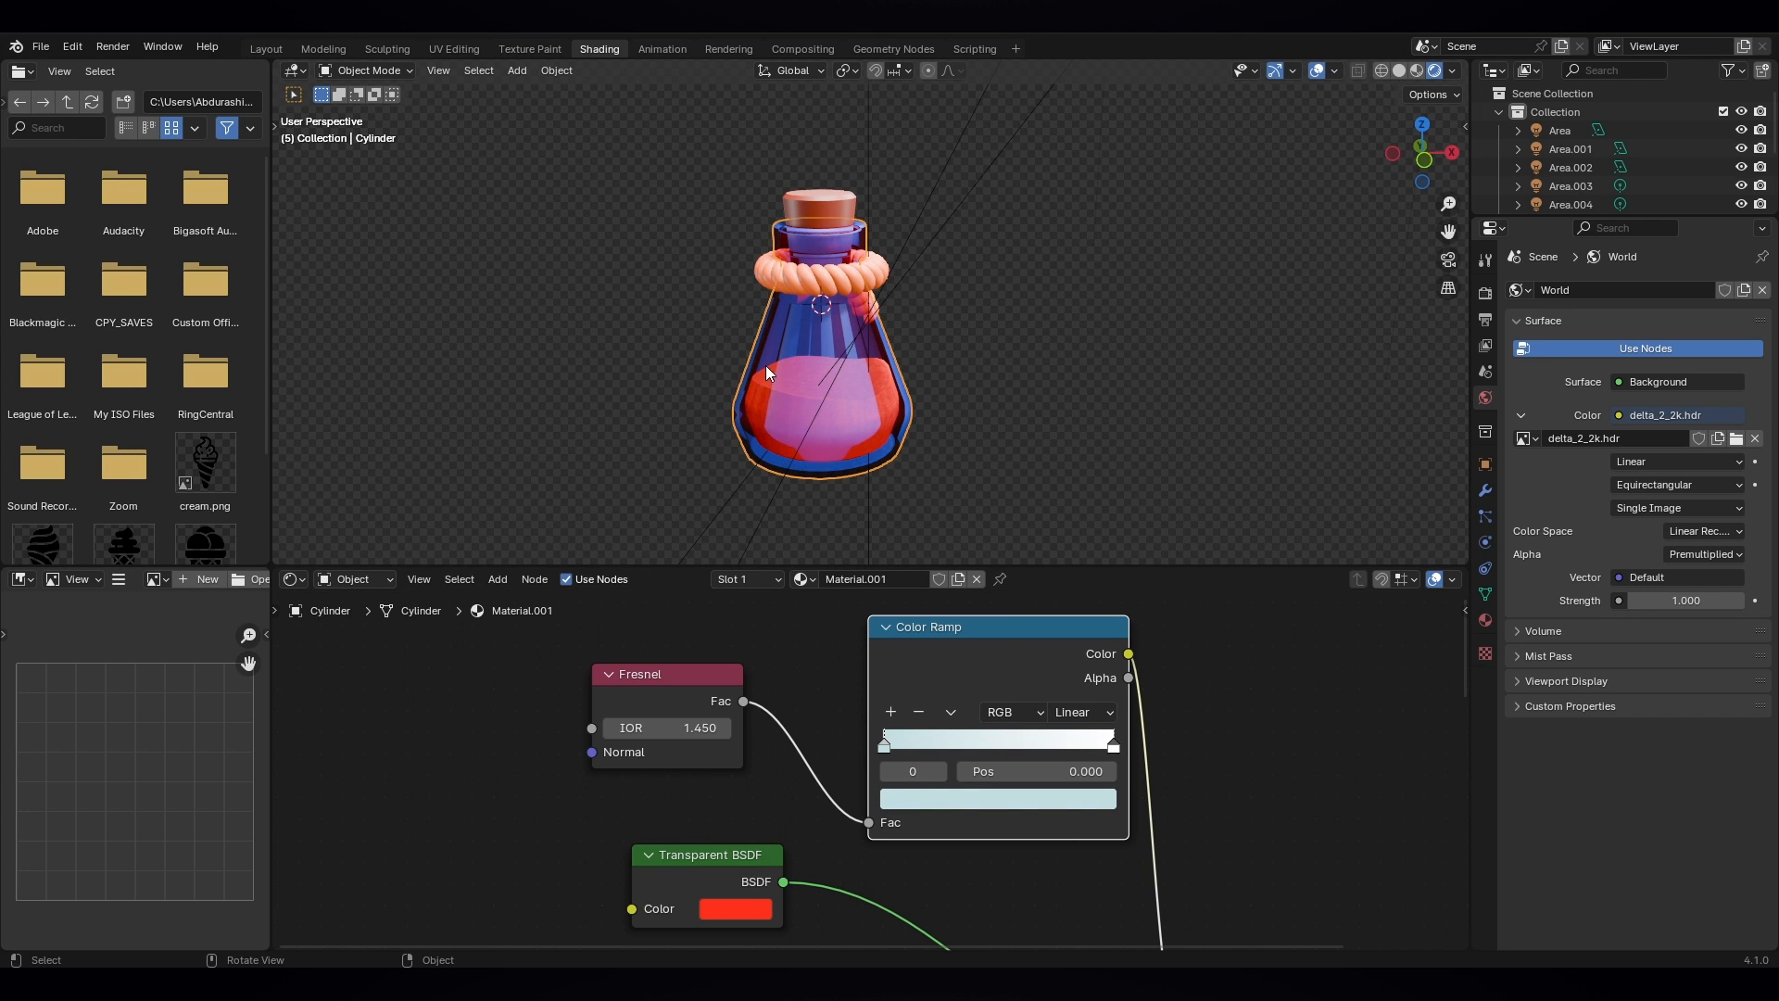
pyautogui.scroll(3, 769, 371)
pyautogui.scroll(-1, 771, 377)
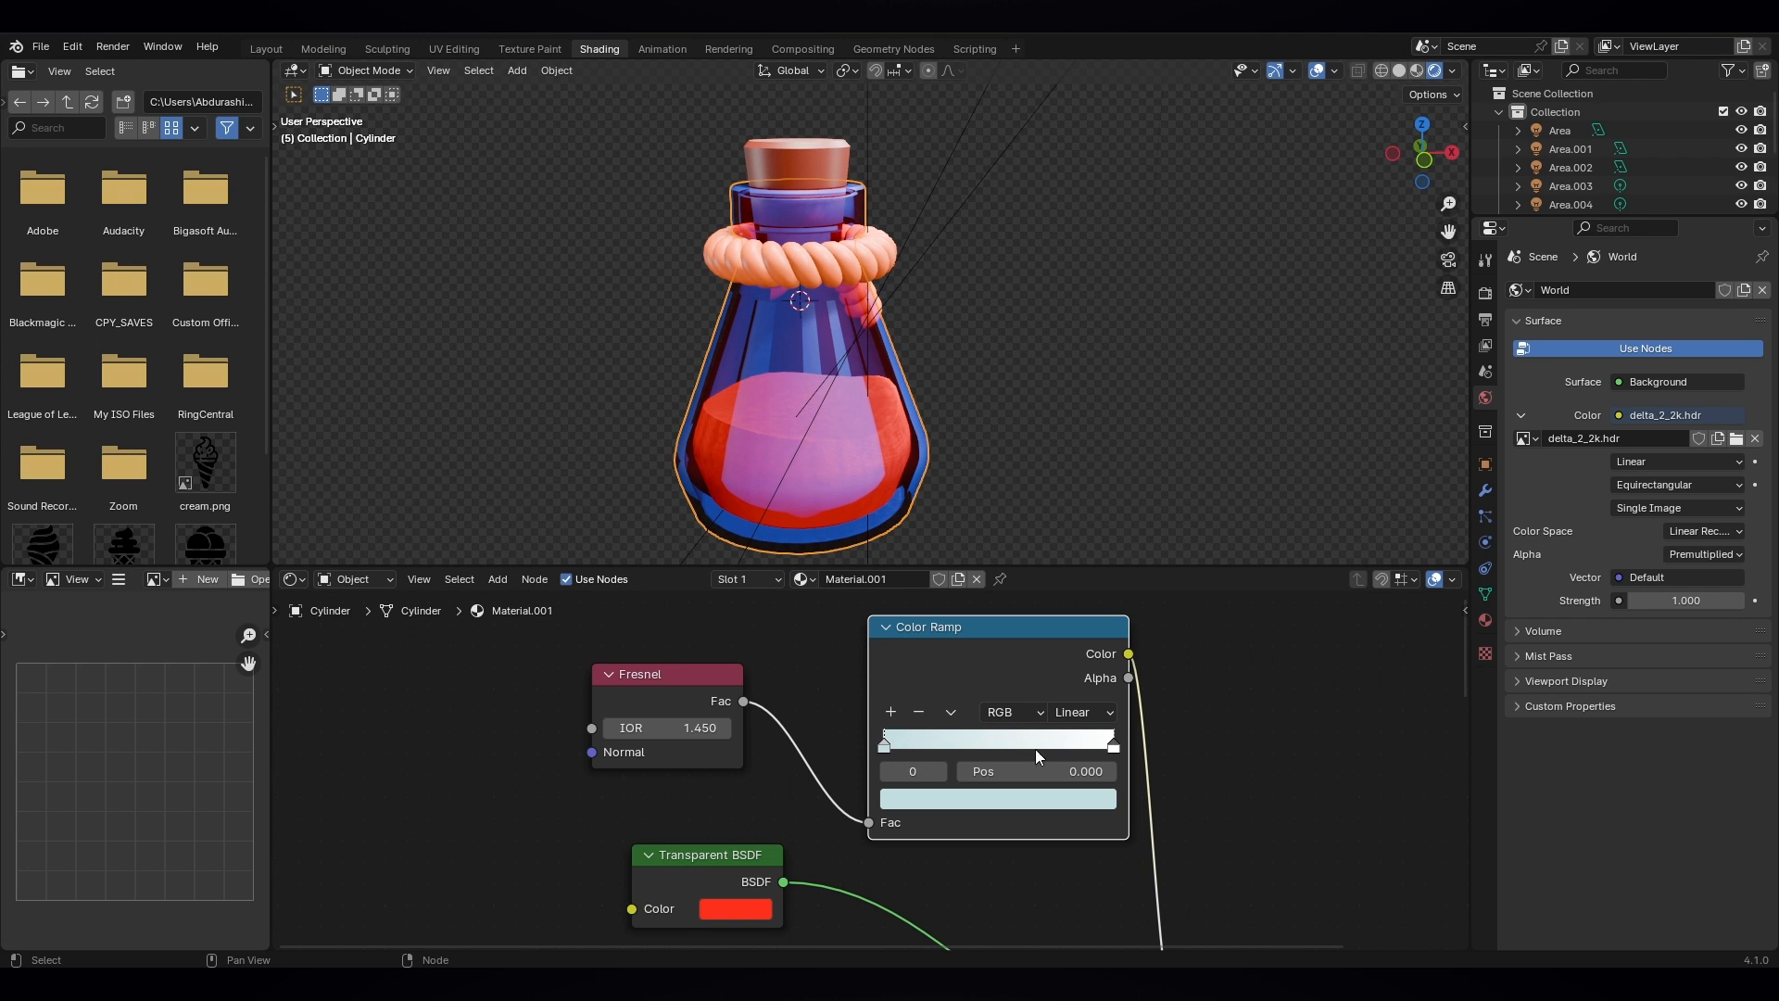
# - Move the Color Ramp's white stop to position 0.105 and set the ramp's interpolation to B-Spline
pyautogui.moveTo(1116, 747); pyautogui.dragTo(904, 742)
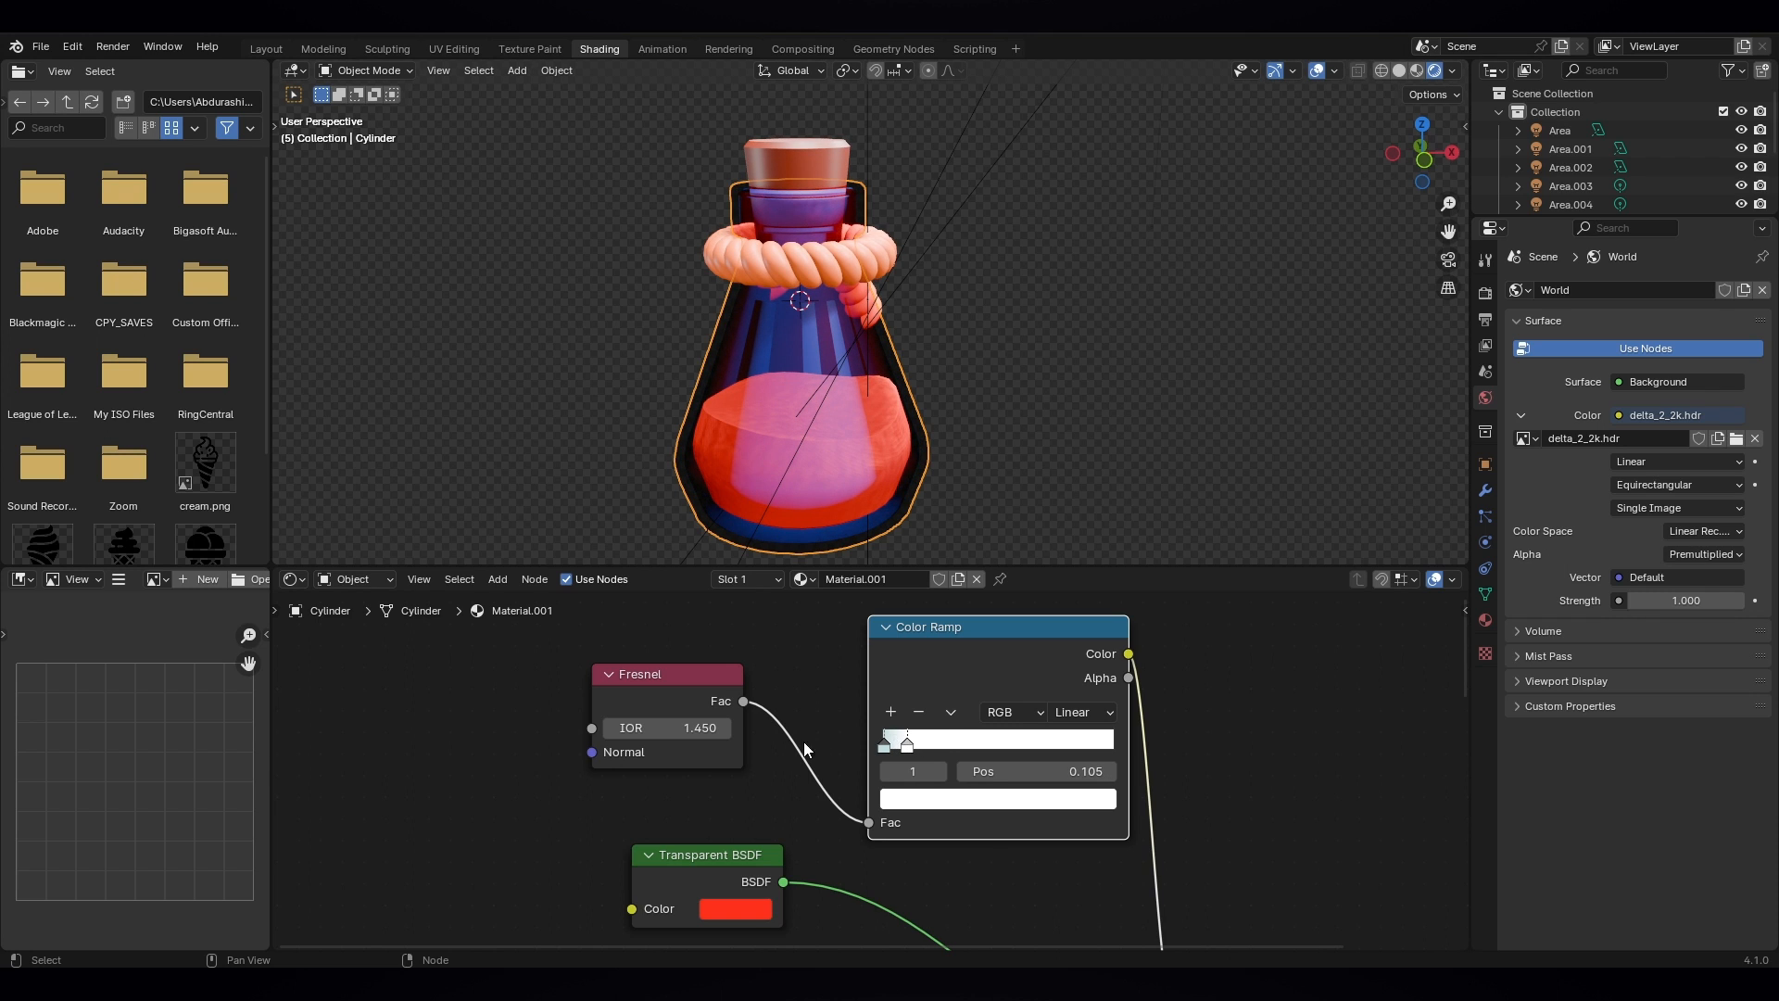
pyautogui.moveTo(689, 728)
pyautogui.mouseDown()
pyautogui.moveTo(569, 727)
pyautogui.moveTo(699, 727)
pyautogui.mouseUp()
pyautogui.hotkey('ctrl', 'z')
pyautogui.click(1084, 712)
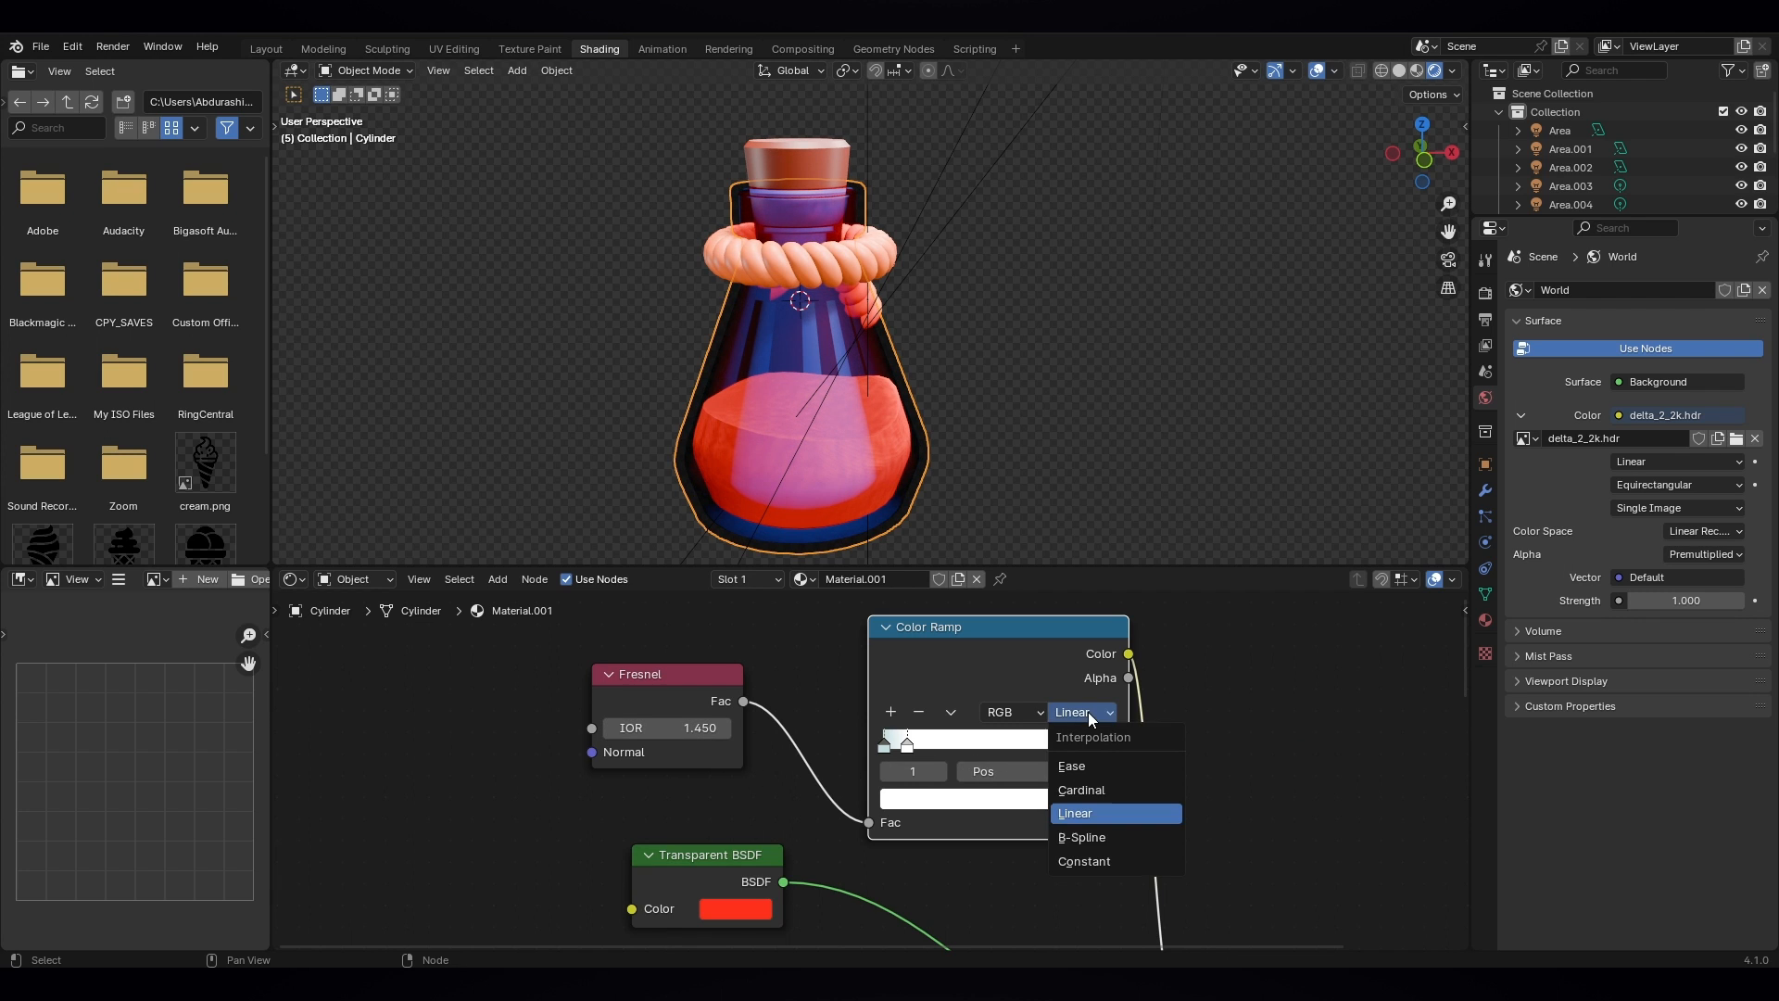
pyautogui.click(1092, 838)
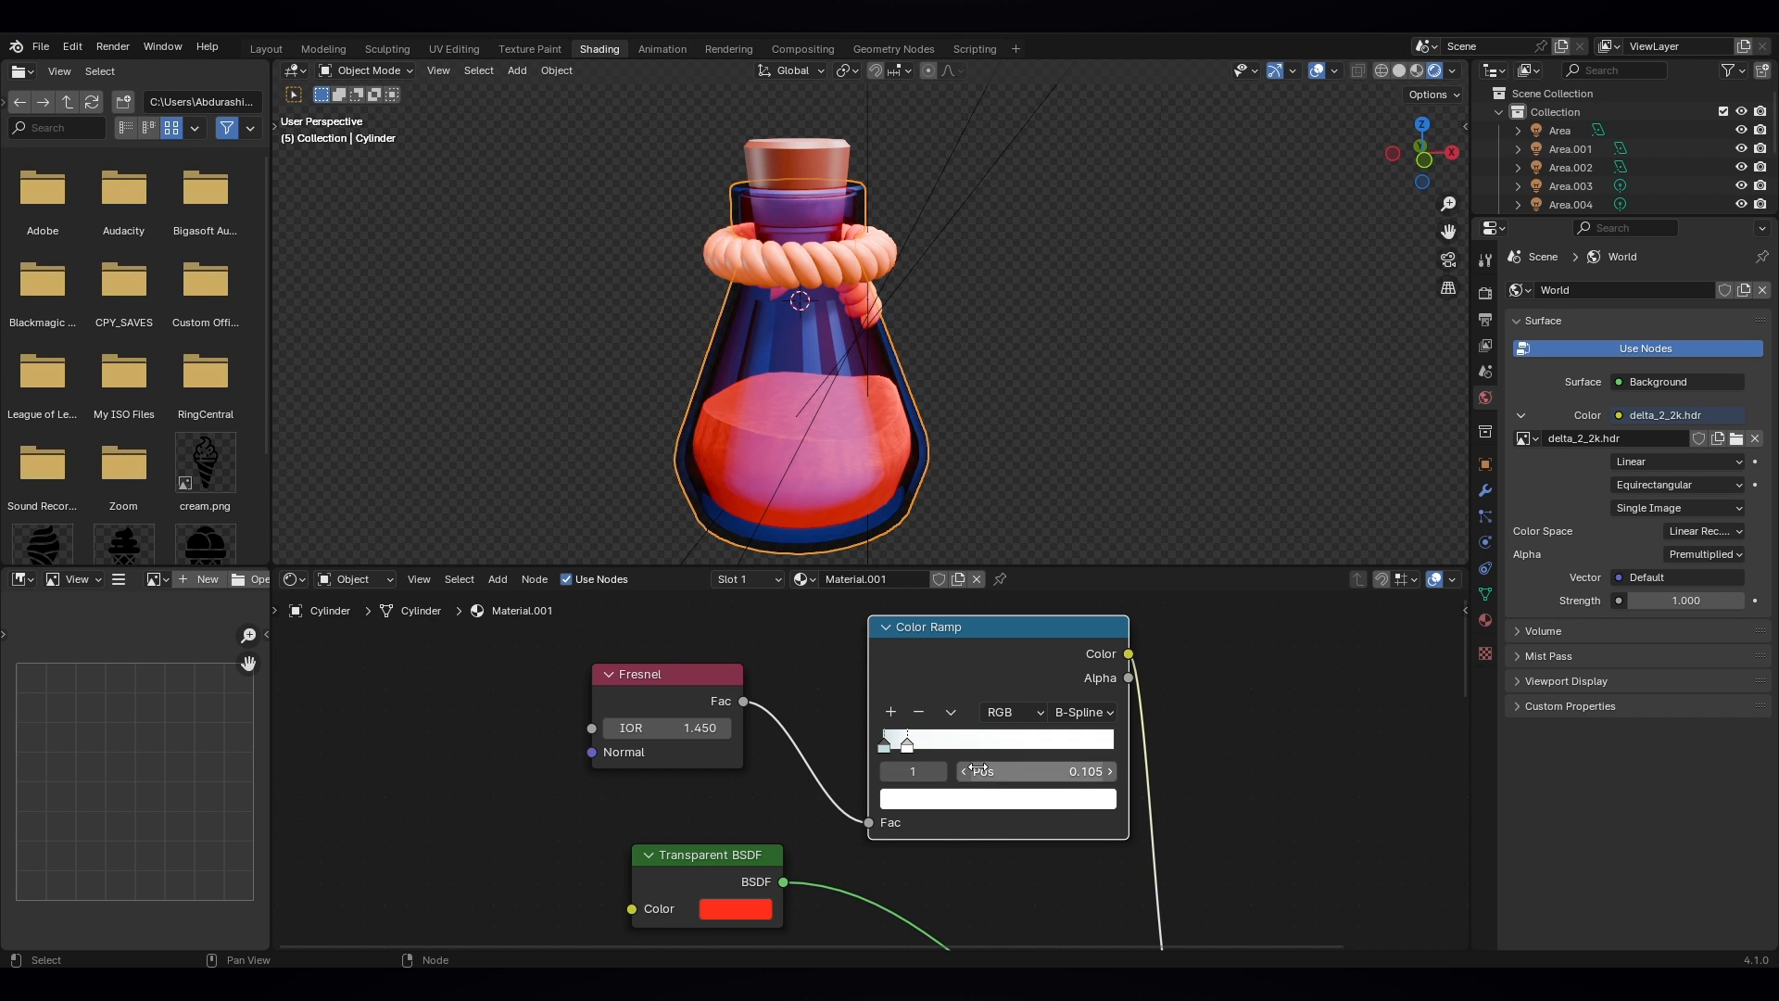
# - Recolor the Color Ramp's first stop to light orange and its second stop to pale pink
pyautogui.click(885, 744)
pyautogui.click(906, 798)
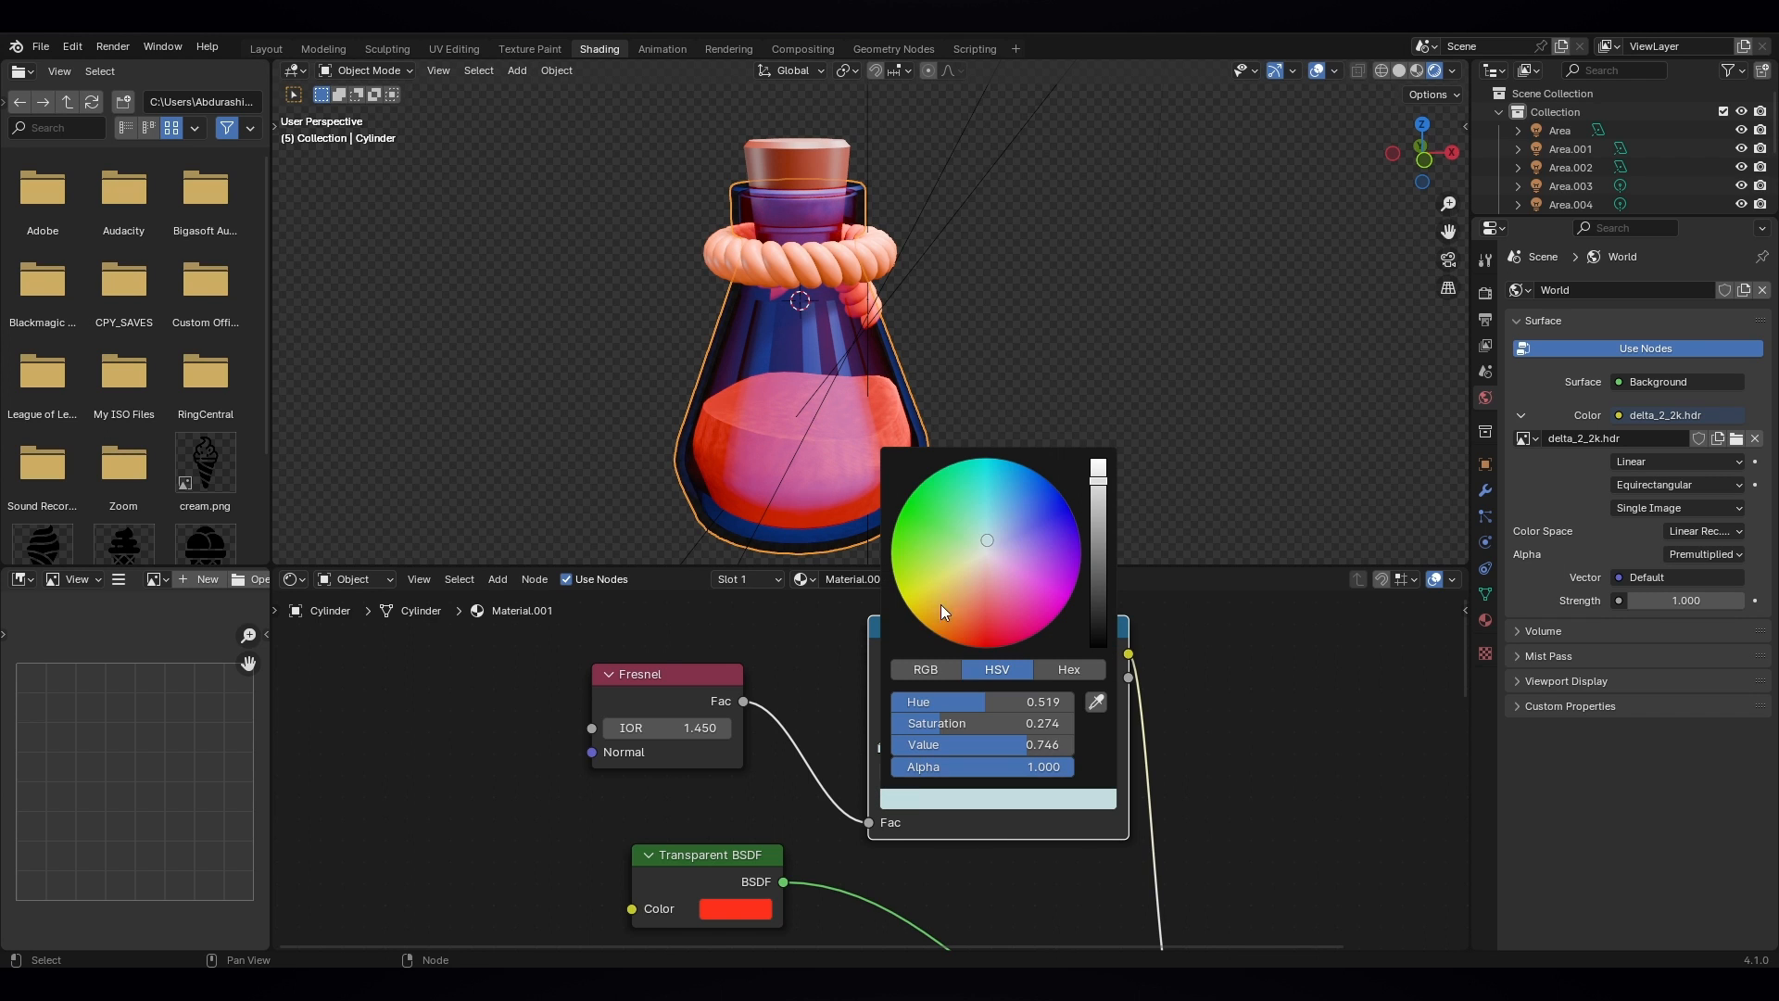
pyautogui.moveTo(982, 548); pyautogui.dragTo(959, 594)
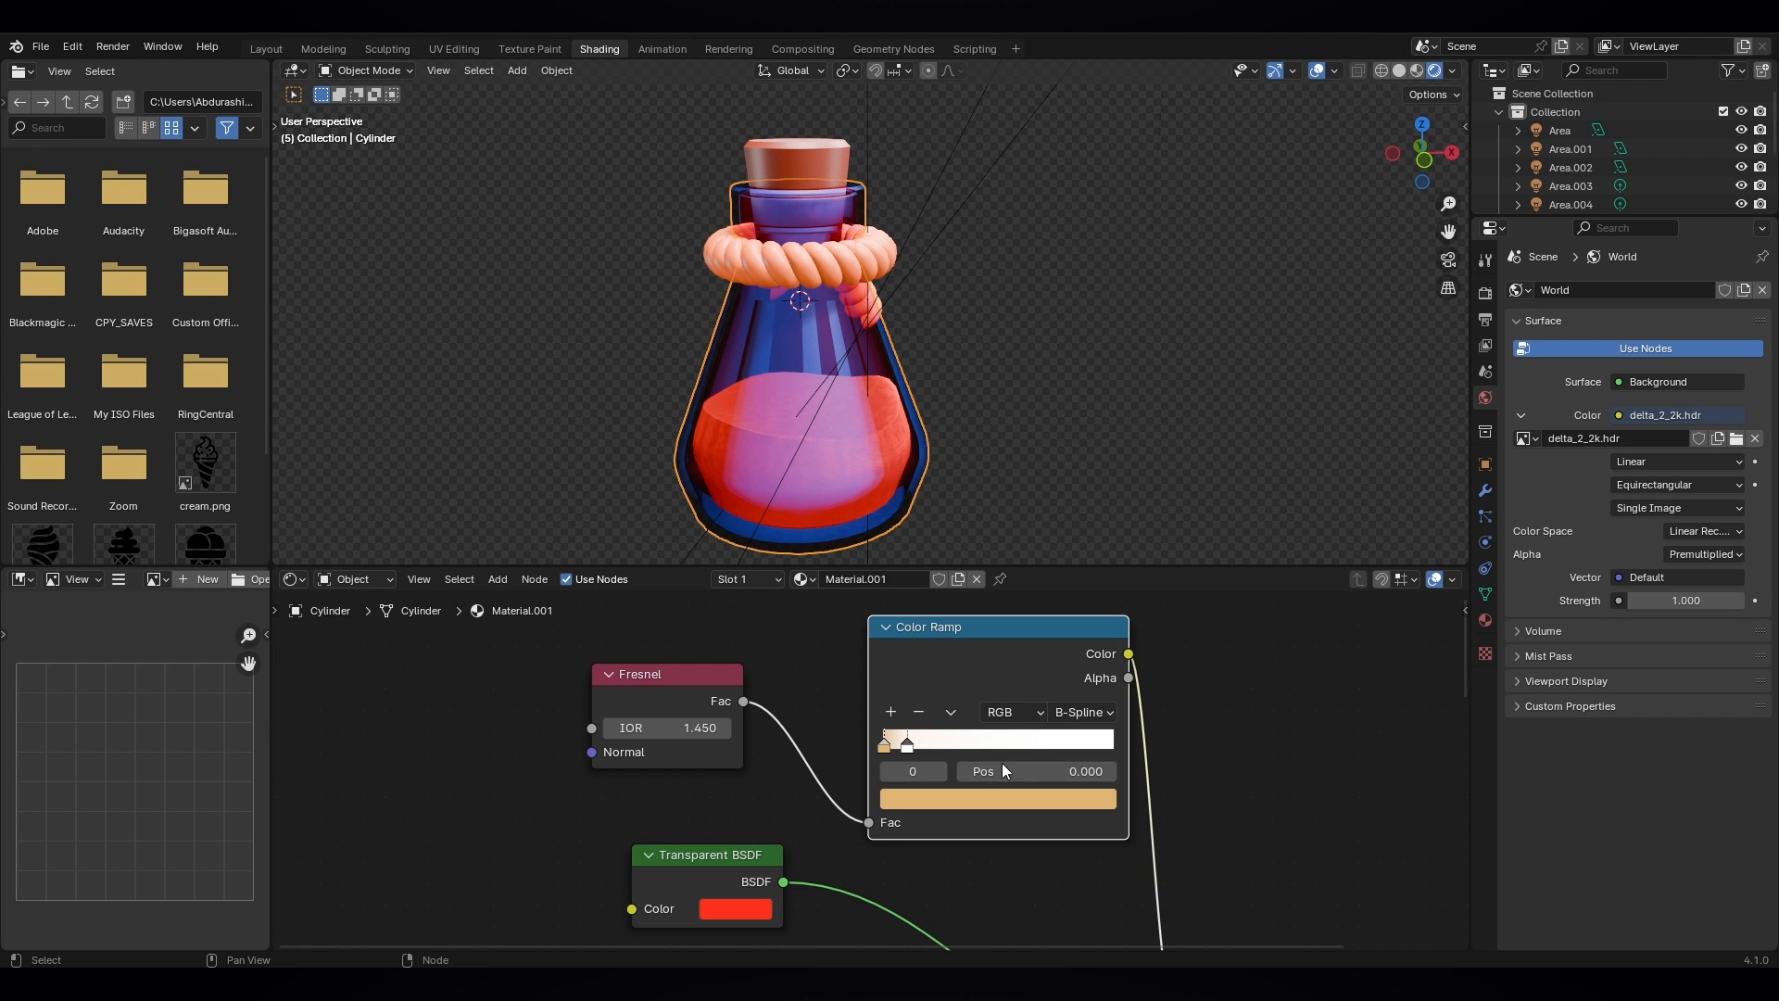
pyautogui.click(907, 745)
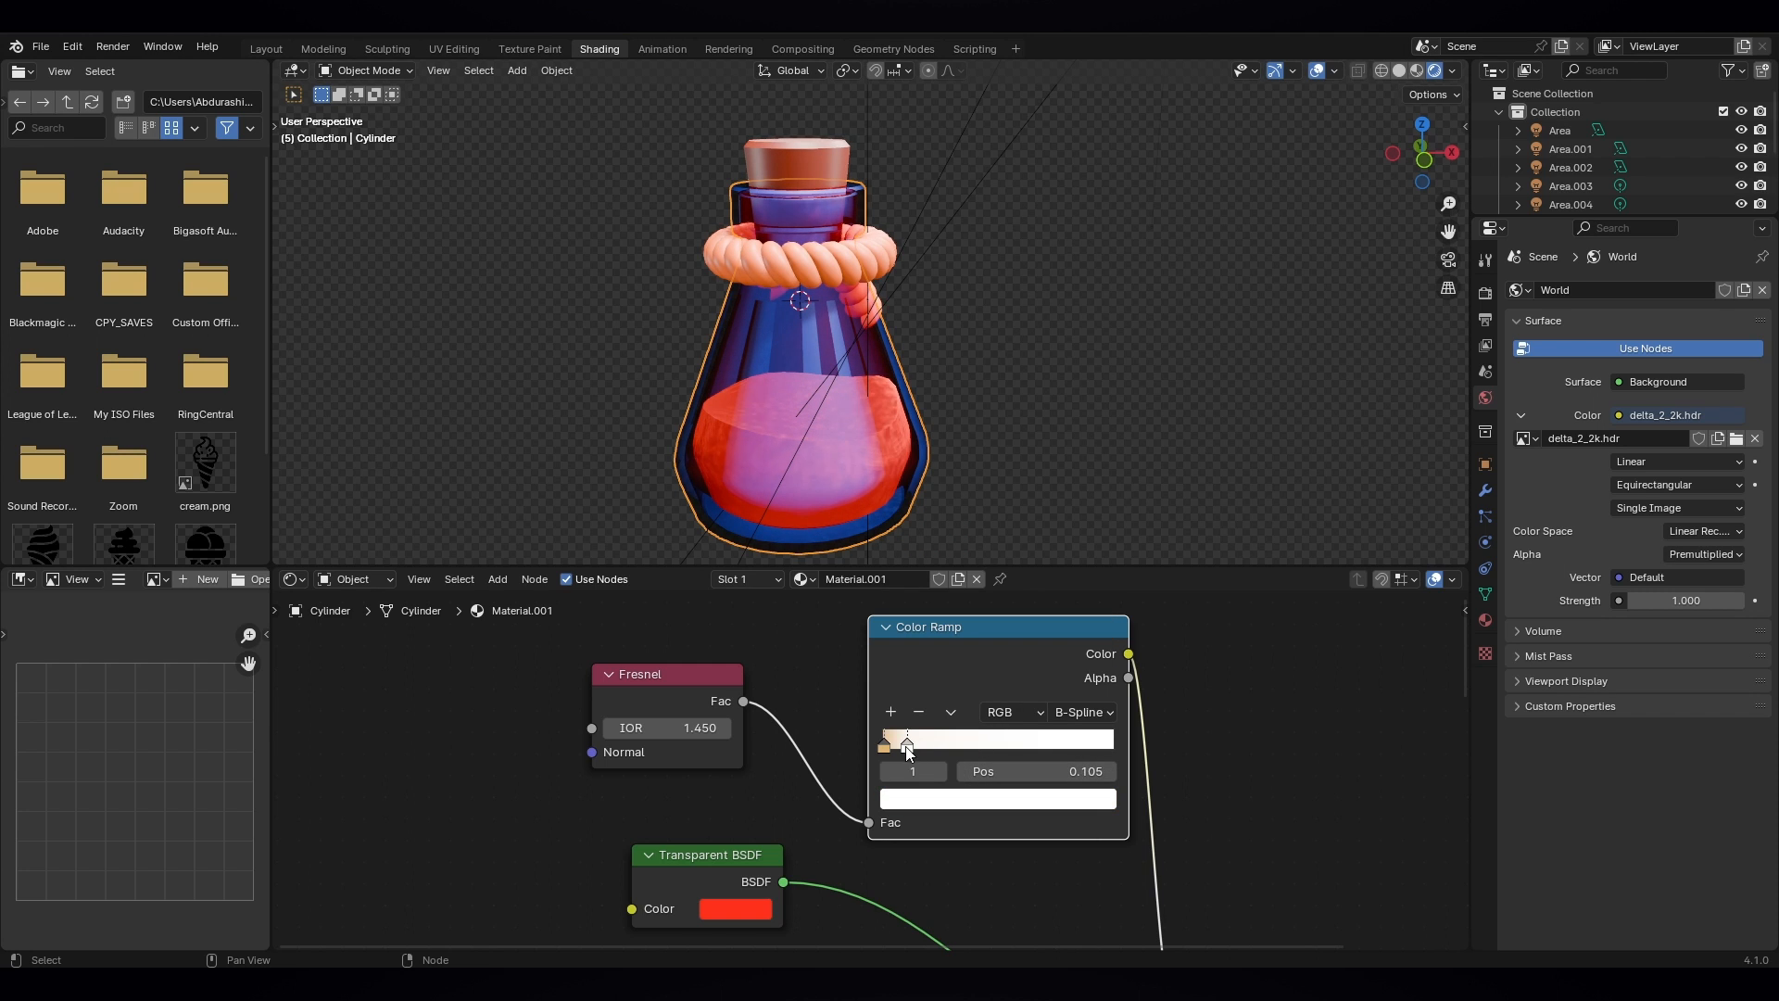
pyautogui.click(973, 799)
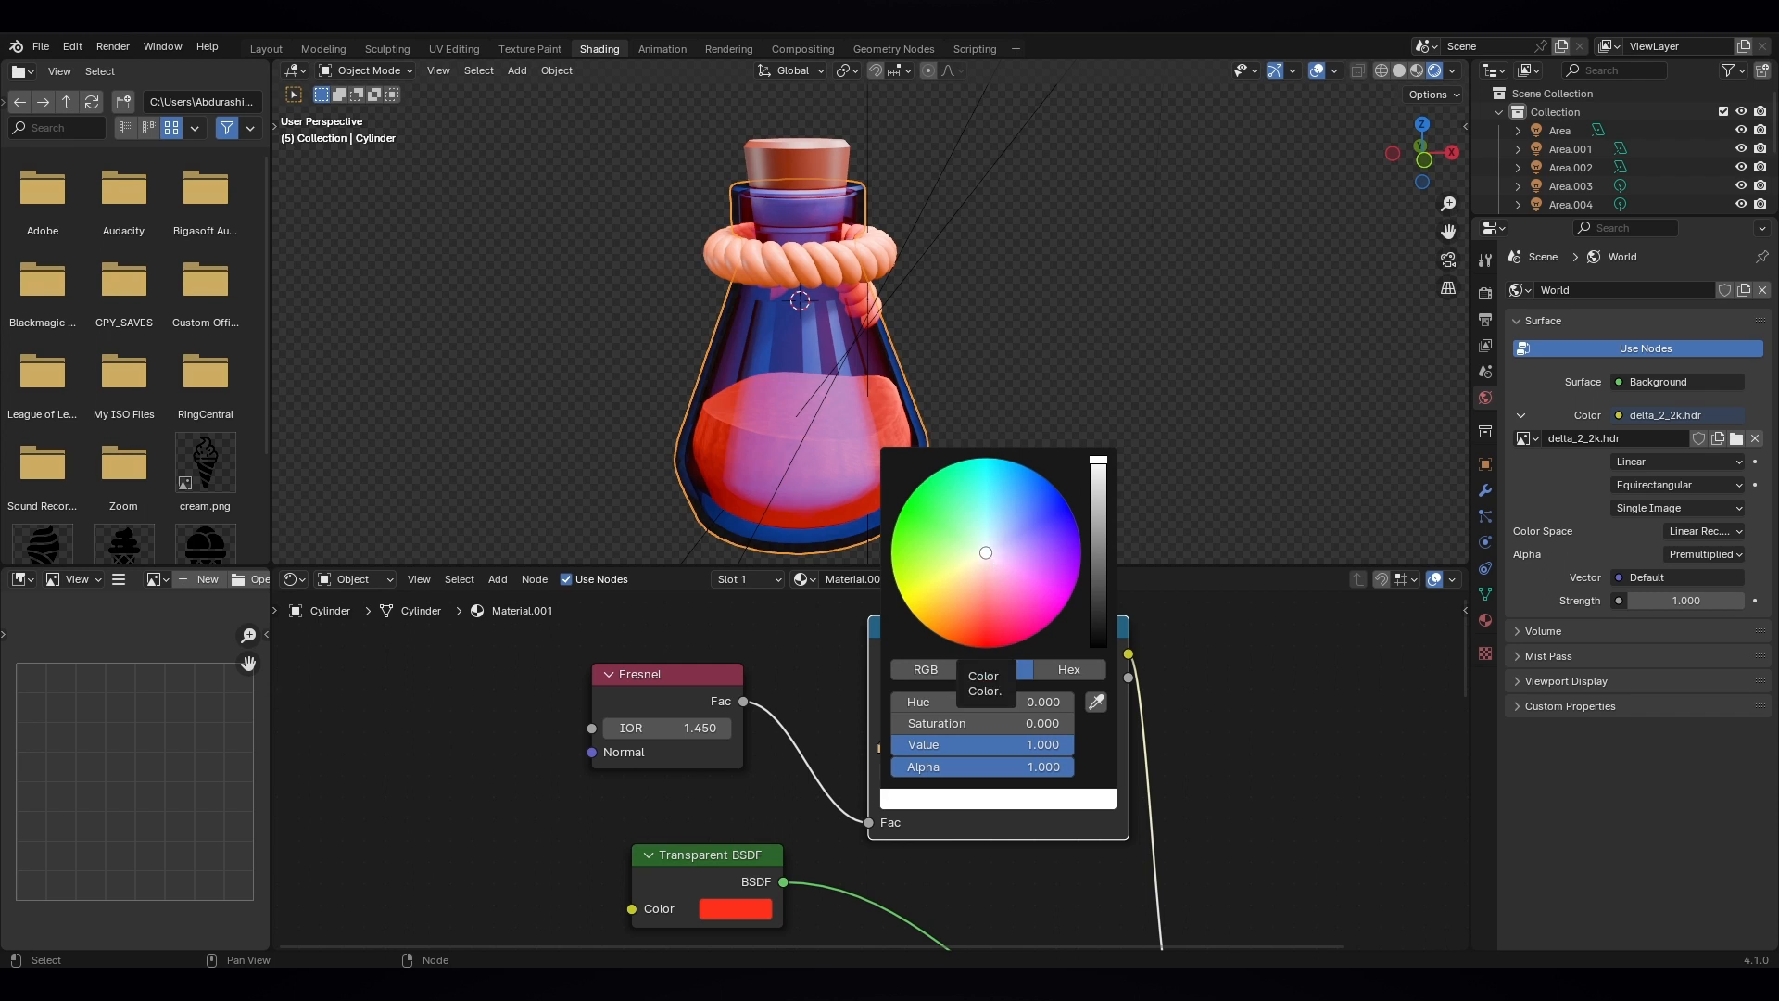
pyautogui.moveTo(986, 550)
pyautogui.mouseDown()
pyautogui.moveTo(986, 573)
pyautogui.moveTo(995, 560)
pyautogui.mouseUp()
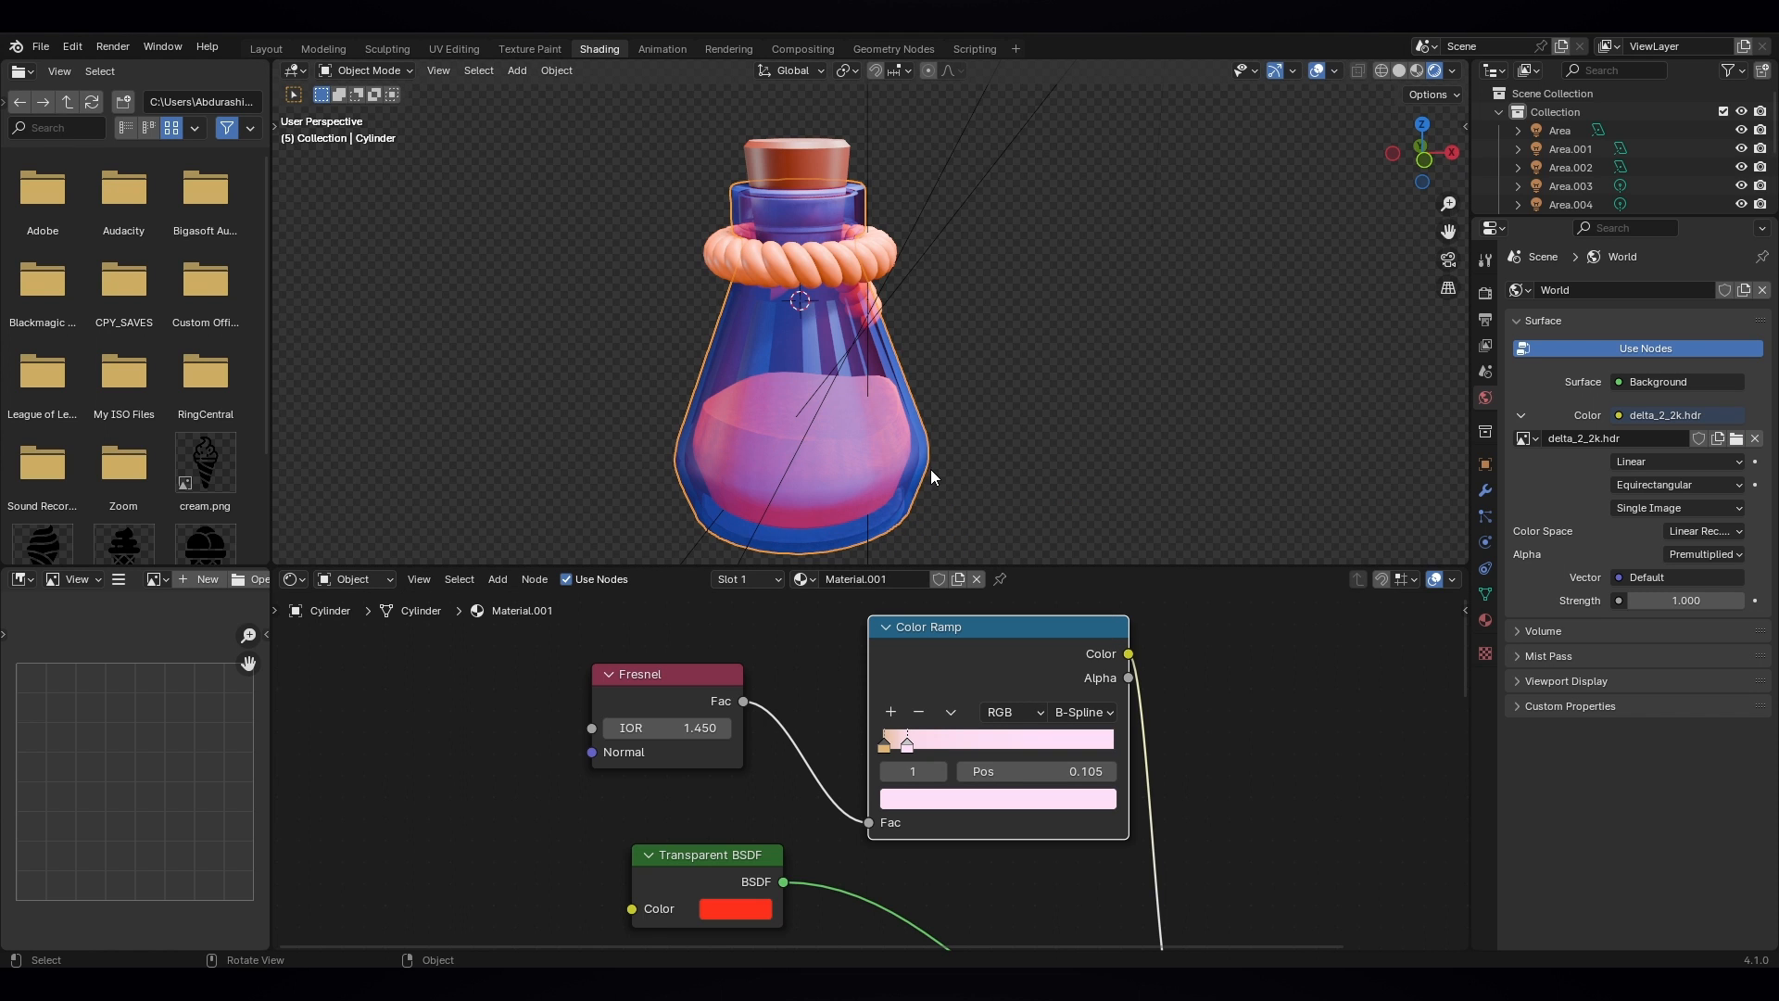
# - Set the Principled BSDF's Roughness to 0 in the bottle's glass material
pyautogui.moveTo(930, 469); pyautogui.dragTo(975, 452, button='middle')
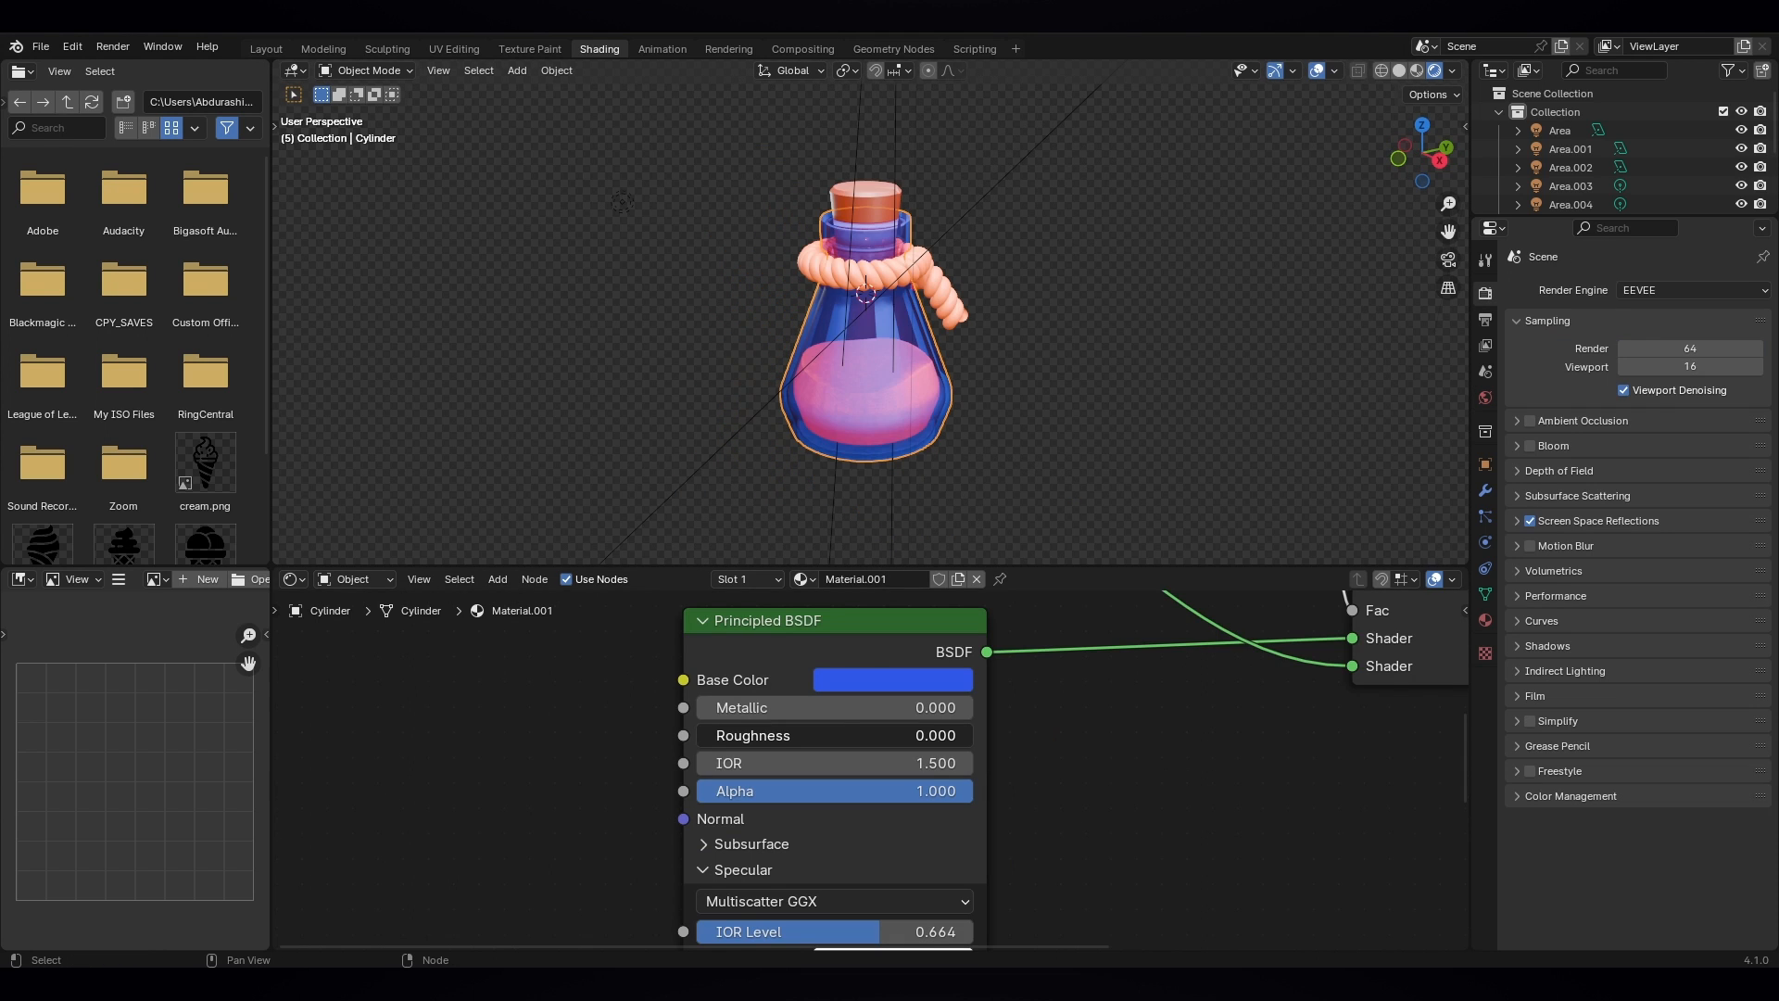
pyautogui.moveTo(834, 735); pyautogui.dragTo(696, 735)
pyautogui.scroll(3, 981, 419)
pyautogui.moveTo(981, 418)
pyautogui.mouseDown(button='middle')
pyautogui.moveTo(981, 341)
pyautogui.moveTo(958, 441)
pyautogui.mouseUp(button='middle')
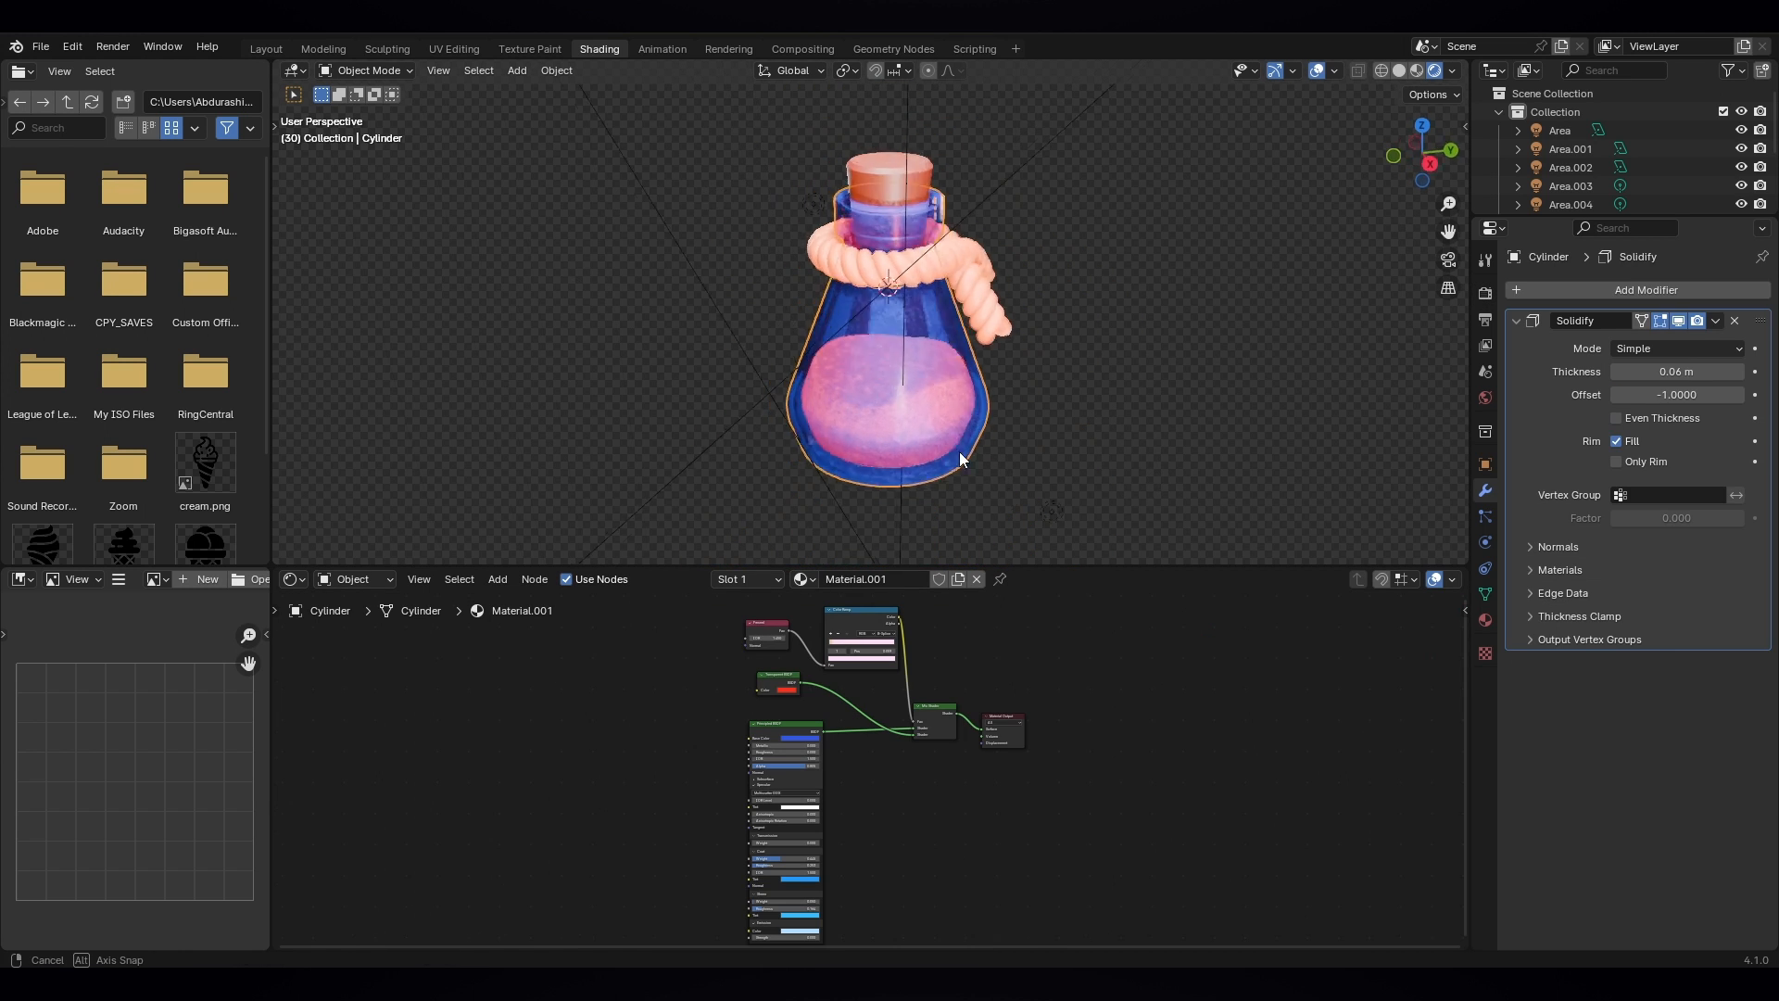
pyautogui.moveTo(890, 407); pyautogui.dragTo(1010, 428, button='middle')
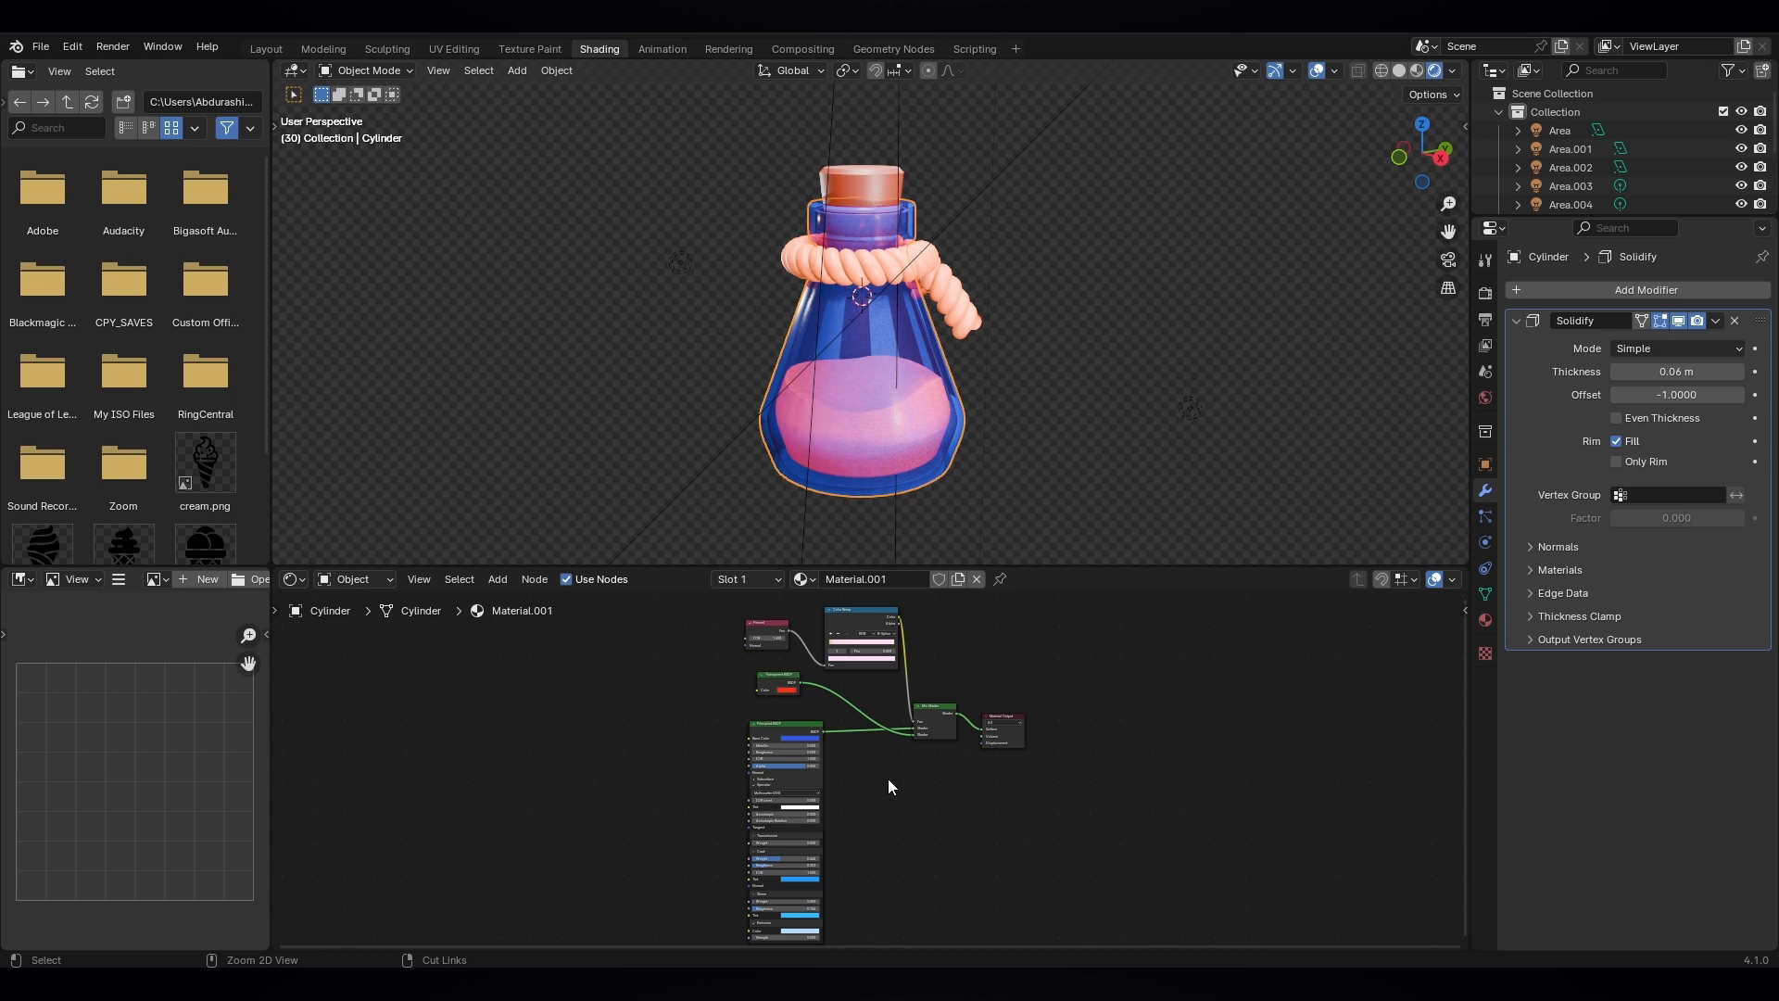
# - Examine the glass material's enlarged node tree, going through the Transparent BSDF, Fresnel, Color Ramp, Mix Shader and Material Output nodes
pyautogui.hotkey('ctrl', 'space')
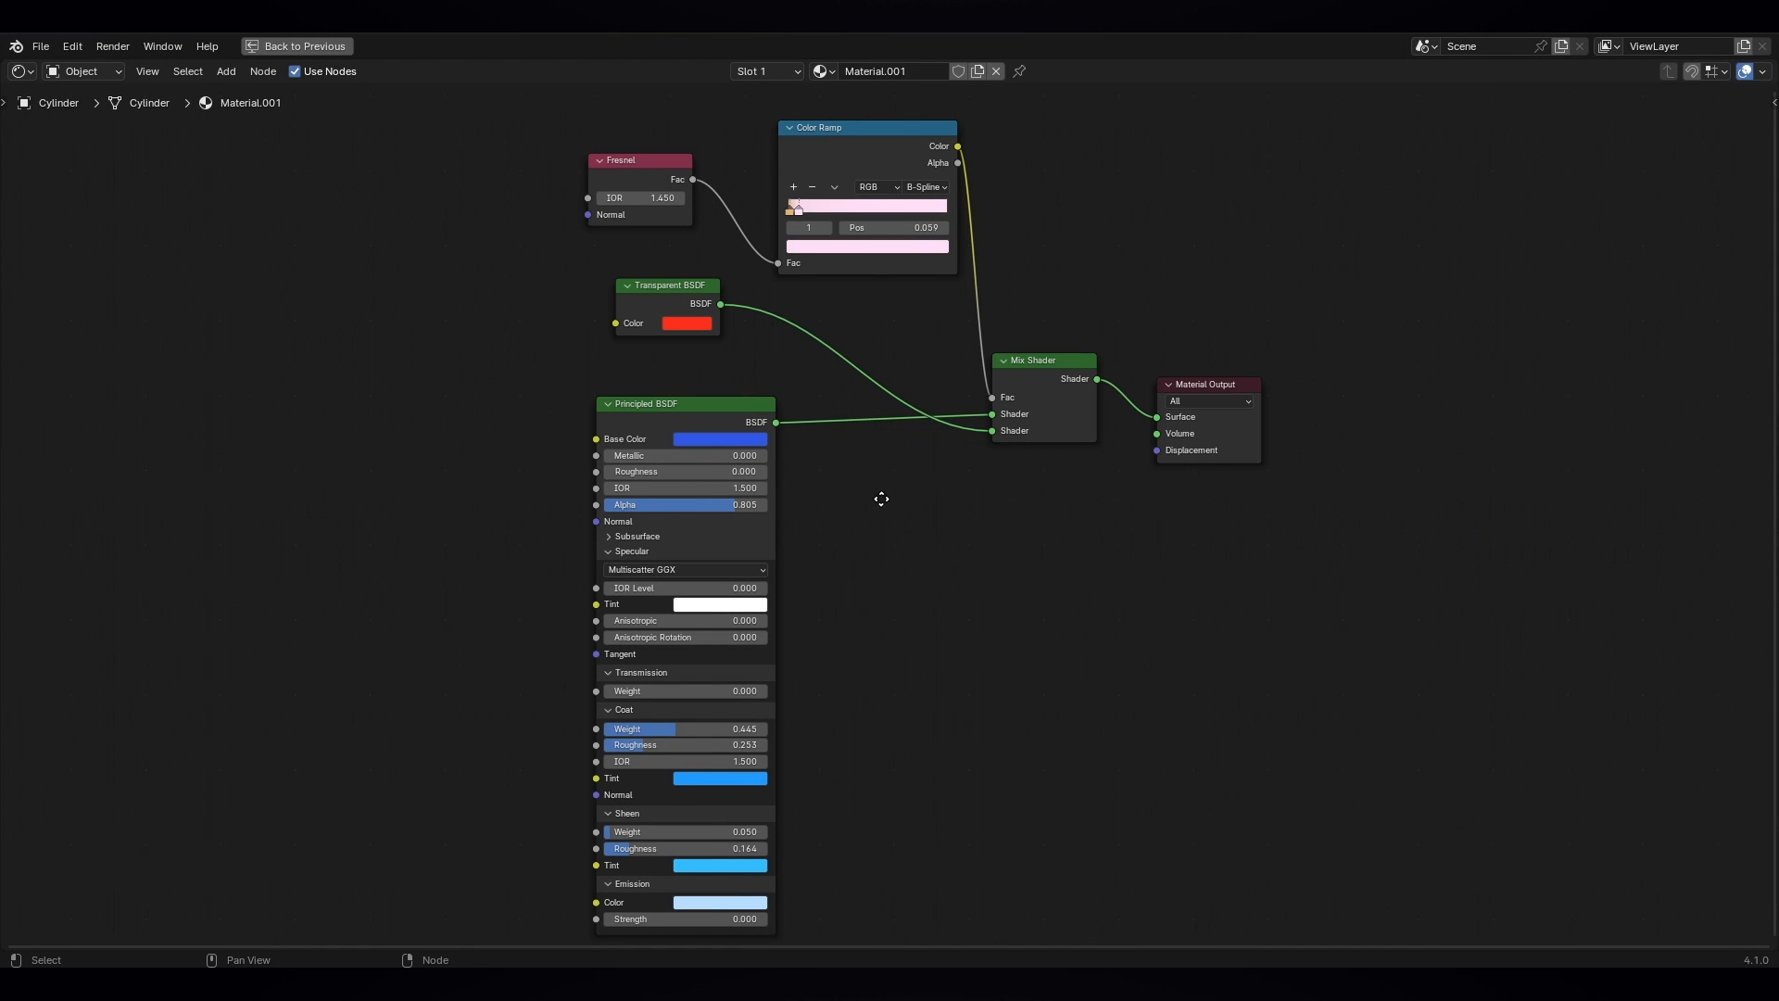
pyautogui.moveTo(881, 499); pyautogui.dragTo(888, 487, button='middle')
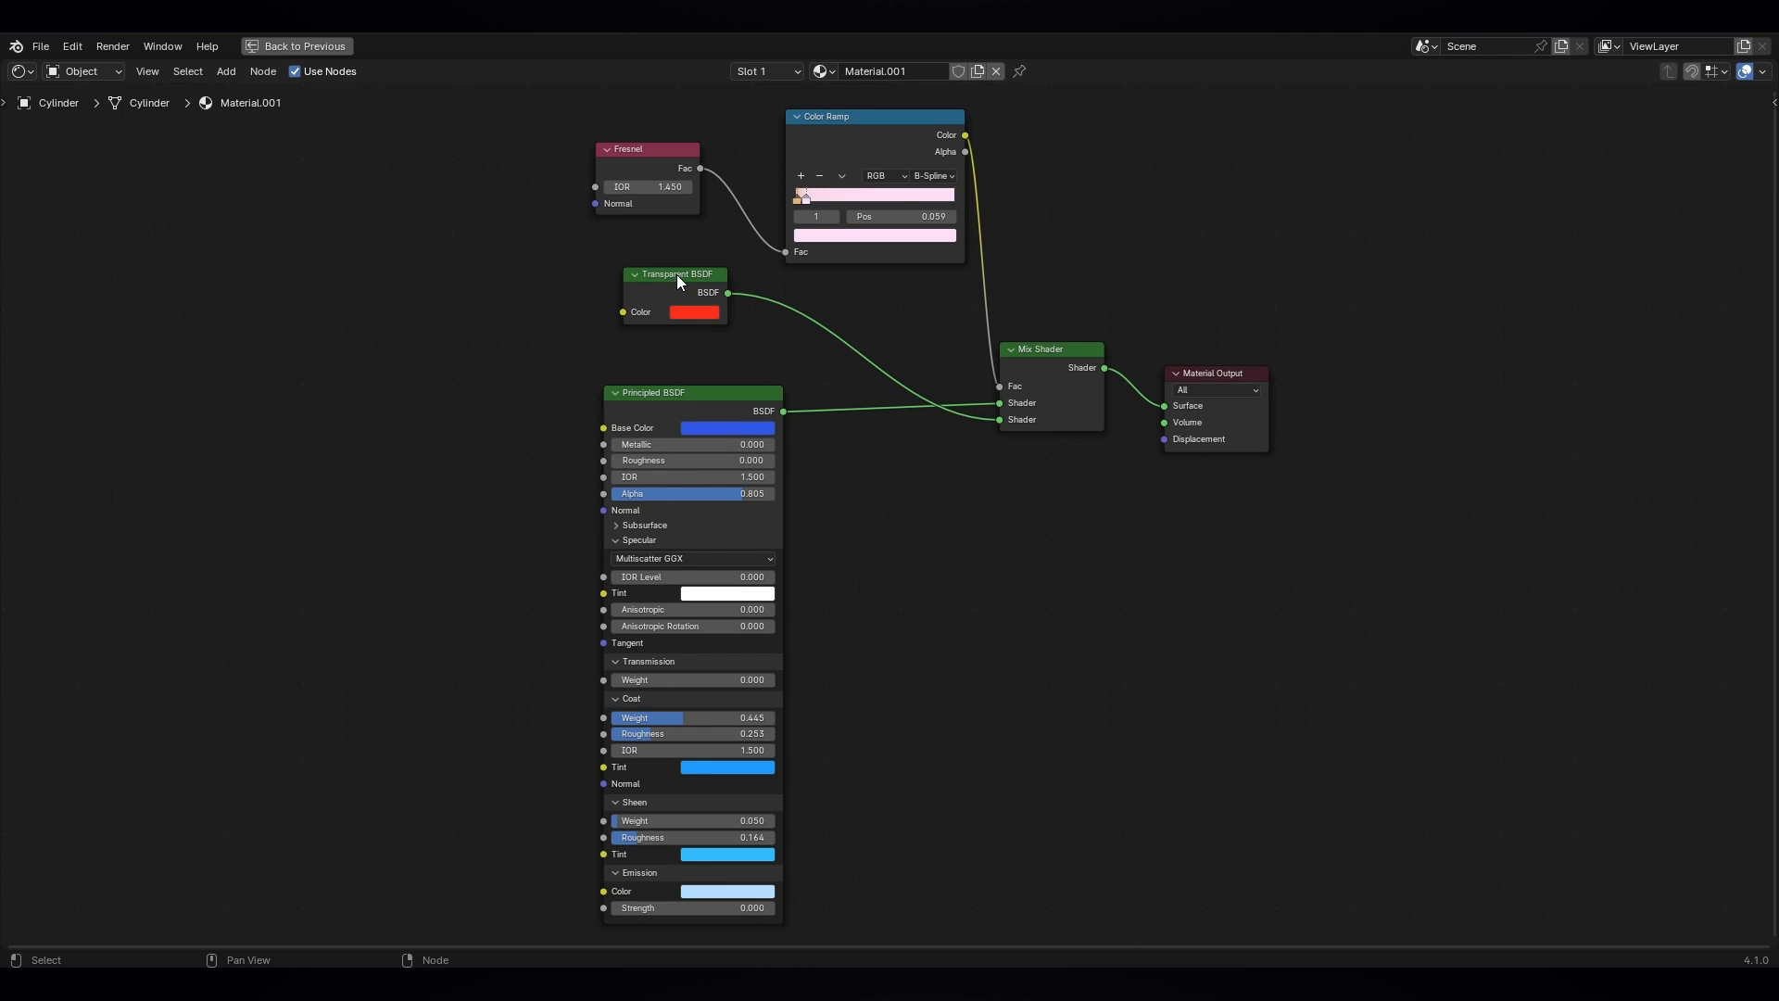
pyautogui.click(653, 276)
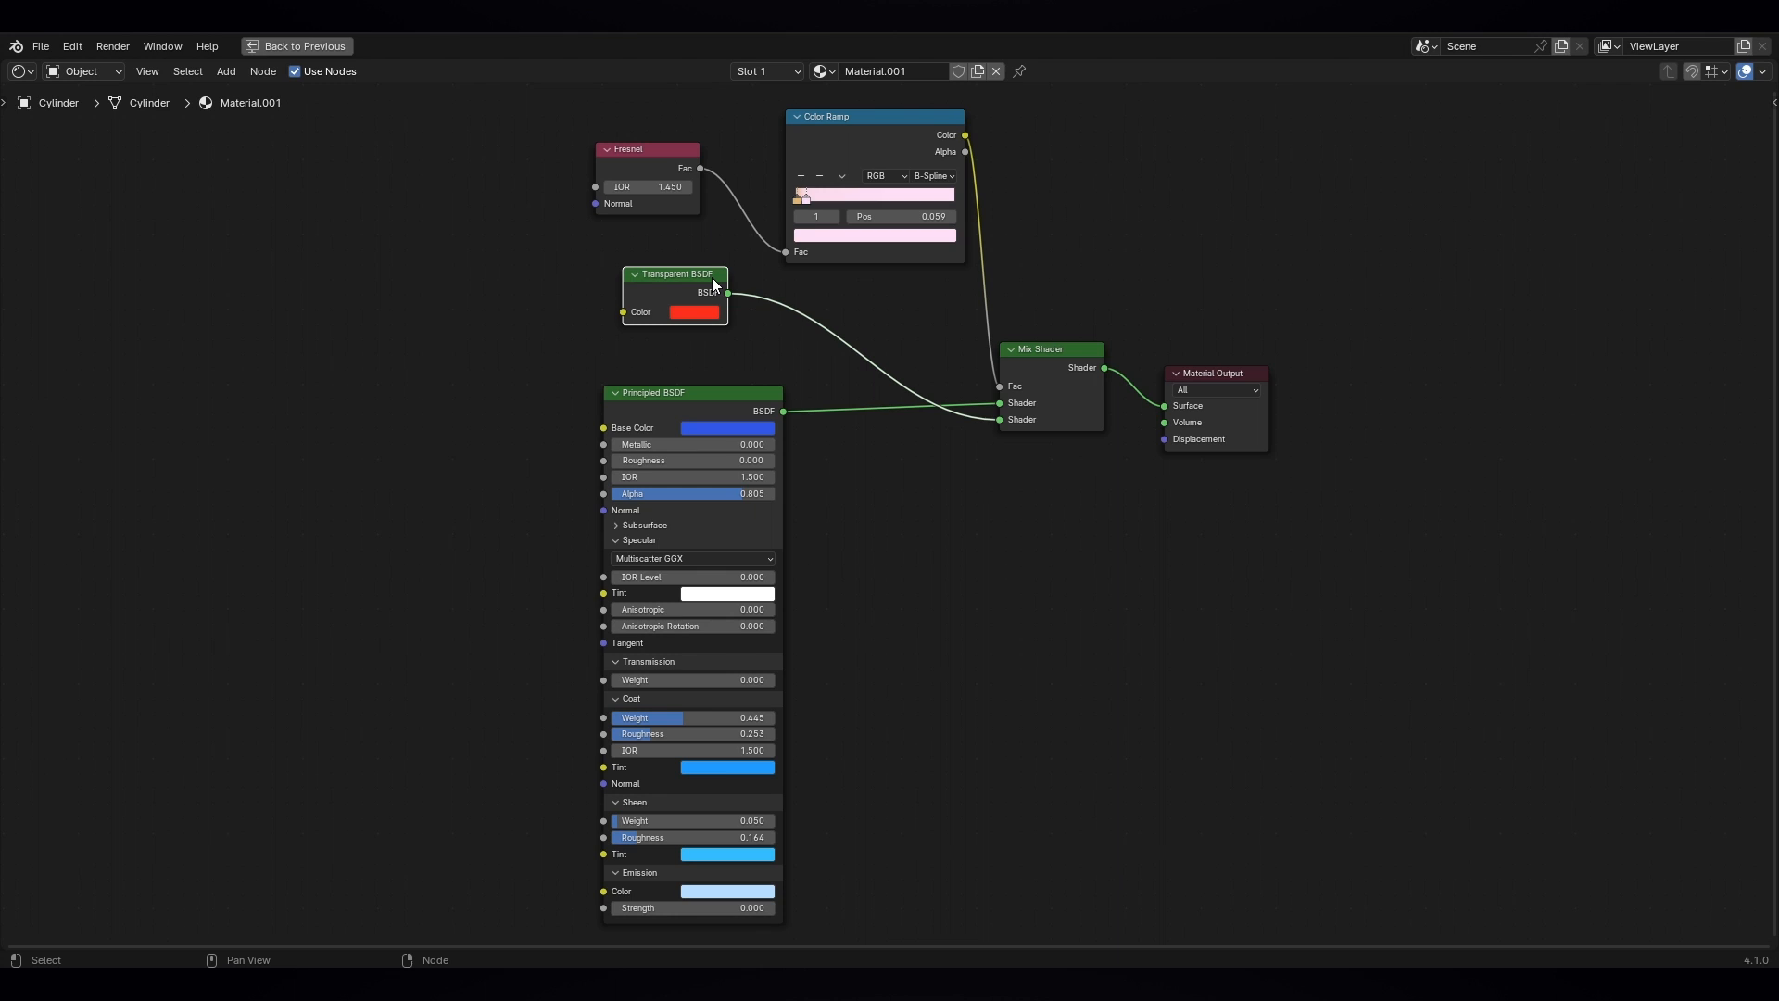
pyautogui.click(650, 146)
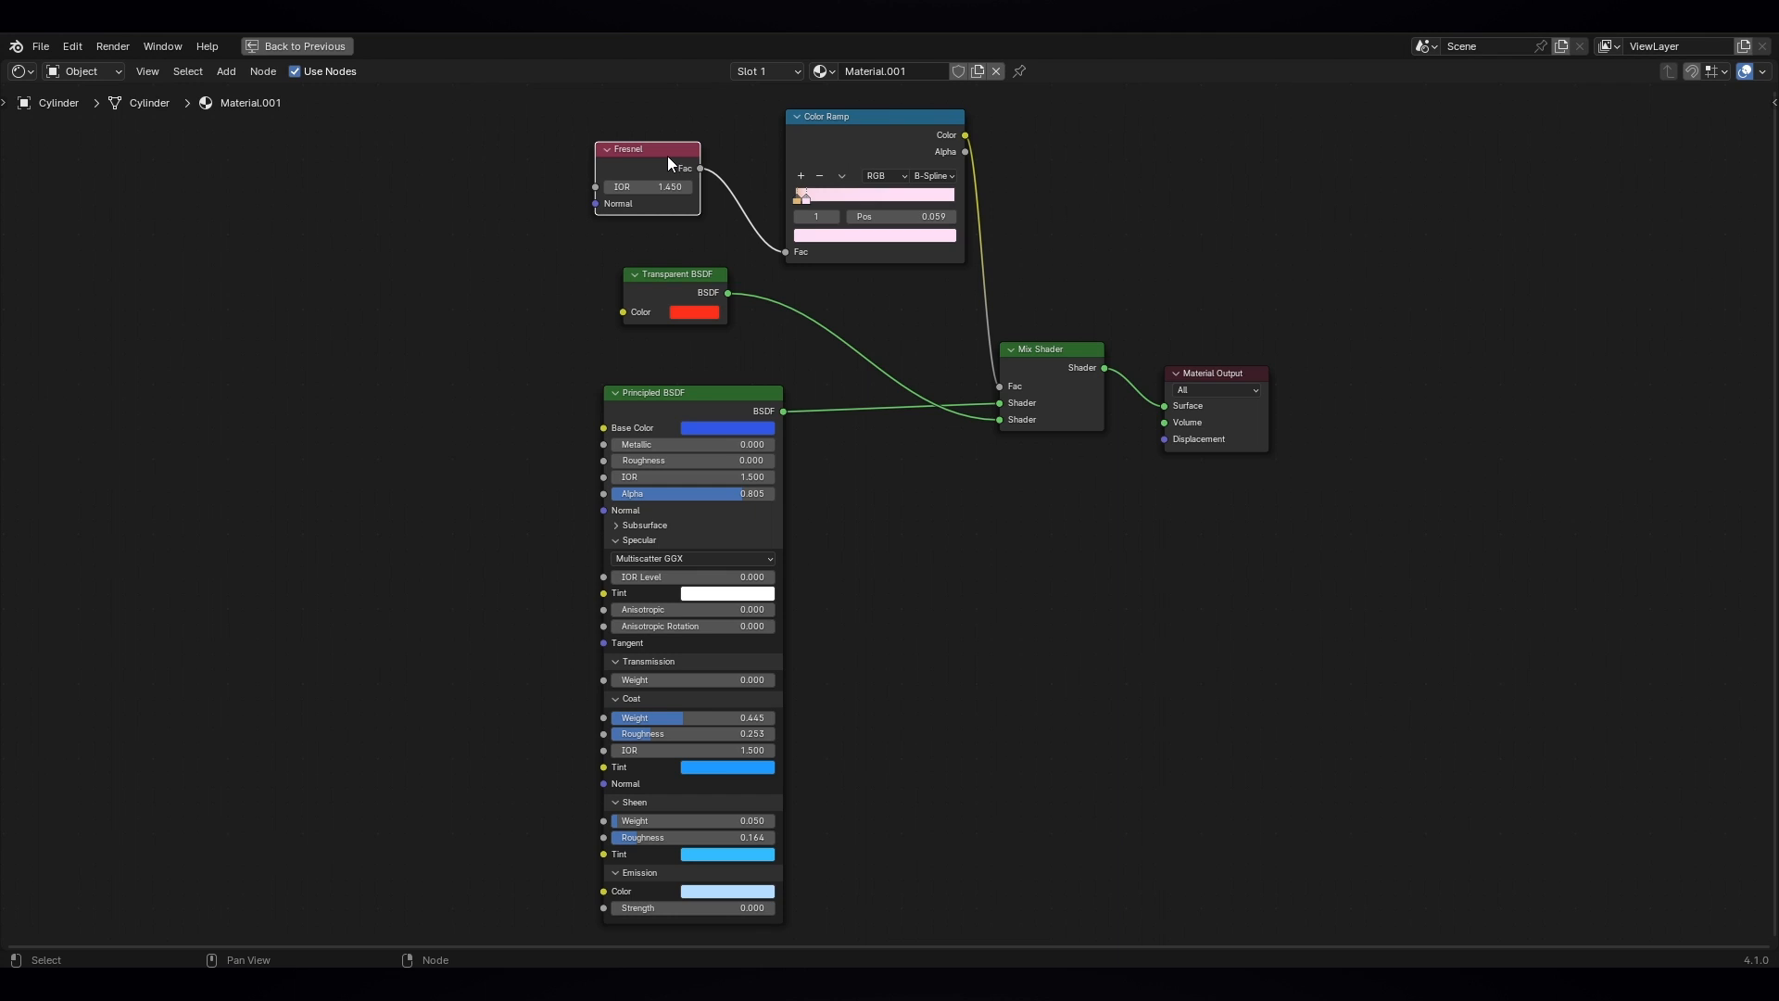
pyautogui.click(812, 121)
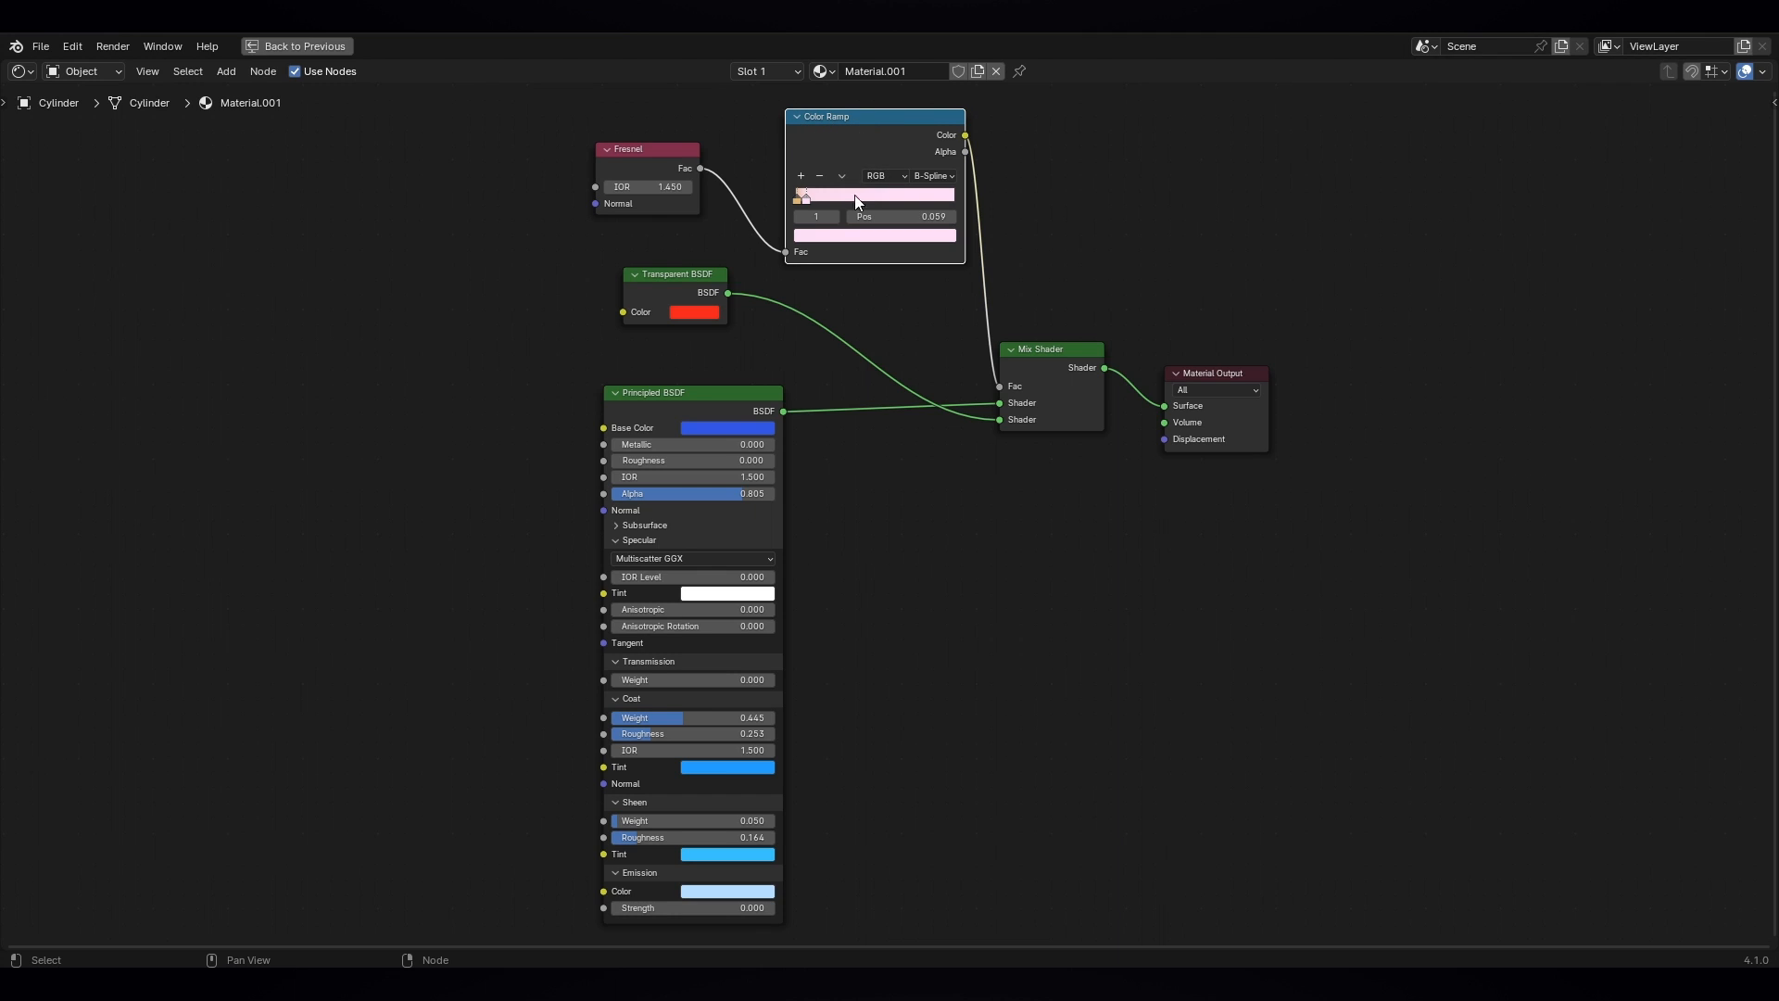
pyautogui.click(1060, 348)
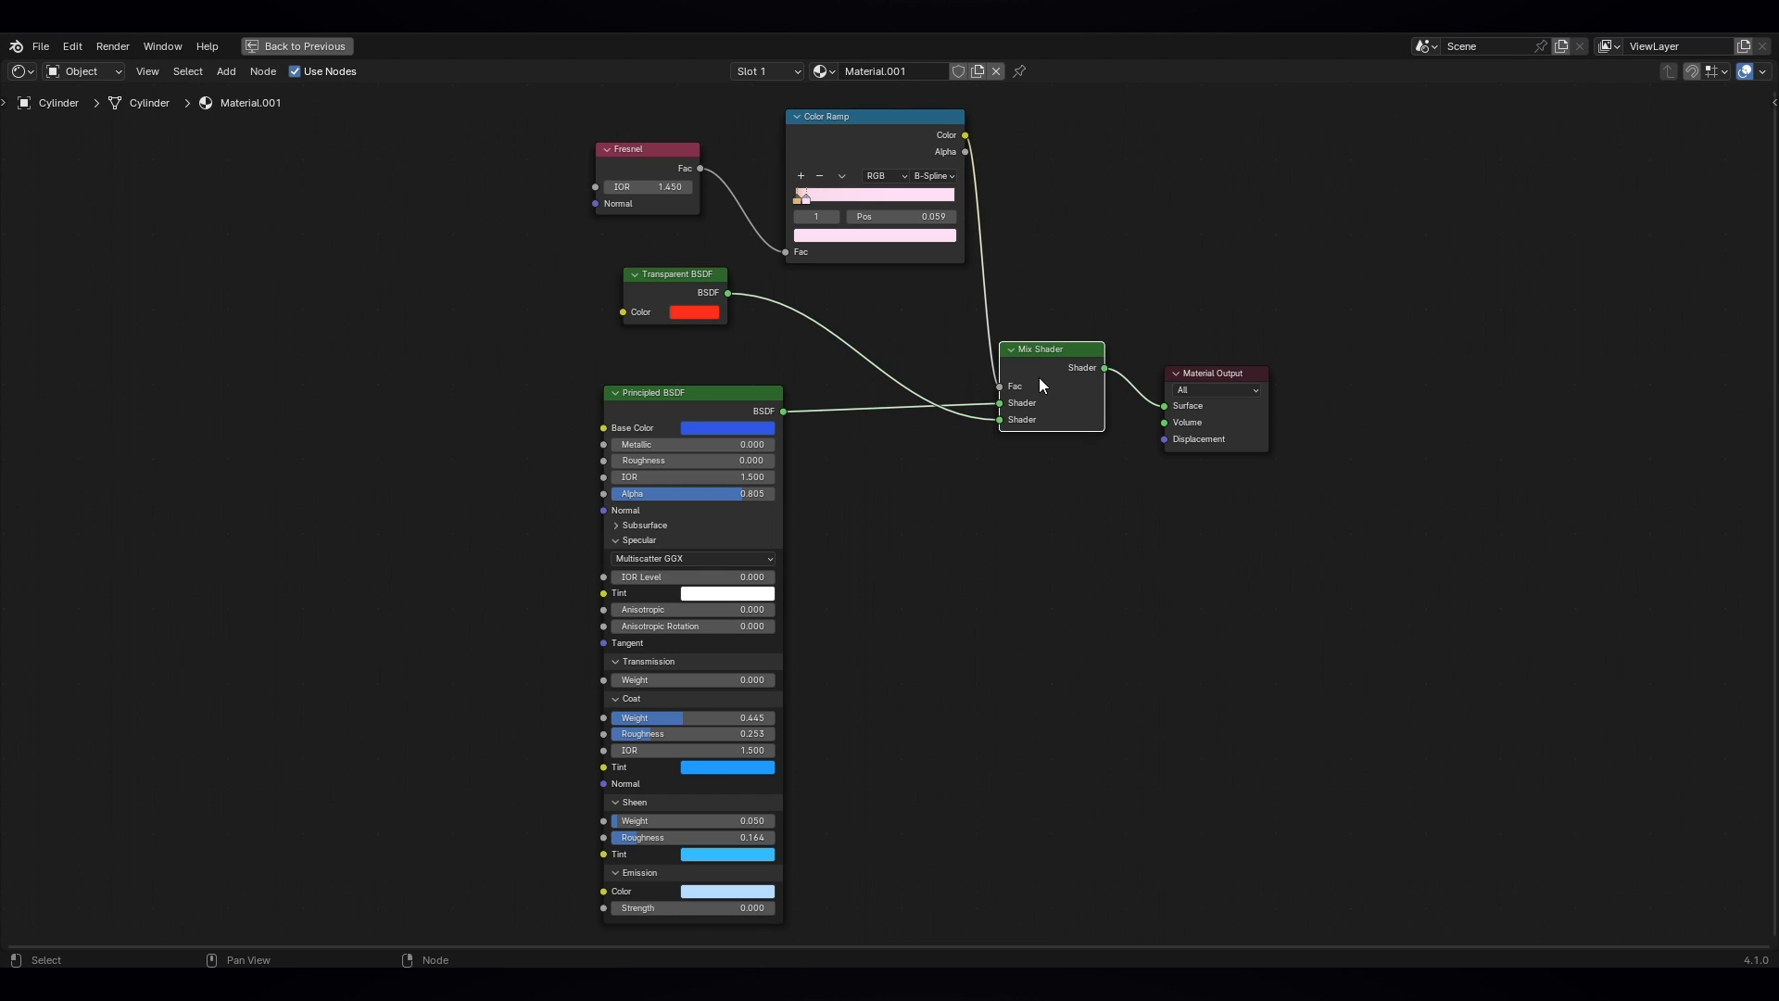
pyautogui.click(1240, 373)
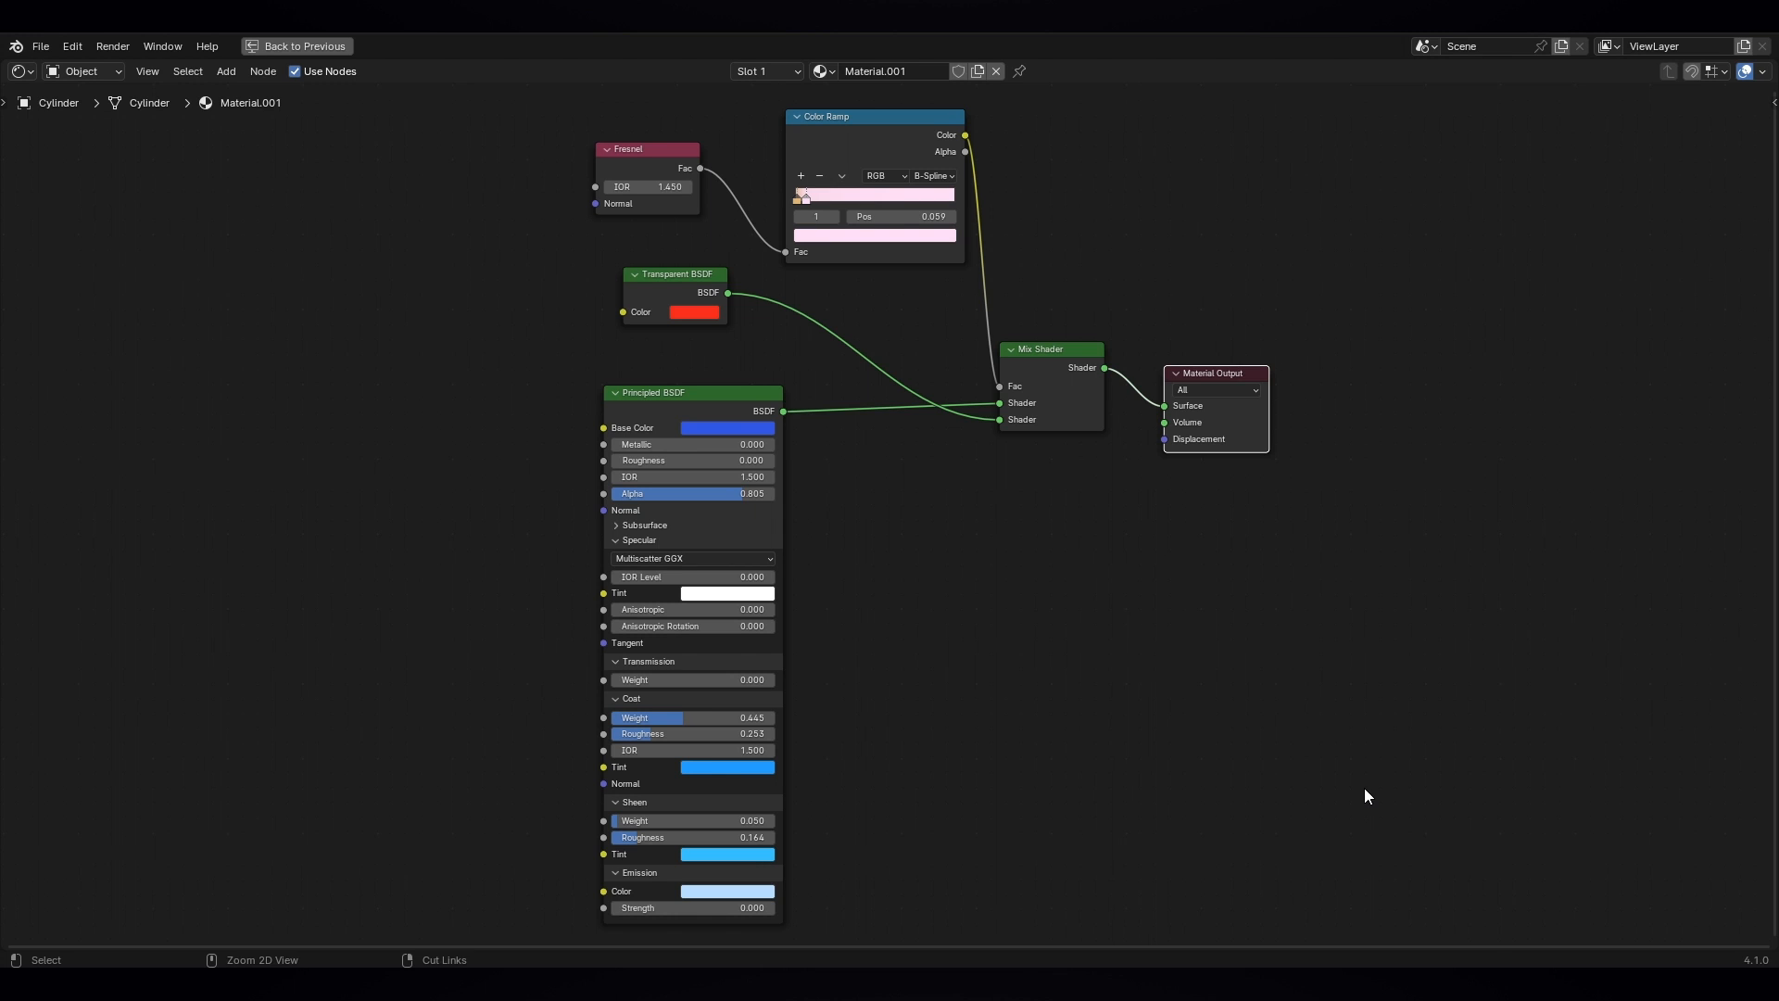
pyautogui.hotkey('ctrl', 'space')
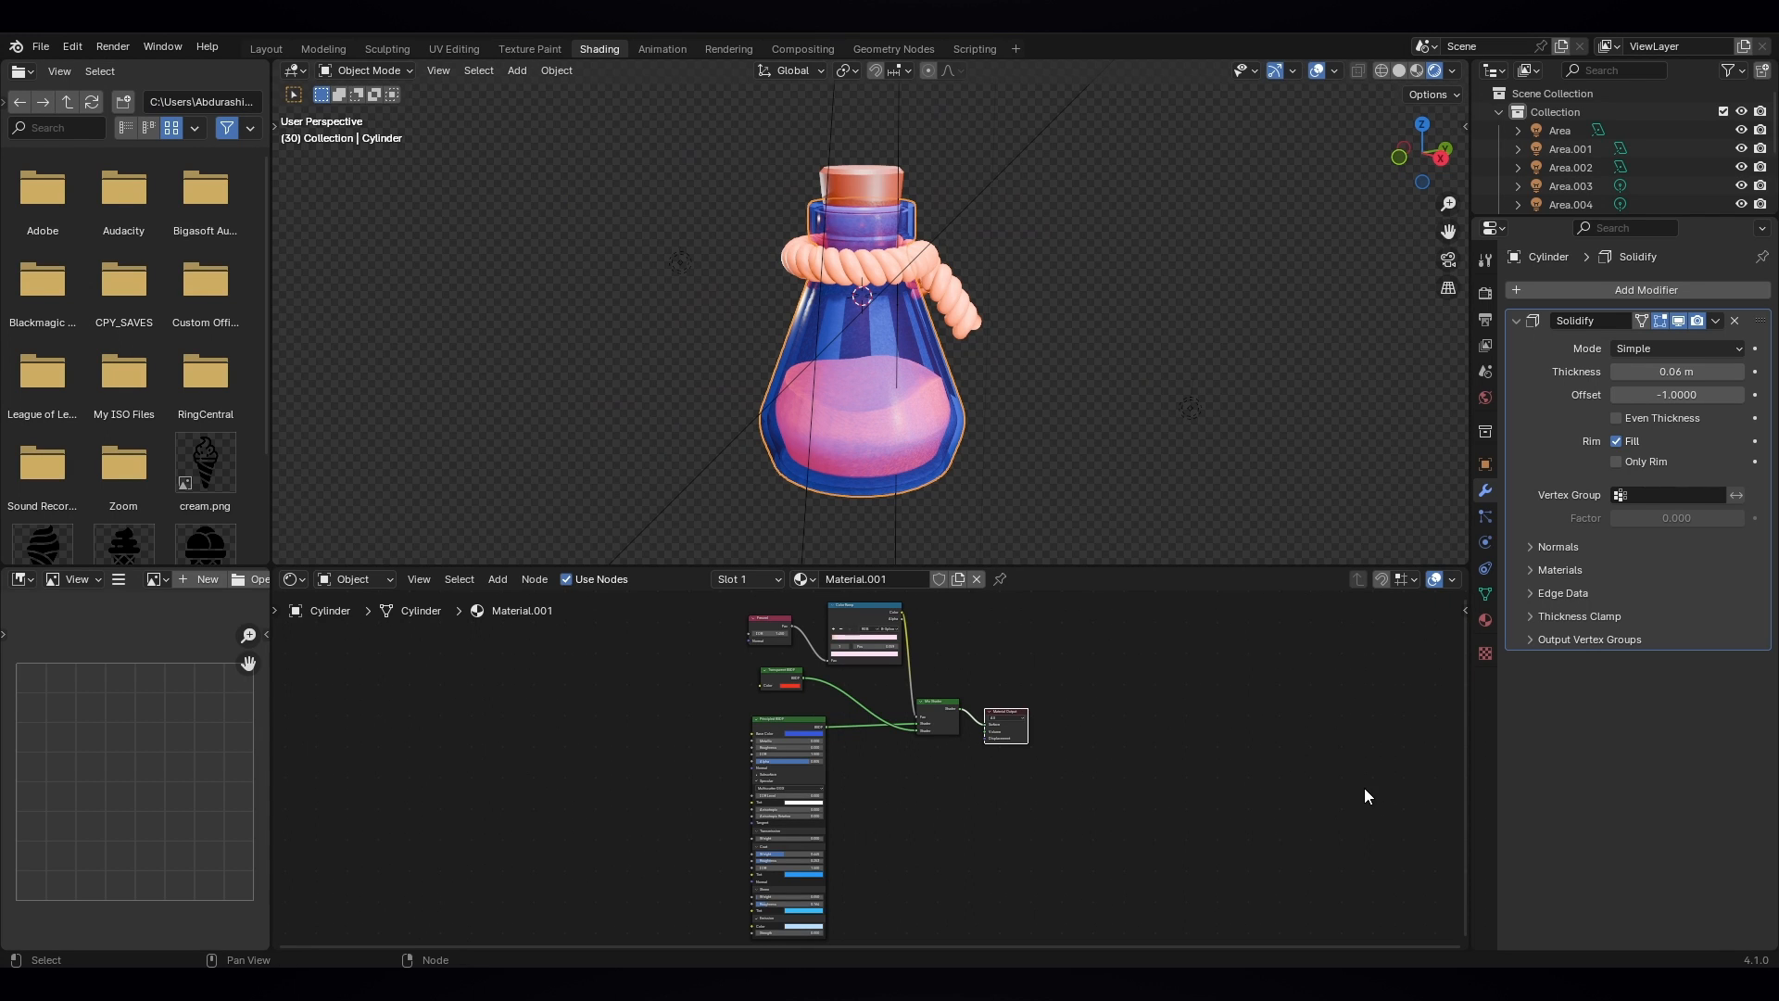
# - Switch to the Layout workspace and inspect the rendered potion bottle from several sides
pyautogui.click(267, 49)
pyautogui.scroll(-4, 999, 564)
pyautogui.moveTo(926, 569); pyautogui.dragTo(972, 653, button='middle')
pyautogui.scroll(4, 865, 605)
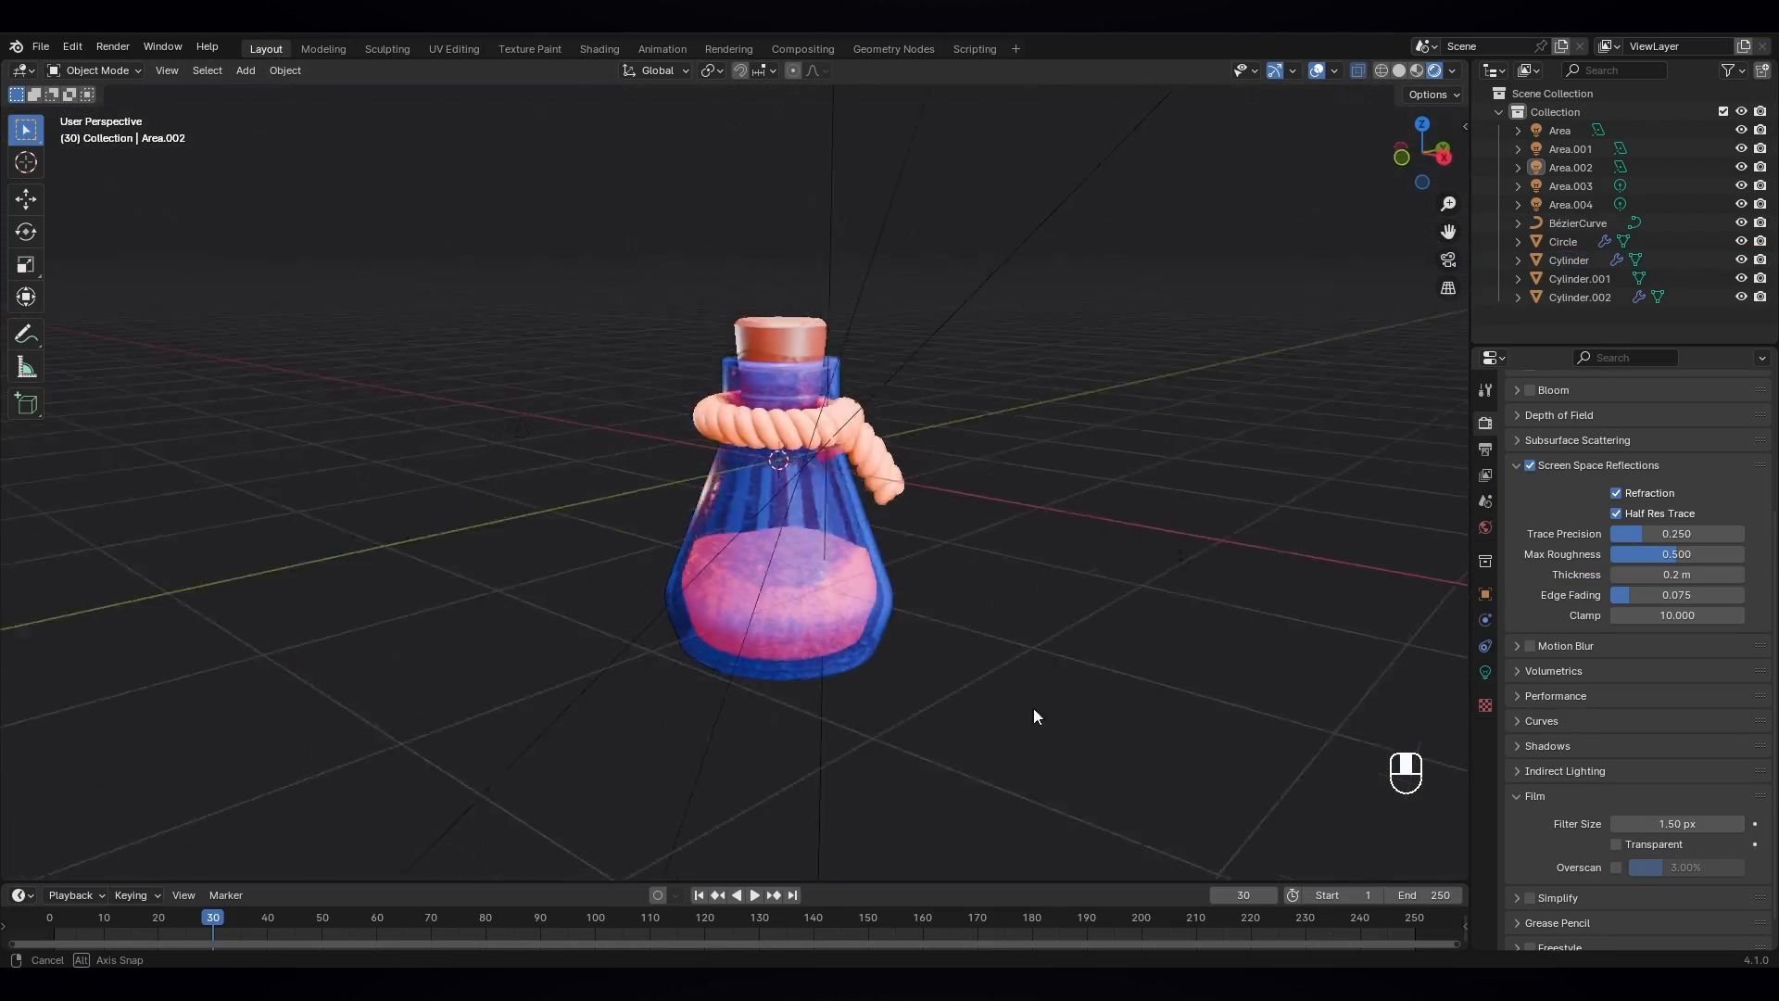
pyautogui.moveTo(1032, 708); pyautogui.dragTo(901, 729, button='middle')
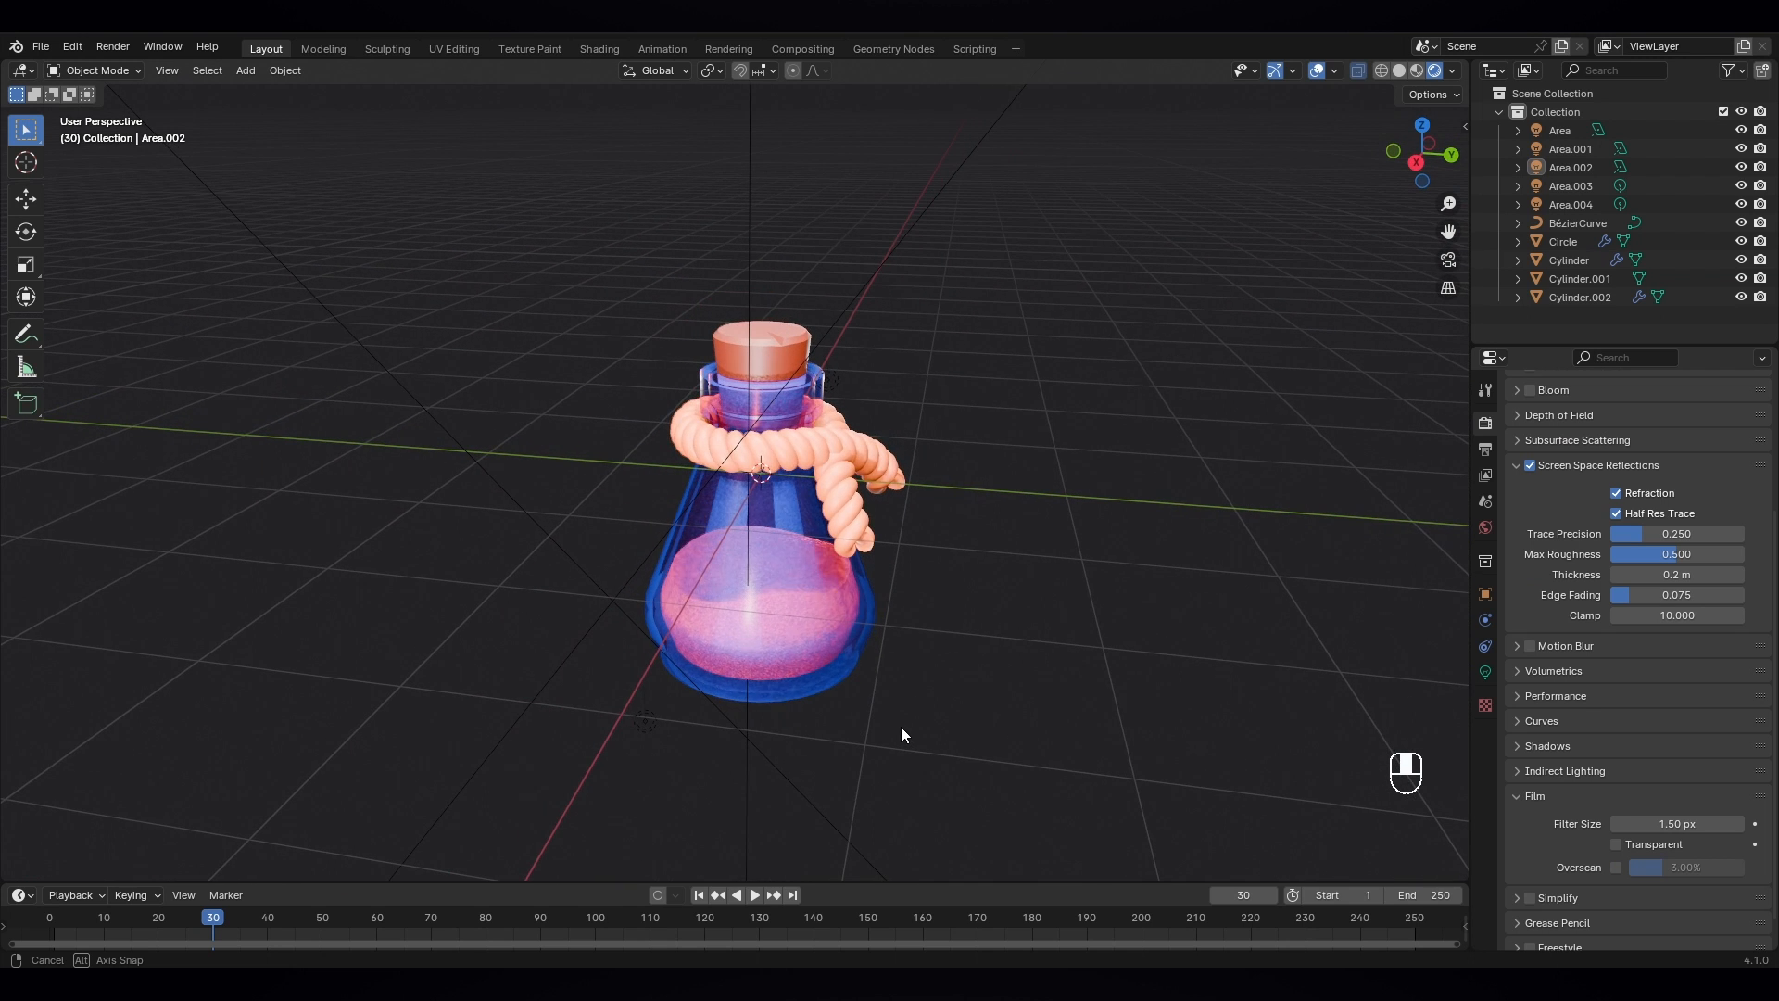